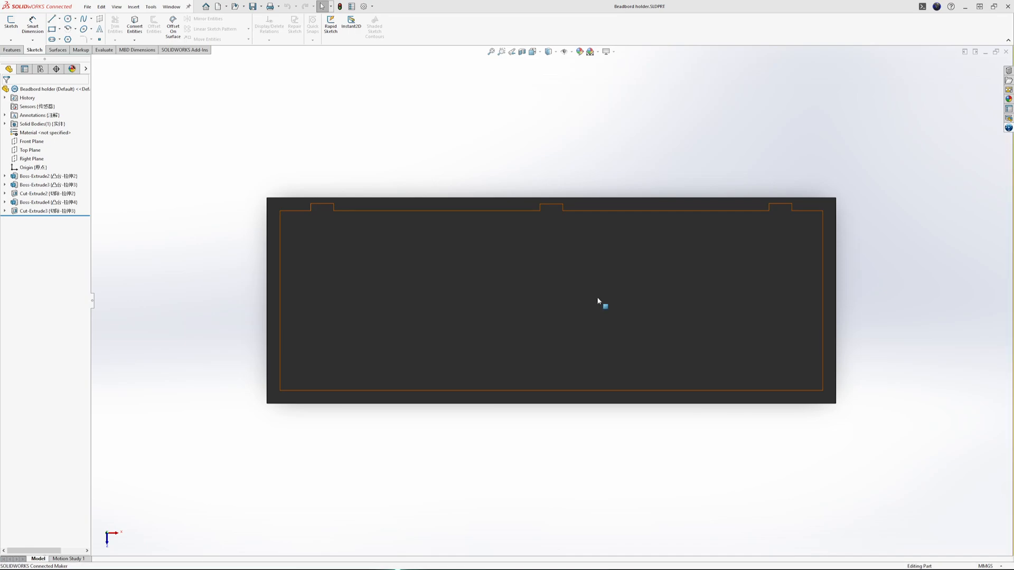
# Step: Examine the holder from the front, underside and an angle, checking the pocket, its three notches and the corner circles
pyautogui.moveTo(591, 299); pyautogui.dragTo(616, 306, button='middle')
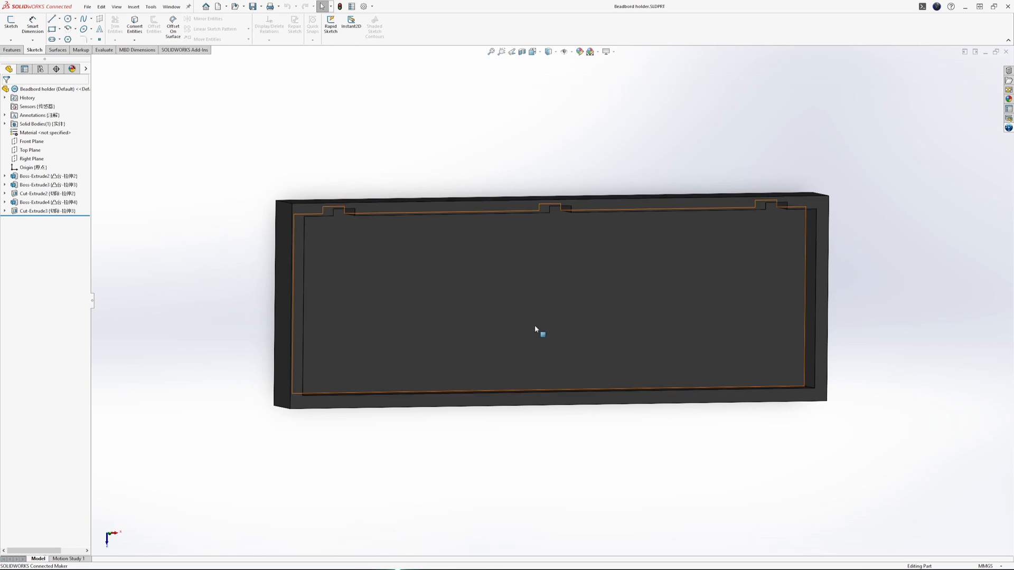
pyautogui.moveTo(842, 475); pyautogui.dragTo(822, 445, button='middle')
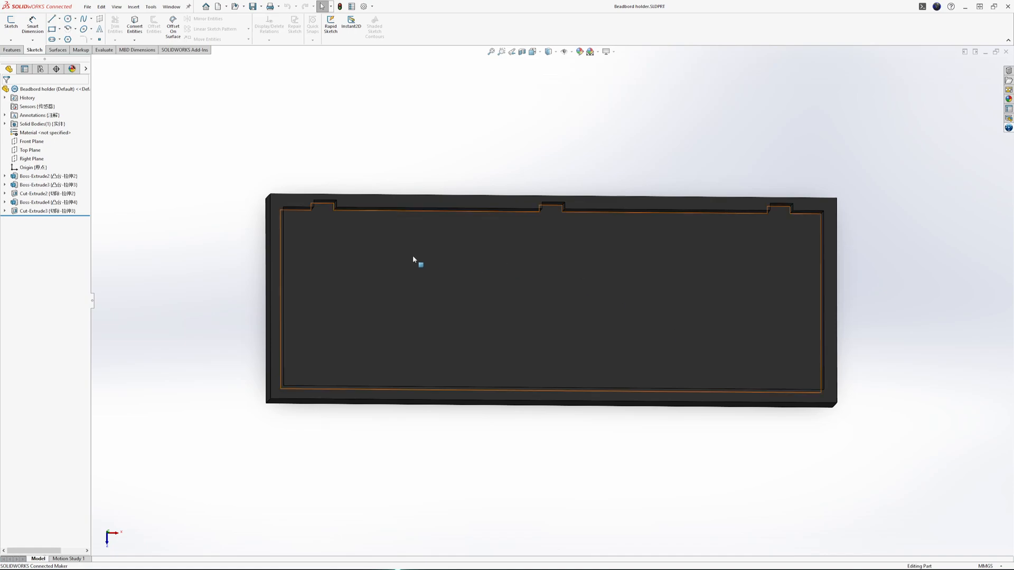
pyautogui.scroll(-2, 449, 272)
pyautogui.scroll(4, 776, 299)
pyautogui.scroll(-2, 749, 280)
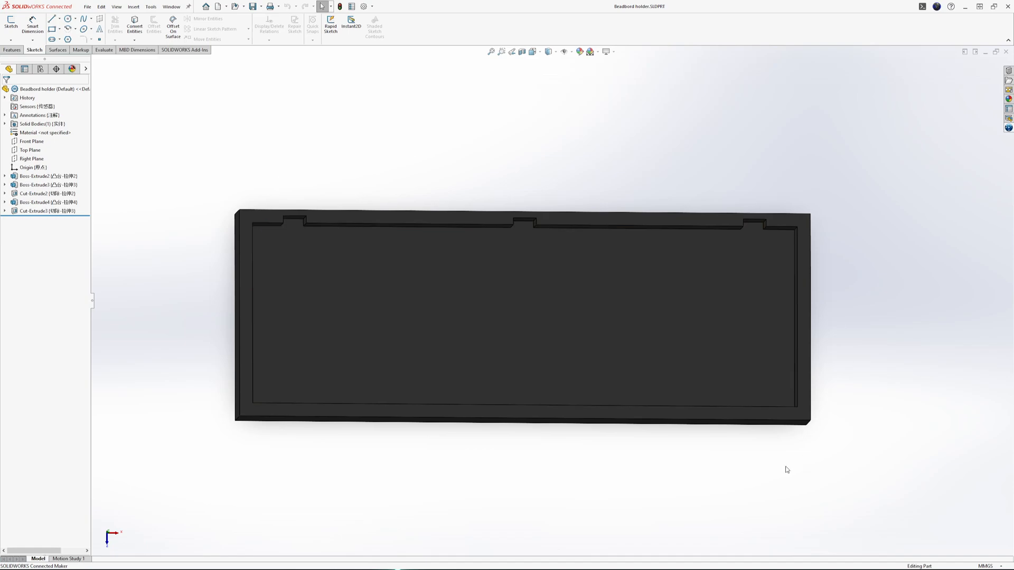
pyautogui.moveTo(450, 280); pyautogui.dragTo(183, 307, button='middle')
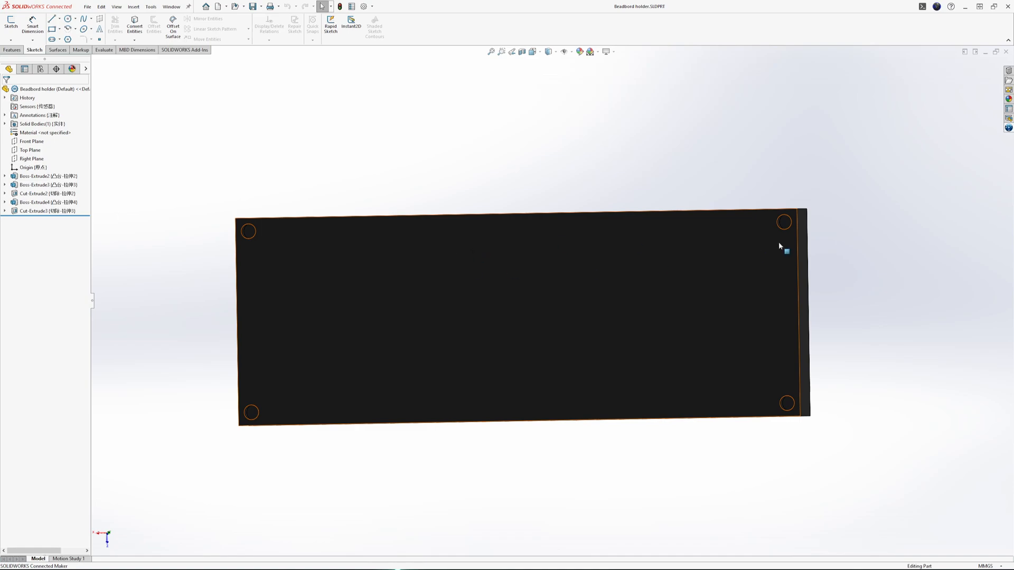
pyautogui.moveTo(297, 248); pyautogui.dragTo(530, 249, button='middle')
pyautogui.moveTo(305, 220); pyautogui.dragTo(281, 224, button='middle')
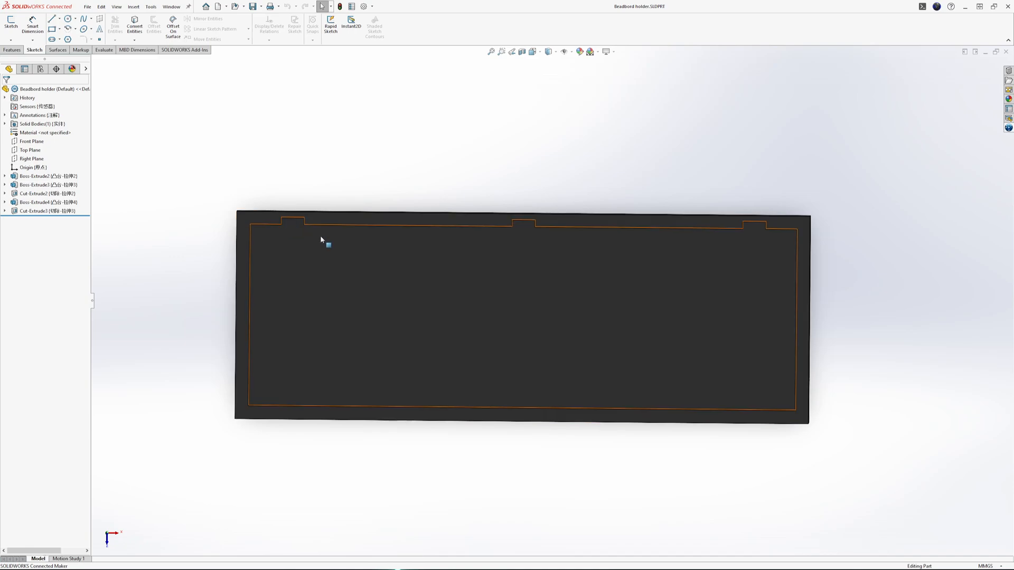
pyautogui.moveTo(412, 238); pyautogui.dragTo(417, 138, button='middle')
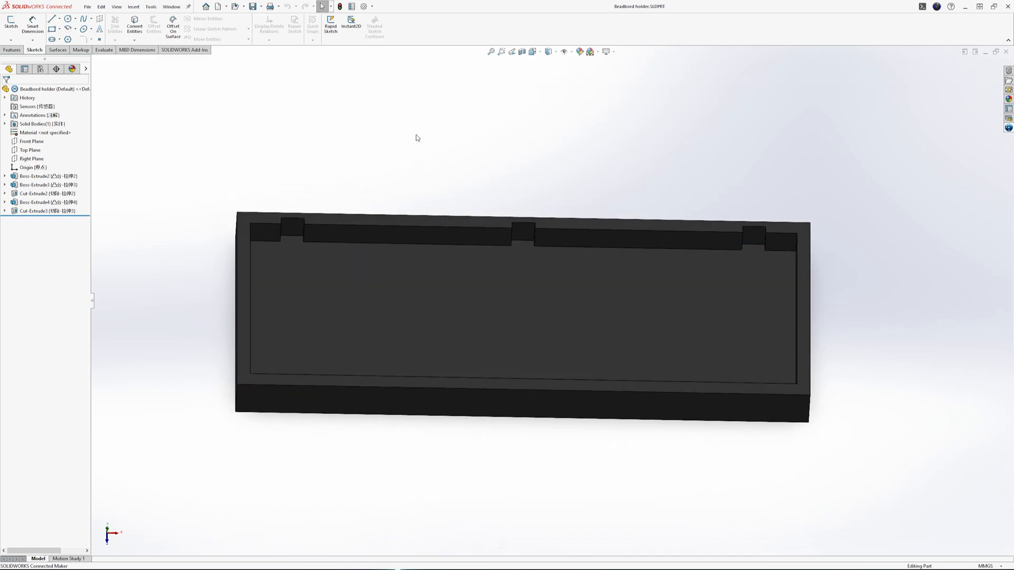
# Step: Sketch two corner rectangles on the rim face, one tracing the inner pocket outline without the notches and one tracing the outer edge
pyautogui.scroll(-2, 369, 153)
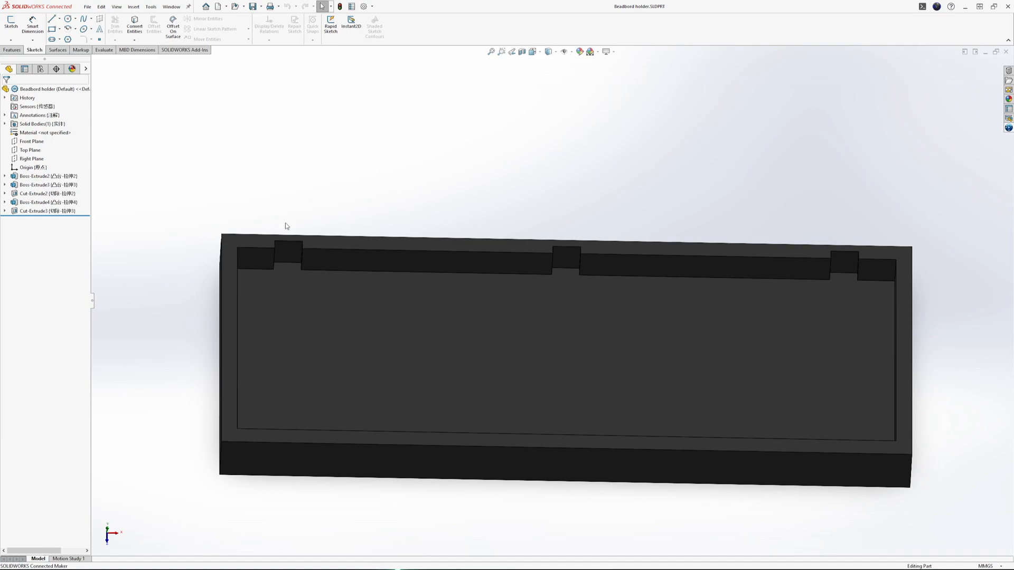
pyautogui.click(239, 244)
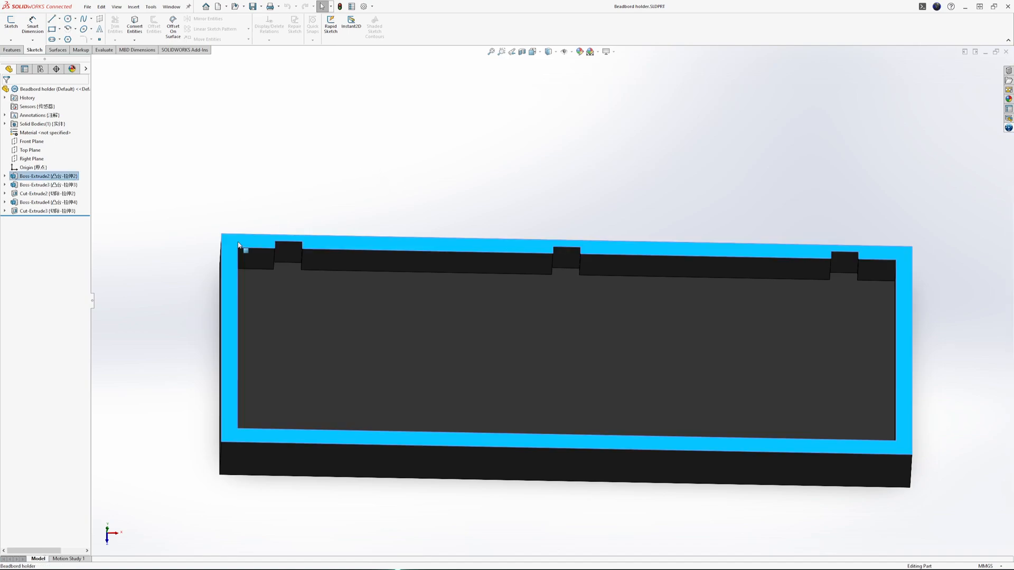
pyautogui.click(257, 231)
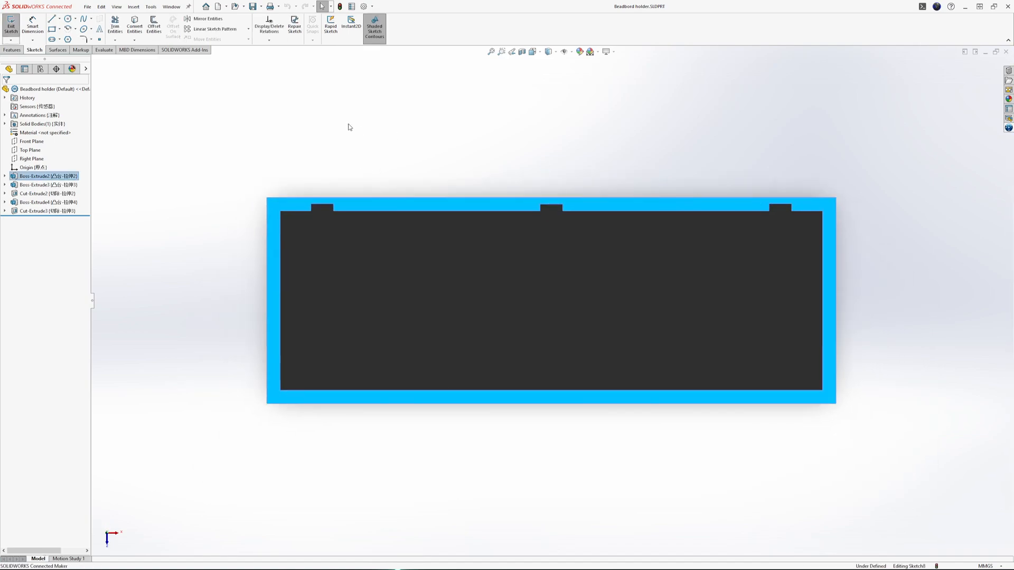
pyautogui.click(52, 29)
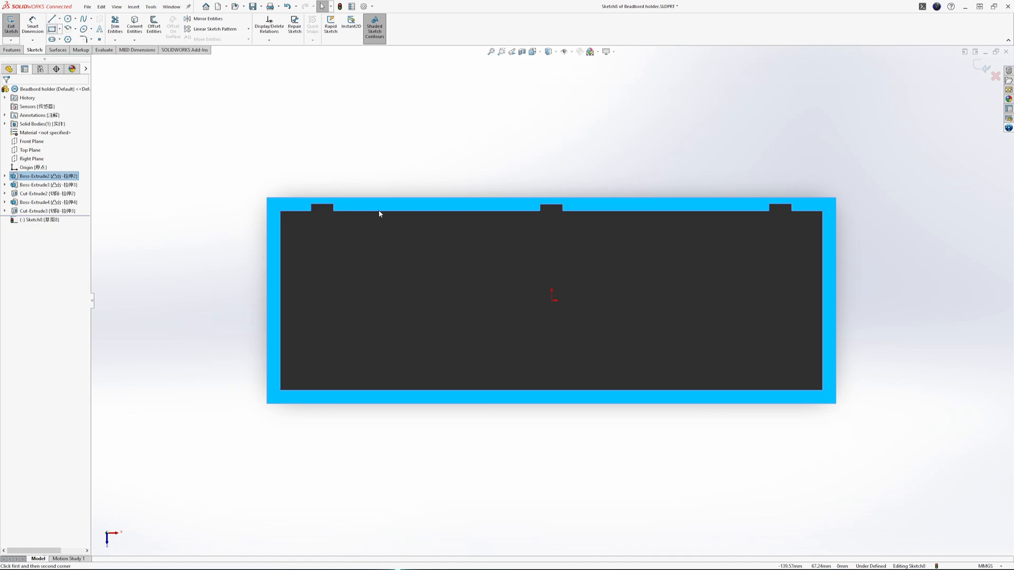
pyautogui.click(280, 212)
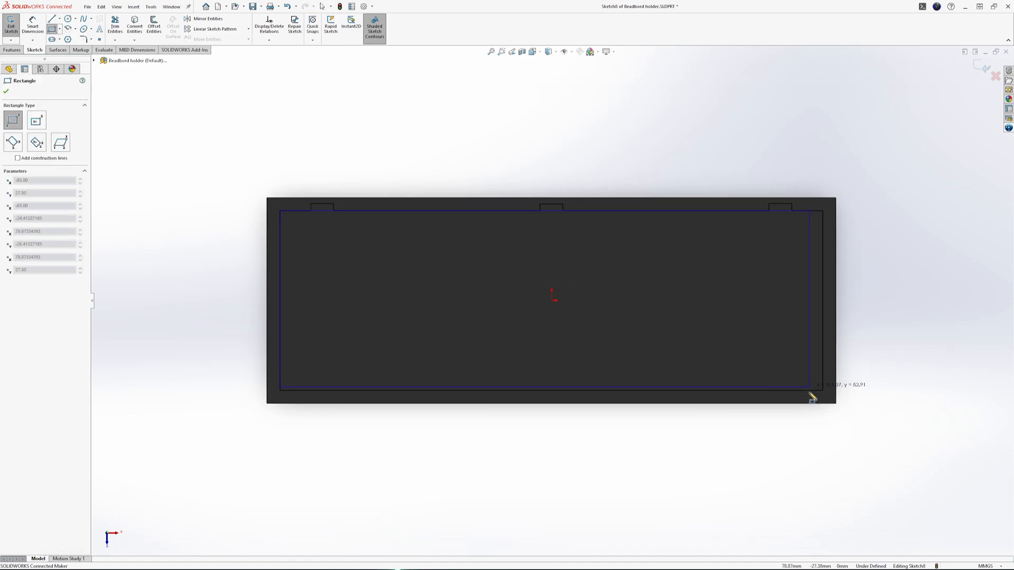
pyautogui.click(823, 391)
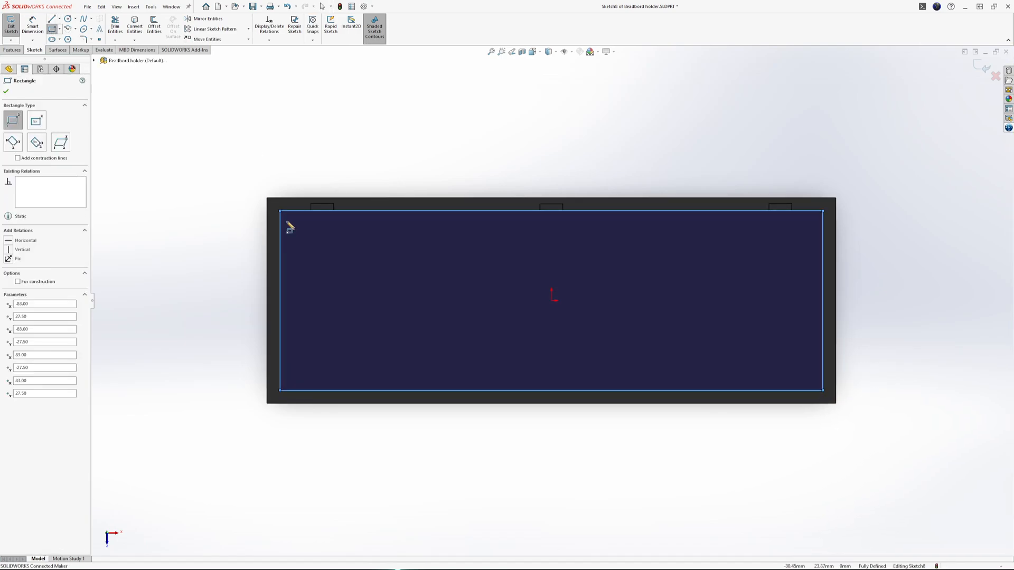
pyautogui.click(267, 198)
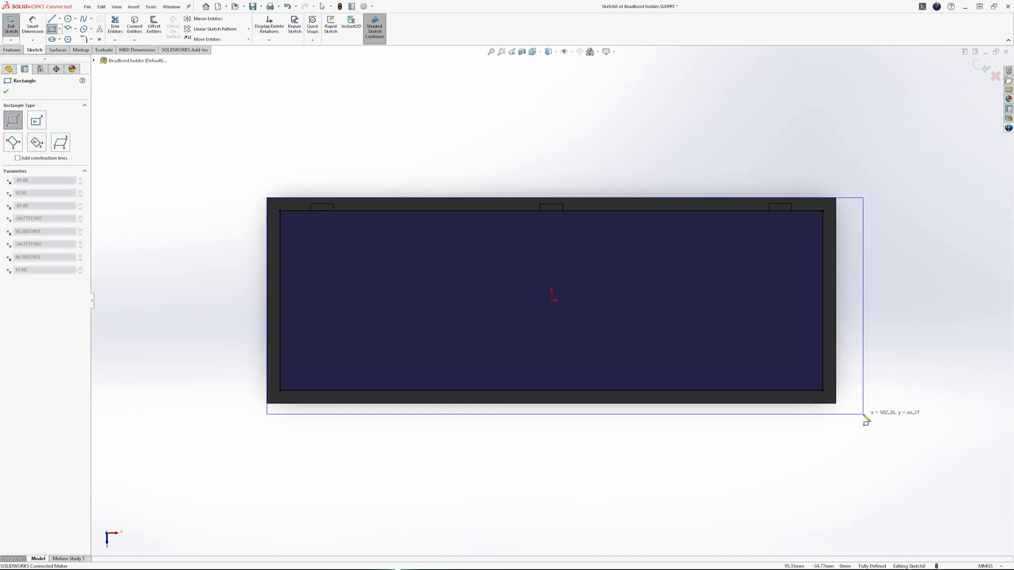
pyautogui.click(836, 403)
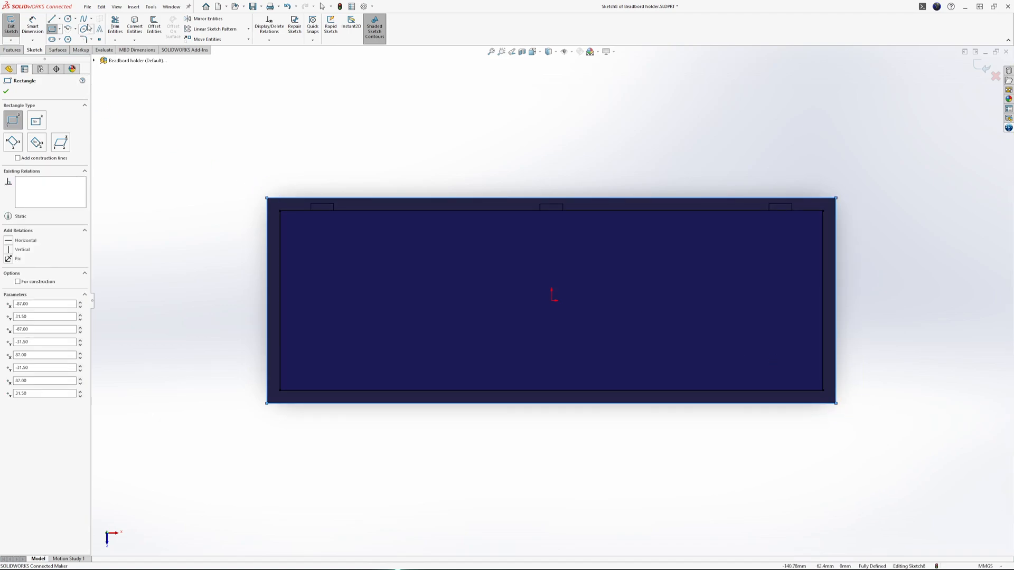
# Step: Start a blind Boss-Extrude of the rim sketch with a Direction 1 depth of 0.5 mm
pyautogui.click(12, 49)
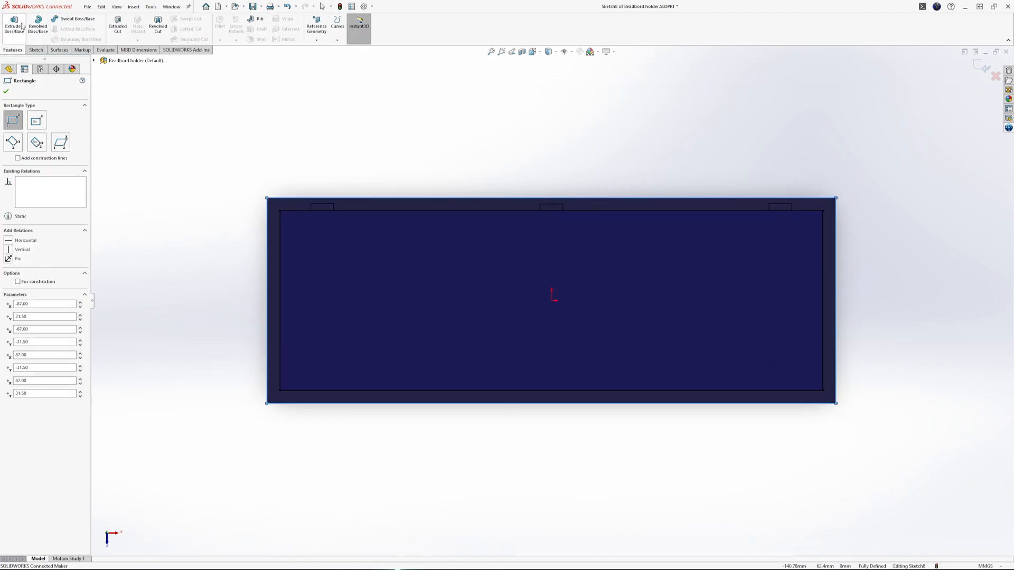
pyautogui.click(14, 24)
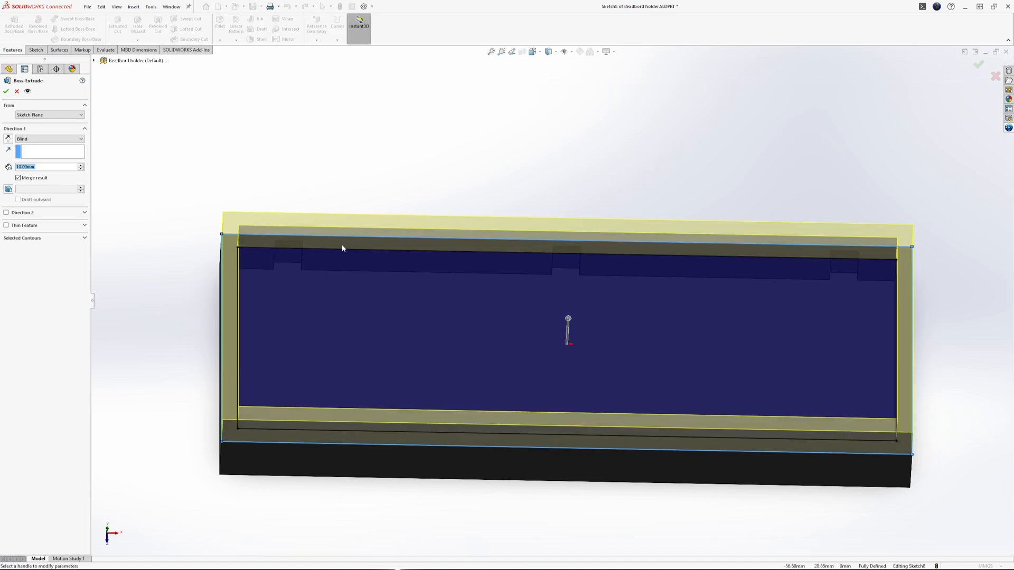
pyautogui.doubleClick(49, 167)
pyautogui.click(51, 168)
pyautogui.moveTo(50, 168); pyautogui.dragTo(11, 169)
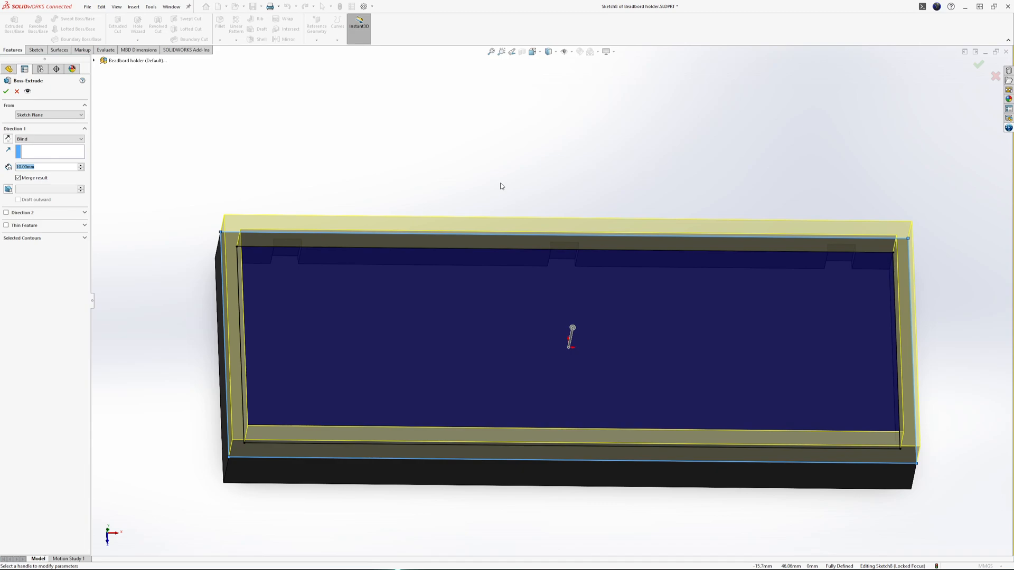
pyautogui.write('5')
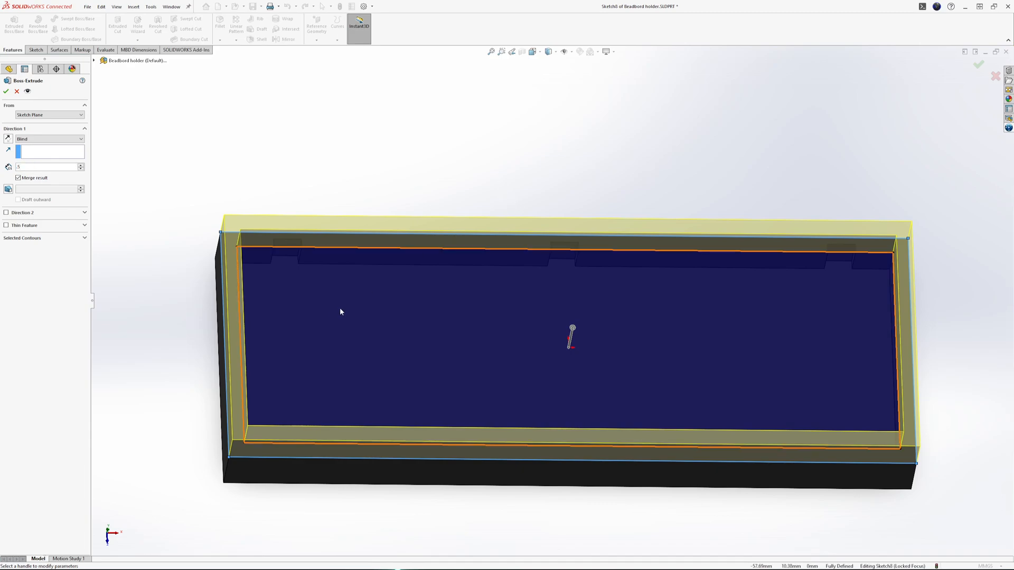
pyautogui.press('Return')
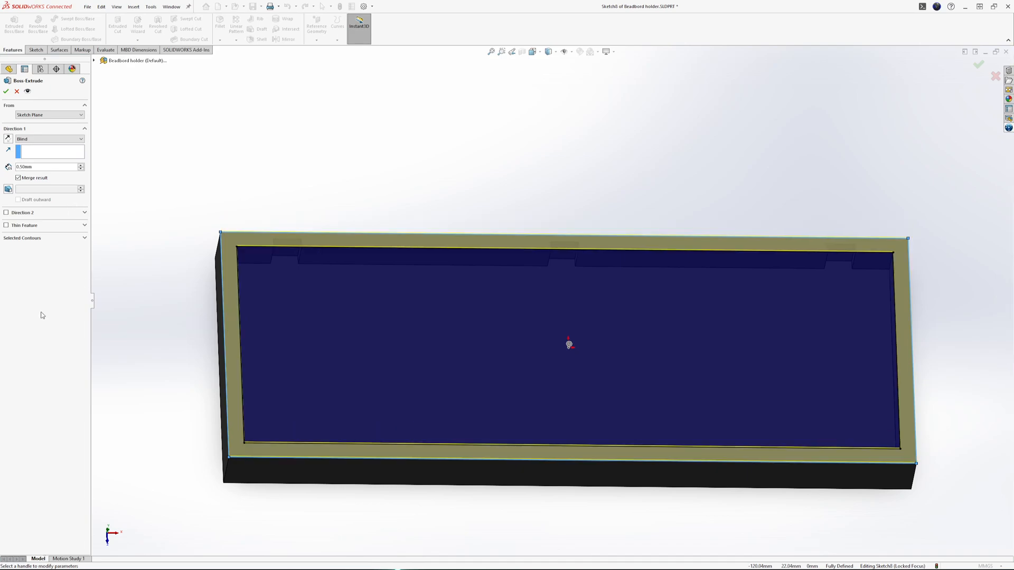
# Step: Enable the extrusion's second direction as Blind with a depth of 2 mm
pyautogui.click(7, 212)
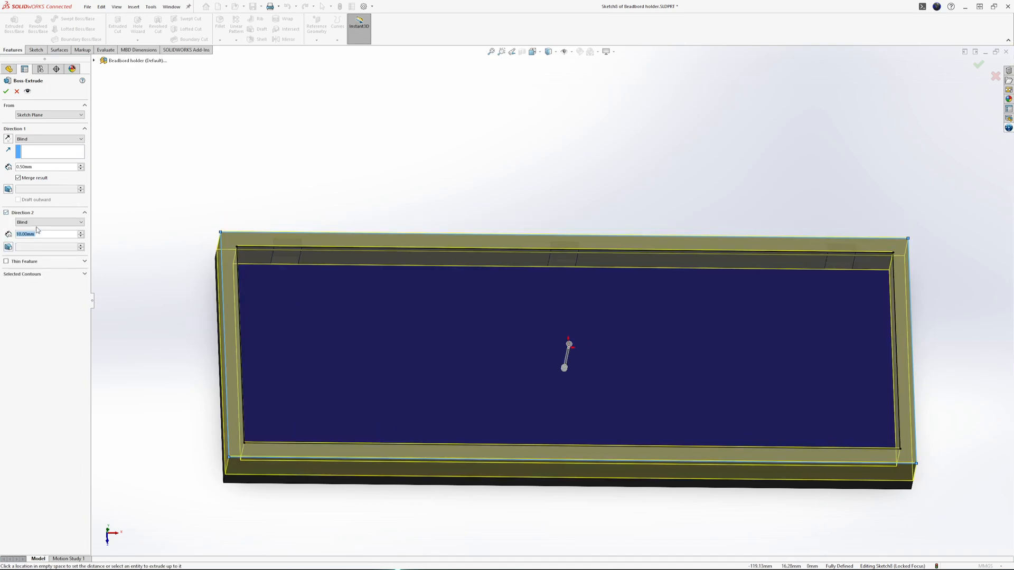
pyautogui.click(50, 235)
pyautogui.doubleClick(50, 235)
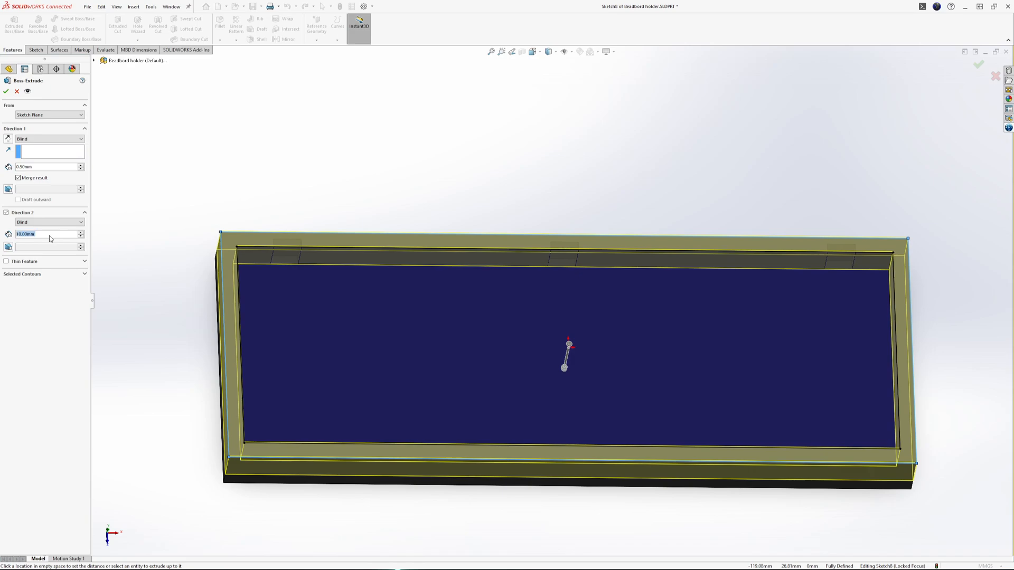
pyautogui.write('2')
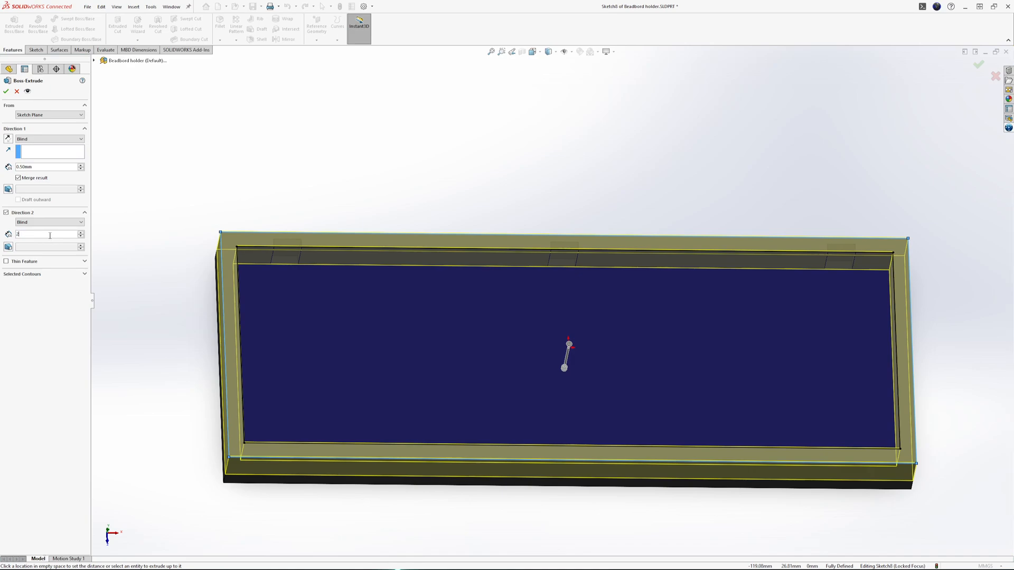
pyautogui.click(39, 302)
# Step: Inspect the extrusion preview around the rim corner and the pocket notches from several angles
pyautogui.moveTo(315, 269); pyautogui.dragTo(324, 219, button='middle')
pyautogui.scroll(-7, 310, 279)
pyautogui.moveTo(313, 278); pyautogui.dragTo(299, 222, button='middle')
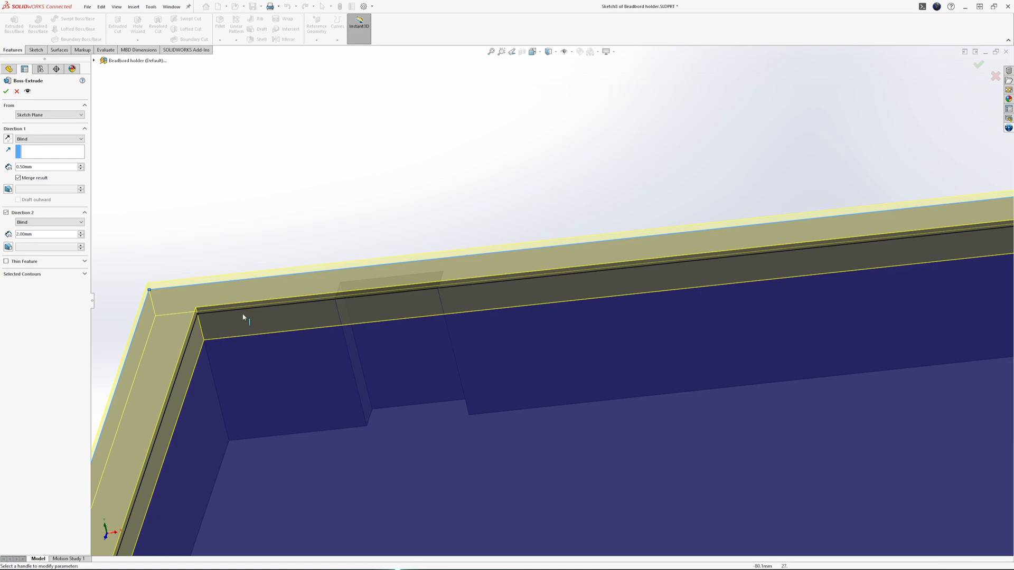
pyautogui.moveTo(416, 368)
pyautogui.mouseDown(button='middle')
pyautogui.moveTo(419, 358)
pyautogui.moveTo(421, 385)
pyautogui.mouseUp(button='middle')
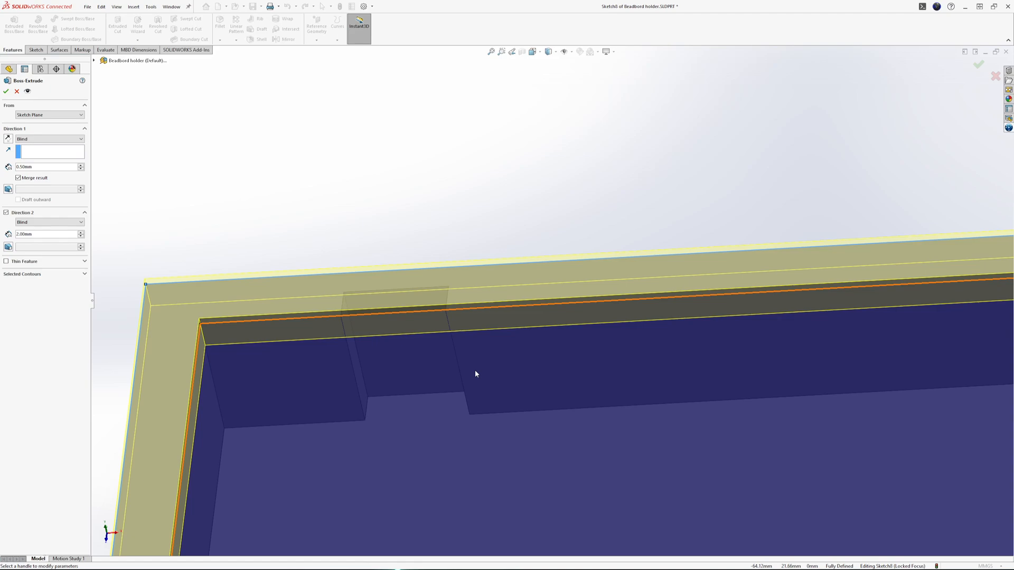
pyautogui.moveTo(357, 350); pyautogui.dragTo(330, 315, button='middle')
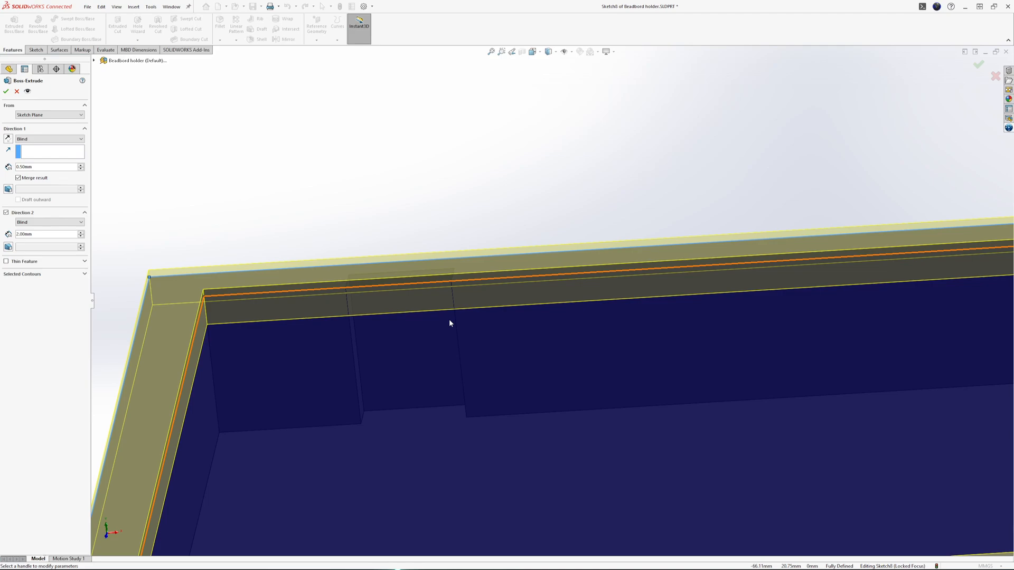
pyautogui.moveTo(450, 324); pyautogui.dragTo(446, 355, button='middle')
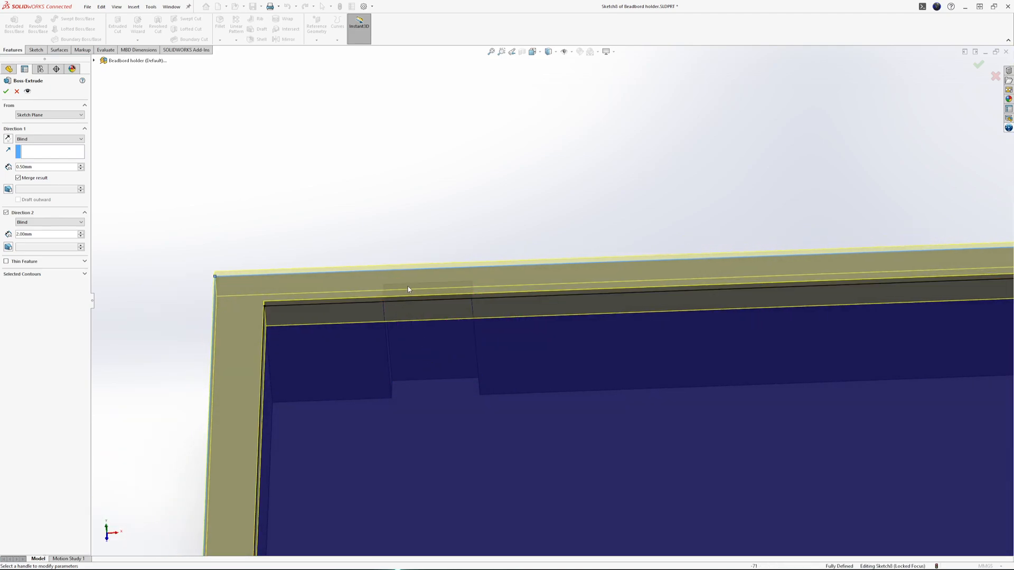
pyautogui.moveTo(407, 289); pyautogui.dragTo(403, 235, button='middle')
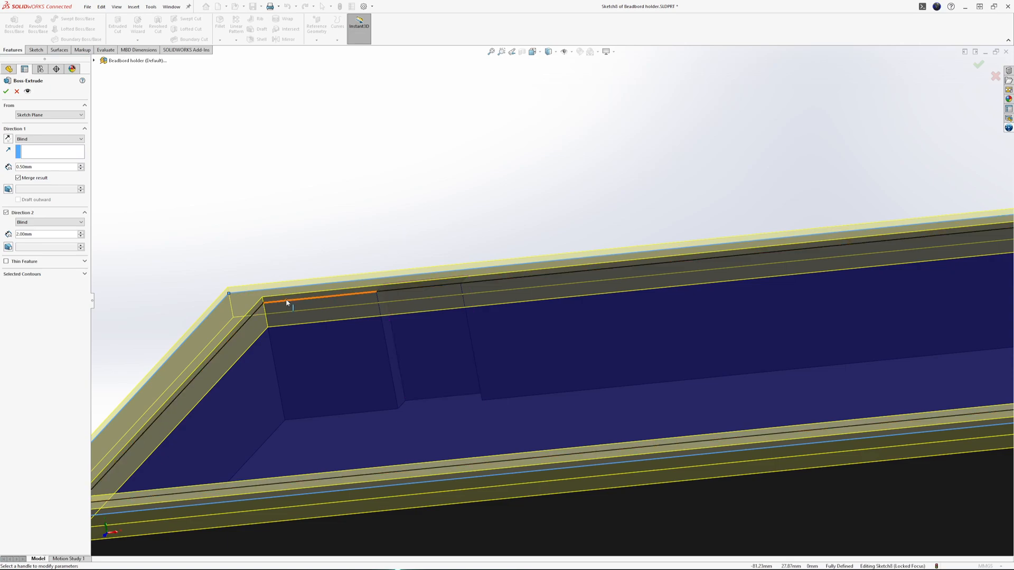
pyautogui.moveTo(525, 346); pyautogui.dragTo(629, 373, button='middle')
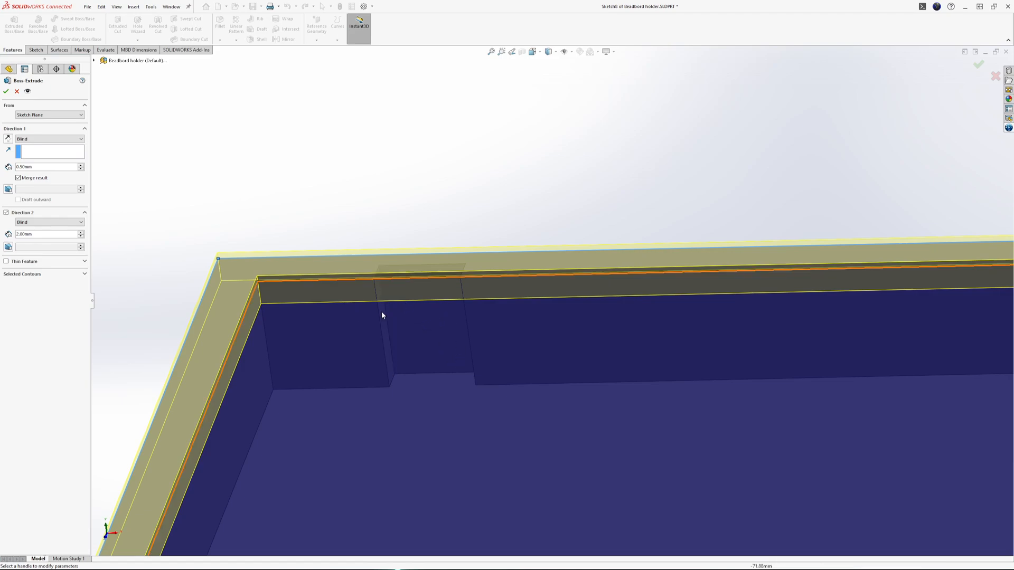
pyautogui.scroll(2, 458, 404)
pyautogui.moveTo(458, 403); pyautogui.dragTo(532, 414, button='middle')
pyautogui.scroll(1, 532, 413)
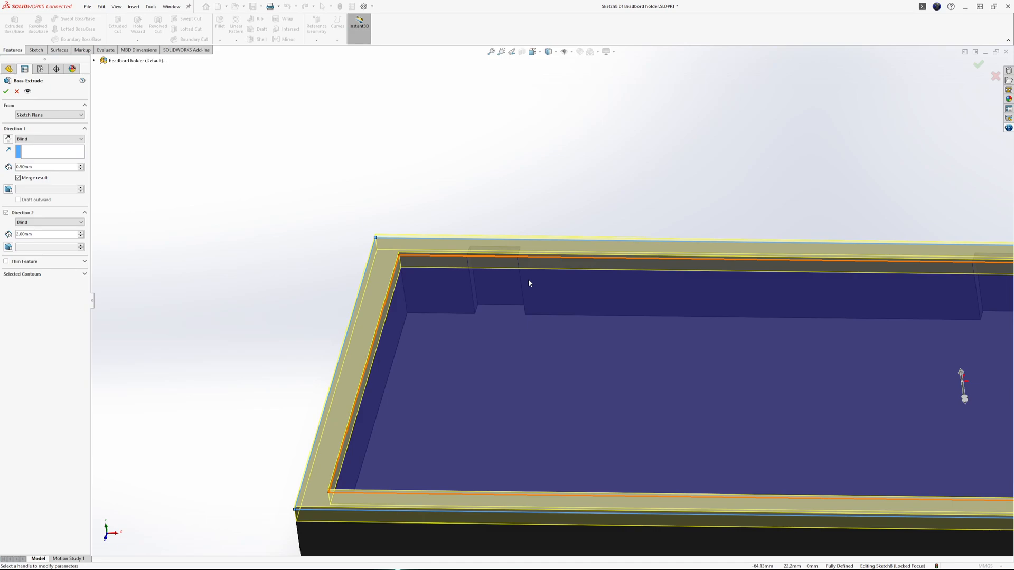
pyautogui.moveTo(500, 335); pyautogui.dragTo(496, 380, button='middle')
pyautogui.scroll(2, 623, 394)
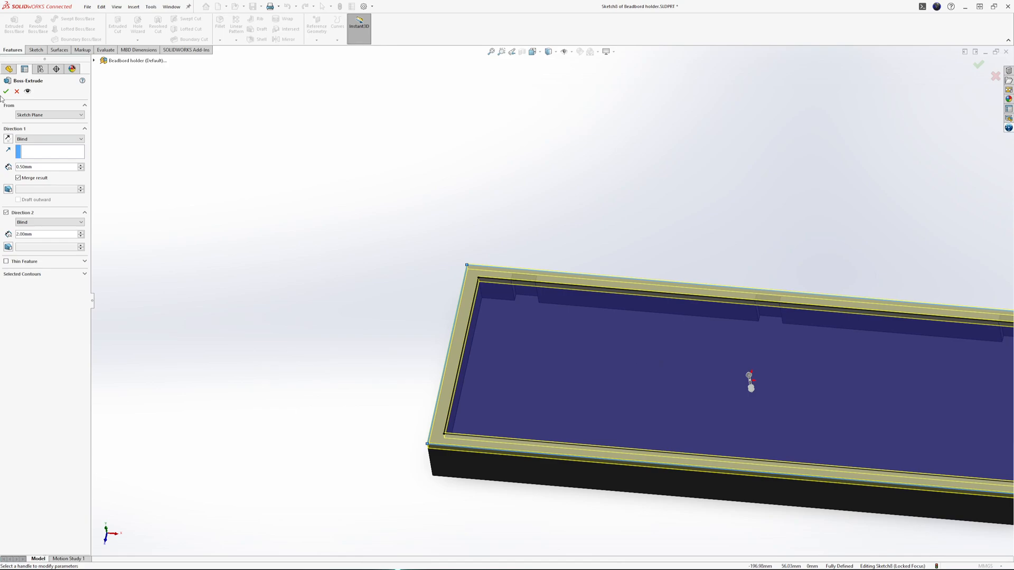
# Step: Accept the two-direction rim extrusion and clear the selection
pyautogui.press('Return')
pyautogui.moveTo(742, 314); pyautogui.dragTo(935, 370, button='middle')
pyautogui.scroll(2, 935, 368)
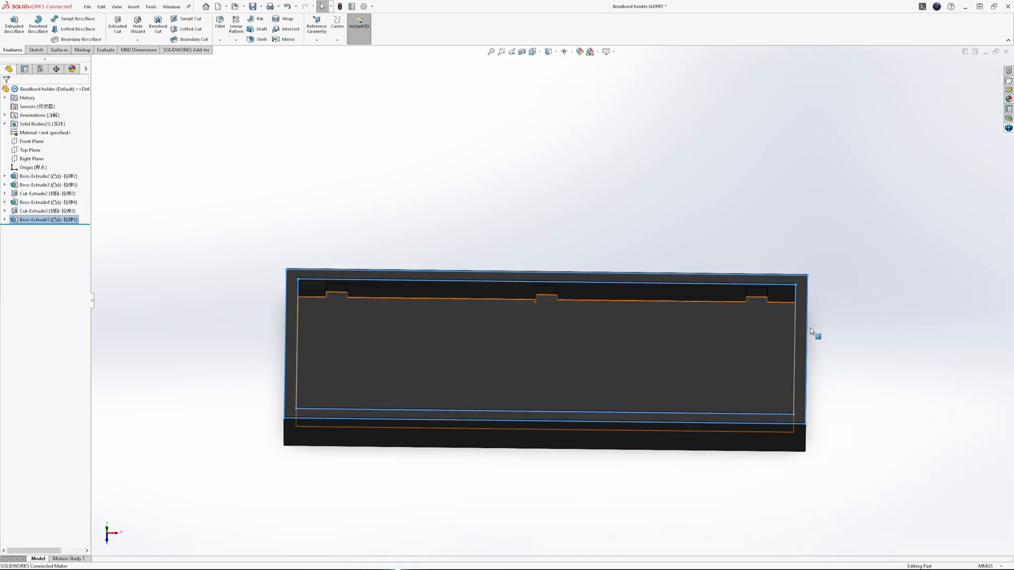
pyautogui.click(880, 311)
# Step: Examine the finished holder's underside, corner circles, side walls and the rim over the notches
pyautogui.moveTo(645, 361); pyautogui.dragTo(472, 267, button='middle')
pyautogui.moveTo(415, 110); pyautogui.dragTo(430, 111, button='middle')
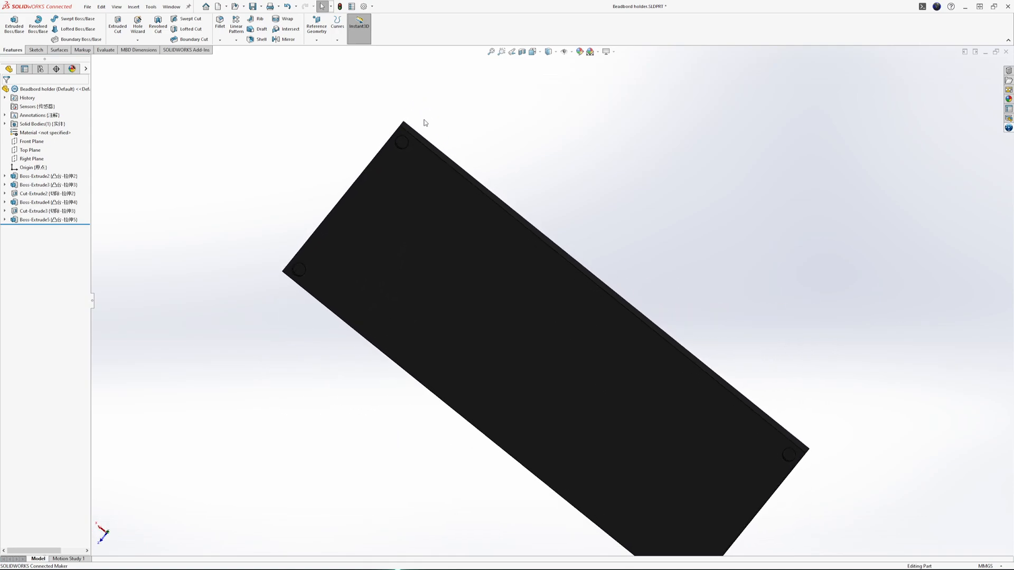
pyautogui.scroll(-4, 403, 149)
pyautogui.moveTo(500, 195); pyautogui.dragTo(528, 249, button='middle')
pyautogui.moveTo(447, 180); pyautogui.dragTo(285, 228, button='middle')
pyautogui.scroll(3, 284, 228)
pyautogui.scroll(-2, 286, 228)
pyautogui.moveTo(523, 254); pyautogui.dragTo(335, 164, button='middle')
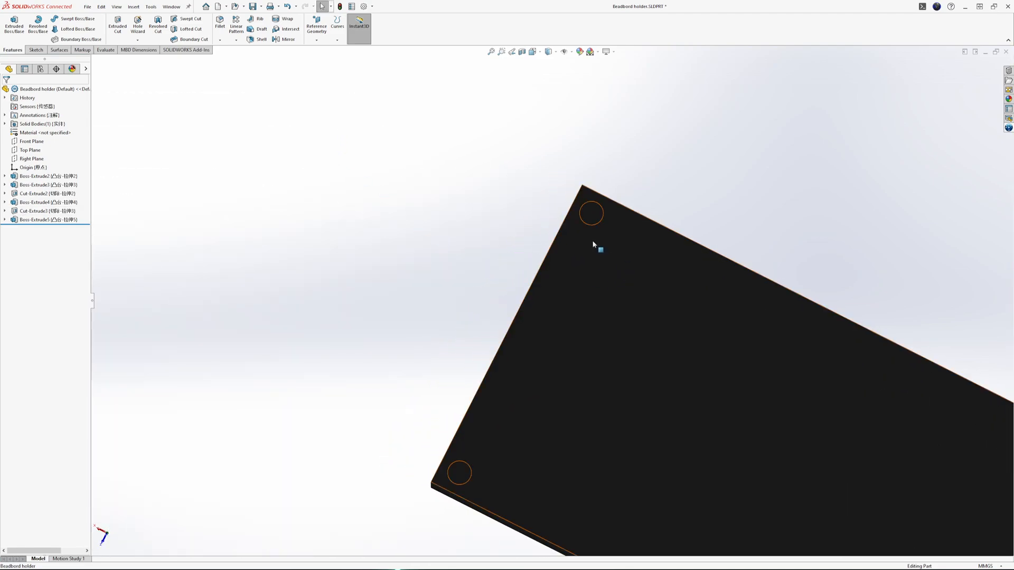
pyautogui.moveTo(610, 253); pyautogui.dragTo(700, 323, button='middle')
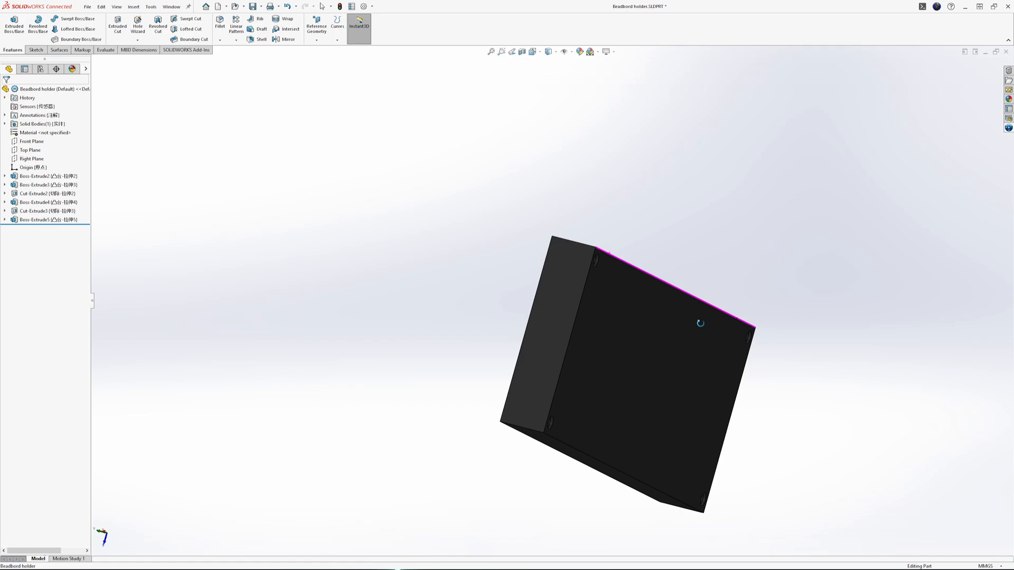
pyautogui.moveTo(701, 328); pyautogui.dragTo(604, 312, button='middle')
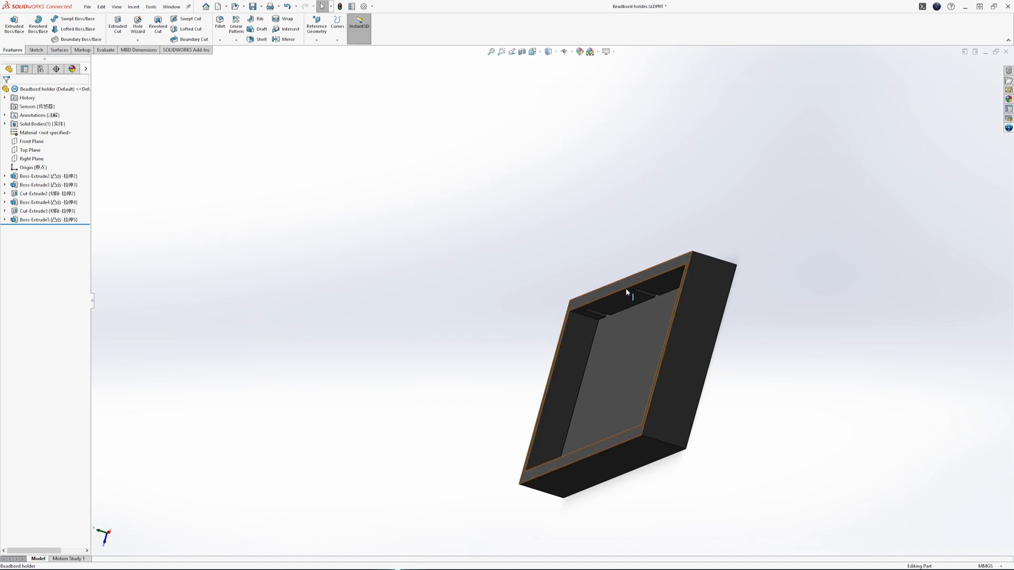
# Step: Edit the rim extrusion around the pocket opening, setting its first-direction Blind depth to 1.2 mm
pyautogui.moveTo(745, 290)
pyautogui.mouseDown(button='middle')
pyautogui.moveTo(612, 221)
pyautogui.moveTo(792, 249)
pyautogui.moveTo(721, 247)
pyautogui.moveTo(740, 304)
pyautogui.mouseUp(button='middle')
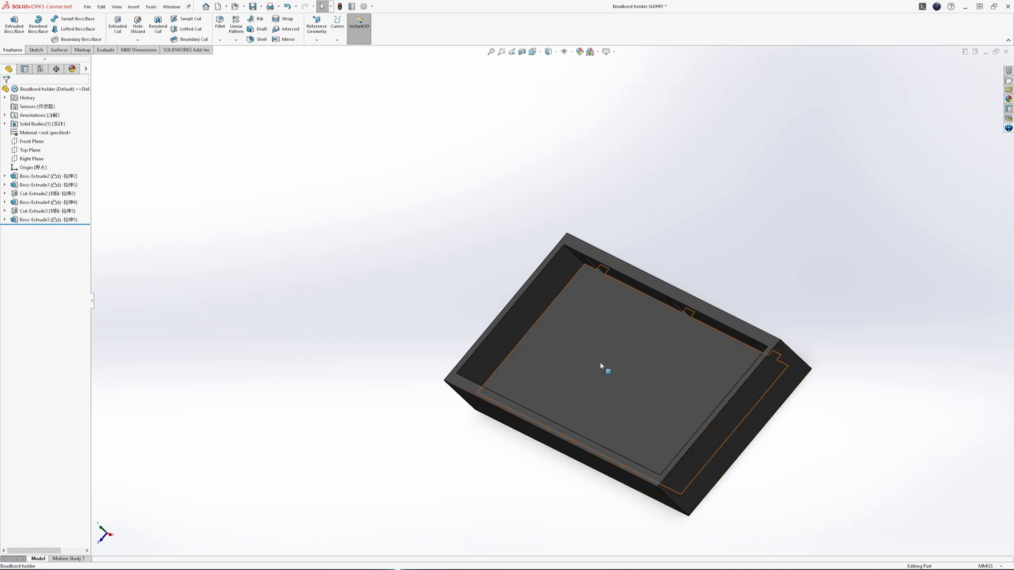
pyautogui.moveTo(598, 440); pyautogui.dragTo(483, 294, button='middle')
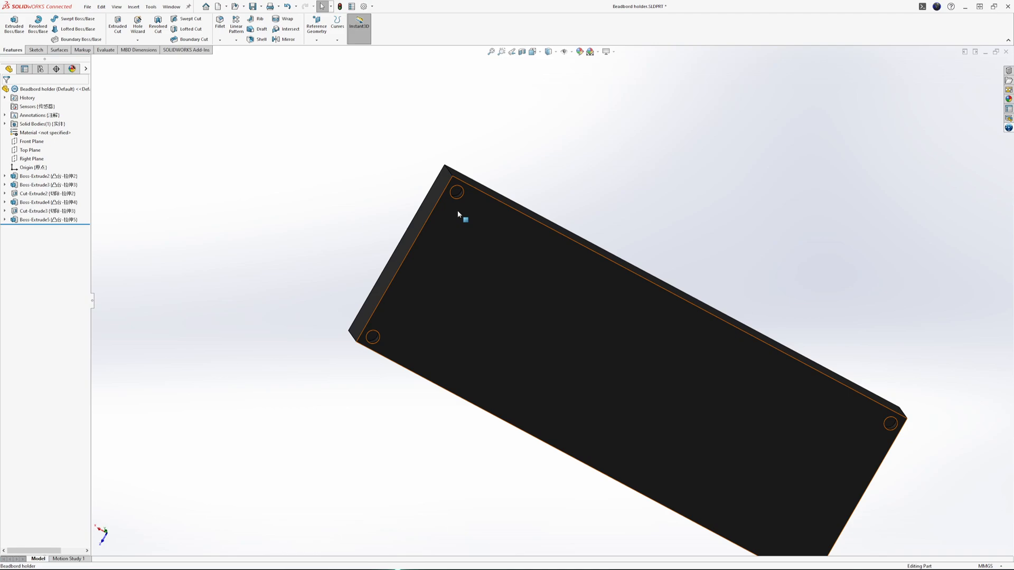
pyautogui.scroll(-4, 443, 159)
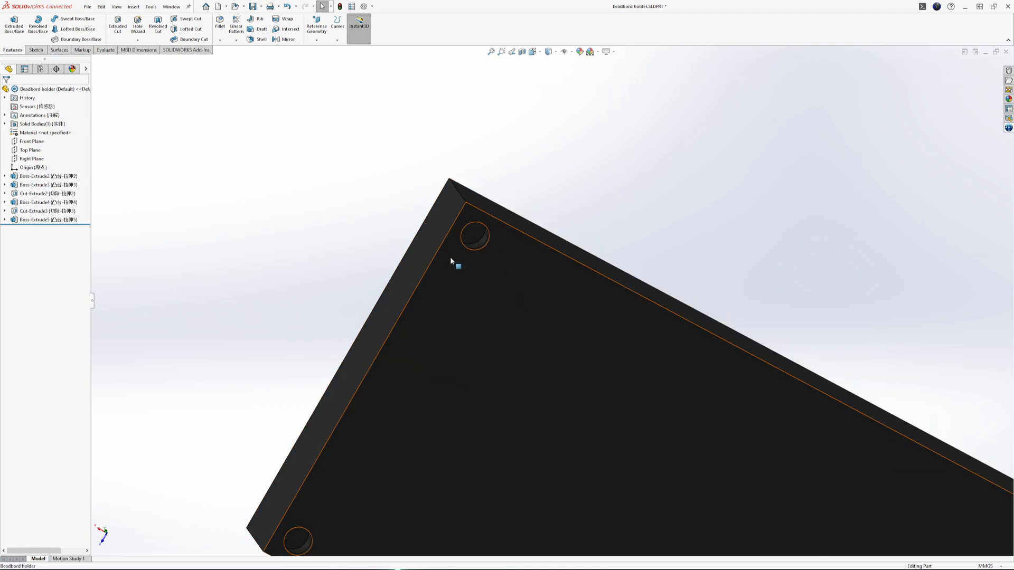
pyautogui.scroll(4, 450, 261)
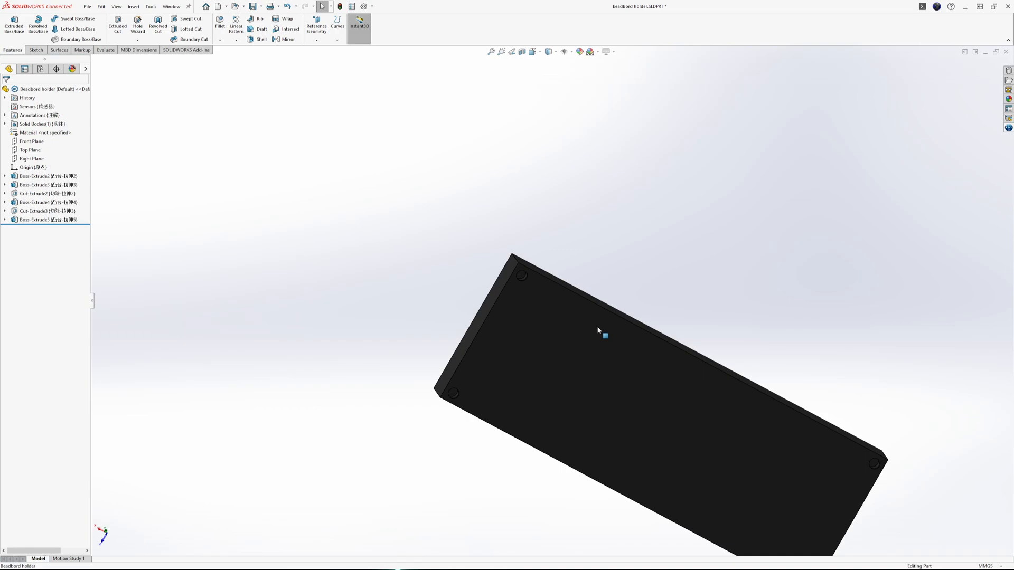
pyautogui.click(30, 218)
pyautogui.moveTo(497, 303); pyautogui.dragTo(676, 446, button='middle')
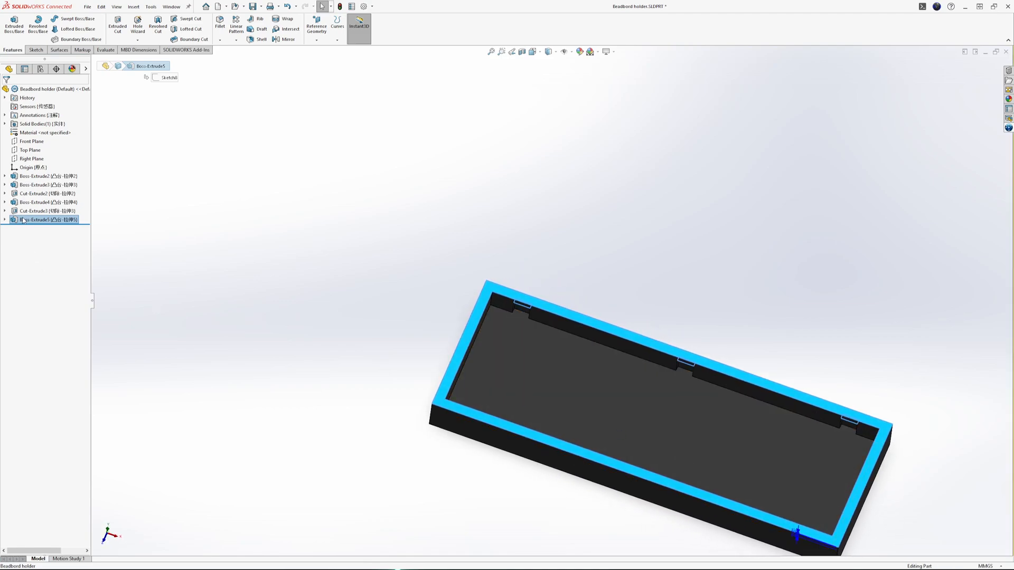
pyautogui.click(30, 195)
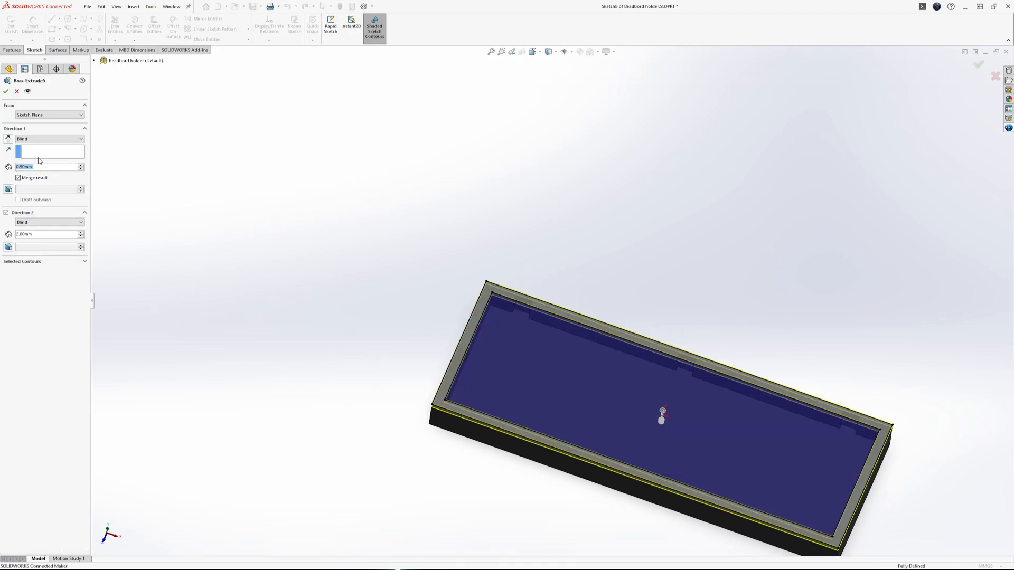
pyautogui.write('1.2')
pyautogui.press('Return')
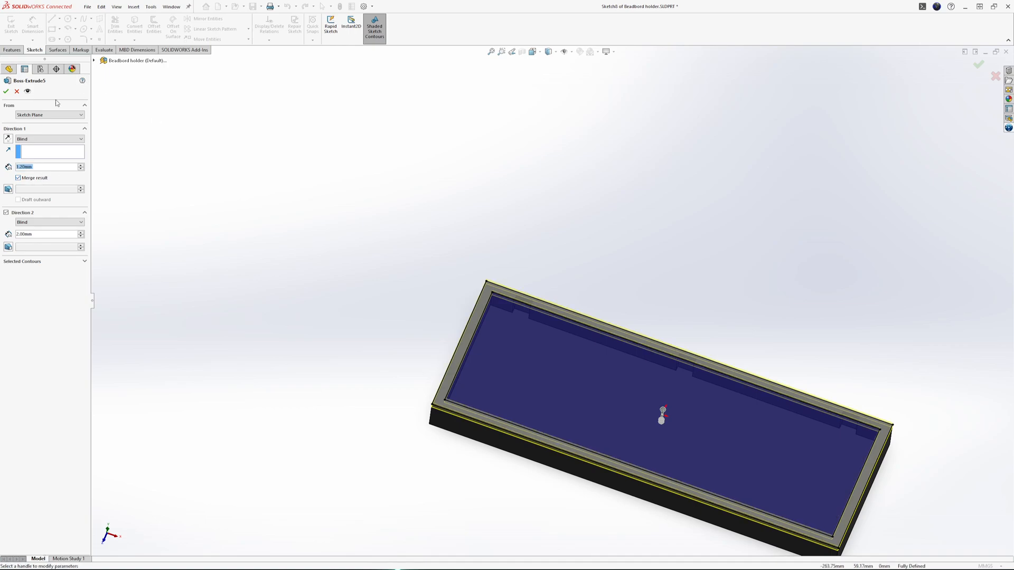
pyautogui.click(6, 91)
# Step: Open the sketch of the four corner circle cuts on the holder's underside for editing
pyautogui.moveTo(601, 365); pyautogui.dragTo(355, 274, button='middle')
pyautogui.scroll(-5, 392, 376)
pyautogui.scroll(-2, 393, 376)
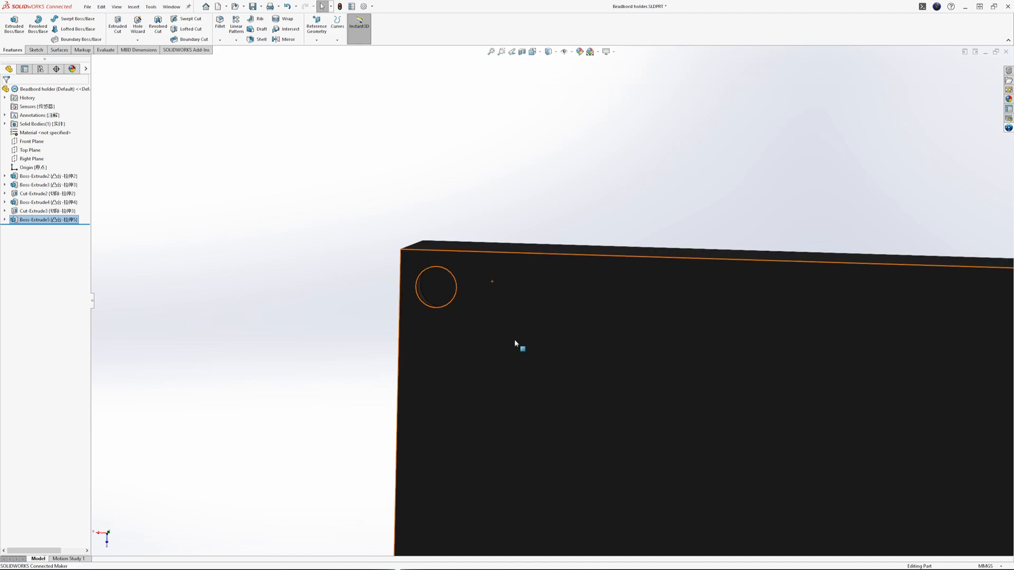
pyautogui.click(31, 193)
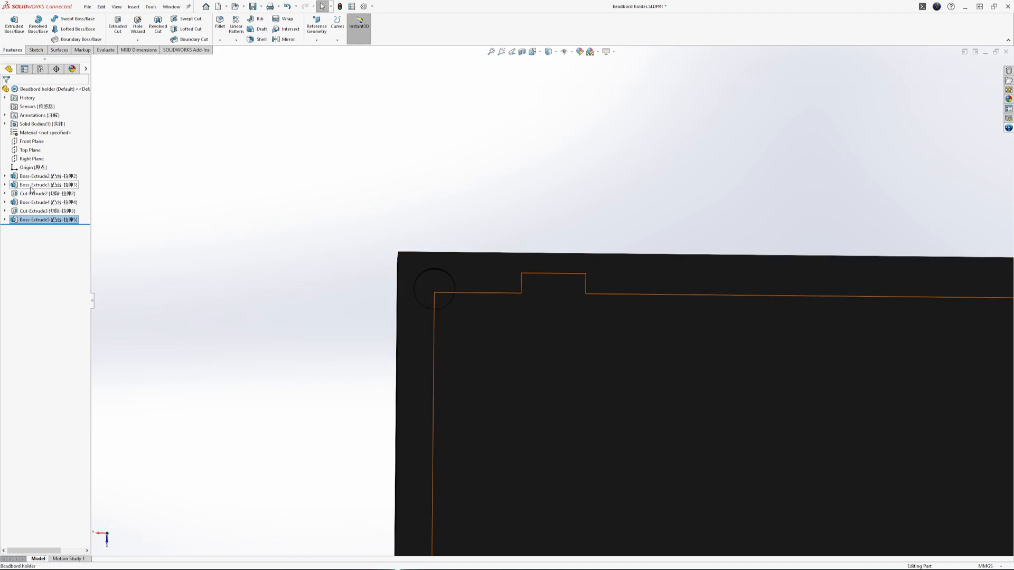
pyautogui.click(5, 194)
pyautogui.click(37, 203)
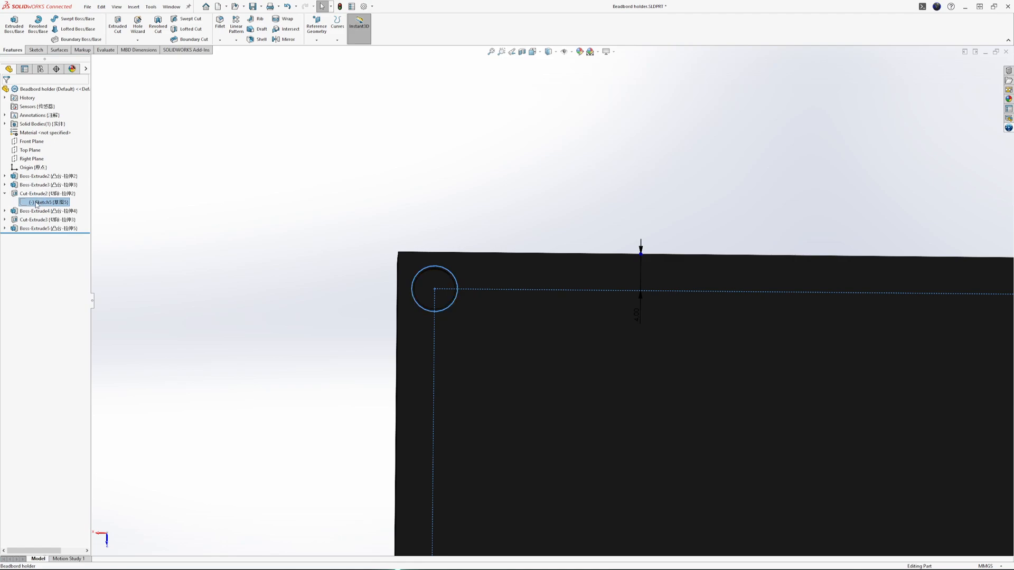
pyautogui.click(44, 183)
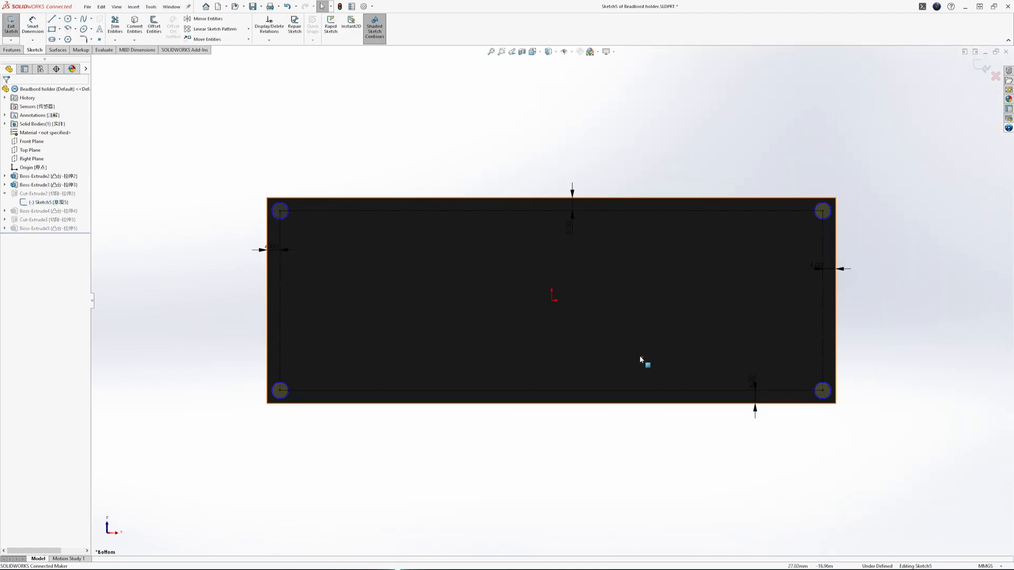
# Step: Examine the corner circles' edge offsets and their clearance to the pocket walls from both sides of the holder
pyautogui.scroll(-5, 279, 251)
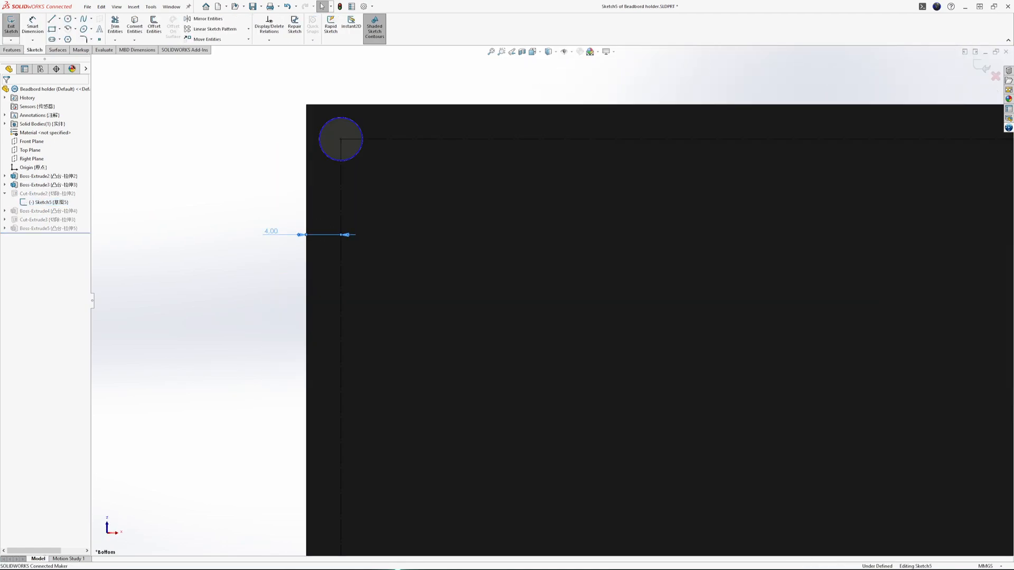
pyautogui.click(270, 231)
pyautogui.scroll(3, 310, 369)
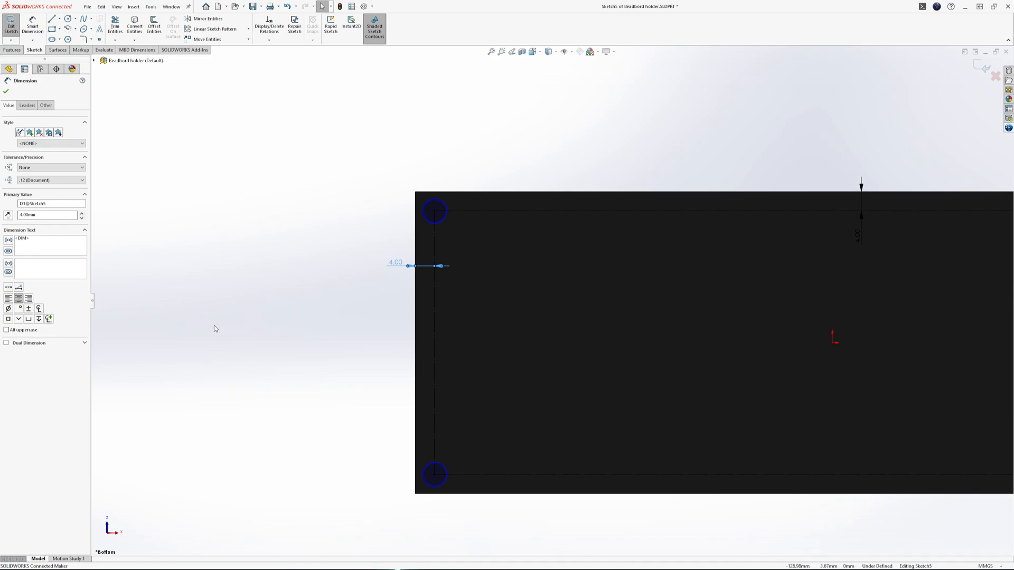
pyautogui.moveTo(621, 161)
pyautogui.mouseDown(button='middle')
pyautogui.moveTo(670, 435)
pyautogui.moveTo(625, 443)
pyautogui.moveTo(480, 153)
pyautogui.moveTo(470, 174)
pyautogui.moveTo(496, 161)
pyautogui.moveTo(478, 142)
pyautogui.moveTo(501, 113)
pyautogui.moveTo(512, 158)
pyautogui.mouseUp(button='middle')
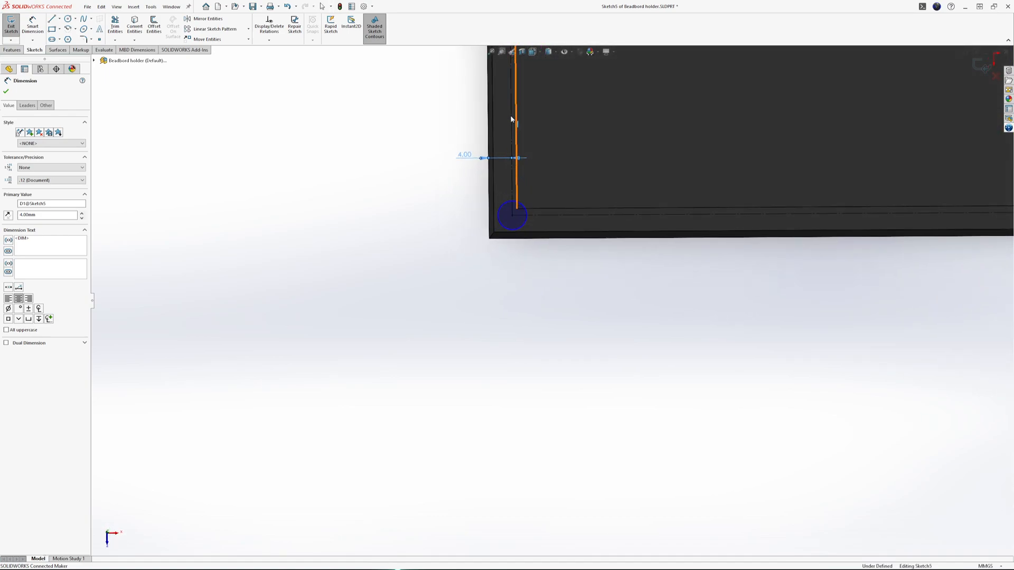
pyautogui.scroll(5, 565, 211)
pyautogui.scroll(-6, 555, 218)
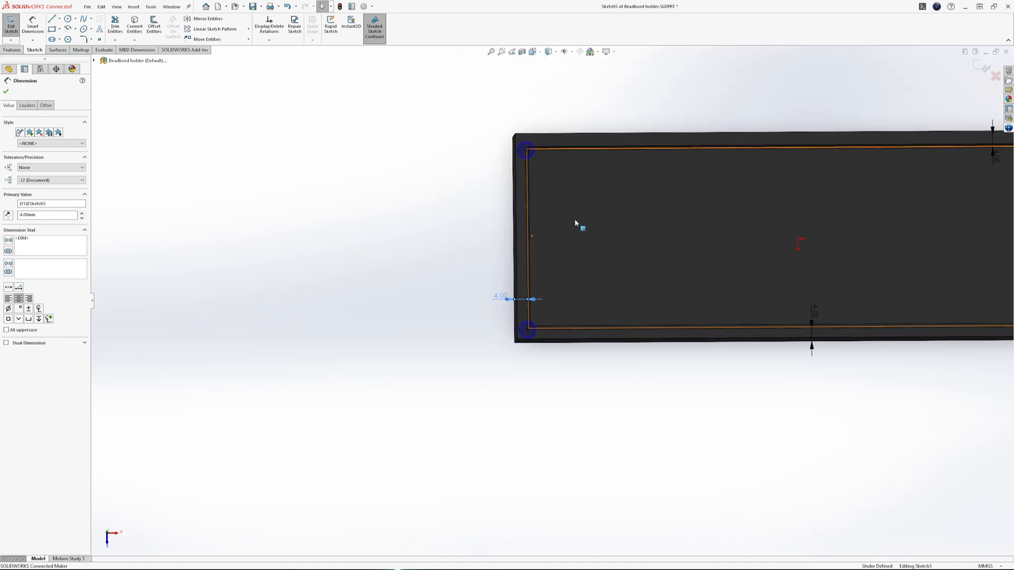
pyautogui.moveTo(597, 230)
pyautogui.mouseDown(button='middle')
pyautogui.moveTo(564, 165)
pyautogui.moveTo(550, 173)
pyautogui.moveTo(581, 144)
pyautogui.moveTo(563, 156)
pyautogui.moveTo(581, 181)
pyautogui.moveTo(572, 135)
pyautogui.moveTo(573, 156)
pyautogui.mouseUp(button='middle')
pyautogui.moveTo(505, 296); pyautogui.dragTo(567, 138, button='middle')
pyautogui.scroll(5, 600, 391)
pyautogui.scroll(-3, 593, 423)
pyautogui.moveTo(573, 388); pyautogui.dragTo(544, 233, button='middle')
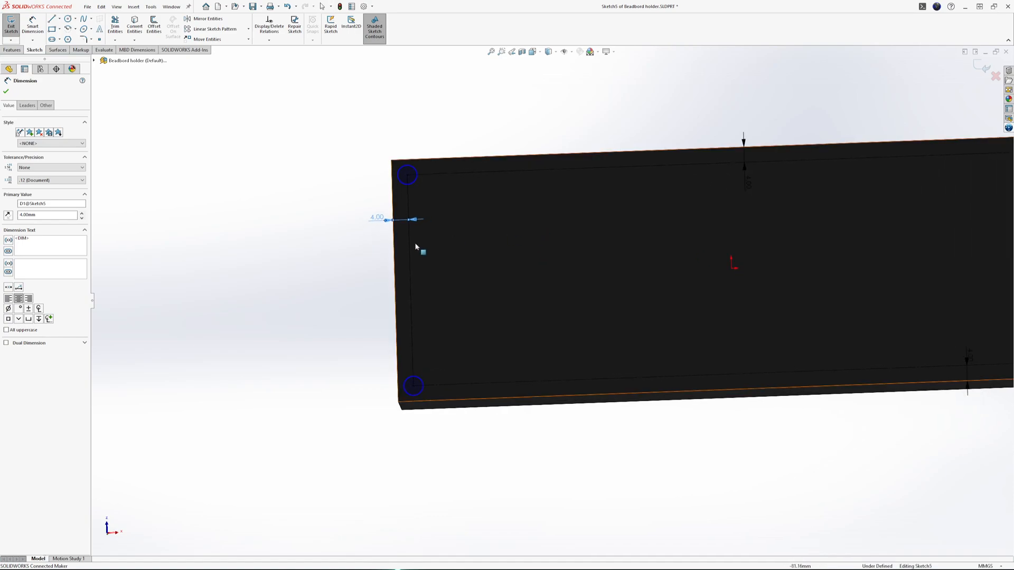
# Step: Set the corner circles' offset from the base's left short edge to 9 mm
pyautogui.click(386, 217)
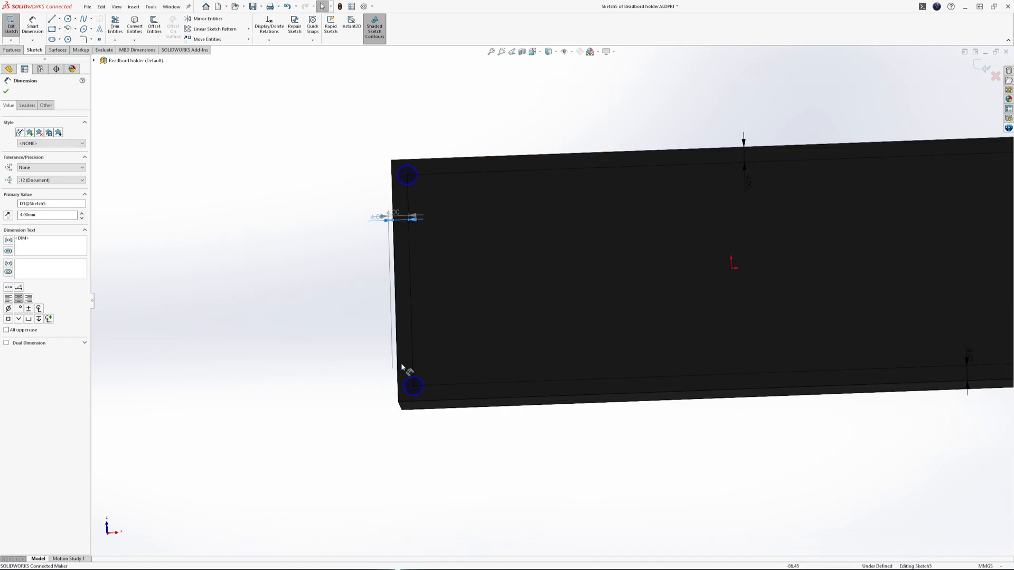
pyautogui.press('Escape')
pyautogui.scroll(-4, 393, 217)
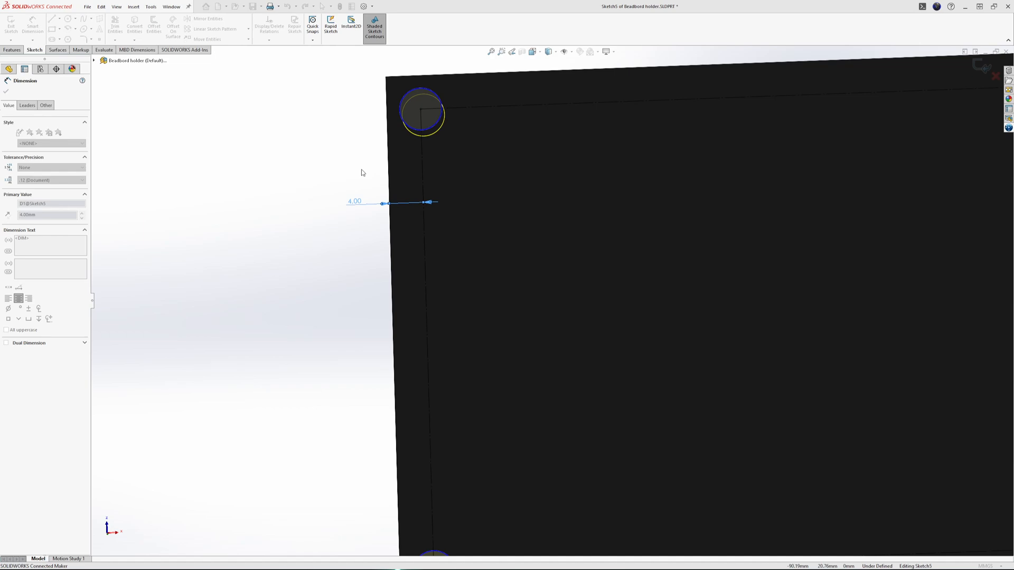
pyautogui.write('9')
pyautogui.press('Return')
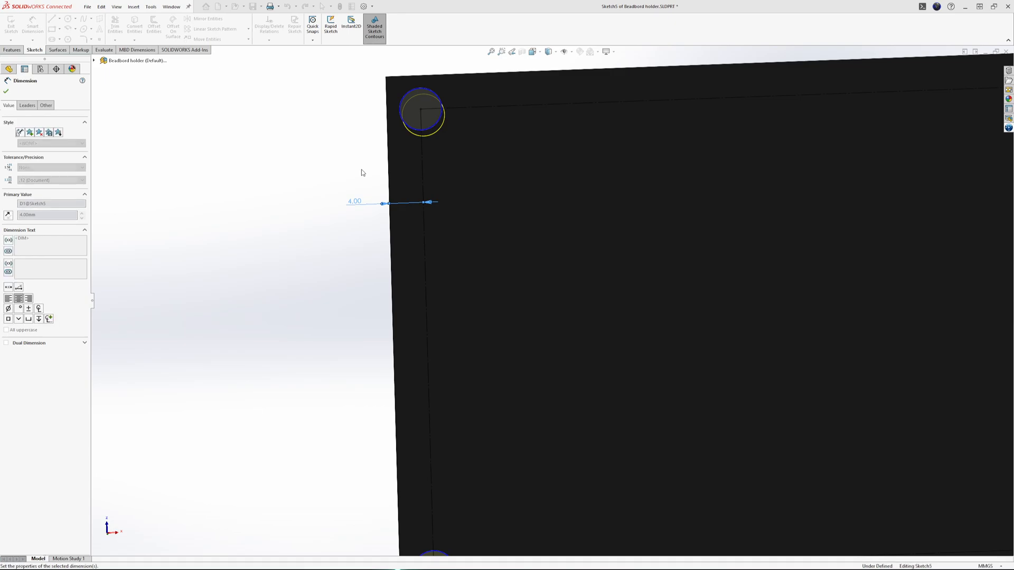
# Step: Set the corner circles' offsets from the base's upper long edge and left short edge to 10 mm each
pyautogui.scroll(5, 584, 141)
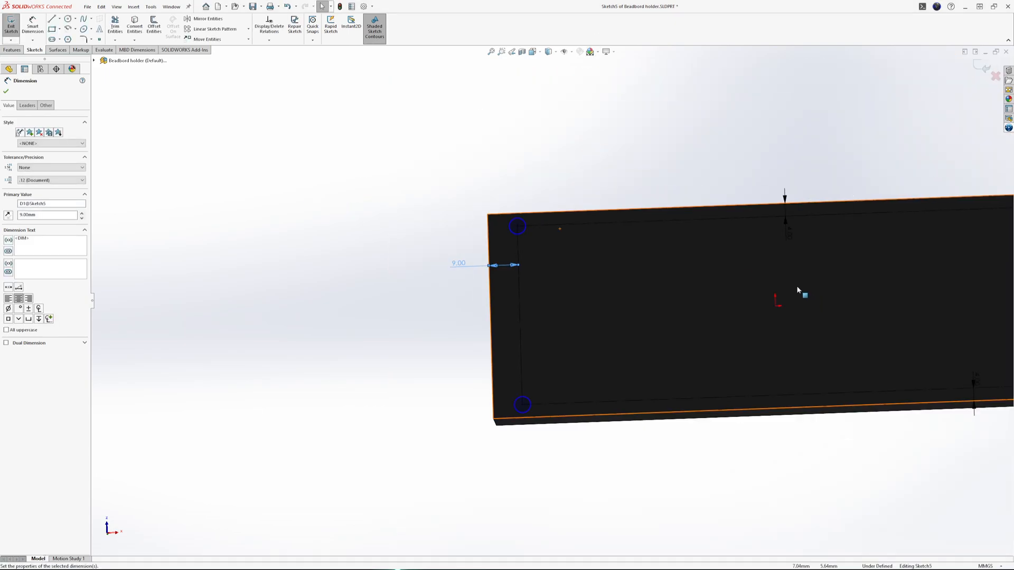
pyautogui.doubleClick(789, 235)
pyautogui.write('10')
pyautogui.press('Return')
pyautogui.doubleClick(473, 285)
pyautogui.write('10')
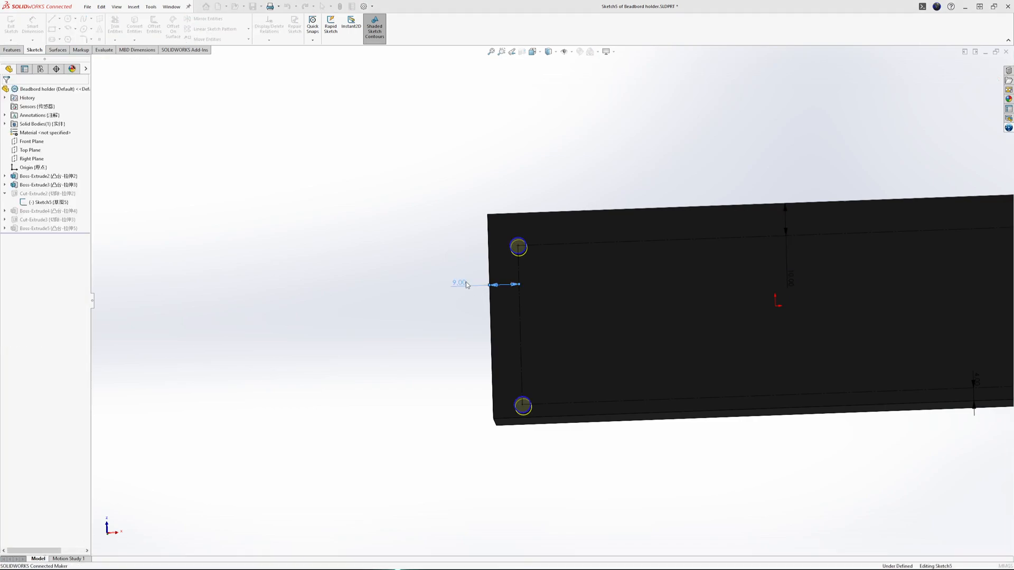
pyautogui.press('Return')
# Step: Set the corner circles' offsets from the base's lower long edge and right short edge to 10 mm each
pyautogui.click(976, 398)
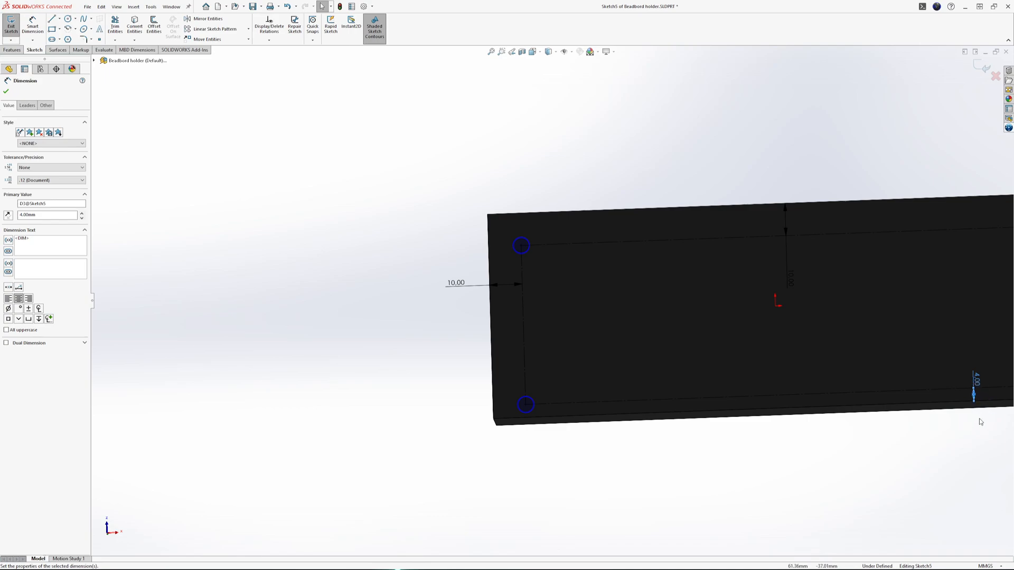
pyautogui.doubleClick(977, 377)
pyautogui.write('10')
pyautogui.press('Return')
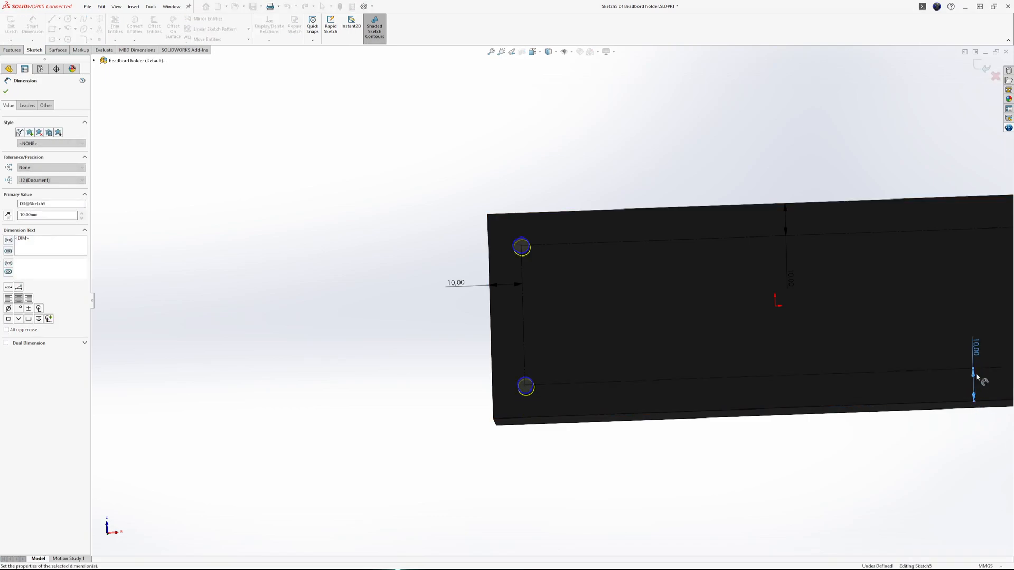
pyautogui.scroll(4, 896, 366)
pyautogui.scroll(-4, 680, 310)
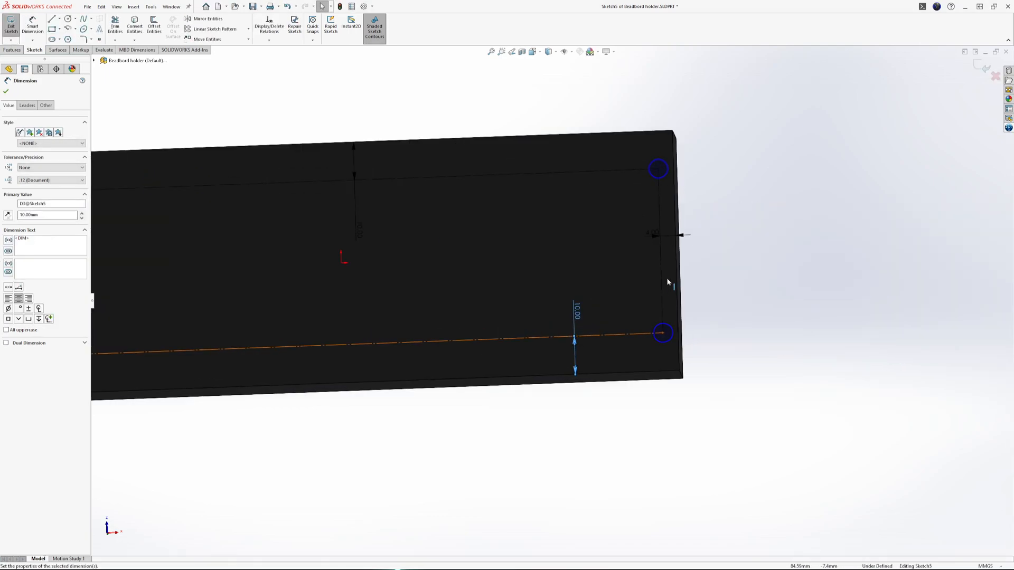
pyautogui.doubleClick(652, 233)
pyautogui.write('10')
pyautogui.press('Return')
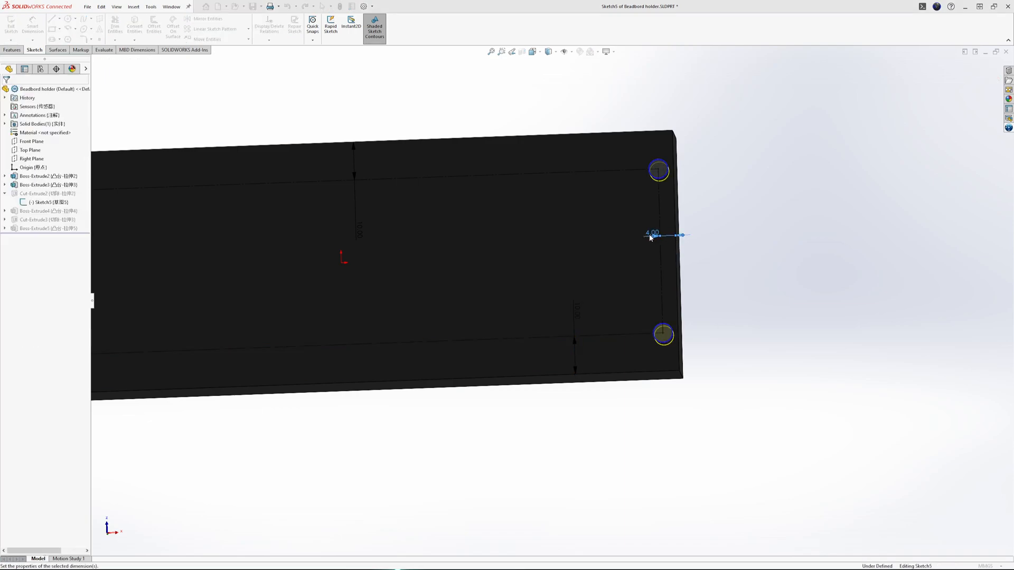
# Step: Check the spacing of the corner circles from the base edges and exit the sketch to rebuild the part
pyautogui.scroll(2, 337, 242)
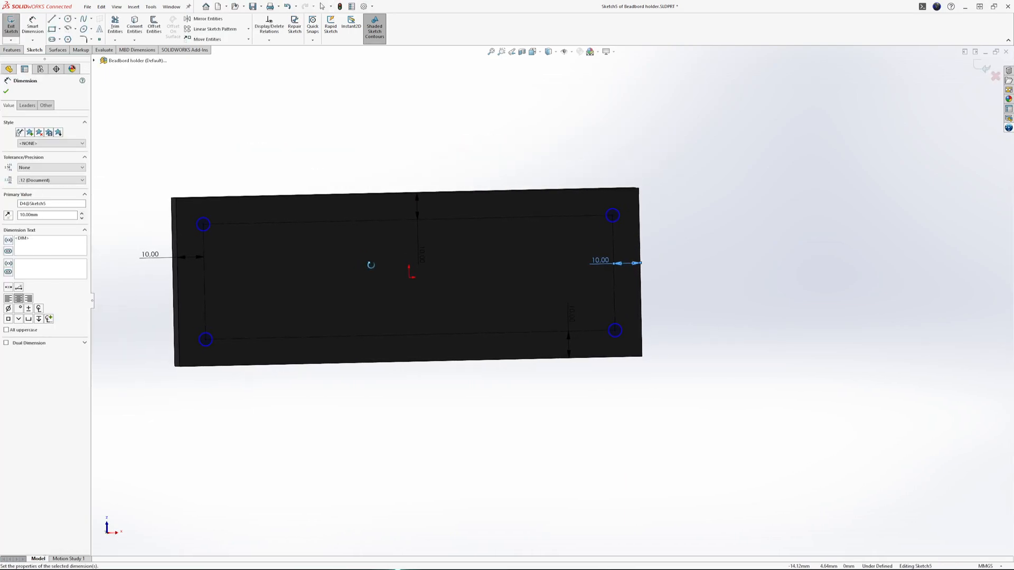
pyautogui.moveTo(371, 268); pyautogui.dragTo(362, 244, button='middle')
pyautogui.scroll(-5, 176, 204)
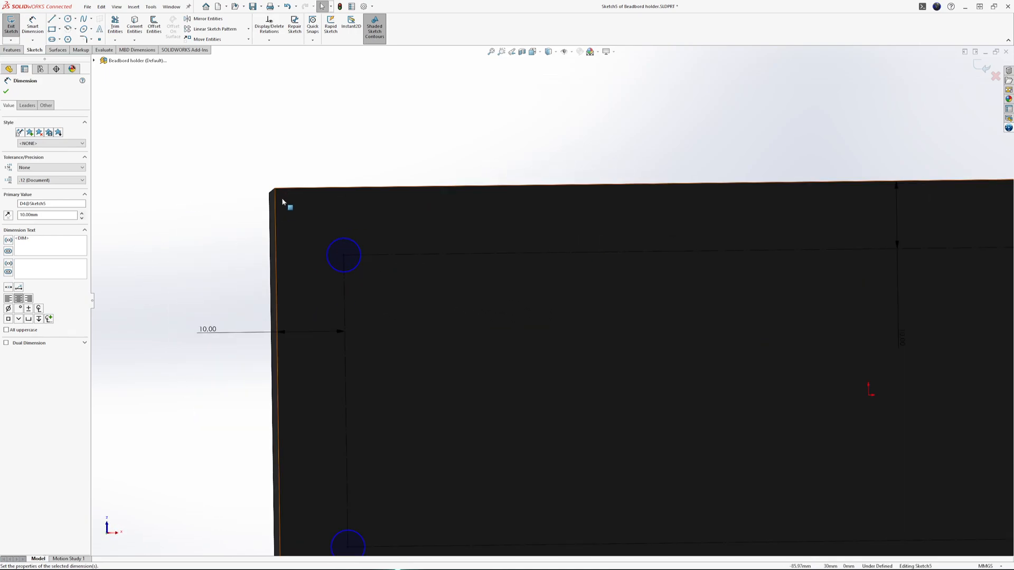
pyautogui.scroll(5, 290, 317)
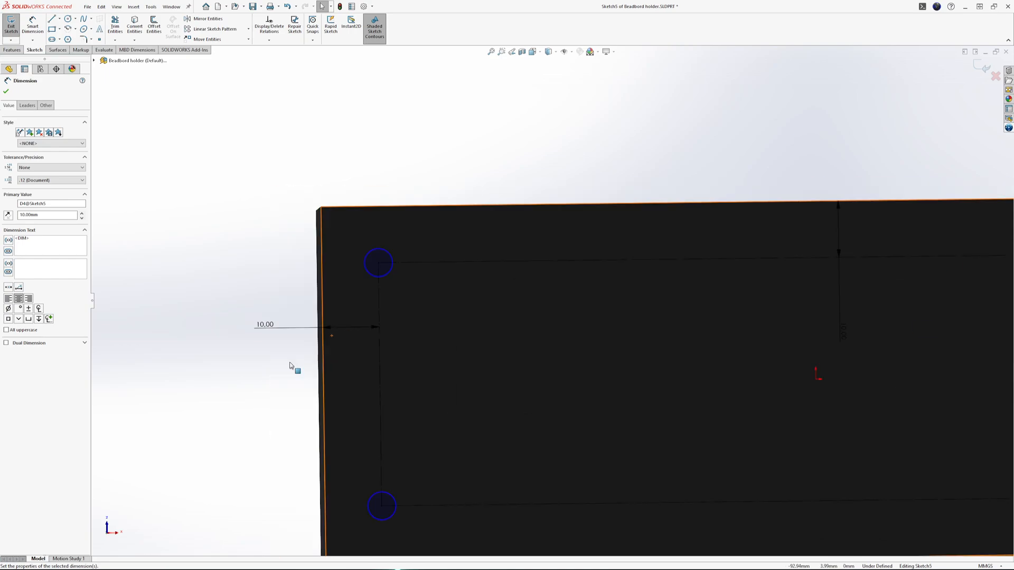
pyautogui.click(10, 24)
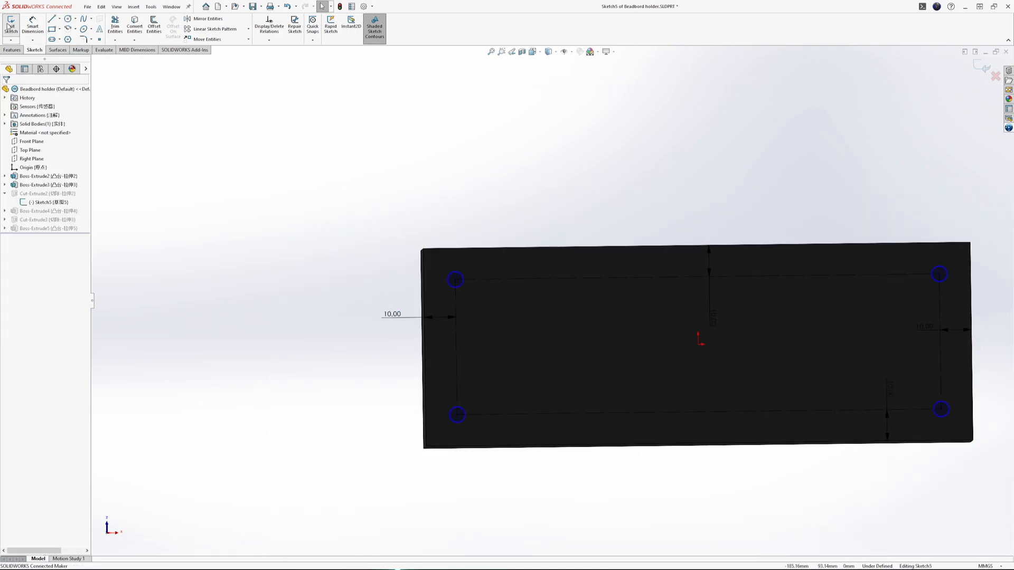
# Step: Examine the rebuilt holder's repositioned corner cuts on the underside and its rim and pocket on the upper side
pyautogui.scroll(-5, 472, 287)
pyautogui.moveTo(476, 293); pyautogui.dragTo(510, 177, button='middle')
pyautogui.scroll(5, 797, 296)
pyautogui.moveTo(797, 296); pyautogui.dragTo(518, 339, button='middle')
pyautogui.scroll(3, 518, 336)
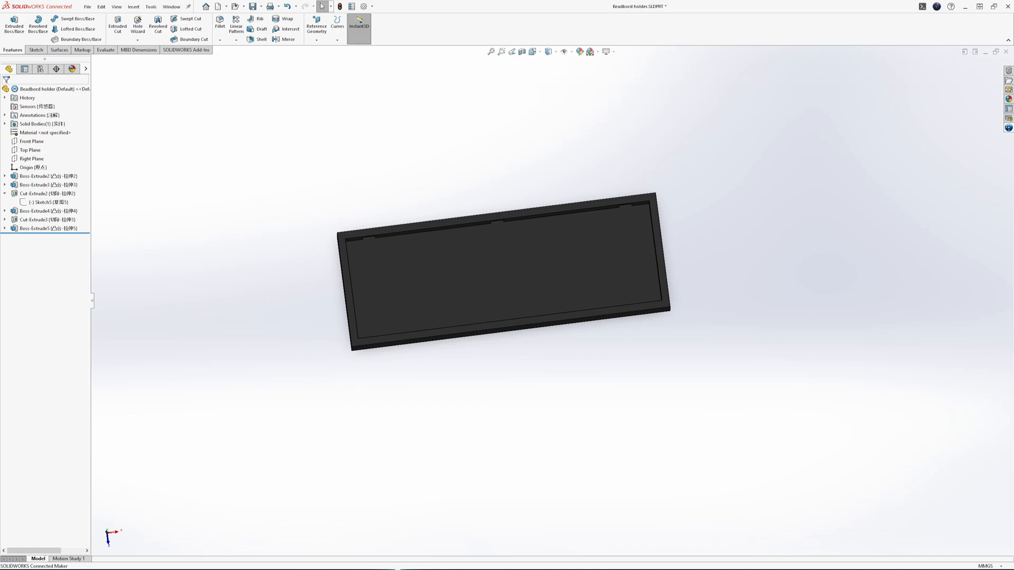
# Step: Switch to the Arduino bracket assembly and inspect how the breadboard fits in the updated holder around the pocket notches
pyautogui.hotkey('ctrl', 'Tab')
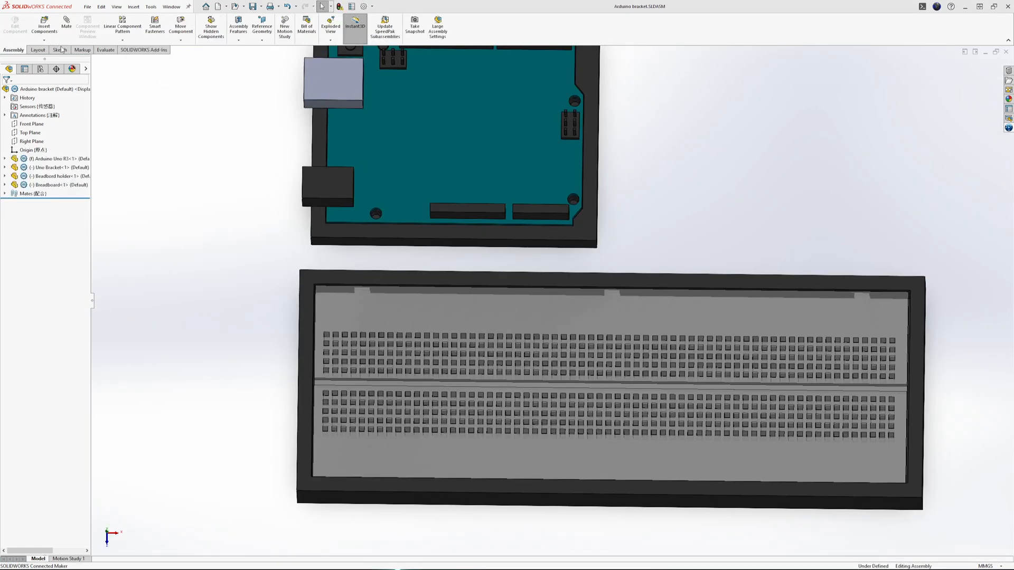
pyautogui.scroll(2, 717, 183)
pyautogui.scroll(-1, 724, 184)
pyautogui.moveTo(677, 289); pyautogui.dragTo(607, 204, button='middle')
pyautogui.scroll(-9, 562, 340)
pyautogui.scroll(4, 551, 100)
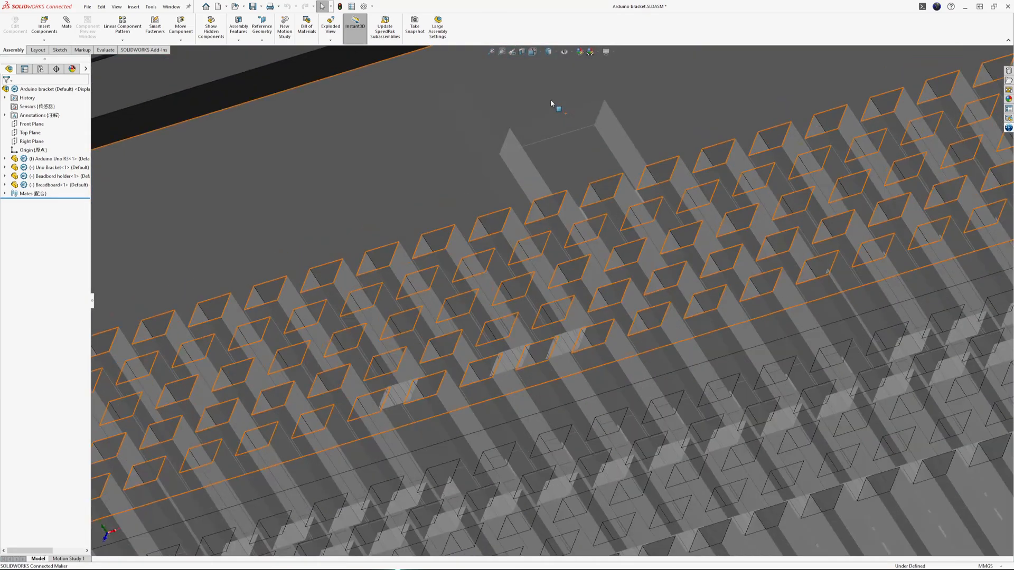
pyautogui.scroll(-4, 546, 103)
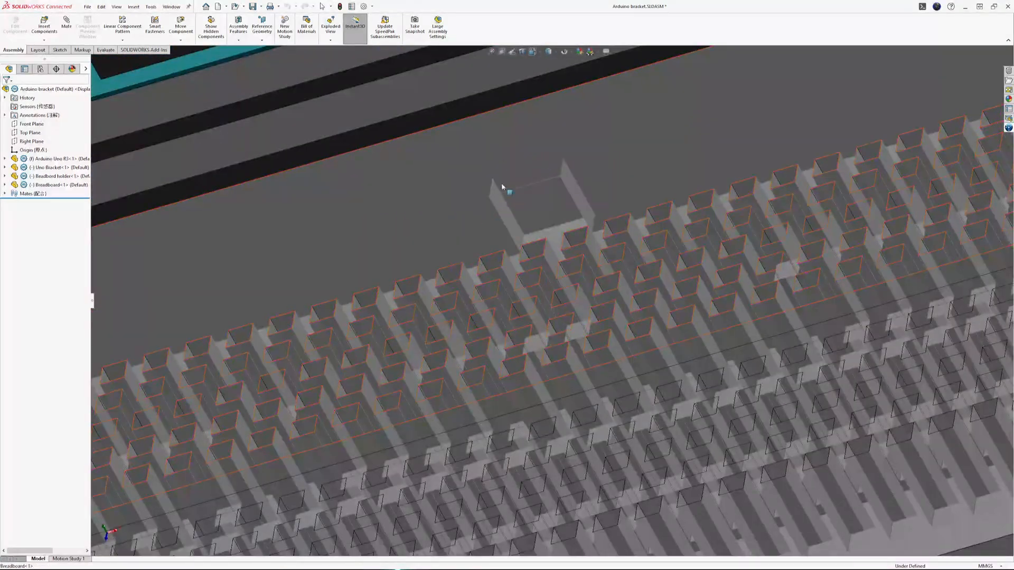
pyautogui.scroll(10, 538, 155)
pyautogui.moveTo(539, 164); pyautogui.dragTo(517, 290, button='middle')
pyautogui.scroll(3, 516, 287)
pyautogui.scroll(-3, 488, 258)
pyautogui.moveTo(487, 258); pyautogui.dragTo(458, 280, button='middle')
# Step: Select the Uno bracket's rim face in the assembly and compare the bracket with the breadboard holder
pyautogui.click(400, 250)
pyautogui.click(423, 288)
pyautogui.click(416, 267)
pyautogui.click(419, 289)
pyautogui.click(402, 251)
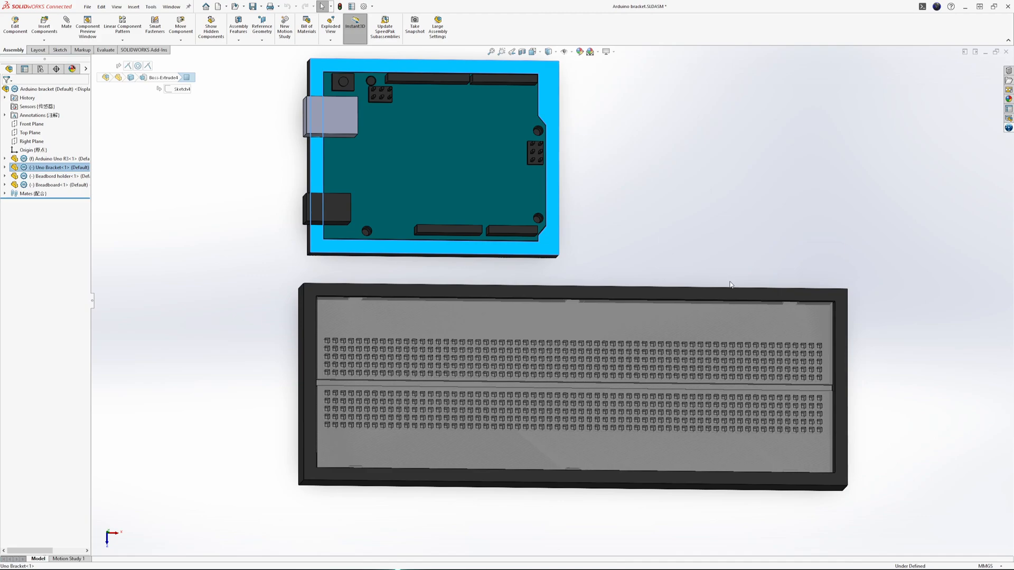
pyautogui.scroll(-1, 730, 282)
pyautogui.scroll(1, 730, 281)
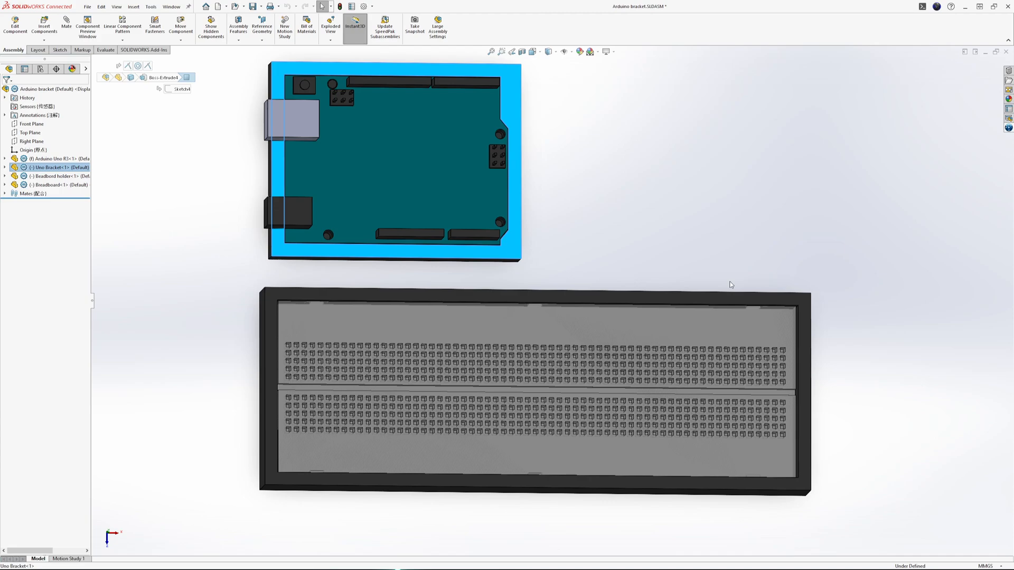
# Step: Deselect the Uno bracket and compare the heights and outlines of the bracket and breadboard holder from above and from the end
pyautogui.moveTo(685, 270); pyautogui.dragTo(422, 326, button='middle')
pyautogui.click(403, 157)
pyautogui.hotkey('ctrl', '5')
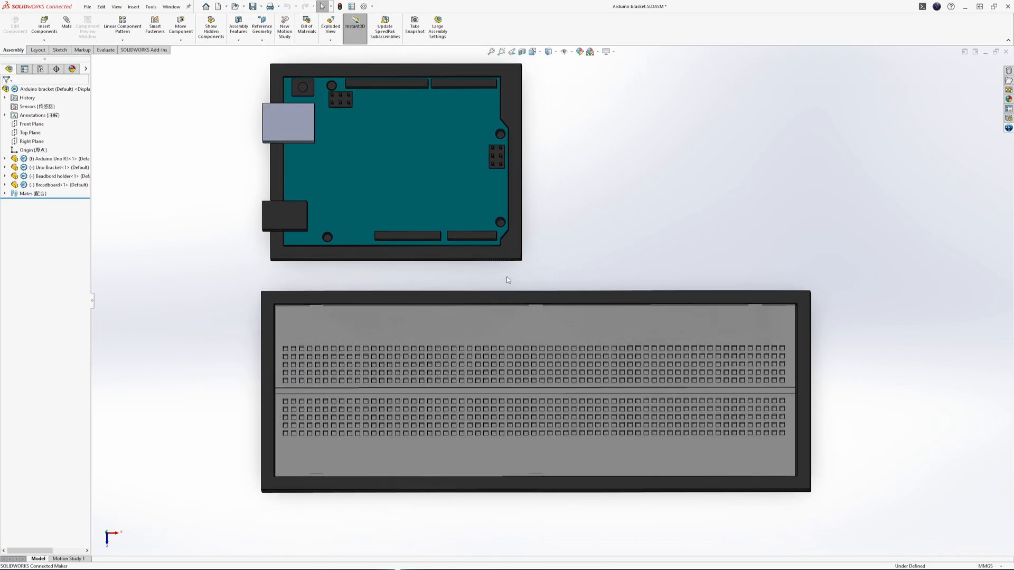
pyautogui.moveTo(506, 277); pyautogui.dragTo(458, 307, button='middle')
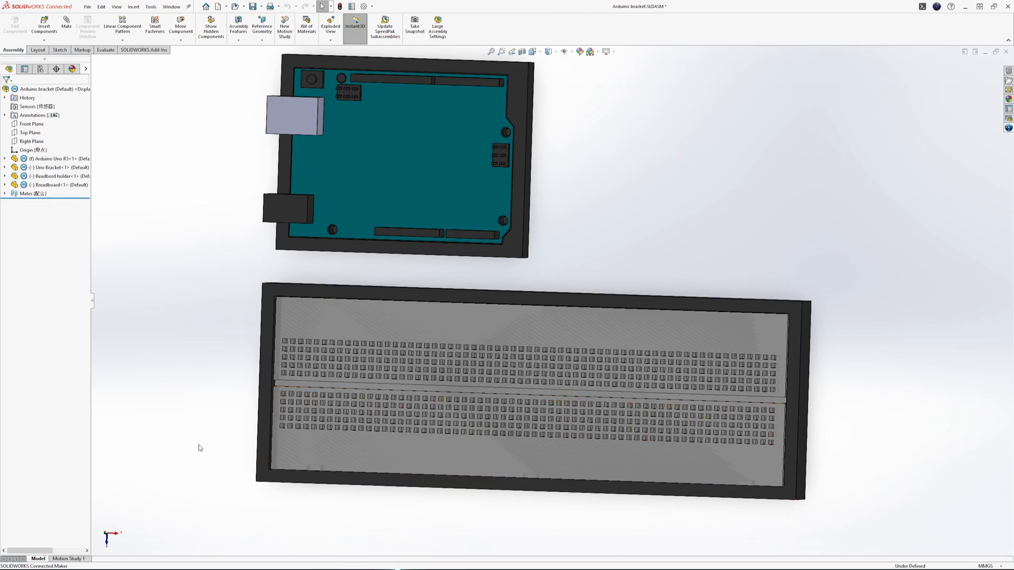
pyautogui.moveTo(533, 427); pyautogui.dragTo(542, 374, button='middle')
pyautogui.scroll(1, 496, 377)
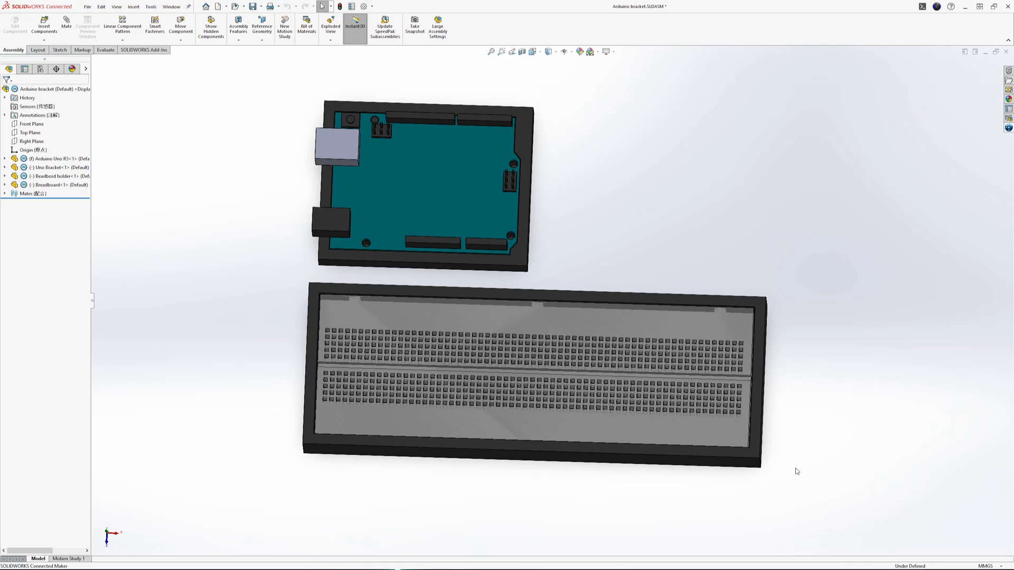
pyautogui.moveTo(824, 457); pyautogui.dragTo(656, 430, button='middle')
pyautogui.moveTo(517, 346); pyautogui.dragTo(556, 352, button='middle')
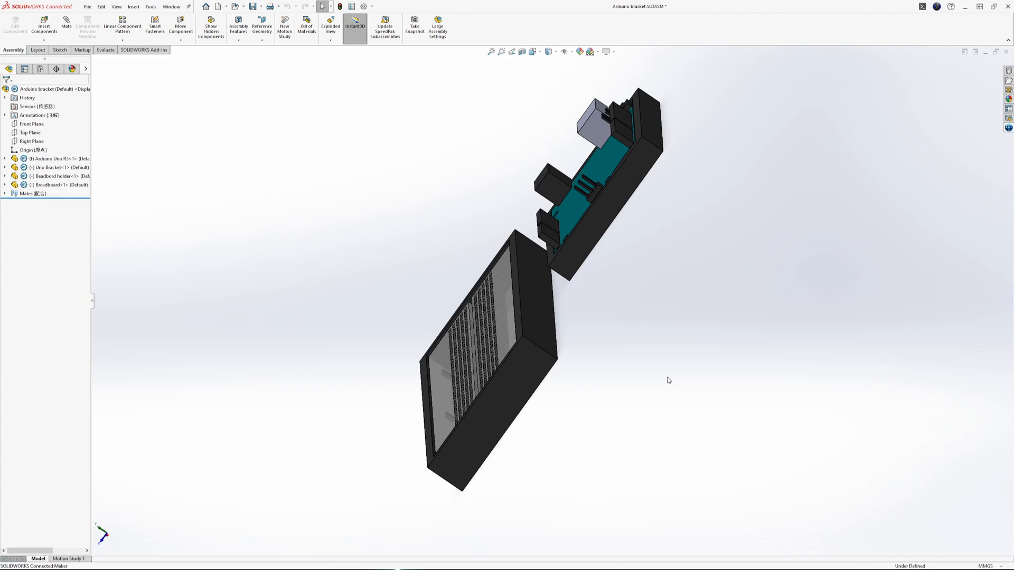
pyautogui.moveTo(631, 378)
pyautogui.mouseDown(button='middle')
pyautogui.moveTo(615, 350)
pyautogui.moveTo(623, 367)
pyautogui.mouseUp(button='middle')
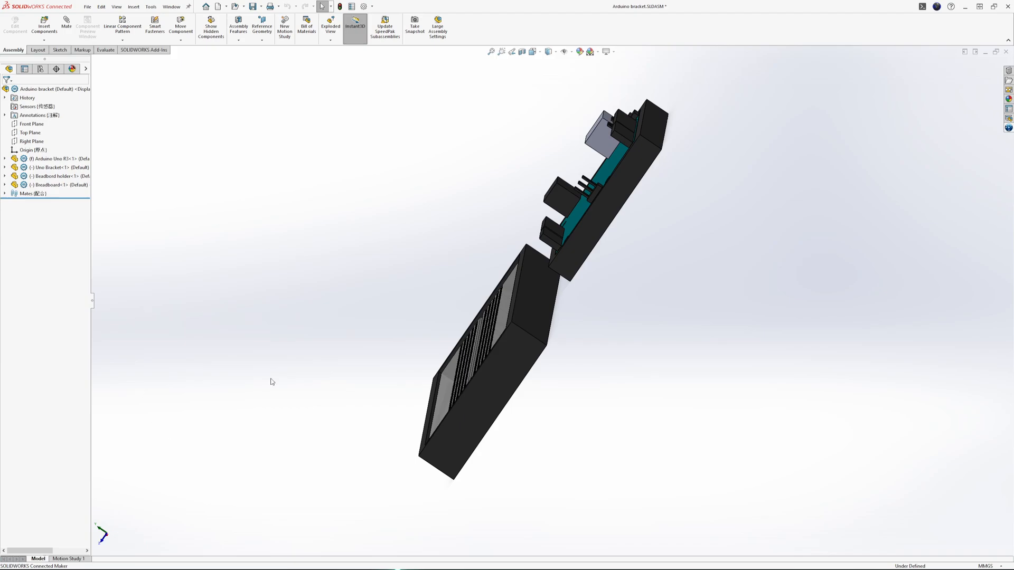
pyautogui.moveTo(308, 232); pyautogui.dragTo(332, 265, button='middle')
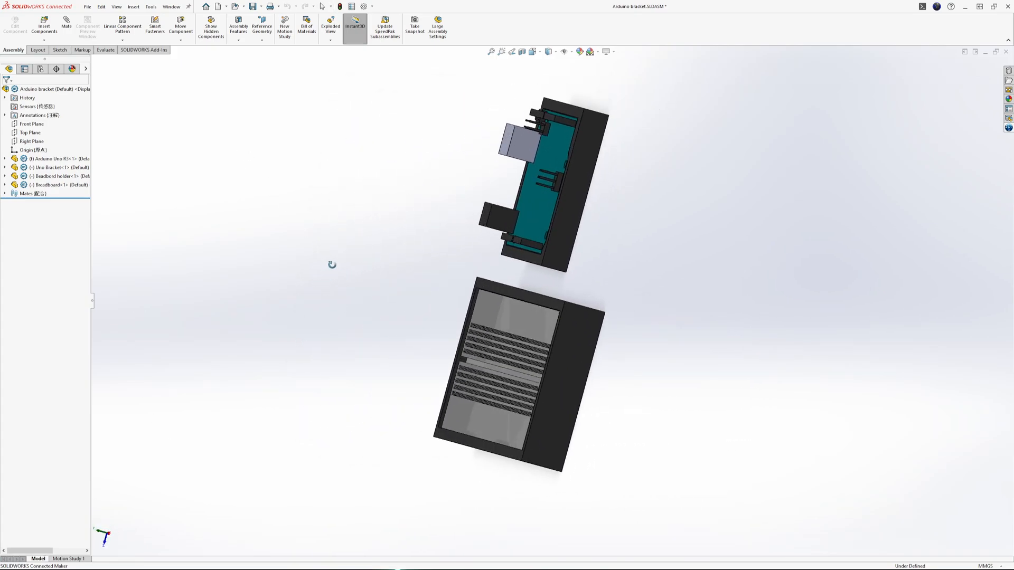
# Step: Examine the gap between the Uno bracket and the breadboard holder up close along their facing edges
pyautogui.scroll(-3, 477, 269)
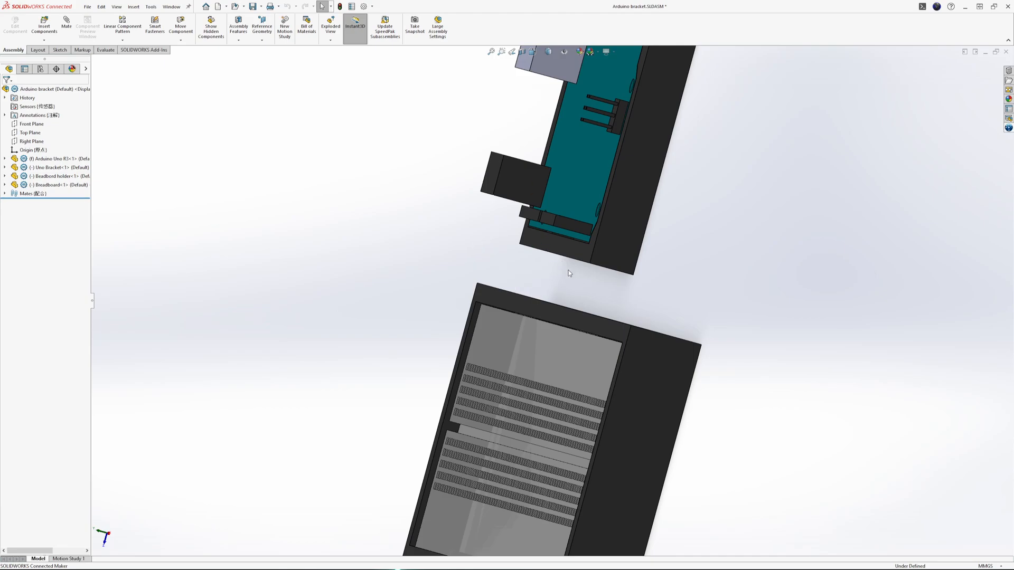
pyautogui.moveTo(570, 273); pyautogui.dragTo(529, 324, button='middle')
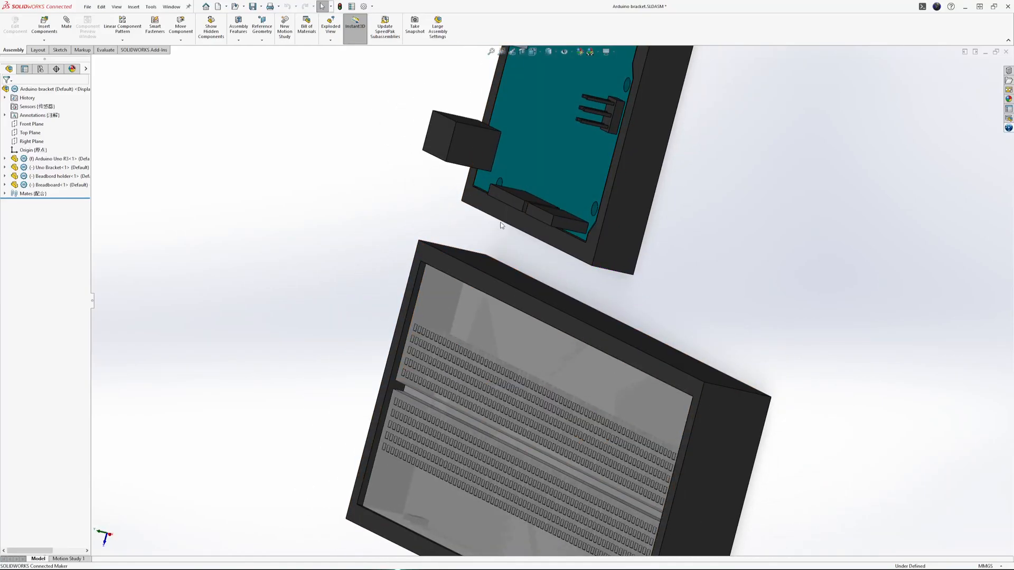
pyautogui.moveTo(501, 224); pyautogui.dragTo(587, 268, button='middle')
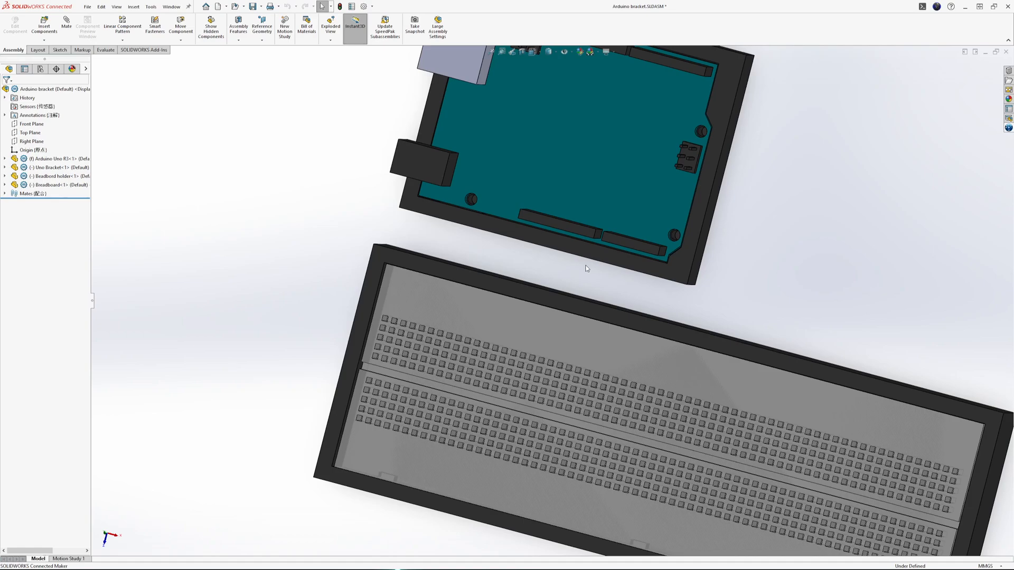
pyautogui.moveTo(586, 226); pyautogui.dragTo(589, 223, button='middle')
pyautogui.scroll(1, 587, 219)
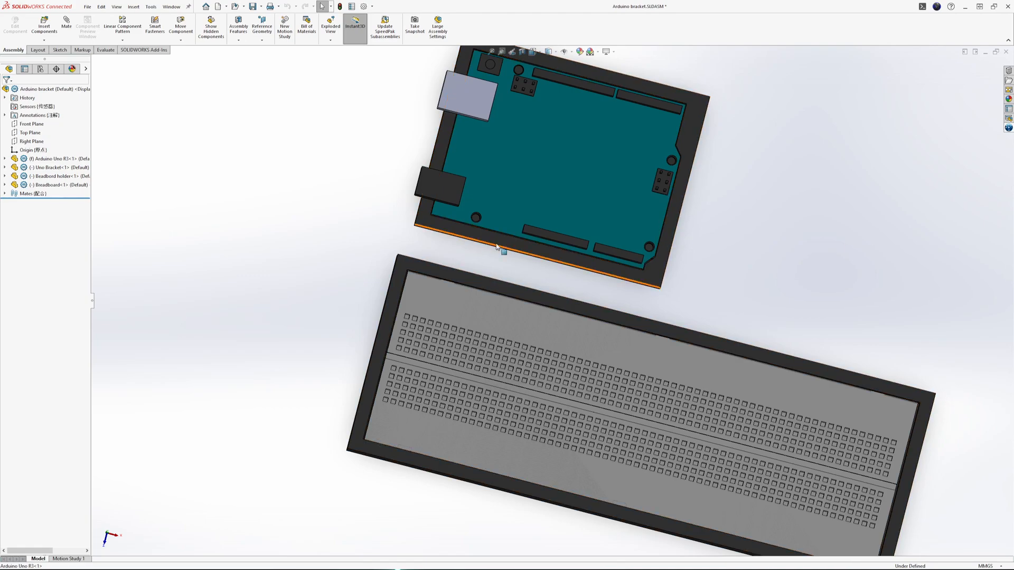
pyautogui.moveTo(702, 251); pyautogui.dragTo(685, 206, button='middle')
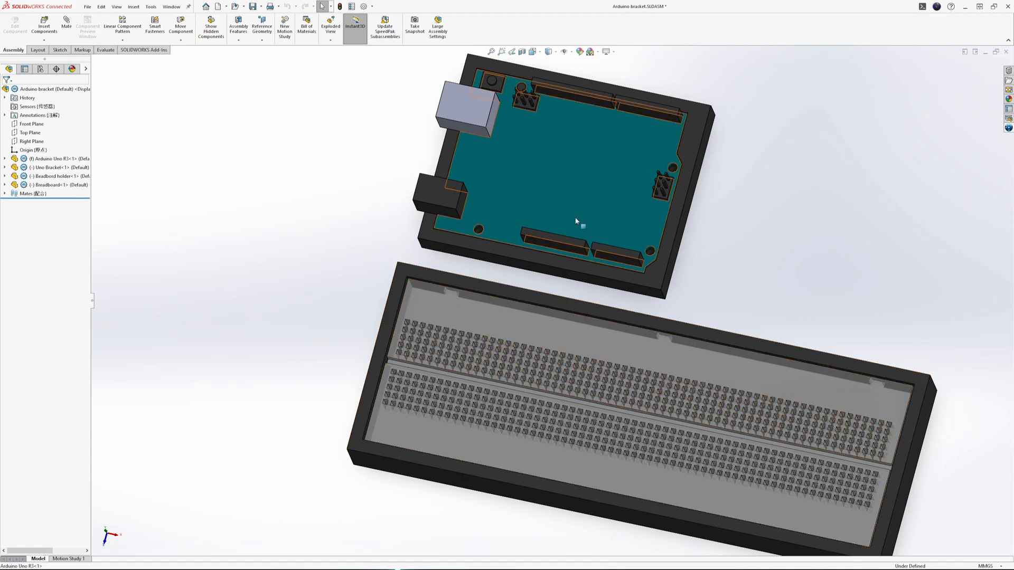
pyautogui.moveTo(634, 321); pyautogui.dragTo(434, 195, button='middle')
# Step: Switch to the breadboard holder part and examine its pocket and the dimensions of its underside face with the corner cuts
pyautogui.moveTo(341, 134); pyautogui.dragTo(599, 290, button='middle')
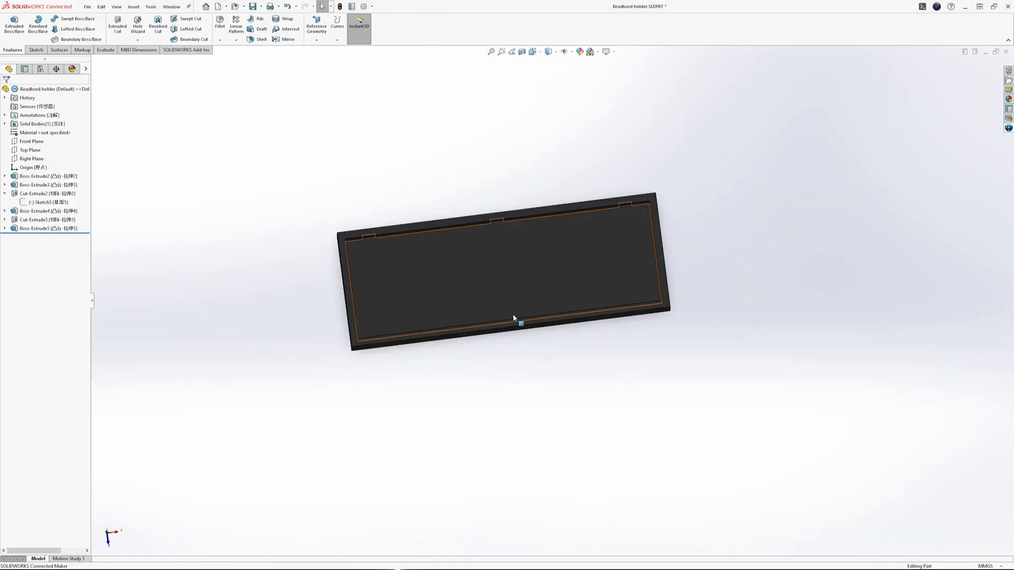
pyautogui.scroll(-4, 516, 313)
pyautogui.moveTo(540, 213); pyautogui.dragTo(512, 208, button='middle')
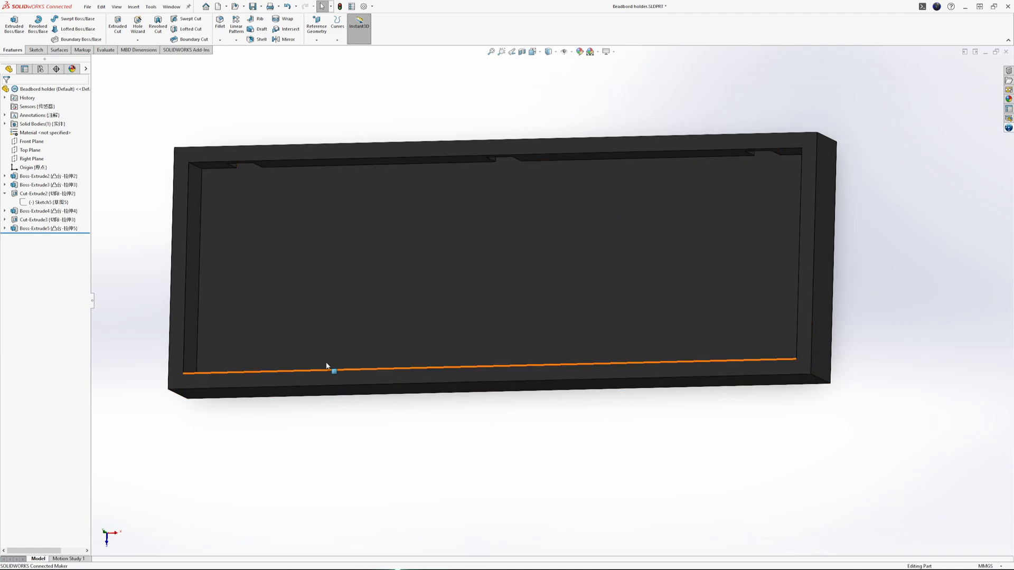
pyautogui.moveTo(336, 232)
pyautogui.mouseDown(button='middle')
pyautogui.moveTo(346, 240)
pyautogui.moveTo(347, 223)
pyautogui.mouseUp(button='middle')
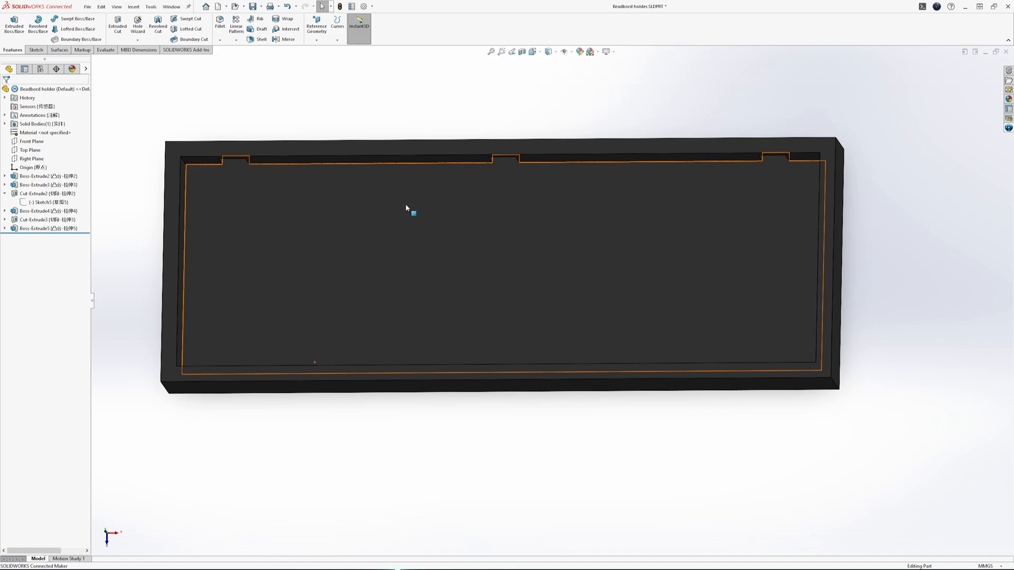
pyautogui.moveTo(459, 176)
pyautogui.mouseDown(button='middle')
pyautogui.moveTo(555, 151)
pyautogui.moveTo(371, 146)
pyautogui.moveTo(453, 186)
pyautogui.mouseUp(button='middle')
pyautogui.scroll(-4, 446, 182)
pyautogui.click(440, 208)
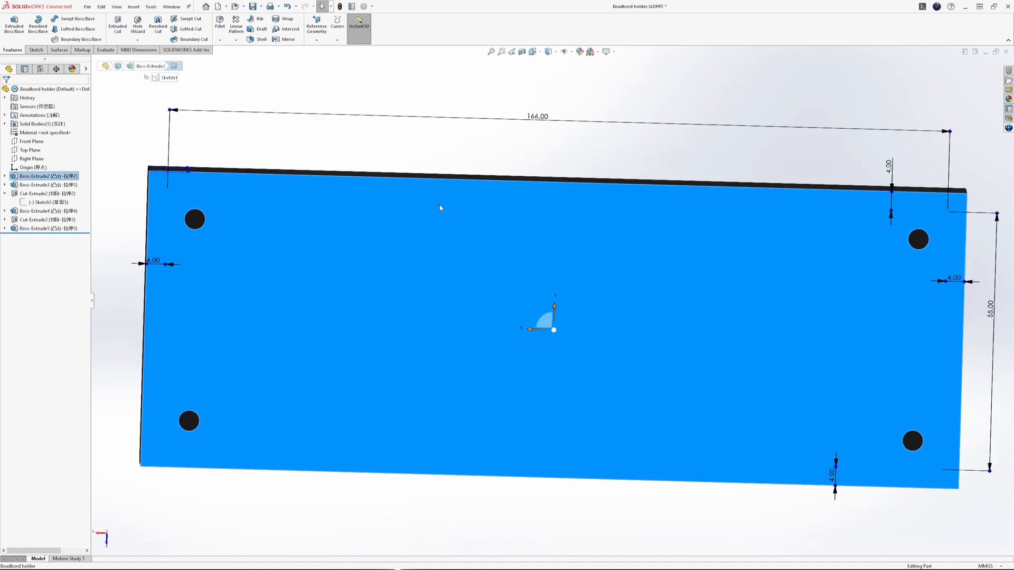
pyautogui.press('Escape')
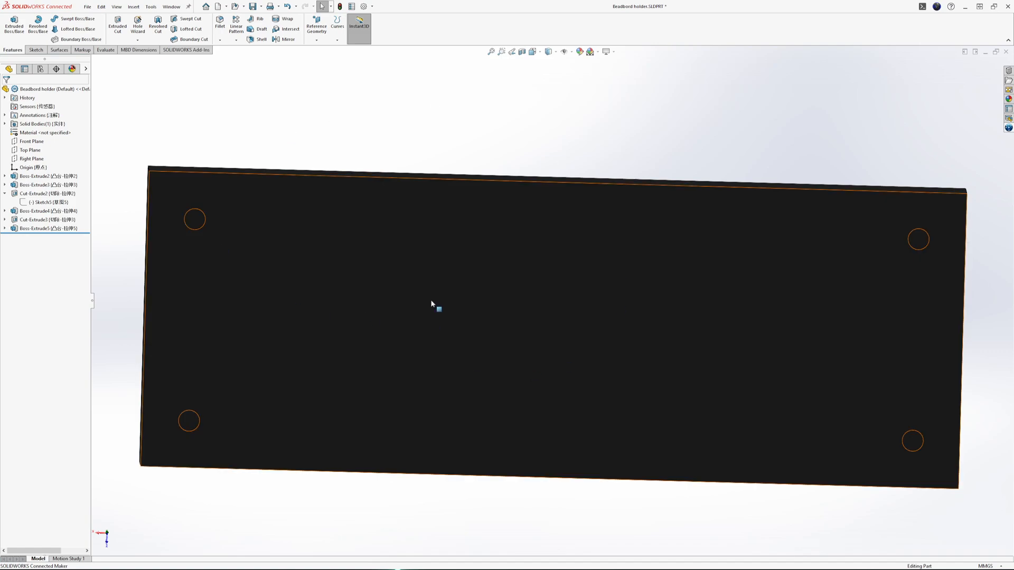
pyautogui.scroll(5, 430, 320)
pyautogui.scroll(-2, 702, 291)
pyautogui.moveTo(777, 349); pyautogui.dragTo(794, 301, button='middle')
# Step: Apply the yellow low gloss plastic appearance to the whole breadboard holder
pyautogui.click(1008, 99)
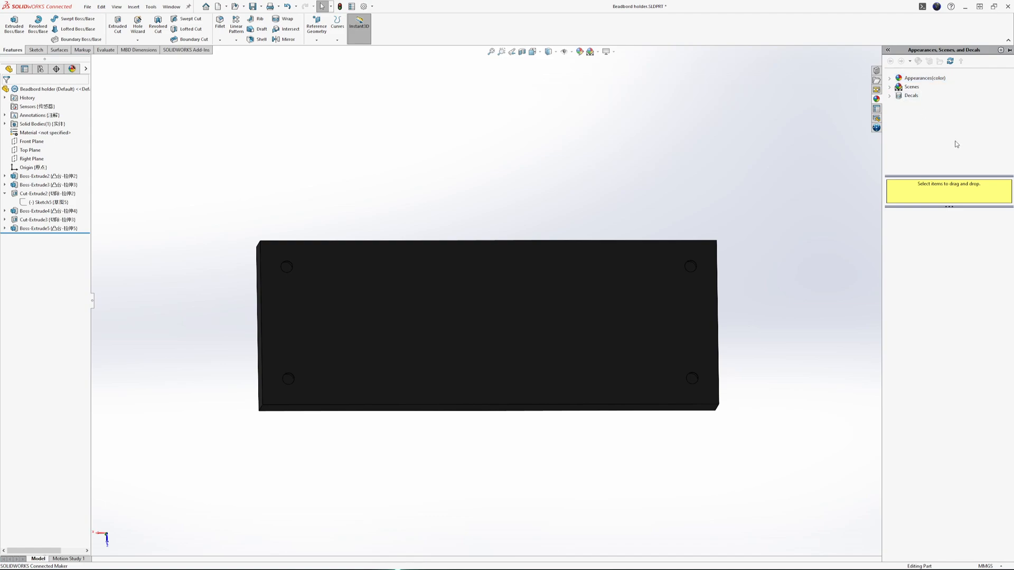
pyautogui.click(891, 78)
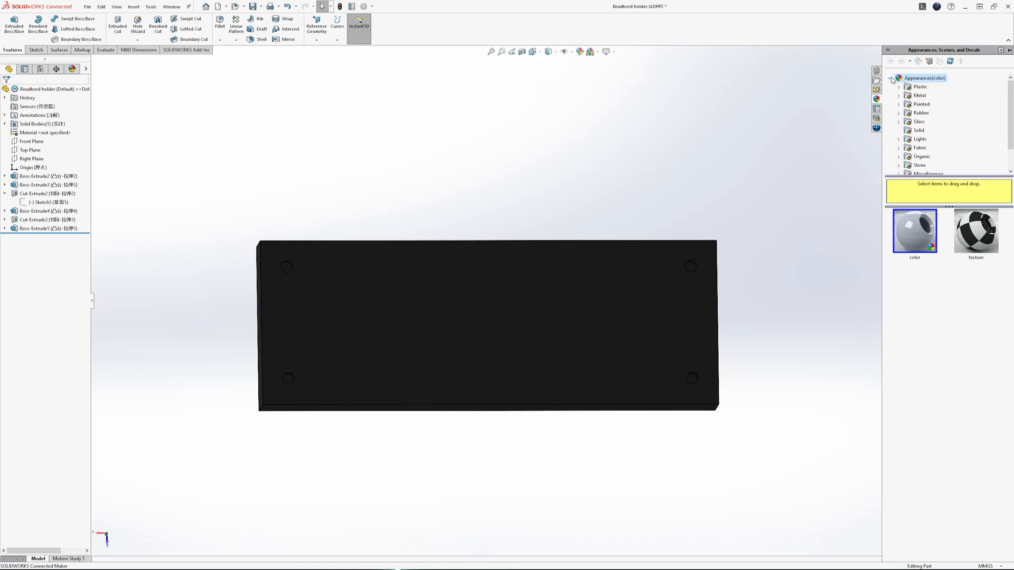
pyautogui.moveTo(755, 379); pyautogui.dragTo(776, 382, button='middle')
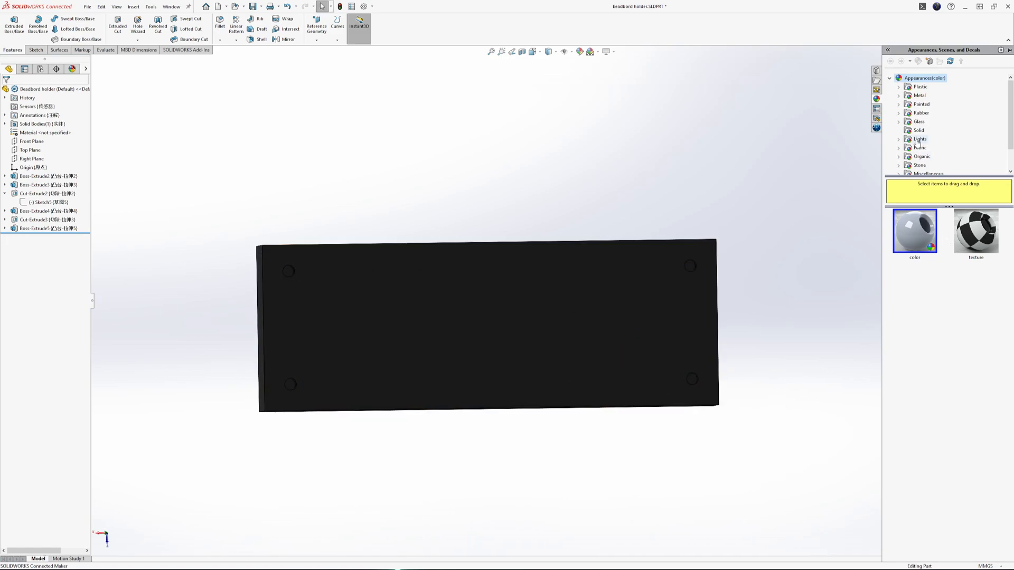
pyautogui.doubleClick(906, 88)
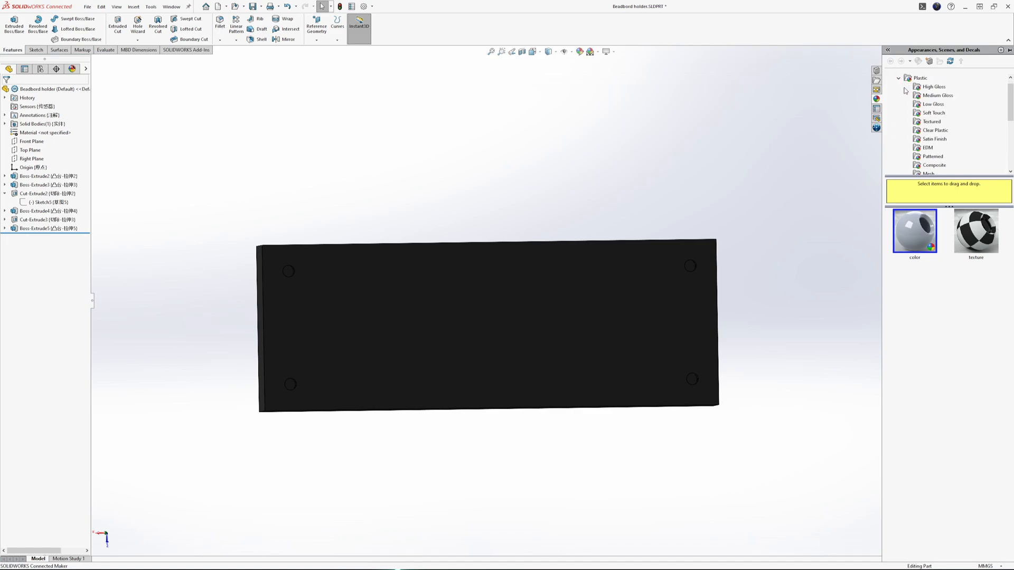
pyautogui.scroll(-1, 944, 136)
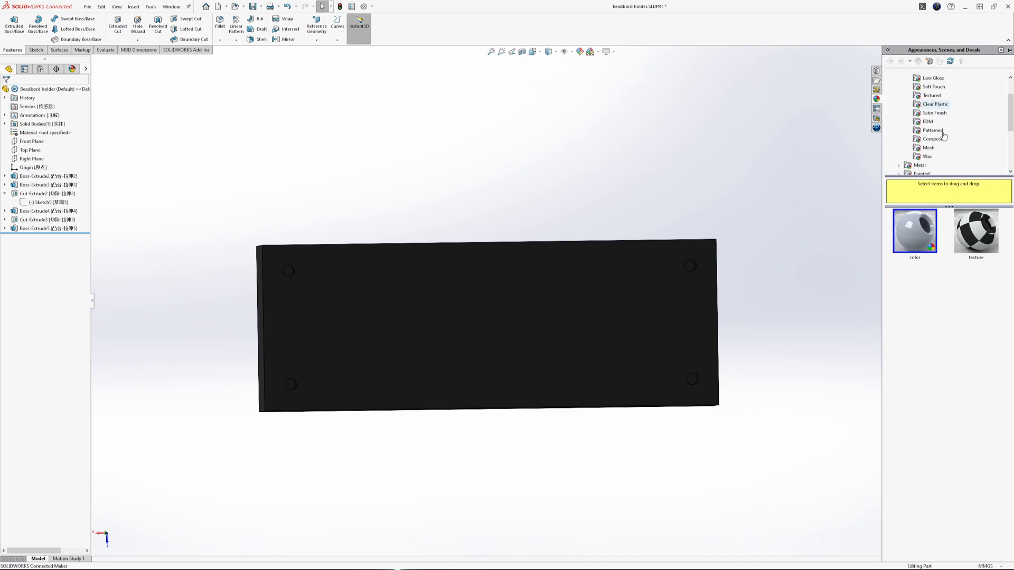
pyautogui.click(915, 79)
pyautogui.moveTo(974, 425); pyautogui.dragTo(993, 117)
pyautogui.click(1008, 100)
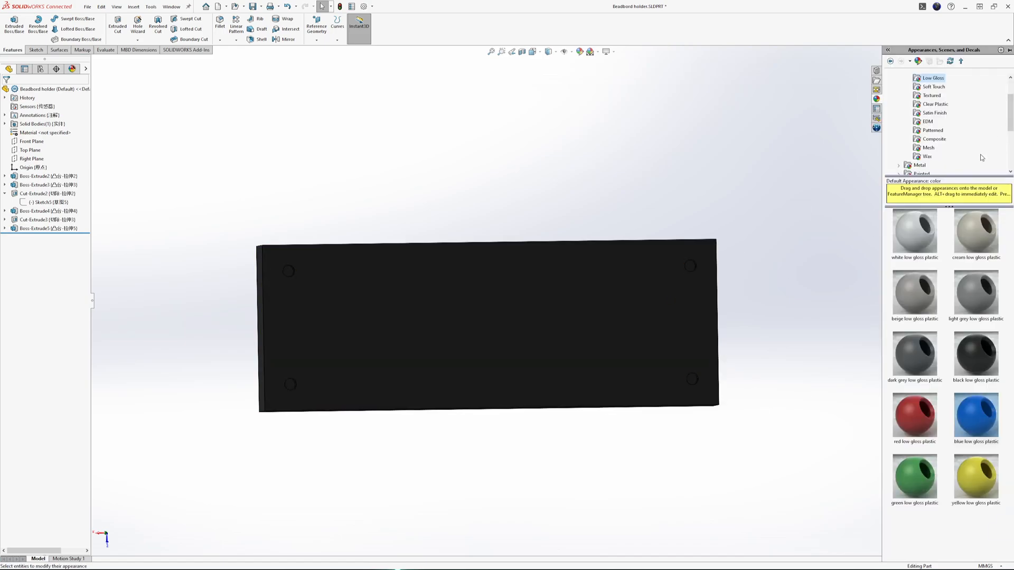
pyautogui.moveTo(960, 498); pyautogui.dragTo(553, 302)
# Step: Examine the recolored holder's notches along the pocket wall and select its upper rim face
pyautogui.moveTo(853, 204); pyautogui.dragTo(724, 328, button='middle')
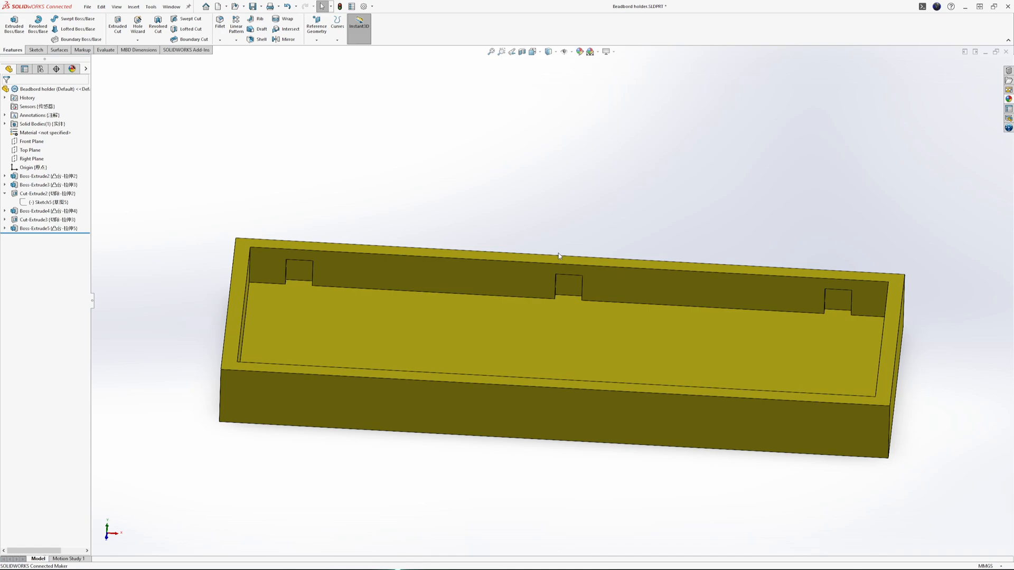
pyautogui.moveTo(369, 278); pyautogui.dragTo(581, 280, button='middle')
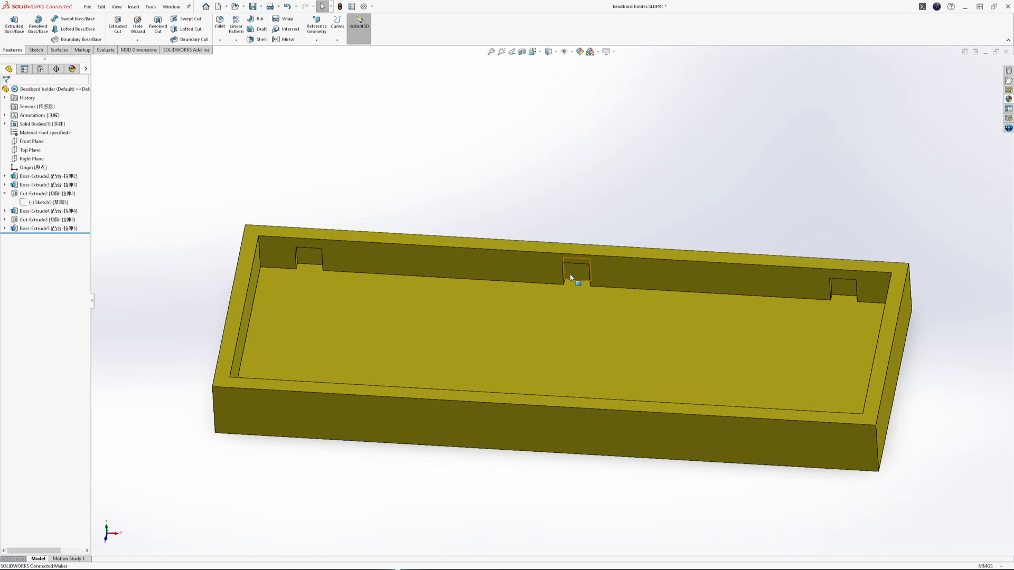
pyautogui.moveTo(571, 276); pyautogui.dragTo(547, 289, button='middle')
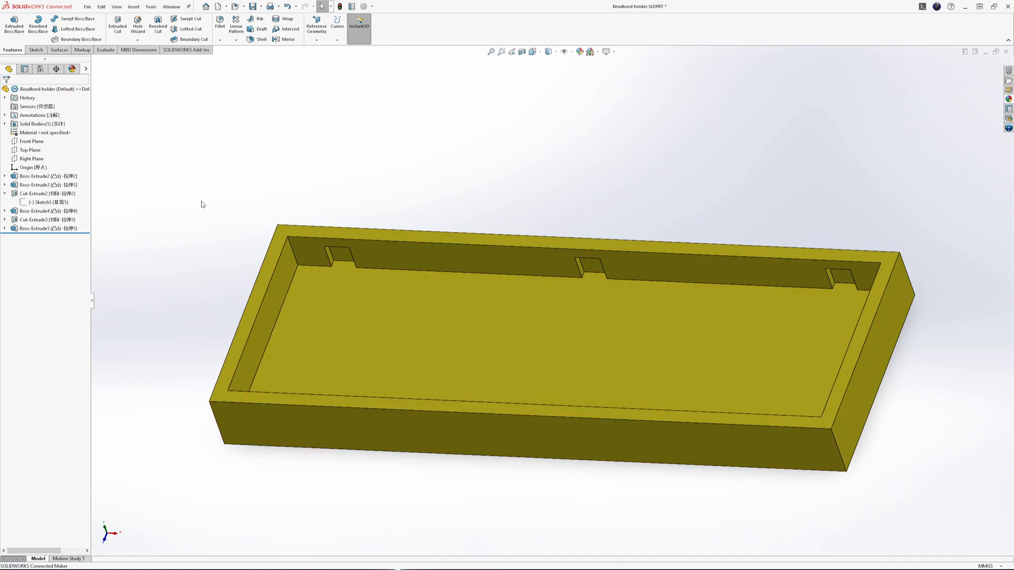
pyautogui.click(345, 234)
pyautogui.moveTo(344, 234); pyautogui.dragTo(233, 235, button='middle')
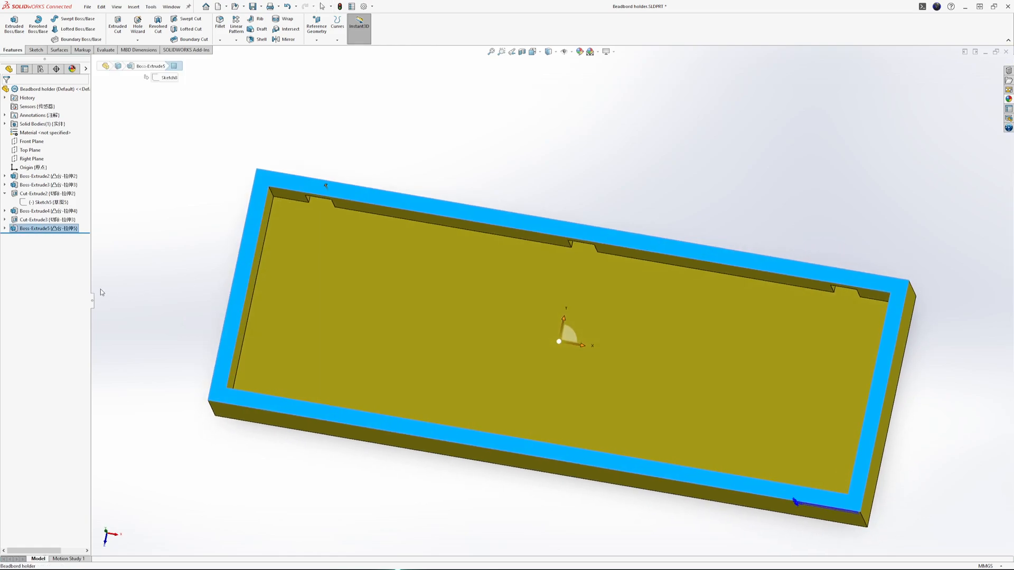
# Step: Expand the holder's extrude features and review the dimensions of the base extrusion's sketch
pyautogui.click(5, 211)
pyautogui.click(13, 228)
pyautogui.click(5, 185)
pyautogui.click(40, 193)
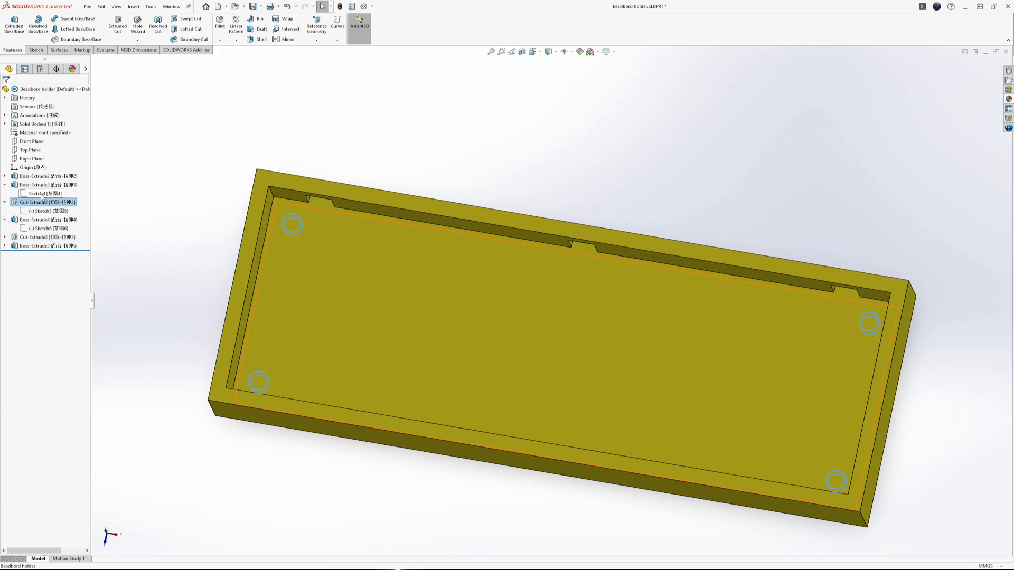
pyautogui.click(5, 176)
pyautogui.click(37, 185)
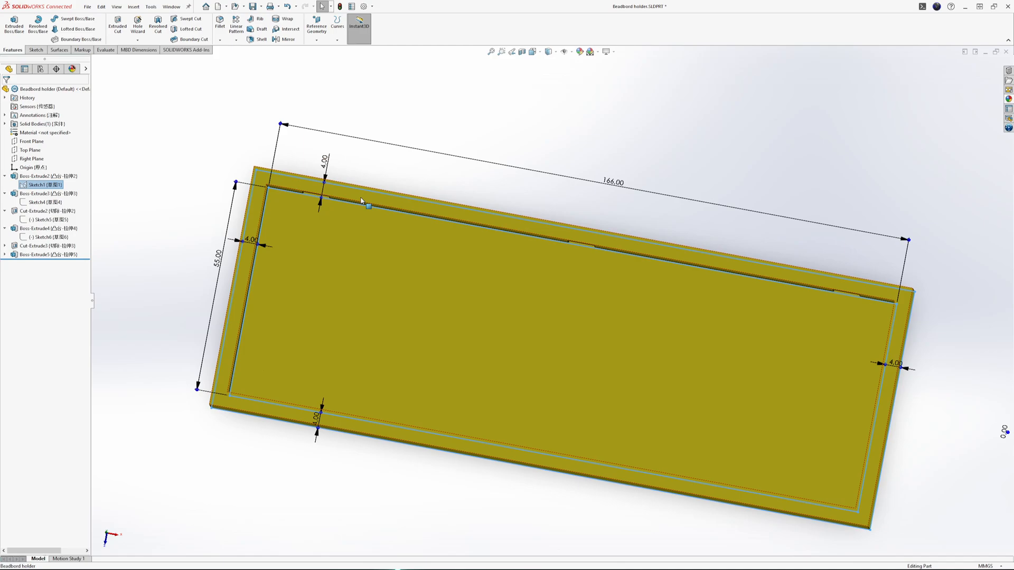
pyautogui.moveTo(736, 283); pyautogui.dragTo(711, 246, button='middle')
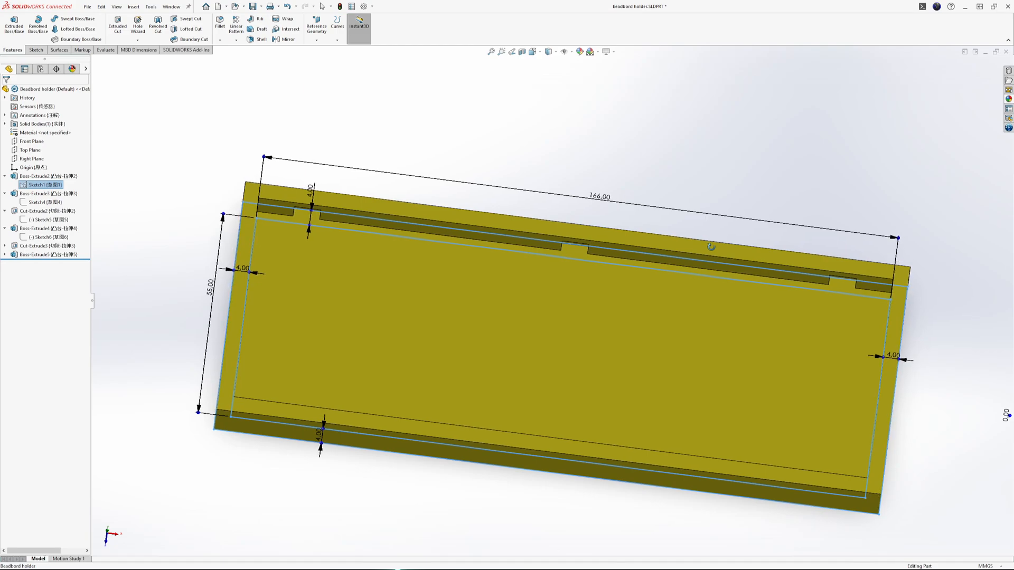
pyautogui.click(178, 179)
pyautogui.click(4, 176)
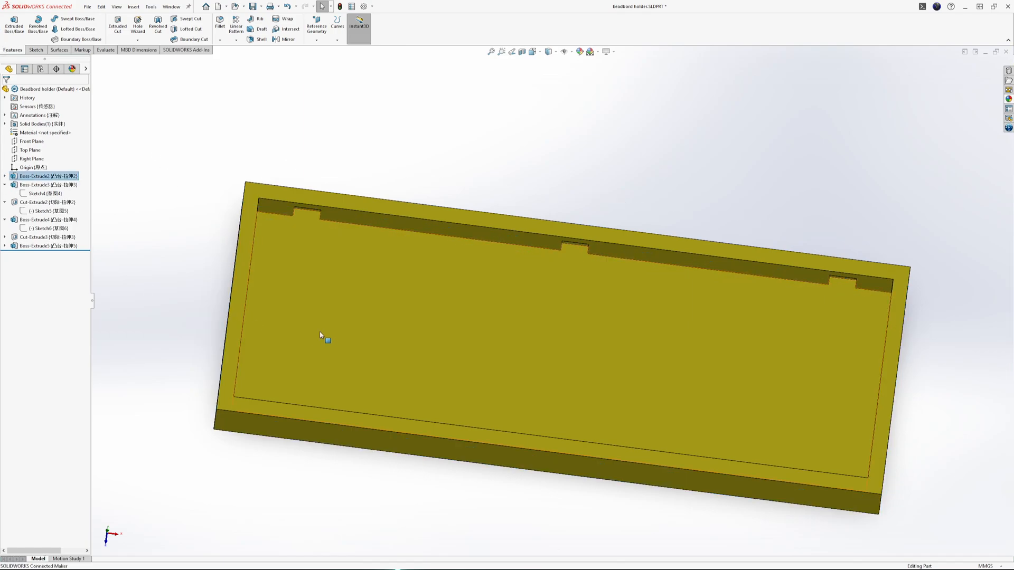
# Step: Start a sketch on the holder's underside and draw a corner rectangle about 27.7 by 17.5 mm inward from the middle of a long edge
pyautogui.moveTo(548, 462); pyautogui.dragTo(502, 273, button='middle')
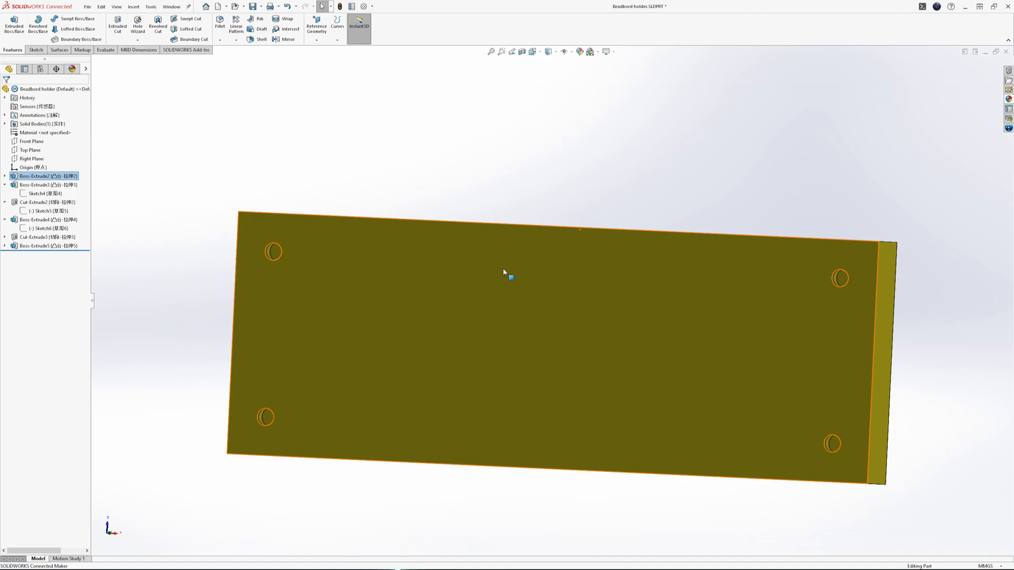
pyautogui.doubleClick(503, 271)
pyautogui.click(11, 27)
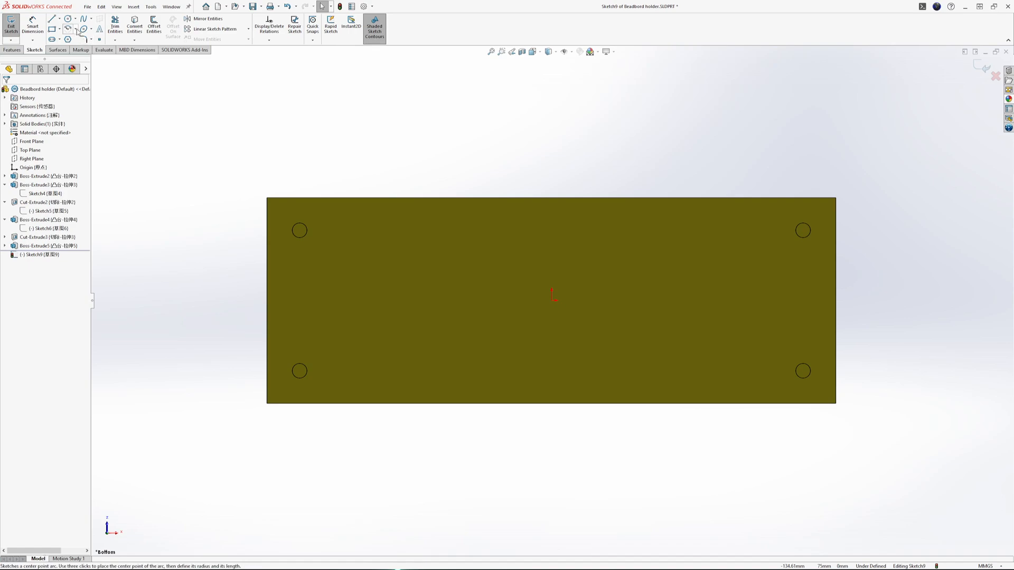
pyautogui.moveTo(452, 188); pyautogui.dragTo(560, 233, button='middle')
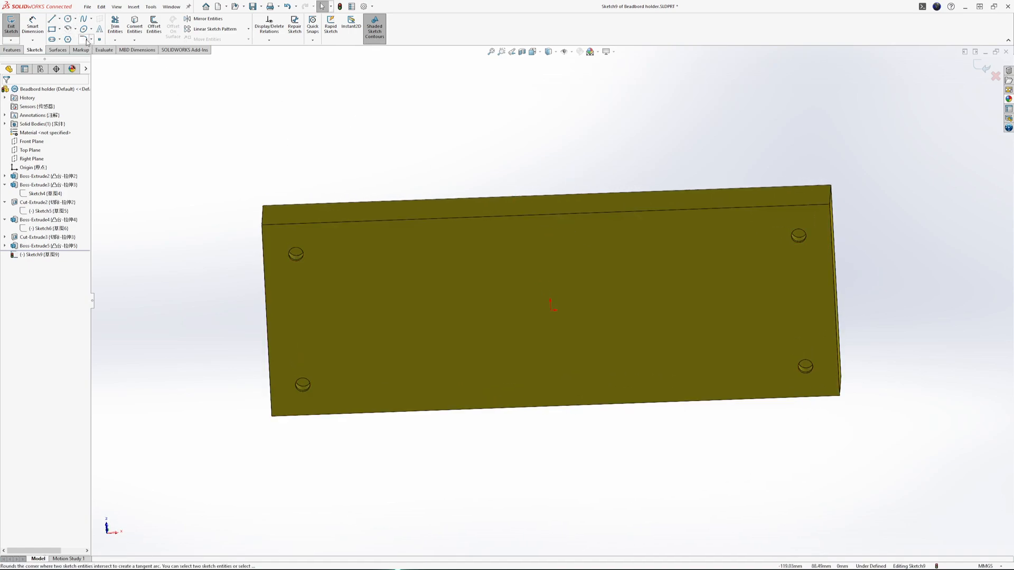
pyautogui.click(52, 29)
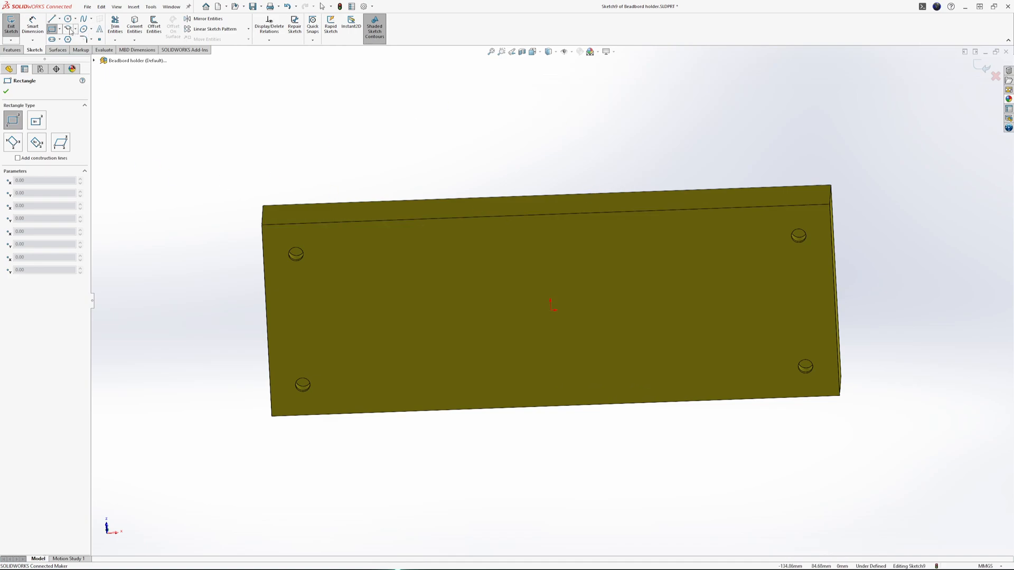
pyautogui.click(512, 215)
pyautogui.click(605, 270)
pyautogui.moveTo(613, 290)
pyautogui.mouseDown(button='middle')
pyautogui.moveTo(439, 185)
pyautogui.moveTo(431, 164)
pyautogui.mouseUp(button='middle')
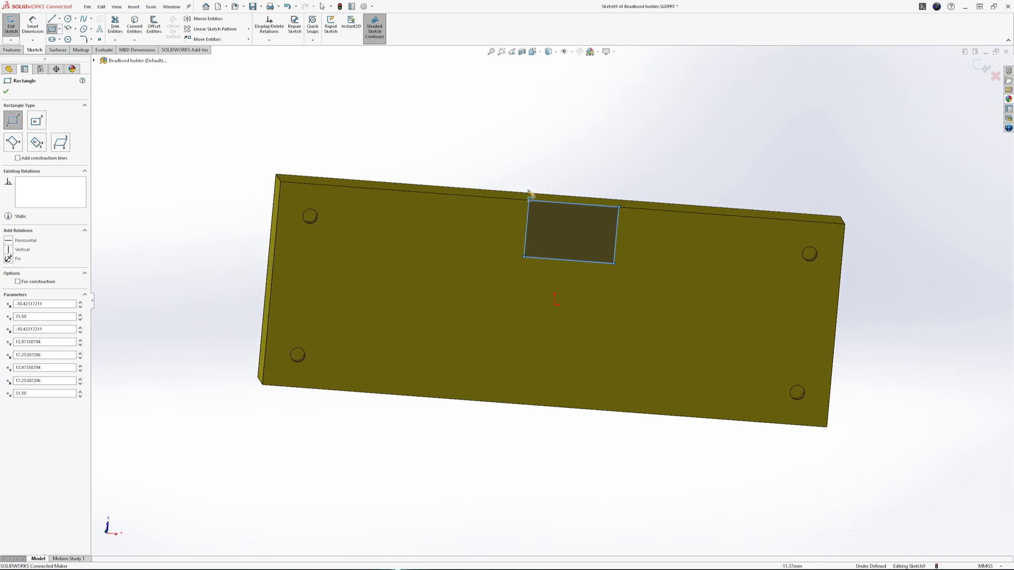
pyautogui.scroll(-5, 431, 165)
pyautogui.click(32, 26)
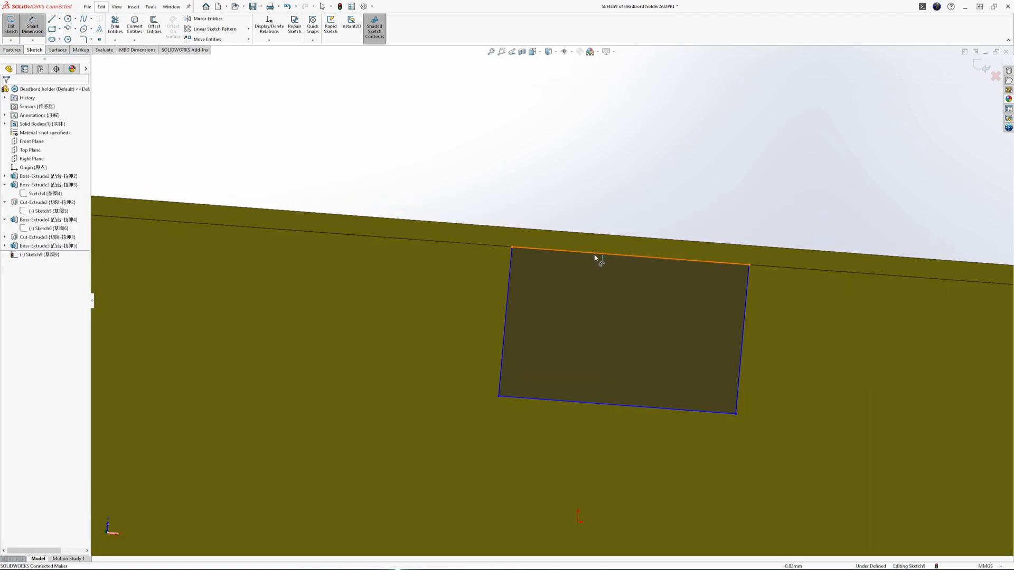
pyautogui.click(630, 257)
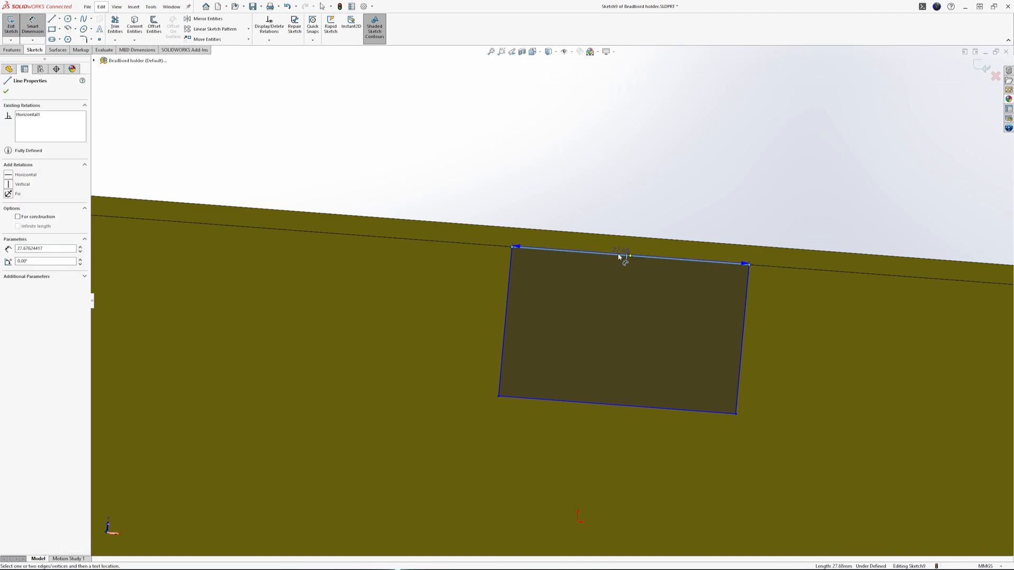
pyautogui.click(592, 234)
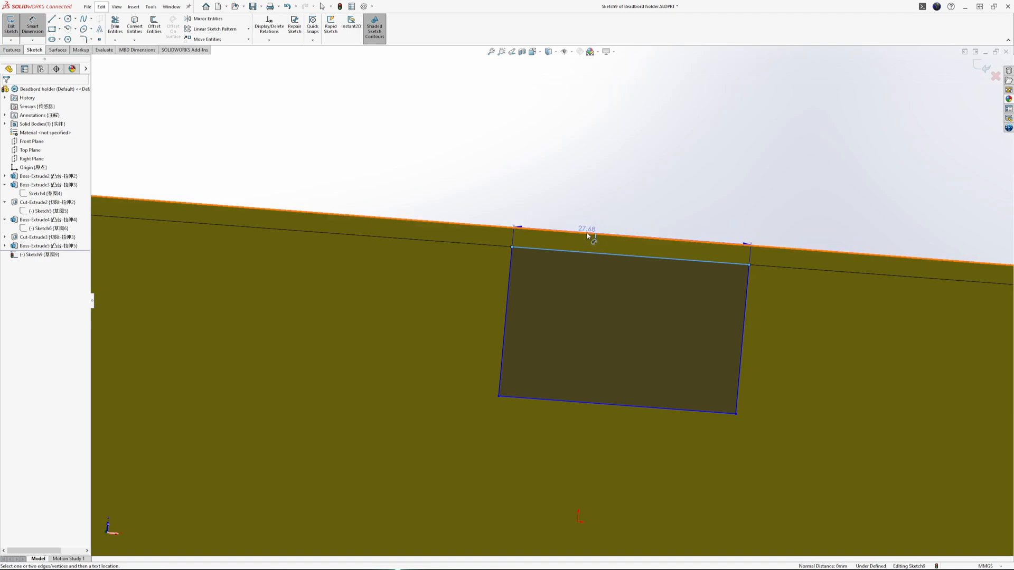
pyautogui.press('Escape')
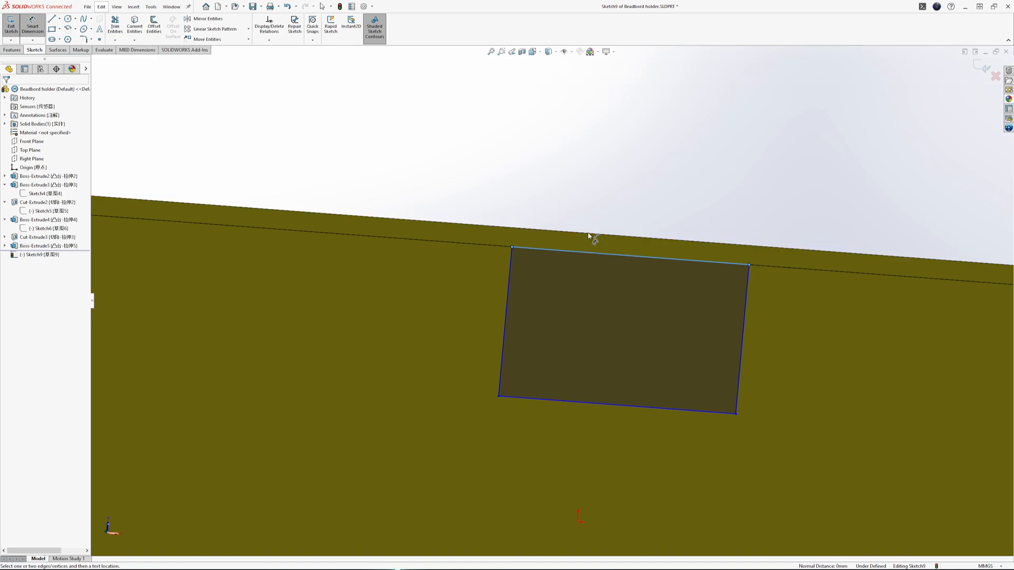
# Step: Center the rectangle on the holder's long edge by dimensioning the distance between their midpoints to 0 mm
pyautogui.moveTo(607, 233)
pyautogui.mouseDown(button='middle')
pyautogui.moveTo(604, 208)
pyautogui.moveTo(595, 254)
pyautogui.moveTo(608, 252)
pyautogui.moveTo(609, 299)
pyautogui.mouseUp(button='middle')
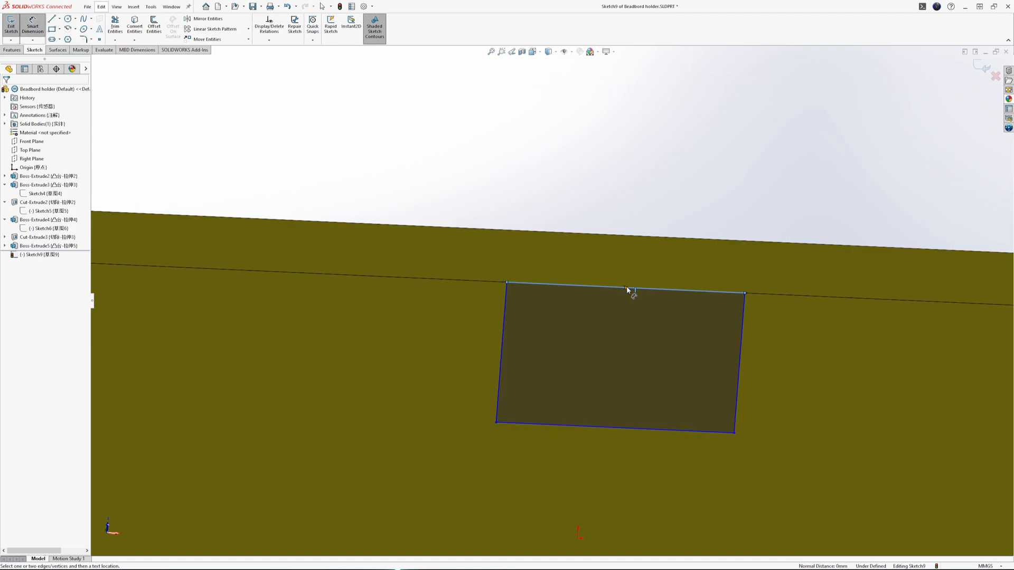
pyautogui.click(24, 24)
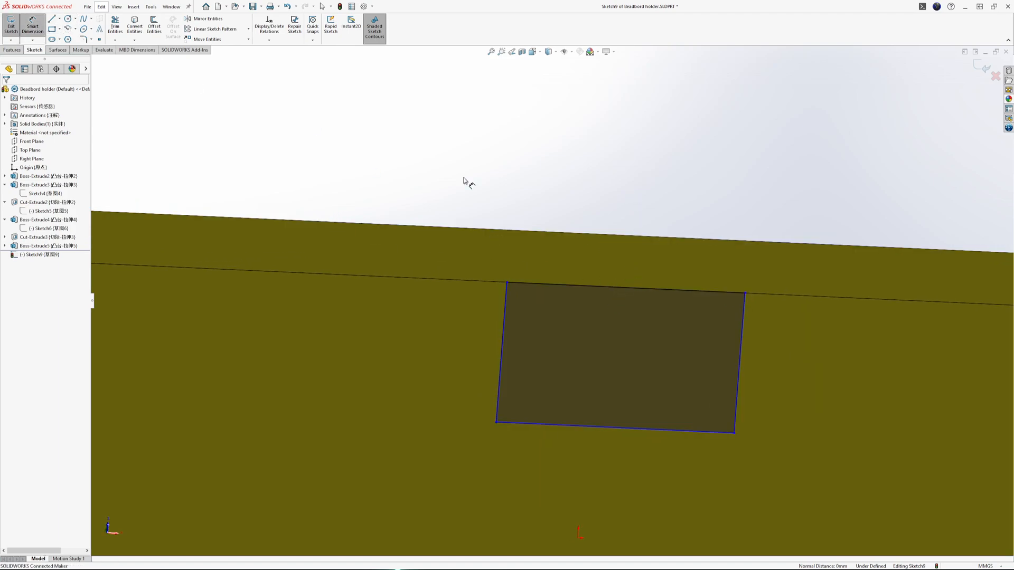
pyautogui.click(628, 290)
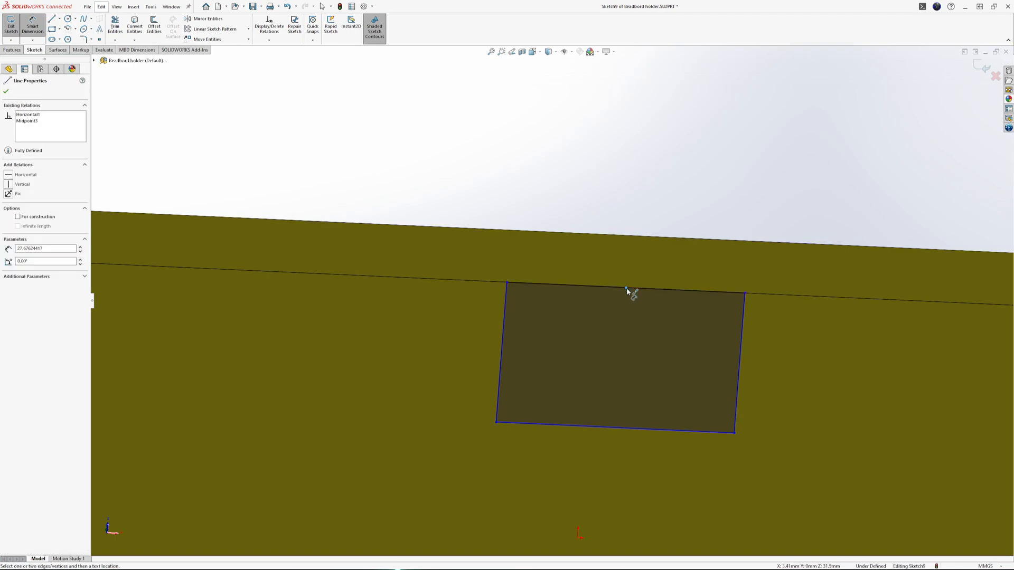
pyautogui.click(590, 236)
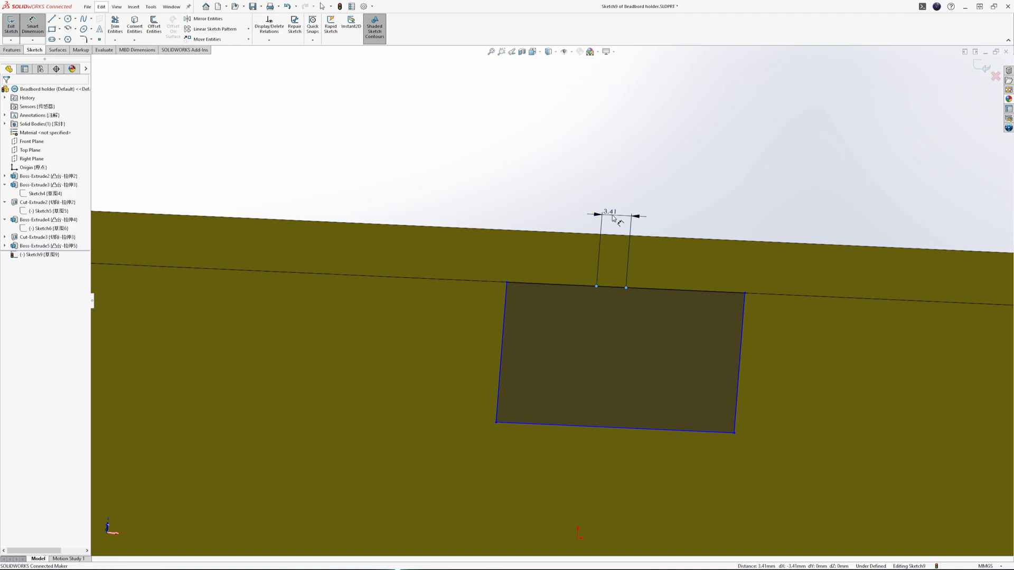
pyautogui.click(610, 213)
pyautogui.write('0')
pyautogui.press('Return')
# Step: Dimension the rectangle's side along the holder edge to 7 mm and its inward depth to 7 mm
pyautogui.moveTo(858, 180); pyautogui.dragTo(771, 268, button='middle')
pyautogui.click(609, 285)
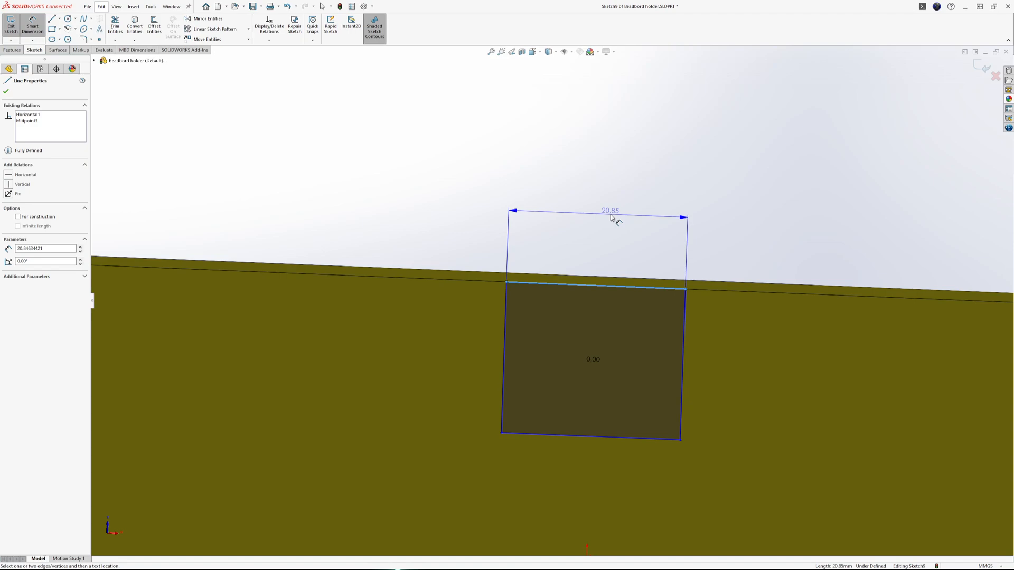
pyautogui.click(611, 217)
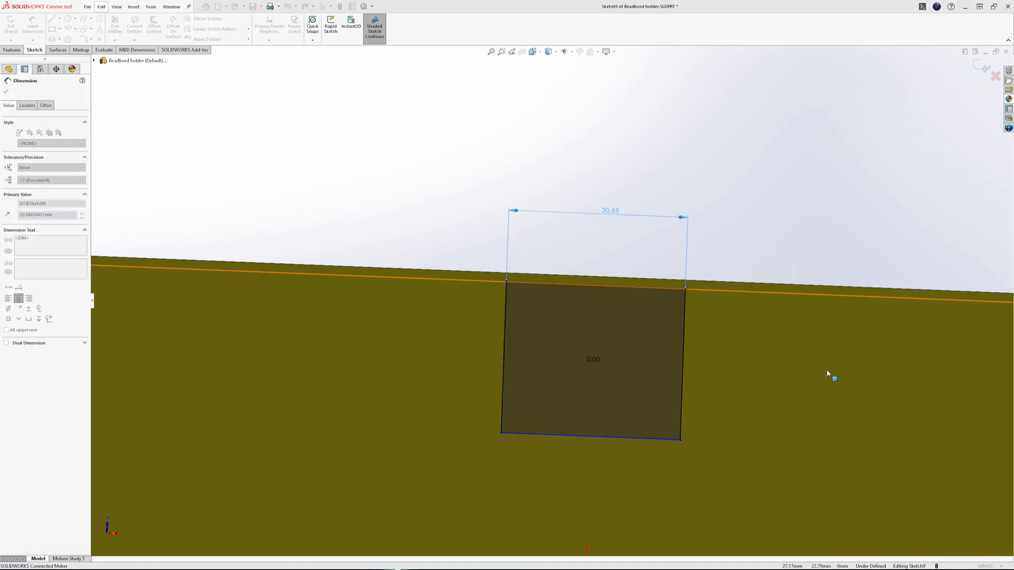
pyautogui.write('7')
pyautogui.press('Return')
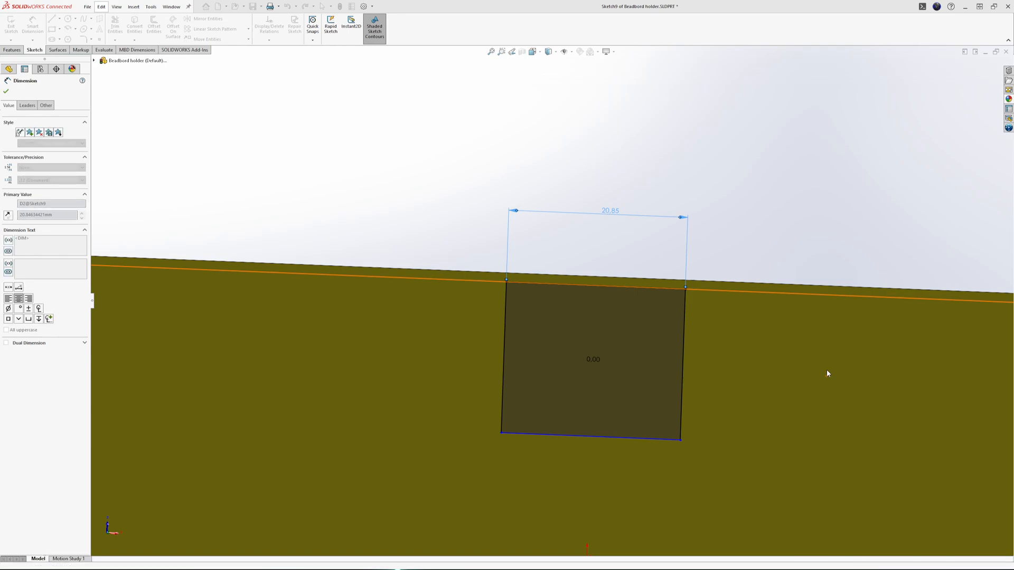
pyautogui.click(625, 326)
pyautogui.click(668, 336)
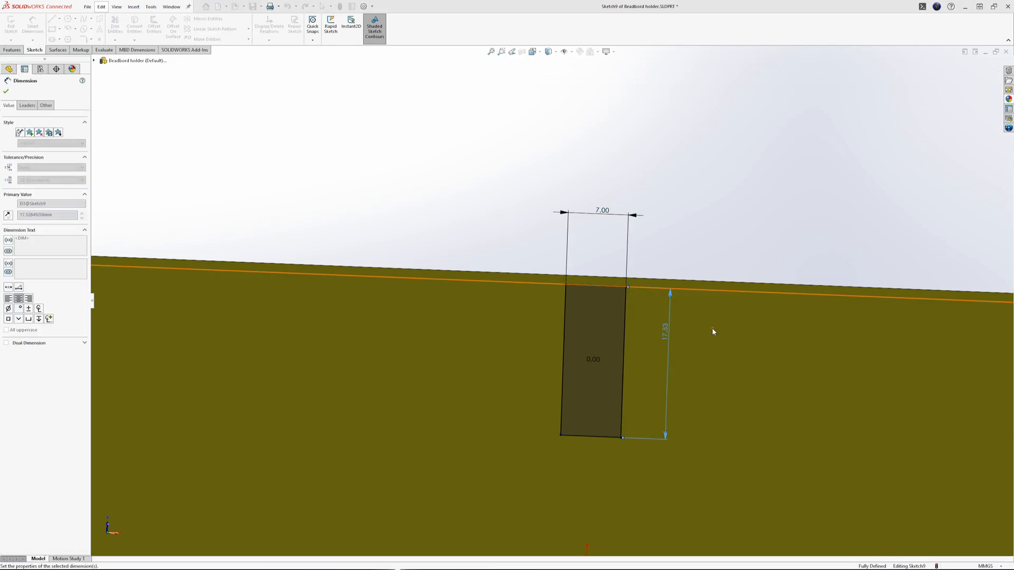
pyautogui.write('7')
pyautogui.press('Return')
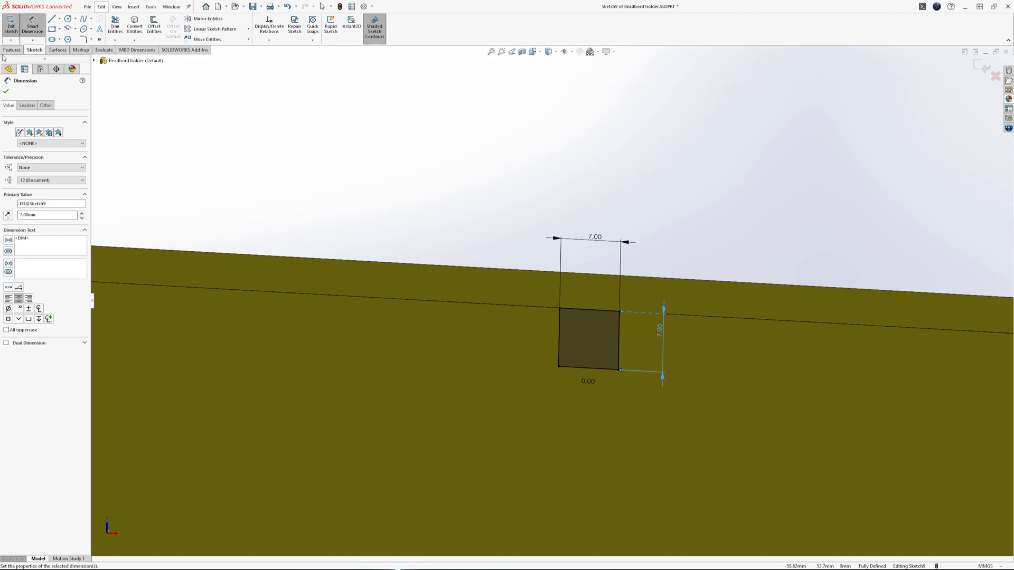
# Step: Cut the 7 mm square profile into the holder's underside with a blind Extruded Cut 4.1 mm deep
pyautogui.click(11, 50)
pyautogui.click(127, 29)
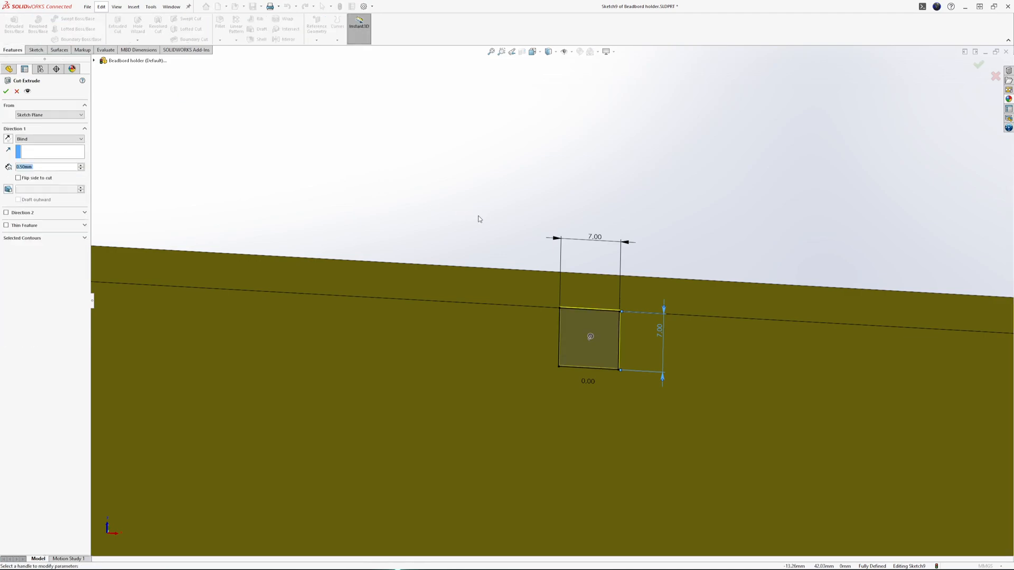
pyautogui.write('4')
pyautogui.write('.1')
pyautogui.press('Return')
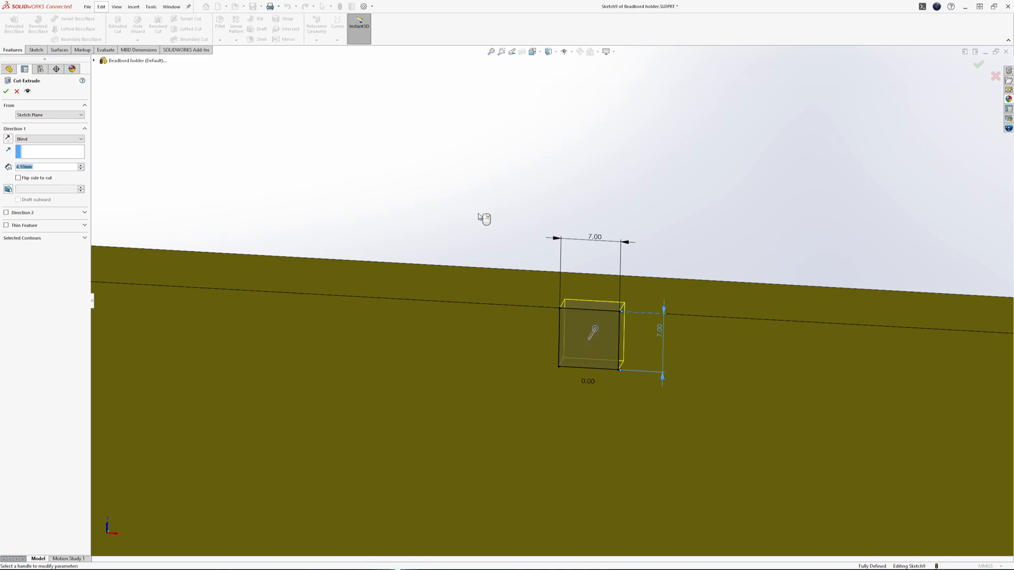
pyautogui.click(6, 91)
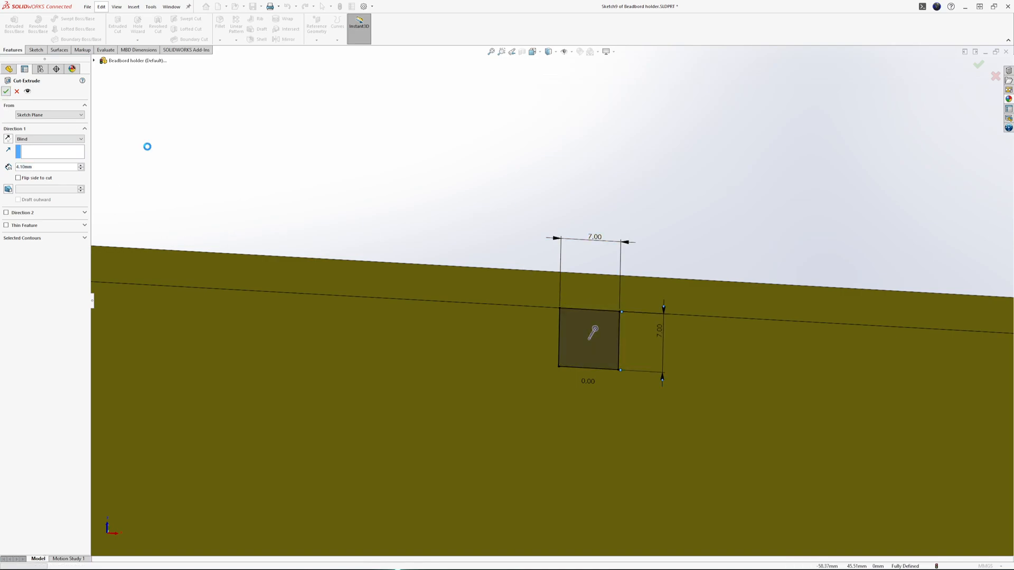
# Step: Start a sketch on the square recess's floor and draw a circle of 1.3 mm radius at its middle
pyautogui.click(599, 327)
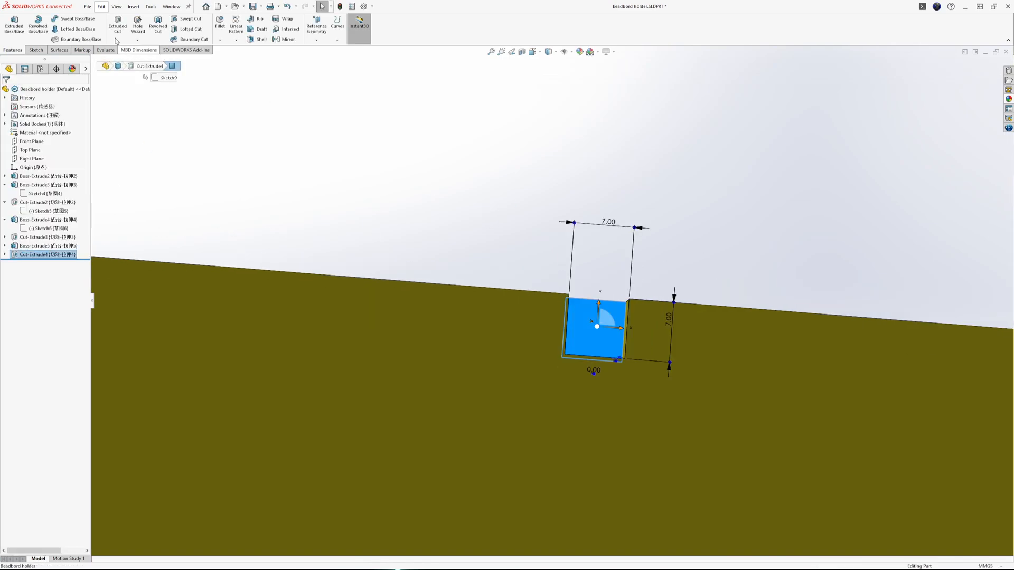
pyautogui.click(42, 50)
pyautogui.click(10, 24)
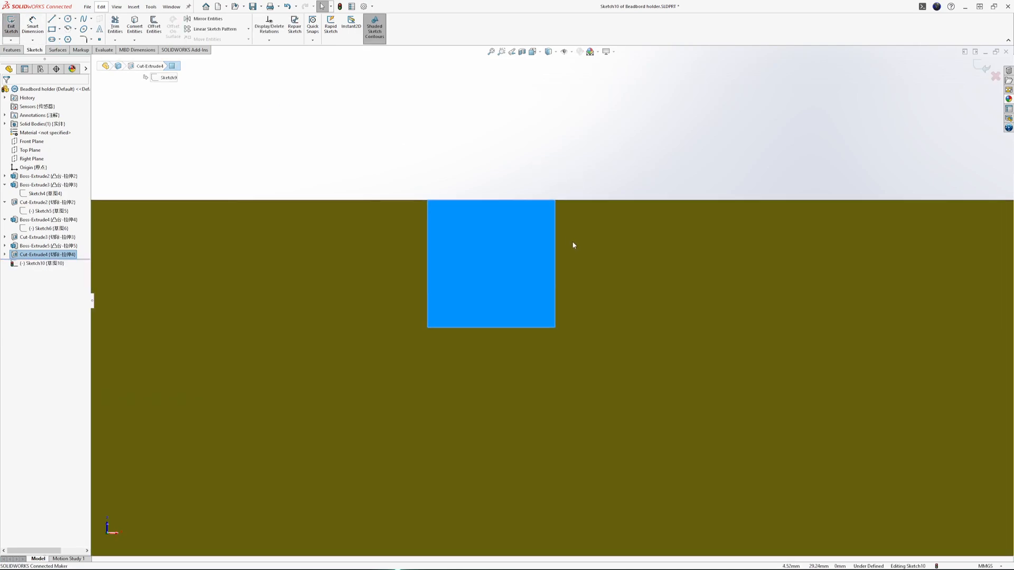
pyautogui.scroll(-1, 573, 244)
pyautogui.moveTo(540, 244); pyautogui.dragTo(530, 258, button='middle')
pyautogui.click(68, 19)
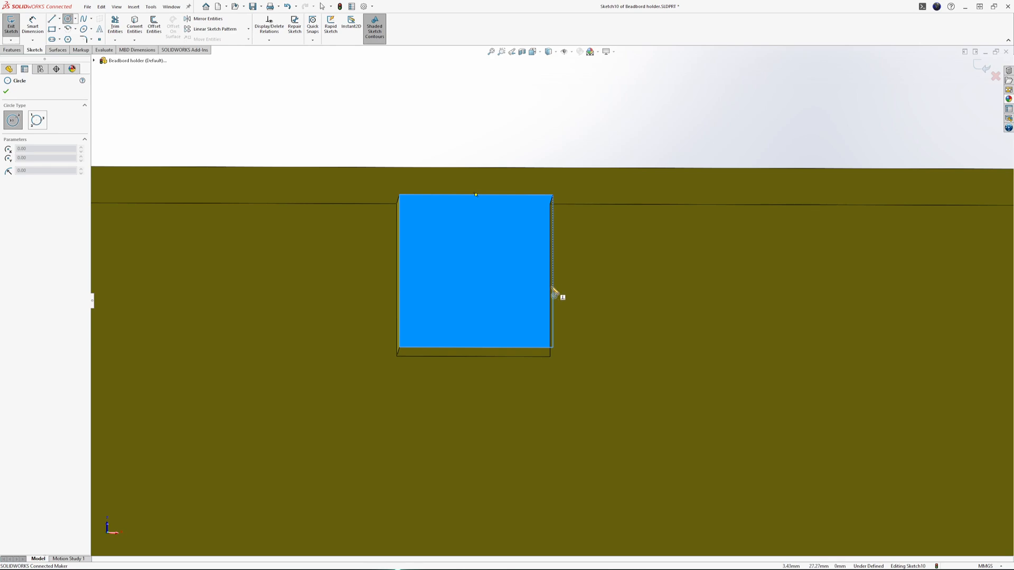
pyautogui.moveTo(559, 310); pyautogui.dragTo(554, 268, button='middle')
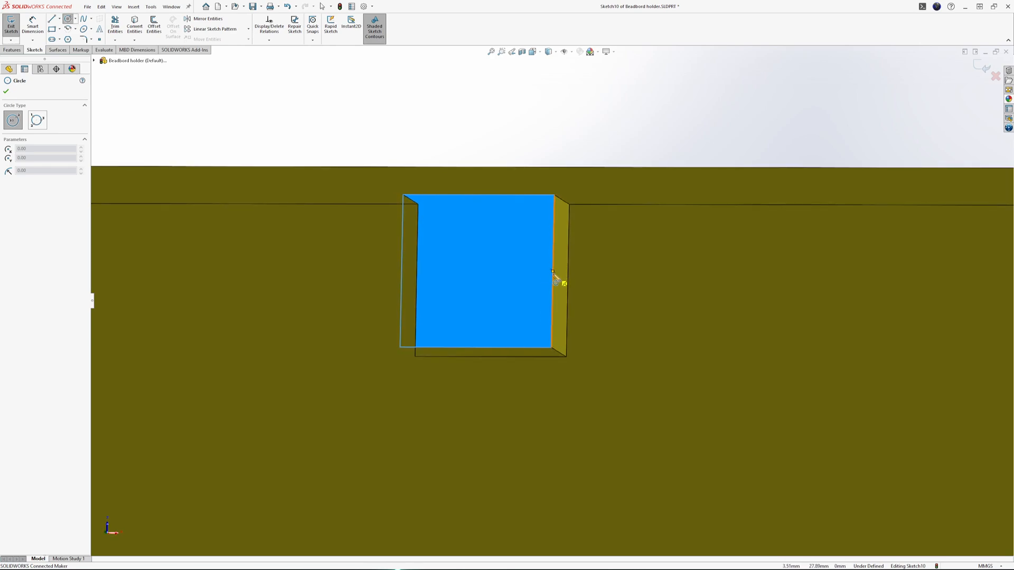
pyautogui.click(477, 271)
pyautogui.click(511, 252)
pyautogui.write('2')
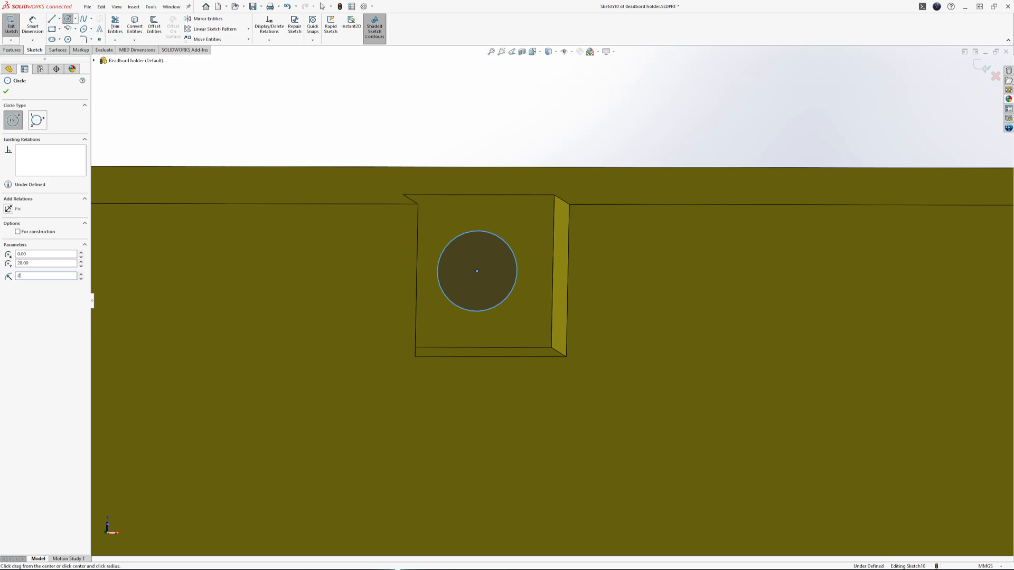
pyautogui.write('.3')
pyautogui.press('Return')
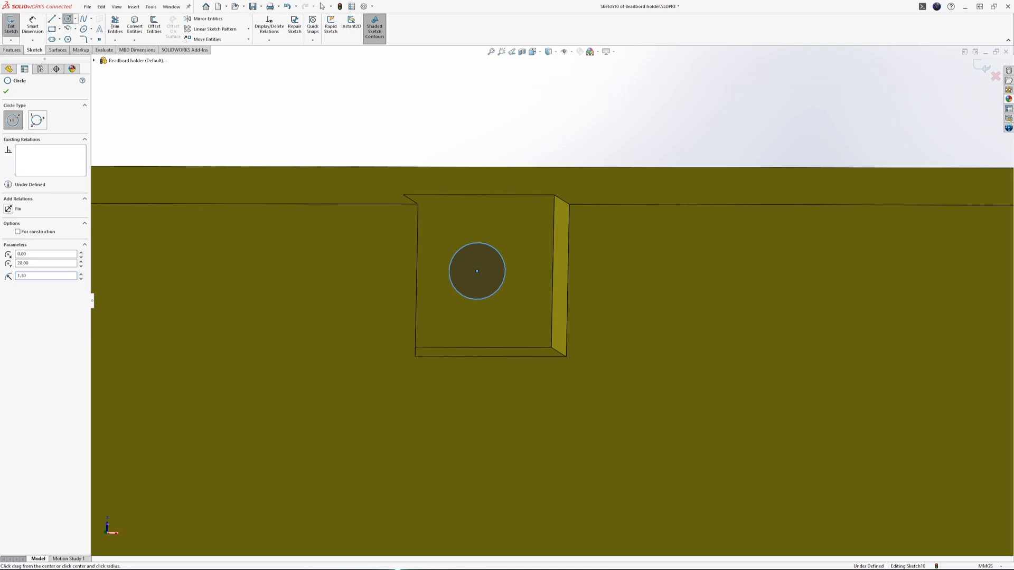
# Step: Dimension the circle's diameter as 2.6 mm and its center 3.5 mm from the recess's outer edge and 3.5 mm from one side edge
pyautogui.click(29, 22)
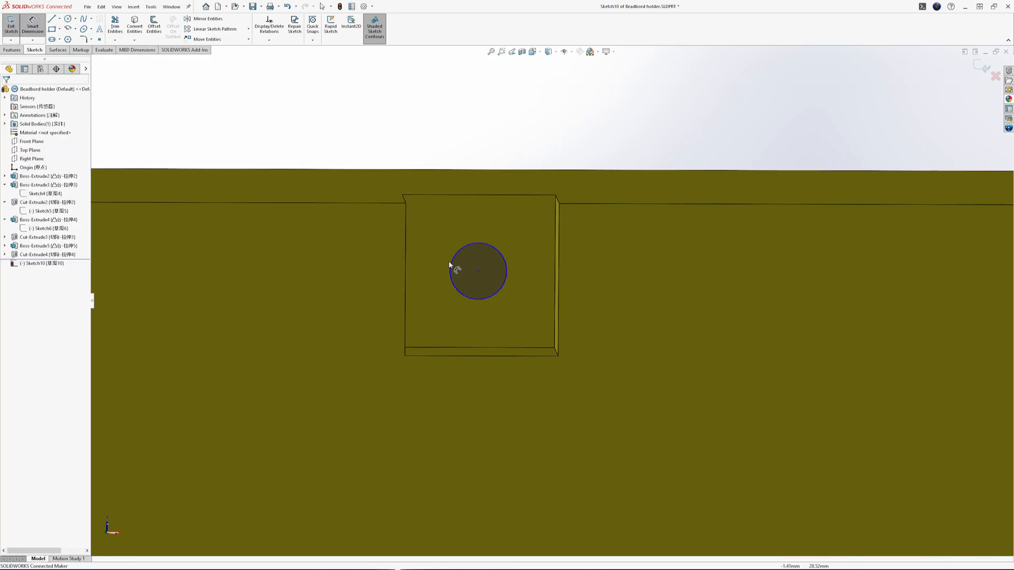
pyautogui.click(492, 247)
pyautogui.click(478, 226)
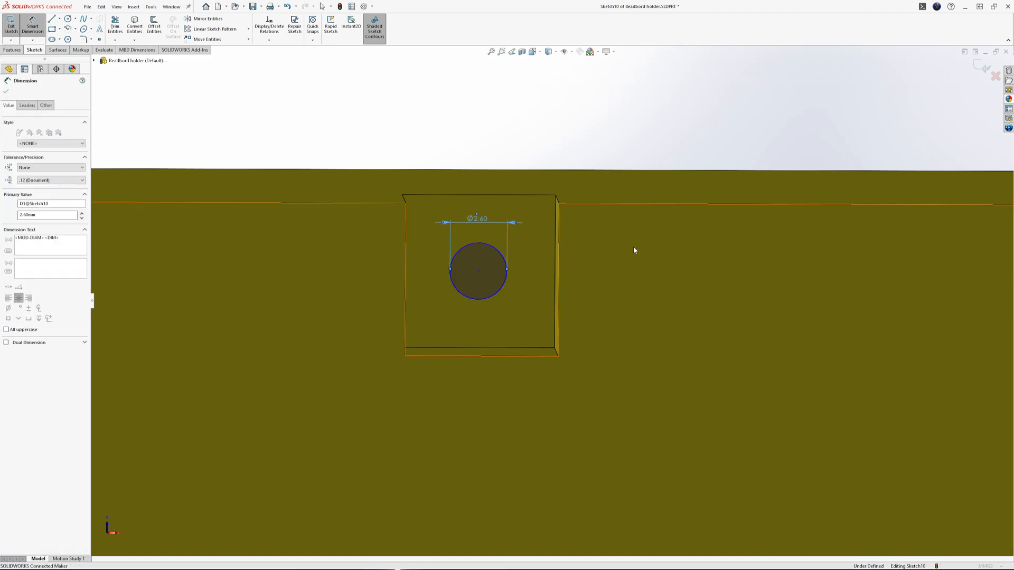
pyautogui.click(478, 271)
pyautogui.click(509, 212)
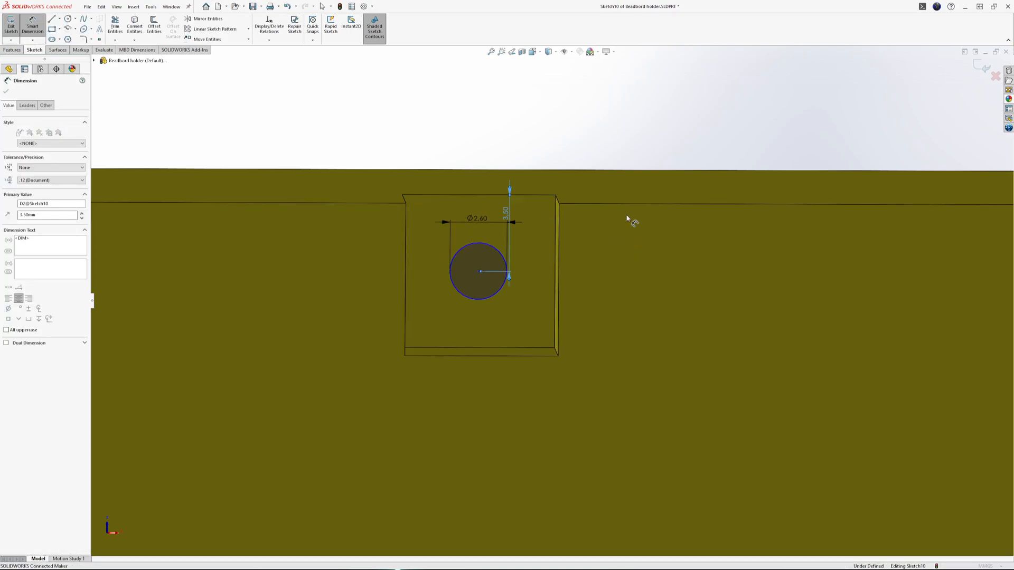
pyautogui.click(479, 272)
pyautogui.click(557, 280)
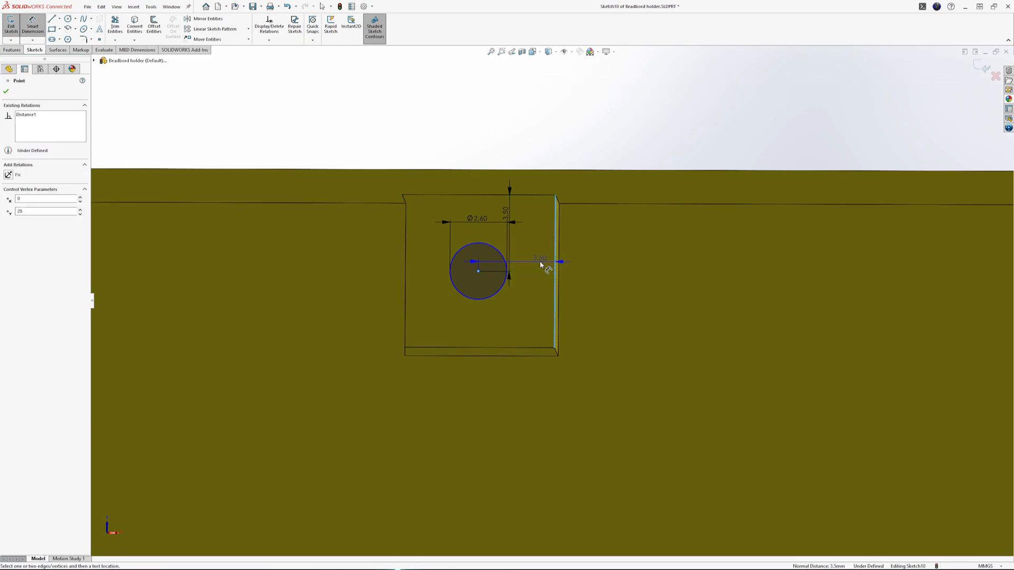
pyautogui.click(540, 261)
# Step: Cut the circle upward from the recess floor with a blind Extruded Cut 6 mm deep
pyautogui.moveTo(607, 238)
pyautogui.mouseDown(button='middle')
pyautogui.moveTo(562, 276)
pyautogui.moveTo(559, 246)
pyautogui.moveTo(559, 255)
pyautogui.mouseUp(button='middle')
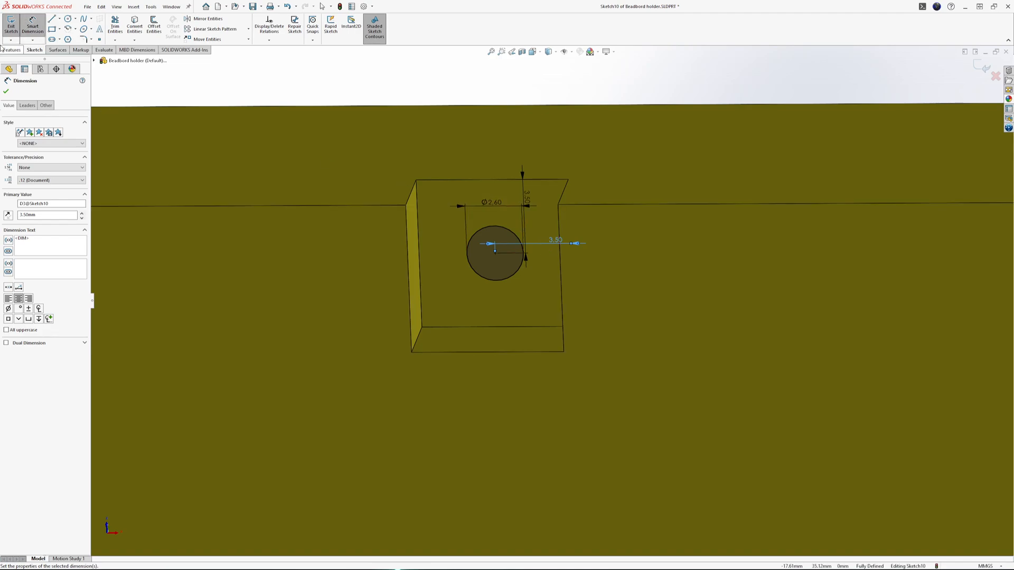
pyautogui.moveTo(470, 194)
pyautogui.mouseDown(button='middle')
pyautogui.moveTo(497, 170)
pyautogui.moveTo(496, 153)
pyautogui.moveTo(503, 359)
pyautogui.moveTo(493, 164)
pyautogui.moveTo(529, 227)
pyautogui.moveTo(541, 348)
pyautogui.moveTo(470, 84)
pyautogui.moveTo(344, 158)
pyautogui.moveTo(328, 206)
pyautogui.moveTo(416, 244)
pyautogui.mouseUp(button='middle')
pyautogui.moveTo(541, 301); pyautogui.dragTo(338, 197, button='middle')
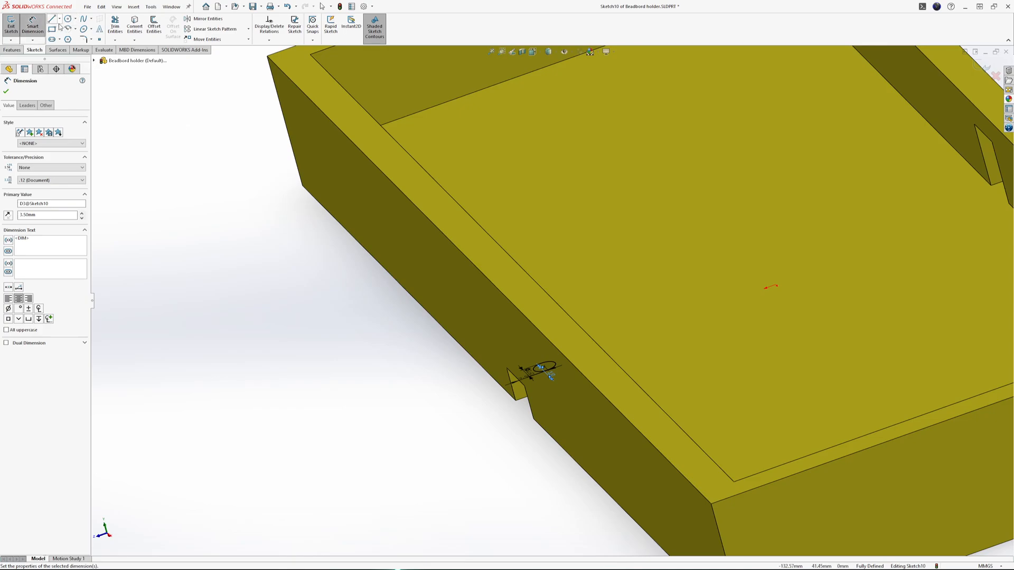
pyautogui.click(12, 51)
pyautogui.click(117, 26)
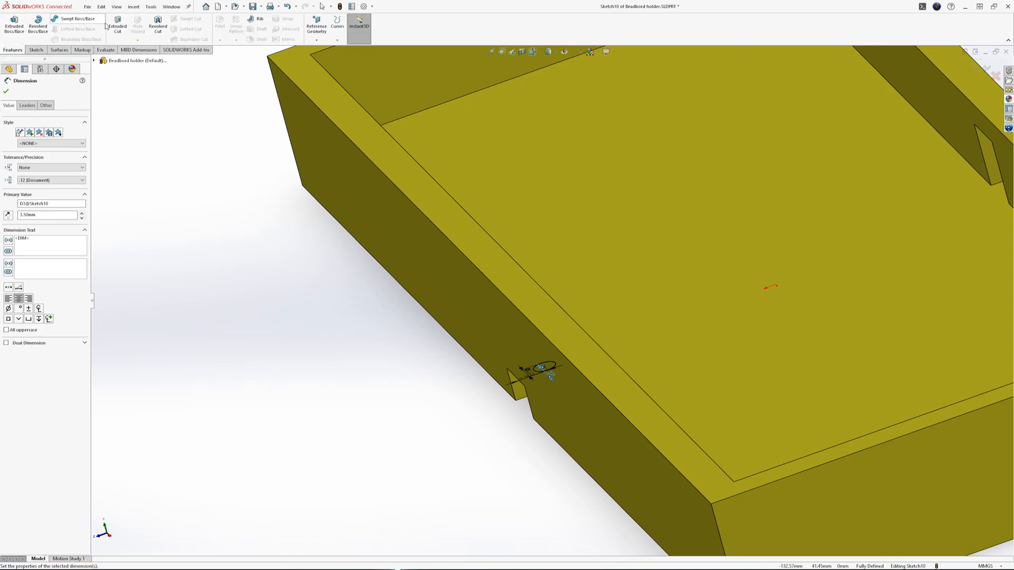
pyautogui.moveTo(498, 229); pyautogui.dragTo(349, 337, button='middle')
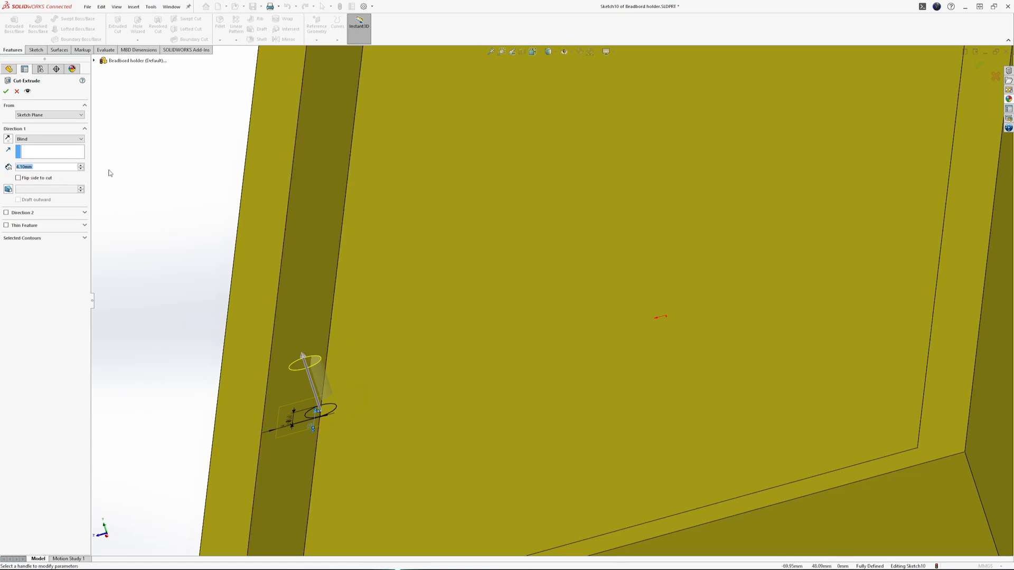
pyautogui.press('Return')
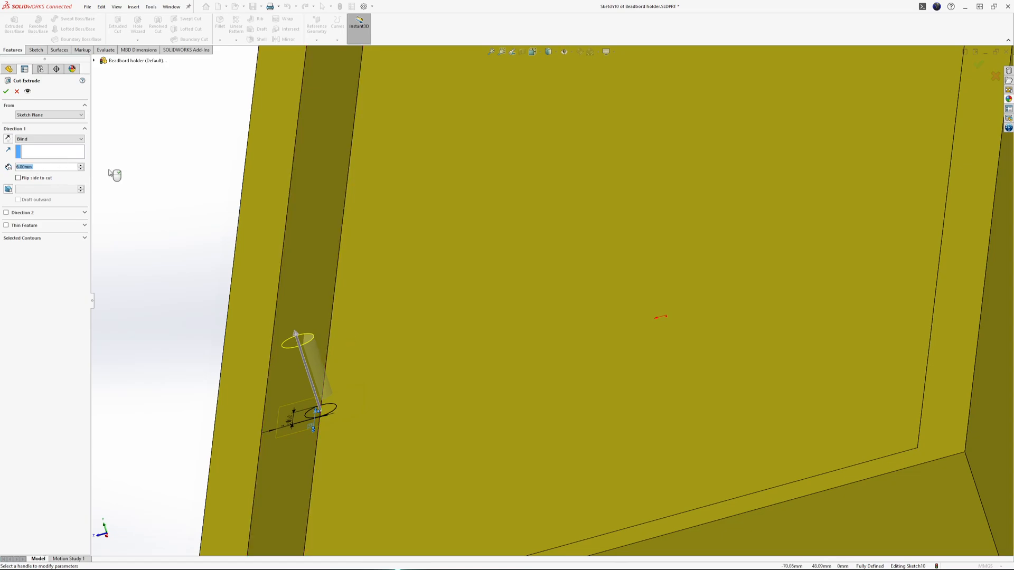
# Step: Edit the small round hole's sketch and set its center's distance from the recess's outer edge to 2 mm
pyautogui.moveTo(232, 363); pyautogui.dragTo(311, 251, button='middle')
pyautogui.scroll(8, 311, 251)
pyautogui.moveTo(309, 285); pyautogui.dragTo(309, 204, button='middle')
pyautogui.scroll(-6, 426, 289)
pyautogui.moveTo(427, 288); pyautogui.dragTo(441, 325, button='middle')
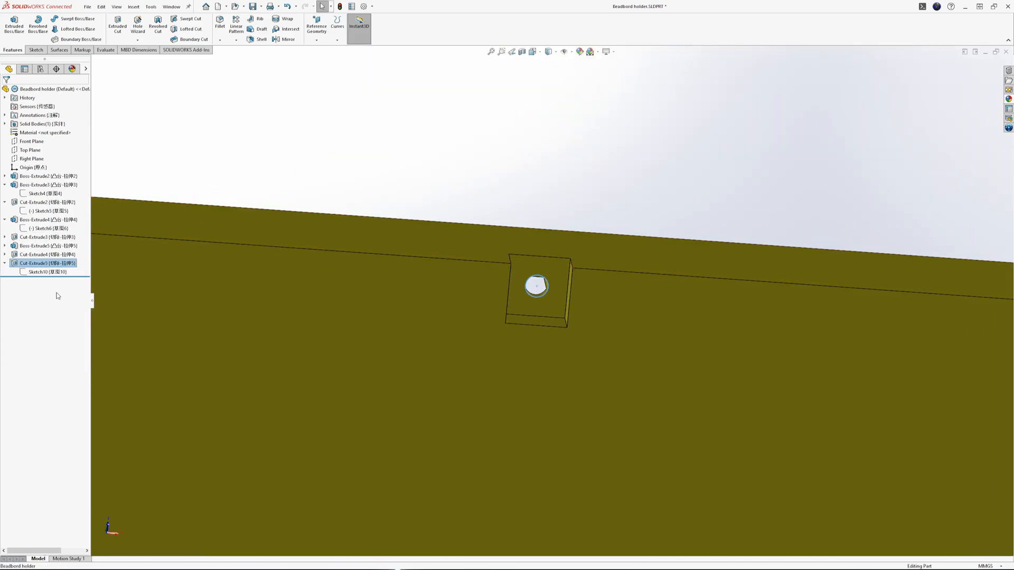
pyautogui.click(53, 273)
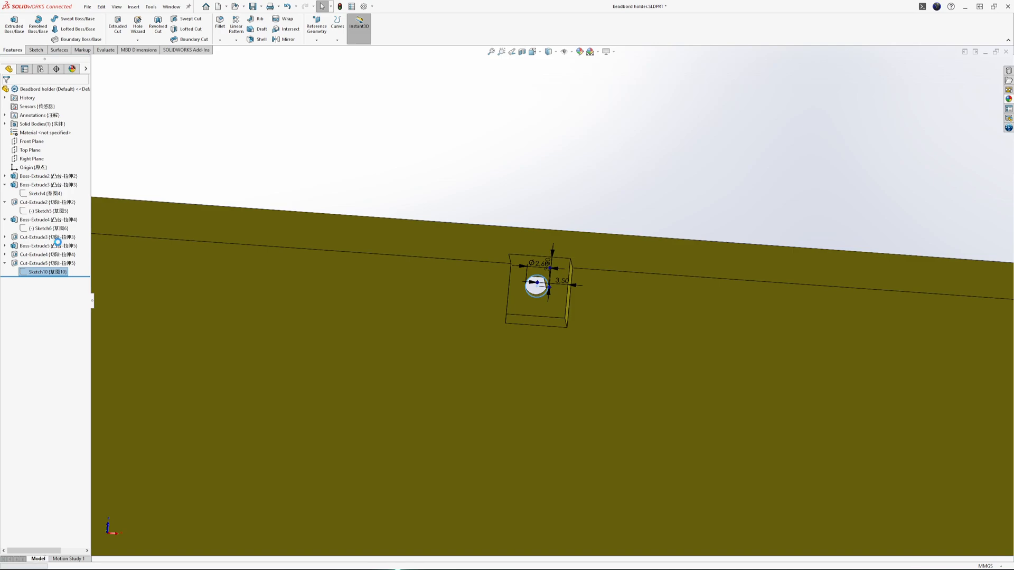
pyautogui.click(59, 246)
pyautogui.scroll(-5, 680, 182)
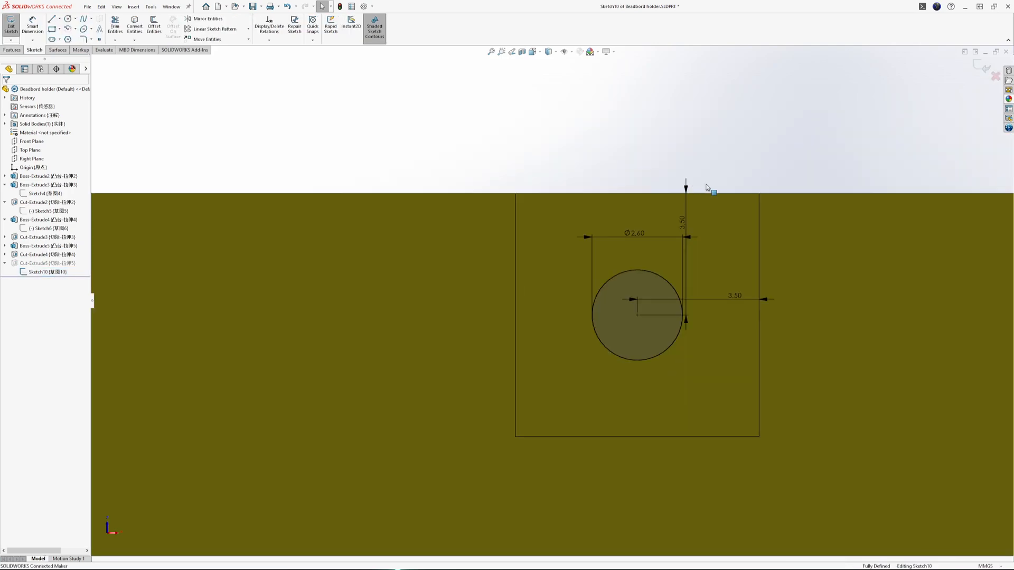
pyautogui.doubleClick(686, 218)
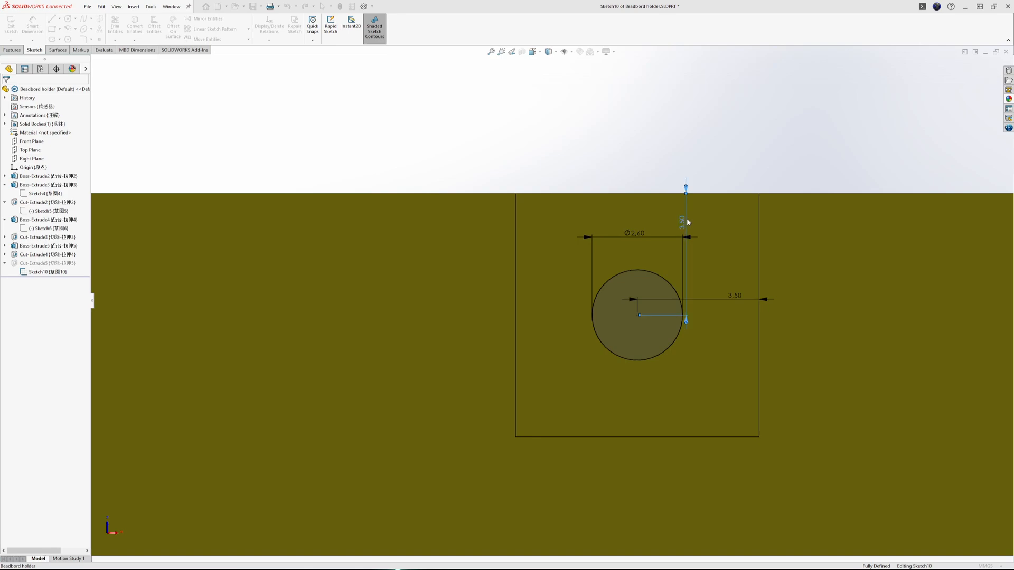
pyautogui.write('2')
pyautogui.press('Return')
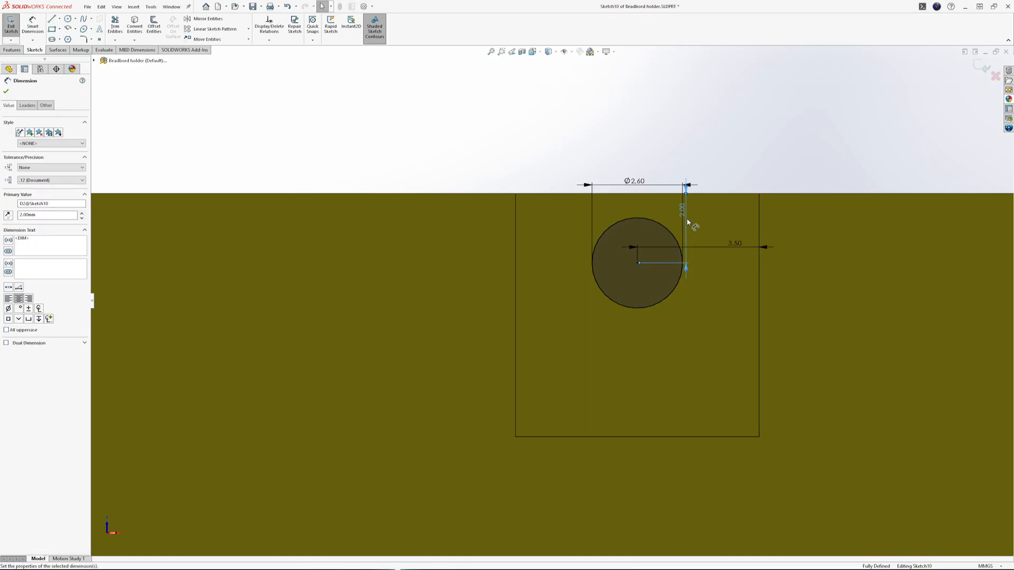
pyautogui.click(10, 27)
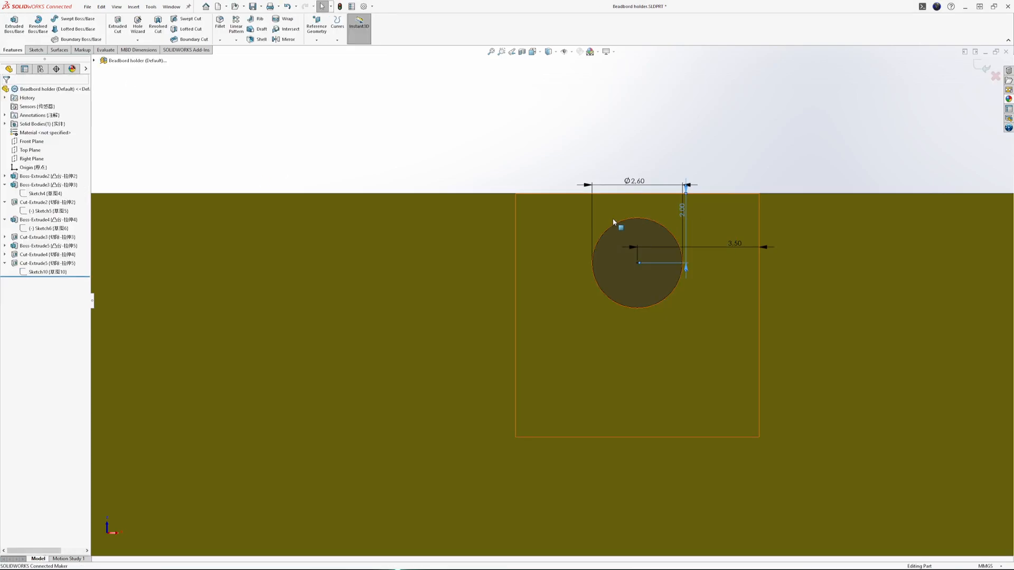
# Step: Edit the square recess's sketch and set its dimension perpendicular to the holder's outer edge to 4.5 mm
pyautogui.moveTo(618, 182)
pyautogui.mouseDown(button='middle')
pyautogui.moveTo(584, 169)
pyautogui.moveTo(630, 194)
pyautogui.moveTo(614, 214)
pyautogui.mouseUp(button='middle')
pyautogui.scroll(4, 602, 232)
pyautogui.click(593, 247)
pyautogui.moveTo(595, 249); pyautogui.dragTo(552, 285, button='middle')
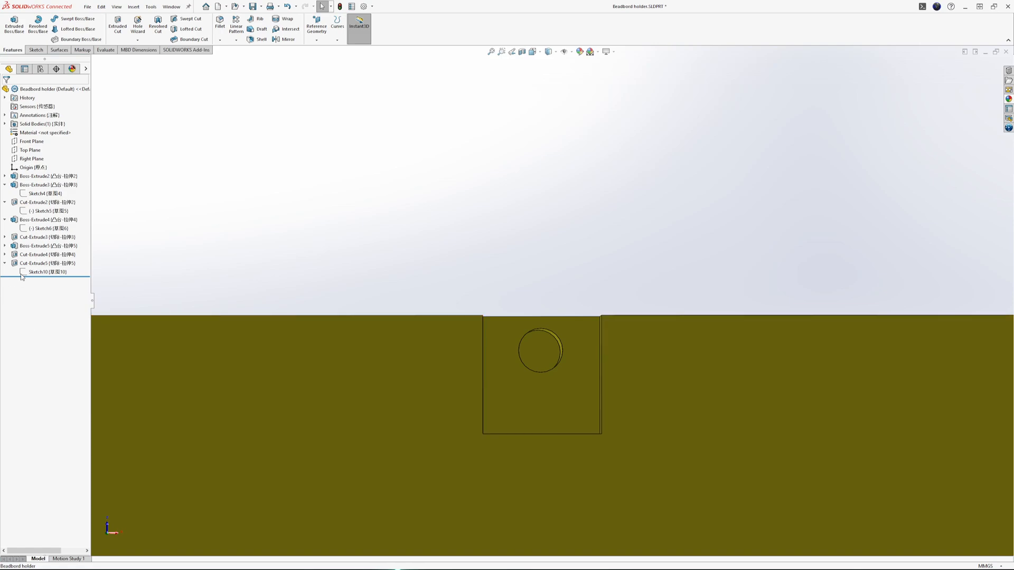
pyautogui.click(5, 254)
pyautogui.click(43, 261)
pyautogui.click(45, 238)
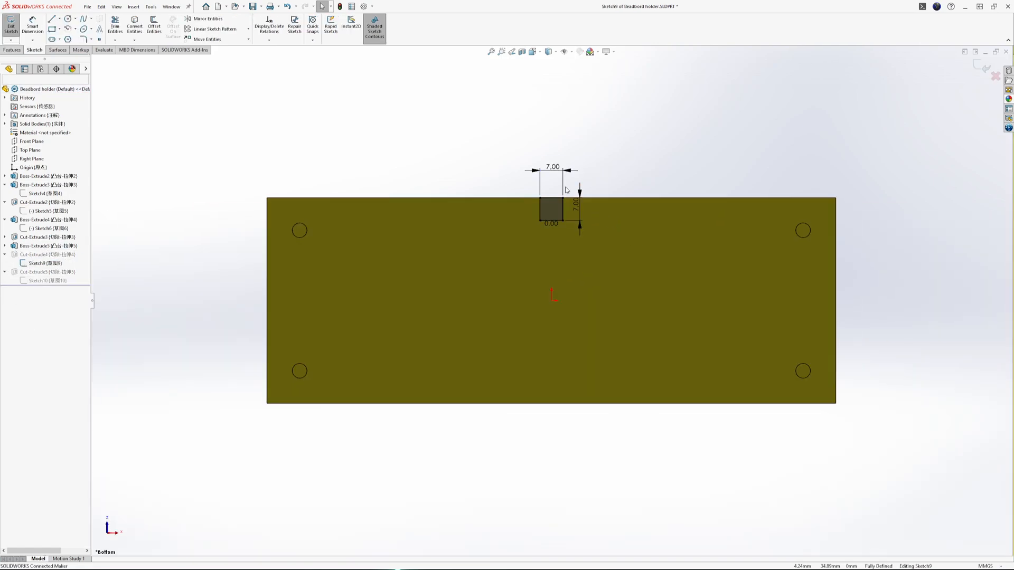
pyautogui.scroll(-4, 565, 224)
pyautogui.scroll(-3, 565, 228)
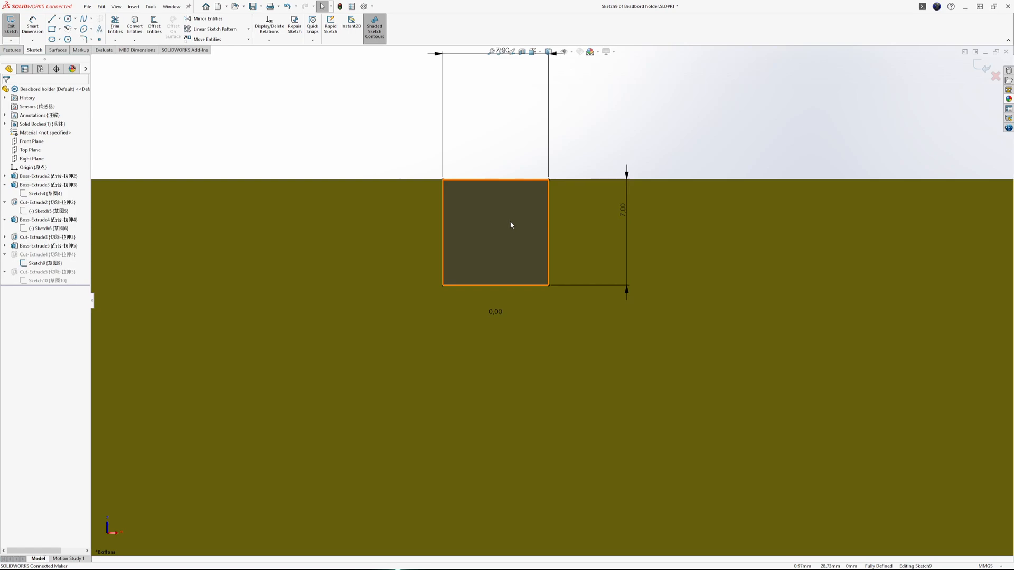
pyautogui.doubleClick(624, 213)
pyautogui.write('4.5')
pyautogui.press('Return')
pyautogui.click(11, 26)
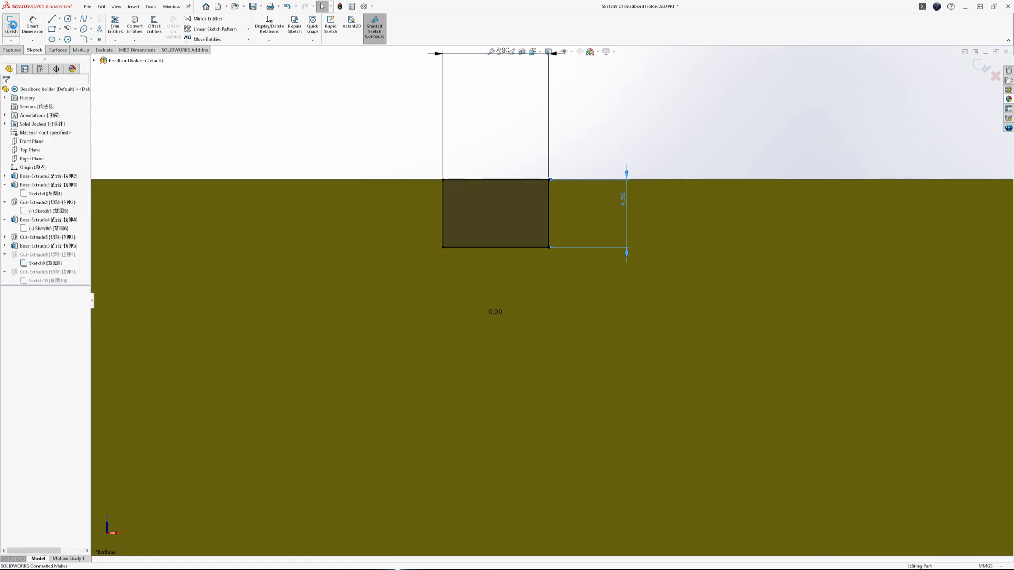
# Step: Switch to the Uno Bracket part and start a sketch on the flat outer face of its honeycomb plate
pyautogui.moveTo(522, 215); pyautogui.dragTo(716, 410, button='middle')
pyautogui.moveTo(617, 396); pyautogui.dragTo(593, 369, button='middle')
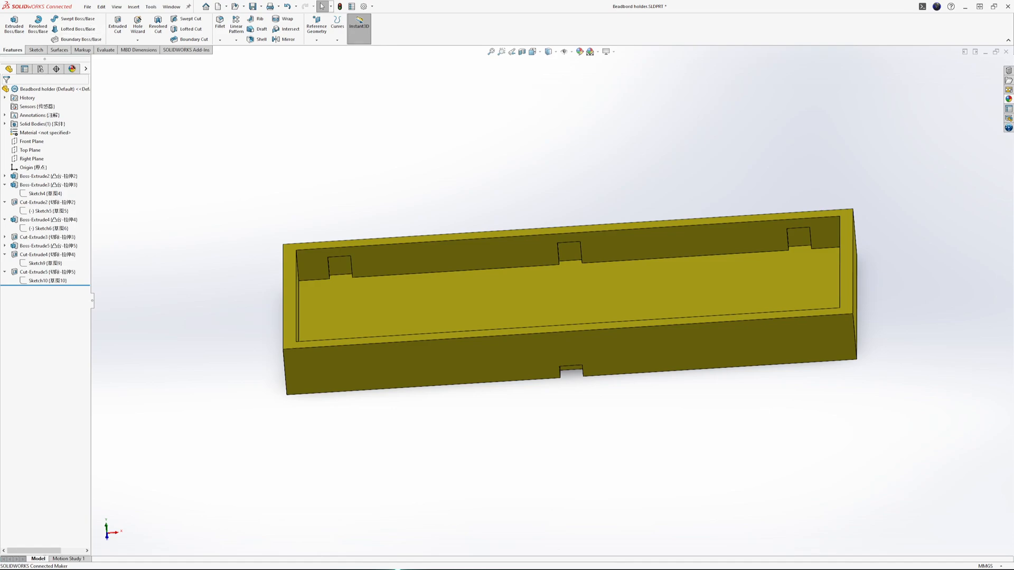
pyautogui.moveTo(473, 314); pyautogui.dragTo(469, 276, button='middle')
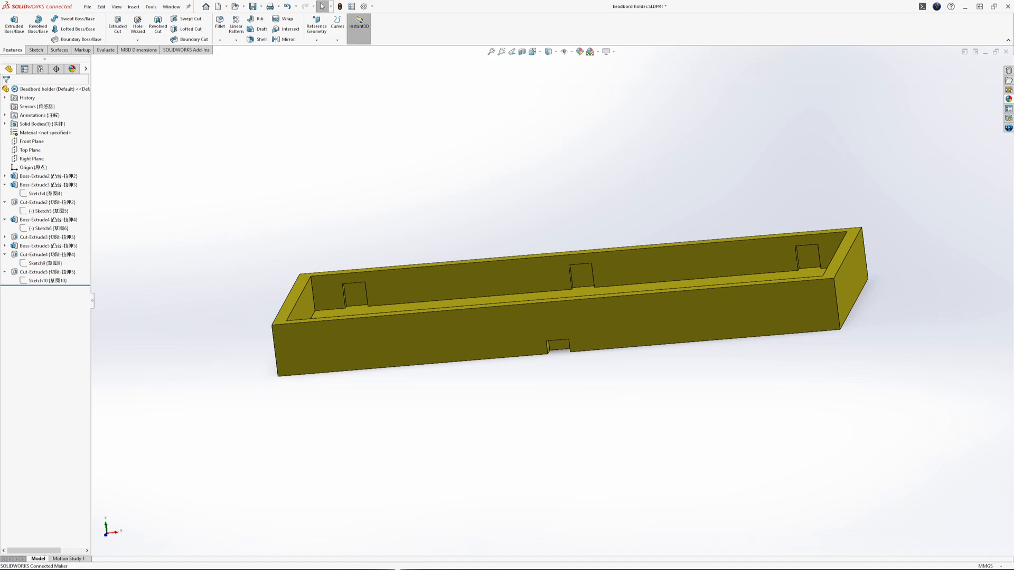
pyautogui.hotkey('ctrl', 'Tab')
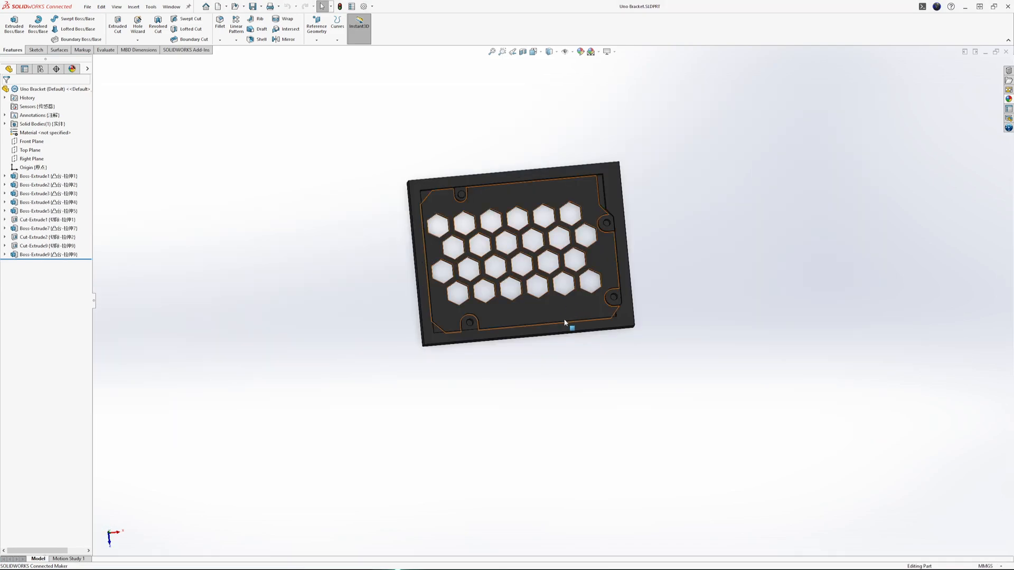
pyautogui.moveTo(691, 411); pyautogui.dragTo(652, 350, button='middle')
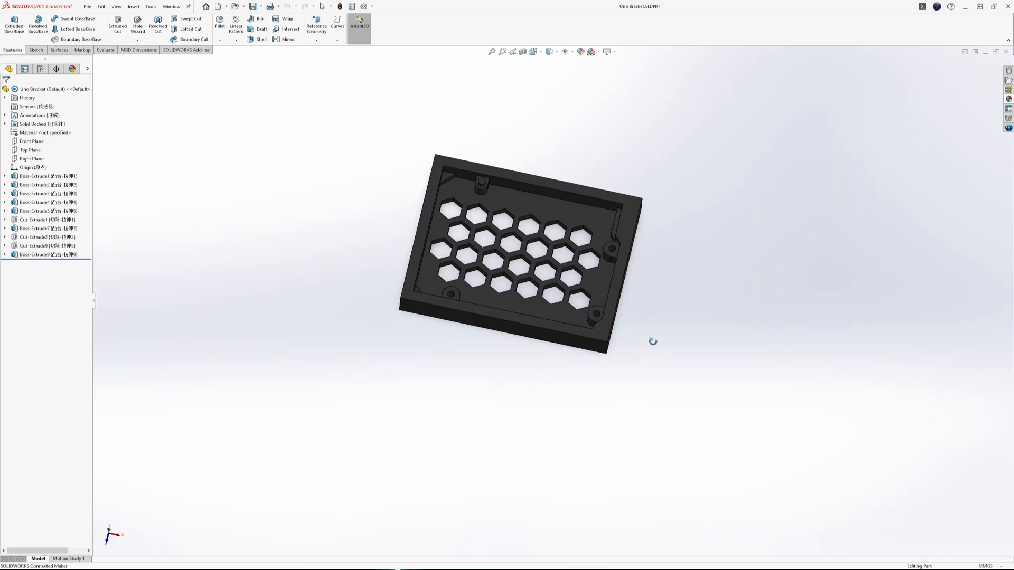
pyautogui.moveTo(459, 340); pyautogui.dragTo(451, 401, button='middle')
pyautogui.scroll(-3, 486, 199)
pyautogui.moveTo(486, 199)
pyautogui.mouseDown(button='middle')
pyautogui.moveTo(548, 201)
pyautogui.moveTo(502, 192)
pyautogui.mouseUp(button='middle')
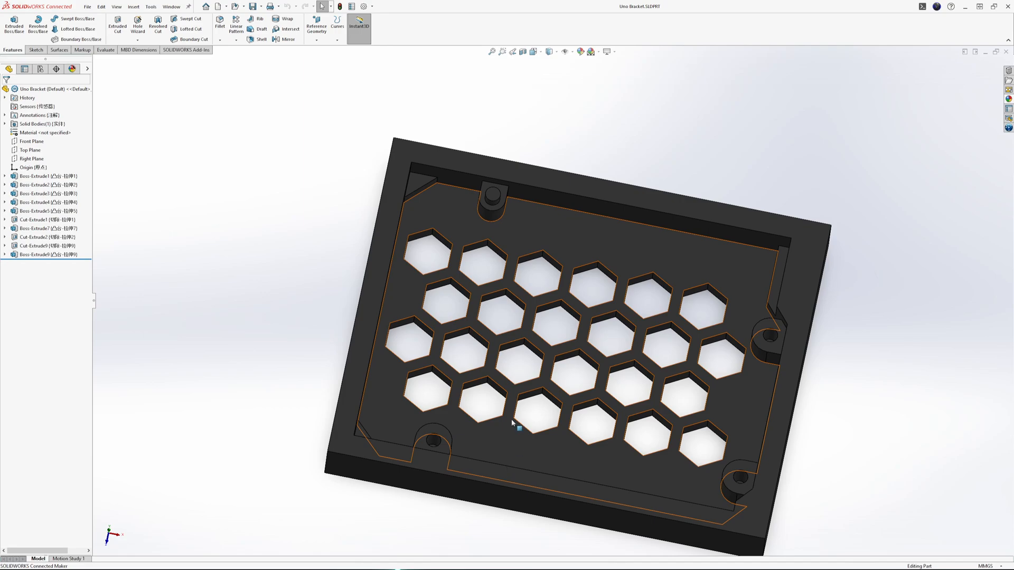
pyautogui.moveTo(565, 494); pyautogui.dragTo(575, 214, button='middle')
pyautogui.click(575, 214)
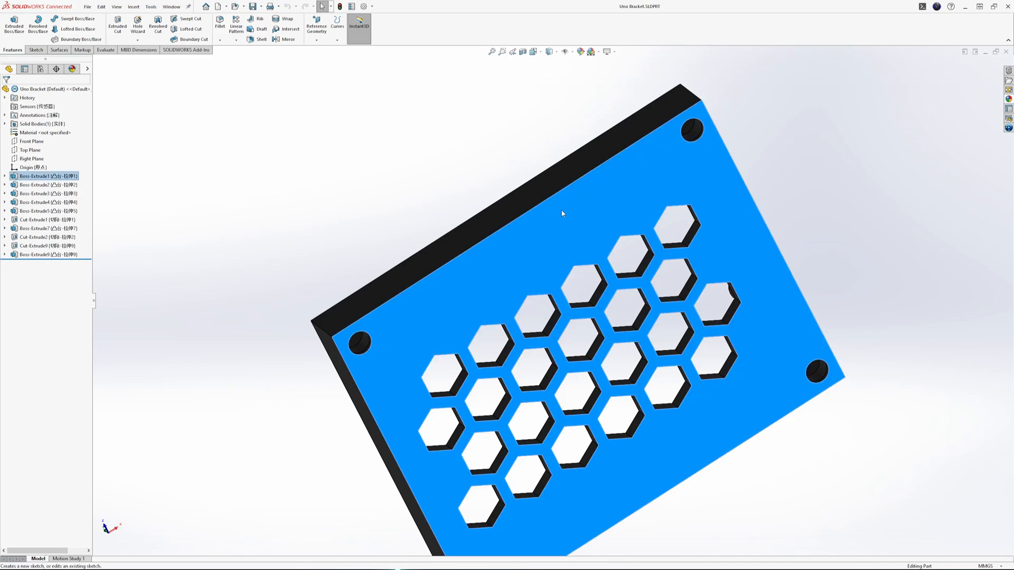
pyautogui.click(561, 210)
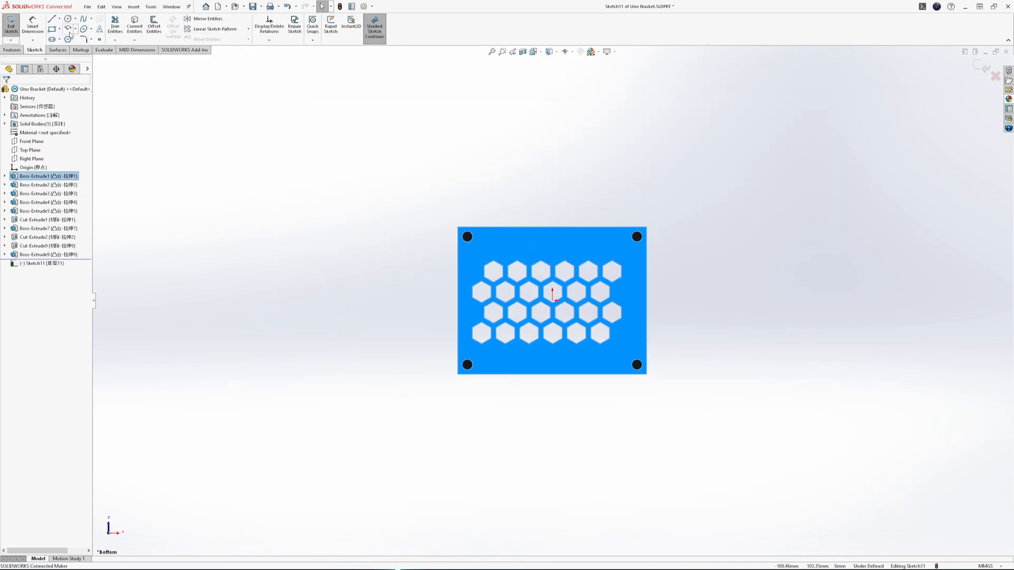
# Step: Draw a horizontal construction line through the origin, spanning the plate from one side edge to the other
pyautogui.scroll(-2, 594, 253)
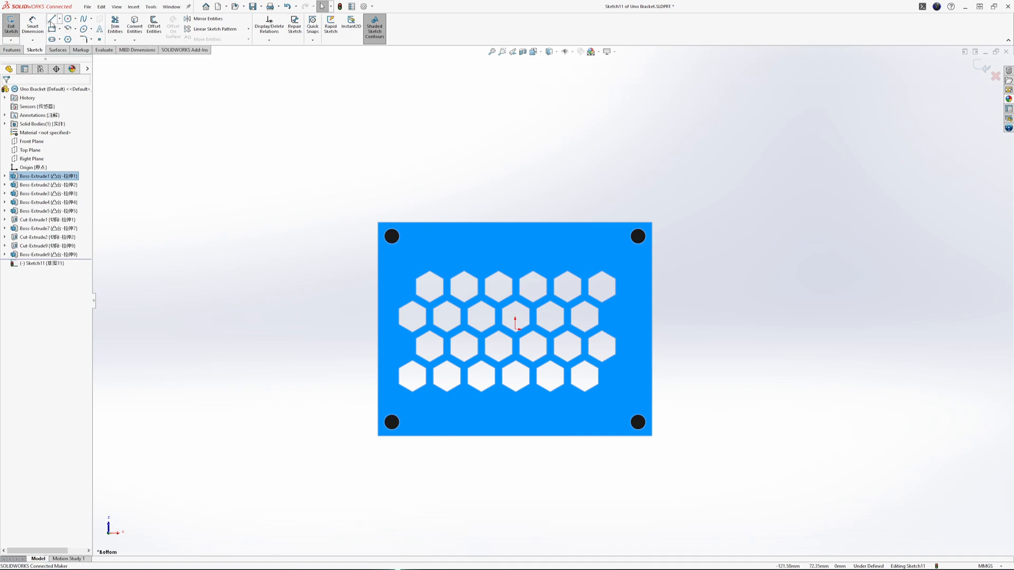
pyautogui.press('l')
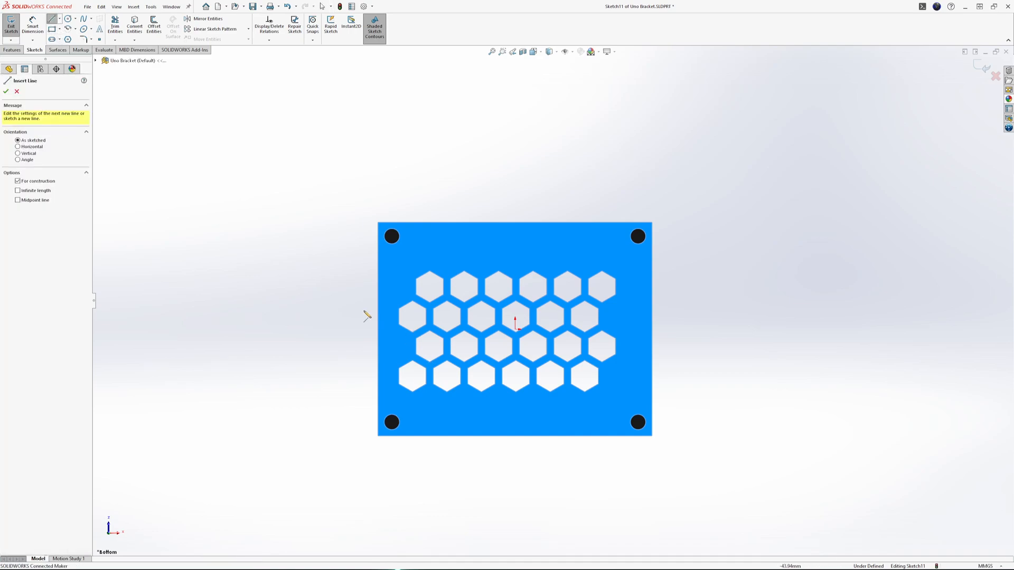
pyautogui.click(517, 329)
pyautogui.click(653, 330)
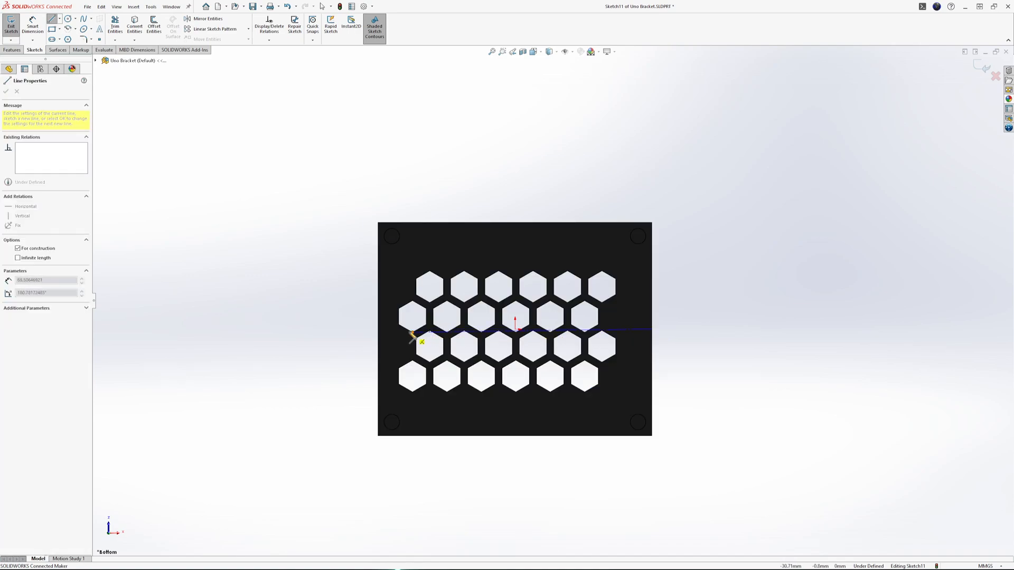
pyautogui.click(379, 330)
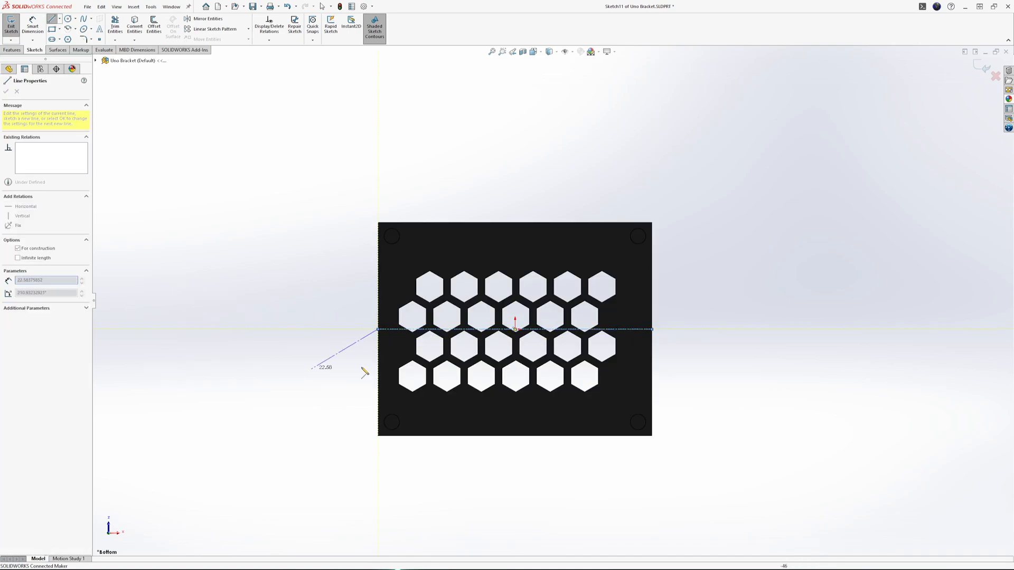
pyautogui.scroll(-4, 531, 275)
pyautogui.scroll(2, 544, 290)
pyautogui.press('Escape')
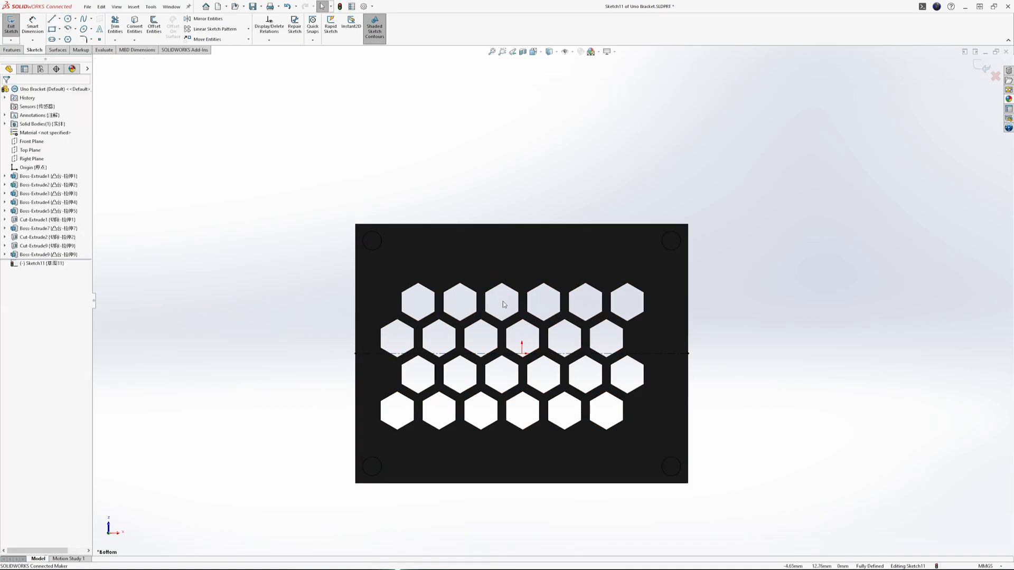
# Step: Draw a rectangle about 15.5 mm wide and 7.9 mm high, projecting outward from the middle of the plate's upper long edge
pyautogui.scroll(2, 525, 322)
pyautogui.scroll(-2, 525, 322)
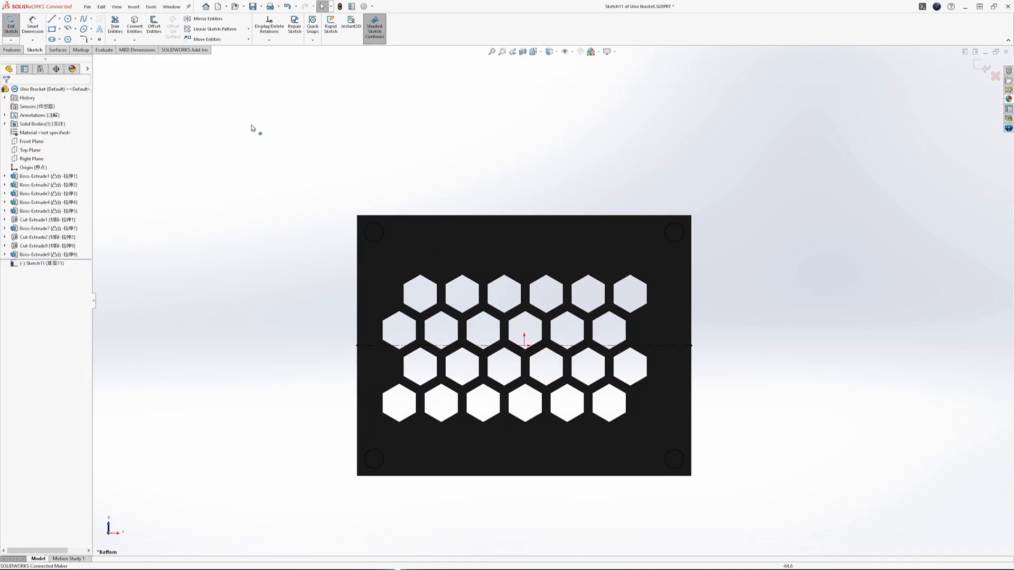
pyautogui.click(52, 29)
pyautogui.click(499, 215)
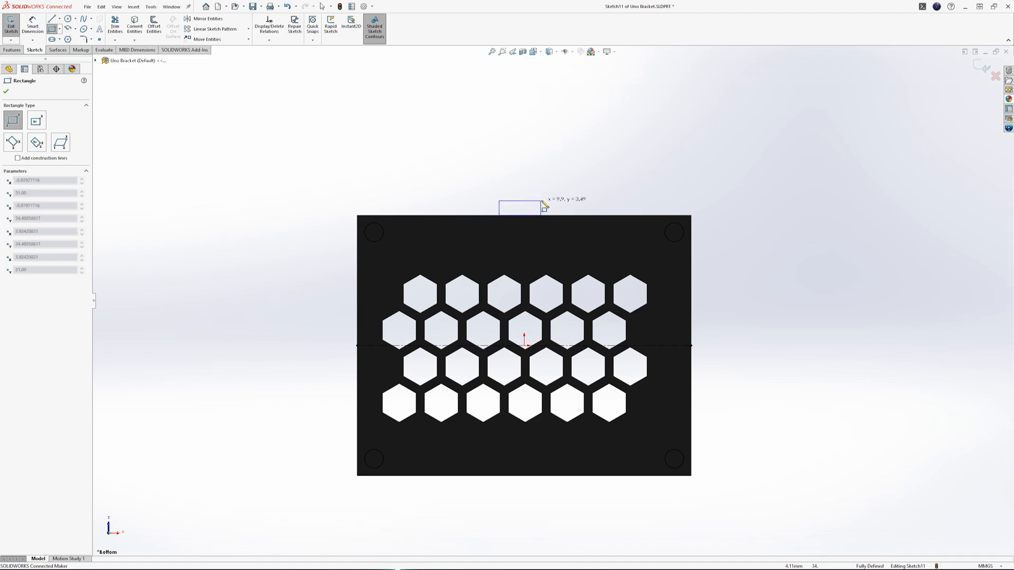
pyautogui.click(564, 181)
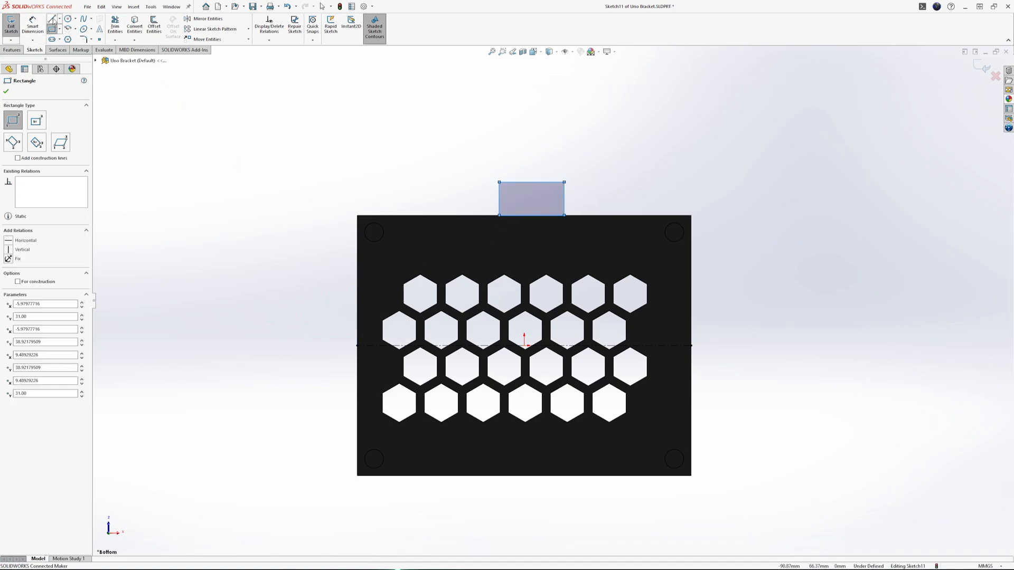
pyautogui.click(525, 346)
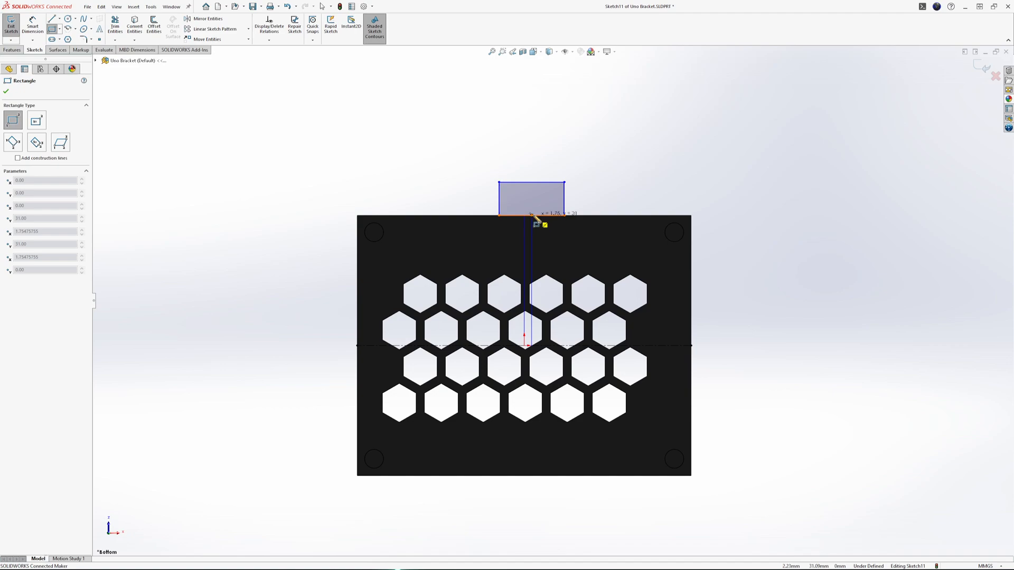
# Step: Center the rectangle on the plate by dimensioning its base midpoint 0 mm from the midpoint of the plate's edge
pyautogui.click(33, 26)
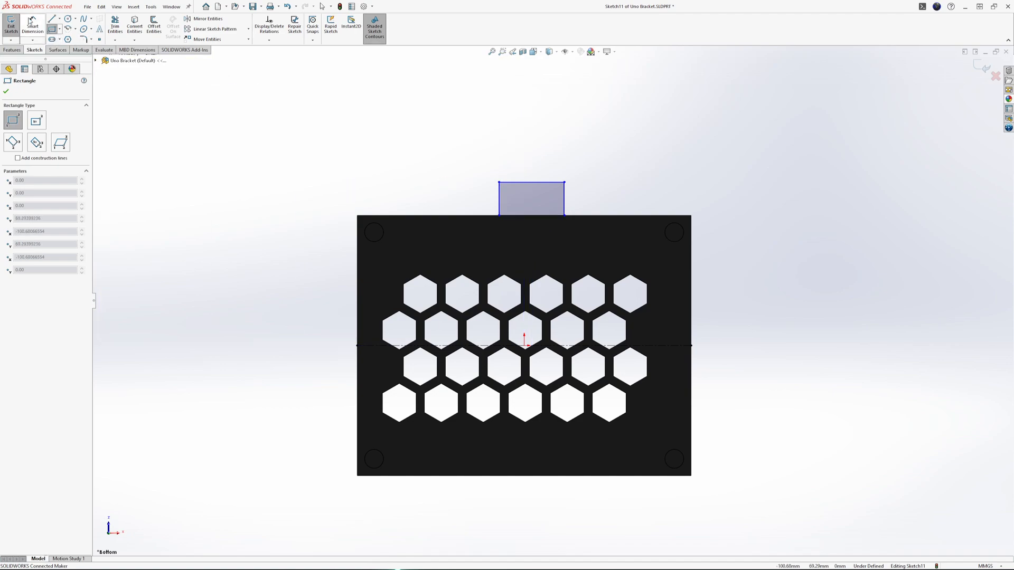
pyautogui.click(534, 216)
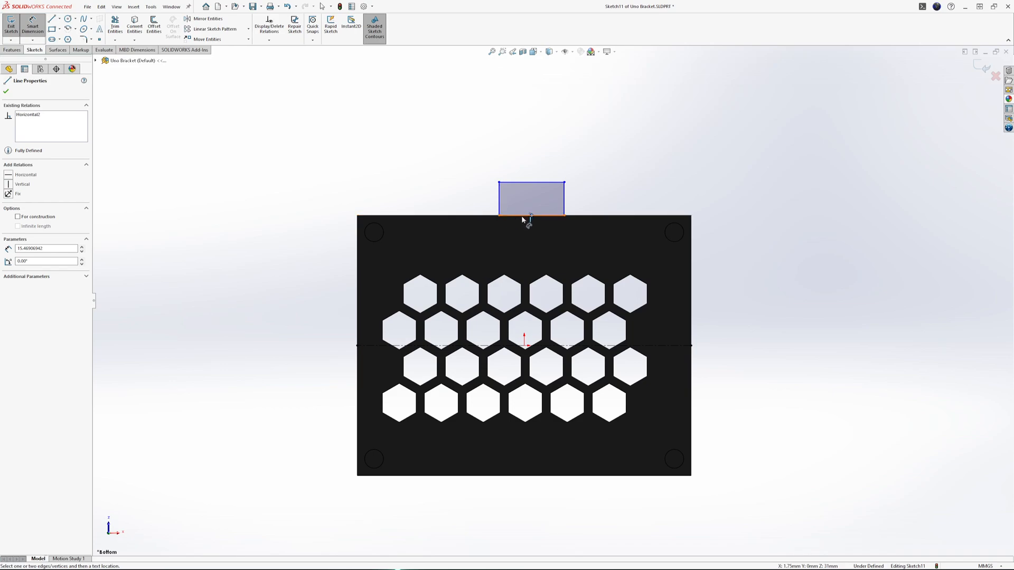
pyautogui.moveTo(524, 217); pyautogui.dragTo(526, 256, button='middle')
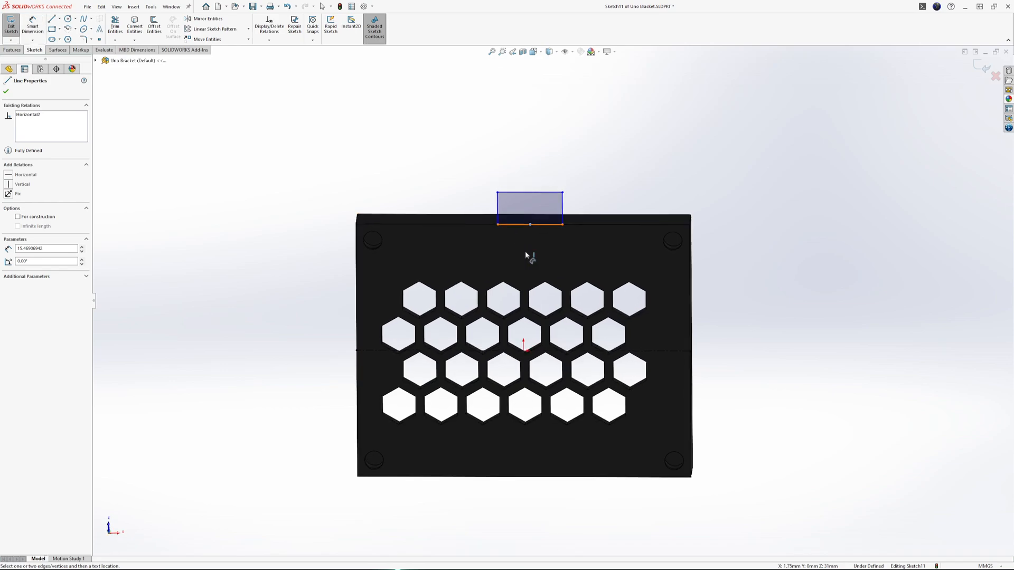
pyautogui.click(523, 217)
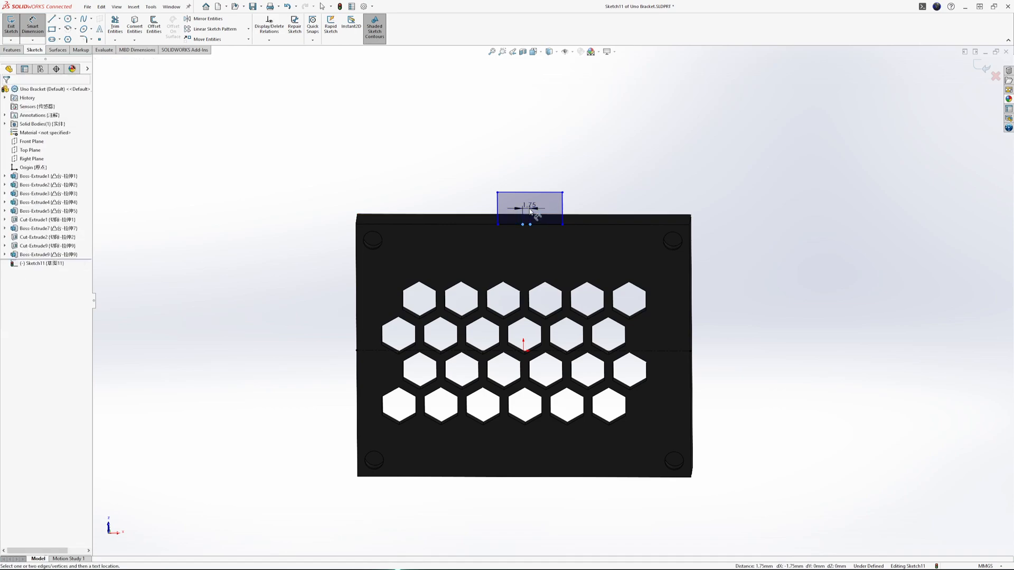
pyautogui.click(526, 208)
pyautogui.write('0')
pyautogui.press('Return')
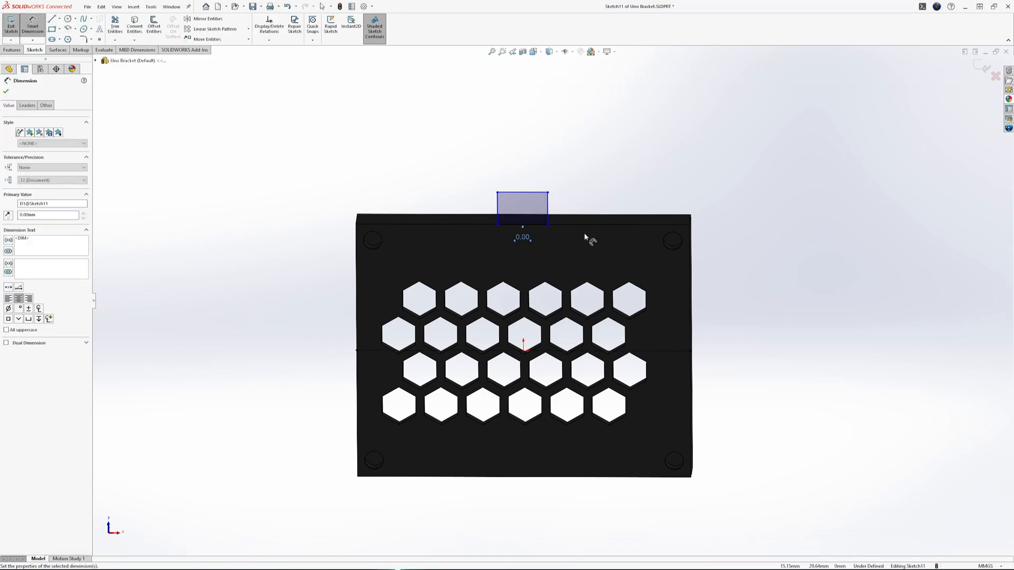
# Step: Dimension the width of the tab rectangle on the plate's upper edge at 6.8 mm
pyautogui.click(536, 225)
pyautogui.click(528, 263)
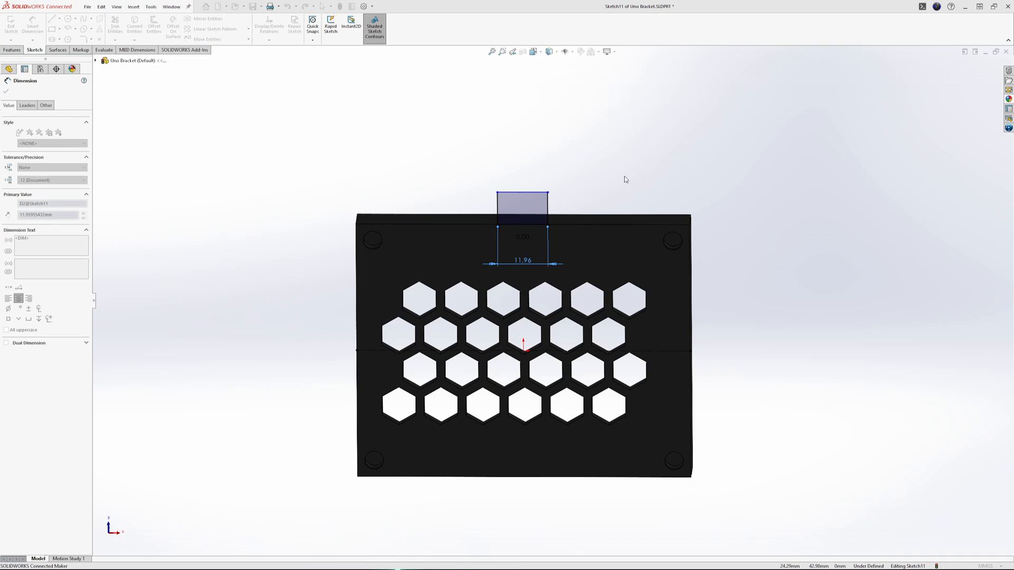
pyautogui.click(487, 249)
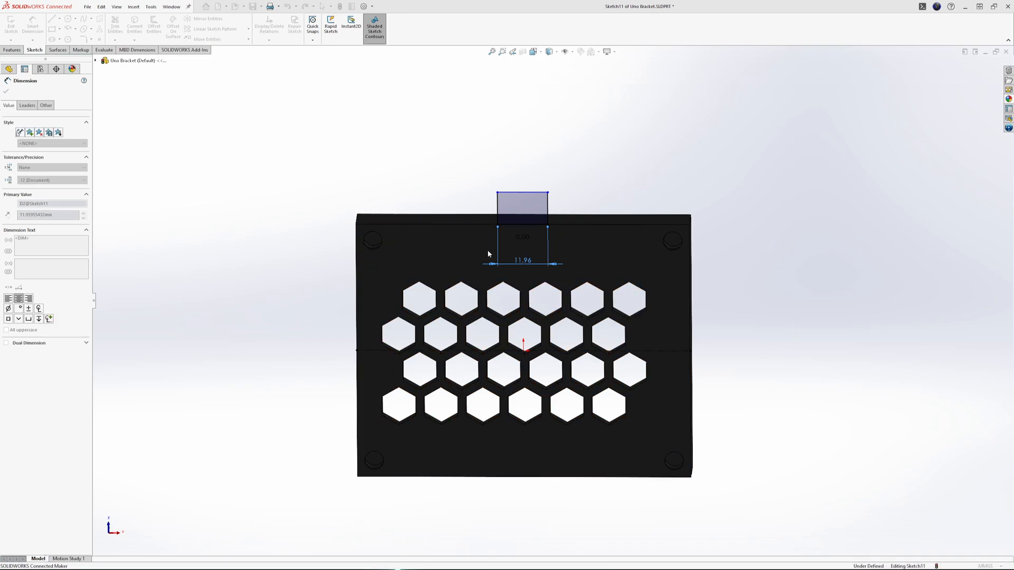
# Step: Dimension the tab rectangle's height at 4.4 mm
pyautogui.scroll(-3, 579, 203)
pyautogui.click(528, 218)
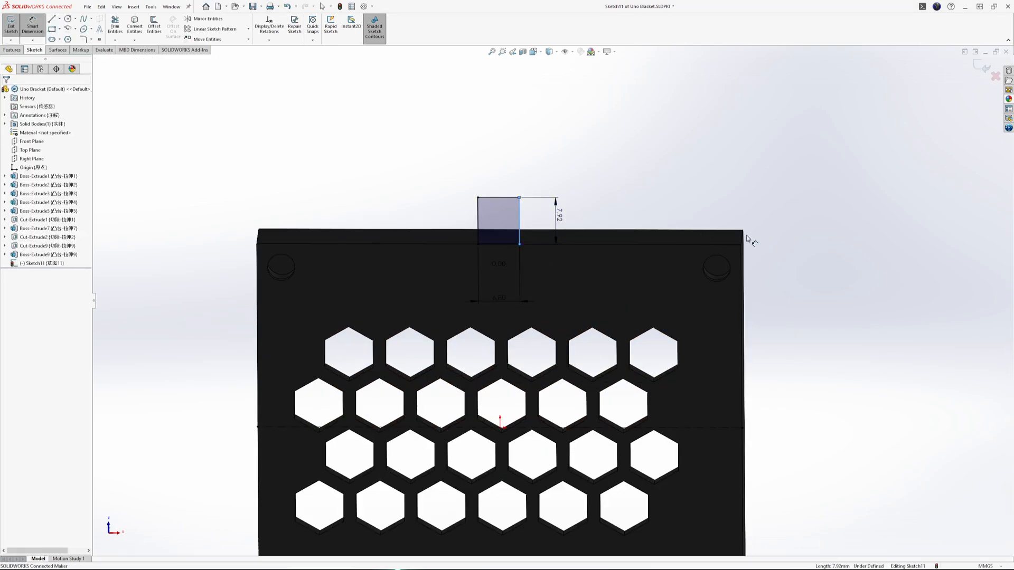
pyautogui.click(558, 217)
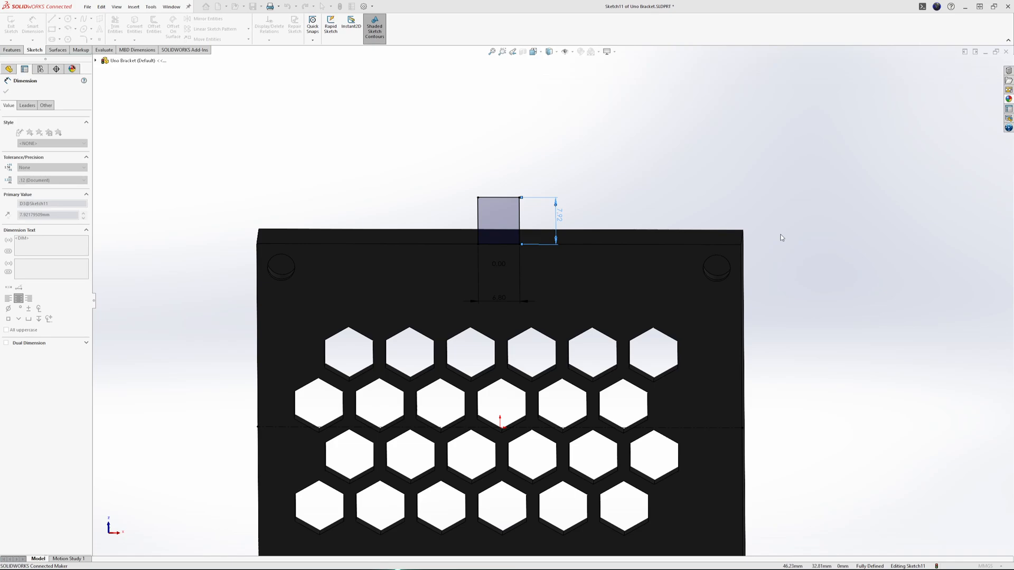
pyautogui.write('4.4')
pyautogui.press('Return')
pyautogui.scroll(-3, 526, 264)
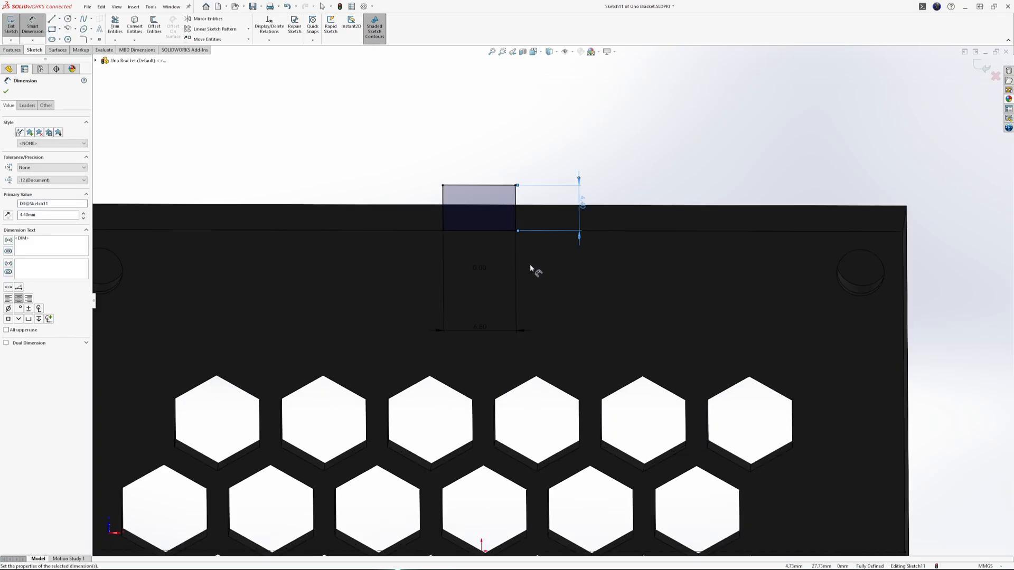
pyautogui.moveTo(529, 264); pyautogui.dragTo(531, 200, button='middle')
pyautogui.scroll(4, 530, 211)
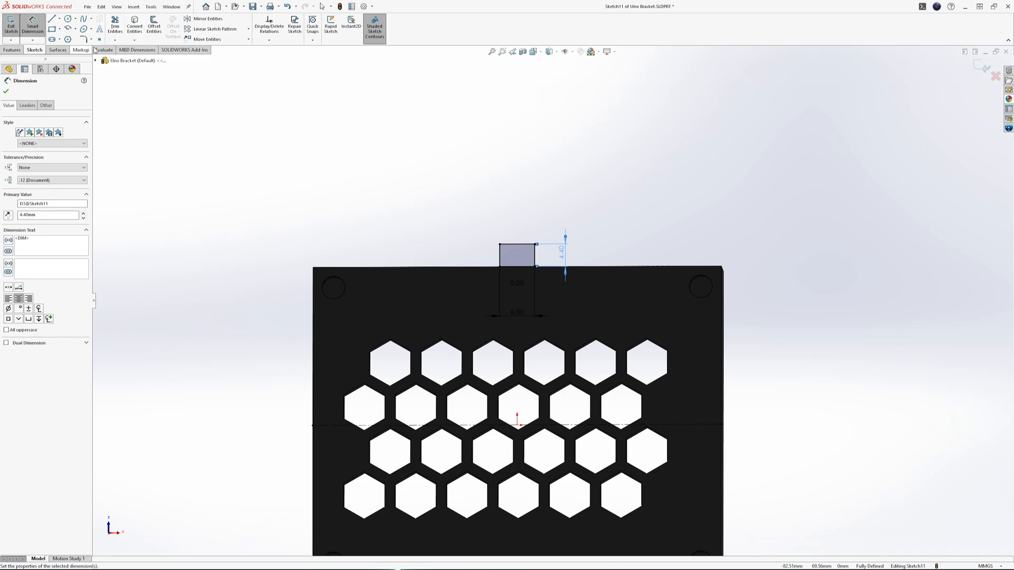
# Step: Mirror the tab rectangle about the horizontal construction line to place a copy on the plate's opposite long edge
pyautogui.click(206, 19)
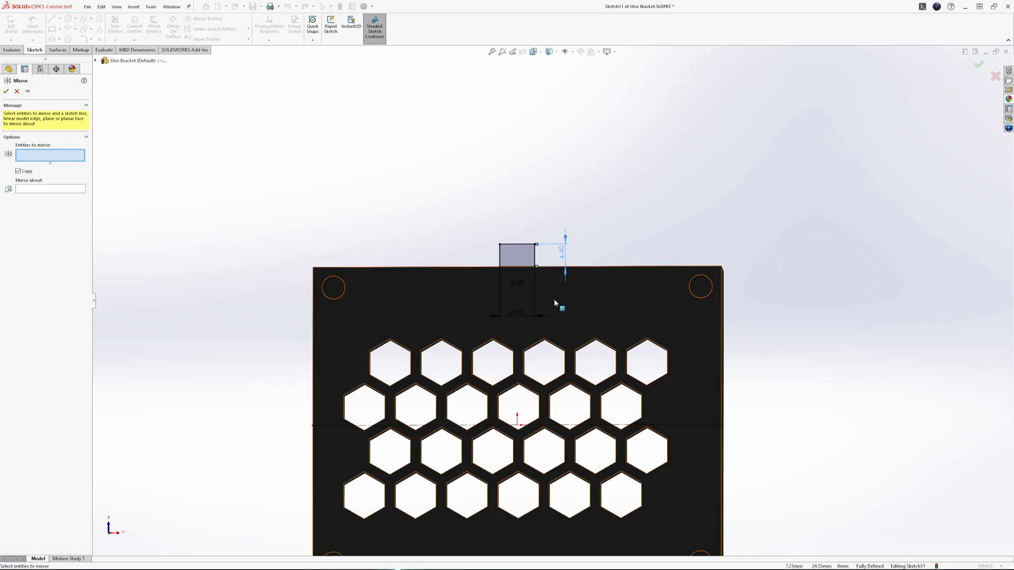
pyautogui.click(515, 255)
pyautogui.click(36, 210)
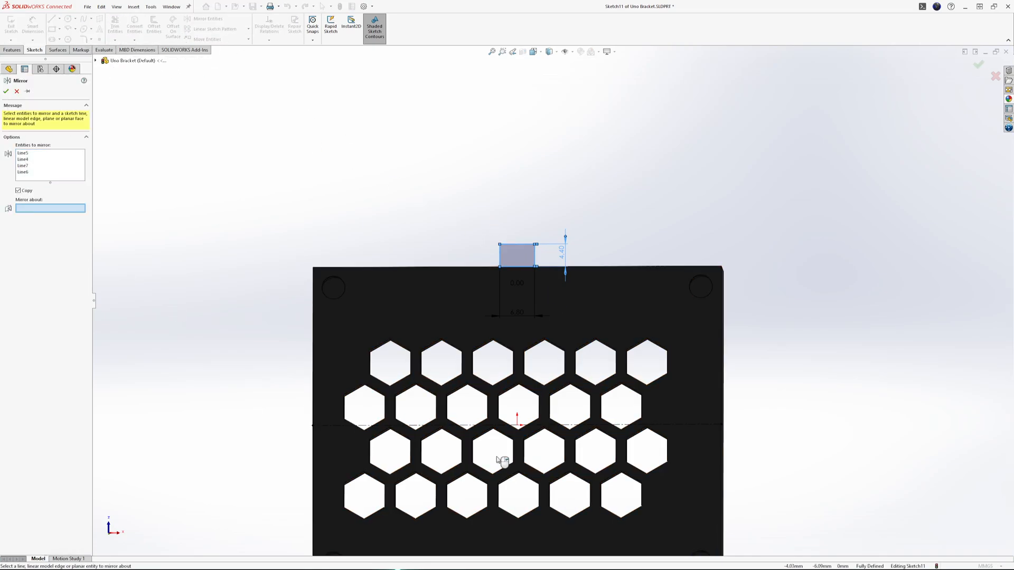
pyautogui.click(509, 426)
pyautogui.moveTo(655, 478); pyautogui.dragTo(534, 402, button='middle')
pyautogui.click(7, 92)
pyautogui.scroll(-2, 534, 403)
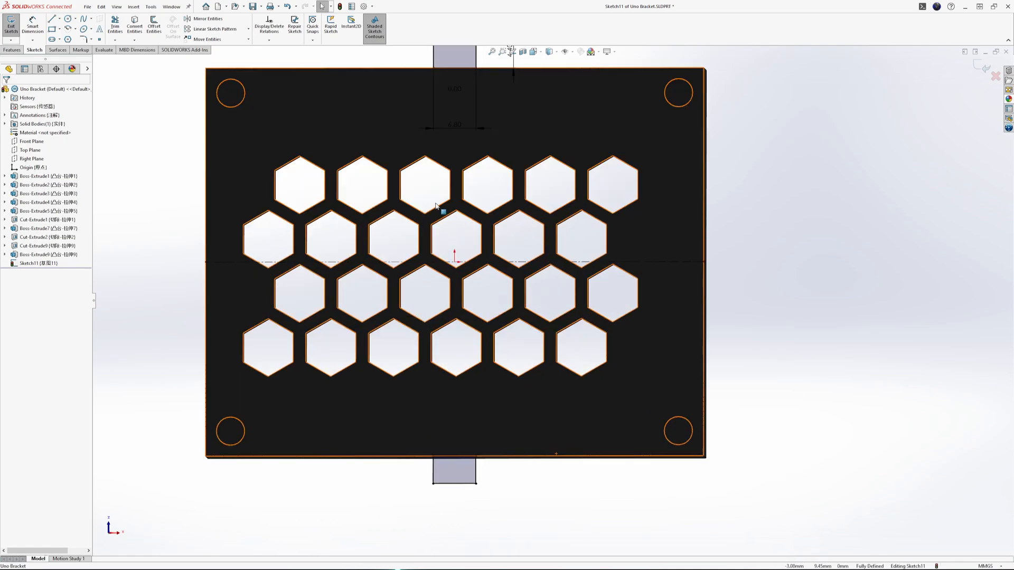
# Step: Extrude both tab rectangles 4 mm in the reversed direction, toward the plate's body, merged with the part
pyautogui.click(12, 49)
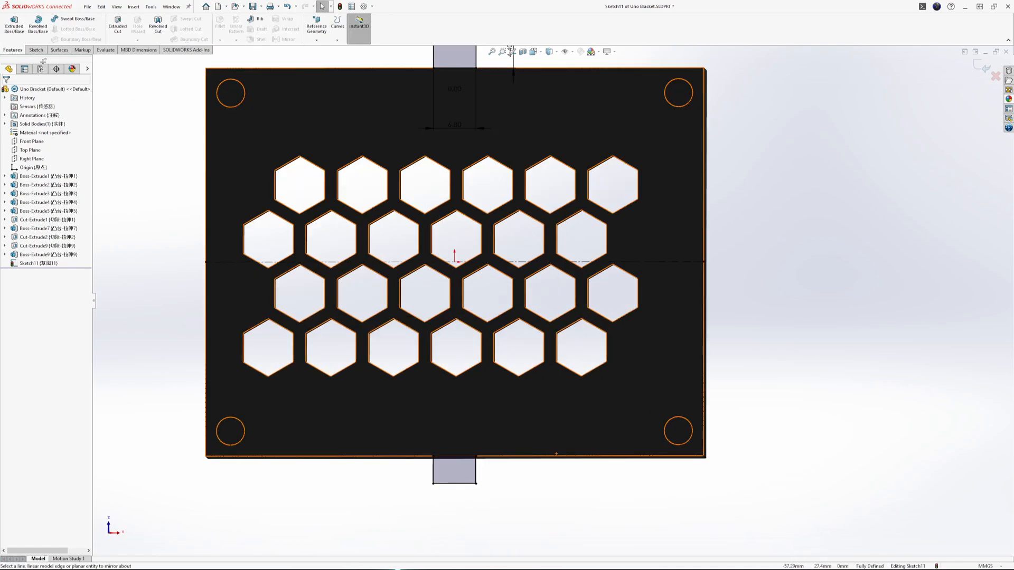
pyautogui.click(14, 25)
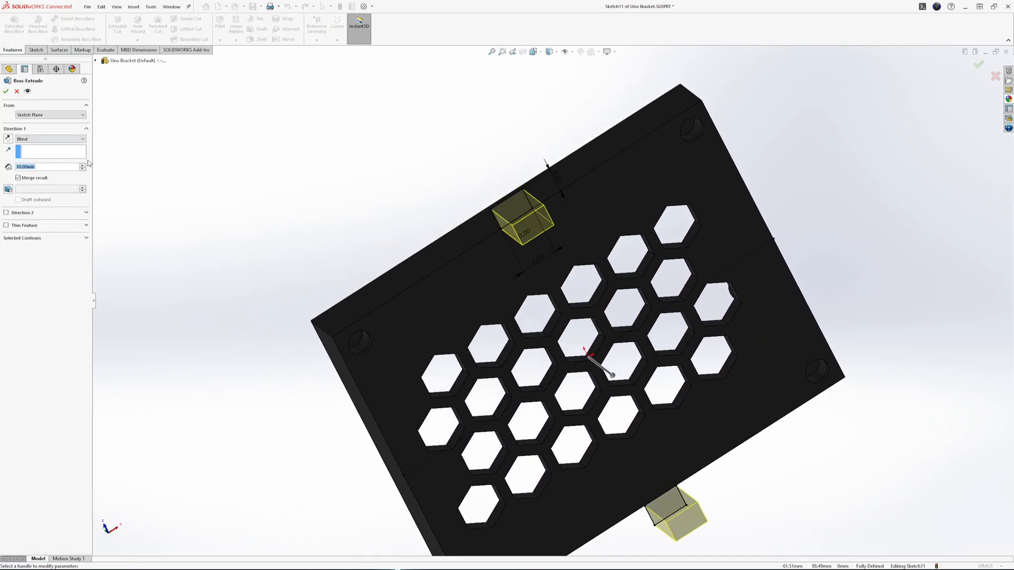
pyautogui.moveTo(339, 181); pyautogui.dragTo(471, 256, button='middle')
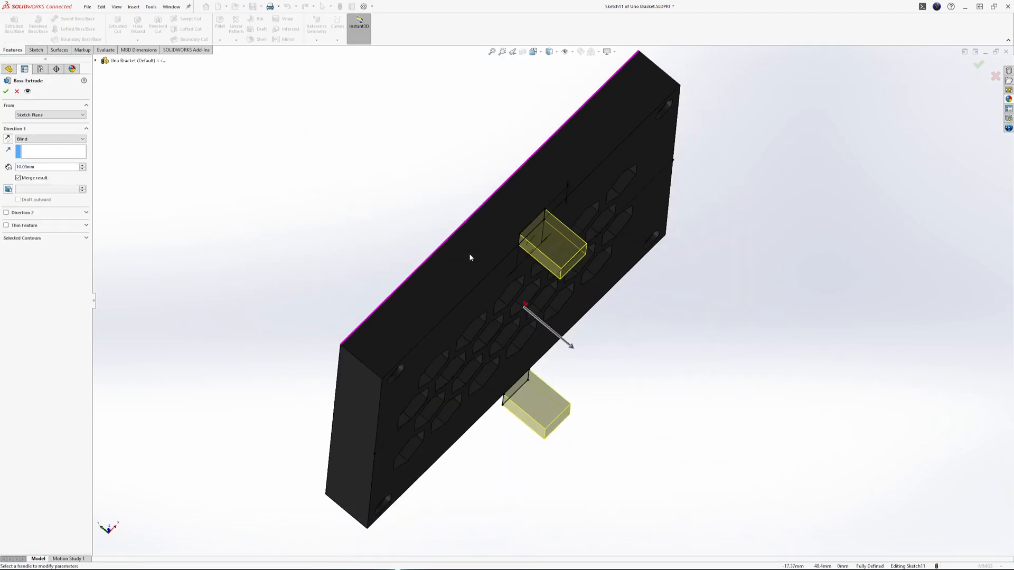
pyautogui.click(8, 139)
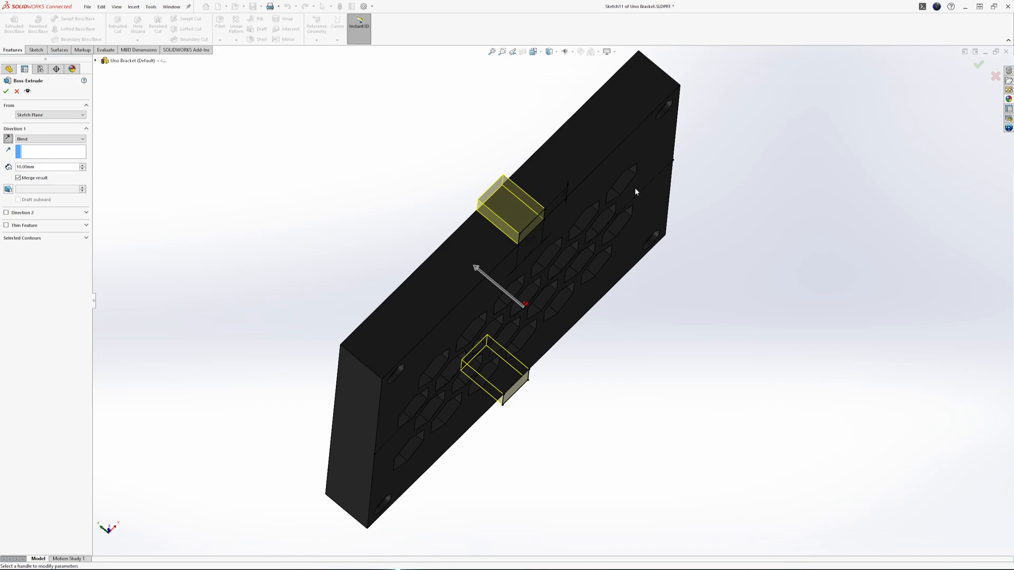
pyautogui.doubleClick(45, 166)
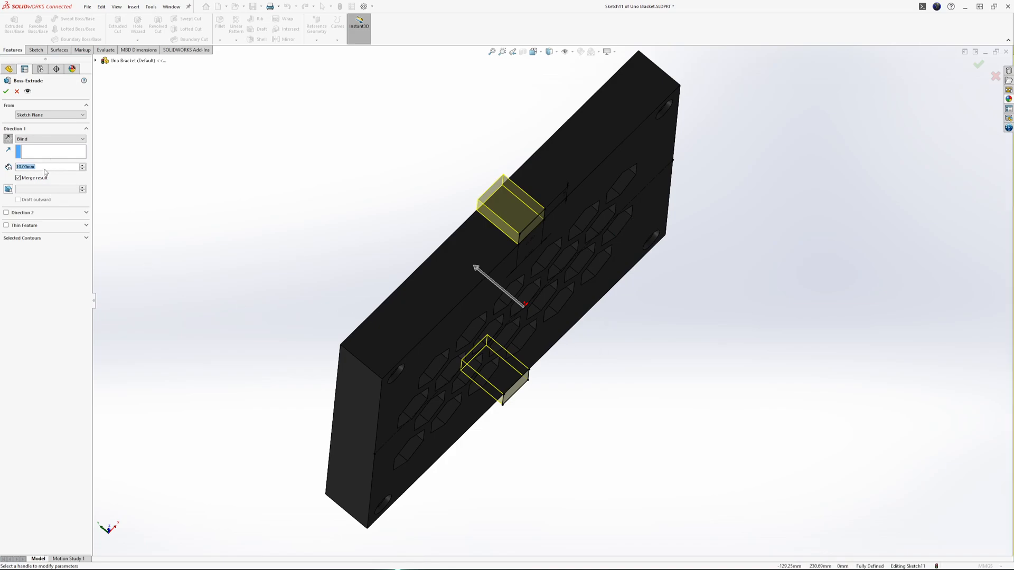
pyautogui.write('4')
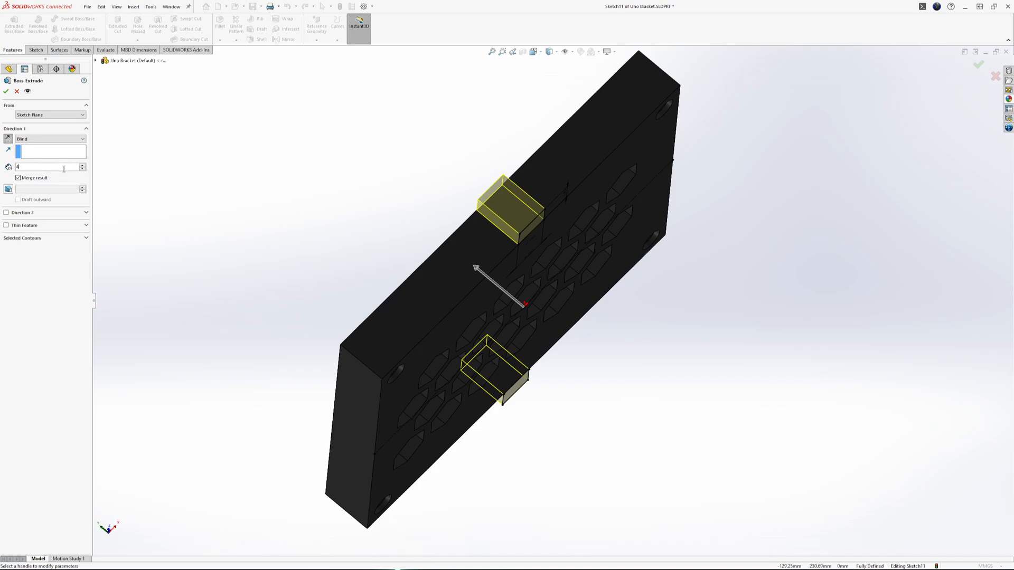
pyautogui.press('Return')
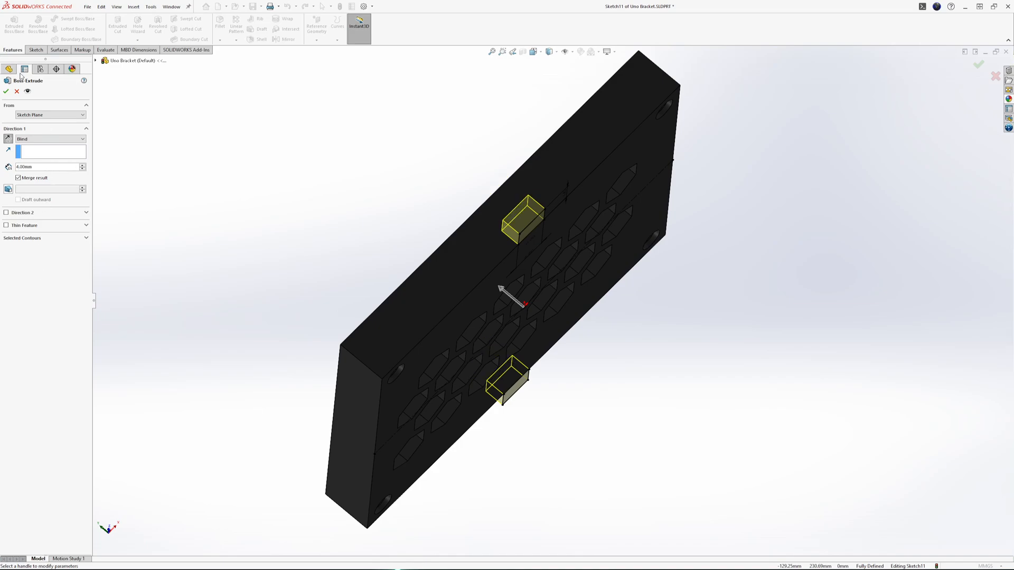
pyautogui.click(6, 91)
# Step: Start a sketch on the flat outer face of the honeycomb plate that includes the two tabs
pyautogui.moveTo(661, 335); pyautogui.dragTo(582, 182, button='middle')
pyautogui.click(300, 108)
pyautogui.moveTo(638, 317); pyautogui.dragTo(540, 255, button='middle')
pyautogui.moveTo(468, 217); pyautogui.dragTo(487, 123, button='middle')
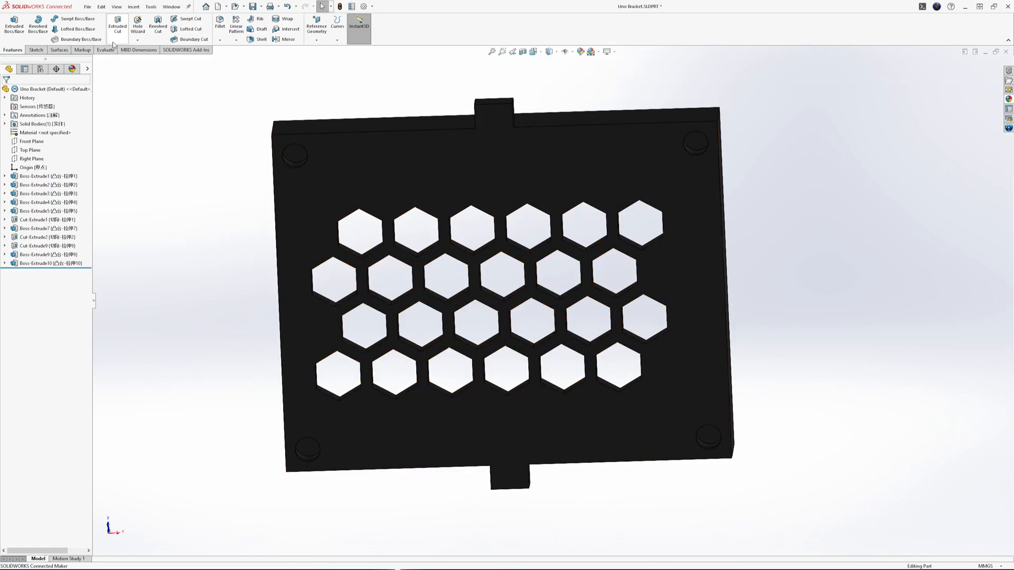
pyautogui.click(559, 136)
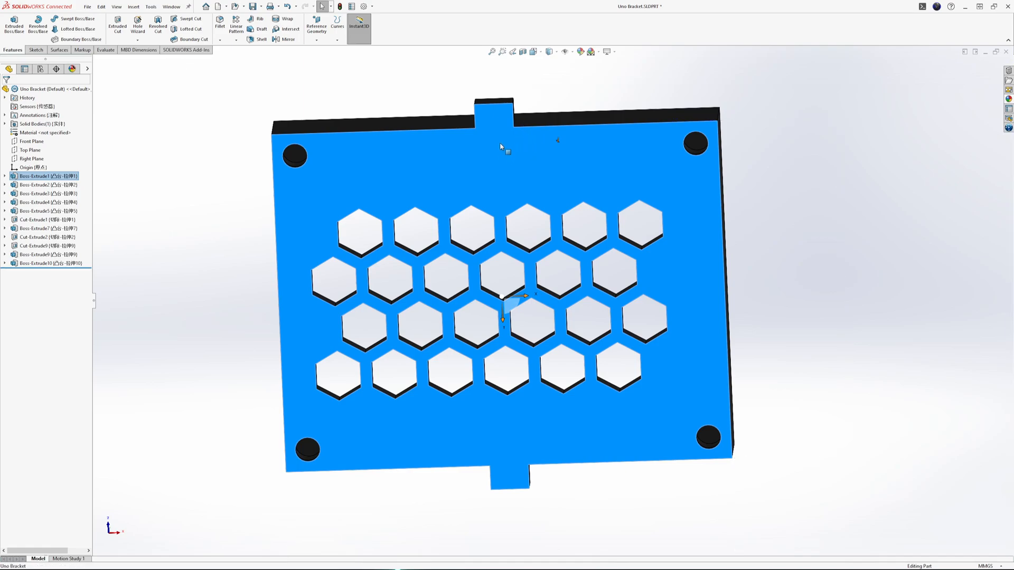
pyautogui.click(522, 138)
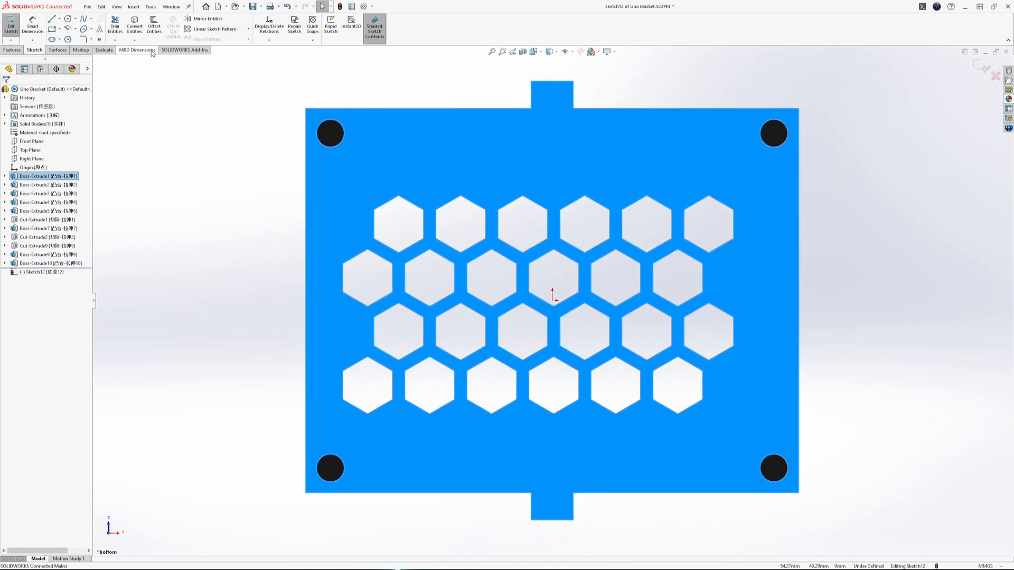
# Step: Draw a vertical construction line joining the midpoints of the two tabs' outer edges
pyautogui.click(74, 46)
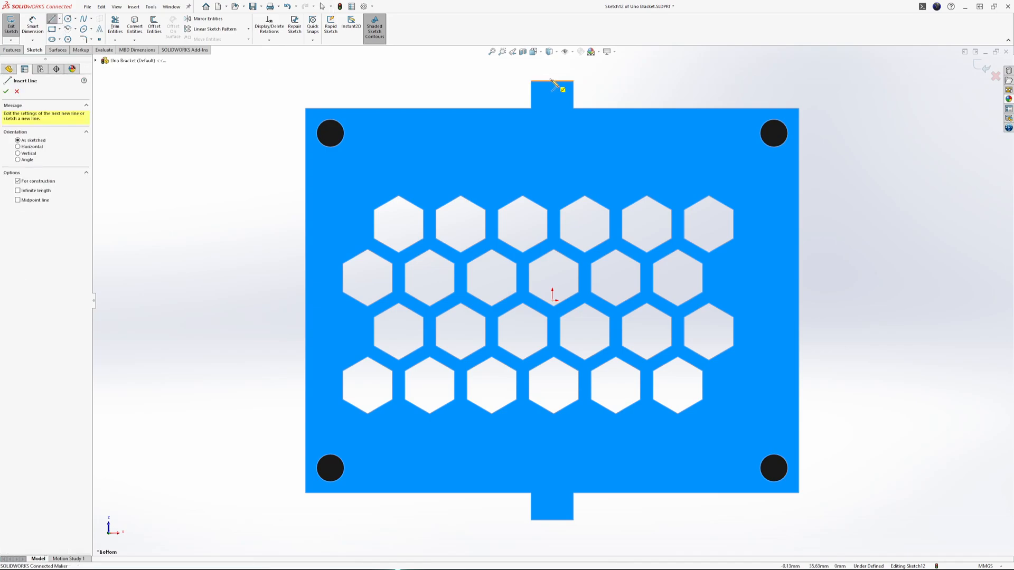
pyautogui.click(552, 81)
pyautogui.click(552, 520)
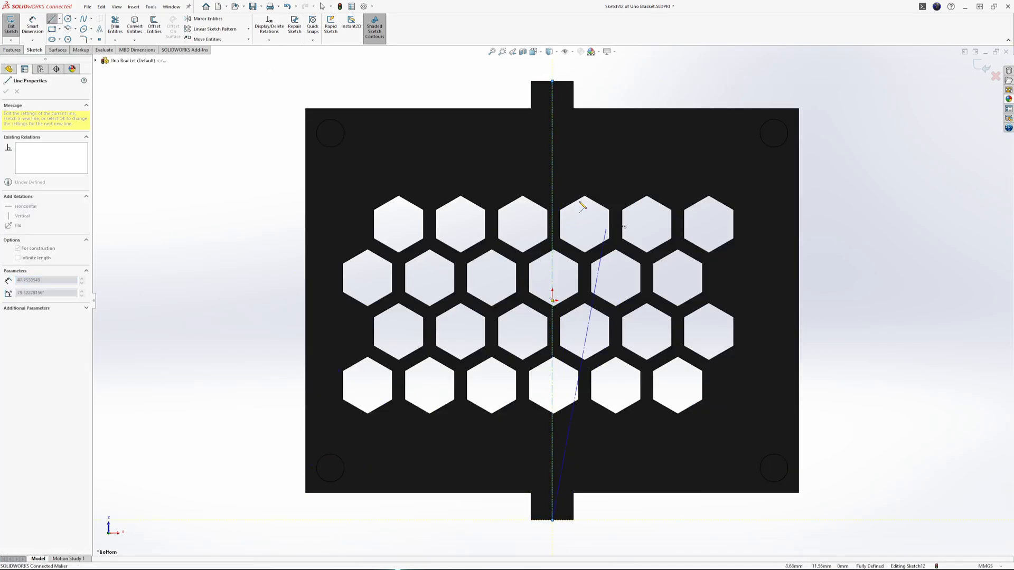
pyautogui.press('Escape')
pyautogui.click(67, 19)
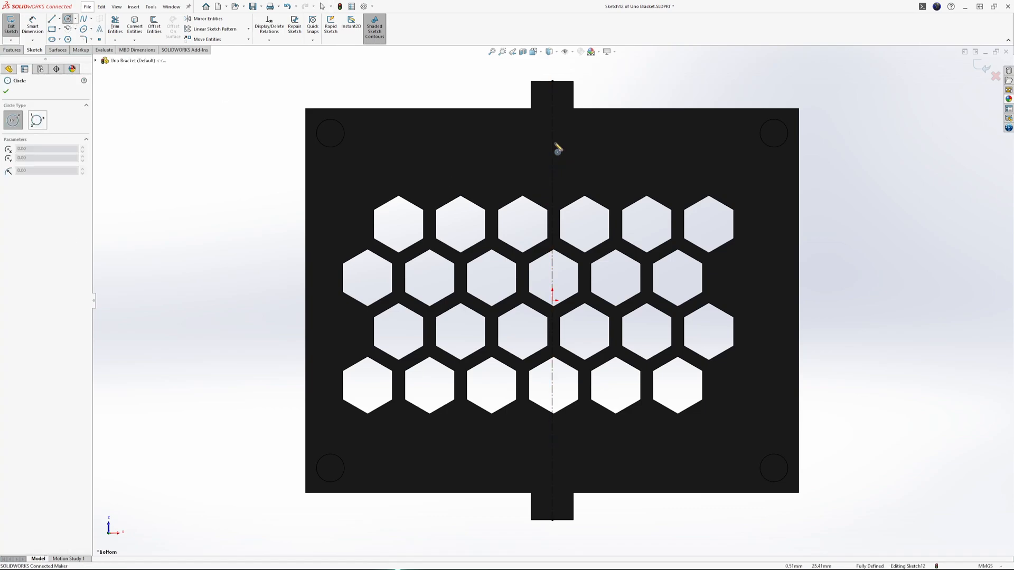
pyautogui.click(552, 130)
pyautogui.press('Escape')
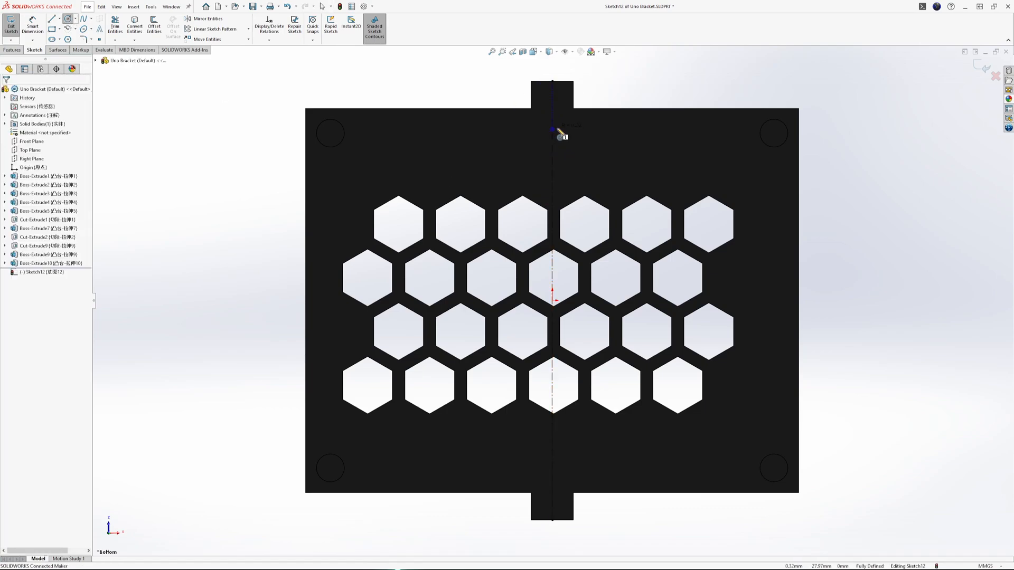
# Step: Draw two circles centered on the construction line, one 3.2 mm in diameter near the upper tab and one about 6.9 mm near the lower tab
pyautogui.click(69, 20)
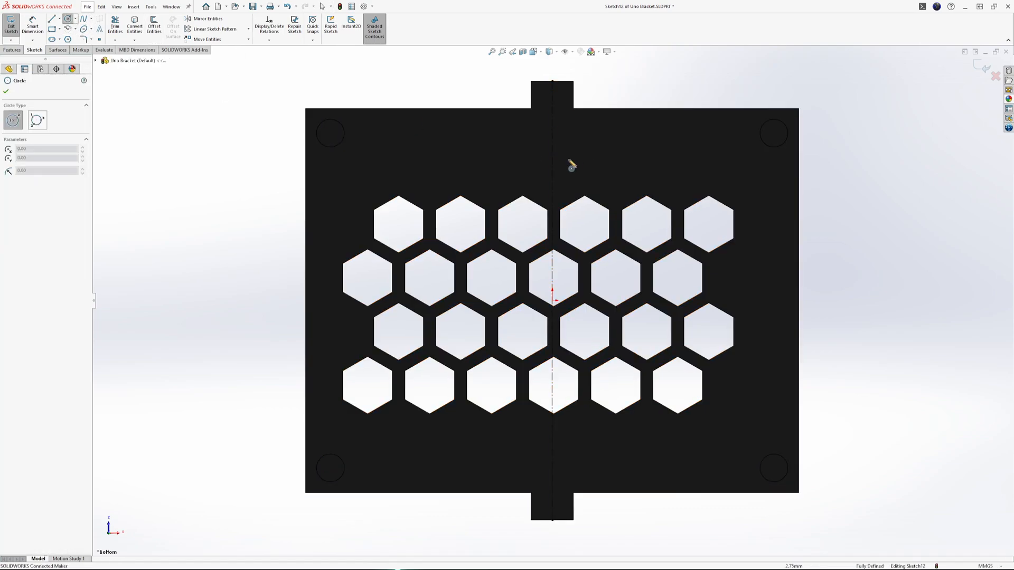
pyautogui.click(552, 135)
pyautogui.click(574, 153)
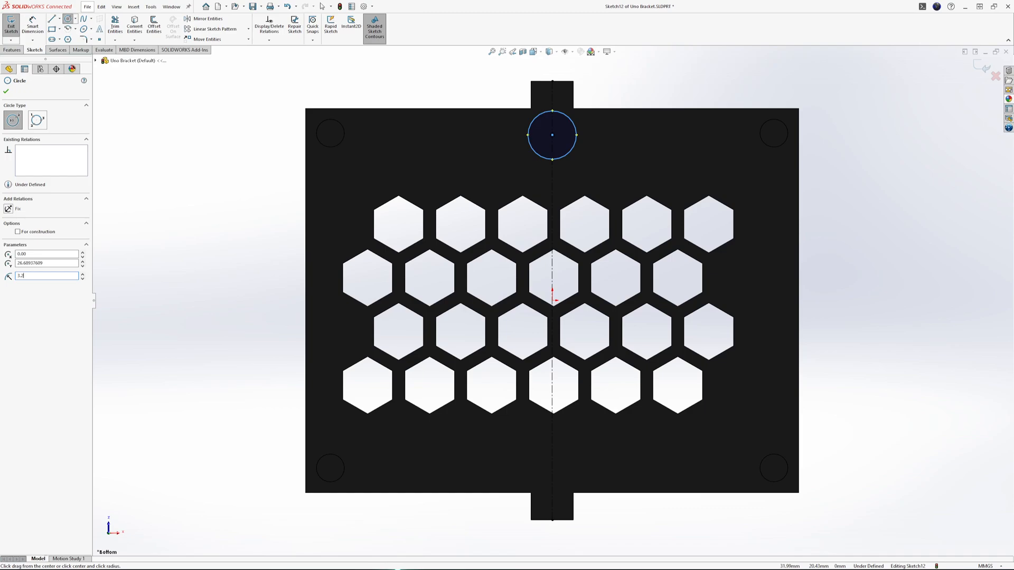
pyautogui.press('Return')
pyautogui.click(552, 480)
pyautogui.click(574, 480)
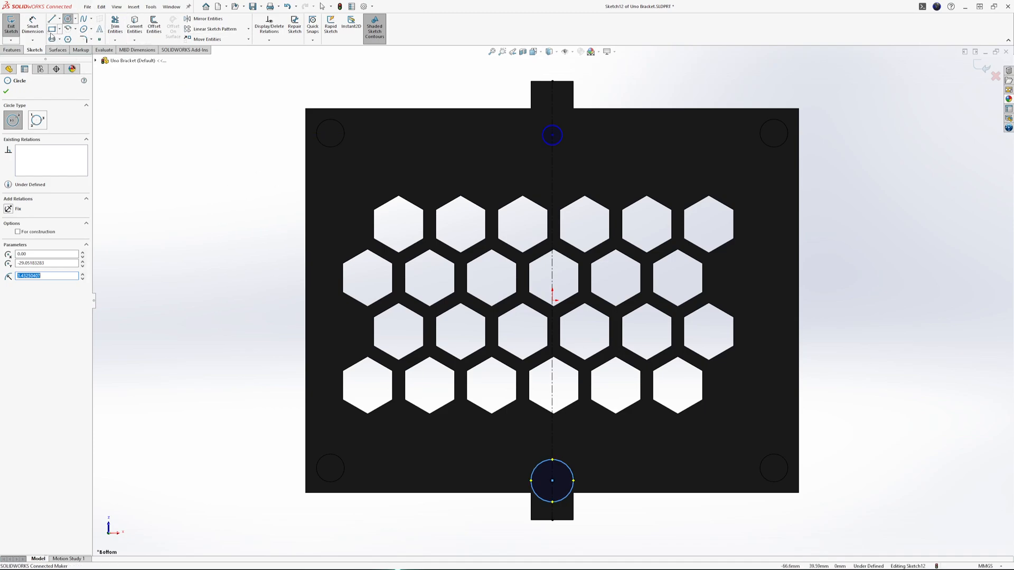
# Step: Dimension the diameters of both the upper and lower circles at 3.2 mm
pyautogui.click(32, 24)
pyautogui.click(552, 147)
pyautogui.click(539, 163)
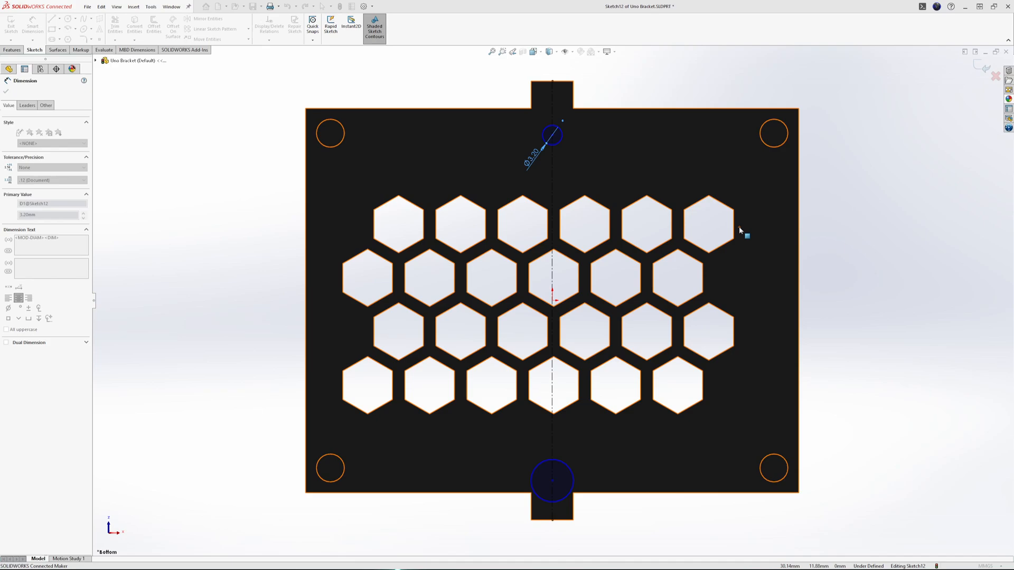
pyautogui.click(574, 472)
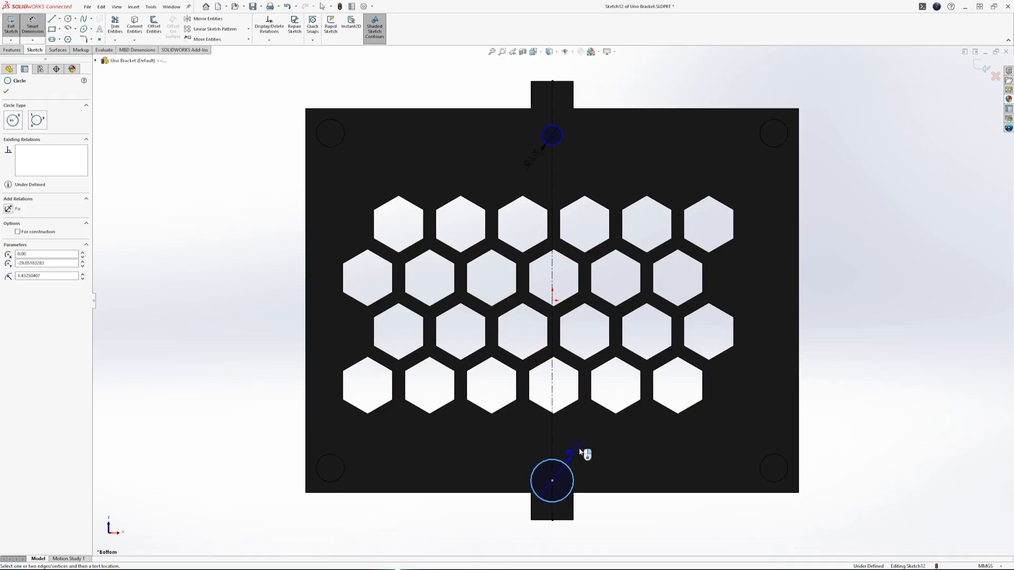
pyautogui.click(788, 415)
pyautogui.write('3.2')
pyautogui.press('Return')
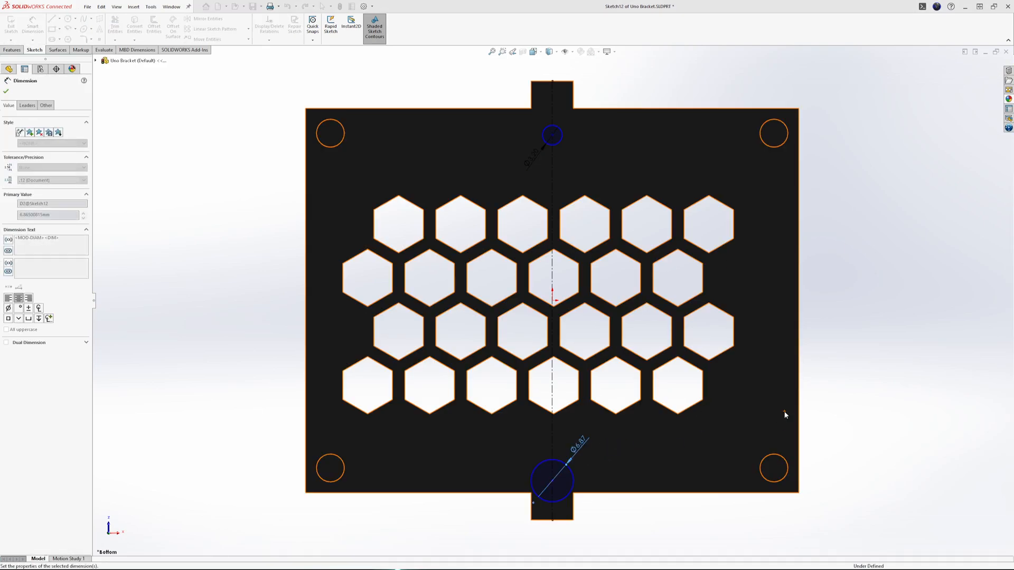
# Step: Dimension the lower circle's center 3.5 mm from the midpoint of the lower tab's outer edge
pyautogui.click(552, 520)
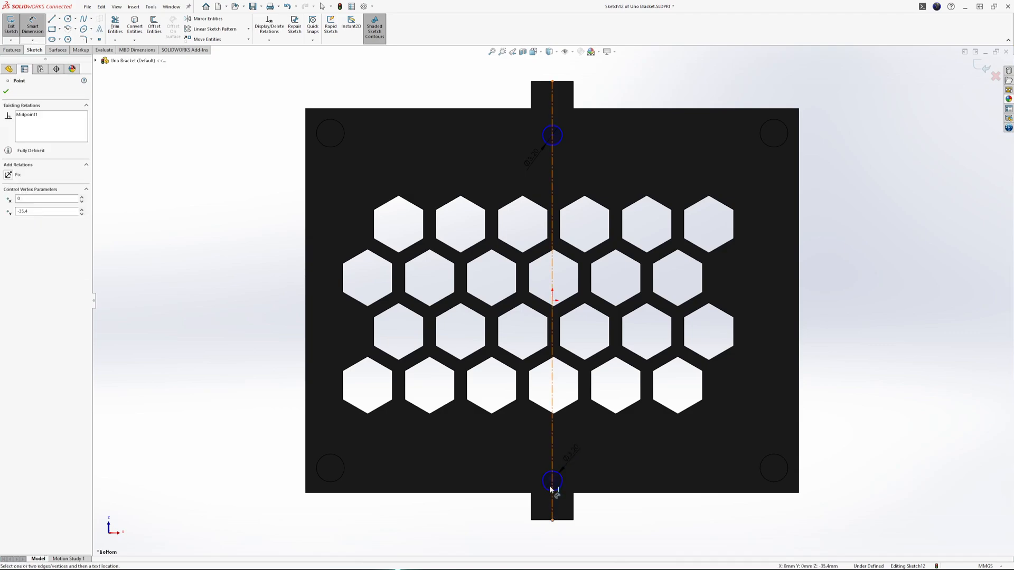
pyautogui.click(553, 481)
pyautogui.click(593, 502)
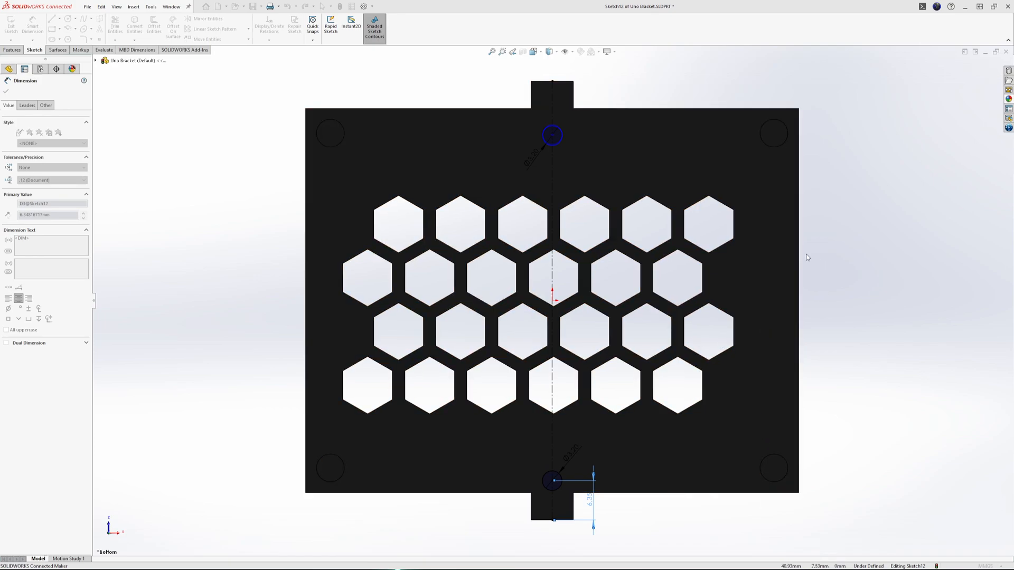
pyautogui.write('3.5')
pyautogui.press('Return')
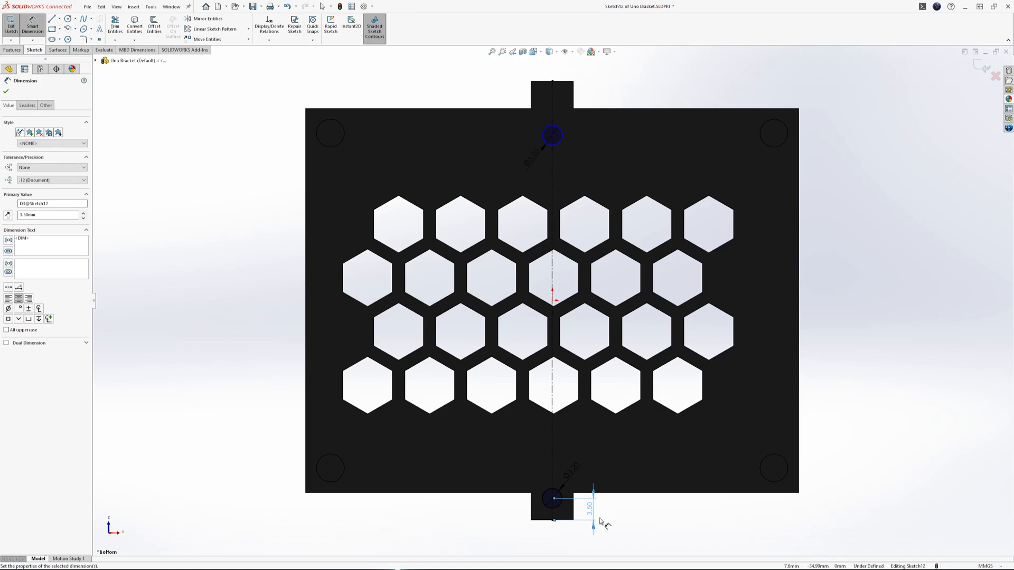
pyautogui.moveTo(598, 515); pyautogui.dragTo(594, 444, button='middle')
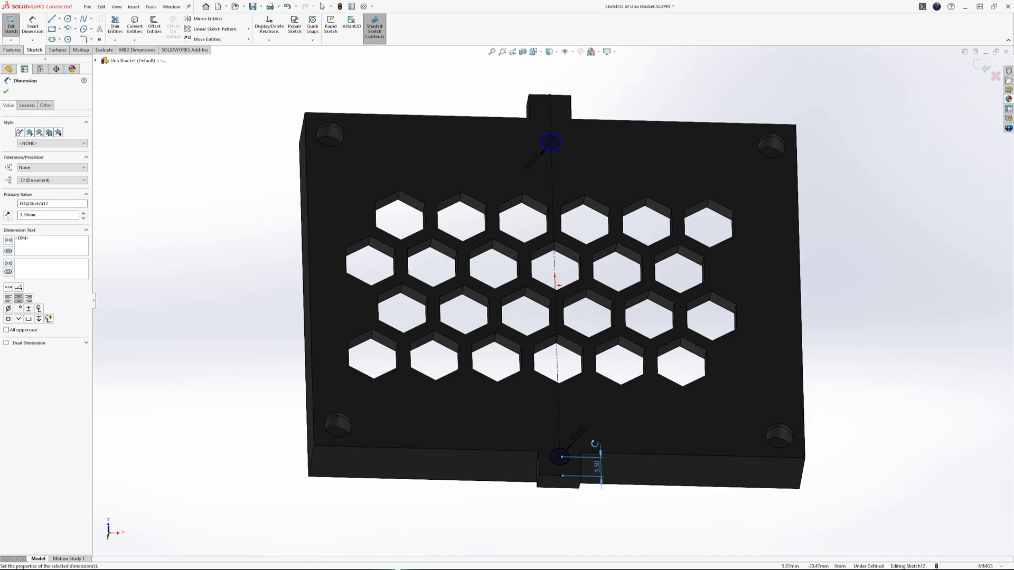
pyautogui.moveTo(594, 444); pyautogui.dragTo(597, 448, button='middle')
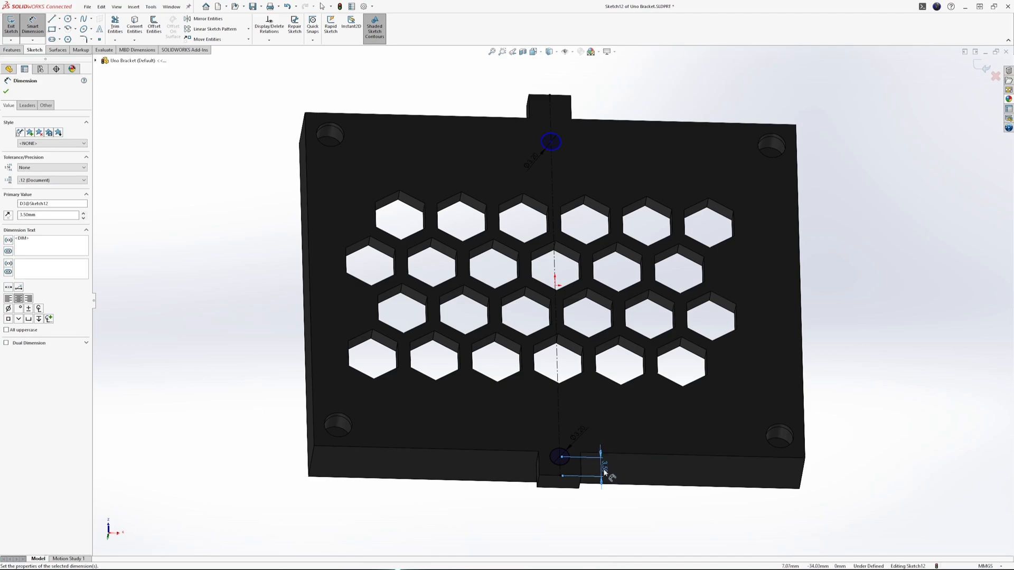
pyautogui.scroll(-6, 591, 476)
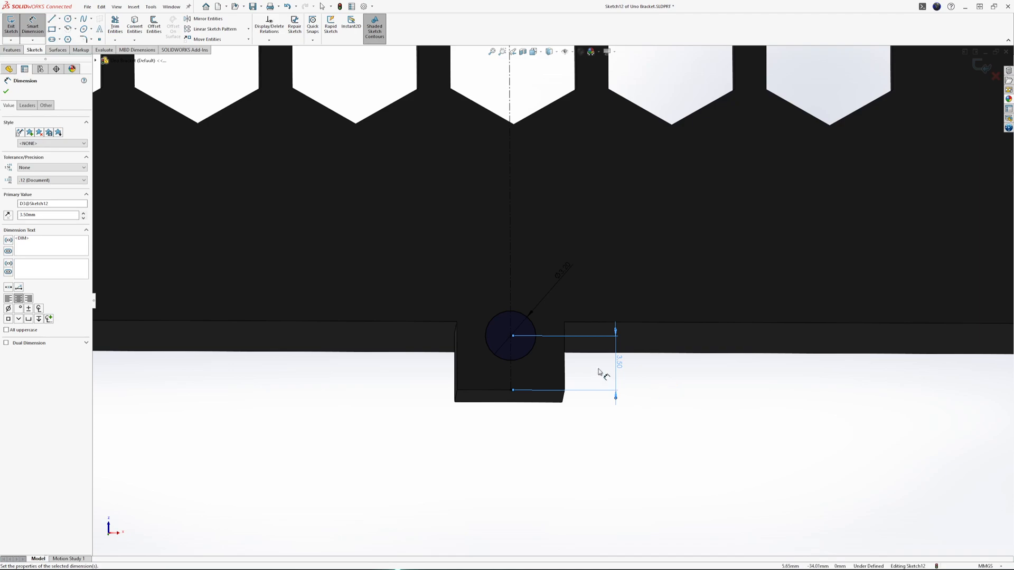
# Step: Replace the lower circle's 3.5 mm dimension with a 2 mm dimension from the bracket's lower long edge to the circle's center
pyautogui.press('Escape')
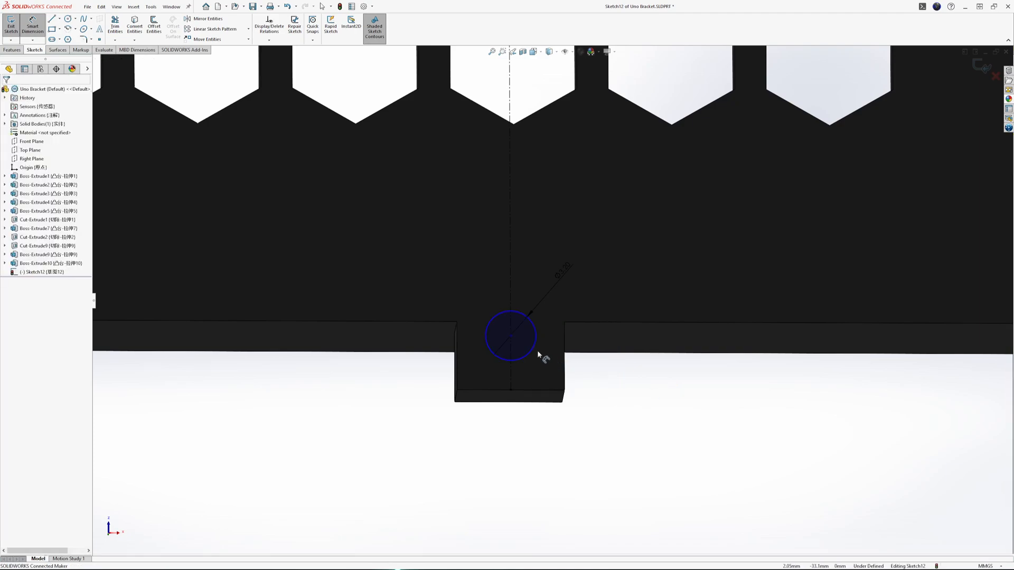
pyautogui.click(601, 323)
pyautogui.click(511, 336)
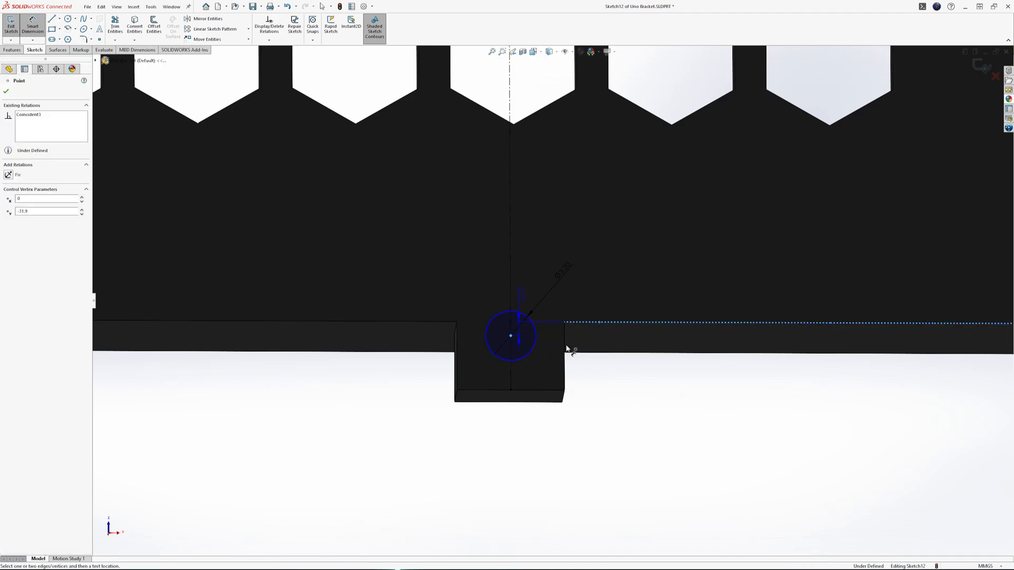
pyautogui.click(615, 346)
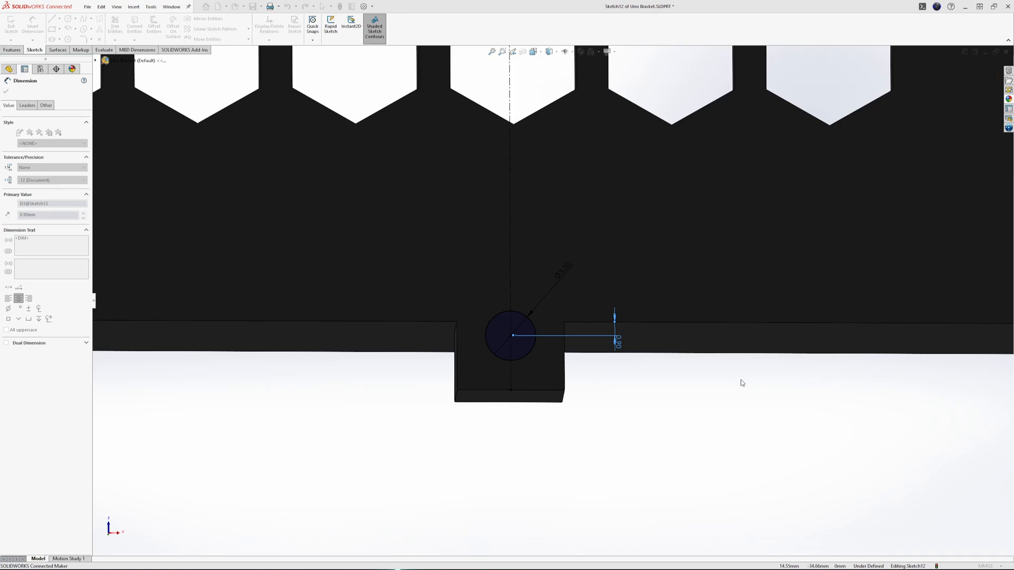
pyautogui.write('2')
pyautogui.press('Return')
# Step: Dimension the upper circle's center 2 mm from the upper tab's inner corner on the bracket edge
pyautogui.moveTo(611, 381); pyautogui.dragTo(585, 338, button='middle')
pyautogui.scroll(6, 615, 161)
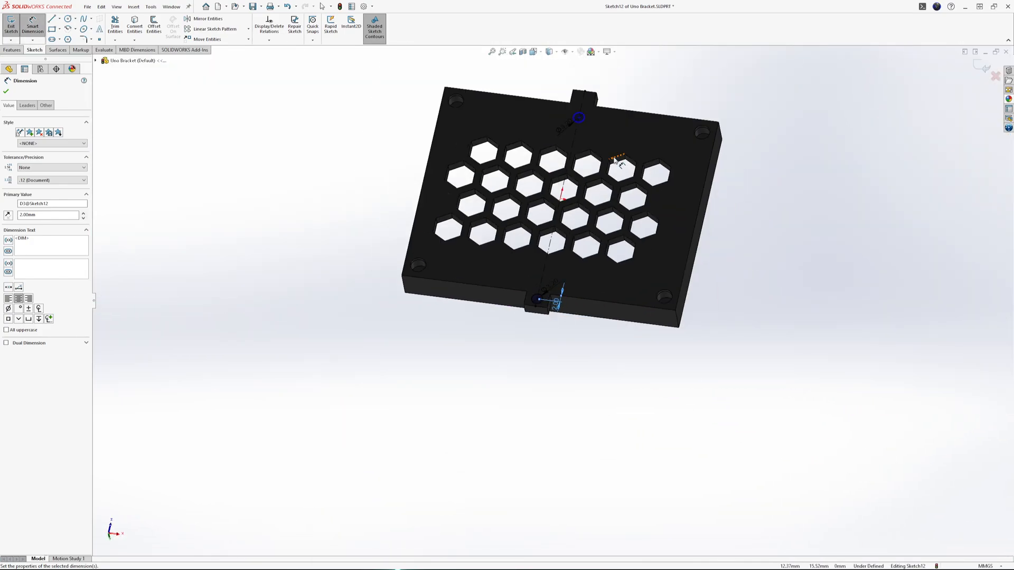
pyautogui.scroll(-8, 616, 161)
pyautogui.click(586, 180)
pyautogui.click(507, 242)
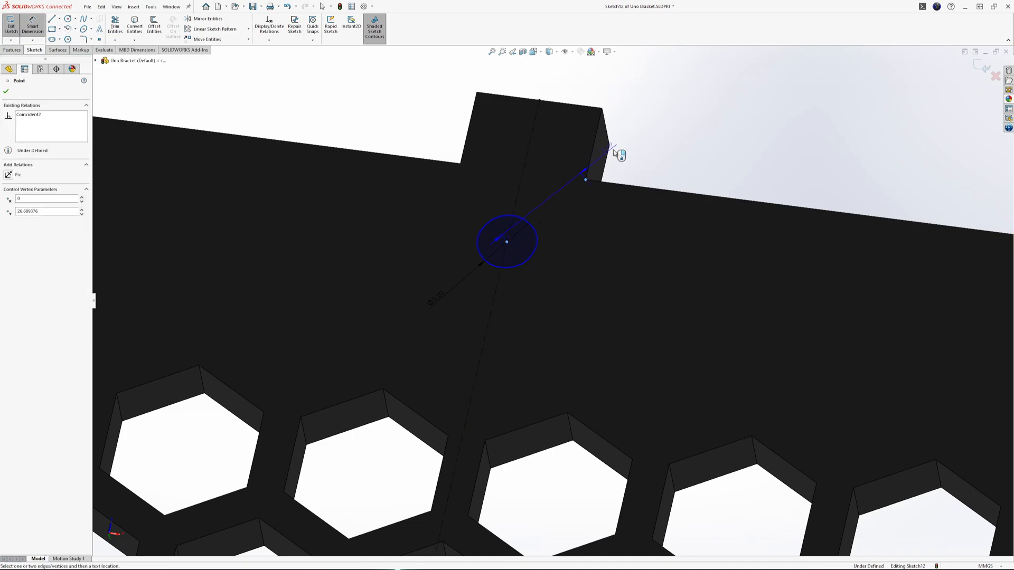
pyautogui.click(606, 214)
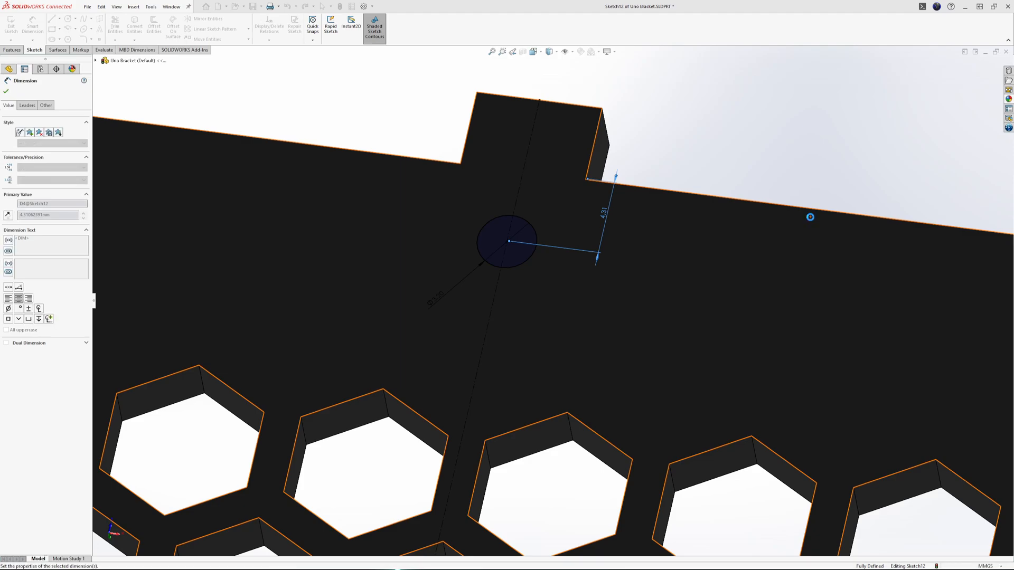
pyautogui.write('2')
pyautogui.press('Return')
# Step: Cut both tab circles Through All with an Extruded Cut to make the screw holes
pyautogui.moveTo(523, 265); pyautogui.dragTo(552, 253, button='middle')
pyautogui.scroll(10, 552, 252)
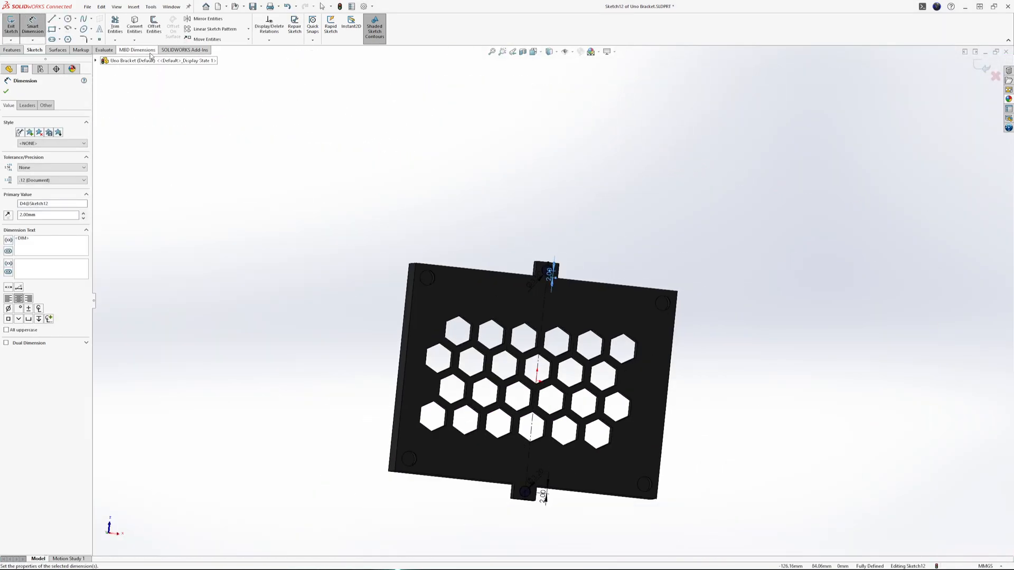
pyautogui.scroll(-2, 453, 215)
pyautogui.scroll(-2, 623, 211)
pyautogui.scroll(-2, 609, 328)
pyautogui.moveTo(609, 328); pyautogui.dragTo(433, 250, button='middle')
pyautogui.scroll(-2, 433, 250)
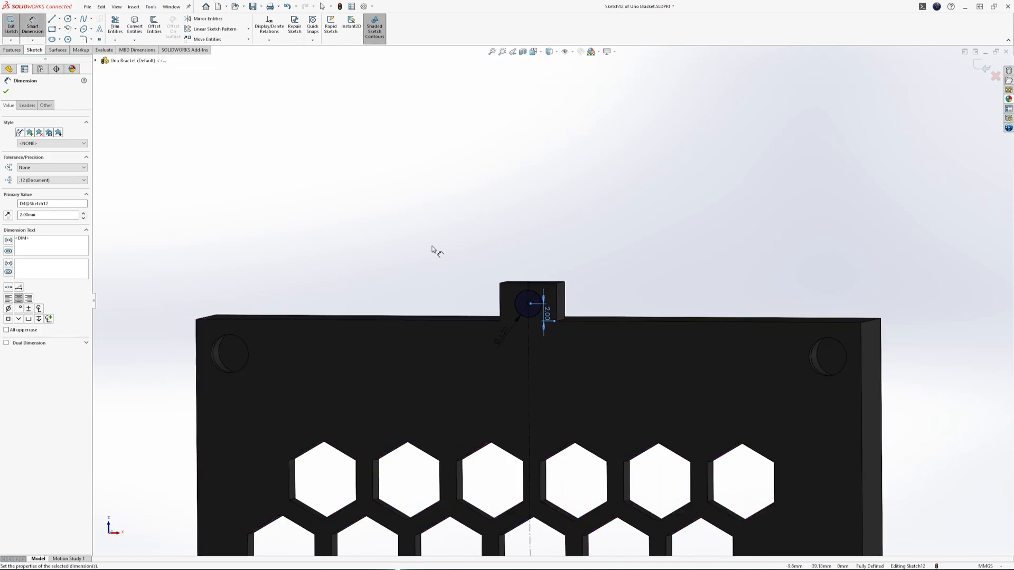
pyautogui.click(8, 49)
pyautogui.click(117, 24)
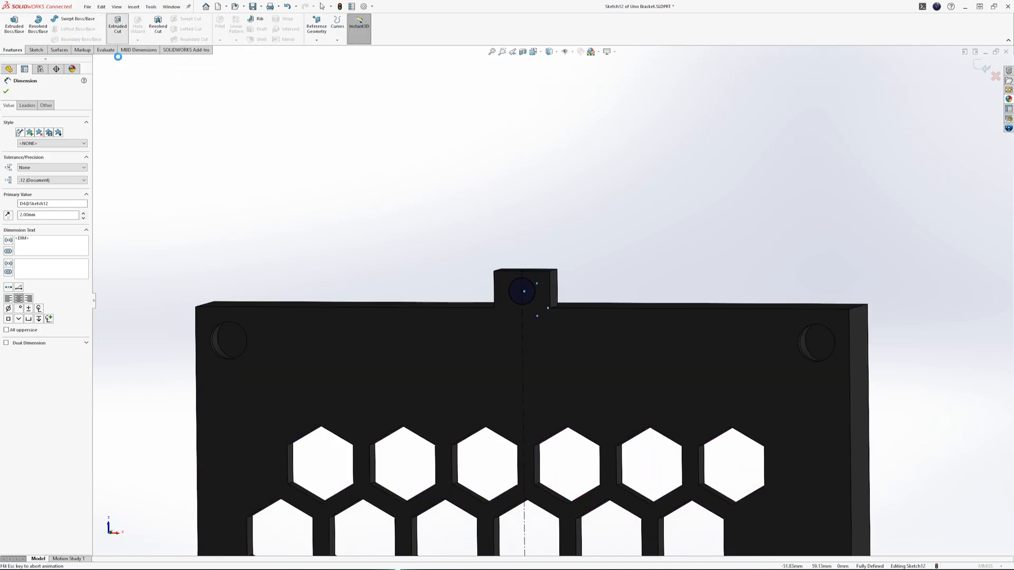
pyautogui.click(35, 140)
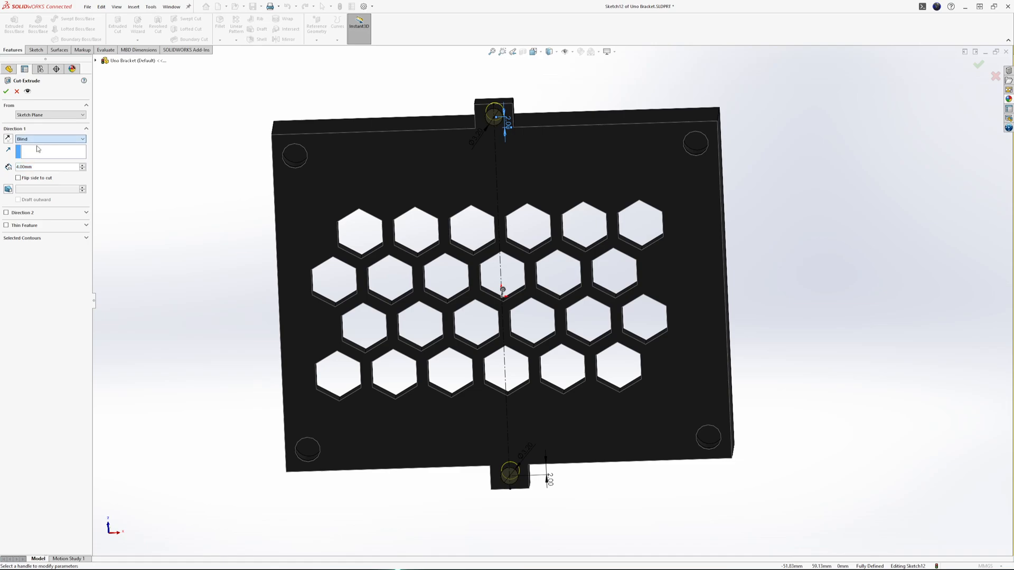
pyautogui.click(37, 154)
pyautogui.click(6, 91)
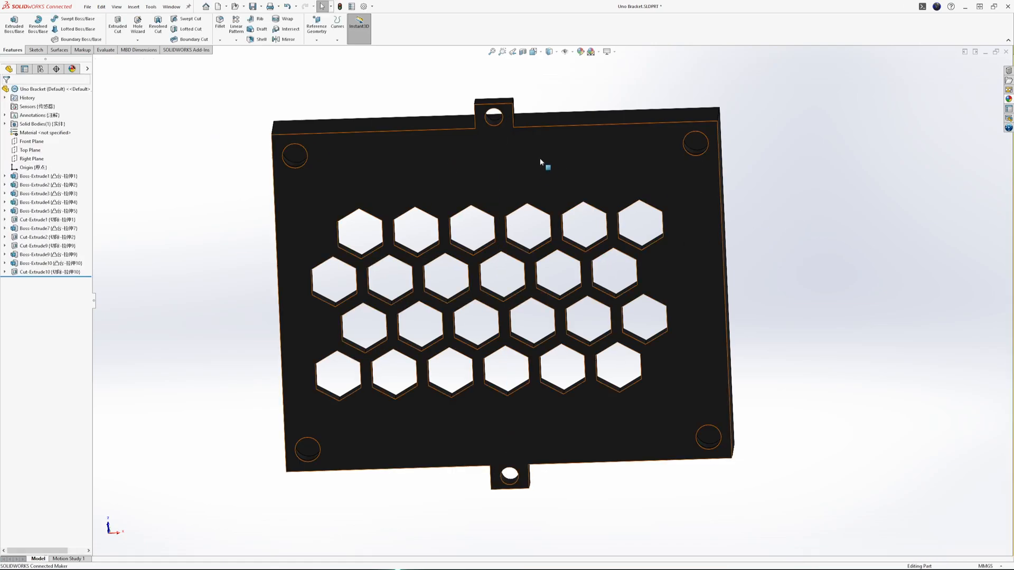
pyautogui.moveTo(540, 161); pyautogui.dragTo(520, 68, button='middle')
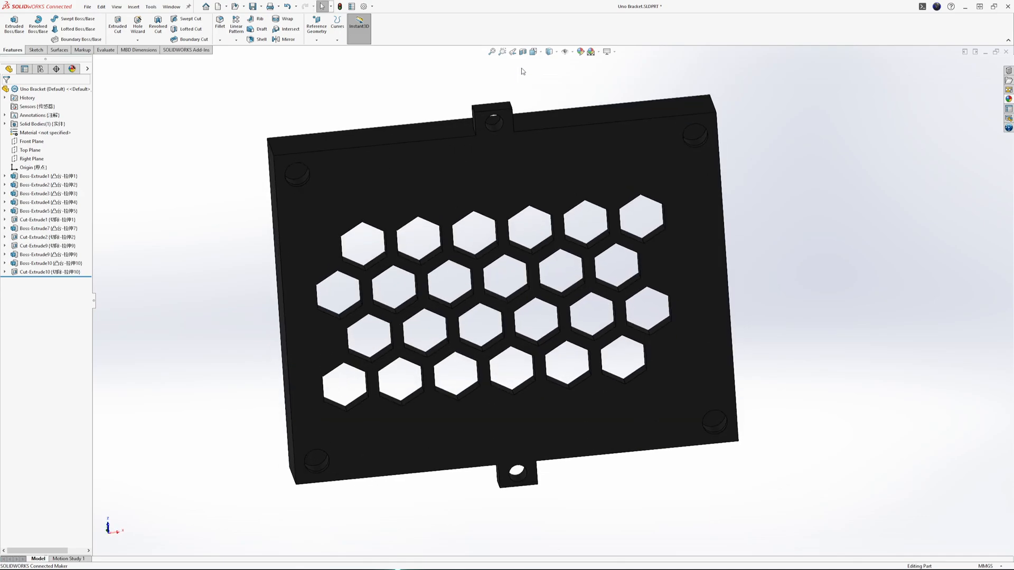
pyautogui.scroll(-5, 526, 191)
pyautogui.click(470, 222)
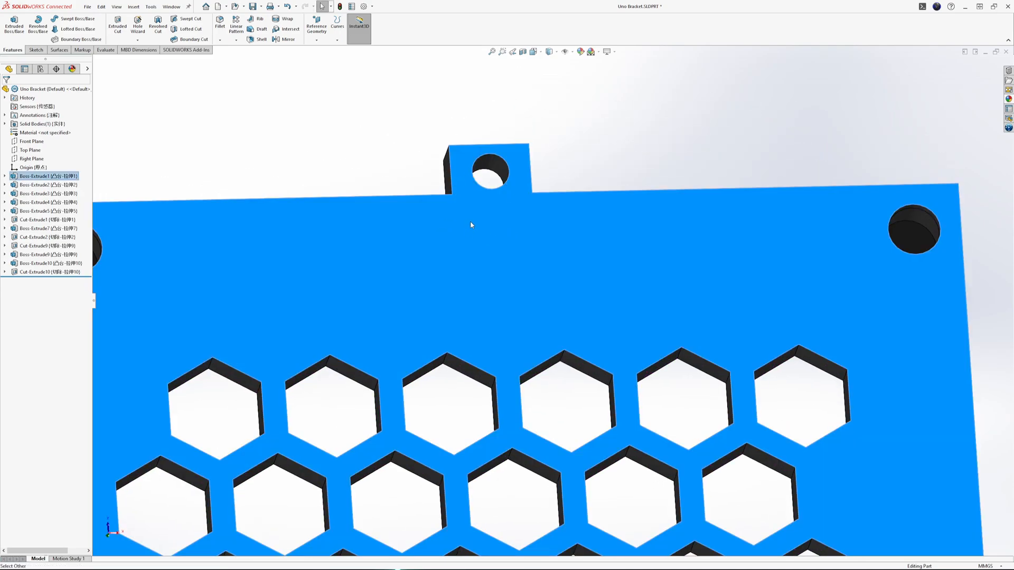
pyautogui.click(474, 207)
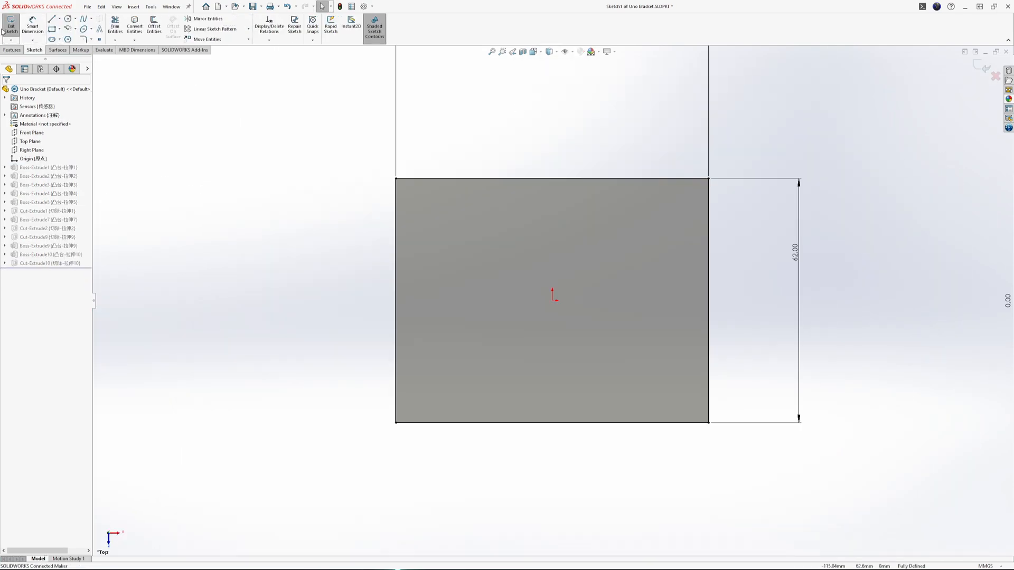
pyautogui.click(3, 31)
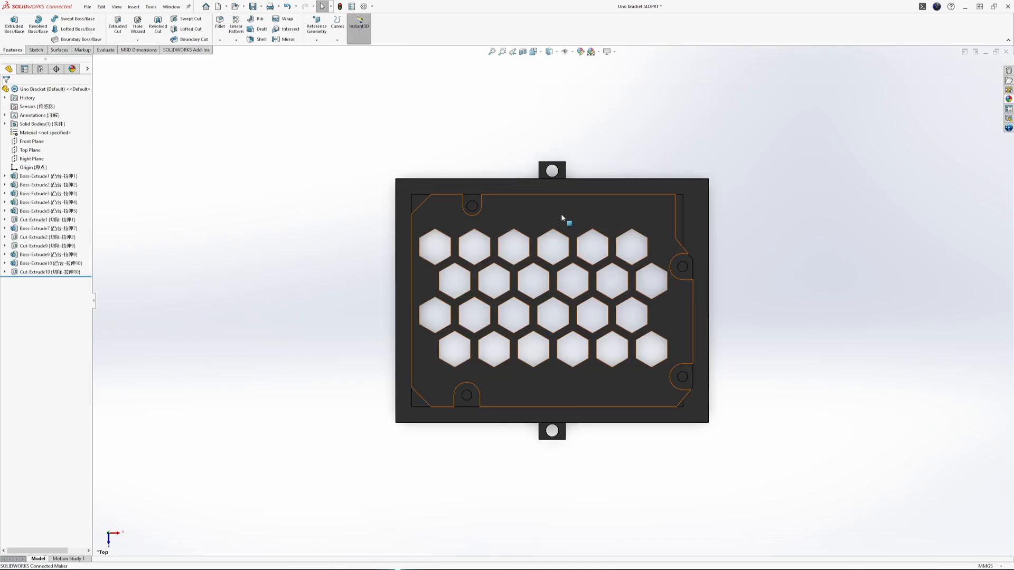
# Step: Start a sketch on the bracket's underside and draw a circle of 2.5 mm radius concentric with the upper tab's hole
pyautogui.click(544, 208)
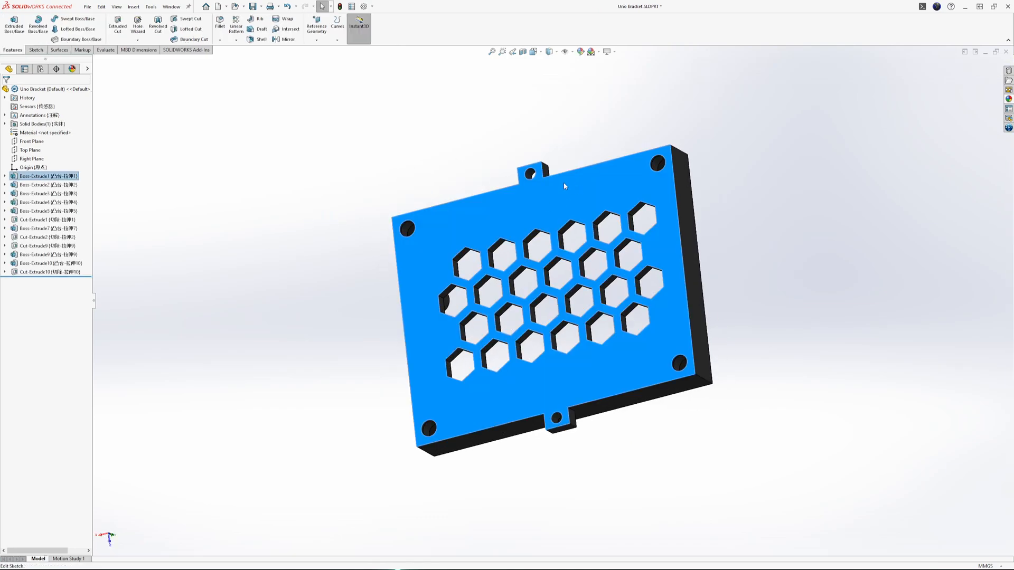
pyautogui.click(563, 201)
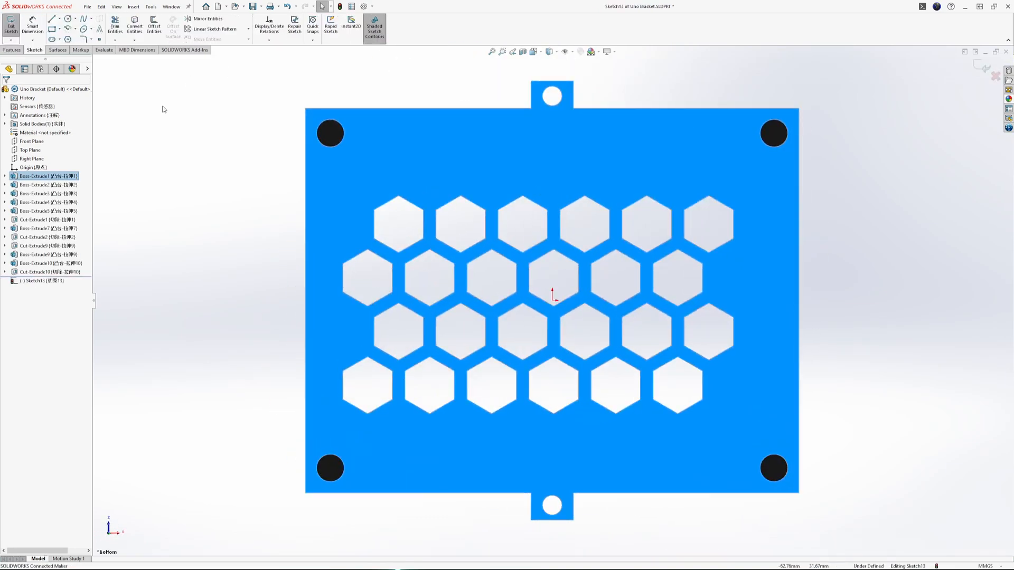
pyautogui.click(68, 19)
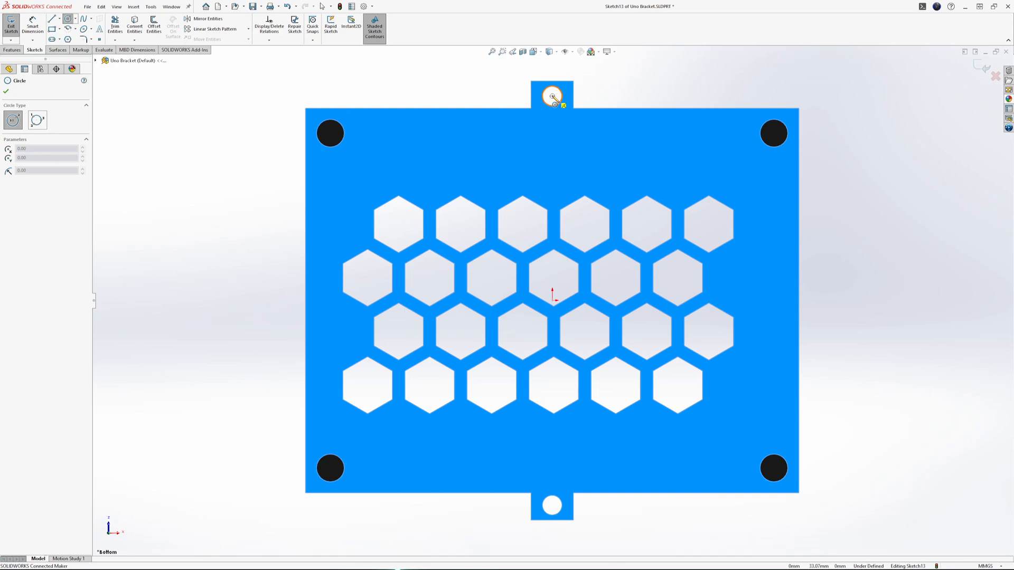
pyautogui.click(553, 97)
pyautogui.click(605, 96)
pyautogui.write('2')
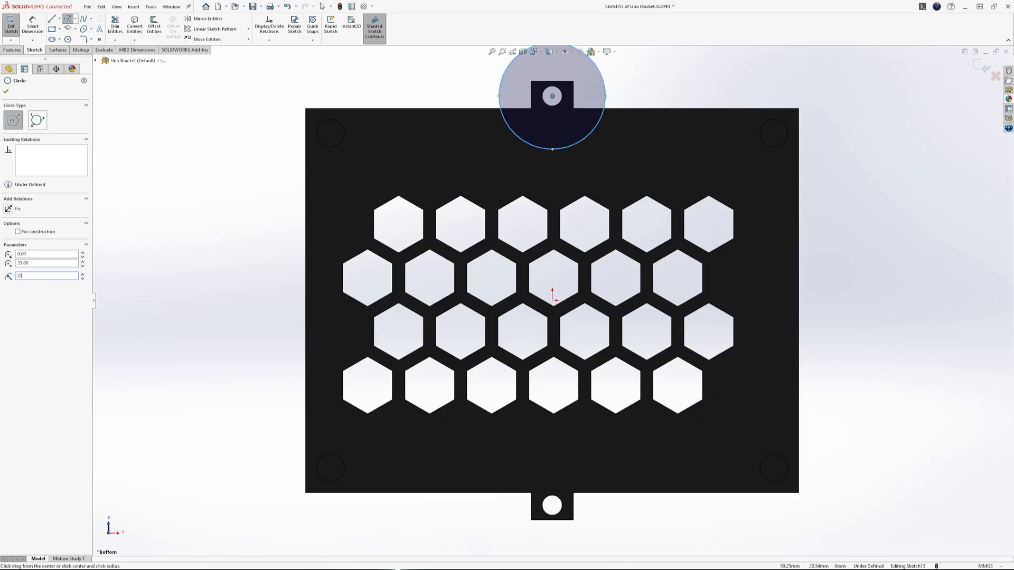
pyautogui.write('.5')
pyautogui.press('Return')
pyautogui.scroll(-8, 554, 84)
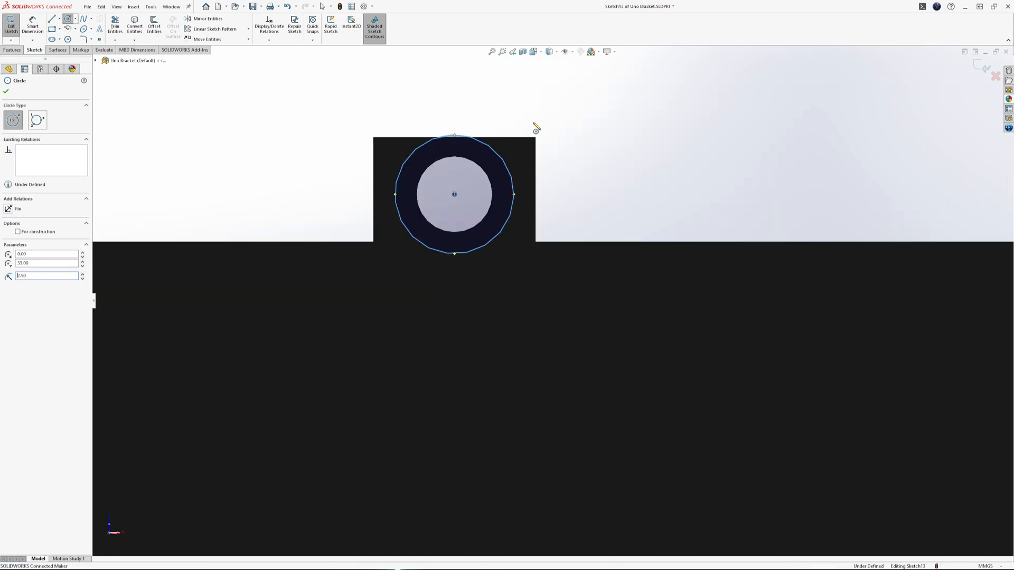
# Step: Draw a matching circle of 2.5 mm radius concentric with the lower tab's hole
pyautogui.scroll(8, 463, 238)
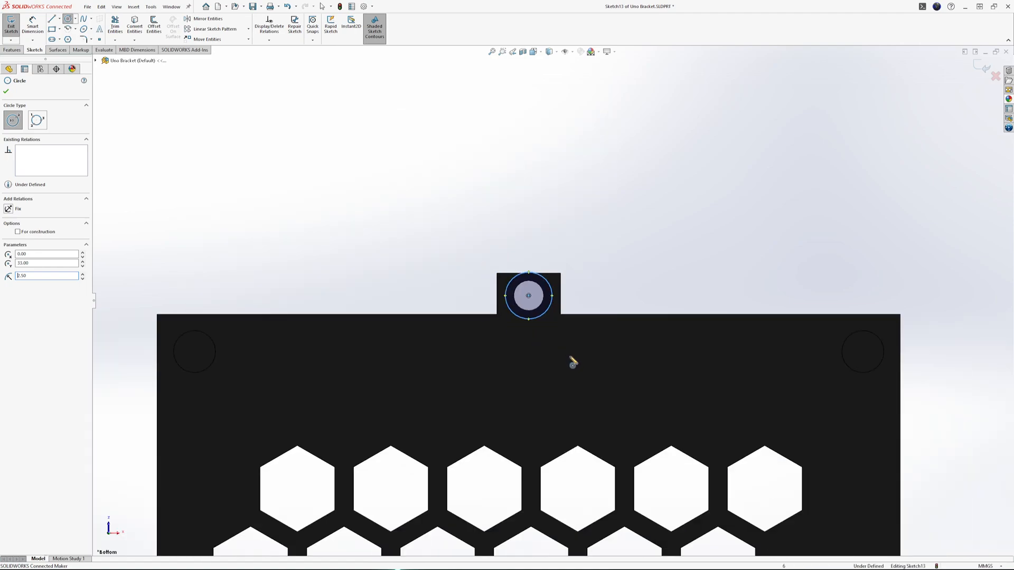
pyautogui.scroll(-5, 455, 380)
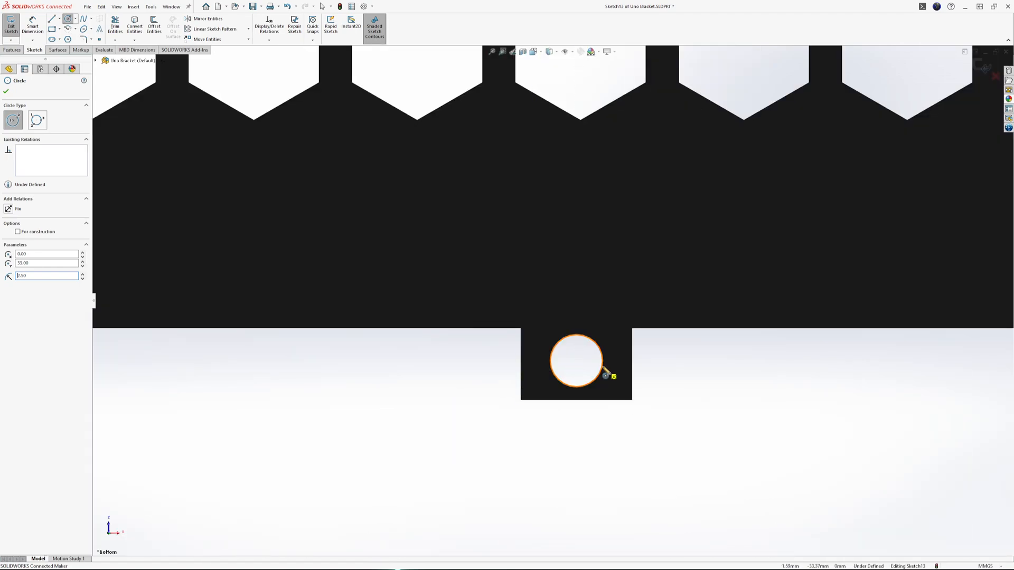
pyautogui.click(577, 361)
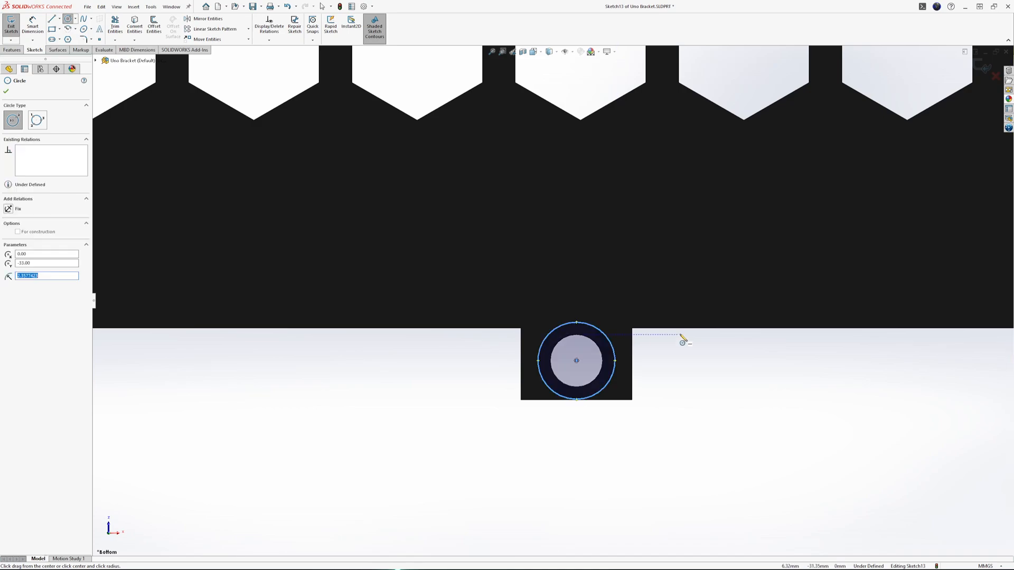
pyautogui.write('2.5')
pyautogui.press('Return')
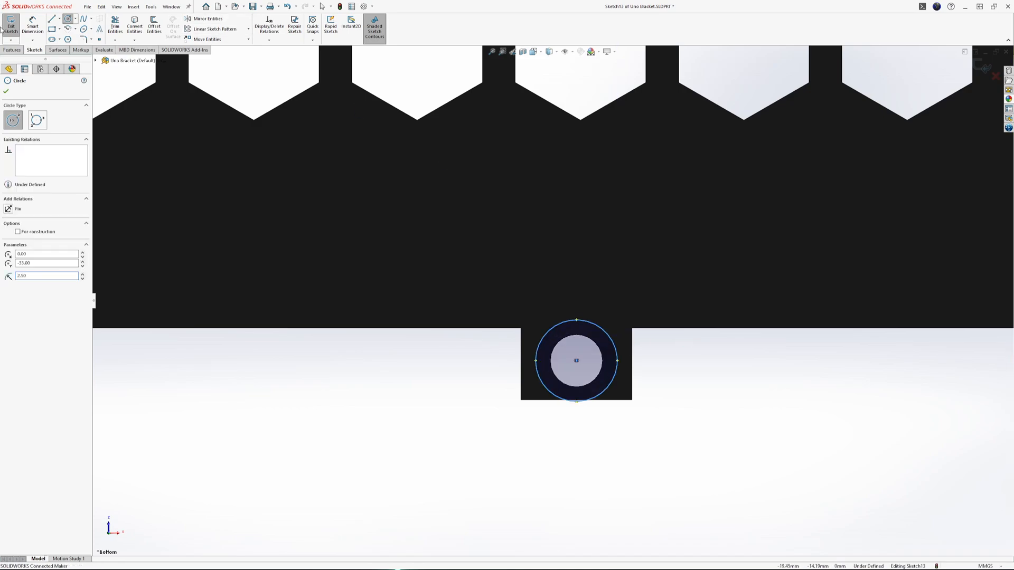
# Step: Cut the two larger circles 2 mm deep as a Blind Extruded Cut to form counterbores for the screw heads
pyautogui.click(10, 50)
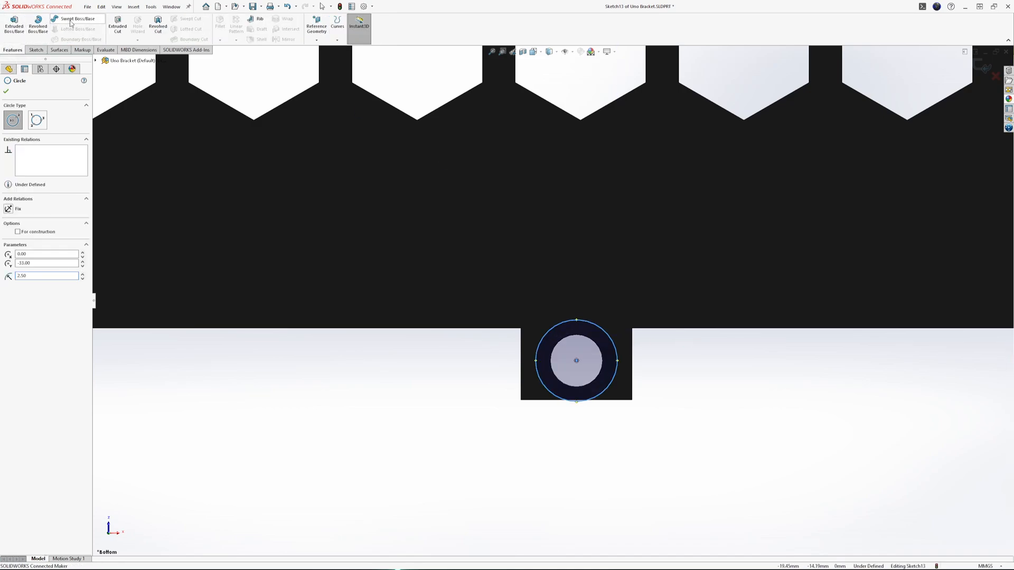
pyautogui.click(118, 26)
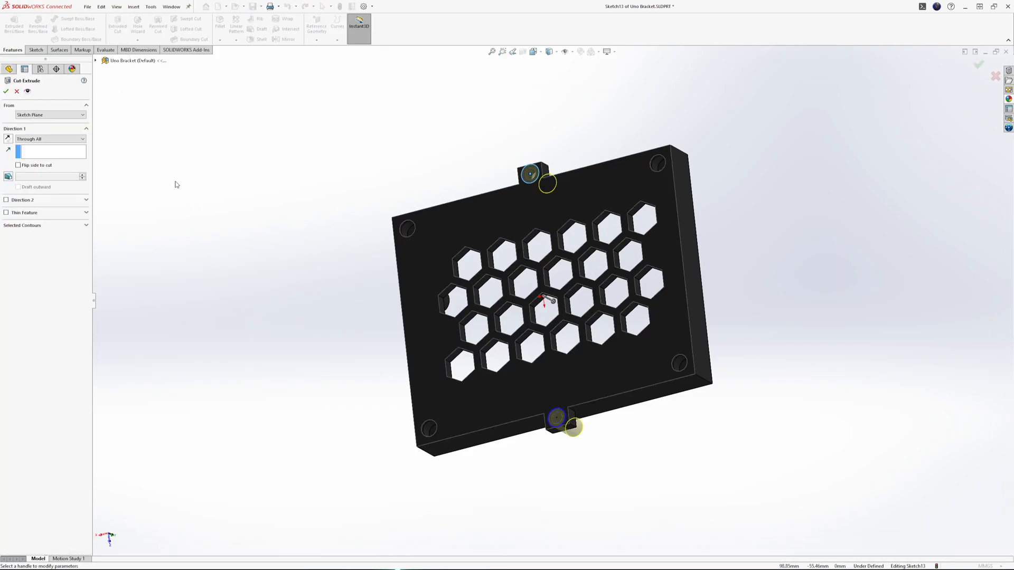
pyautogui.click(40, 147)
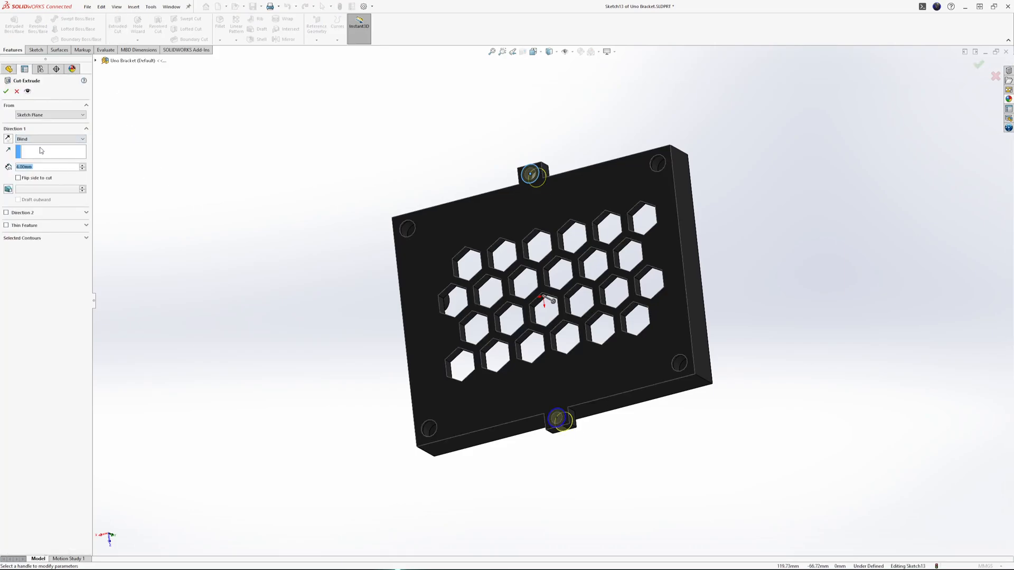
pyautogui.write('2')
pyautogui.press('Return')
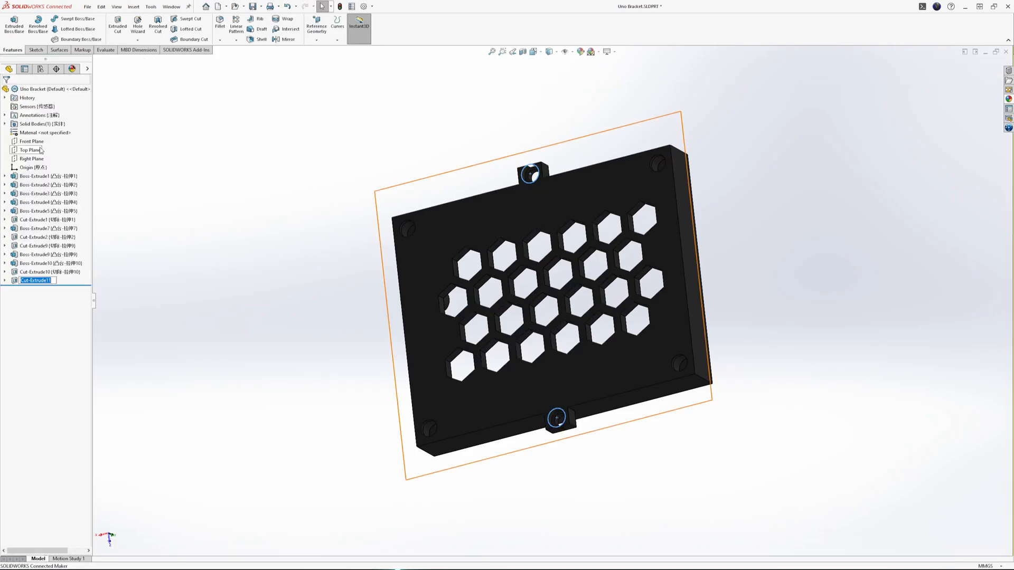
# Step: Inspect the upper tab's counterbore and review the tab sketch's dimensions, then leave the sketch
pyautogui.moveTo(715, 169); pyautogui.dragTo(785, 214, button='middle')
pyautogui.scroll(5, 557, 157)
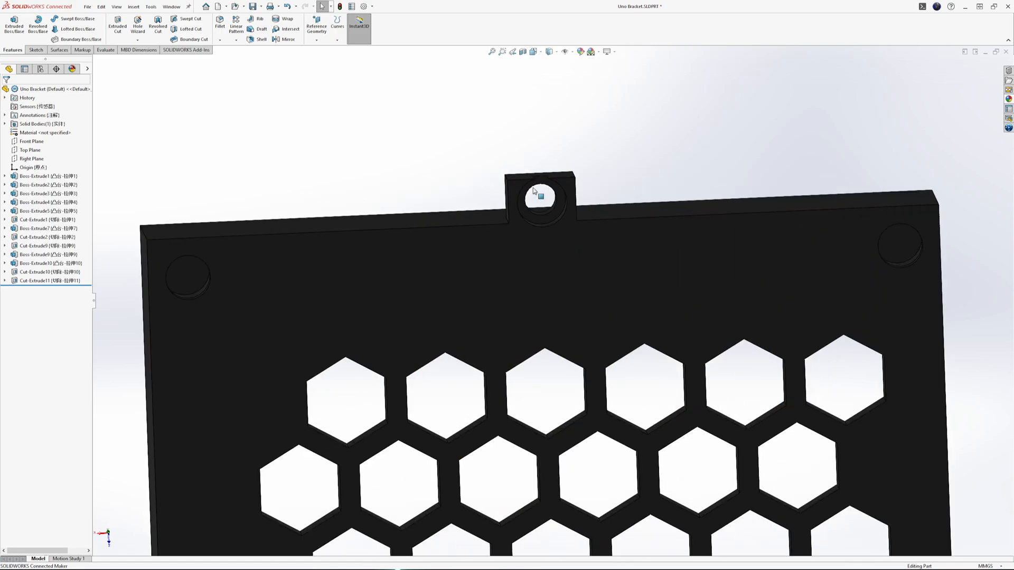
pyautogui.moveTo(525, 299); pyautogui.dragTo(524, 241, button='middle')
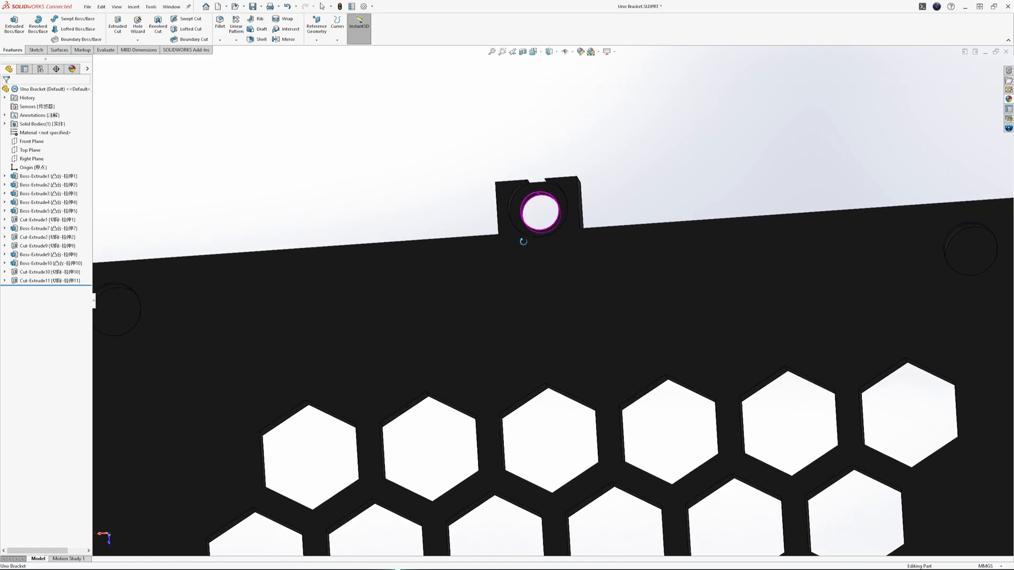
pyautogui.click(4, 263)
pyautogui.click(24, 272)
pyautogui.click(30, 256)
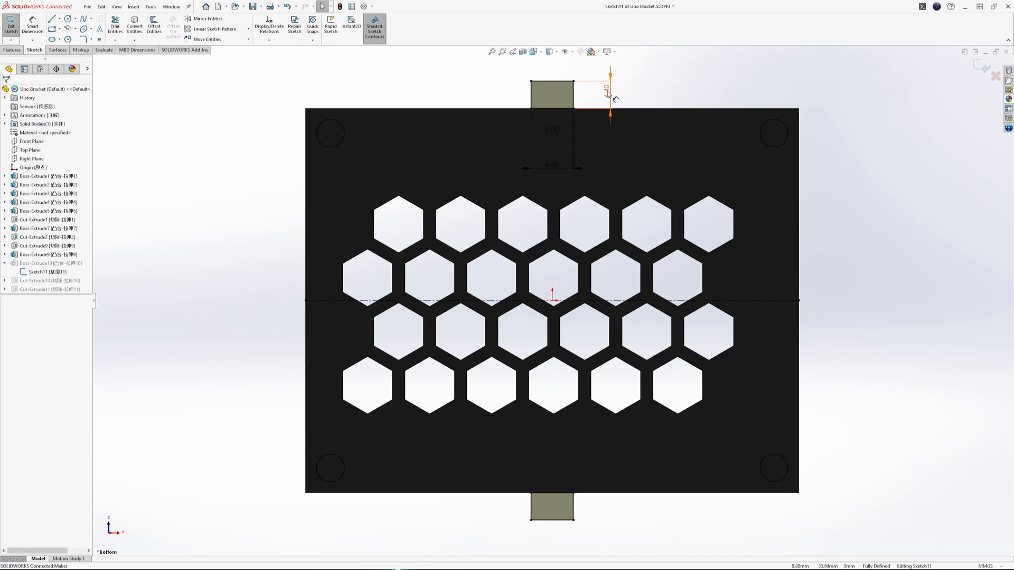
pyautogui.click(13, 24)
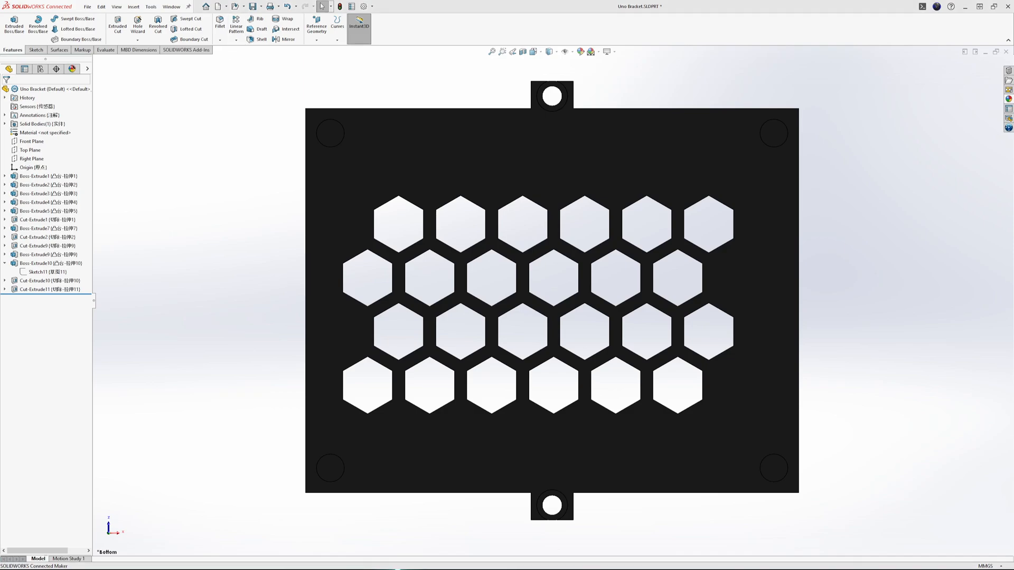
# Step: Switch to the Arduino bracket assembly and examine the Uno Bracket's tabs against the breadboard holder from both sides
pyautogui.hotkey('ctrl', 'Tab')
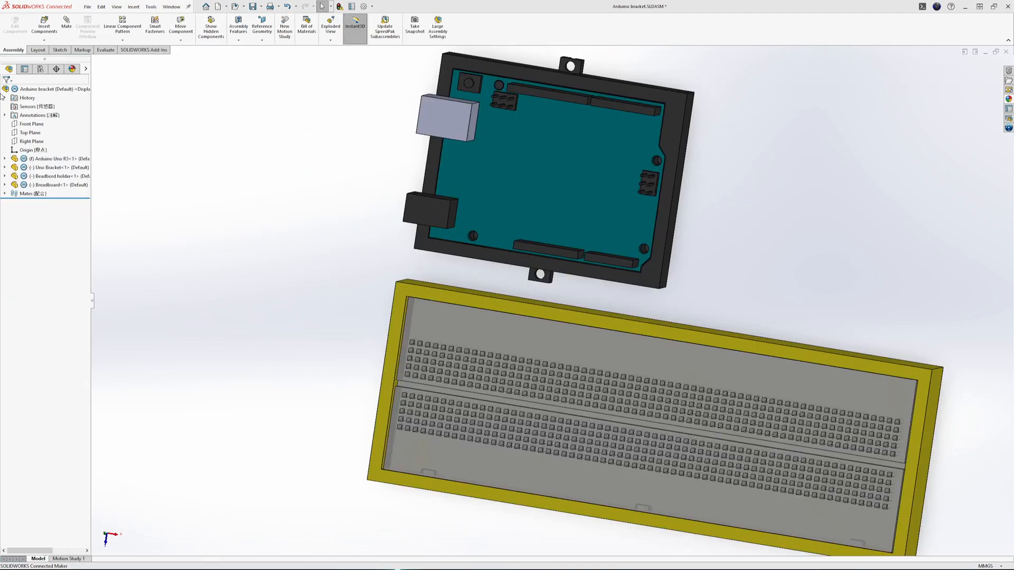
pyautogui.moveTo(641, 290); pyautogui.dragTo(370, 188, button='middle')
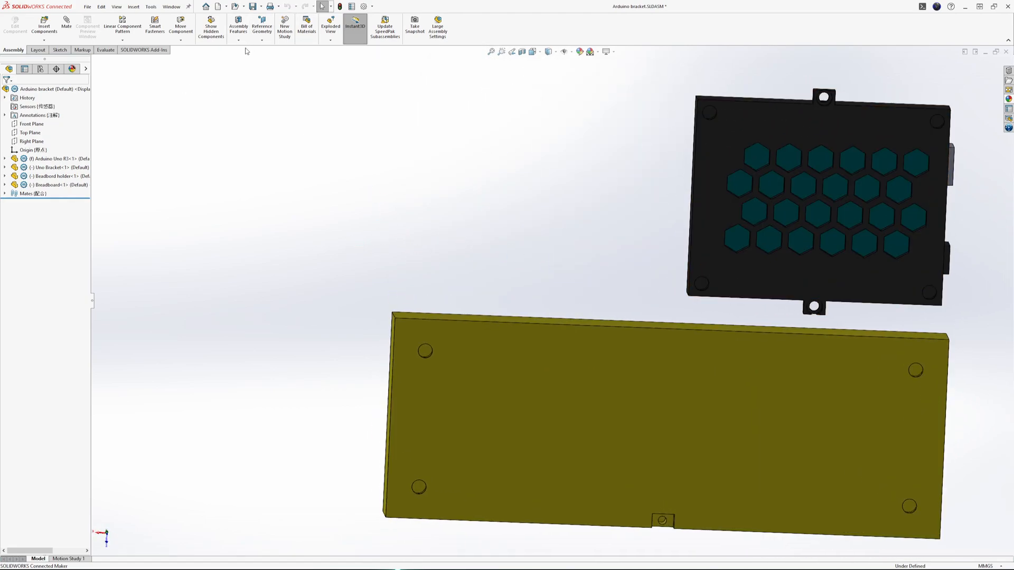
pyautogui.moveTo(651, 160); pyautogui.dragTo(415, 44, button='middle')
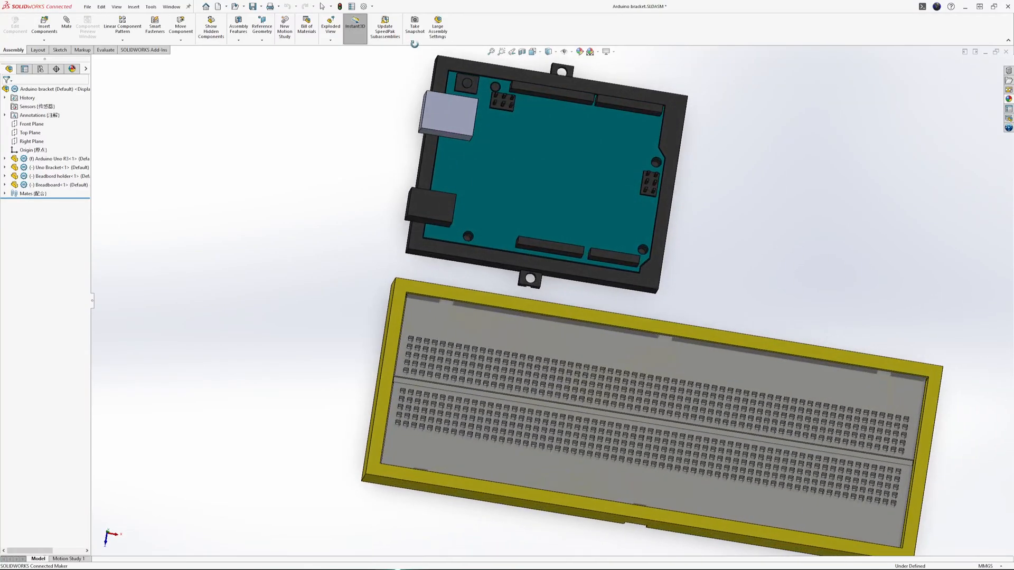
# Step: Add a Concentric mate between the Uno Bracket tab's hole and the breadboard holder's 3.2 mm notch hole, using the aligned orientation
pyautogui.moveTo(556, 369); pyautogui.dragTo(708, 272, button='middle')
pyautogui.click(67, 22)
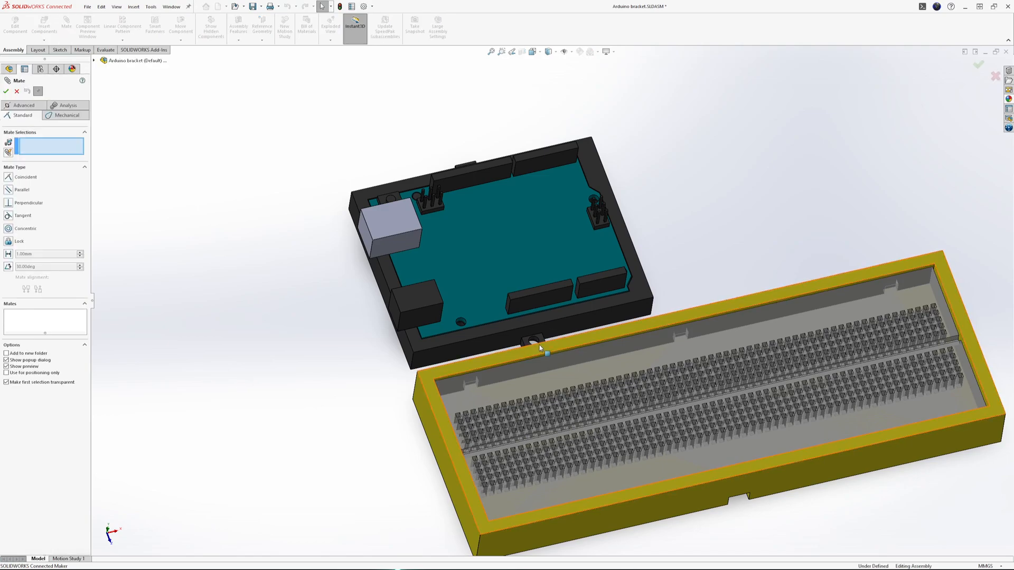
pyautogui.scroll(-5, 535, 342)
pyautogui.scroll(8, 538, 322)
pyautogui.moveTo(771, 397); pyautogui.dragTo(565, 150, button='middle')
pyautogui.scroll(-8, 566, 151)
pyautogui.click(638, 229)
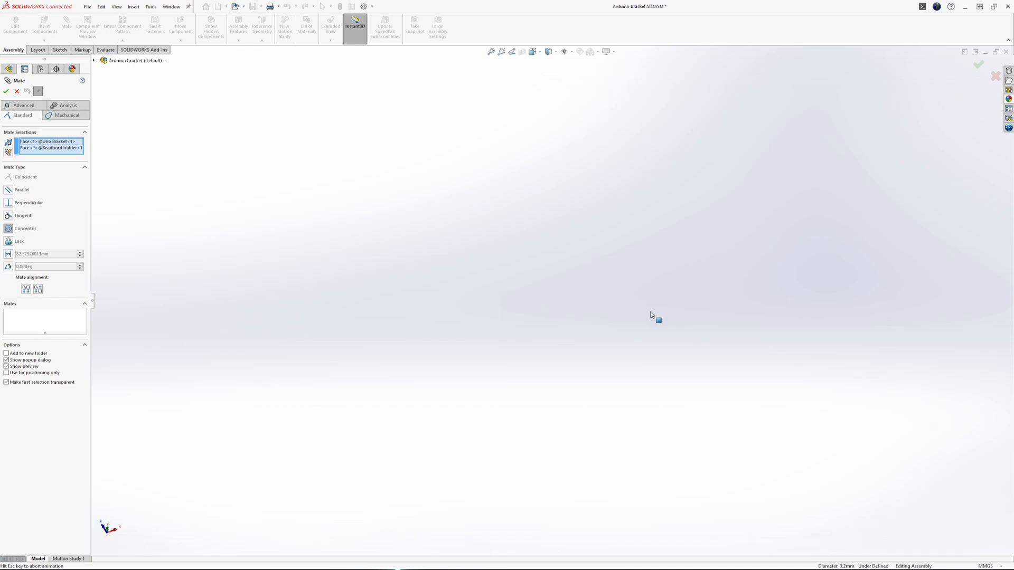
pyautogui.scroll(8, 639, 309)
pyautogui.moveTo(686, 308); pyautogui.dragTo(711, 568, button='middle')
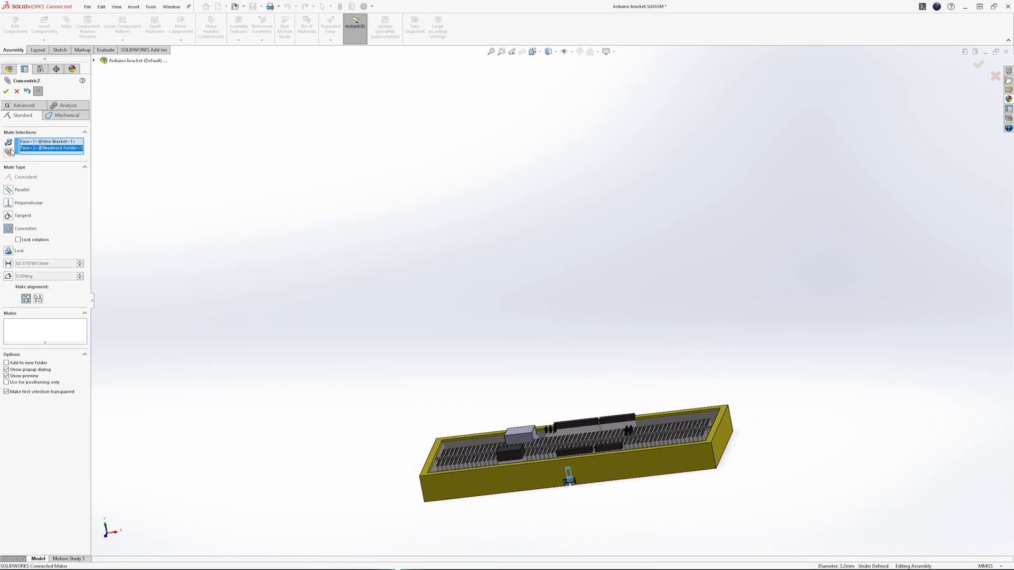
pyautogui.click(38, 299)
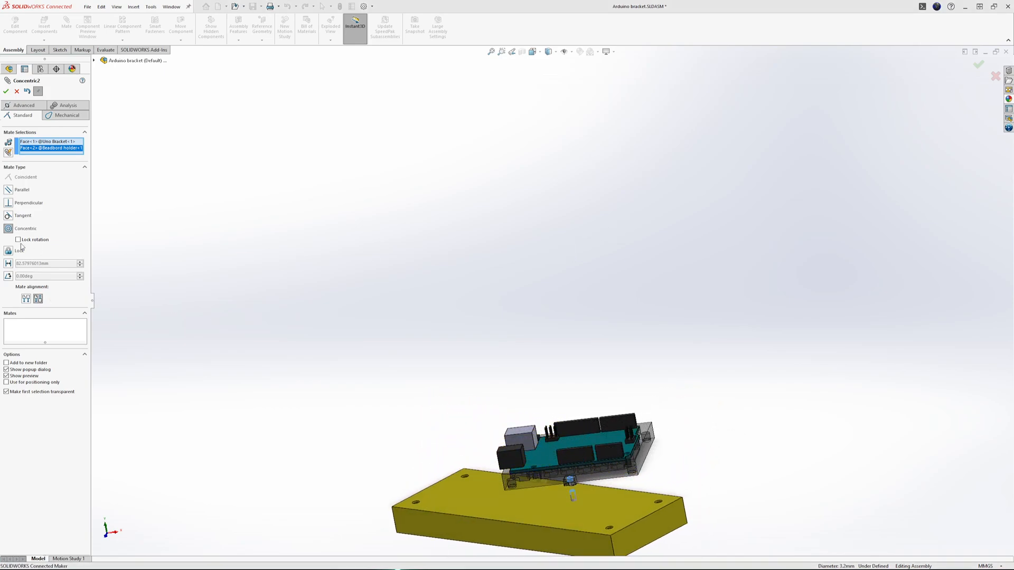
pyautogui.click(26, 299)
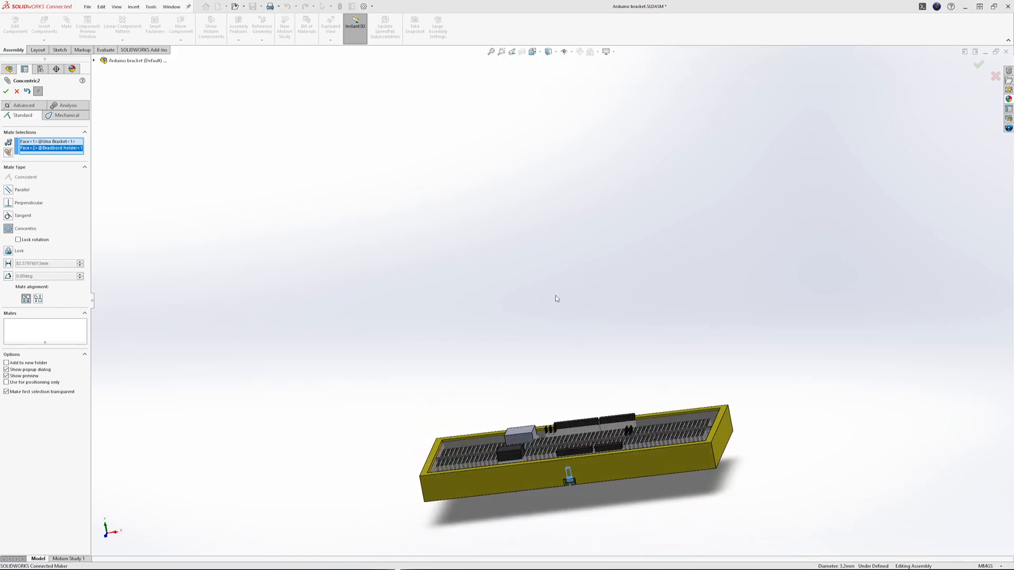
pyautogui.click(6, 91)
# Step: Add a Coincident mate between the breadboard holder's long outer side face and the Uno Bracket's adjoining side face
pyautogui.scroll(-3, 634, 509)
pyautogui.scroll(-3, 421, 398)
pyautogui.moveTo(421, 398); pyautogui.dragTo(346, 157, button='middle')
pyautogui.click(542, 414)
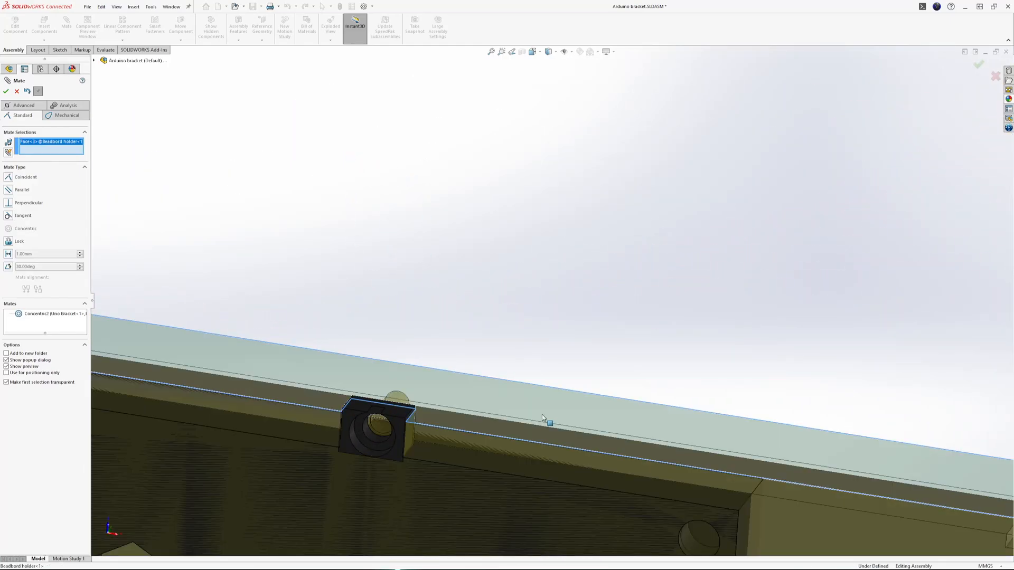
pyautogui.moveTo(533, 412); pyautogui.dragTo(473, 436, button='middle')
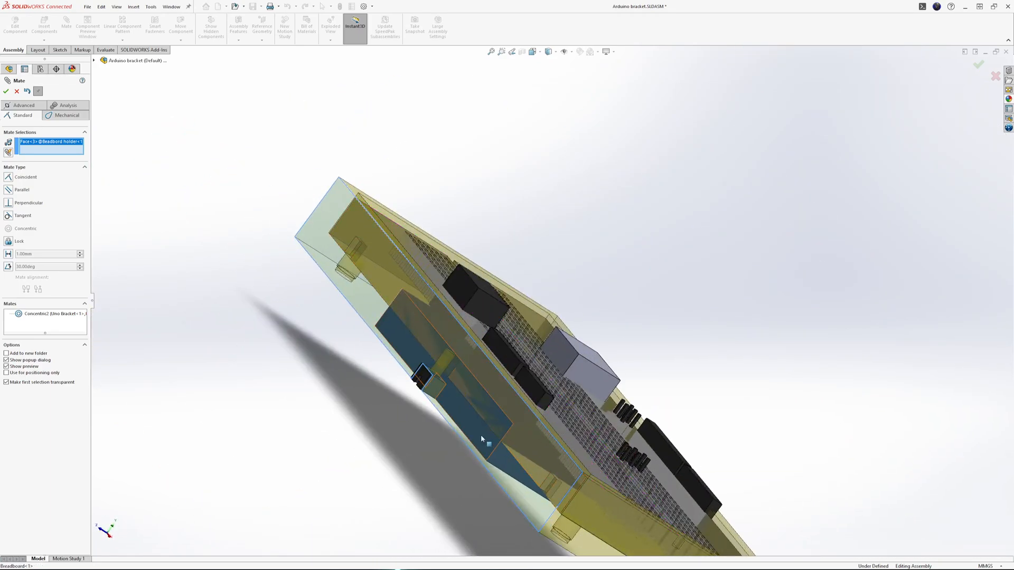
pyautogui.click(473, 436)
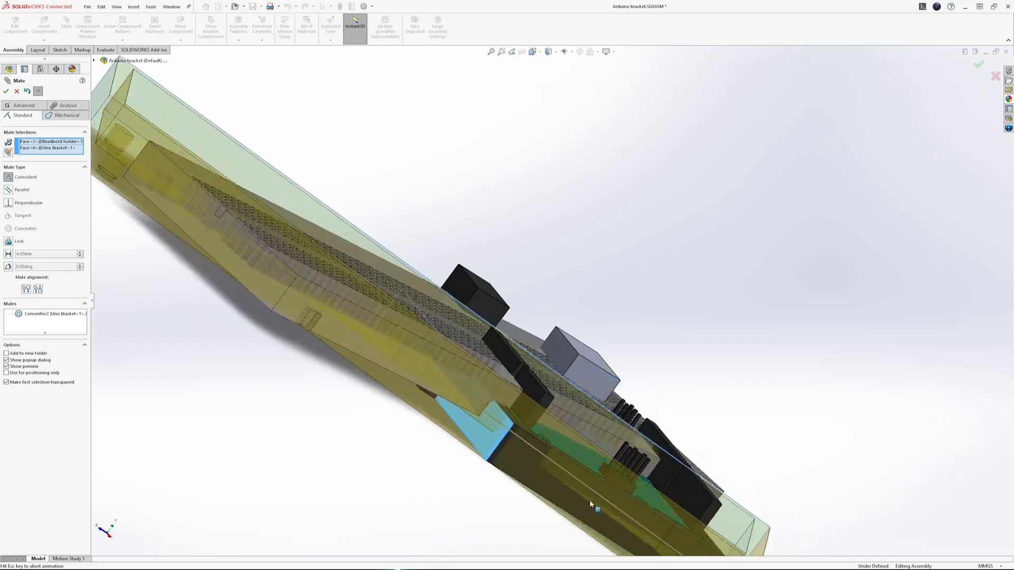
pyautogui.moveTo(588, 495); pyautogui.dragTo(531, 152, button='middle')
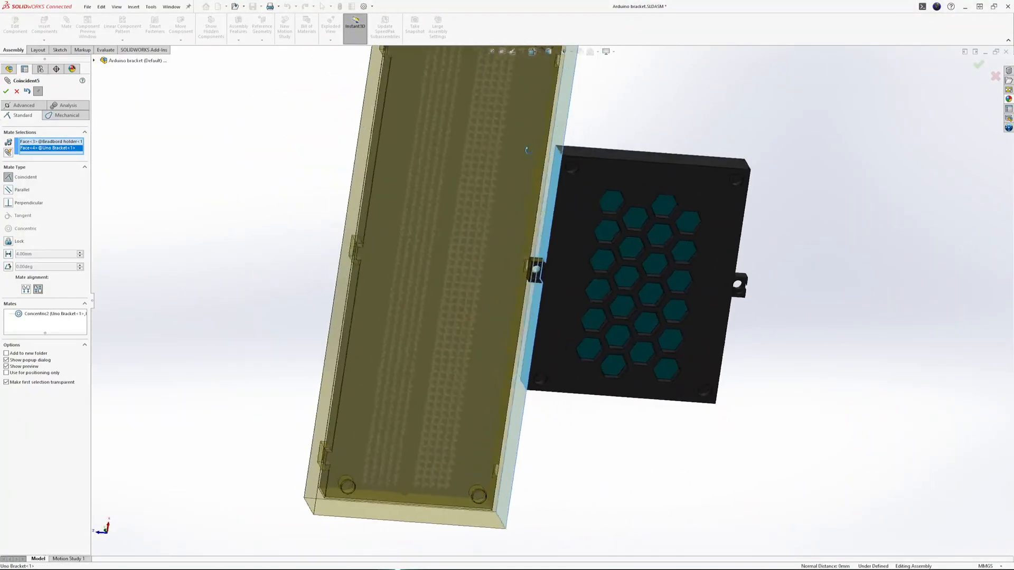
pyautogui.scroll(-5, 571, 250)
pyautogui.moveTo(481, 351); pyautogui.dragTo(480, 324, button='middle')
pyautogui.scroll(-8, 478, 317)
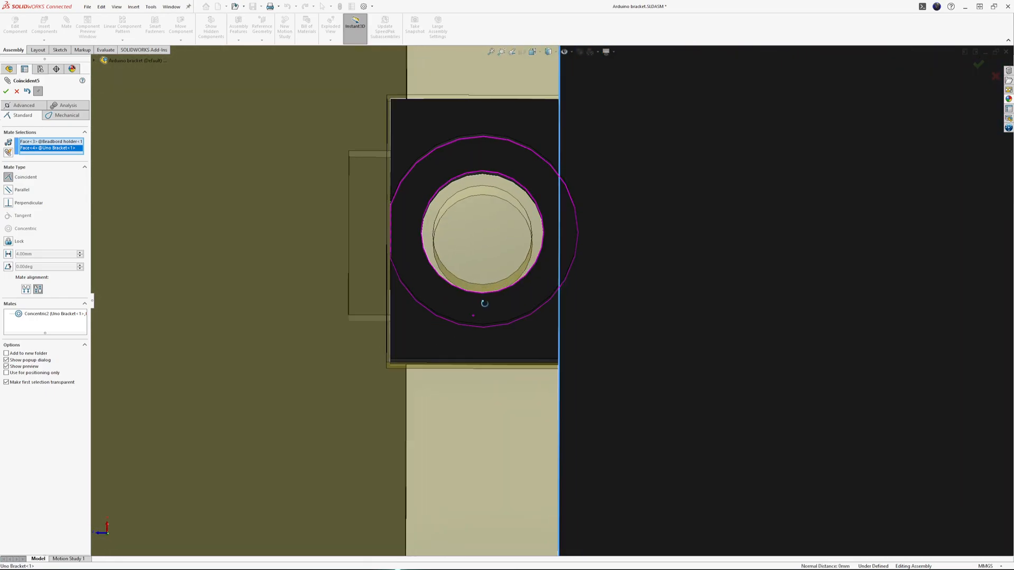
pyautogui.moveTo(687, 299); pyautogui.dragTo(575, 253, button='middle')
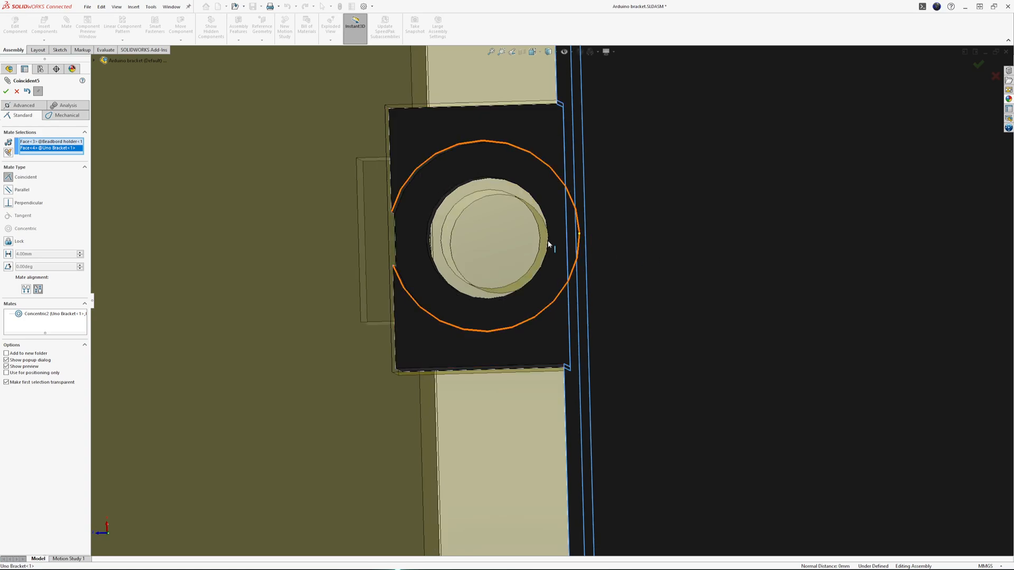
pyautogui.moveTo(394, 180)
pyautogui.mouseDown(button='middle')
pyautogui.moveTo(405, 194)
pyautogui.moveTo(398, 163)
pyautogui.mouseUp(button='middle')
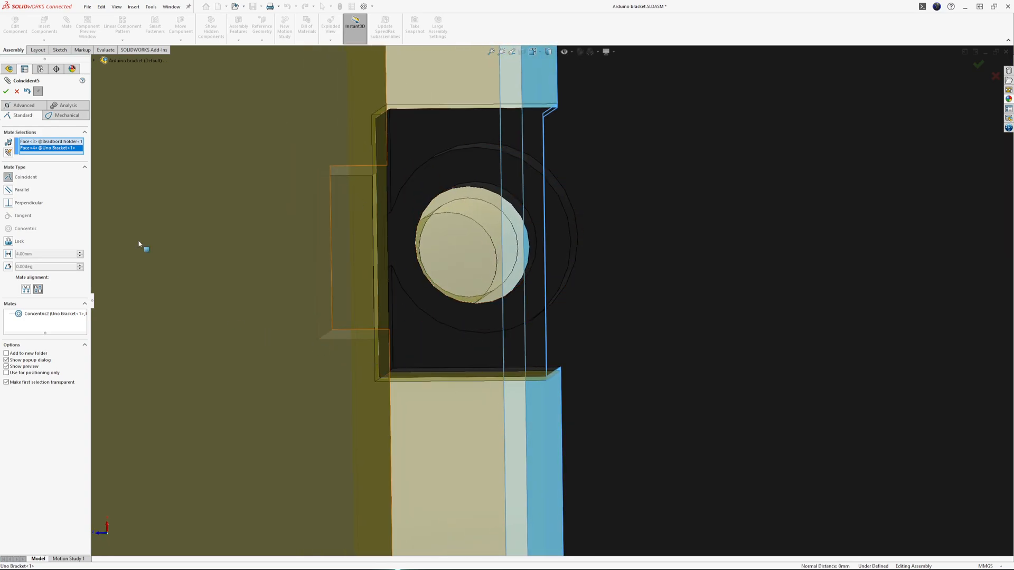
pyautogui.click(7, 93)
# Step: Inspect the tab seated in the breadboard holder's notch from below and above, then leave the Mate command
pyautogui.moveTo(637, 297); pyautogui.dragTo(388, 242, button='middle')
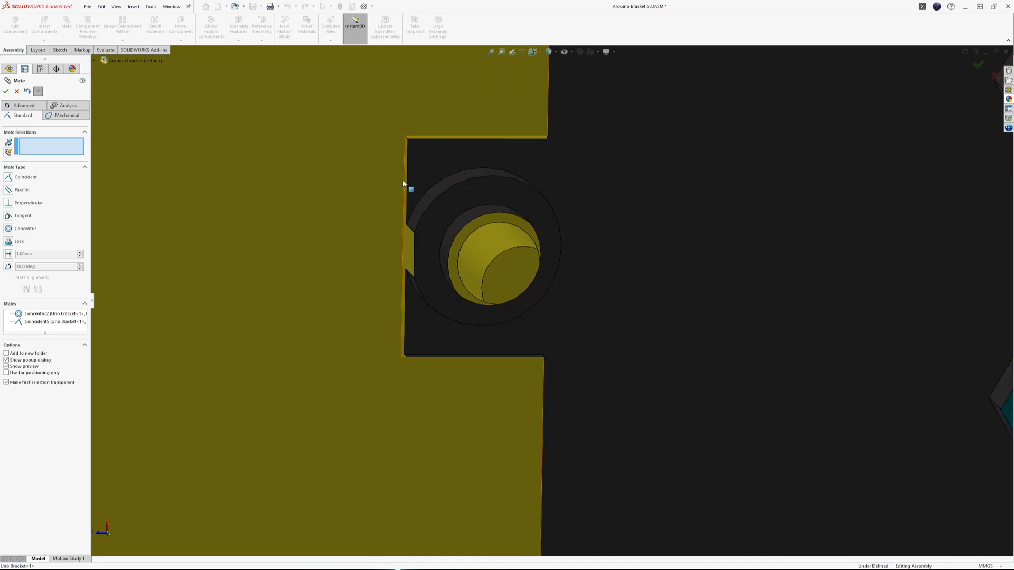
pyautogui.moveTo(477, 262); pyautogui.dragTo(585, 428, button='middle')
pyautogui.scroll(5, 554, 297)
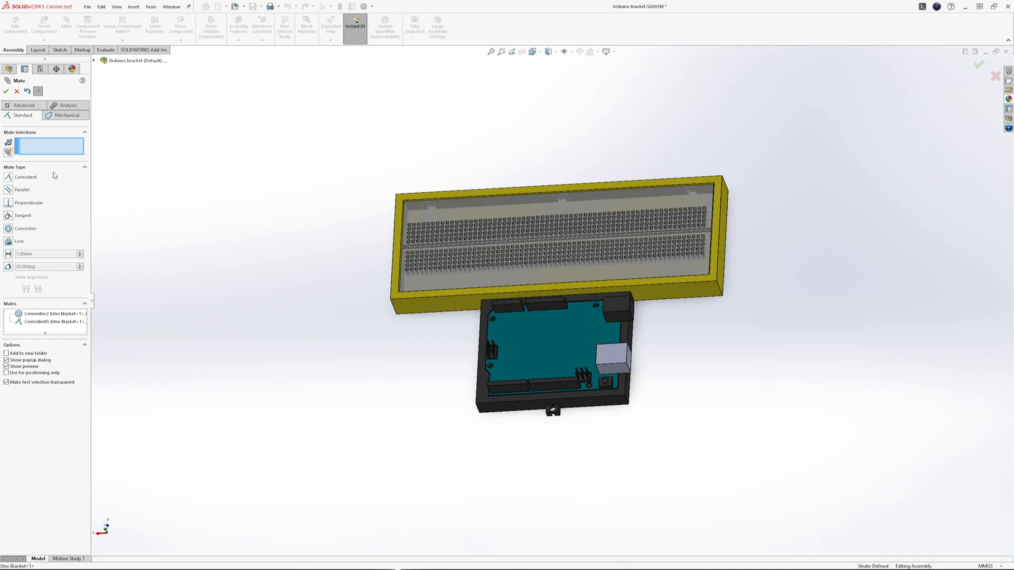
pyautogui.click(17, 92)
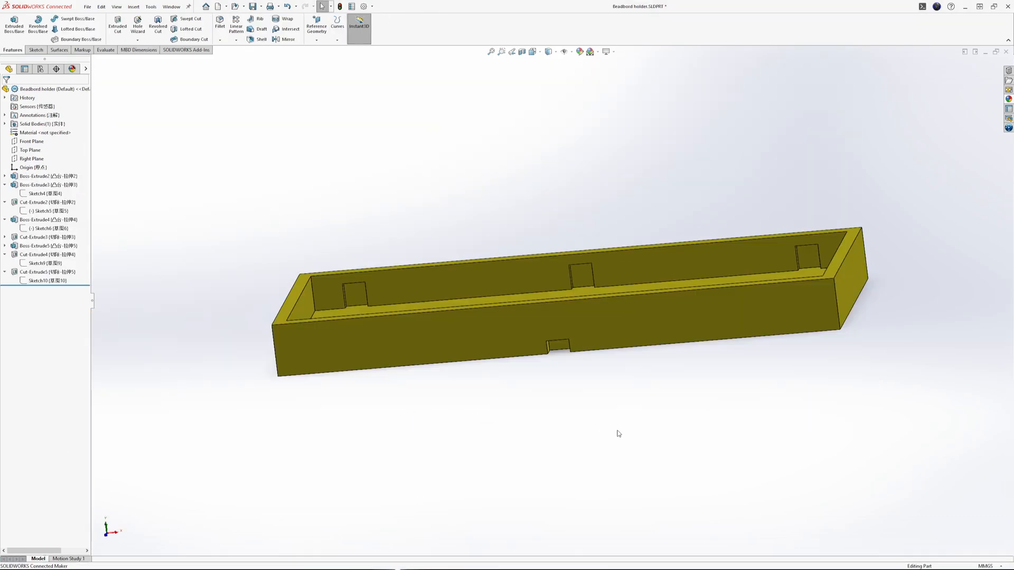
# Step: Switch to the breadboard holder part and check the notch sketch's depth dimension, then leave the sketch
pyautogui.moveTo(604, 430); pyautogui.dragTo(581, 115, button='middle')
pyautogui.scroll(-5, 572, 258)
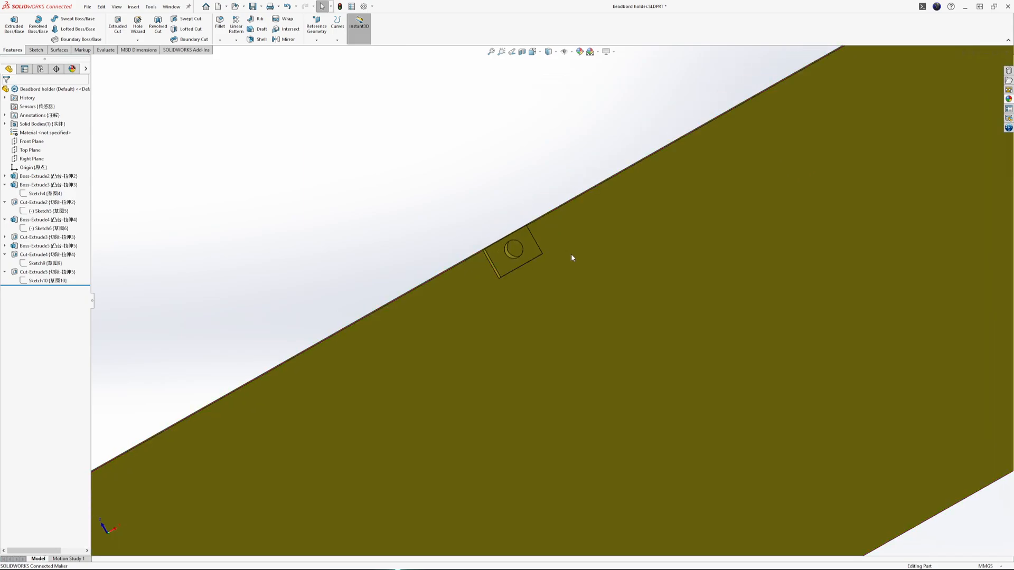
pyautogui.click(531, 244)
pyautogui.click(32, 262)
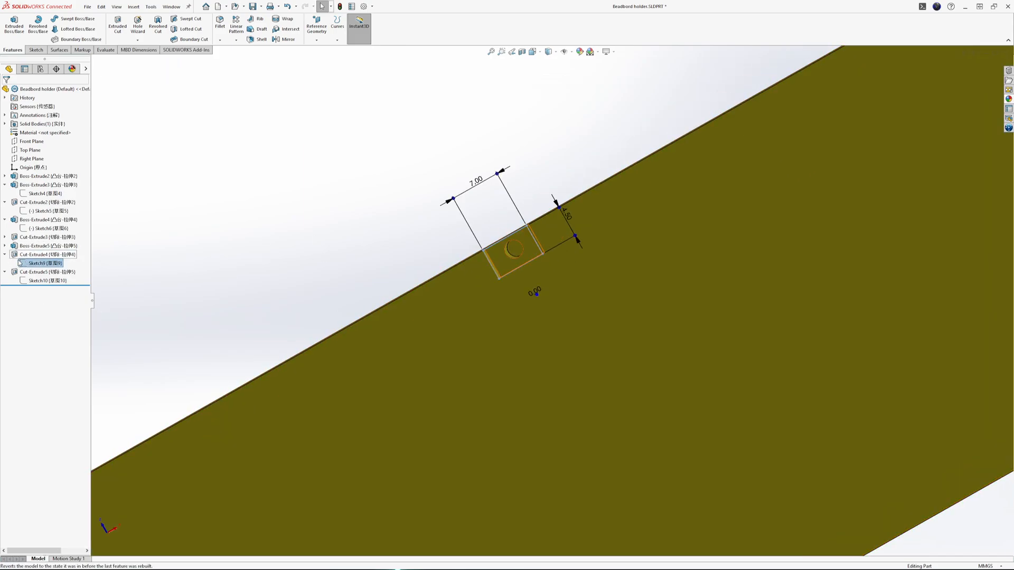
pyautogui.click(26, 259)
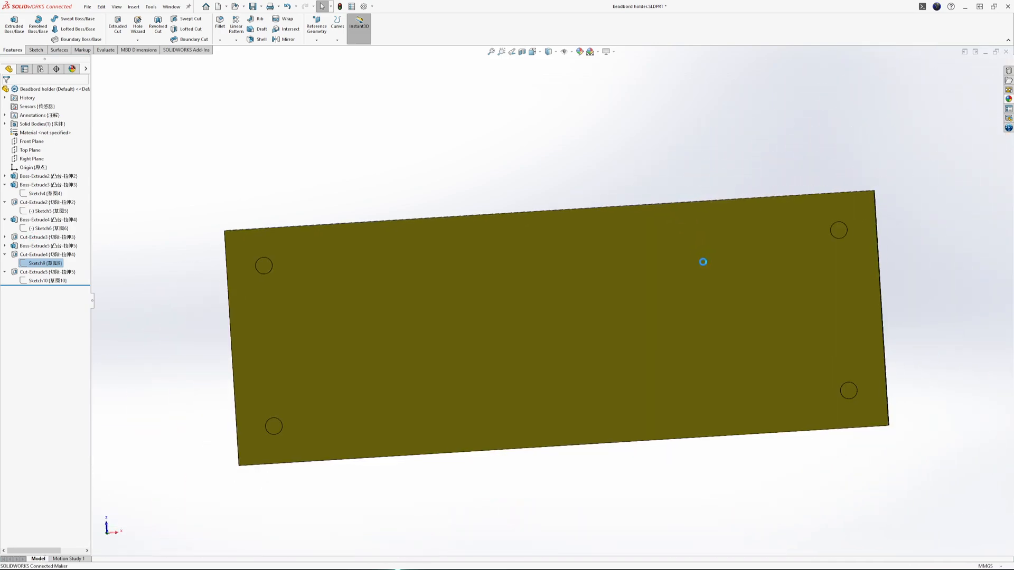
pyautogui.scroll(-10, 579, 195)
pyautogui.scroll(3, 515, 251)
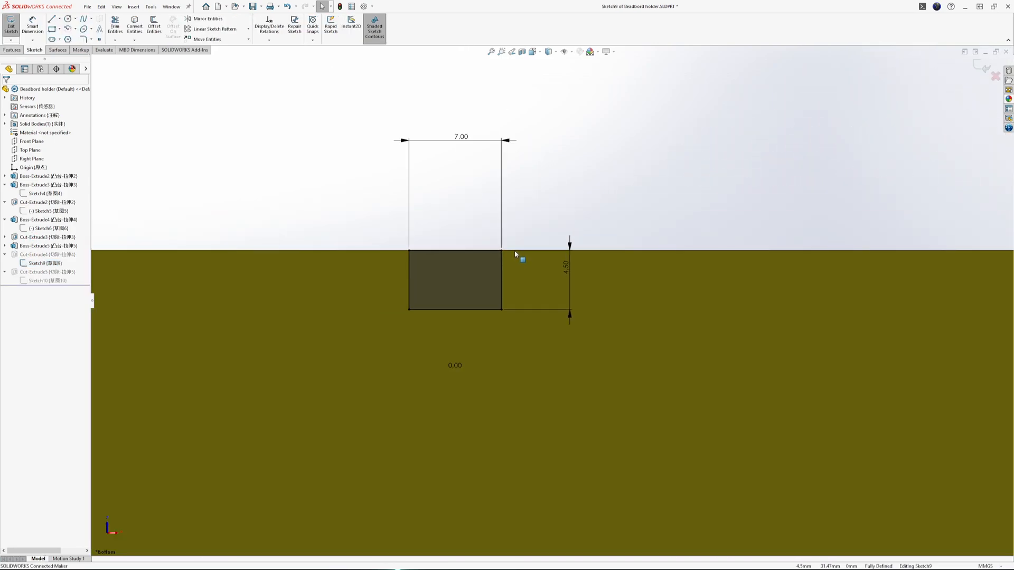
pyautogui.scroll(-2, 515, 252)
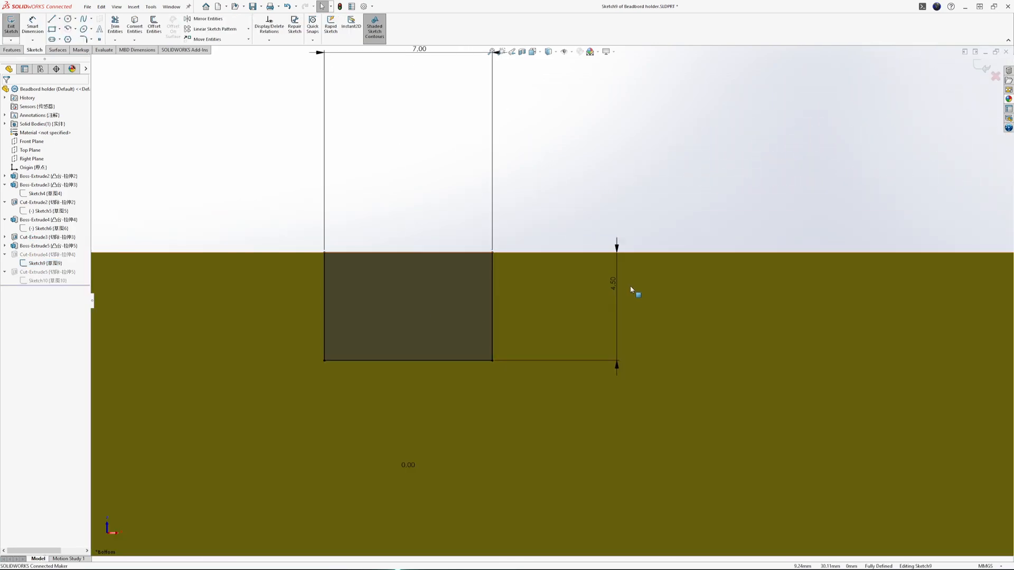
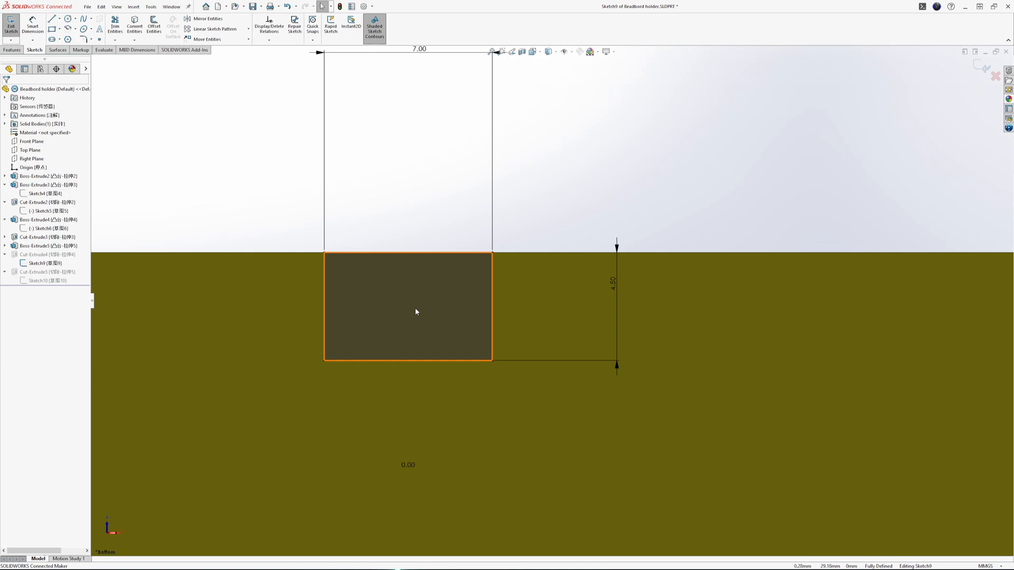
pyautogui.click(617, 300)
pyautogui.doubleClick(616, 284)
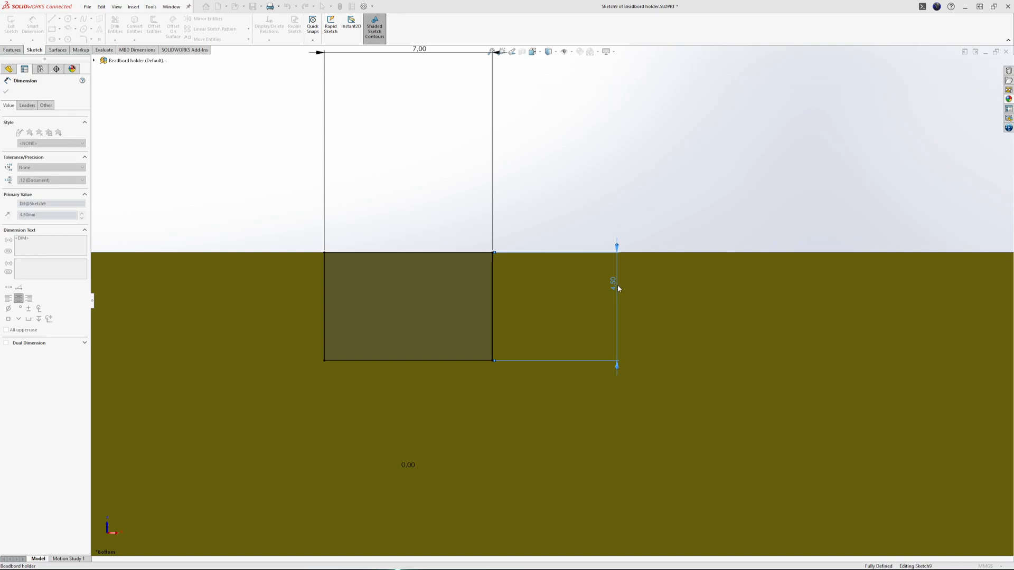
pyautogui.click(587, 274)
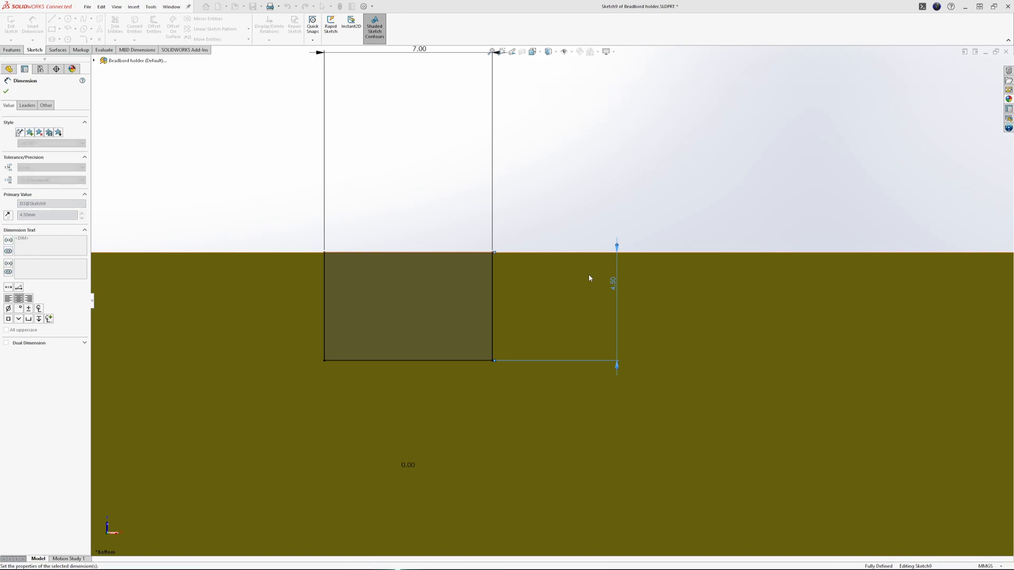
pyautogui.click(9, 23)
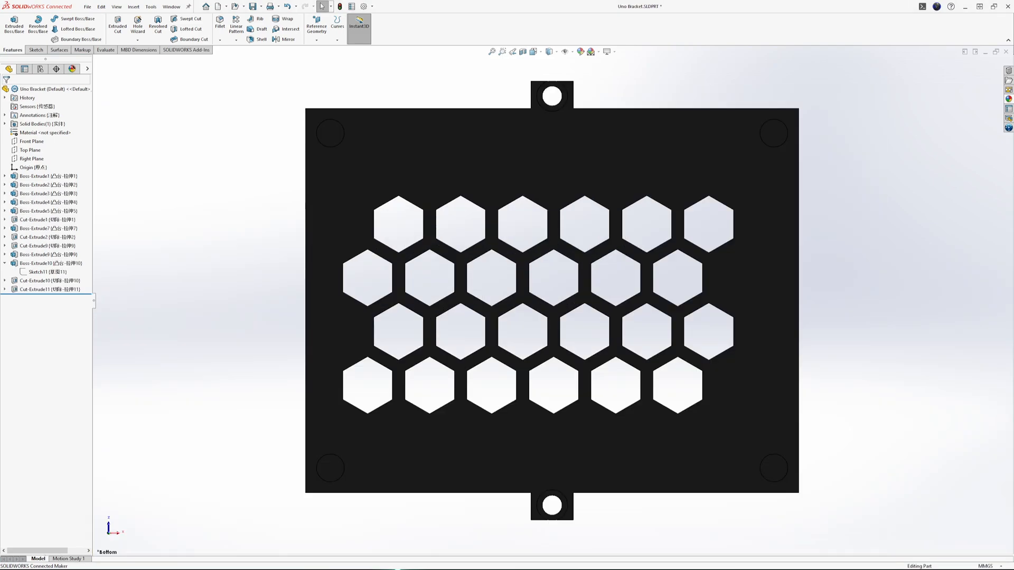
# Step: Set the tab length in the Uno Bracket's tab sketch to 5.4 mm and rebuild the part
pyautogui.click(53, 272)
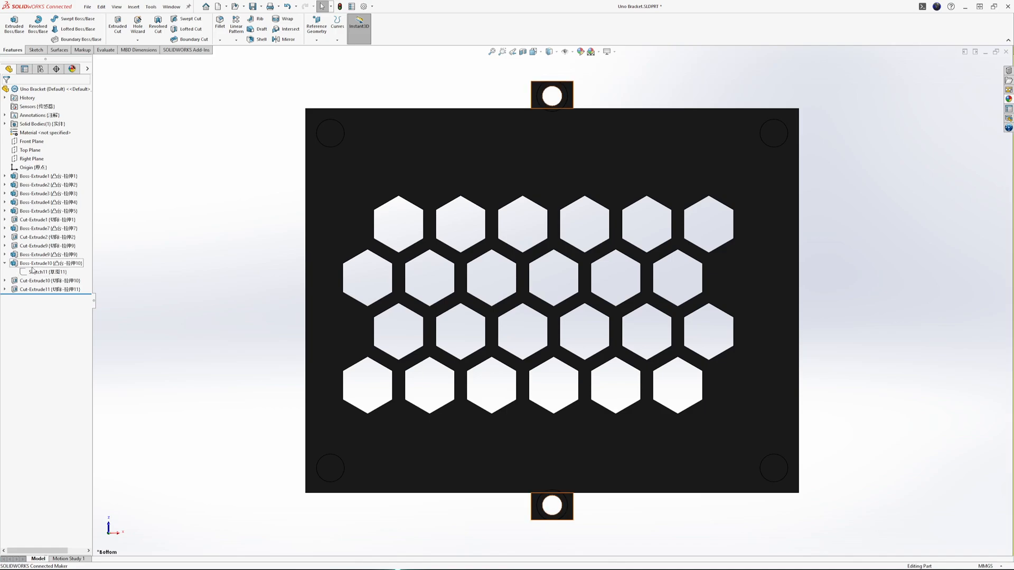
pyautogui.click(36, 246)
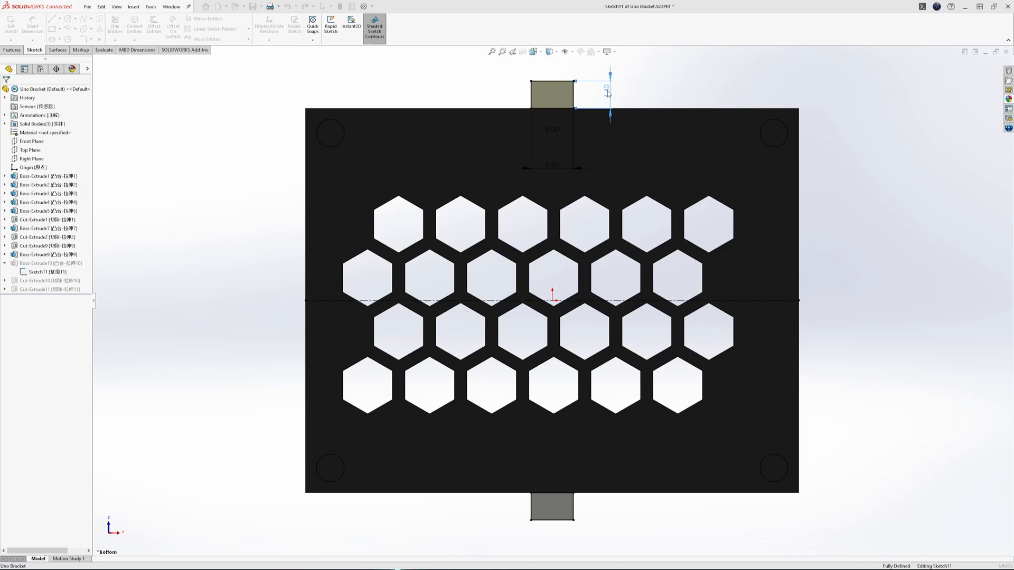
pyautogui.write('5.4')
pyautogui.press('Return')
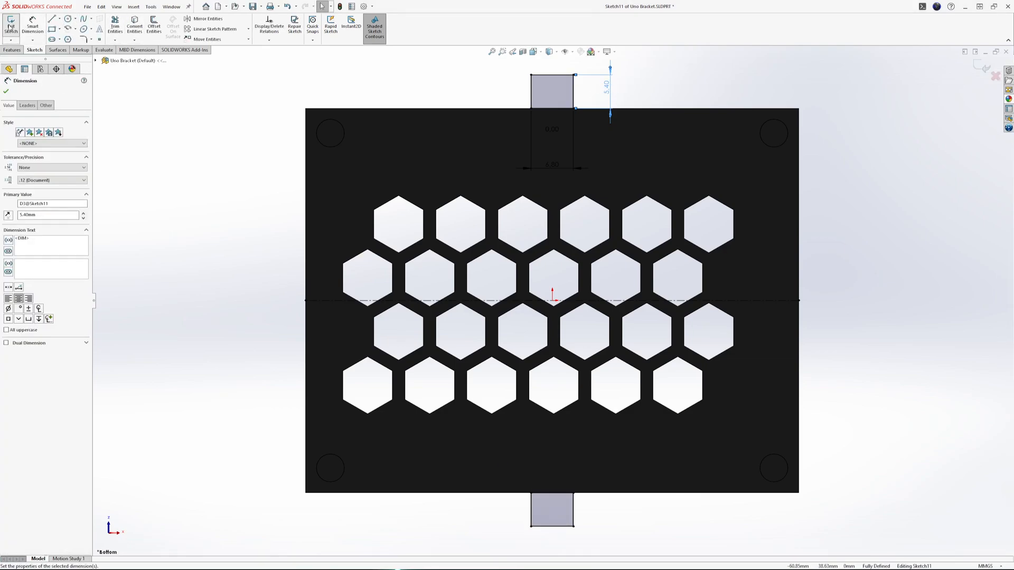
pyautogui.click(10, 27)
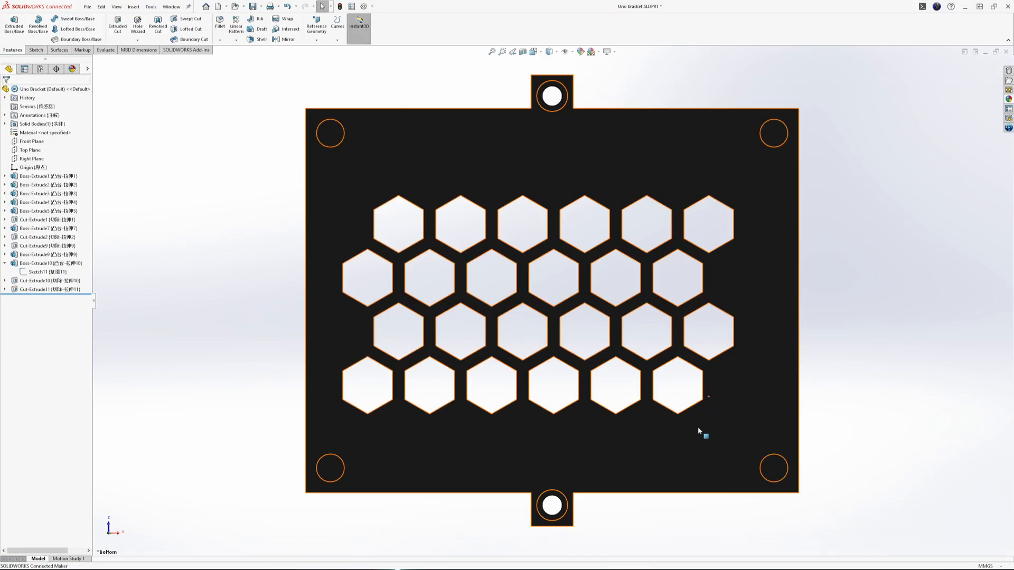
# Step: Examine the lengthened lower tab's hole and counterbore, and view the bracket from its open side
pyautogui.moveTo(701, 423); pyautogui.dragTo(660, 449, button='middle')
pyautogui.scroll(-5, 602, 480)
pyautogui.moveTo(602, 480); pyautogui.dragTo(520, 442, button='middle')
pyautogui.scroll(-3, 482, 414)
pyautogui.moveTo(482, 414); pyautogui.dragTo(482, 446, button='middle')
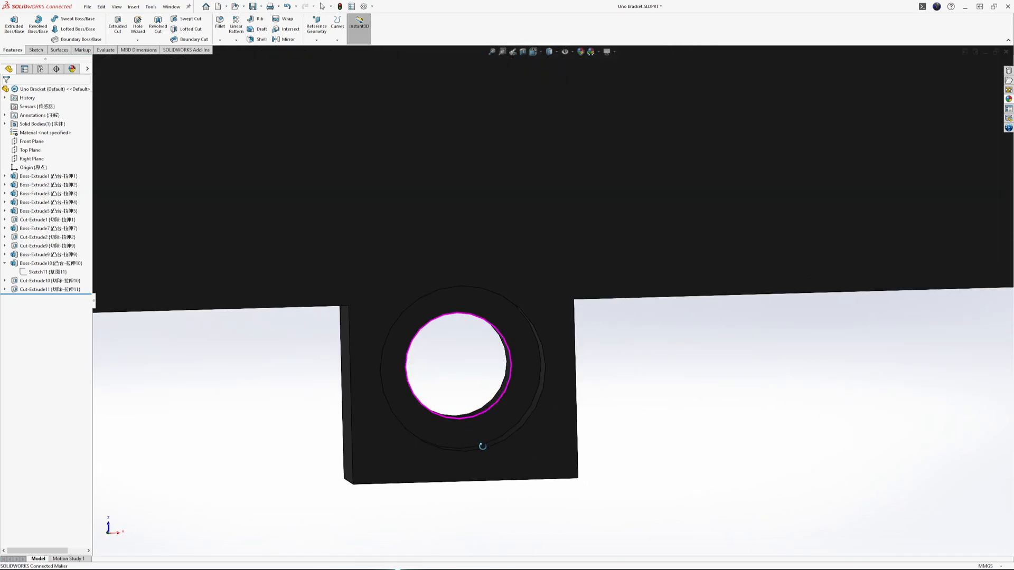
pyautogui.scroll(6, 507, 290)
pyautogui.moveTo(403, 58); pyautogui.dragTo(318, 141, button='middle')
pyautogui.click(322, 6)
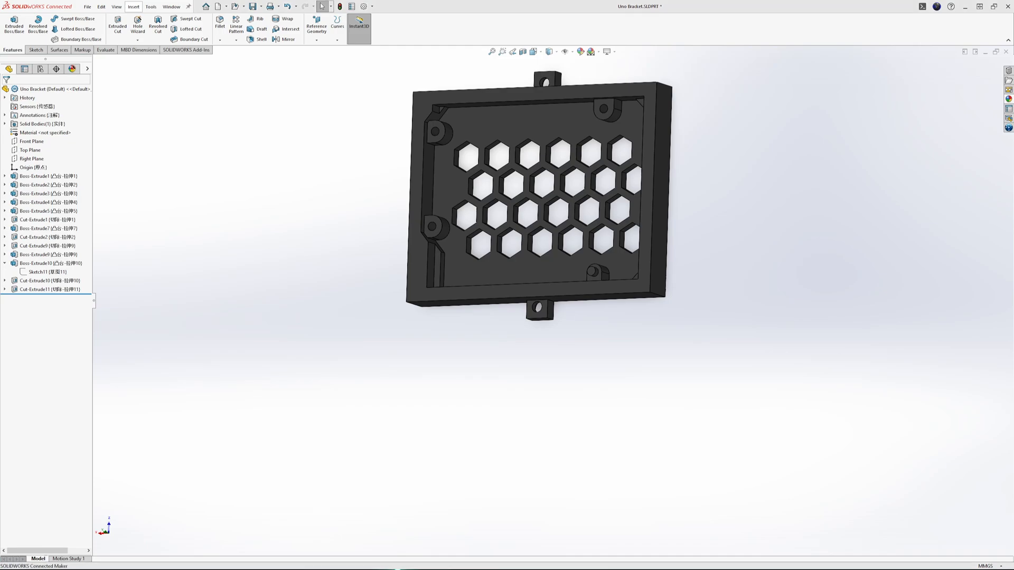
# Step: Switch to the Arduino bracket assembly and examine how the lengthened tab fits the breadboard holder's notch
pyautogui.hotkey('ctrl', 'Tab')
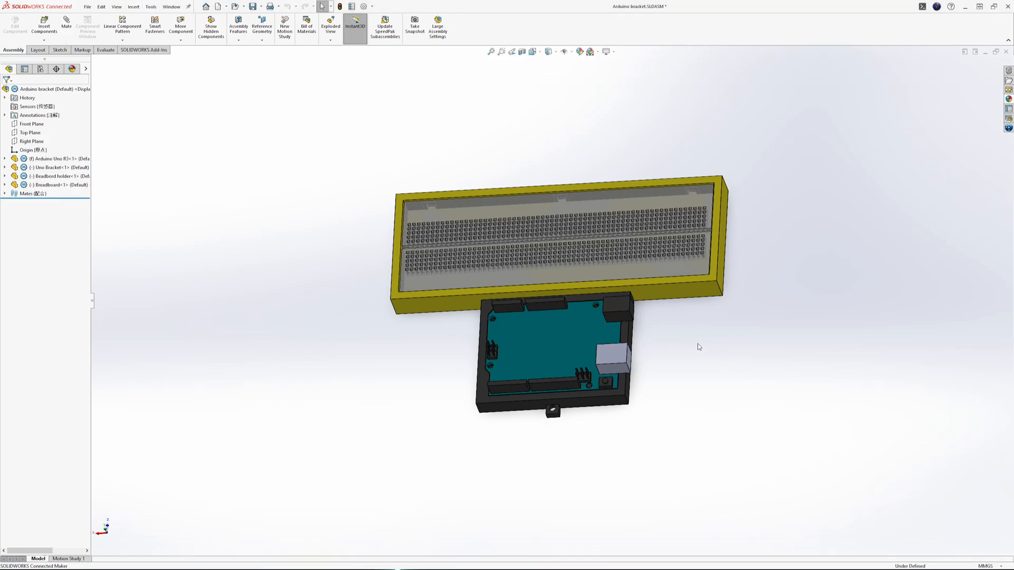
pyautogui.moveTo(698, 331); pyautogui.dragTo(567, 318, button='middle')
pyautogui.scroll(-6, 591, 304)
pyautogui.scroll(-5, 341, 320)
pyautogui.moveTo(351, 318); pyautogui.dragTo(340, 337, button='middle')
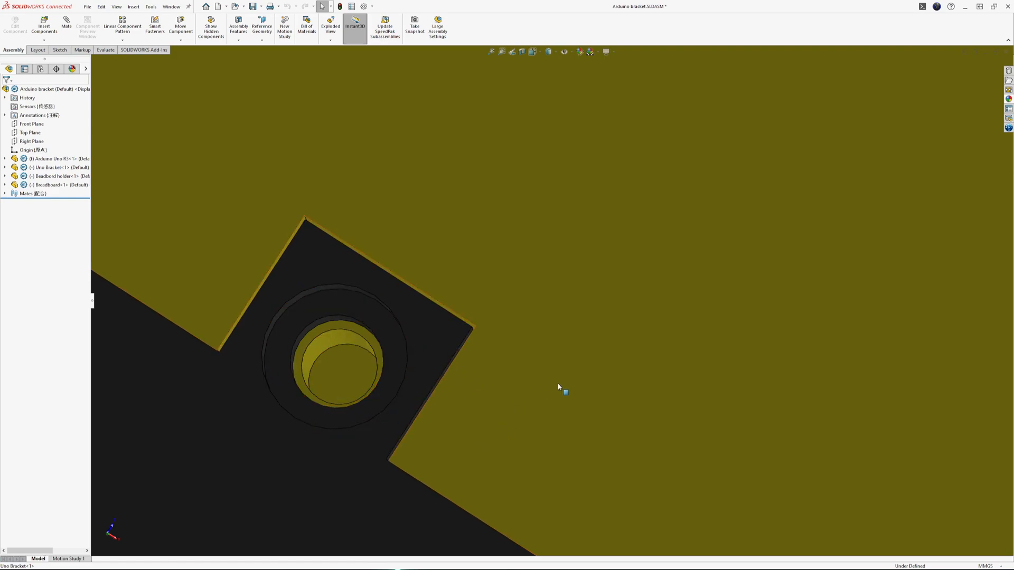
pyautogui.scroll(10, 558, 387)
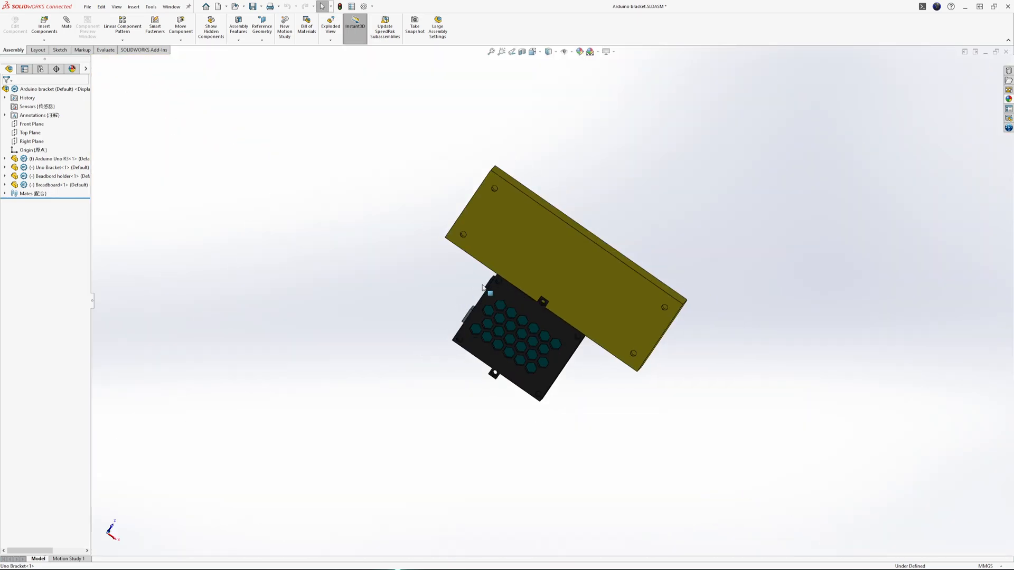
# Step: Review the joined Uno Bracket and breadboard holder from above and from the underside
pyautogui.moveTo(482, 287); pyautogui.dragTo(565, 238, button='middle')
pyautogui.scroll(-3, 558, 353)
pyautogui.scroll(-5, 534, 236)
pyautogui.moveTo(445, 311); pyautogui.dragTo(602, 216, button='middle')
pyautogui.scroll(5, 528, 211)
pyautogui.scroll(-1, 412, 264)
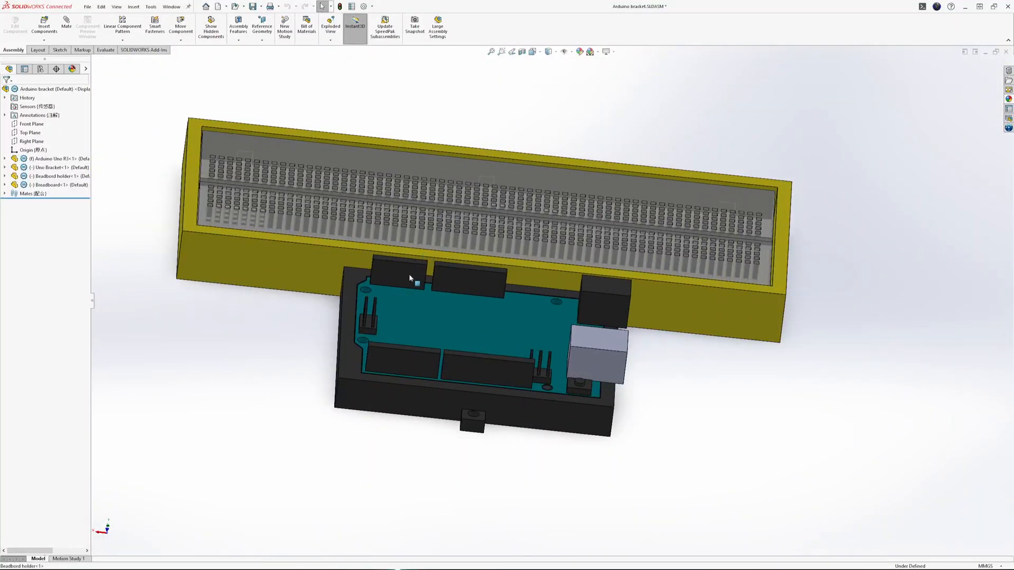
pyautogui.moveTo(477, 309); pyautogui.dragTo(474, 290, button='middle')
pyautogui.moveTo(481, 324); pyautogui.dragTo(191, 249, button='middle')
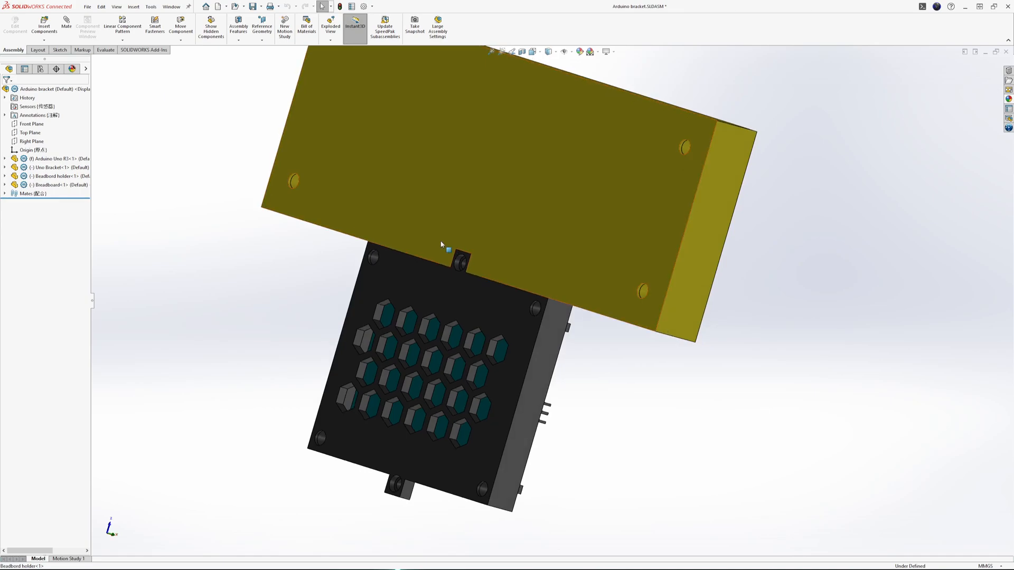
# Step: Examine the assembled bracket and breadboard holder from several sides, including a close view of the tab seated in the notch
pyautogui.scroll(-4, 443, 248)
pyautogui.moveTo(518, 317); pyautogui.dragTo(756, 414, button='middle')
pyautogui.scroll(6, 588, 391)
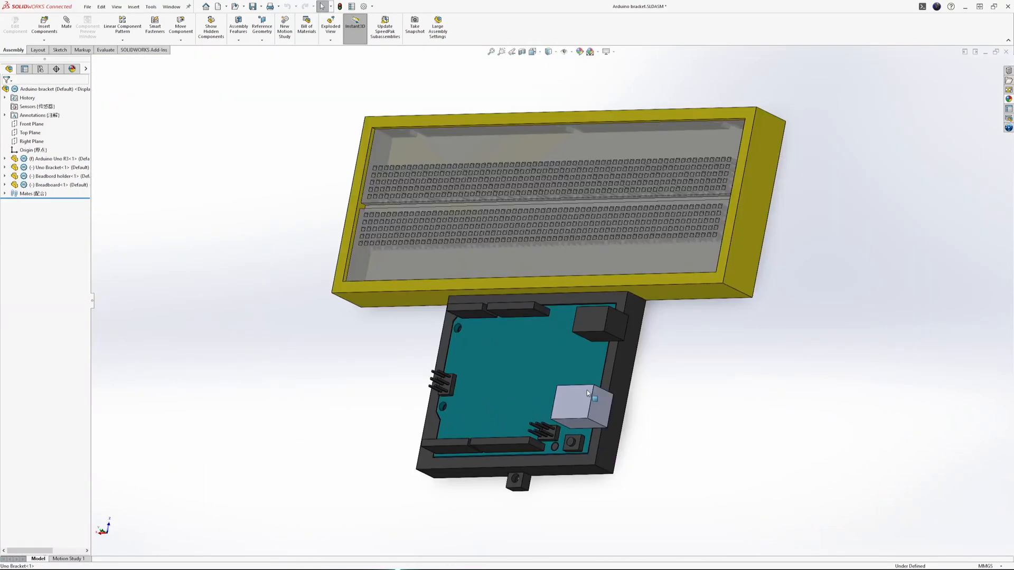
pyautogui.moveTo(569, 263); pyautogui.dragTo(577, 417, button='middle')
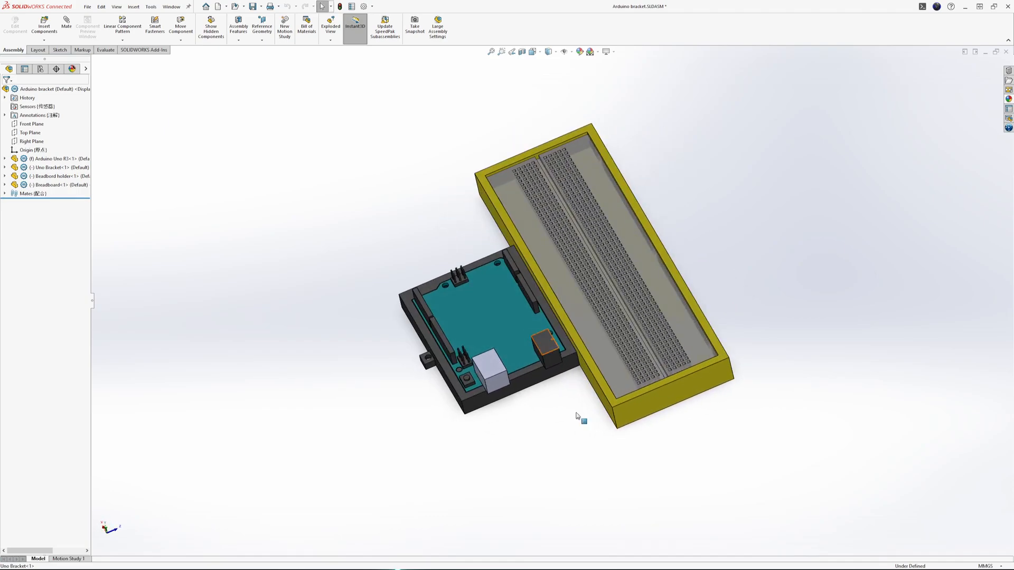
pyautogui.moveTo(623, 323); pyautogui.dragTo(561, 132, button='middle')
pyautogui.scroll(-9, 528, 337)
pyautogui.moveTo(540, 264)
pyautogui.mouseDown(button='middle')
pyautogui.moveTo(551, 307)
pyautogui.moveTo(549, 258)
pyautogui.moveTo(544, 269)
pyautogui.mouseUp(button='middle')
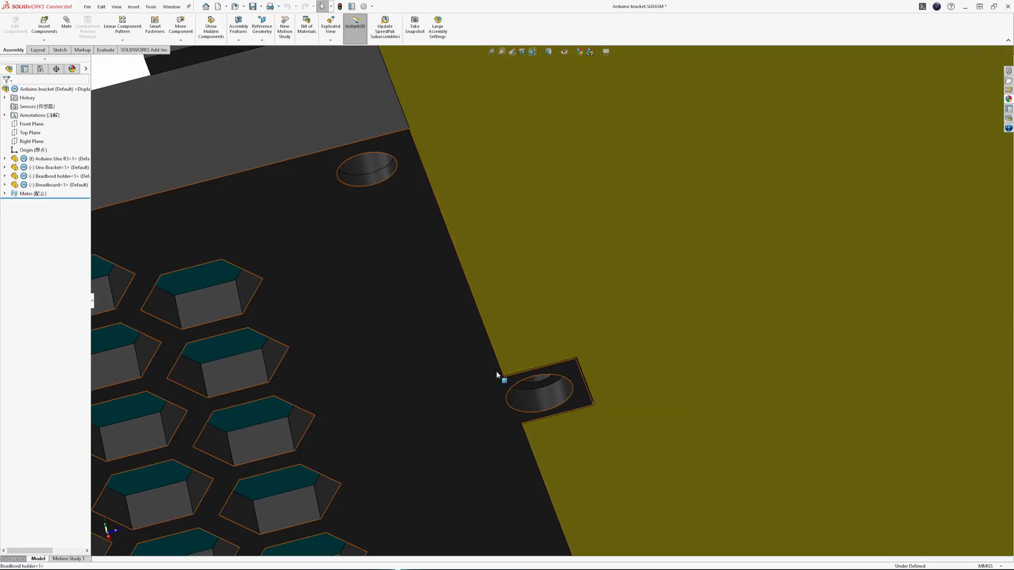
pyautogui.moveTo(497, 373); pyautogui.dragTo(520, 436, button='middle')
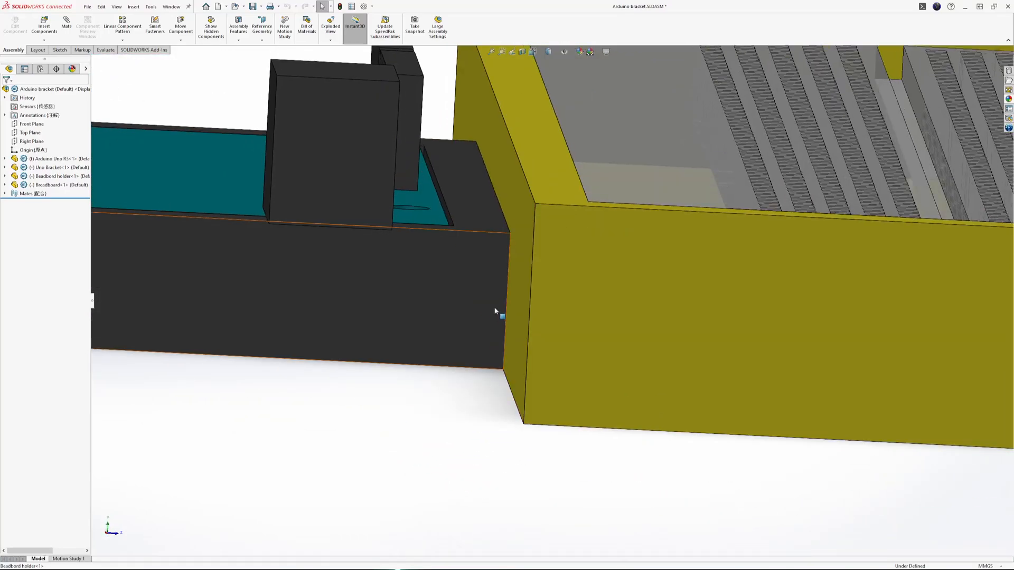
# Step: Inspect the seam between the Uno Bracket and the breadboard holder on the underside, on both sides of the single screw tab
pyautogui.moveTo(496, 337); pyautogui.dragTo(552, 124, button='middle')
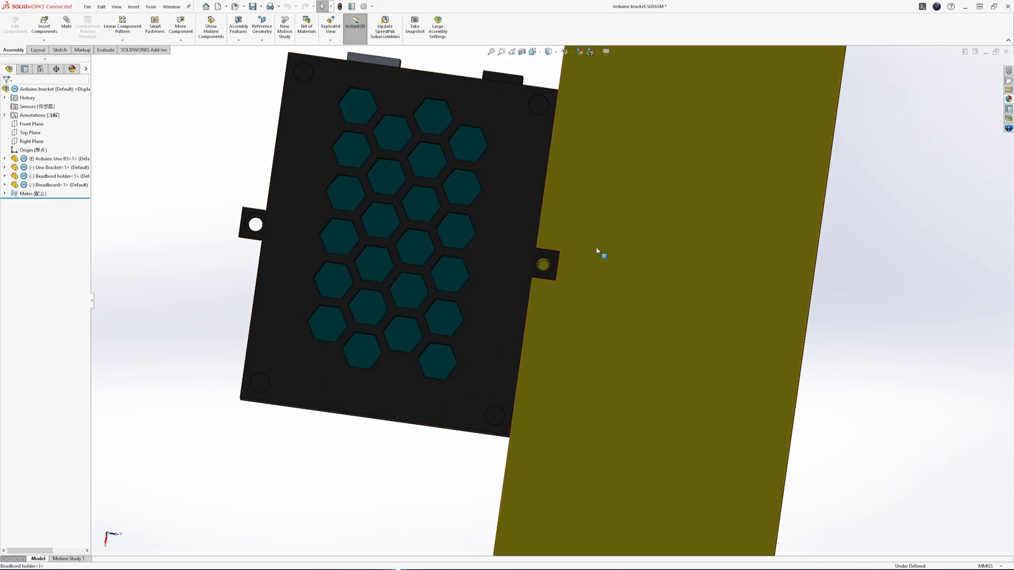
pyautogui.moveTo(597, 251); pyautogui.dragTo(564, 133, button='middle')
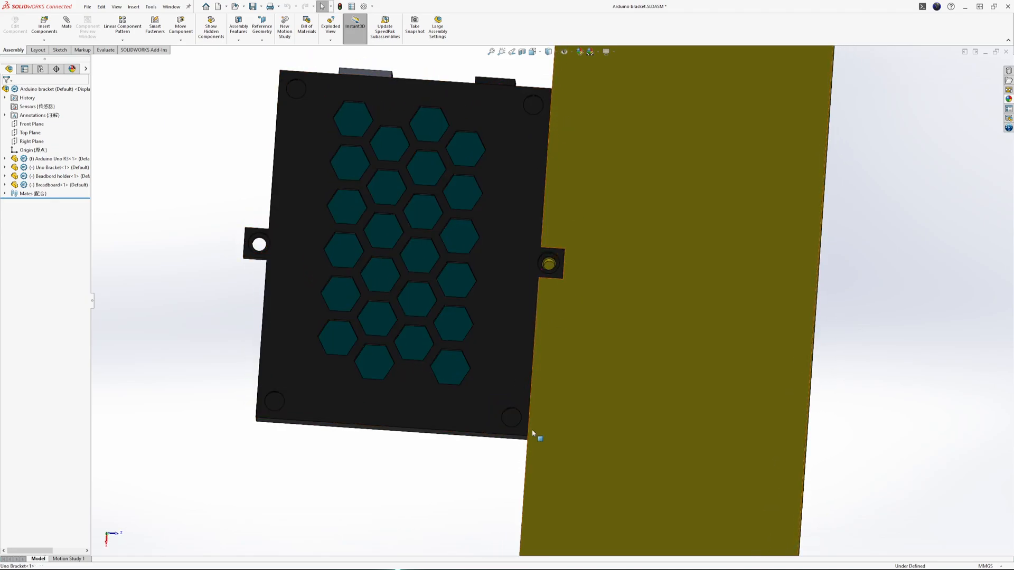
pyautogui.scroll(5, 547, 398)
pyautogui.scroll(-2, 548, 370)
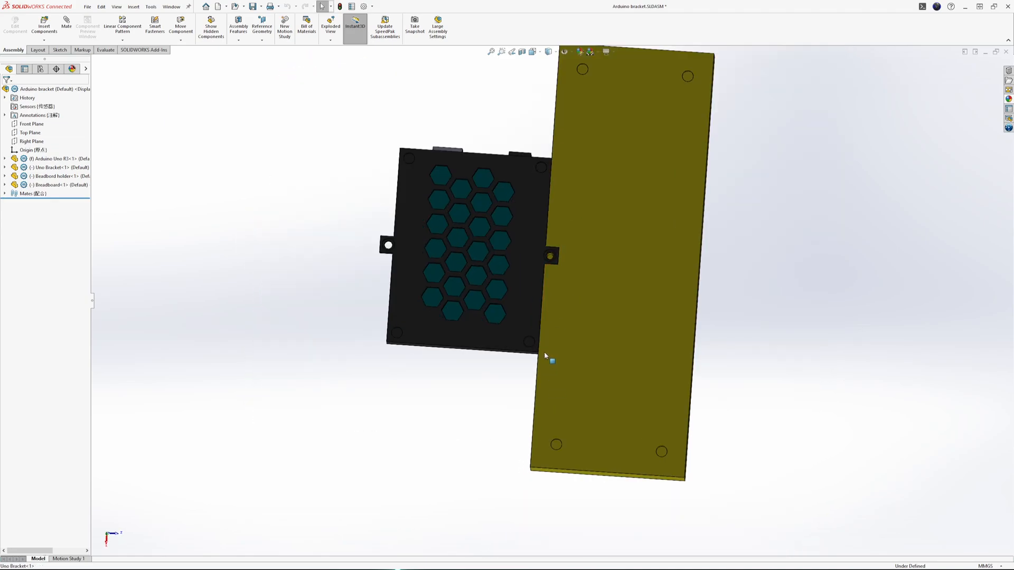
pyautogui.moveTo(477, 243)
pyautogui.mouseDown(button='middle')
pyautogui.moveTo(475, 428)
pyautogui.moveTo(498, 547)
pyautogui.moveTo(461, 227)
pyautogui.moveTo(494, 255)
pyautogui.moveTo(482, 244)
pyautogui.mouseUp(button='middle')
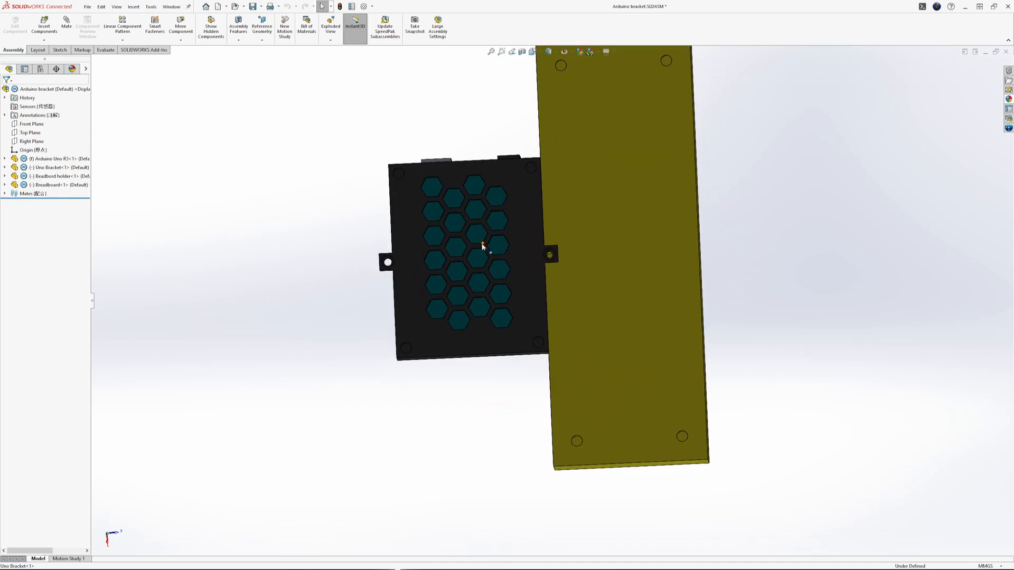
pyautogui.scroll(-3, 547, 214)
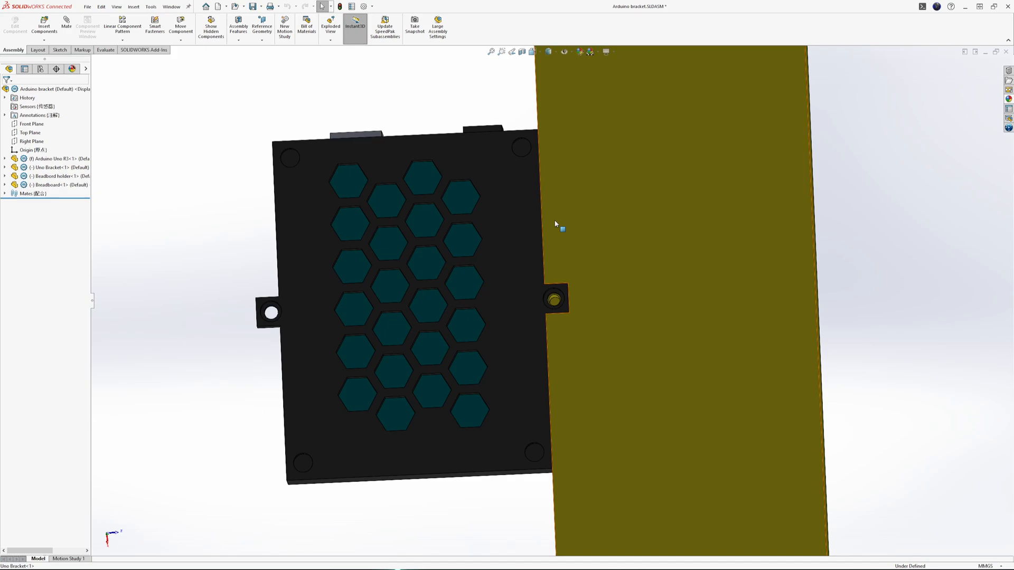
pyautogui.moveTo(554, 222); pyautogui.dragTo(426, 364, button='middle')
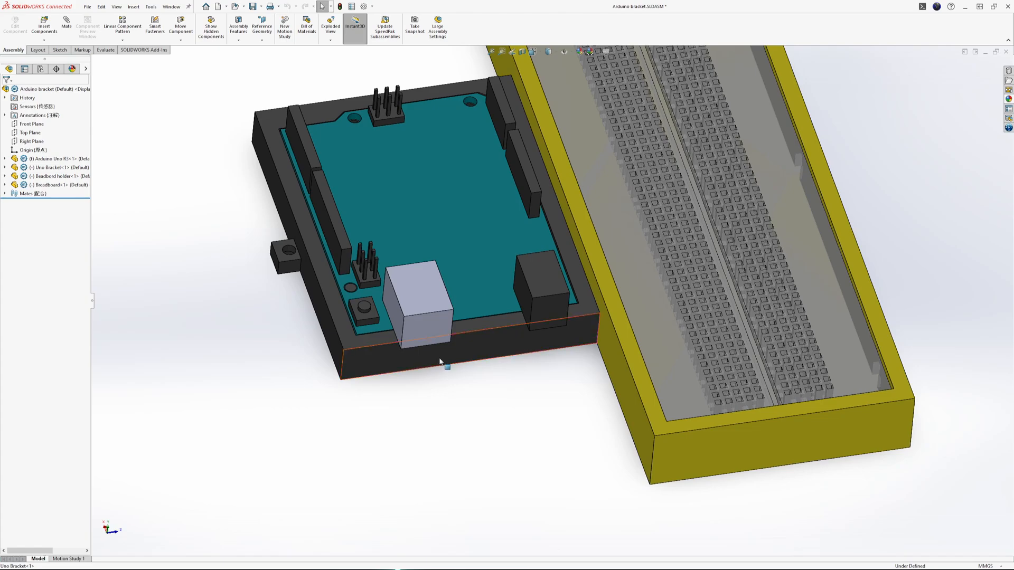
pyautogui.hotkey('ctrl', '6')
pyautogui.scroll(-3, 591, 445)
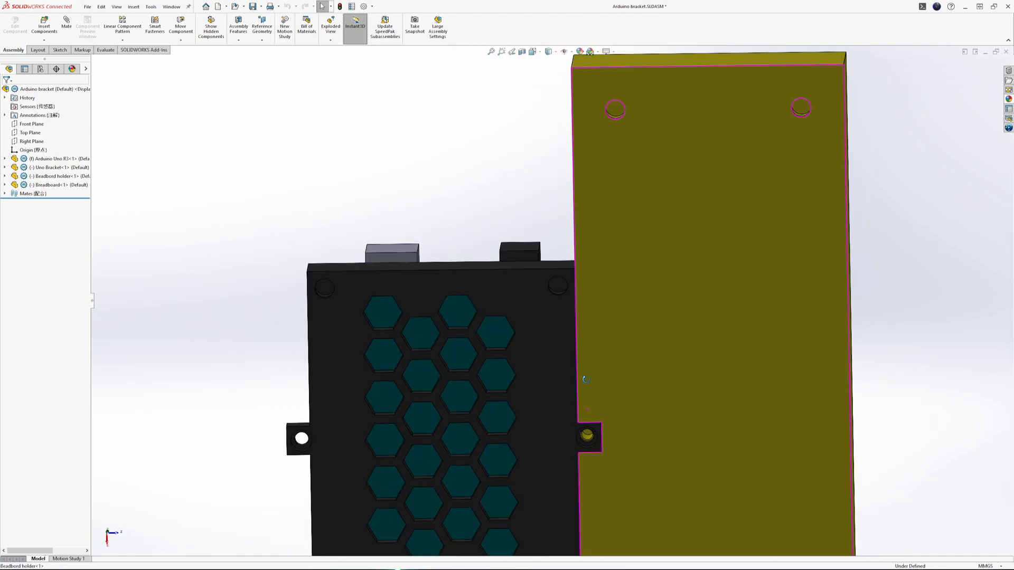
pyautogui.moveTo(581, 301); pyautogui.dragTo(581, 303, button='middle')
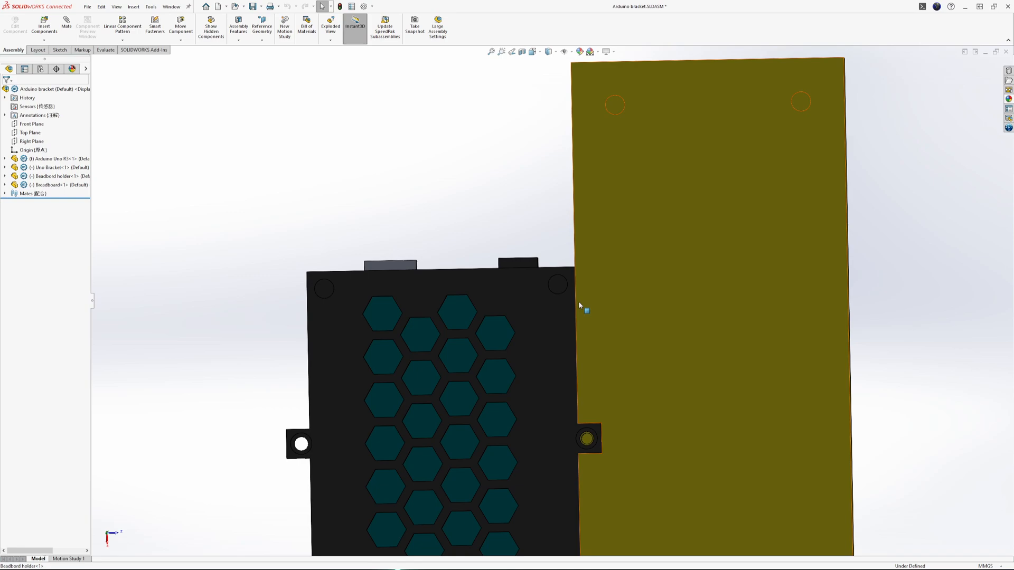
pyautogui.moveTo(579, 303); pyautogui.dragTo(585, 346, button='middle')
pyautogui.scroll(3, 584, 346)
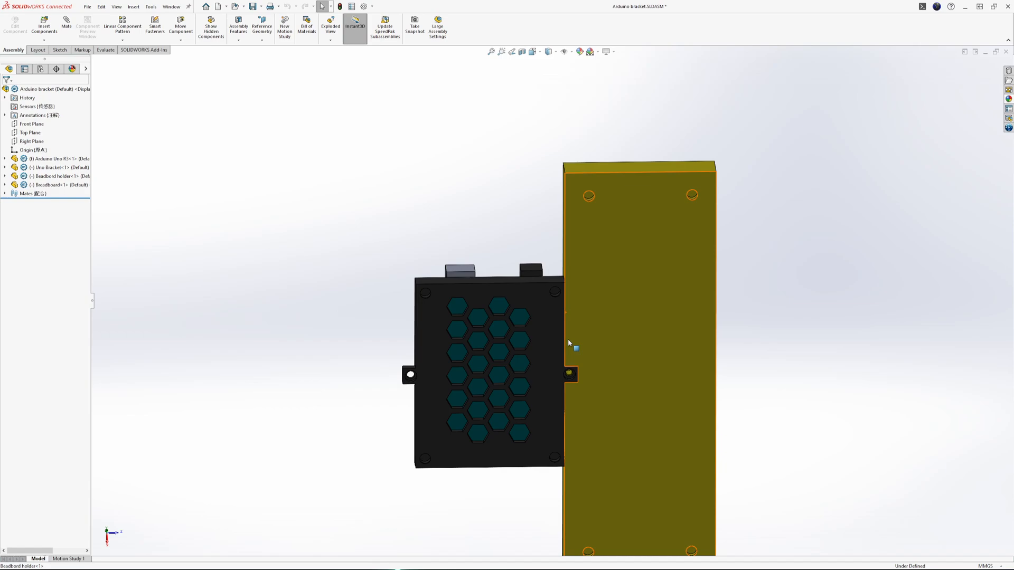
pyautogui.moveTo(647, 351); pyautogui.dragTo(570, 314, button='middle')
pyautogui.scroll(-3, 571, 310)
# Step: Select the breadboard holder's underside face in the assembly and open the holder part for editing
pyautogui.click(559, 317)
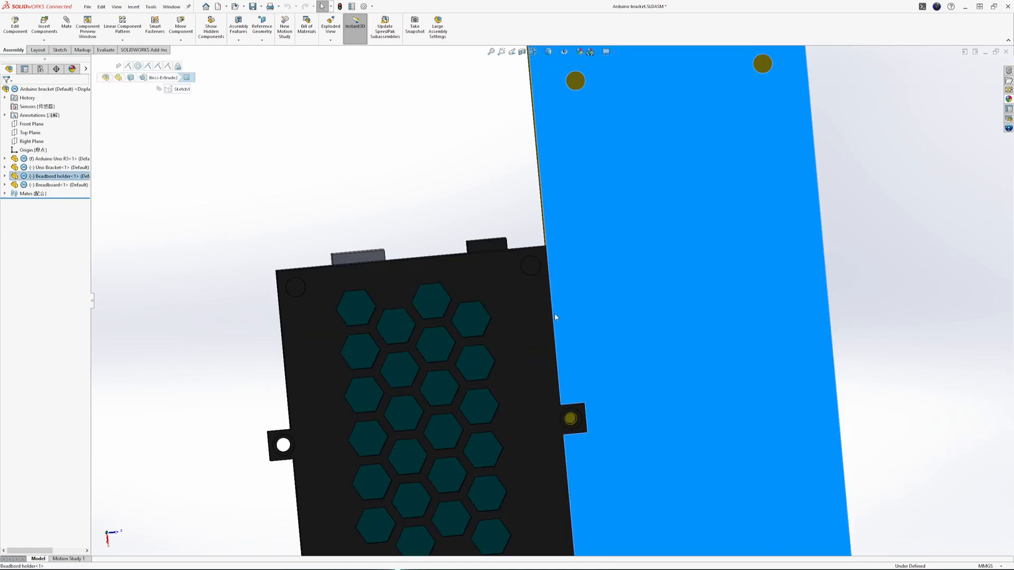
pyautogui.scroll(3, 562, 320)
pyautogui.moveTo(562, 320); pyautogui.dragTo(553, 398, button='middle')
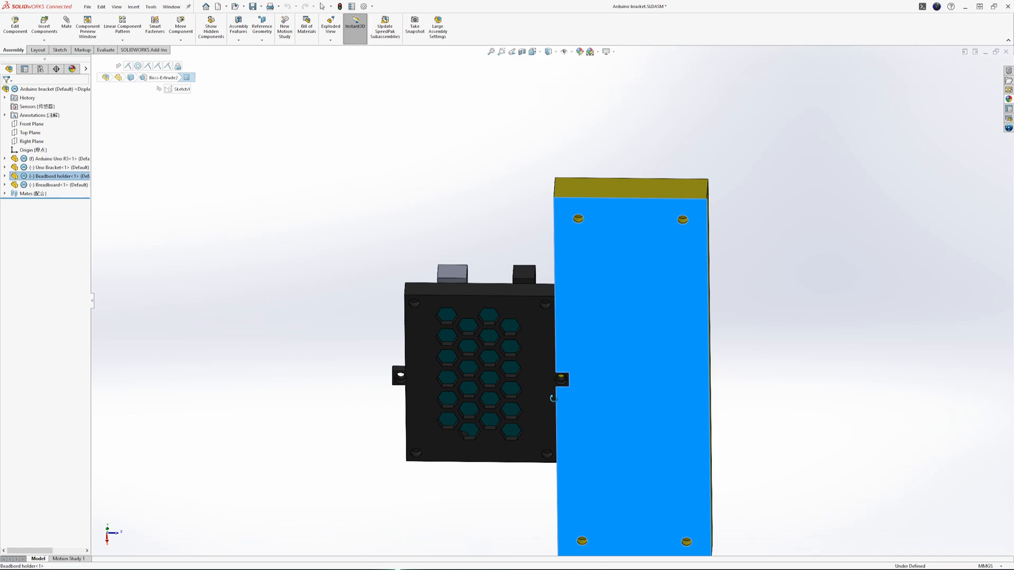
pyautogui.moveTo(556, 403); pyautogui.dragTo(552, 299, button='middle')
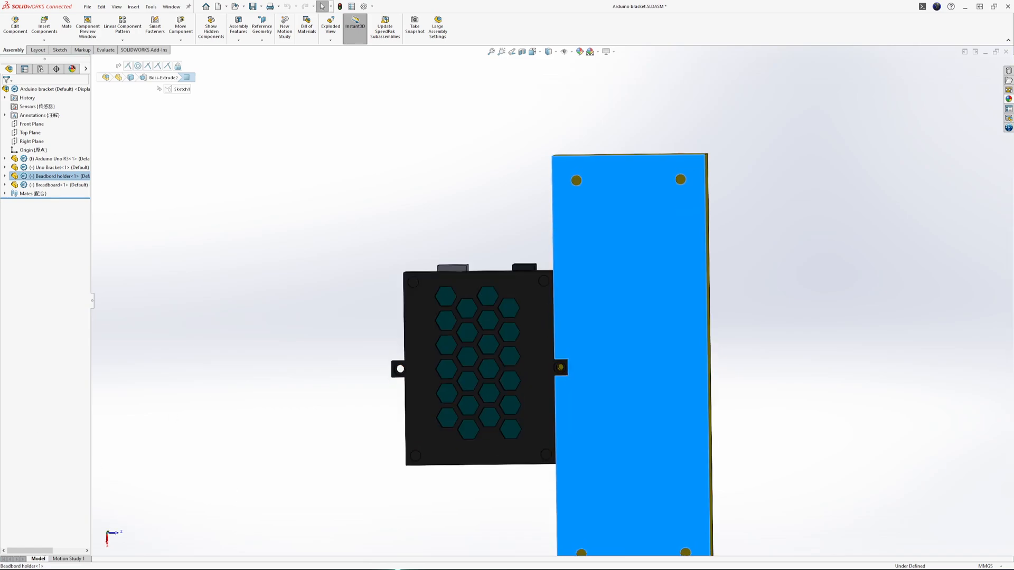
pyautogui.moveTo(546, 331); pyautogui.dragTo(536, 290, button='middle')
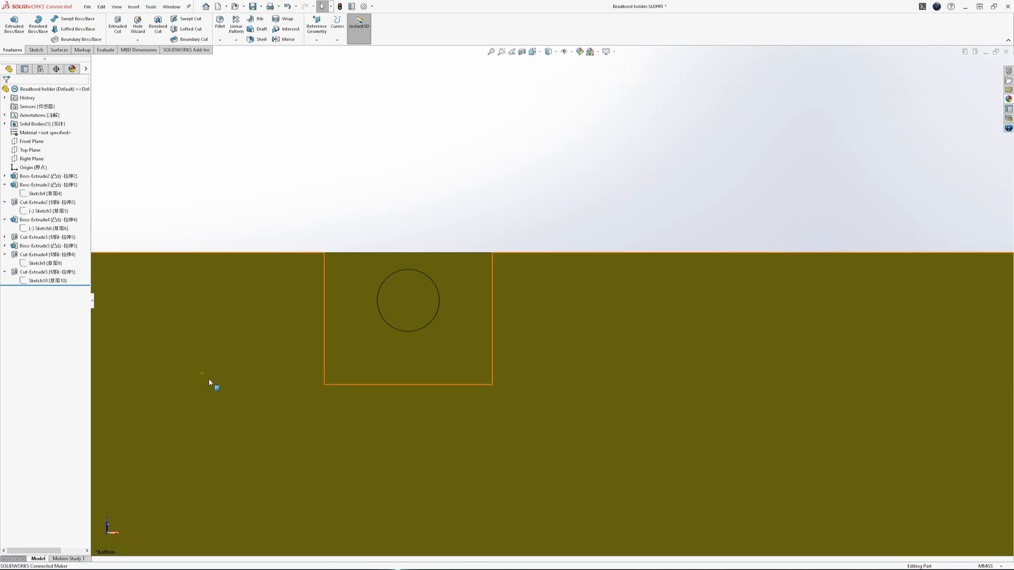
pyautogui.scroll(12, 208, 379)
pyautogui.scroll(-5, 551, 317)
pyautogui.moveTo(550, 295)
pyautogui.mouseDown(button='middle')
pyautogui.moveTo(560, 373)
pyautogui.moveTo(534, 373)
pyautogui.moveTo(551, 286)
pyautogui.mouseUp(button='middle')
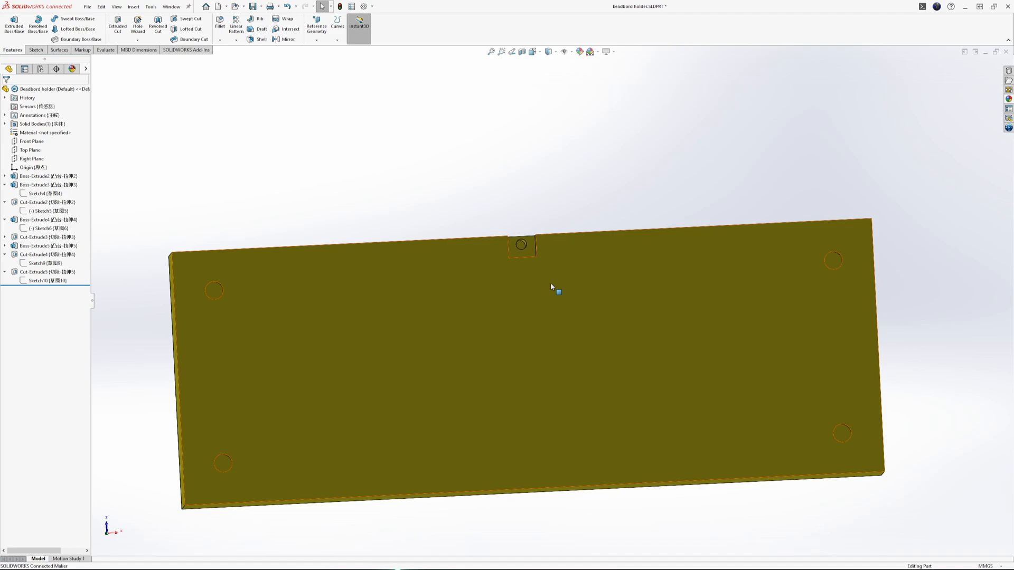
# Step: Sketch a corner rectangle about 10 by 7 mm on the holder's underside, starting on the long notched edge to the left of the notch
pyautogui.moveTo(550, 283); pyautogui.dragTo(413, 255, button='middle')
pyautogui.click(414, 255)
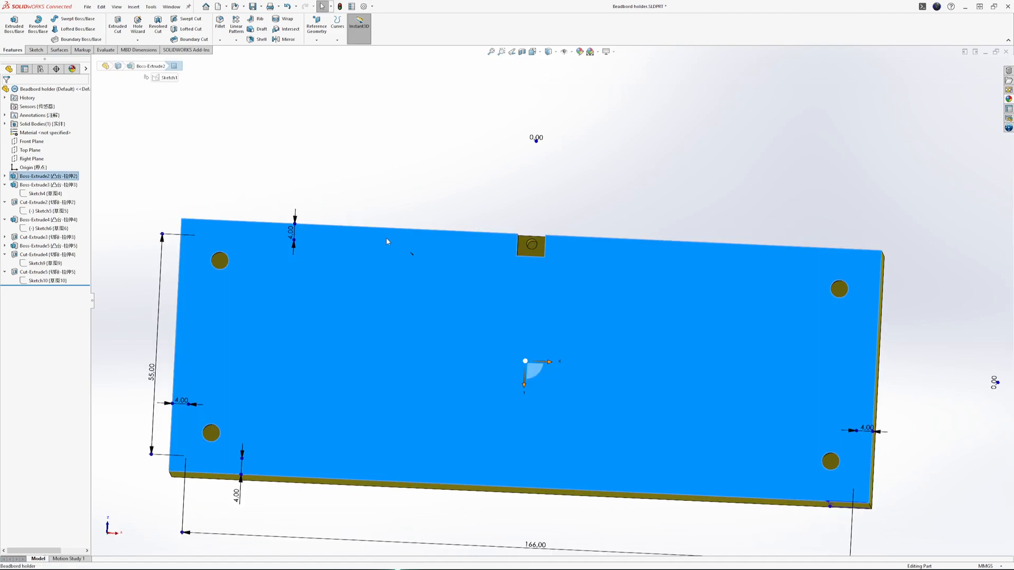
pyautogui.click(478, 267)
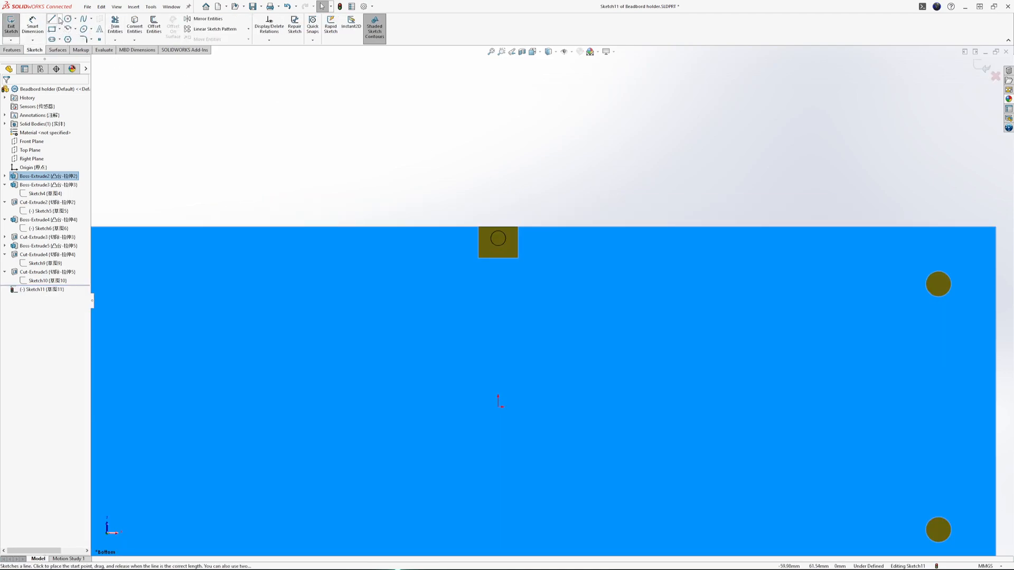
pyautogui.click(51, 32)
pyautogui.scroll(2, 296, 224)
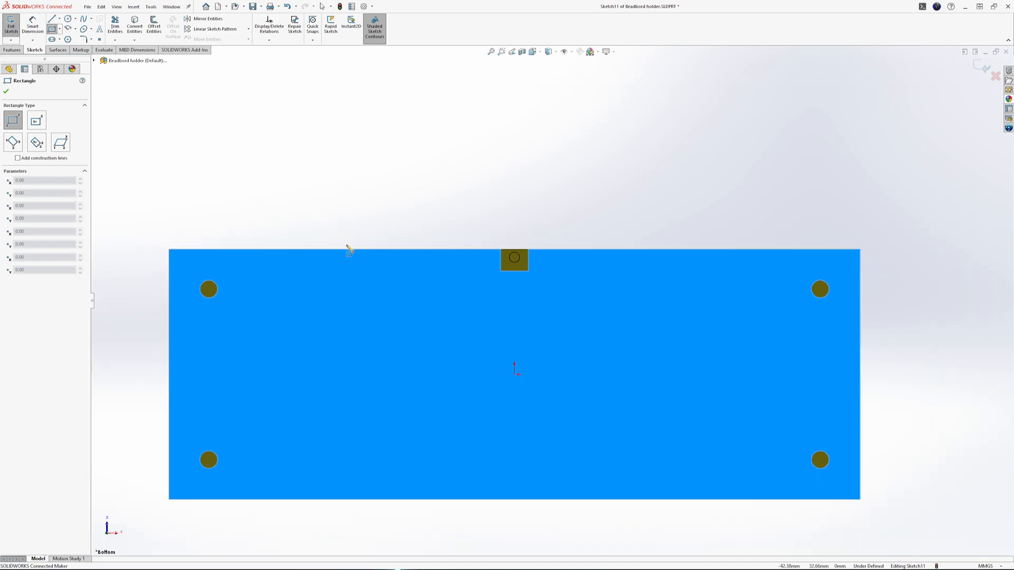
pyautogui.click(345, 250)
pyautogui.click(384, 277)
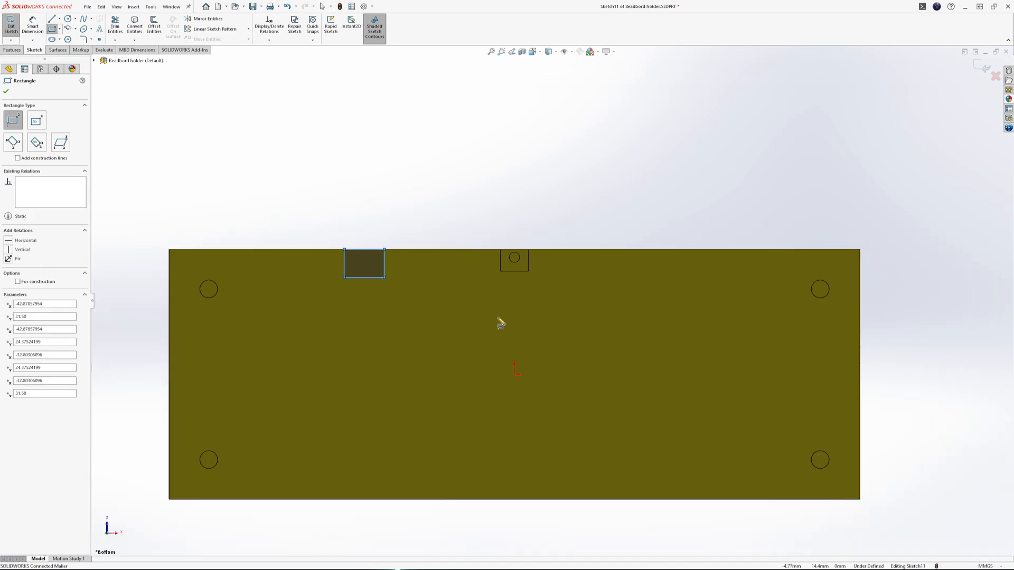
pyautogui.scroll(-2, 503, 267)
pyautogui.moveTo(502, 267); pyautogui.dragTo(447, 308, button='middle')
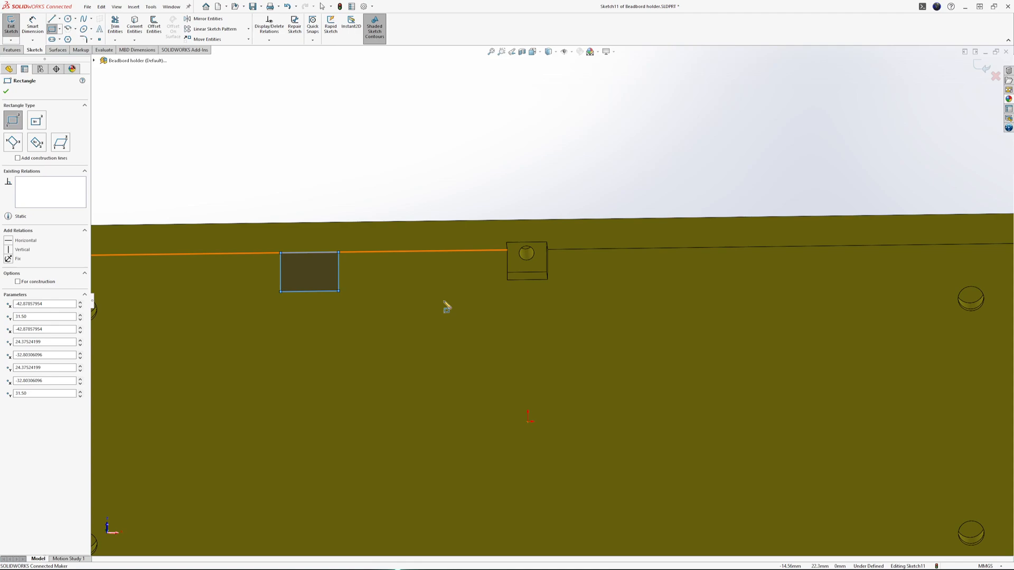
pyautogui.press('f')
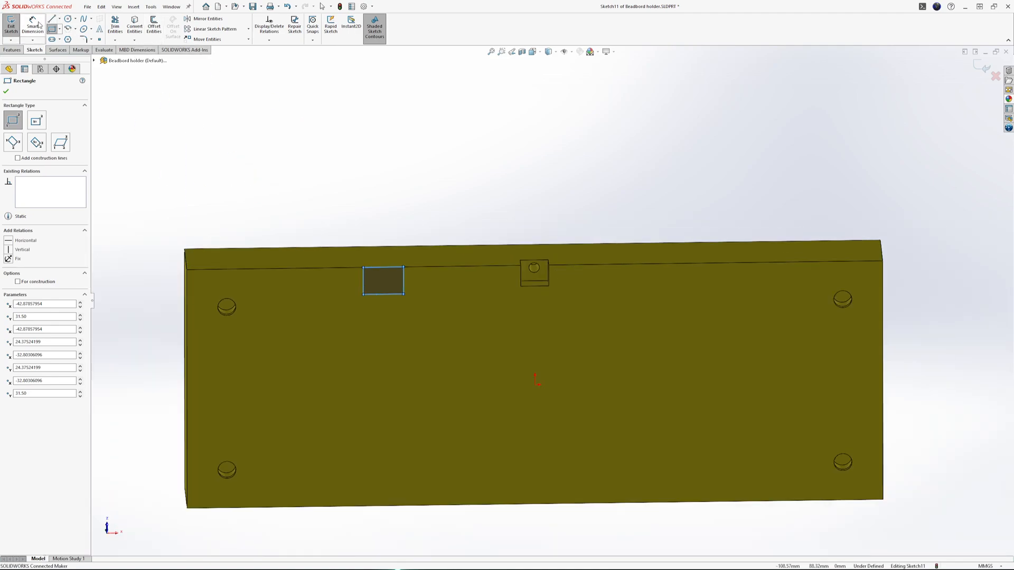
# Step: Dimension the rectangle's upper edge midpoint 30 mm from the notch edge's midpoint and exit the sketch
pyautogui.click(38, 23)
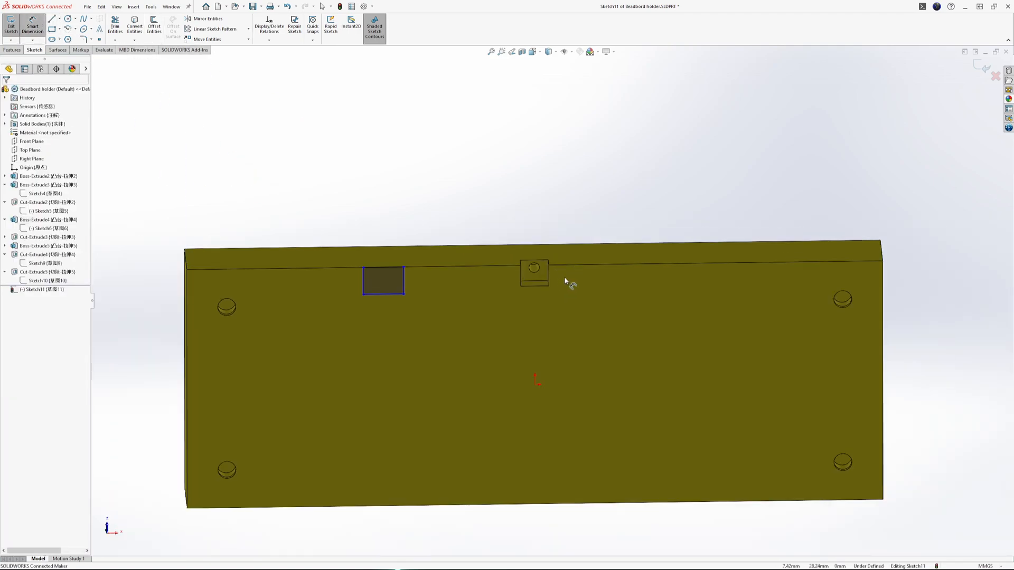
pyautogui.click(535, 263)
pyautogui.scroll(5, 568, 261)
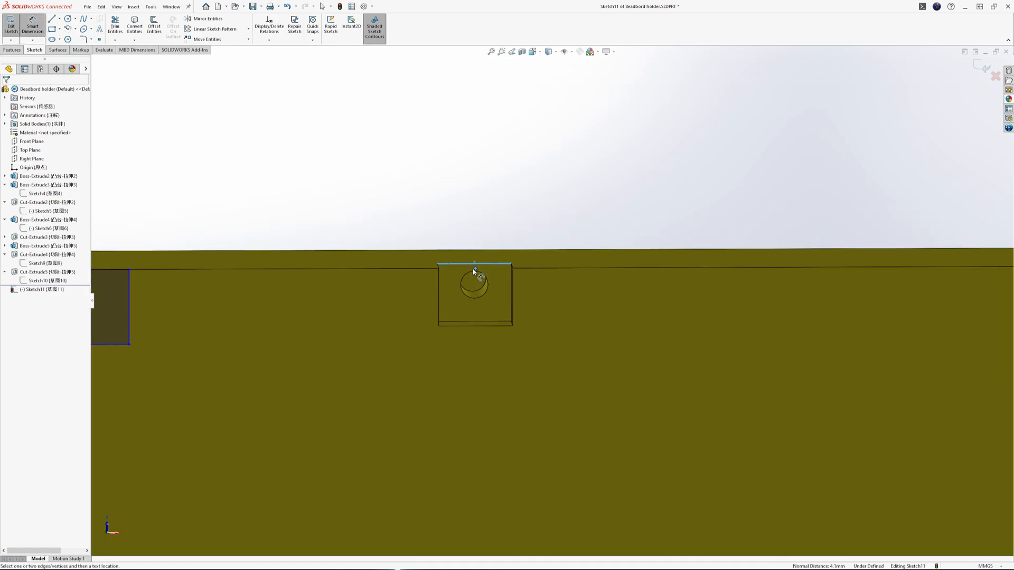
pyautogui.scroll(-3, 172, 270)
pyautogui.scroll(2, 180, 266)
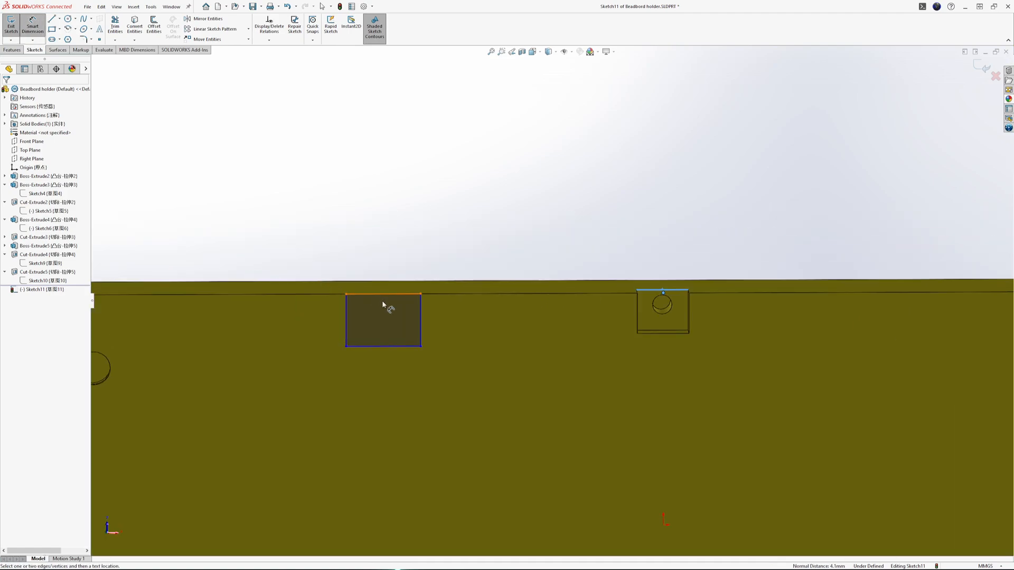
pyautogui.click(385, 295)
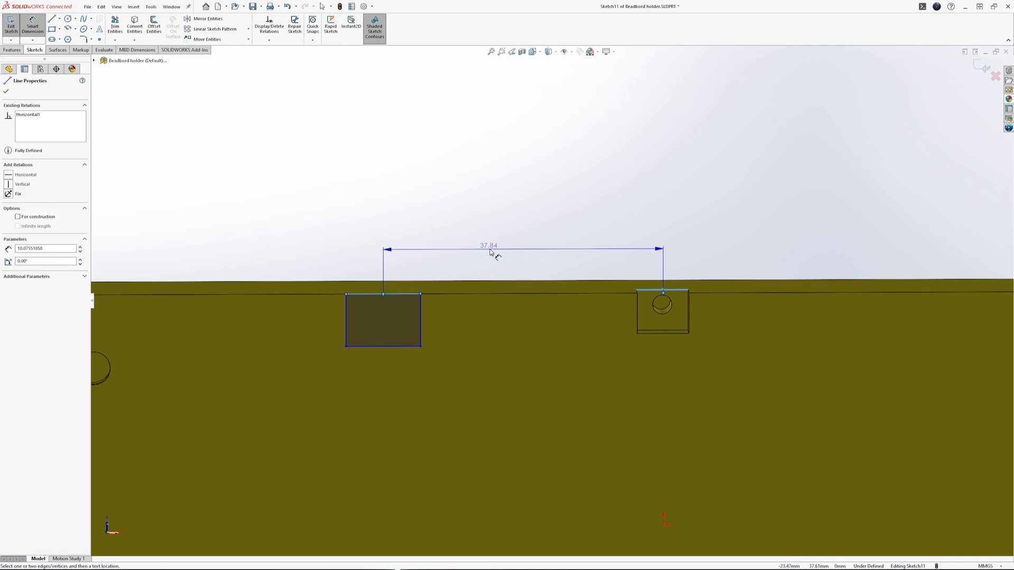
pyautogui.click(520, 258)
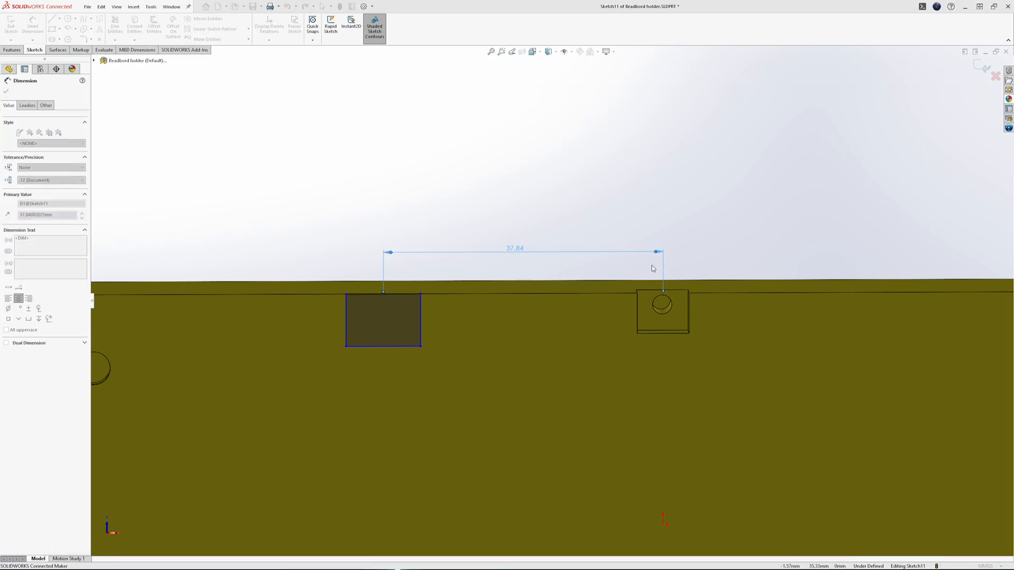
pyautogui.write('30')
pyautogui.press('Return')
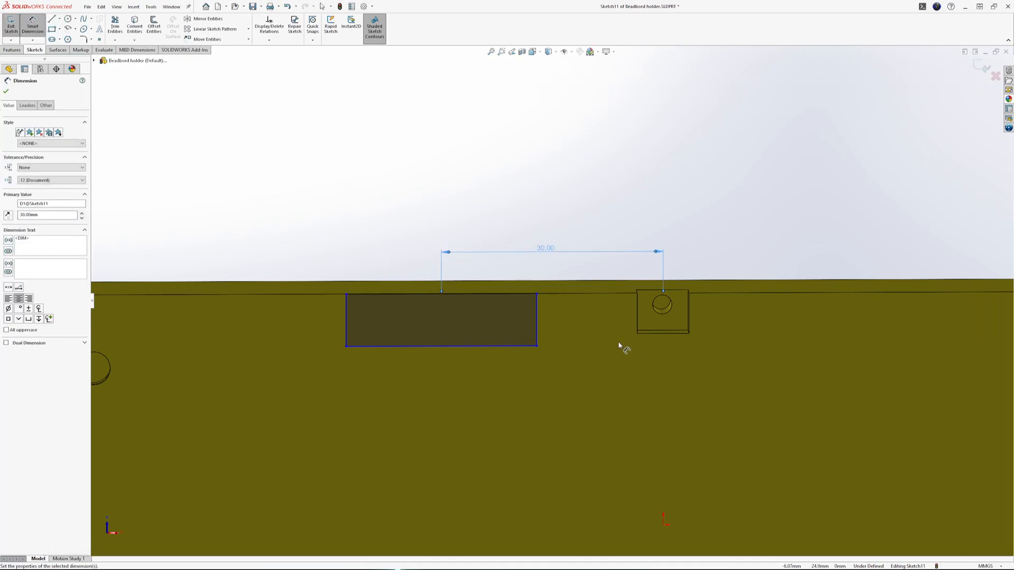
pyautogui.scroll(2, 454, 298)
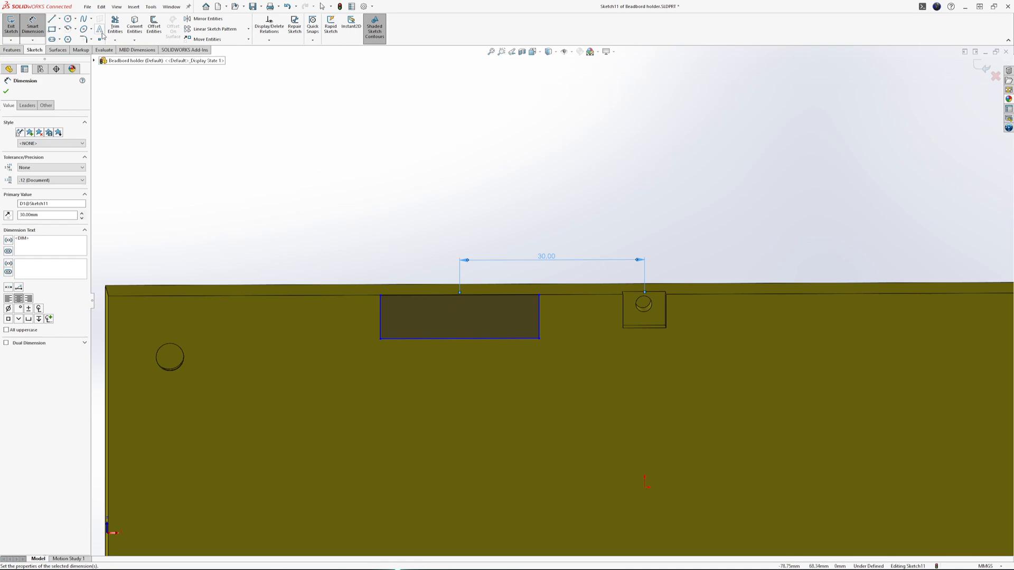
pyautogui.click(11, 33)
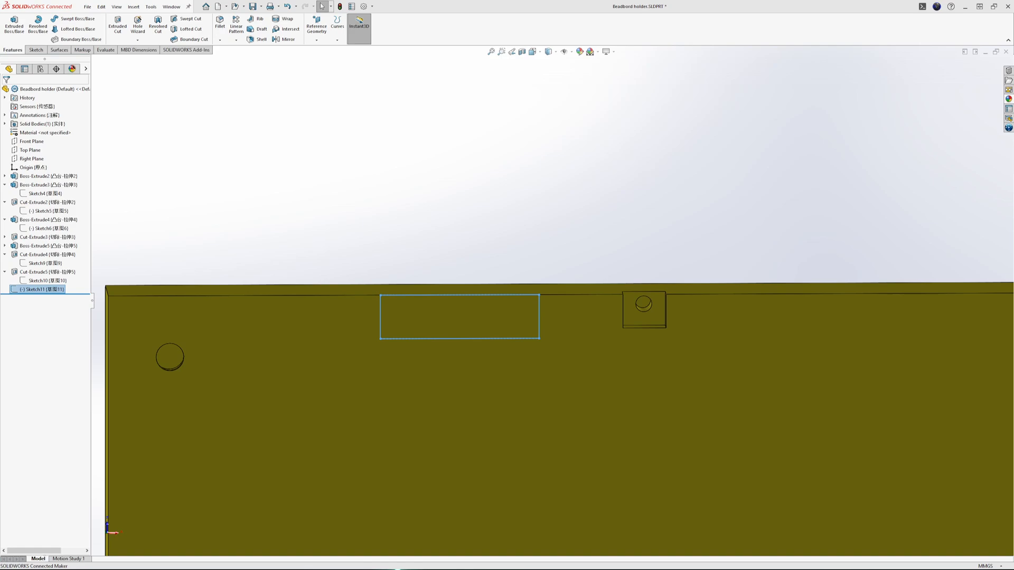
# Step: Check in the Arduino bracket assembly where the sketched rectangle lies along the Uno Bracket's edge, and return to the holder part
pyautogui.hotkey('ctrl', 'Tab')
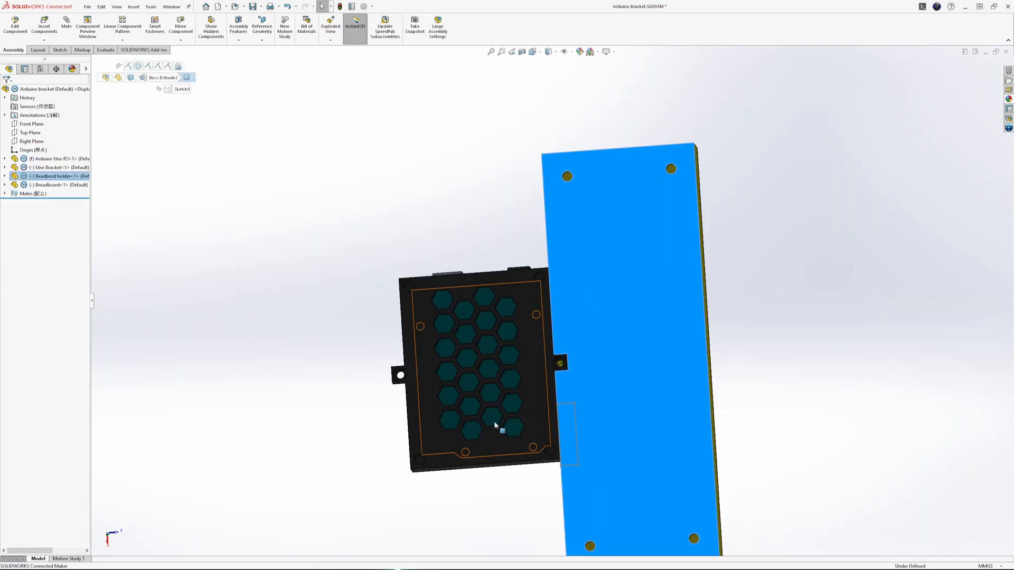
pyautogui.scroll(-8, 538, 393)
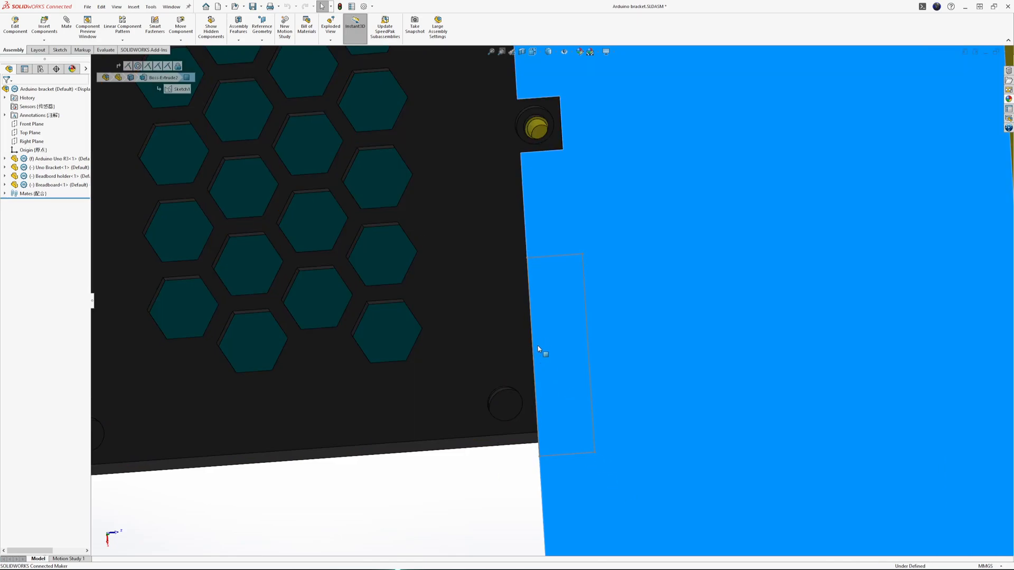
pyautogui.scroll(2, 544, 344)
pyautogui.scroll(3, 546, 341)
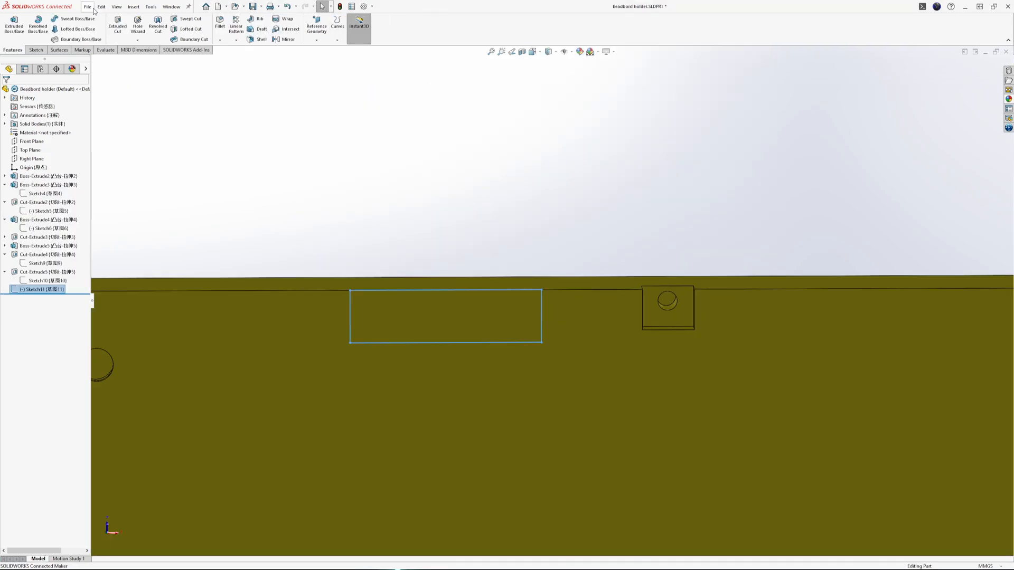
# Step: Reopen the latest sketch on the holder's underside and set the rectangle's height to 3 mm
pyautogui.click(36, 49)
pyautogui.click(45, 291)
pyautogui.click(50, 271)
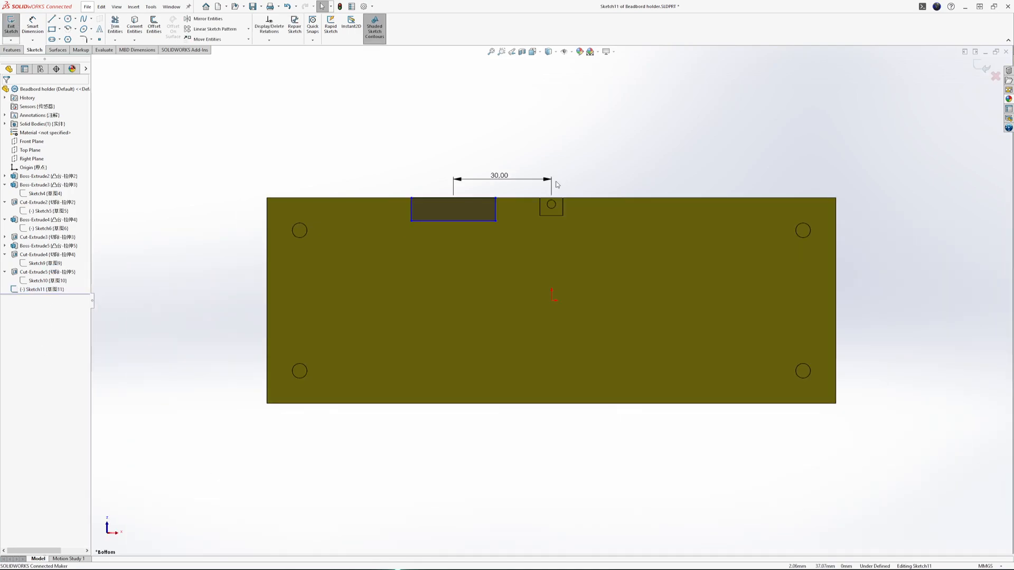
pyautogui.scroll(-3, 555, 183)
pyautogui.click(35, 26)
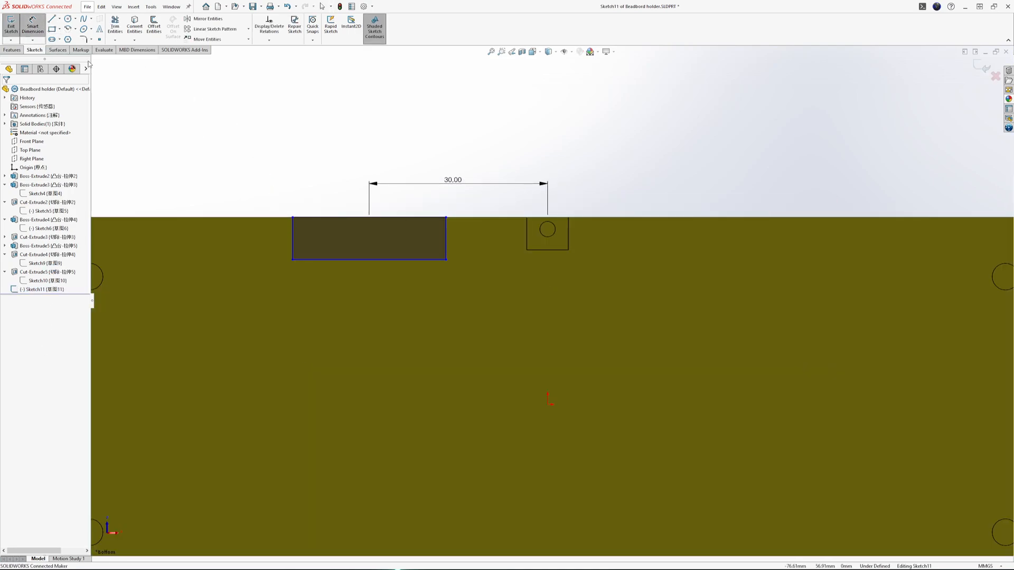
pyautogui.click(292, 235)
pyautogui.click(256, 240)
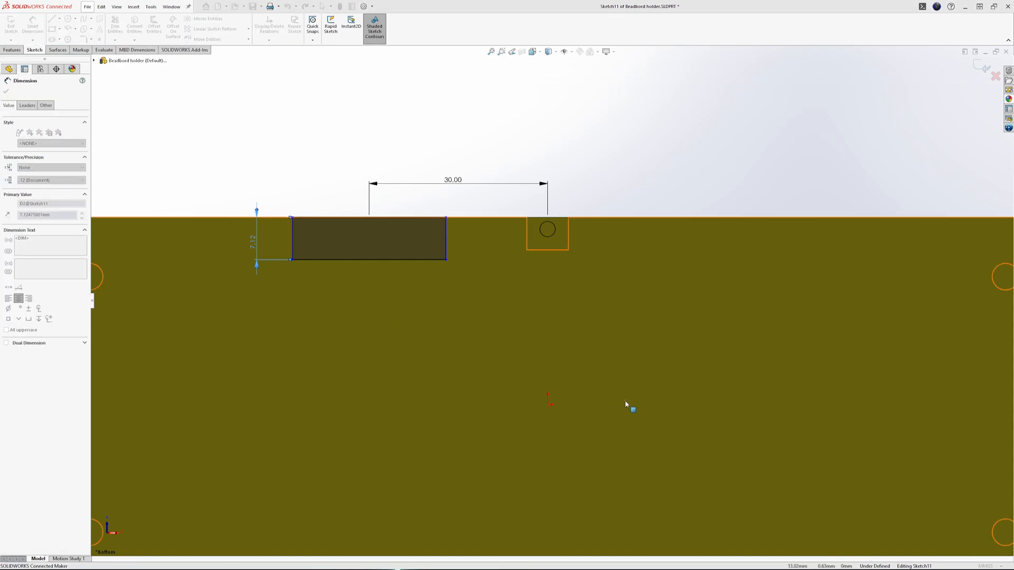
pyautogui.write('3')
pyautogui.press('Return')
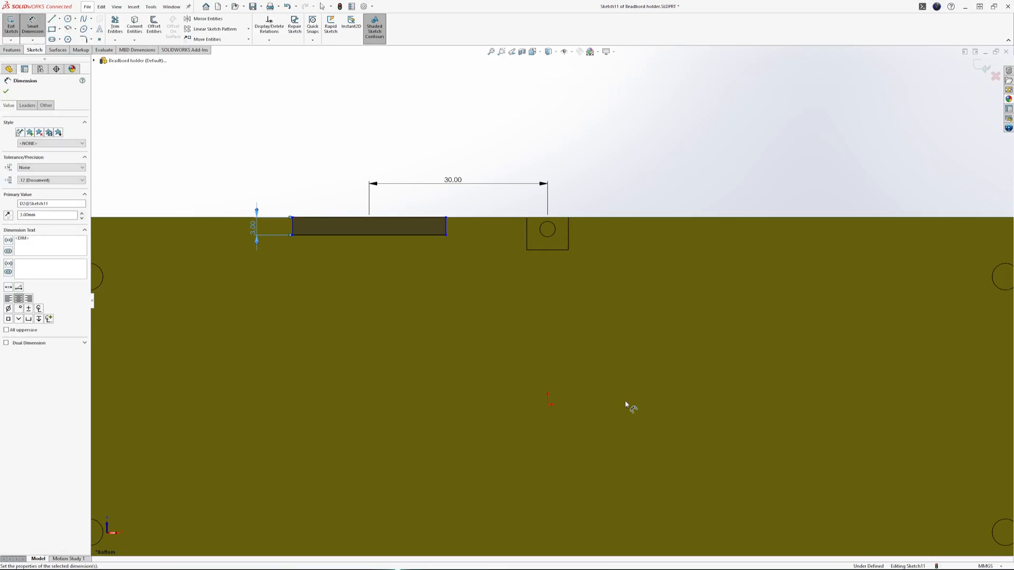
# Step: Sketch a vertical-diagonal-vertical line chain from the rectangle's upper edge, just left of its midpoint, stepping left down to the lower edge
pyautogui.scroll(-3, 368, 229)
pyautogui.scroll(2, 315, 224)
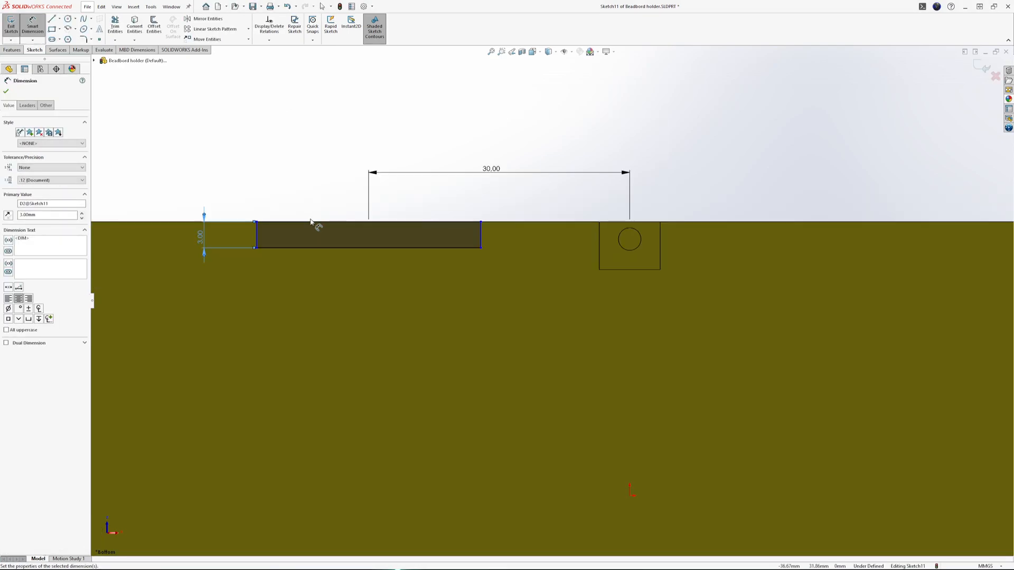
pyautogui.scroll(-1, 300, 221)
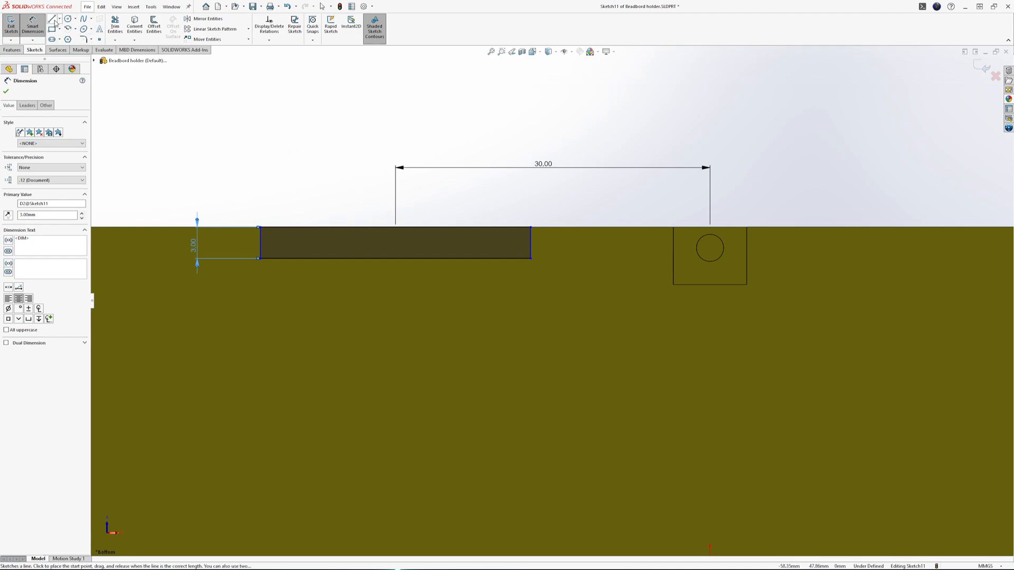
pyautogui.click(53, 19)
pyautogui.scroll(-5, 376, 248)
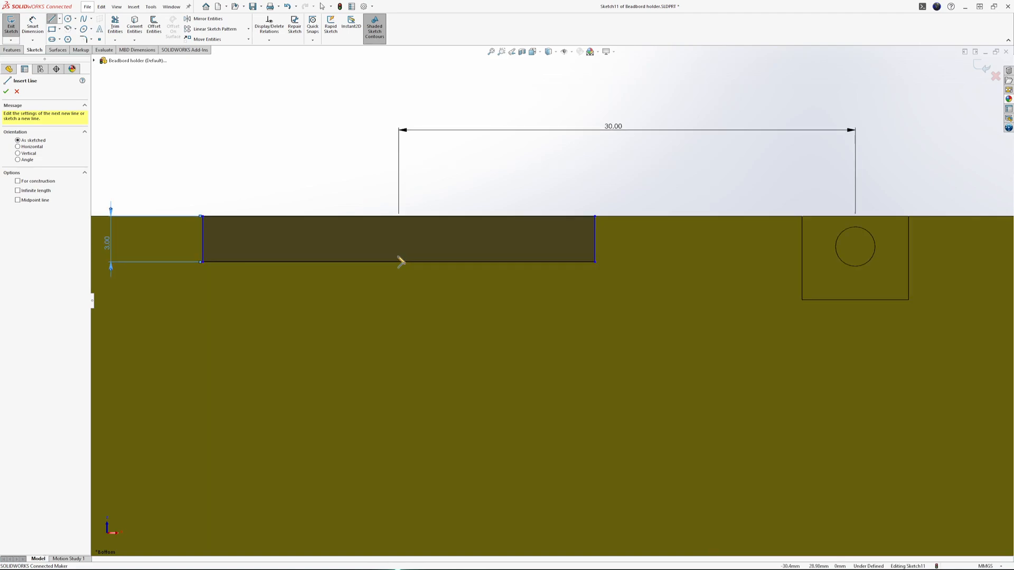
pyautogui.click(393, 203)
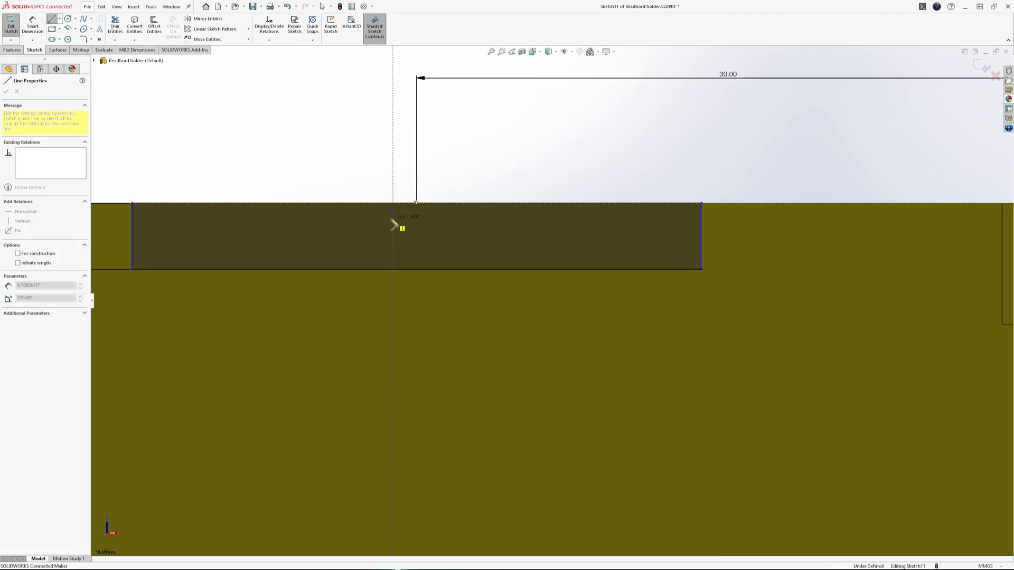
pyautogui.click(393, 221)
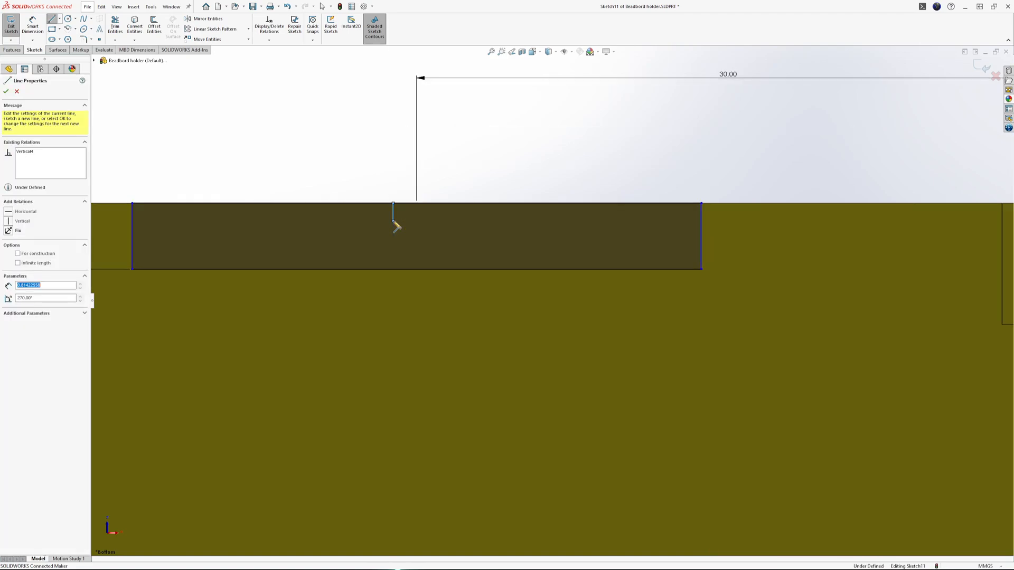
pyautogui.click(368, 245)
pyautogui.click(368, 269)
pyautogui.scroll(-5, 402, 295)
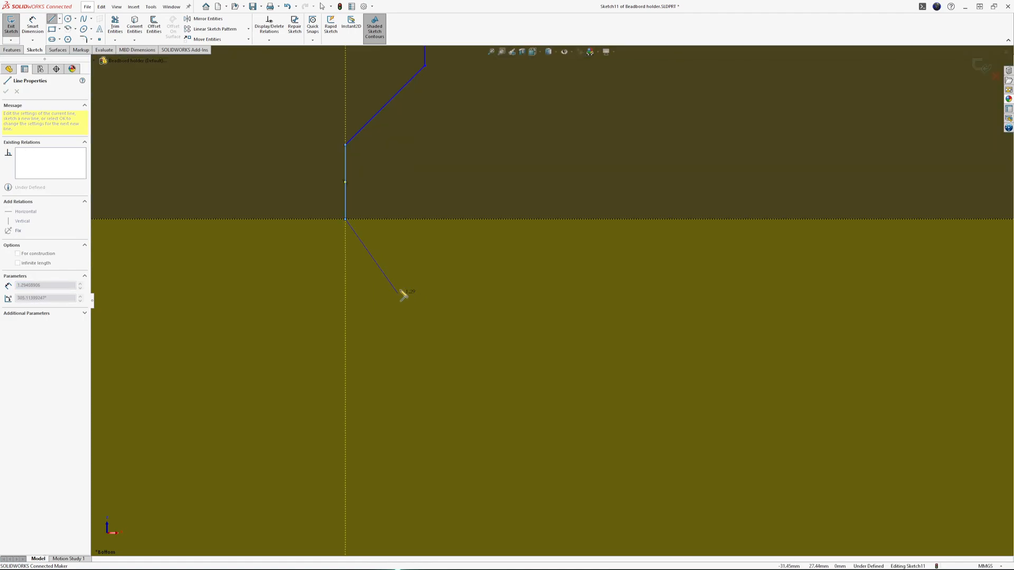
pyautogui.scroll(3, 406, 294)
pyautogui.press('Escape')
# Step: Dimension the lower and upper vertical segments of the stepped line to 1 mm each
pyautogui.scroll(1, 714, 218)
pyautogui.scroll(-1, 722, 218)
pyautogui.scroll(-2, 721, 216)
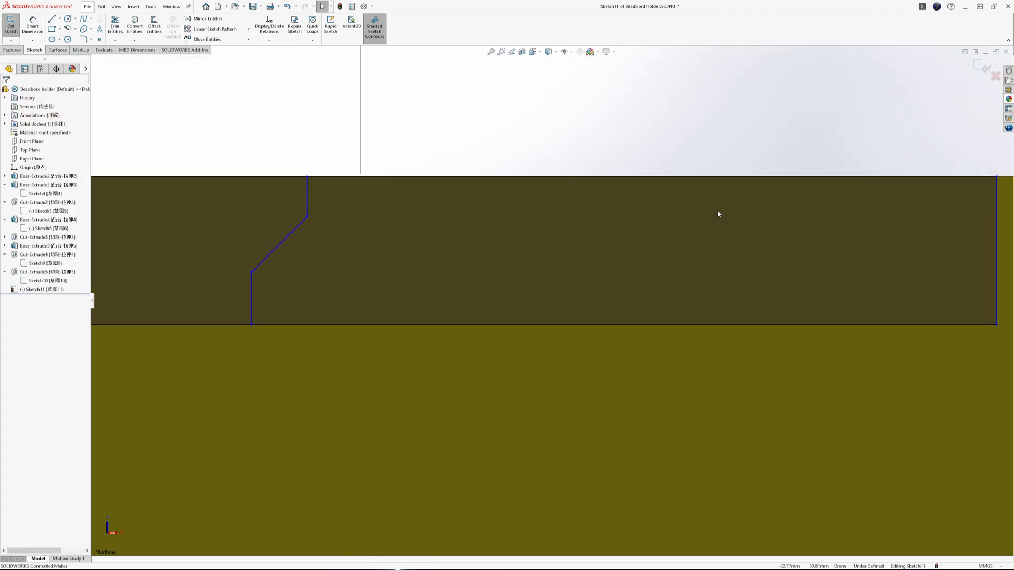
pyautogui.scroll(1, 620, 211)
pyautogui.click(32, 19)
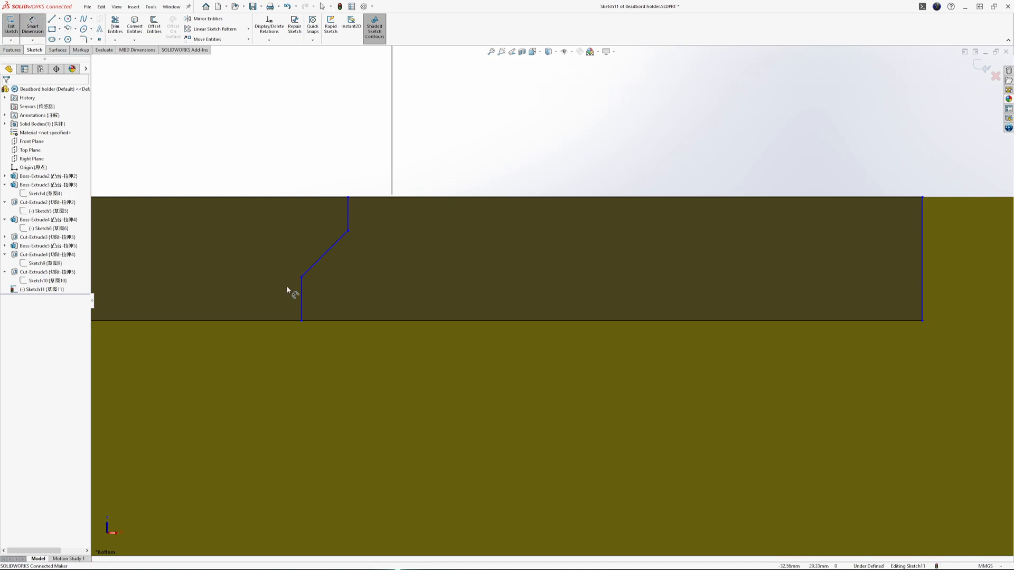
pyautogui.click(302, 296)
pyautogui.click(277, 296)
pyautogui.write('1.00mm')
pyautogui.press('Return')
pyautogui.click(348, 214)
pyautogui.click(325, 221)
pyautogui.write('1')
pyautogui.press('Return')
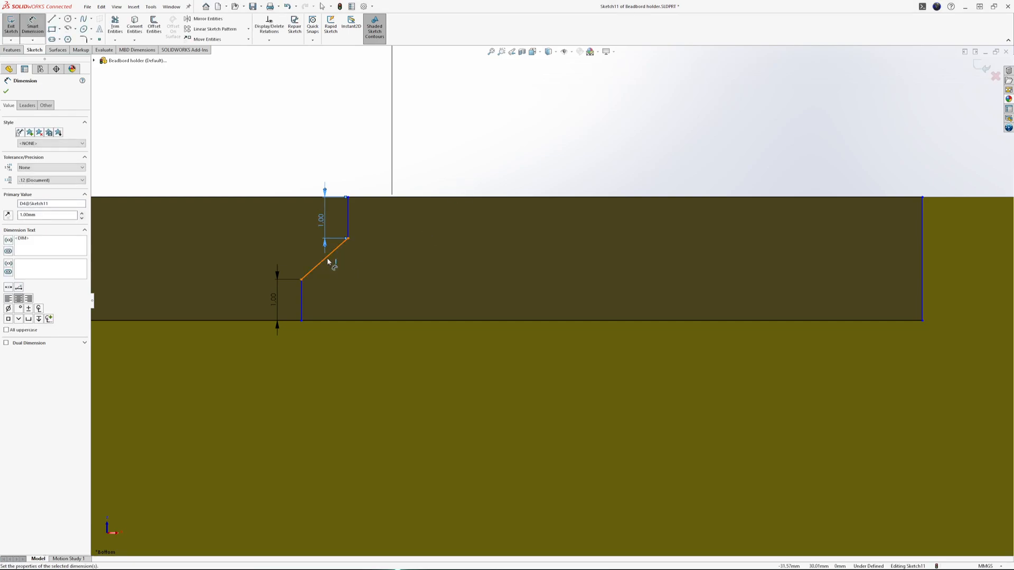
pyautogui.click(331, 253)
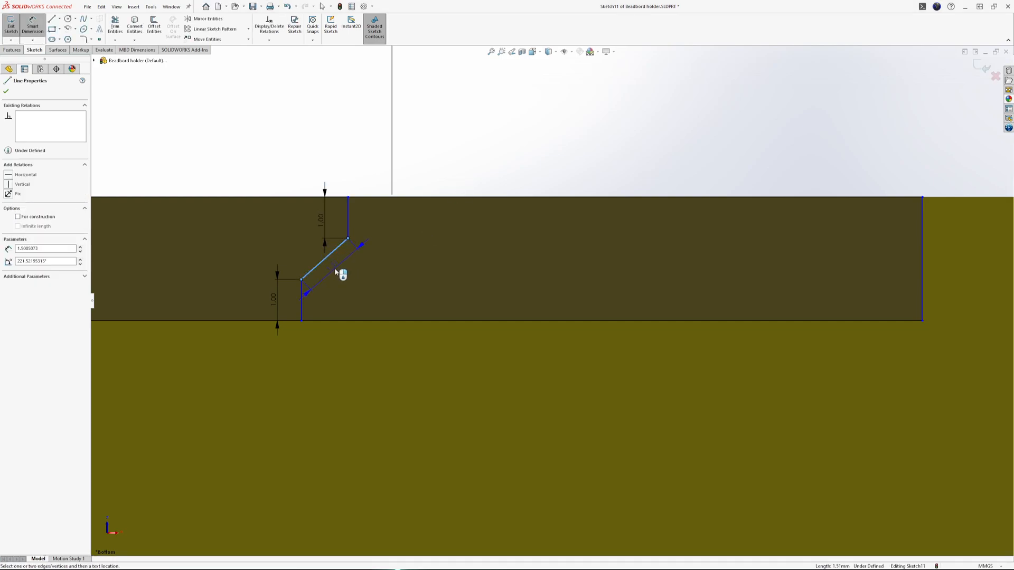
pyautogui.press('Escape')
pyautogui.press('Escape')
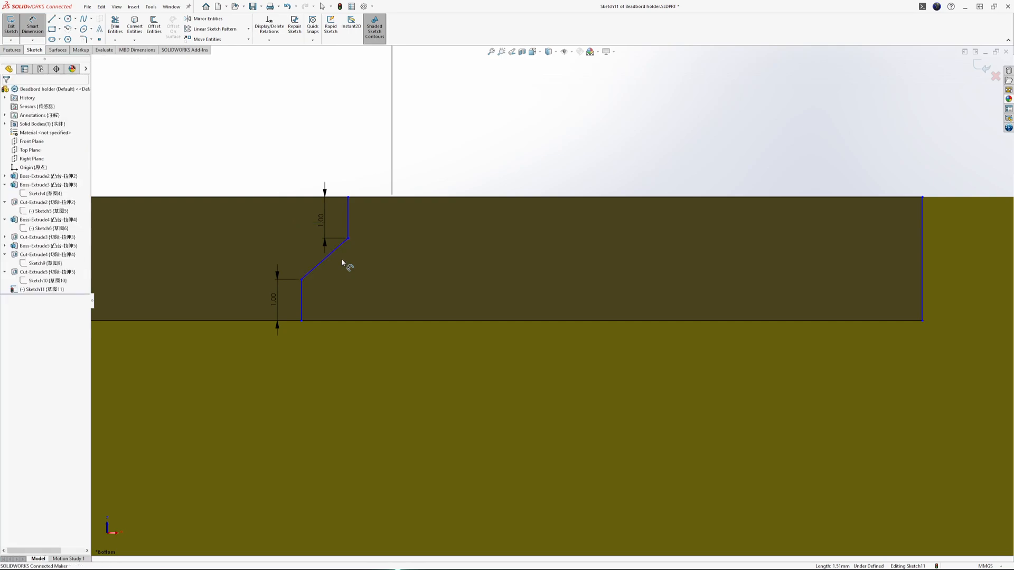
# Step: Set the horizontal distance between the stepped line's two vertical segments to 1 mm
pyautogui.press('z')
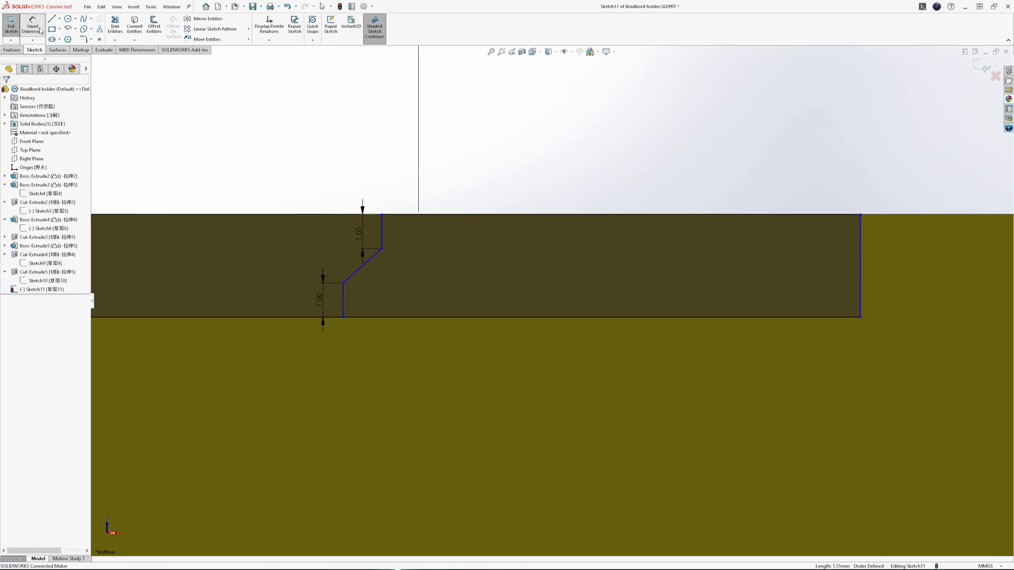
pyautogui.click(382, 242)
pyautogui.click(343, 298)
pyautogui.click(361, 174)
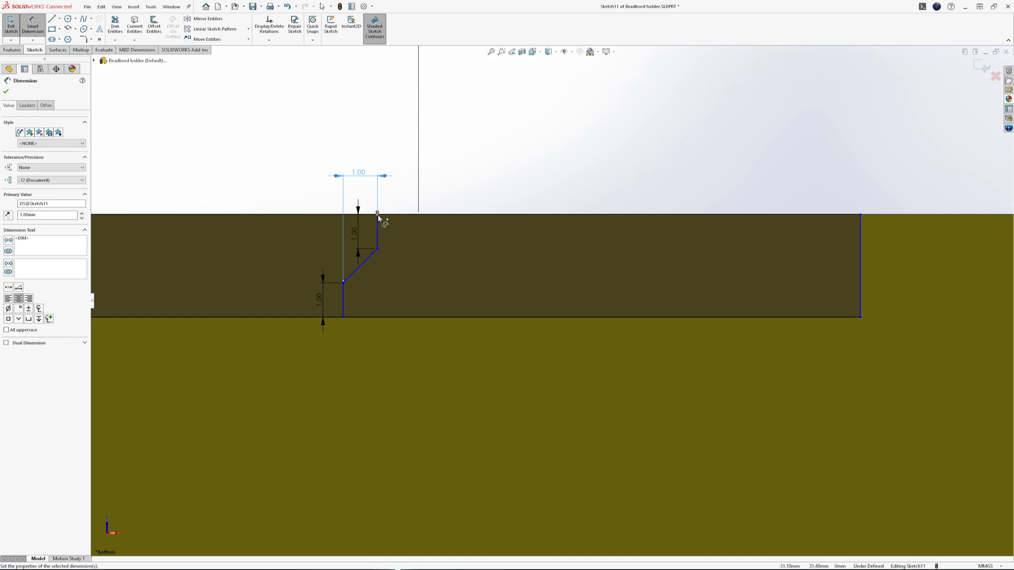
# Step: Examine the stepped profile inside the thin rectangle and its position relative to the neighbouring block with the hole
pyautogui.scroll(1, 586, 287)
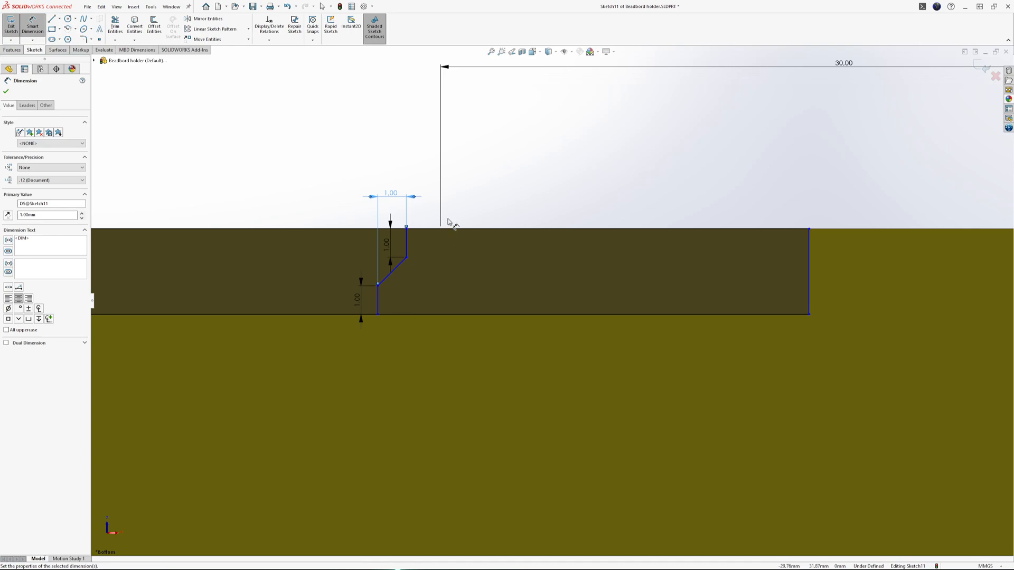
pyautogui.moveTo(448, 237); pyautogui.dragTo(445, 299, button='middle')
pyautogui.scroll(2, 445, 299)
pyautogui.scroll(1, 445, 300)
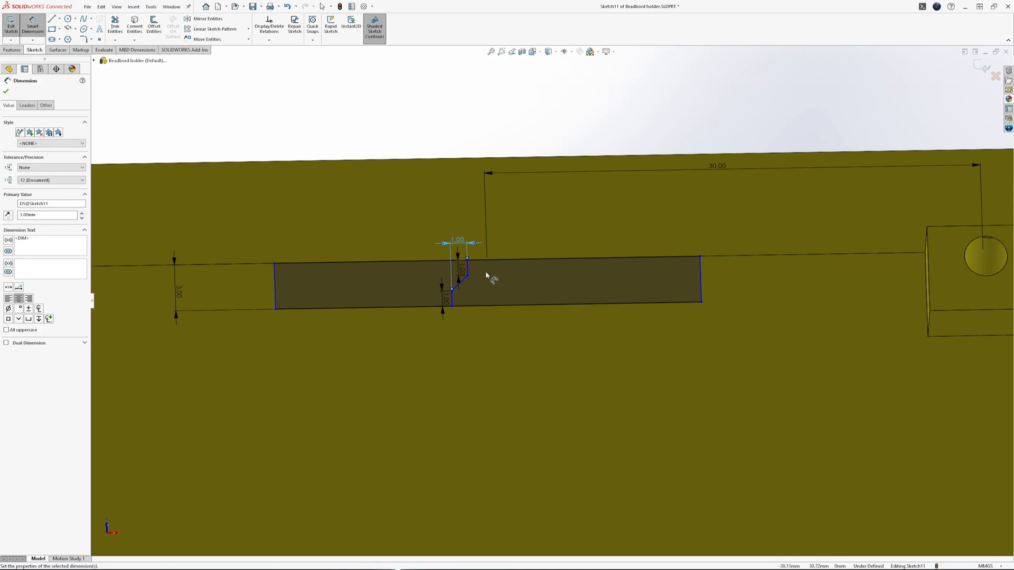
pyautogui.moveTo(503, 242); pyautogui.dragTo(493, 272, button='middle')
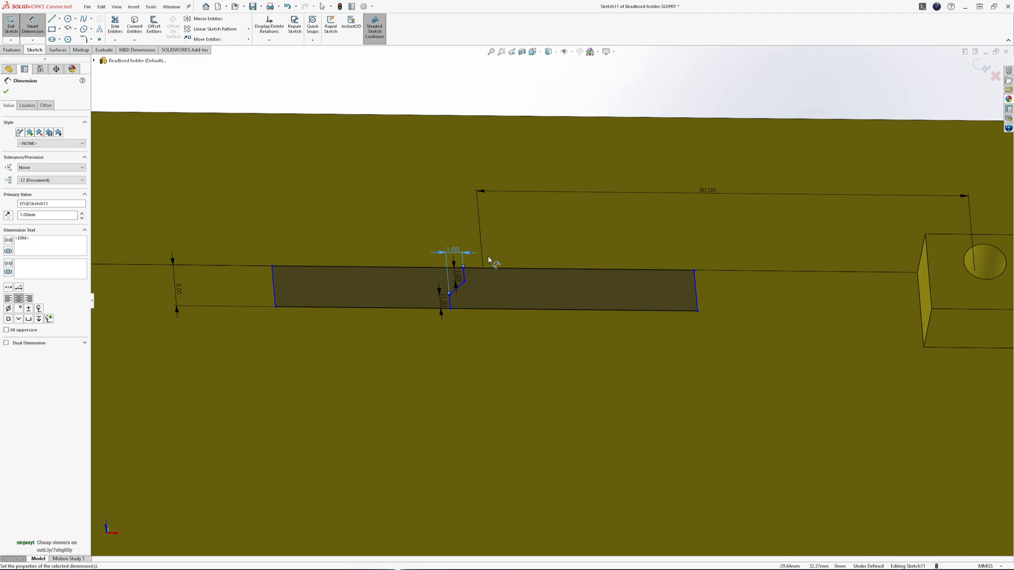
pyautogui.moveTo(551, 158); pyautogui.dragTo(556, 176, button='middle')
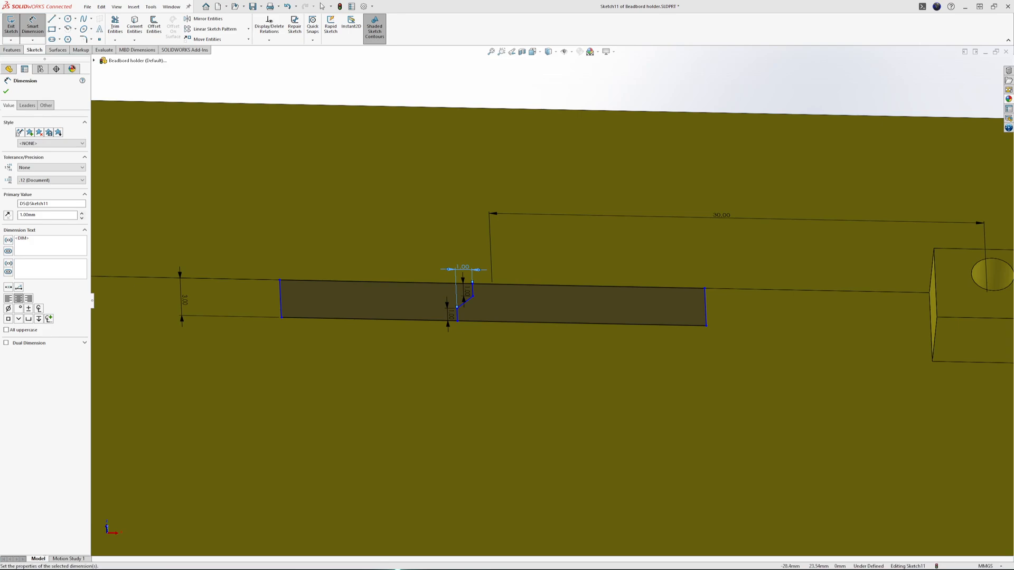
pyautogui.moveTo(453, 317)
pyautogui.mouseDown(button='middle')
pyautogui.moveTo(455, 410)
pyautogui.moveTo(473, 399)
pyautogui.moveTo(455, 396)
pyautogui.moveTo(462, 420)
pyautogui.mouseUp(button='middle')
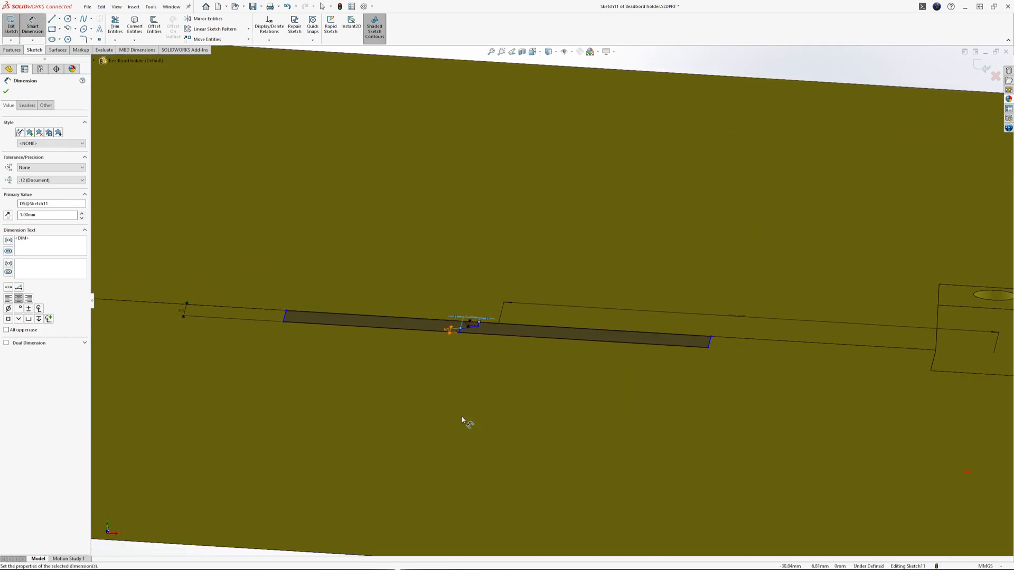
pyautogui.moveTo(480, 295)
pyautogui.mouseDown(button='middle')
pyautogui.moveTo(460, 311)
pyautogui.moveTo(464, 342)
pyautogui.moveTo(468, 323)
pyautogui.moveTo(597, 301)
pyautogui.mouseUp(button='middle')
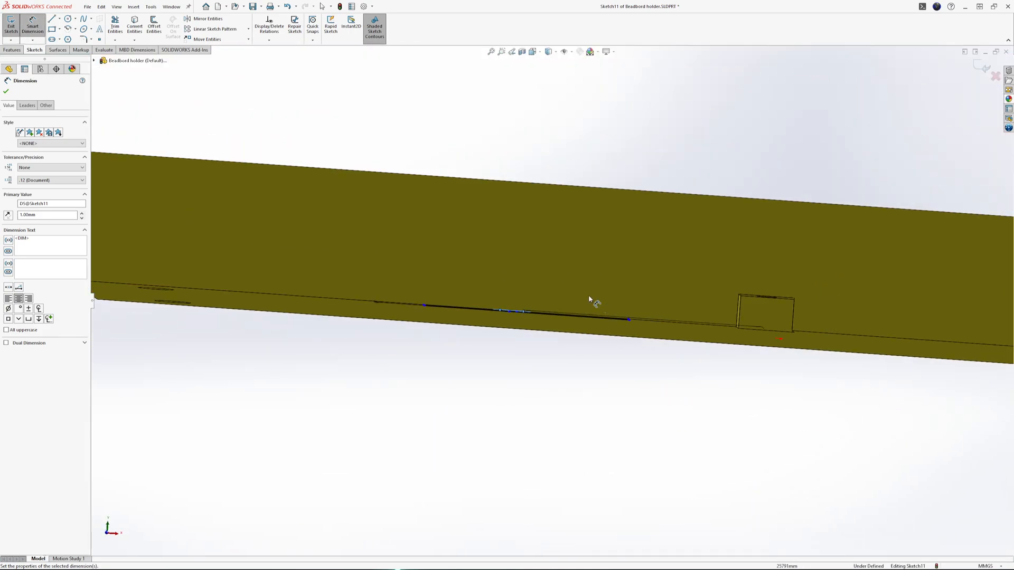
pyautogui.hotkey('ctrl', '8')
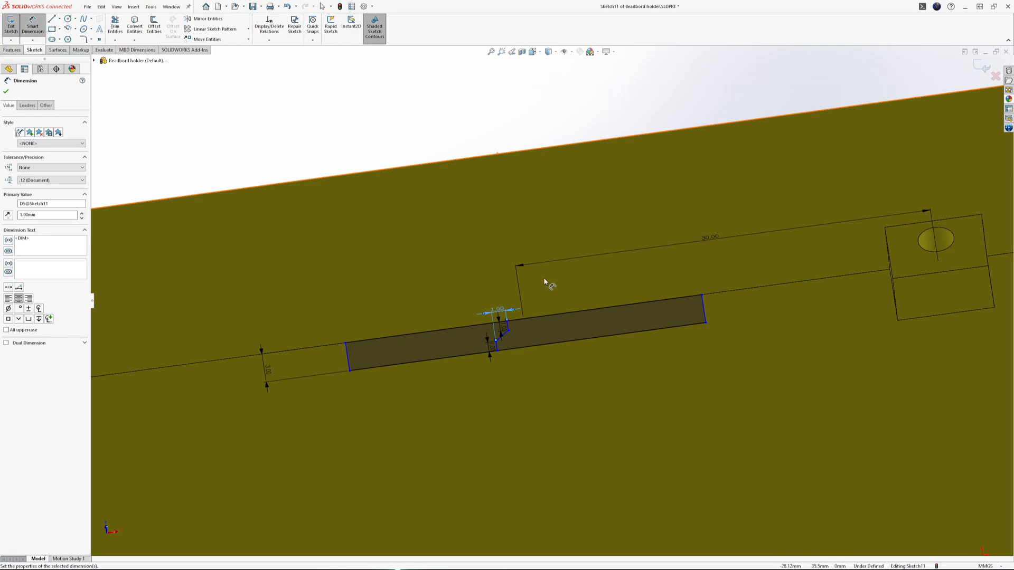
pyautogui.scroll(-5, 525, 368)
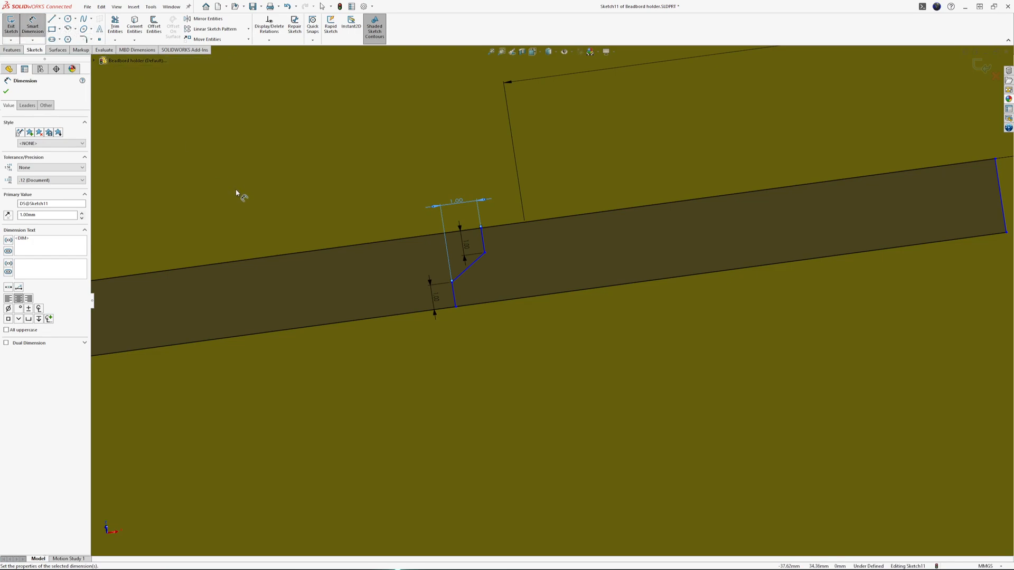
pyautogui.moveTo(571, 150)
pyautogui.mouseDown(button='middle')
pyautogui.moveTo(593, 195)
pyautogui.moveTo(608, 170)
pyautogui.moveTo(541, 155)
pyautogui.mouseUp(button='middle')
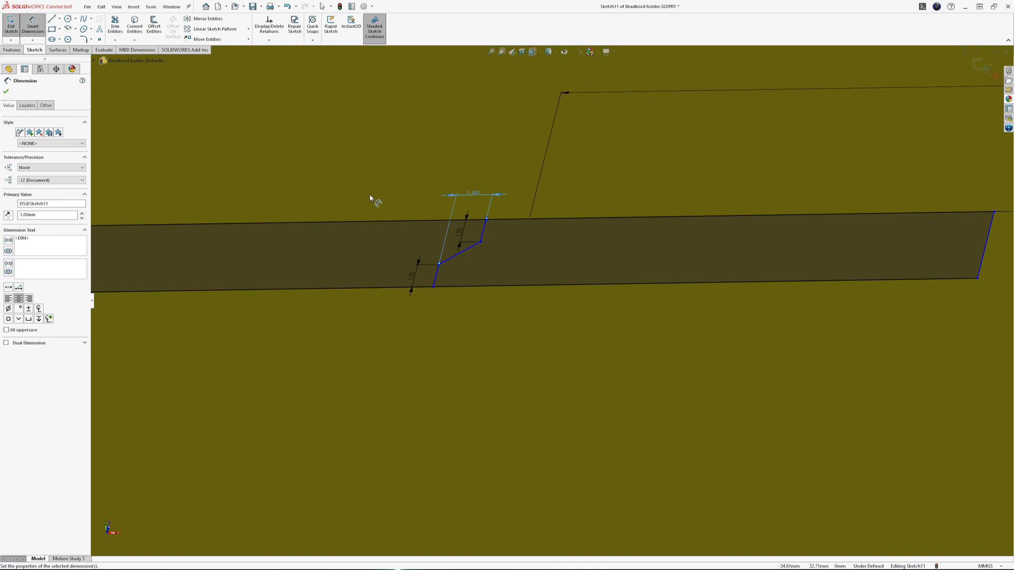
pyautogui.scroll(2, 493, 225)
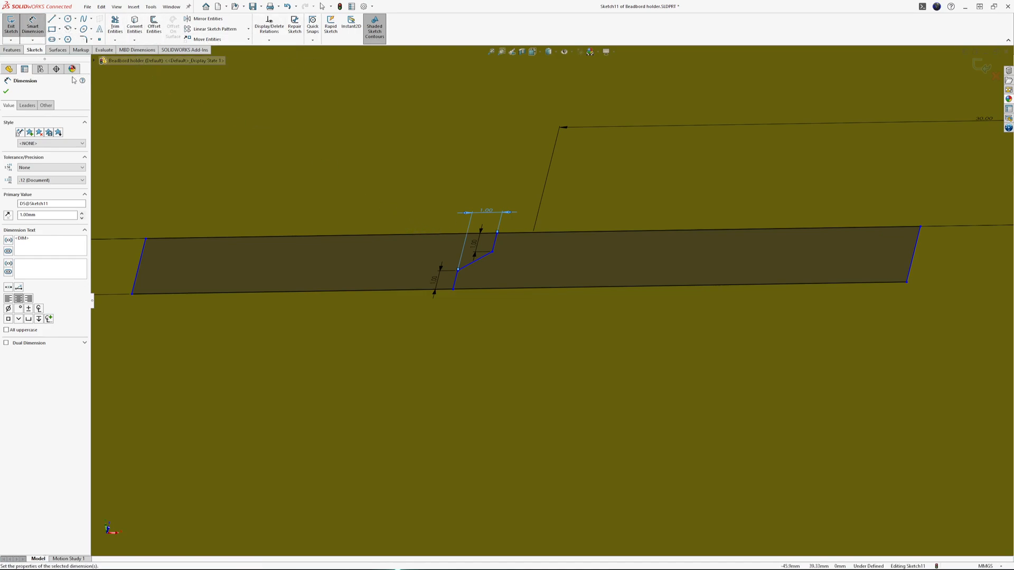
# Step: Trim away the part of the thin rectangle on the outer side of the stepped line, including its far end edge
pyautogui.click(32, 33)
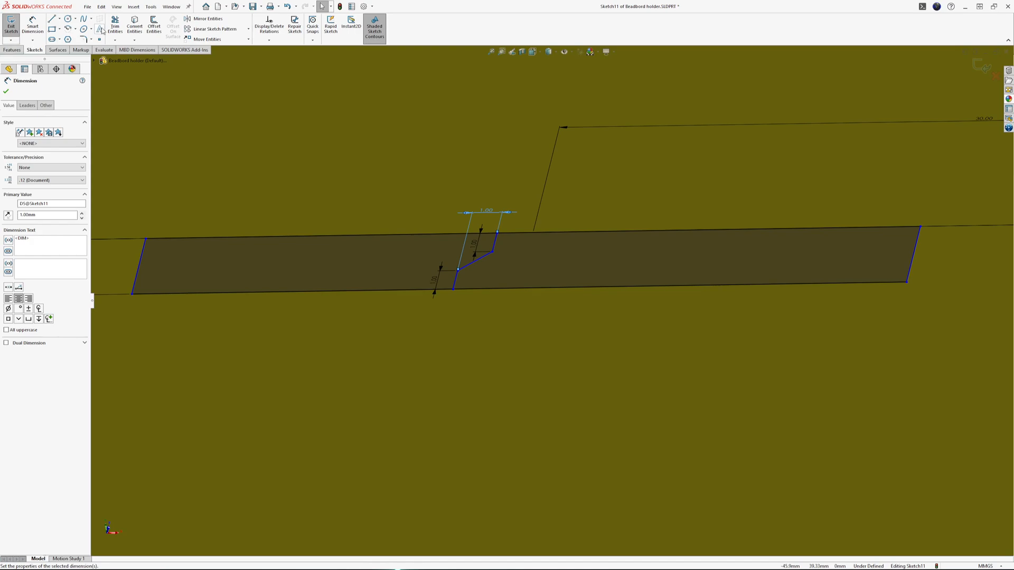
pyautogui.click(120, 37)
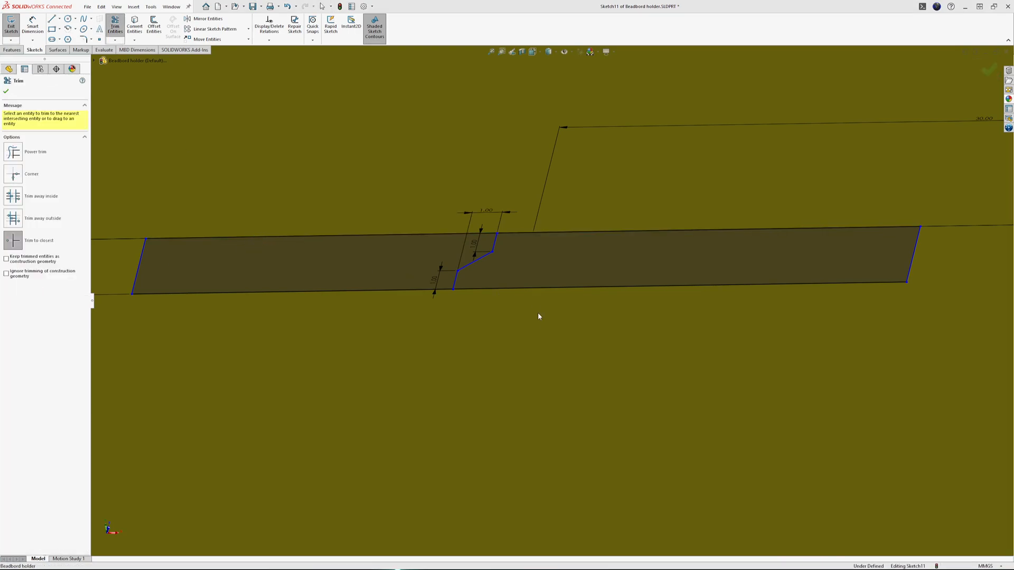
pyautogui.click(331, 291)
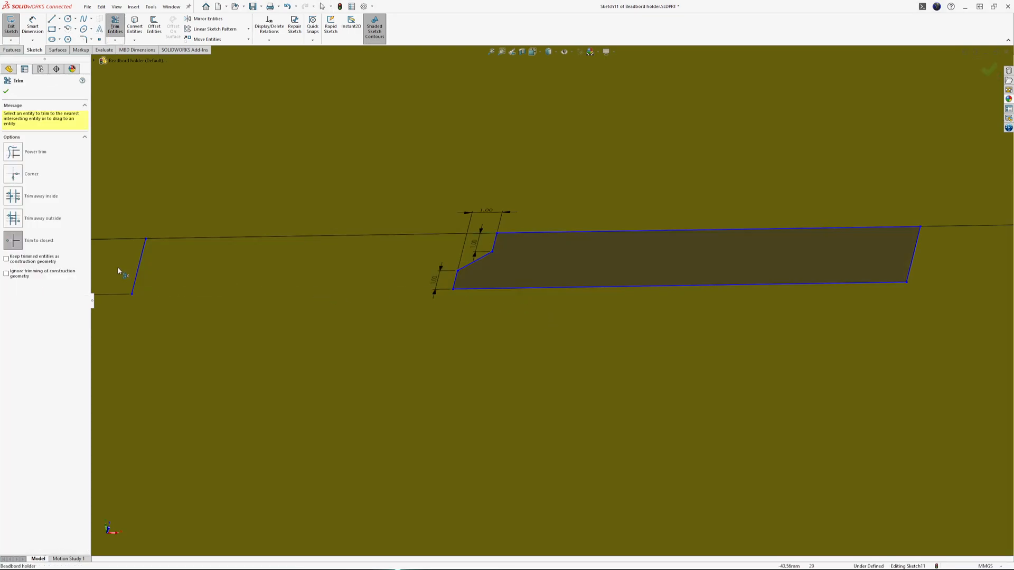
pyautogui.click(140, 262)
pyautogui.scroll(1, 593, 292)
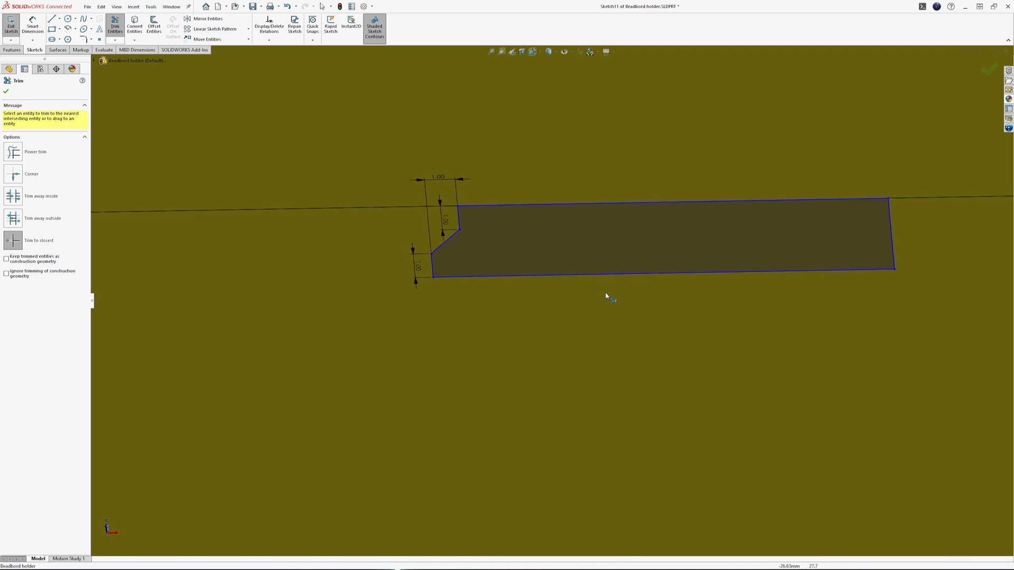
# Step: Trim the remaining rectangle edges on the block side, keeping only the three-segment stepped line
pyautogui.scroll(3, 636, 261)
pyautogui.scroll(-3, 631, 267)
pyautogui.click(705, 290)
pyautogui.click(464, 274)
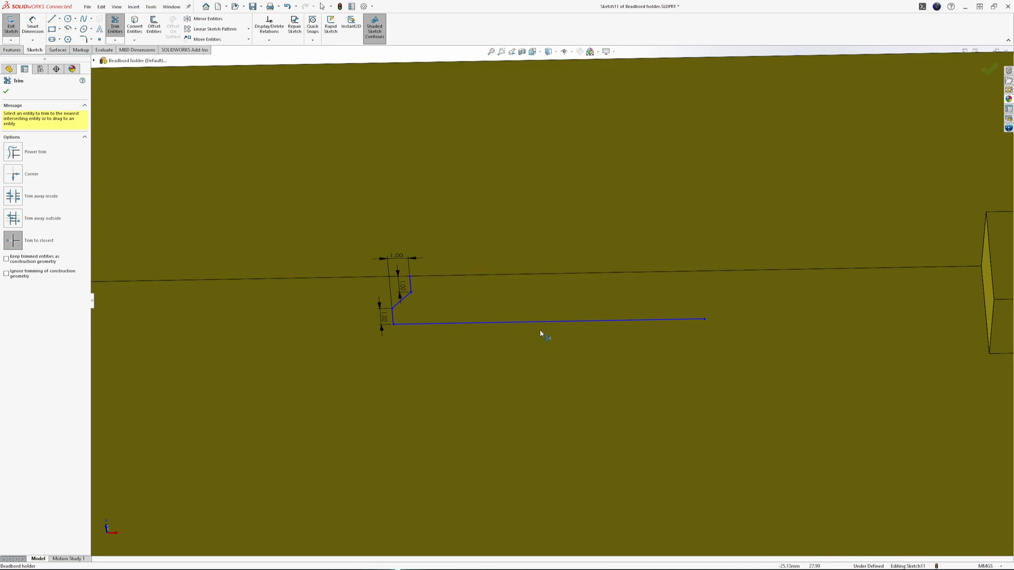
pyautogui.click(544, 320)
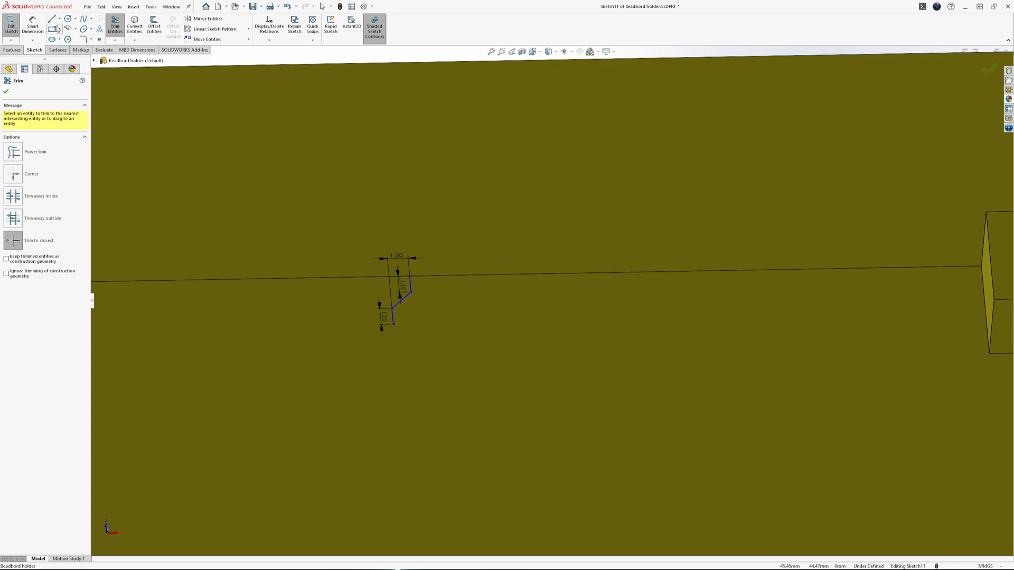
# Step: Sketch a line about 1.7 mm long along the part's edge from the upper end of the stepped line toward the block
pyautogui.click(52, 19)
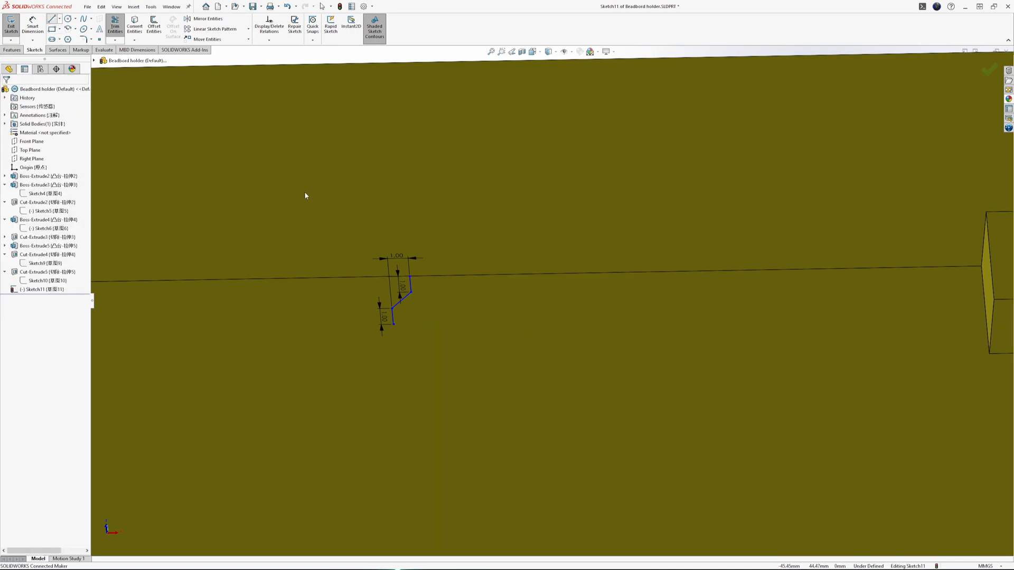
pyautogui.click(411, 277)
pyautogui.click(446, 276)
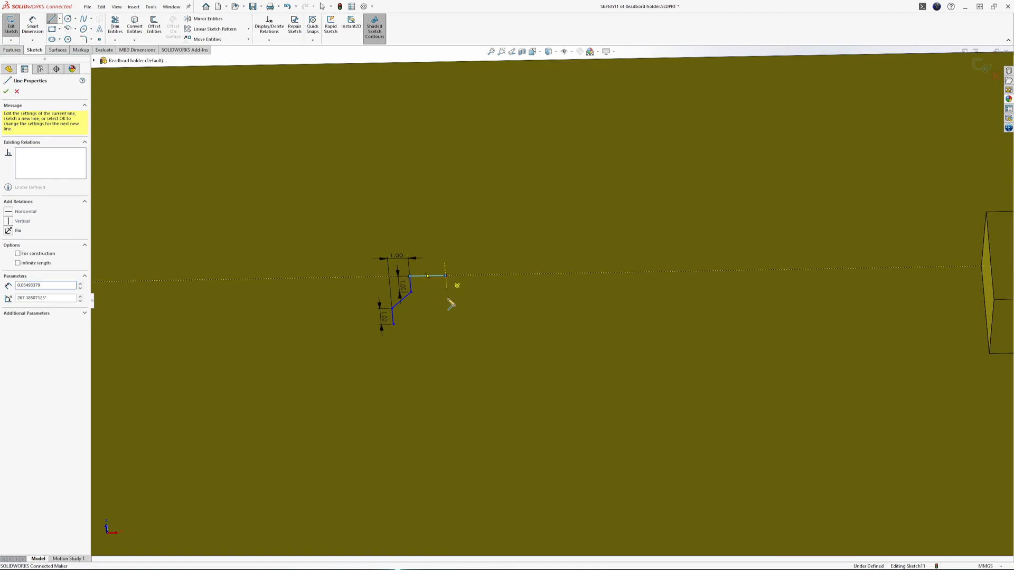
pyautogui.scroll(-3, 440, 305)
pyautogui.press('Escape')
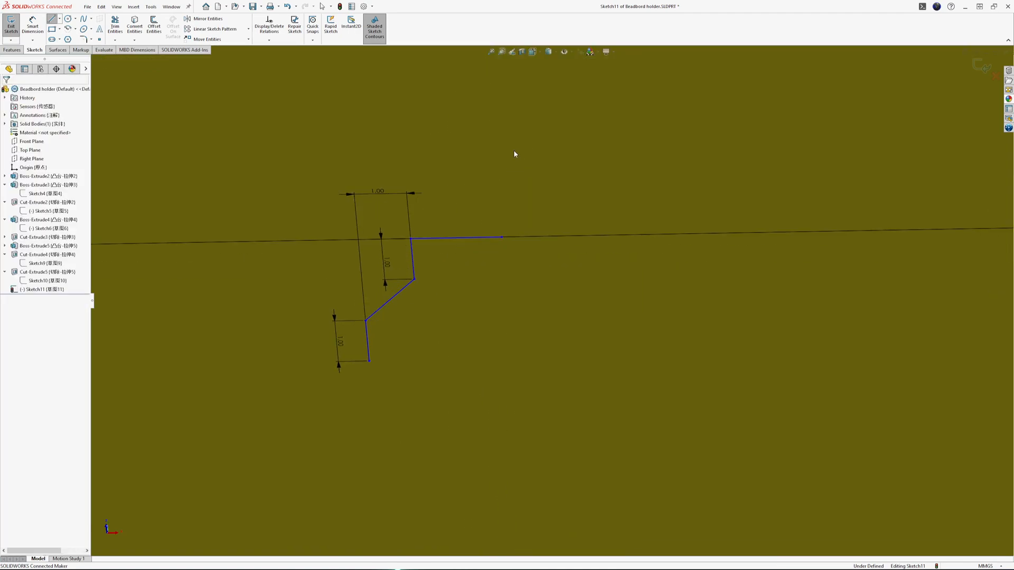
# Step: Dimension the new line on the part's edge and set its length to 1.5 mm
pyautogui.click(37, 33)
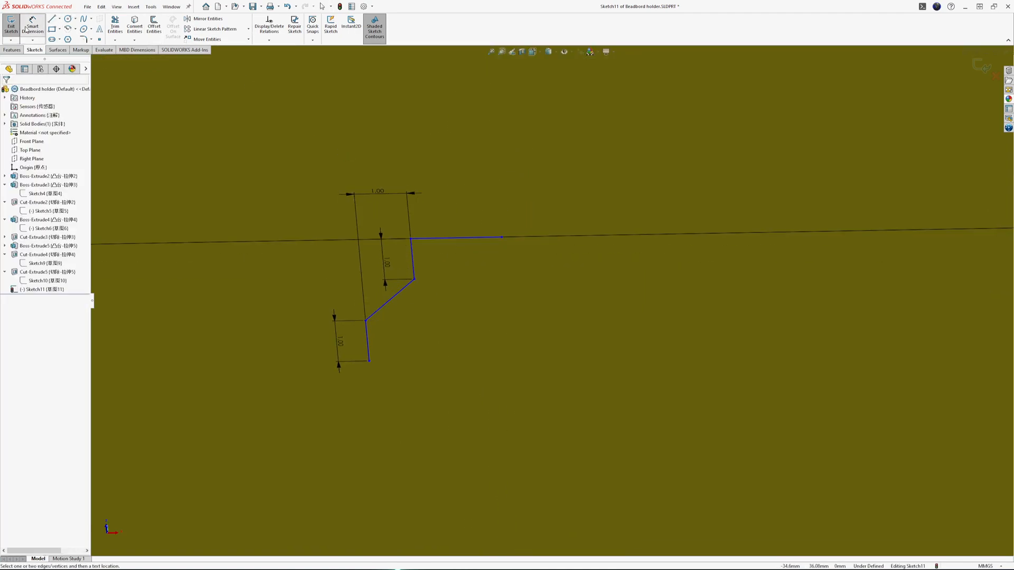
pyautogui.click(446, 239)
pyautogui.click(458, 216)
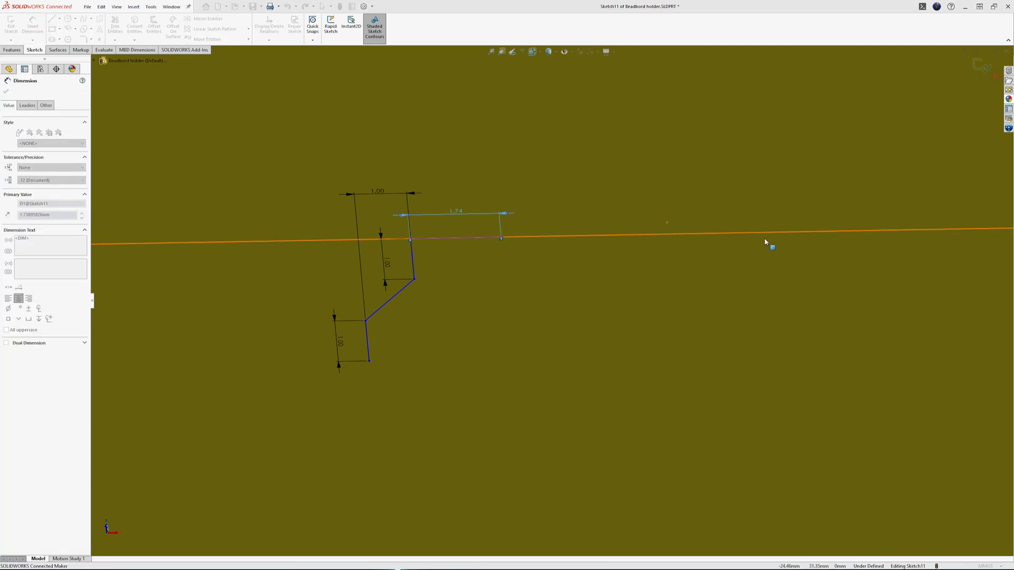
pyautogui.press('Return')
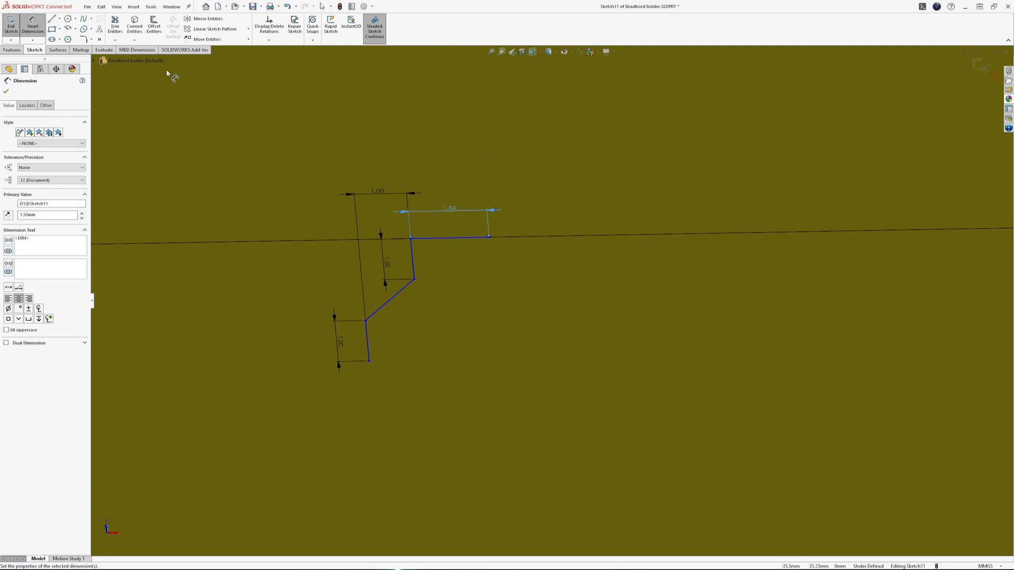
# Step: Close the profile with a horizontal line from the stepped line's lower end and a vertical line up to the 1.5 mm line
pyautogui.click(53, 20)
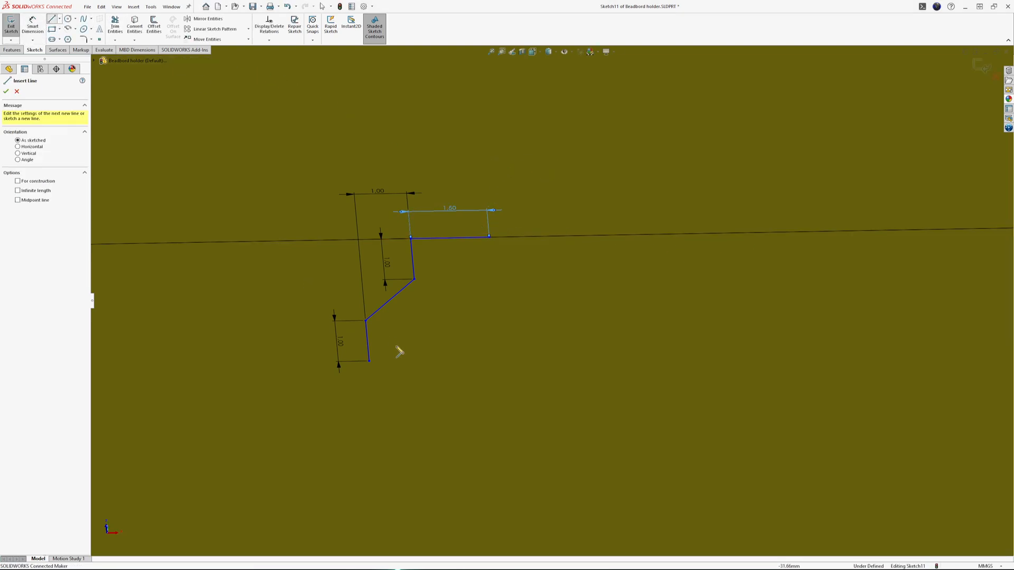
pyautogui.click(369, 362)
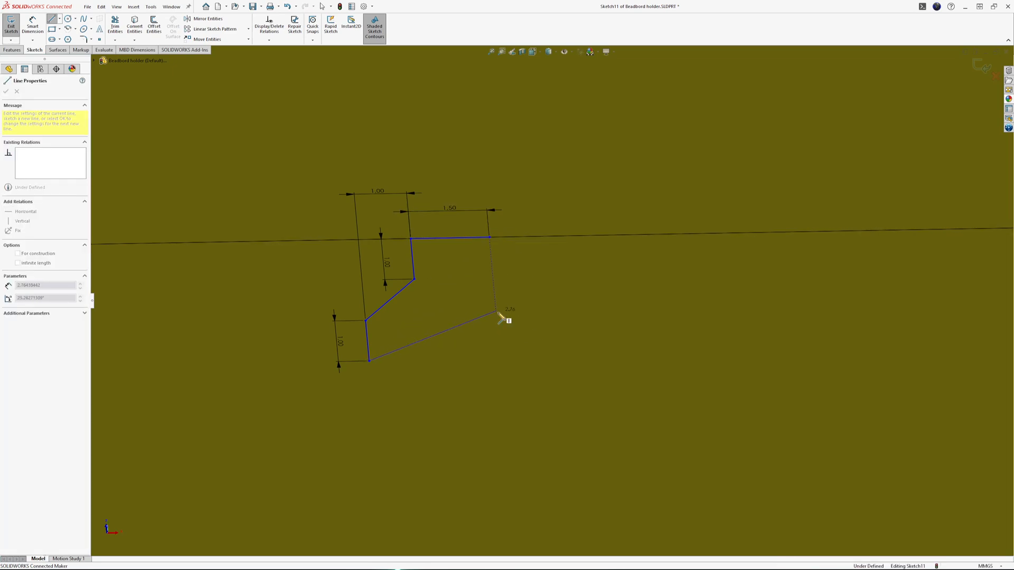
pyautogui.click(500, 361)
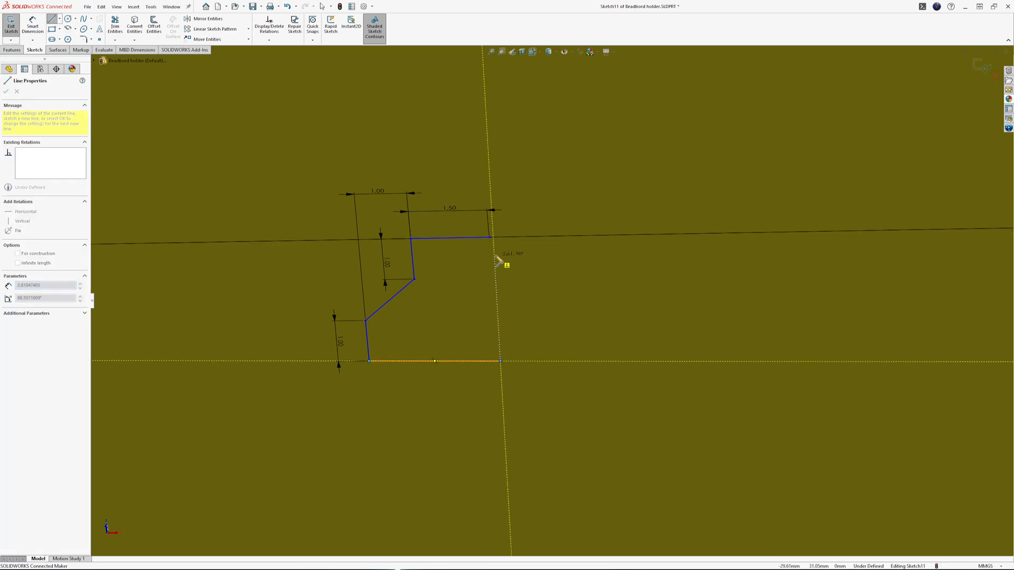
pyautogui.click(490, 238)
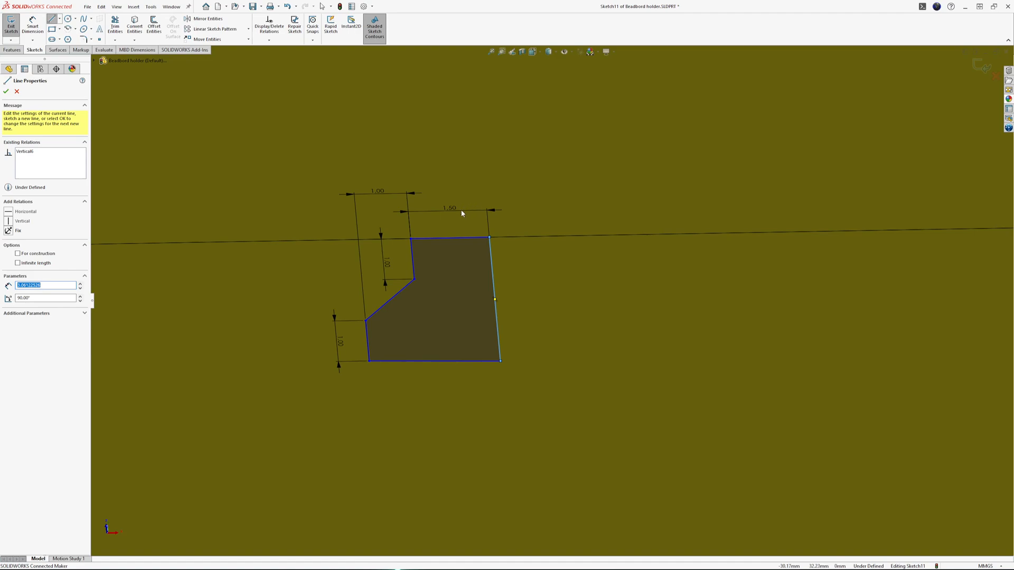
# Step: Try moving the closed profile's lower corner opposite the stepped side, and undo the move
pyautogui.moveTo(437, 236)
pyautogui.mouseDown(button='middle')
pyautogui.moveTo(423, 113)
pyautogui.moveTo(479, 81)
pyautogui.moveTo(465, 274)
pyautogui.mouseUp(button='middle')
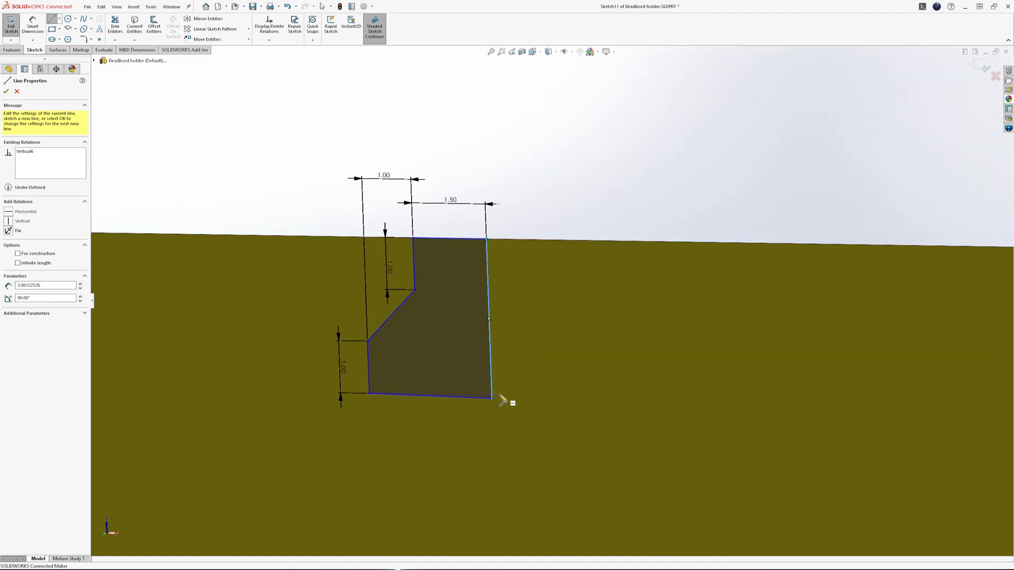
pyautogui.press('Escape')
pyautogui.moveTo(492, 399)
pyautogui.mouseDown()
pyautogui.moveTo(555, 410)
pyautogui.moveTo(460, 397)
pyautogui.moveTo(467, 335)
pyautogui.moveTo(632, 193)
pyautogui.mouseUp()
pyautogui.hotkey('ctrl', 'z')
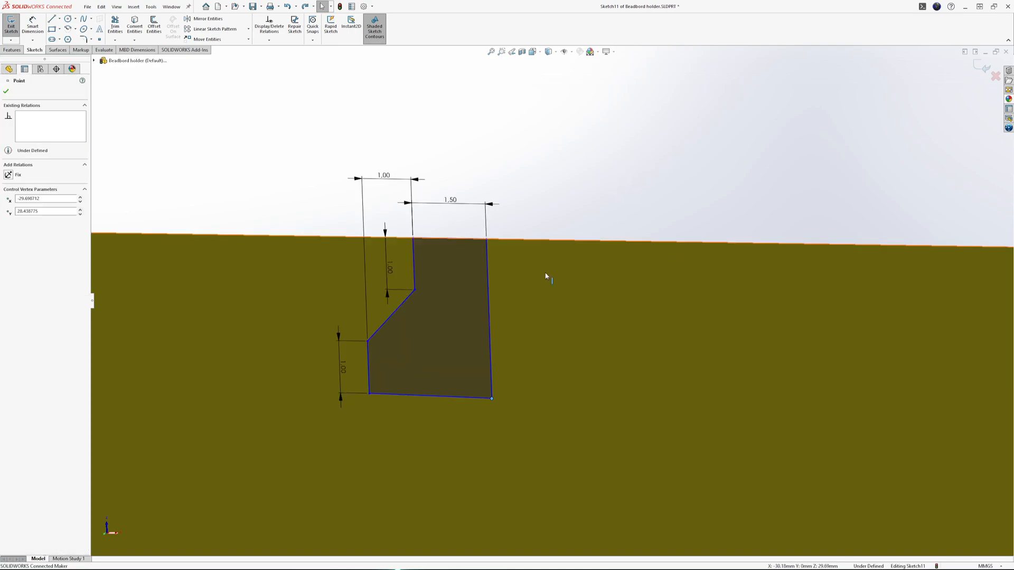
# Step: Delete the vertical and lower horizontal lines that close the profile
pyautogui.click(492, 370)
pyautogui.press('Delete')
pyautogui.click(461, 398)
pyautogui.press('Delete')
pyautogui.moveTo(539, 315); pyautogui.dragTo(503, 295, button='middle')
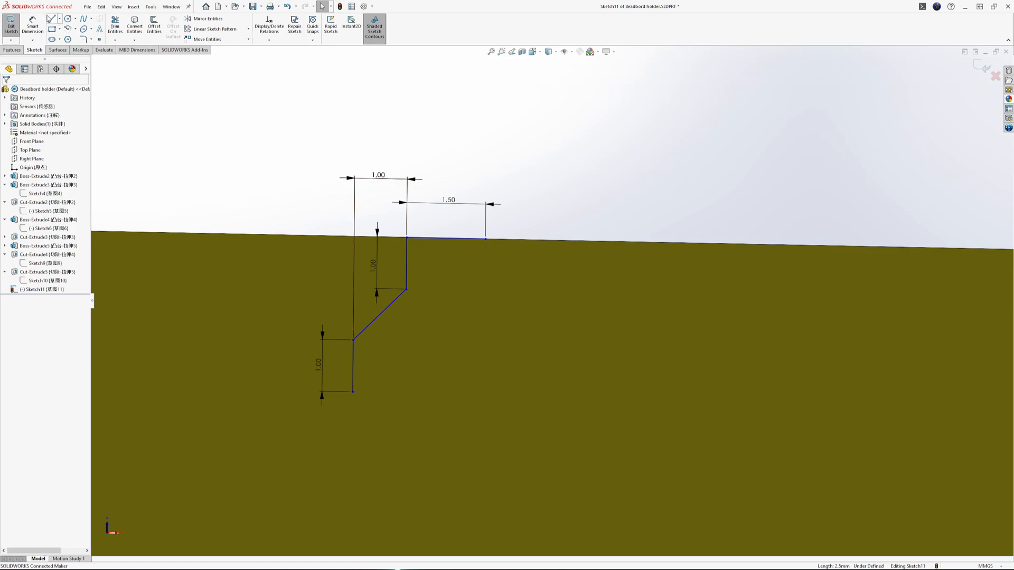
# Step: Sketch a vertical line down from the free end of the 1.5 mm line and a 2.5 mm horizontal line back to the stepped line
pyautogui.click(50, 19)
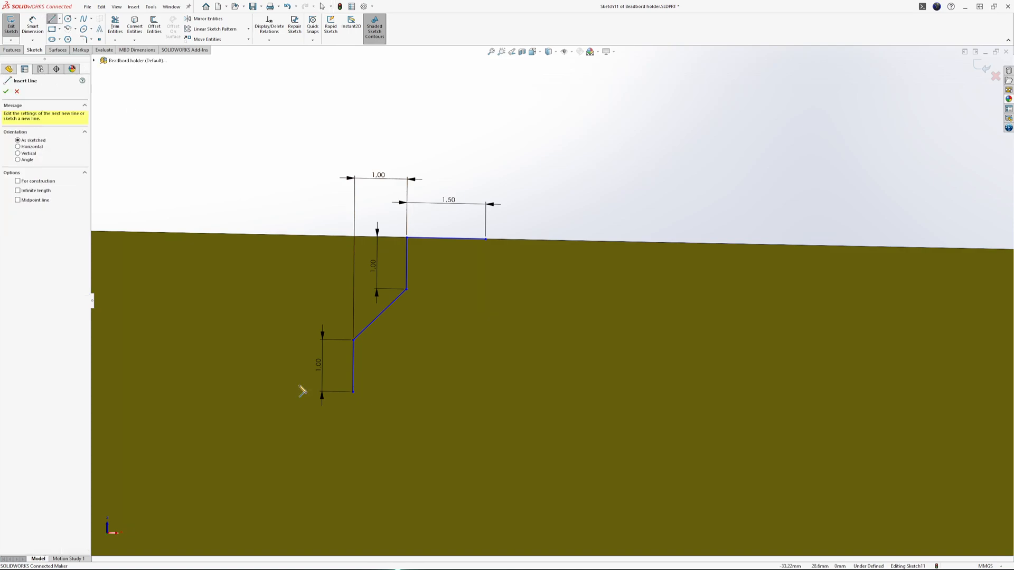
pyautogui.click(485, 239)
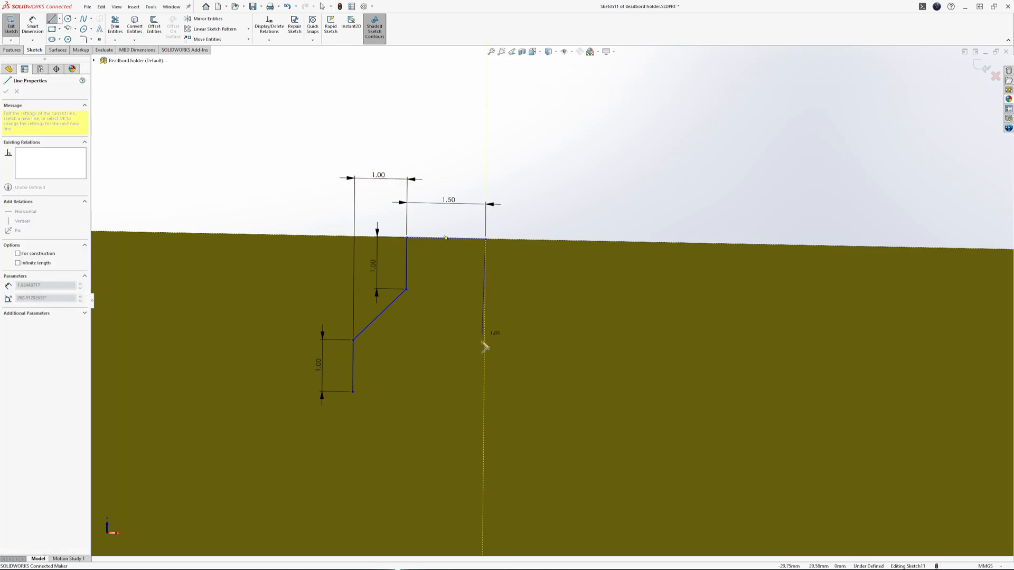
pyautogui.click(485, 395)
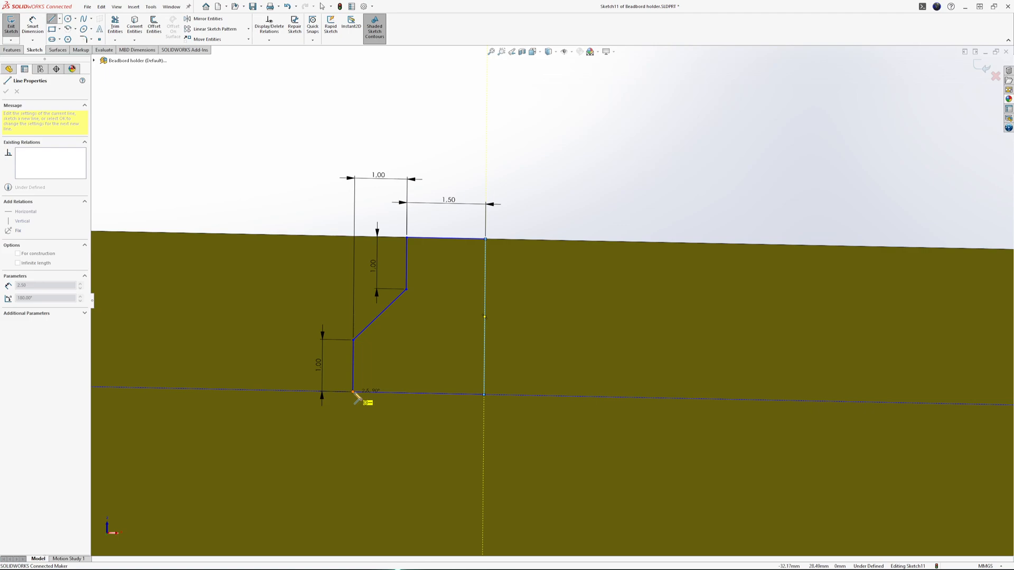
pyautogui.click(353, 392)
pyautogui.press('Escape')
# Step: Shift the closed profile slightly along the part's edge and pull the slanted line's lower vertex downward to lengthen the profile
pyautogui.moveTo(483, 395)
pyautogui.mouseDown()
pyautogui.moveTo(484, 424)
pyautogui.moveTo(476, 394)
pyautogui.mouseUp()
pyautogui.moveTo(406, 272)
pyautogui.mouseDown()
pyautogui.moveTo(405, 239)
pyautogui.moveTo(408, 275)
pyautogui.moveTo(395, 291)
pyautogui.moveTo(403, 291)
pyautogui.mouseUp()
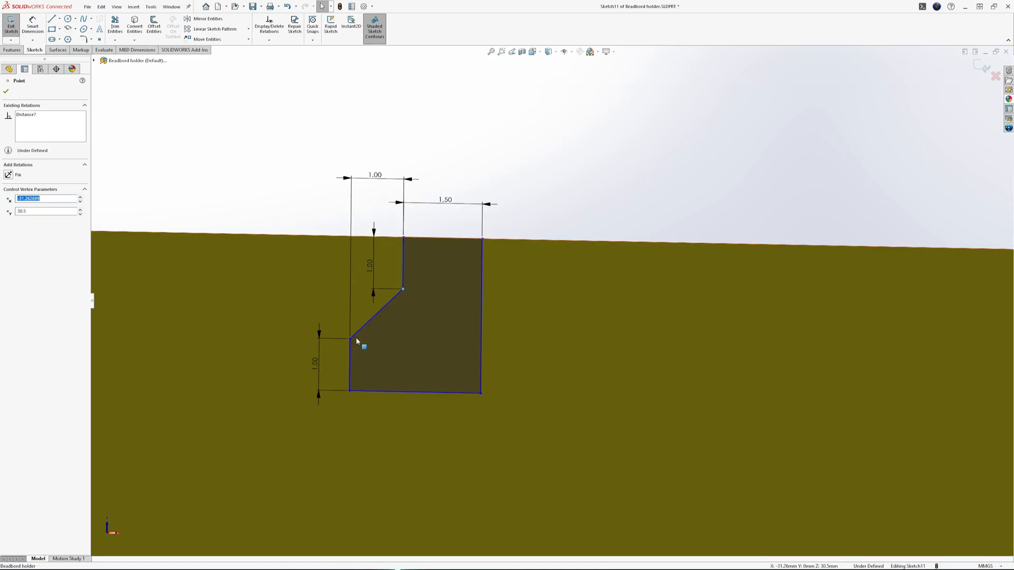
pyautogui.moveTo(350, 339)
pyautogui.mouseDown()
pyautogui.moveTo(359, 398)
pyautogui.moveTo(350, 397)
pyautogui.mouseUp()
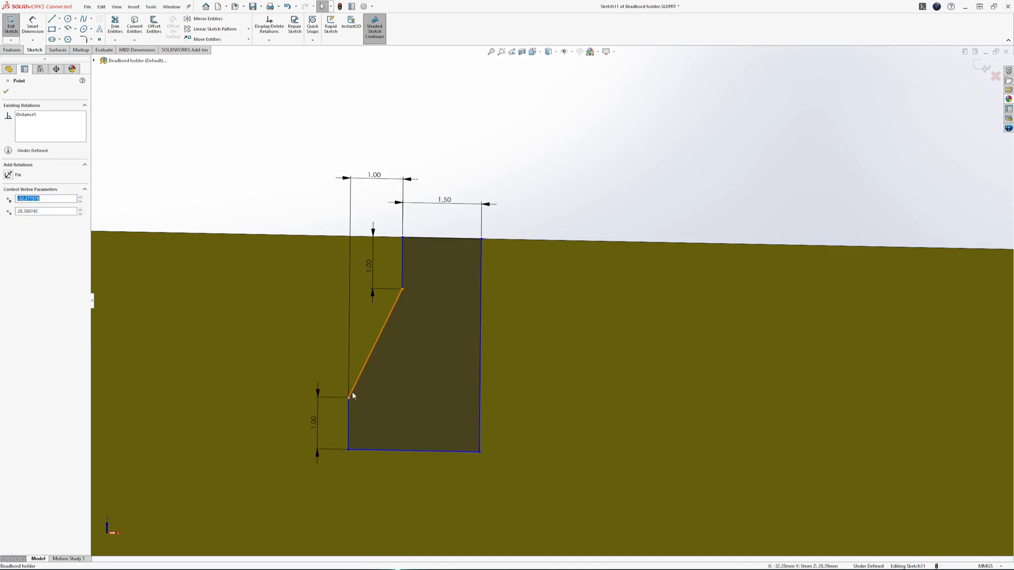
pyautogui.click(543, 181)
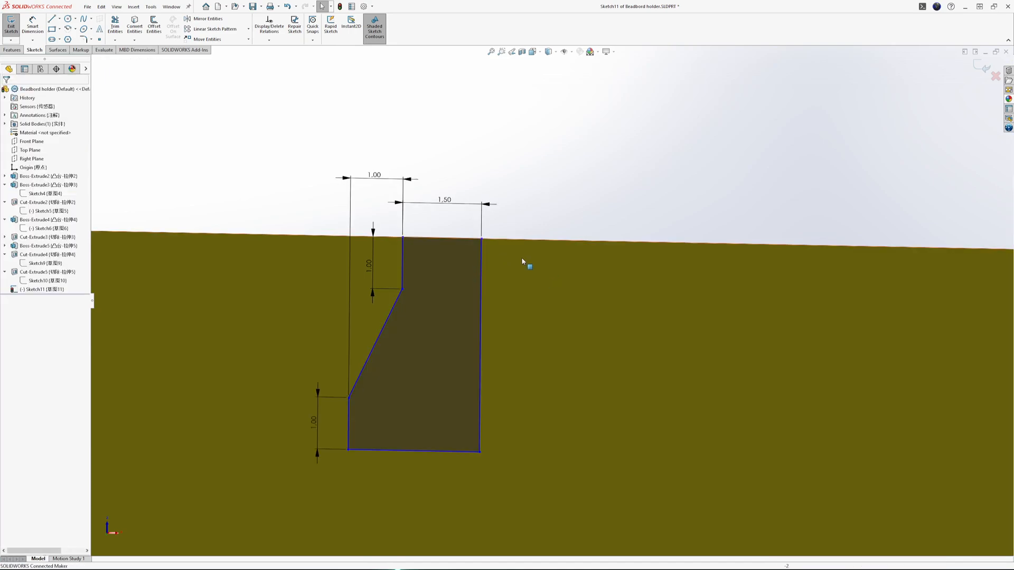
# Step: Dimension the profile's overall height between its upper and lower horizontal lines as 3 mm
pyautogui.click(33, 27)
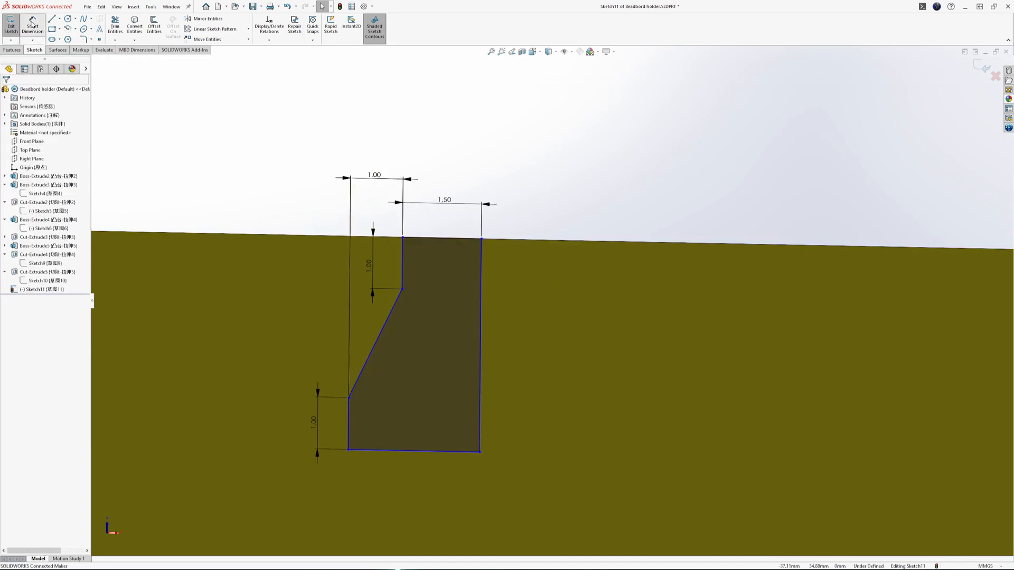
pyautogui.click(425, 259)
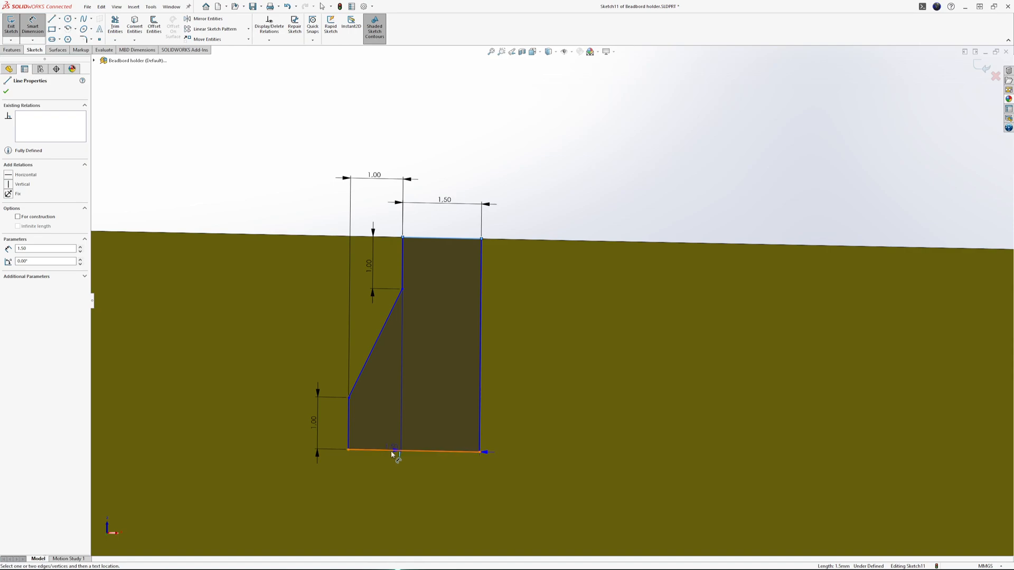
pyautogui.click(267, 289)
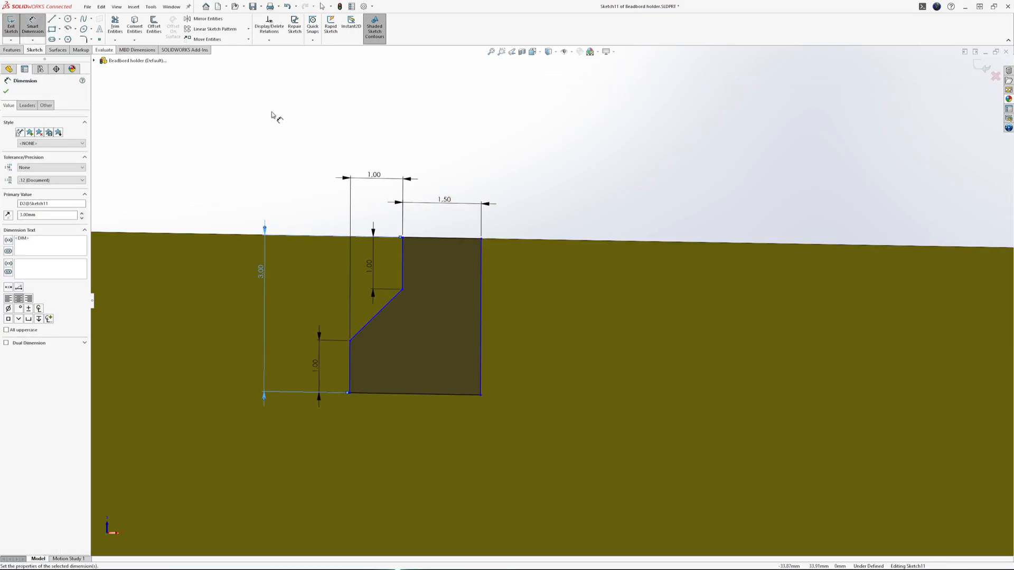
pyautogui.press('Escape')
pyautogui.press('Escape')
# Step: Convert the long vertical line opposite the stepped side of the profile to construction geometry
pyautogui.click(481, 270)
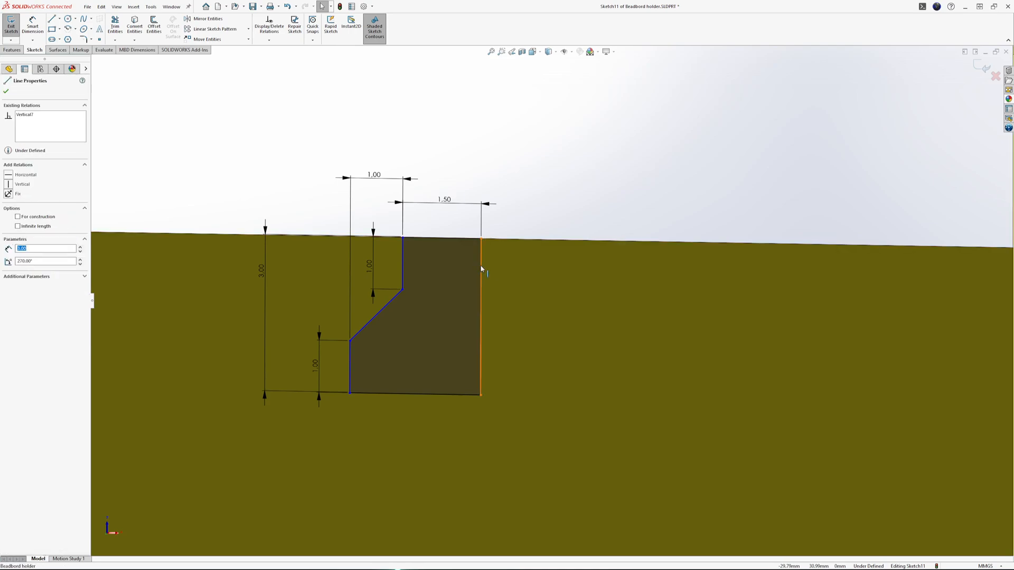
pyautogui.click(499, 254)
pyautogui.click(605, 158)
pyautogui.moveTo(551, 239)
pyautogui.mouseDown(button='middle')
pyautogui.moveTo(532, 256)
pyautogui.moveTo(530, 245)
pyautogui.mouseUp(button='middle')
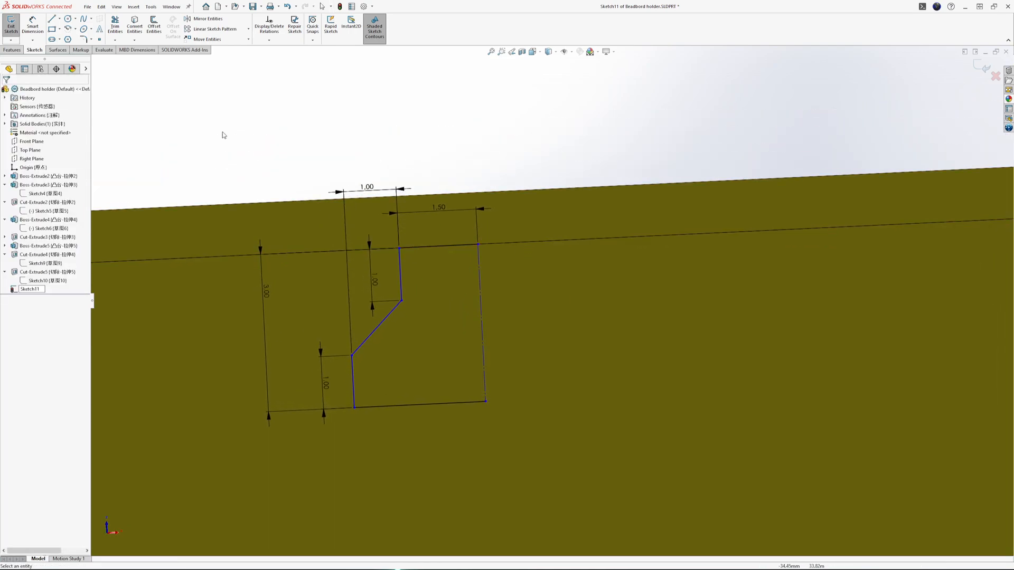
# Step: Mirror the five solid profile lines about the vertical construction line, keeping the originals
pyautogui.click(209, 19)
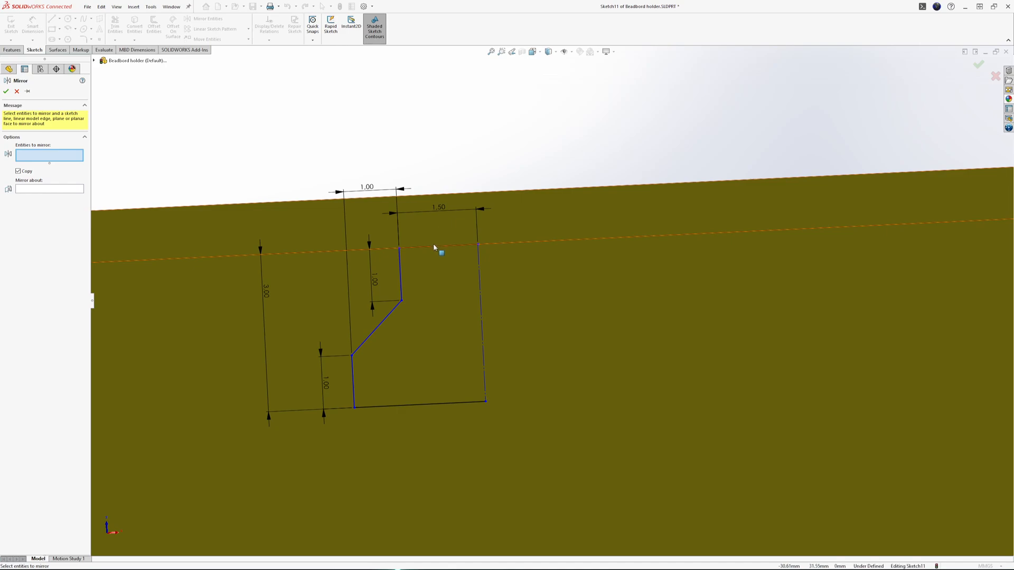
pyautogui.moveTo(455, 444); pyautogui.dragTo(311, 143)
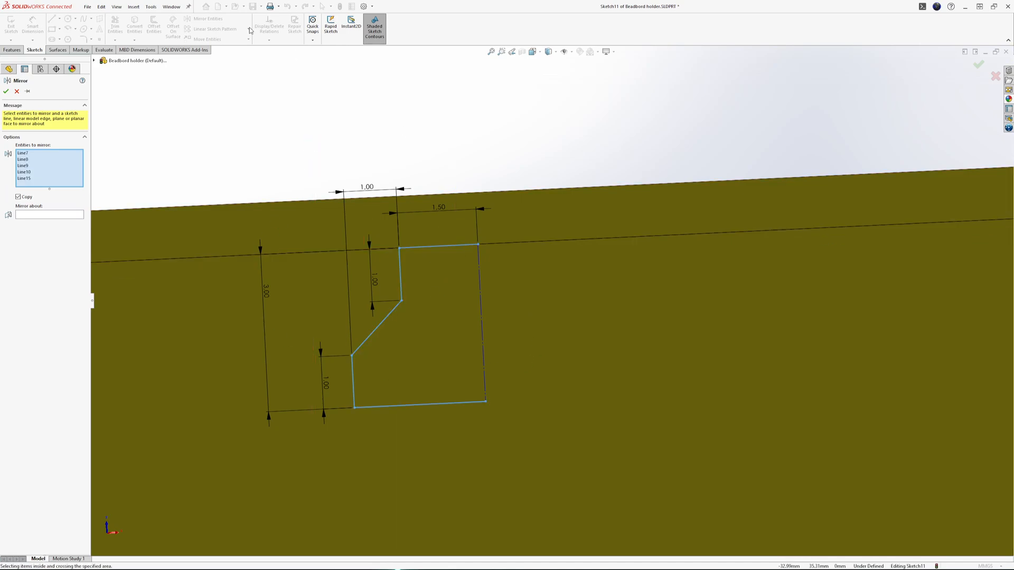
pyautogui.click(49, 214)
pyautogui.click(479, 269)
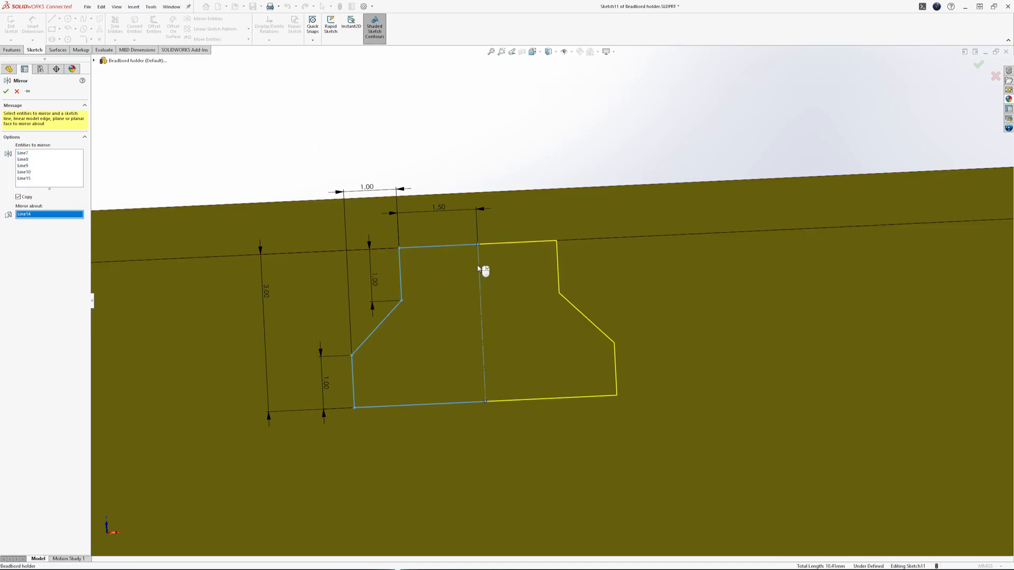
pyautogui.click(6, 91)
# Step: Switch to the Arduino bracket assembly and open its Uno Bracket part for editing
pyautogui.moveTo(522, 224)
pyautogui.mouseDown(button='middle')
pyautogui.moveTo(515, 175)
pyautogui.moveTo(518, 197)
pyautogui.moveTo(482, 232)
pyautogui.moveTo(495, 257)
pyautogui.moveTo(505, 196)
pyautogui.moveTo(506, 278)
pyautogui.mouseUp(button='middle')
pyautogui.scroll(2, 495, 258)
pyautogui.scroll(3, 539, 270)
pyautogui.click(148, 244)
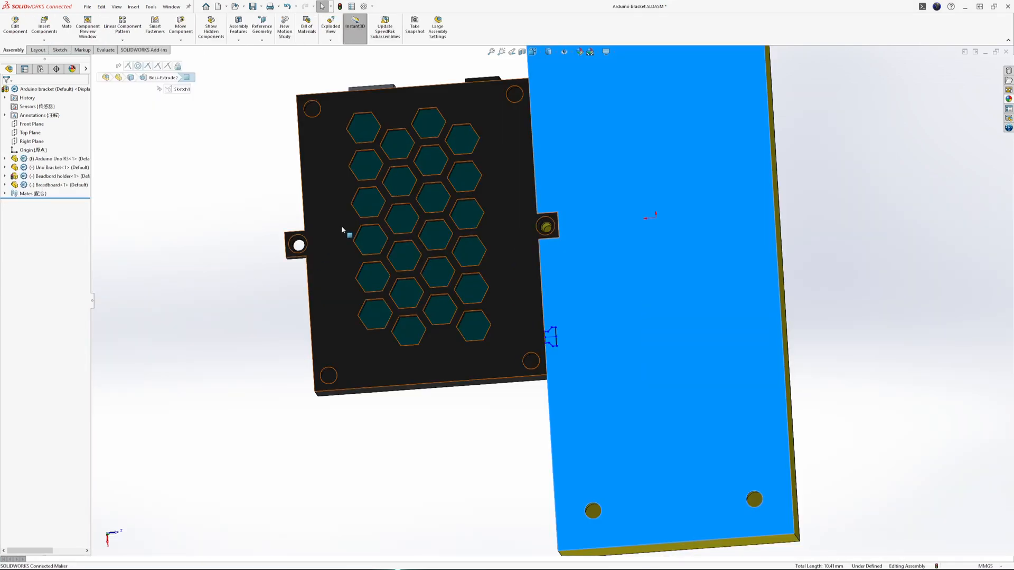
pyautogui.moveTo(344, 228)
pyautogui.mouseDown(button='middle')
pyautogui.moveTo(406, 340)
pyautogui.moveTo(349, 174)
pyautogui.mouseUp(button='middle')
pyautogui.click(343, 165)
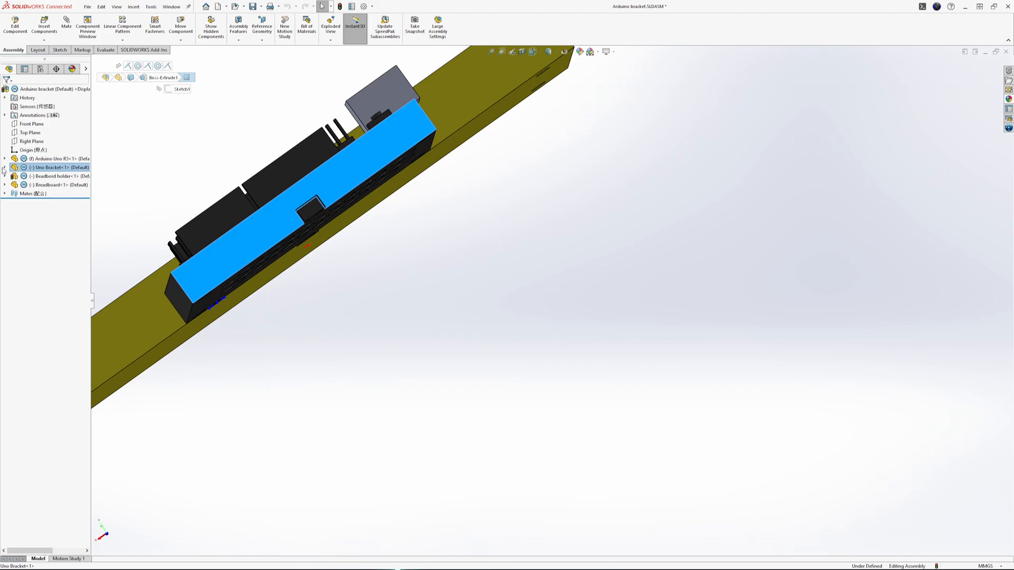
pyautogui.scroll(1, 446, 125)
pyautogui.moveTo(274, 233); pyautogui.dragTo(416, 210, button='middle')
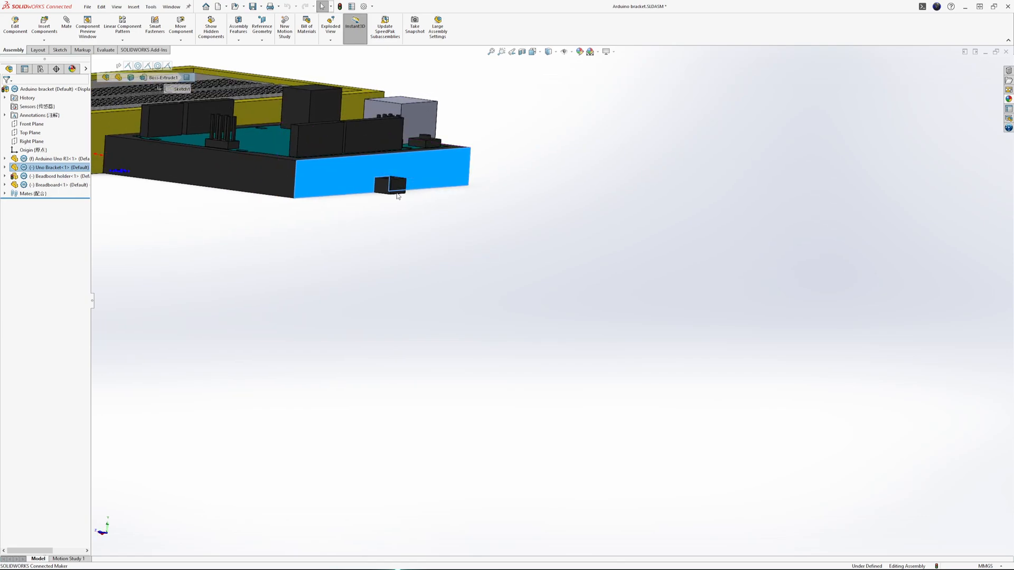
pyautogui.click(53, 159)
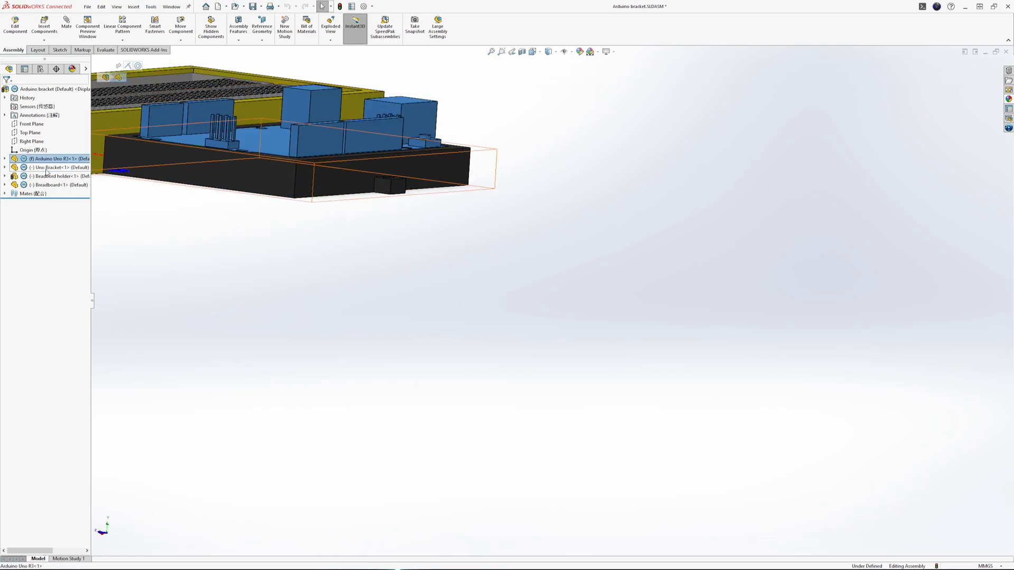
pyautogui.click(48, 168)
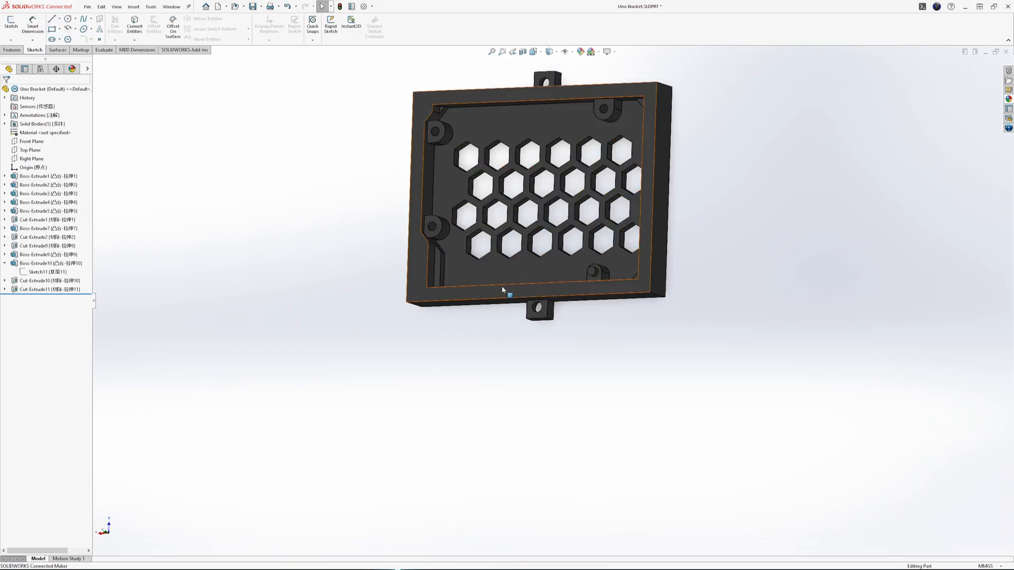
# Step: Examine the Uno Bracket's outer side walls and its first four boss extrusions from several angles
pyautogui.moveTo(507, 288); pyautogui.dragTo(611, 215, button='middle')
pyautogui.click(611, 213)
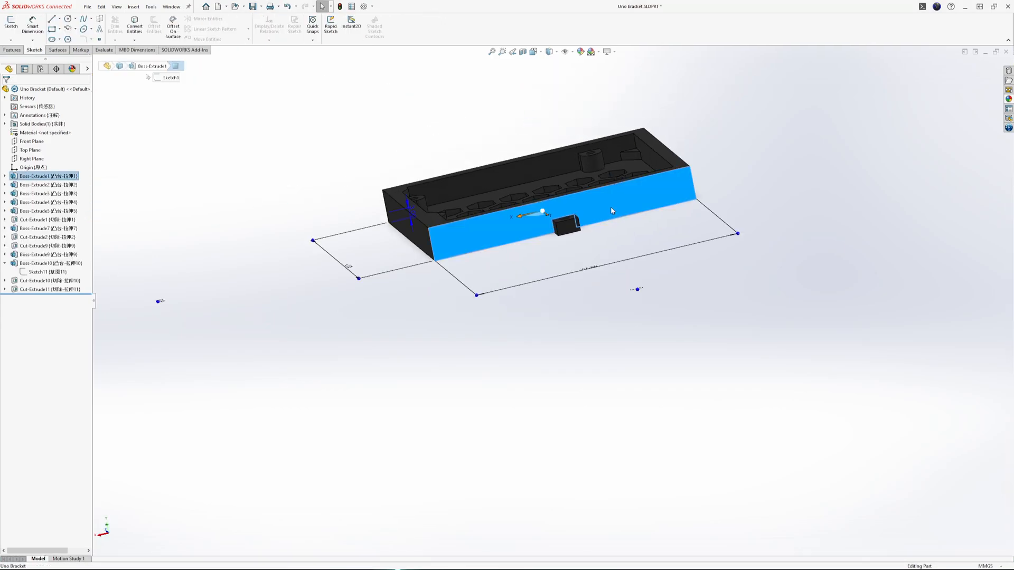
pyautogui.moveTo(384, 239); pyautogui.dragTo(812, 155, button='middle')
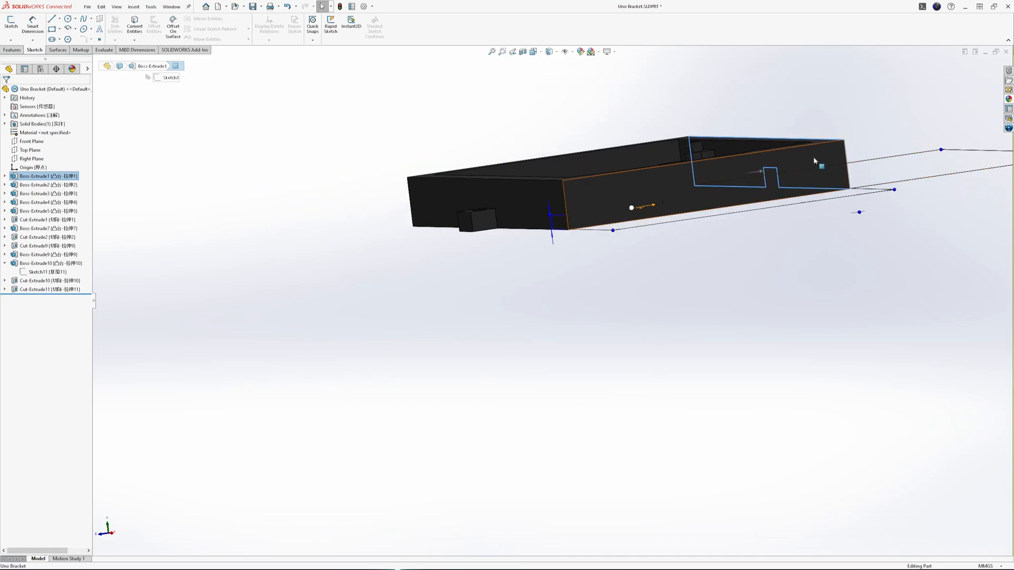
pyautogui.click(813, 156)
pyautogui.moveTo(684, 273); pyautogui.dragTo(720, 201, button='middle')
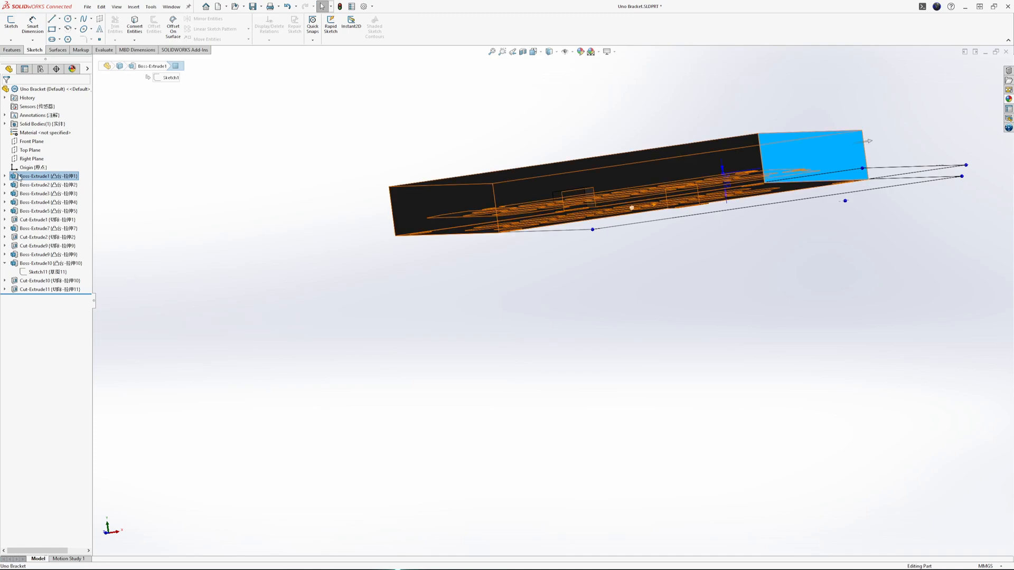
pyautogui.click(48, 176)
pyautogui.moveTo(799, 155); pyautogui.dragTo(624, 273, button='middle')
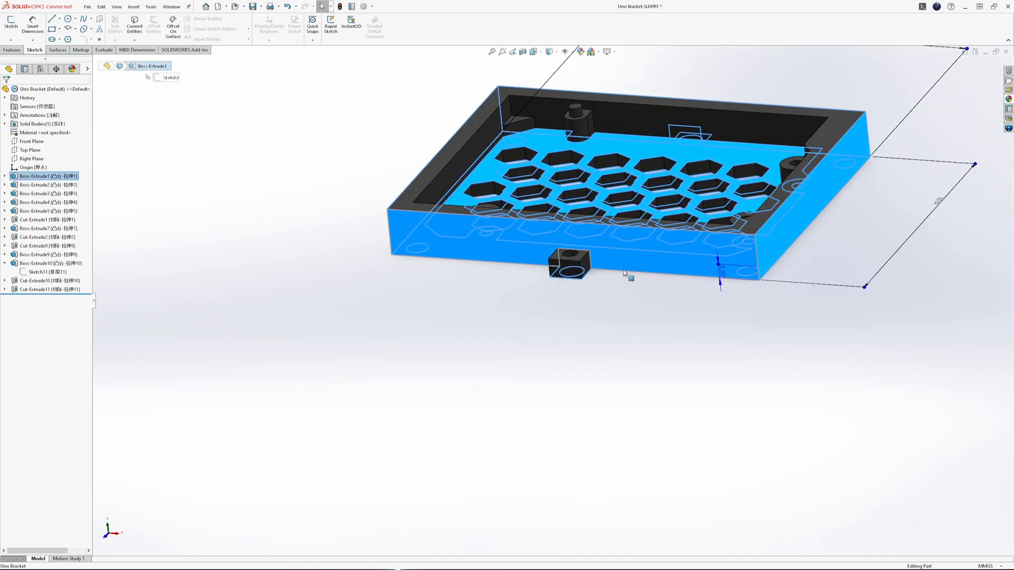
pyautogui.click(47, 185)
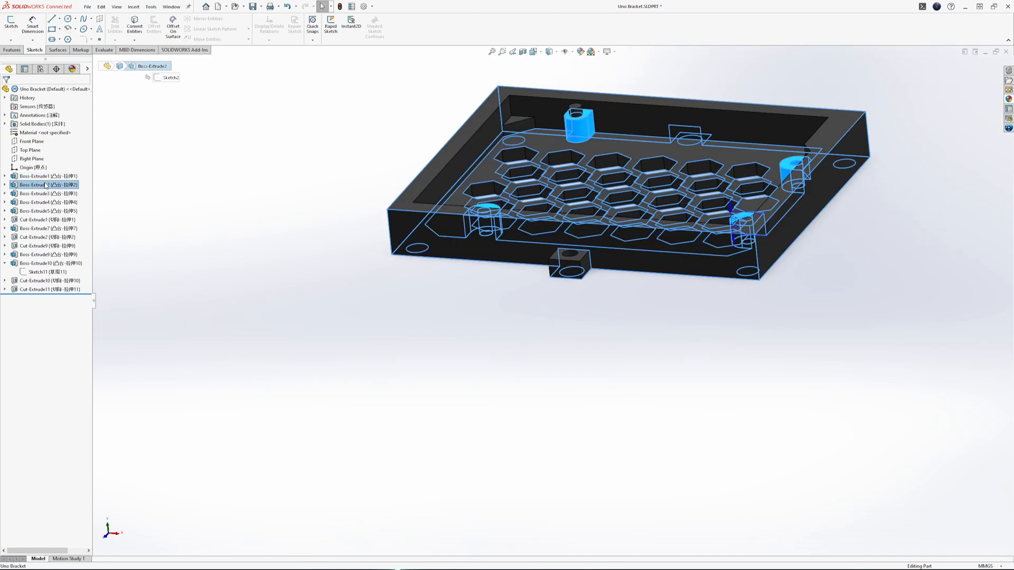
pyautogui.click(42, 194)
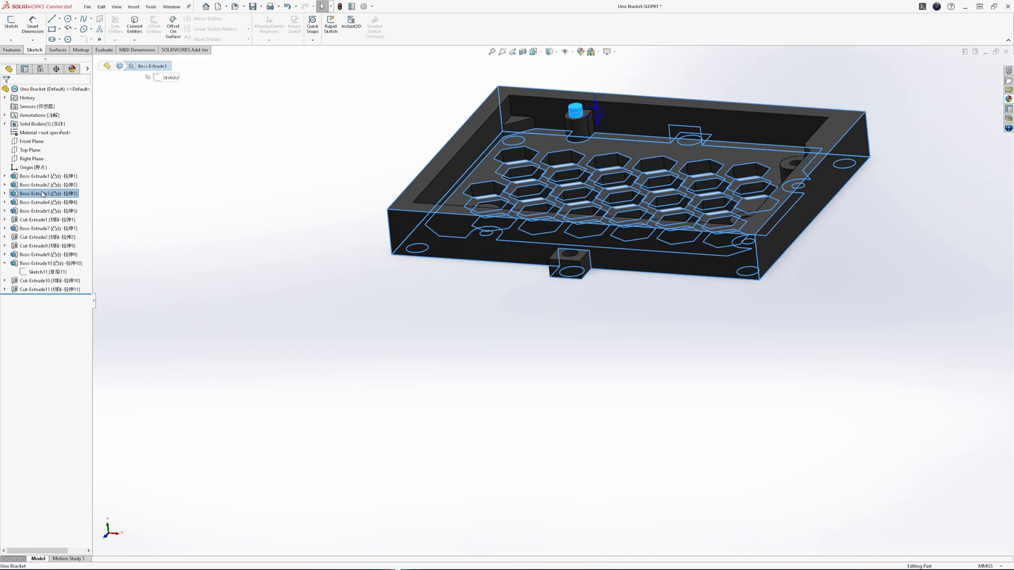
pyautogui.click(26, 204)
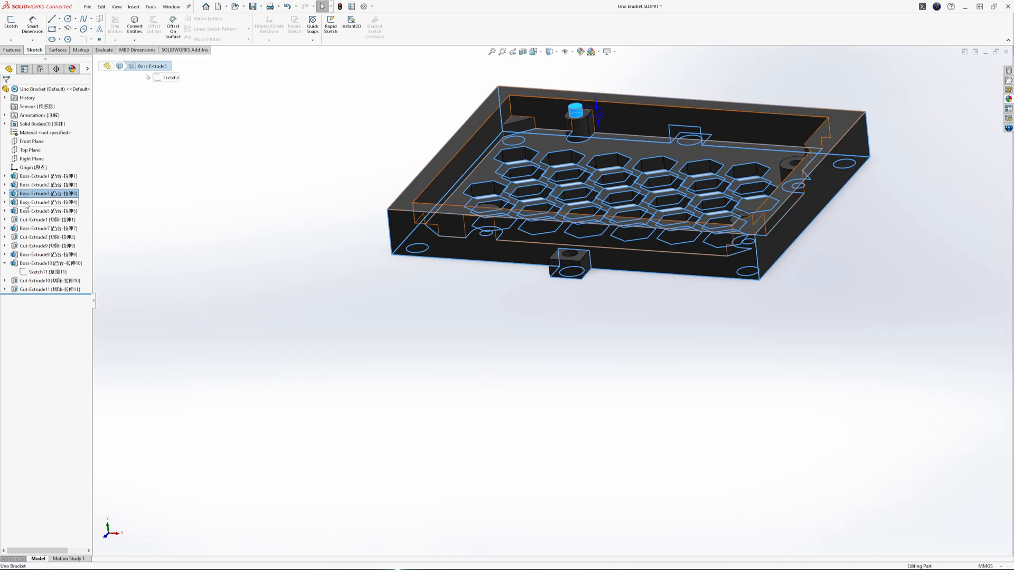
pyautogui.moveTo(929, 328); pyautogui.dragTo(847, 220, button='middle')
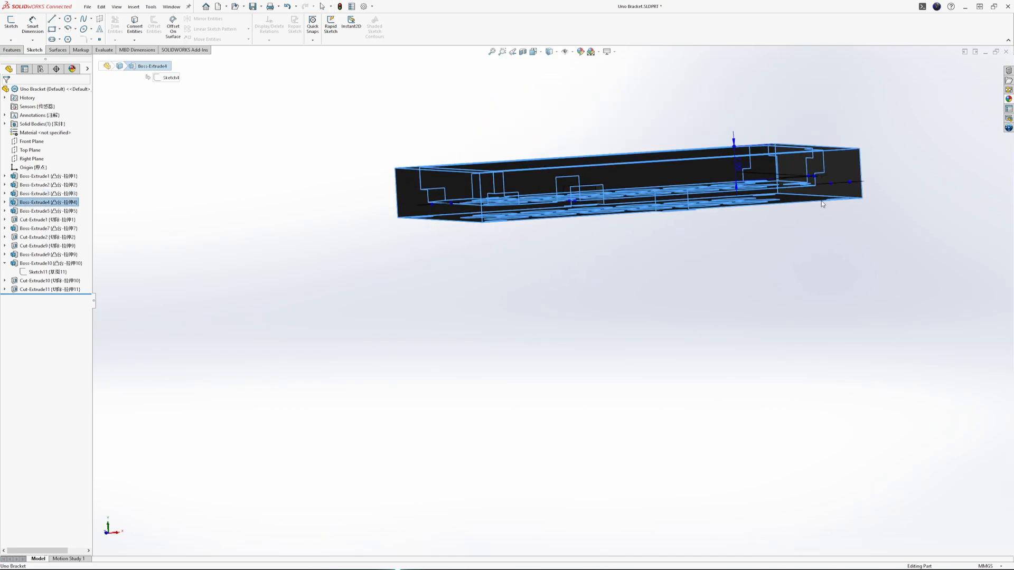
pyautogui.scroll(-6, 813, 206)
pyautogui.moveTo(771, 213); pyautogui.dragTo(804, 205, button='middle')
pyautogui.scroll(5, 805, 205)
# Step: Start a sketch on the Uno Bracket's long side face and measure the face's height with a dimension
pyautogui.click(717, 347)
pyautogui.click(632, 264)
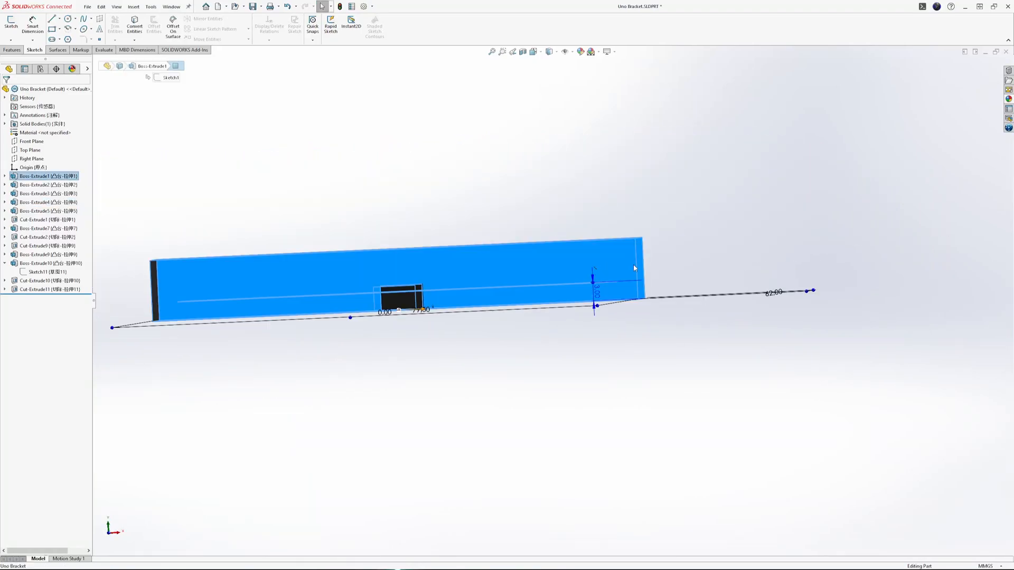
pyautogui.click(627, 243)
pyautogui.click(42, 25)
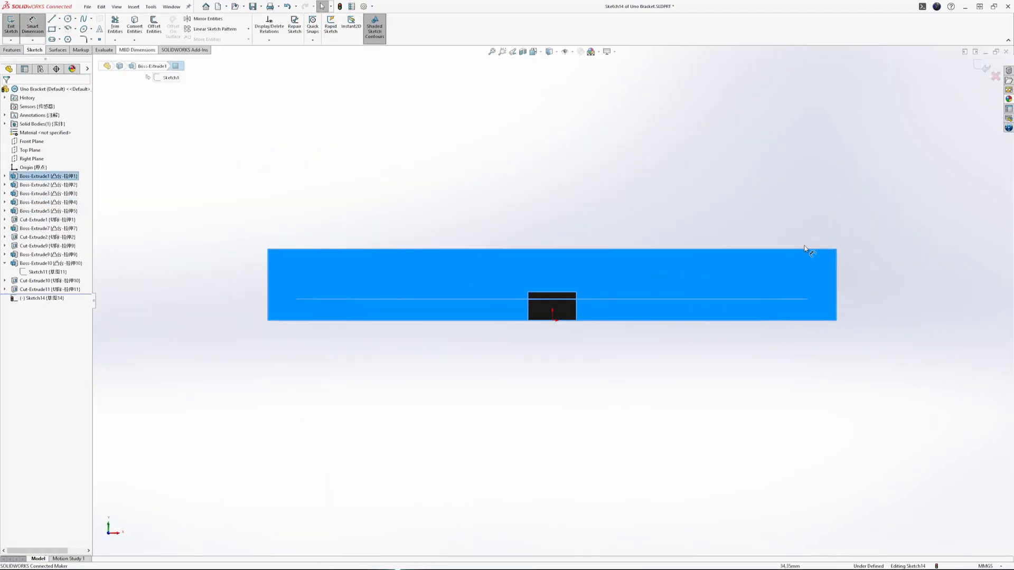
pyautogui.click(838, 278)
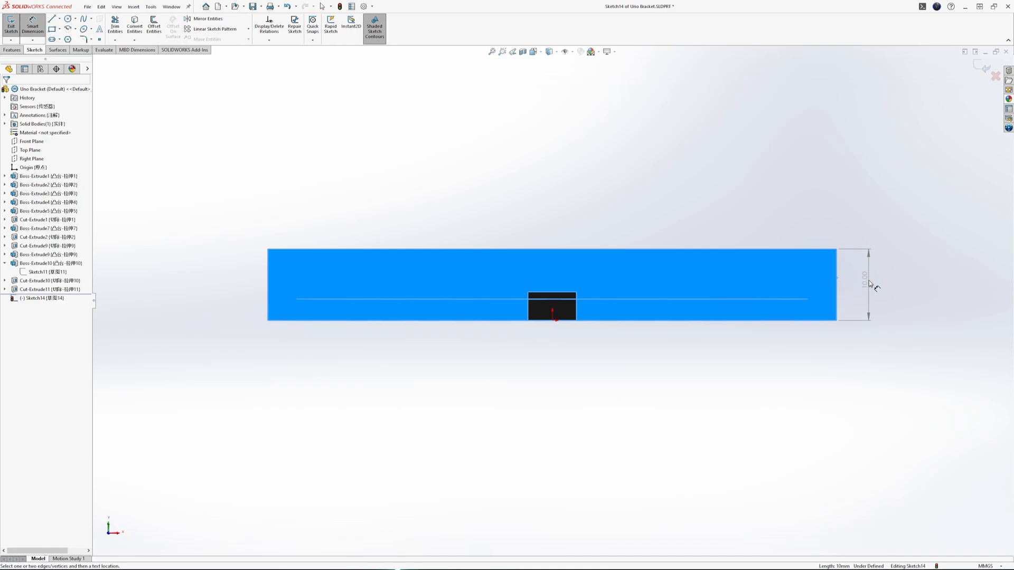
pyautogui.click(11, 23)
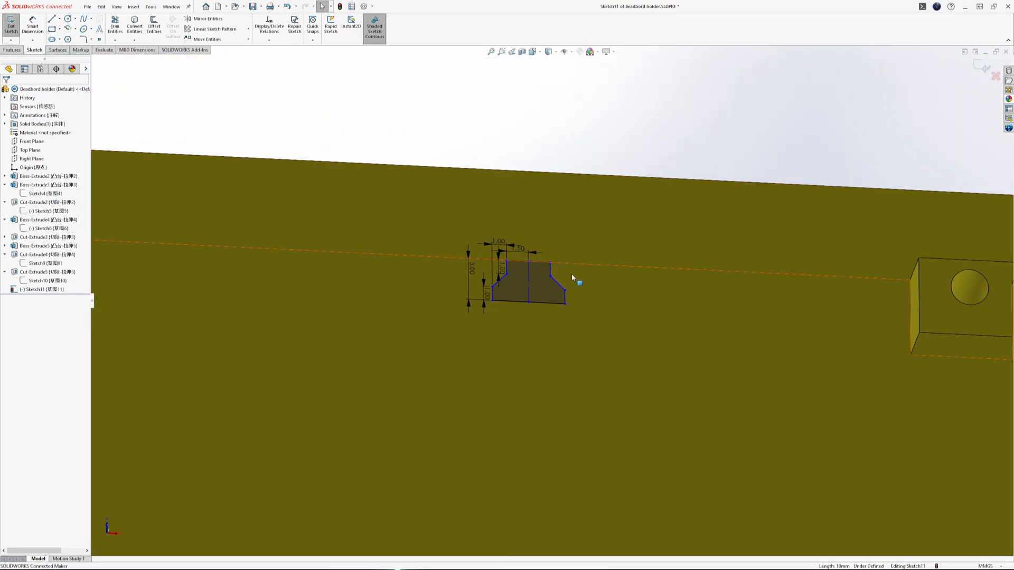
# Step: Extrude-cut the mirrored profile on the breadboard holder to a blind depth of 9 mm
pyautogui.click(12, 49)
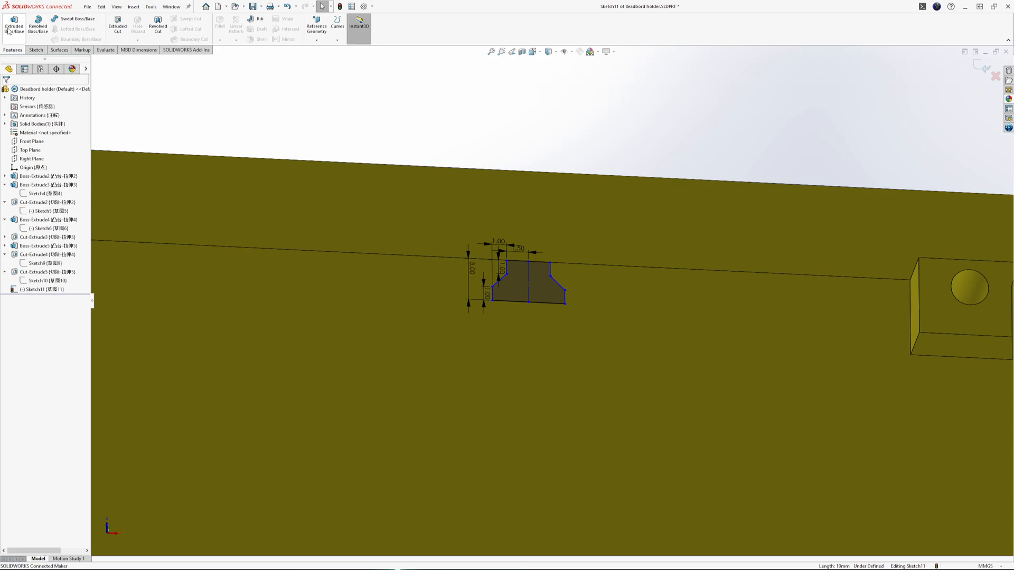
pyautogui.click(117, 25)
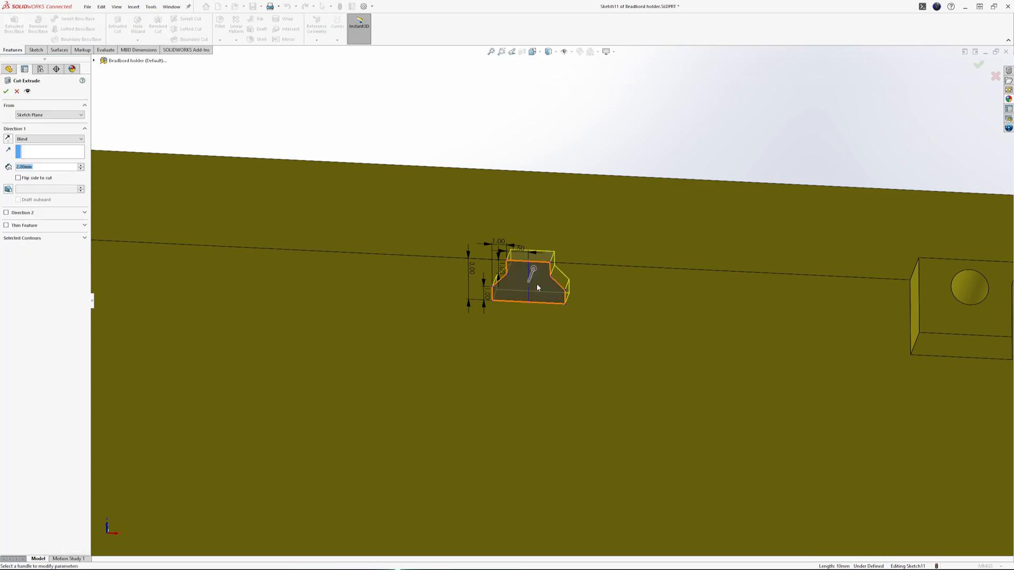
pyautogui.write('10')
pyautogui.write('9')
pyautogui.press('Return')
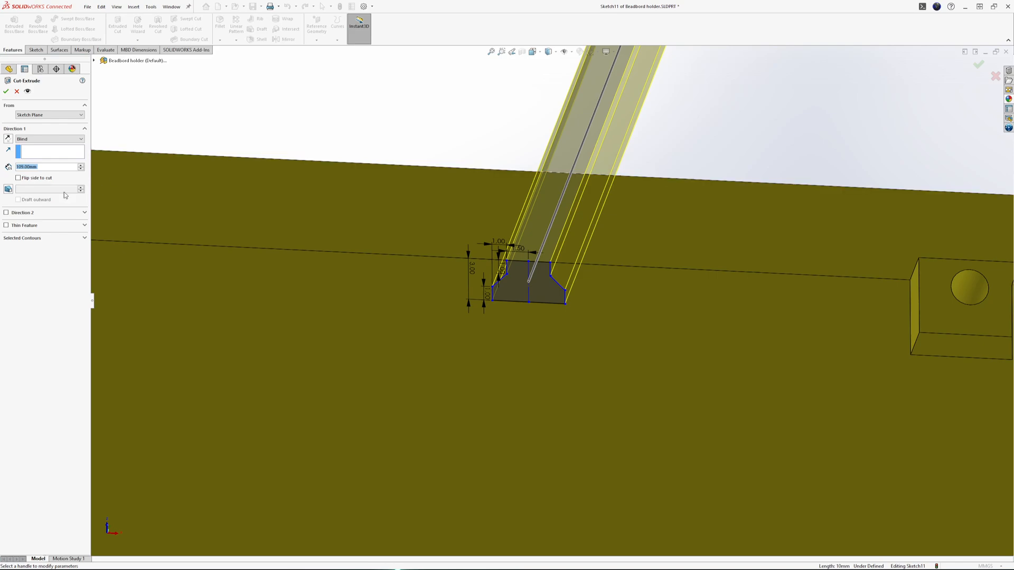
pyautogui.write('9')
pyautogui.press('Return')
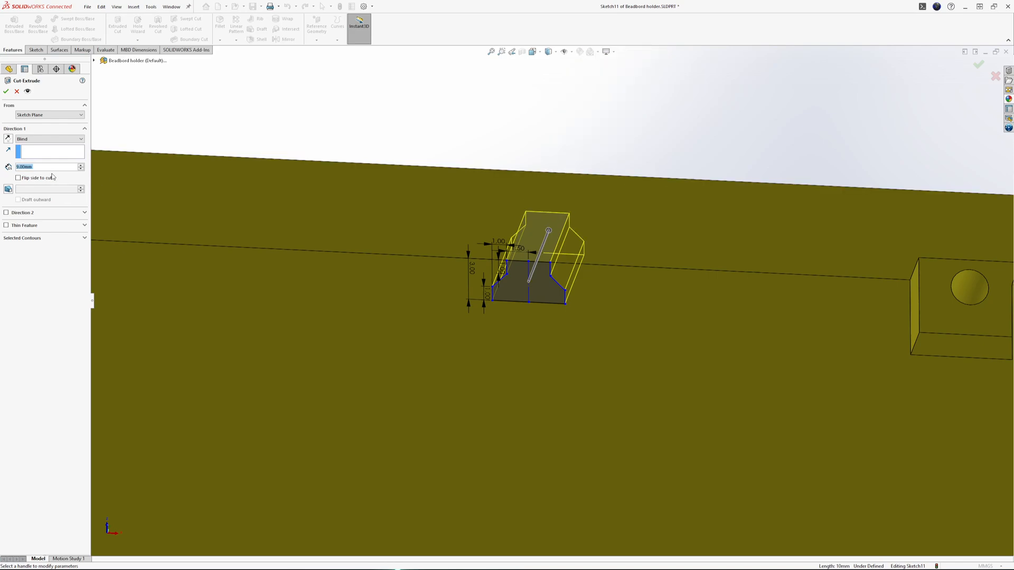
pyautogui.moveTo(419, 143); pyautogui.dragTo(455, 365, button='middle')
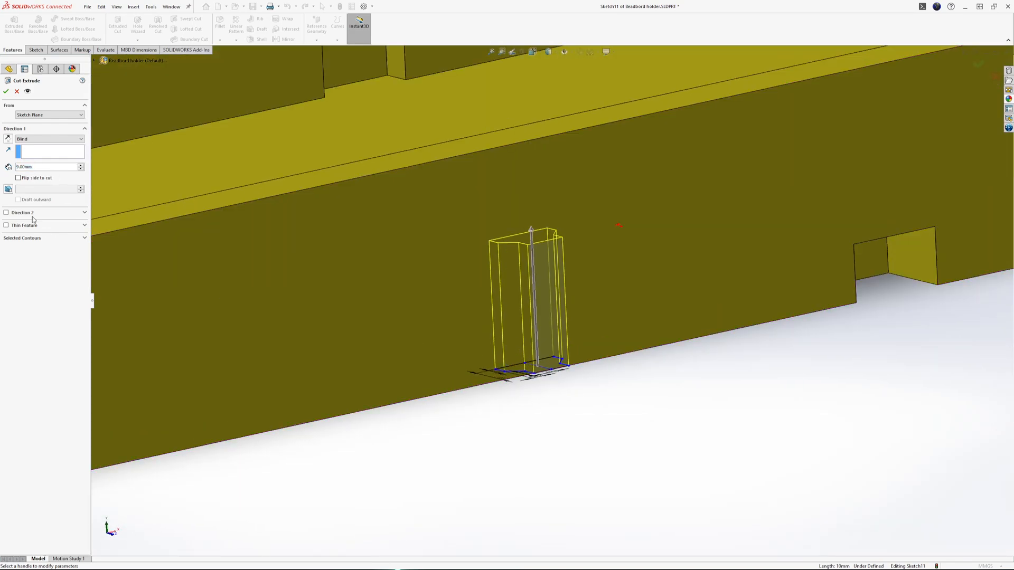
pyautogui.click(6, 91)
# Step: Reopen the dovetail cut's profile sketch on the breadboard holder's underside for editing
pyautogui.moveTo(648, 380); pyautogui.dragTo(864, 398, button='middle')
pyautogui.scroll(5, 691, 367)
pyautogui.moveTo(691, 367); pyautogui.dragTo(607, 396, button='middle')
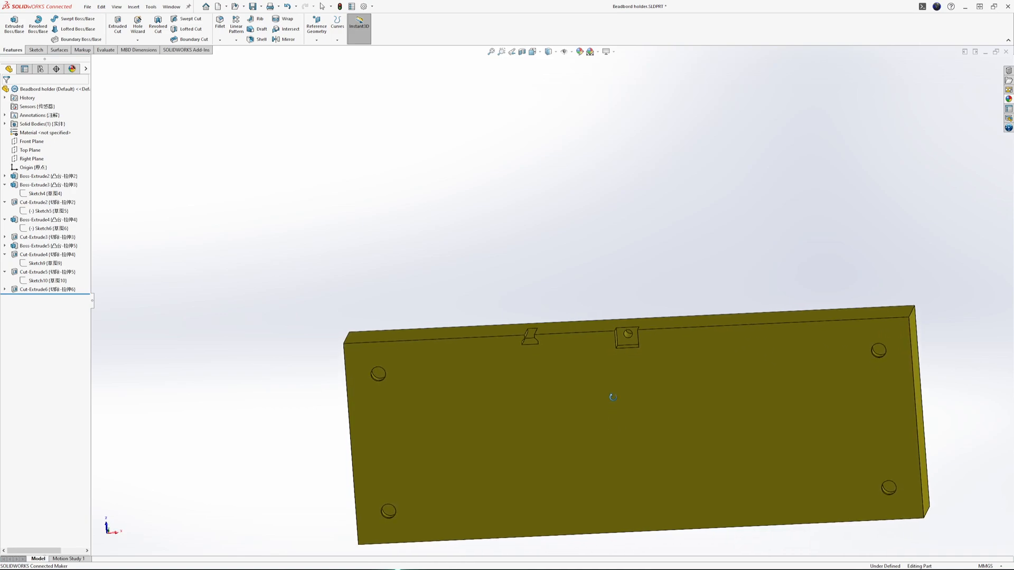
pyautogui.scroll(-5, 632, 340)
pyautogui.scroll(2, 622, 327)
pyautogui.scroll(-2, 681, 319)
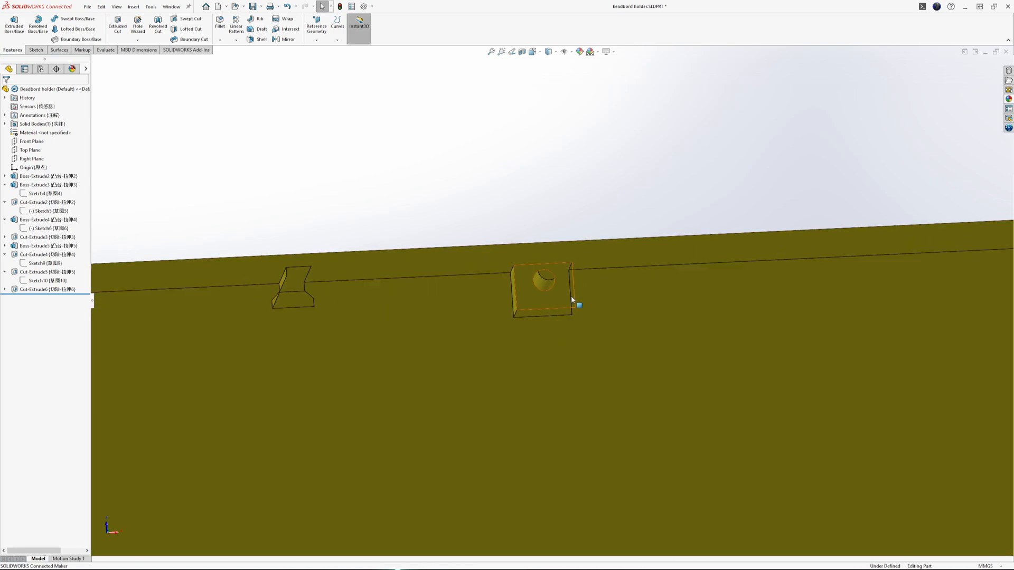
pyautogui.click(45, 281)
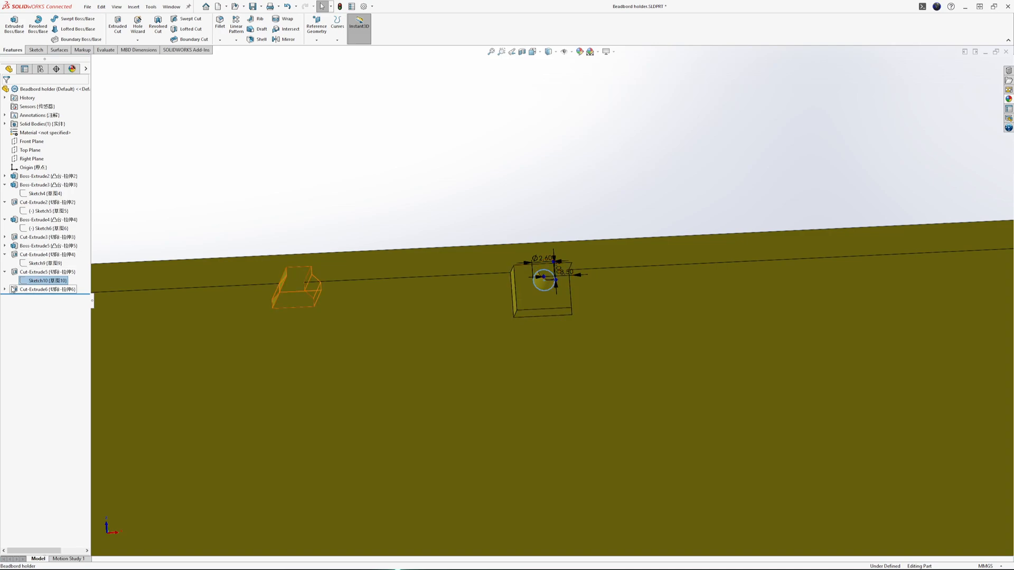
pyautogui.click(5, 289)
pyautogui.click(47, 298)
pyautogui.click(41, 283)
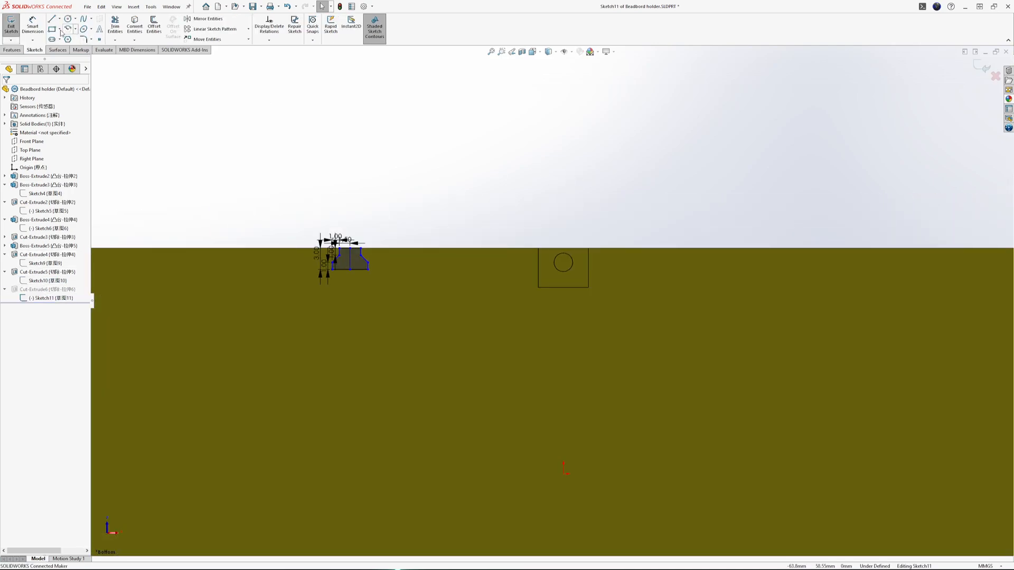
# Step: Draw a vertical centreline through the middle of the rectangular pocket, from the holder's edge to the pocket's opposite side
pyautogui.click(58, 20)
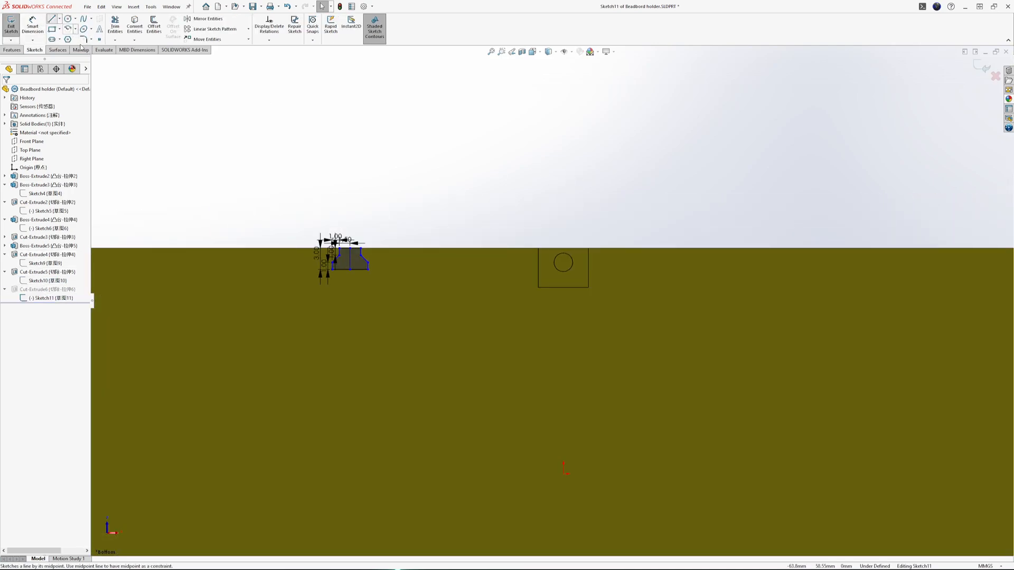
pyautogui.click(564, 249)
pyautogui.click(564, 288)
pyautogui.press('Escape')
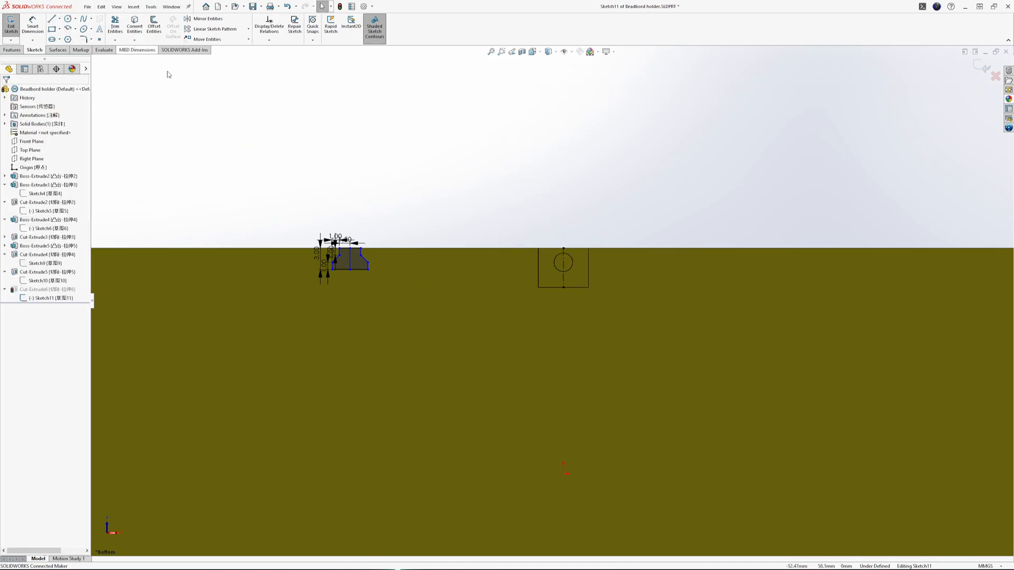
pyautogui.moveTo(204, 151); pyautogui.dragTo(524, 385)
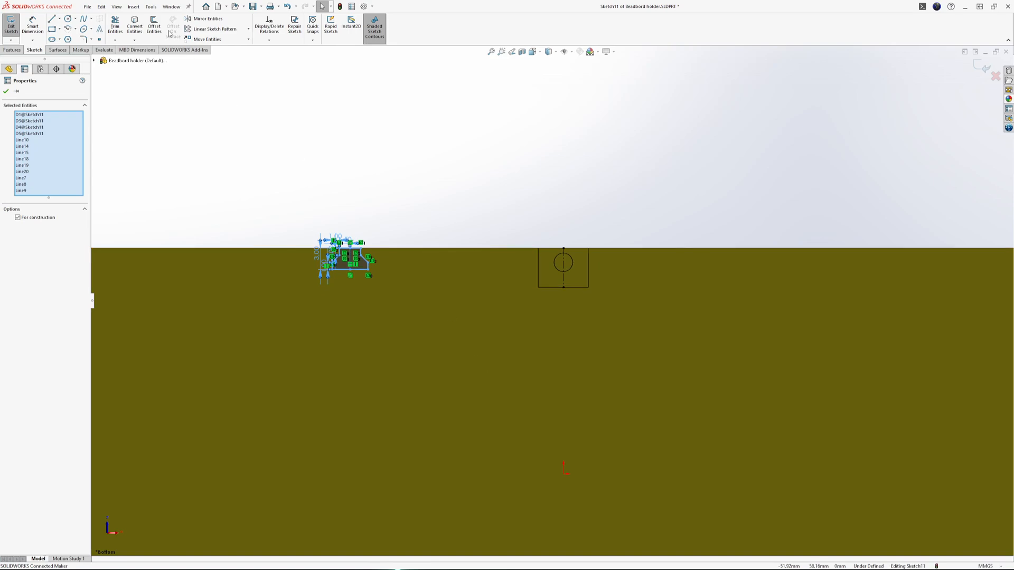
pyautogui.click(204, 29)
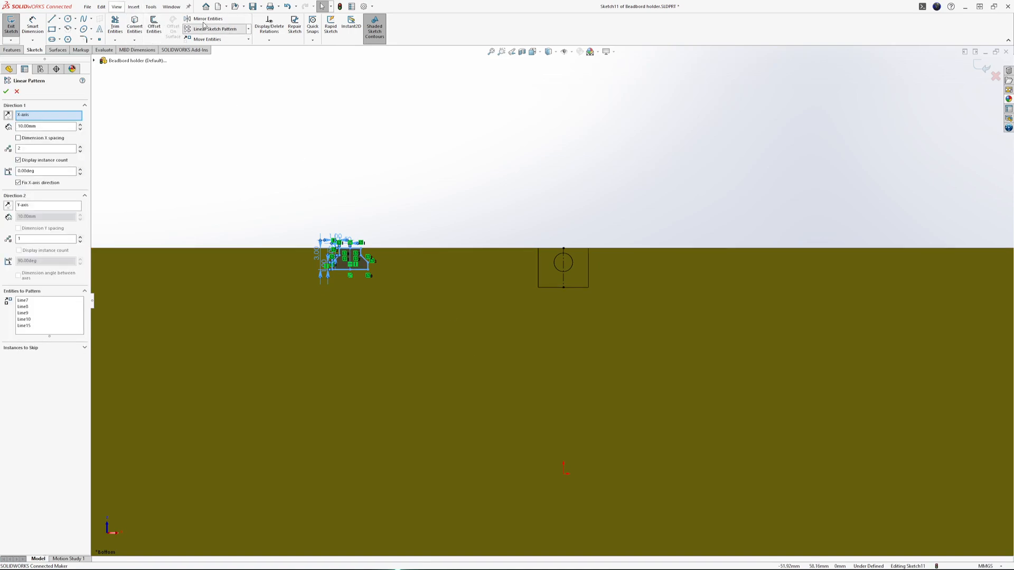
pyautogui.press('Escape')
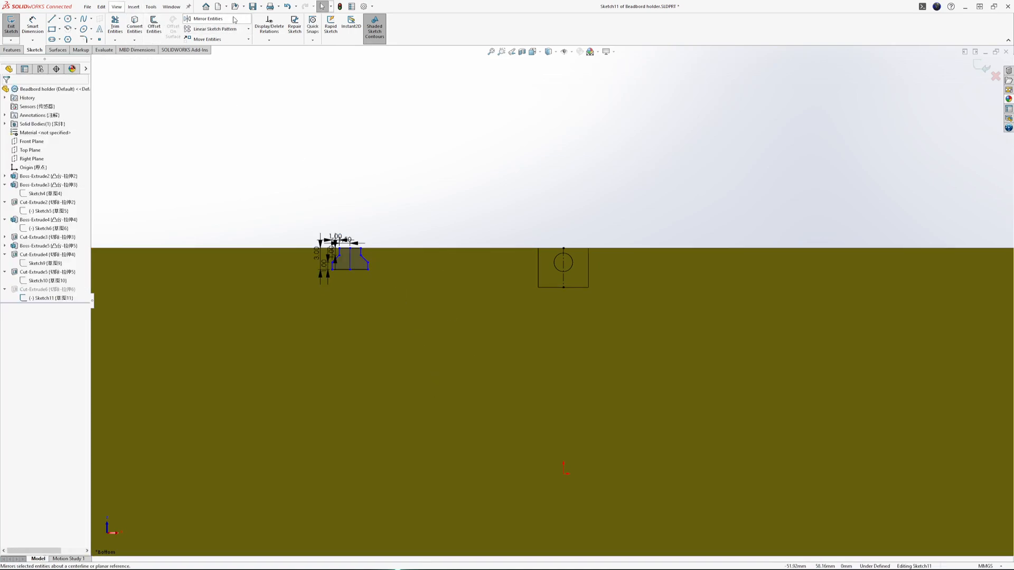
# Step: Mirror the whole dovetail profile about the pocket's centreline, keeping the original, and exit the sketch
pyautogui.click(202, 21)
pyautogui.moveTo(264, 181); pyautogui.dragTo(394, 312)
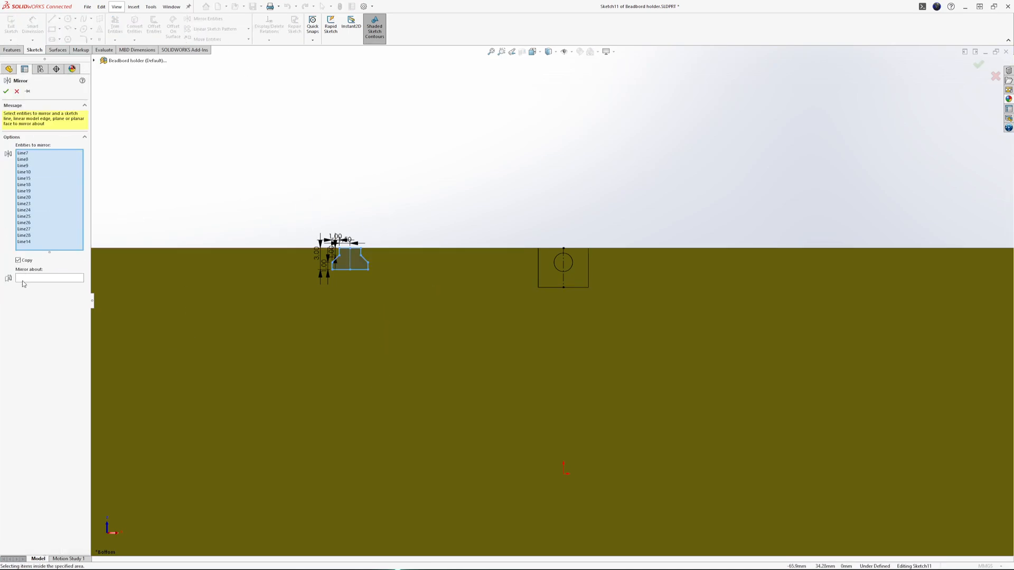
pyautogui.click(63, 279)
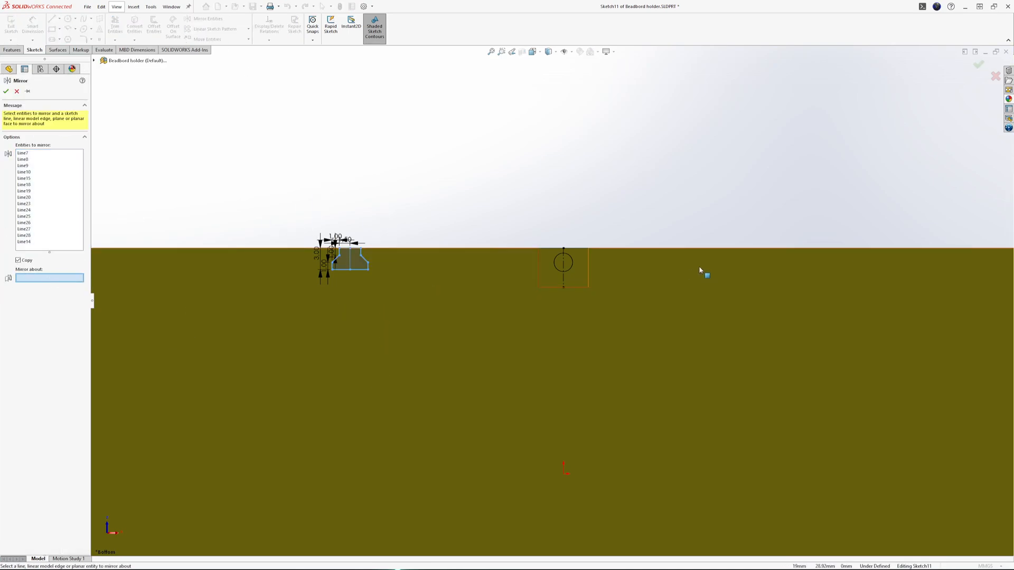
pyautogui.click(564, 275)
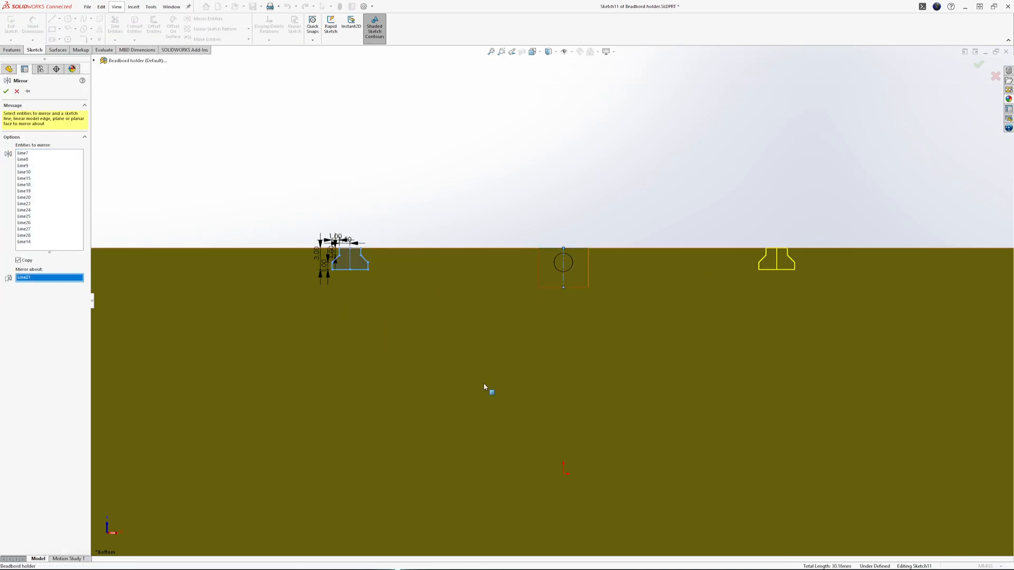
pyautogui.click(6, 91)
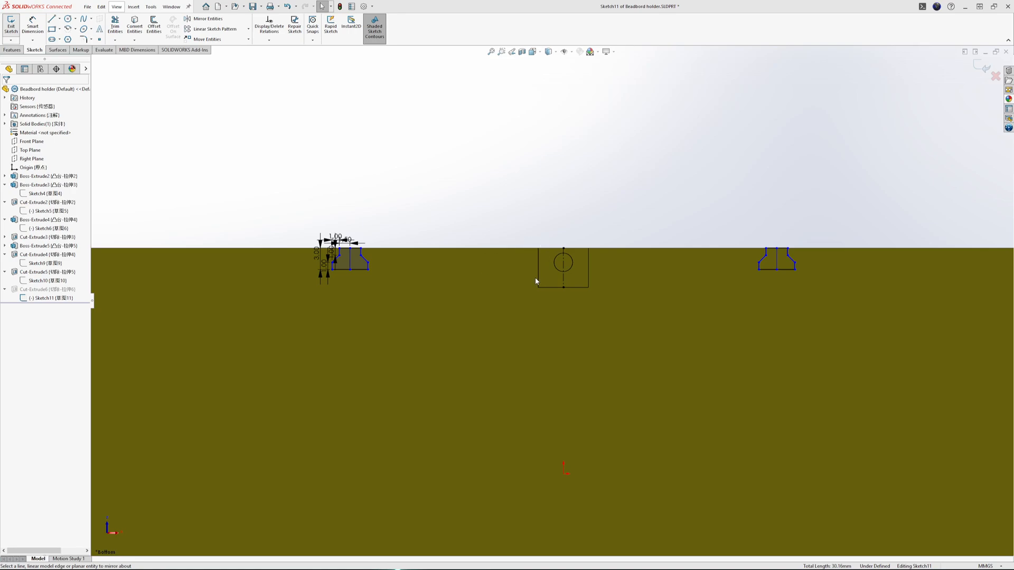
pyautogui.doubleClick(510, 302)
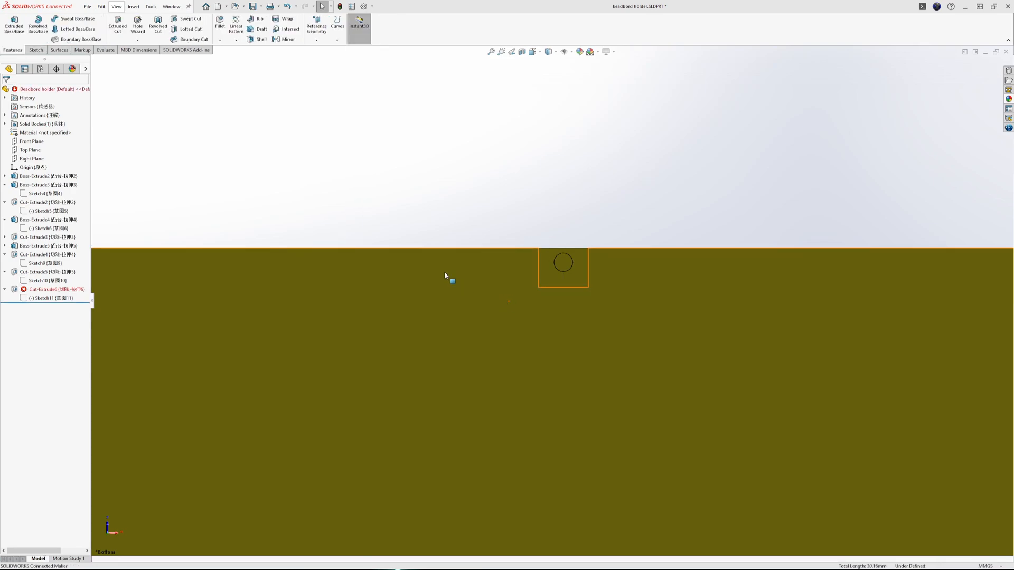
# Step: Try to redefine the dovetail cut by reselecting the profile regions on both sides of the rectangular pocket
pyautogui.click(50, 290)
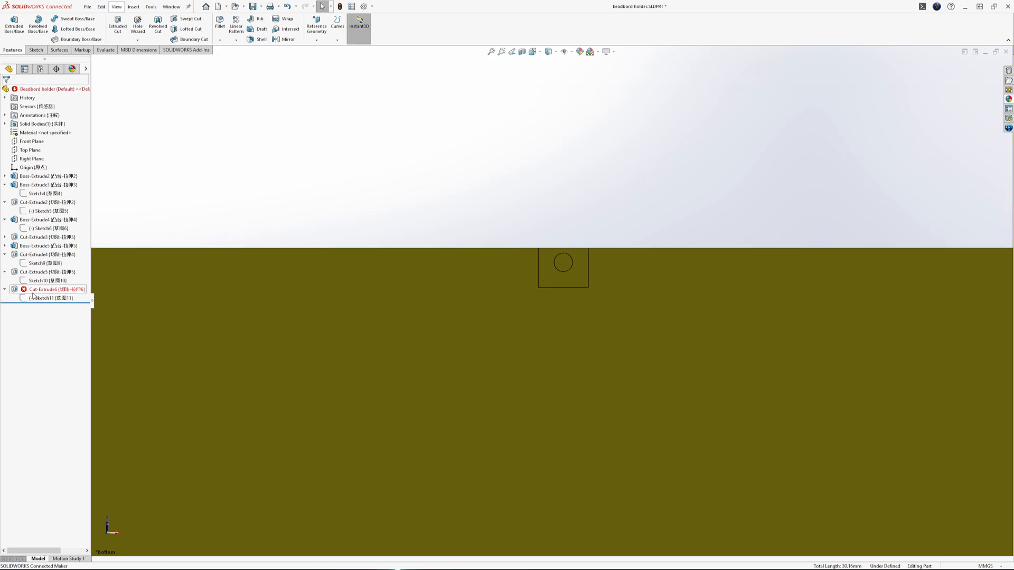
pyautogui.click(38, 268)
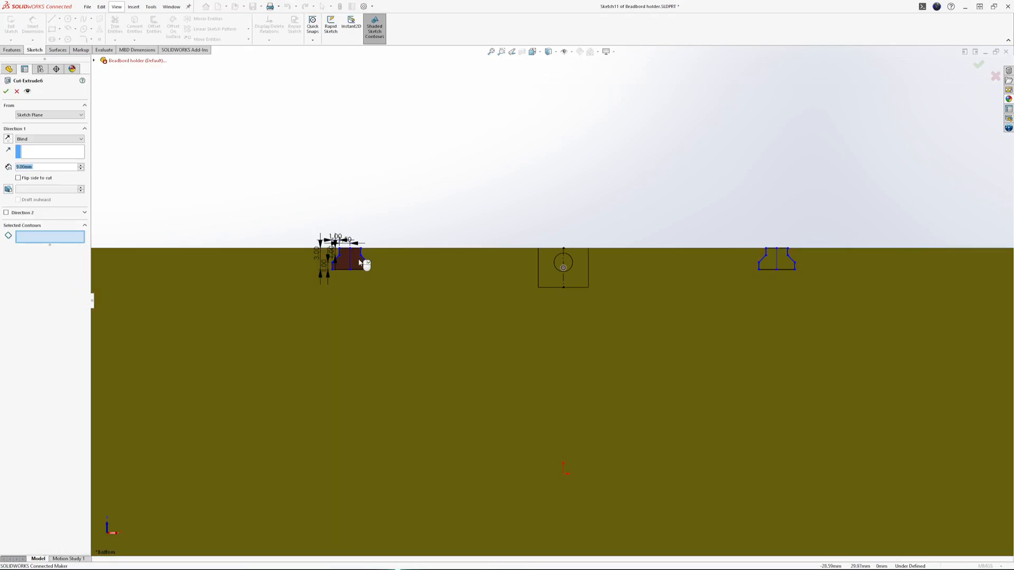
pyautogui.click(360, 263)
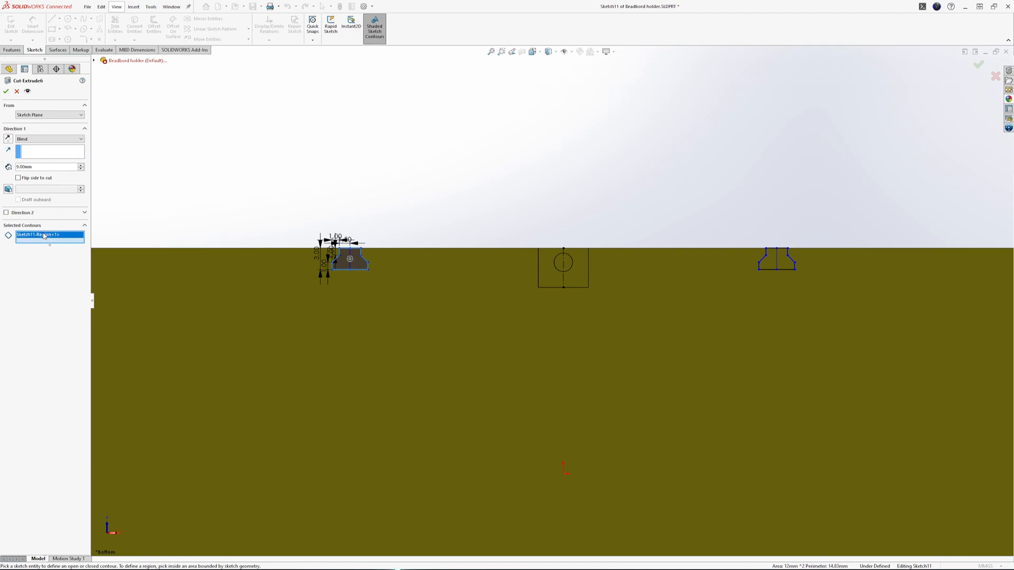
pyautogui.press('Delete')
pyautogui.click(42, 155)
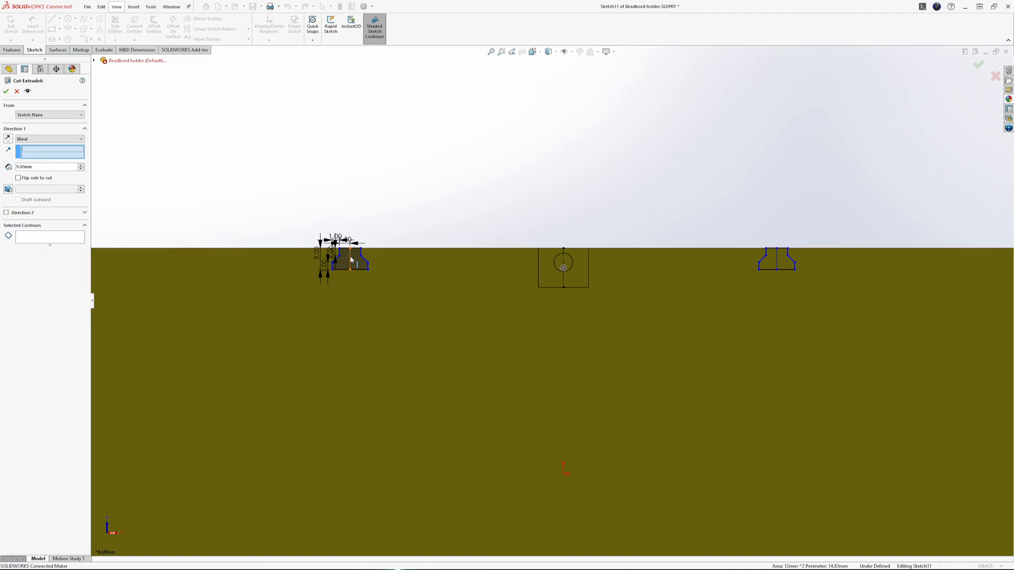
pyautogui.click(787, 265)
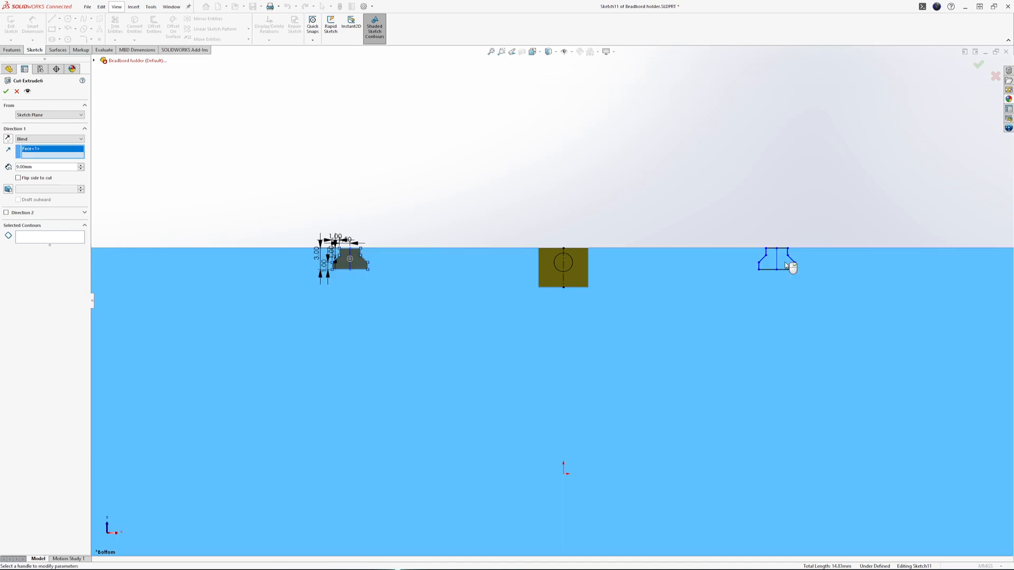
pyautogui.click(787, 265)
pyautogui.scroll(-5, 798, 274)
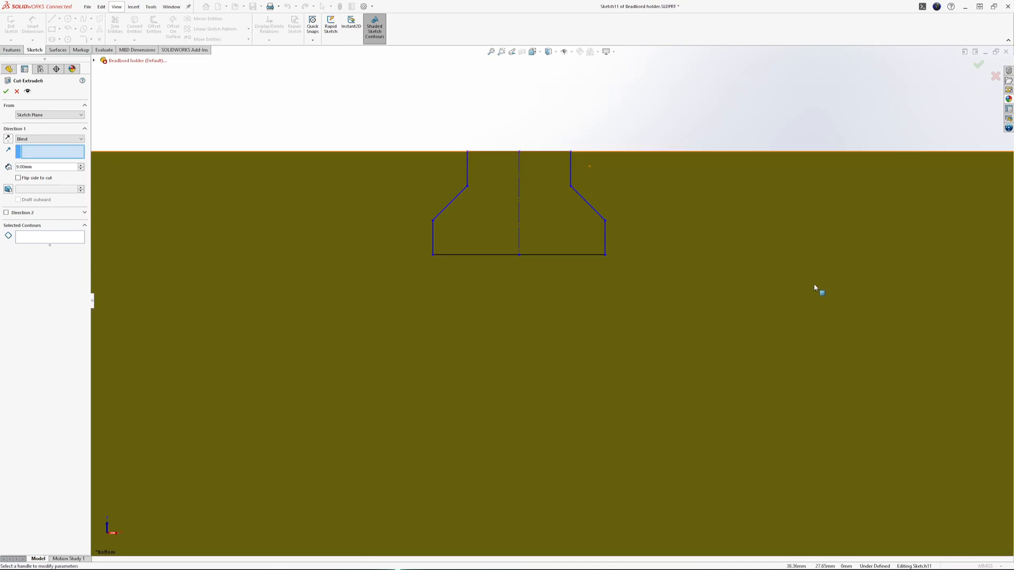
pyautogui.scroll(-6, 499, 192)
pyautogui.scroll(5, 378, 93)
pyautogui.scroll(-1, 330, 160)
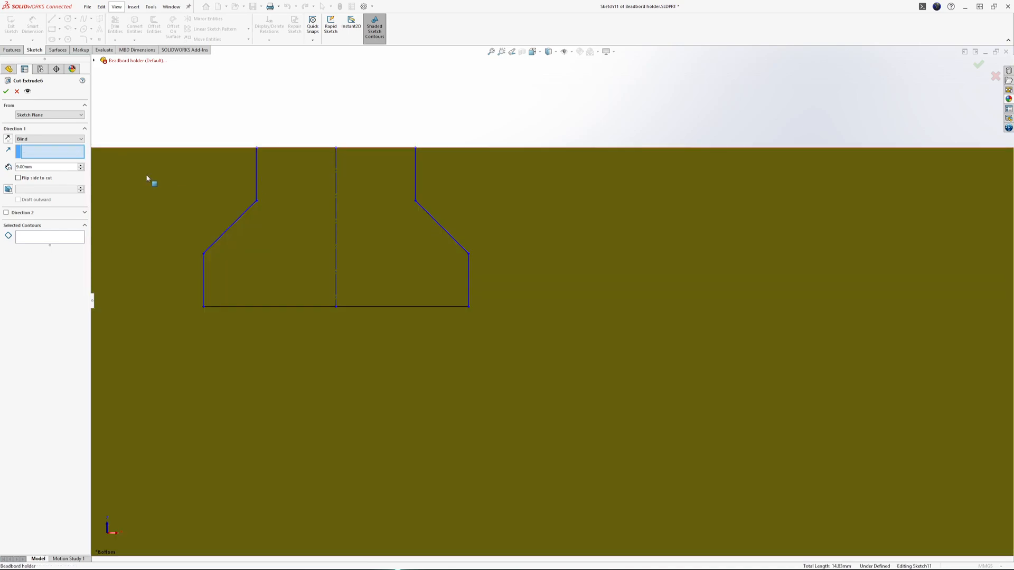
pyautogui.press('Return')
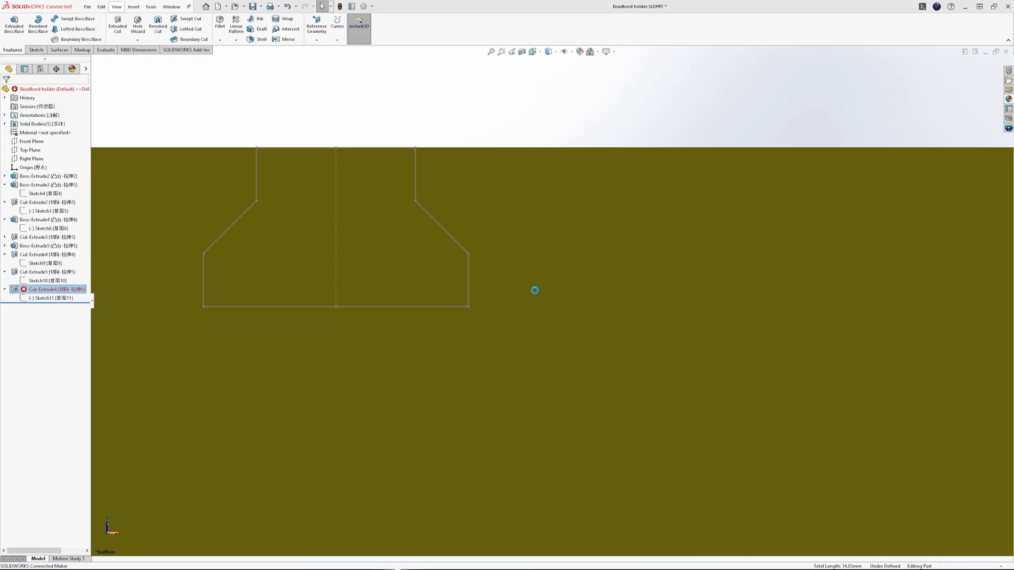
# Step: Undo the dovetail cut feature and reopen its remaining profile sketch for editing
pyautogui.hotkey('ctrl', 'z')
pyautogui.scroll(8, 181, 327)
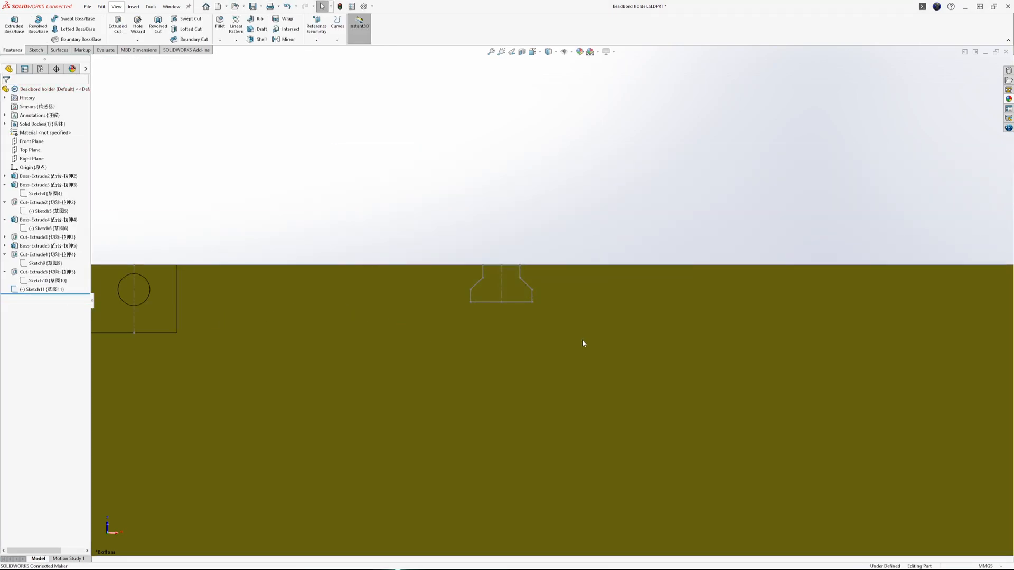
pyautogui.scroll(5, 147, 203)
pyautogui.scroll(-4, 201, 271)
pyautogui.click(42, 291)
pyautogui.click(44, 271)
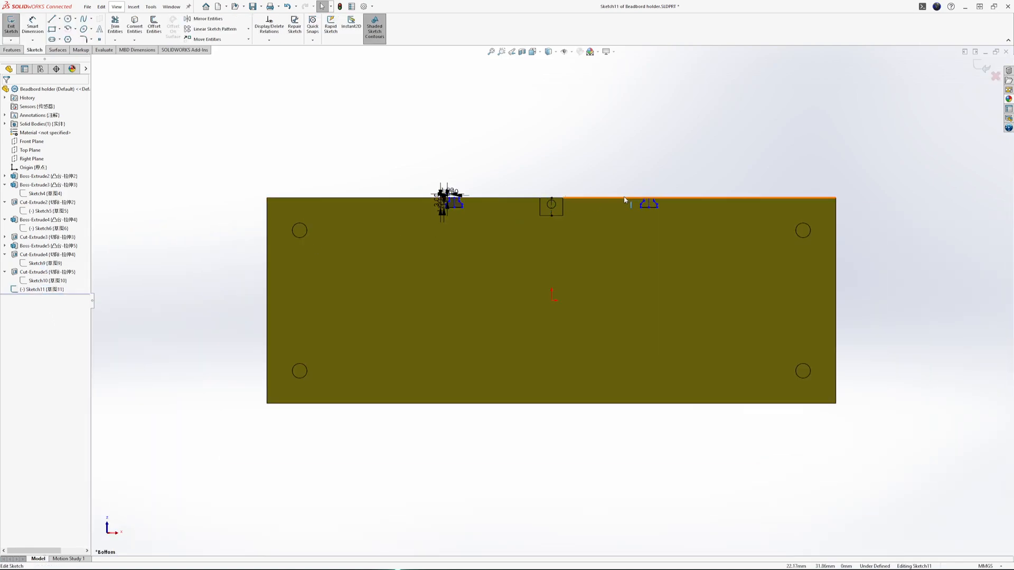
pyautogui.scroll(-5, 625, 200)
pyautogui.scroll(3, 611, 208)
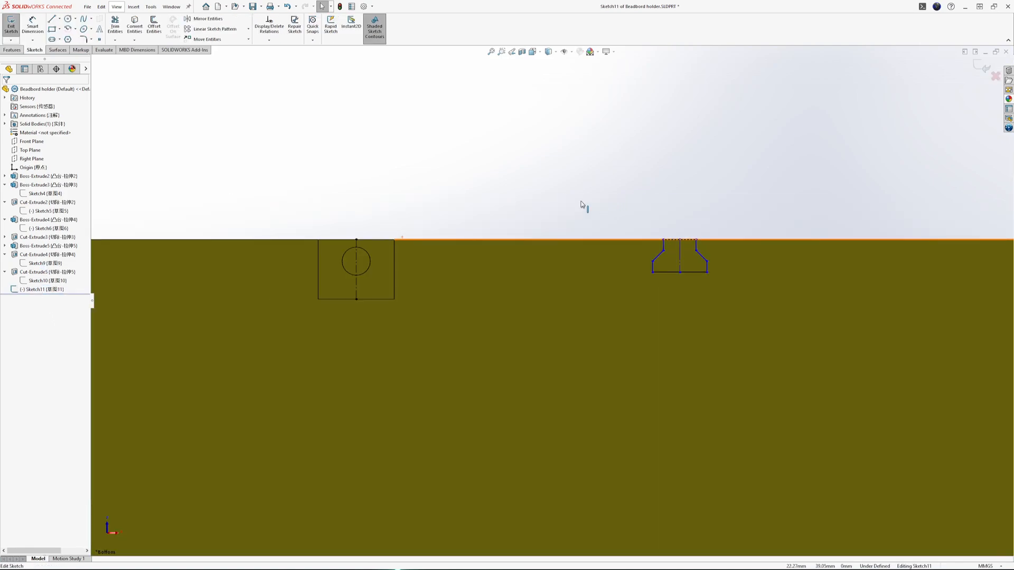
pyautogui.click(11, 50)
pyautogui.click(14, 25)
pyautogui.click(201, 275)
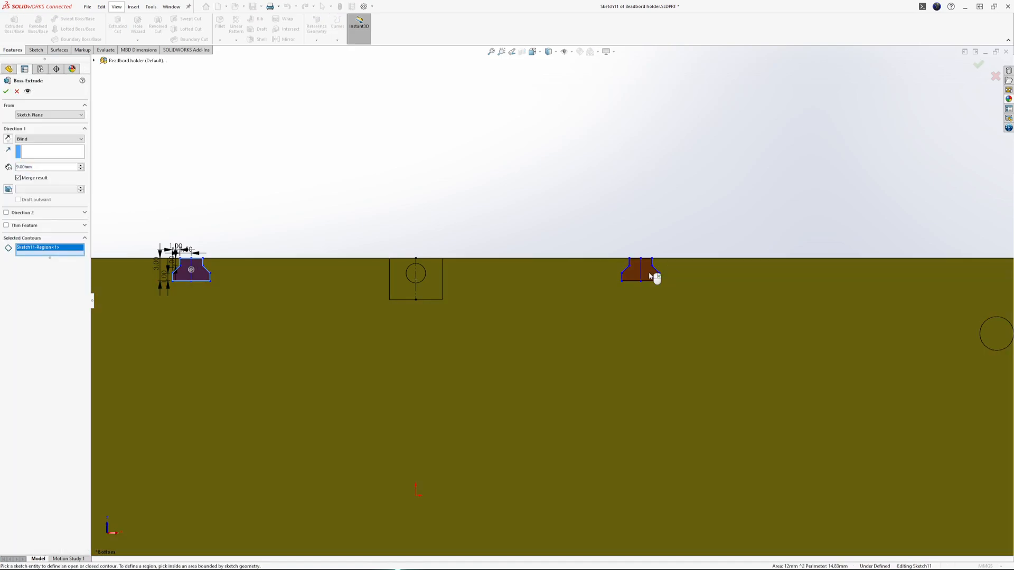
pyautogui.click(651, 275)
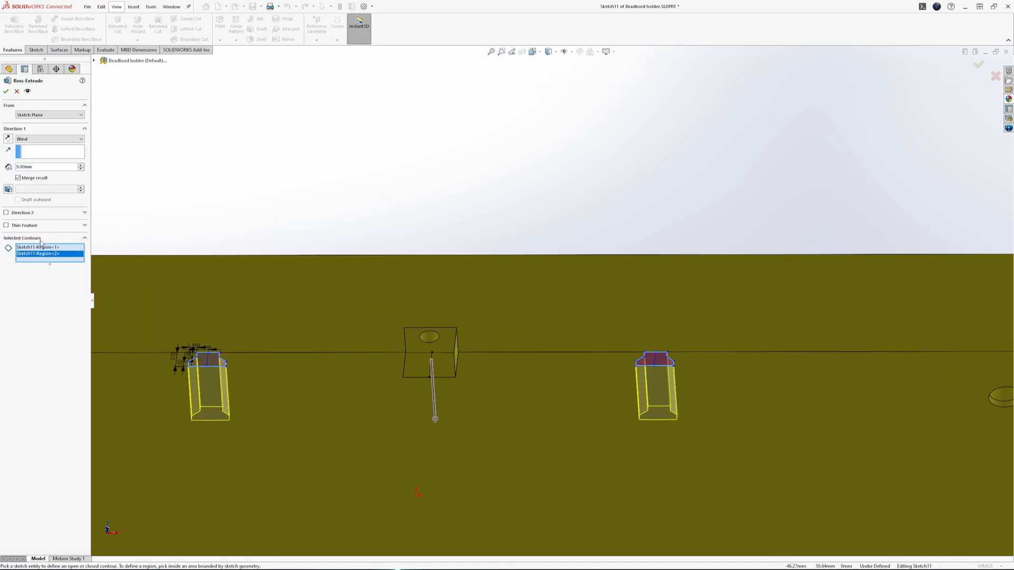
pyautogui.click(8, 138)
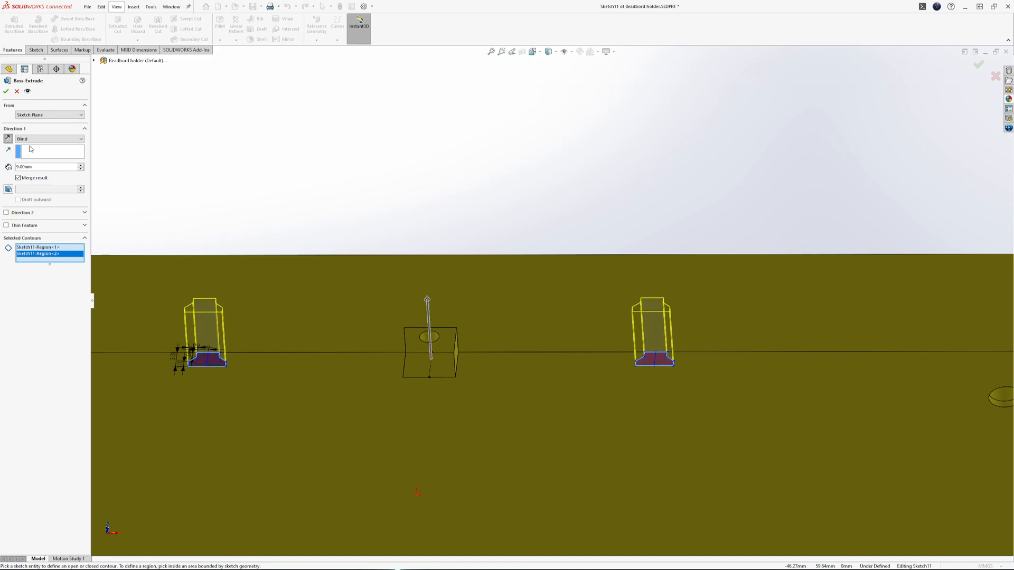
pyautogui.click(17, 91)
# Step: Extrude-cut both dovetail profile regions into the breadboard holder to a blind depth of 9 mm
pyautogui.click(117, 24)
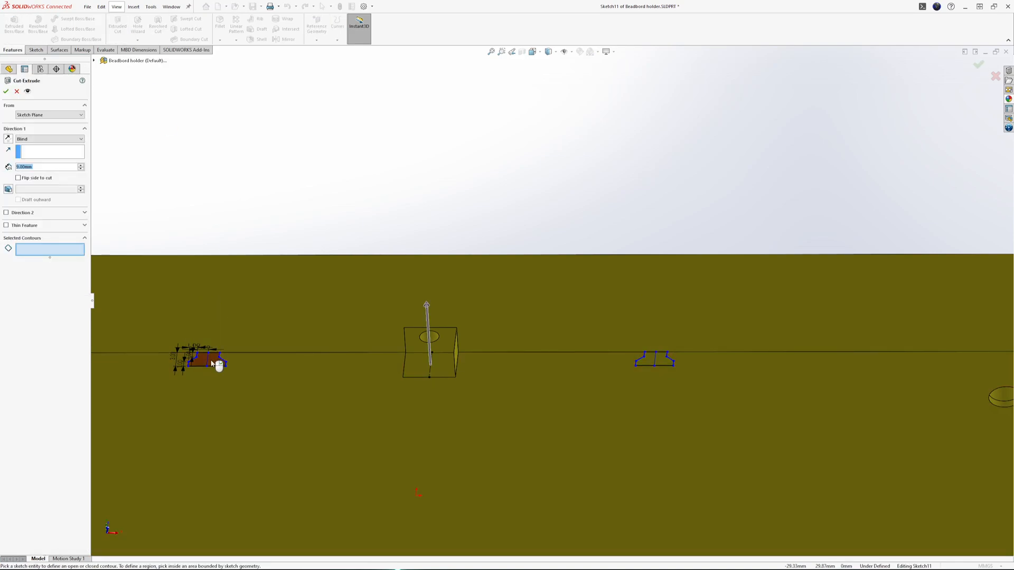
pyautogui.click(218, 362)
pyautogui.click(664, 361)
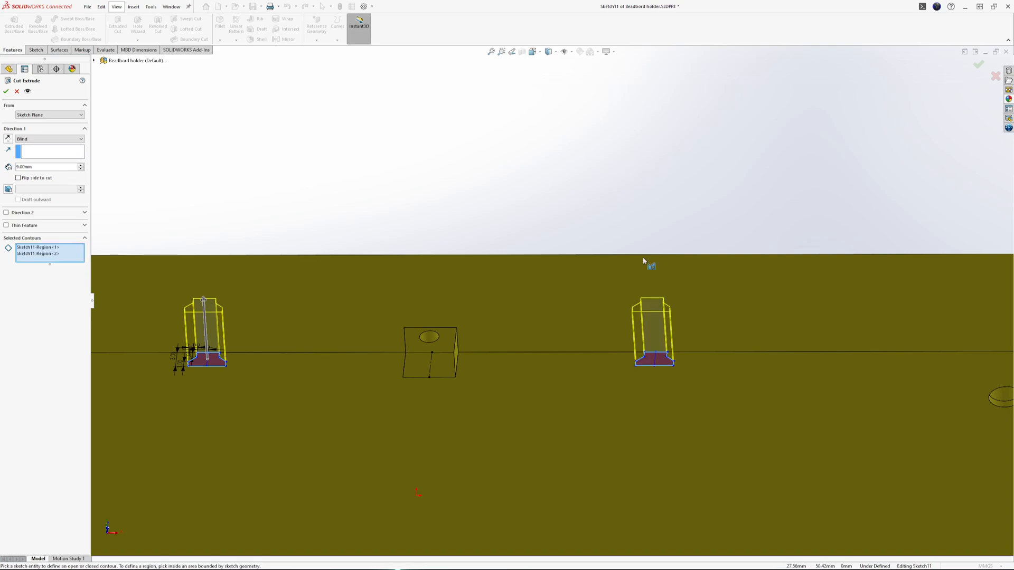
pyautogui.scroll(10, 564, 316)
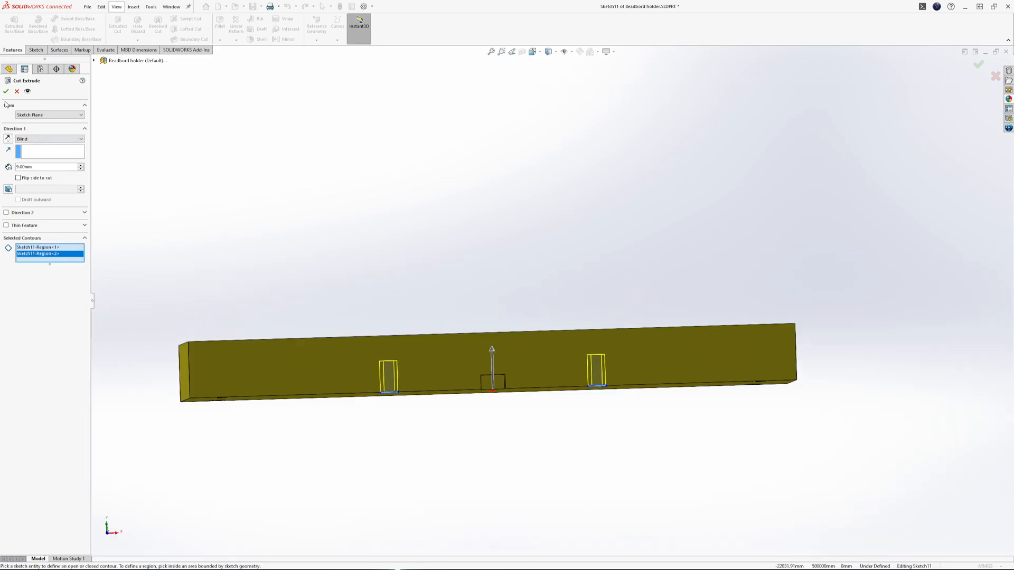
pyautogui.click(6, 91)
# Step: Examine the two dovetail slots beside the rectangular pocket from the holder's side and underside
pyautogui.moveTo(616, 476); pyautogui.dragTo(509, 203, button='middle')
pyautogui.scroll(-3, 511, 249)
pyautogui.moveTo(512, 251); pyautogui.dragTo(541, 416, button='middle')
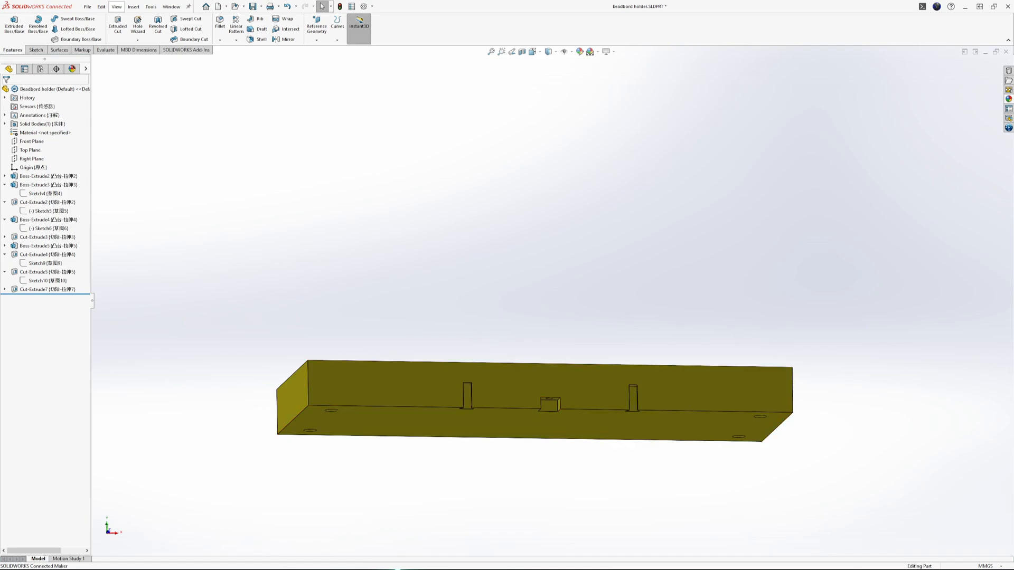
pyautogui.moveTo(504, 309); pyautogui.dragTo(495, 207, button='middle')
pyautogui.scroll(-5, 496, 338)
pyautogui.moveTo(522, 341); pyautogui.dragTo(432, 241, button='middle')
pyautogui.scroll(-1, 431, 267)
pyautogui.scroll(-1, 432, 241)
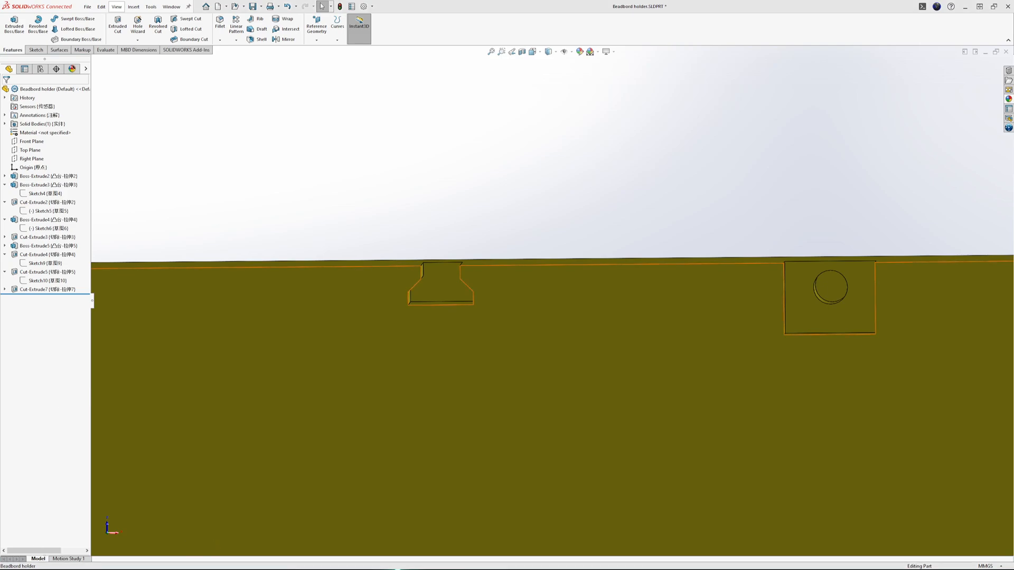
# Step: Switch to the Arduino bracket assembly and open its Uno Bracket part, viewed square to the long side wall
pyautogui.hotkey('ctrl', 'Tab')
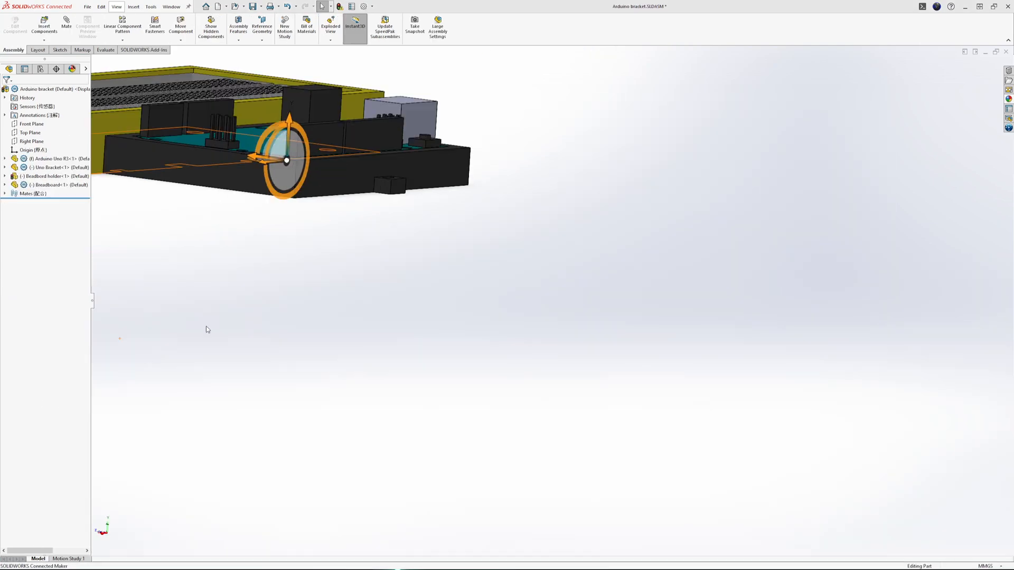
pyautogui.moveTo(430, 249); pyautogui.dragTo(235, 224, button='middle')
pyautogui.scroll(-3, 343, 290)
pyautogui.moveTo(507, 303); pyautogui.dragTo(488, 191, button='middle')
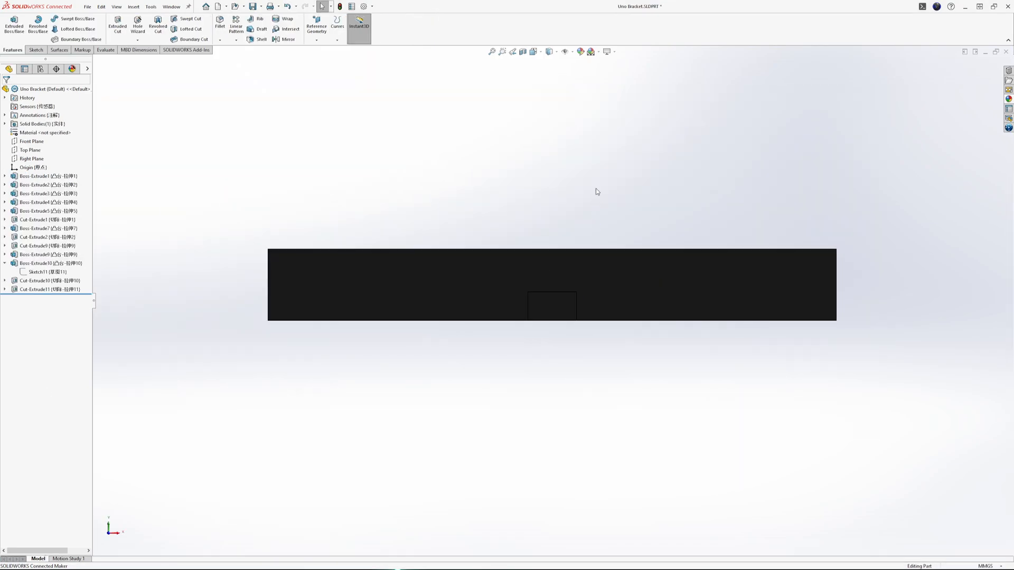
pyautogui.moveTo(596, 190); pyautogui.dragTo(527, 105, button='middle')
pyautogui.press('z')
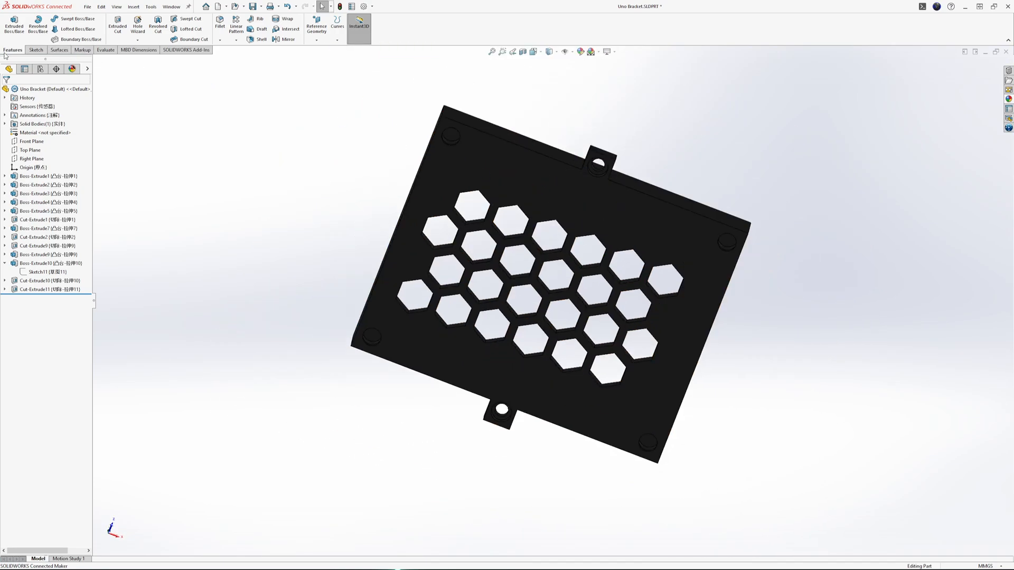
pyautogui.click(36, 50)
pyautogui.click(11, 24)
pyautogui.click(526, 165)
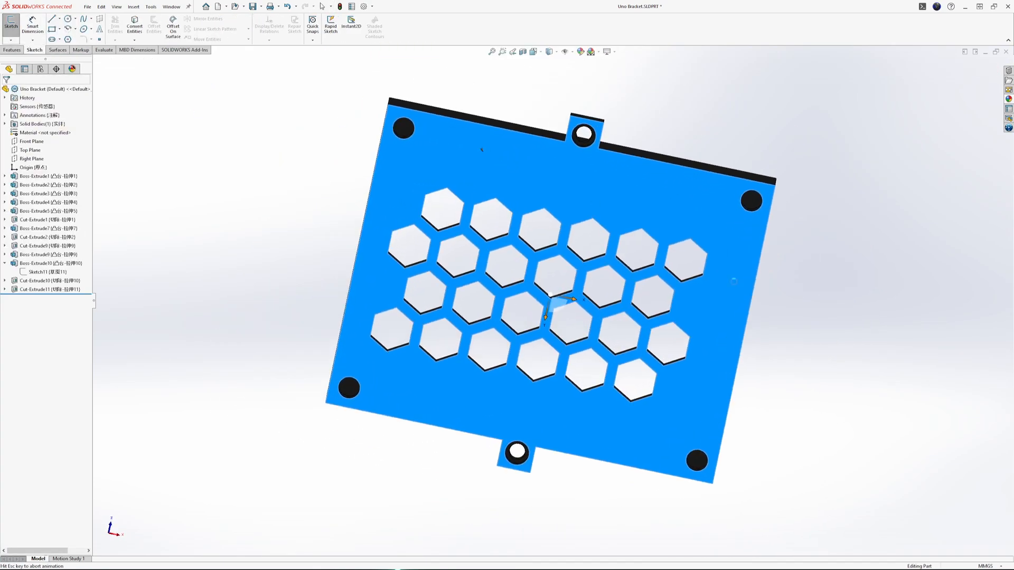
pyautogui.click(33, 24)
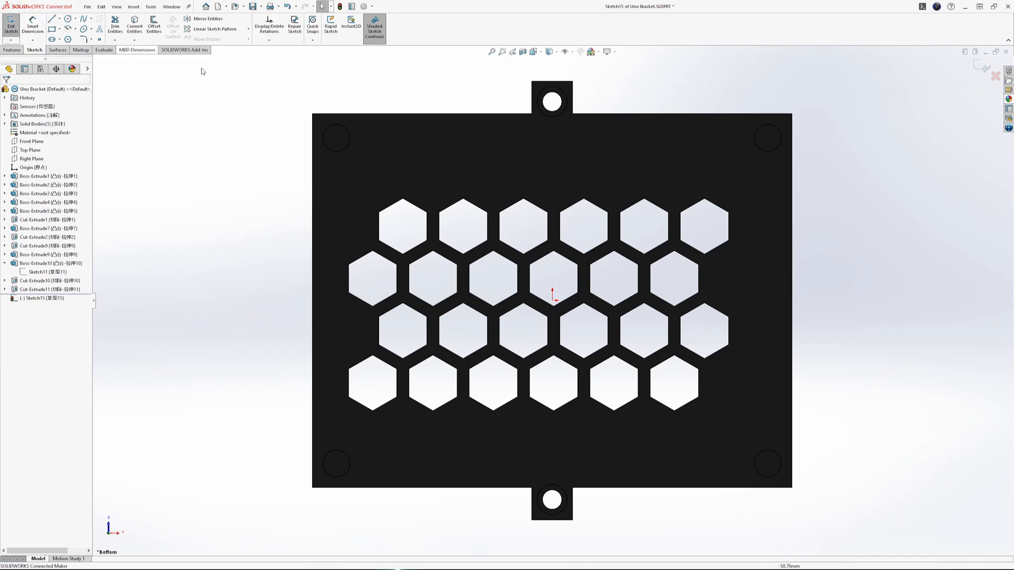
pyautogui.scroll(-5, 531, 193)
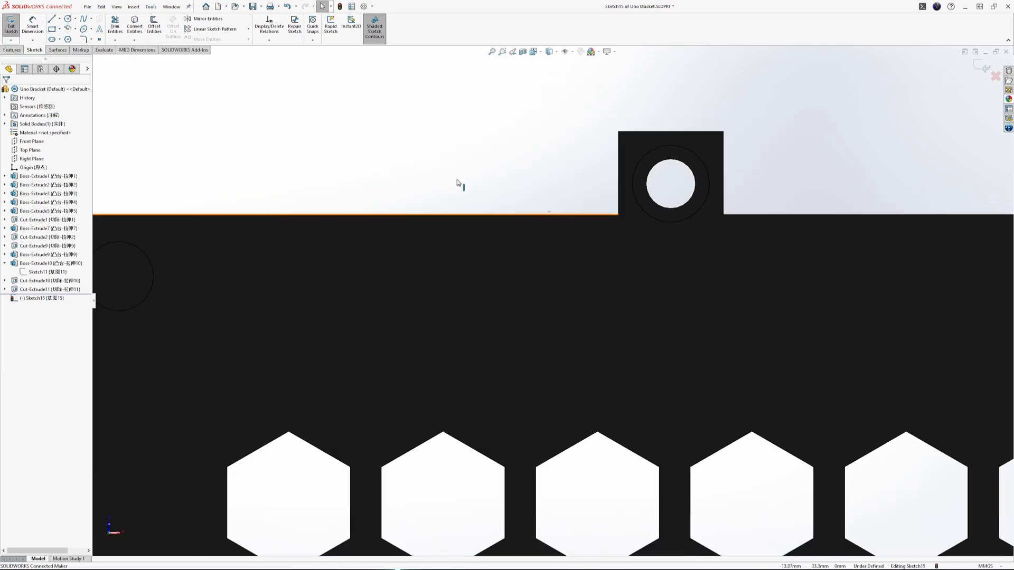
pyautogui.click(52, 18)
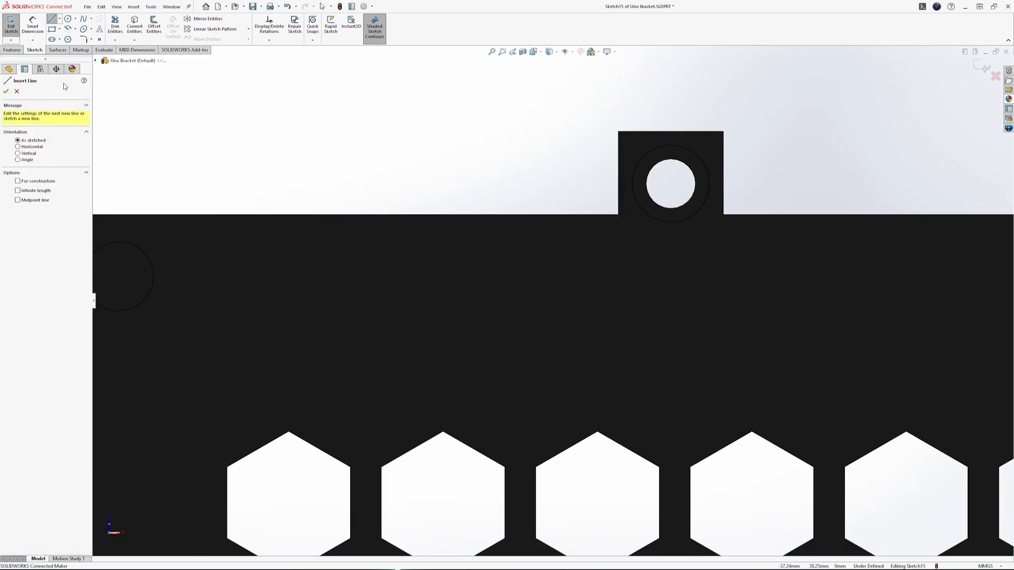
pyautogui.scroll(1, 506, 195)
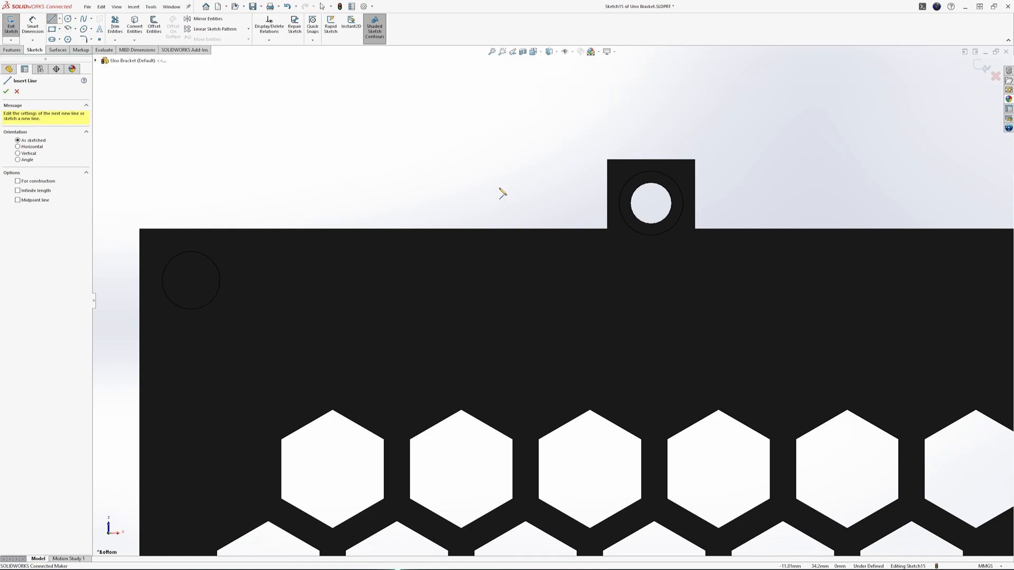
pyautogui.scroll(1, 470, 244)
pyautogui.scroll(1, 446, 233)
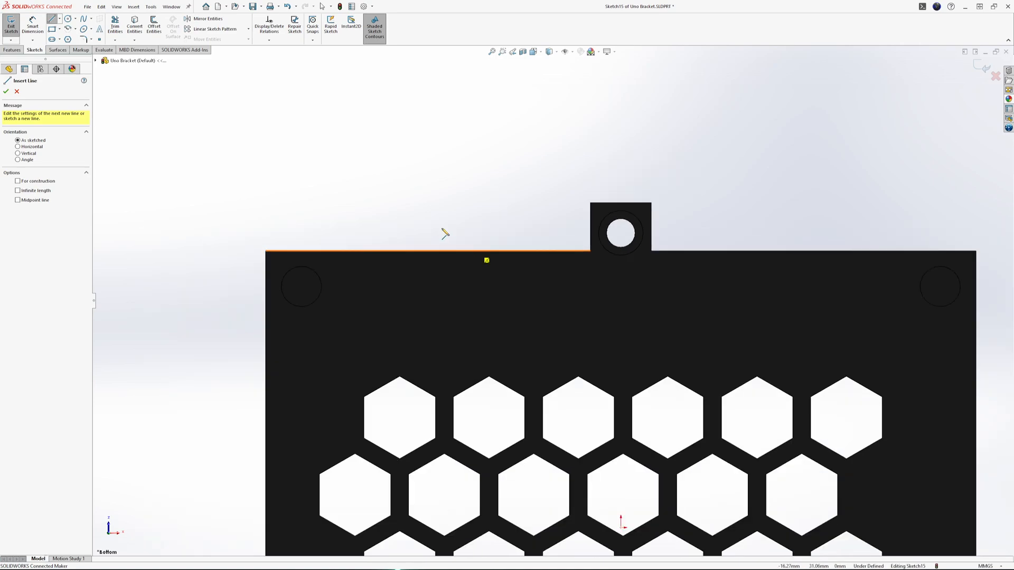
pyautogui.scroll(-2, 449, 253)
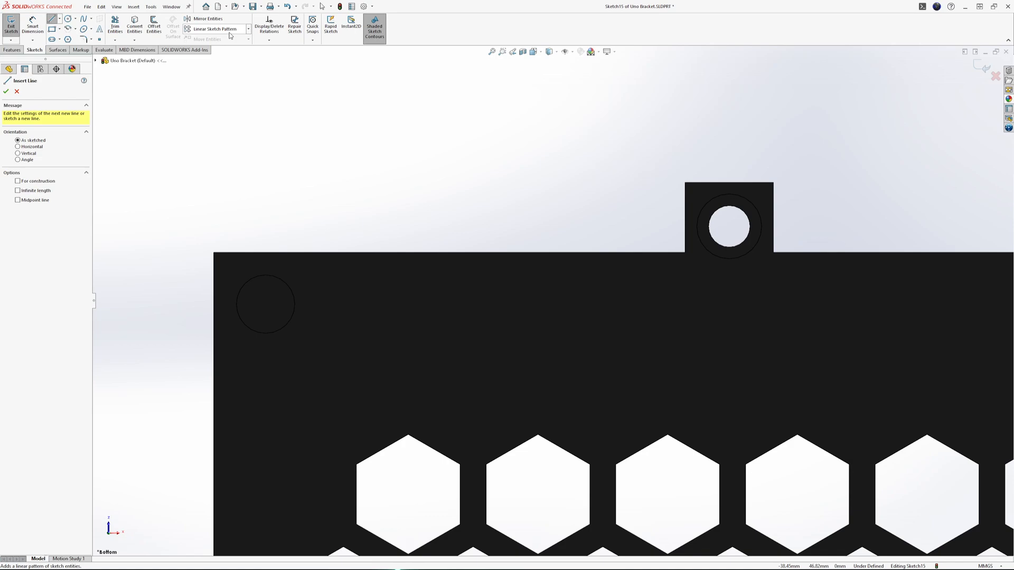
pyautogui.click(341, 161)
pyautogui.click(14, 26)
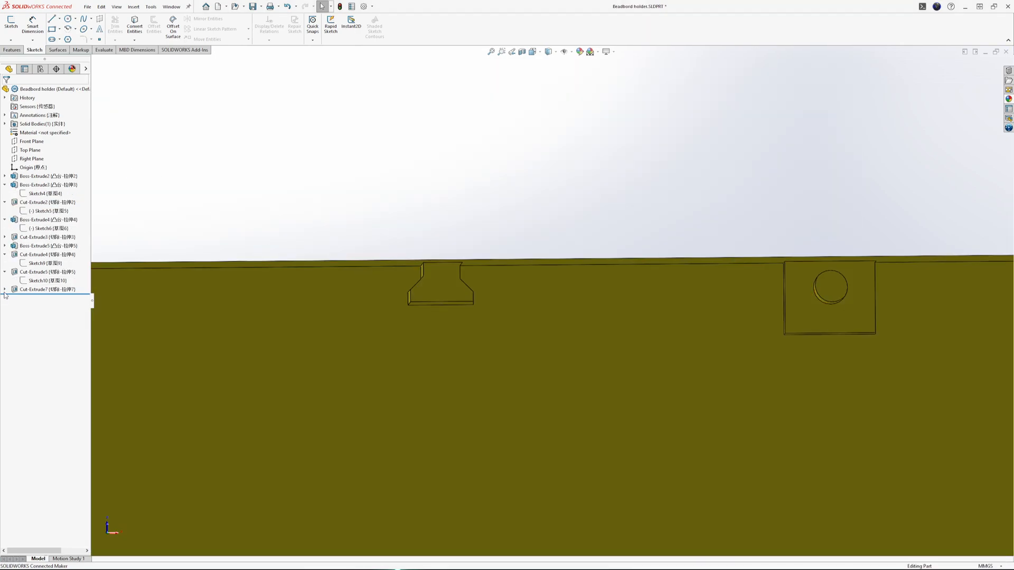
# Step: Switch to the breadboard holder part, reopen the dovetail cut's sketch and dimension the slot's distance from the rectangular pocket's centreline
pyautogui.click(5, 291)
pyautogui.click(4, 289)
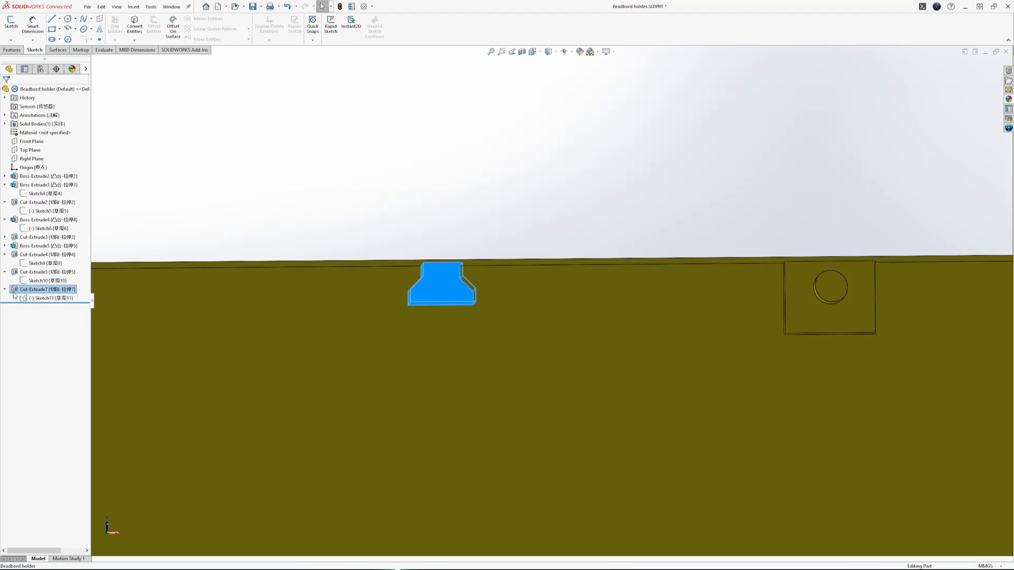
pyautogui.click(50, 298)
pyautogui.click(46, 273)
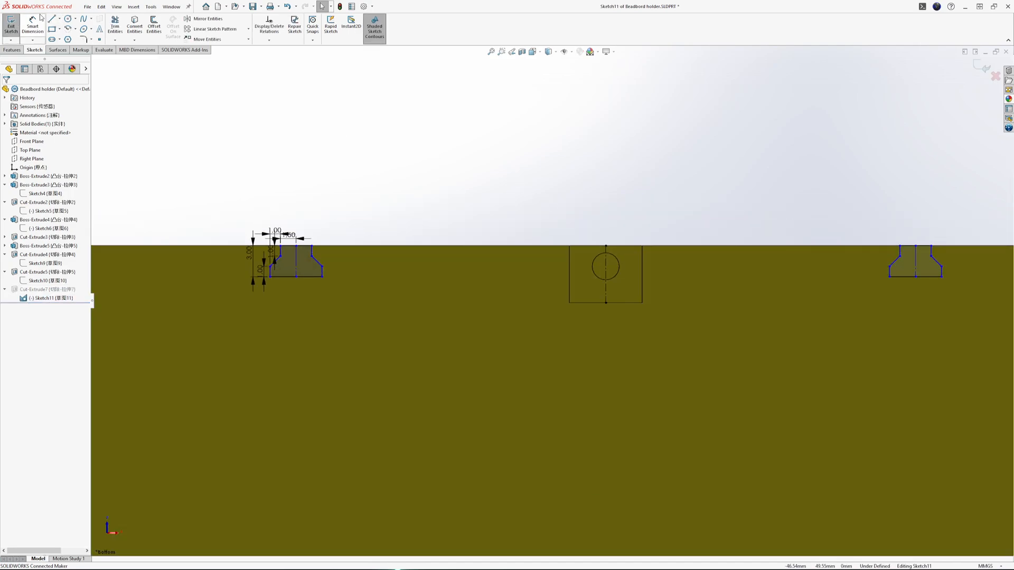
pyautogui.click(41, 18)
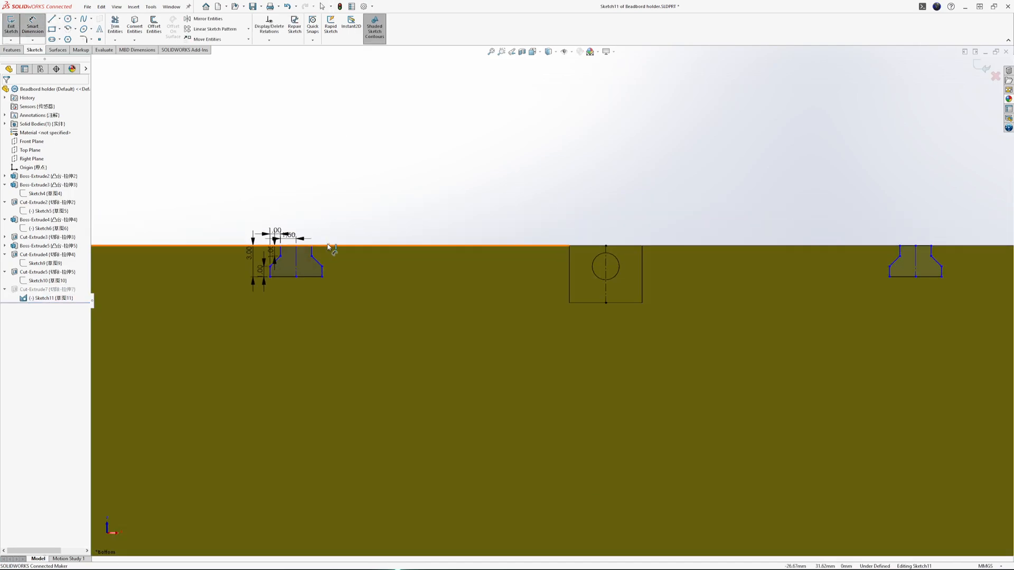
pyautogui.click(606, 247)
pyautogui.click(606, 247)
pyautogui.click(471, 207)
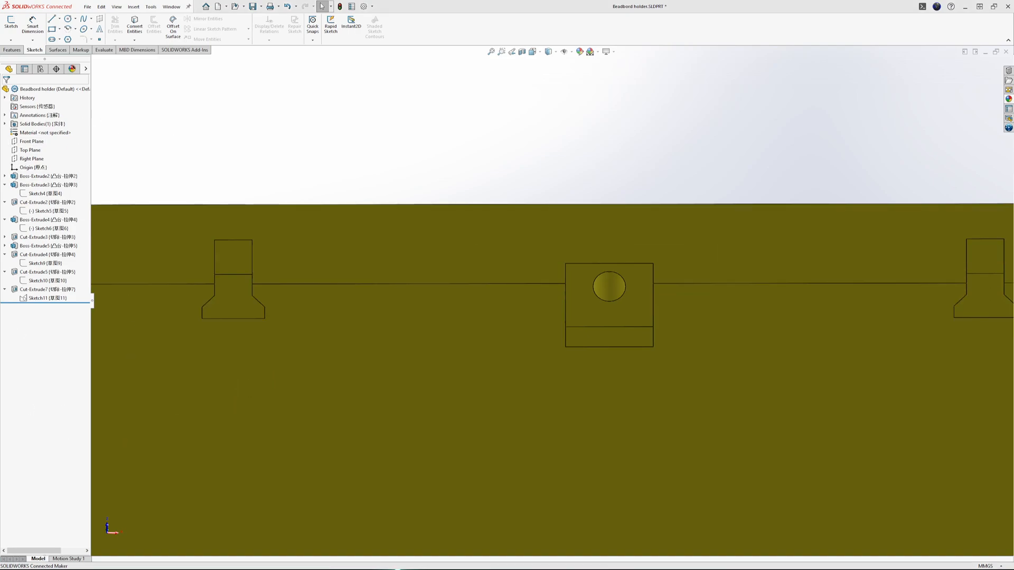
# Step: Return to the Uno Bracket, start a sketch on its flat bottom face and draw a vertical centreline through the upper mounting tab
pyautogui.hotkey('ctrl', 'Tab')
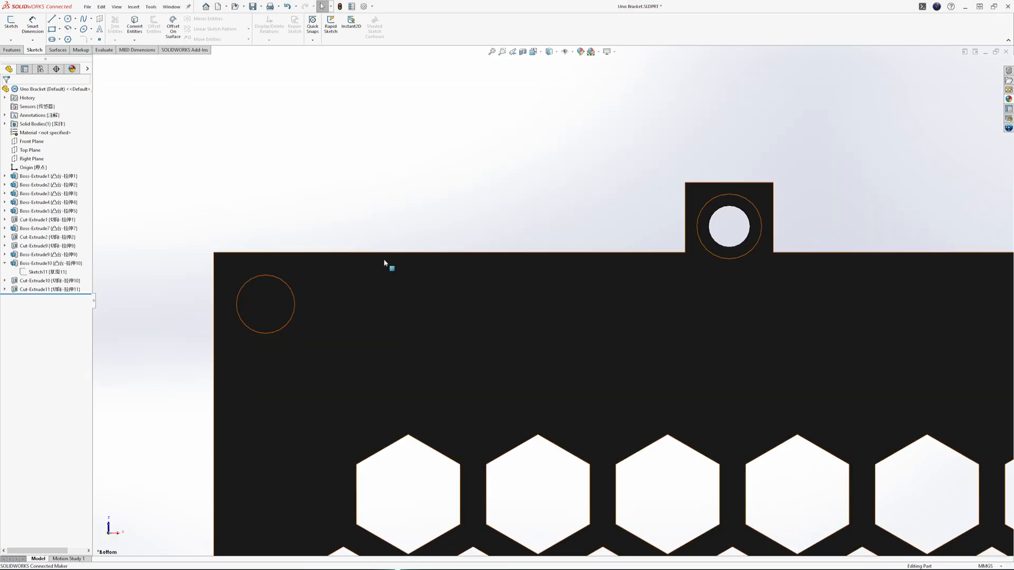
pyautogui.click(430, 316)
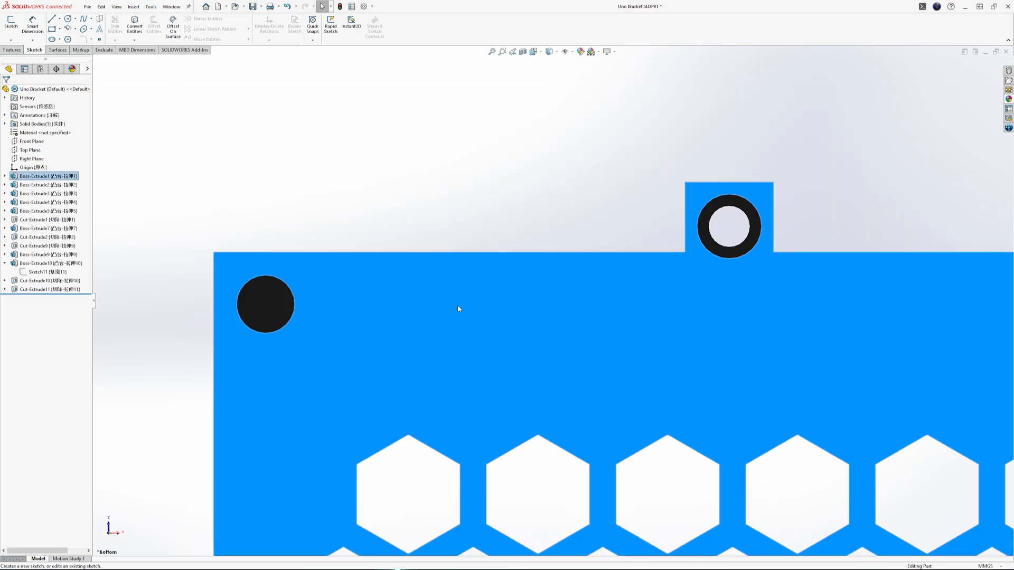
pyautogui.click(457, 306)
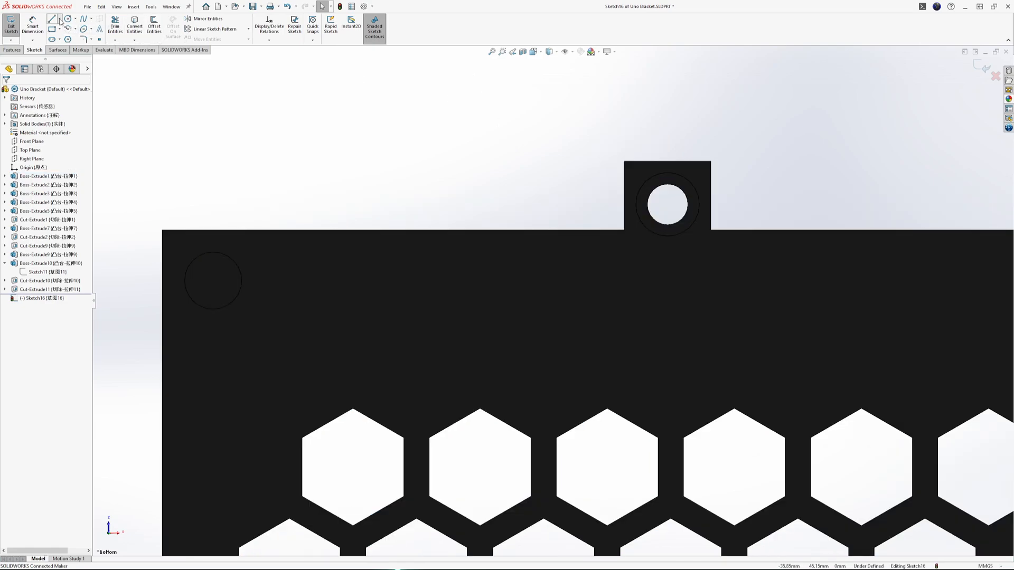
pyautogui.click(58, 20)
pyautogui.click(668, 237)
pyautogui.press('Escape')
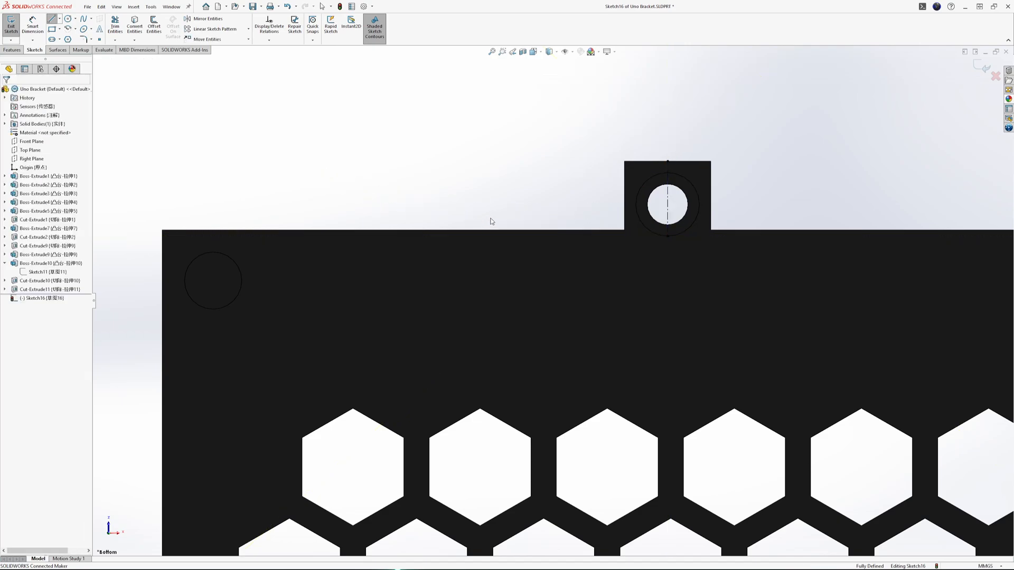
# Step: Sketch a closed dovetail outline, about 10.4 mm wide at its head, projecting outward from the plate's long edge beside the mounting tab
pyautogui.click(51, 19)
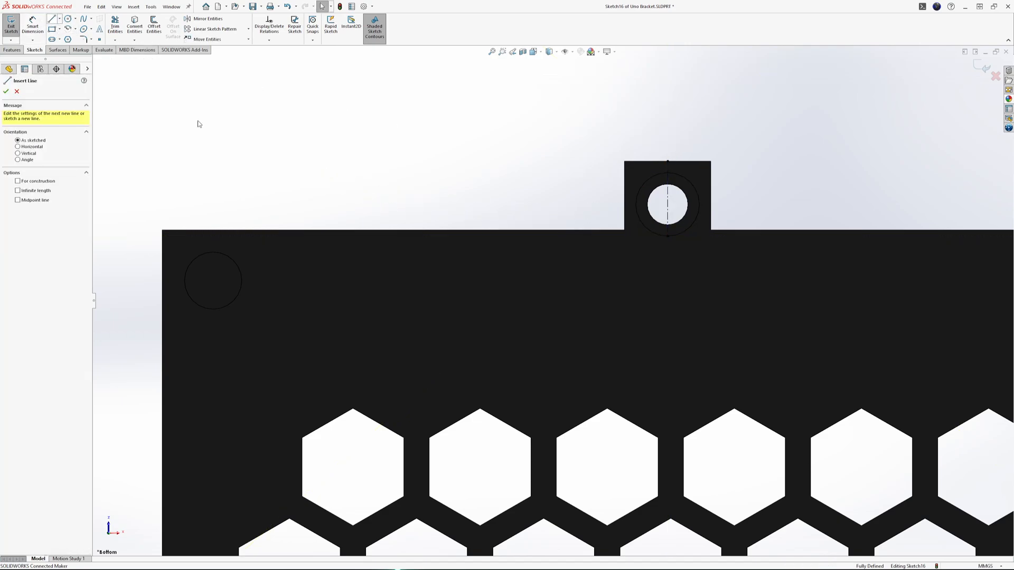
pyautogui.click(393, 230)
pyautogui.click(439, 231)
pyautogui.click(439, 206)
pyautogui.click(467, 178)
pyautogui.click(467, 151)
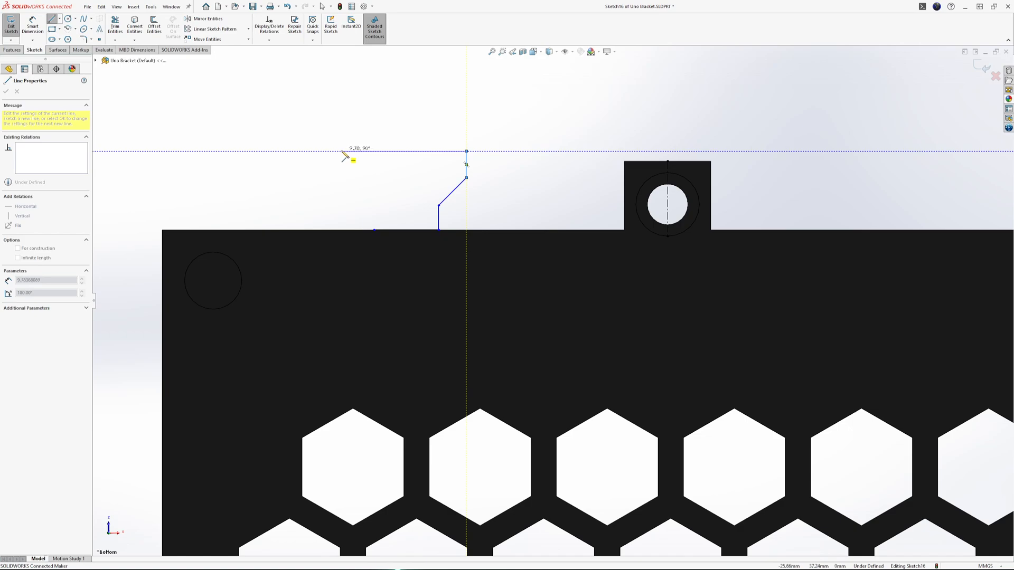
pyautogui.click(334, 152)
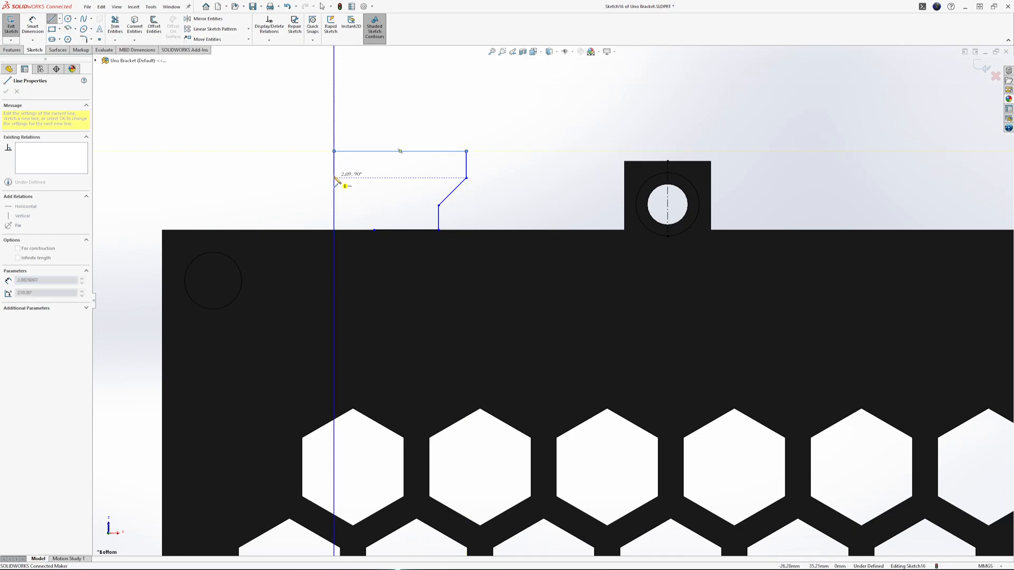
pyautogui.click(334, 177)
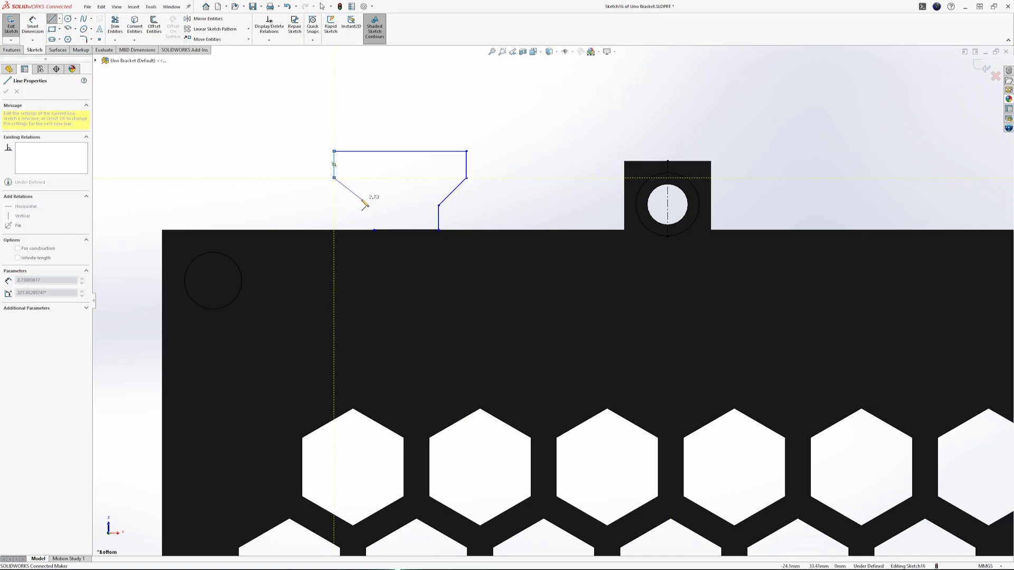
pyautogui.click(374, 200)
pyautogui.click(374, 229)
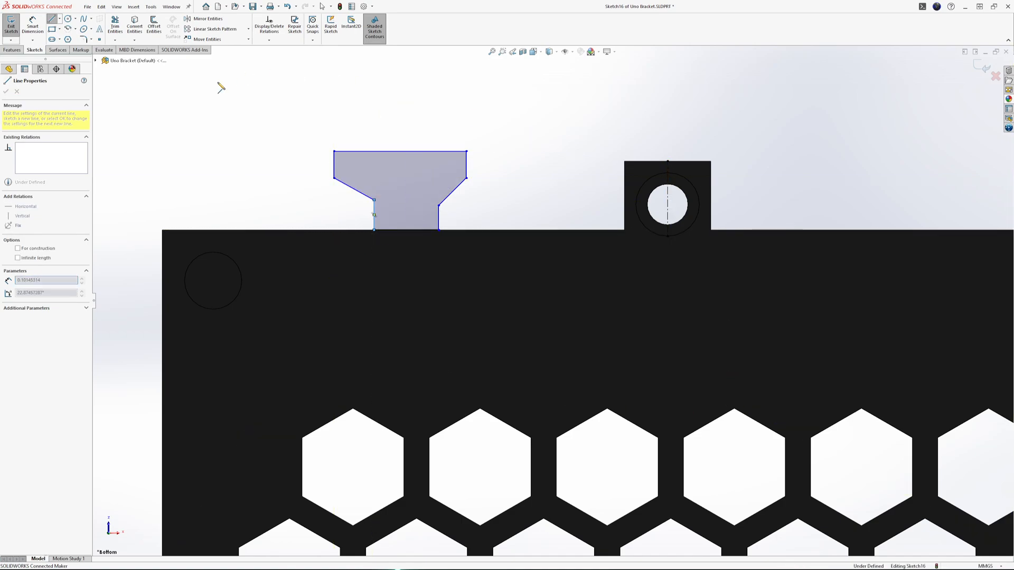
pyautogui.click(52, 20)
# Step: Dimension the dovetail profile's overall height from the plate edge to its outer line as 2.9 mm
pyautogui.click(32, 25)
pyautogui.click(407, 230)
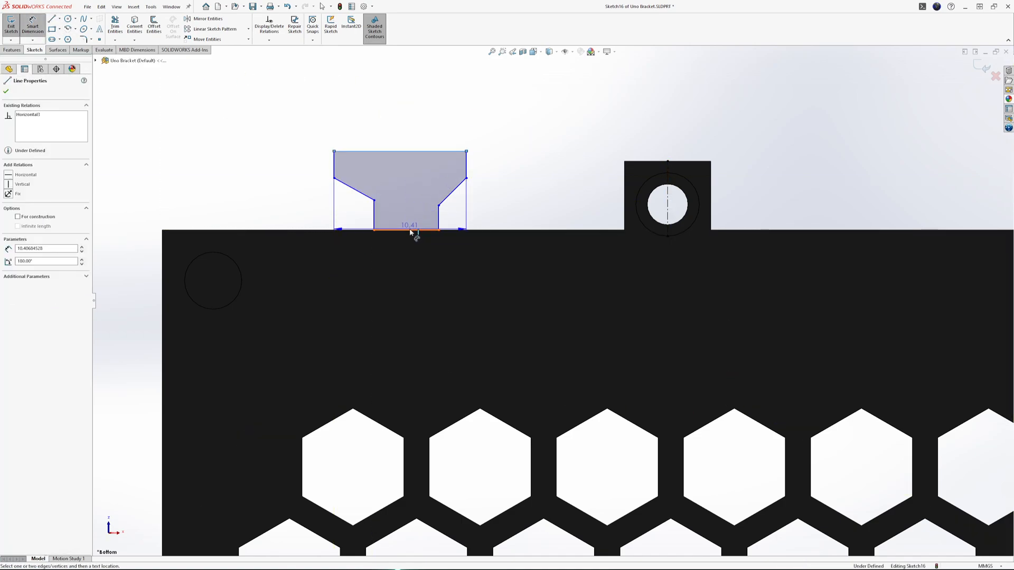
pyautogui.click(398, 151)
pyautogui.click(398, 103)
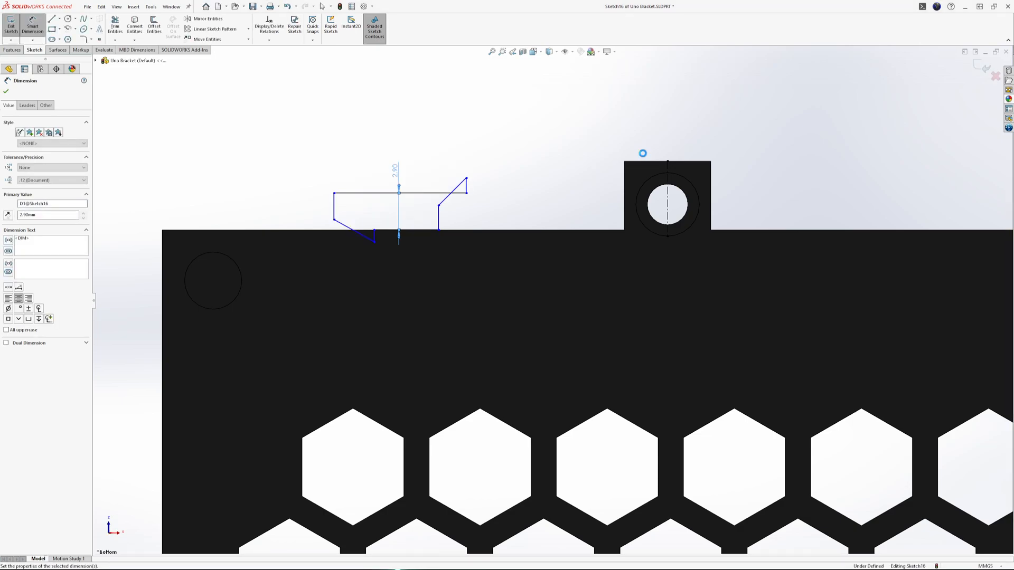
# Step: Dimension both short vertical edges at the dovetail head's ends to 0.8 mm each
pyautogui.scroll(-5, 423, 204)
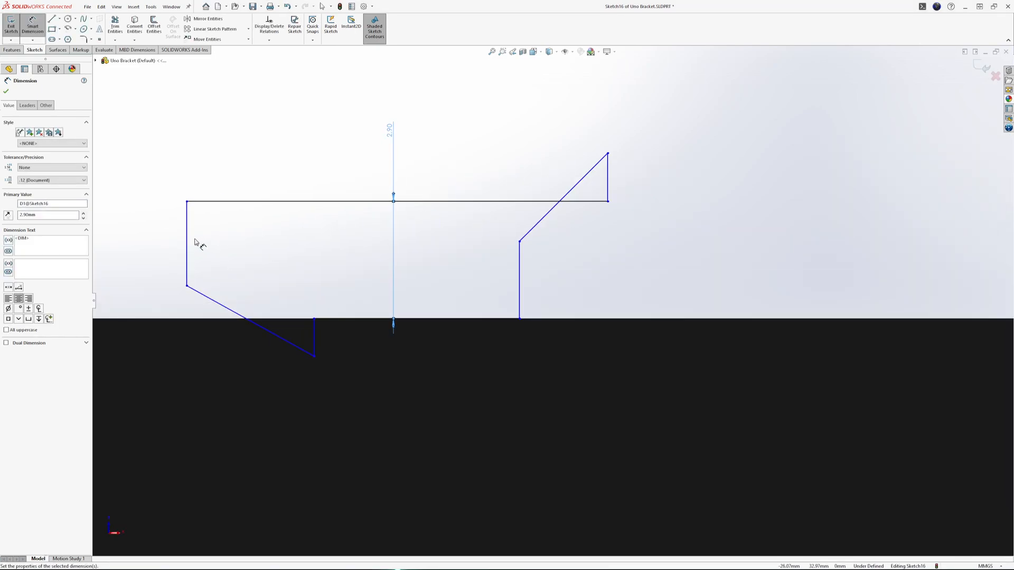
pyautogui.click(188, 228)
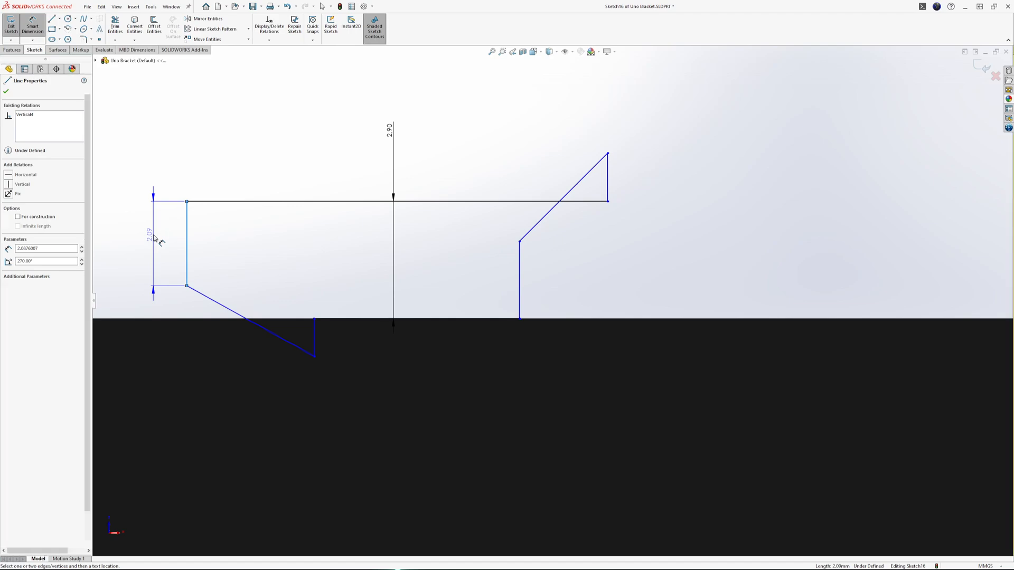
pyautogui.click(153, 236)
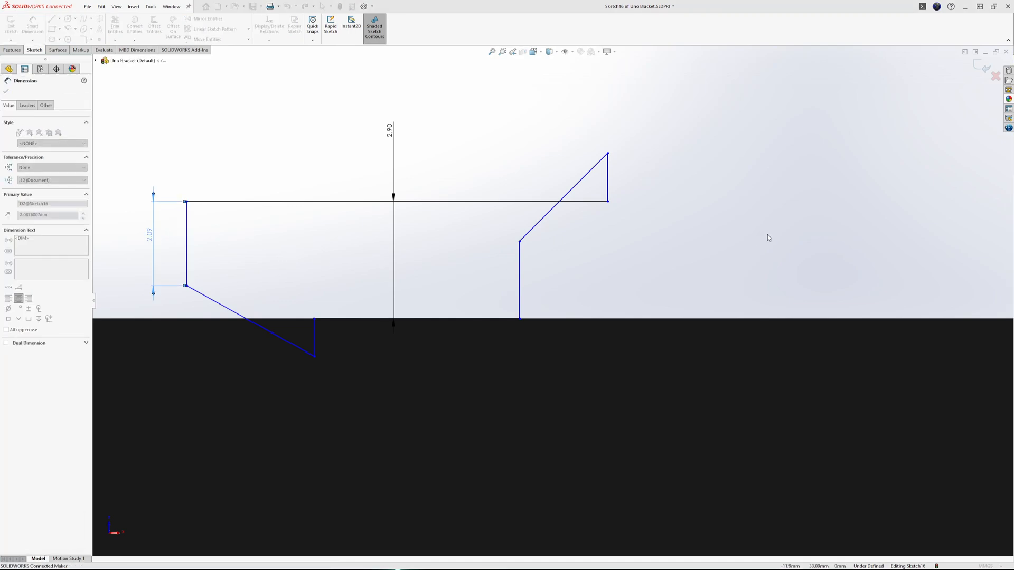
pyautogui.press('Return')
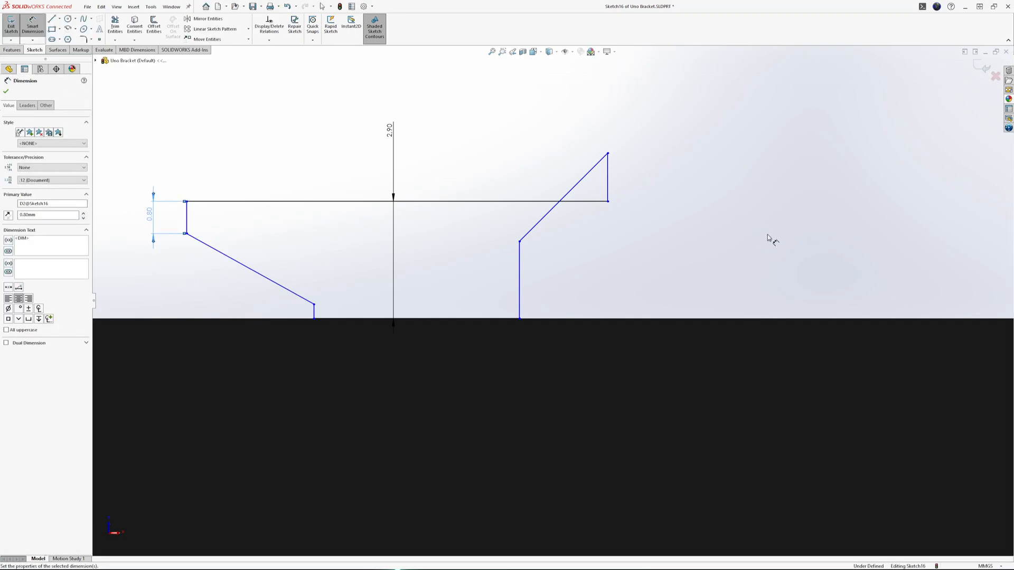
pyautogui.click(609, 177)
pyautogui.click(642, 177)
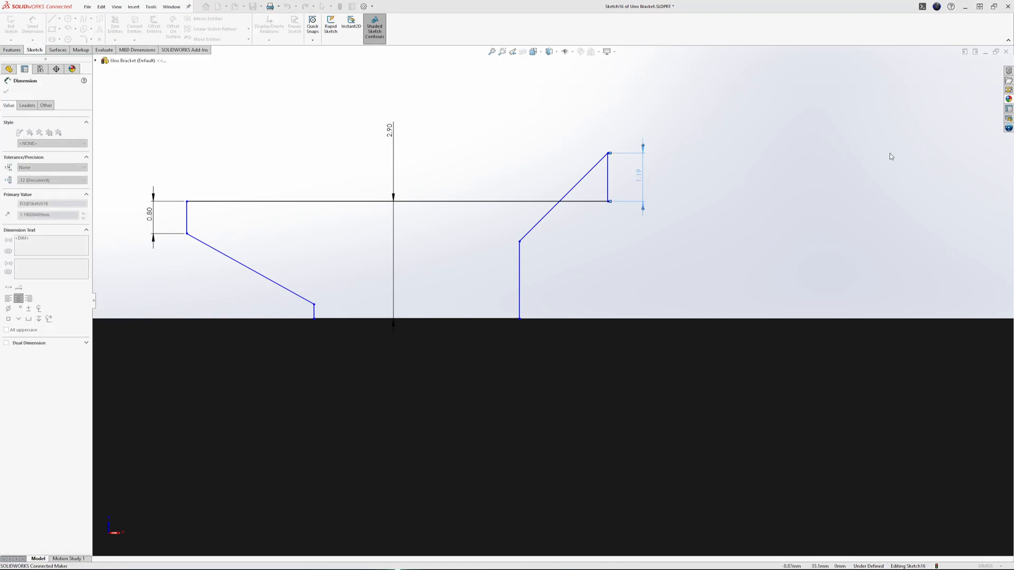
pyautogui.press('Return')
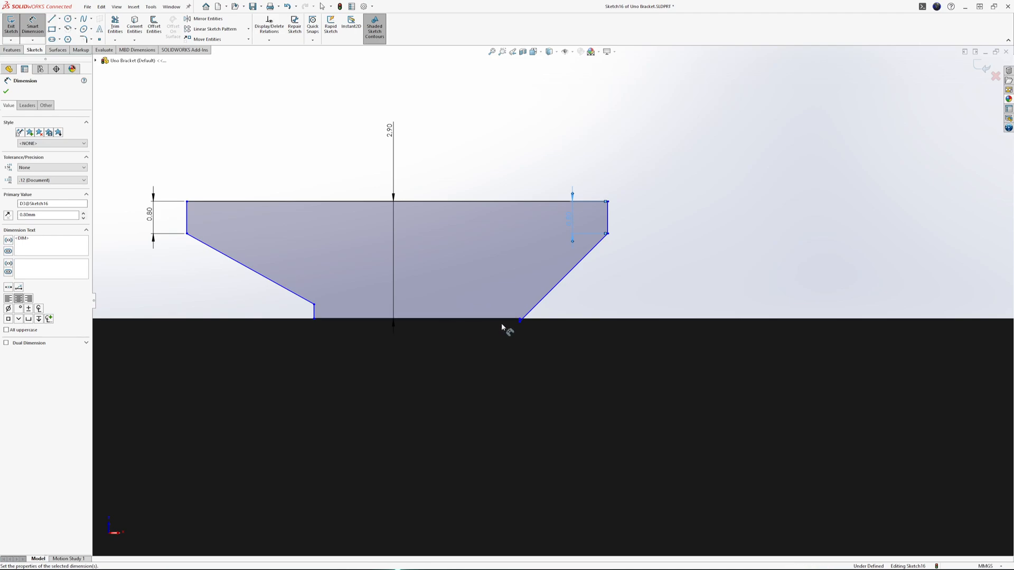
pyautogui.scroll(-5, 523, 325)
pyautogui.scroll(4, 524, 325)
pyautogui.scroll(-5, 524, 311)
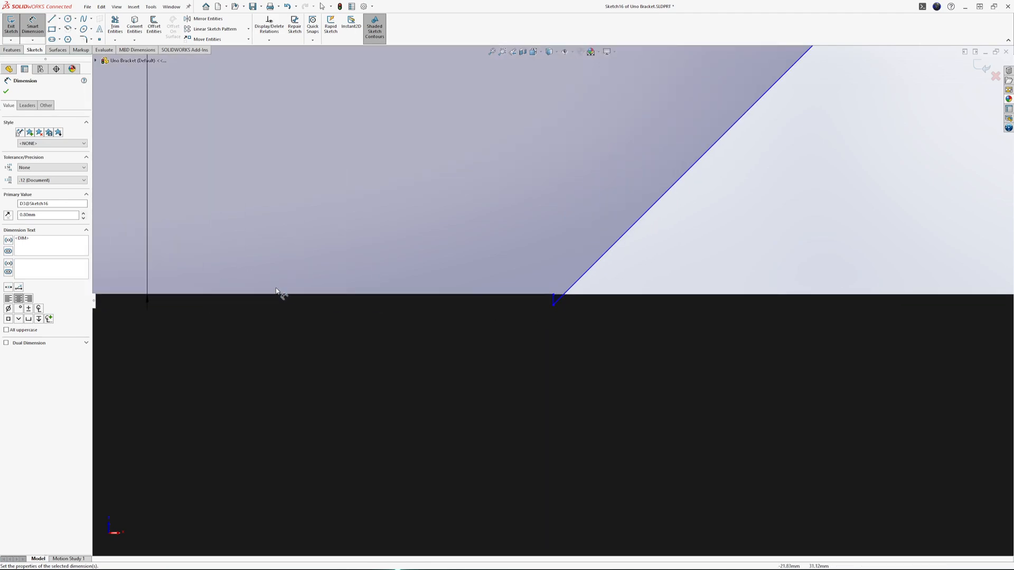
pyautogui.scroll(5, 288, 293)
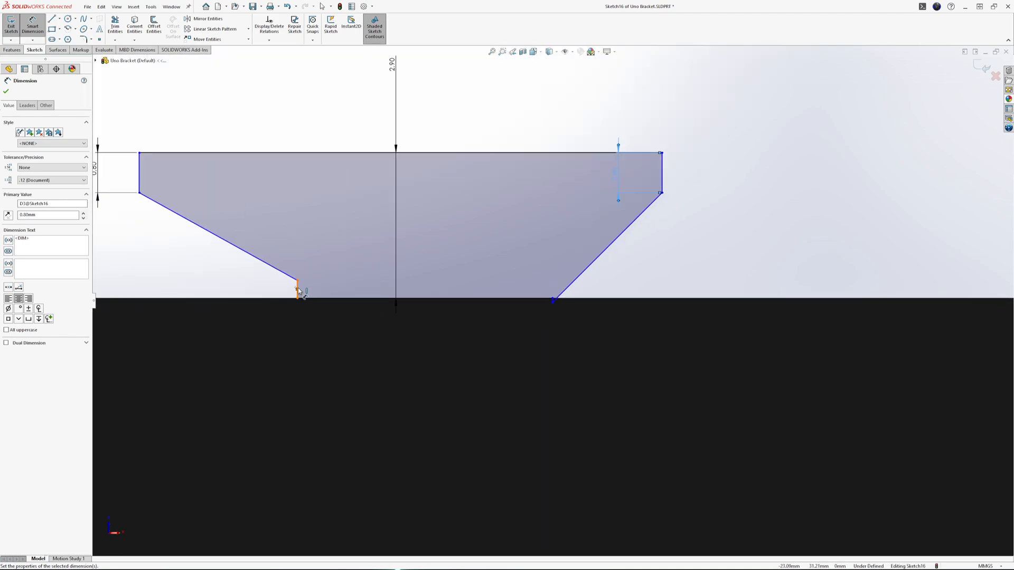
pyautogui.click(298, 290)
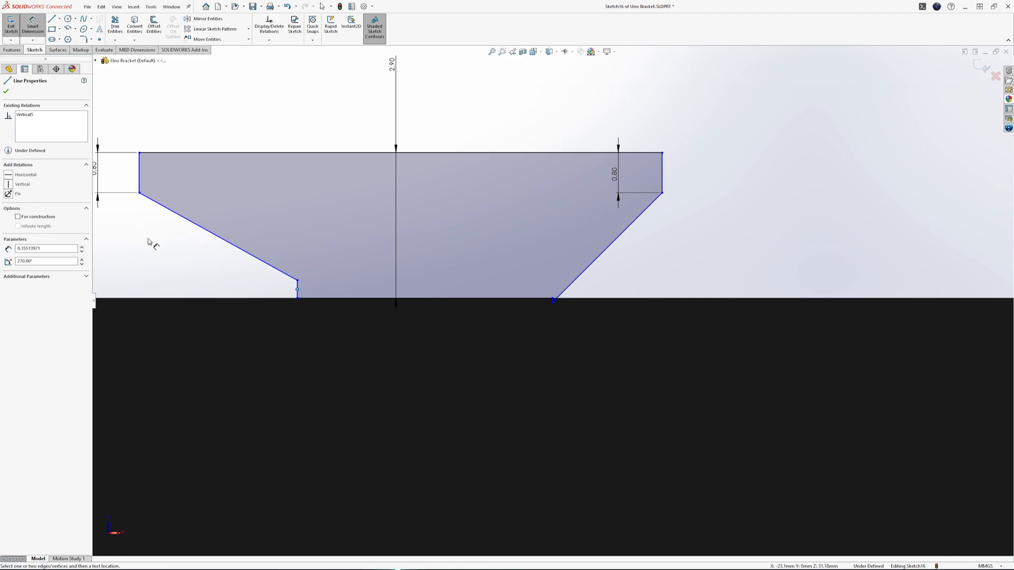
pyautogui.press('Escape')
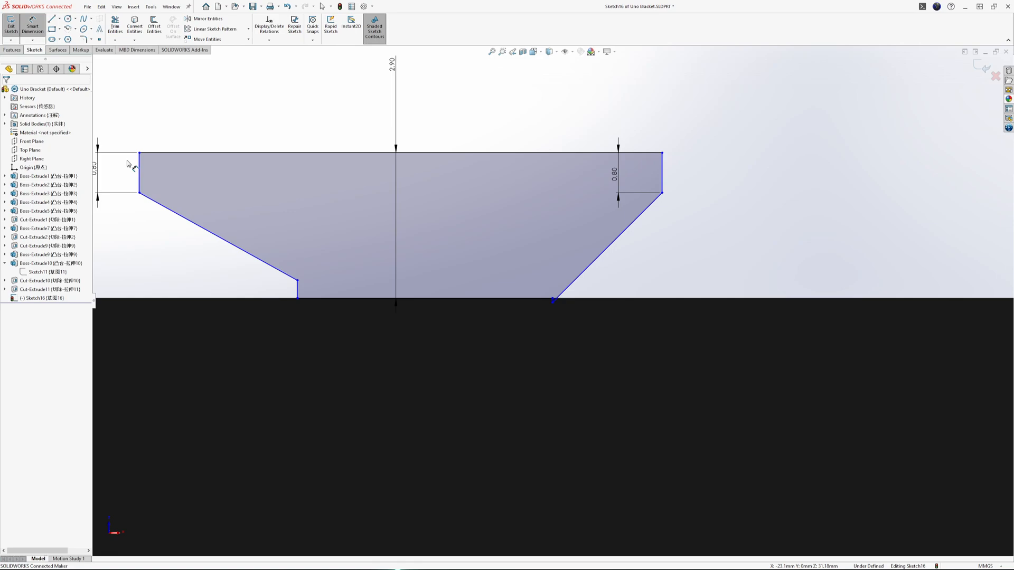
pyautogui.scroll(1, 131, 181)
pyautogui.scroll(-1, 131, 182)
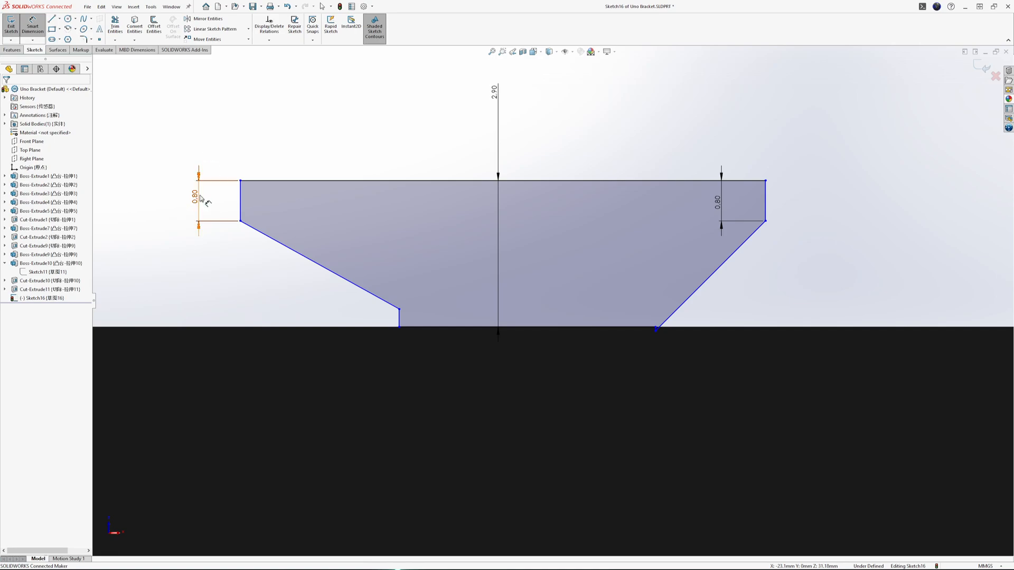
# Step: Dimension both short vertical edges of the dovetail's neck, rising from the plate edge, to 1.1 mm each
pyautogui.click(398, 318)
pyautogui.click(361, 315)
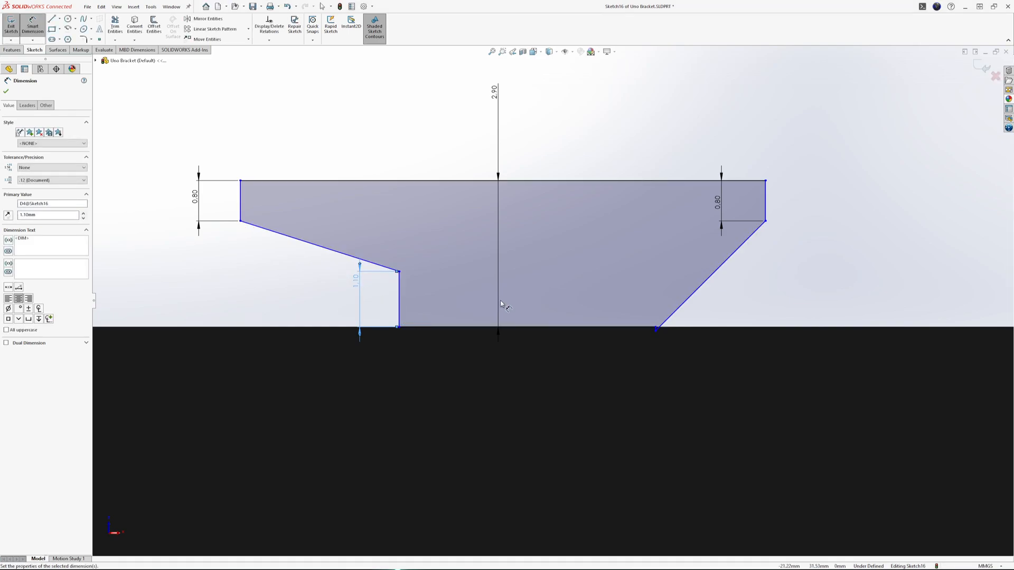
pyautogui.scroll(-8, 665, 334)
pyautogui.click(600, 301)
pyautogui.click(582, 303)
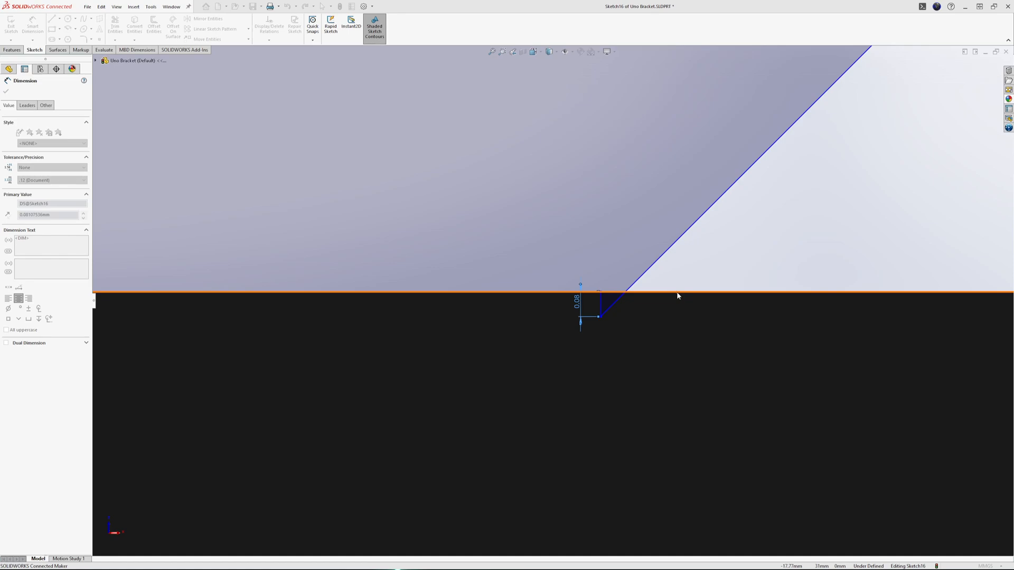
pyautogui.scroll(10, 678, 296)
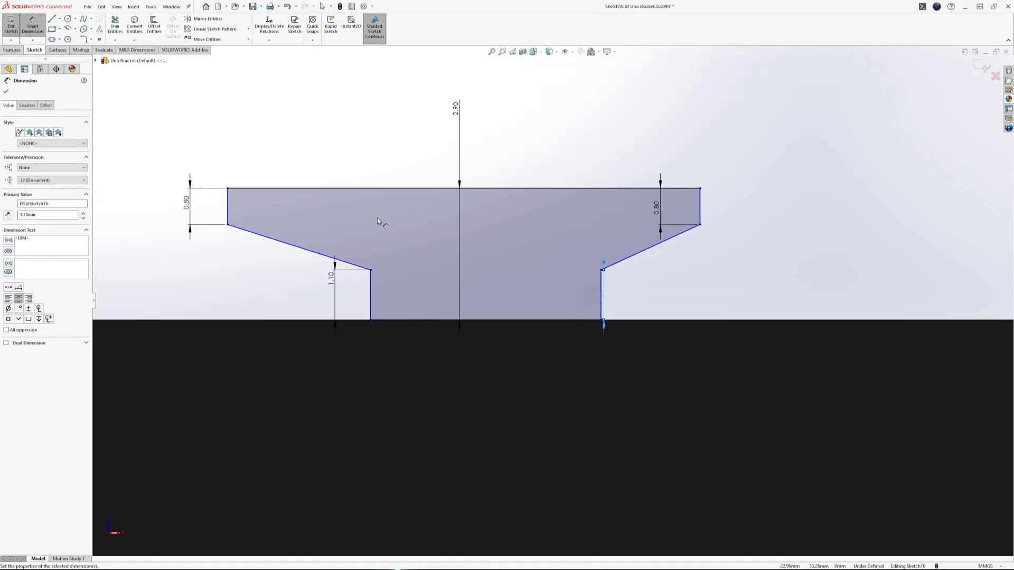
# Step: Dimension the horizontal offset between head edge and neck edge, on the dovetail's side away from the mounting tab, as 1 mm
pyautogui.click(227, 204)
pyautogui.click(371, 288)
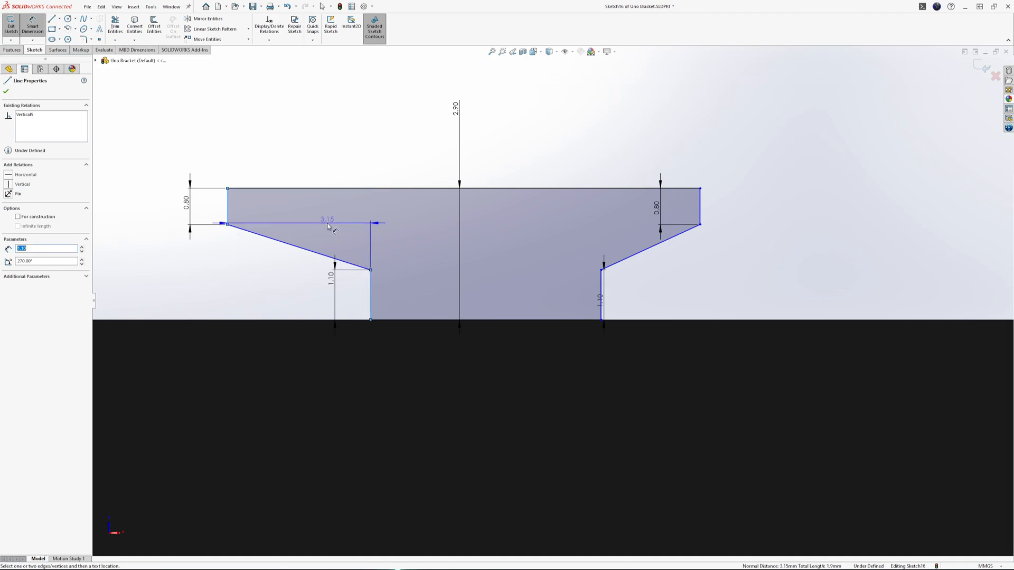
pyautogui.click(328, 220)
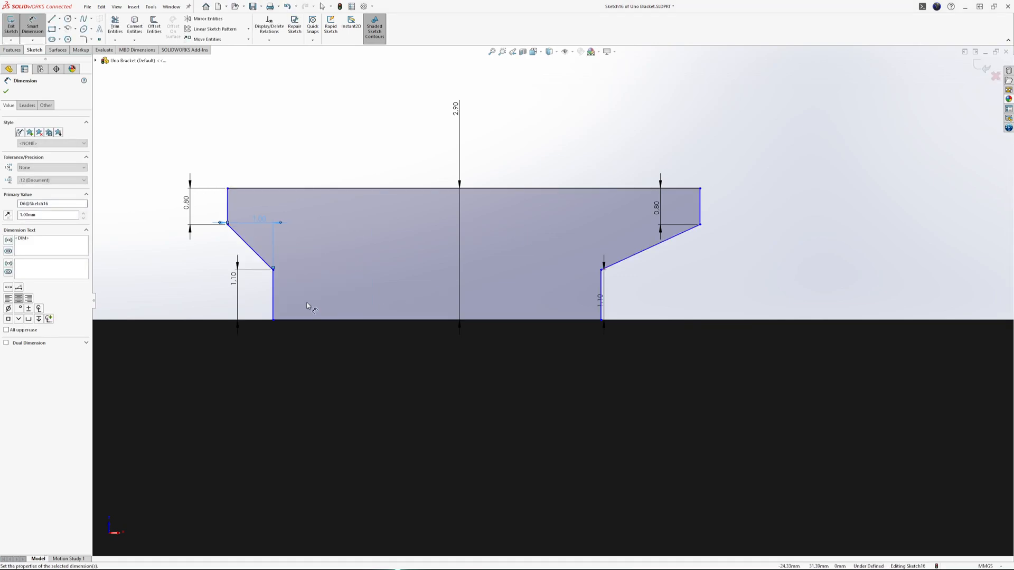
pyautogui.click(652, 247)
pyautogui.click(632, 231)
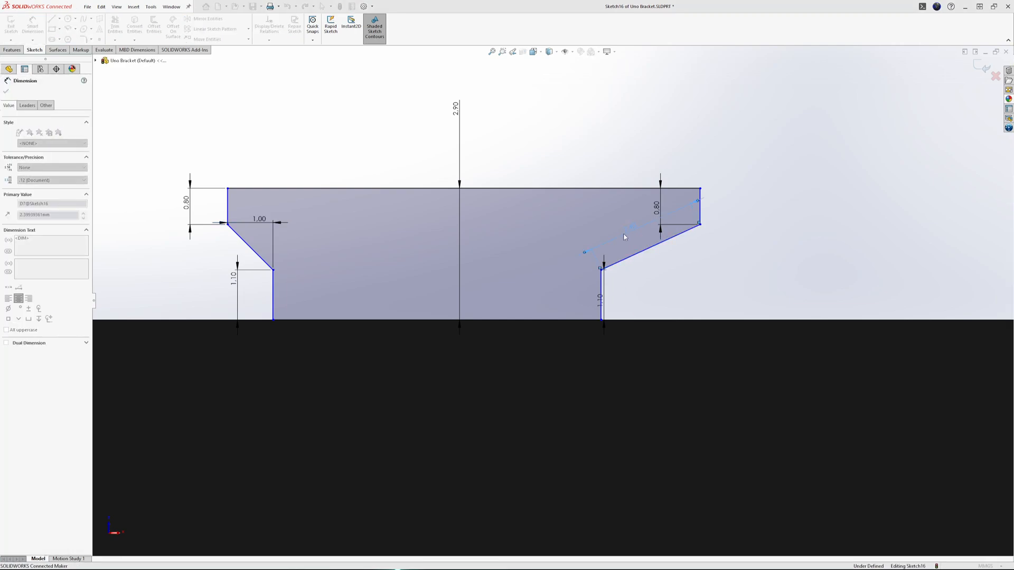
pyautogui.press('Escape')
pyautogui.press('Delete')
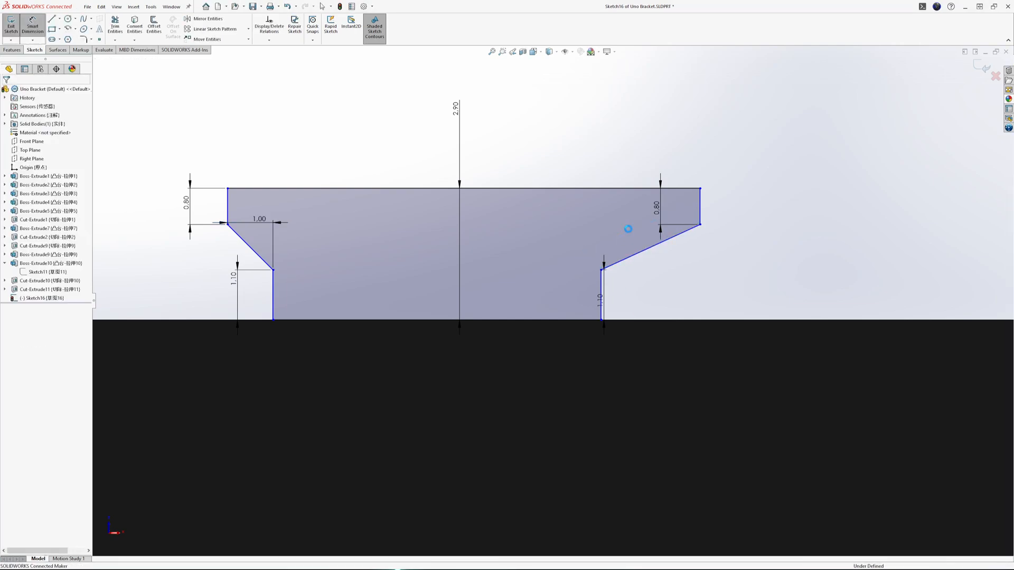
# Step: Set the horizontal offset between head and neck edges to 1 mm on the dovetail's side nearest the mounting tab
pyautogui.click(639, 253)
pyautogui.click(648, 224)
pyautogui.write('1')
pyautogui.press('Return')
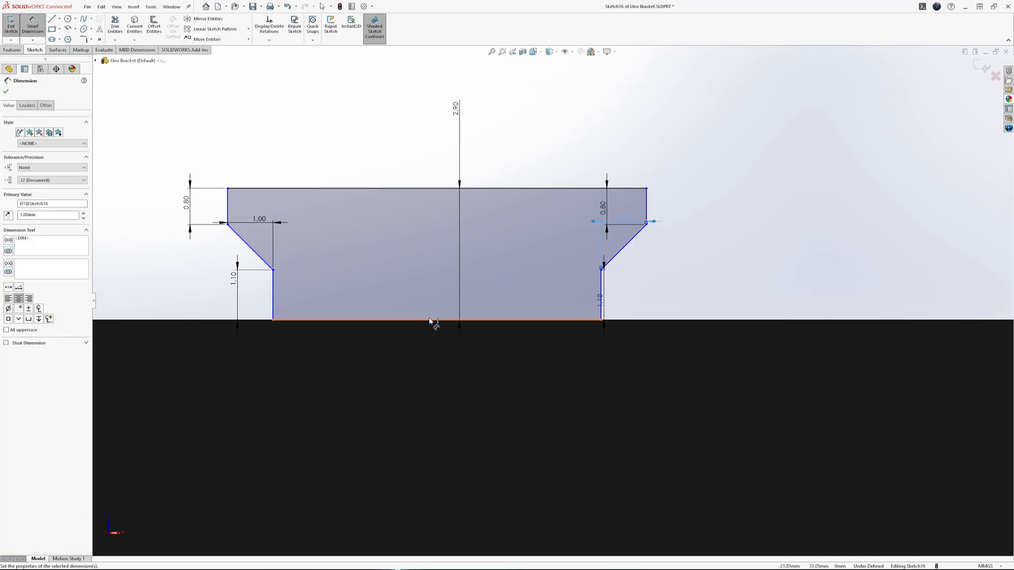
# Step: Dimension the dovetail neck's base line along the plate edge as 2.8 mm wide
pyautogui.click(431, 321)
pyautogui.click(423, 284)
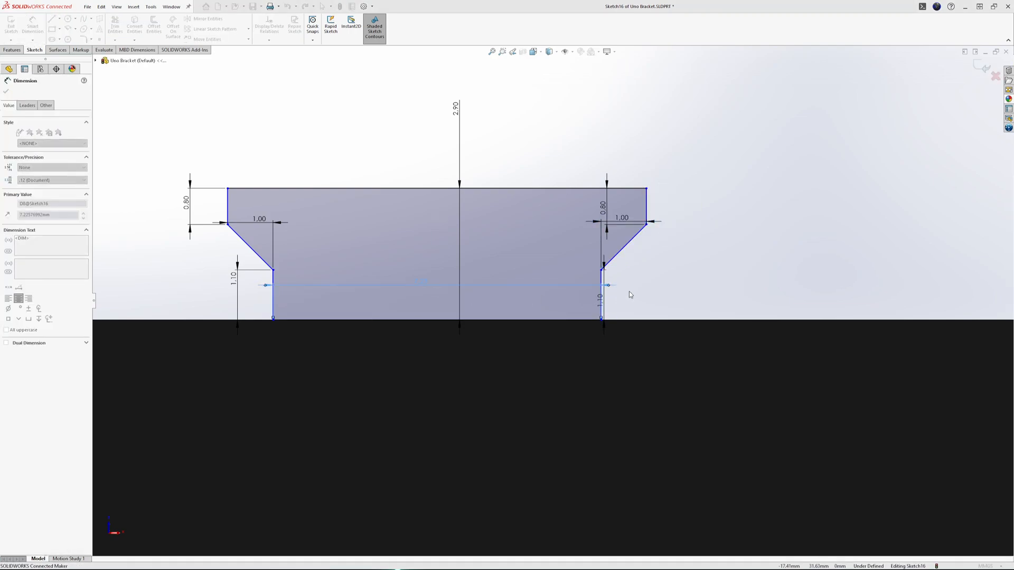
pyautogui.write('2.8')
pyautogui.press('Return')
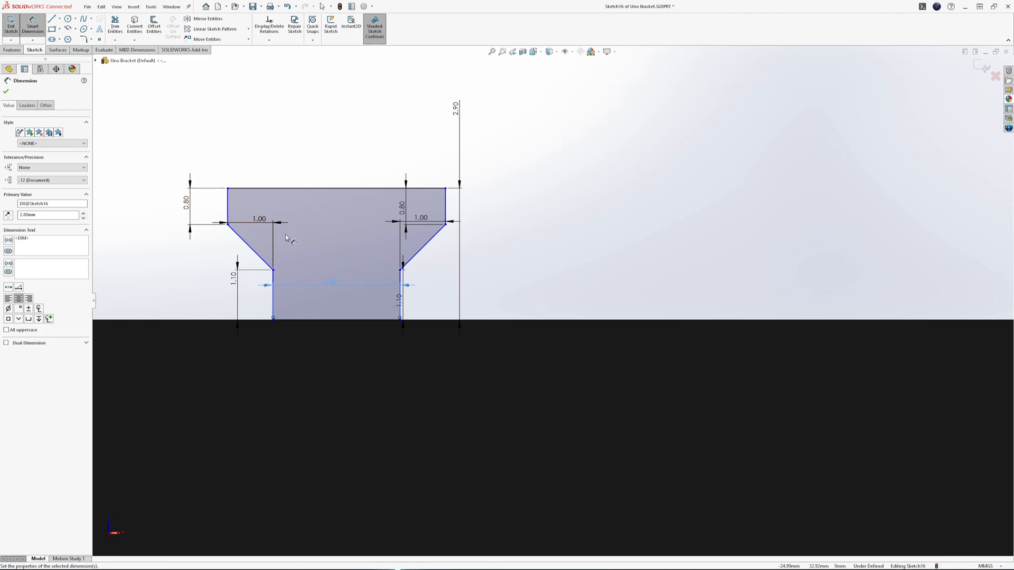
# Step: Dimension the horizontal distance from the midpoint of the dovetail's base line to the mounting tab's centreline as 30 mm
pyautogui.click(336, 320)
pyautogui.scroll(5, 692, 348)
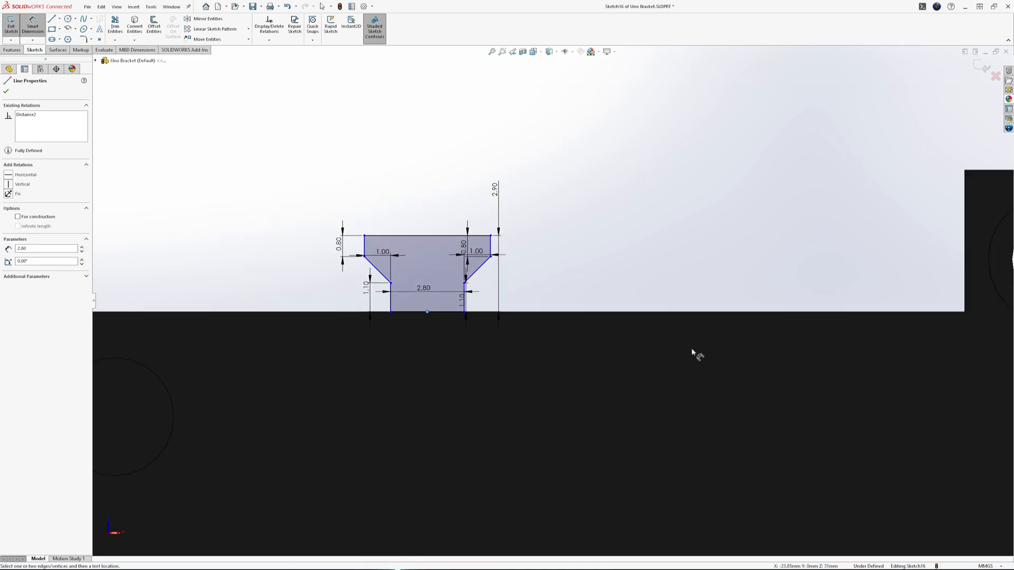
pyautogui.click(852, 301)
pyautogui.click(681, 133)
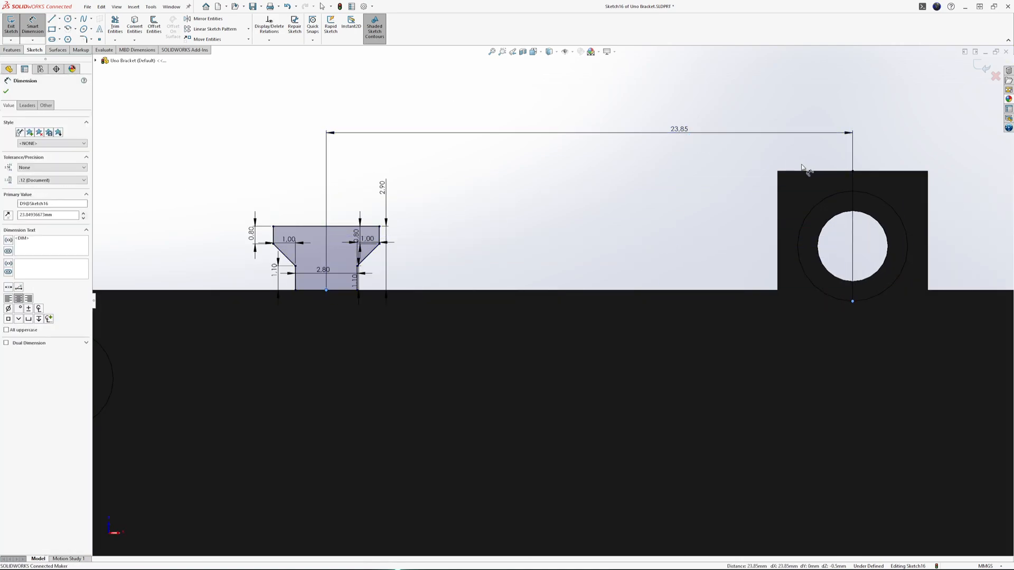
pyautogui.write('30')
pyautogui.press('Return')
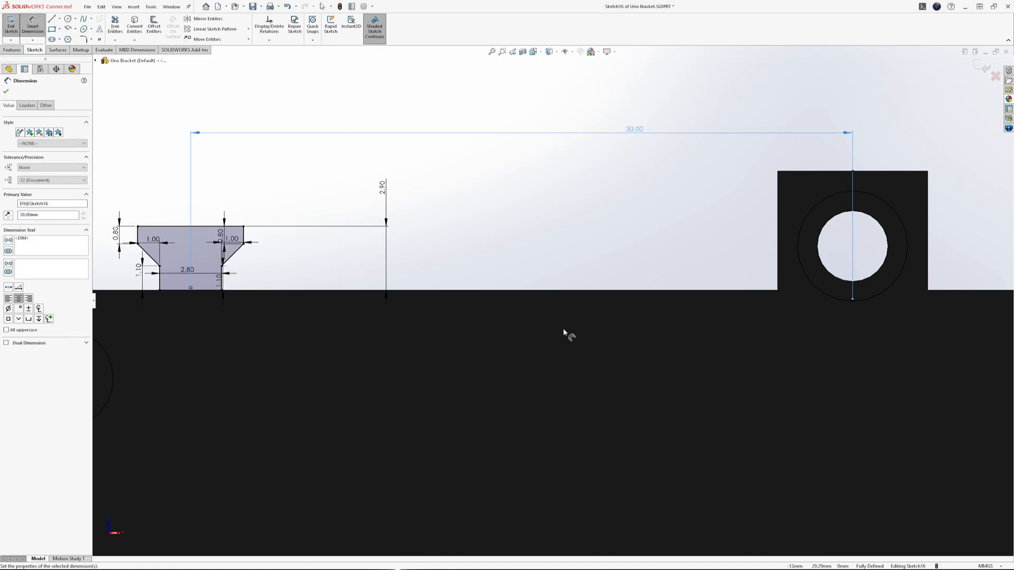
# Step: Inspect the dimensioned dovetail profile and its position against the plate's long edge
pyautogui.scroll(3, 554, 317)
pyautogui.scroll(-3, 406, 290)
pyautogui.scroll(-3, 295, 259)
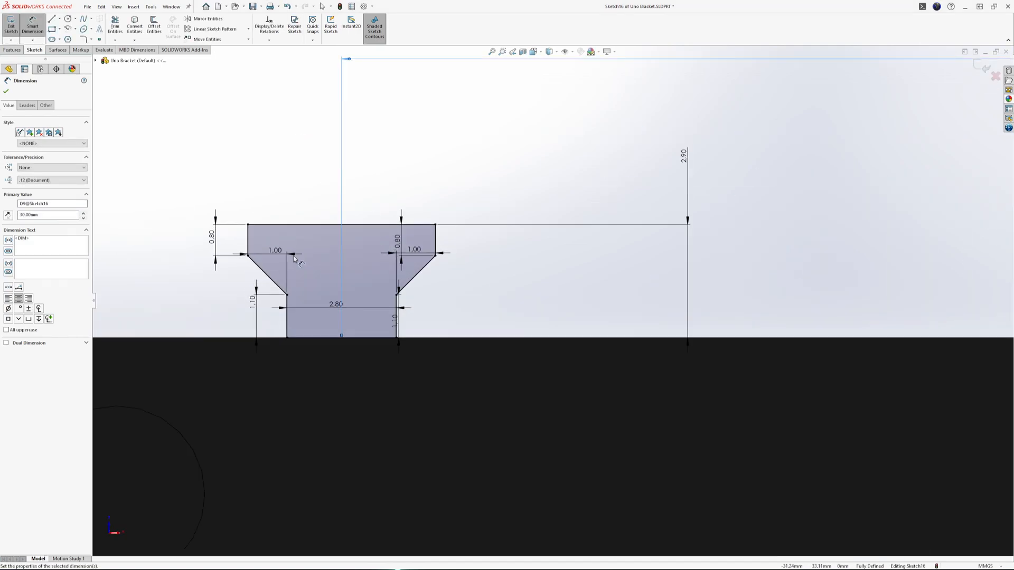
pyautogui.scroll(1, 549, 301)
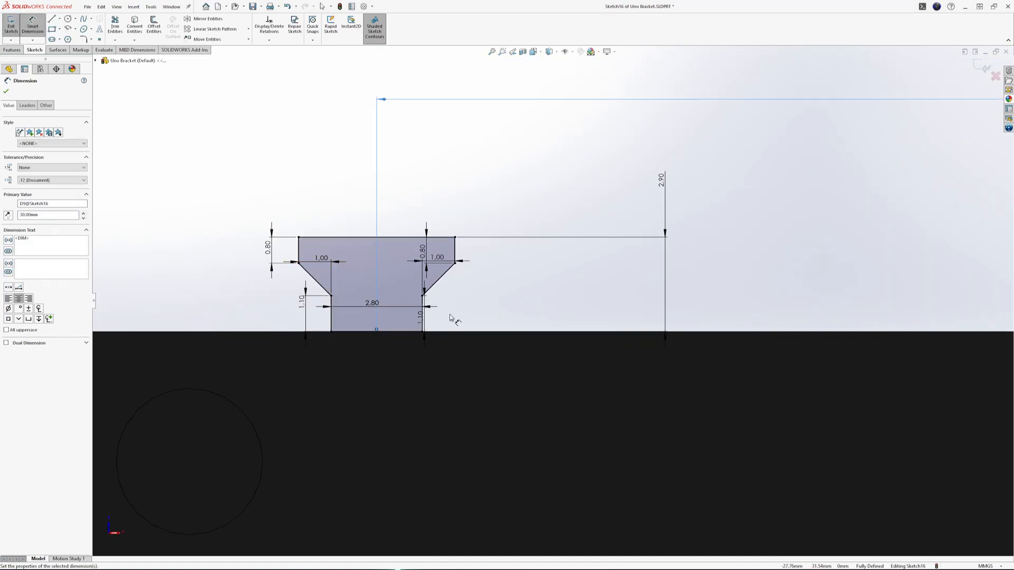
pyautogui.scroll(-1, 338, 308)
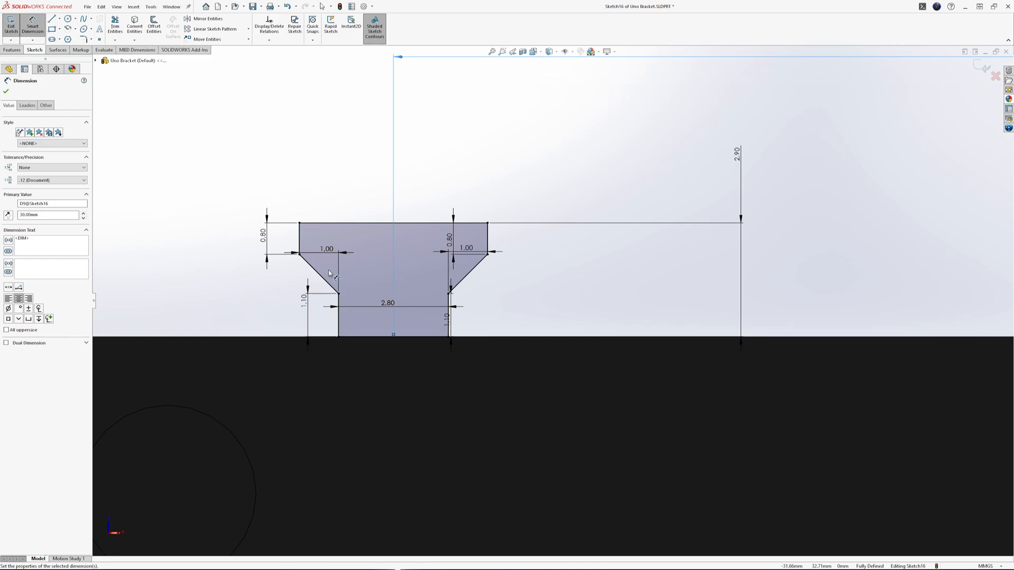
pyautogui.moveTo(281, 227)
pyautogui.mouseDown(button='middle')
pyautogui.moveTo(366, 268)
pyautogui.moveTo(354, 263)
pyautogui.mouseUp(button='middle')
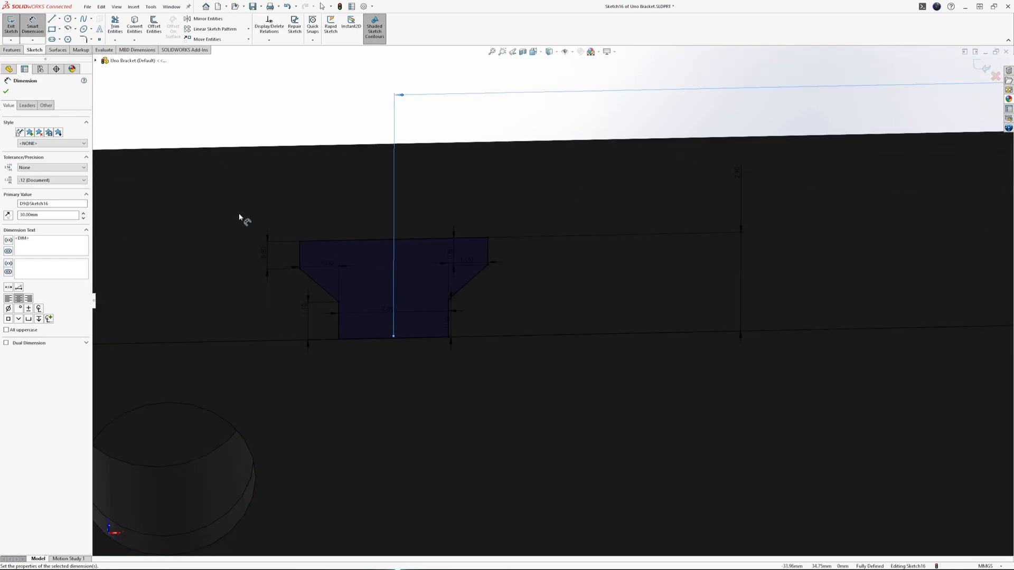
pyautogui.moveTo(239, 217)
pyautogui.mouseDown(button='middle')
pyautogui.moveTo(283, 208)
pyautogui.moveTo(267, 168)
pyautogui.moveTo(270, 118)
pyautogui.mouseUp(button='middle')
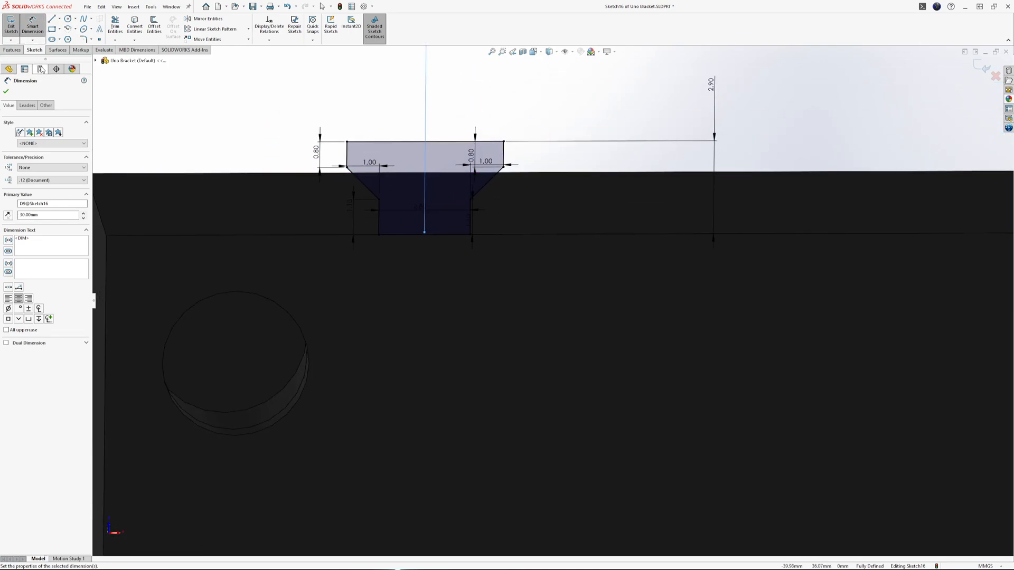
# Step: Draw a horizontal construction centreline across the plate between the midpoints of its two short edges
pyautogui.press('z')
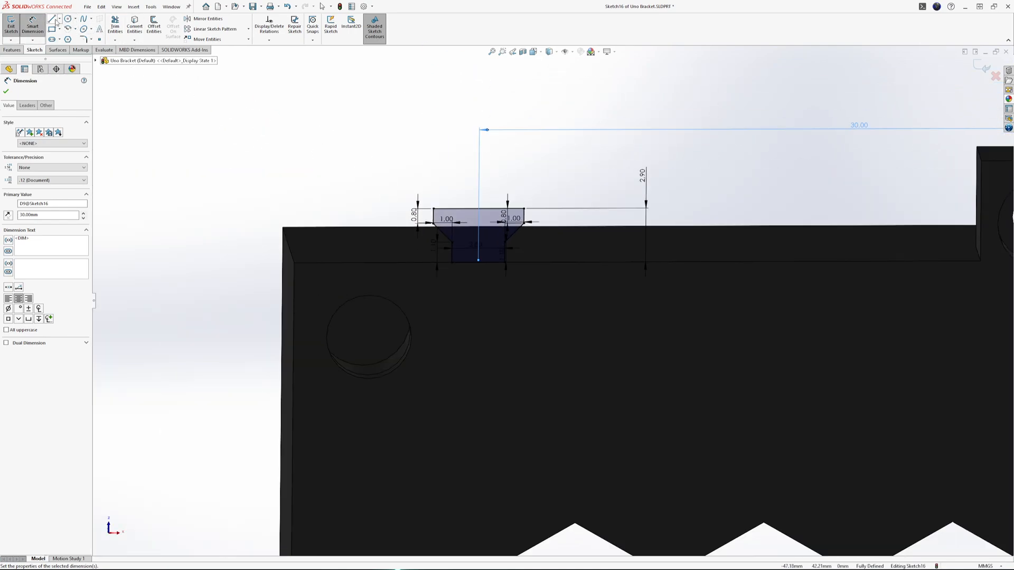
pyautogui.click(59, 20)
pyautogui.press('z')
pyautogui.press('z')
pyautogui.press('z')
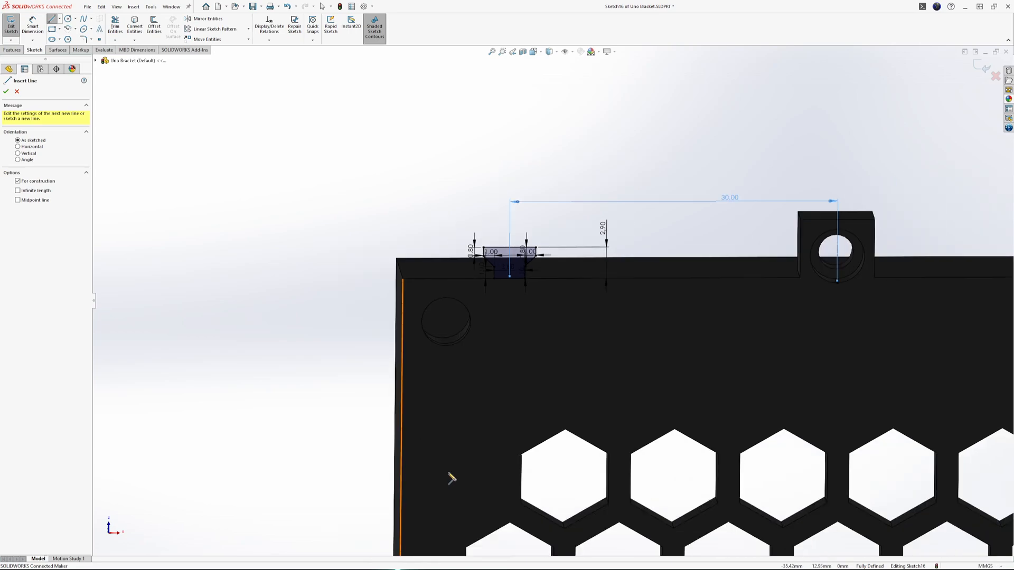
pyautogui.scroll(-2, 525, 444)
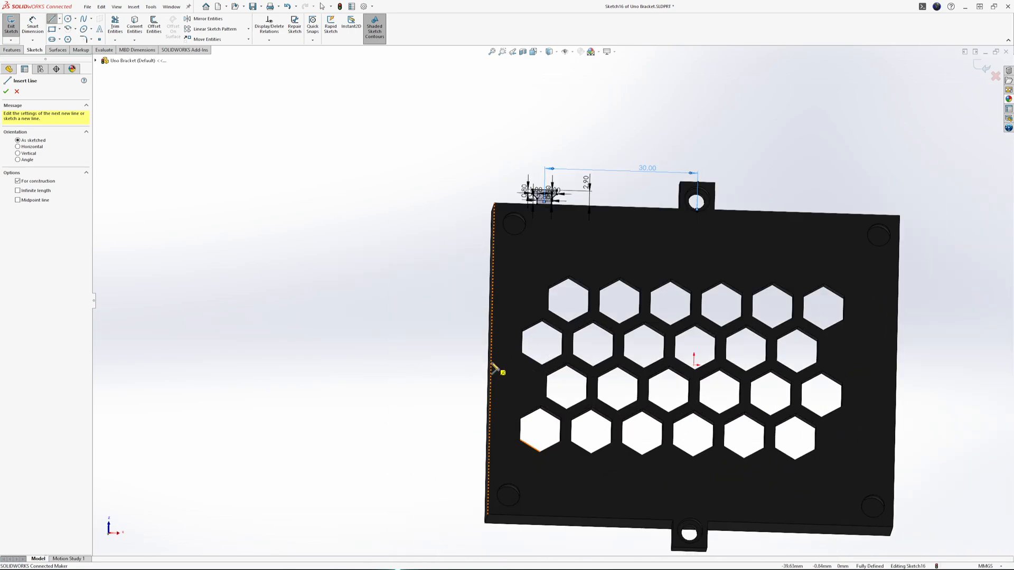
pyautogui.click(492, 361)
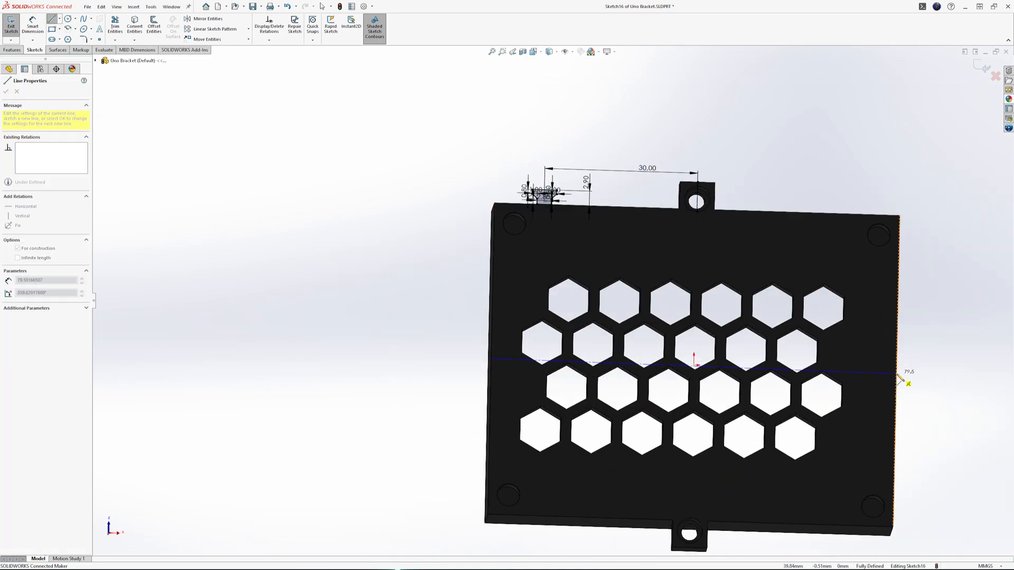
pyautogui.click(898, 372)
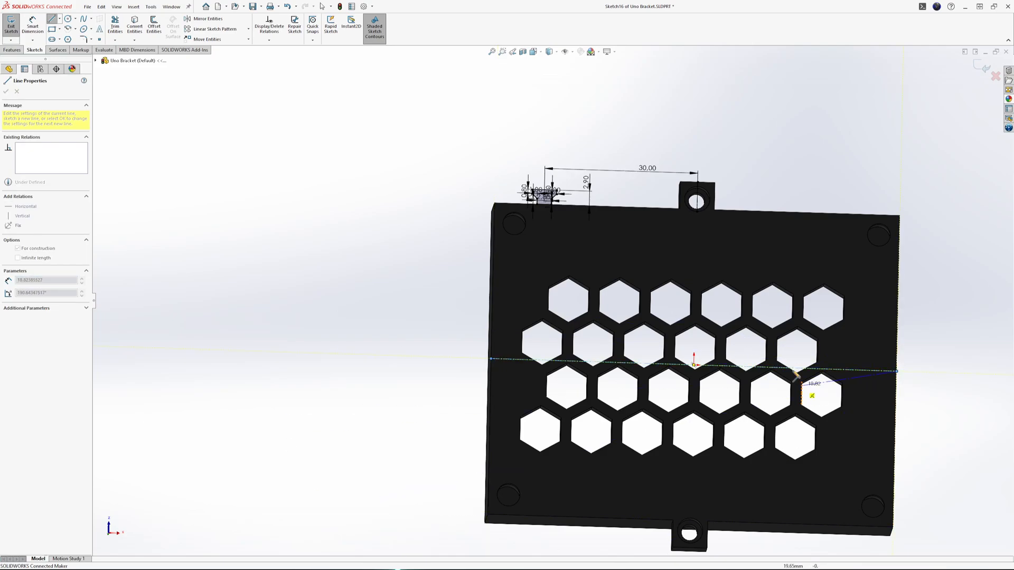
pyautogui.press('Escape')
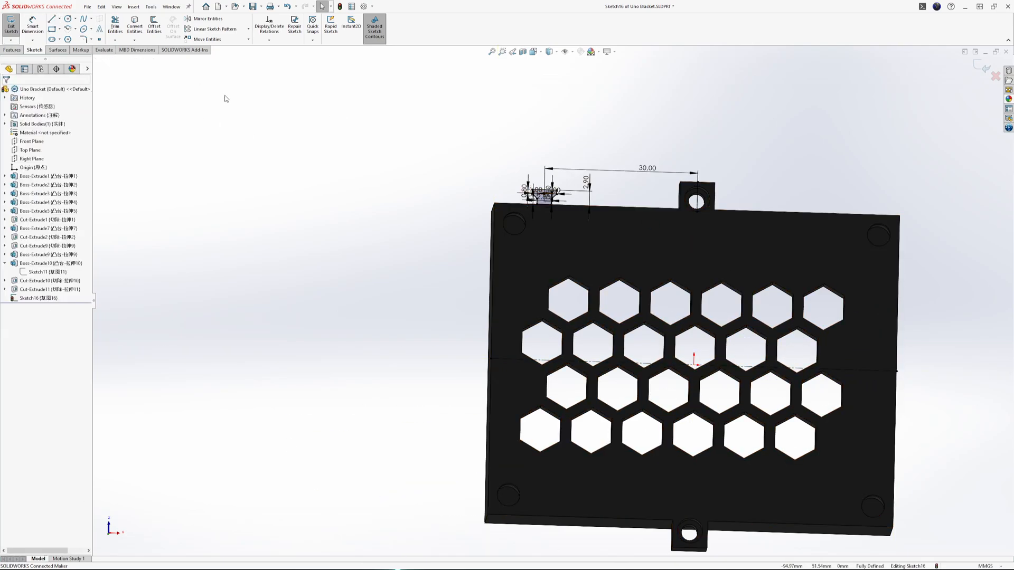
# Step: Mirror the dovetail profile about the vertical centreline through the mounting tab, keeping the original
pyautogui.moveTo(509, 146); pyautogui.dragTo(565, 213)
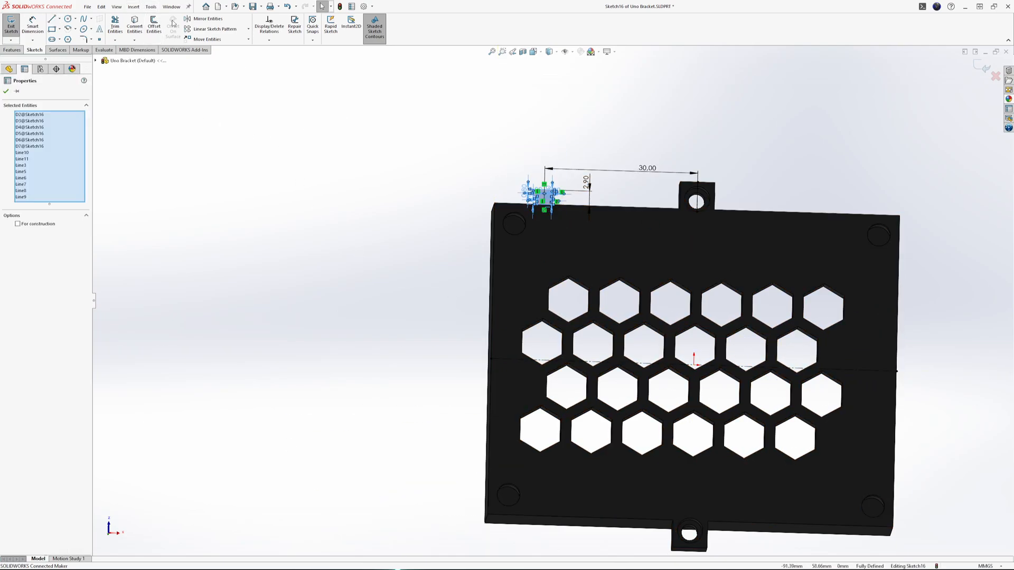
pyautogui.click(205, 19)
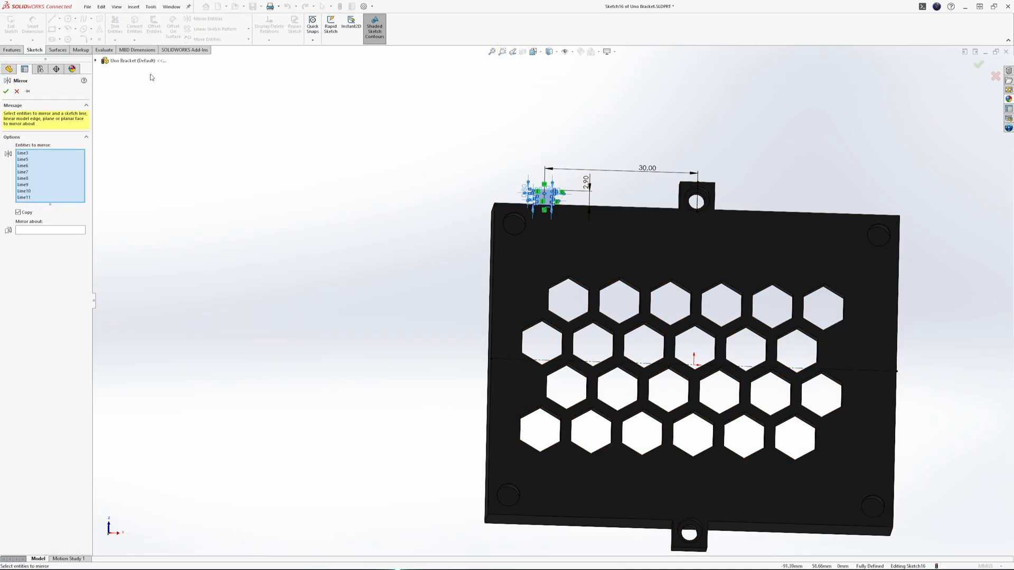
pyautogui.click(67, 230)
pyautogui.click(698, 202)
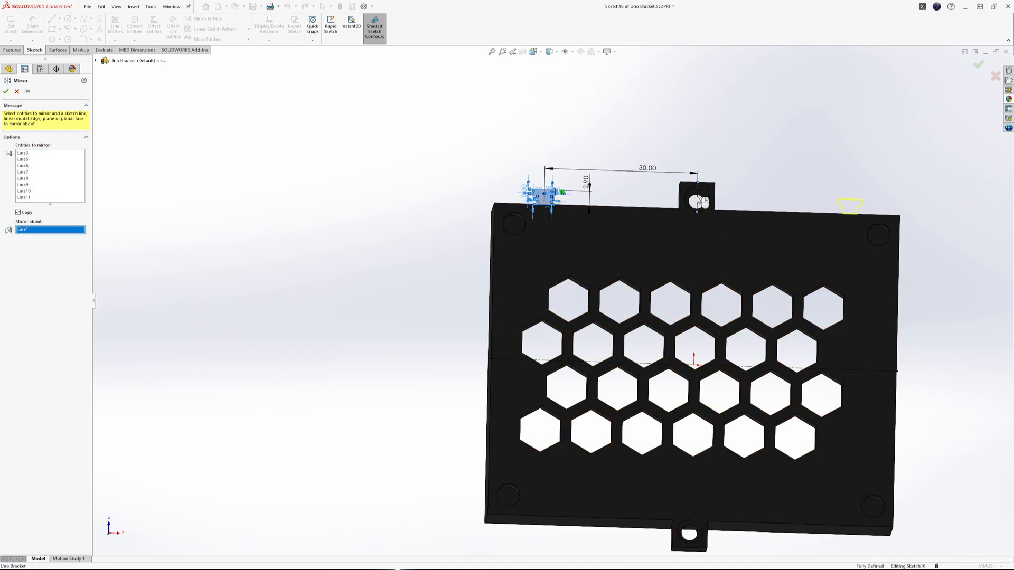
pyautogui.click(6, 92)
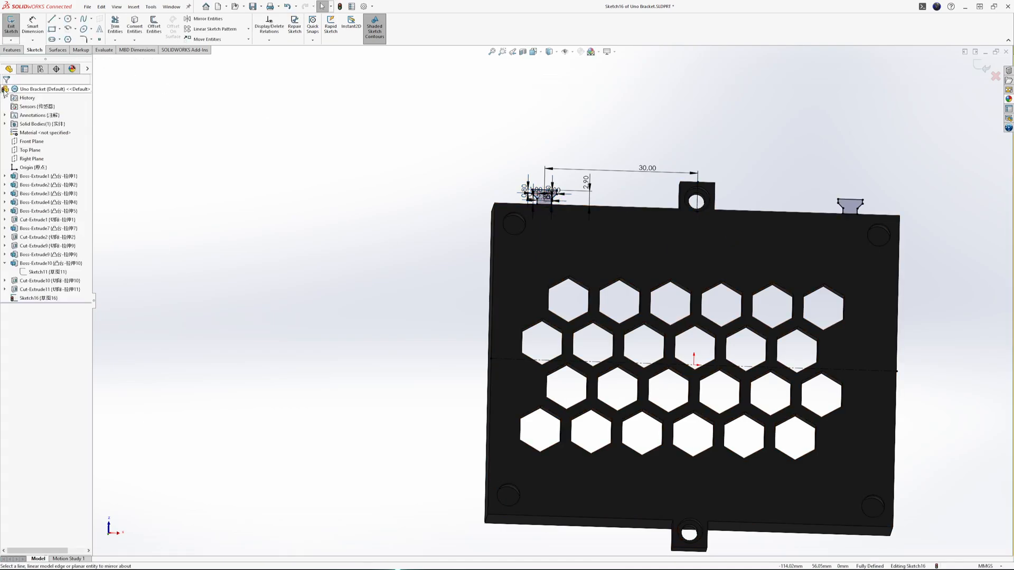
# Step: Mirror both dovetail profiles about the horizontal centreline to place copies on the opposite long edge
pyautogui.click(203, 20)
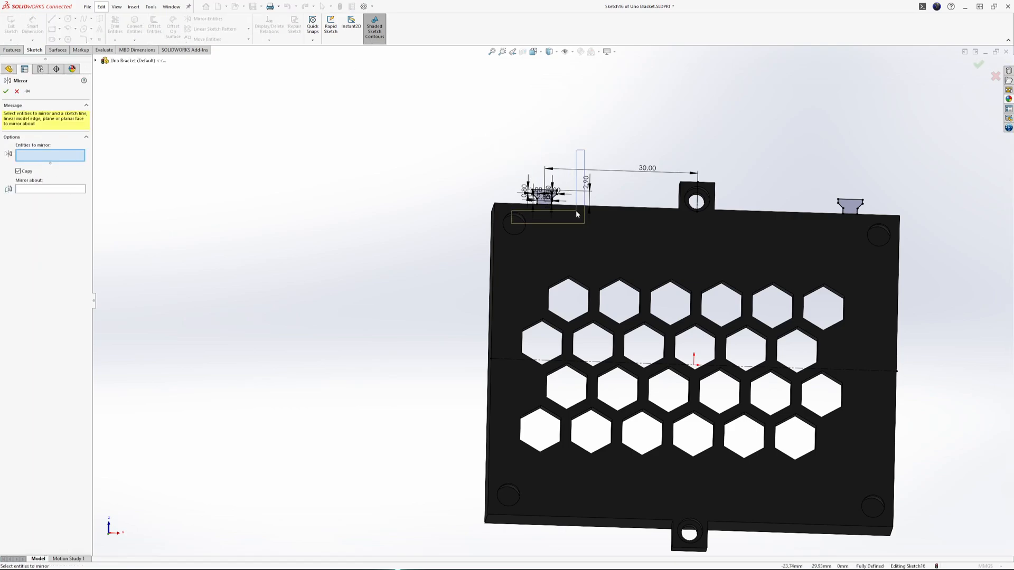
pyautogui.moveTo(574, 217); pyautogui.dragTo(573, 214)
pyautogui.moveTo(824, 170); pyautogui.dragTo(874, 227)
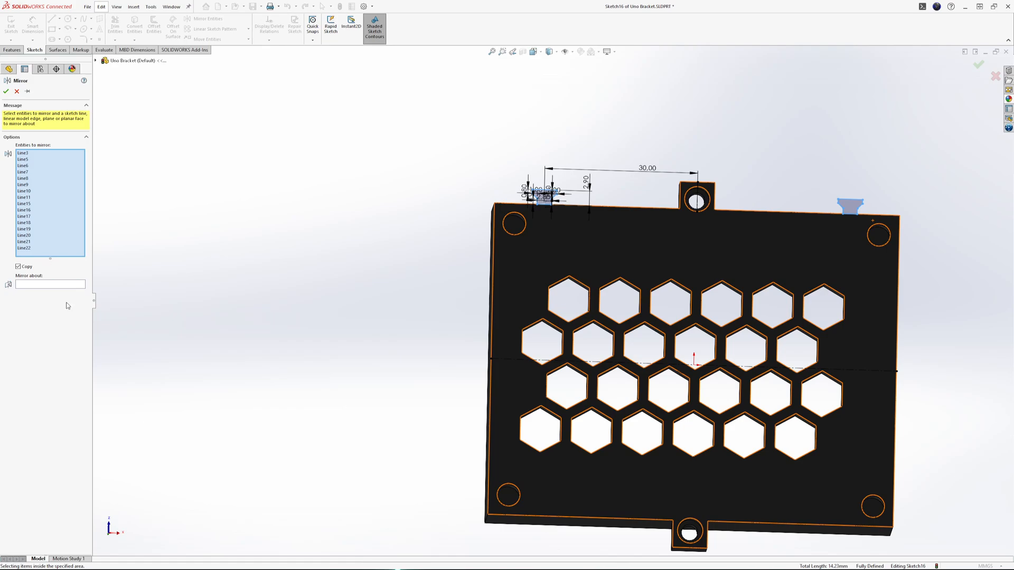
pyautogui.click(62, 285)
pyautogui.click(524, 360)
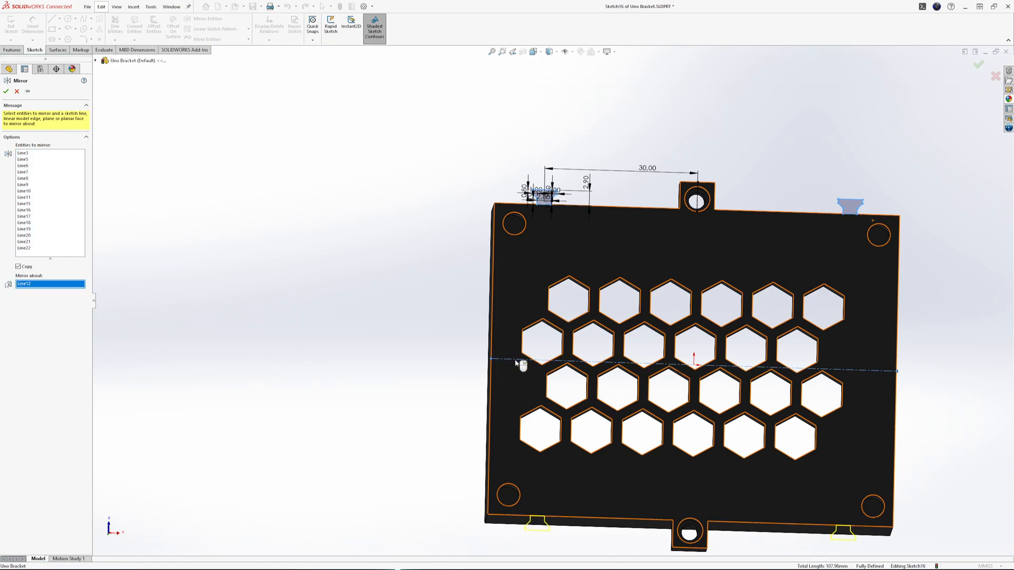
pyautogui.click(6, 92)
# Step: Start a blind boss extrusion of the four dovetail profiles and reverse its direction to run along the bracket's side walls
pyautogui.moveTo(845, 390); pyautogui.dragTo(720, 274, button='middle')
pyautogui.scroll(1, 738, 296)
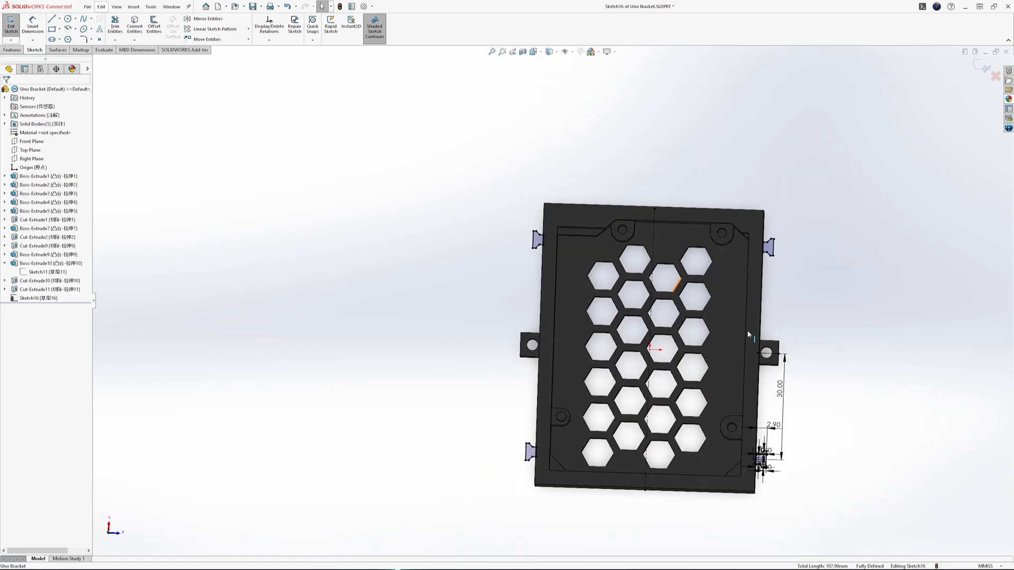
pyautogui.click(12, 50)
pyautogui.click(13, 25)
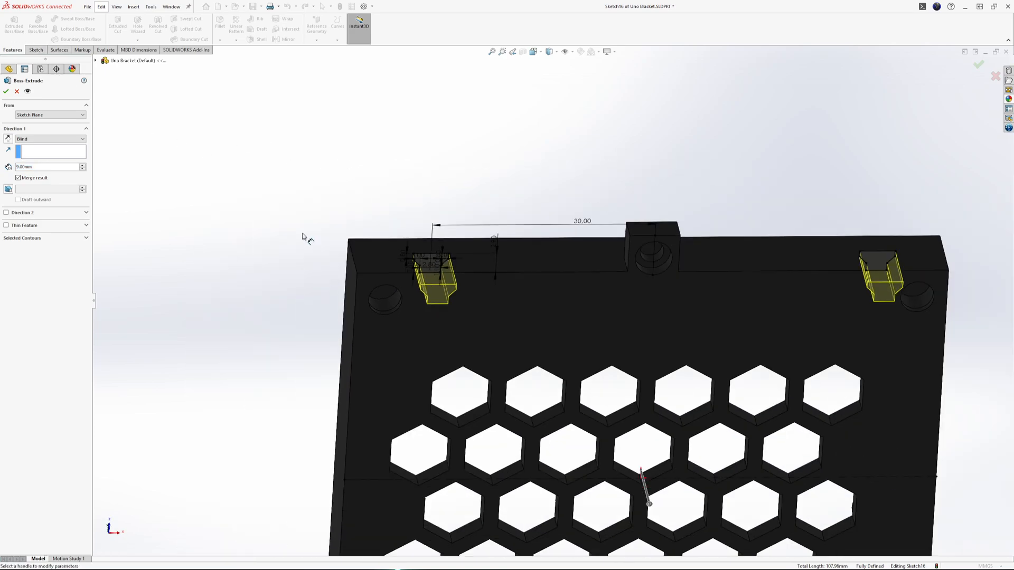
pyautogui.click(8, 139)
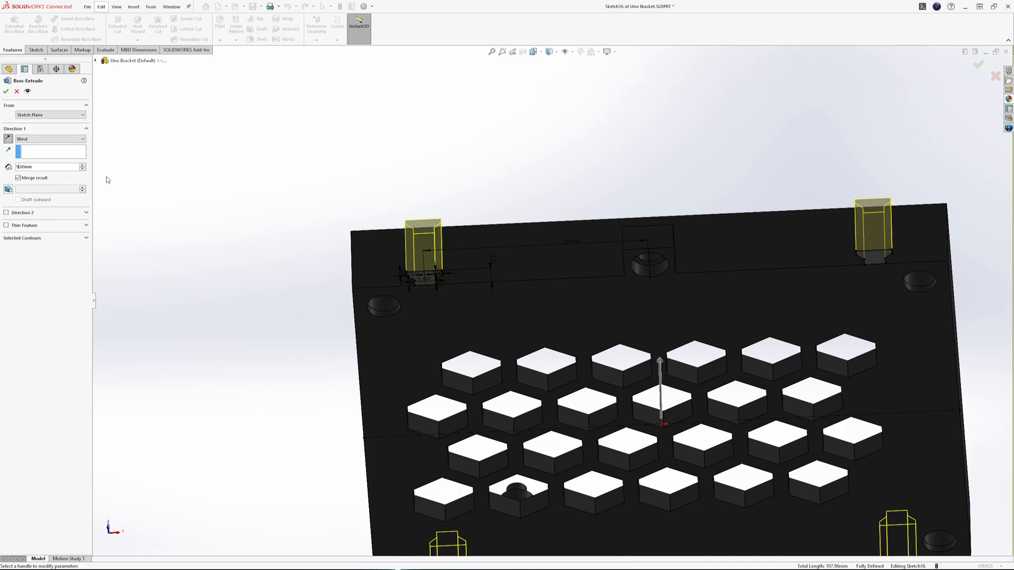
# Step: Examine the height of the dovetail extrusion preview against the bracket's side walls and mounting tab
pyautogui.moveTo(334, 182); pyautogui.dragTo(399, 302, button='middle')
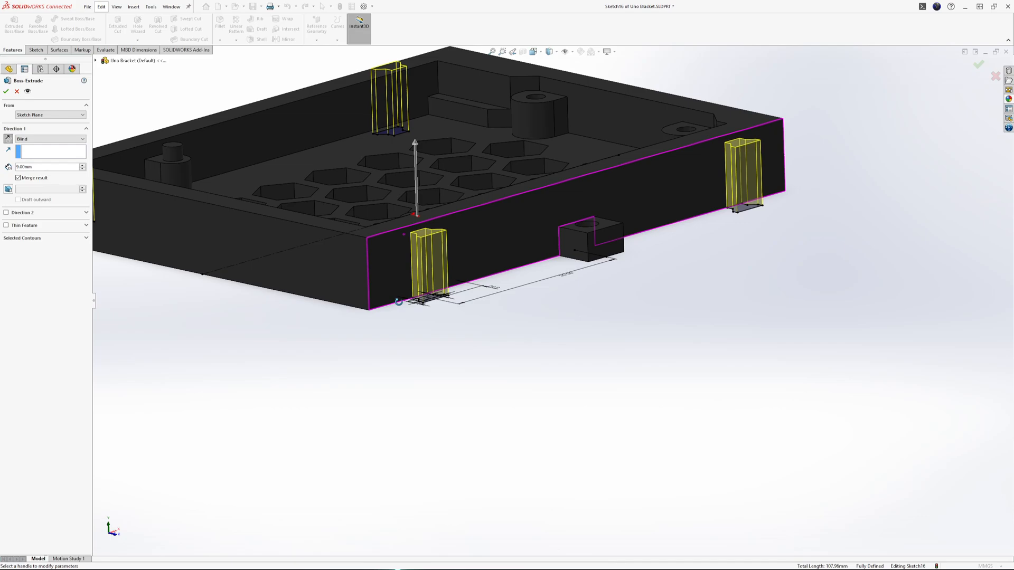
pyautogui.moveTo(621, 276); pyautogui.dragTo(516, 96, button='middle')
pyautogui.scroll(3, 515, 101)
pyautogui.scroll(-4, 513, 109)
pyautogui.scroll(-4, 514, 126)
pyautogui.moveTo(514, 238); pyautogui.dragTo(516, 317, button='middle')
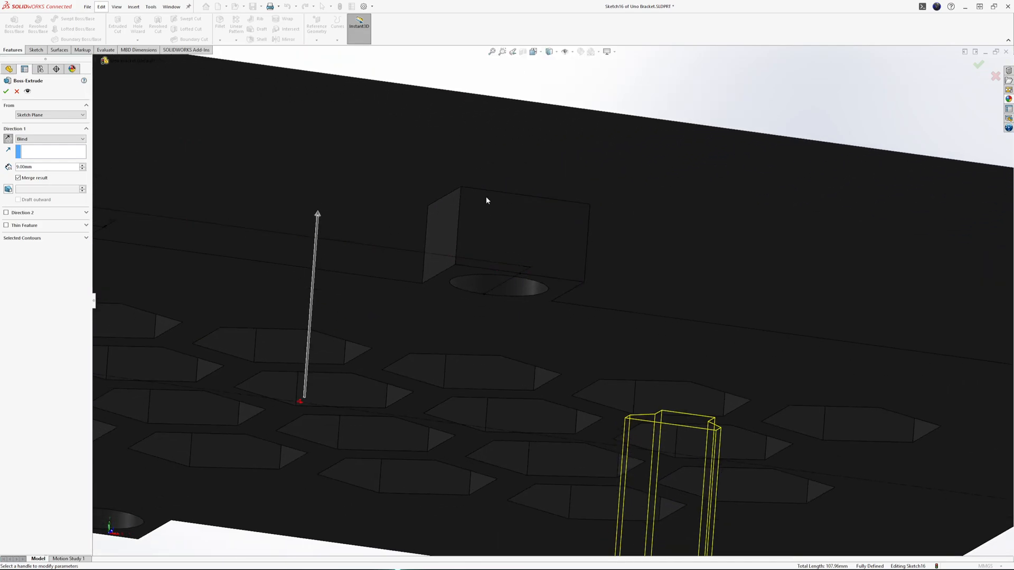
pyautogui.moveTo(478, 199); pyautogui.dragTo(480, 195, button='middle')
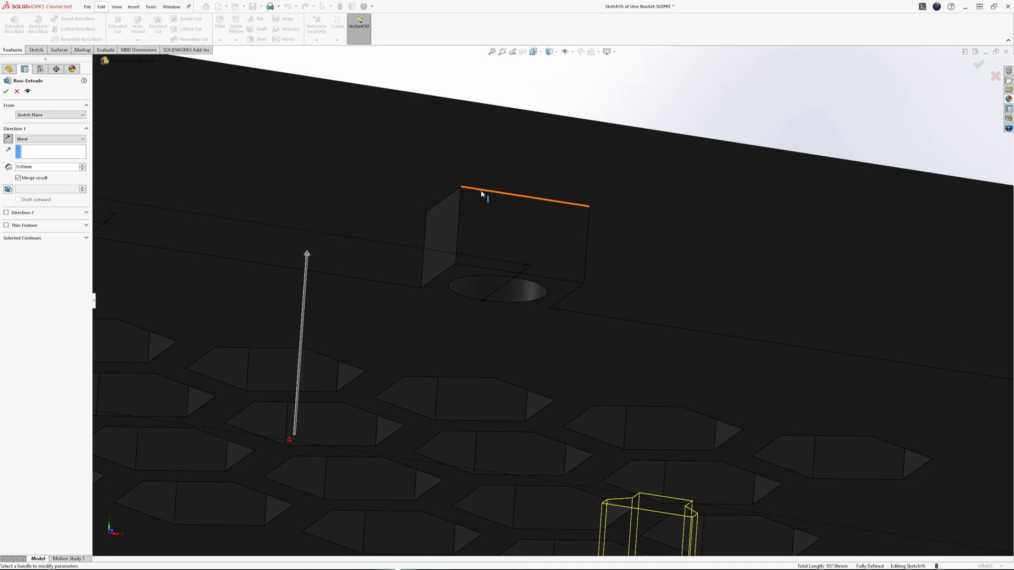
pyautogui.moveTo(308, 206); pyautogui.dragTo(389, 207, button='middle')
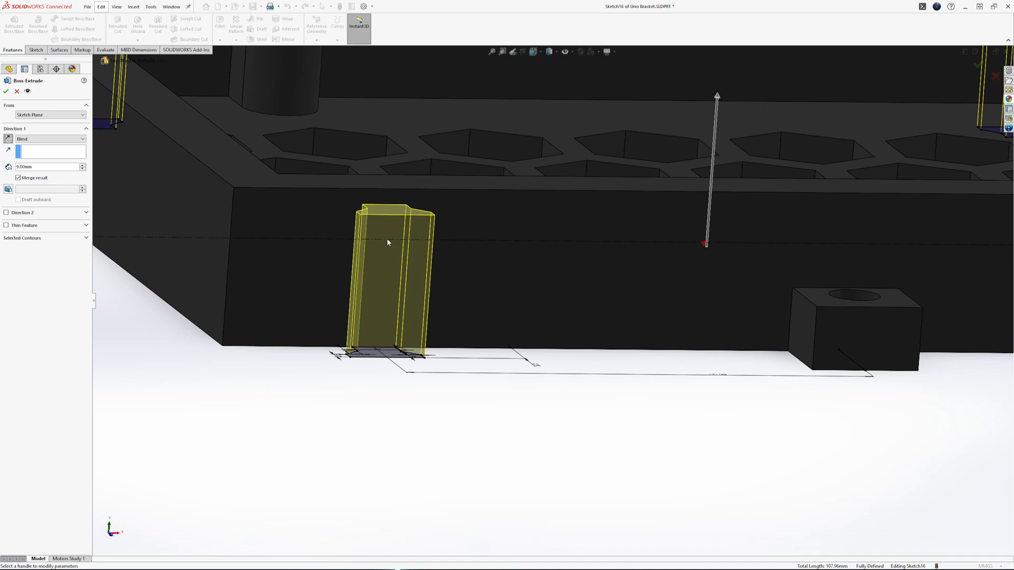
# Step: Set the dovetail extrusion depth to 8.8 mm and complete the merged feature
pyautogui.doubleClick(56, 168)
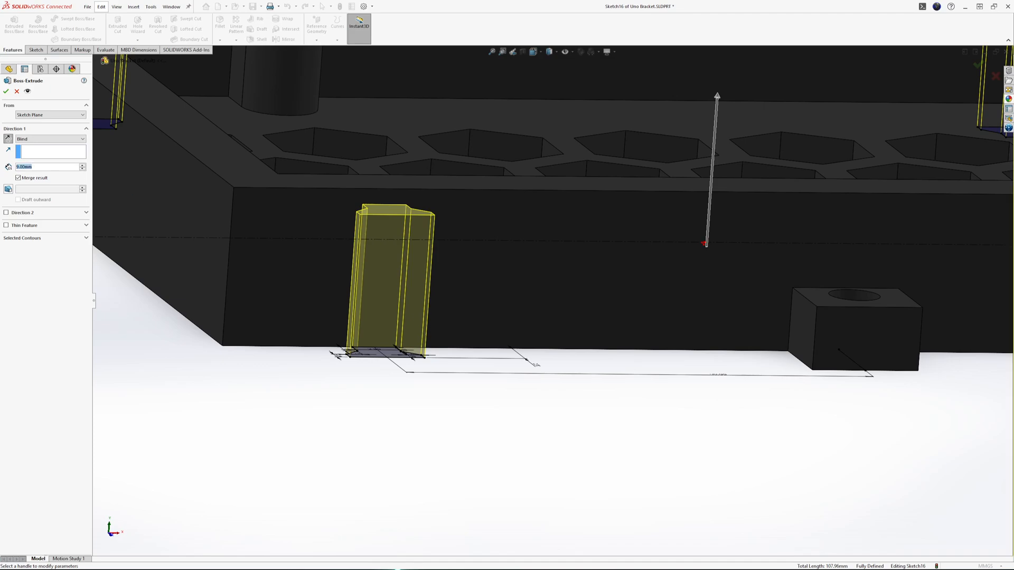
pyautogui.write('8.8')
pyautogui.press('Return')
pyautogui.moveTo(515, 307); pyautogui.dragTo(492, 296, button='middle')
pyautogui.scroll(4, 491, 296)
pyautogui.moveTo(608, 272); pyautogui.dragTo(562, 331, button='middle')
pyautogui.moveTo(800, 331); pyautogui.dragTo(863, 326, button='middle')
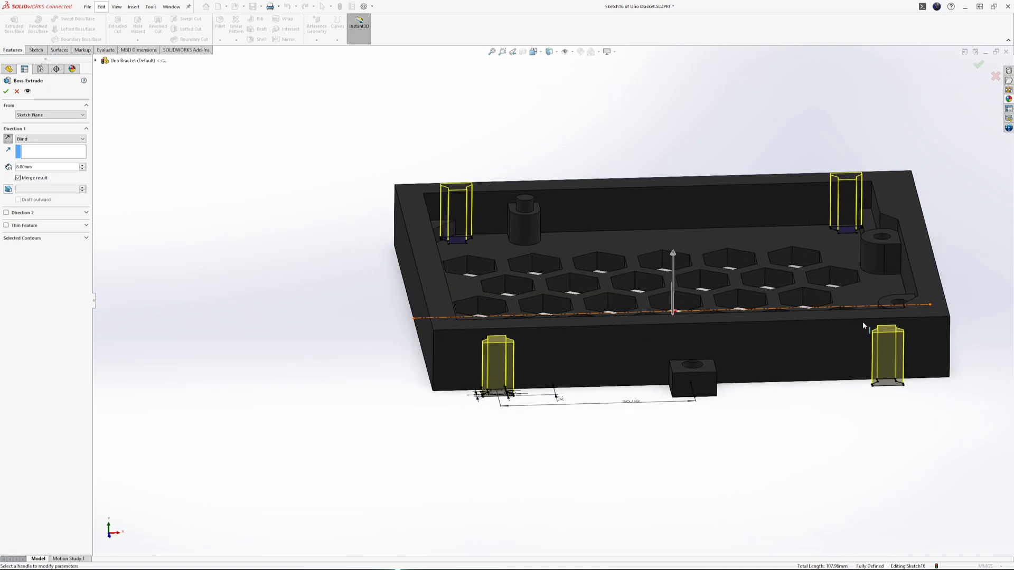
pyautogui.moveTo(863, 322); pyautogui.dragTo(758, 366, button='middle')
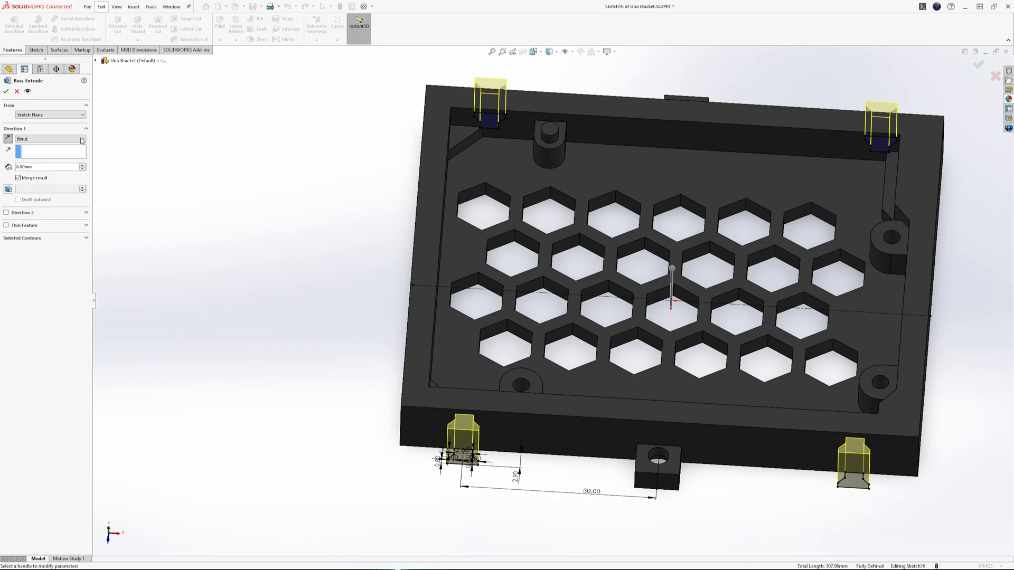
pyautogui.click(6, 91)
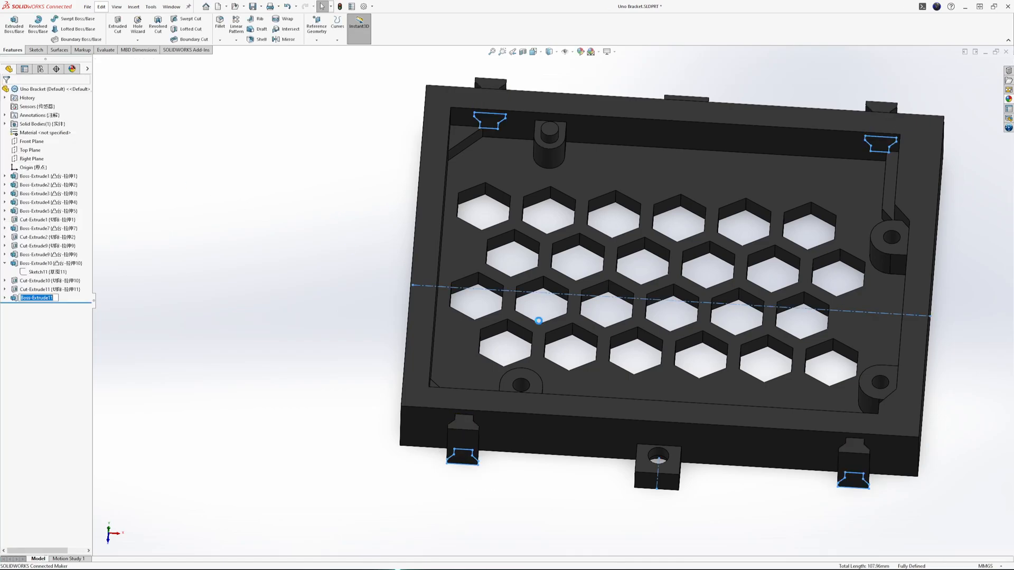
pyautogui.moveTo(613, 442); pyautogui.dragTo(618, 370, button='middle')
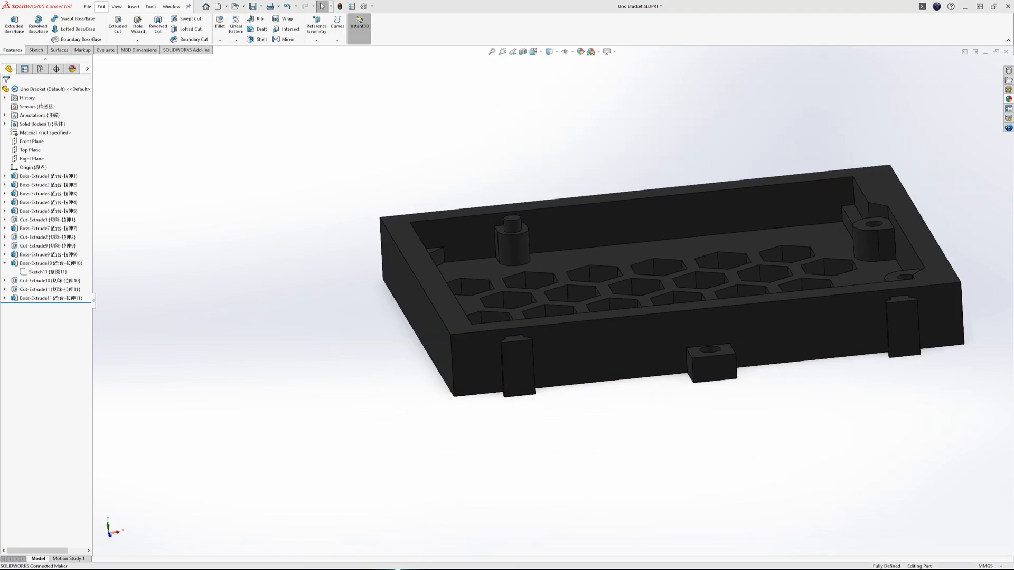
# Step: Switch to the Arduino bracket assembly and examine how the dovetail tabs fit in the breadboard holder's slots
pyautogui.hotkey('ctrl', 'Tab')
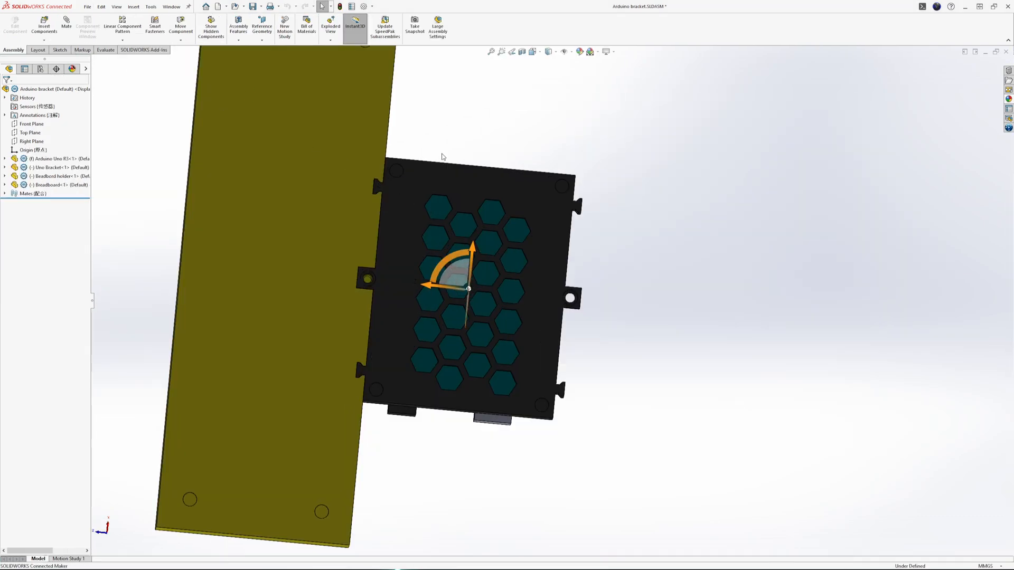
pyautogui.scroll(-12, 391, 179)
pyautogui.moveTo(420, 259)
pyautogui.mouseDown(button='middle')
pyautogui.moveTo(398, 242)
pyautogui.moveTo(407, 271)
pyautogui.moveTo(427, 273)
pyautogui.moveTo(418, 265)
pyautogui.mouseUp(button='middle')
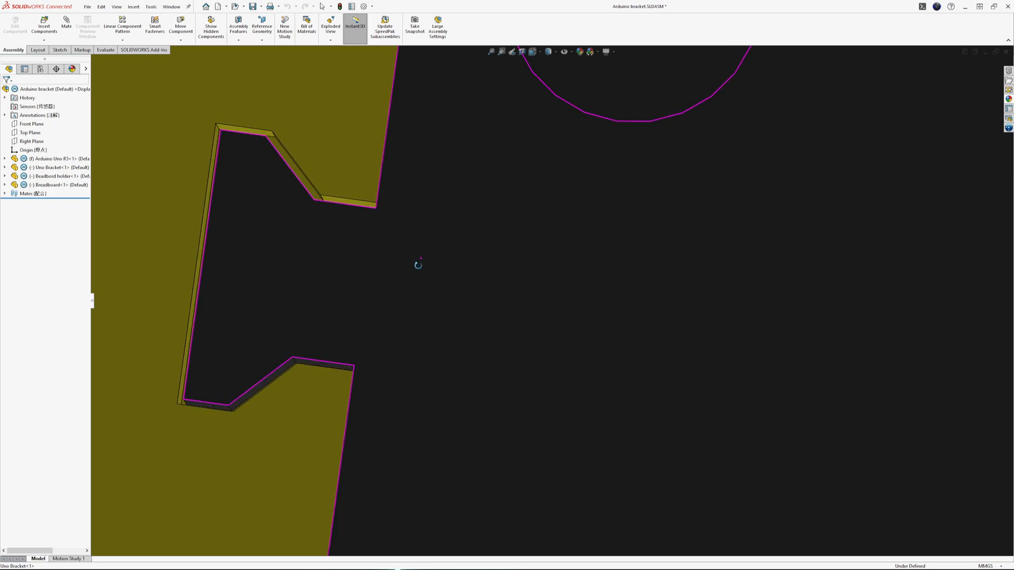
pyautogui.scroll(6, 467, 360)
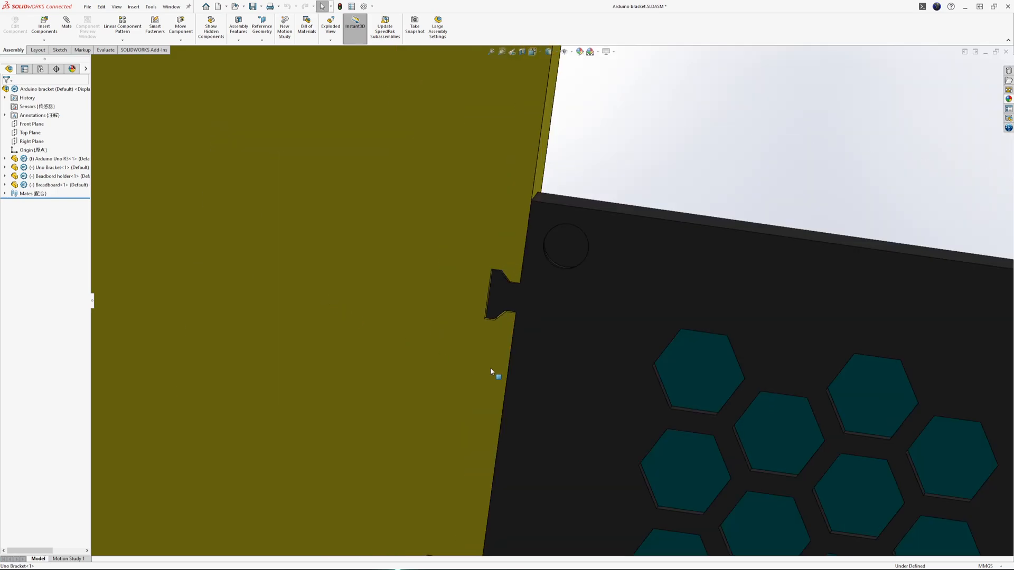
pyautogui.scroll(4, 552, 249)
pyautogui.scroll(-5, 518, 429)
pyautogui.moveTo(598, 223); pyautogui.dragTo(706, 200, button='middle')
pyautogui.scroll(1, 684, 285)
pyautogui.moveTo(475, 341); pyautogui.dragTo(632, 122, button='middle')
pyautogui.scroll(-4, 614, 296)
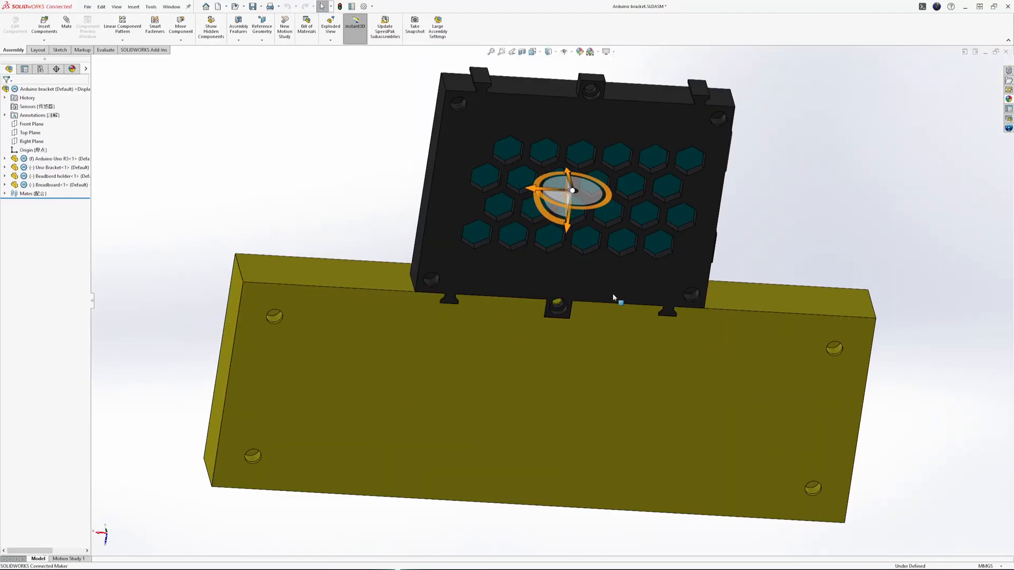
pyautogui.moveTo(586, 231); pyautogui.dragTo(675, 462, button='middle')
pyautogui.scroll(-2, 681, 472)
pyautogui.scroll(4, 681, 471)
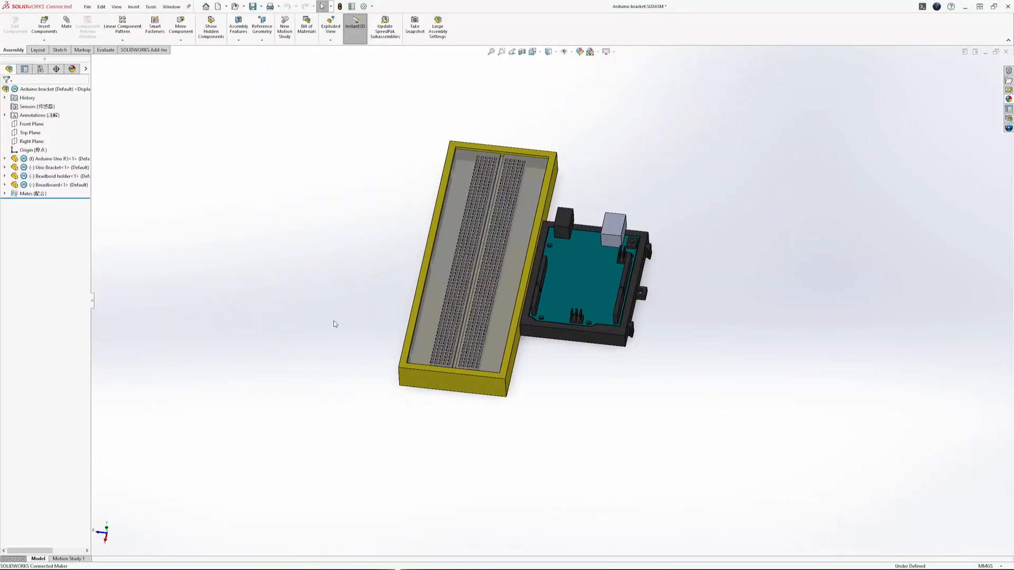
# Step: Duplicate the breadboard holder and its breadboard in the assembly, and move the copies beyond the Uno Bracket's free long side
pyautogui.click(58, 185)
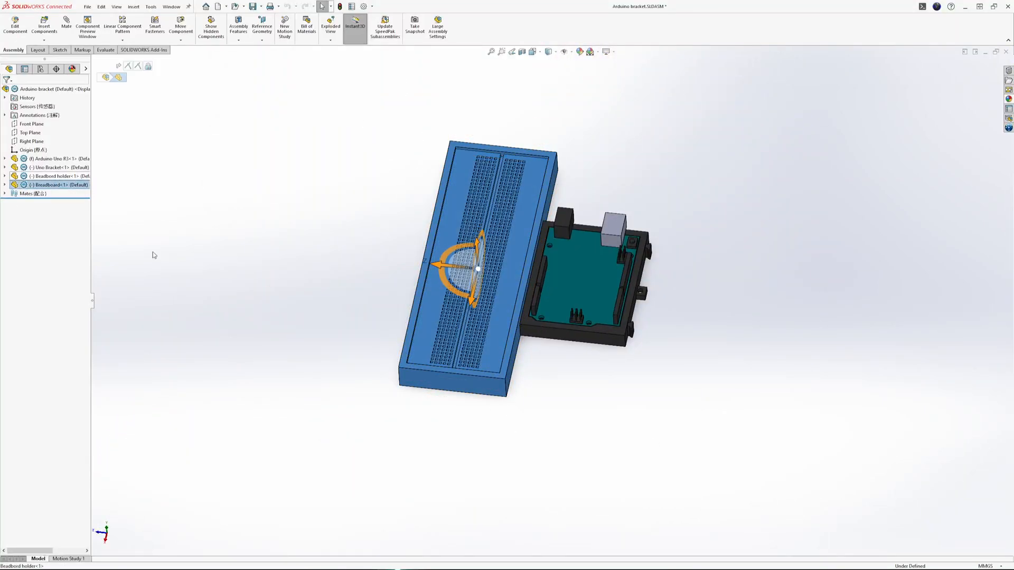
pyautogui.hotkey('ctrl', 'v')
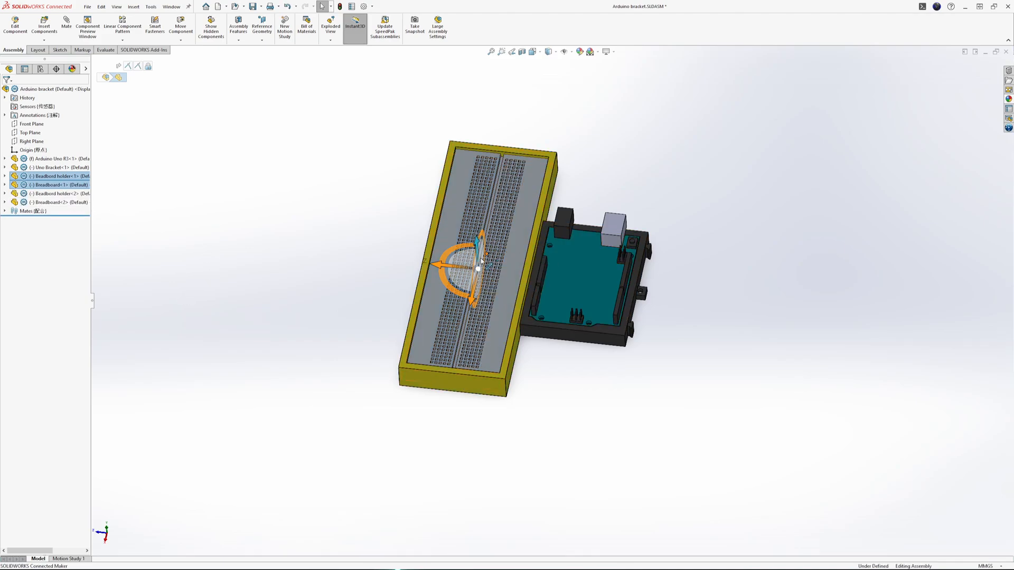
pyautogui.moveTo(438, 265); pyautogui.dragTo(576, 278)
pyautogui.hotkey('ctrl', 'z')
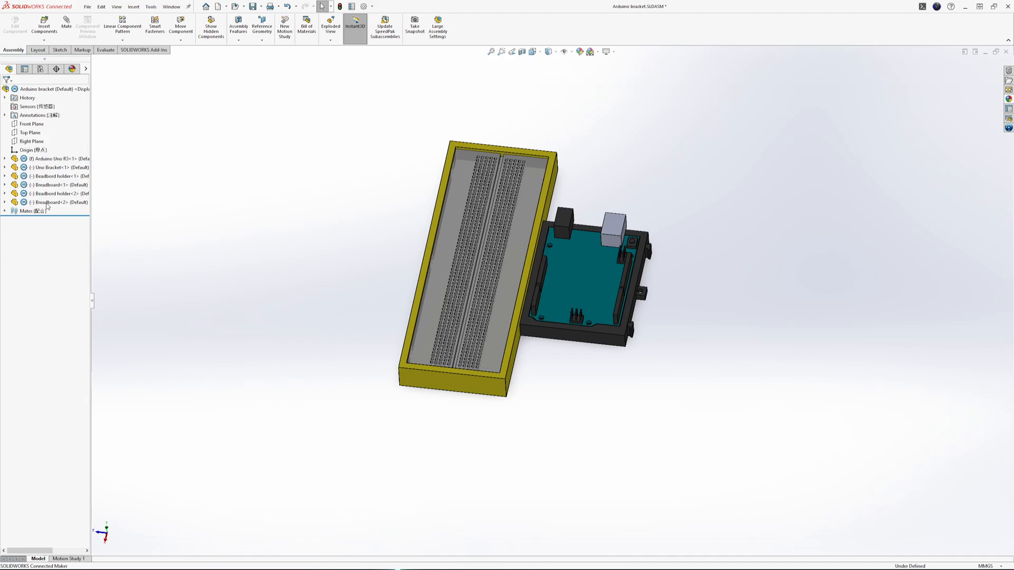
pyautogui.click(485, 228)
pyautogui.moveTo(439, 263); pyautogui.dragTo(742, 291)
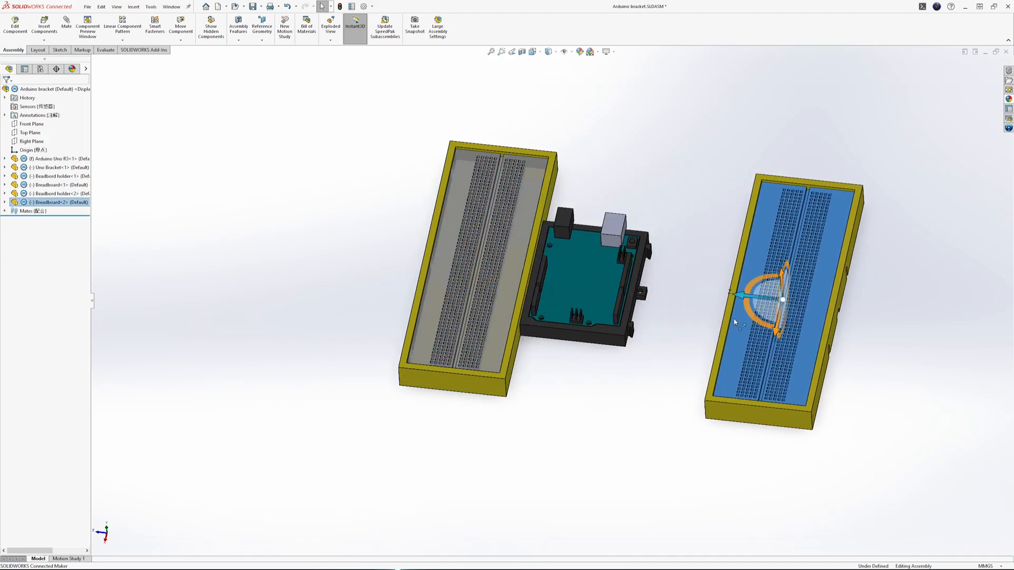
# Step: Reposition the copied holder and breadboard so they sit raised beside the bracket's free long side
pyautogui.click(626, 403)
pyautogui.moveTo(806, 288); pyautogui.dragTo(702, 255)
pyautogui.moveTo(785, 368); pyautogui.dragTo(784, 419)
pyautogui.click(785, 421)
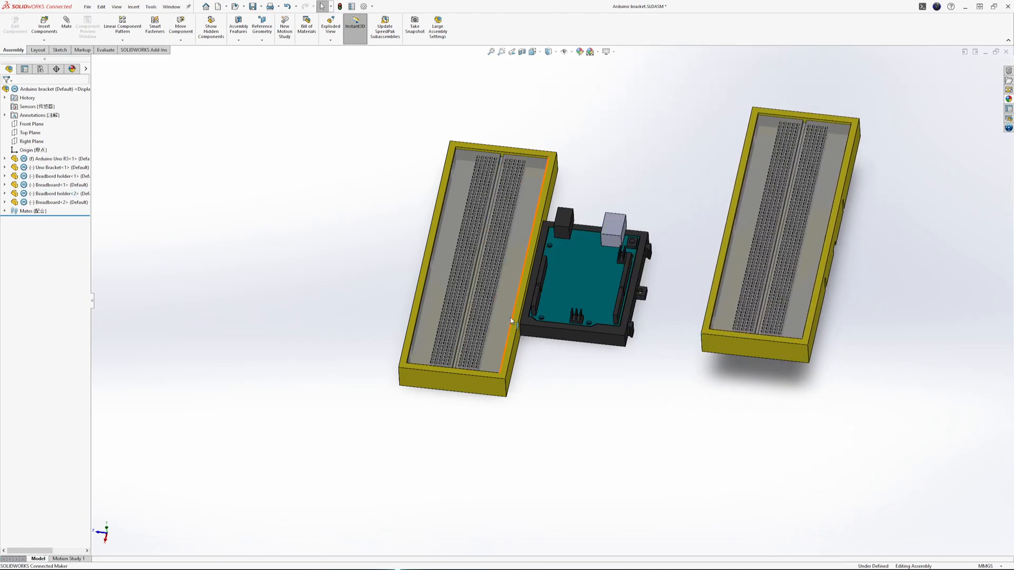
pyautogui.moveTo(403, 283); pyautogui.dragTo(345, 234, button='right')
pyautogui.hotkey('ctrl', 'z')
pyautogui.click(661, 404)
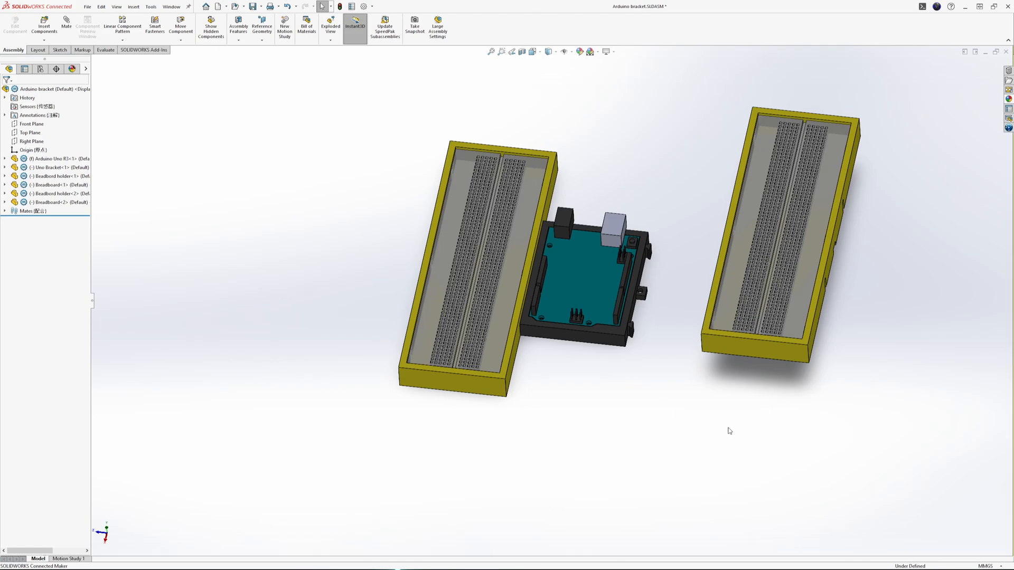
# Step: Add a concentric mate between the hole in the bracket's free mounting tab and the hole in the copied holder's pocket
pyautogui.click(66, 24)
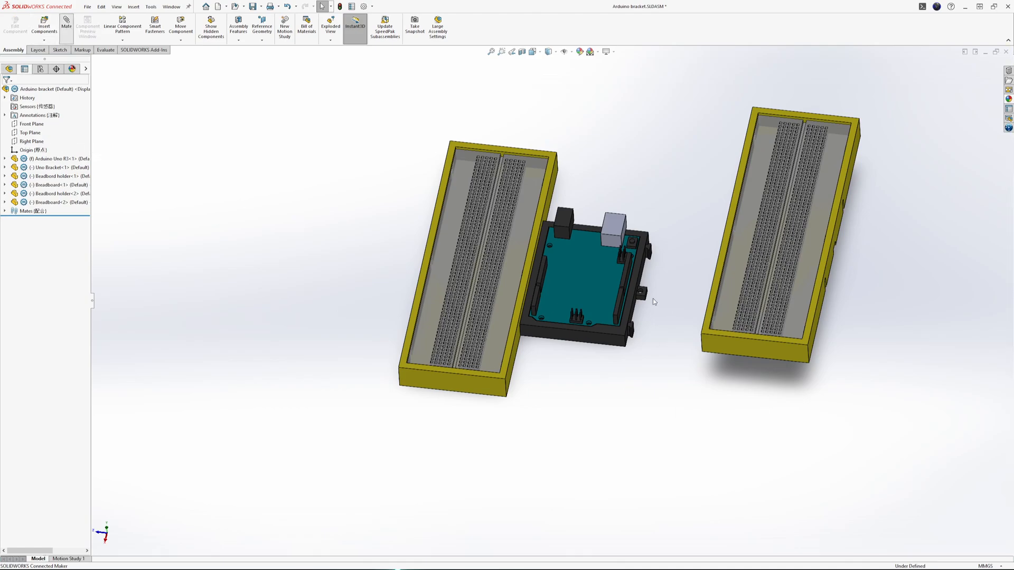
pyautogui.scroll(-10, 641, 294)
pyautogui.click(620, 275)
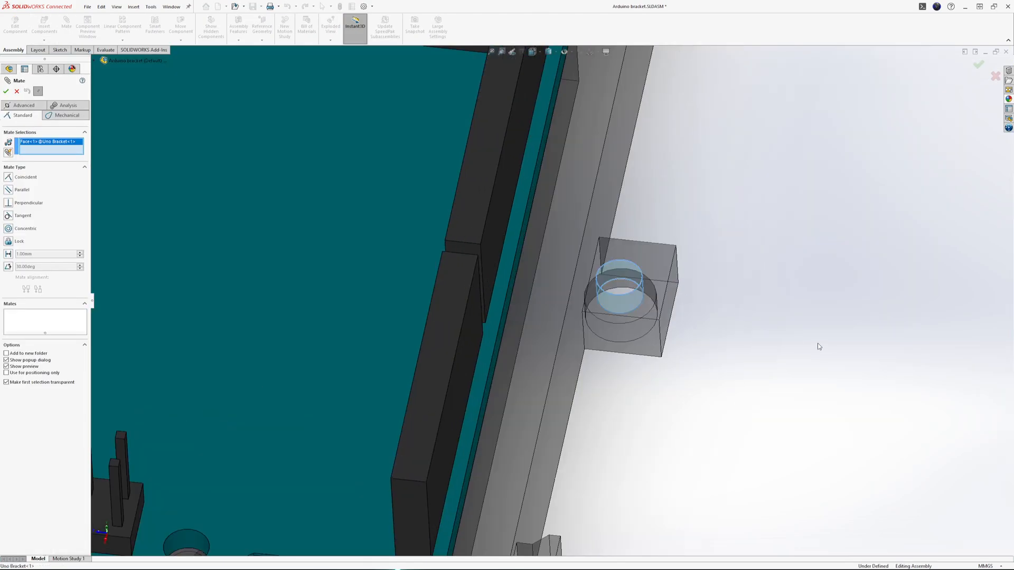
pyautogui.scroll(10, 727, 259)
pyautogui.moveTo(727, 259); pyautogui.dragTo(478, 158, button='middle')
pyautogui.scroll(-5, 478, 158)
pyautogui.scroll(-2, 460, 84)
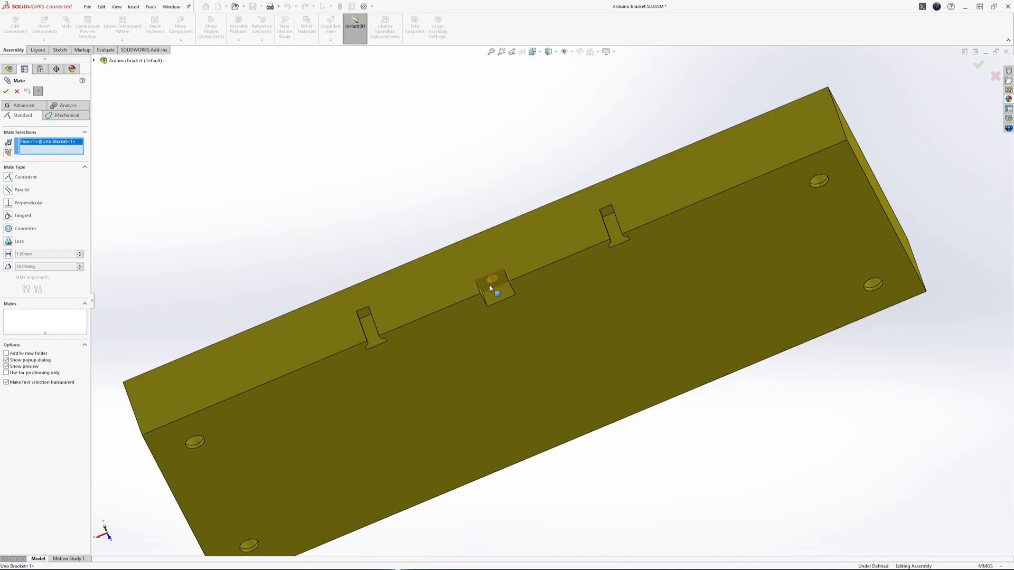
pyautogui.click(492, 285)
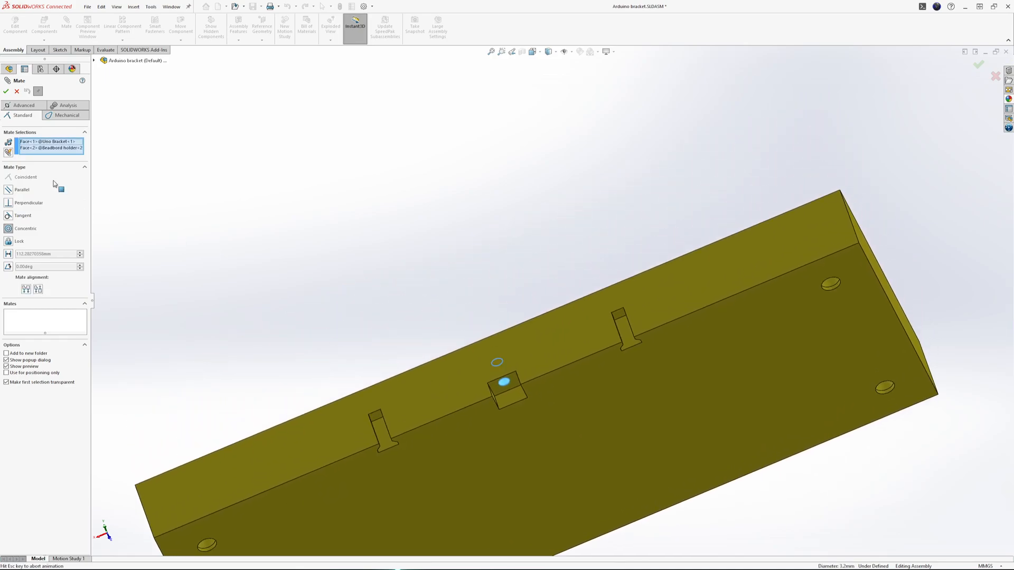
pyautogui.click(6, 92)
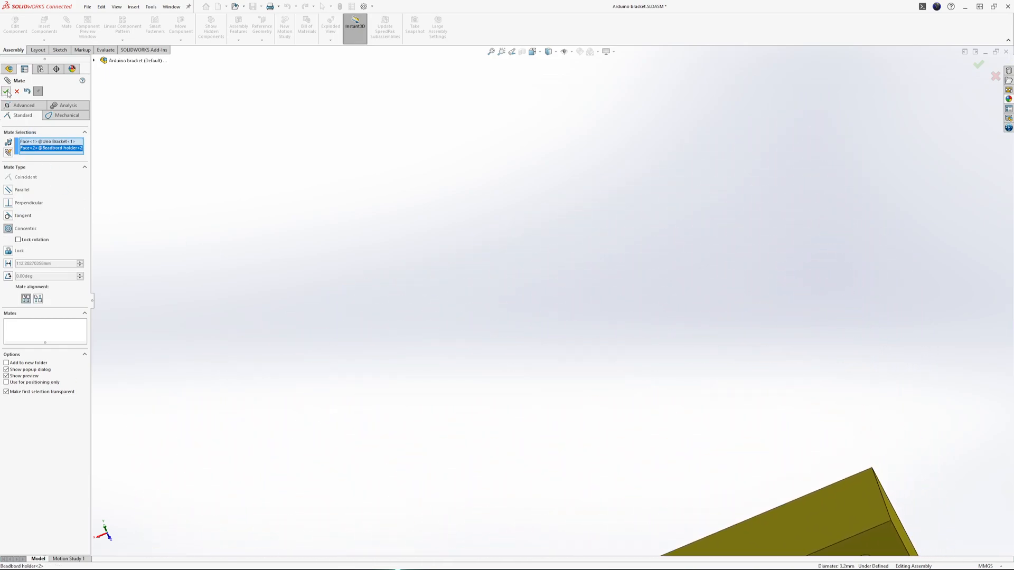
# Step: Add a coincident mate between the Uno Bracket's underside and the original breadboard holder's underside
pyautogui.scroll(3, 586, 442)
pyautogui.scroll(-6, 532, 375)
pyautogui.scroll(-8, 425, 241)
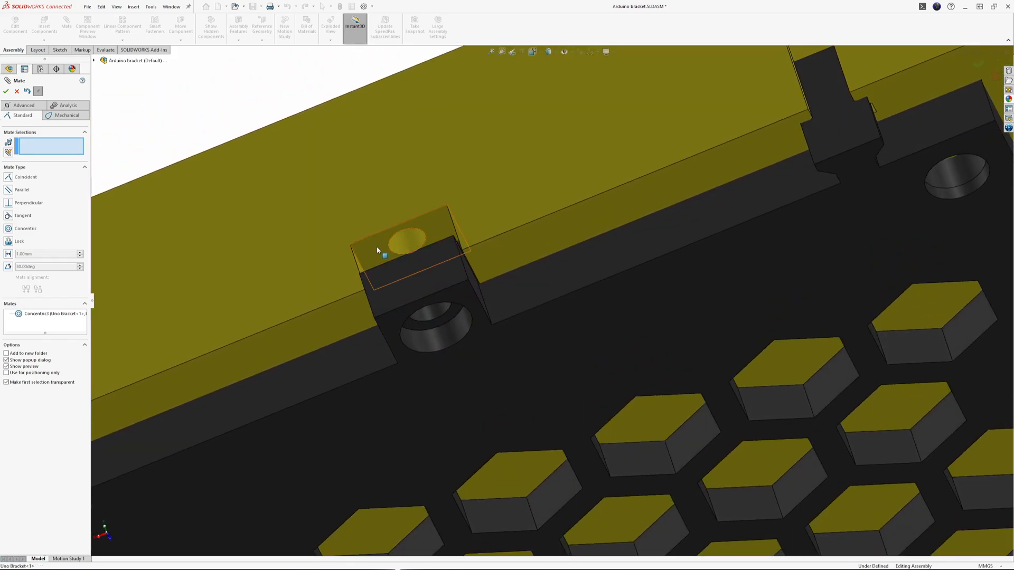
pyautogui.moveTo(584, 292); pyautogui.dragTo(619, 272, button='middle')
pyautogui.scroll(5, 619, 272)
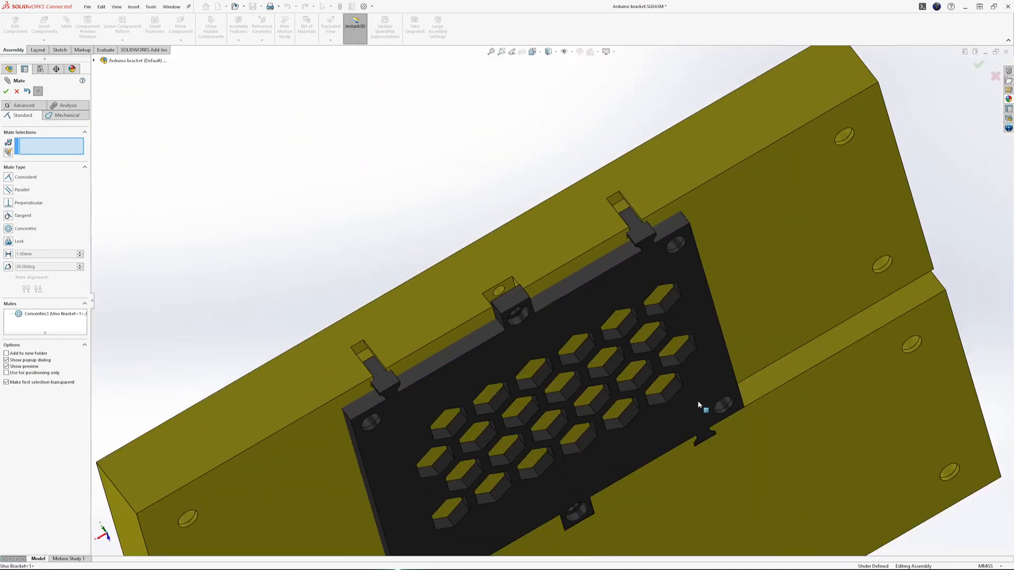
pyautogui.click(688, 418)
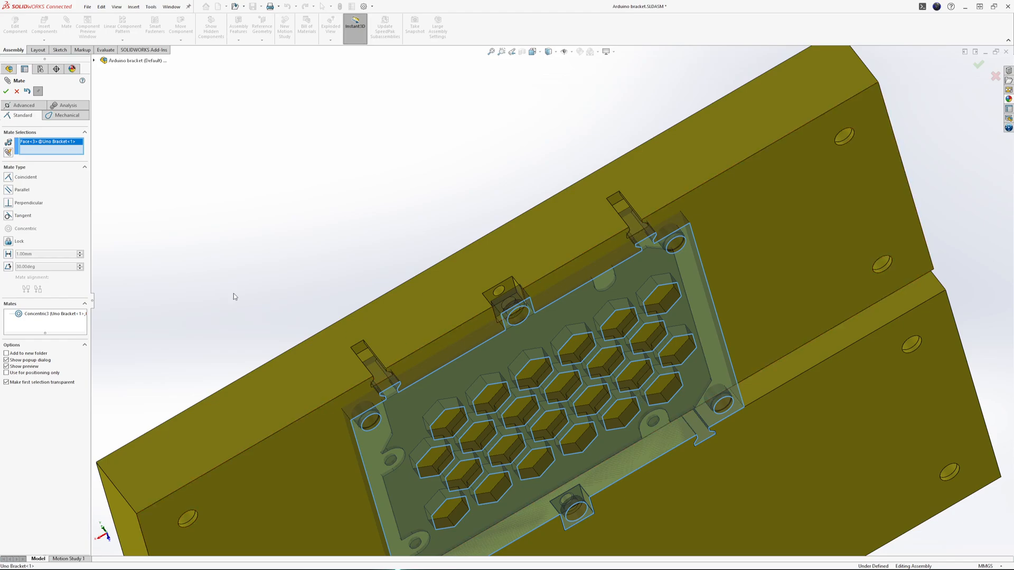
pyautogui.click(867, 462)
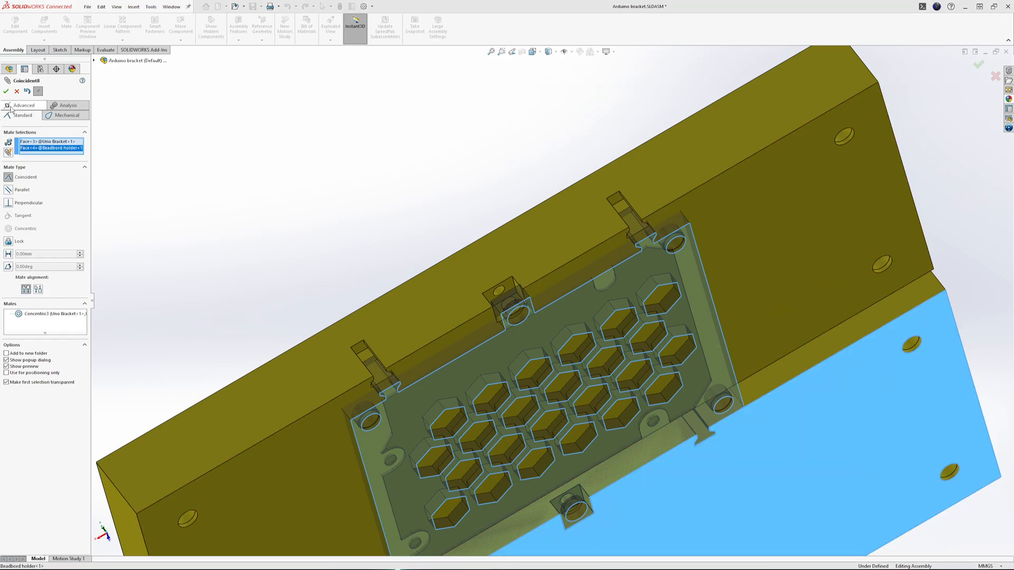
pyautogui.click(6, 91)
# Step: Add a coincident mate between the copied breadboard holder's slotted long side face and the Uno Bracket's adjacent long side face
pyautogui.click(657, 236)
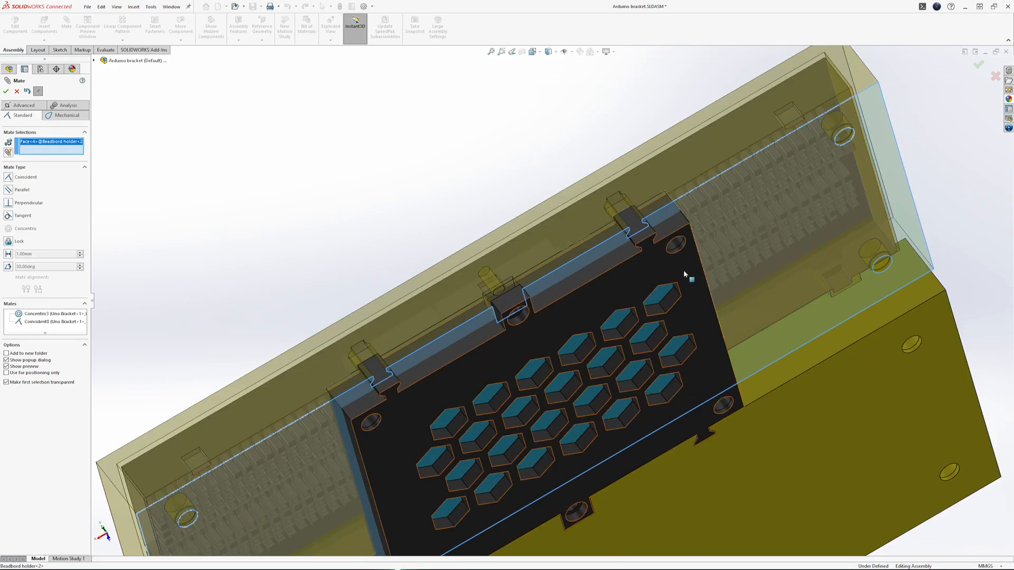
pyautogui.click(893, 172)
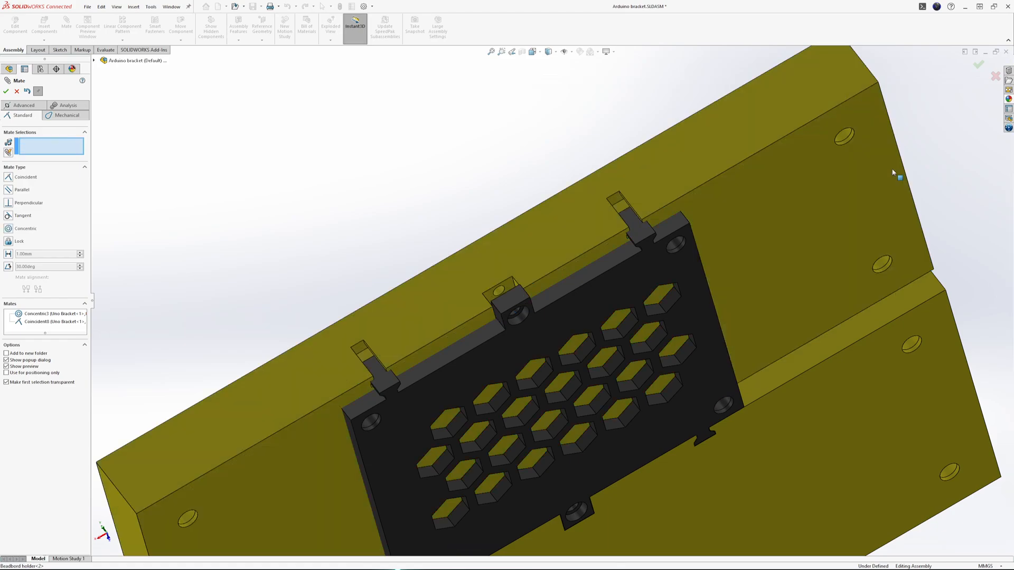
pyautogui.click(549, 258)
pyautogui.click(570, 286)
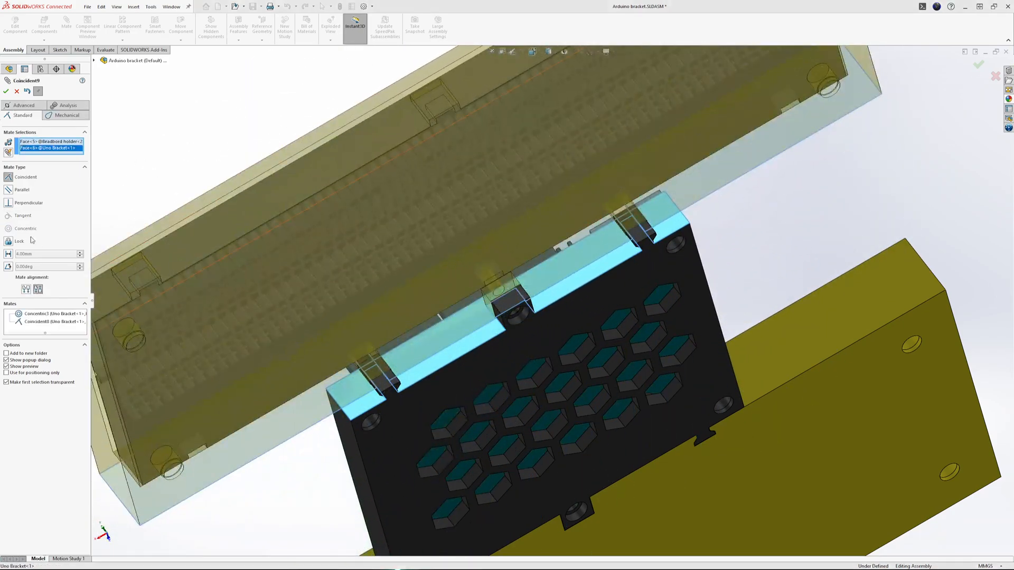
pyautogui.click(6, 91)
# Step: Add a coincident mate between the Uno Bracket's underside and the copied breadboard holder's underside
pyautogui.click(618, 239)
pyautogui.click(555, 199)
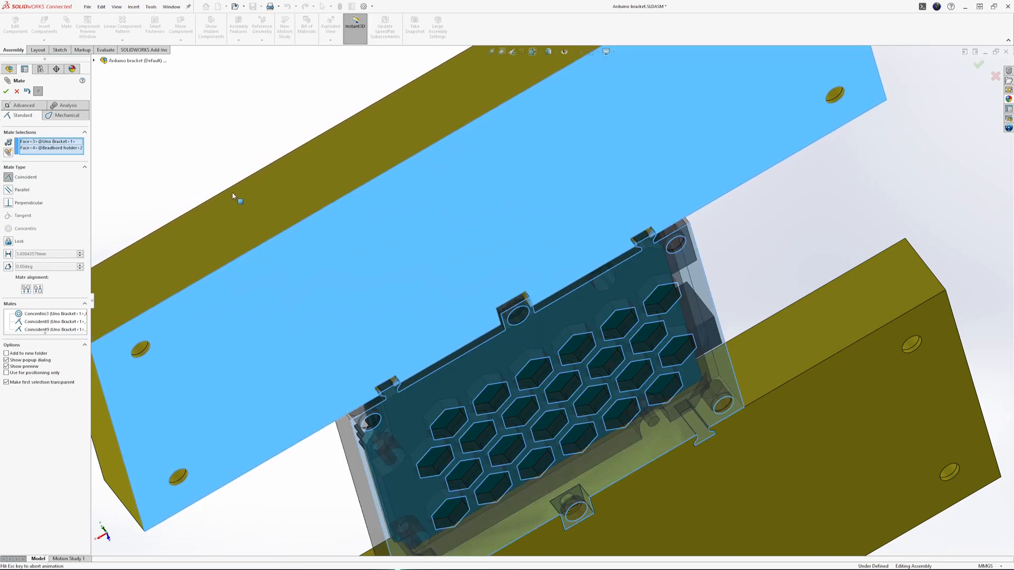
pyautogui.click(6, 91)
# Step: Examine the overall layout of the Arduino, the Uno Bracket and both breadboard holders from several angles
pyautogui.moveTo(484, 279); pyautogui.dragTo(368, 422, button='middle')
pyautogui.scroll(6, 615, 311)
pyautogui.scroll(-4, 470, 309)
pyautogui.scroll(3, 485, 315)
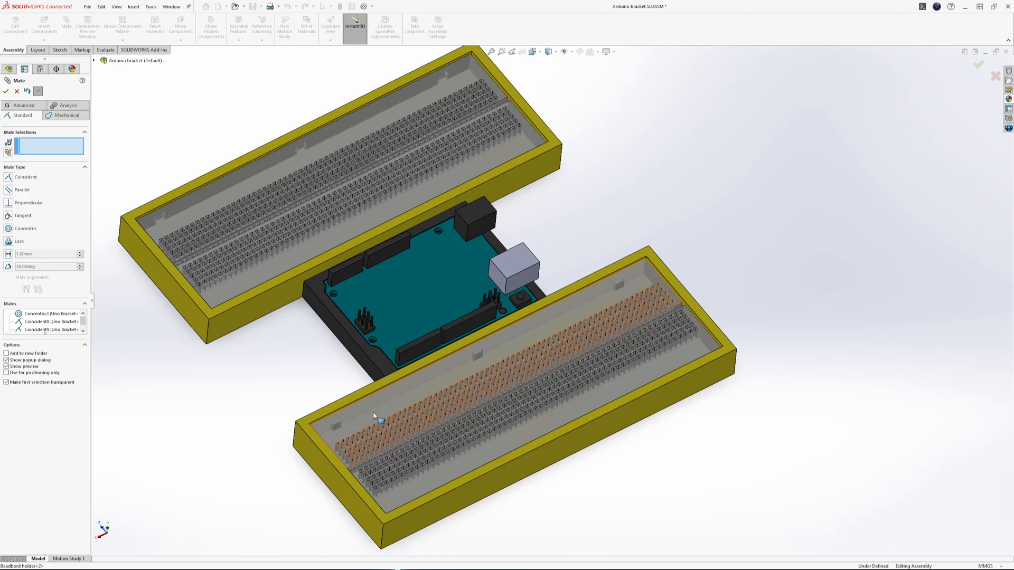
pyautogui.moveTo(376, 397); pyautogui.dragTo(446, 301, button='middle')
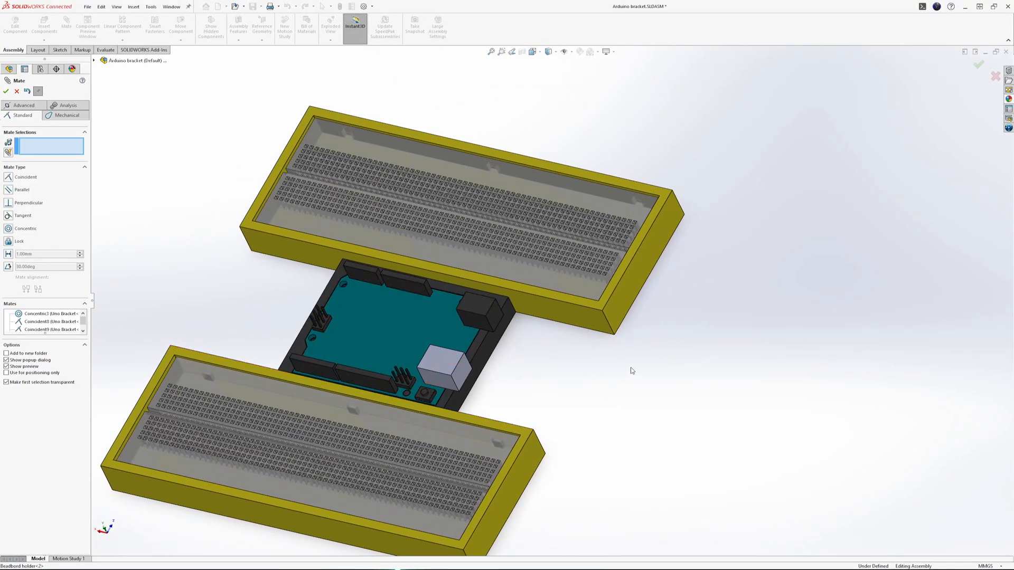
pyautogui.moveTo(632, 370); pyautogui.dragTo(564, 505, button='middle')
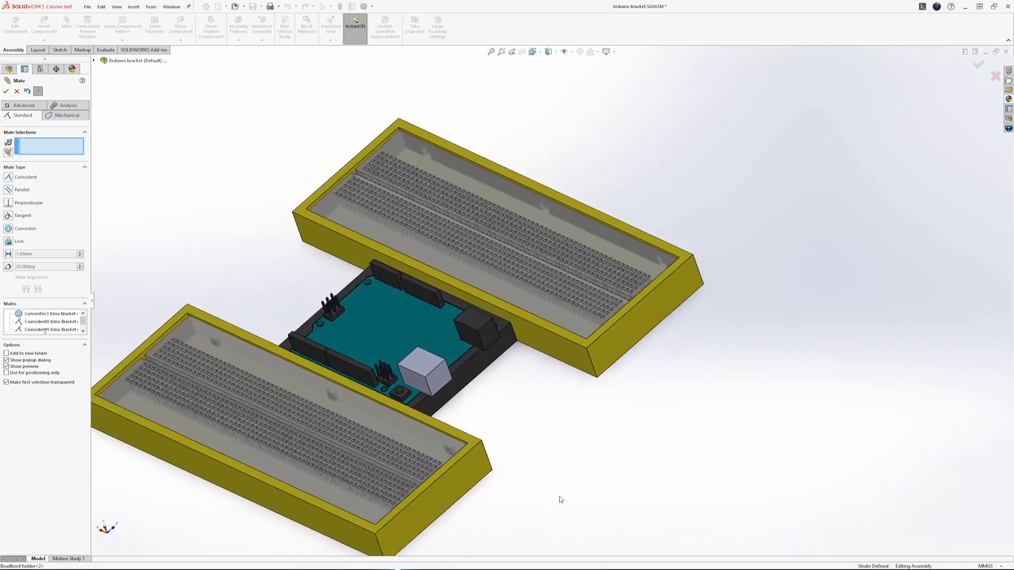
pyautogui.moveTo(486, 377); pyautogui.dragTo(468, 431, button='middle')
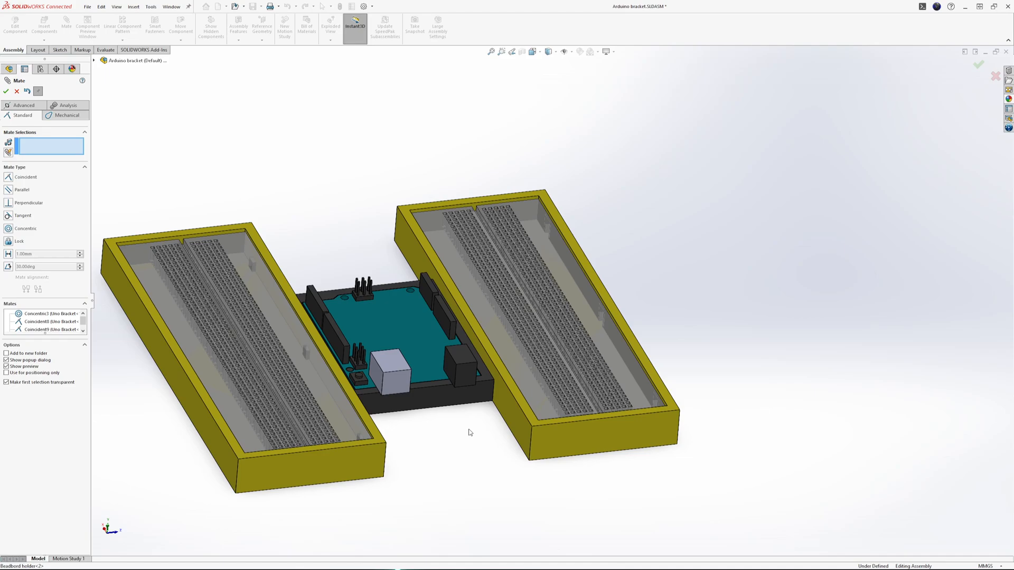
pyautogui.moveTo(470, 432)
pyautogui.mouseDown(button='middle')
pyautogui.moveTo(459, 333)
pyautogui.moveTo(483, 416)
pyautogui.moveTo(460, 446)
pyautogui.mouseUp(button='middle')
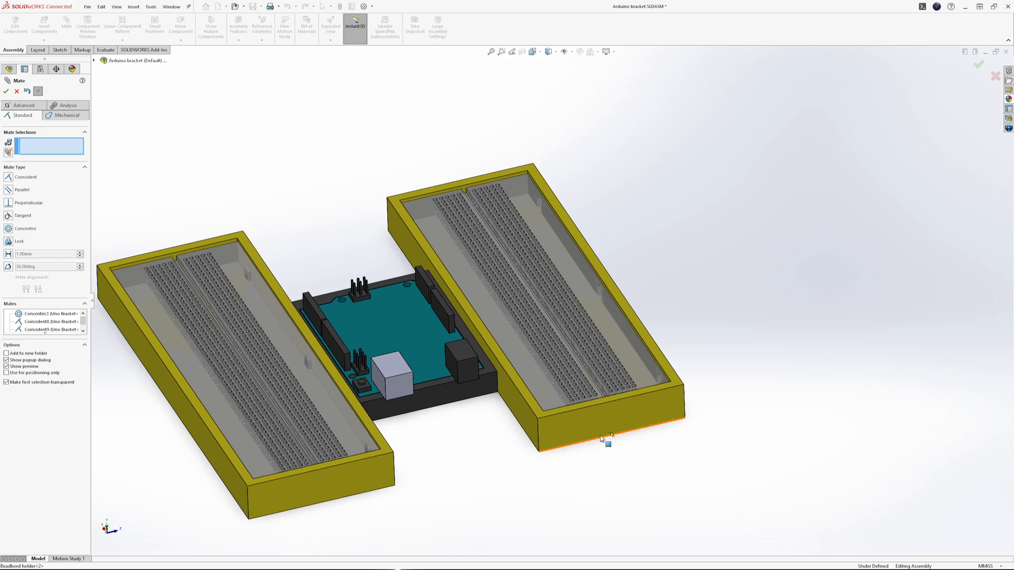
pyautogui.scroll(-3, 603, 451)
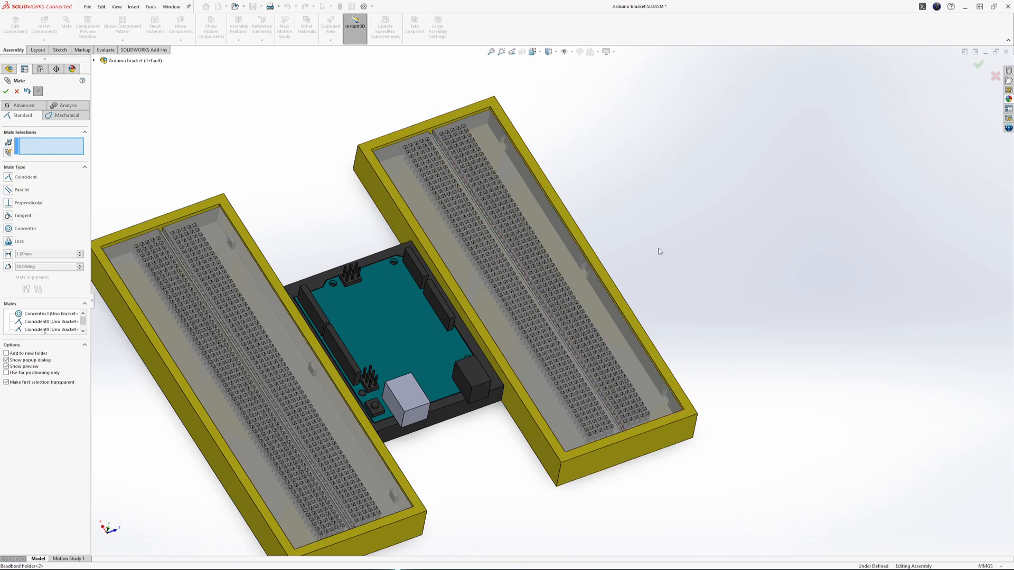
pyautogui.moveTo(556, 331); pyautogui.dragTo(510, 308, button='middle')
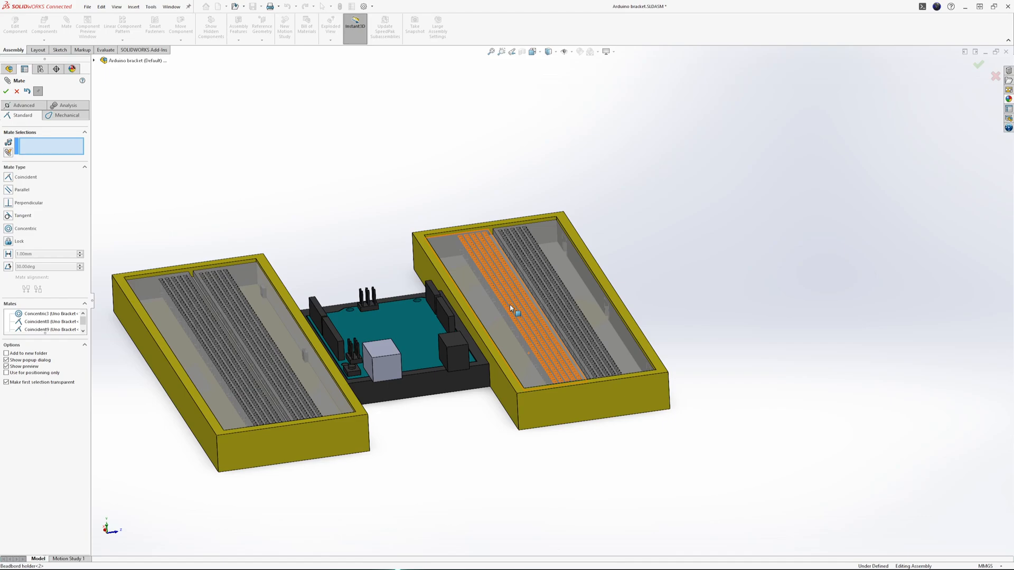
pyautogui.moveTo(511, 309); pyautogui.dragTo(486, 428, button='middle')
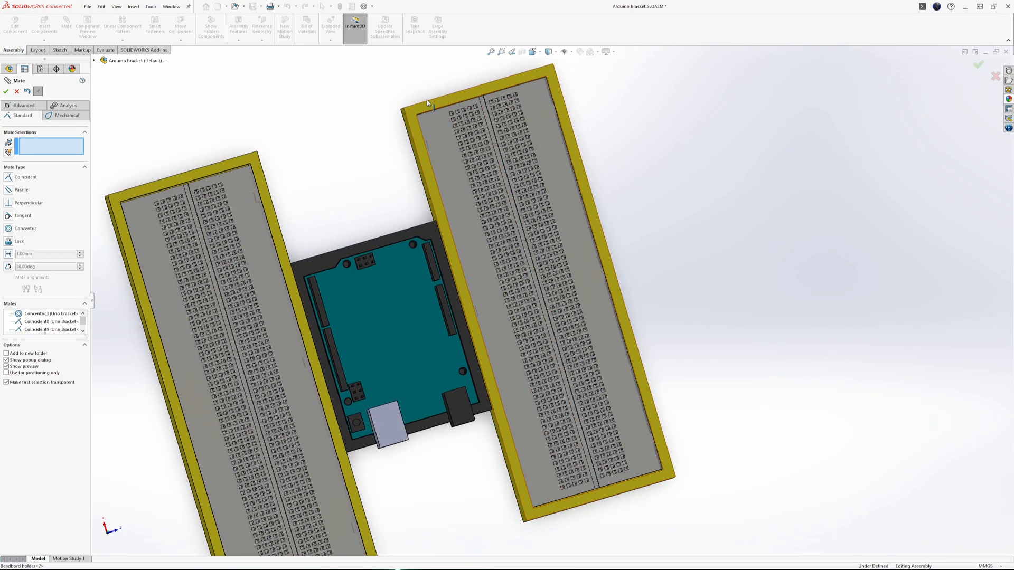
# Step: Inspect the holder's end wall, the breadboard's side recess, and the dovetail and mounting tab joints on the assembly's underside
pyautogui.moveTo(563, 137)
pyautogui.mouseDown(button='middle')
pyautogui.moveTo(517, 142)
pyautogui.moveTo(554, 149)
pyautogui.mouseUp(button='middle')
pyautogui.scroll(-5, 421, 126)
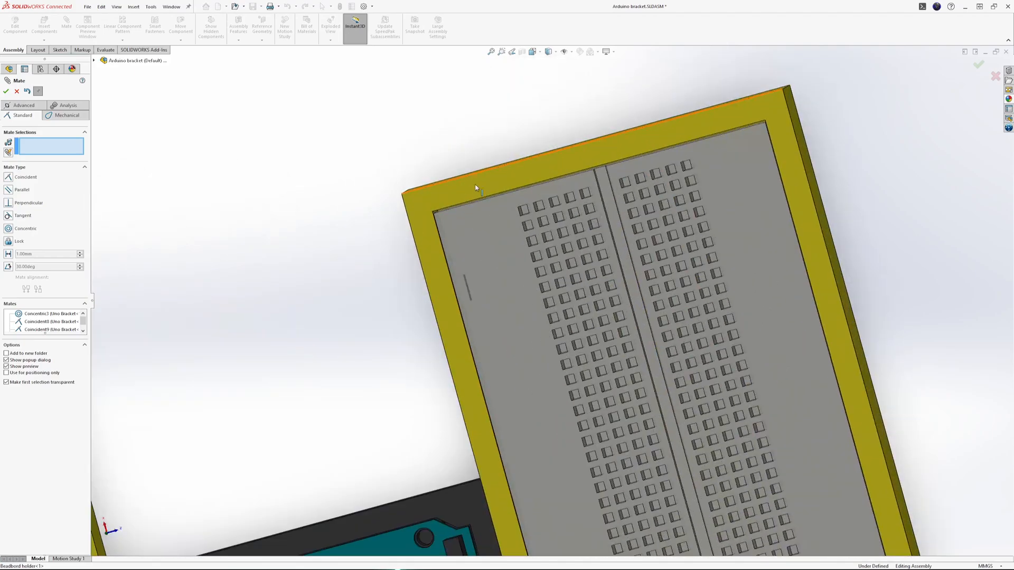
pyautogui.moveTo(487, 179)
pyautogui.mouseDown(button='middle')
pyautogui.moveTo(500, 161)
pyautogui.moveTo(459, 159)
pyautogui.moveTo(489, 174)
pyautogui.mouseUp(button='middle')
pyautogui.scroll(6, 539, 359)
pyautogui.moveTo(538, 360); pyautogui.dragTo(525, 324, button='middle')
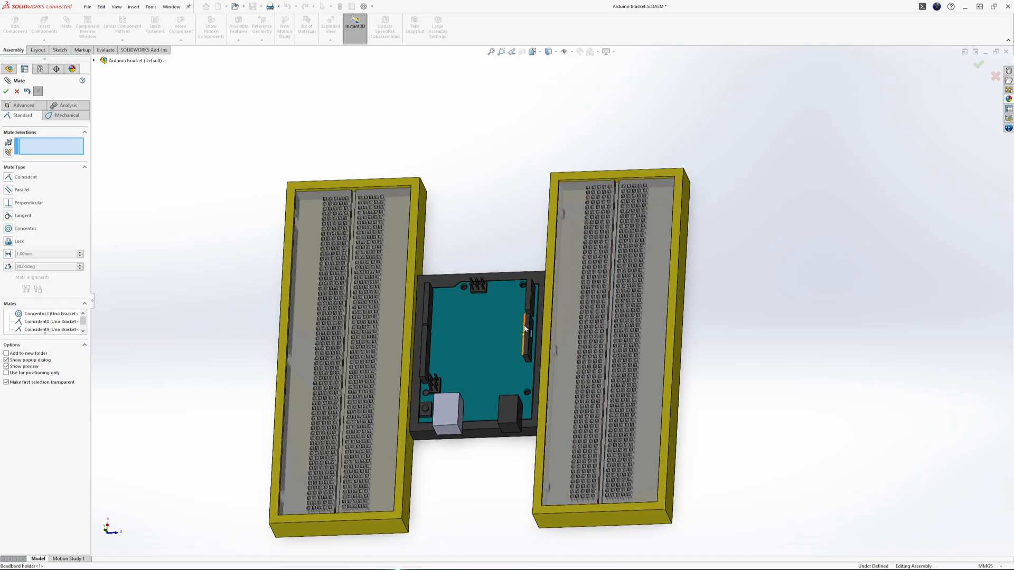
pyautogui.moveTo(502, 357); pyautogui.dragTo(594, 301, button='middle')
pyautogui.scroll(-5, 431, 376)
pyautogui.scroll(-10, 568, 304)
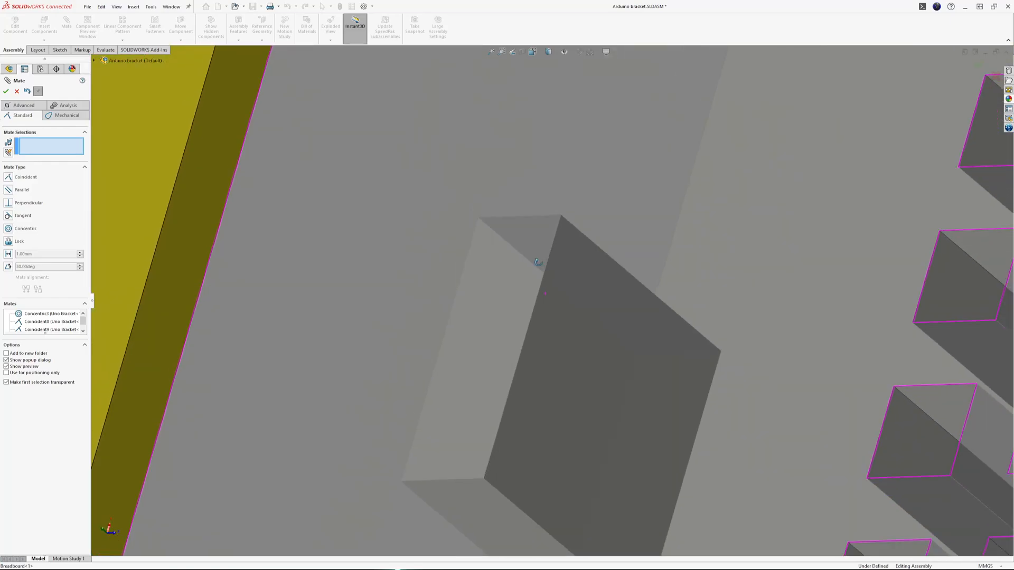
pyautogui.scroll(10, 549, 293)
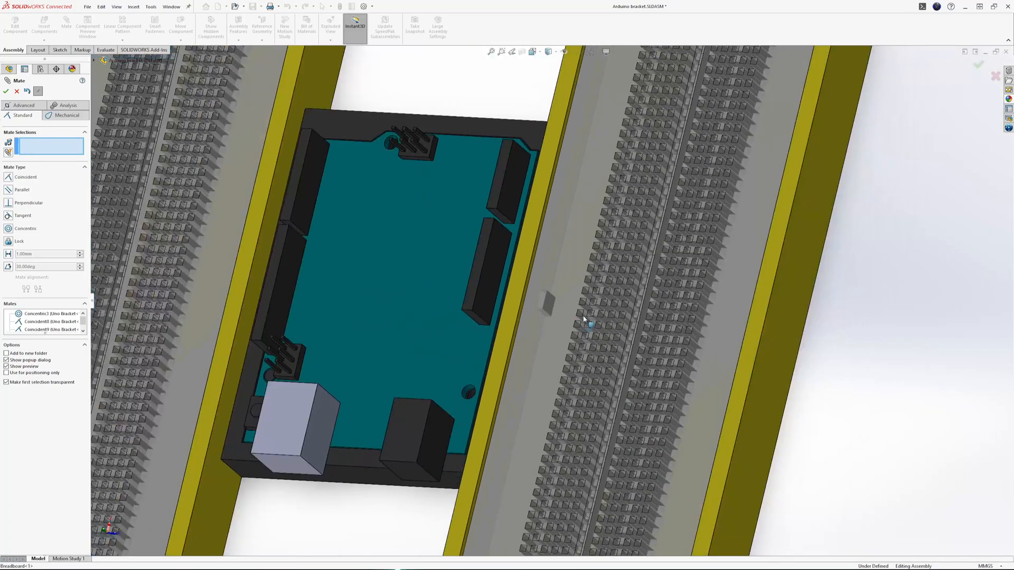
pyautogui.moveTo(552, 311); pyautogui.dragTo(592, 319, button='middle')
pyautogui.scroll(4, 523, 318)
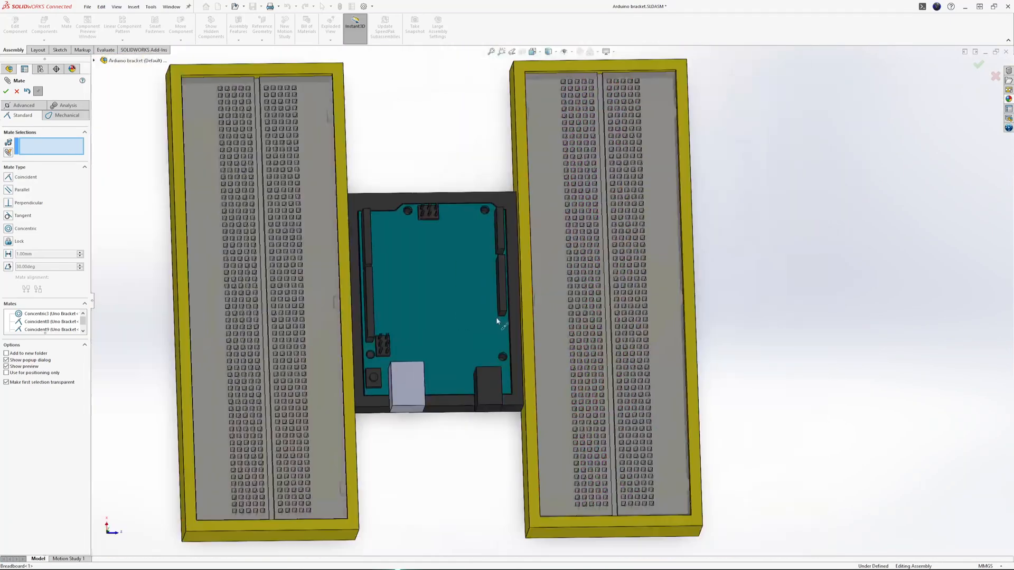
pyautogui.moveTo(385, 313); pyautogui.dragTo(523, 315, button='middle')
pyautogui.scroll(-5, 518, 293)
pyautogui.scroll(3, 517, 294)
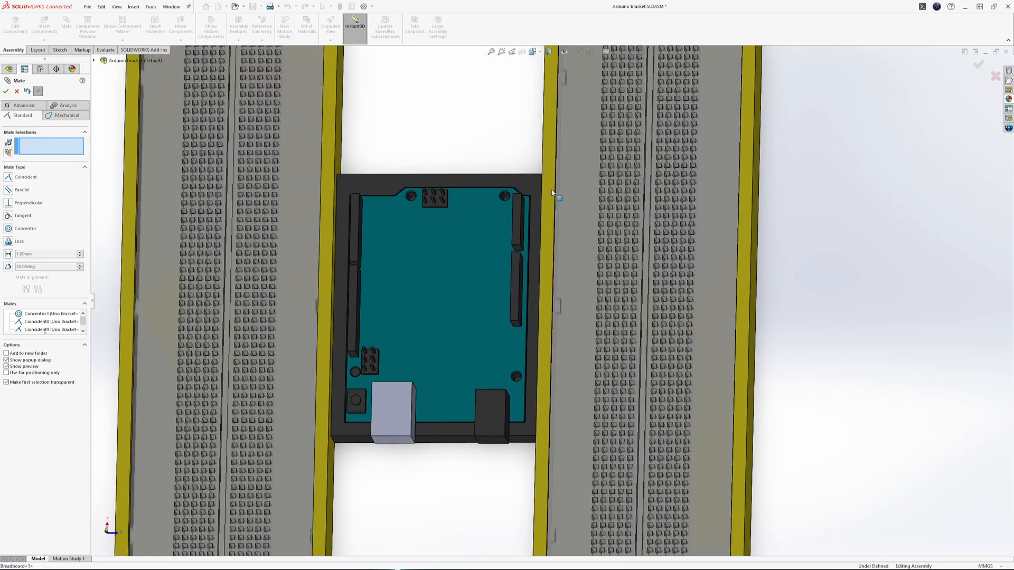
pyautogui.moveTo(556, 230); pyautogui.dragTo(306, 175, button='middle')
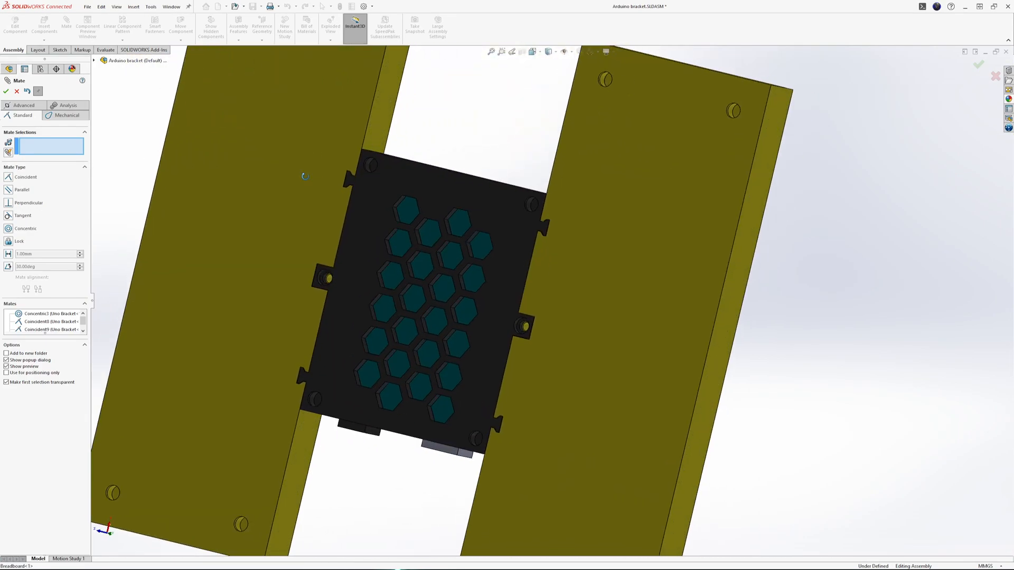
pyautogui.scroll(-3, 397, 198)
pyautogui.scroll(5, 396, 196)
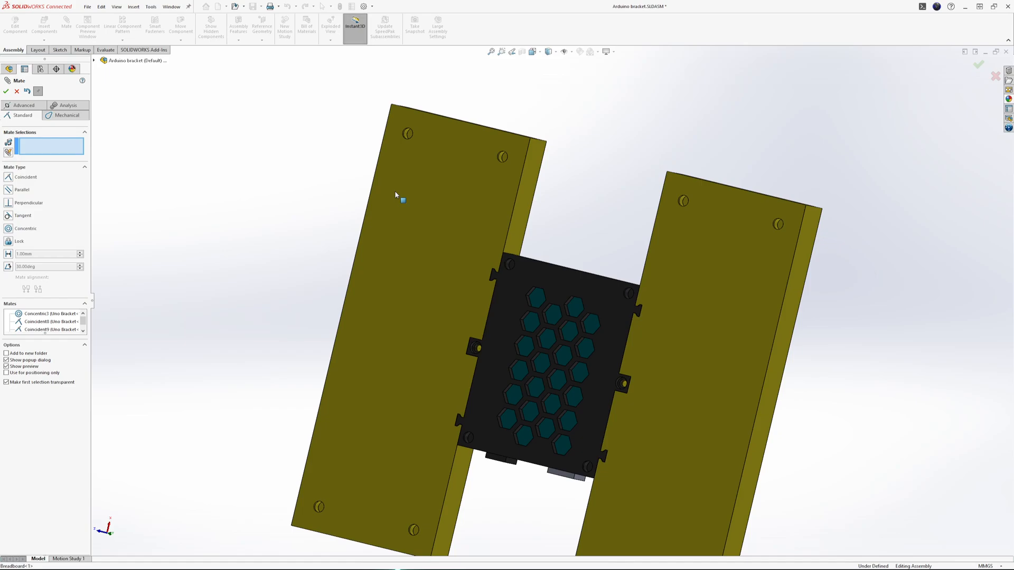
pyautogui.moveTo(502, 310); pyautogui.dragTo(763, 229, button='middle')
# Step: Review how the Arduino's connectors and headers sit between the two breadboard holders, and close the Mate command
pyautogui.scroll(-3, 458, 289)
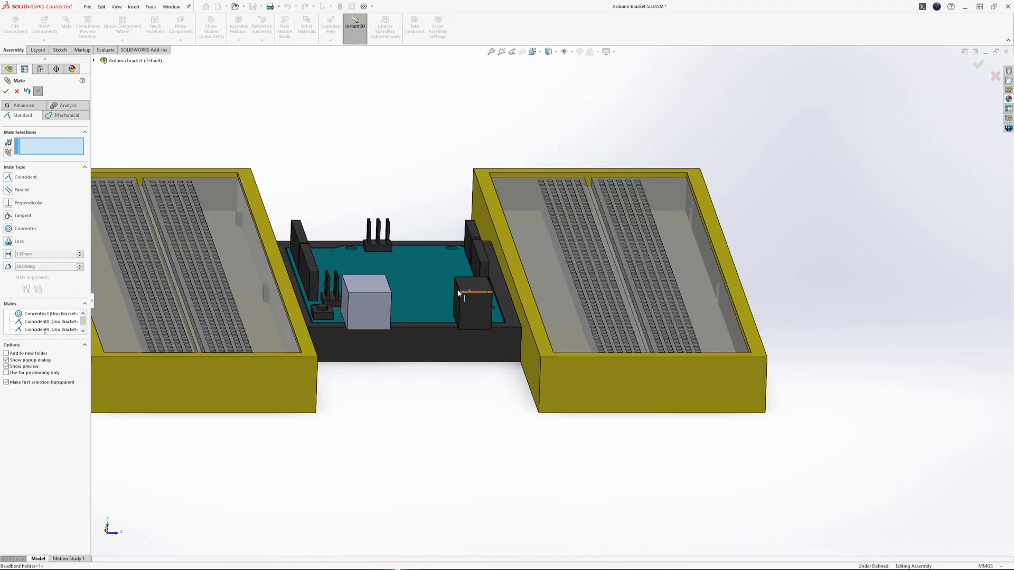
pyautogui.moveTo(457, 289); pyautogui.dragTo(447, 318, button='middle')
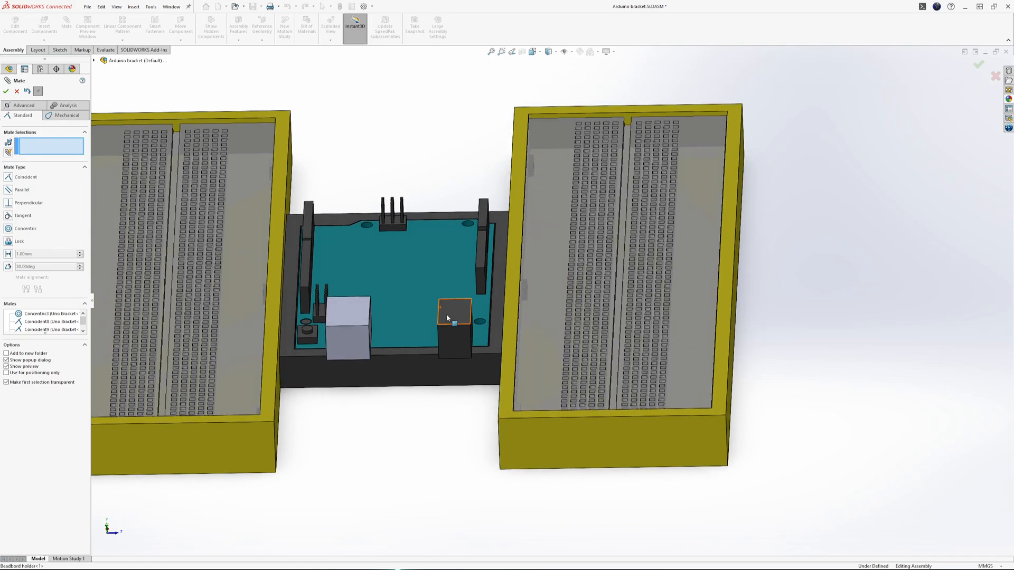
pyautogui.moveTo(661, 321); pyautogui.dragTo(660, 353, button='middle')
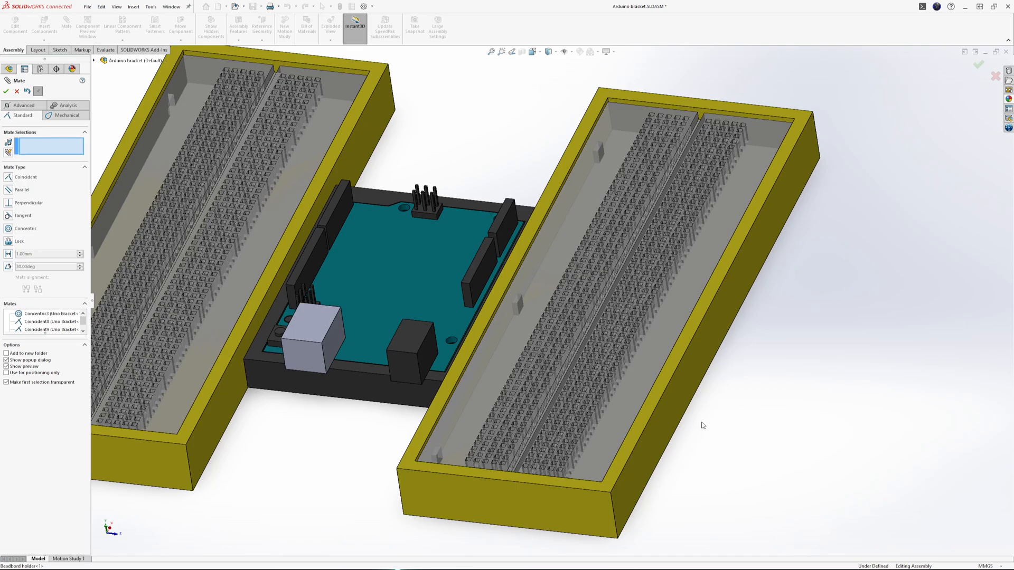
pyautogui.moveTo(506, 347); pyautogui.dragTo(555, 338, button='middle')
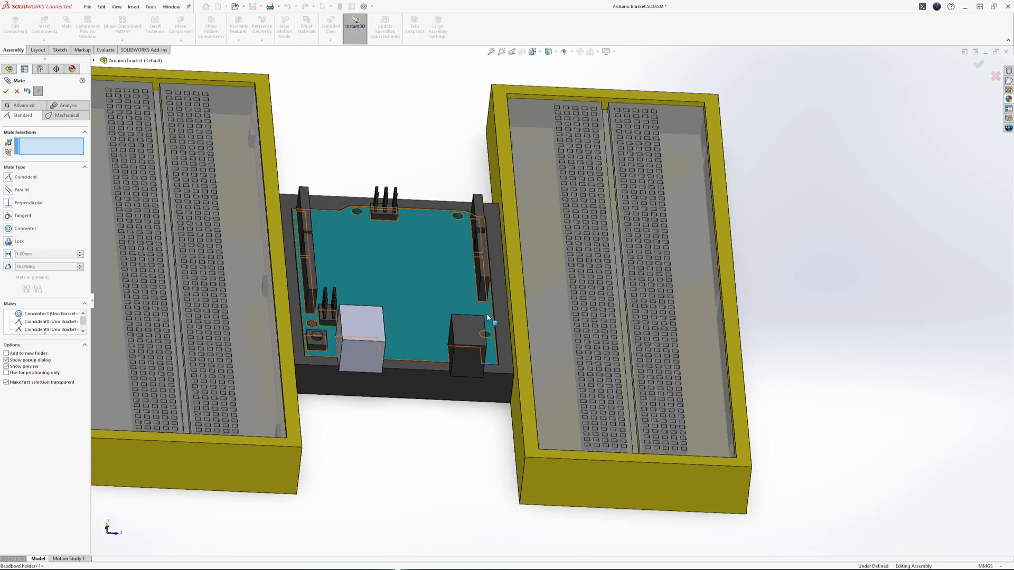
pyautogui.moveTo(386, 315); pyautogui.dragTo(379, 407, button='middle')
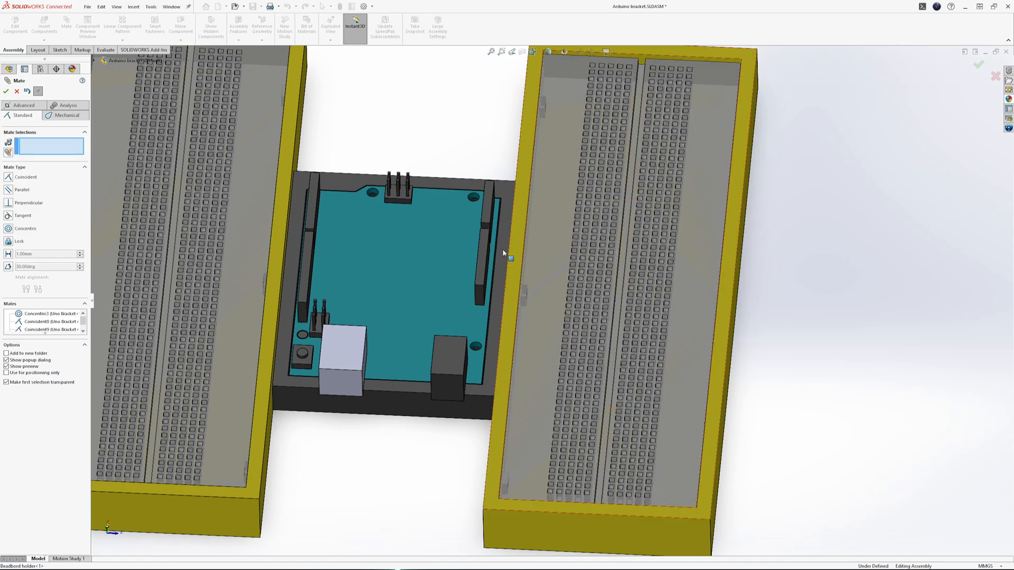
pyautogui.moveTo(750, 264); pyautogui.dragTo(761, 288, button='middle')
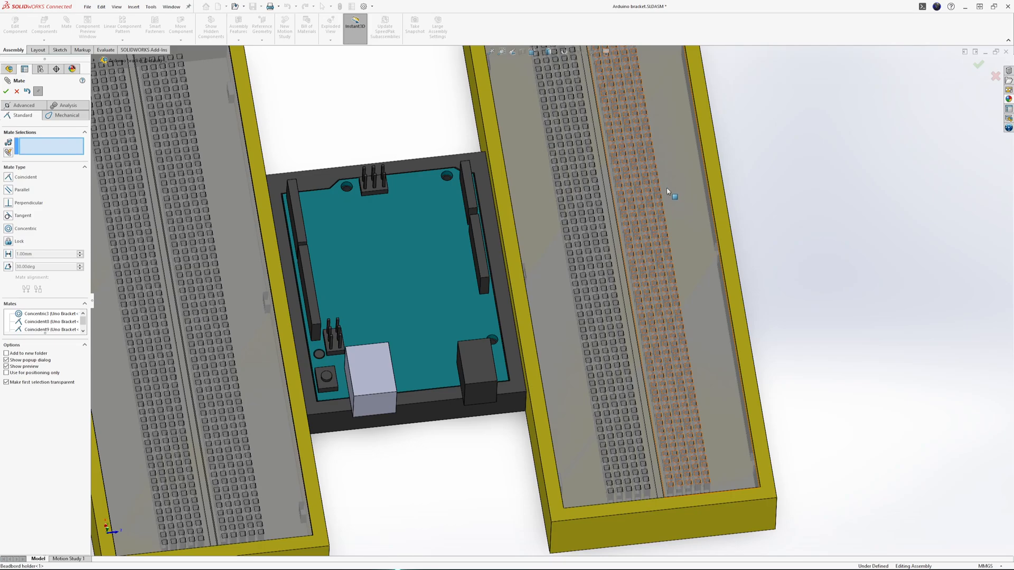
pyautogui.moveTo(661, 179); pyautogui.dragTo(564, 148, button='middle')
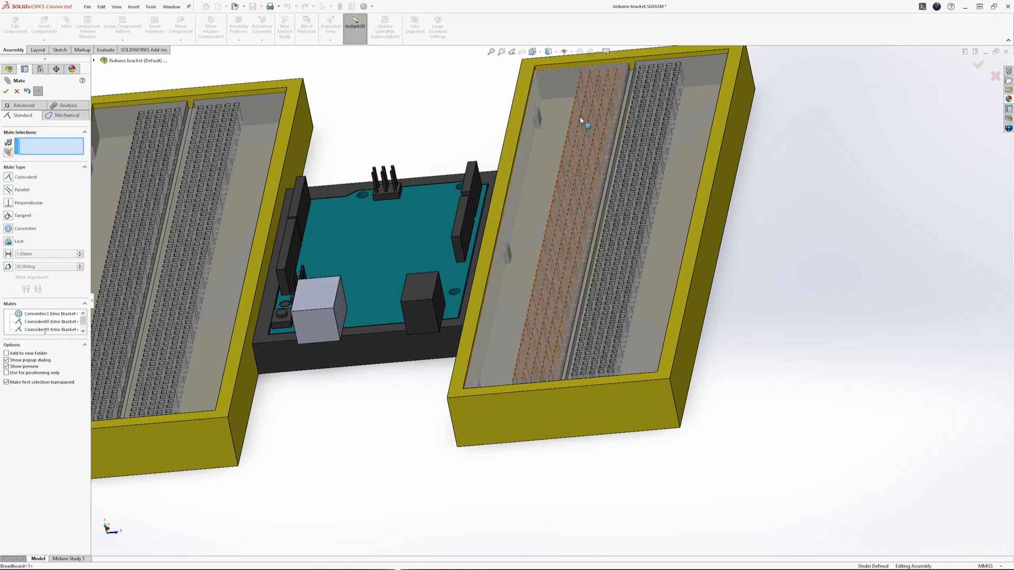
pyautogui.moveTo(626, 148); pyautogui.dragTo(640, 58, button='middle')
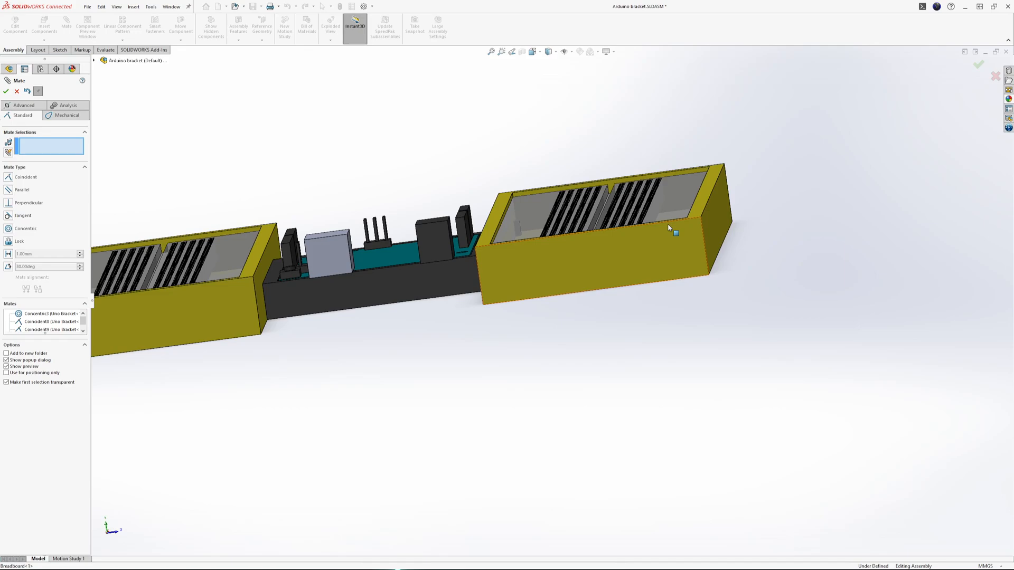
pyautogui.moveTo(669, 228); pyautogui.dragTo(639, 197, button='middle')
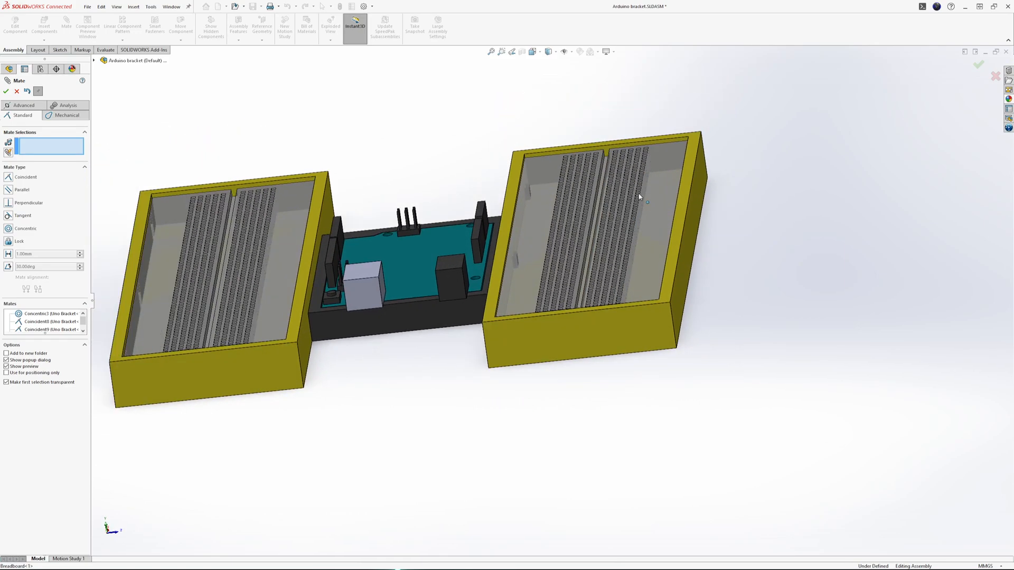
pyautogui.moveTo(641, 211); pyautogui.dragTo(648, 276, button='middle')
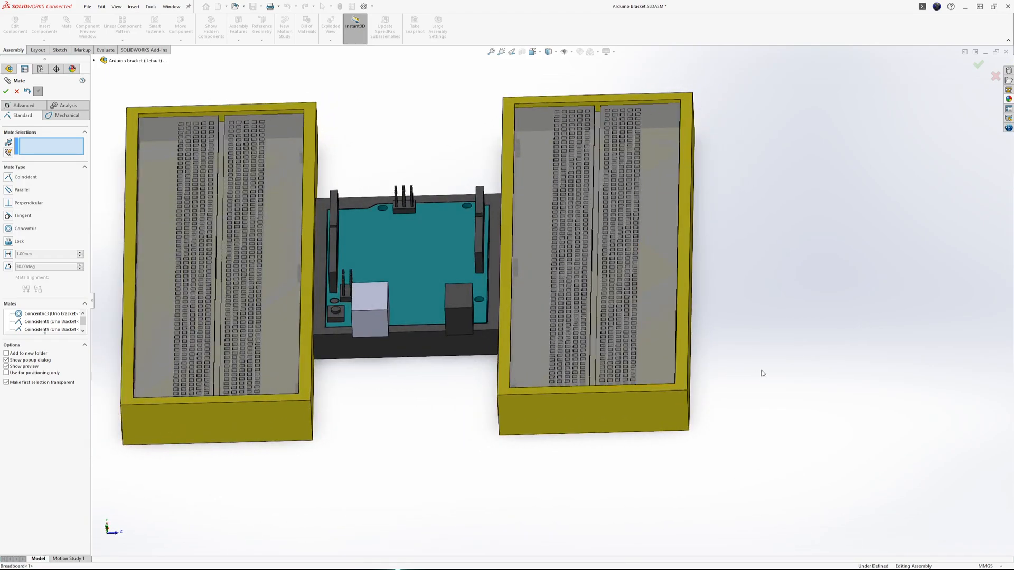
pyautogui.click(995, 77)
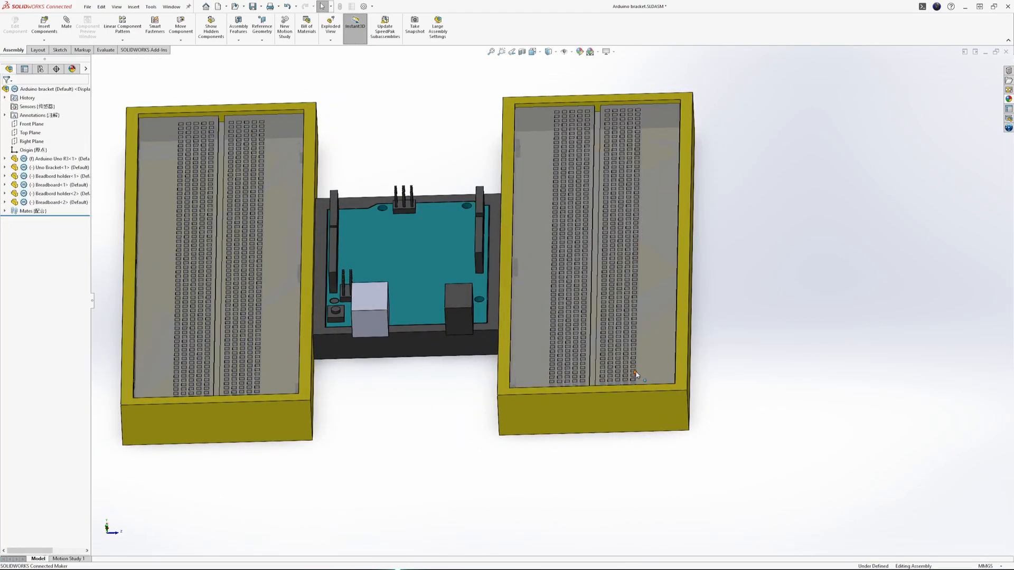
pyautogui.moveTo(643, 351); pyautogui.dragTo(539, 278, button='middle')
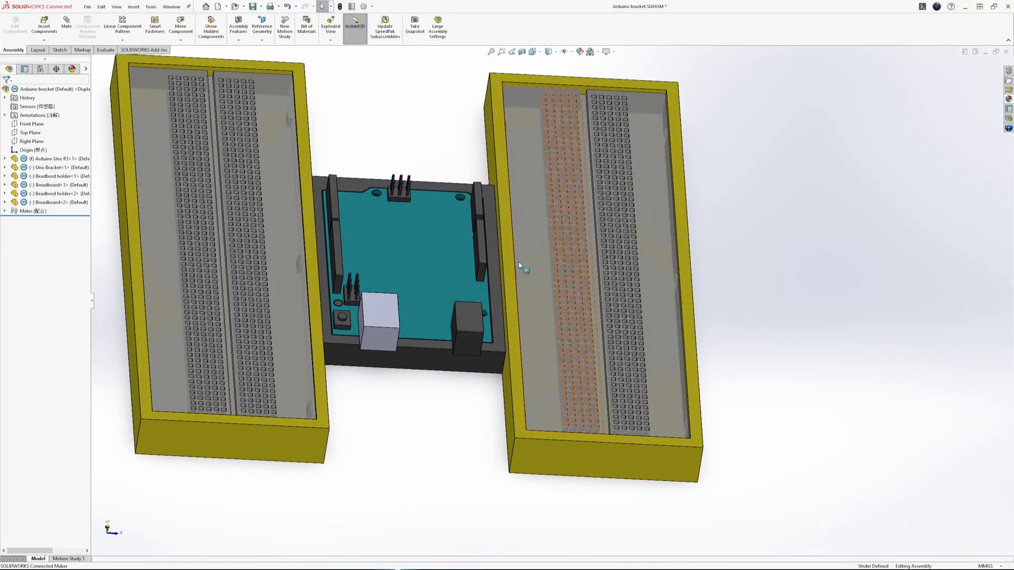
pyautogui.moveTo(528, 267); pyautogui.dragTo(584, 397, button='middle')
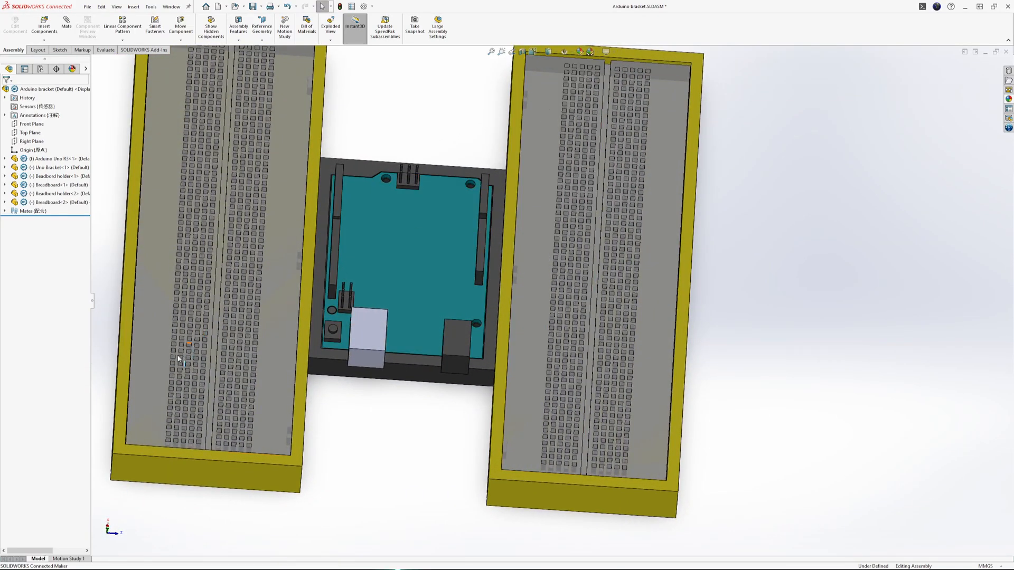
# Step: Switch to the Beadbord holder part and examine the dovetail slots and screw pocket along its long side
pyautogui.moveTo(523, 207); pyautogui.dragTo(516, 134, button='middle')
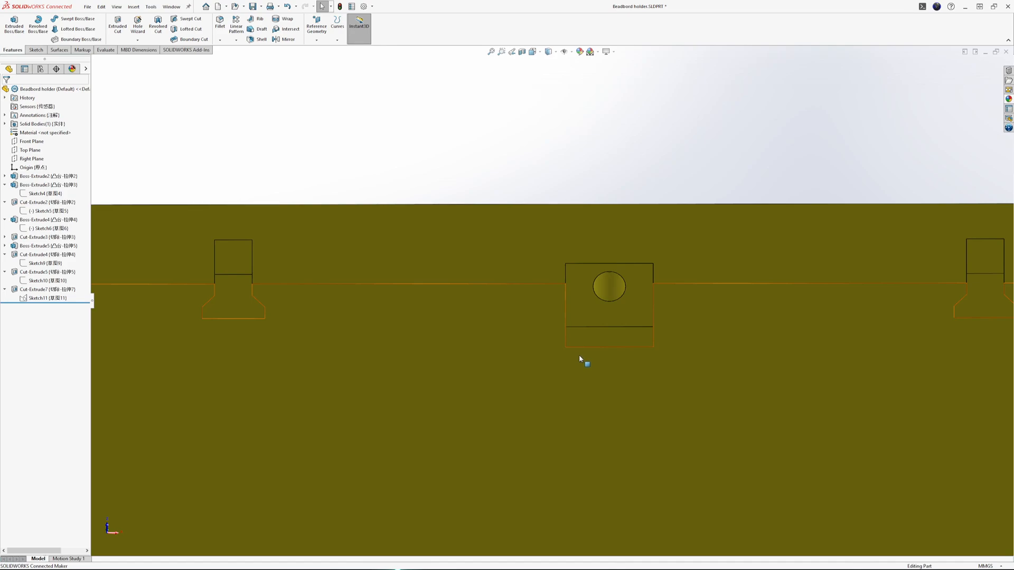
pyautogui.scroll(5, 604, 370)
pyautogui.moveTo(604, 389); pyautogui.dragTo(604, 410, button='middle')
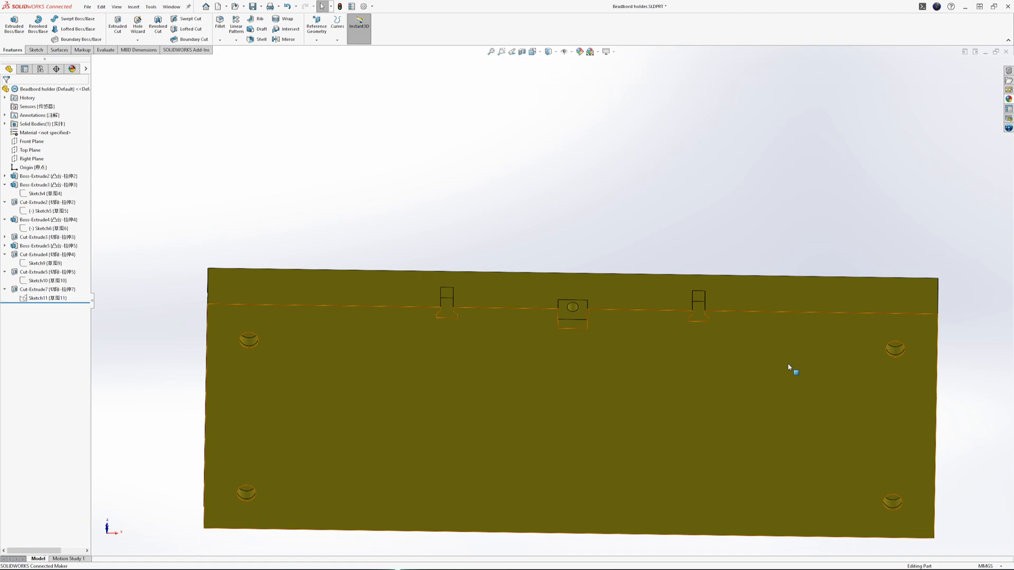
# Step: Start a sketch on the holder's bottom face and draw a corner rectangle about 10.2 by 11.6 mm around the hole near the dovetail-side corner
pyautogui.moveTo(788, 365); pyautogui.dragTo(764, 277, button='middle')
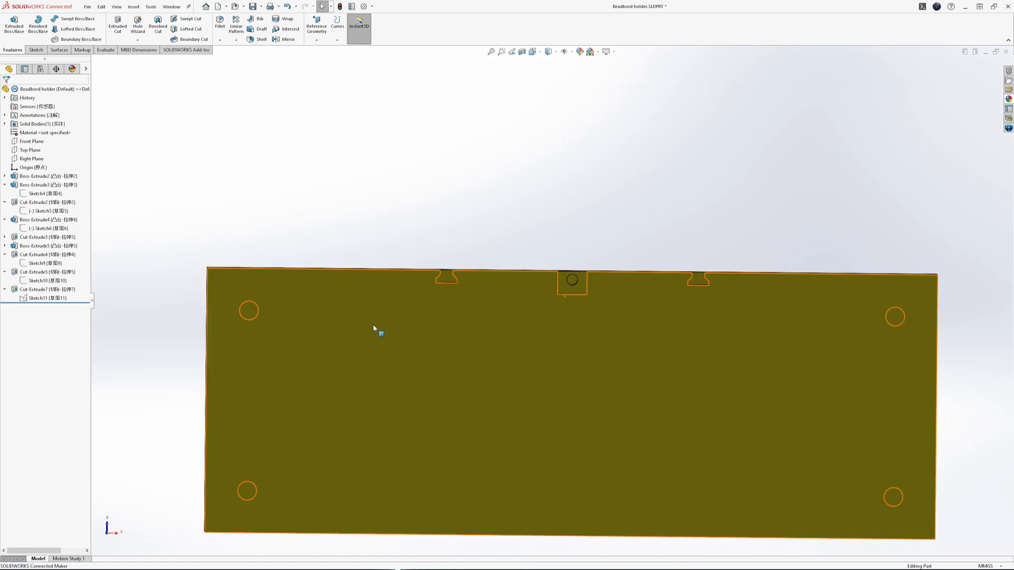
pyautogui.moveTo(325, 329); pyautogui.dragTo(289, 330, button='middle')
pyautogui.click(312, 328)
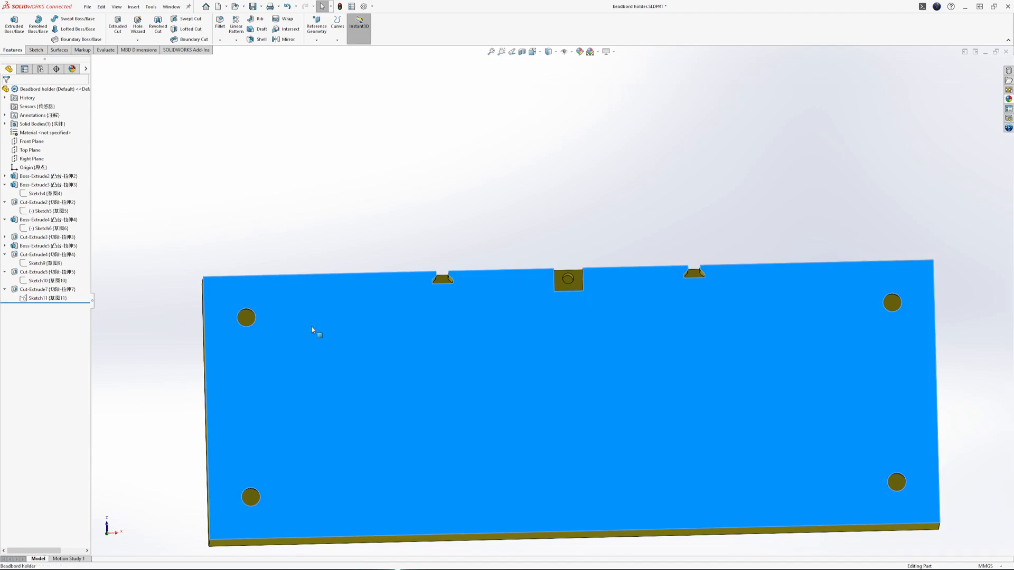
pyautogui.click(334, 317)
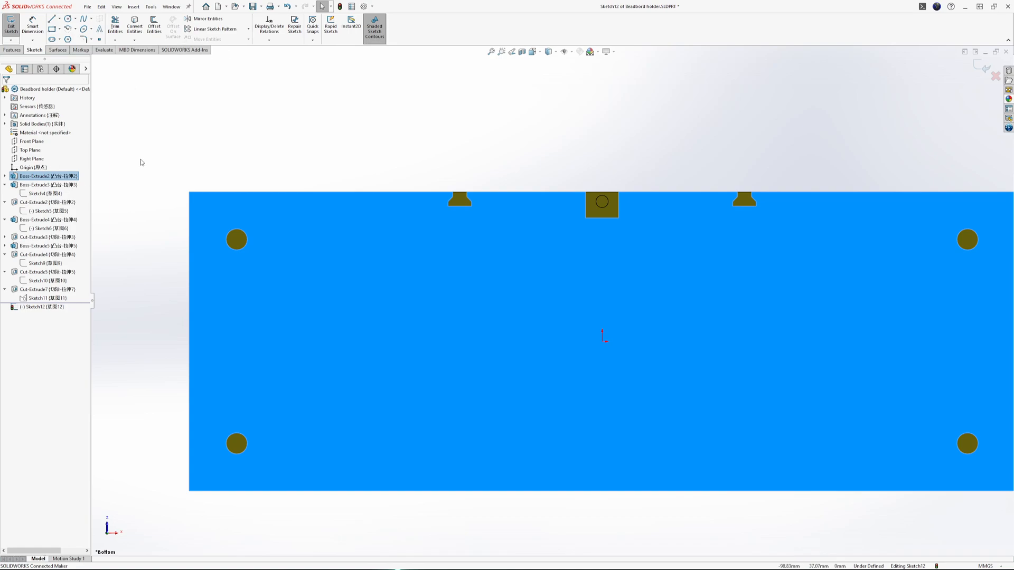
pyautogui.click(53, 28)
pyautogui.scroll(-3, 212, 213)
pyautogui.click(194, 185)
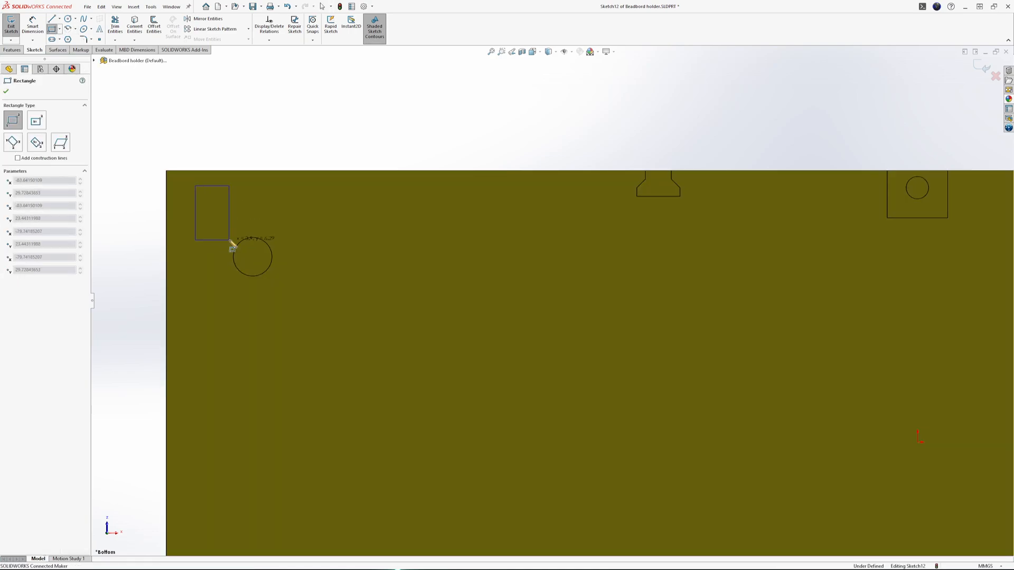
pyautogui.click(283, 285)
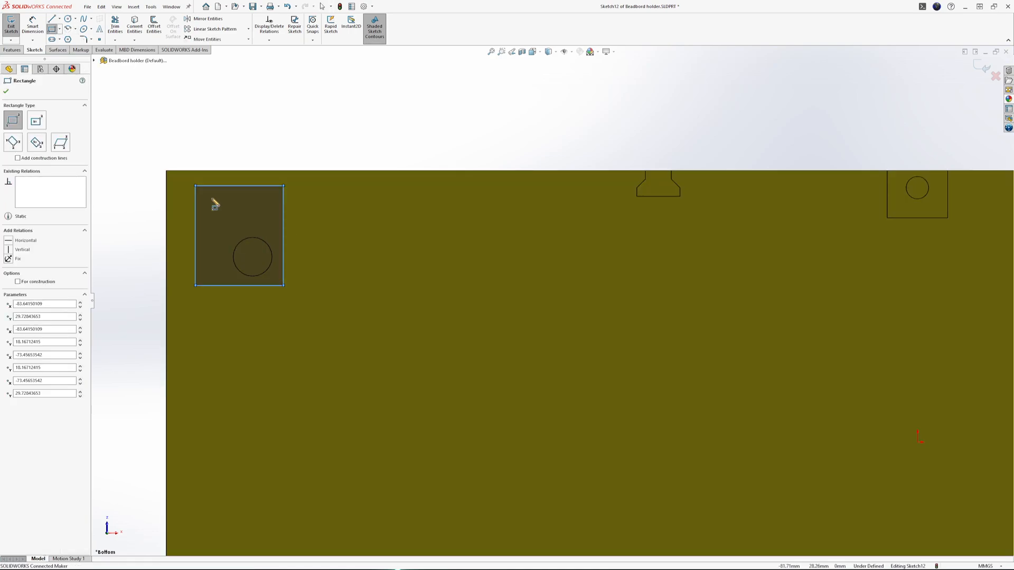
# Step: Draw an inner rectangle about 8.3 by 10.1 mm sharing the first one's inward corner, and trim the overlapping edges to leave an L-shaped profile
pyautogui.click(212, 199)
pyautogui.click(284, 285)
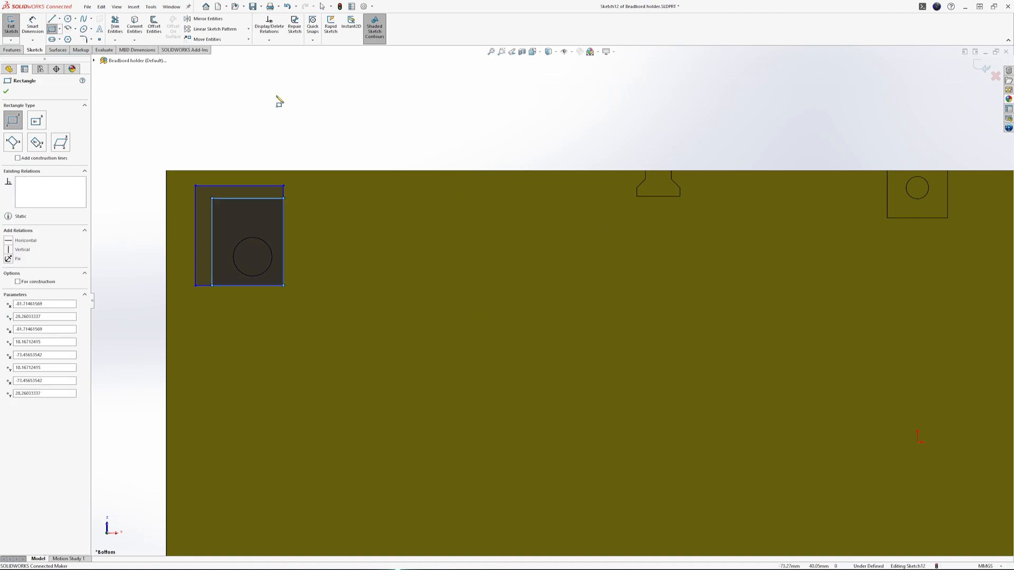
pyautogui.click(284, 213)
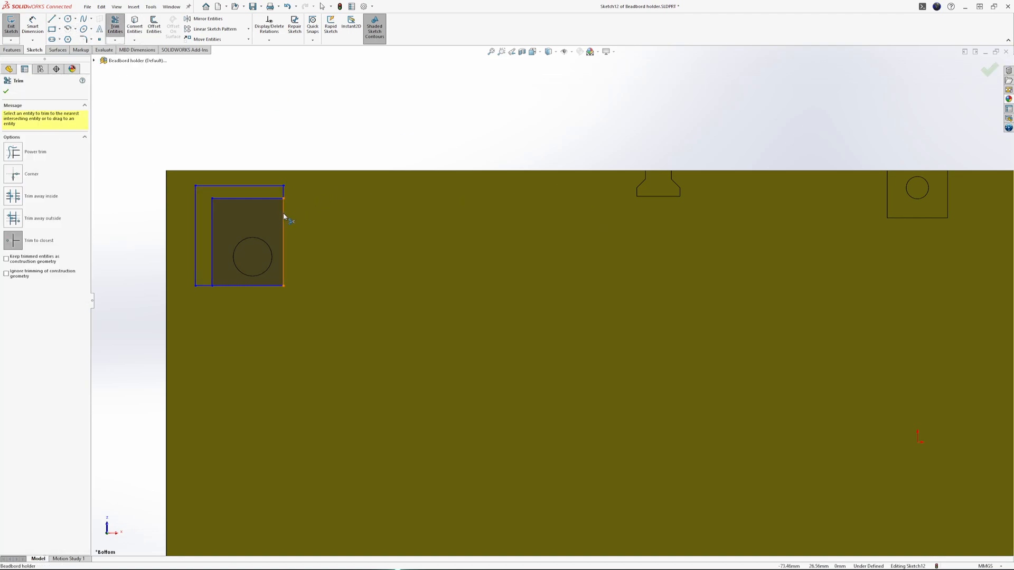
pyautogui.click(242, 286)
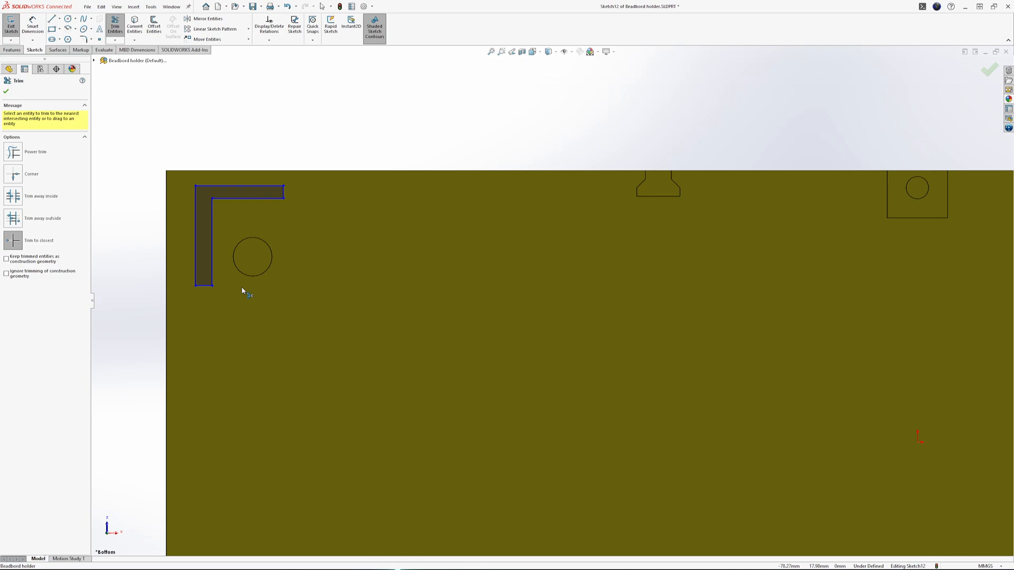
# Step: Dimension the widths of both arms of the L-shaped profile as 2.2 mm
pyautogui.click(32, 27)
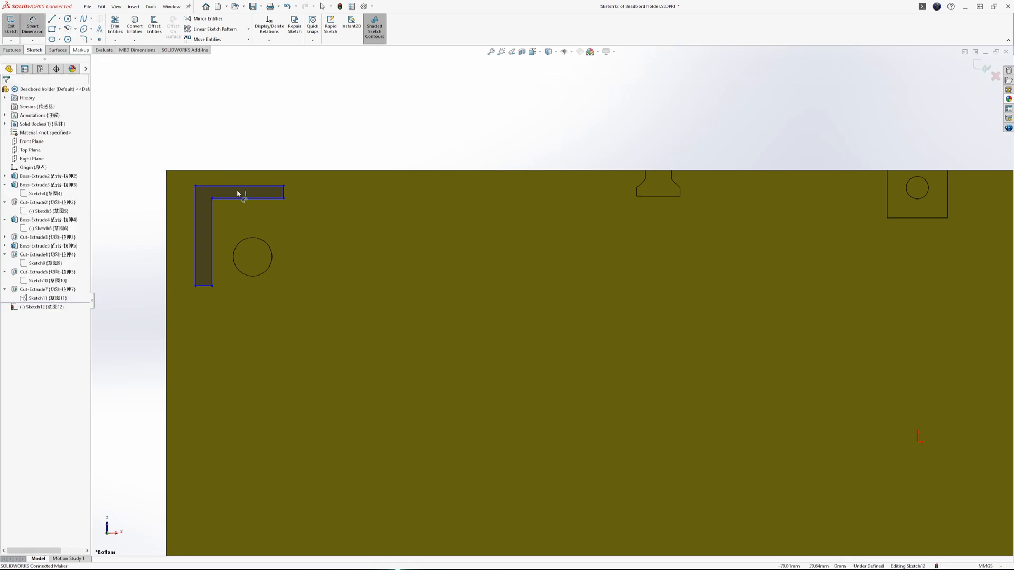
pyautogui.click(284, 192)
pyautogui.click(322, 198)
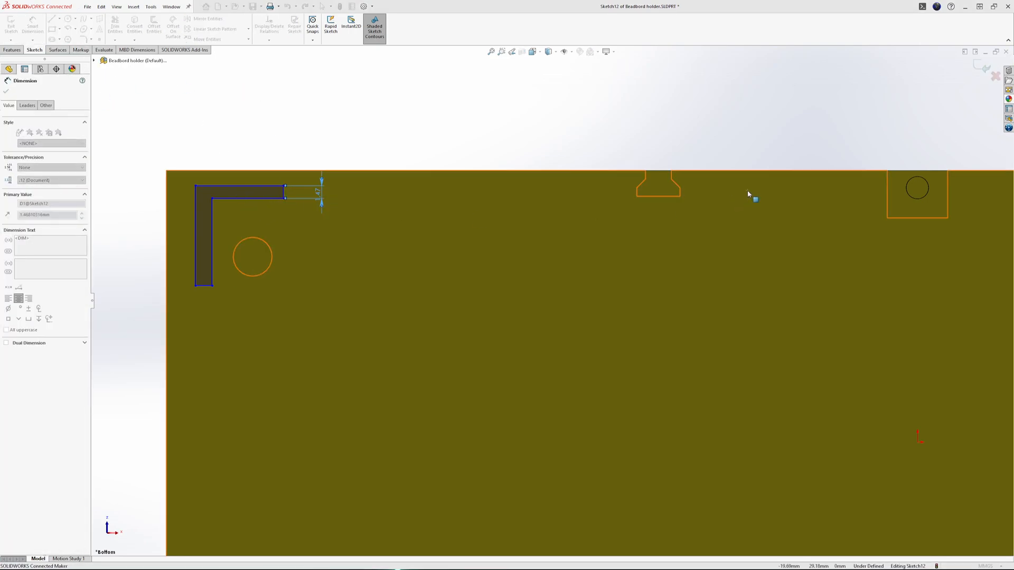
pyautogui.write('2.2')
pyautogui.press('Return')
pyautogui.click(203, 286)
pyautogui.click(209, 311)
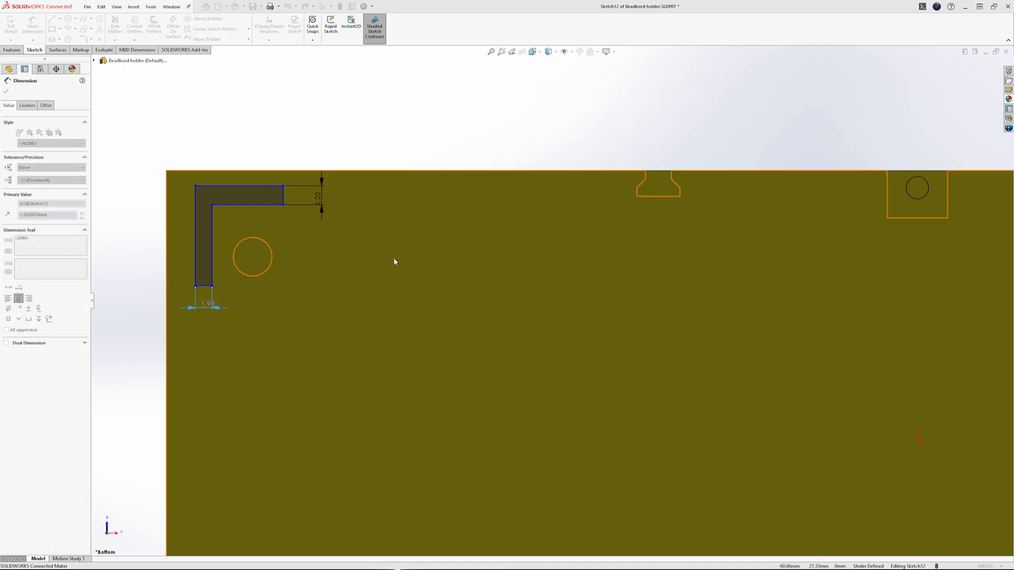
pyautogui.write('2.2')
pyautogui.press('Return')
# Step: Try a 10 mm dimension on the L-shaped profile's inner vertical edge, and delete that dimension
pyautogui.click(215, 219)
pyautogui.click(231, 229)
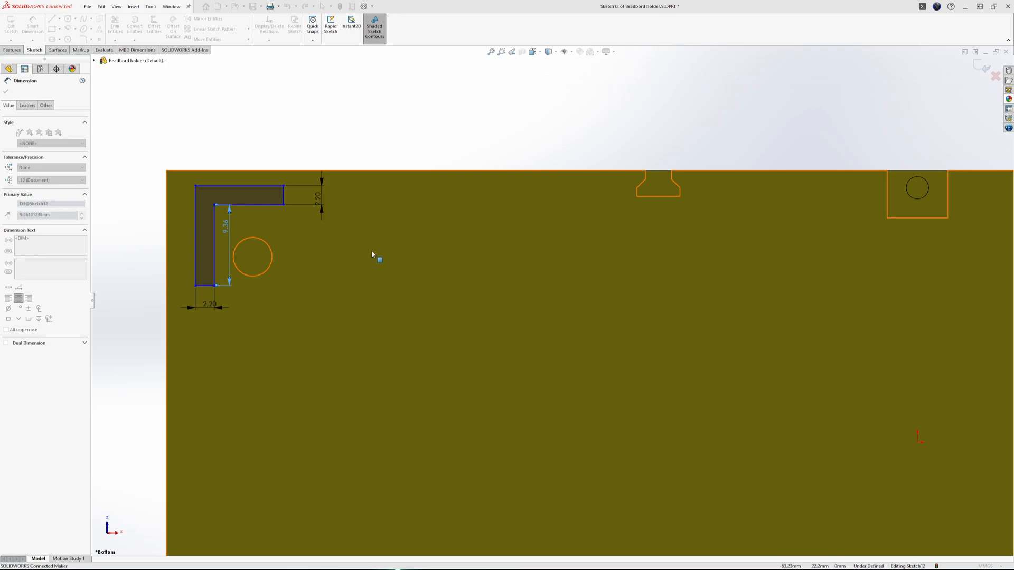
pyautogui.write('10')
pyautogui.press('Return')
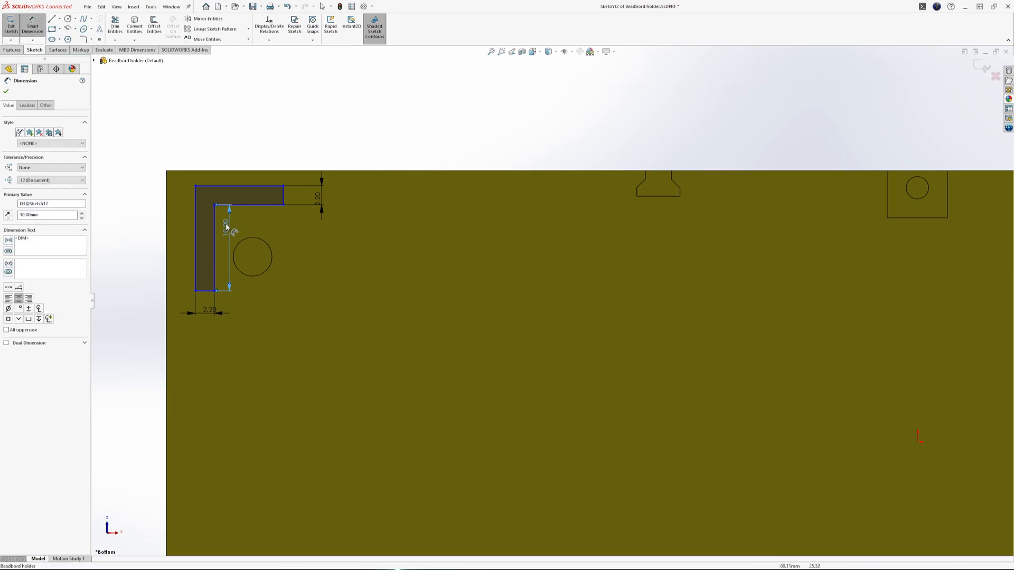
pyautogui.press('Delete')
# Step: Dimension the L-shaped profile's outer vertical and outer horizontal edges as 10 mm each
pyautogui.click(195, 215)
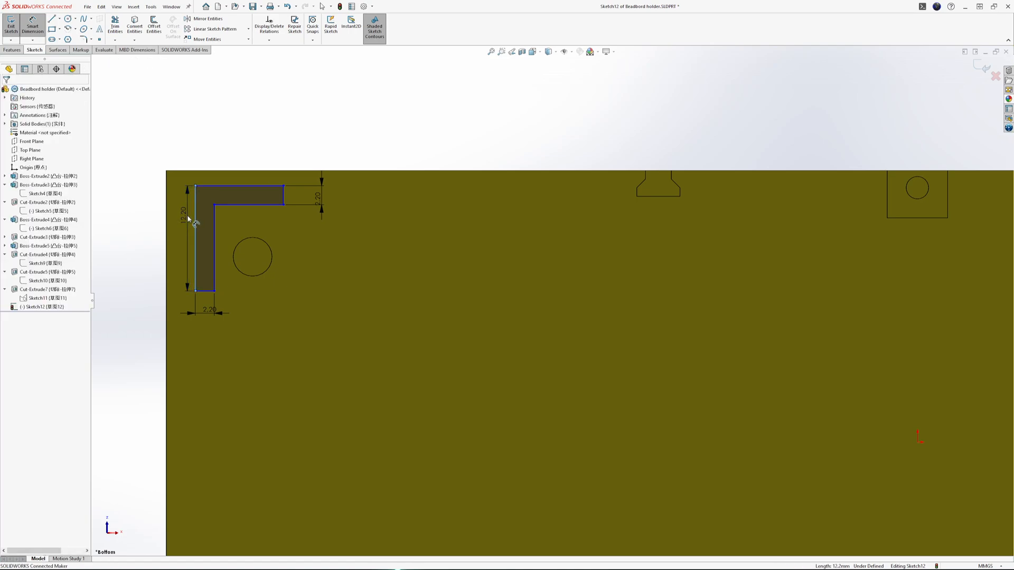
pyautogui.click(187, 214)
pyautogui.write('10')
pyautogui.press('Return')
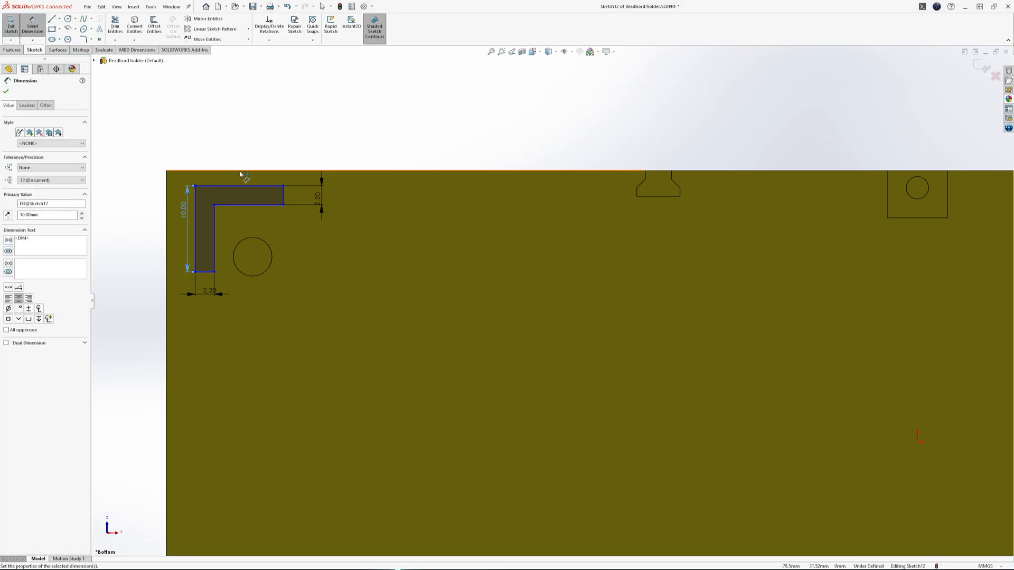
pyautogui.click(236, 186)
pyautogui.click(235, 186)
pyautogui.click(237, 180)
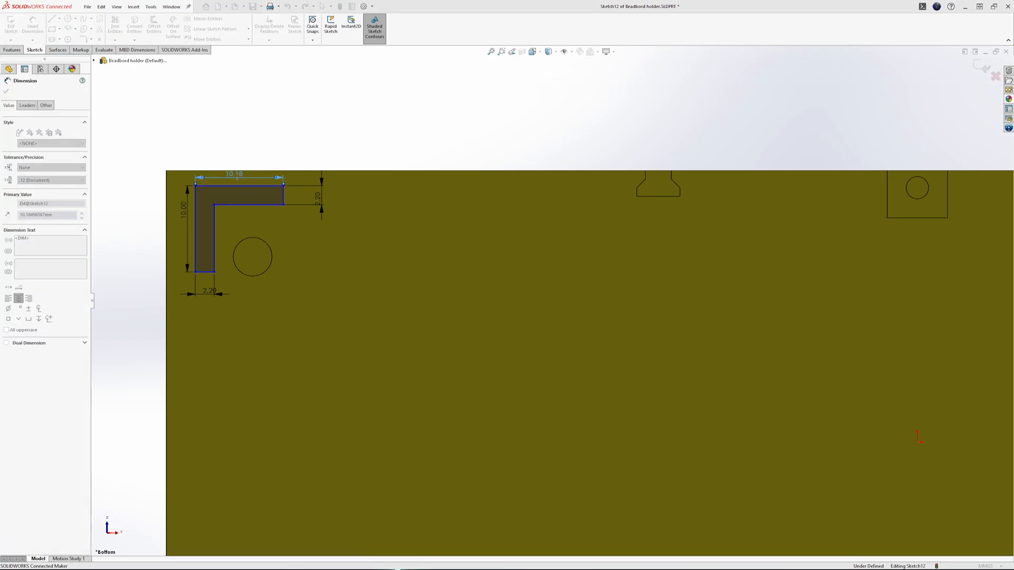
pyautogui.write('10')
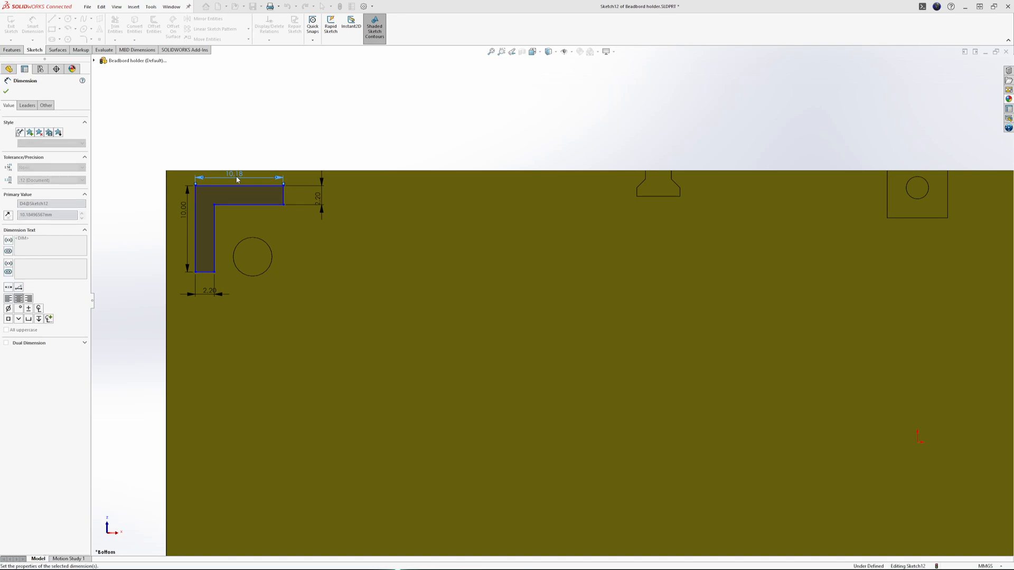
pyautogui.press('Return')
# Step: Position the L-shaped profile by dimensioning its arm-end midpoints 3 mm from the plate's adjacent long and short edges
pyautogui.click(283, 199)
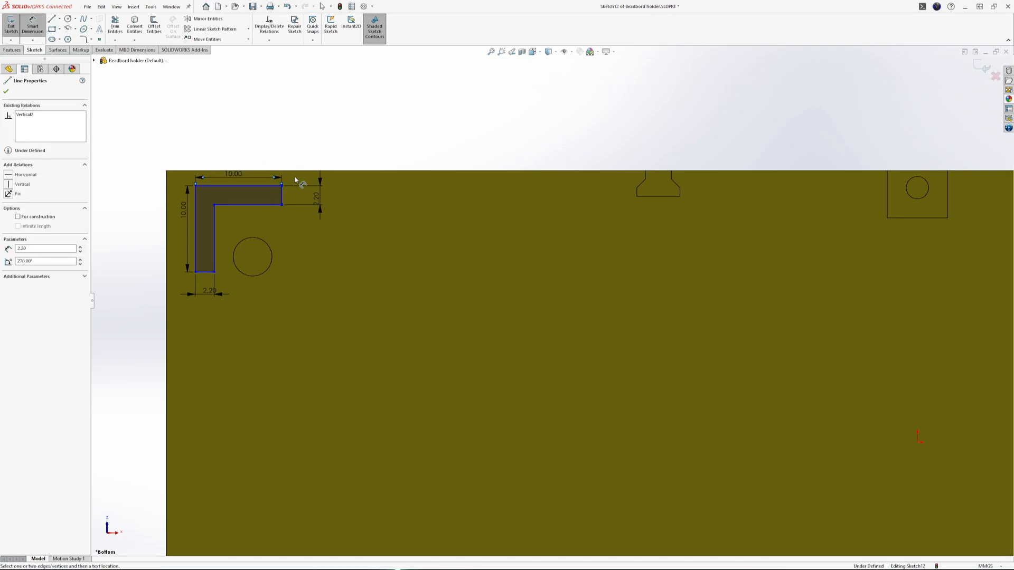
pyautogui.click(297, 170)
pyautogui.click(365, 146)
pyautogui.write('3.00mm')
pyautogui.press('Return')
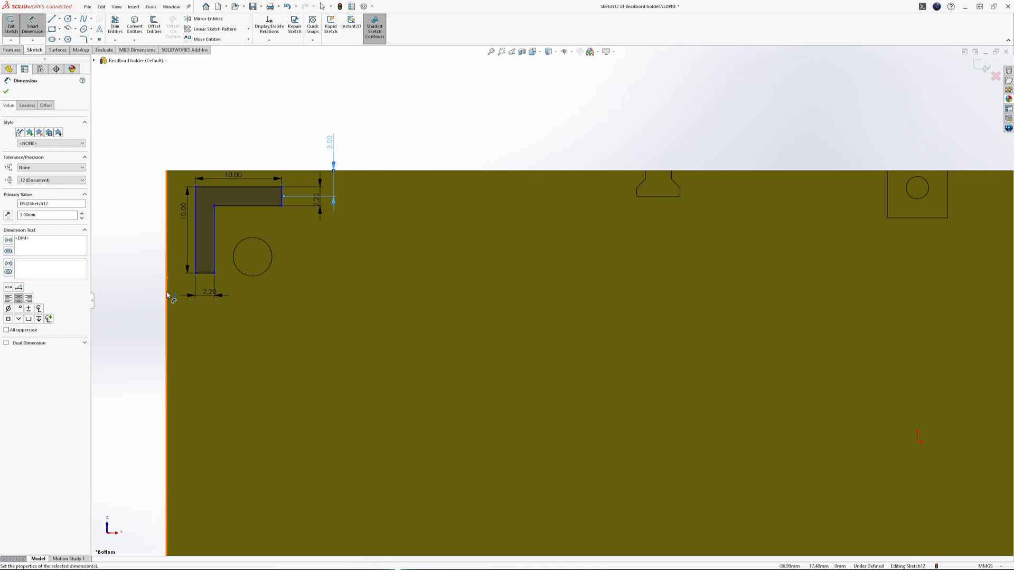
pyautogui.click(204, 275)
pyautogui.click(196, 312)
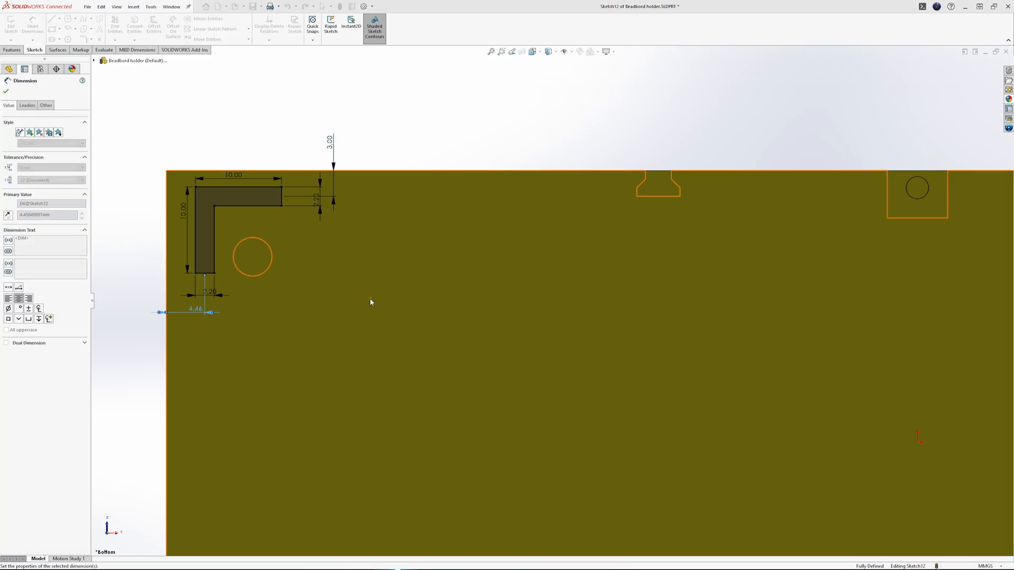
pyautogui.write('3')
pyautogui.press('Return')
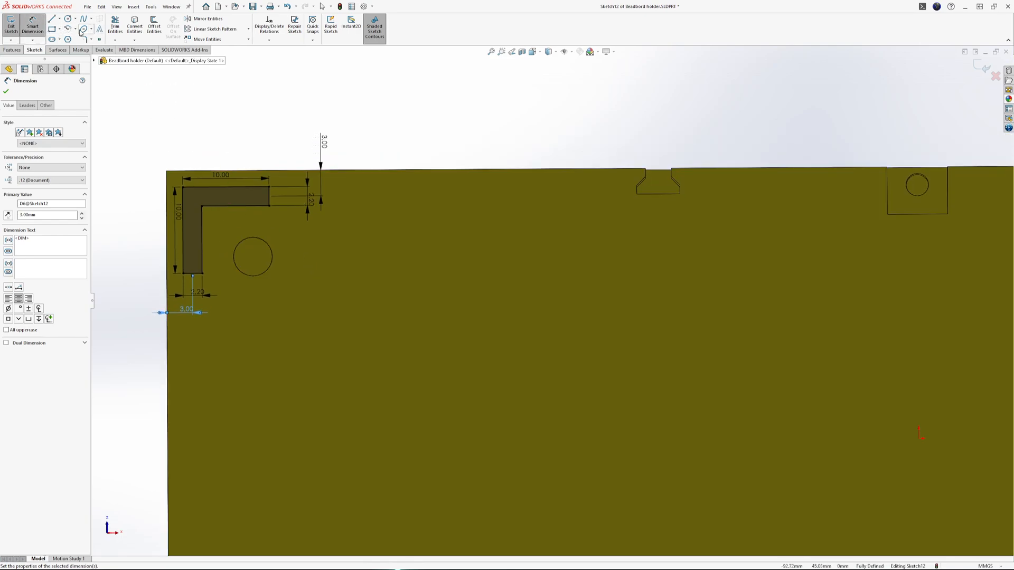
pyautogui.click(68, 19)
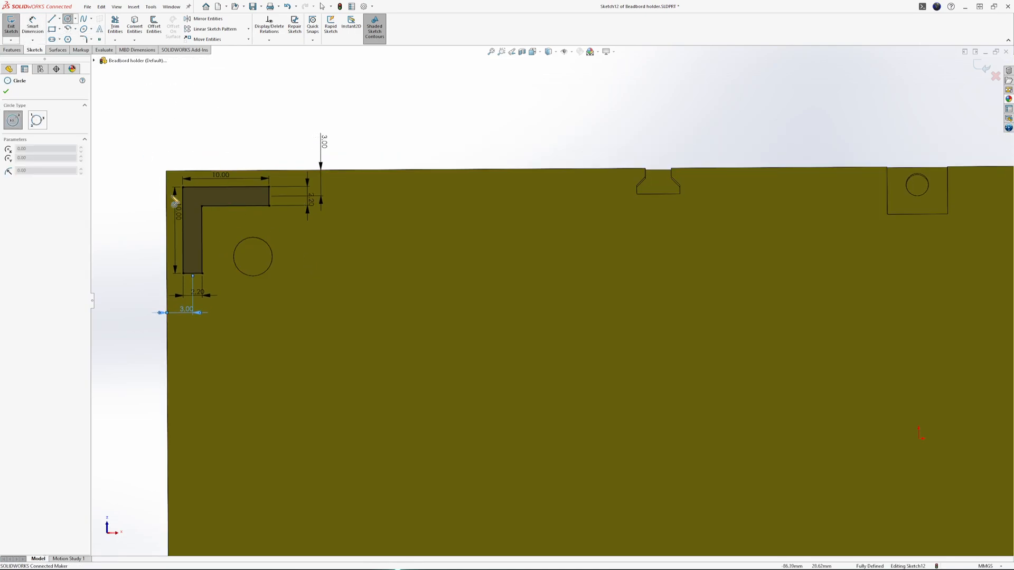
pyautogui.click(202, 207)
pyautogui.scroll(3, 627, 369)
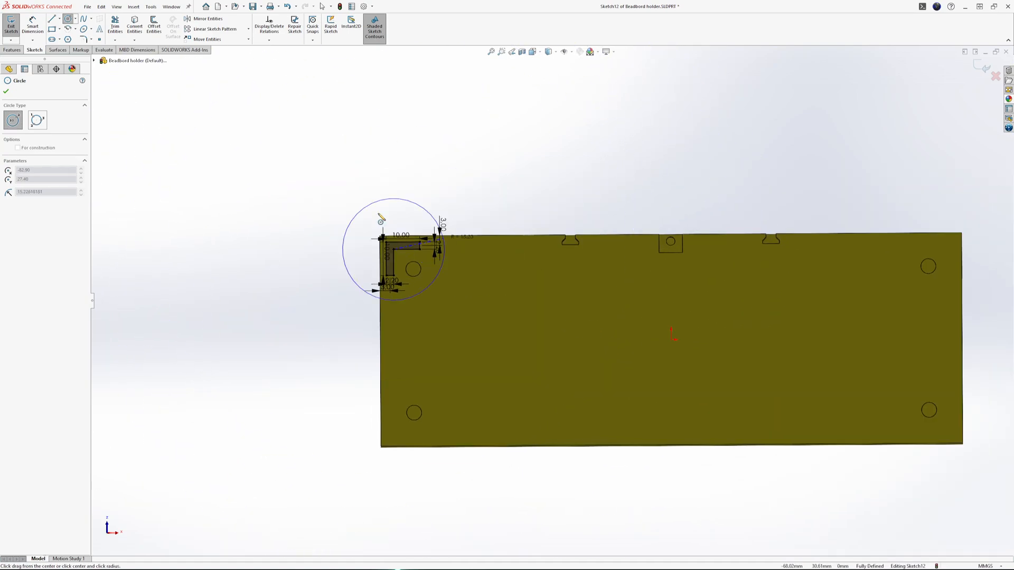
pyautogui.press('Escape')
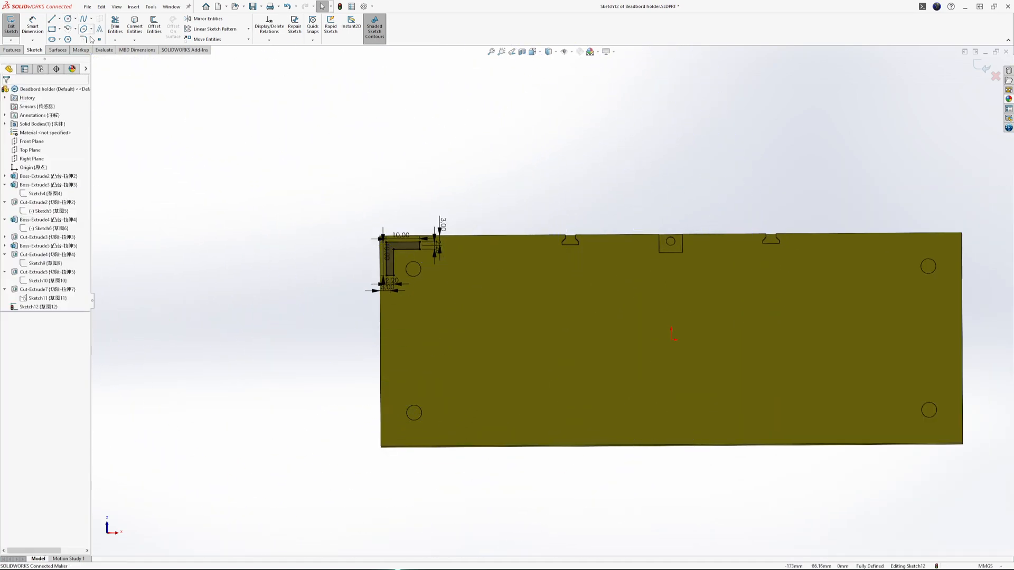
pyautogui.click(68, 19)
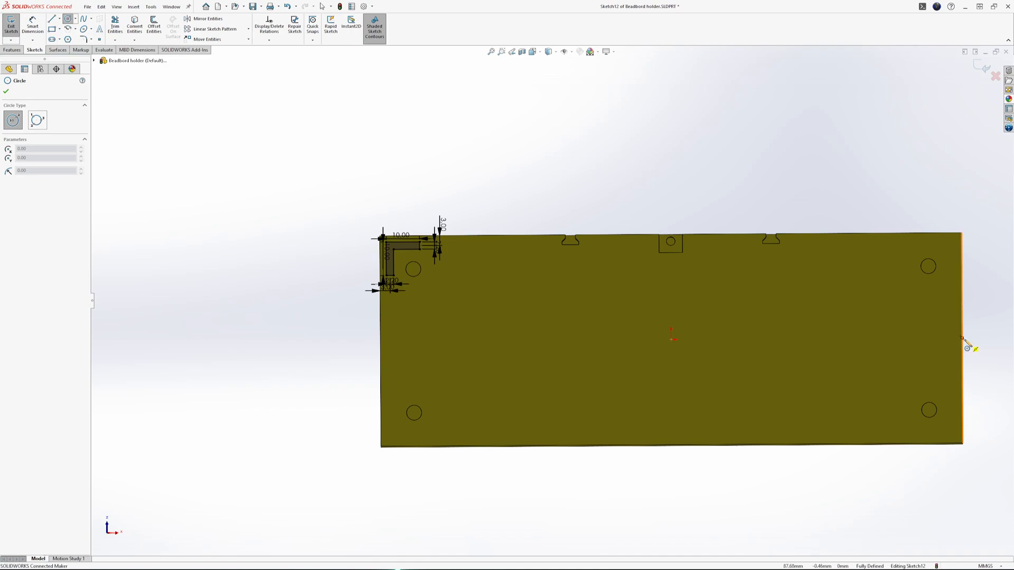
pyautogui.press('Escape')
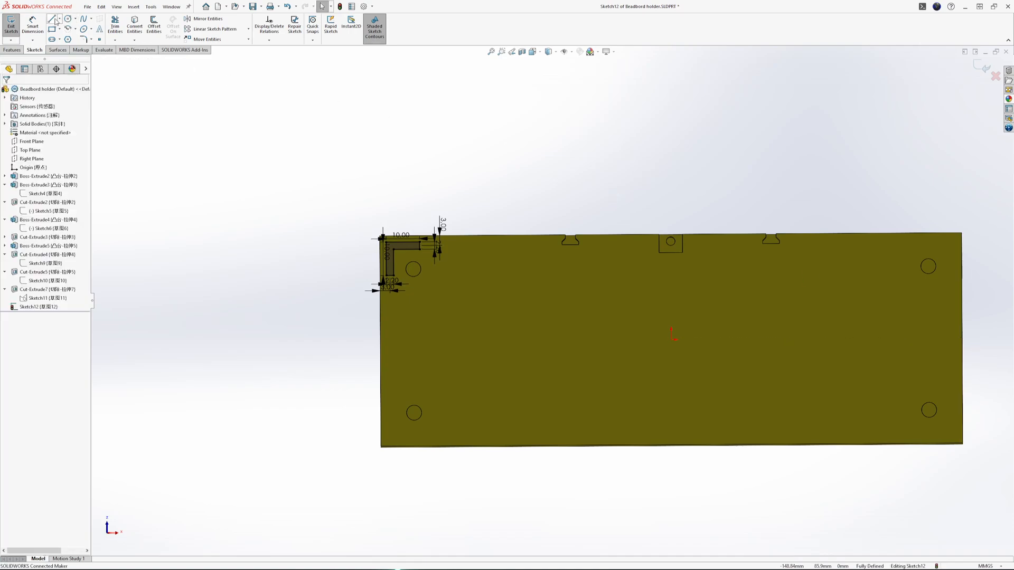
# Step: Try a horizontal construction line from the midpoint of the plate's far short edge, stretch it to the origin, and delete it
pyautogui.click(56, 20)
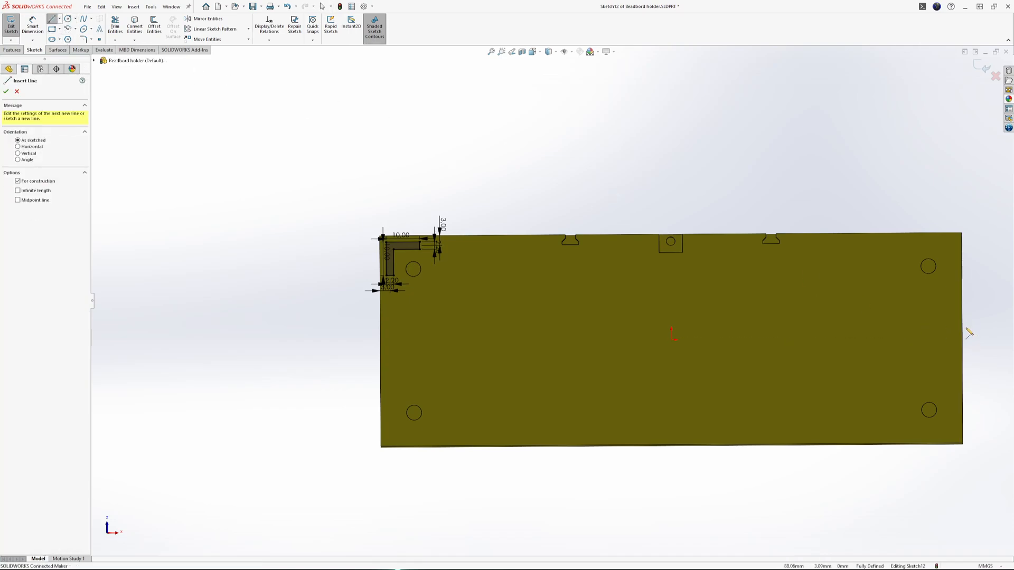
pyautogui.moveTo(962, 338); pyautogui.dragTo(950, 338)
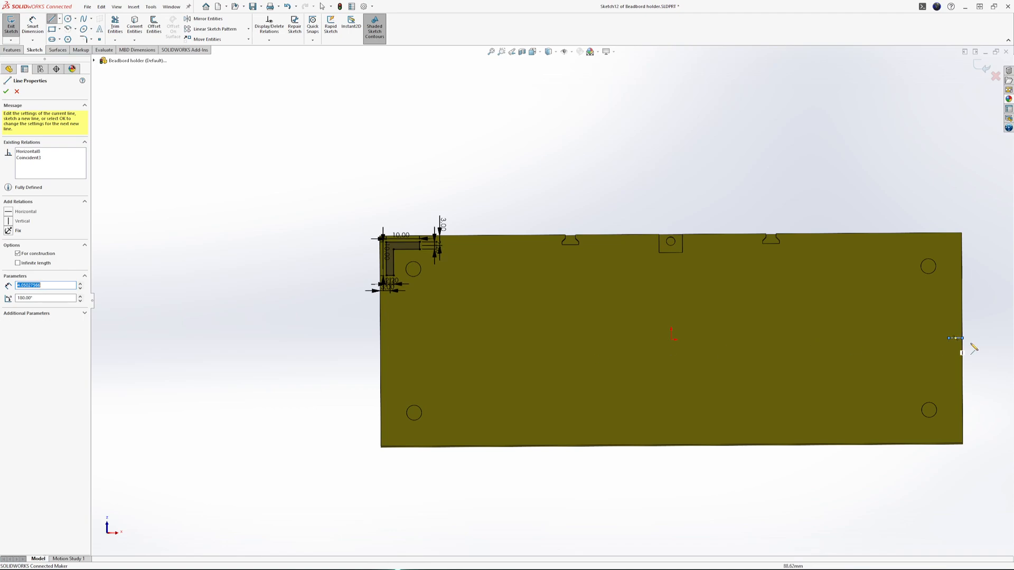
pyautogui.scroll(-3, 956, 346)
pyautogui.scroll(1, 898, 344)
pyautogui.press('Escape')
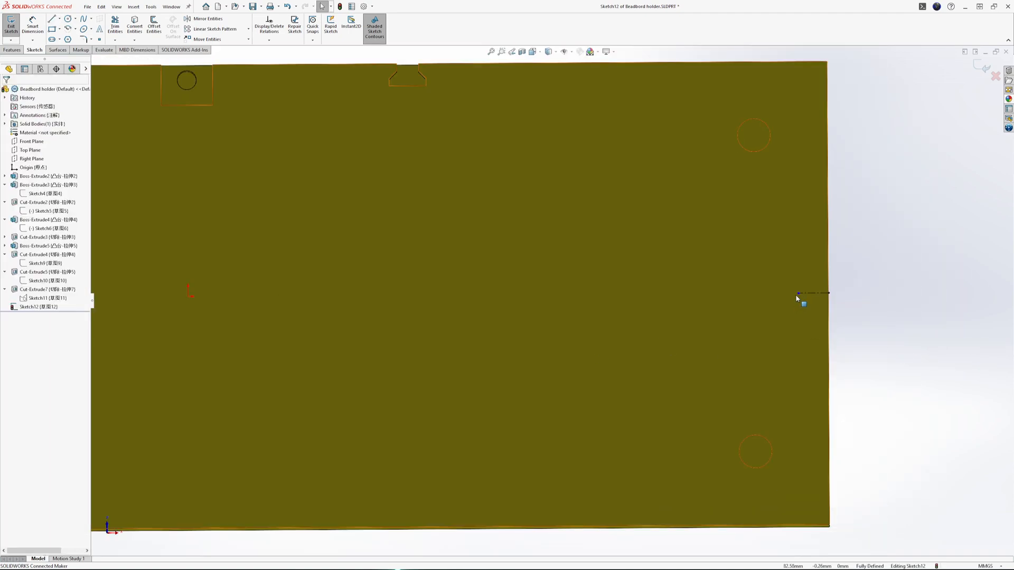
pyautogui.scroll(1, 554, 300)
pyautogui.moveTo(714, 298); pyautogui.dragTo(523, 286)
pyautogui.scroll(1, 262, 329)
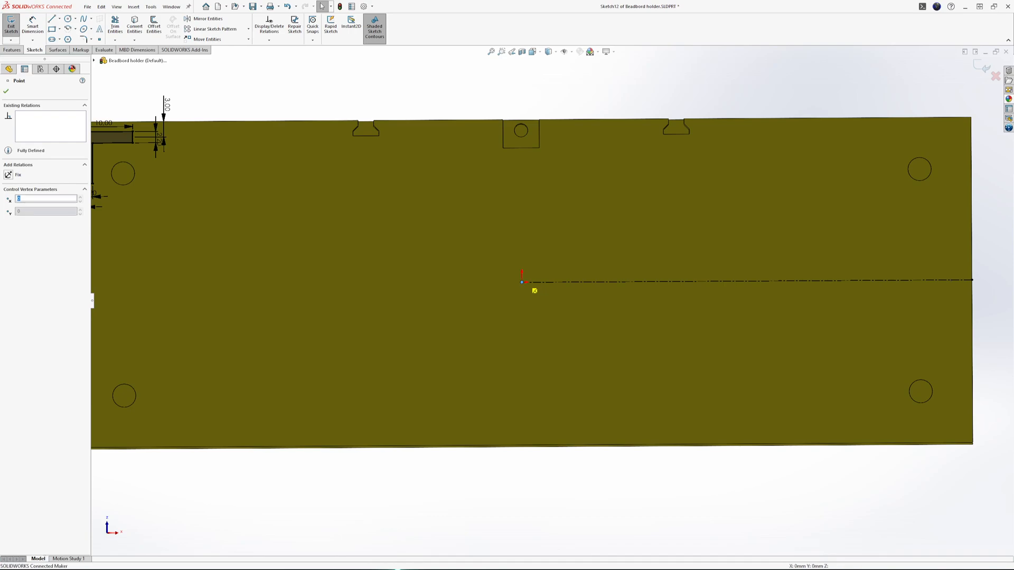
pyautogui.click(629, 281)
pyautogui.press('Delete')
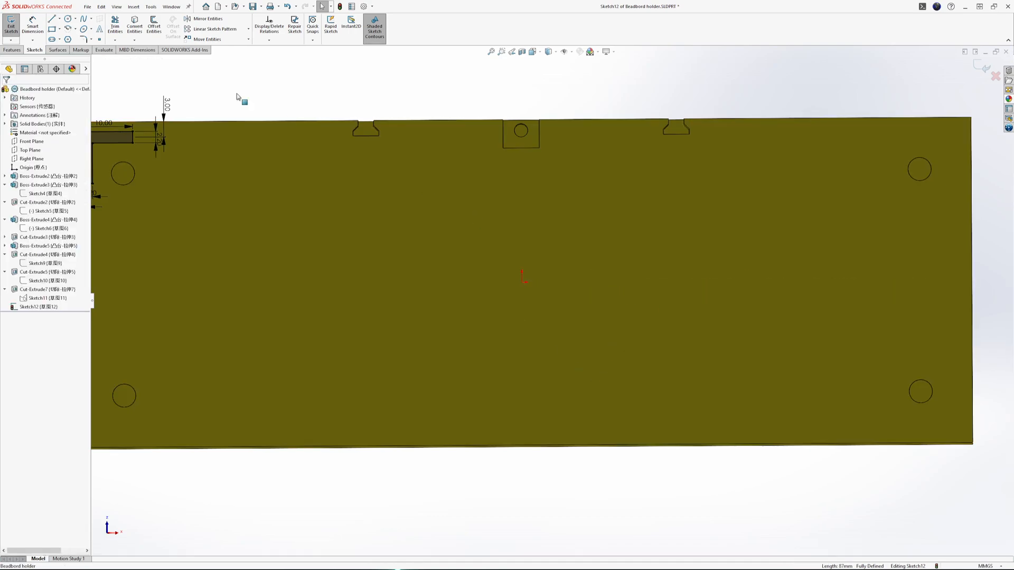
pyautogui.click(52, 18)
pyautogui.click(522, 130)
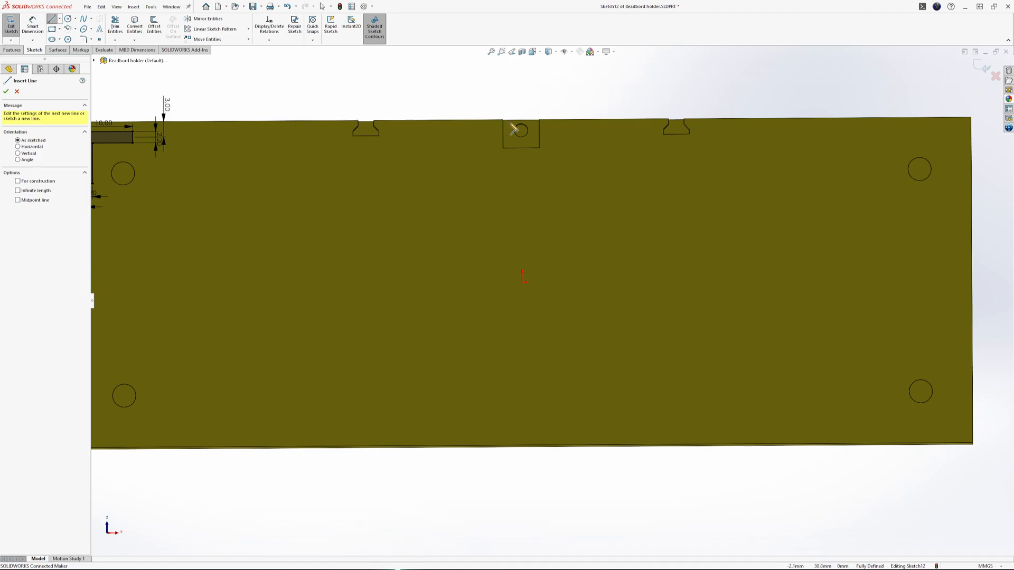
pyautogui.scroll(-5, 521, 130)
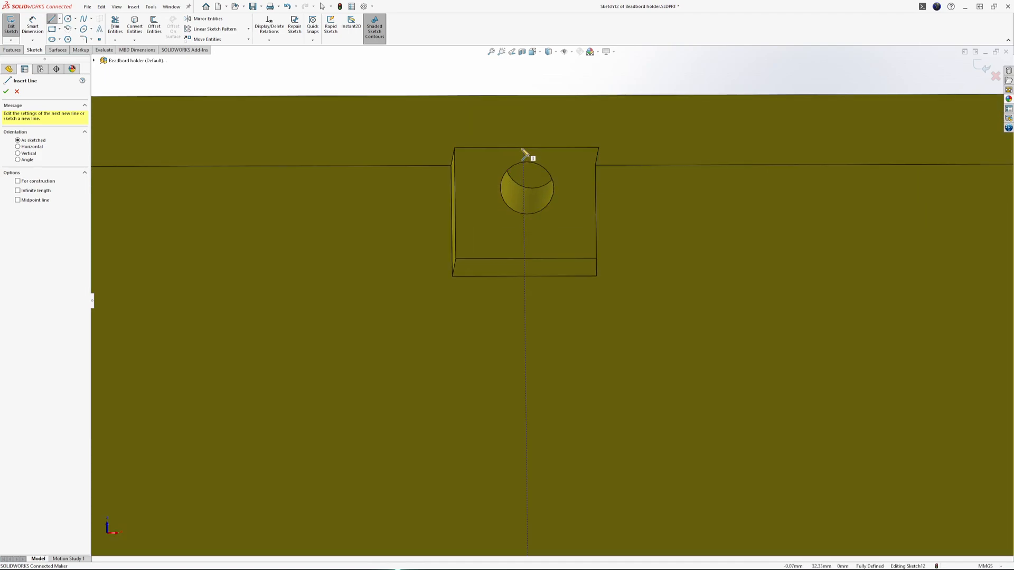
pyautogui.click(526, 276)
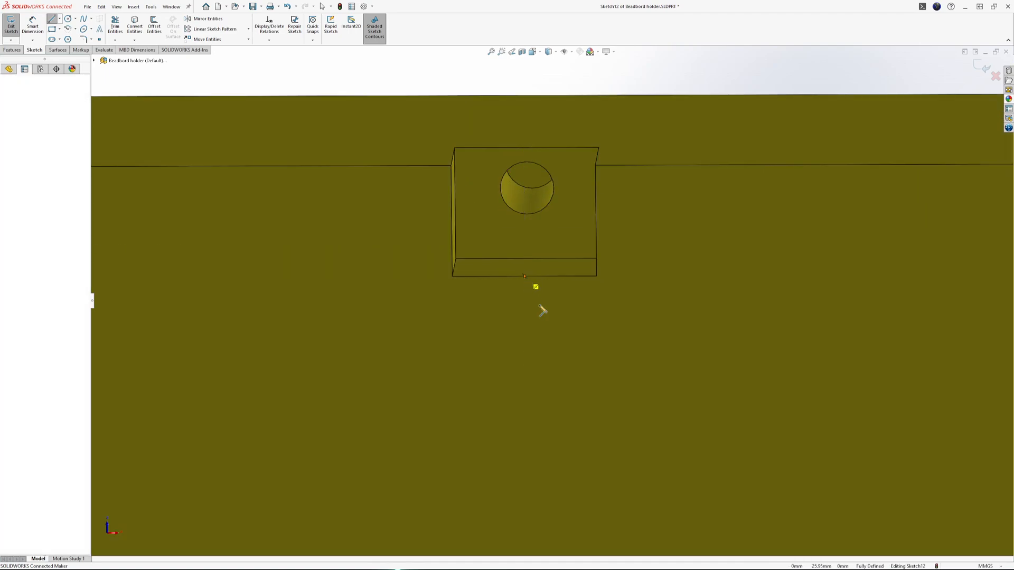
pyautogui.scroll(6, 534, 294)
pyautogui.scroll(-5, 480, 164)
pyautogui.scroll(3, 510, 129)
pyautogui.scroll(-3, 566, 258)
pyautogui.press('Escape')
pyautogui.press('Escape')
pyautogui.scroll(6, 593, 232)
pyautogui.scroll(-1, 435, 210)
pyautogui.scroll(-1, 434, 211)
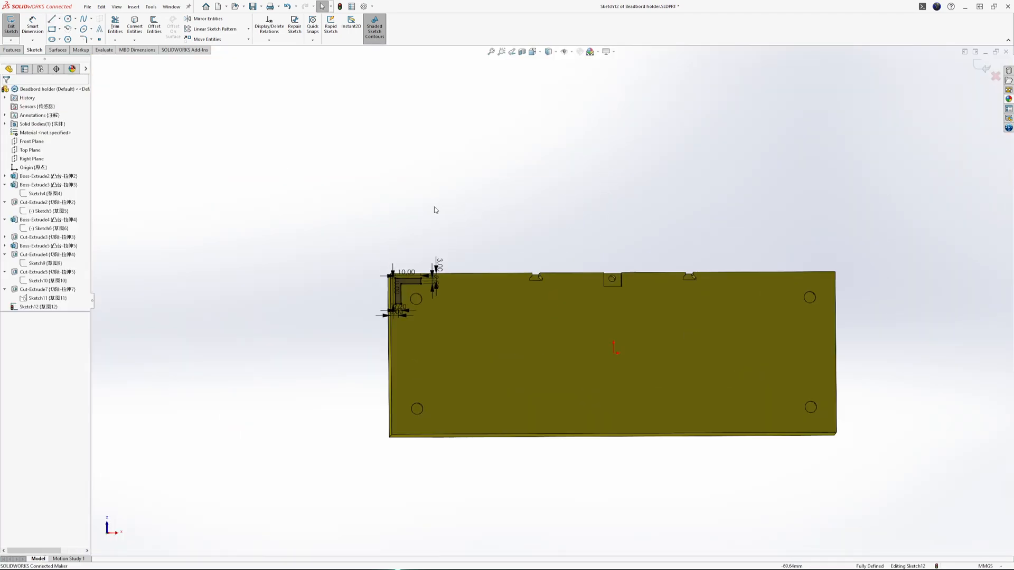
# Step: Sketch a construction circle about 87 mm in radius, centred on the origin and passing through the L-shaped profile's inner corner
pyautogui.click(68, 19)
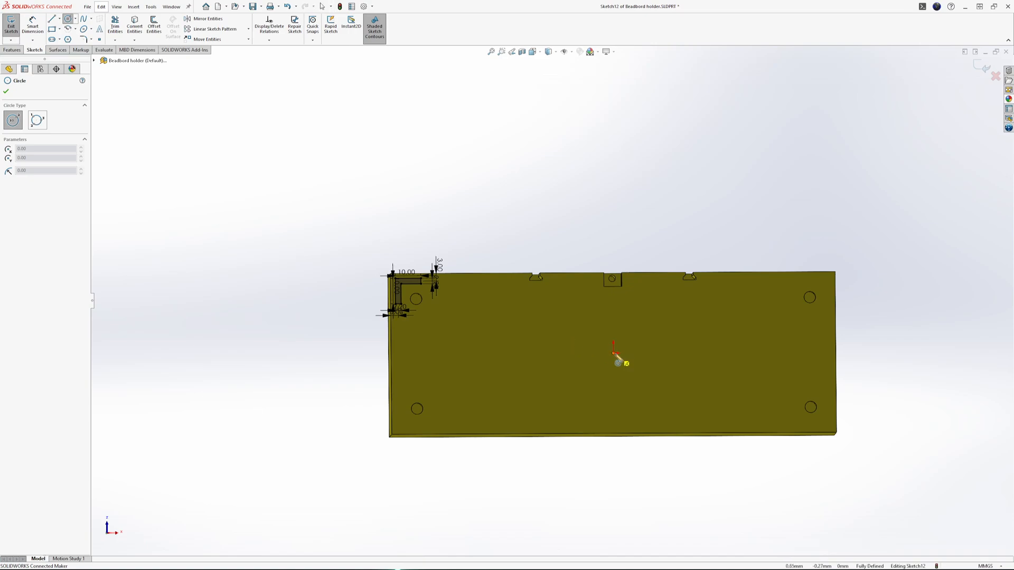
pyautogui.click(613, 350)
pyautogui.scroll(-3, 409, 301)
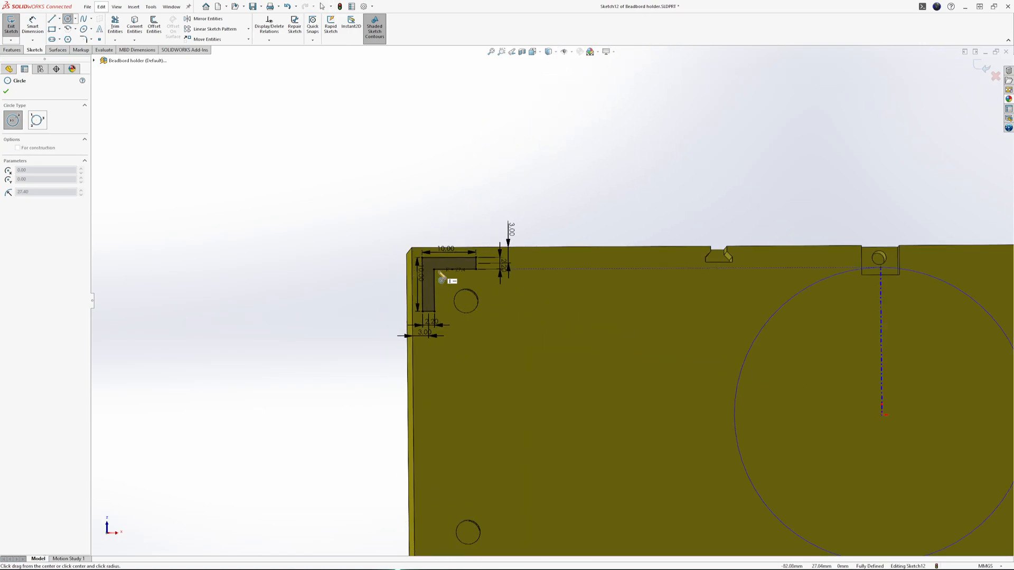
pyautogui.scroll(-5, 435, 270)
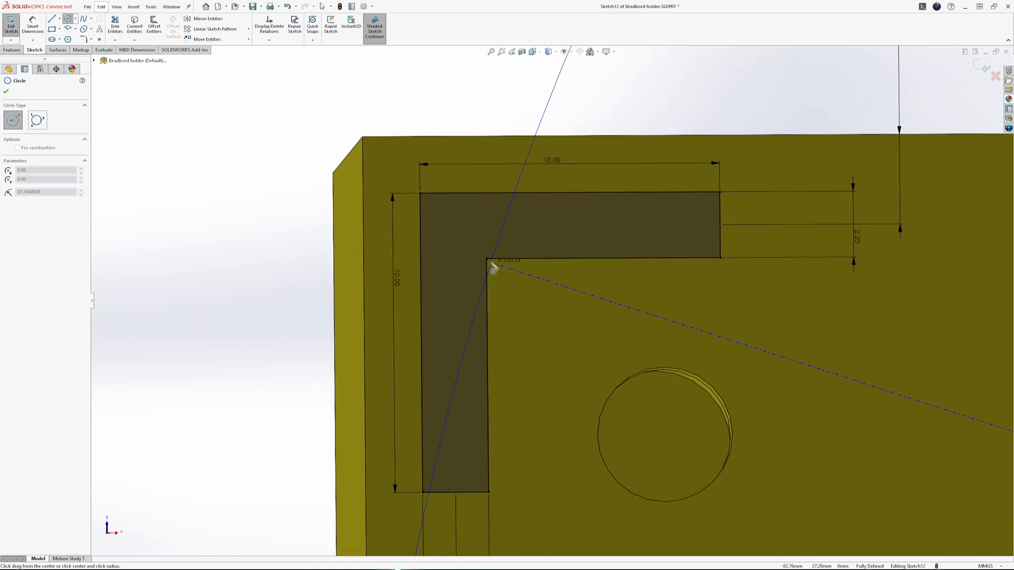
pyautogui.click(487, 260)
pyautogui.scroll(10, 711, 350)
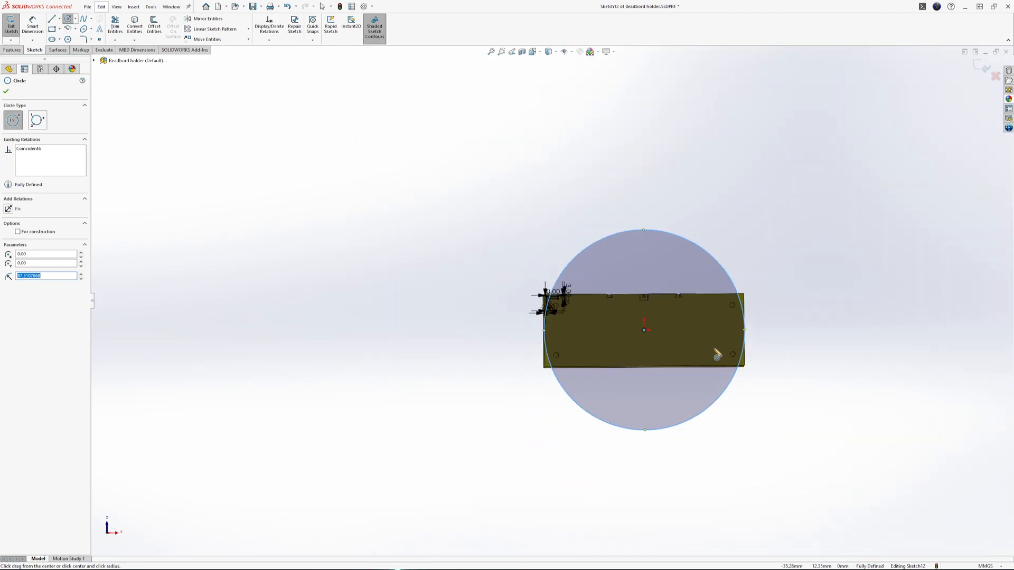
pyautogui.click(689, 267)
pyautogui.scroll(-5, 673, 309)
pyautogui.scroll(1, 624, 334)
pyautogui.press('Escape')
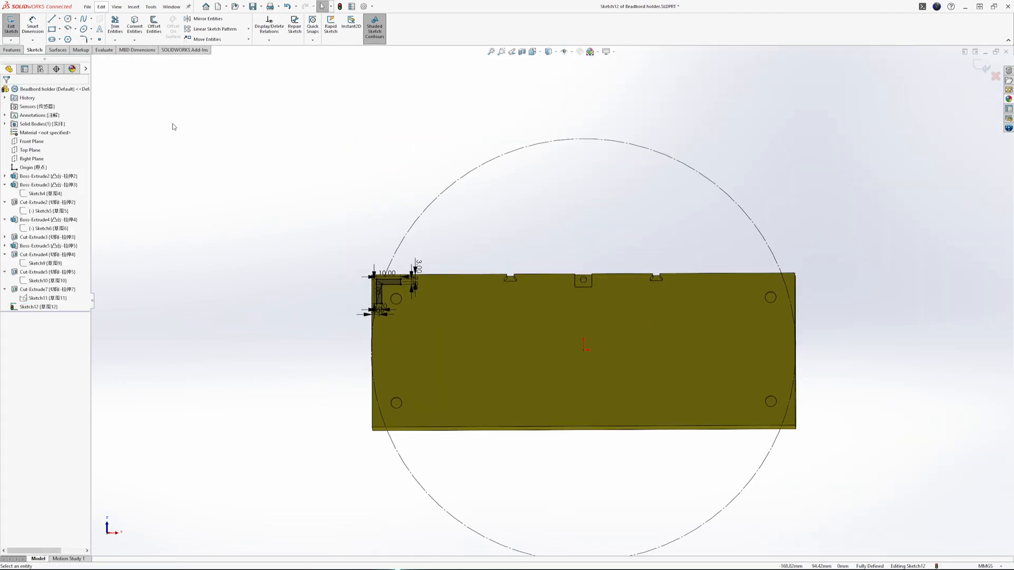
# Step: Try a circular pattern of the L-shaped profile about the origin with 2 instances over 360°, and delete the construction circle
pyautogui.click(210, 50)
pyautogui.scroll(-4, 477, 296)
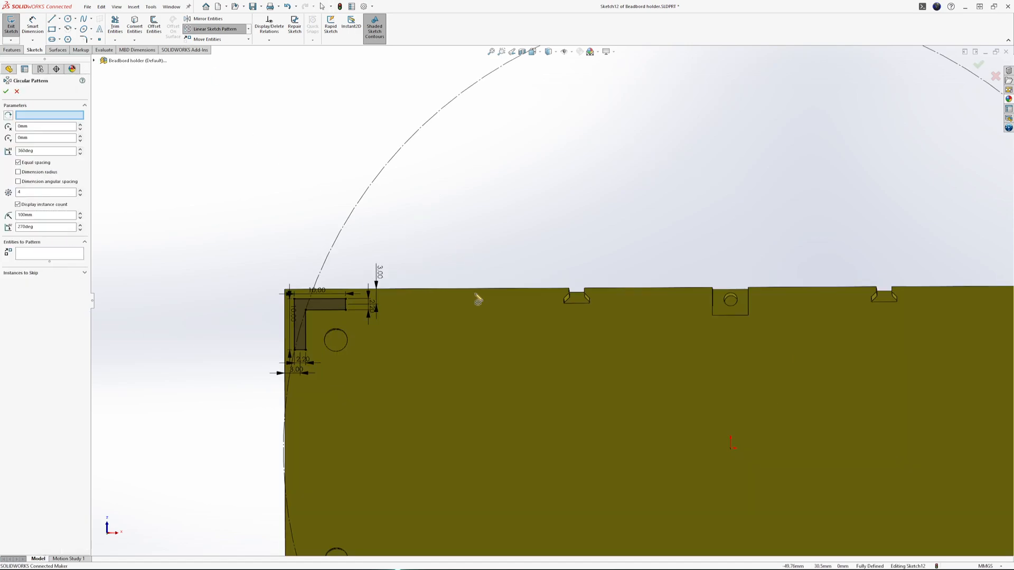
pyautogui.click(339, 313)
pyautogui.scroll(2, 665, 358)
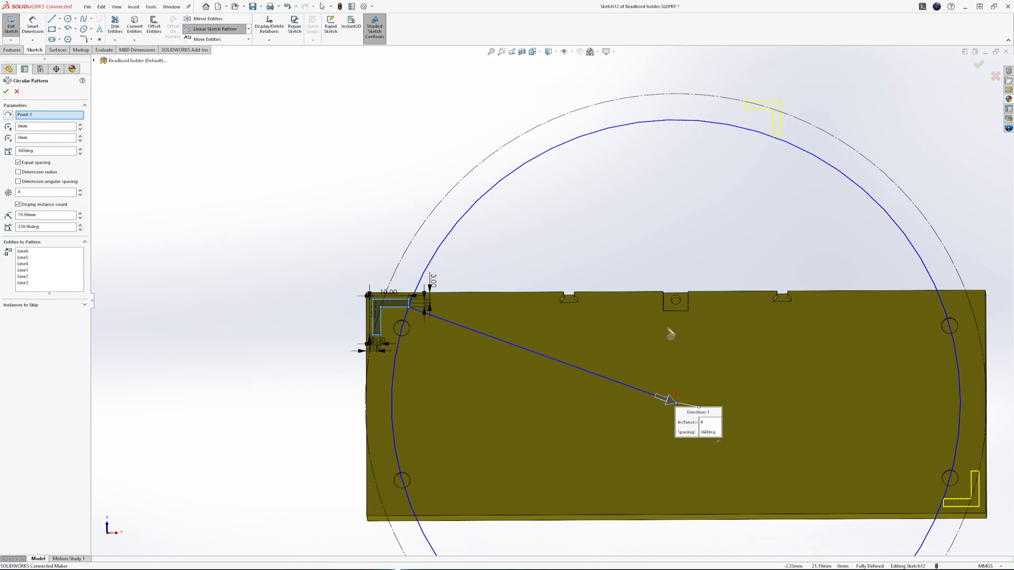
pyautogui.scroll(3, 671, 333)
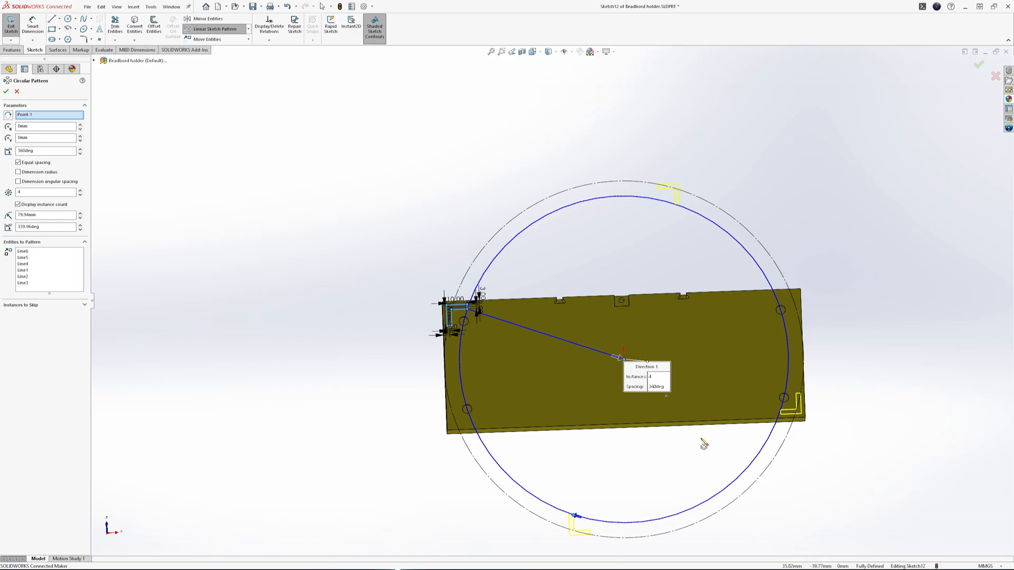
pyautogui.click(80, 194)
pyautogui.click(80, 194)
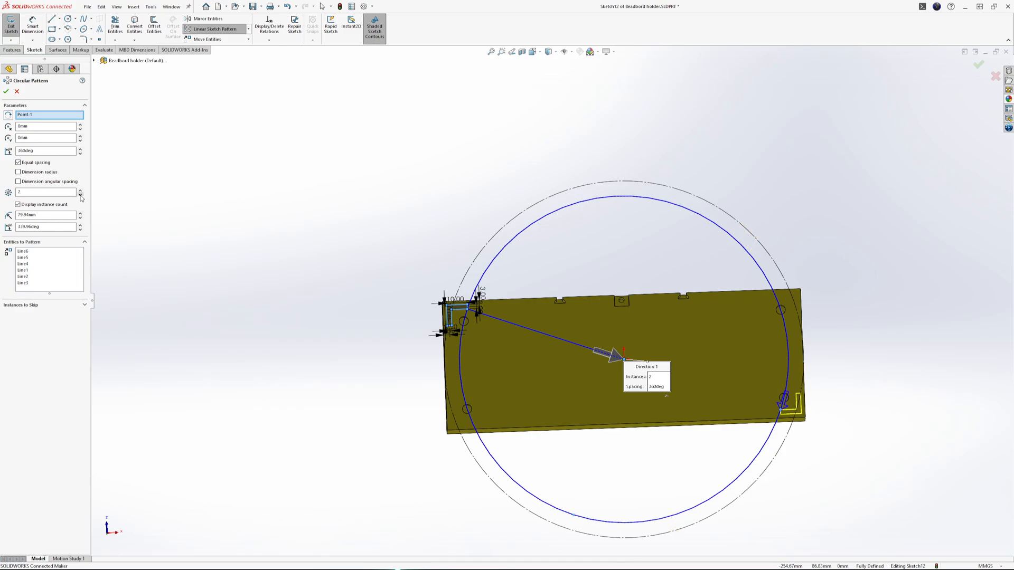
pyautogui.moveTo(714, 432); pyautogui.dragTo(749, 367, button='middle')
pyautogui.scroll(-3, 773, 469)
pyautogui.moveTo(773, 468)
pyautogui.mouseDown(button='middle')
pyautogui.moveTo(759, 433)
pyautogui.moveTo(774, 453)
pyautogui.mouseUp(button='middle')
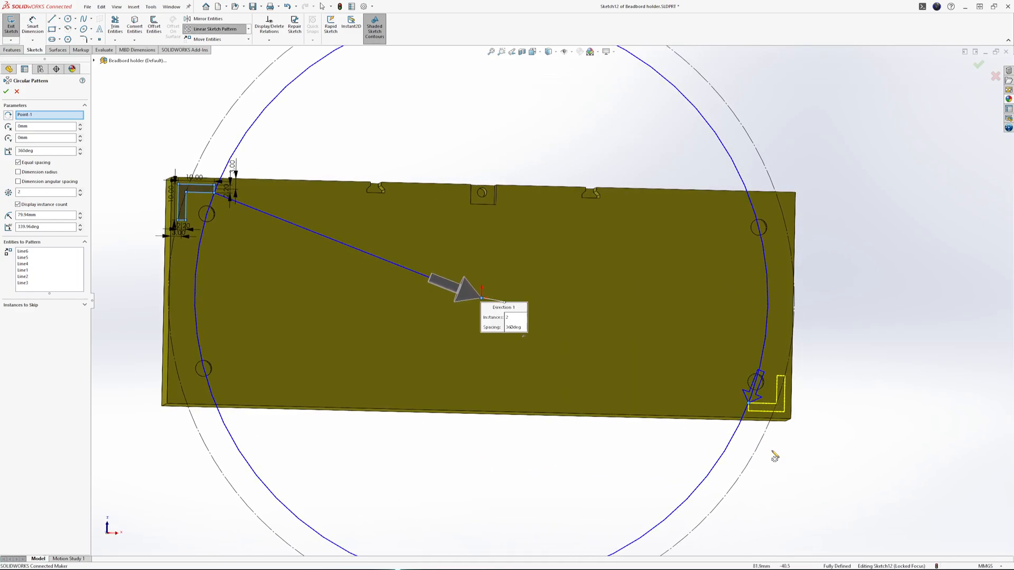
pyautogui.click(212, 141)
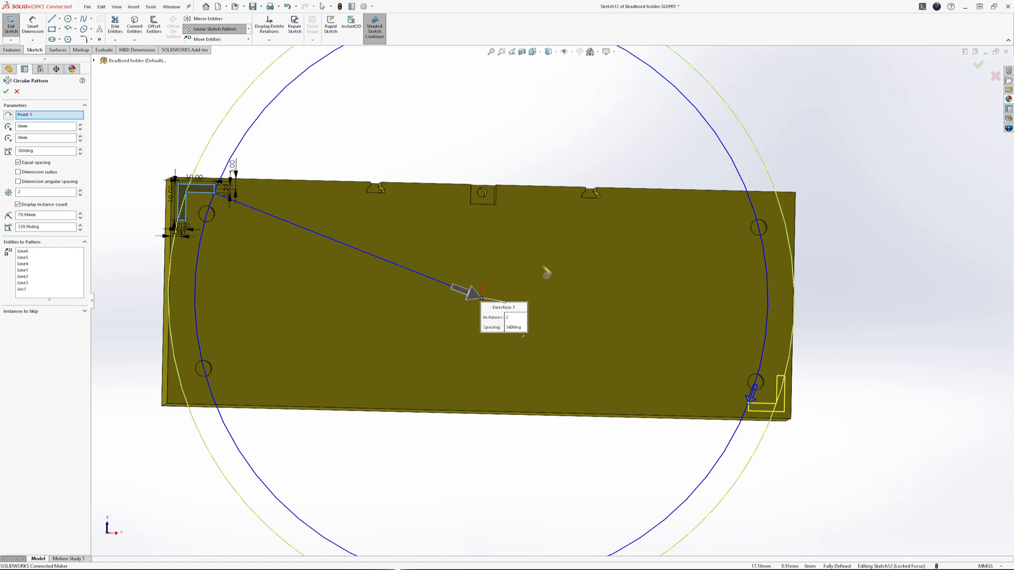
pyautogui.press('Escape')
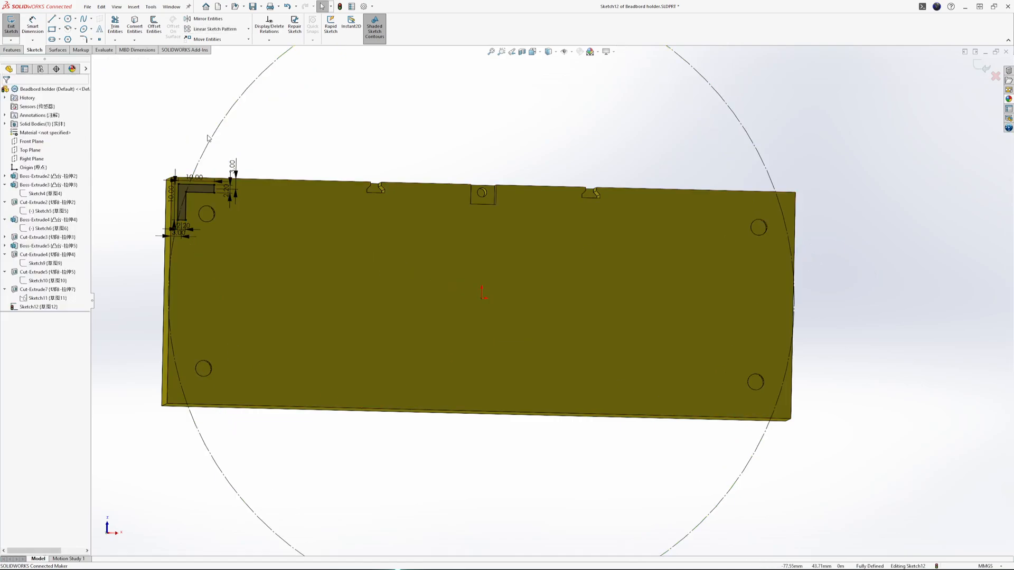
pyautogui.click(212, 139)
pyautogui.press('Delete')
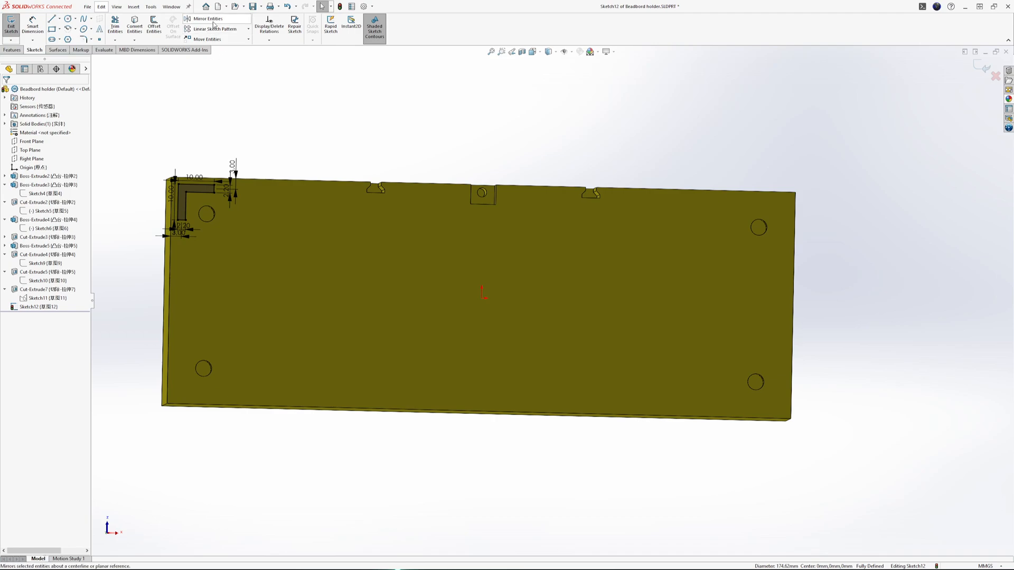
# Step: Draw a vertical centerline from the inner edge midpoint of the plate's central rectangular notch to the origin
pyautogui.click(60, 19)
pyautogui.click(60, 38)
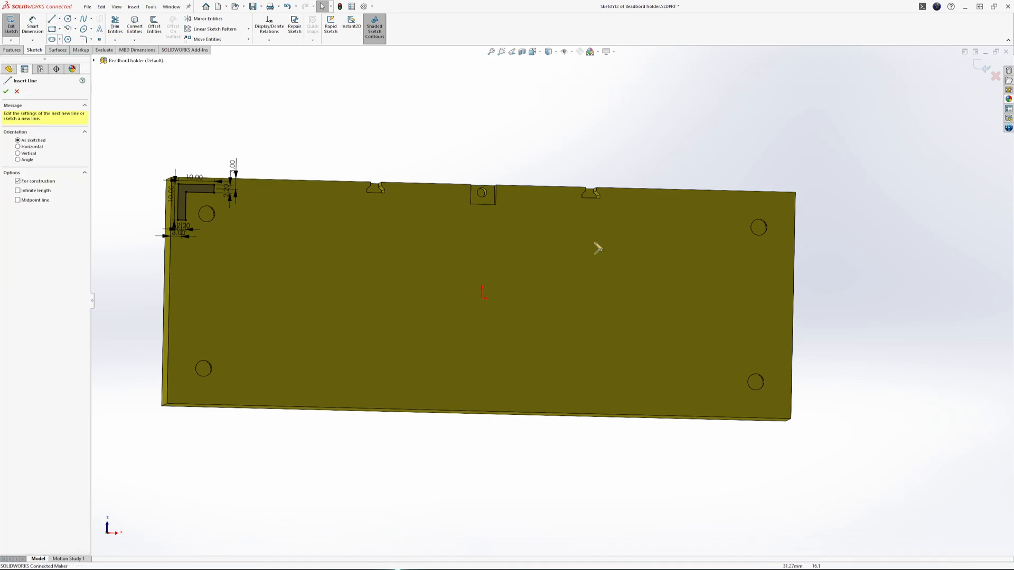
pyautogui.click(484, 205)
pyautogui.click(483, 297)
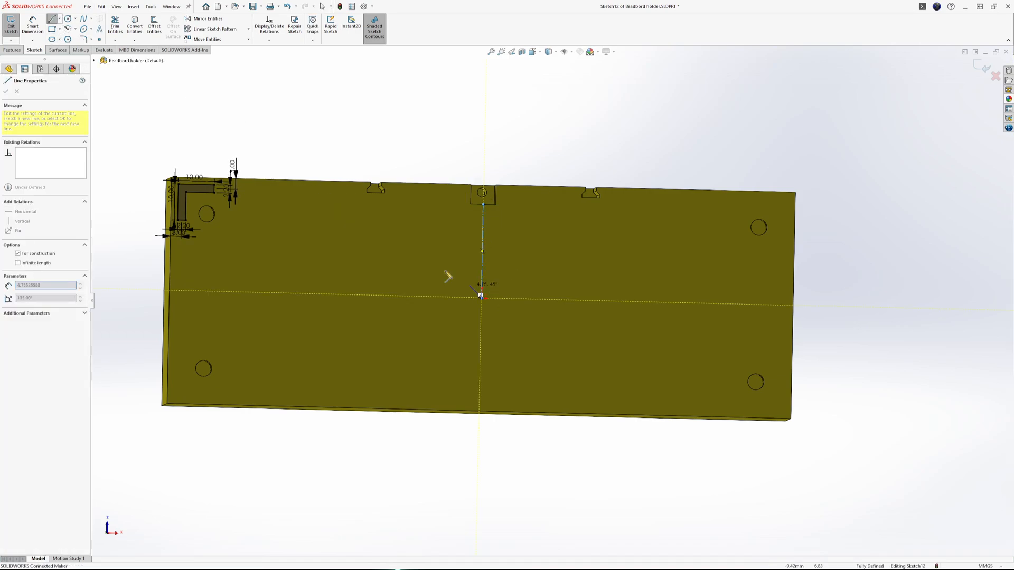
pyautogui.press('Escape')
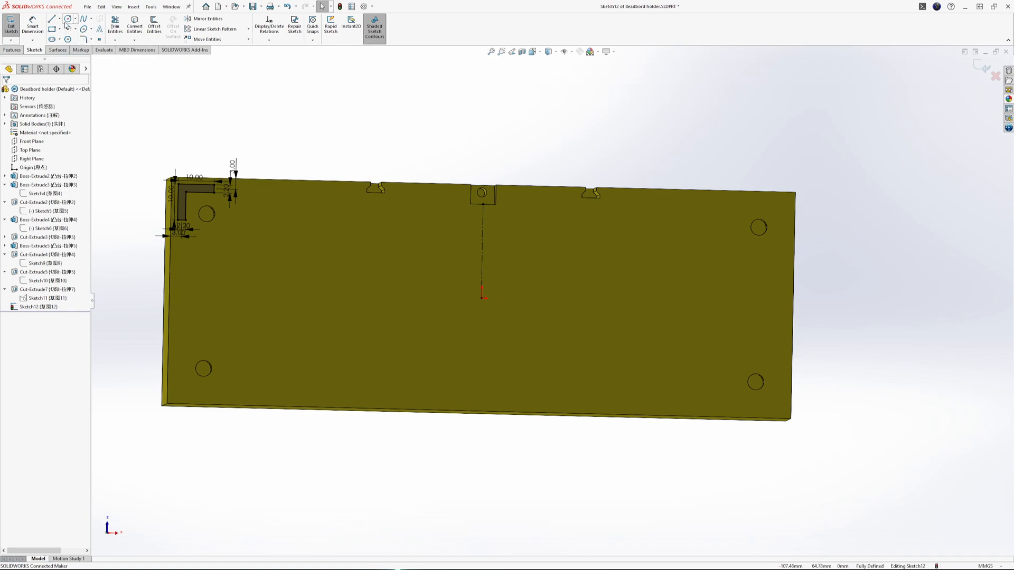
# Step: Mirror the six lines of the L-shaped profile about the vertical centerline, keeping the original
pyautogui.click(208, 18)
pyautogui.moveTo(136, 148); pyautogui.dragTo(238, 237)
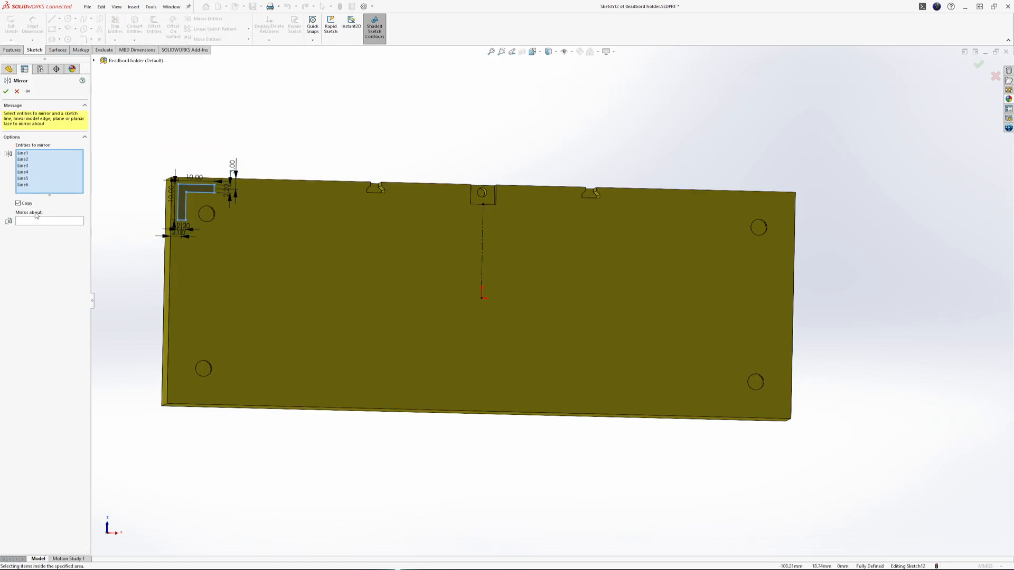
pyautogui.click(36, 219)
pyautogui.click(482, 223)
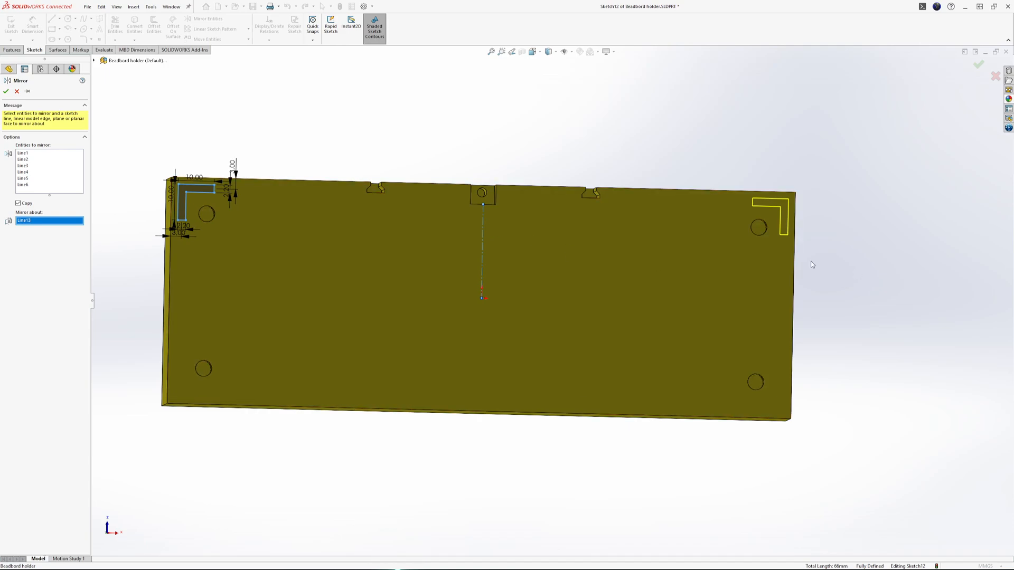
pyautogui.click(7, 92)
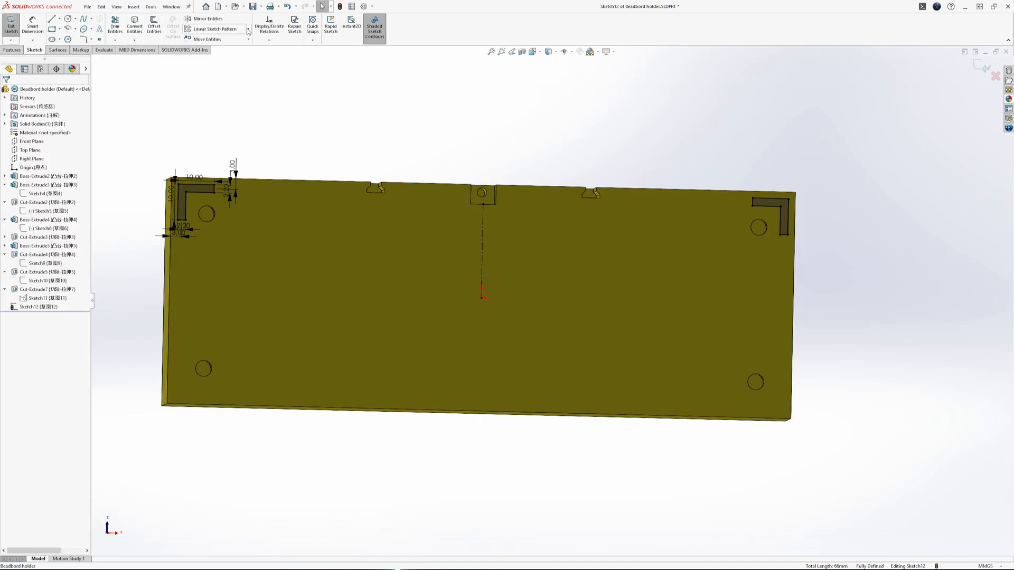
# Step: Set up a circular sketch pattern of both L-shaped profiles about the origin with 2 equally spaced instances over 360°
pyautogui.click(233, 53)
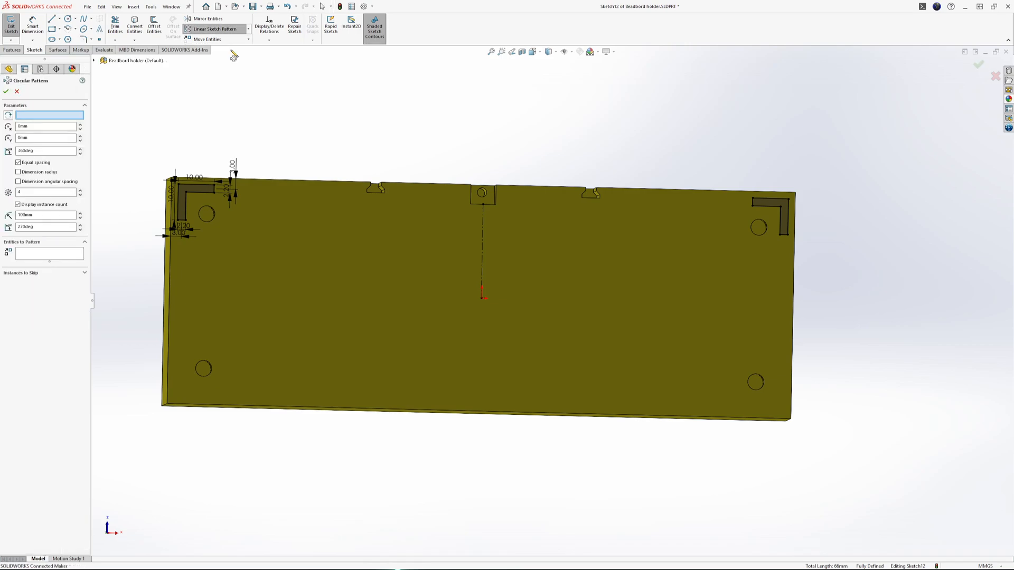
pyautogui.moveTo(230, 230); pyautogui.dragTo(172, 179)
pyautogui.click(781, 216)
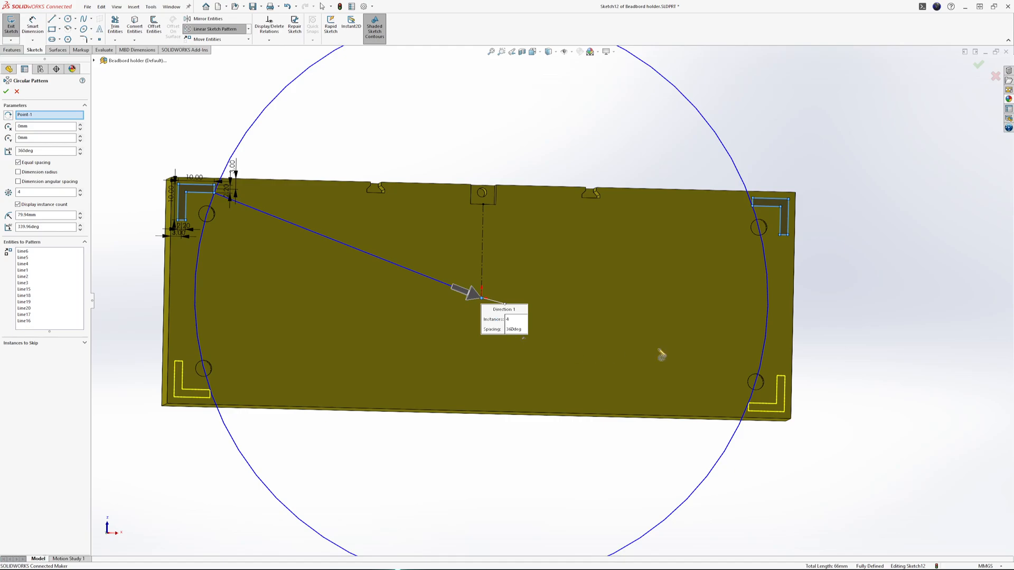
pyautogui.scroll(5, 681, 316)
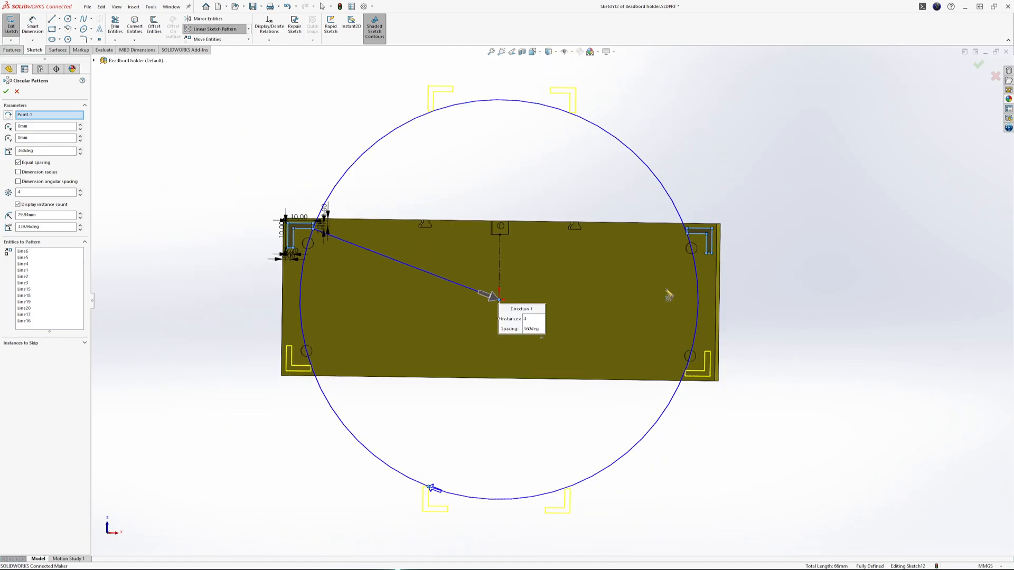
pyautogui.scroll(2, 580, 358)
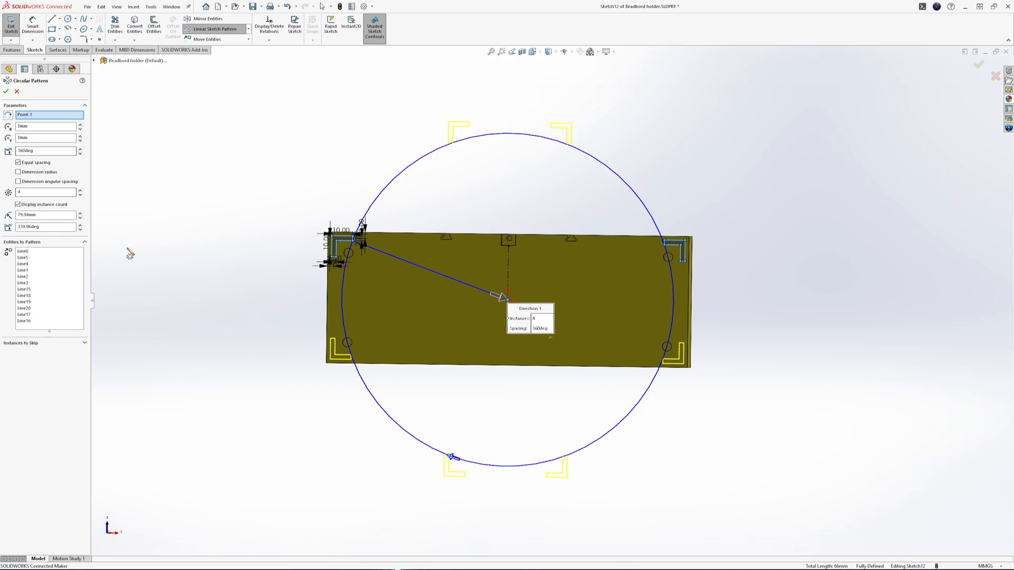
pyautogui.click(80, 194)
pyautogui.click(81, 194)
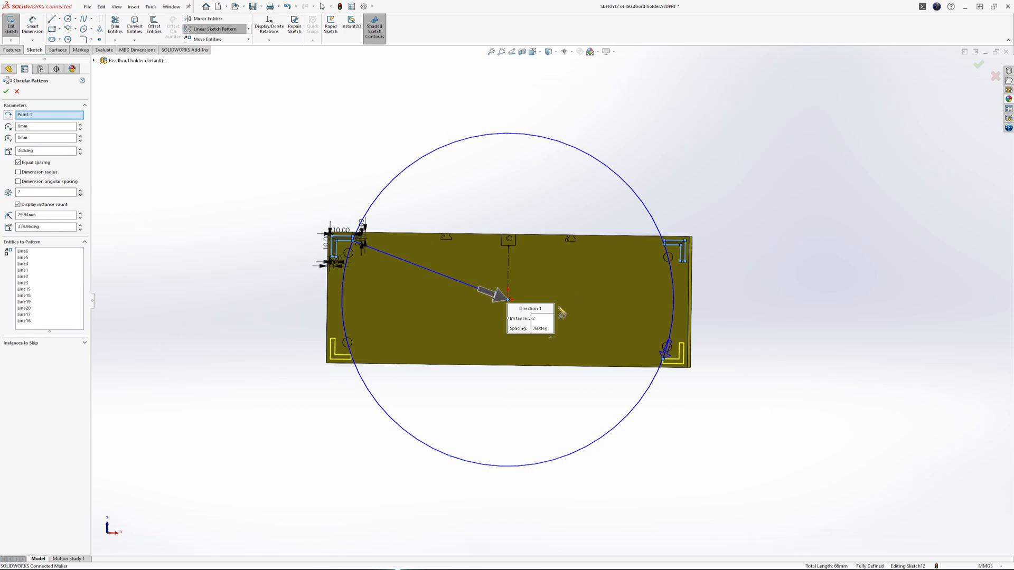
# Step: Preview the circular pattern with 8 and 16 instances, and apply it with 2 instances
pyautogui.scroll(-3, 562, 313)
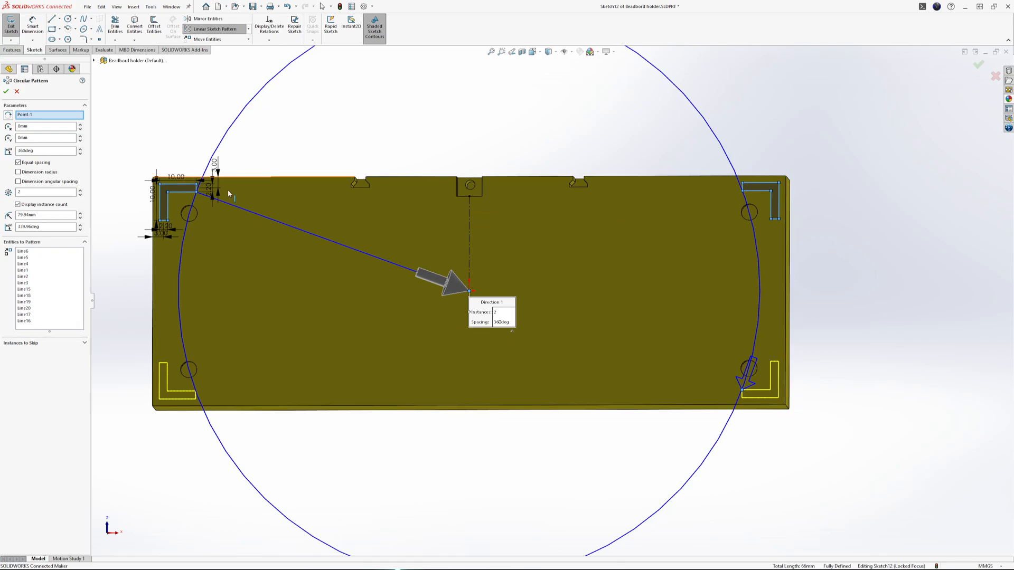
pyautogui.scroll(2, 477, 270)
pyautogui.scroll(-3, 569, 309)
pyautogui.scroll(2, 569, 309)
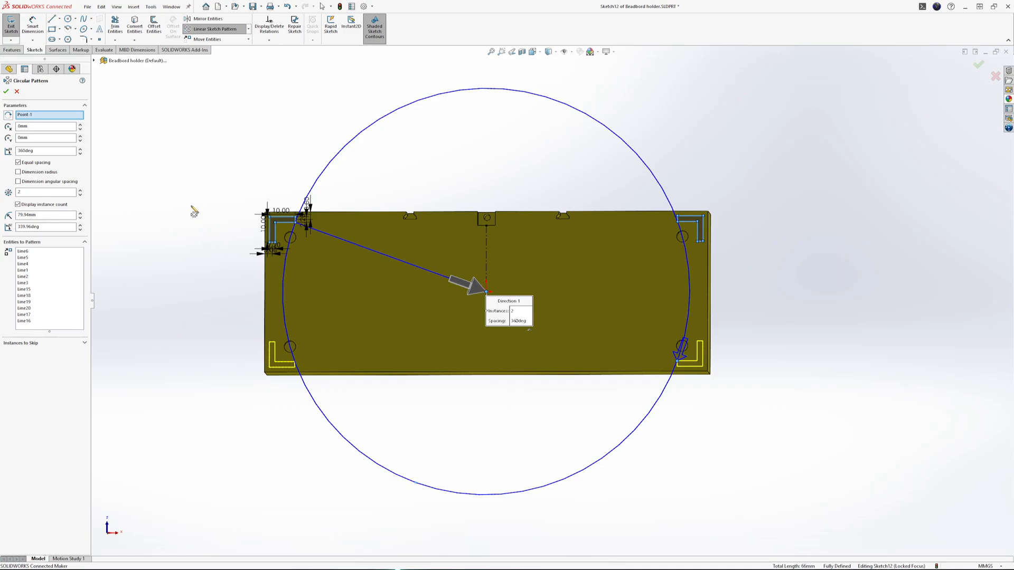
pyautogui.scroll(6, 82, 192)
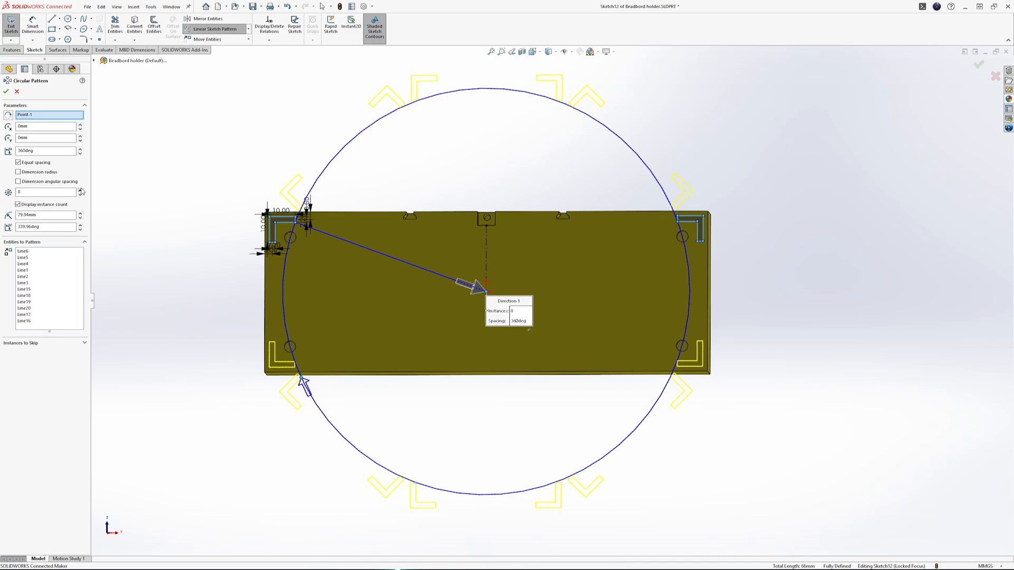
pyautogui.scroll(8, 82, 191)
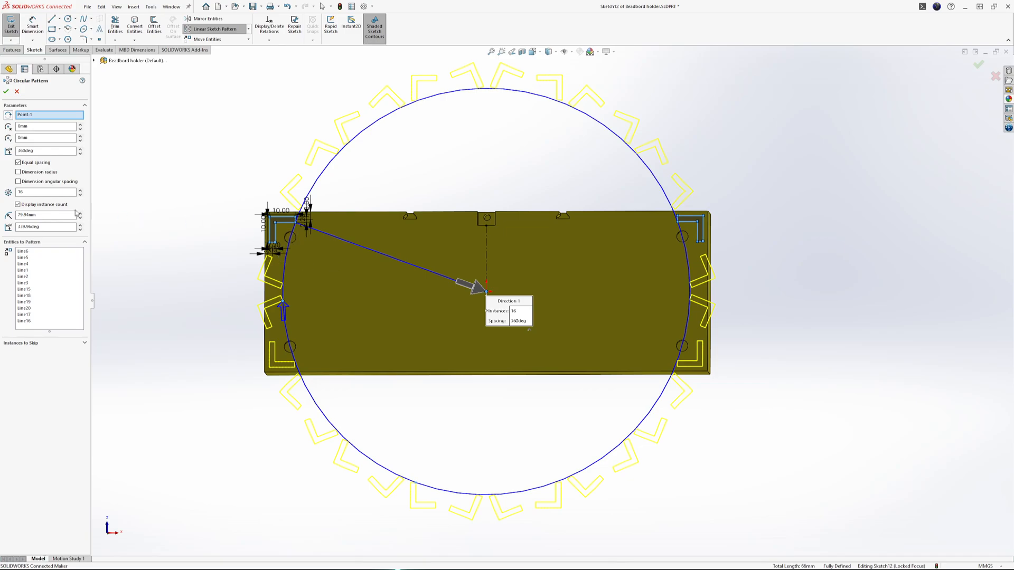
pyautogui.click(49, 193)
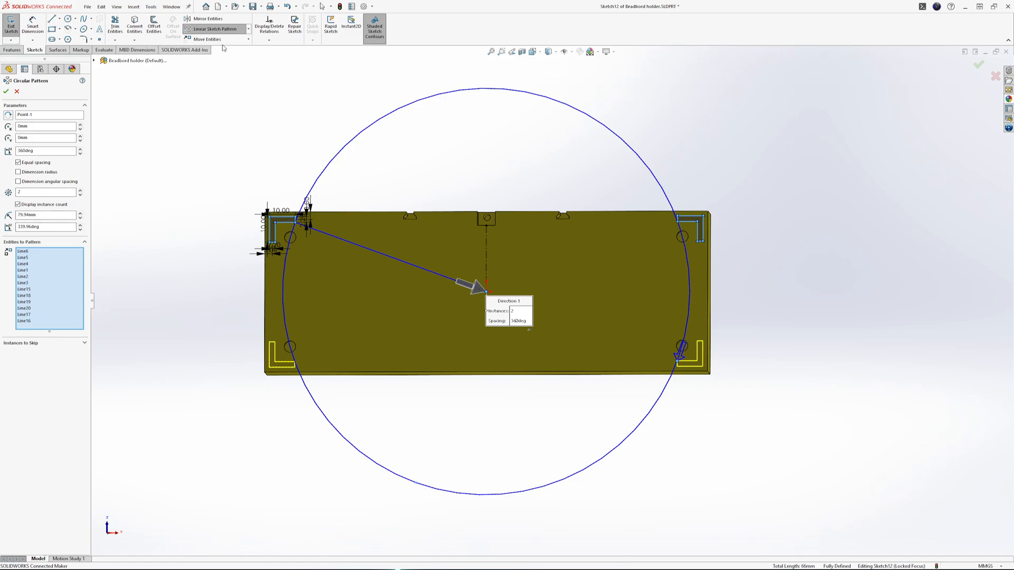
pyautogui.press('Escape')
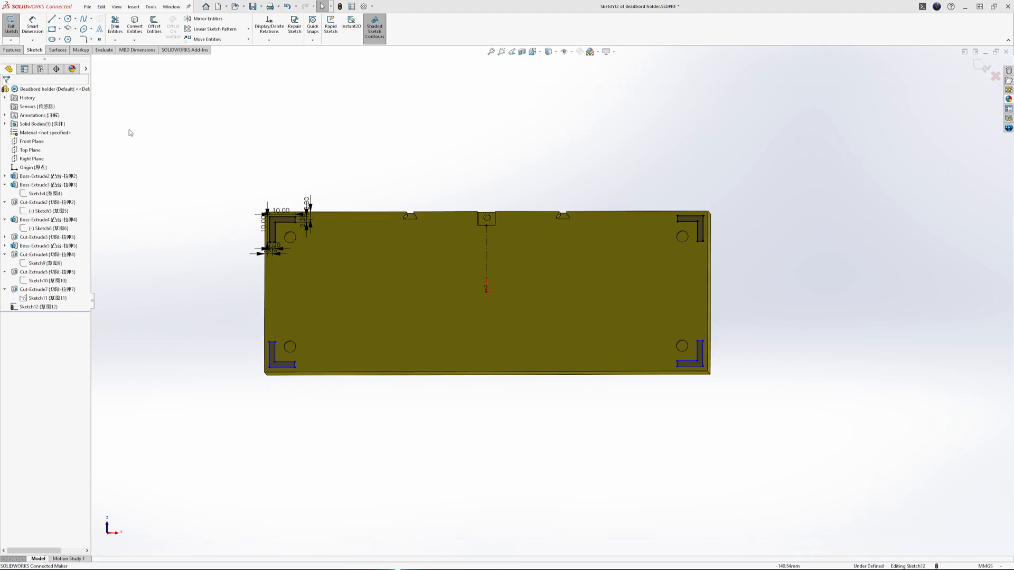
# Step: Start a blind Extruded Cut from the four L-shaped corner profiles and preview it at a depth of 3 mm
pyautogui.scroll(-1, 477, 162)
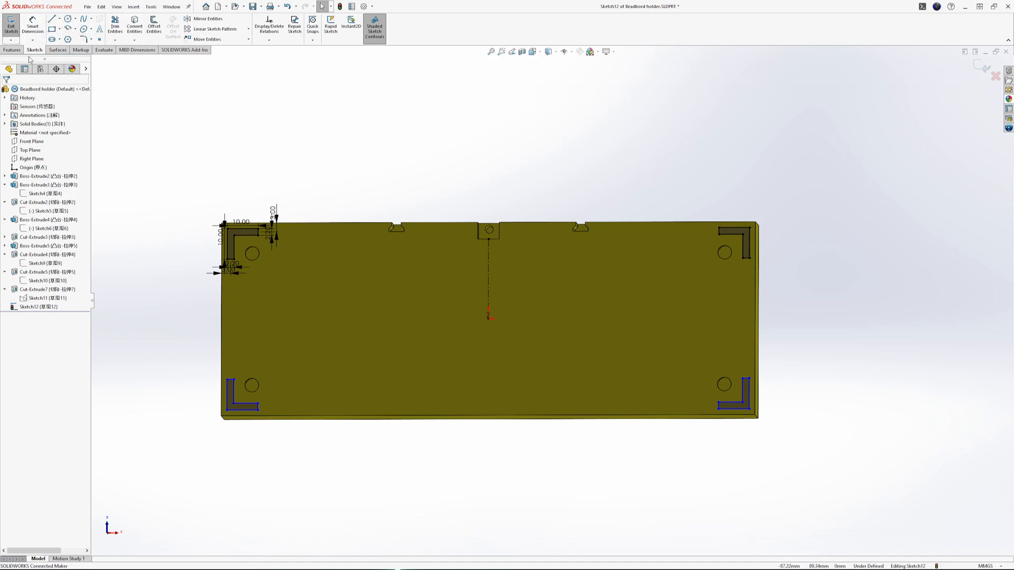
pyautogui.click(11, 49)
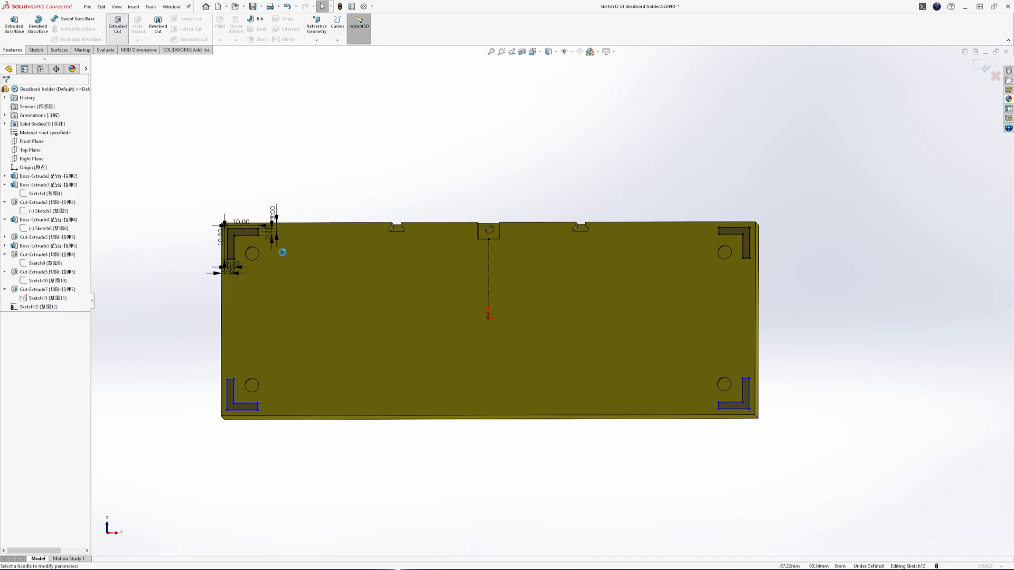
pyautogui.click(117, 23)
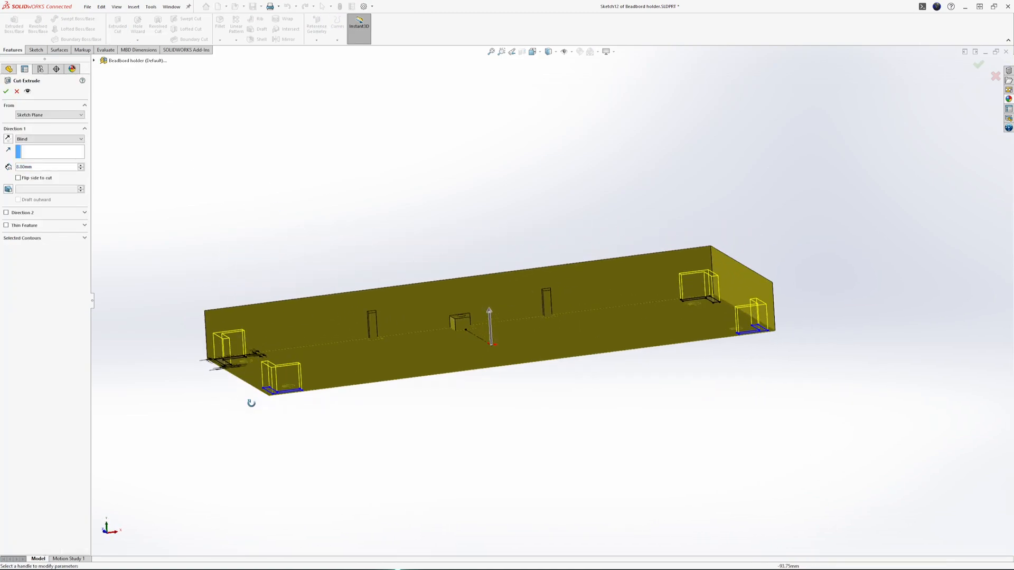
pyautogui.click(47, 166)
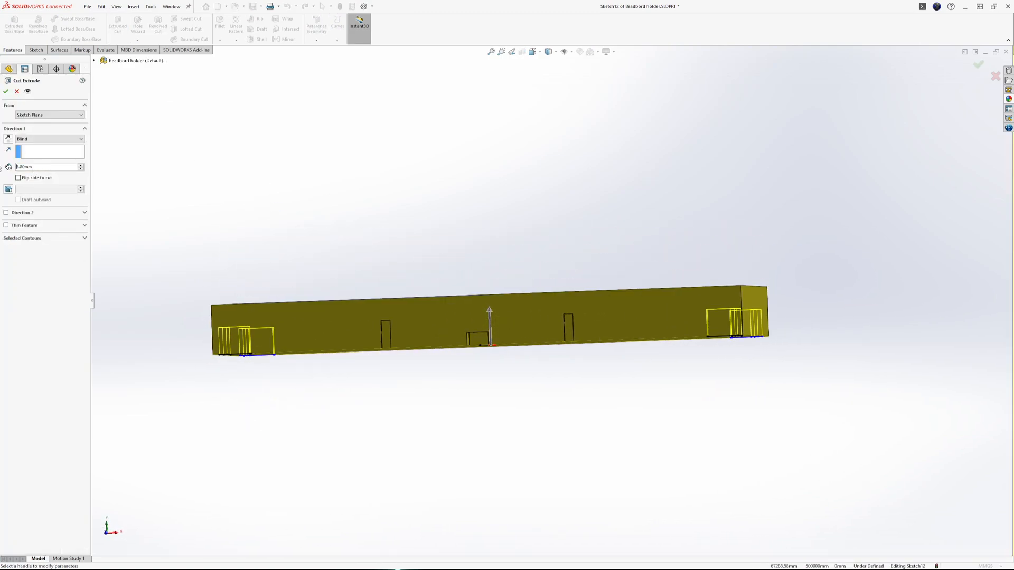
pyautogui.doubleClick(59, 166)
pyautogui.write('3')
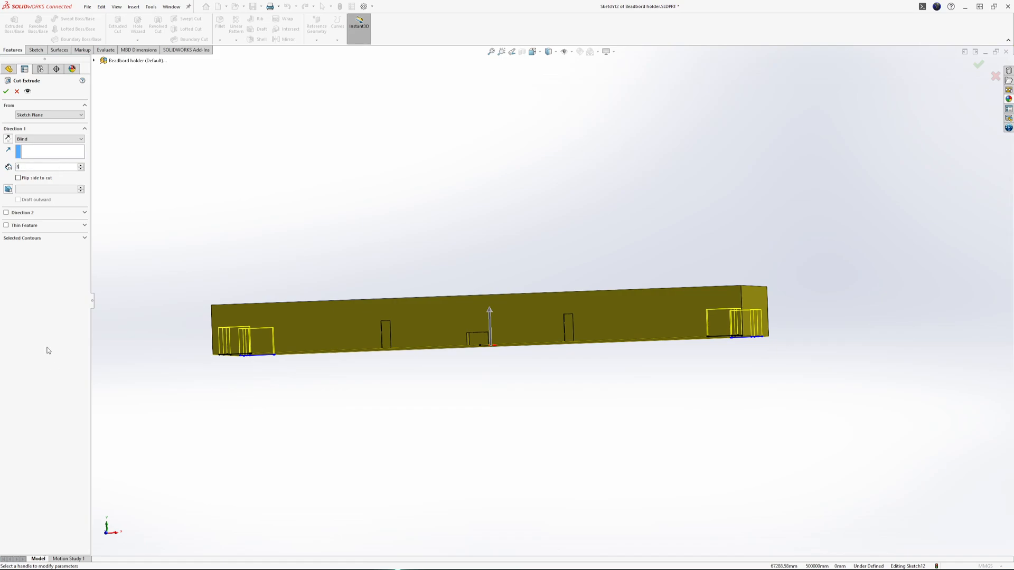
pyautogui.scroll(-4, 259, 352)
pyautogui.moveTo(243, 337)
pyautogui.mouseDown(button='middle')
pyautogui.moveTo(254, 351)
pyautogui.moveTo(247, 334)
pyautogui.mouseUp(button='middle')
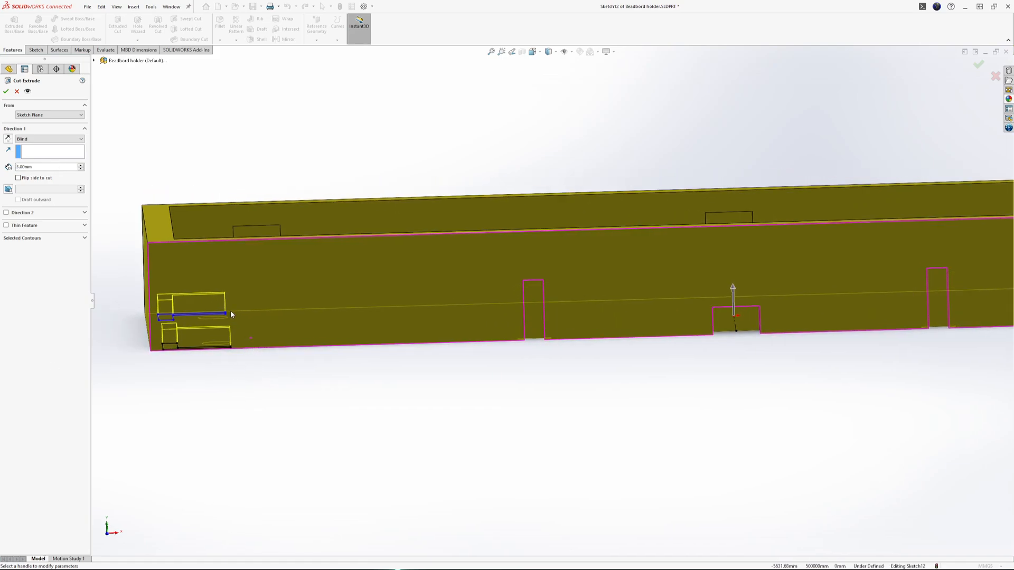
pyautogui.moveTo(222, 206); pyautogui.dragTo(311, 354, button='middle')
# Step: Preview the L-shaped cuts at a depth of 4 mm, and set the depth back to 3 mm
pyautogui.doubleClick(41, 167)
pyautogui.write('4')
pyautogui.moveTo(312, 224); pyautogui.dragTo(625, 344, button='middle')
pyautogui.moveTo(471, 350); pyautogui.dragTo(391, 274, button='middle')
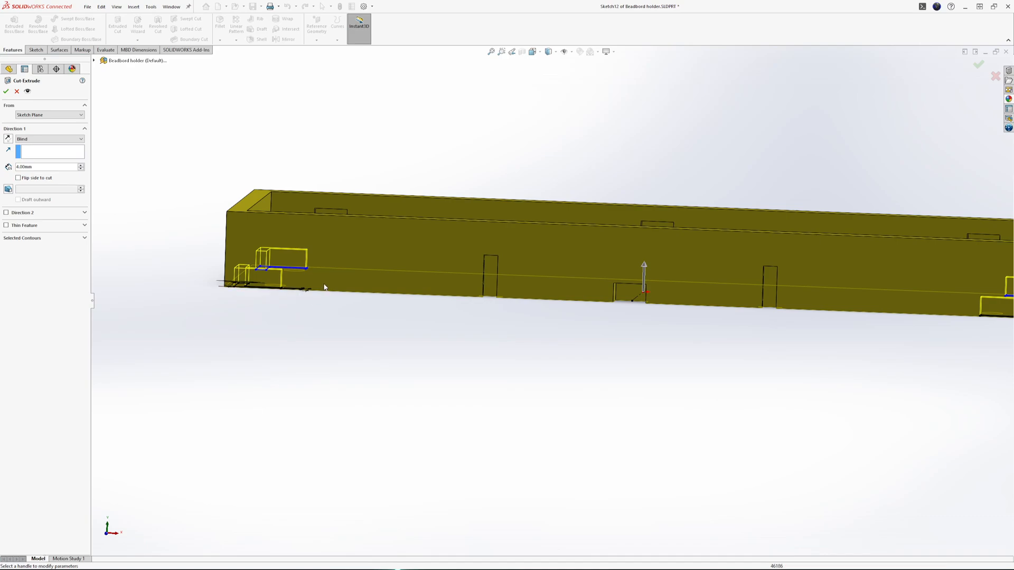
pyautogui.click(76, 167)
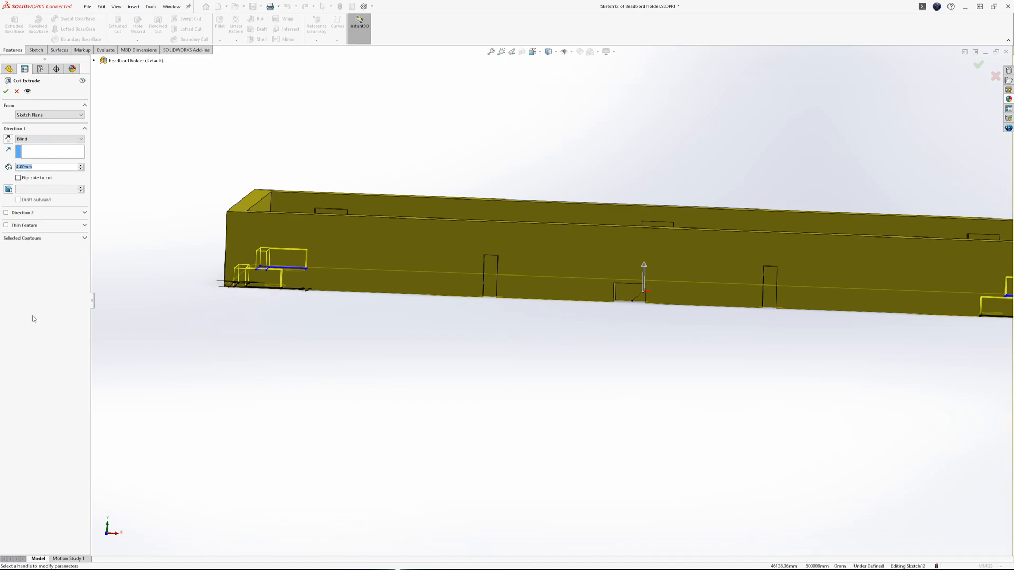
pyautogui.write('3')
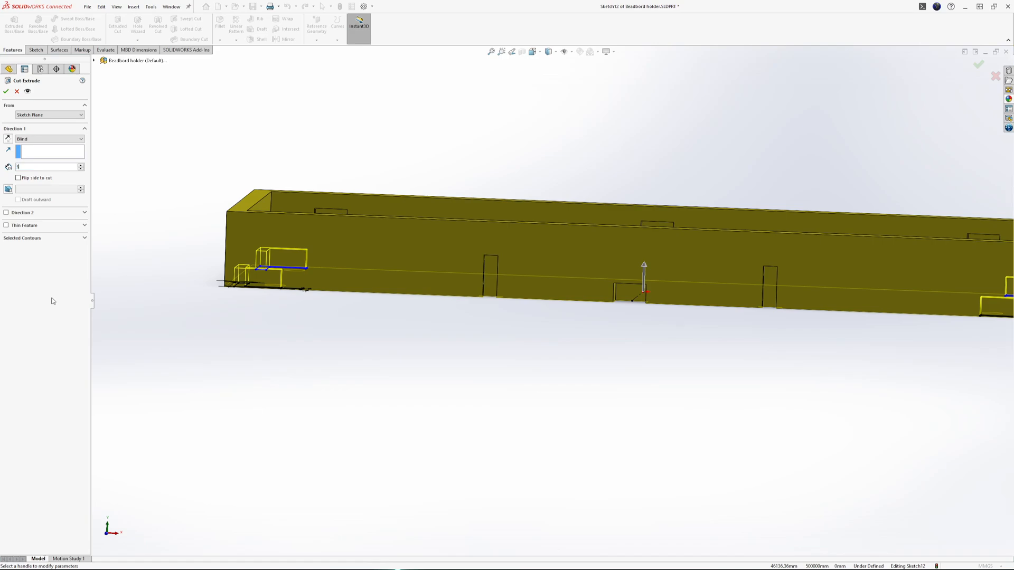
pyautogui.press('Return')
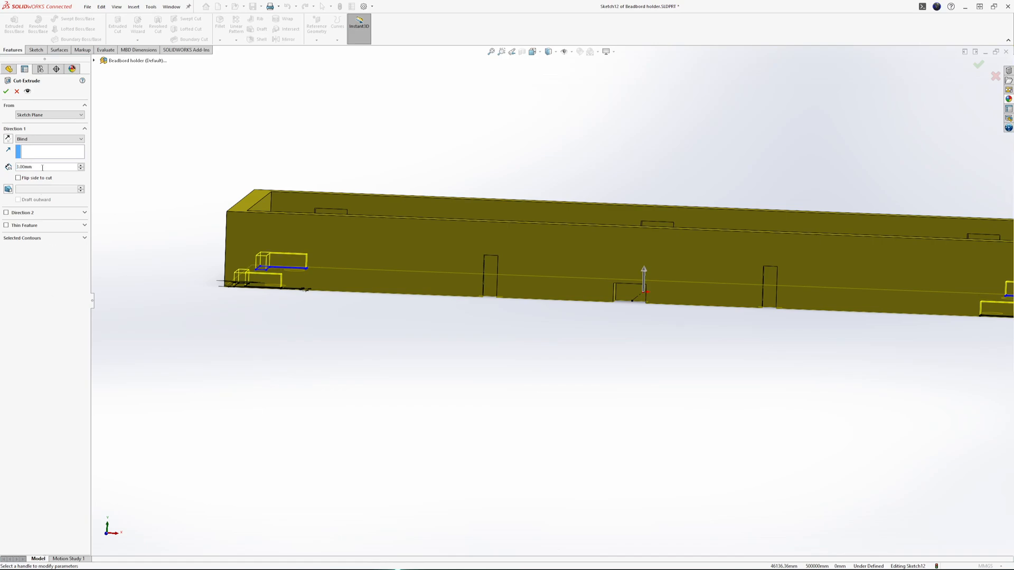
# Step: Set the depth of the L-shaped corner cuts to 2.5 mm and apply the Extruded Cut
pyautogui.write('2.5')
pyautogui.press('Return')
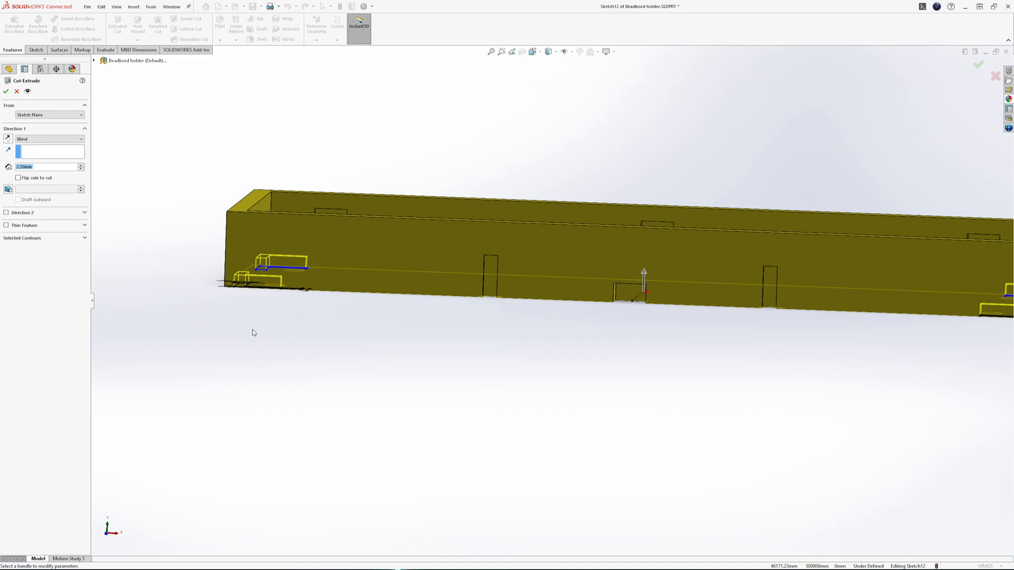
pyautogui.click(6, 91)
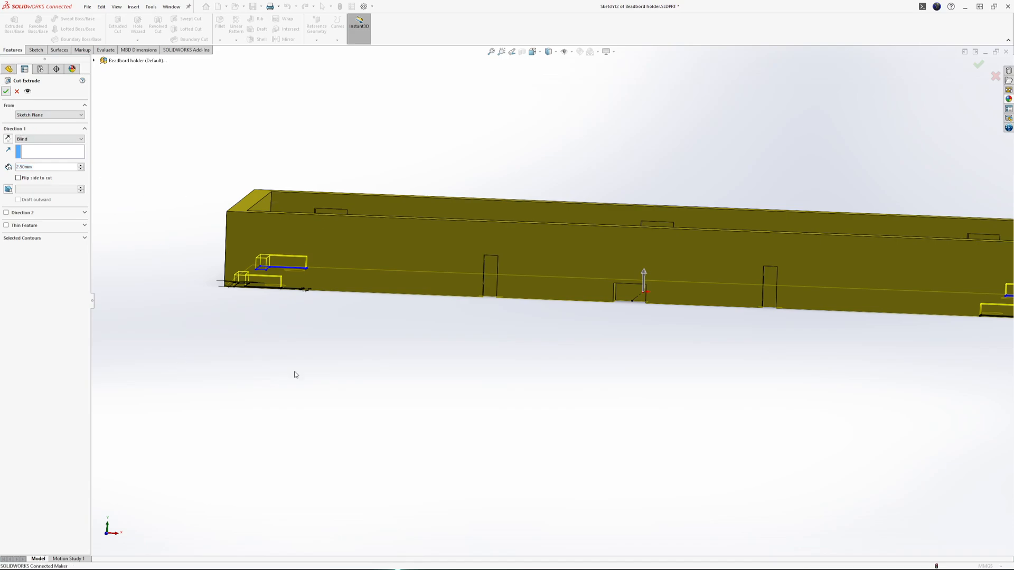
pyautogui.click(403, 390)
# Step: Examine the L-shaped cuts and the round holes at the corners of the holder's bottom face from several angles
pyautogui.moveTo(464, 470); pyautogui.dragTo(491, 245, button='middle')
pyautogui.scroll(3, 490, 245)
pyautogui.scroll(-3, 660, 239)
pyautogui.moveTo(619, 331); pyautogui.dragTo(624, 310, button='middle')
pyautogui.moveTo(403, 276); pyautogui.dragTo(382, 297, button='middle')
pyautogui.moveTo(309, 337); pyautogui.dragTo(316, 411, button='middle')
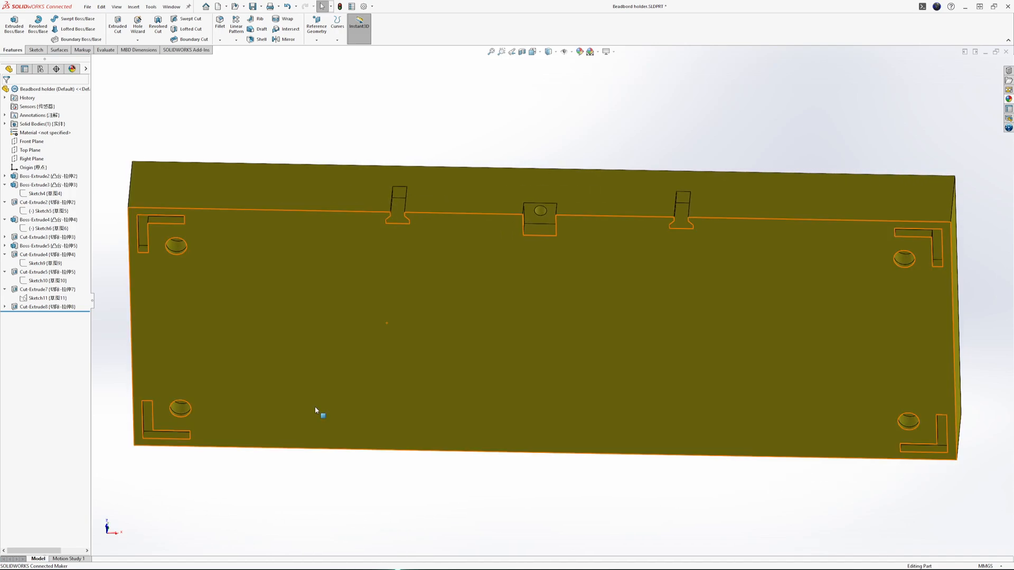
pyautogui.scroll(-3, 604, 200)
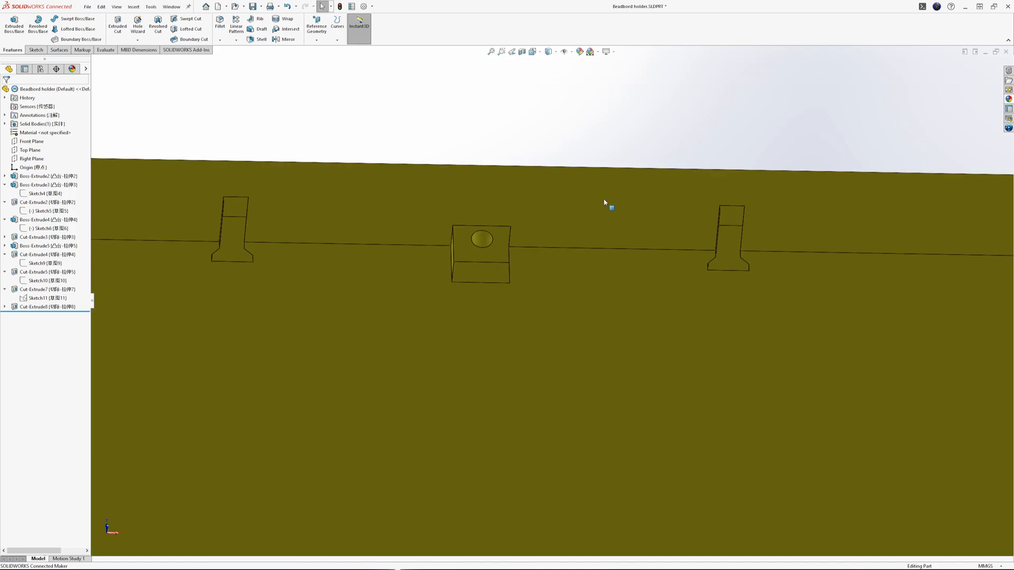
pyautogui.scroll(8, 569, 295)
pyautogui.scroll(-2, 419, 390)
pyautogui.moveTo(427, 336); pyautogui.dragTo(446, 251, button='middle')
pyautogui.scroll(-5, 444, 264)
pyautogui.moveTo(372, 260); pyautogui.dragTo(366, 238, button='middle')
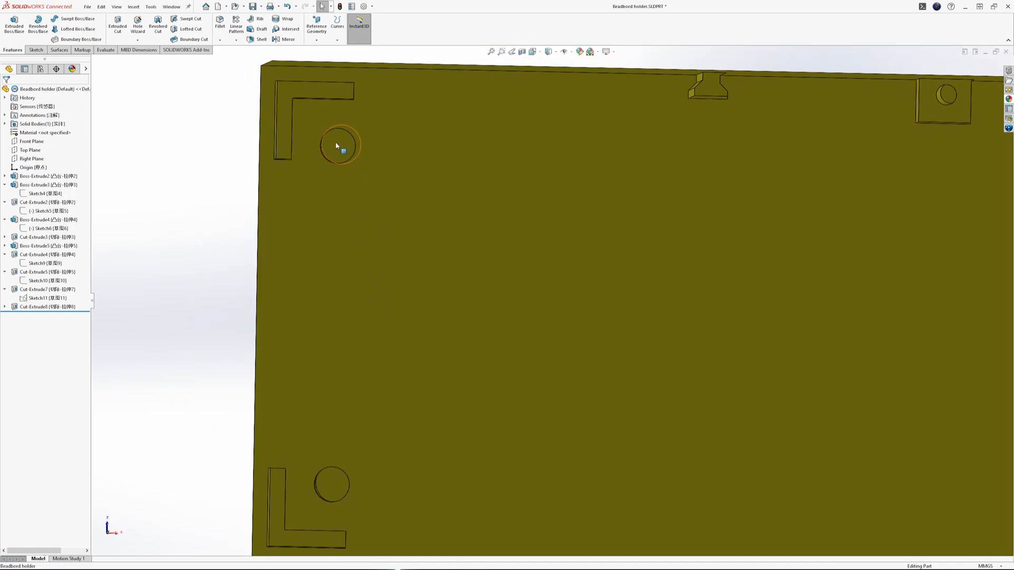
pyautogui.moveTo(359, 189); pyautogui.dragTo(351, 181, button='middle')
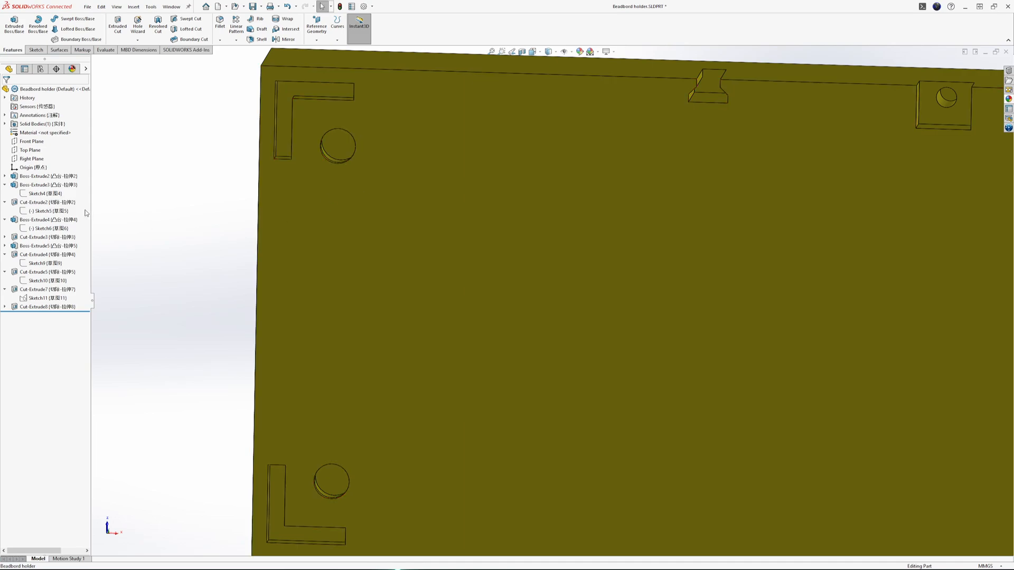
pyautogui.moveTo(333, 142)
pyautogui.mouseDown(button='middle')
pyautogui.moveTo(335, 97)
pyautogui.moveTo(344, 104)
pyautogui.moveTo(337, 138)
pyautogui.mouseUp(button='middle')
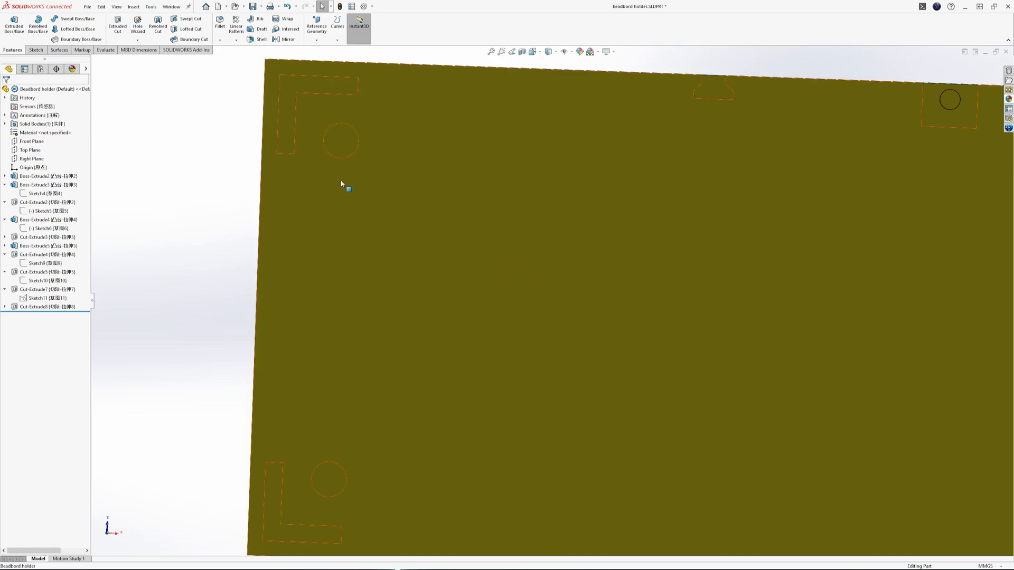
pyautogui.moveTo(188, 227); pyautogui.dragTo(188, 254, button='middle')
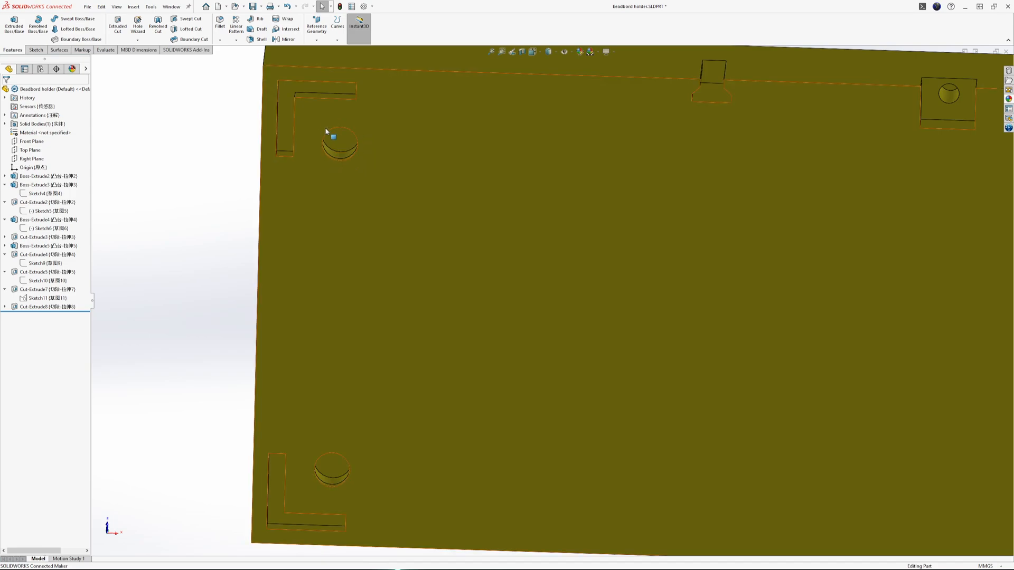
# Step: Inspect the central rectangular notch and its round hole along the long edge of the bottom face
pyautogui.scroll(1, 324, 131)
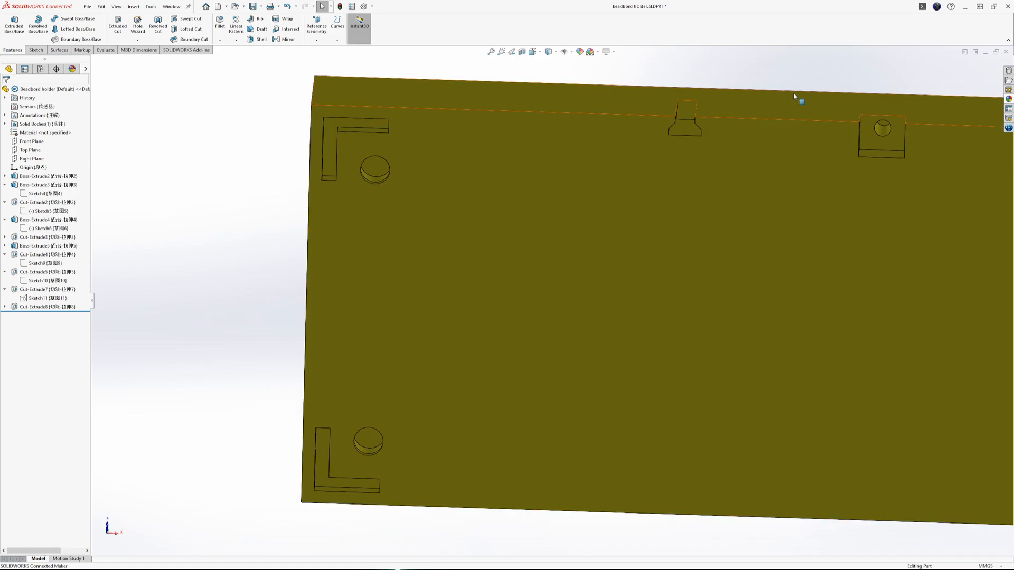
pyautogui.scroll(1, 943, 166)
pyautogui.scroll(-5, 942, 166)
pyautogui.scroll(-3, 533, 295)
pyautogui.moveTo(566, 257); pyautogui.dragTo(579, 181, button='middle')
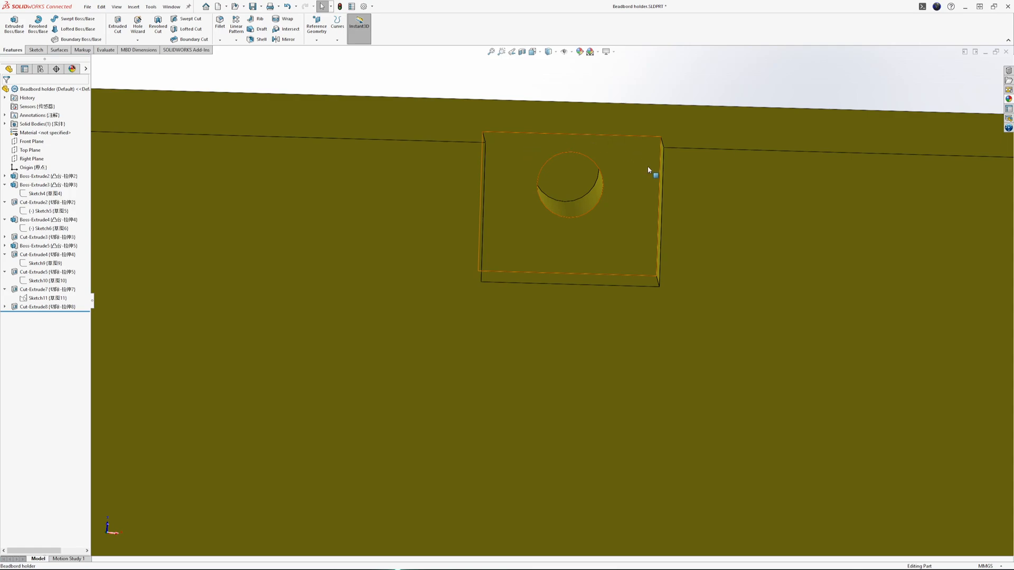
pyautogui.scroll(5, 509, 181)
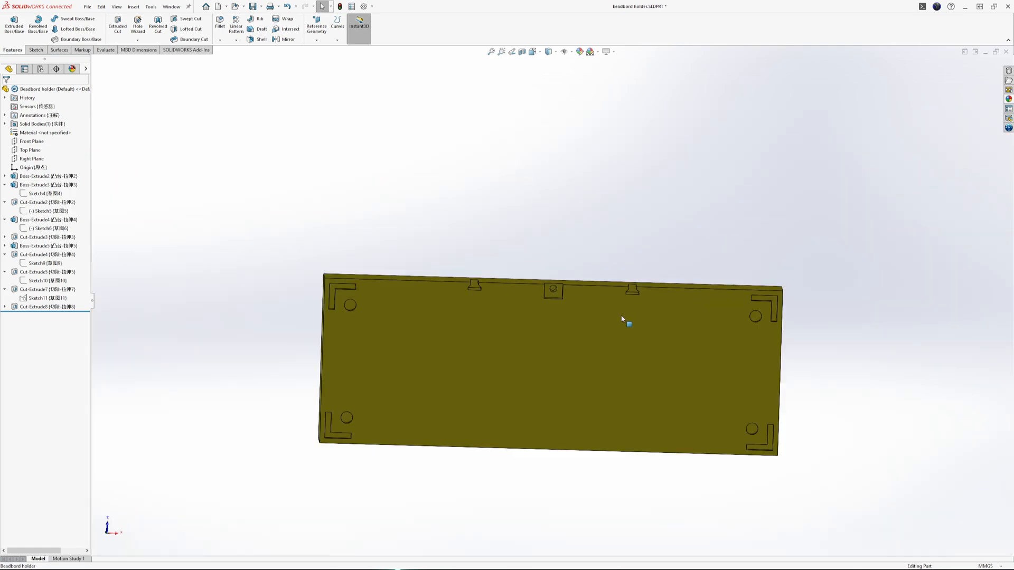
pyautogui.scroll(-10, 557, 298)
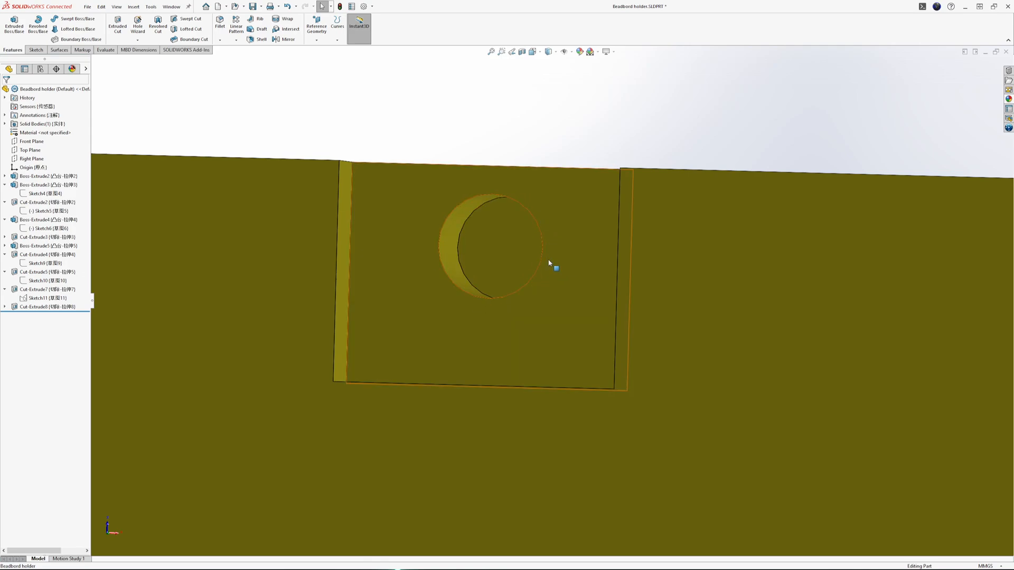
pyautogui.scroll(10, 543, 280)
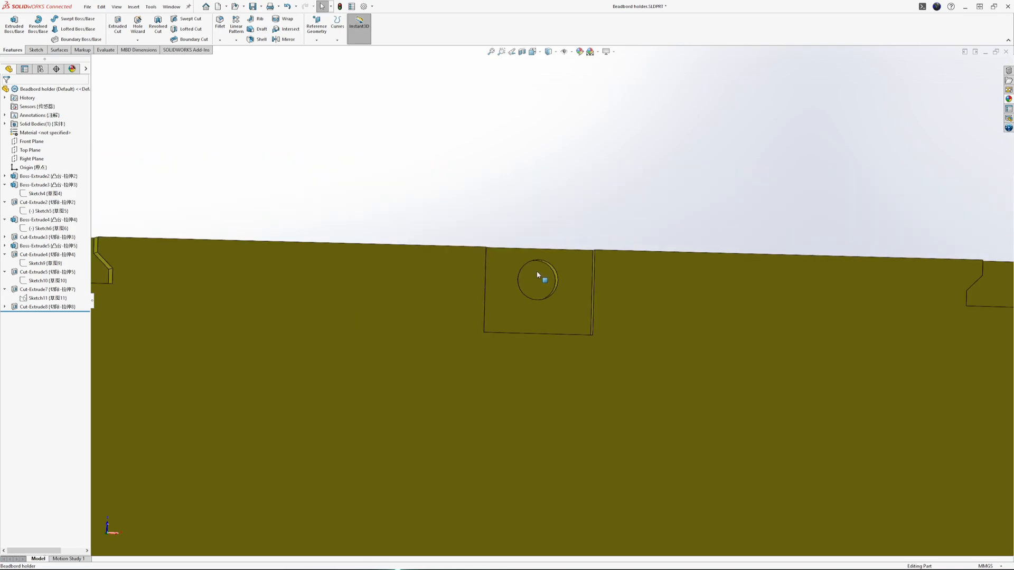
pyautogui.scroll(2, 511, 292)
pyautogui.scroll(-3, 521, 299)
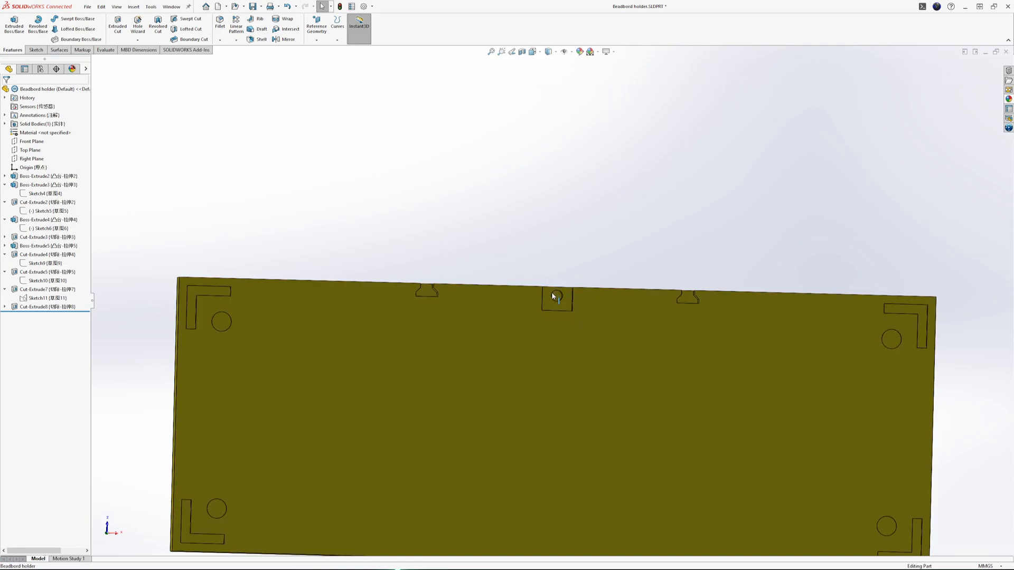
pyautogui.moveTo(540, 344); pyautogui.dragTo(590, 276, button='middle')
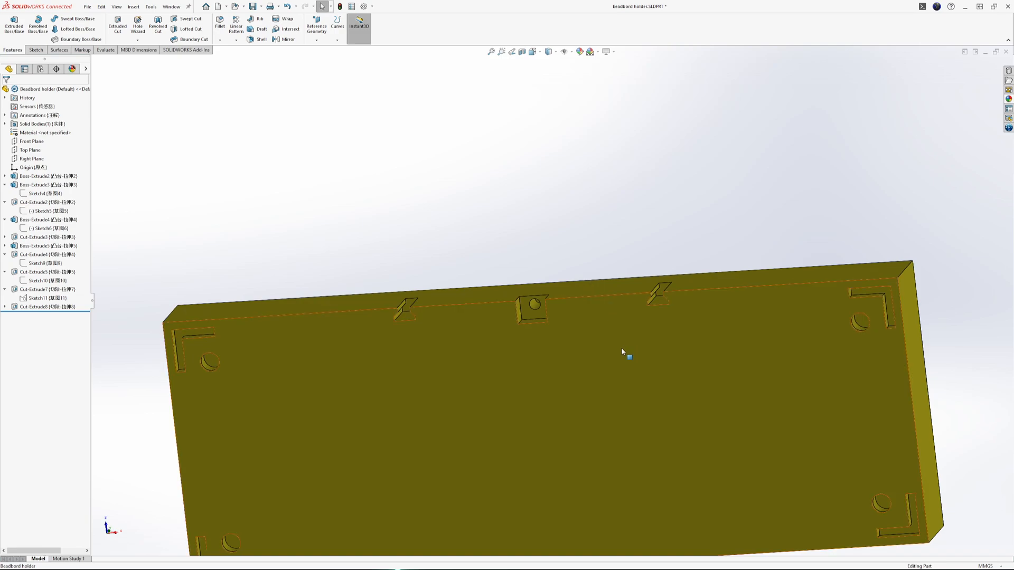
# Step: Inspect the small round hole in the rectangular notch and check its diameter, between the two slots along the underside edge
pyautogui.scroll(-6, 482, 304)
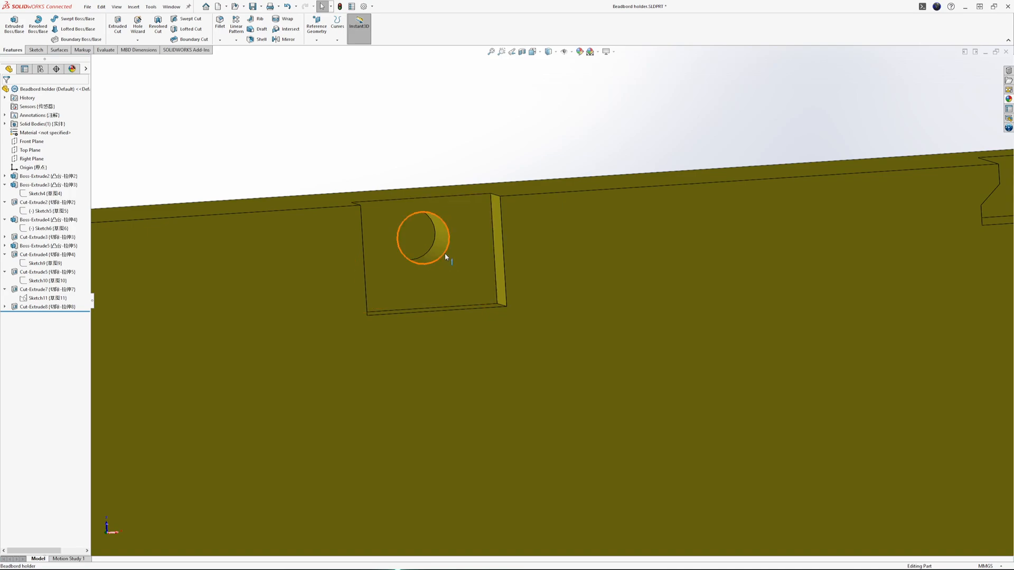
pyautogui.moveTo(433, 255); pyautogui.dragTo(376, 301, button='middle')
pyautogui.moveTo(392, 345); pyautogui.dragTo(437, 326, button='middle')
pyautogui.scroll(5, 439, 305)
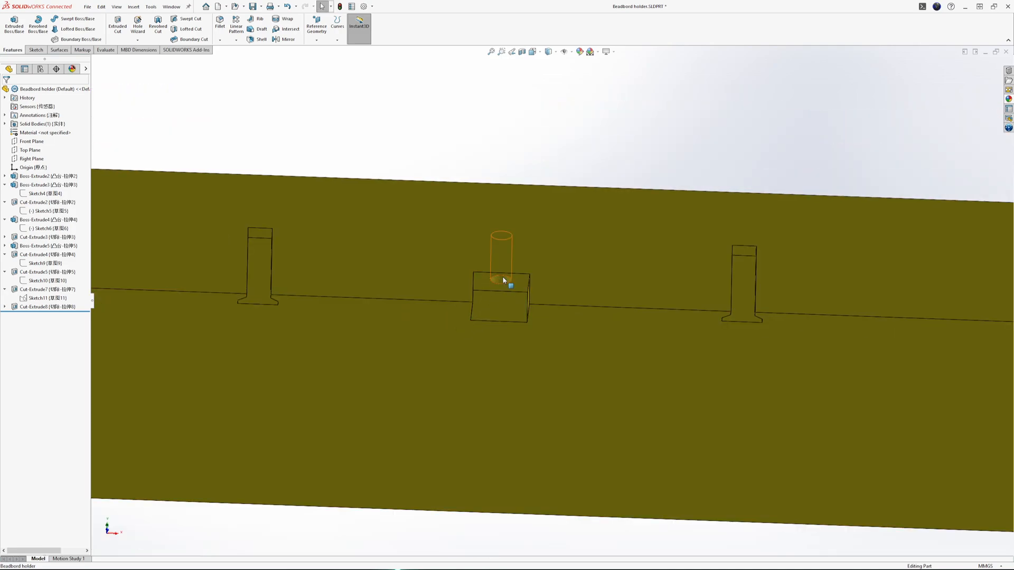
pyautogui.click(502, 278)
pyautogui.scroll(10, 519, 323)
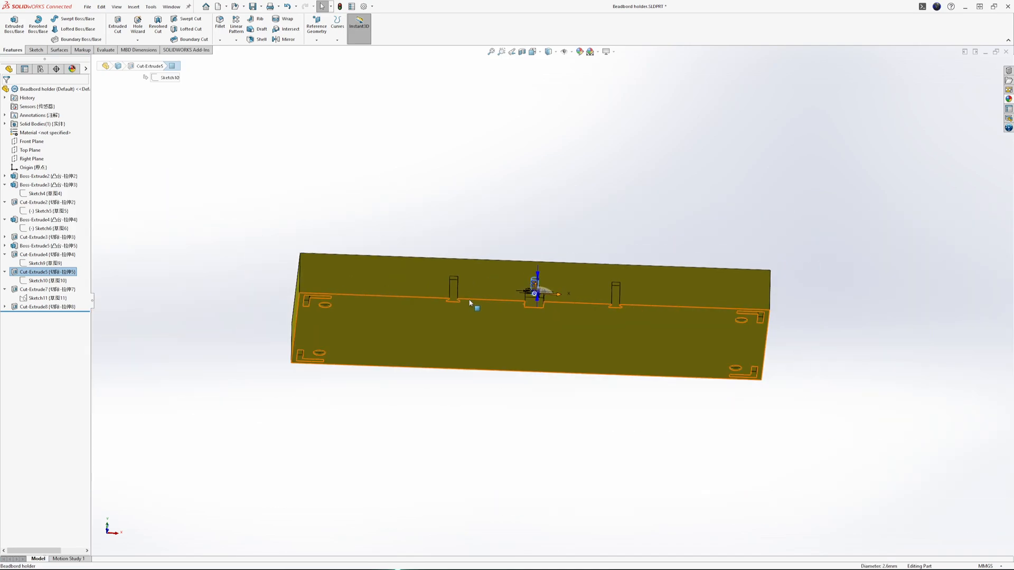
pyautogui.click(569, 188)
# Step: Start a new sketch on the top rim face, viewed squarely at the inner pocket's corner
pyautogui.moveTo(569, 188); pyautogui.dragTo(474, 372, button='middle')
pyautogui.moveTo(333, 211)
pyautogui.mouseDown(button='middle')
pyautogui.moveTo(485, 301)
pyautogui.moveTo(401, 303)
pyautogui.moveTo(510, 310)
pyautogui.moveTo(337, 218)
pyautogui.mouseUp(button='middle')
pyautogui.scroll(-8, 338, 217)
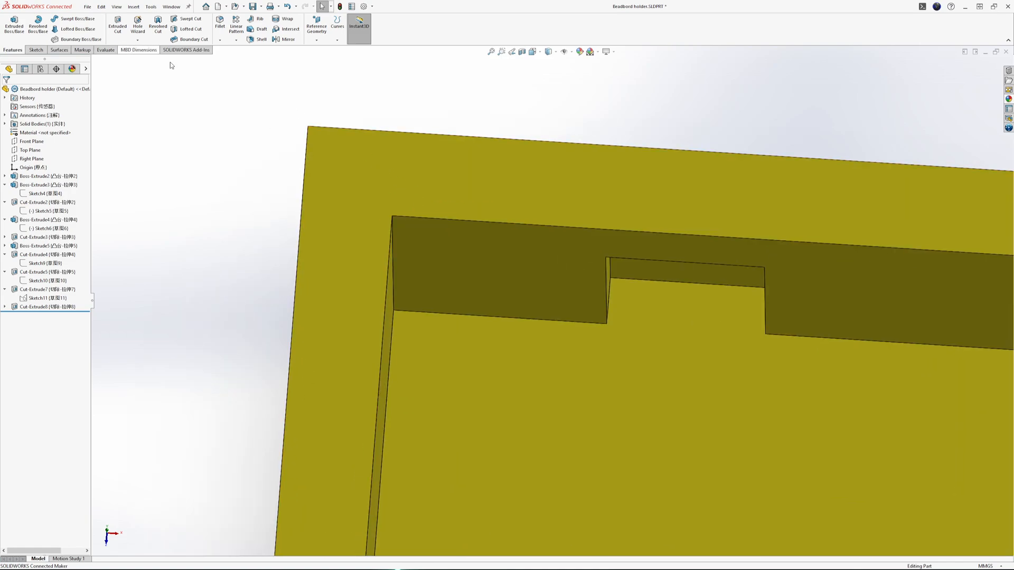
pyautogui.click(397, 196)
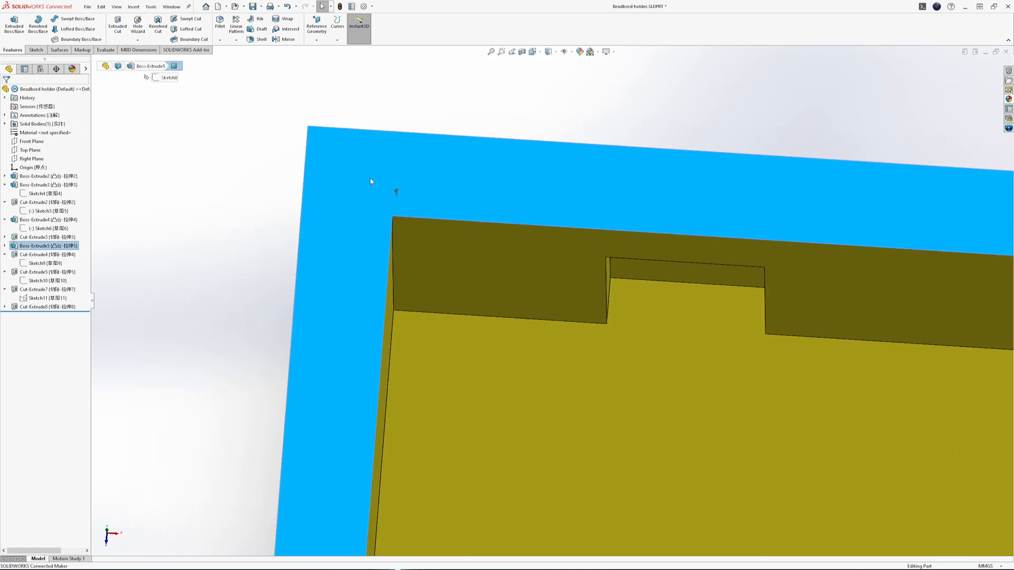
pyautogui.click(409, 175)
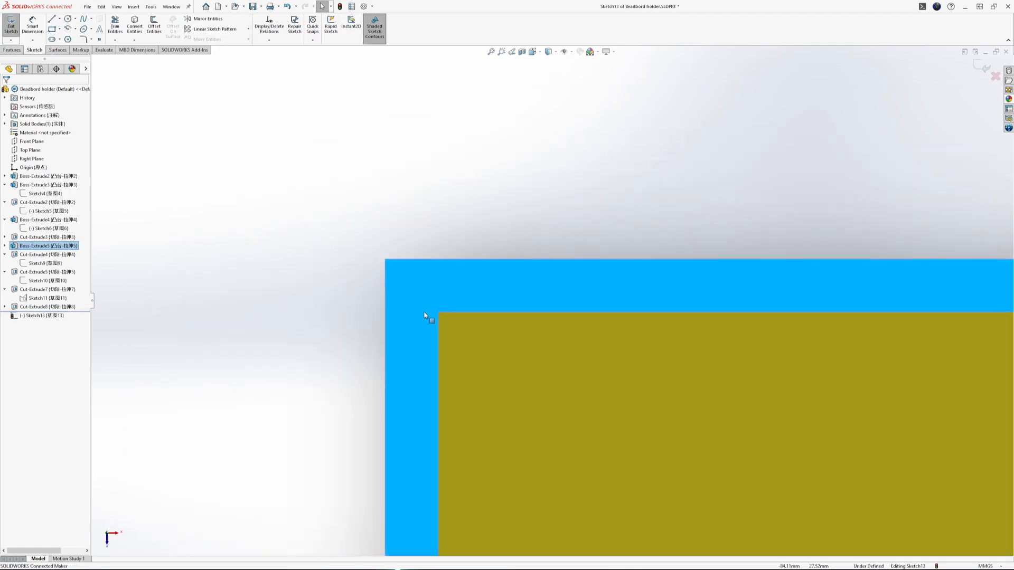
pyautogui.scroll(-2, 549, 354)
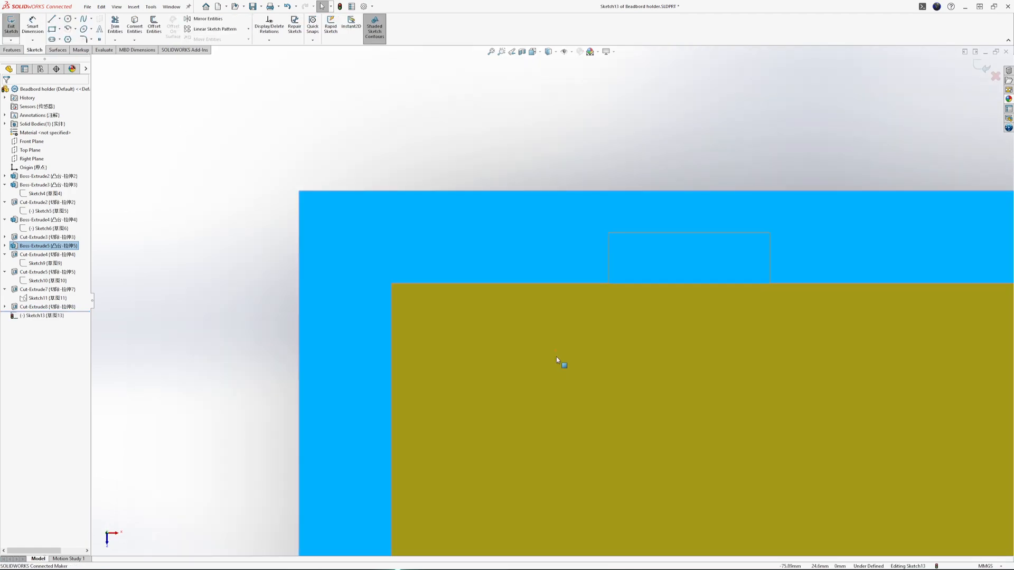
pyautogui.scroll(1, 556, 356)
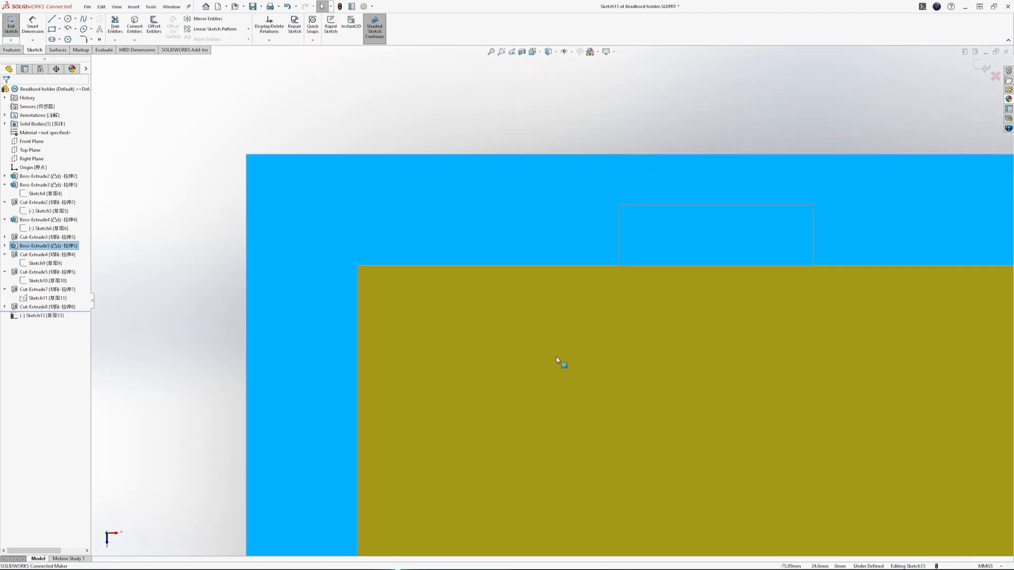
# Step: Sketch a rectangle about 6.7 mm wide and 7.1 mm high overlapping the pocket's inner corner
pyautogui.click(53, 29)
pyautogui.moveTo(316, 216); pyautogui.dragTo(319, 225)
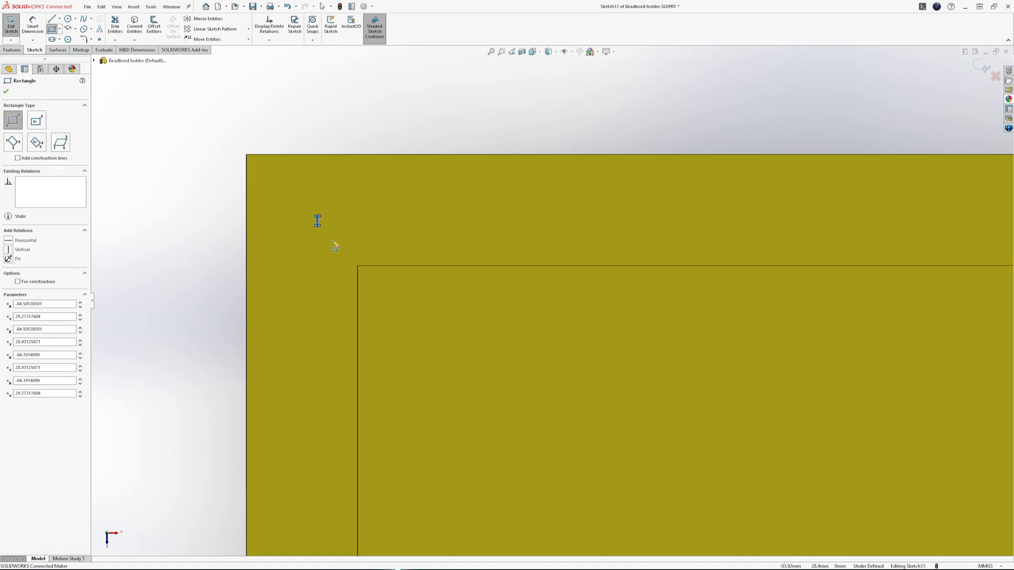
pyautogui.press('Escape')
pyautogui.moveTo(319, 225); pyautogui.dragTo(501, 415)
pyautogui.click(124, 138)
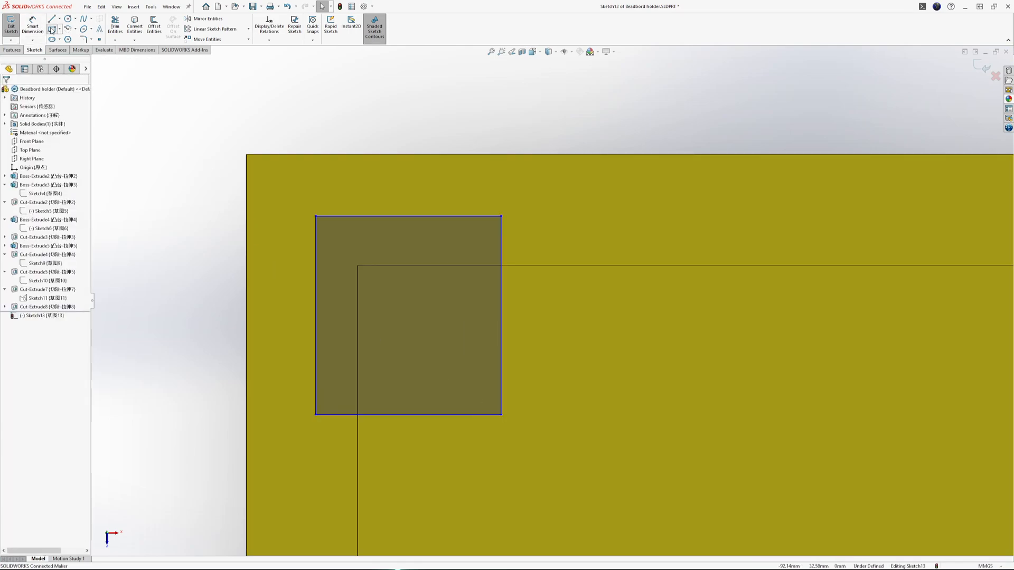
# Step: Draw a second rectangle from the pocket corner to the first rectangle's diagonal corner and trim their overlapping edges to leave an L-shaped profile
pyautogui.click(52, 29)
pyautogui.click(359, 266)
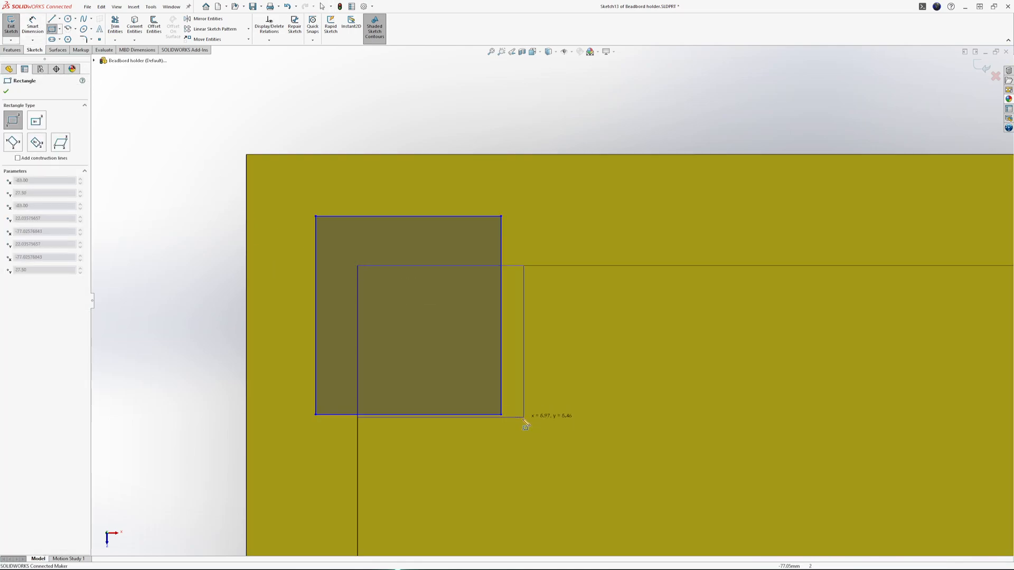
pyautogui.click(502, 415)
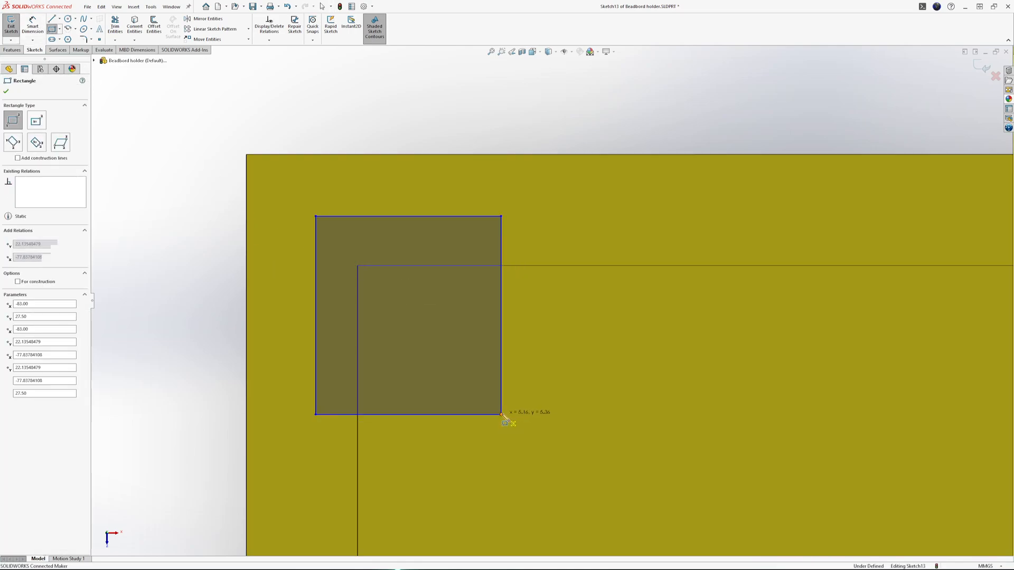
pyautogui.click(115, 27)
pyautogui.click(501, 323)
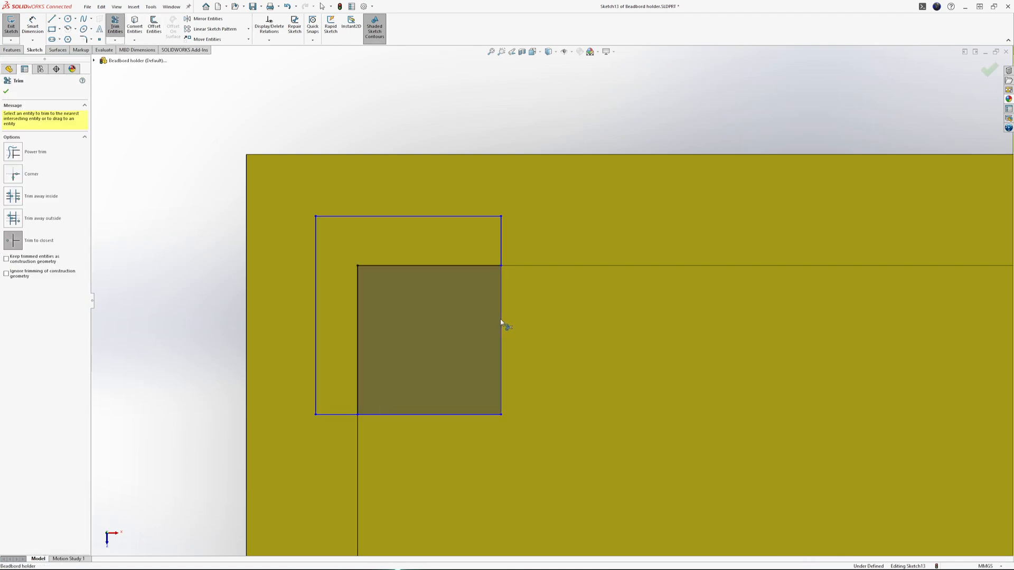
pyautogui.click(429, 415)
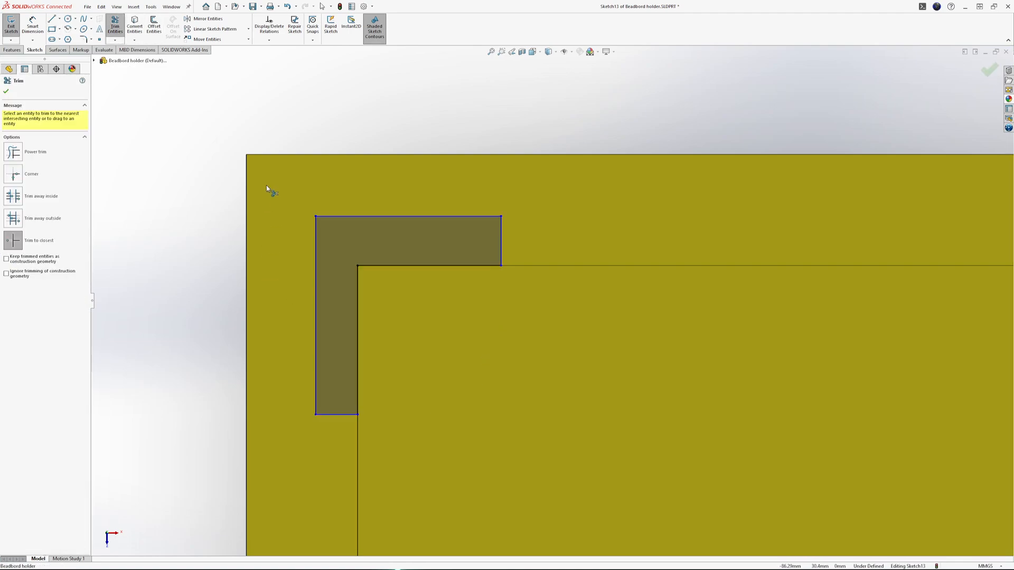
pyautogui.click(32, 25)
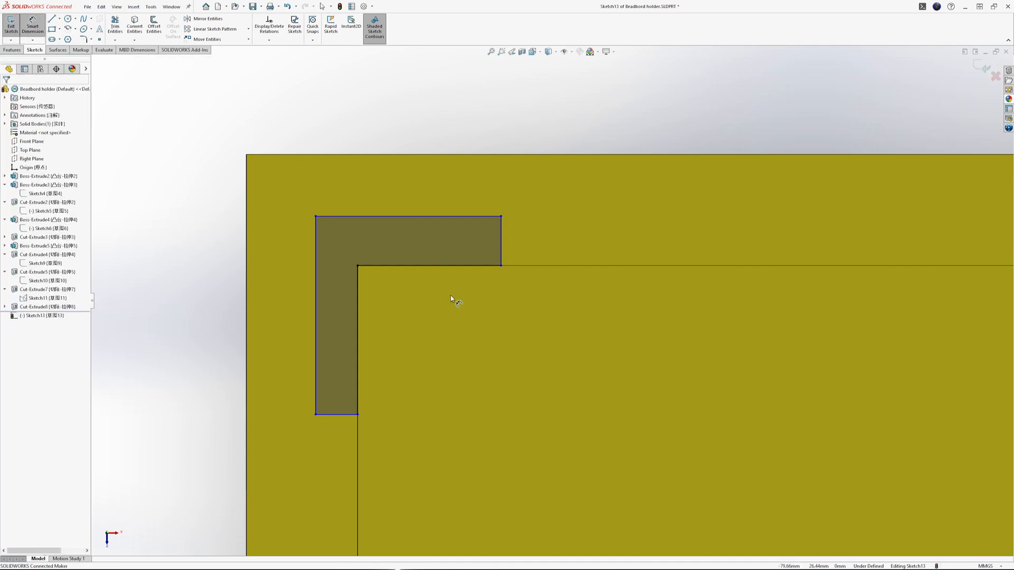
pyautogui.click(358, 299)
pyautogui.click(368, 314)
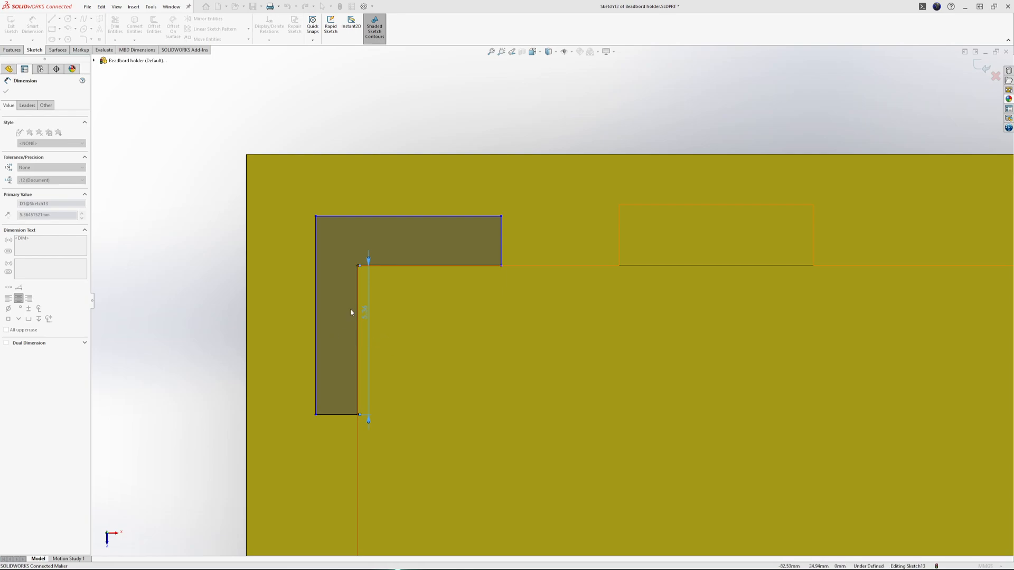
pyautogui.click(368, 311)
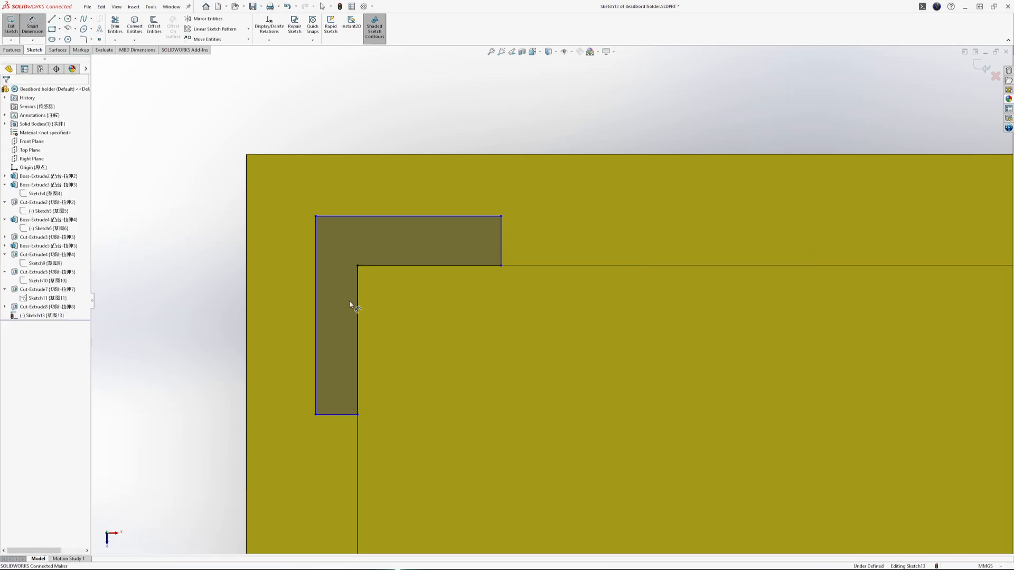
# Step: Dimension the L profile's outer vertical and outer horizontal edges to 9.90 mm each
pyautogui.click(318, 275)
pyautogui.click(288, 276)
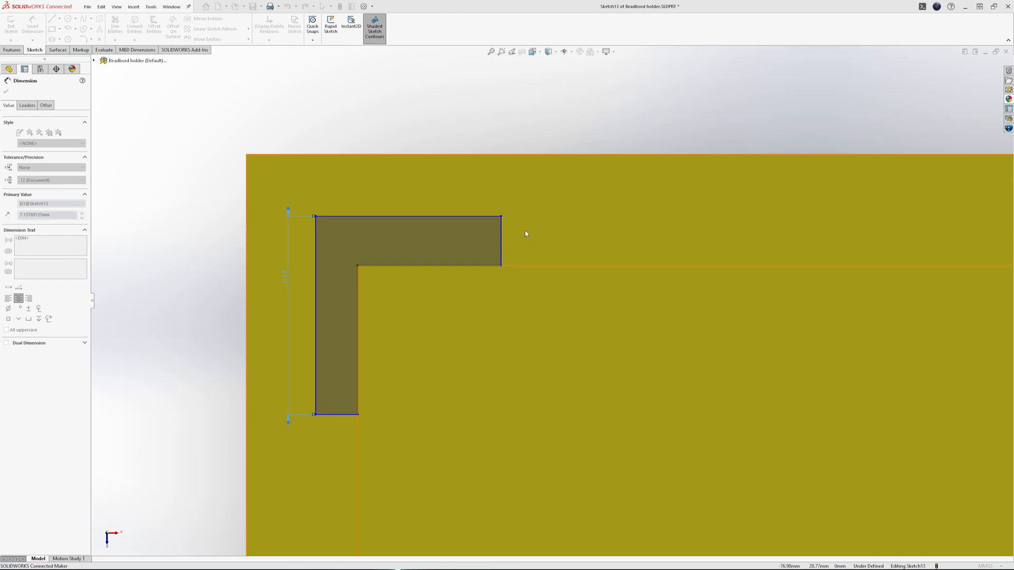
pyautogui.press('Return')
pyautogui.click(404, 140)
pyautogui.click(402, 123)
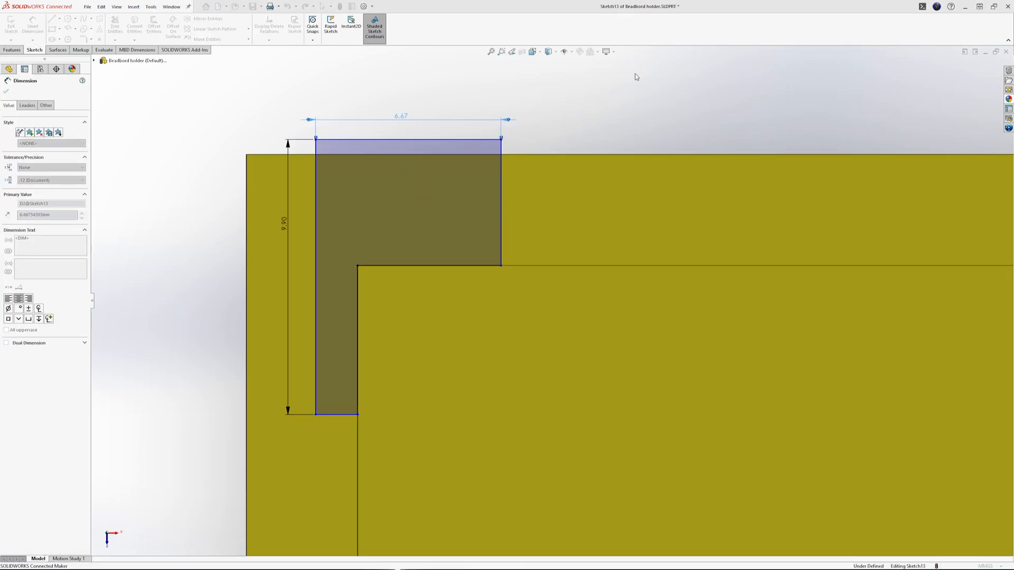
pyautogui.press('Return')
# Step: Dimension the short end edges of both L arms to a width of 2 mm
pyautogui.click(592, 188)
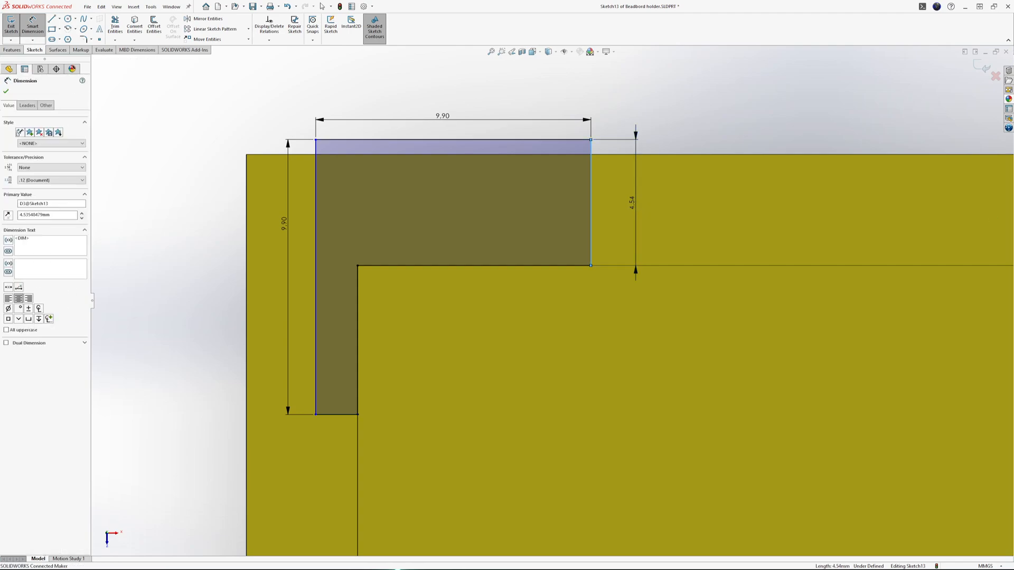
pyautogui.press('Return')
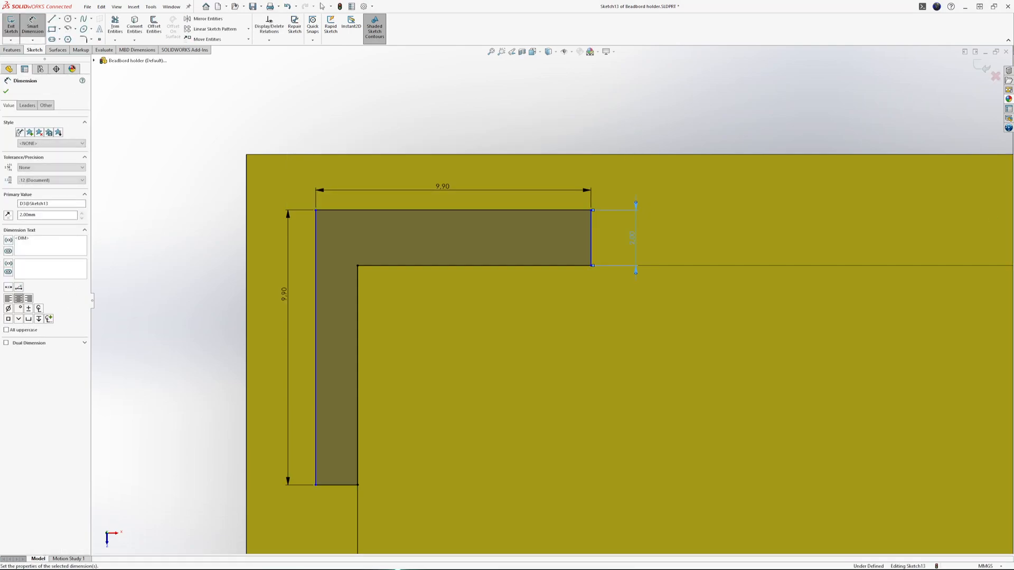
pyautogui.click(333, 484)
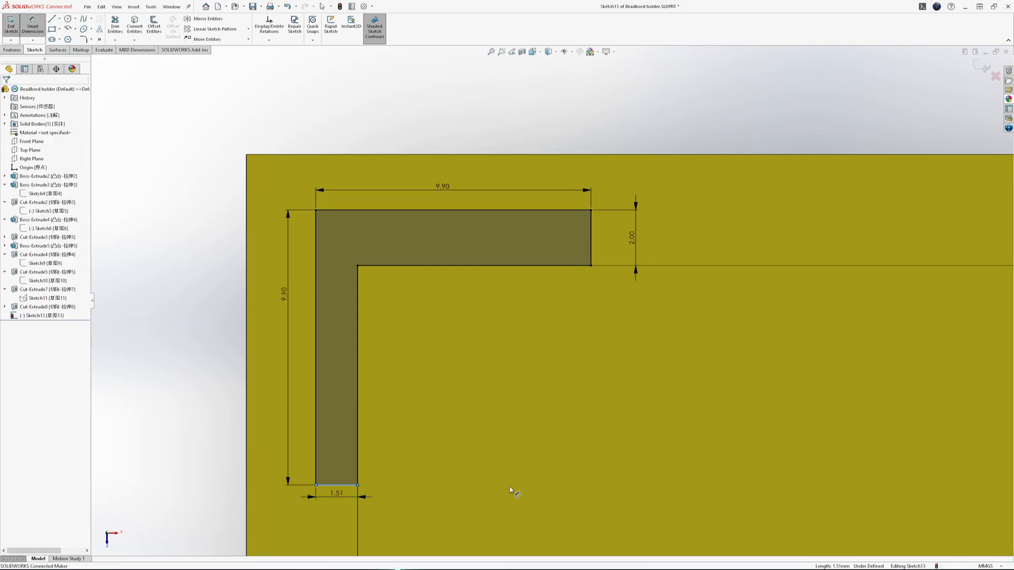
pyautogui.write('2')
pyautogui.press('Return')
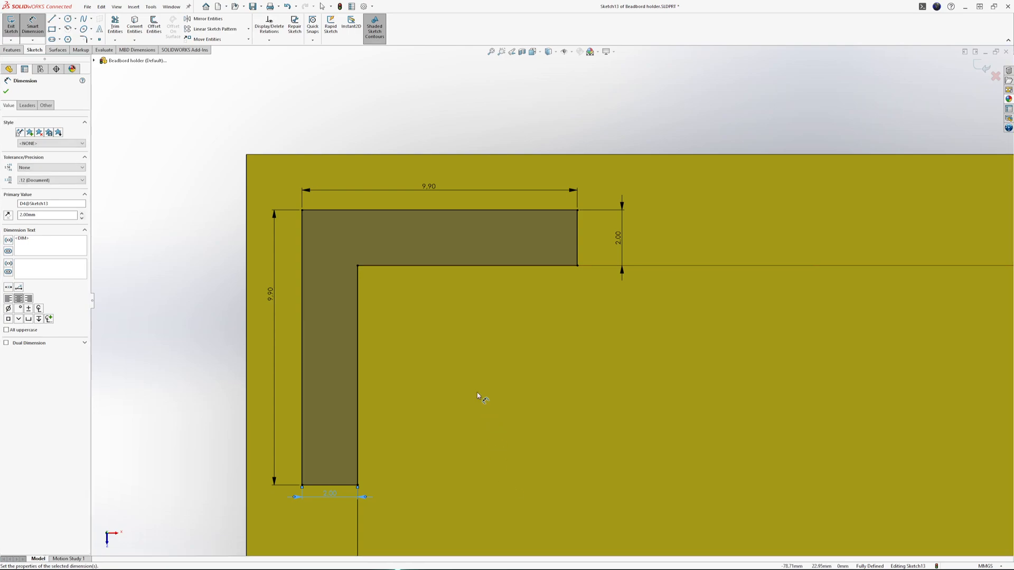
# Step: Try a Boss-Extrude of the L profile with reversed direction and a depth of 16.50 mm
pyautogui.scroll(2, 477, 392)
pyautogui.moveTo(464, 349); pyautogui.dragTo(632, 421, button='middle')
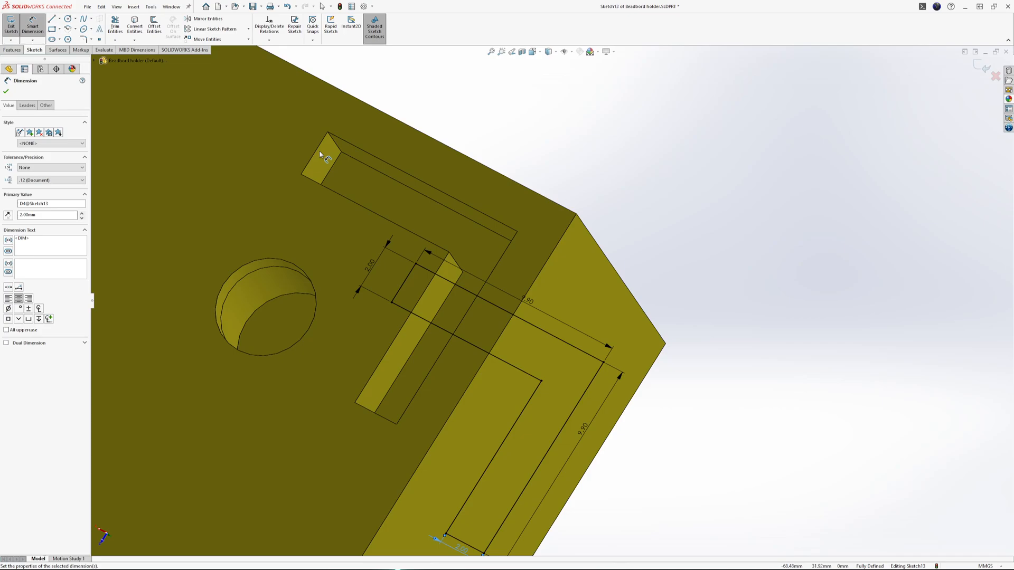
pyautogui.moveTo(427, 206); pyautogui.dragTo(442, 259, button='middle')
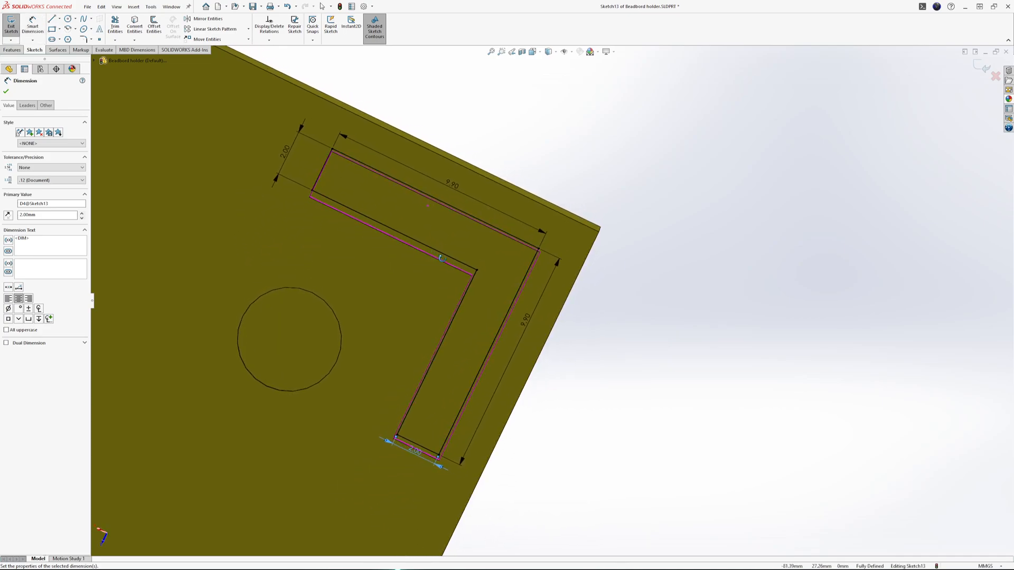
pyautogui.moveTo(508, 248)
pyautogui.mouseDown(button='middle')
pyautogui.moveTo(466, 259)
pyautogui.moveTo(283, 176)
pyautogui.mouseUp(button='middle')
pyautogui.click(12, 50)
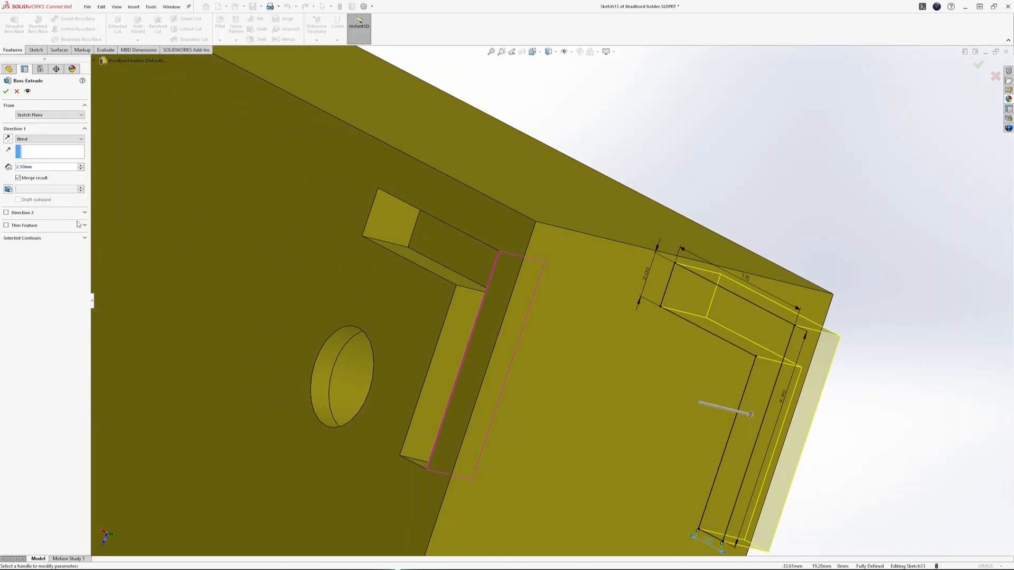
pyautogui.click(749, 414)
pyautogui.click(411, 349)
pyautogui.moveTo(411, 350); pyautogui.dragTo(426, 305, button='middle')
# Step: Examine how the extrusion preview fits the existing L-shaped slot at its outer corner and at the end of the first arm
pyautogui.scroll(-8, 453, 275)
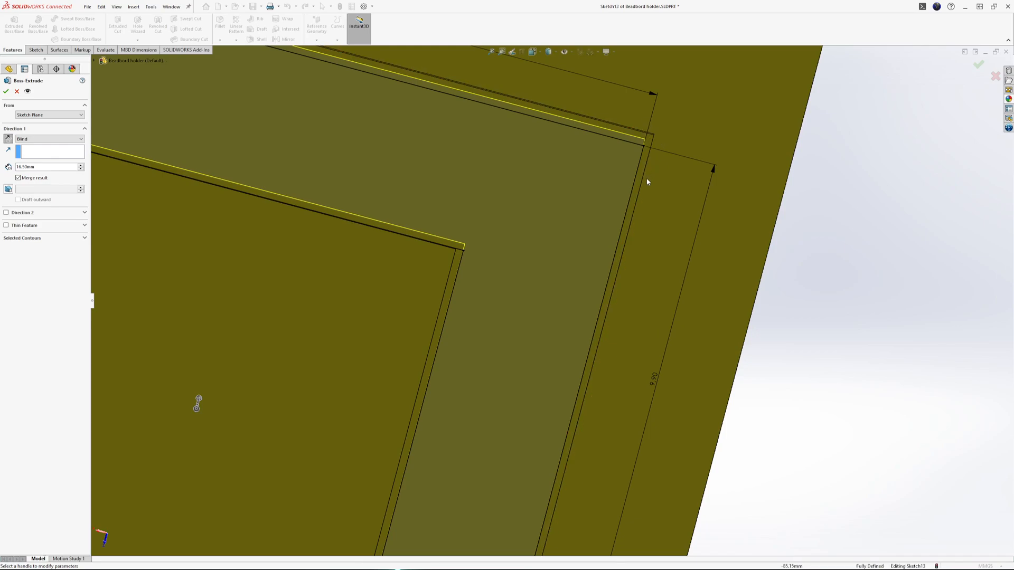
pyautogui.scroll(5, 410, 342)
pyautogui.scroll(-3, 514, 467)
pyautogui.scroll(-3, 513, 468)
pyautogui.moveTo(478, 199); pyautogui.dragTo(475, 196, button='middle')
pyautogui.scroll(-3, 467, 240)
pyautogui.moveTo(546, 229); pyautogui.dragTo(543, 227, button='middle')
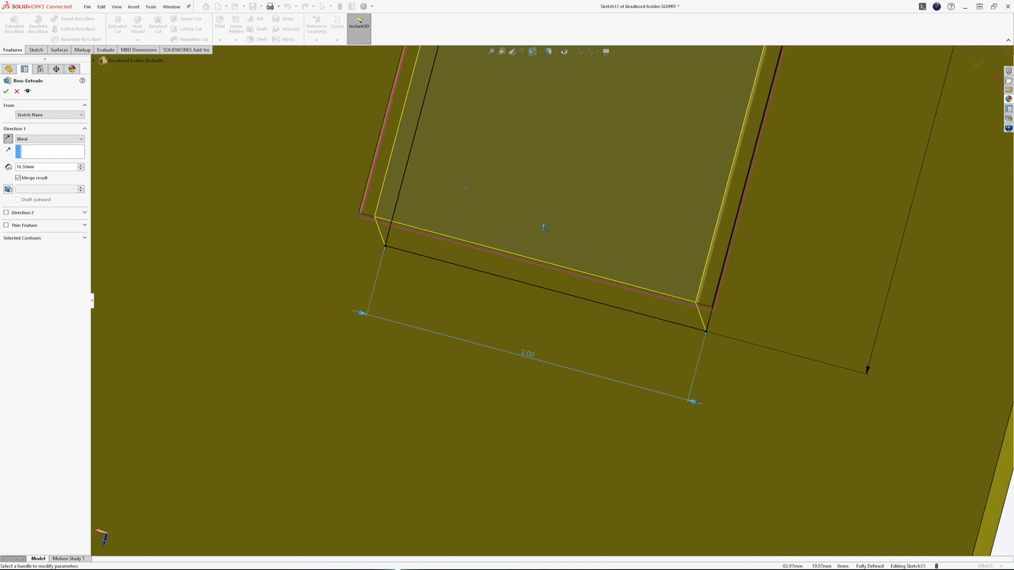
pyautogui.moveTo(615, 290); pyautogui.dragTo(550, 279, button='middle')
pyautogui.scroll(5, 449, 112)
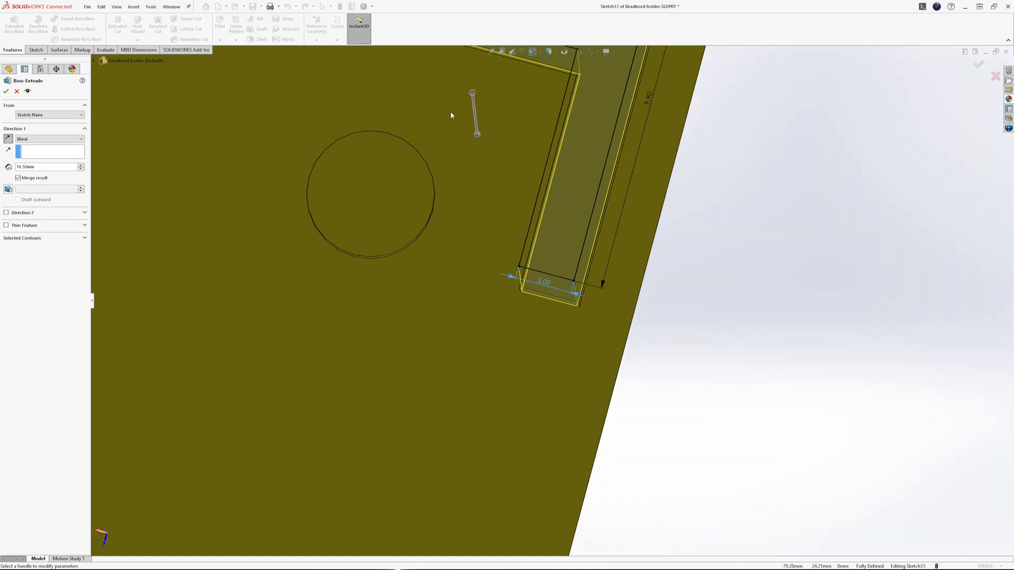
# Step: Compare the preview with the slot along the other arm and around its corner, and discard the trial extrusion
pyautogui.moveTo(449, 112); pyautogui.dragTo(471, 95, button='middle')
pyautogui.scroll(-3, 461, 130)
pyautogui.scroll(-3, 461, 129)
pyautogui.moveTo(462, 130); pyautogui.dragTo(504, 179, button='middle')
pyautogui.scroll(1, 769, 252)
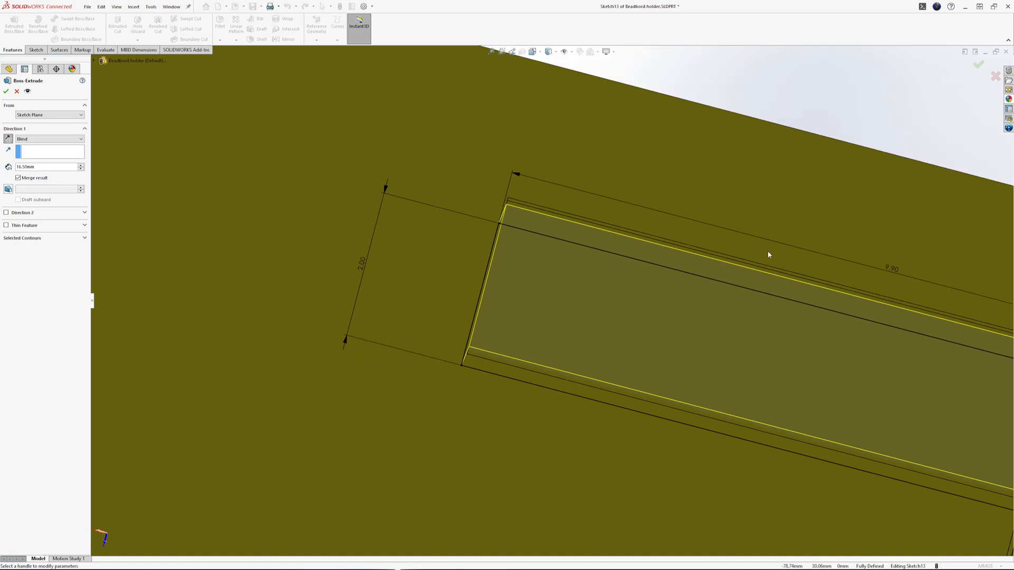
pyautogui.scroll(-3, 486, 320)
pyautogui.moveTo(486, 321)
pyautogui.mouseDown(button='middle')
pyautogui.moveTo(481, 314)
pyautogui.moveTo(484, 322)
pyautogui.mouseUp(button='middle')
pyautogui.scroll(6, 484, 322)
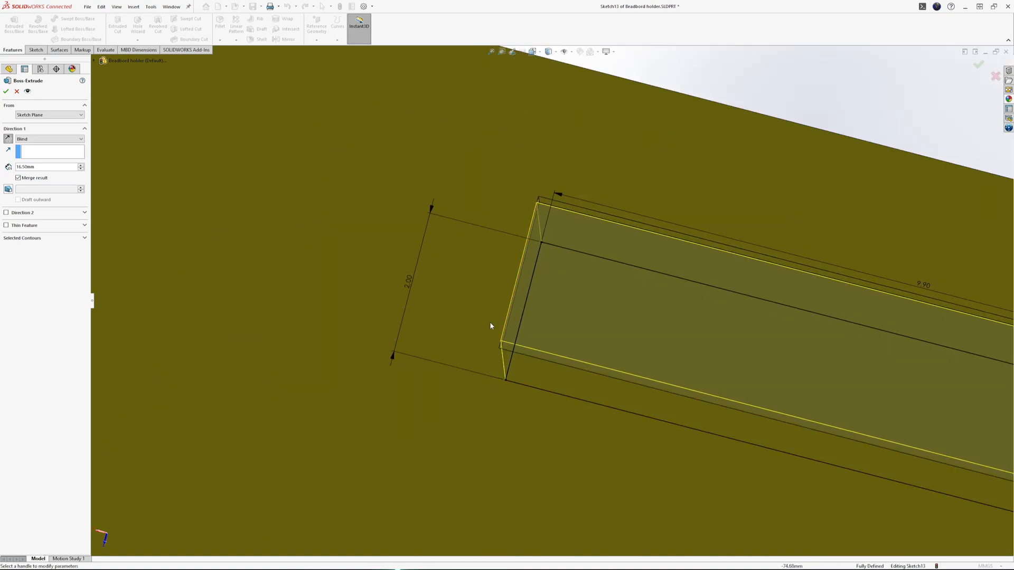
pyautogui.scroll(-7, 692, 321)
pyautogui.moveTo(700, 321)
pyautogui.mouseDown(button='middle')
pyautogui.moveTo(695, 336)
pyautogui.moveTo(699, 328)
pyautogui.mouseUp(button='middle')
pyautogui.scroll(1, 568, 315)
pyautogui.scroll(2, 567, 314)
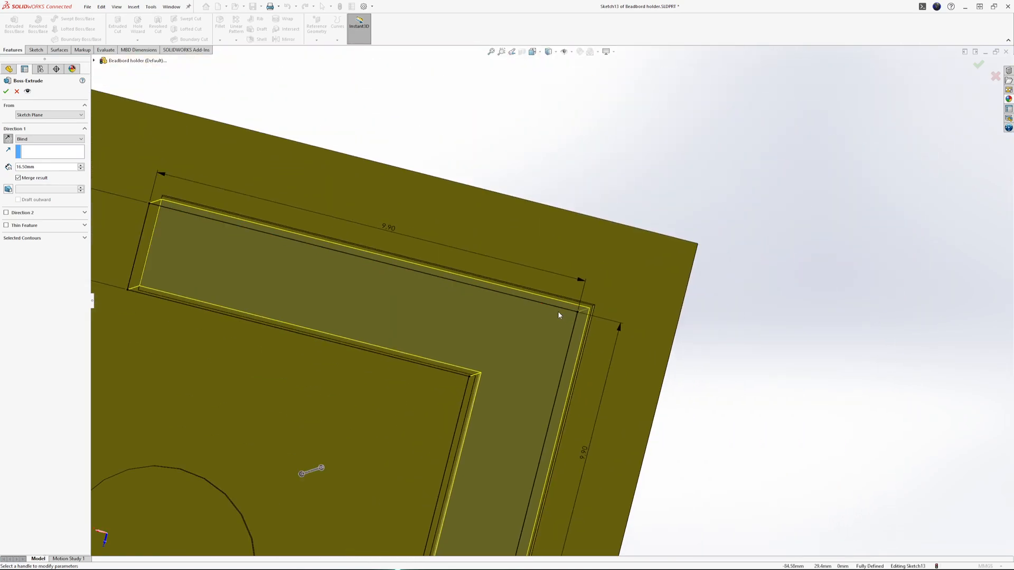
pyautogui.scroll(-1, 558, 312)
pyautogui.moveTo(496, 314); pyautogui.dragTo(581, 307, button='middle')
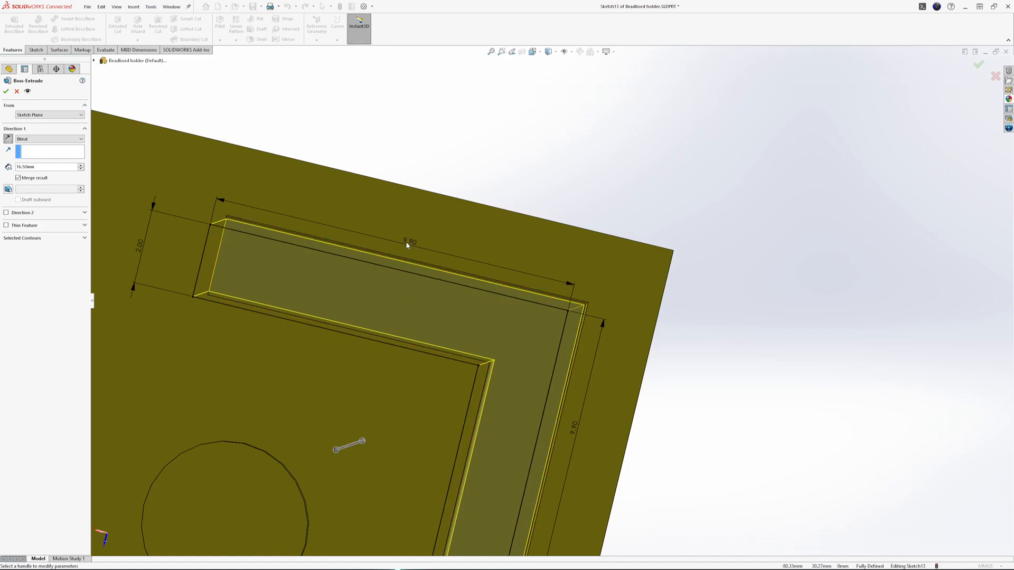
pyautogui.scroll(4, 332, 285)
pyautogui.moveTo(507, 318); pyautogui.dragTo(364, 303, button='middle')
pyautogui.click(17, 91)
# Step: Set the outer lengths of both arms of the L profile to 9.8 mm
pyautogui.scroll(2, 877, 369)
pyautogui.moveTo(876, 370); pyautogui.dragTo(597, 291, button='middle')
pyautogui.doubleClick(763, 297)
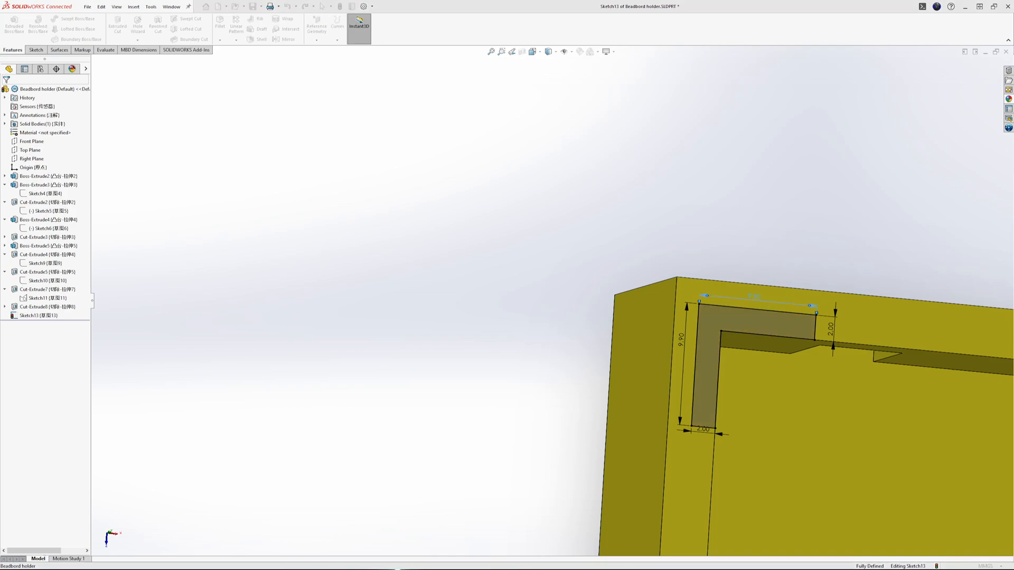
pyautogui.doubleClick(752, 302)
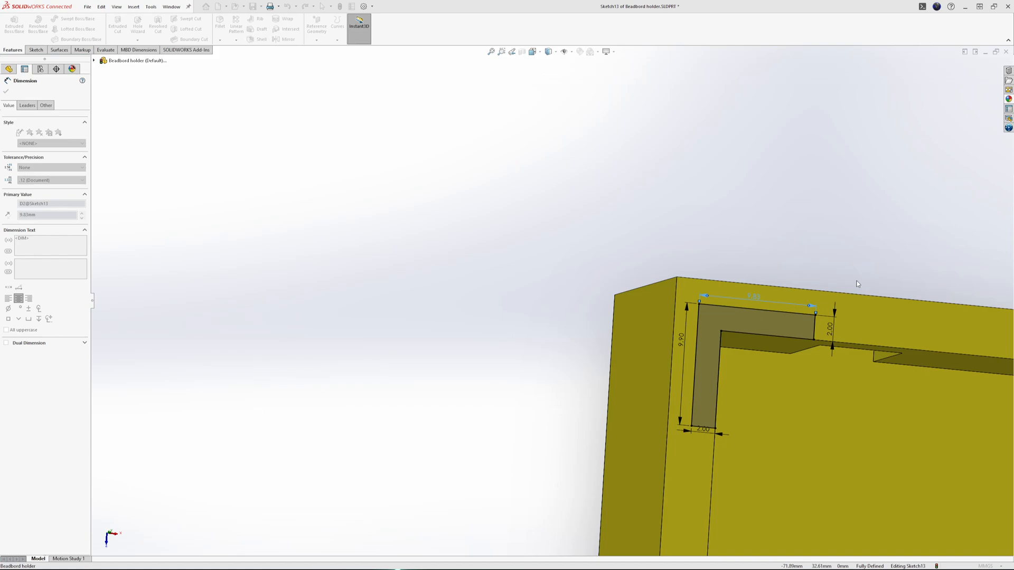
pyautogui.write('9.8')
pyautogui.press('Return')
pyautogui.doubleClick(683, 340)
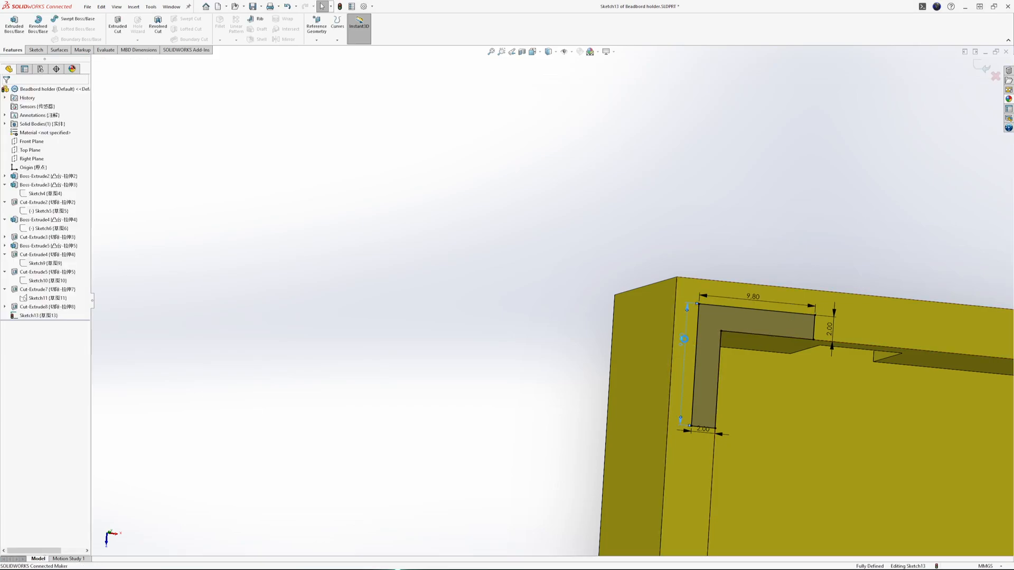
pyautogui.write('9.8')
pyautogui.press('Return')
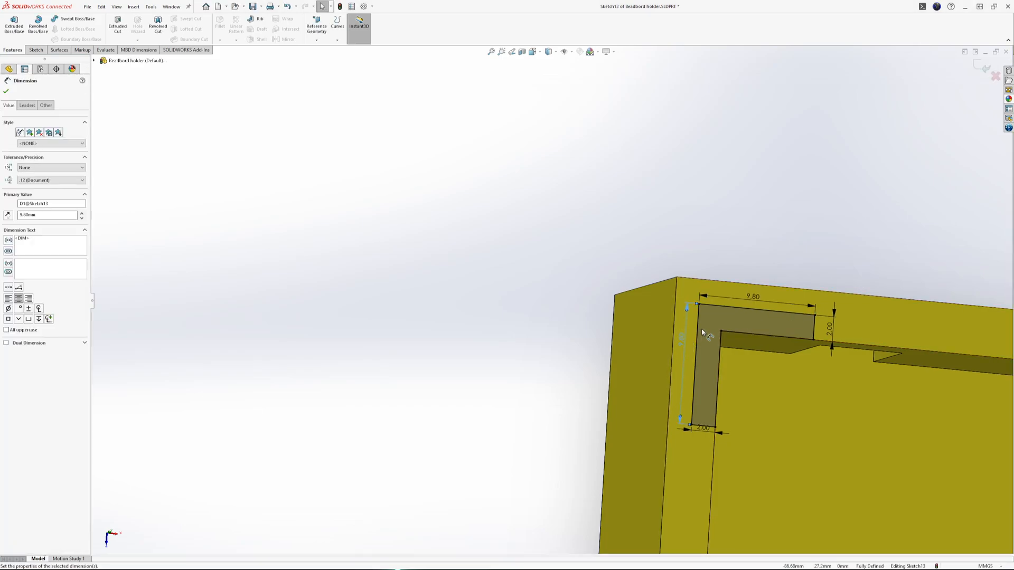
pyautogui.moveTo(699, 334); pyautogui.dragTo(688, 330, button='middle')
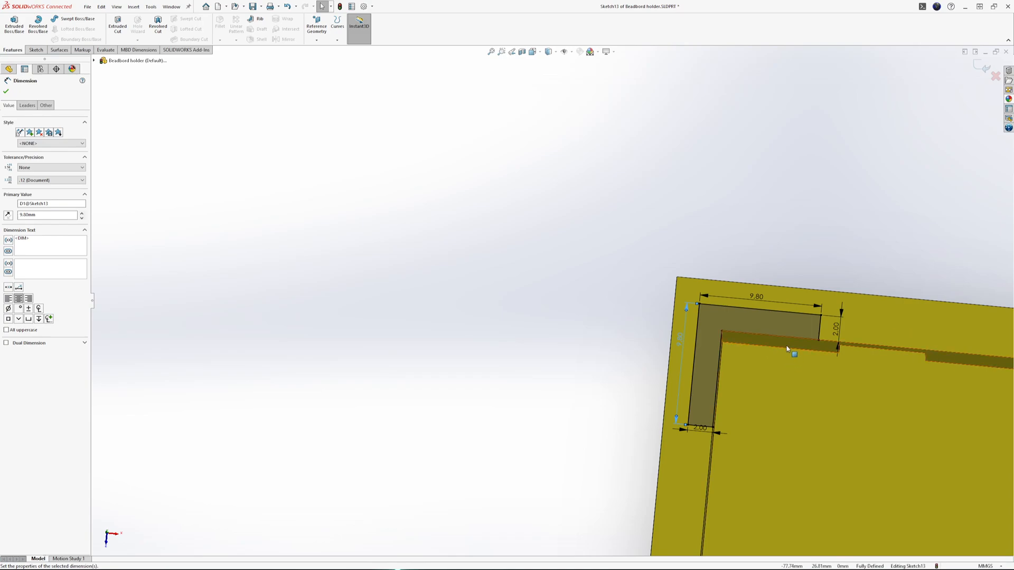
pyautogui.scroll(-2, 791, 351)
pyautogui.moveTo(600, 252); pyautogui.dragTo(590, 255, button='middle')
pyautogui.click(36, 50)
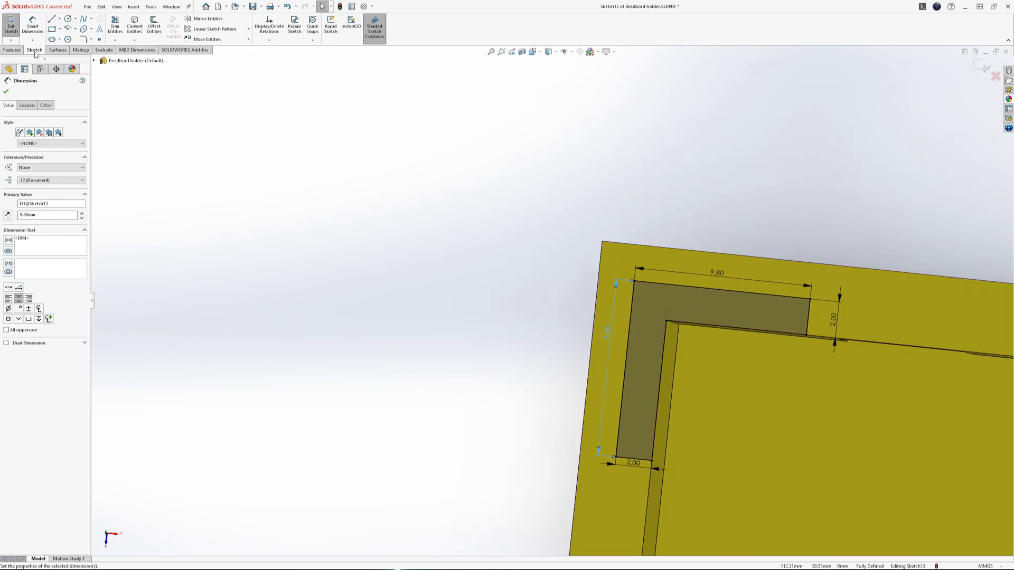
pyautogui.click(12, 50)
pyautogui.click(14, 24)
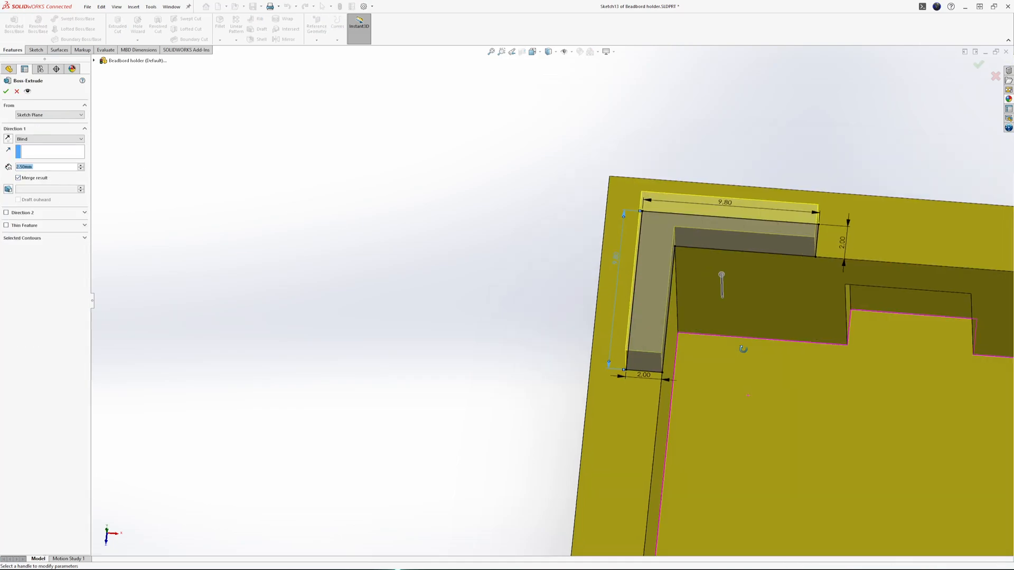
pyautogui.click(17, 92)
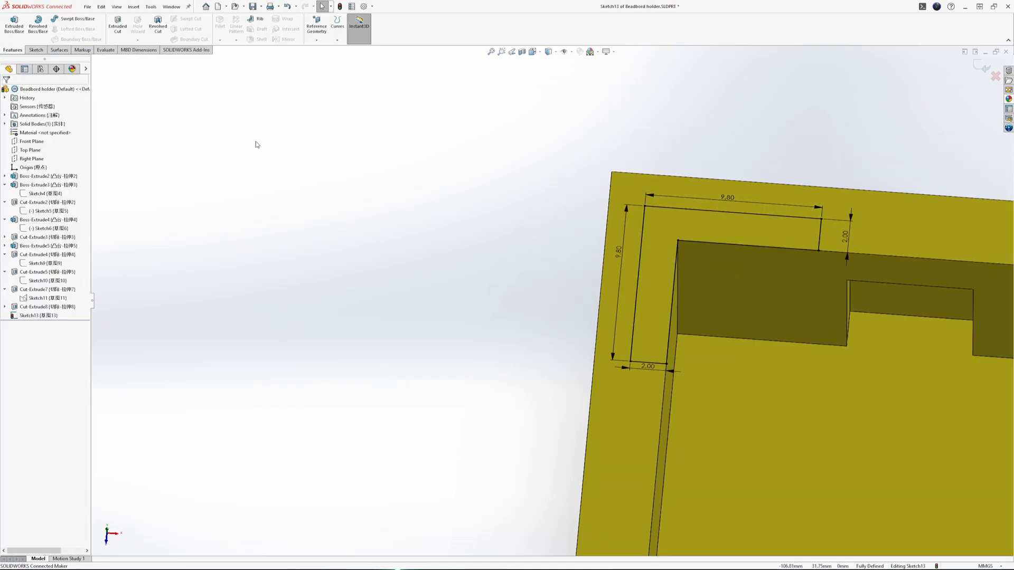
# Step: Sketch a 4 mm construction line across the rim at the midpoint of the long side that holds the L profile
pyautogui.scroll(4, 387, 188)
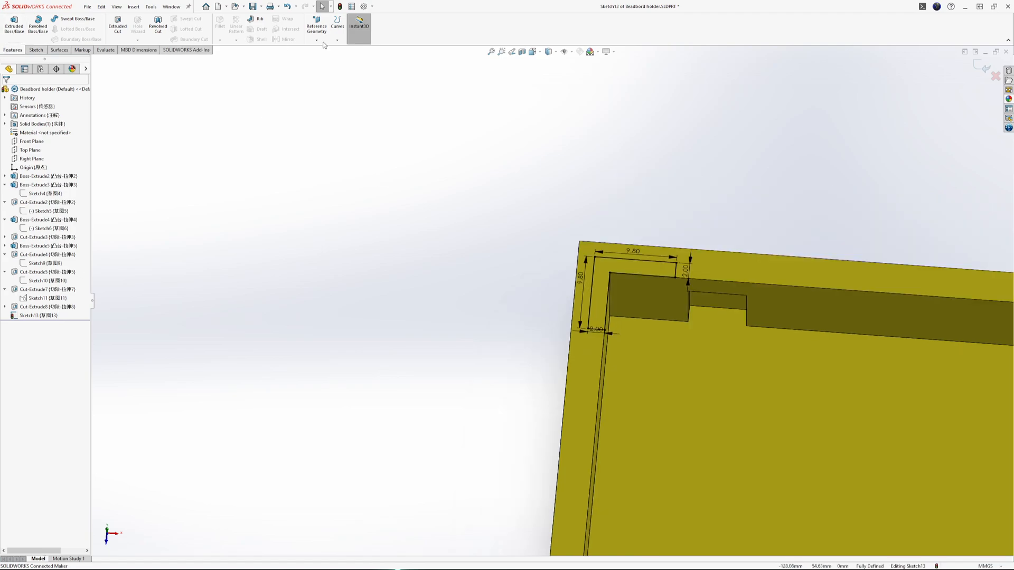
pyautogui.press('f')
pyautogui.scroll(-5, 755, 314)
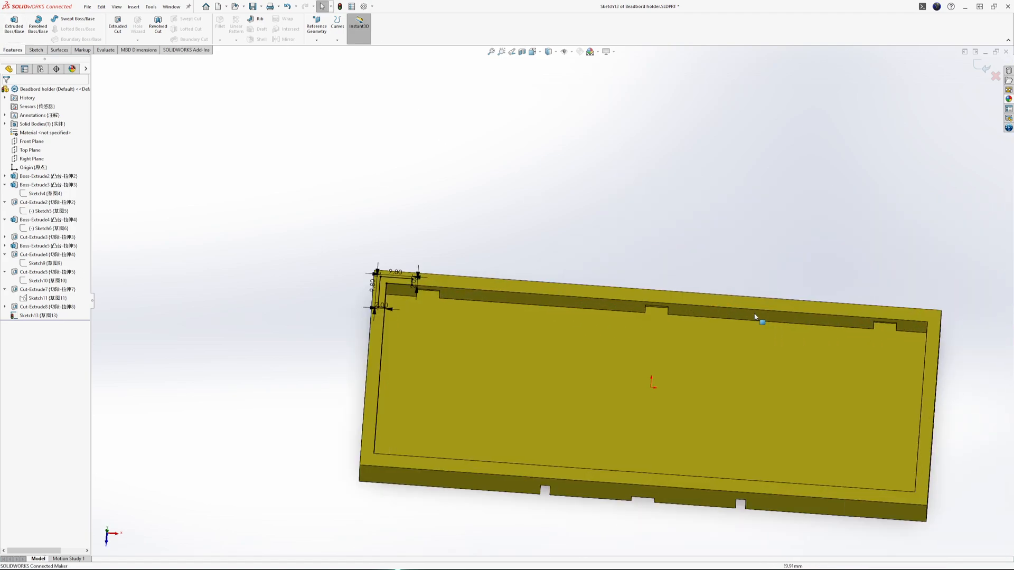
pyautogui.click(36, 51)
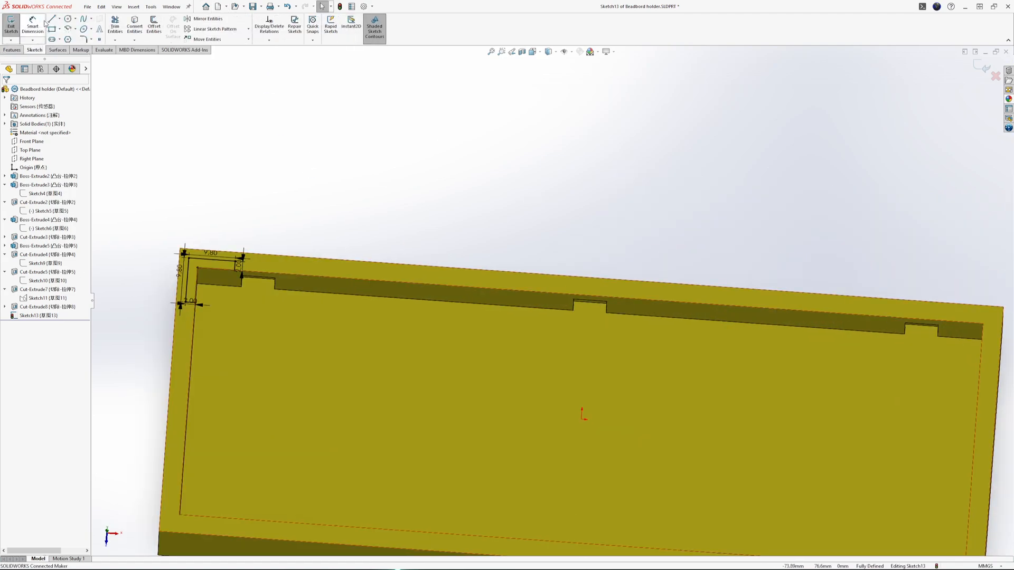
pyautogui.click(60, 22)
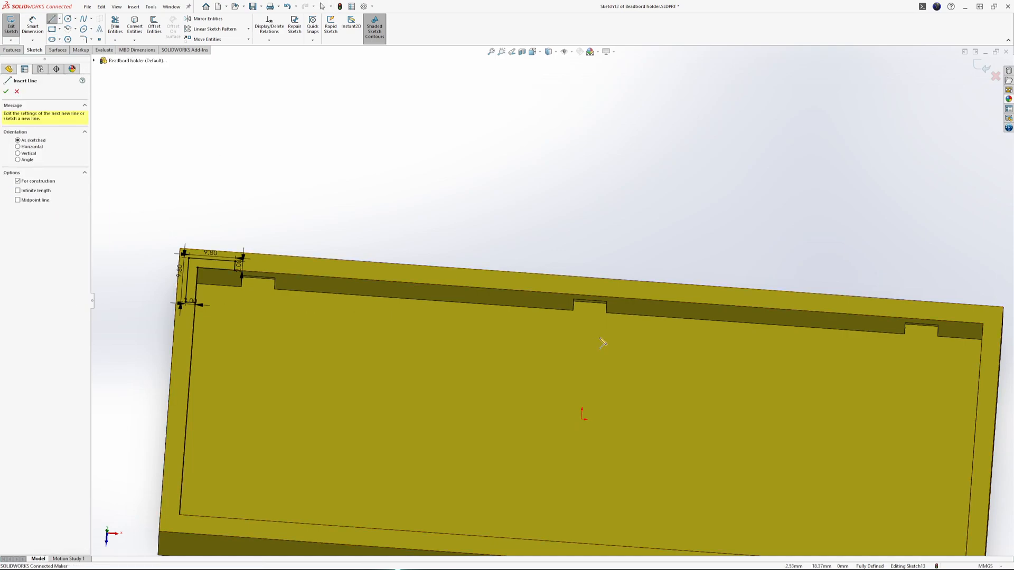
pyautogui.click(591, 278)
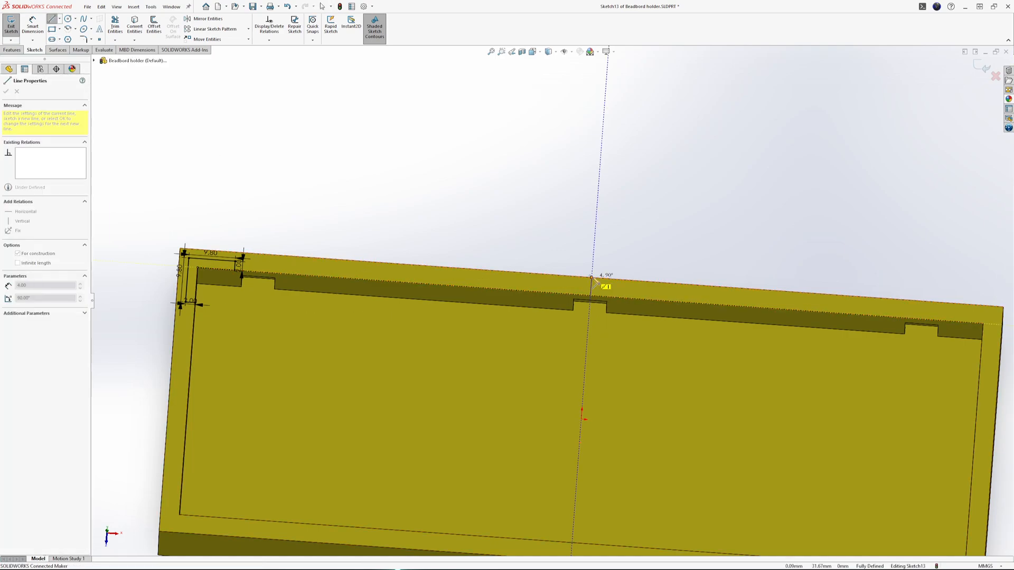
# Step: Mirror the L profile about the short construction line onto the rim corner at the other end of the long side
pyautogui.click(203, 20)
pyautogui.moveTo(150, 231); pyautogui.dragTo(286, 364)
pyautogui.click(27, 228)
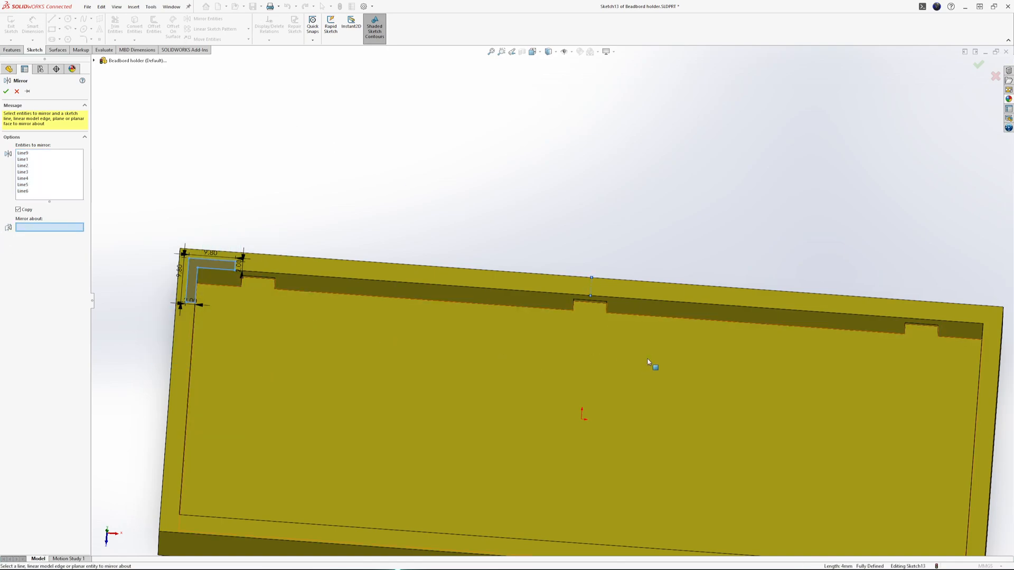
pyautogui.click(592, 286)
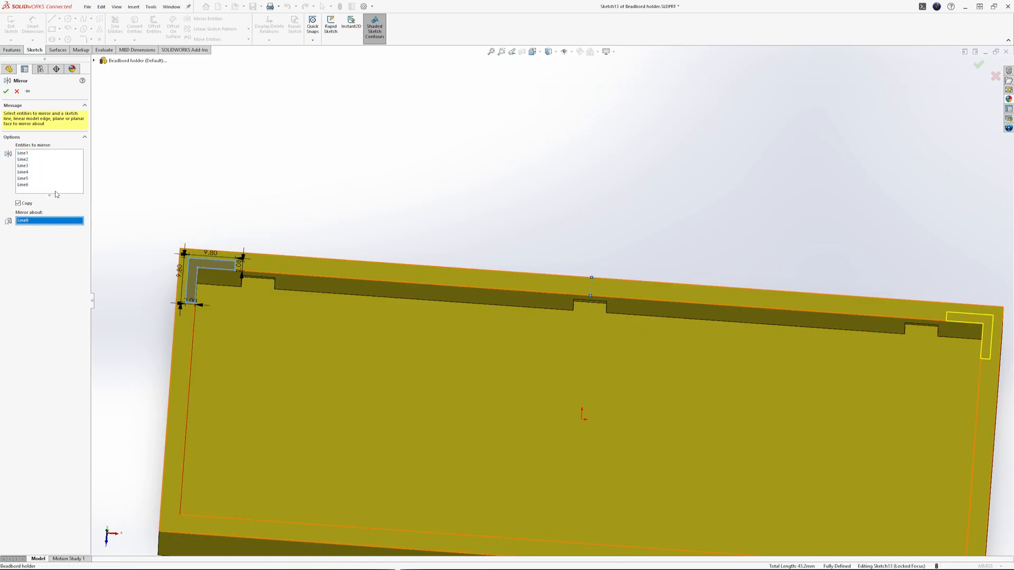
pyautogui.click(22, 188)
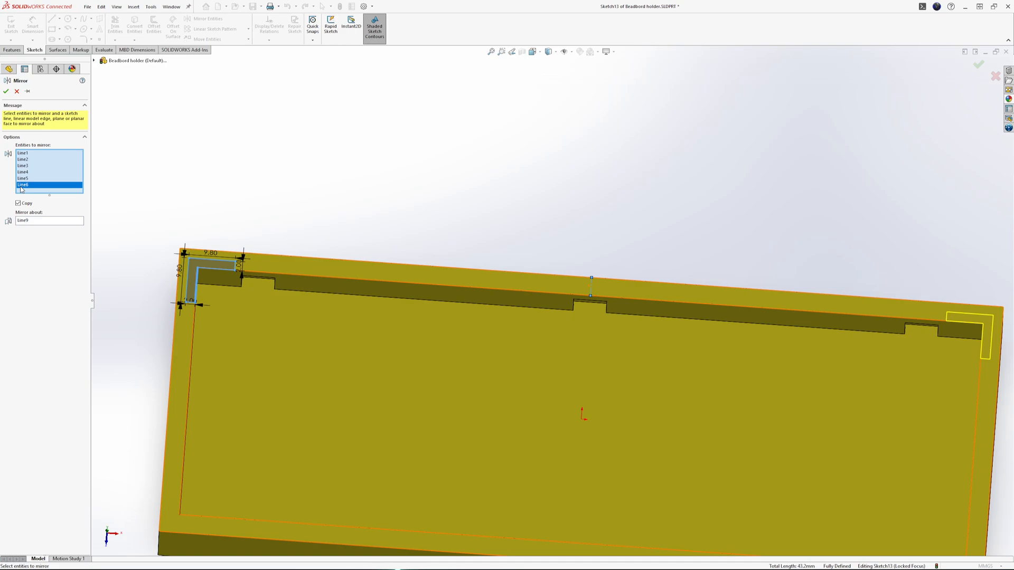
pyautogui.click(7, 92)
pyautogui.moveTo(525, 335); pyautogui.dragTo(529, 359, button='middle')
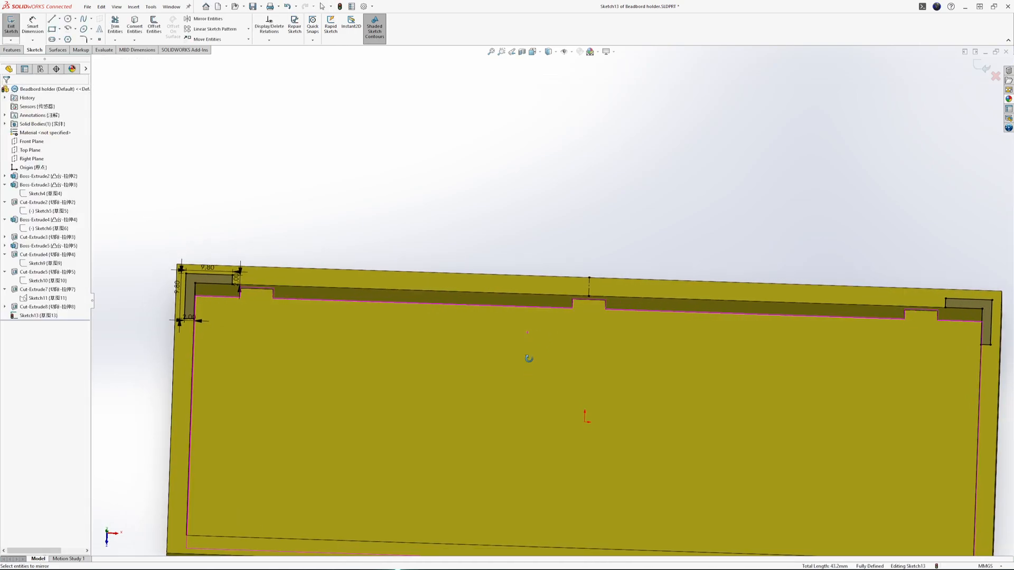
# Step: Sketch a 166 mm horizontal construction line through the origin, joining the midpoints of the pocket's two short inner edges
pyautogui.scroll(4, 545, 384)
pyautogui.scroll(-3, 552, 395)
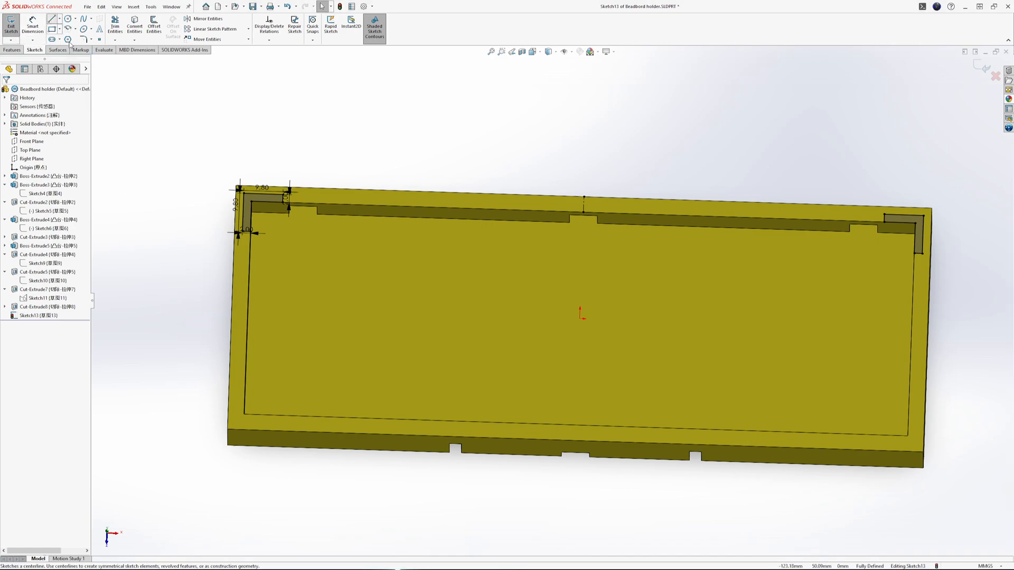
pyautogui.click(52, 18)
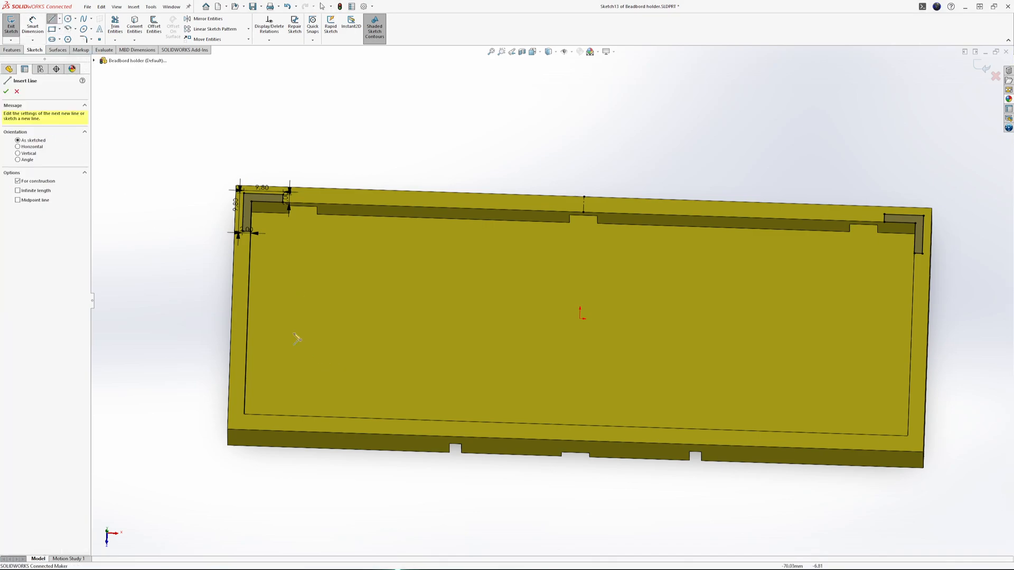
pyautogui.click(248, 308)
pyautogui.click(912, 329)
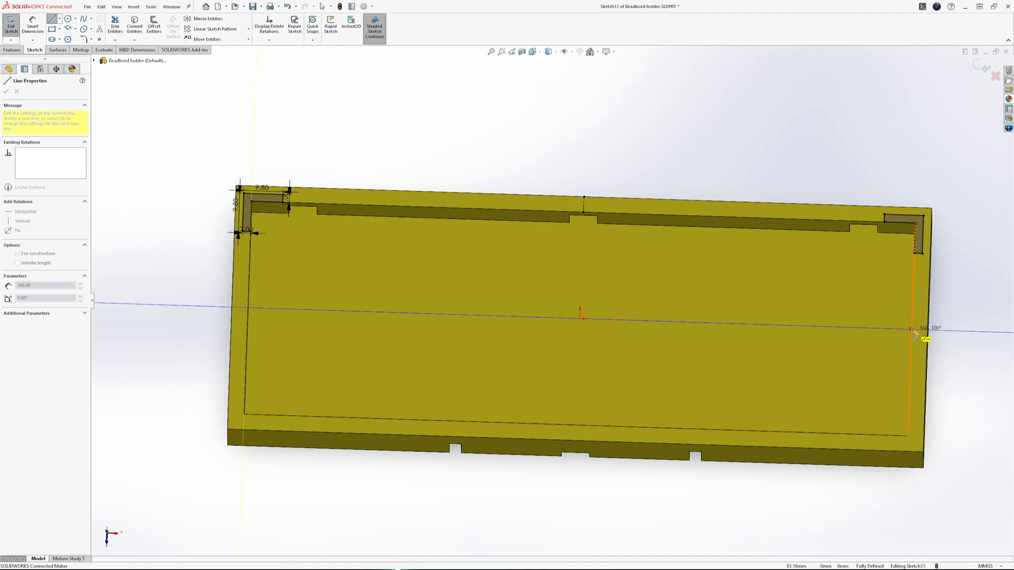
pyautogui.press('Escape')
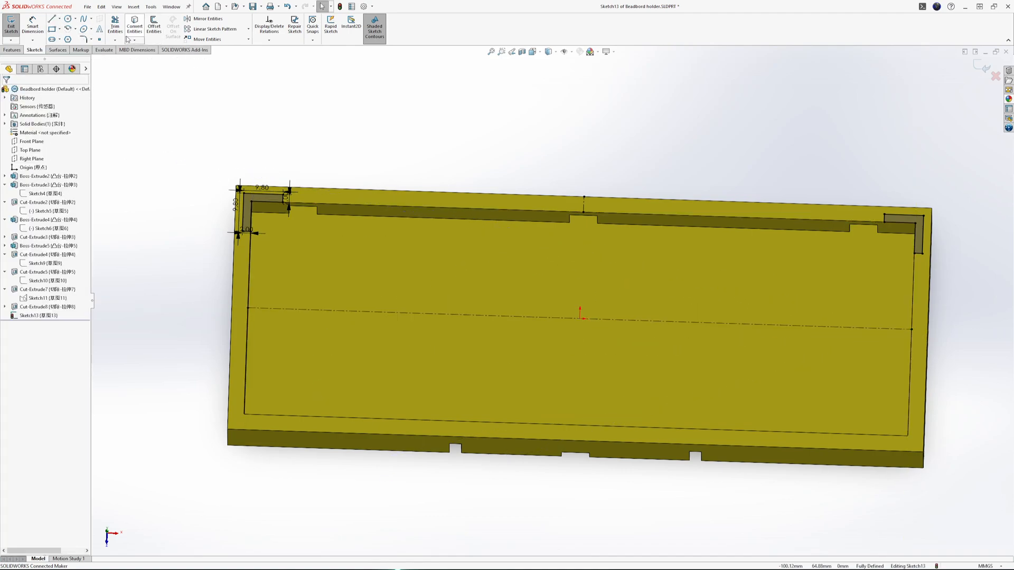
# Step: Mirror both L profiles about the long horizontal construction line onto the remaining two rim corners
pyautogui.click(196, 23)
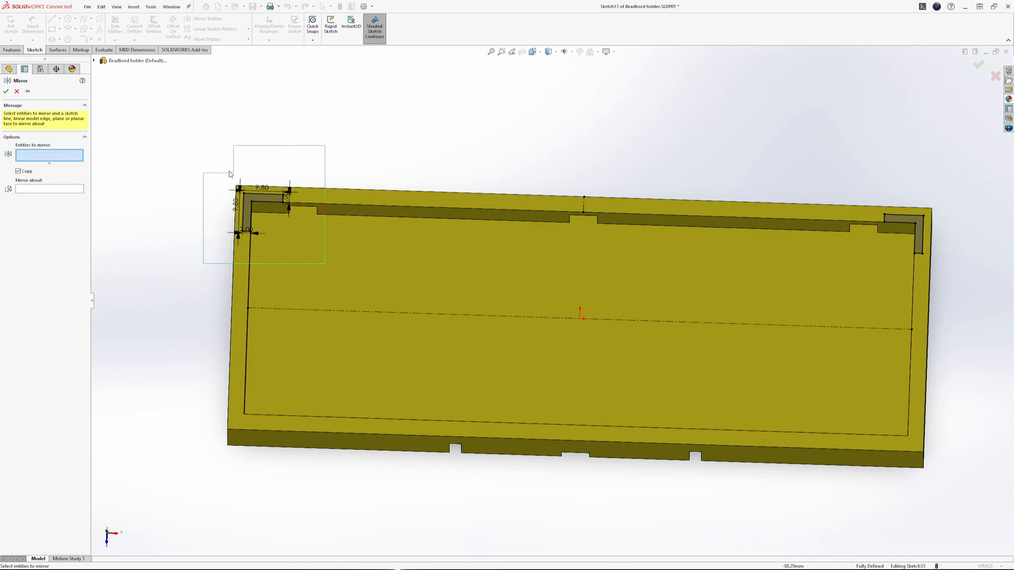
pyautogui.moveTo(302, 255); pyautogui.dragTo(303, 256)
pyautogui.moveTo(838, 166); pyautogui.dragTo(951, 290)
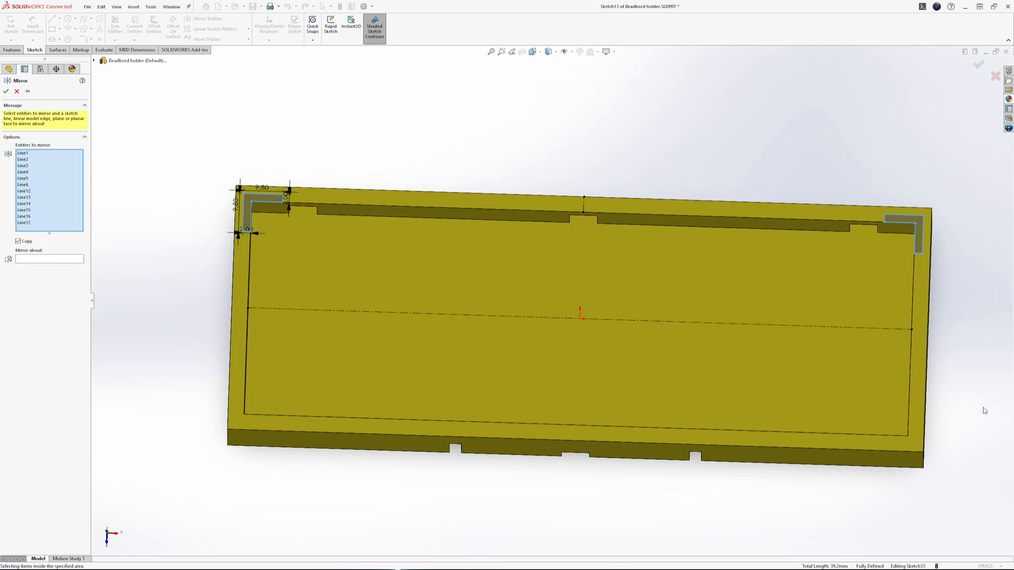
pyautogui.click(37, 259)
pyautogui.click(532, 313)
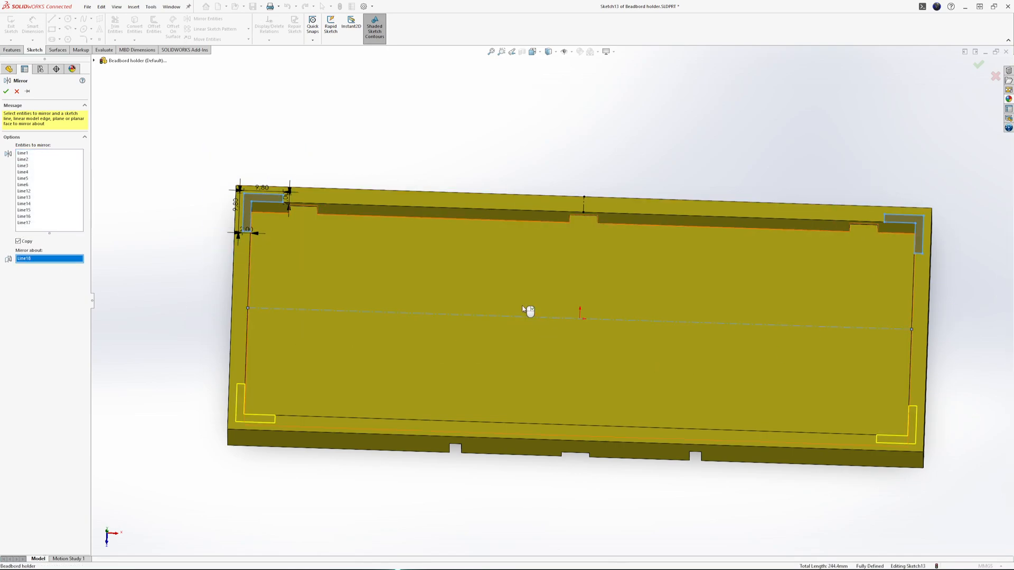
pyautogui.click(6, 93)
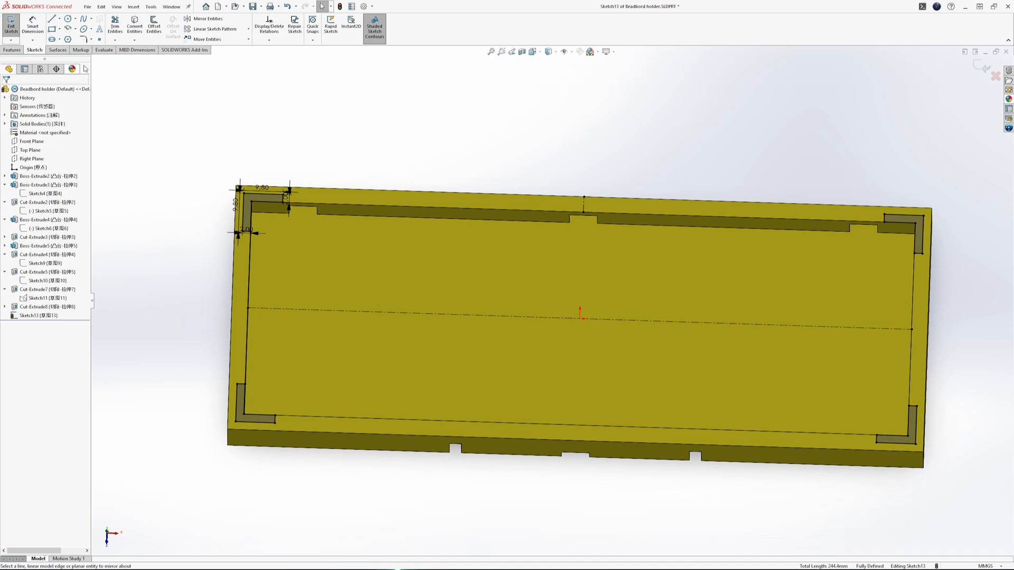
# Step: Boss-Extrude the four L profiles blind to a depth of 2.3 mm, merged with the body
pyautogui.click(12, 50)
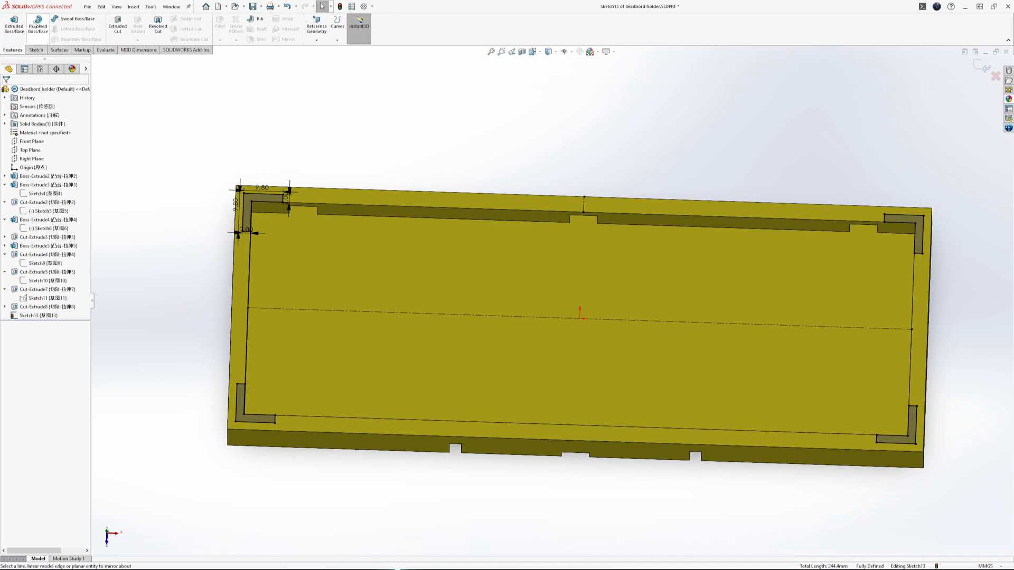
pyautogui.click(14, 26)
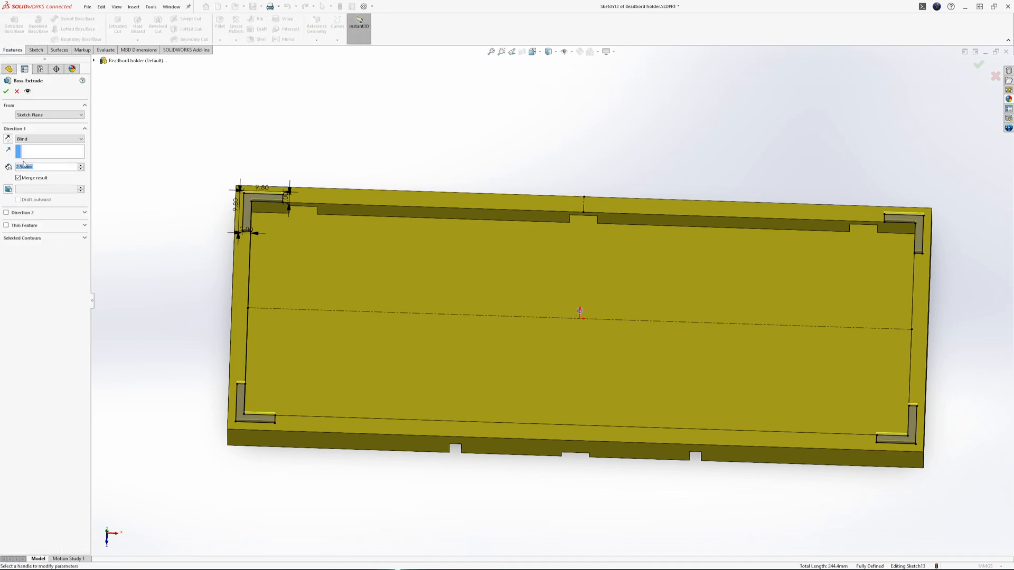
pyautogui.click(19, 167)
pyautogui.press('Delete')
pyautogui.write('3')
pyautogui.press('Return')
pyautogui.click(4, 93)
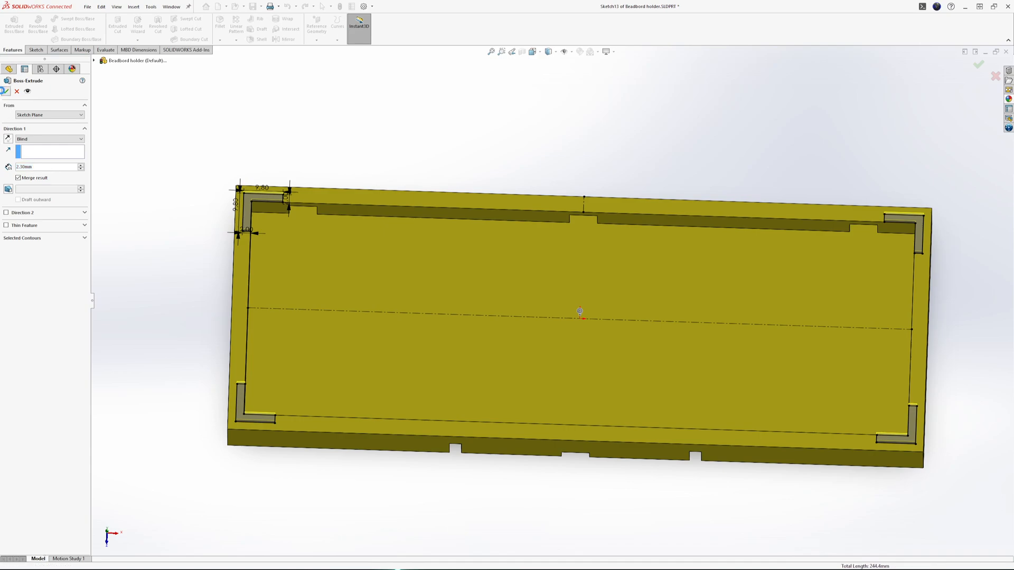
# Step: Start a 2 mm fillet on the upper end edges of both arms of the original L boss
pyautogui.moveTo(402, 455); pyautogui.dragTo(430, 272, button='middle')
pyautogui.click(223, 405)
pyautogui.moveTo(223, 405); pyautogui.dragTo(512, 559, button='middle')
pyautogui.moveTo(428, 407); pyautogui.dragTo(325, 446, button='middle')
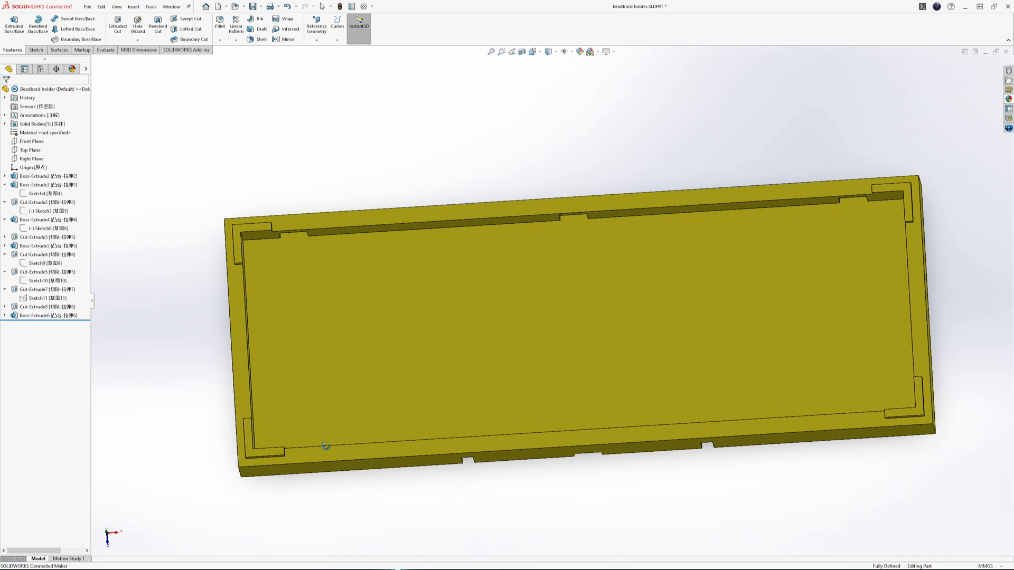
pyautogui.moveTo(233, 294); pyautogui.dragTo(220, 267, button='middle')
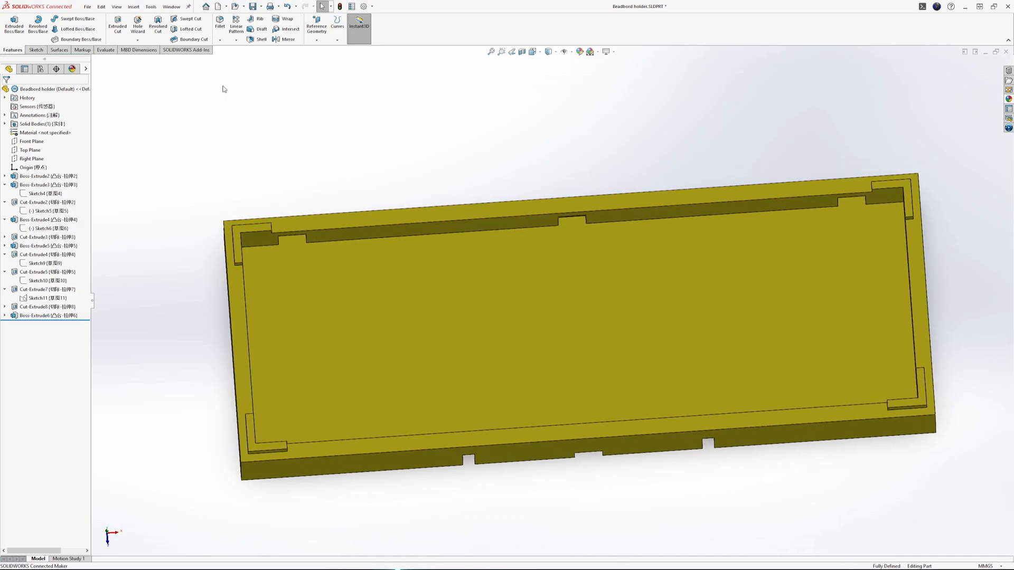
pyautogui.click(220, 22)
pyautogui.click(236, 265)
pyautogui.scroll(-5, 229, 276)
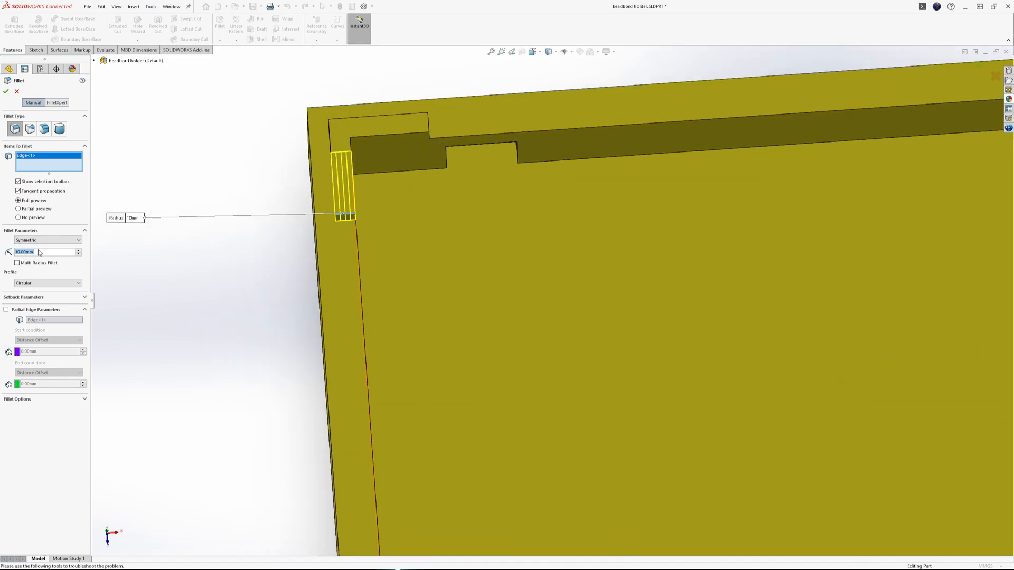
pyautogui.write('1')
pyautogui.press('Return')
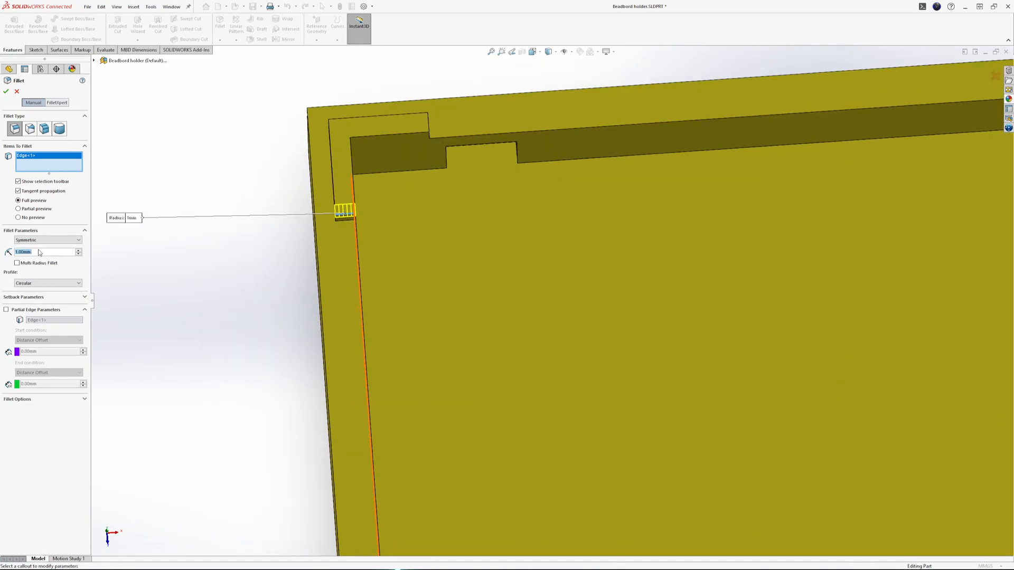
pyautogui.write('2')
pyautogui.press('Return')
pyautogui.click(427, 125)
# Step: Add the upper end edges of both arms of the second L boss on the same short side to the 2 mm fillet
pyautogui.moveTo(555, 267); pyautogui.dragTo(197, 347, button='middle')
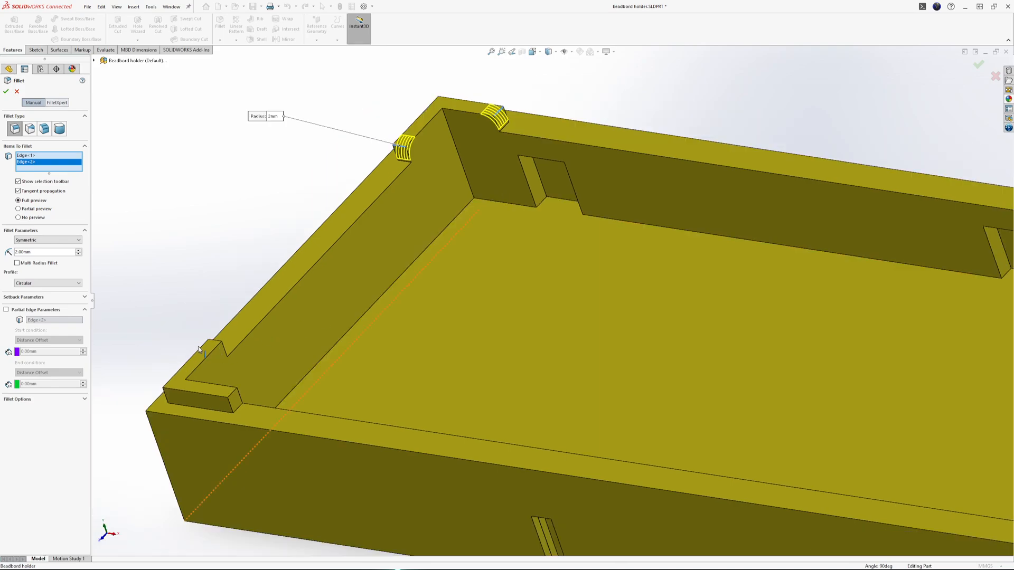
pyautogui.click(217, 345)
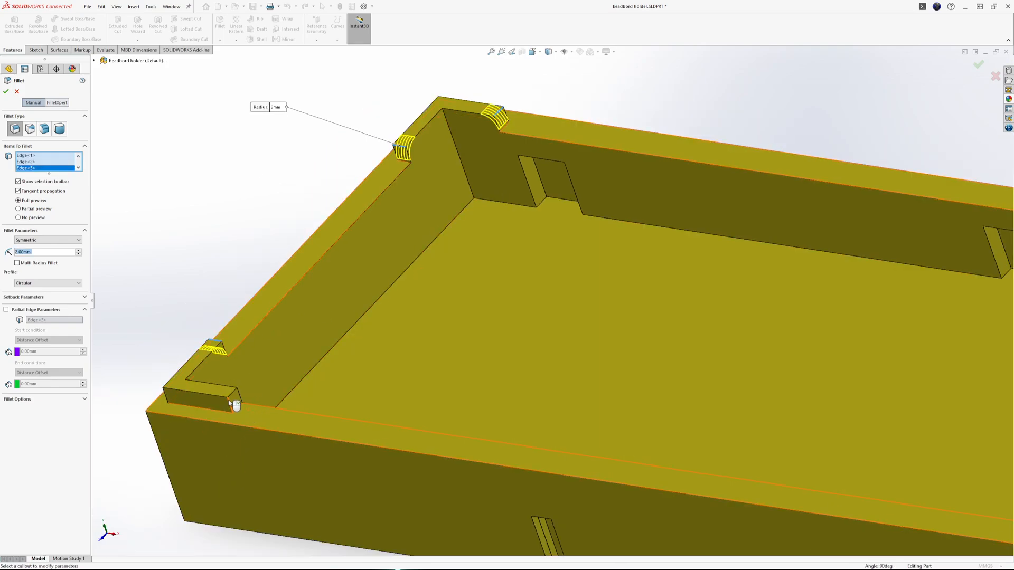
pyautogui.click(235, 407)
pyautogui.moveTo(509, 437); pyautogui.dragTo(506, 433, button='middle')
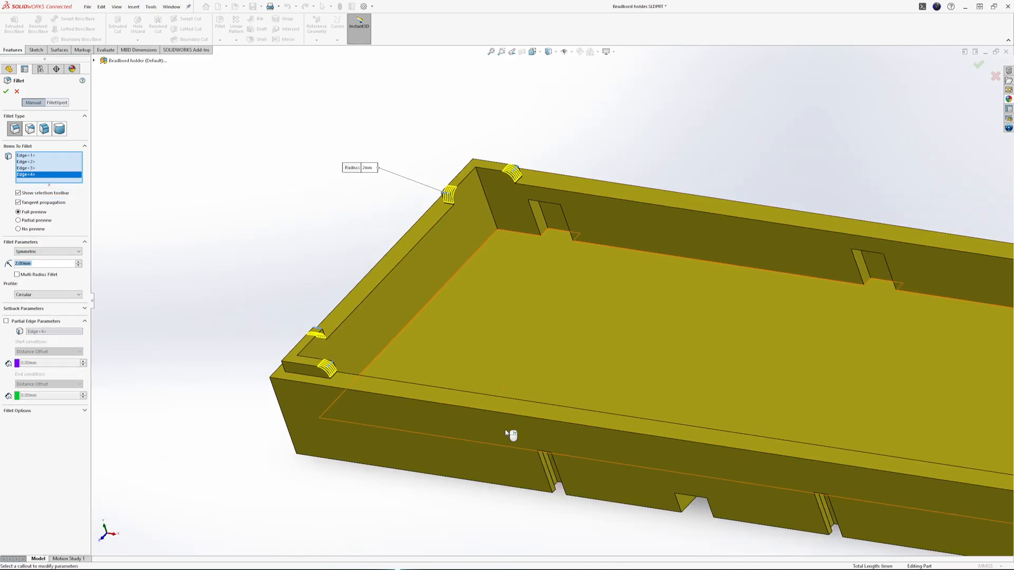
pyautogui.scroll(4, 594, 404)
pyautogui.scroll(-6, 681, 391)
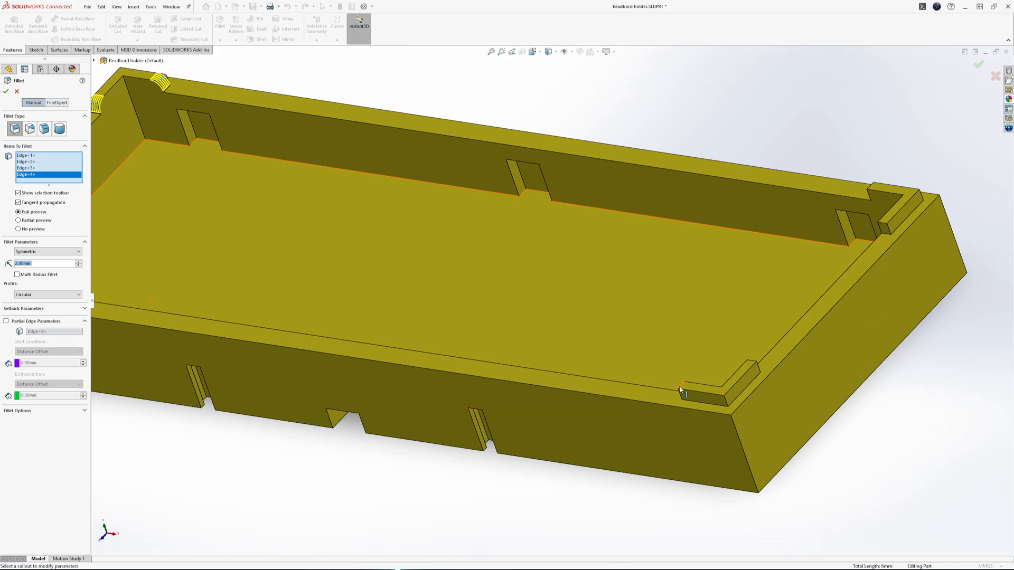
# Step: Add the upper arm-end edges of the two L bosses on the opposite short side and apply the 2 mm fillet
pyautogui.click(682, 391)
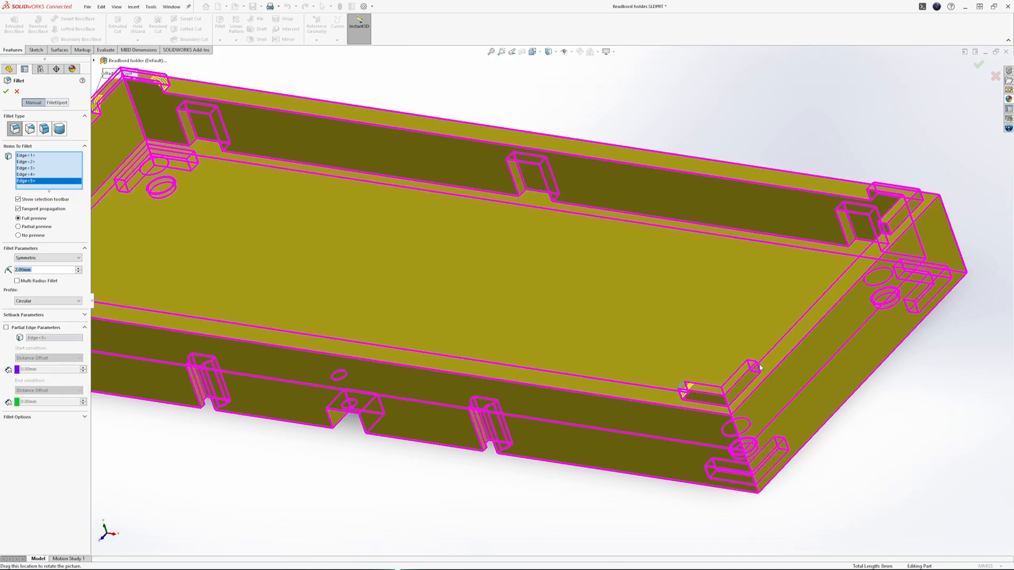
pyautogui.click(884, 224)
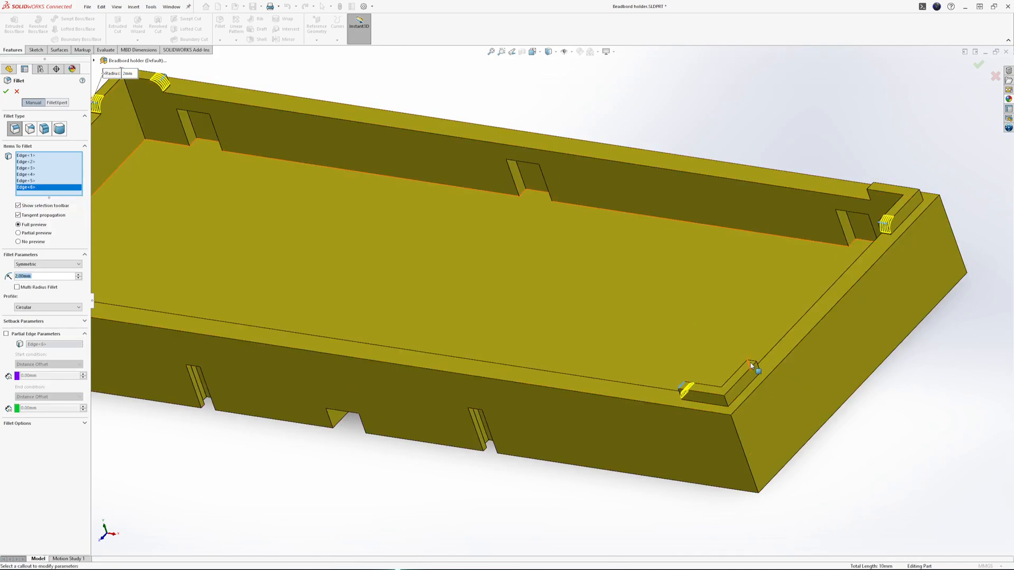
pyautogui.click(756, 361)
pyautogui.moveTo(815, 292); pyautogui.dragTo(801, 323, button='middle')
pyautogui.click(861, 335)
pyautogui.moveTo(900, 463); pyautogui.dragTo(925, 355, button='middle')
pyautogui.scroll(3, 900, 374)
pyautogui.scroll(-1, 713, 394)
pyautogui.moveTo(486, 388); pyautogui.dragTo(490, 346, button='middle')
pyautogui.scroll(3, 490, 344)
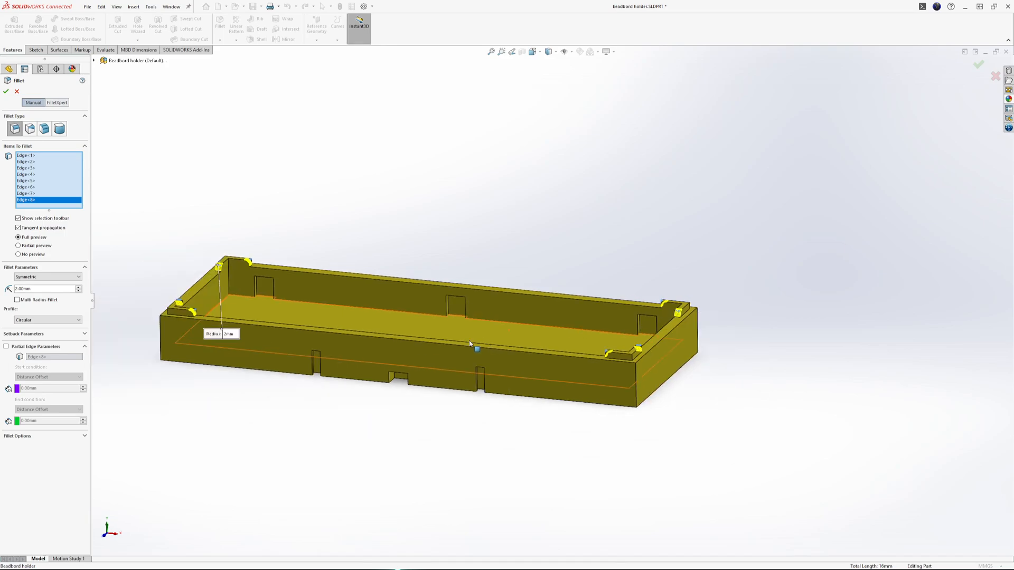
pyautogui.scroll(-1, 414, 334)
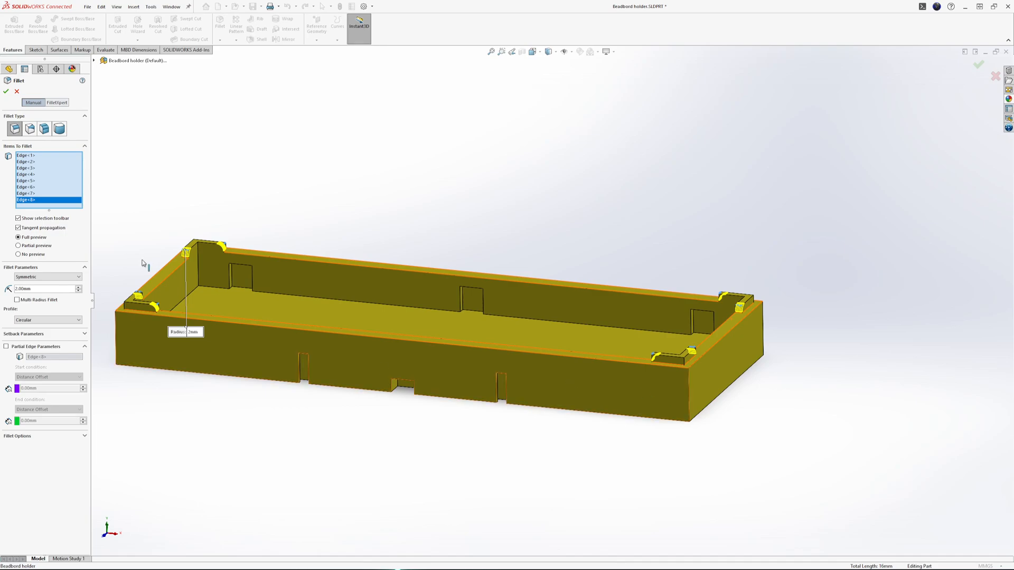
pyautogui.click(6, 92)
# Step: Start a 2 mm fillet on the two vertical outer corner edges of the holder's long side with the notches
pyautogui.moveTo(280, 439); pyautogui.dragTo(347, 332, button='middle')
pyautogui.scroll(3, 346, 332)
pyautogui.scroll(-2, 644, 237)
pyautogui.moveTo(644, 238); pyautogui.dragTo(632, 276, button='middle')
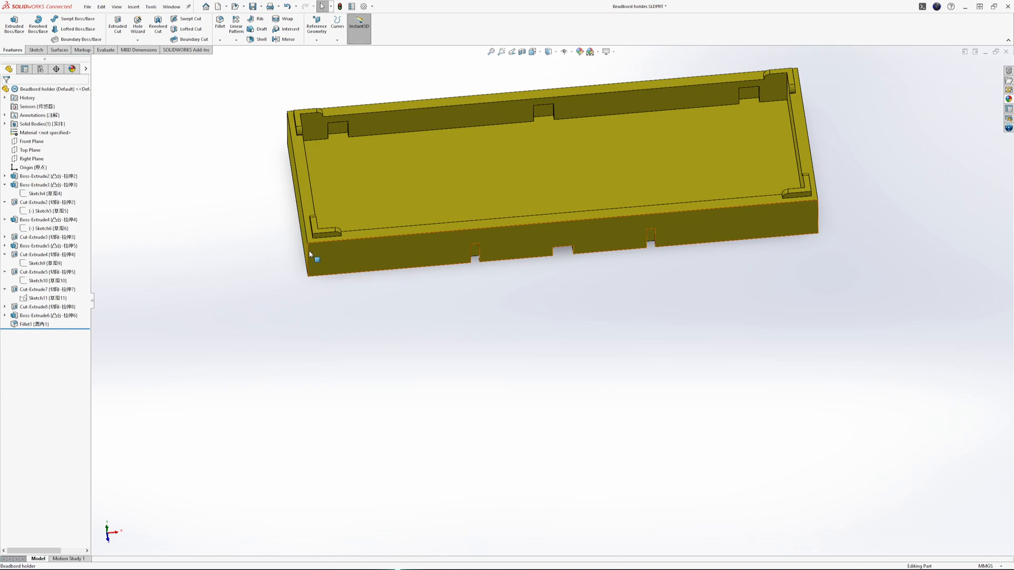
pyautogui.moveTo(646, 261); pyautogui.dragTo(595, 220, button='middle')
pyautogui.scroll(-2, 596, 219)
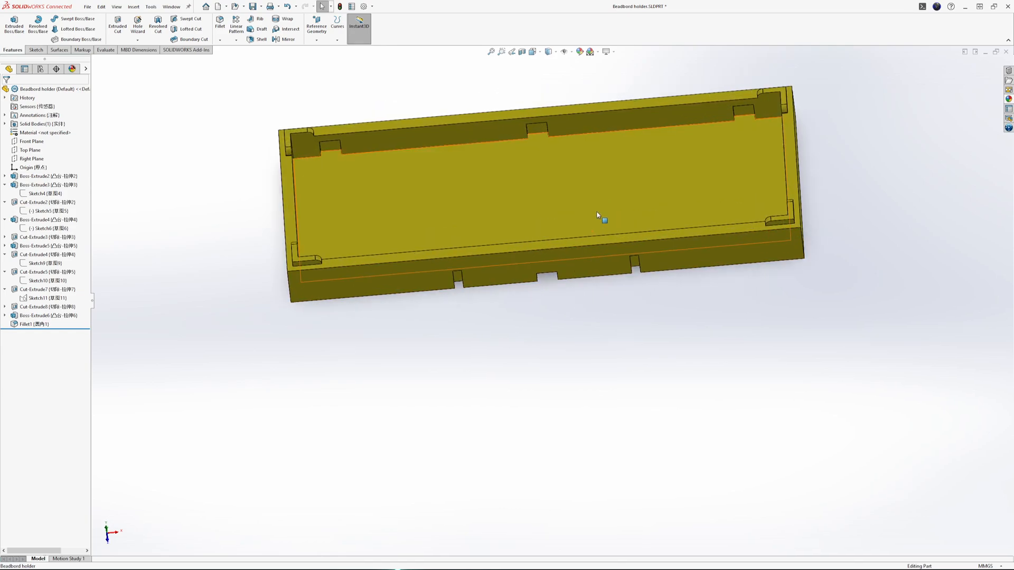
pyautogui.scroll(-1, 596, 213)
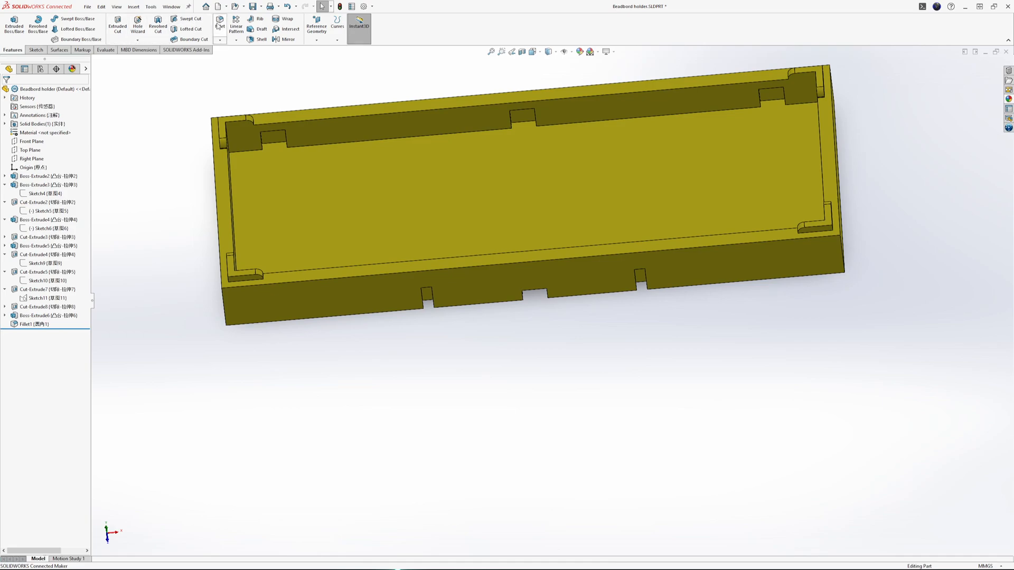
pyautogui.click(226, 305)
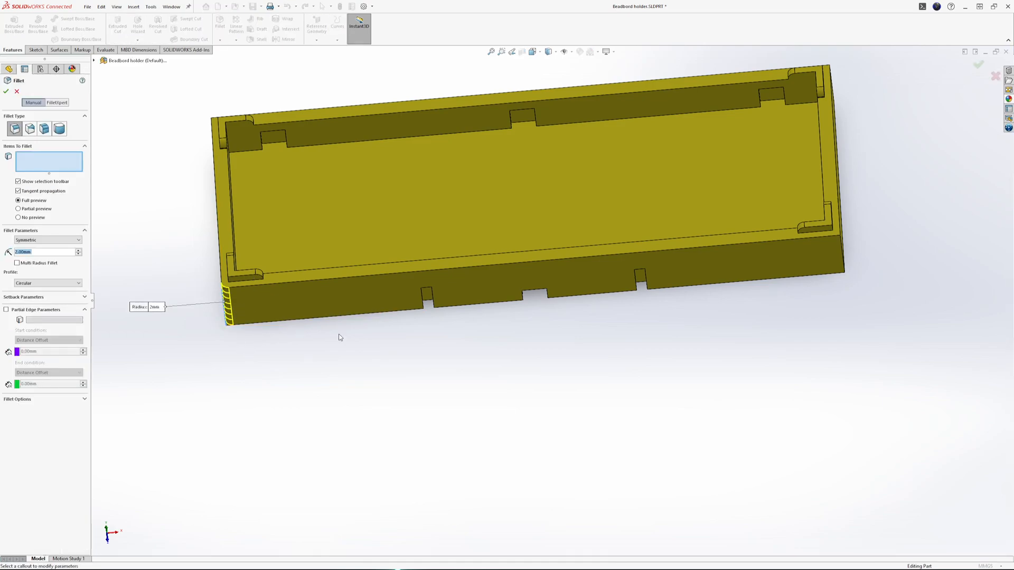
pyautogui.click(844, 251)
pyautogui.moveTo(844, 250); pyautogui.dragTo(740, 194, button='middle')
pyautogui.scroll(-3, 606, 199)
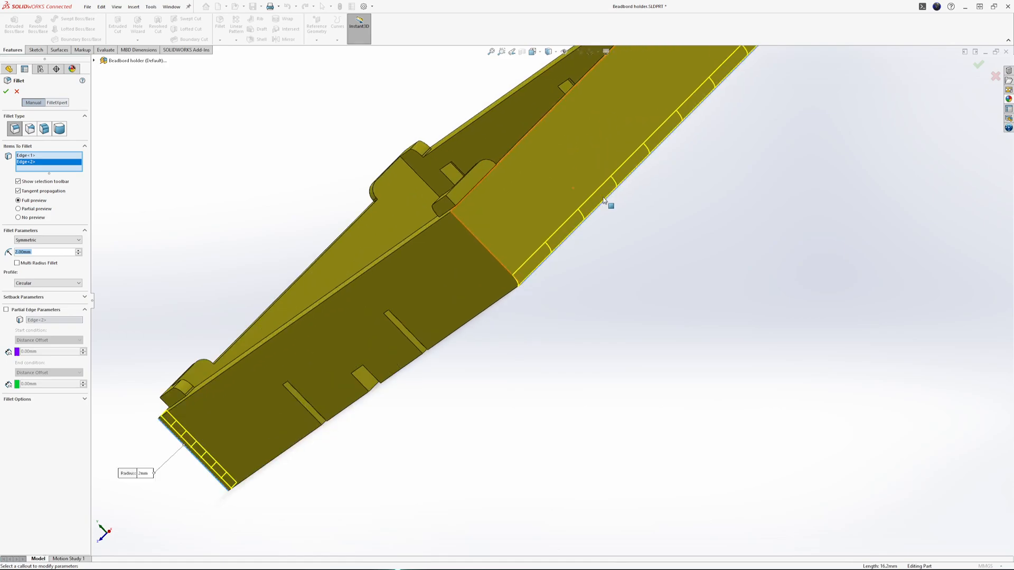
pyautogui.click(604, 204)
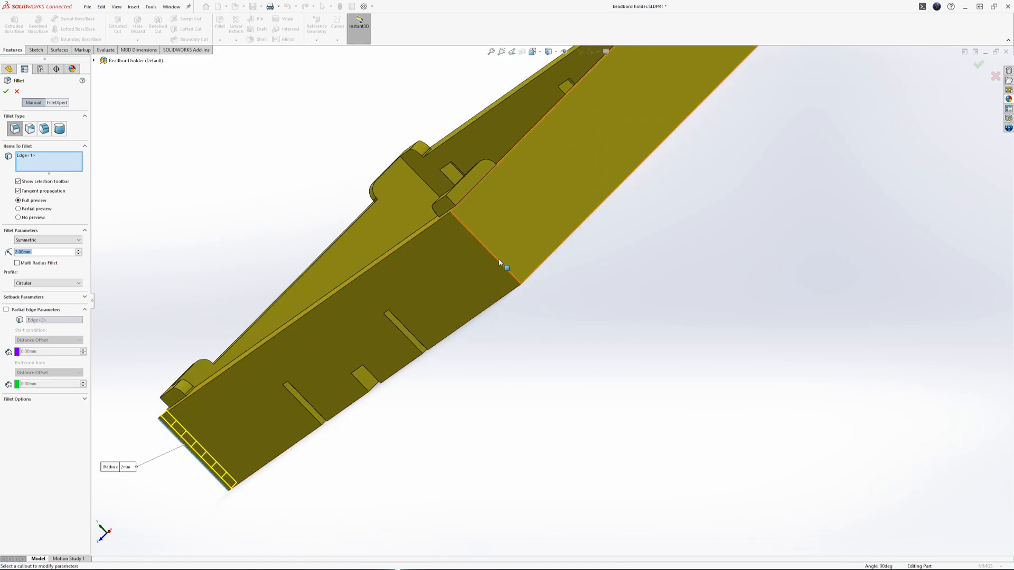
pyautogui.click(496, 260)
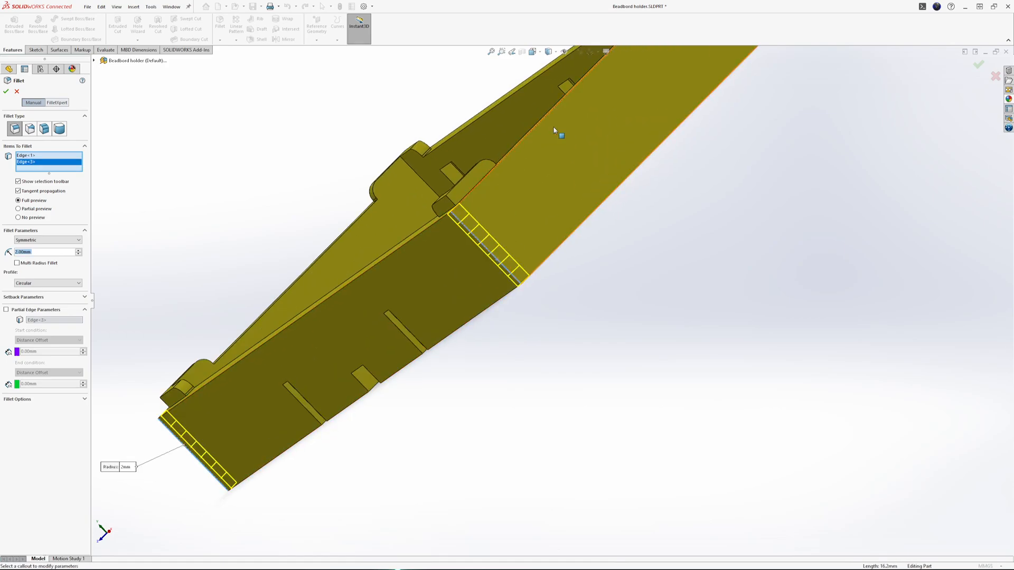
# Step: Add the remaining two vertical outer corner edges and apply the 2 mm fillet to all four corners of the holder
pyautogui.moveTo(496, 261); pyautogui.dragTo(499, 288, button='middle')
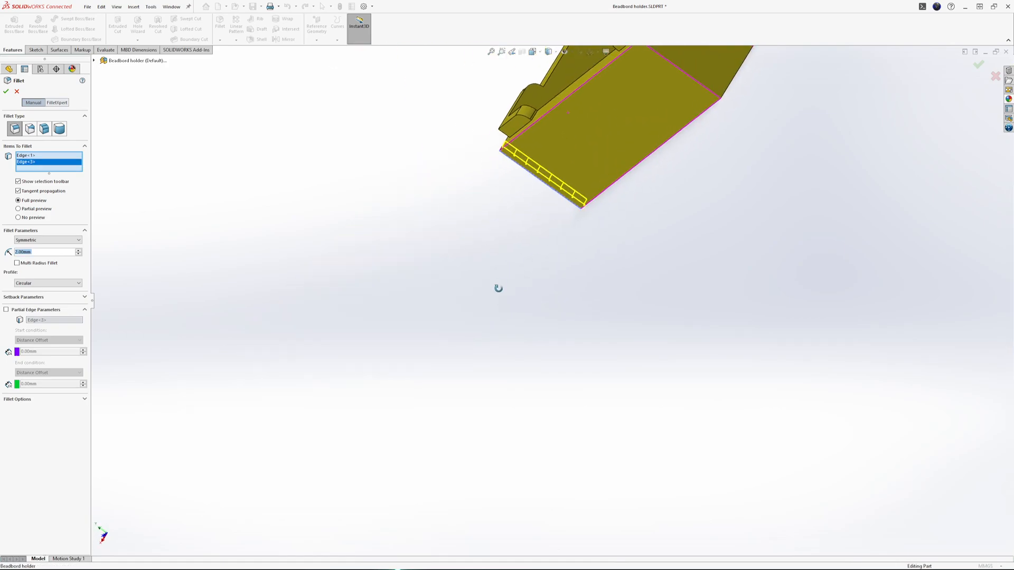
pyautogui.click(684, 76)
pyautogui.moveTo(685, 76); pyautogui.dragTo(627, 113, button='middle')
pyautogui.scroll(-4, 632, 149)
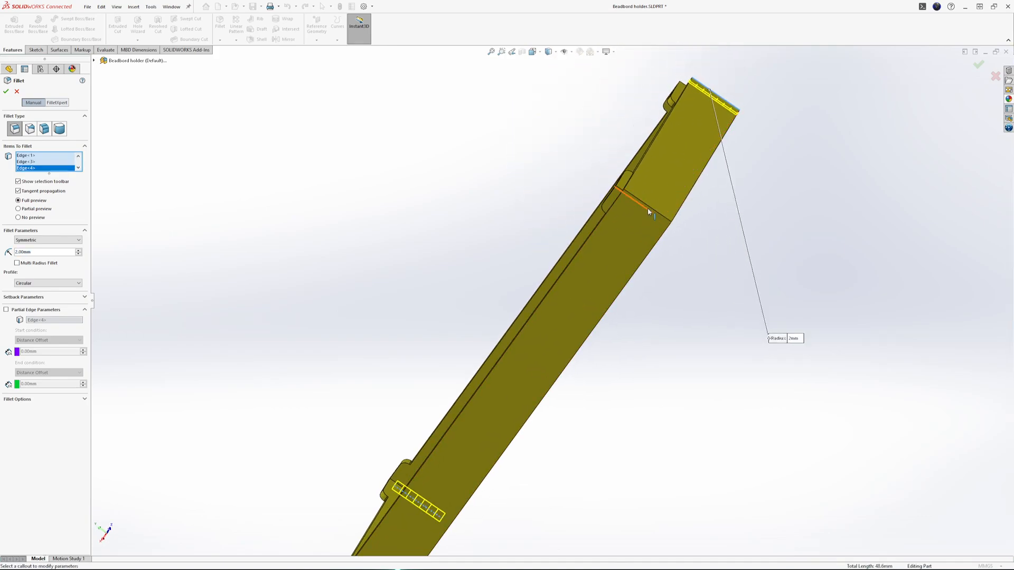
pyautogui.click(649, 208)
pyautogui.moveTo(518, 262); pyautogui.dragTo(708, 257, button='middle')
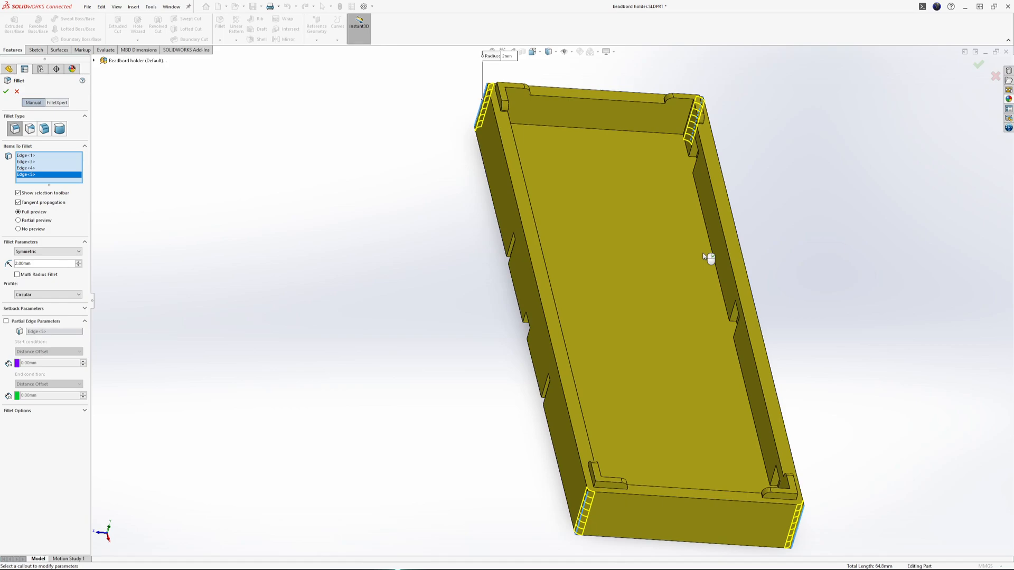
pyautogui.click(6, 92)
pyautogui.click(799, 230)
pyautogui.moveTo(803, 321); pyautogui.dragTo(845, 370, button='middle')
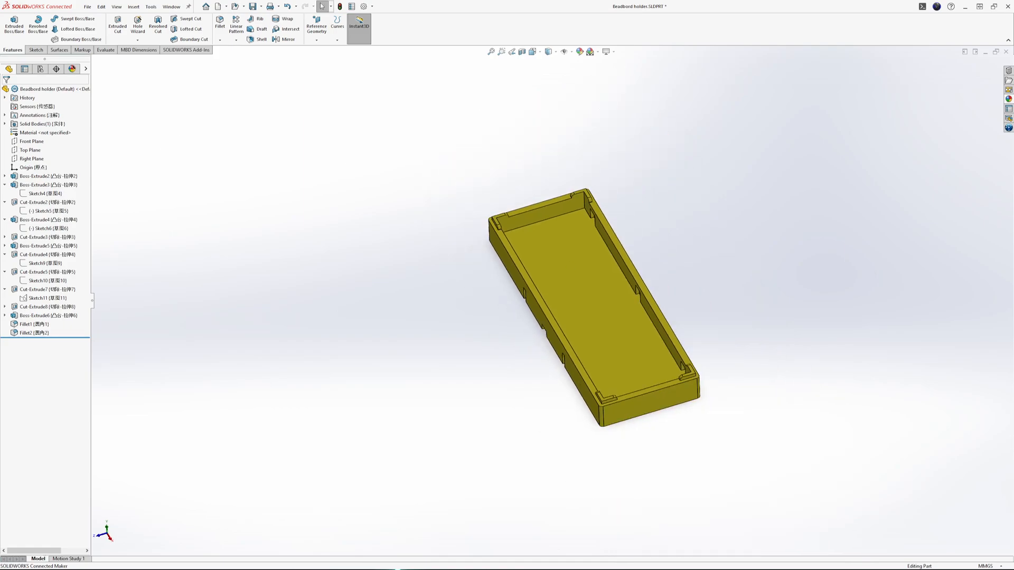
# Step: Switch to the Arduino bracket assembly and examine both breadboard holders and their corner bosses around the Arduino board
pyautogui.hotkey('ctrl', 'Tab')
pyautogui.moveTo(466, 383); pyautogui.dragTo(513, 351, button='middle')
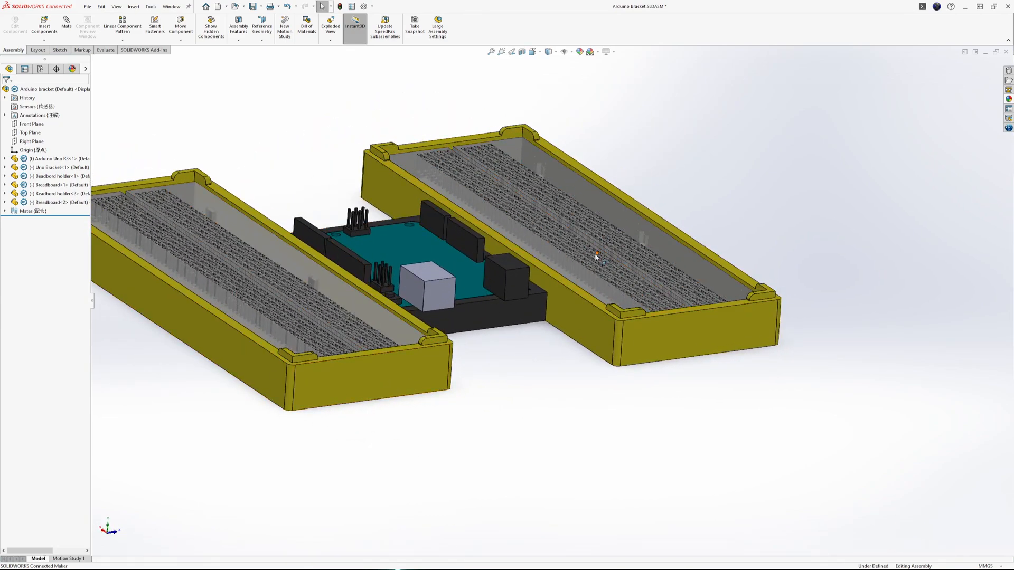
pyautogui.moveTo(575, 425); pyautogui.dragTo(612, 488, button='middle')
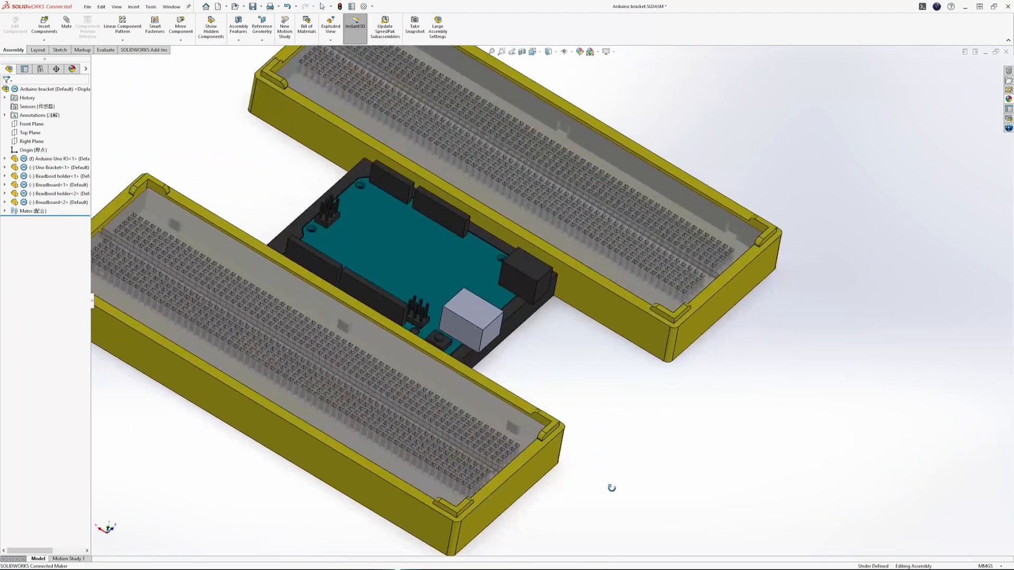
pyautogui.press('f')
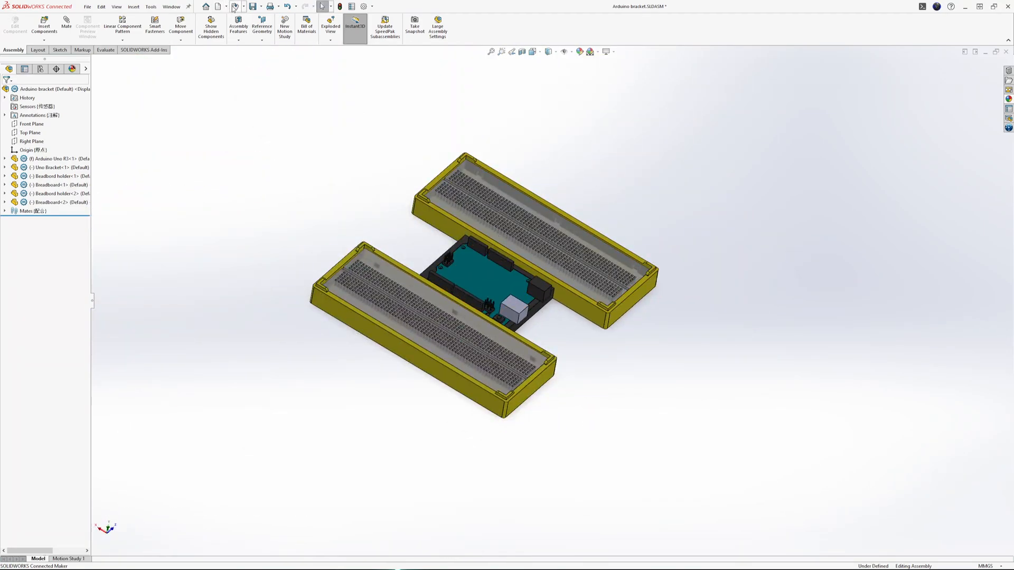
pyautogui.scroll(-4, 671, 300)
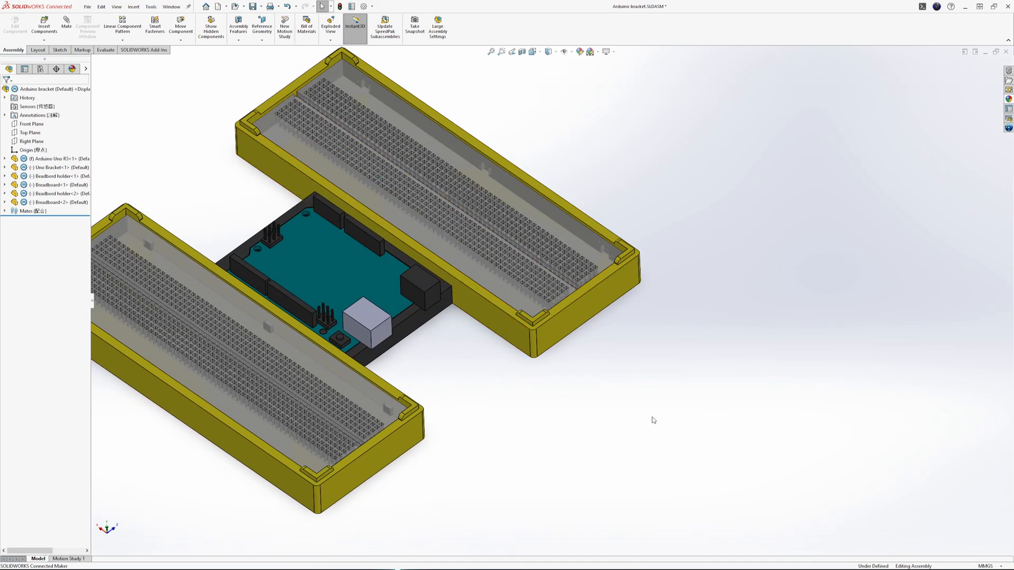
pyautogui.scroll(2, 654, 419)
pyautogui.scroll(1, 429, 401)
pyautogui.scroll(-2, 404, 379)
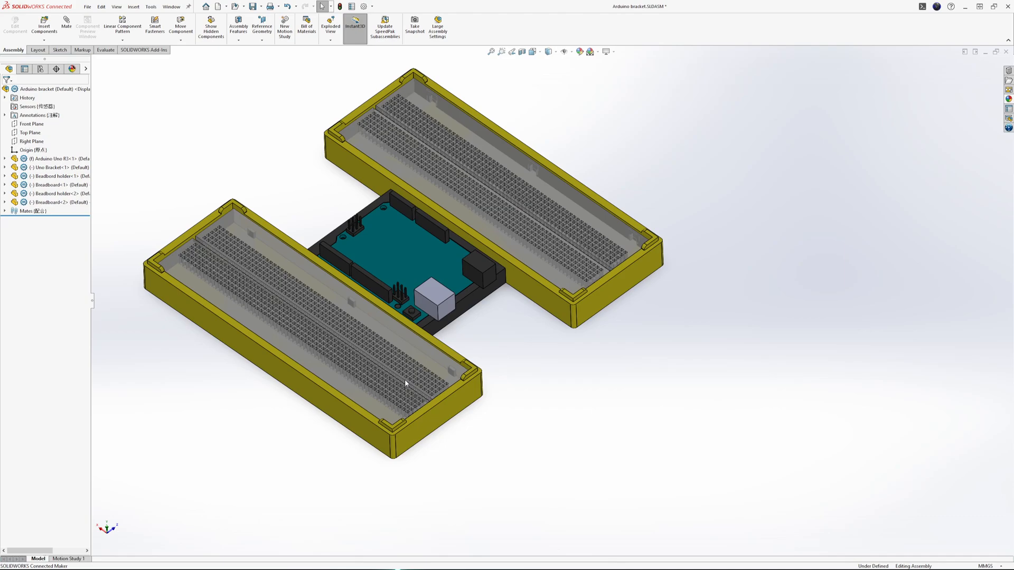
pyautogui.moveTo(595, 354); pyautogui.dragTo(648, 189, button='middle')
pyautogui.scroll(-5, 496, 250)
pyautogui.scroll(1, 484, 256)
pyautogui.moveTo(451, 268); pyautogui.dragTo(245, 224, button='middle')
pyautogui.scroll(5, 444, 254)
pyautogui.scroll(-2, 439, 264)
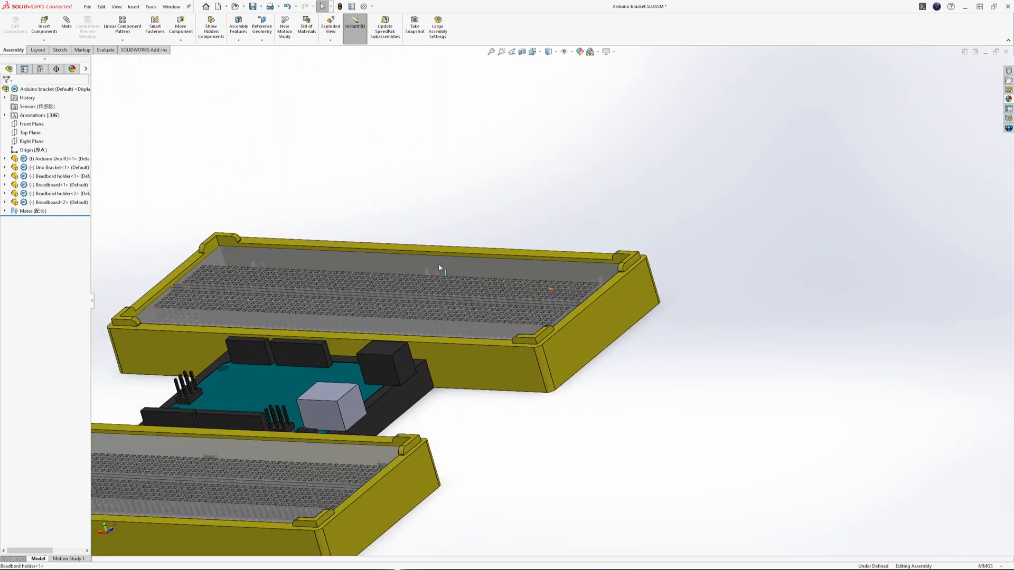
pyautogui.scroll(1, 438, 267)
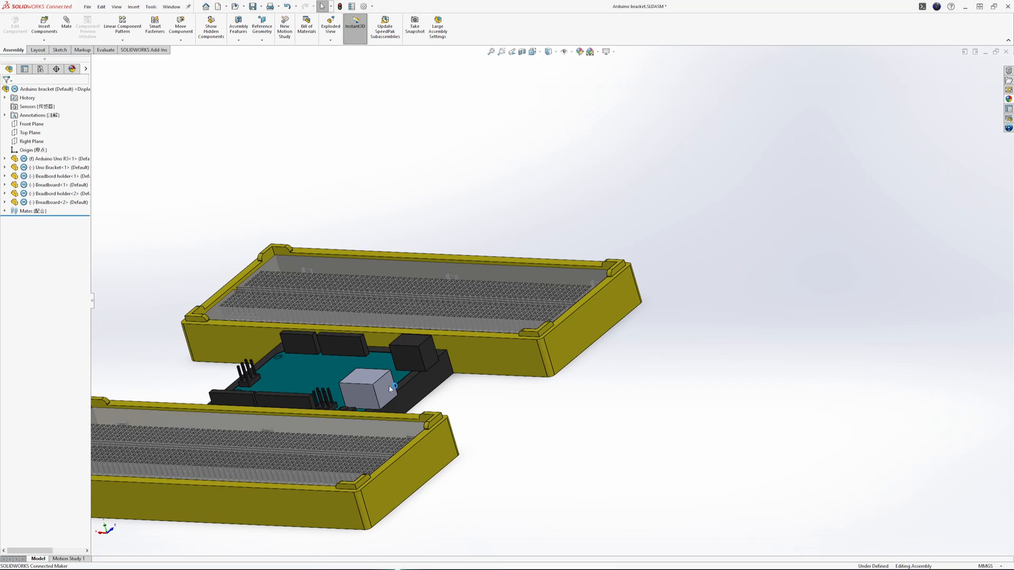
pyautogui.hotkey('ctrl', 'Tab')
pyautogui.moveTo(822, 409); pyautogui.dragTo(715, 369, button='middle')
pyautogui.scroll(3, 180, 359)
pyautogui.scroll(-3, 197, 319)
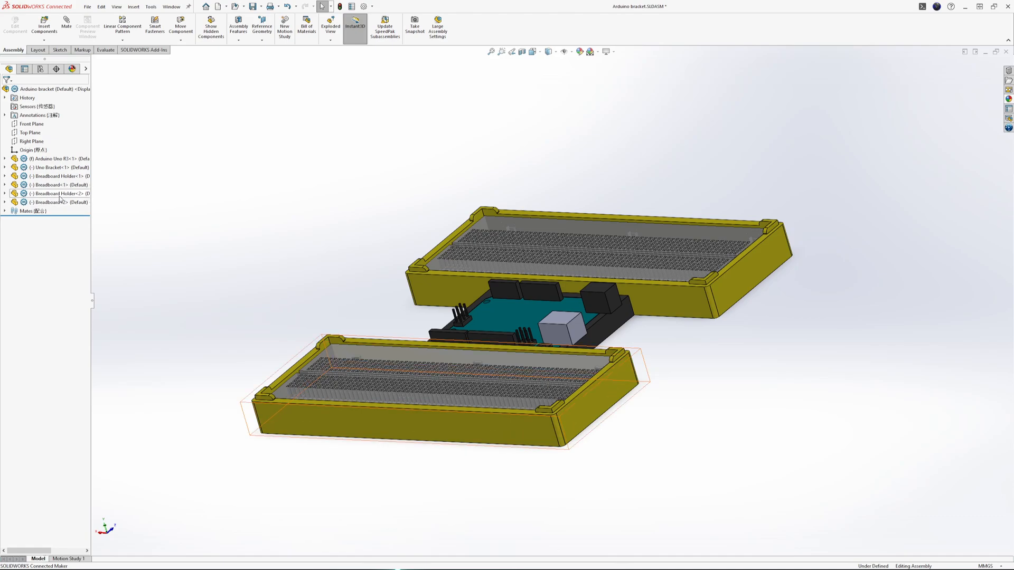
# Step: Save the Arduino bracket assembly
pyautogui.click(495, 429)
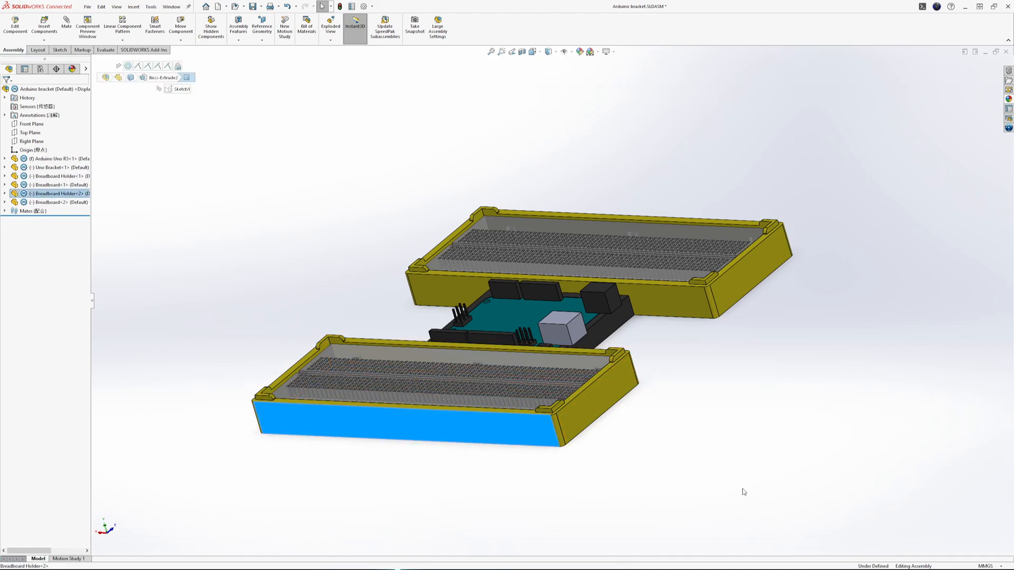
pyautogui.click(328, 220)
pyautogui.moveTo(672, 312); pyautogui.dragTo(696, 381, button='middle')
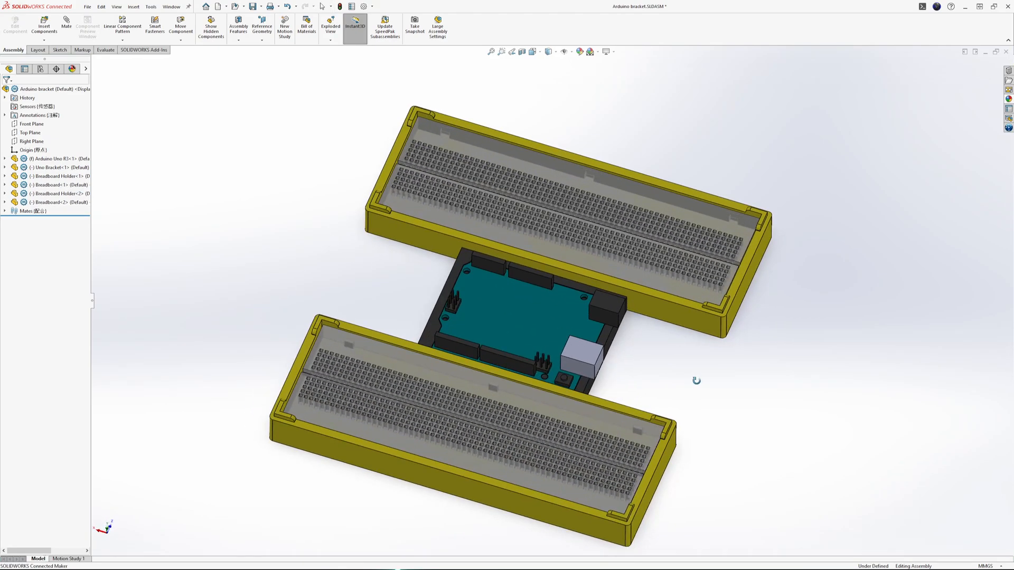
pyautogui.click(253, 6)
pyautogui.click(253, 6)
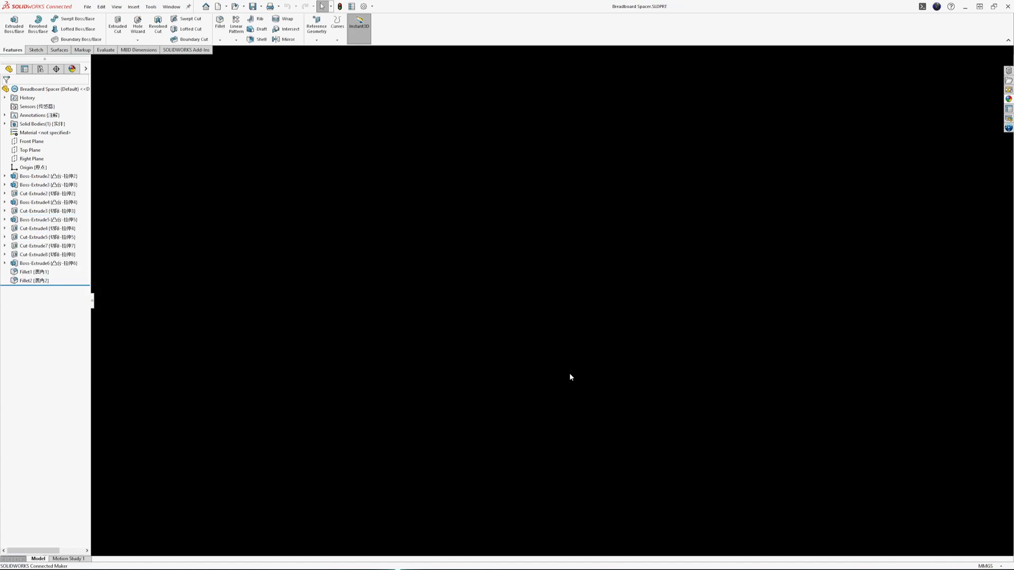
# Step: Delete the Boss-Extrude4 feature from the Breadboard Spacer part, keeping its sketch
pyautogui.scroll(-2, 630, 303)
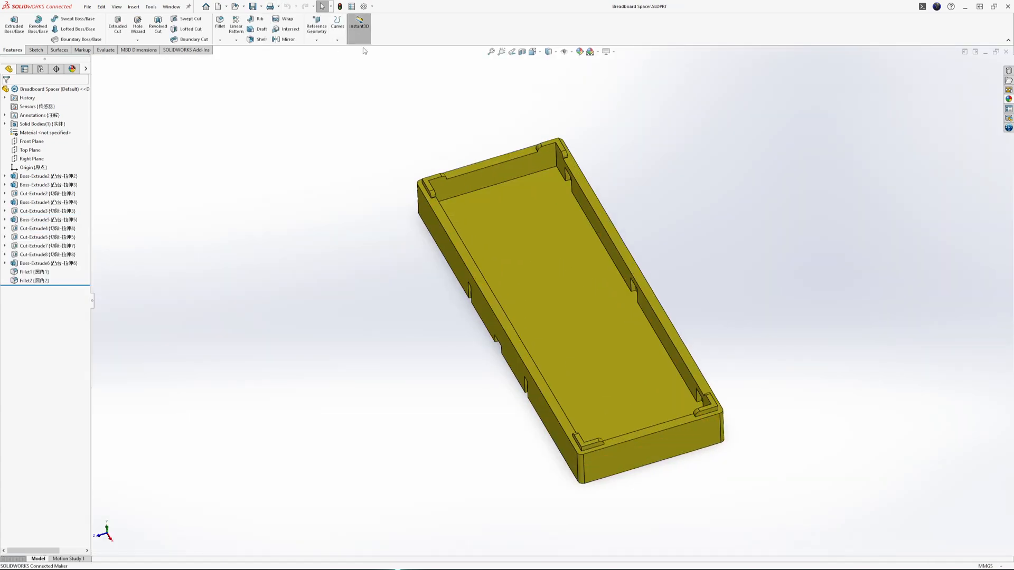
pyautogui.moveTo(651, 242); pyautogui.dragTo(713, 101, button='middle')
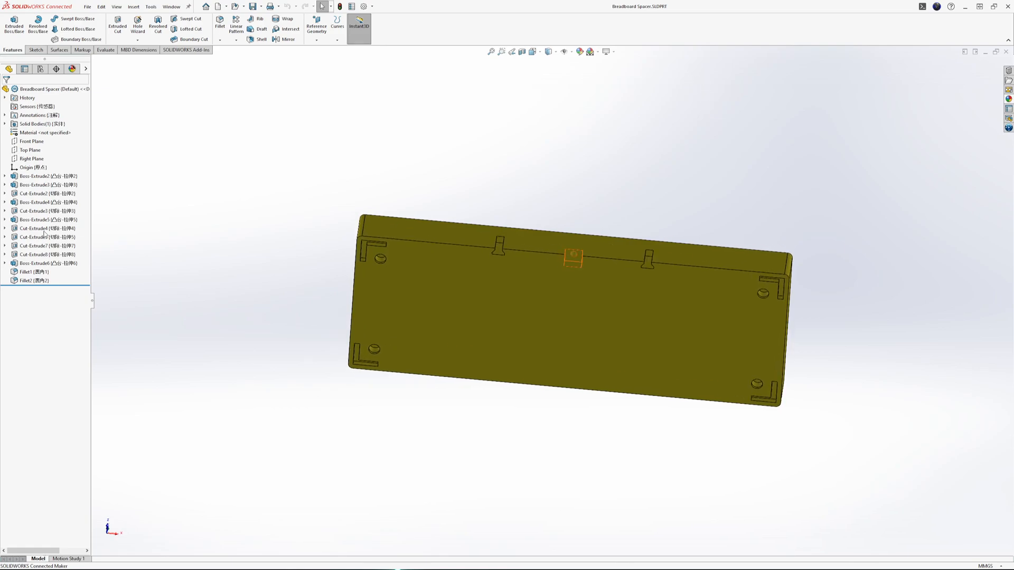
pyautogui.click(34, 280)
pyautogui.moveTo(197, 288); pyautogui.dragTo(190, 264, button='middle')
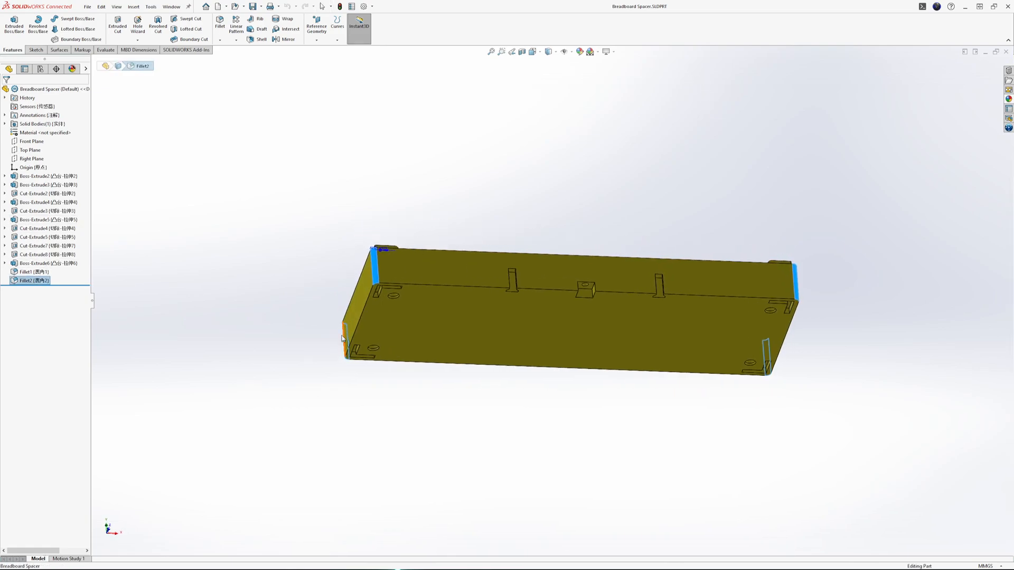
pyautogui.click(33, 224)
pyautogui.moveTo(339, 304)
pyautogui.mouseDown(button='middle')
pyautogui.moveTo(317, 427)
pyautogui.moveTo(350, 539)
pyautogui.mouseUp(button='middle')
pyautogui.moveTo(583, 362); pyautogui.dragTo(525, 227, button='middle')
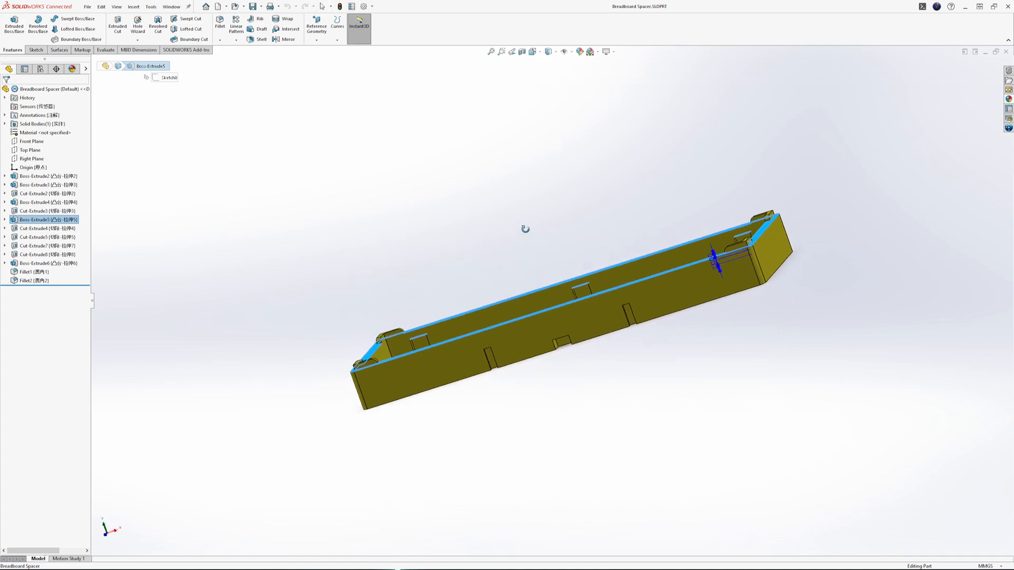
pyautogui.click(32, 204)
pyautogui.moveTo(132, 210); pyautogui.dragTo(491, 170, button='middle')
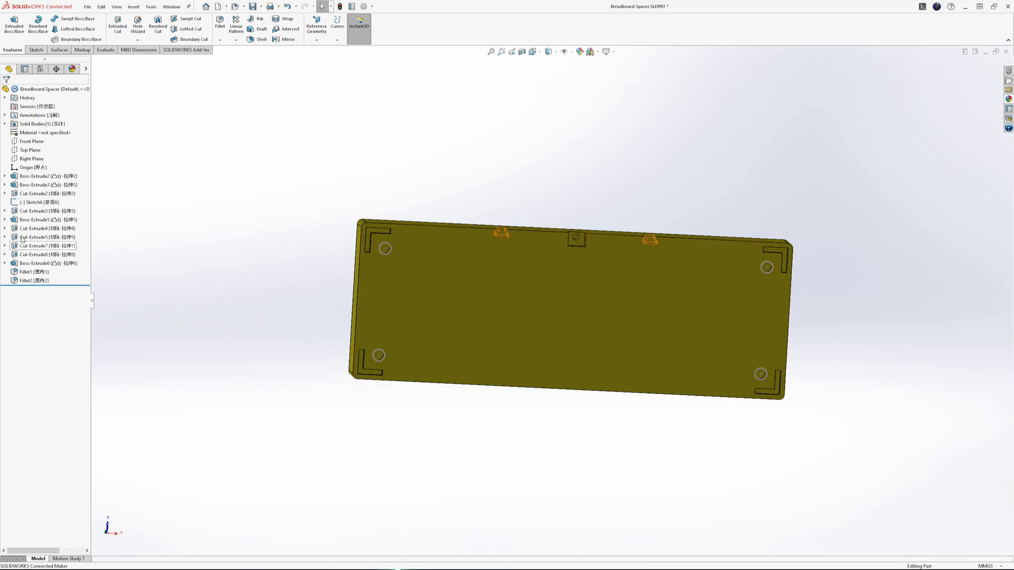
# Step: Delete the leftover Sketch6, the Cut-Extrude2 feature and its leftover Sketch5 from the spacer
pyautogui.click(30, 202)
pyautogui.press('Return')
pyautogui.click(28, 194)
pyautogui.press('Delete')
pyautogui.press('Return')
pyautogui.click(28, 195)
pyautogui.press('Delete')
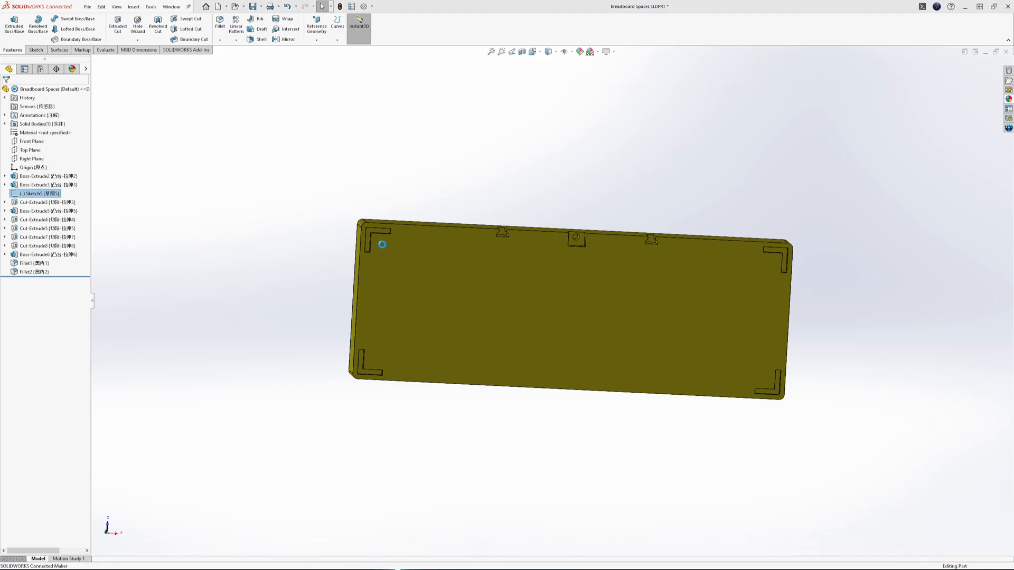
pyautogui.press('Return')
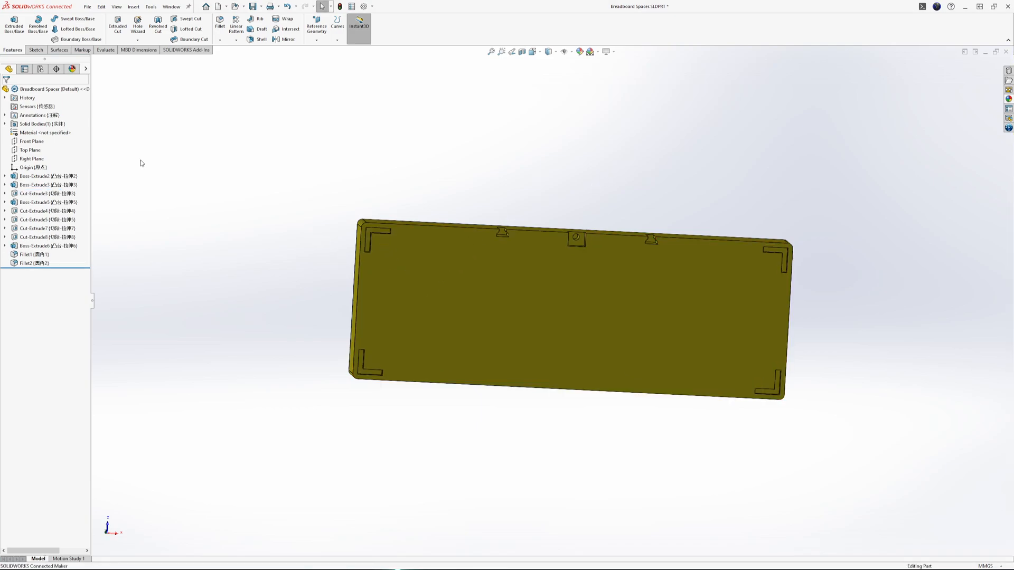
# Step: Try to delete the Cut-Extrude4 pocket feature from the spacer
pyautogui.click(38, 211)
pyautogui.press('Delete')
pyautogui.press('Return')
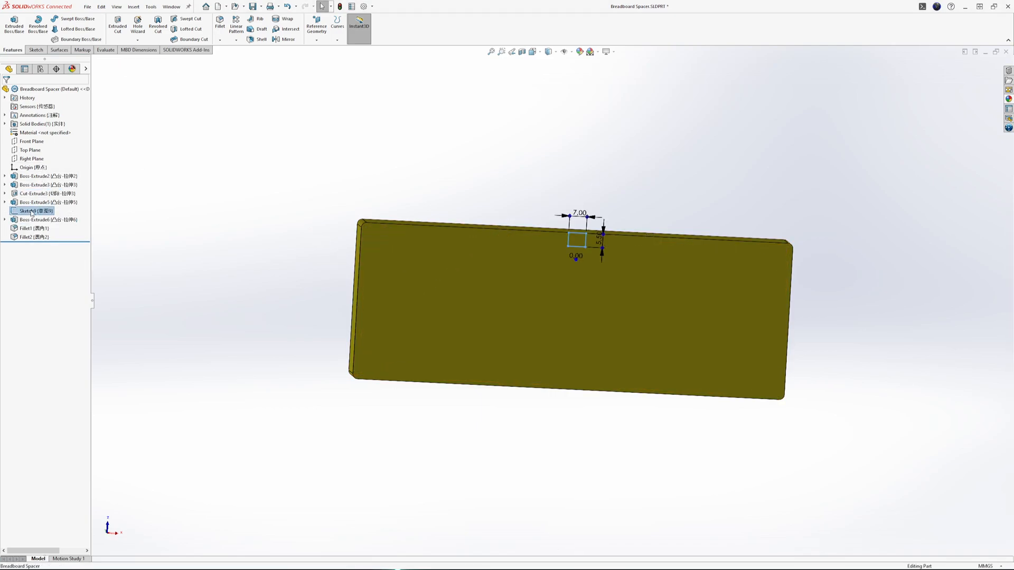
pyautogui.moveTo(494, 255)
pyautogui.mouseDown(button='middle')
pyautogui.moveTo(478, 340)
pyautogui.moveTo(467, 206)
pyautogui.moveTo(550, 546)
pyautogui.moveTo(340, 324)
pyautogui.moveTo(493, 419)
pyautogui.moveTo(424, 322)
pyautogui.moveTo(475, 335)
pyautogui.moveTo(294, 286)
pyautogui.mouseUp(button='middle')
pyautogui.press('Escape')
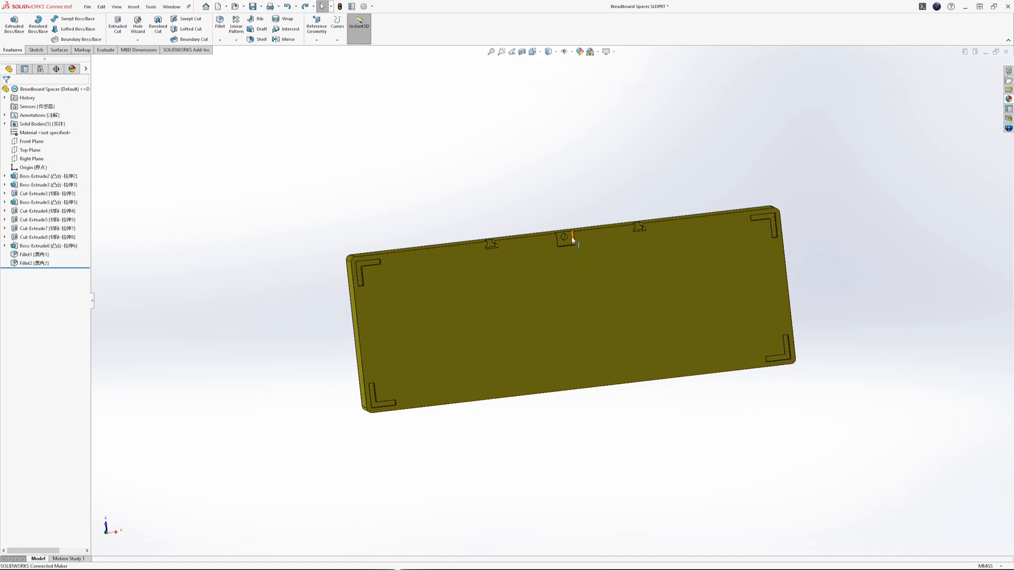
# Step: Delete Cut-Extrude7, the two small notches on either side of the central rectangular pocket
pyautogui.moveTo(845, 262); pyautogui.dragTo(826, 260, button='middle')
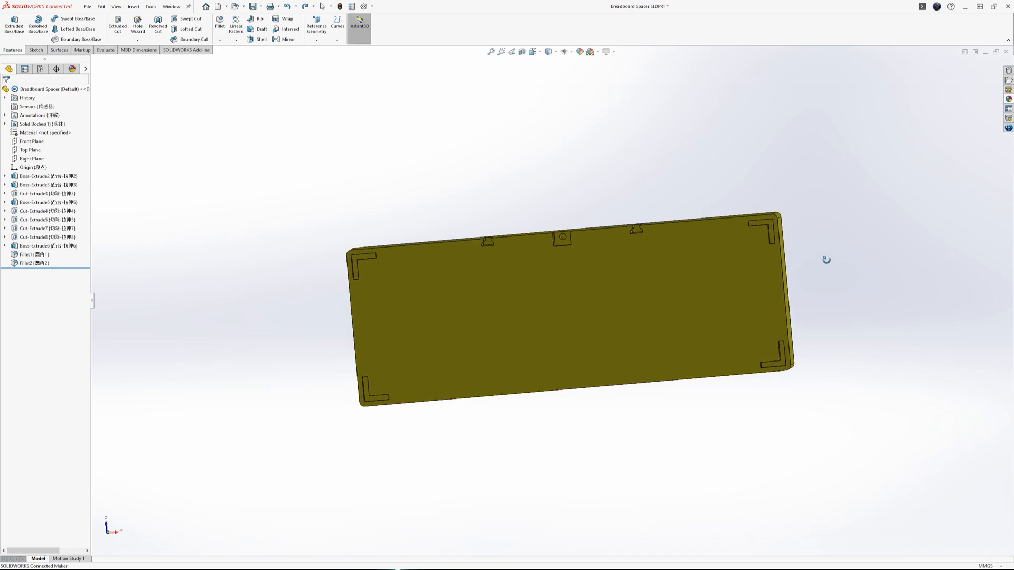
pyautogui.click(561, 241)
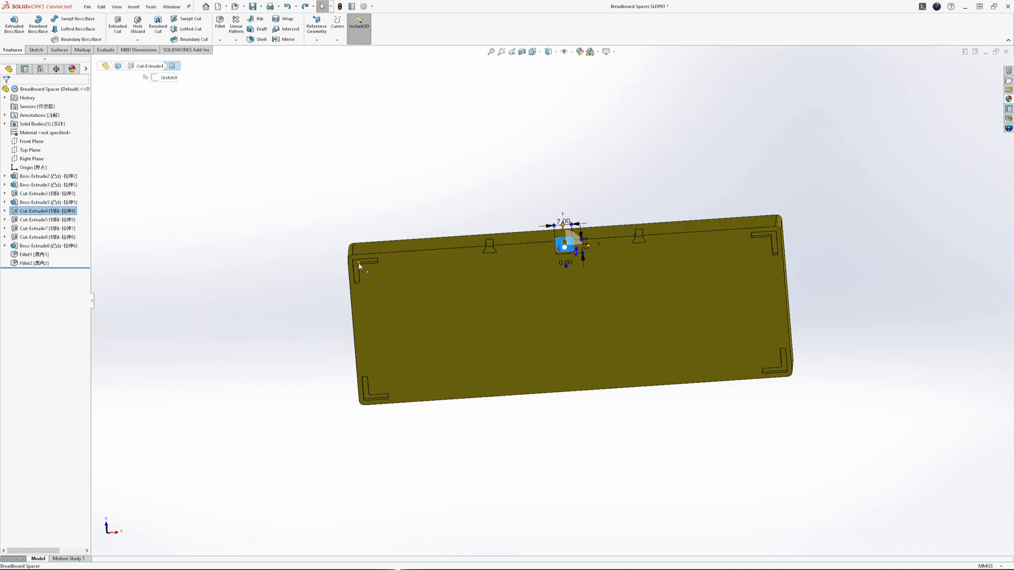
pyautogui.click(42, 228)
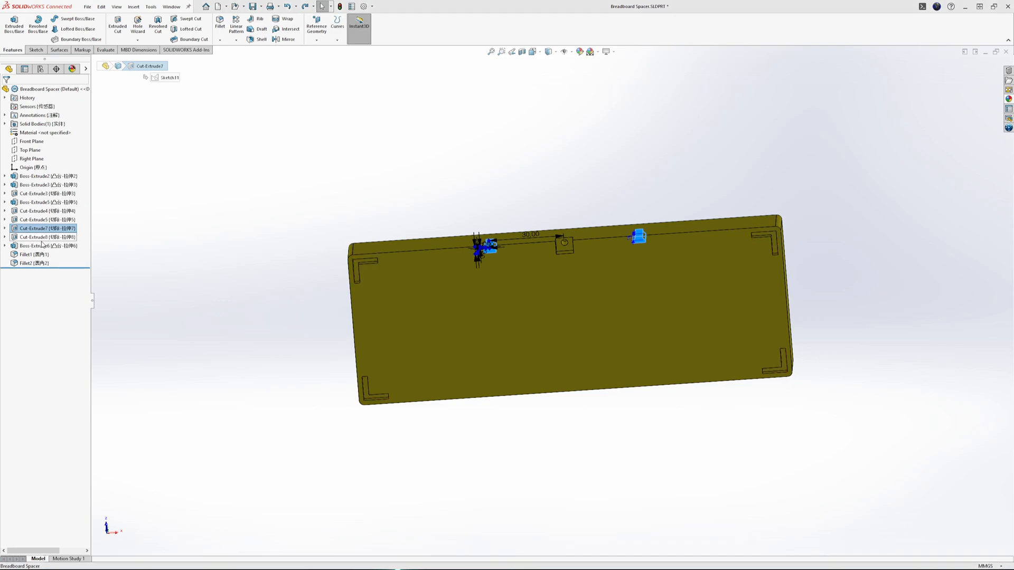
pyautogui.hotkey('ctrl', 'z')
pyautogui.hotkey('ctrl', 'z')
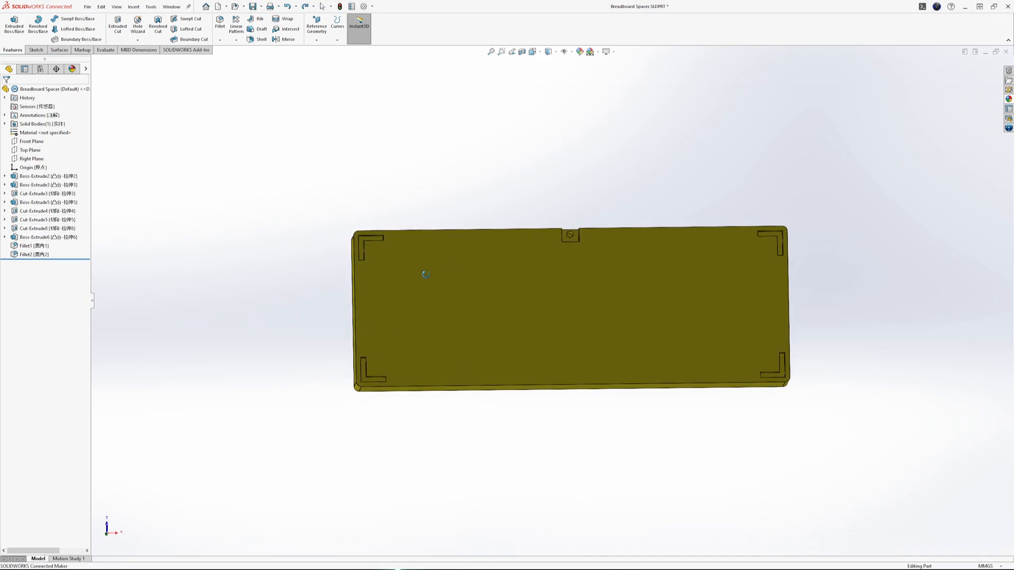
pyautogui.hotkey('ctrl', 'z')
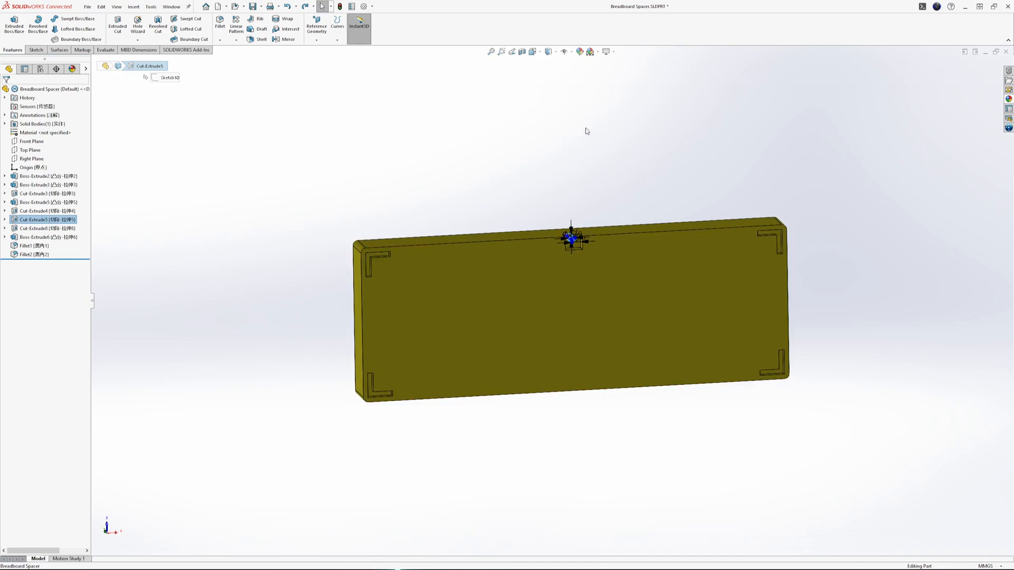
# Step: Examine the spacer's underside and the central rectangular pocket with its round hole
pyautogui.click(586, 131)
pyautogui.scroll(-3, 588, 235)
pyautogui.moveTo(559, 280); pyautogui.dragTo(498, 125, button='middle')
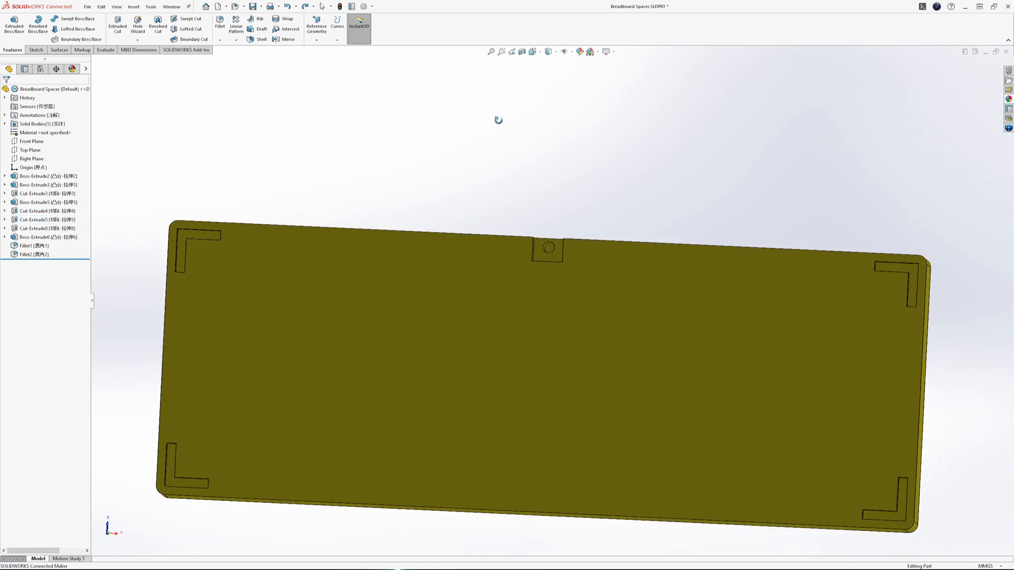
pyautogui.scroll(-6, 533, 309)
pyautogui.scroll(10, 532, 307)
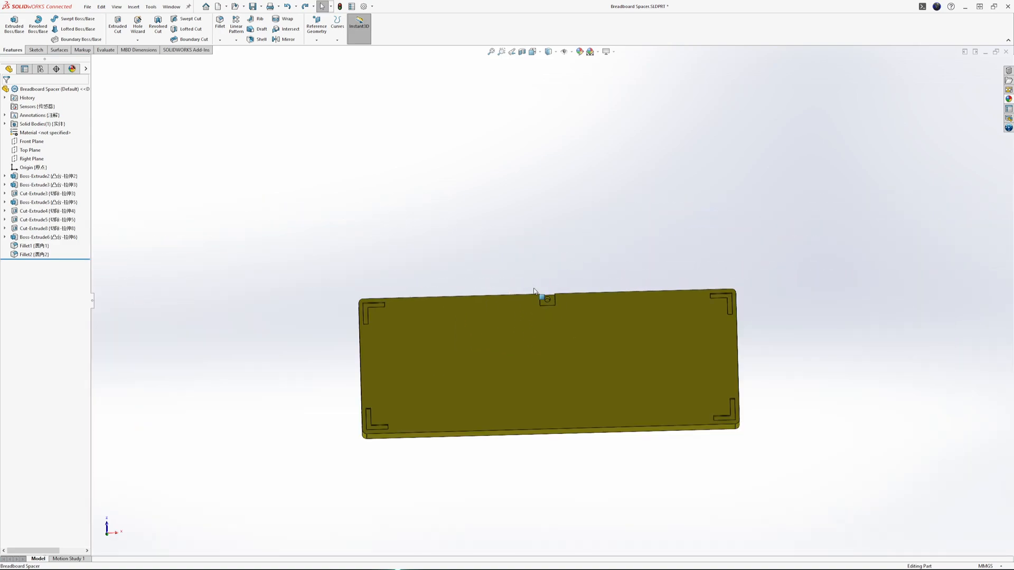
pyautogui.moveTo(534, 290); pyautogui.dragTo(534, 325, button='middle')
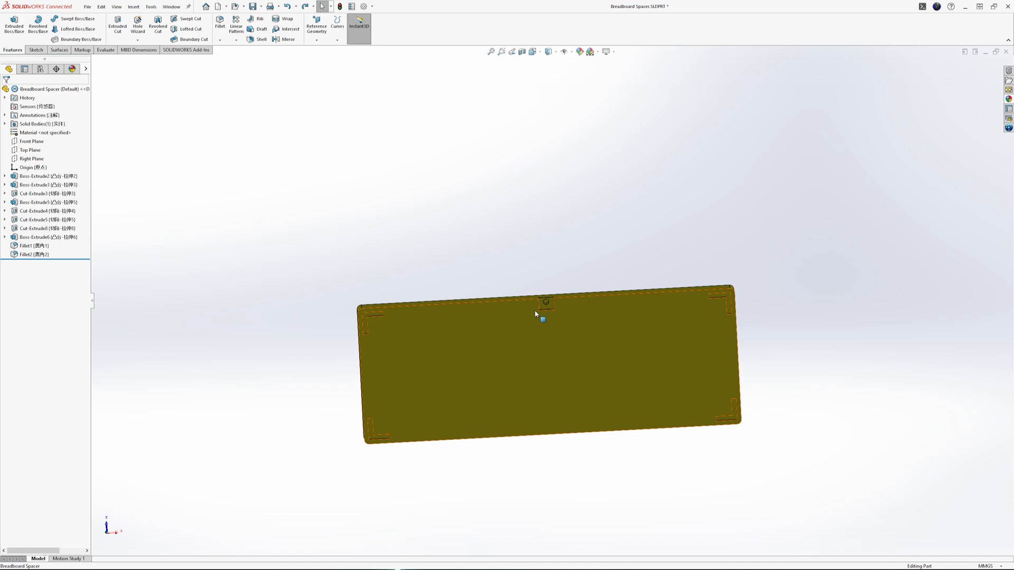
pyautogui.scroll(-4, 532, 340)
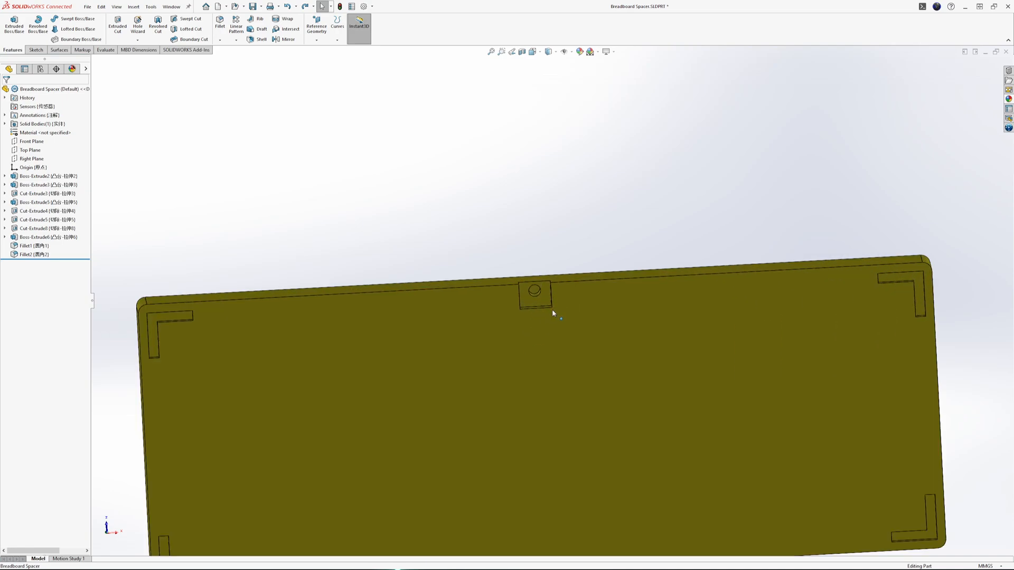
pyautogui.scroll(-5, 535, 290)
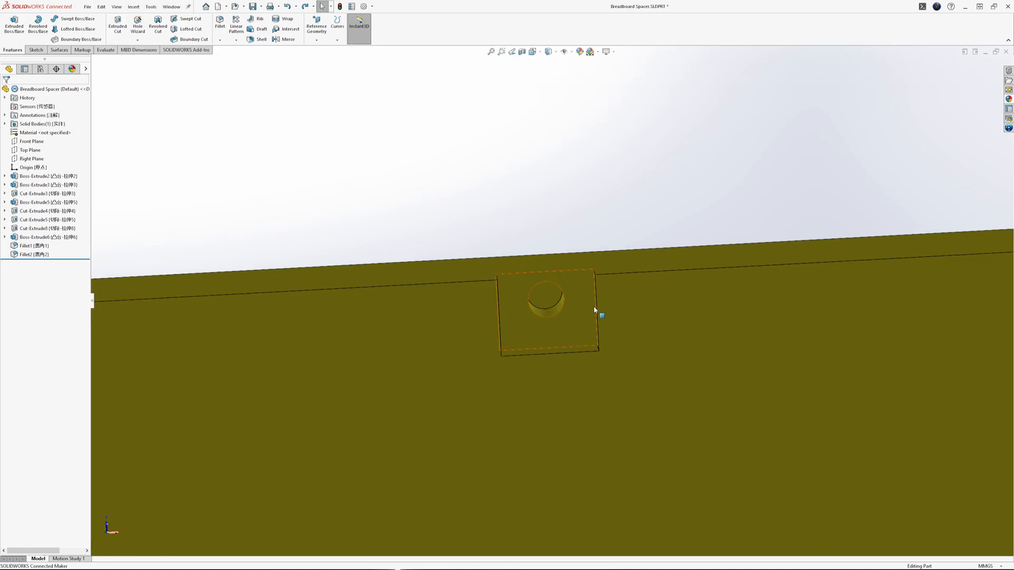
# Step: Open a new sketch on the floor face of the central rectangular pocket
pyautogui.click(700, 327)
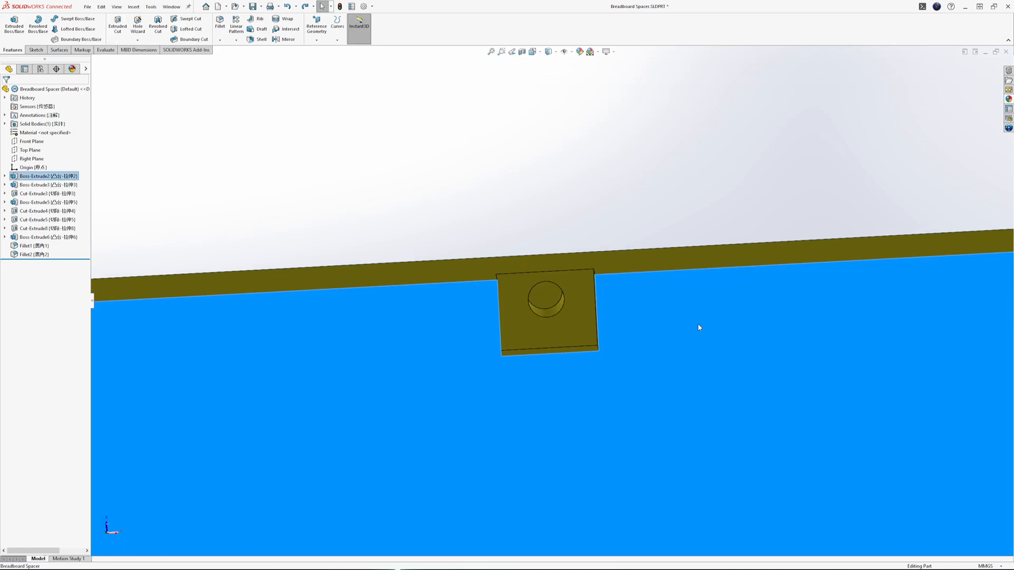
pyautogui.click(580, 286)
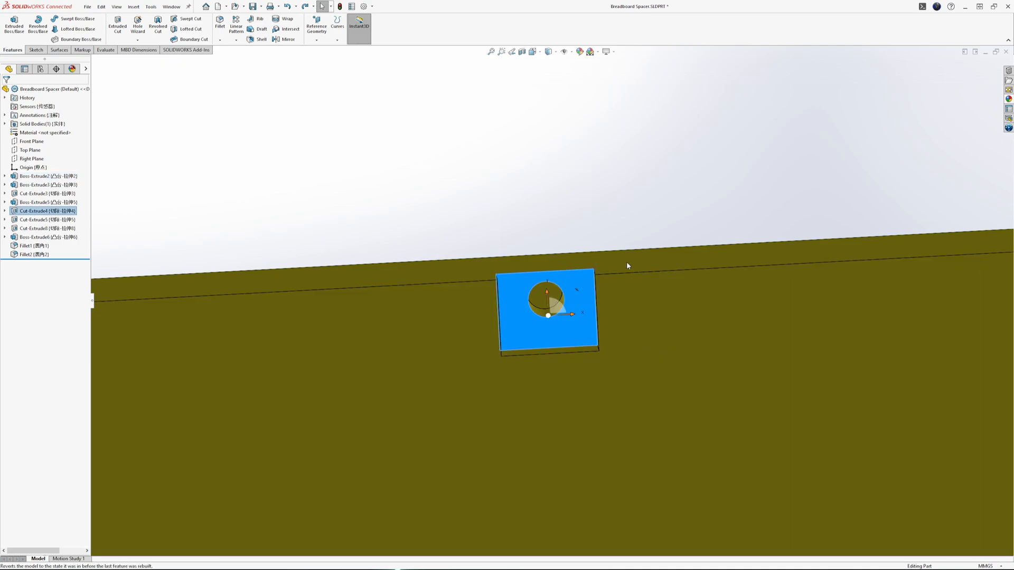
pyautogui.click(599, 269)
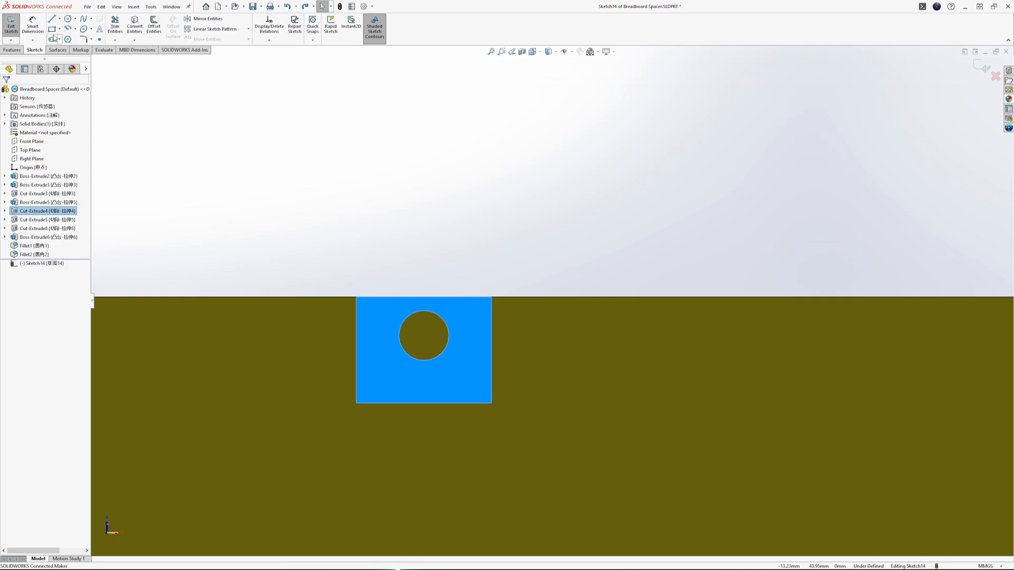
# Step: Draw a 7 by 5.5 mm corner rectangle covering the whole pocket floor
pyautogui.click(52, 29)
pyautogui.moveTo(356, 404); pyautogui.dragTo(492, 298)
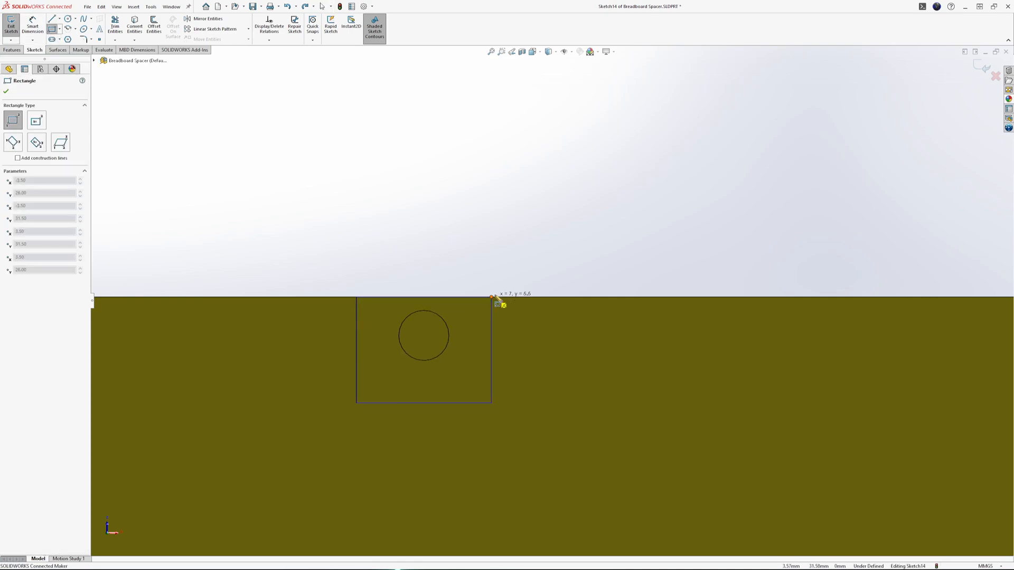
pyautogui.click(492, 298)
pyautogui.moveTo(529, 349); pyautogui.dragTo(518, 428, button='middle')
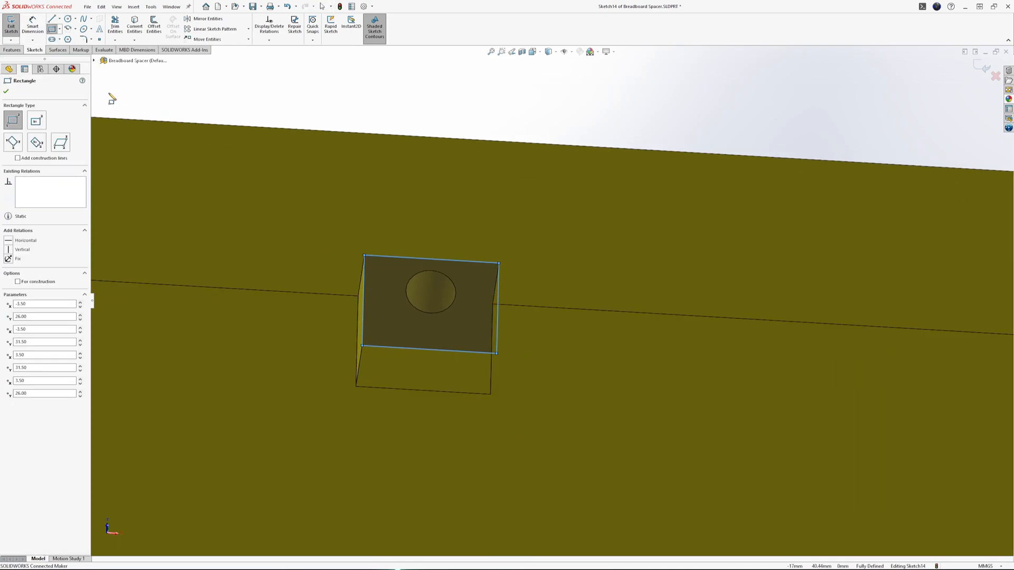
# Step: Try to extrude the pocket rectangle as a blind boss, reversed to a depth of 31 mm
pyautogui.click(15, 50)
pyautogui.click(23, 31)
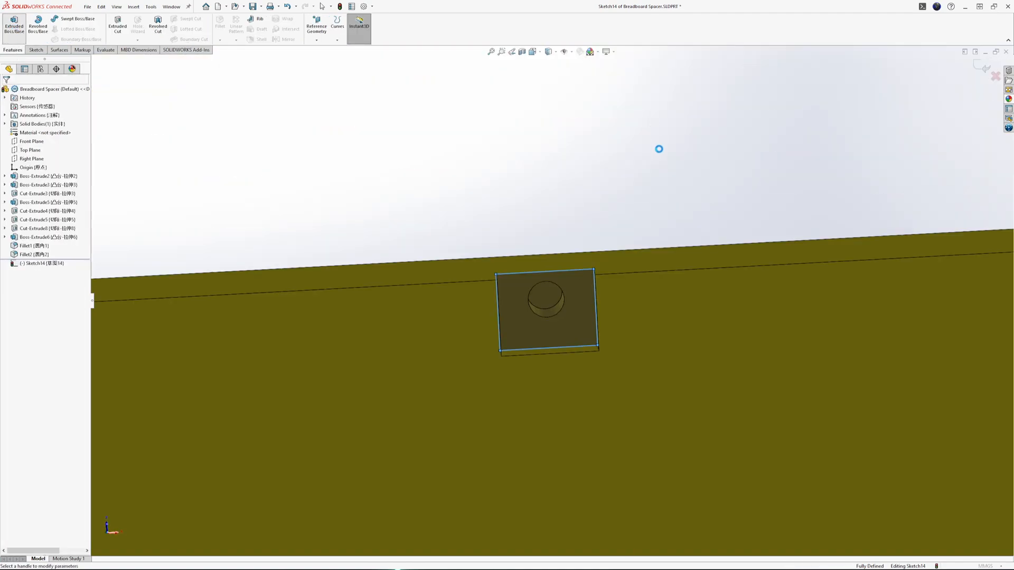
pyautogui.moveTo(541, 302); pyautogui.dragTo(550, 298, button='middle')
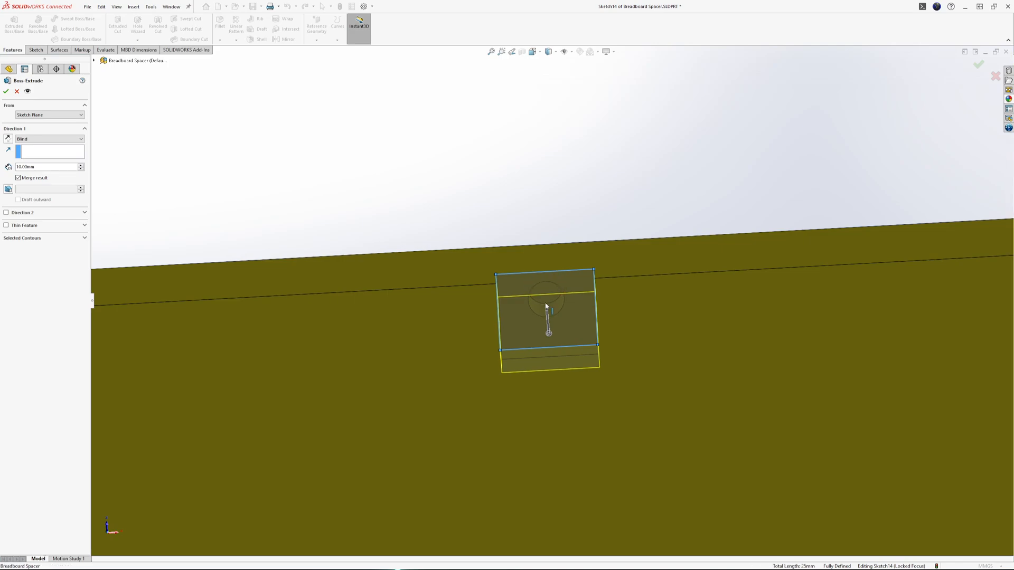
pyautogui.moveTo(553, 338); pyautogui.dragTo(544, 238)
pyautogui.moveTo(544, 237); pyautogui.dragTo(579, 342, button='middle')
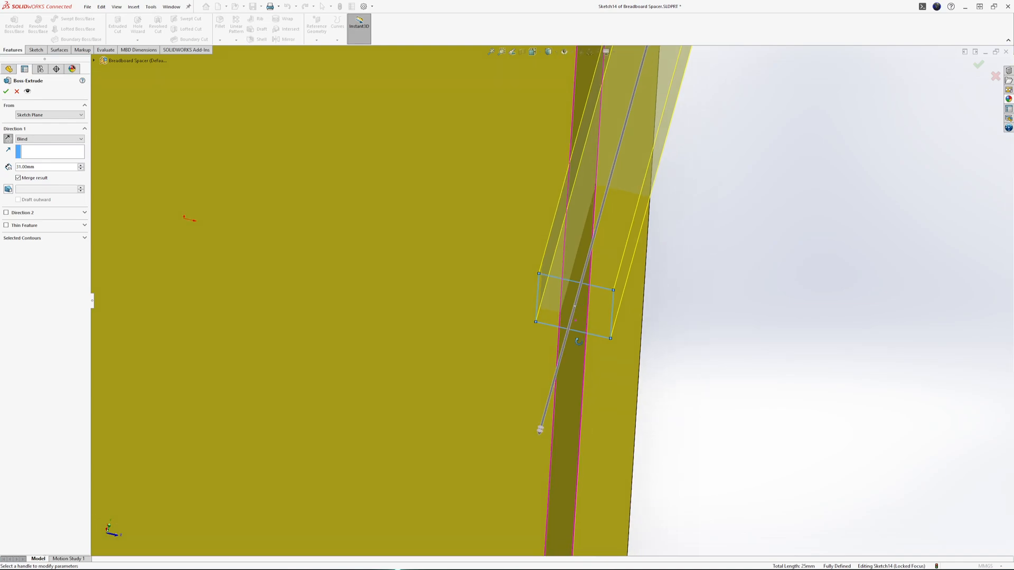
pyautogui.moveTo(476, 138); pyautogui.dragTo(380, 244, button='middle')
pyautogui.scroll(5, 380, 243)
pyautogui.click(16, 91)
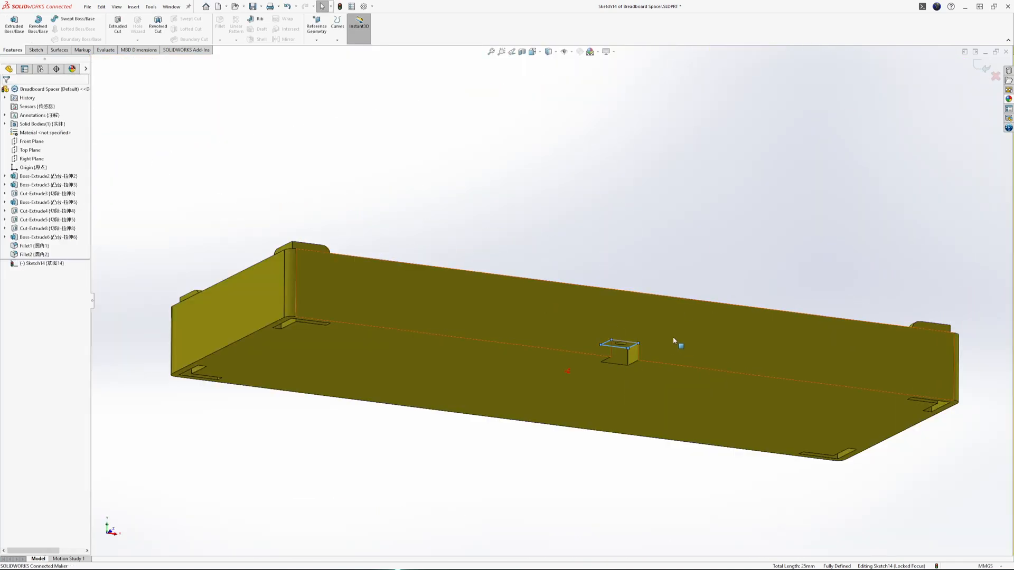
# Step: Delete the rectangle from the open pocket-floor sketch
pyautogui.scroll(-5, 593, 281)
pyautogui.moveTo(593, 281)
pyautogui.mouseDown(button='middle')
pyautogui.moveTo(566, 286)
pyautogui.moveTo(561, 304)
pyautogui.mouseUp(button='middle')
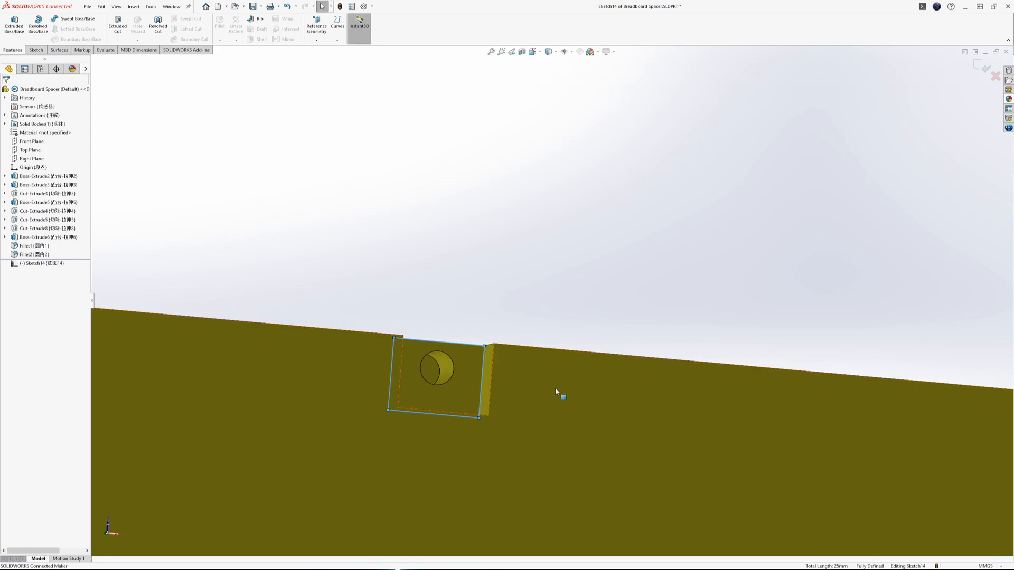
pyautogui.press('Delete')
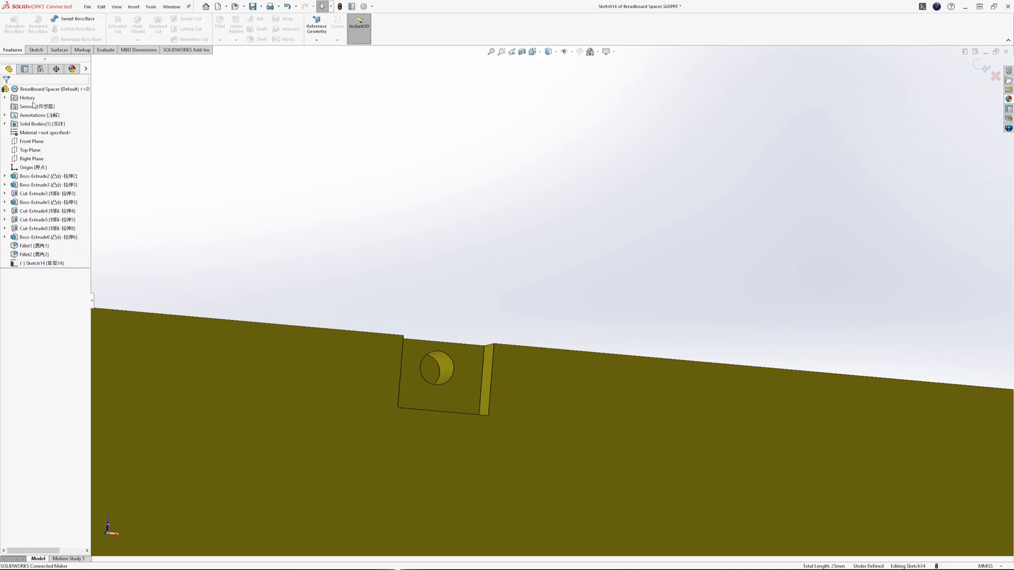
# Step: Sketch a circle of 1.3 mm radius over the round hole in the pocket floor, matching the hole's centre and edge
pyautogui.click(35, 50)
pyautogui.click(67, 19)
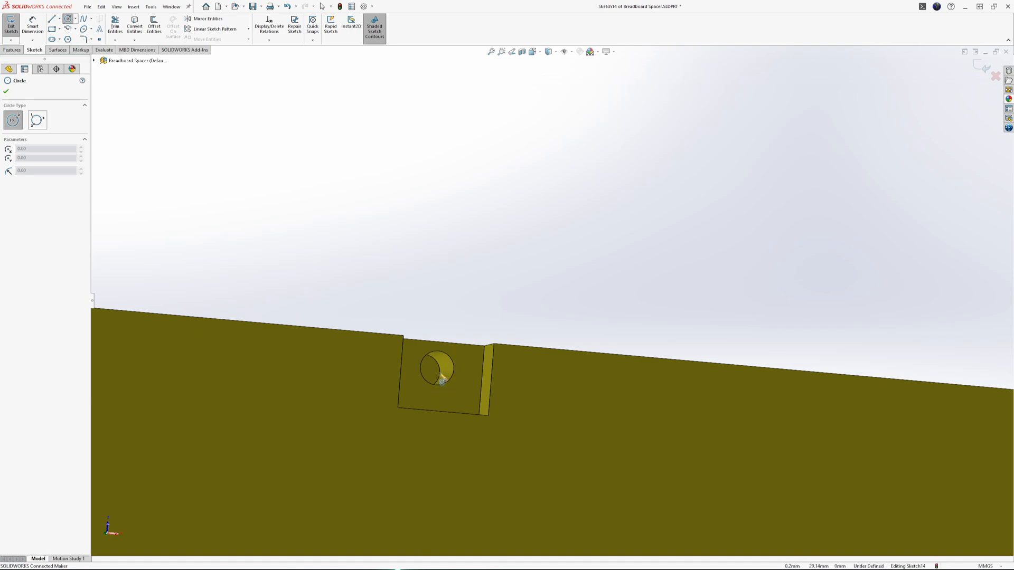
pyautogui.scroll(-6, 423, 376)
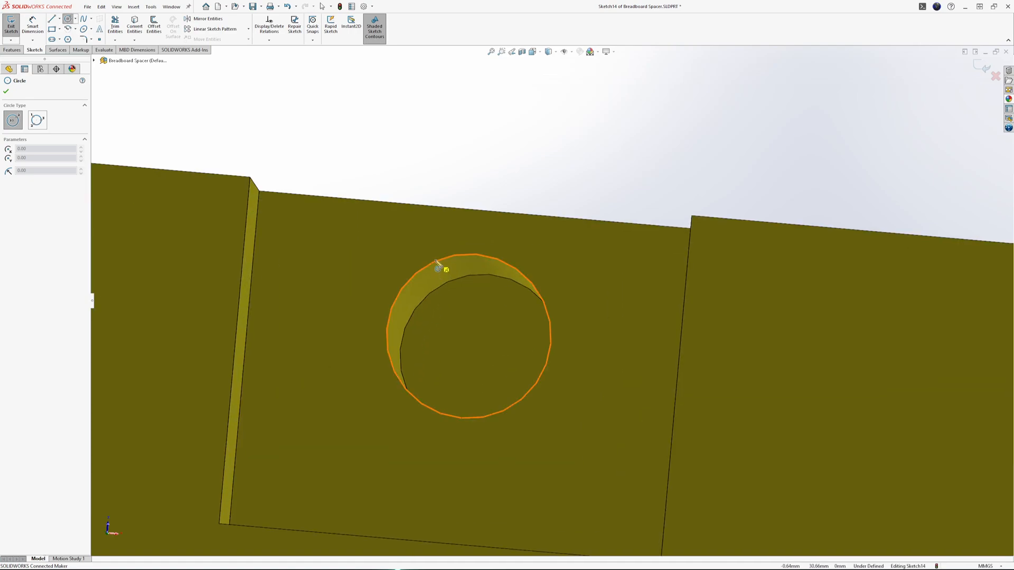
pyautogui.click(469, 337)
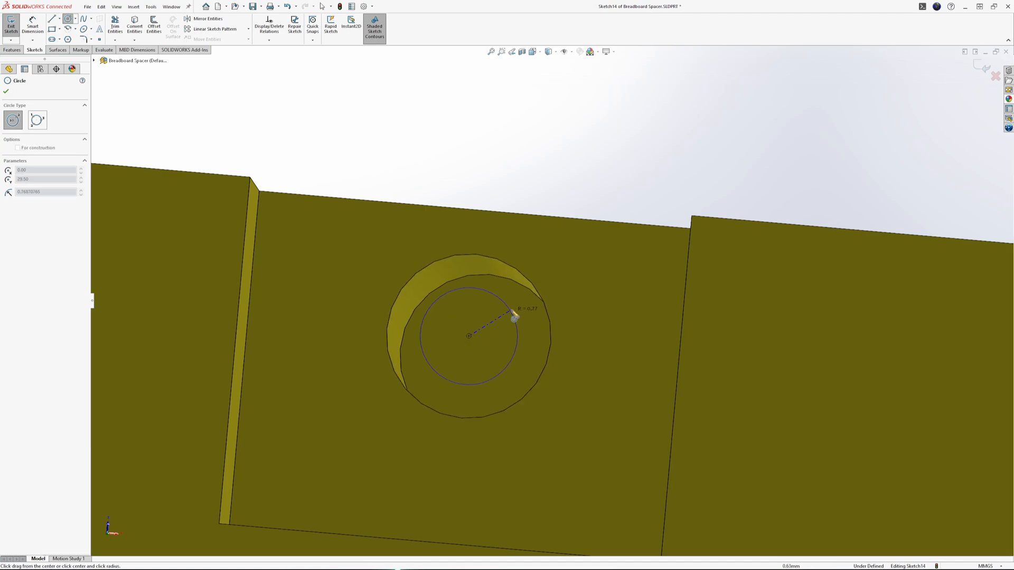
pyautogui.click(544, 300)
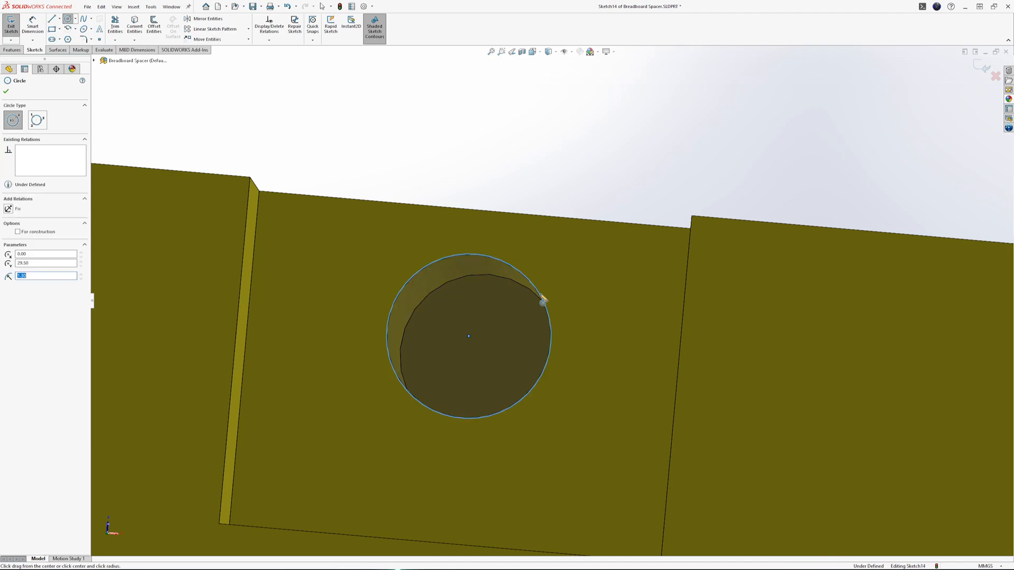
# Step: Fill the round hole by extruding the circle with Up To Surface to the hole's bottom face
pyautogui.click(11, 50)
pyautogui.click(15, 25)
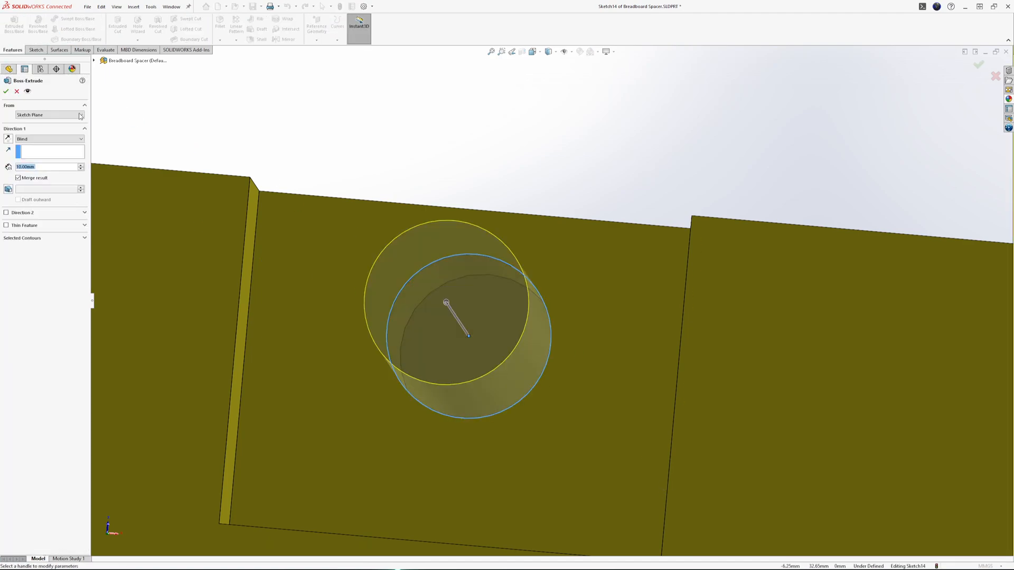
pyautogui.click(36, 140)
pyautogui.click(51, 166)
pyautogui.click(500, 341)
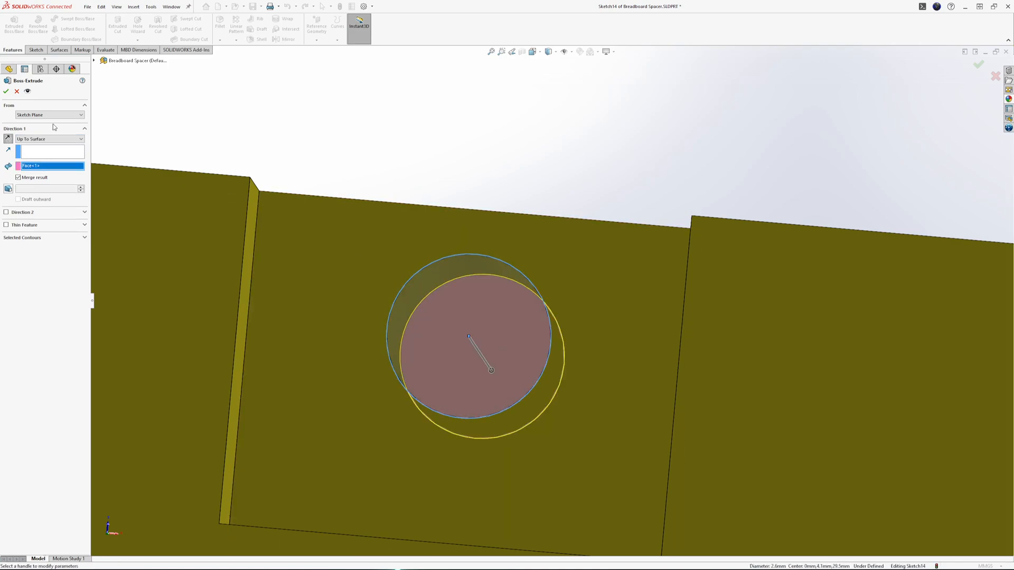
pyautogui.click(7, 92)
# Step: Sketch a corner rectangle about 7 by 5.5 mm on the pocket floor, matching its opposite corners
pyautogui.scroll(6, 411, 288)
pyautogui.click(475, 301)
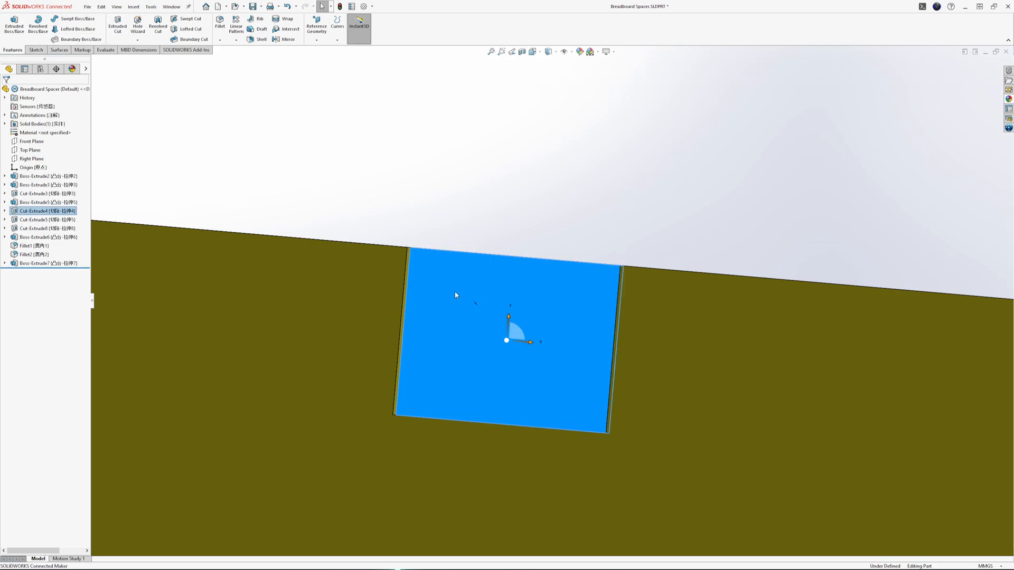
pyautogui.click(473, 277)
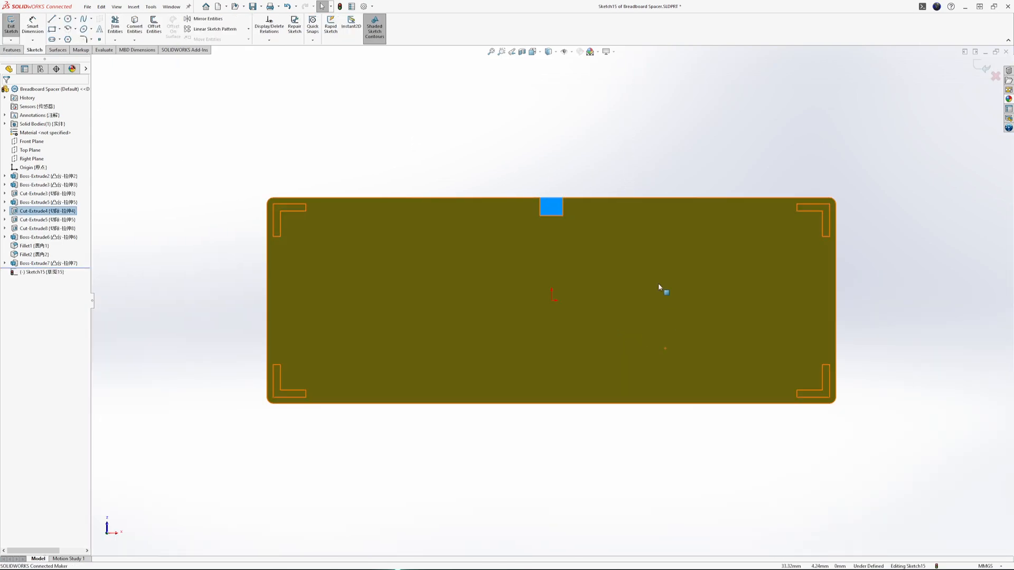
pyautogui.scroll(-10, 609, 231)
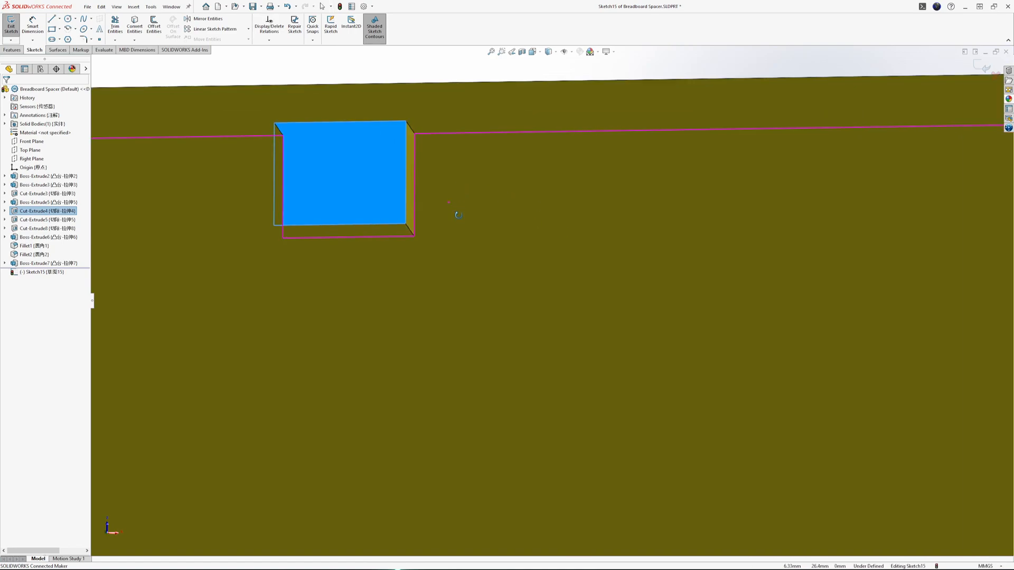
pyautogui.click(51, 30)
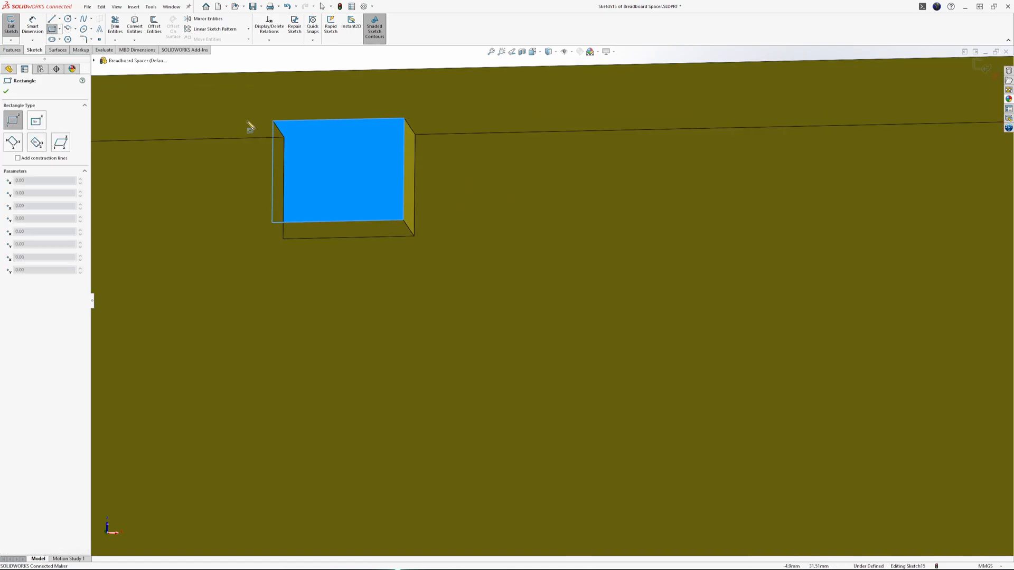
pyautogui.click(274, 122)
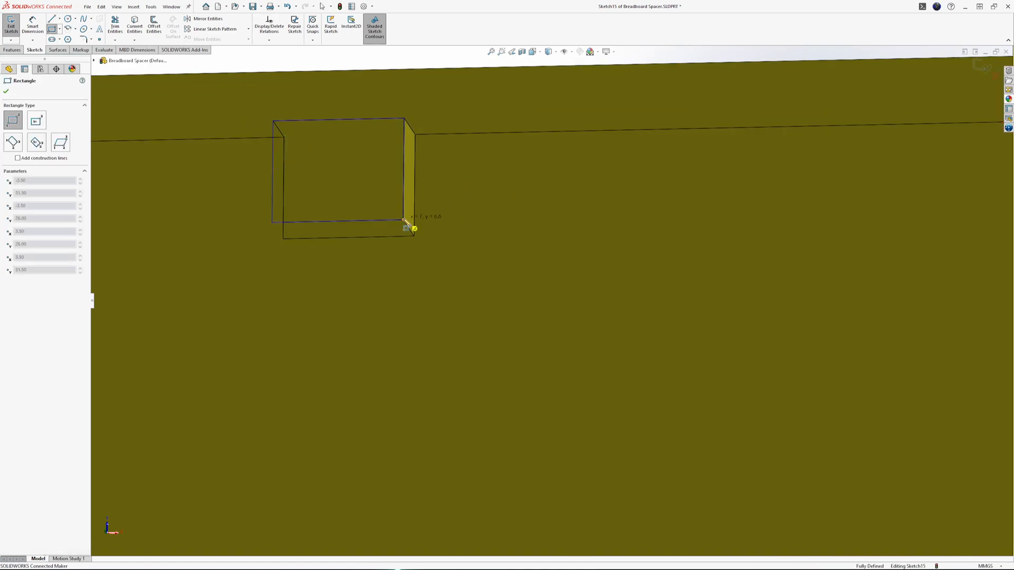
pyautogui.click(404, 221)
# Step: Fill the pocket by extruding the rectangle with Up To Surface to the large flat face surrounding it
pyautogui.click(13, 50)
pyautogui.click(16, 36)
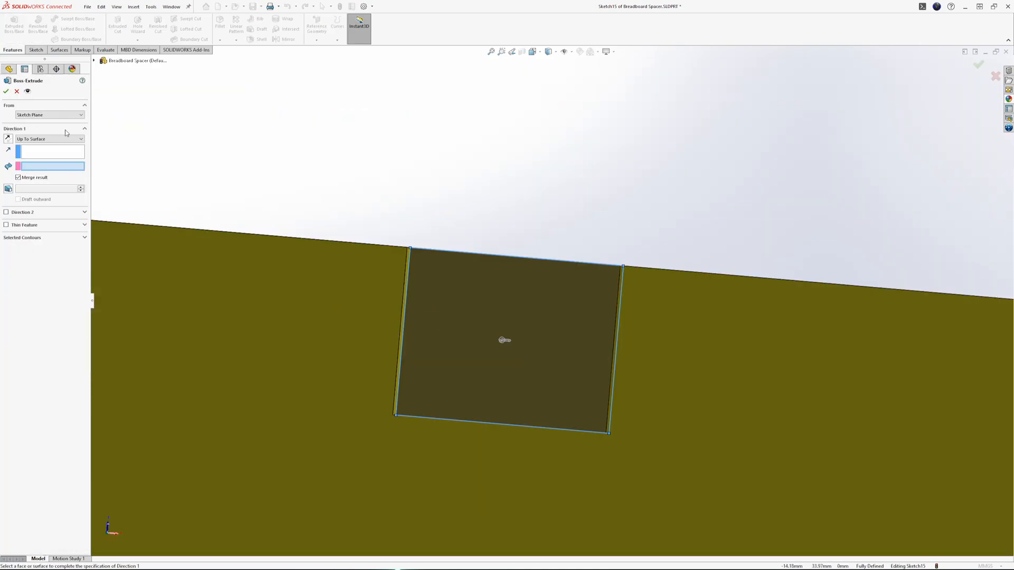
pyautogui.click(339, 302)
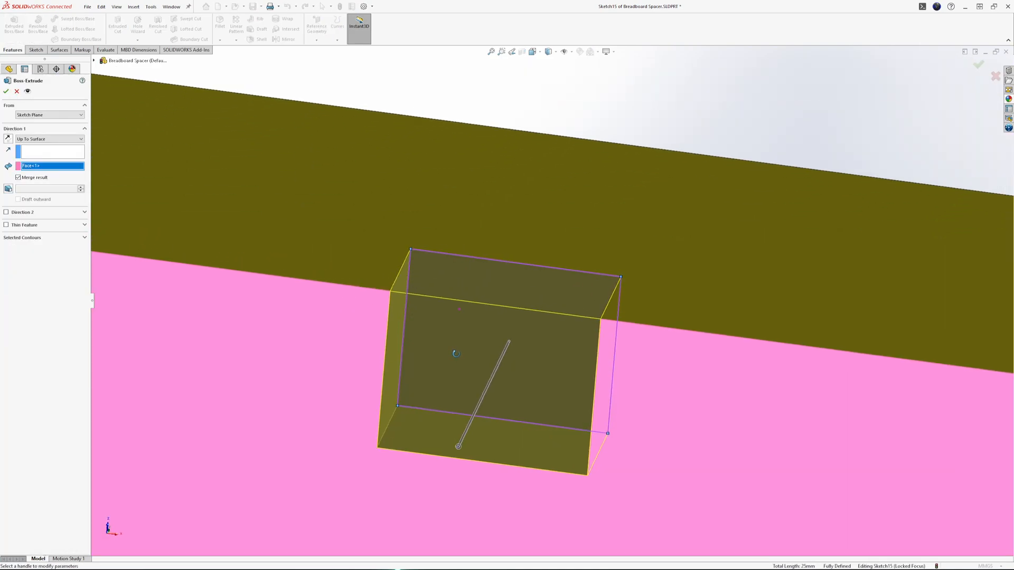
pyautogui.click(6, 91)
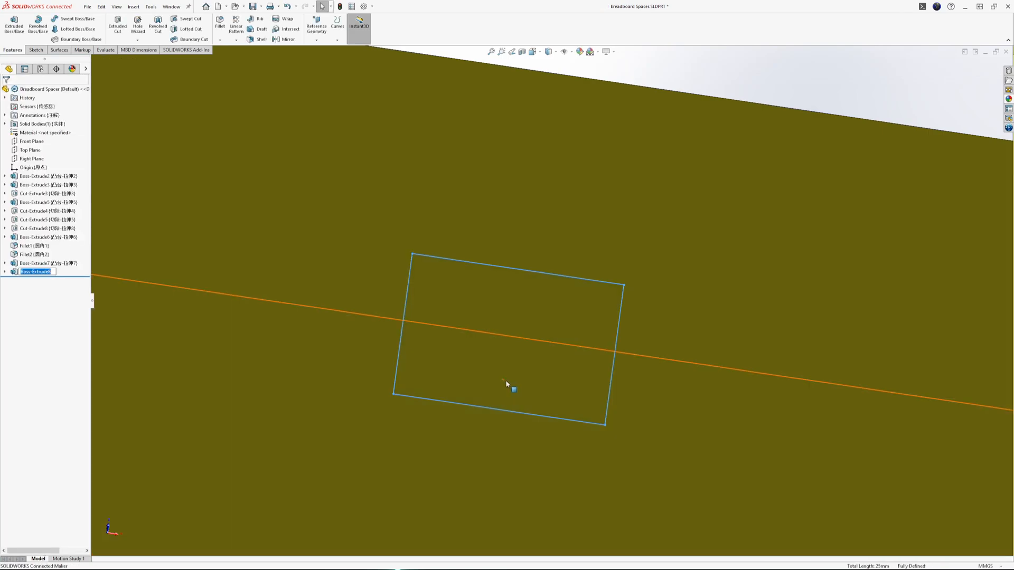
# Step: Examine the spacer's walls and rim, checking which geometry Boss-Extrude2 and Boss-Extrude5 create
pyautogui.moveTo(618, 352); pyautogui.dragTo(365, 160, button='middle')
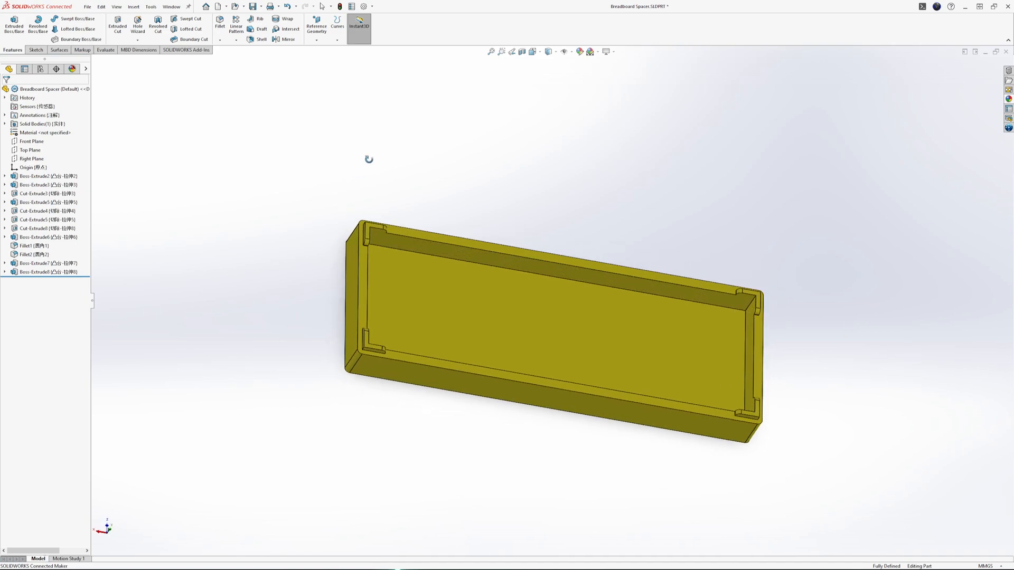
pyautogui.moveTo(475, 380)
pyautogui.mouseDown(button='middle')
pyautogui.moveTo(543, 259)
pyautogui.moveTo(500, 419)
pyautogui.moveTo(491, 370)
pyautogui.mouseUp(button='middle')
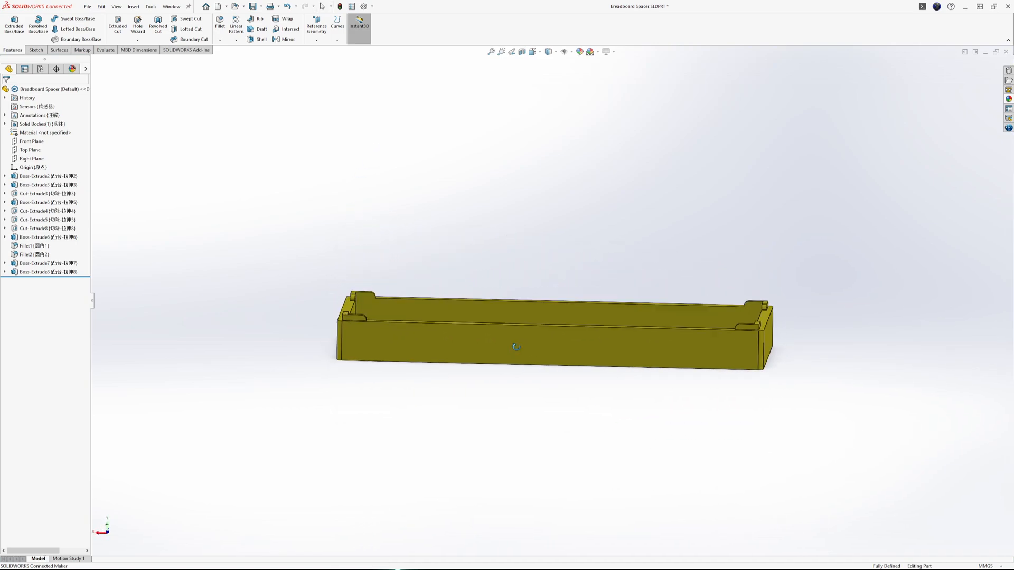
pyautogui.scroll(-5, 435, 342)
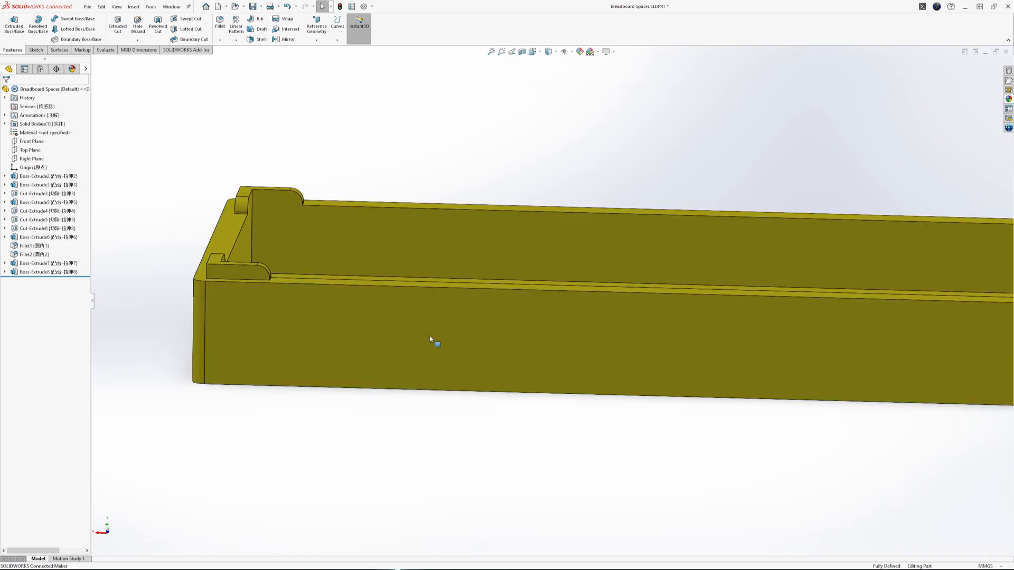
pyautogui.moveTo(422, 326); pyautogui.dragTo(425, 301, button='middle')
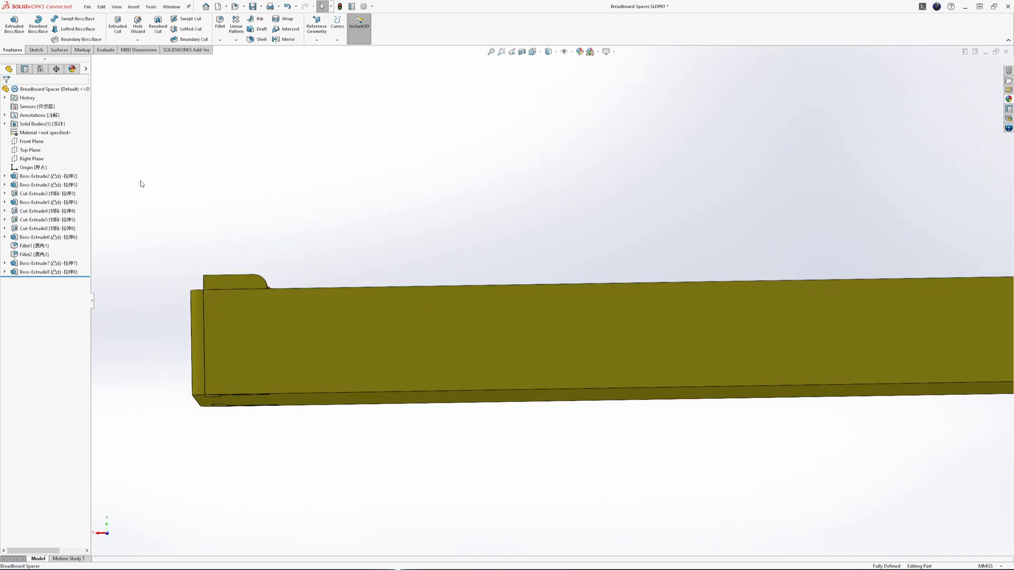
pyautogui.click(37, 177)
pyautogui.moveTo(357, 400)
pyautogui.mouseDown(button='middle')
pyautogui.moveTo(342, 379)
pyautogui.moveTo(375, 389)
pyautogui.mouseUp(button='middle')
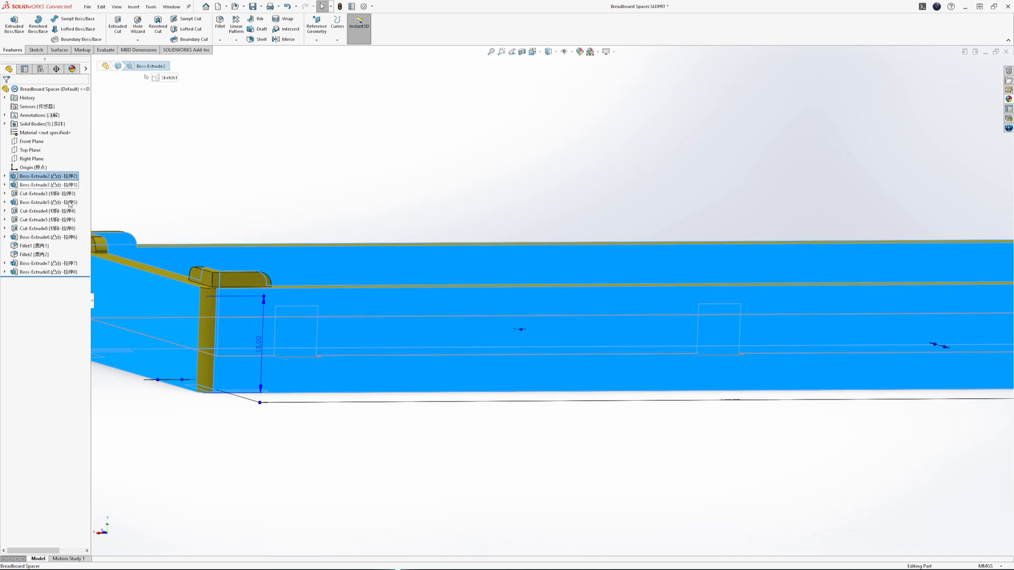
pyautogui.moveTo(324, 295); pyautogui.dragTo(298, 332, button='middle')
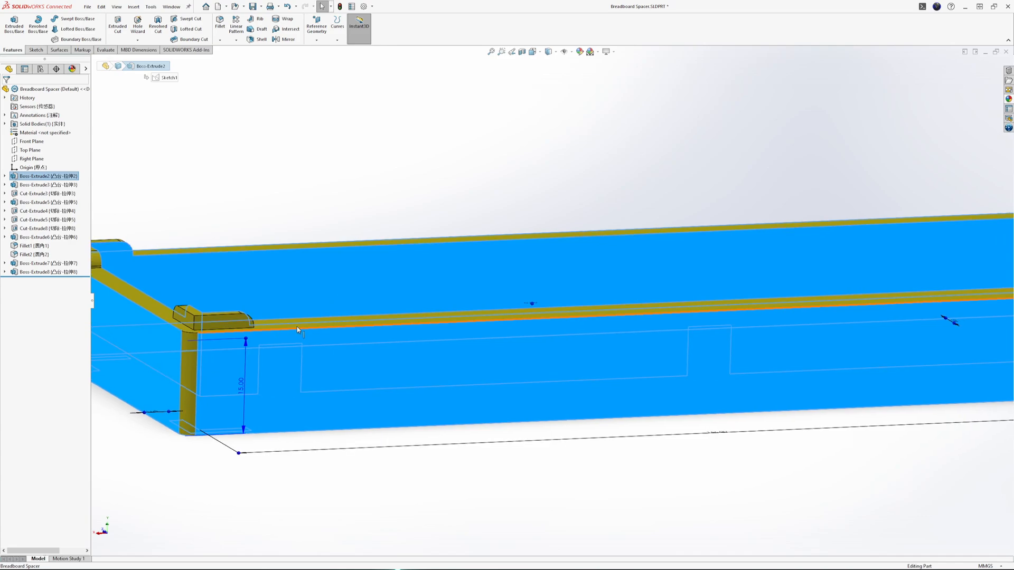
pyautogui.click(42, 203)
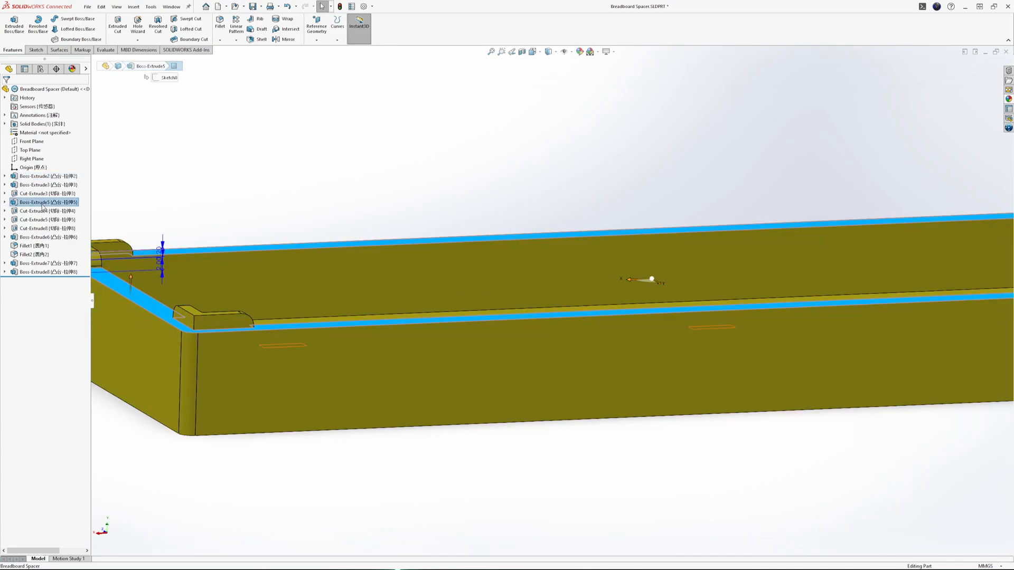
pyautogui.click(43, 205)
# Step: Delete the Cut-Extrude3 feature that forms the notches along the inner long wall
pyautogui.moveTo(177, 296)
pyautogui.mouseDown(button='middle')
pyautogui.moveTo(235, 270)
pyautogui.moveTo(456, 265)
pyautogui.moveTo(416, 357)
pyautogui.moveTo(421, 453)
pyautogui.moveTo(324, 392)
pyautogui.mouseUp(button='middle')
pyautogui.scroll(-3, 456, 264)
pyautogui.scroll(8, 298, 164)
pyautogui.scroll(-6, 373, 263)
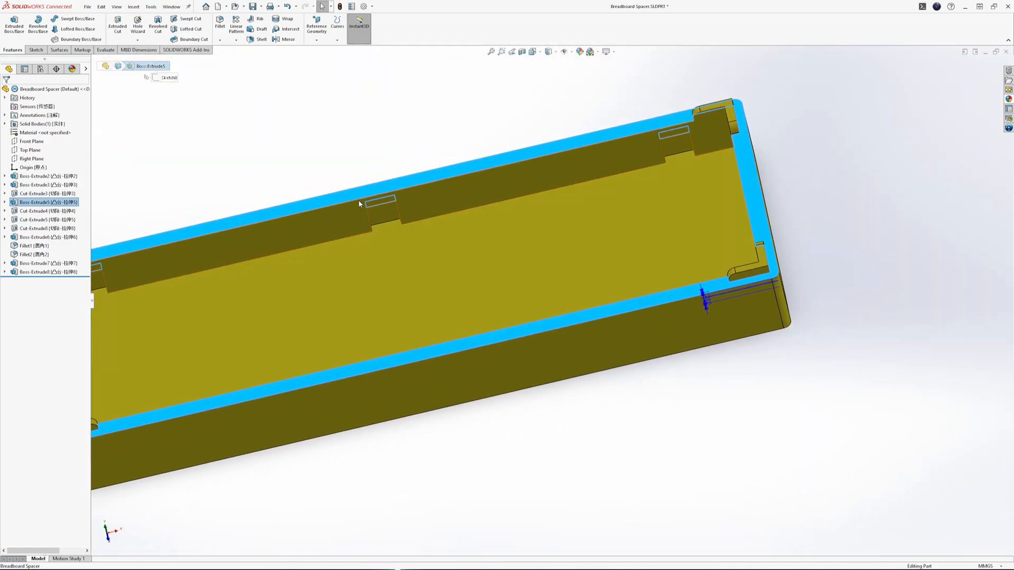
pyautogui.click(384, 211)
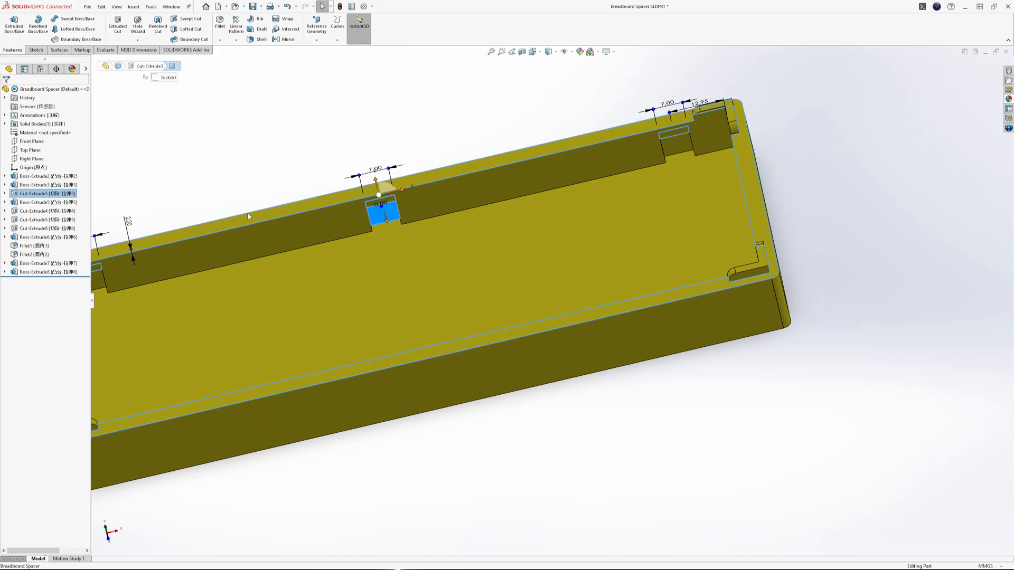
pyautogui.press('Delete')
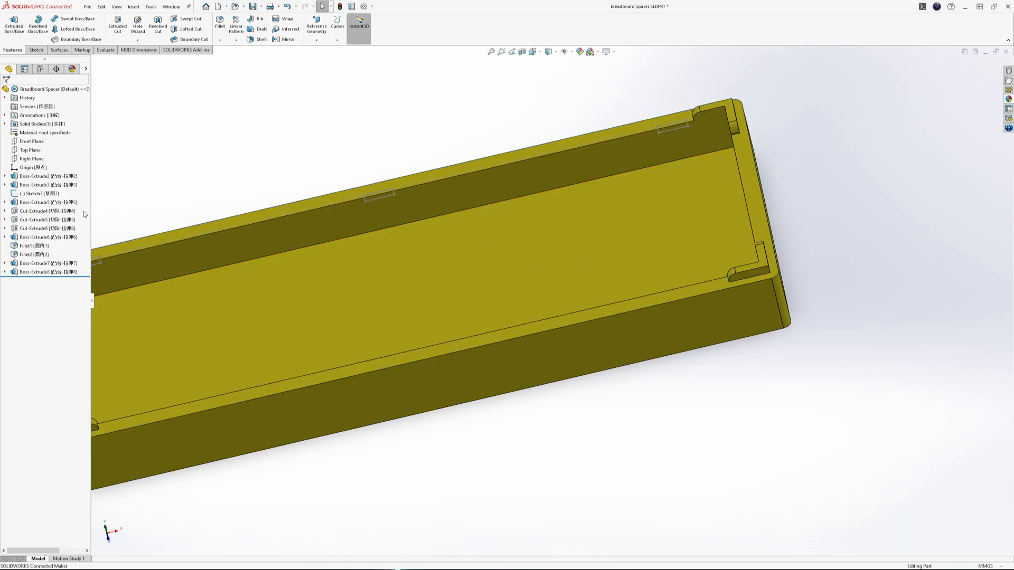
# Step: Examine the rim and end corner, checking the dimensions of Boss-Extrude5, Boss-Extrude3 and Boss-Extrude2
pyautogui.moveTo(467, 290)
pyautogui.mouseDown(button='middle')
pyautogui.moveTo(527, 290)
pyautogui.moveTo(641, 401)
pyautogui.moveTo(661, 312)
pyautogui.moveTo(806, 280)
pyautogui.moveTo(734, 342)
pyautogui.moveTo(516, 340)
pyautogui.moveTo(616, 355)
pyautogui.moveTo(588, 339)
pyautogui.moveTo(541, 232)
pyautogui.mouseUp(button='middle')
pyautogui.click(586, 373)
pyautogui.scroll(-10, 724, 338)
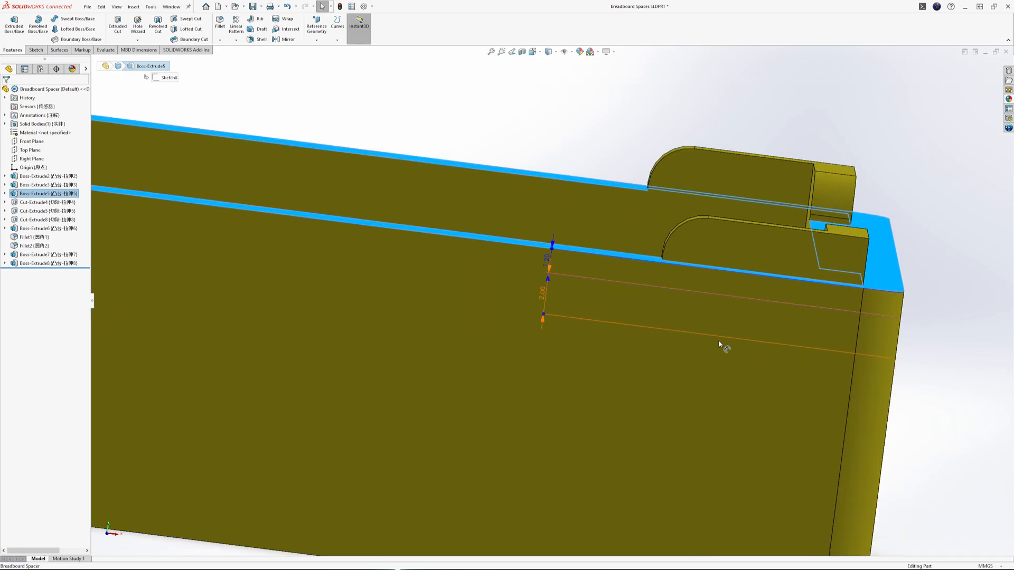
pyautogui.moveTo(662, 310); pyautogui.dragTo(650, 264, button='middle')
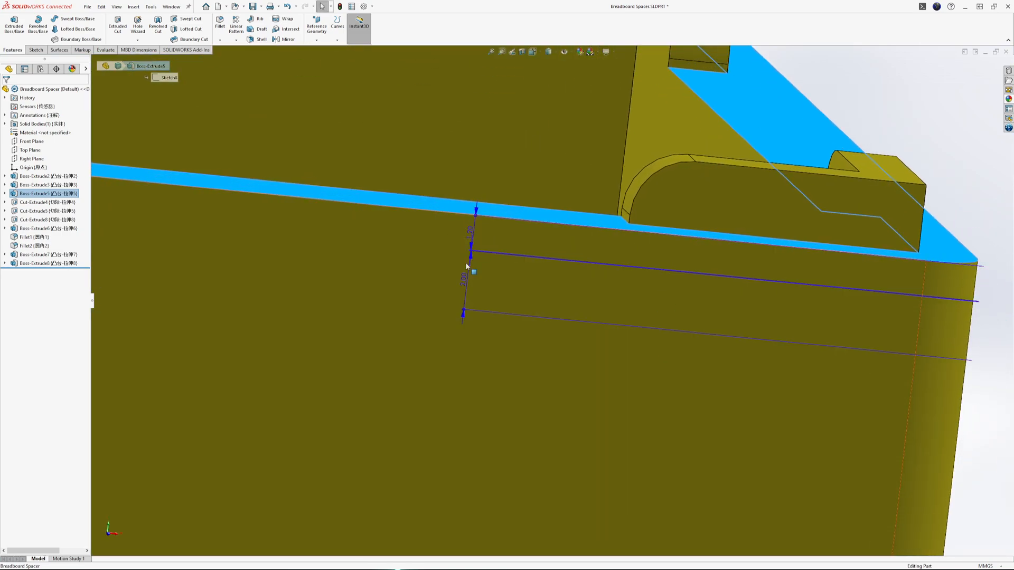
pyautogui.click(438, 272)
pyautogui.scroll(5, 432, 274)
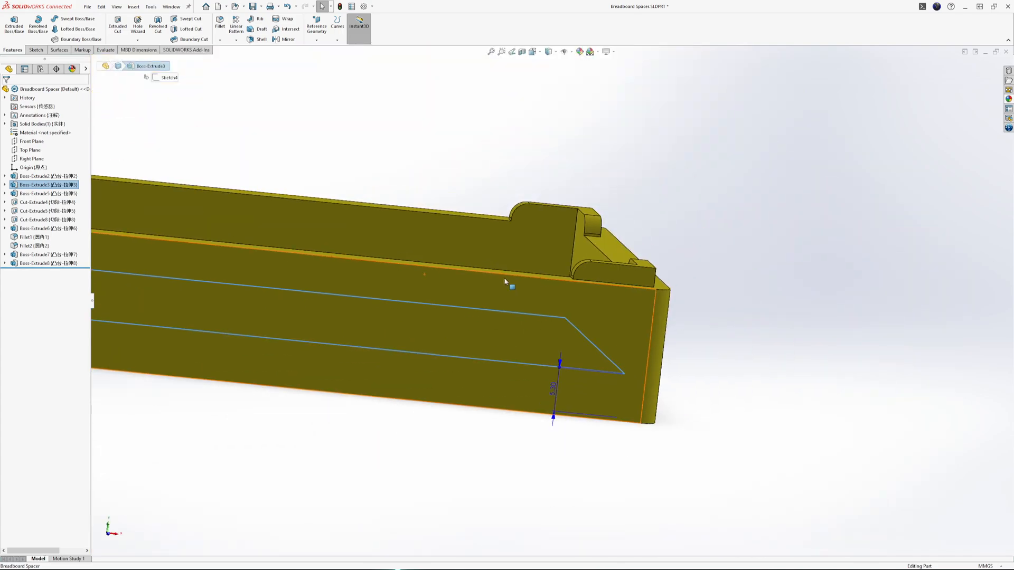
pyautogui.moveTo(521, 351); pyautogui.dragTo(476, 317, button='middle')
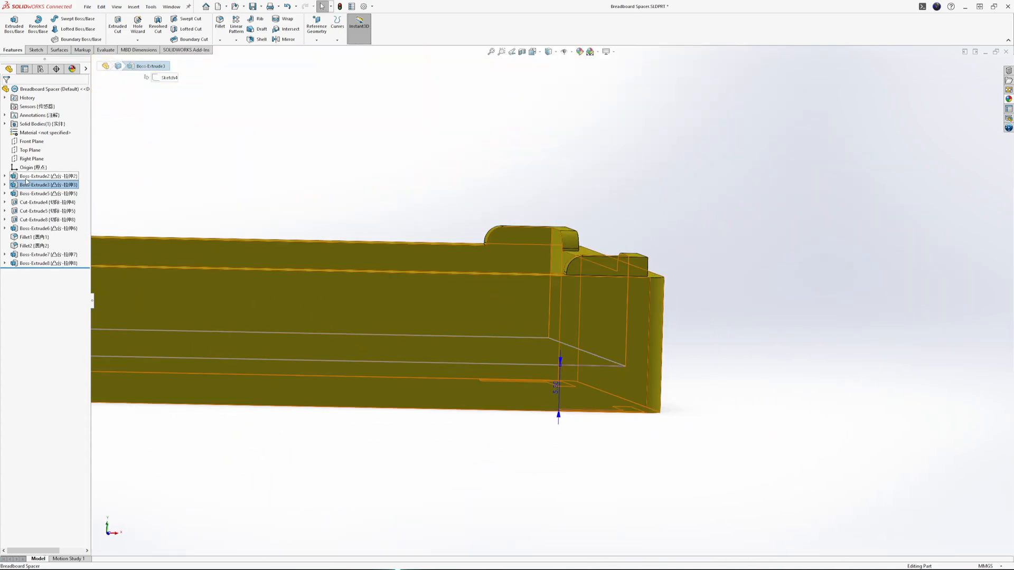
pyautogui.click(48, 175)
pyautogui.moveTo(856, 401)
pyautogui.mouseDown(button='middle')
pyautogui.moveTo(790, 372)
pyautogui.moveTo(846, 442)
pyautogui.moveTo(855, 403)
pyautogui.mouseUp(button='middle')
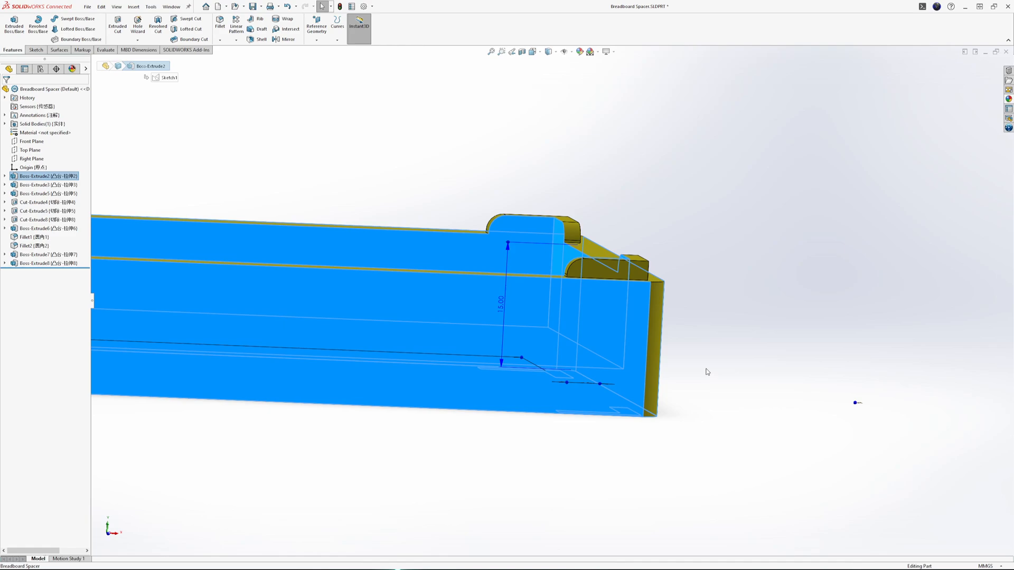
# Step: Edit the Boss-Extrude2 wall feature and set its blind depth to 13 mm
pyautogui.click(43, 176)
pyautogui.click(46, 150)
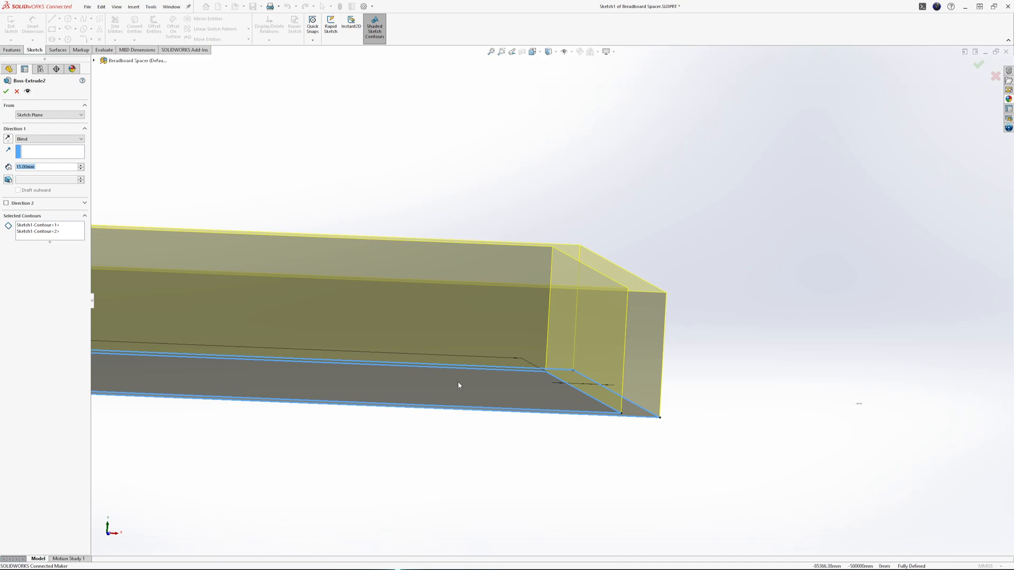
pyautogui.scroll(3, 267, 325)
pyautogui.click(61, 167)
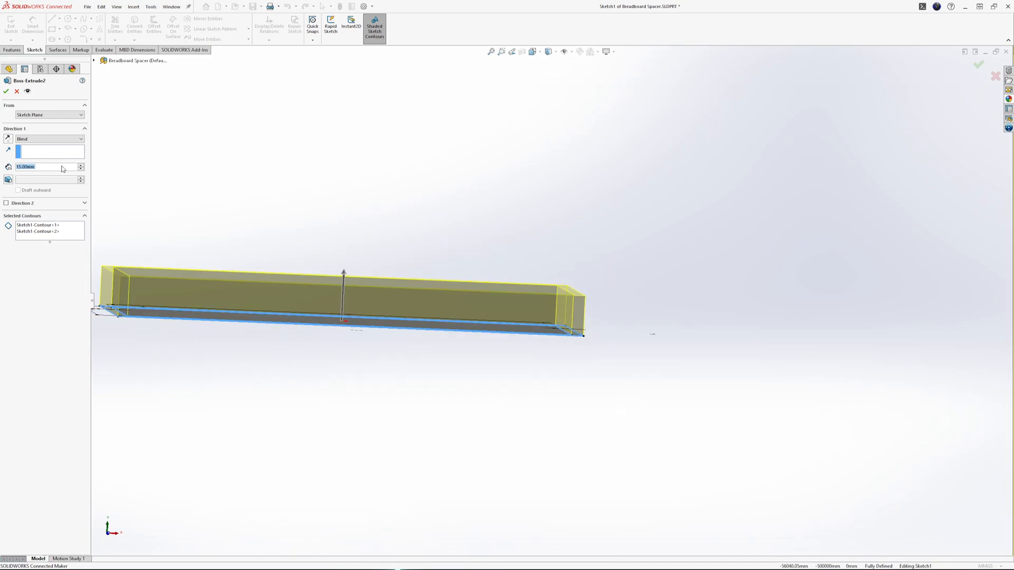
pyautogui.write('132')
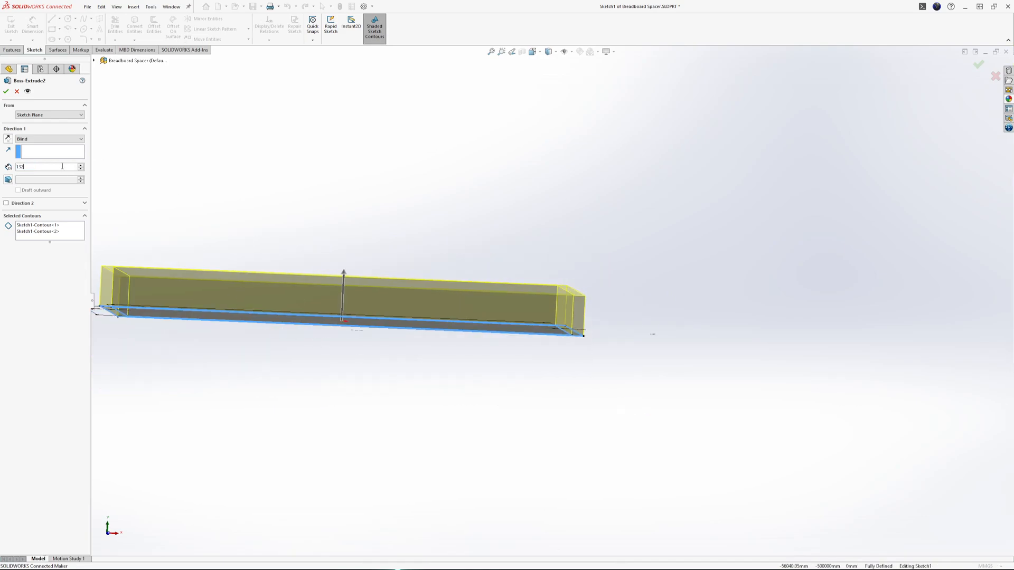
pyautogui.press('Return')
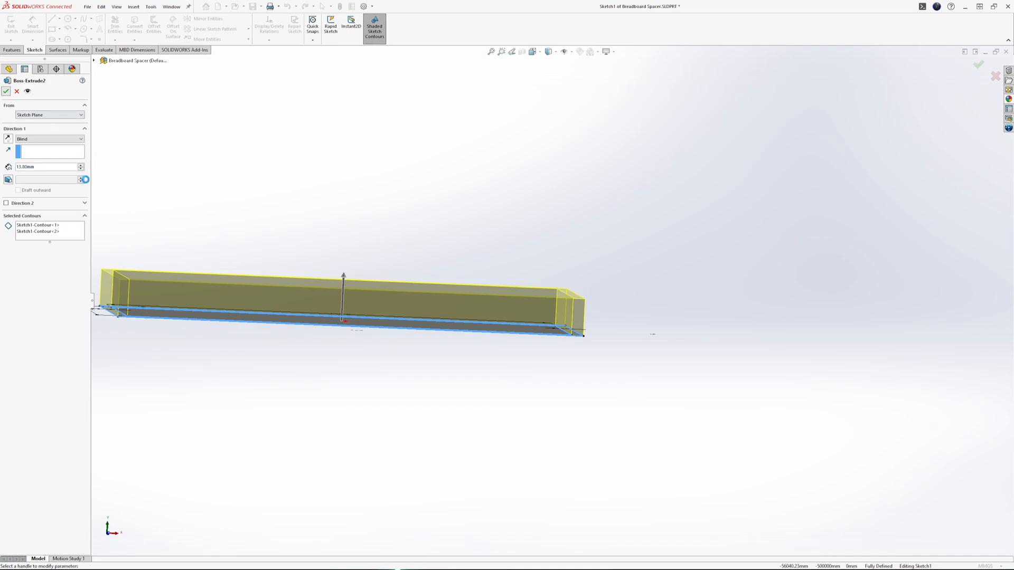
# Step: Sketch a 166 by 55 mm corner rectangle on the spacer's inner floor, matching the floor's opposite corners
pyautogui.moveTo(632, 394); pyautogui.dragTo(580, 523, button='middle')
pyautogui.click(152, 299)
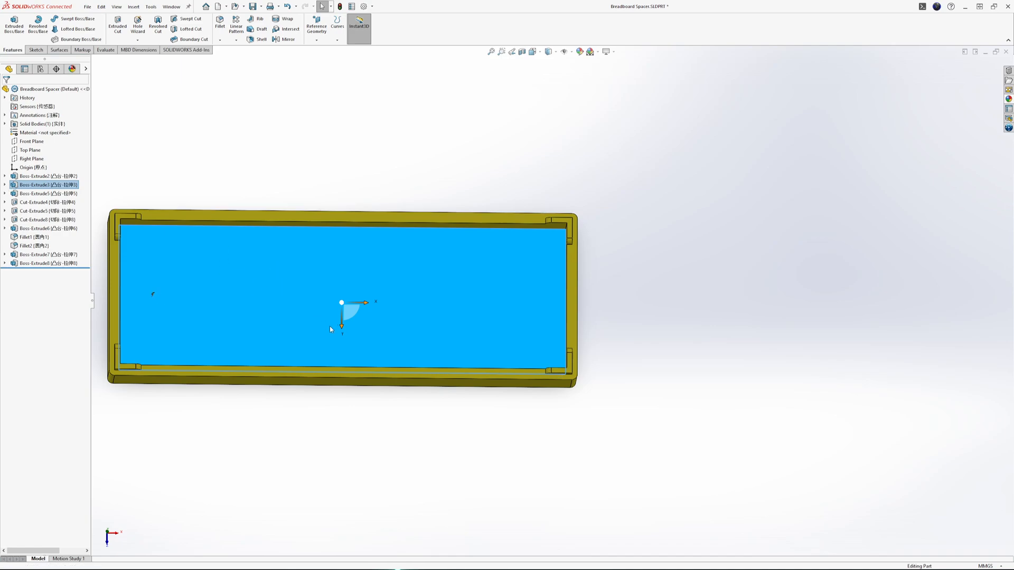
pyautogui.click(279, 286)
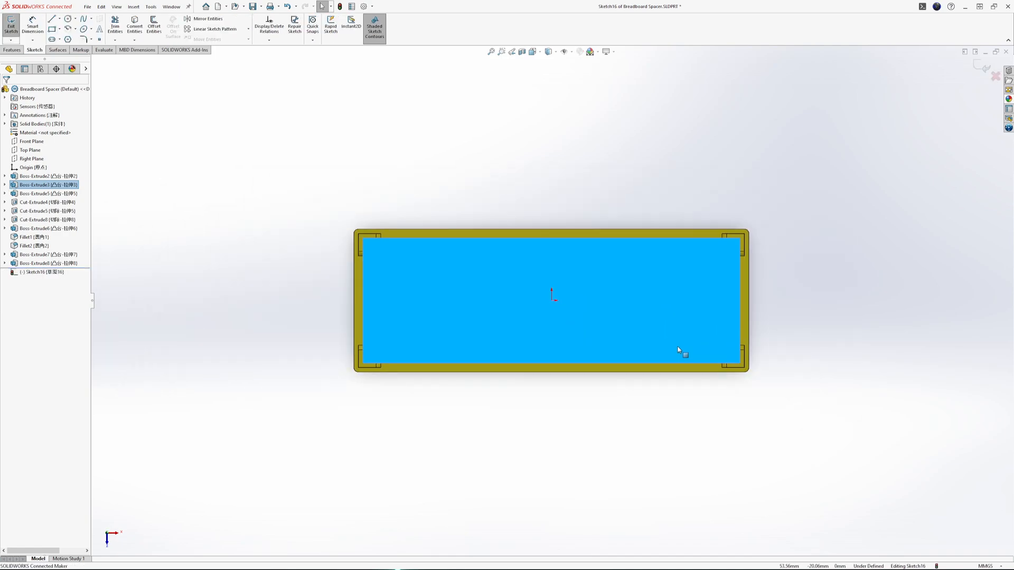
pyautogui.click(51, 29)
pyautogui.moveTo(541, 131); pyautogui.dragTo(550, 110, button='middle')
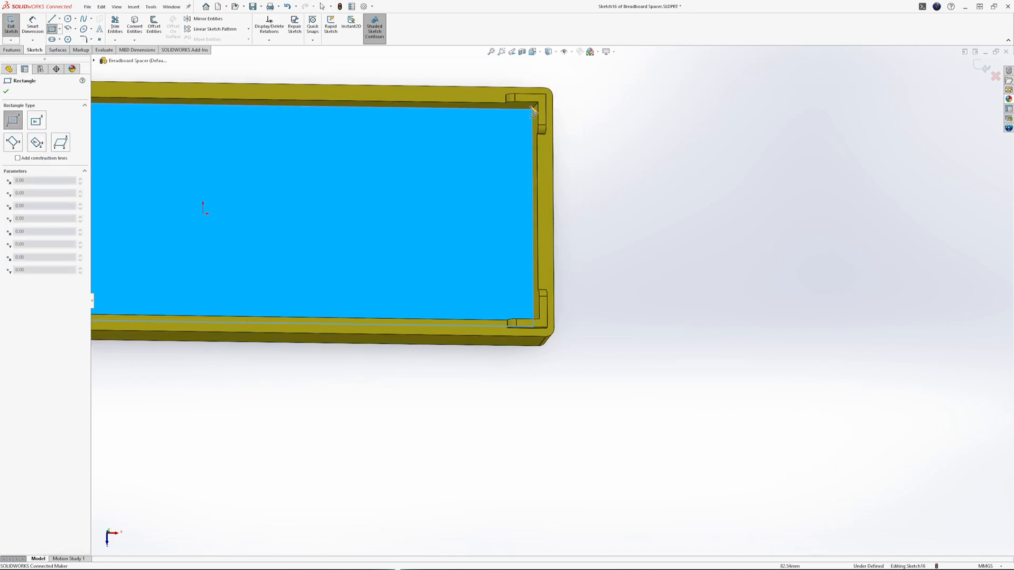
pyautogui.click(533, 110)
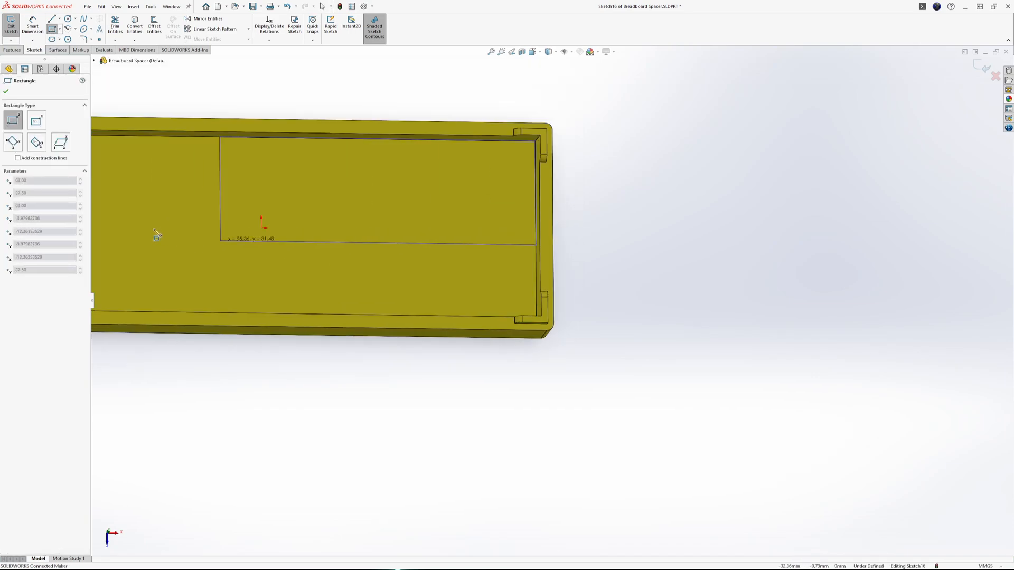
pyautogui.scroll(5, 261, 267)
pyautogui.scroll(-8, 292, 308)
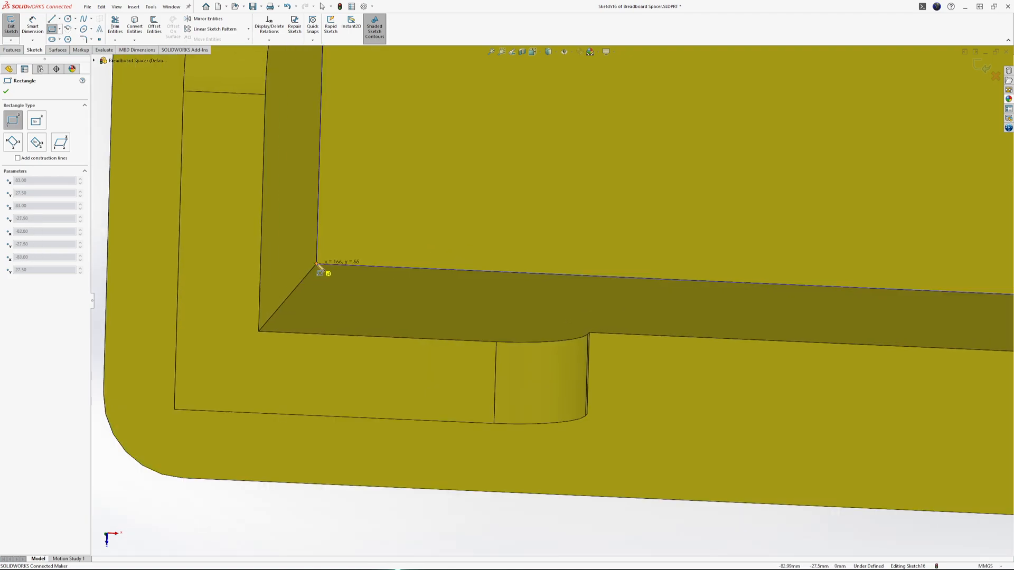
pyautogui.click(317, 263)
pyautogui.scroll(5, 629, 258)
# Step: Cut the floor rectangle through the spacer with an Extruded Cut, using Up To Surface and the underside face as the end
pyautogui.click(12, 49)
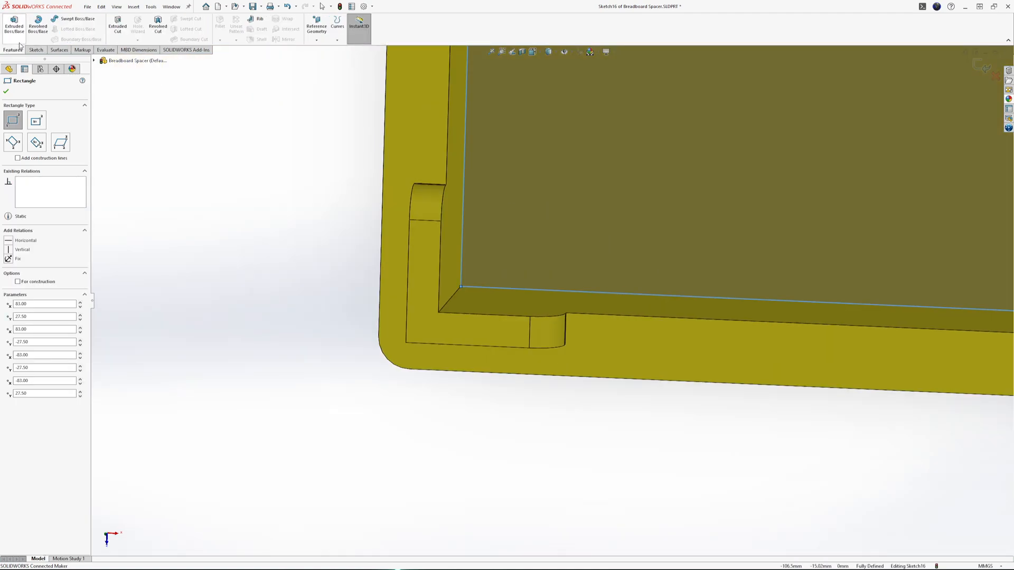
pyautogui.click(117, 25)
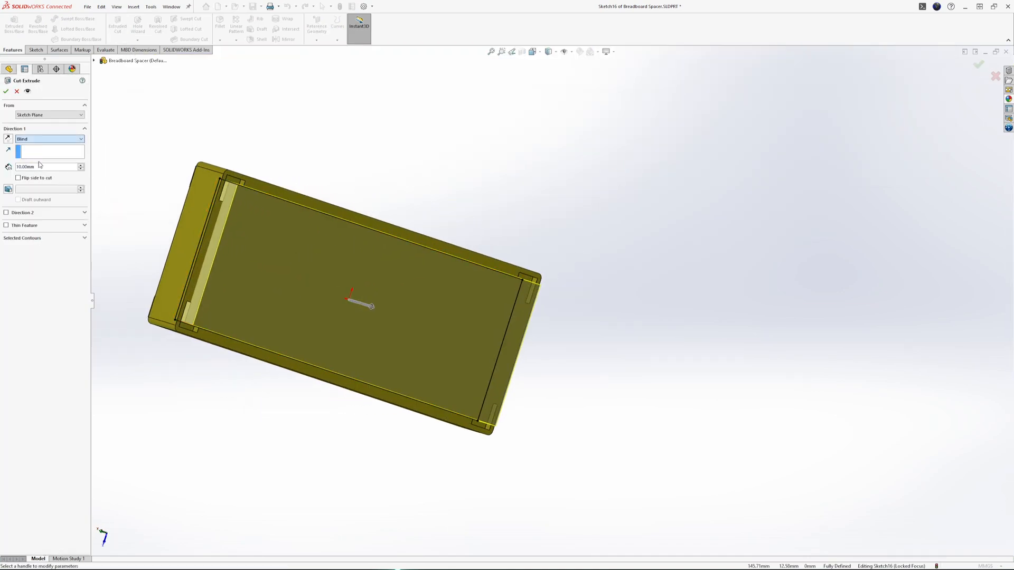
pyautogui.click(372, 306)
pyautogui.moveTo(170, 228); pyautogui.dragTo(258, 263, button='middle')
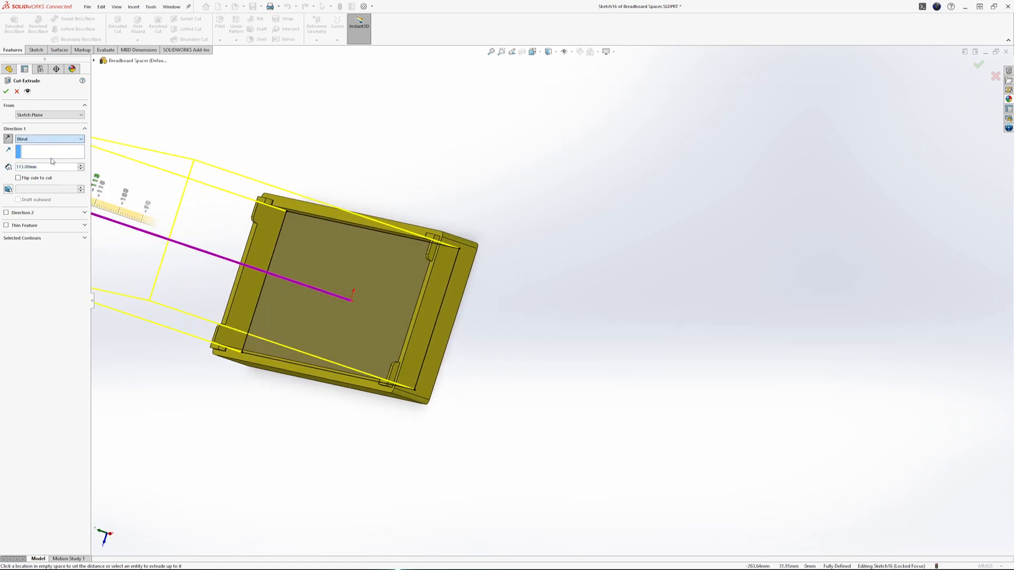
pyautogui.click(50, 139)
pyautogui.click(37, 190)
pyautogui.moveTo(502, 351); pyautogui.dragTo(380, 246, button='middle')
pyautogui.click(381, 246)
pyautogui.click(7, 90)
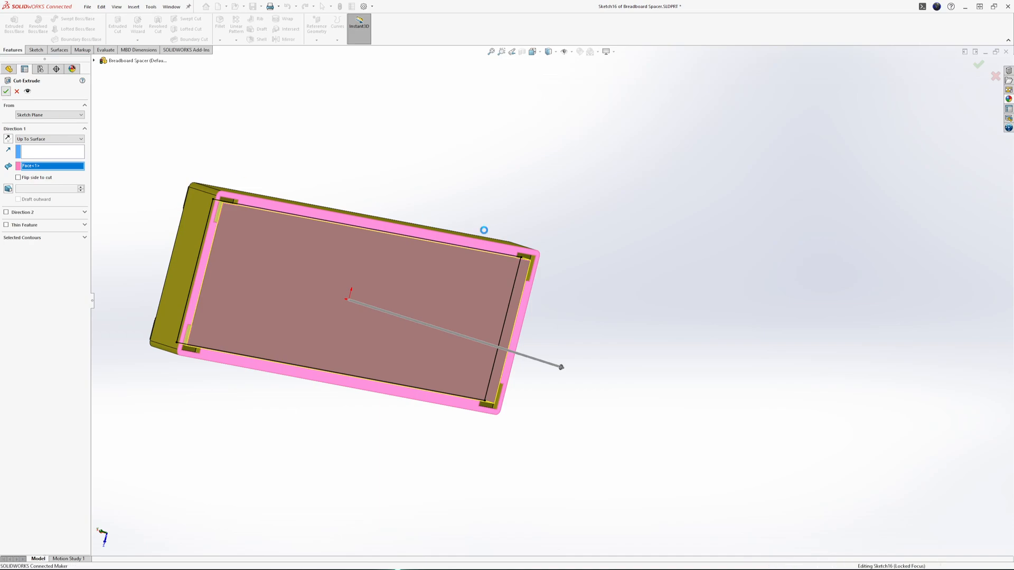
# Step: Check the open frame from several sides and save the Breadboard Spacer part
pyautogui.moveTo(476, 283); pyautogui.dragTo(602, 266, button='middle')
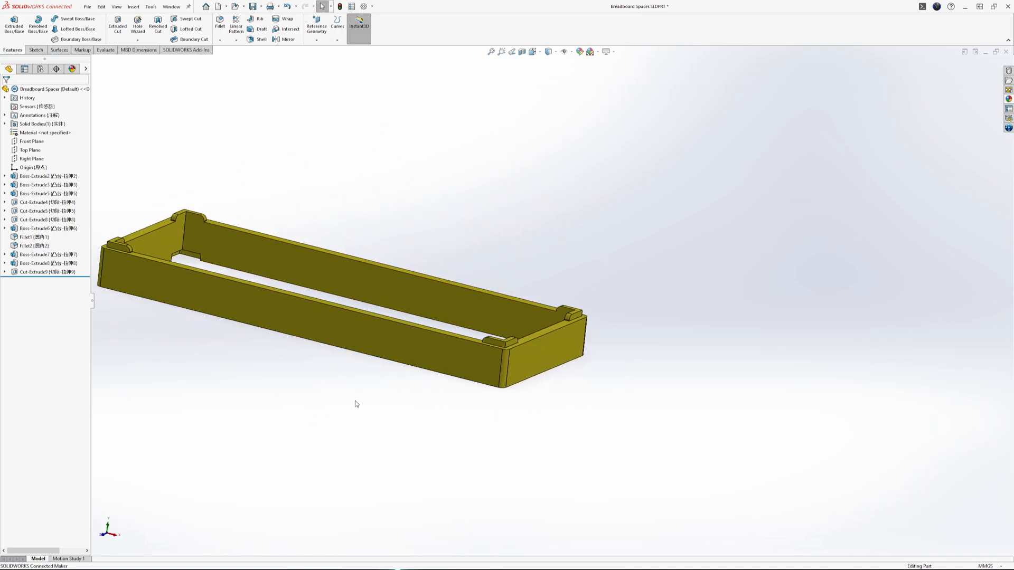
pyautogui.moveTo(405, 466); pyautogui.dragTo(492, 539, button='middle')
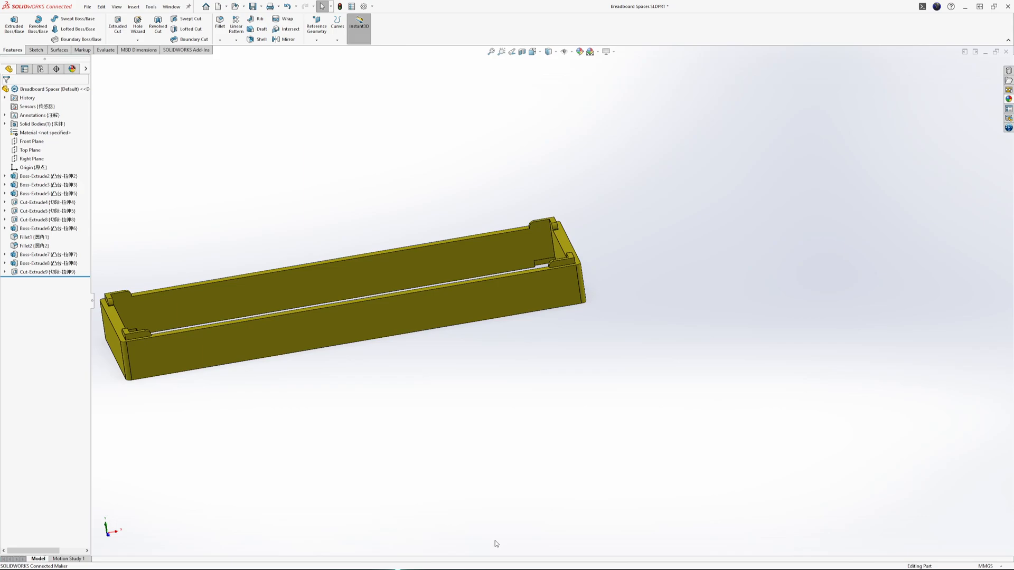
pyautogui.moveTo(410, 448); pyautogui.dragTo(369, 376, button='middle')
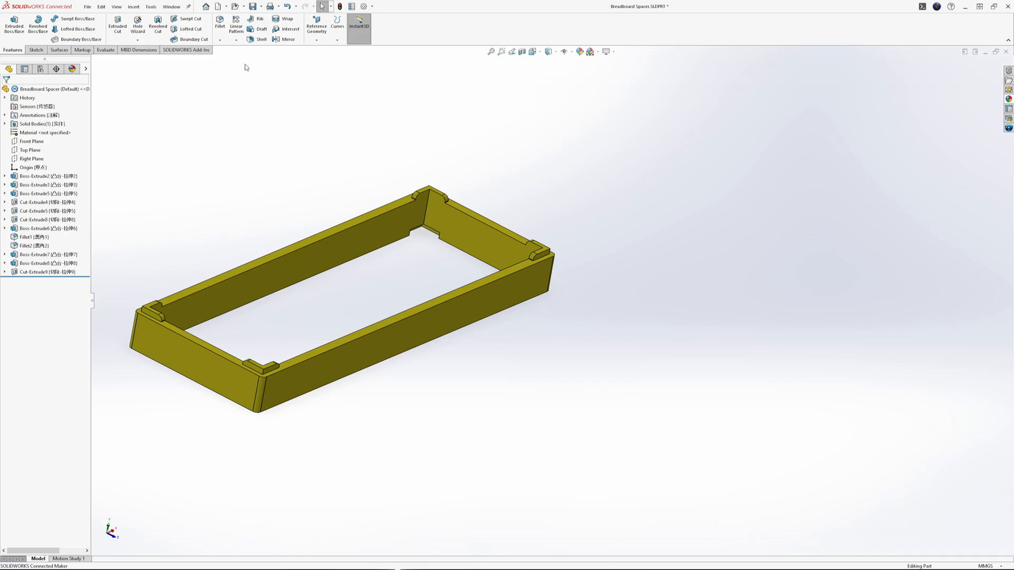
pyautogui.click(252, 7)
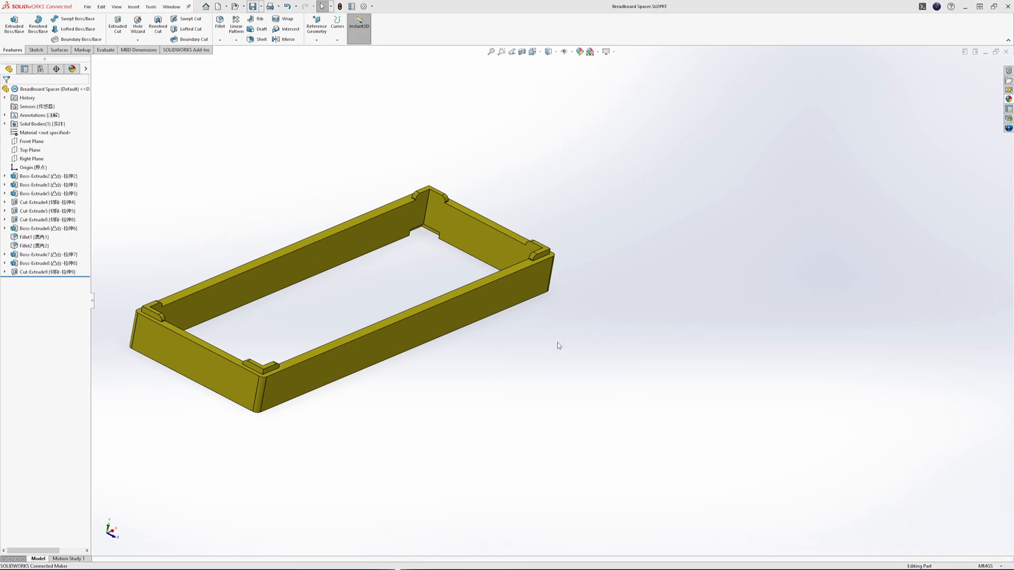
# Step: Save a copy of the part as Breadboard Spacer Type 2, open the copy and close the original part
pyautogui.moveTo(568, 425); pyautogui.dragTo(473, 405, button='middle')
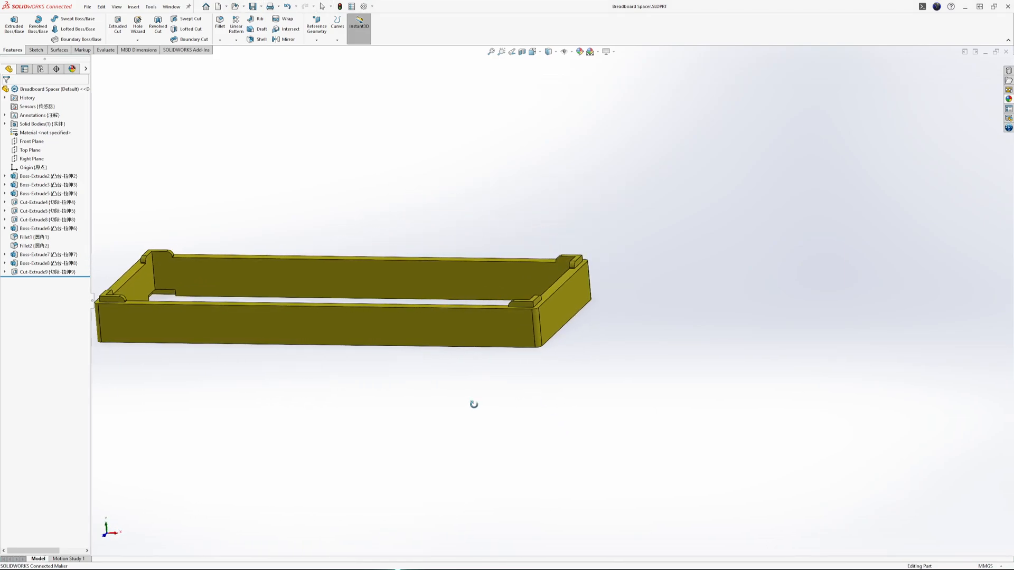
pyautogui.scroll(2, 264, 349)
pyautogui.scroll(-1, 255, 326)
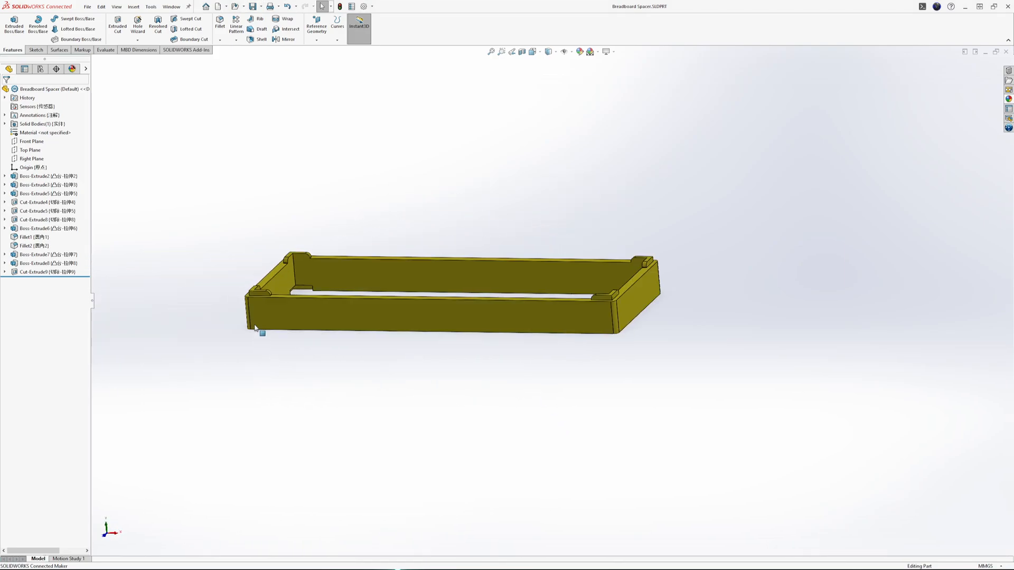
pyautogui.click(261, 10)
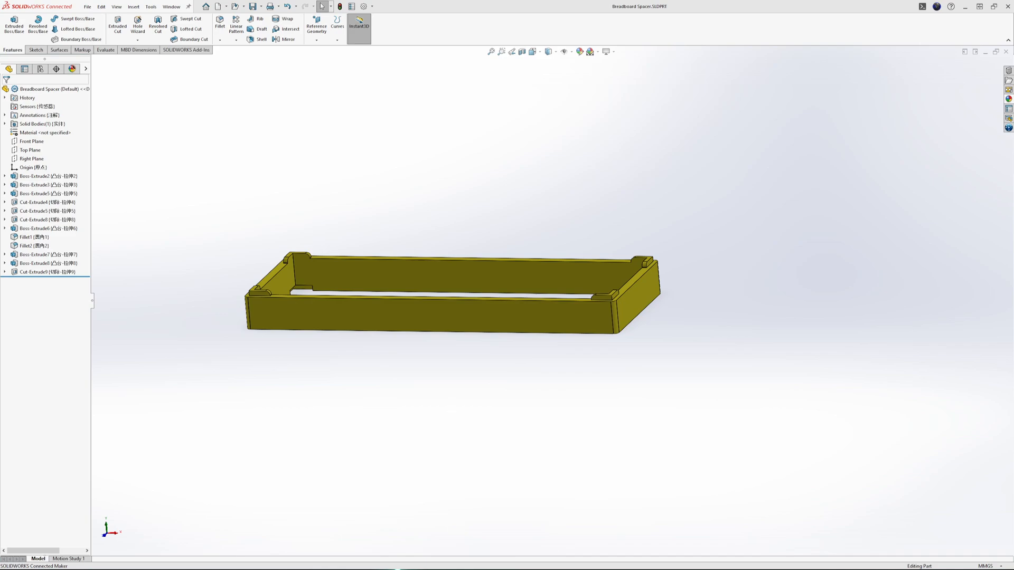
pyautogui.click(610, 390)
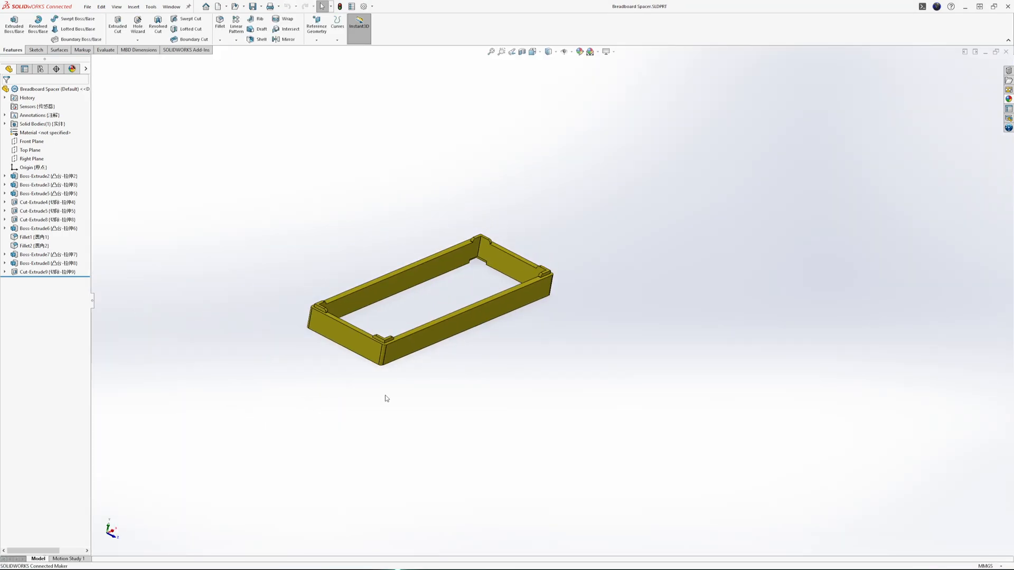
pyautogui.moveTo(386, 398); pyautogui.dragTo(517, 185, button='middle')
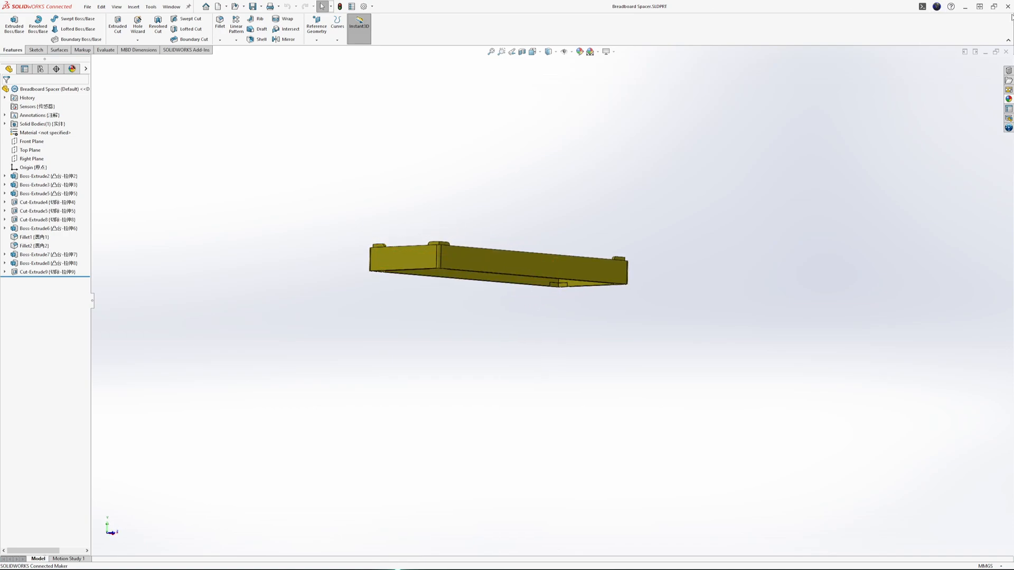
pyautogui.click(1006, 51)
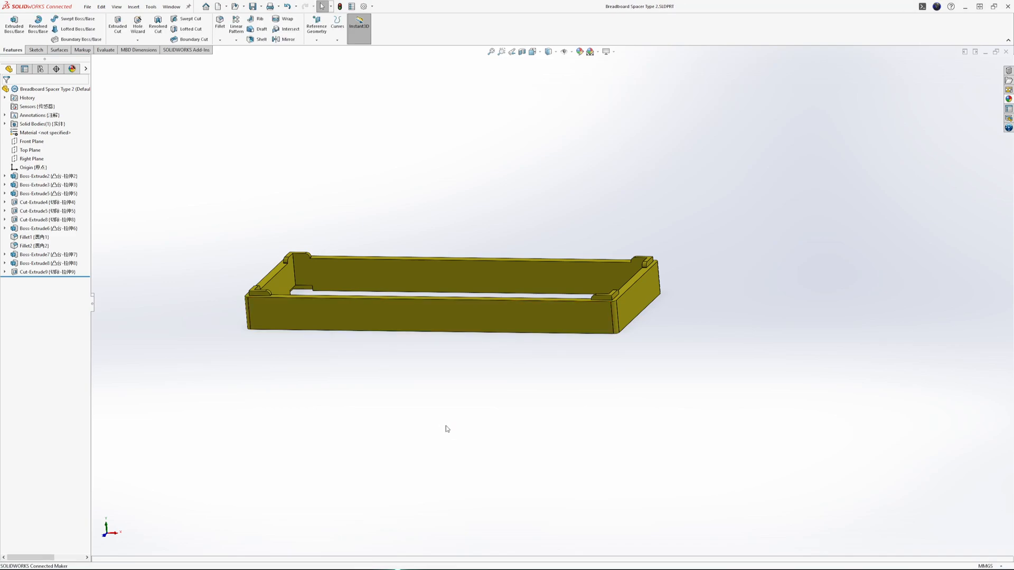
# Step: Sketch a corner rectangle about 8.5 mm high on the outer face of the short end wall, starting on its lower edge
pyautogui.moveTo(446, 426); pyautogui.dragTo(368, 316, button='middle')
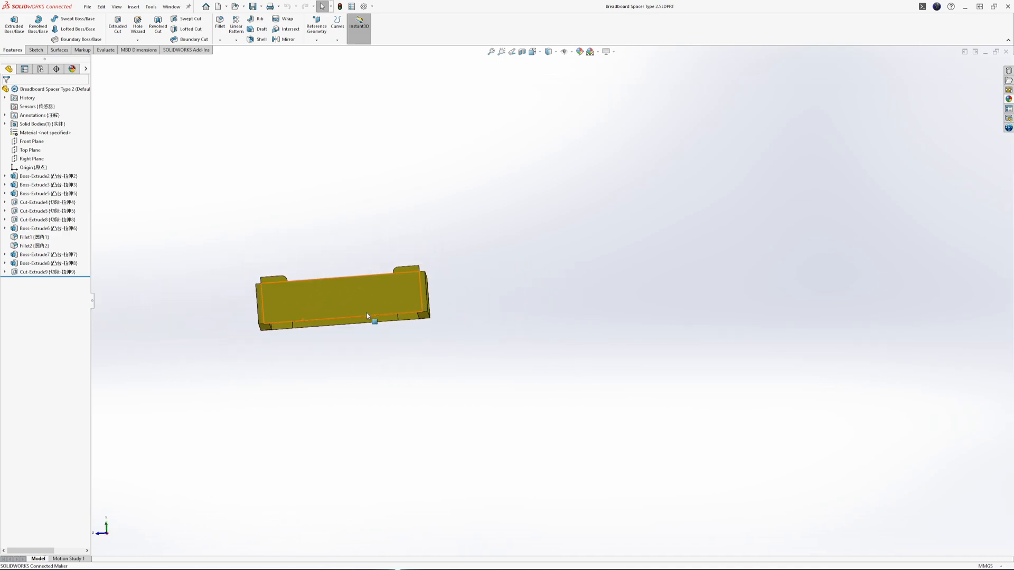
pyautogui.click(320, 310)
pyautogui.click(337, 296)
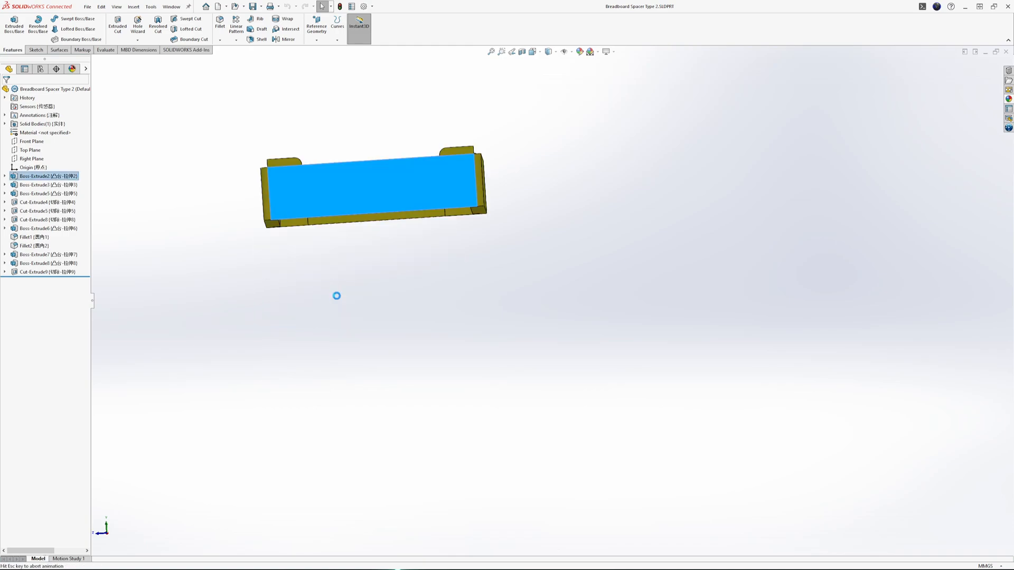
pyautogui.moveTo(360, 317); pyautogui.dragTo(358, 244, button='middle')
pyautogui.scroll(3, 356, 204)
pyautogui.scroll(-1, 487, 185)
pyautogui.moveTo(487, 186); pyautogui.dragTo(527, 32, button='middle')
pyautogui.scroll(-4, 606, 171)
pyautogui.moveTo(607, 171)
pyautogui.mouseDown(button='middle')
pyautogui.moveTo(596, 136)
pyautogui.moveTo(613, 312)
pyautogui.mouseUp(button='middle')
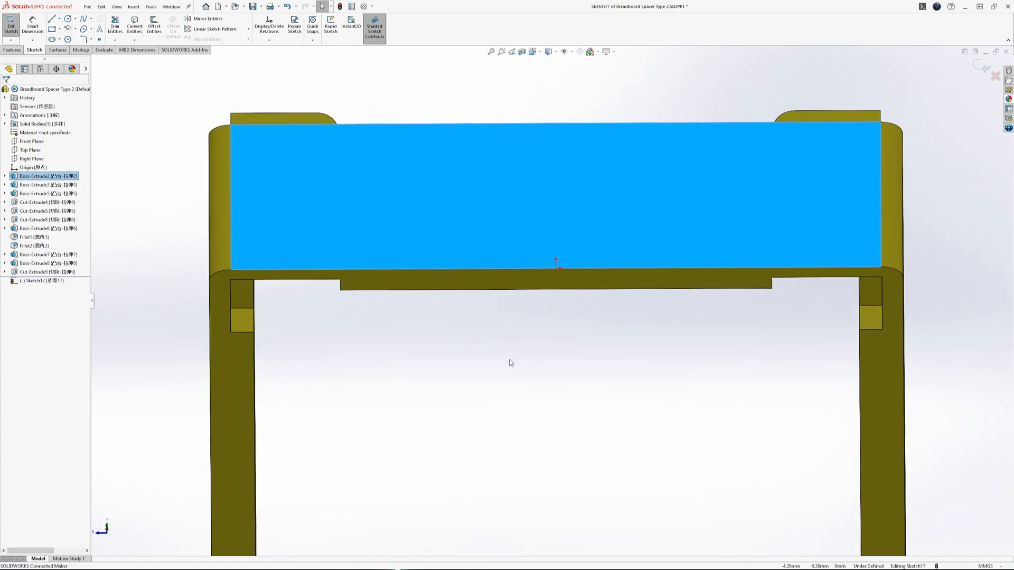
pyautogui.click(495, 355)
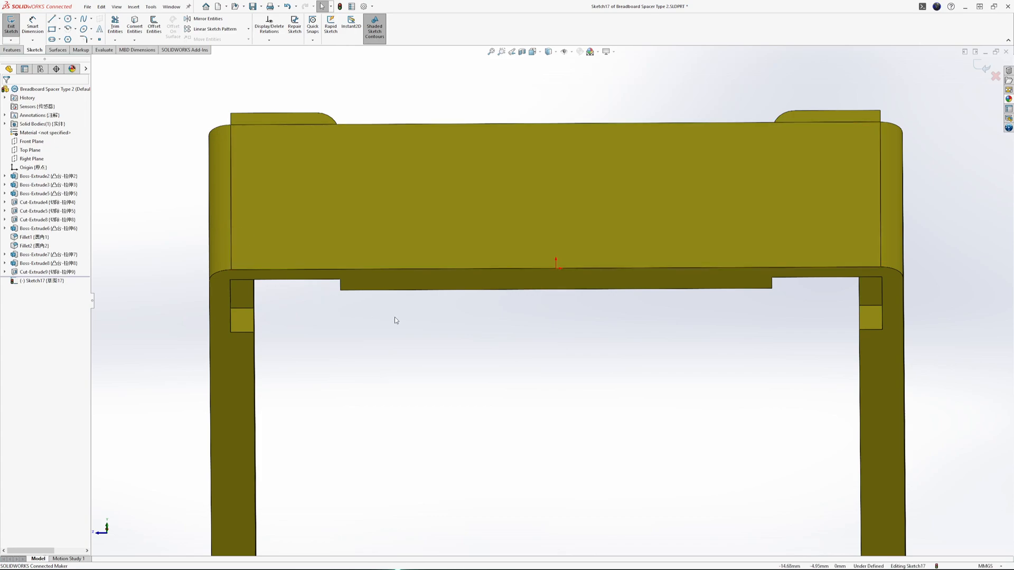
pyautogui.scroll(4, 531, 370)
pyautogui.moveTo(539, 385)
pyautogui.mouseDown(button='middle')
pyautogui.moveTo(518, 421)
pyautogui.moveTo(571, 211)
pyautogui.moveTo(593, 370)
pyautogui.moveTo(528, 391)
pyautogui.mouseUp(button='middle')
pyautogui.click(51, 29)
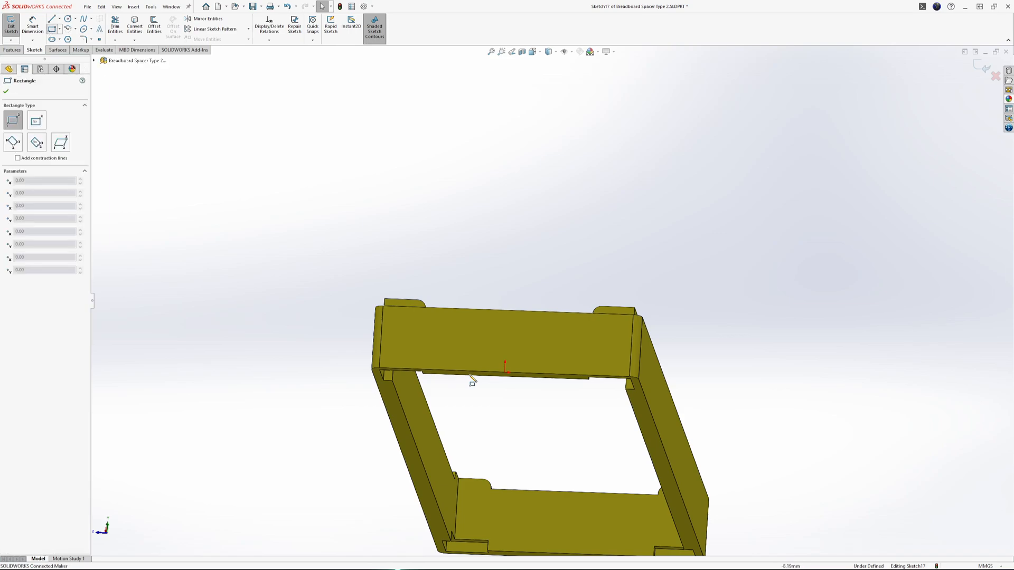
pyautogui.click(448, 370)
pyautogui.click(548, 339)
pyautogui.moveTo(465, 353); pyautogui.dragTo(467, 290, button='middle')
pyautogui.scroll(-5, 506, 229)
pyautogui.moveTo(524, 268); pyautogui.dragTo(502, 244, button='middle')
pyautogui.click(33, 27)
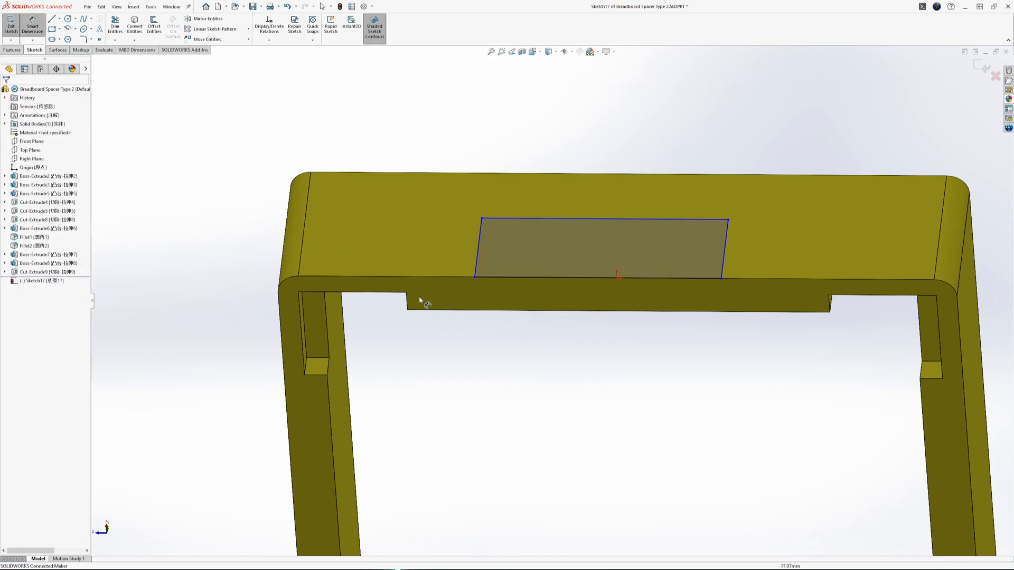
pyautogui.click(479, 243)
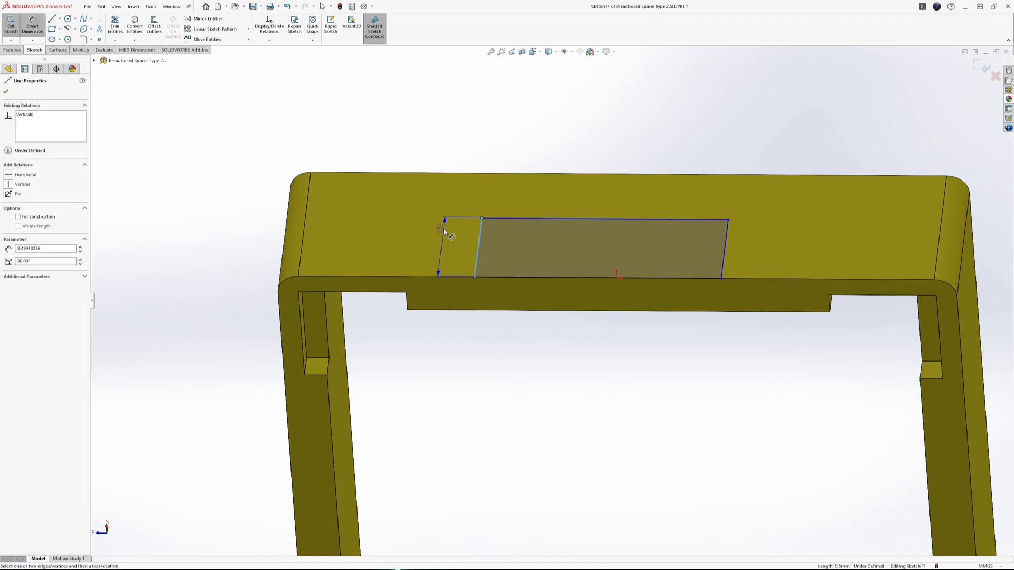
pyautogui.click(406, 291)
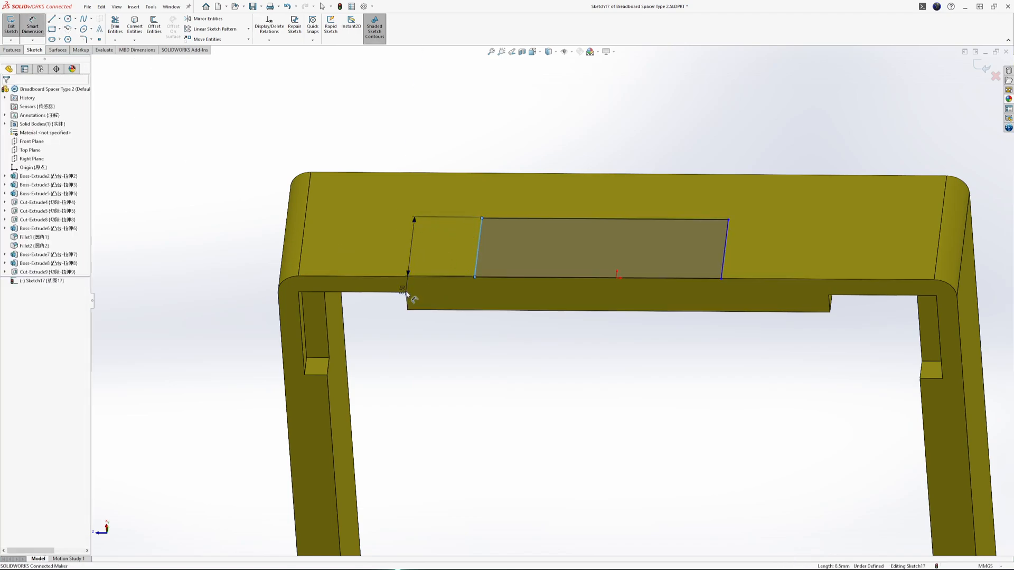
pyautogui.click(392, 281)
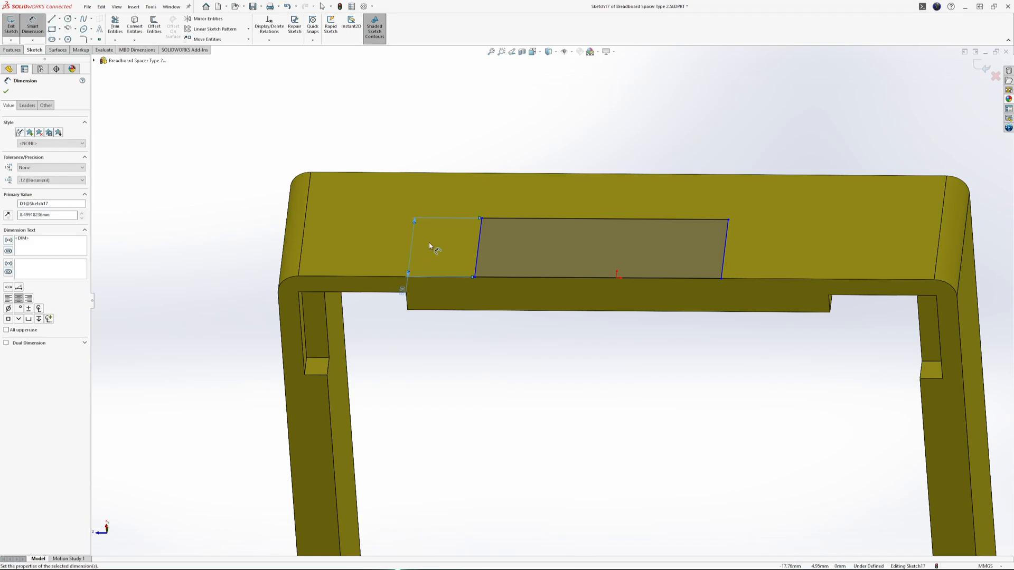
pyautogui.press('Delete')
# Step: Dimension each vertical side of the rectangle 3 mm from the nearest corner notch edge in the end wall's underside
pyautogui.moveTo(475, 268); pyautogui.dragTo(408, 299)
pyautogui.click(407, 294)
pyautogui.click(424, 237)
pyautogui.write('343mm')
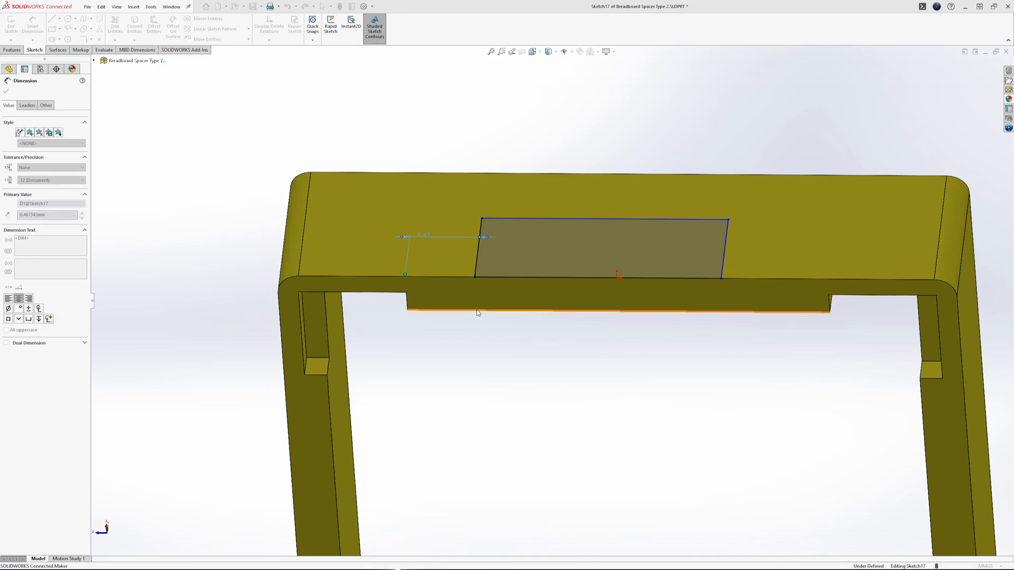
pyautogui.press('Return')
pyautogui.click(829, 296)
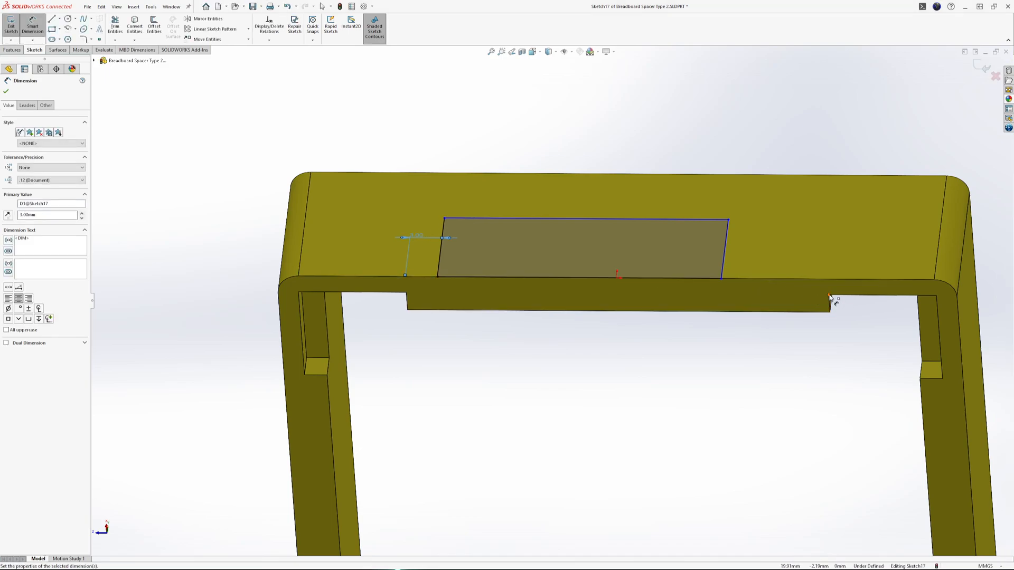
pyautogui.click(725, 266)
pyautogui.click(784, 256)
pyautogui.write('3')
pyautogui.press('Return')
# Step: Dimension the gap between the rectangle's top edge and the end wall's upper edge at 3 mm
pyautogui.moveTo(782, 250); pyautogui.dragTo(623, 165, button='middle')
pyautogui.click(629, 206)
pyautogui.click(738, 180)
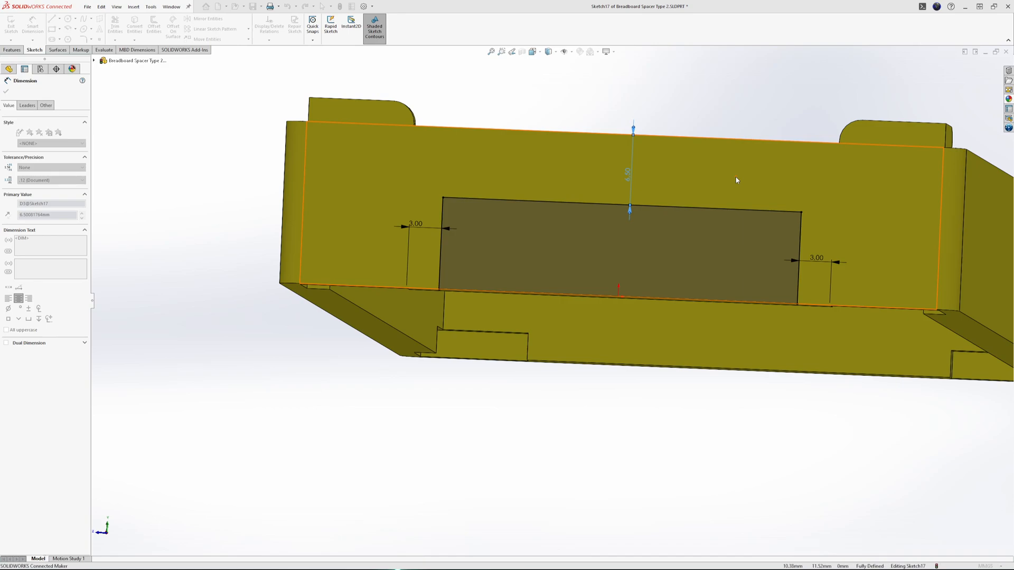
pyautogui.write('6')
pyautogui.press('Return')
pyautogui.moveTo(736, 177)
pyautogui.mouseDown(button='middle')
pyautogui.moveTo(689, 185)
pyautogui.moveTo(671, 163)
pyautogui.moveTo(682, 175)
pyautogui.mouseUp(button='middle')
pyautogui.click(646, 231)
pyautogui.write('3')
pyautogui.press('Return')
# Step: Cut the rectangle through both short end walls with an Extruded Cut, Up To Surface, ending at the opposite end's outer face
pyautogui.moveTo(588, 199)
pyautogui.mouseDown(button='middle')
pyautogui.moveTo(576, 170)
pyautogui.moveTo(579, 192)
pyautogui.mouseUp(button='middle')
pyautogui.scroll(5, 676, 247)
pyautogui.scroll(-3, 677, 248)
pyautogui.moveTo(677, 248)
pyautogui.mouseDown(button='middle')
pyautogui.moveTo(674, 224)
pyautogui.moveTo(672, 255)
pyautogui.moveTo(672, 246)
pyautogui.mouseUp(button='middle')
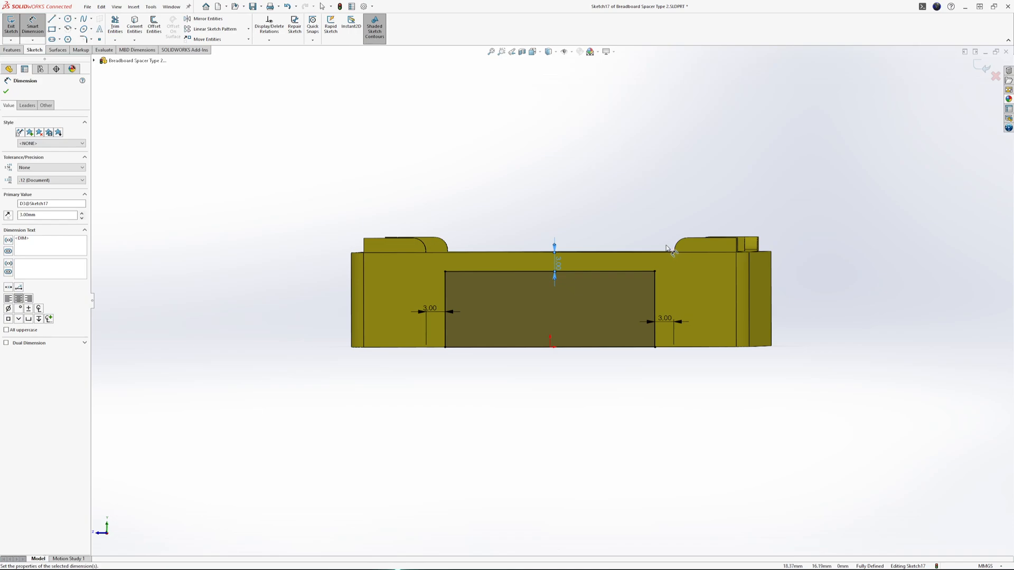
pyautogui.moveTo(660, 252); pyautogui.dragTo(660, 268, button='middle')
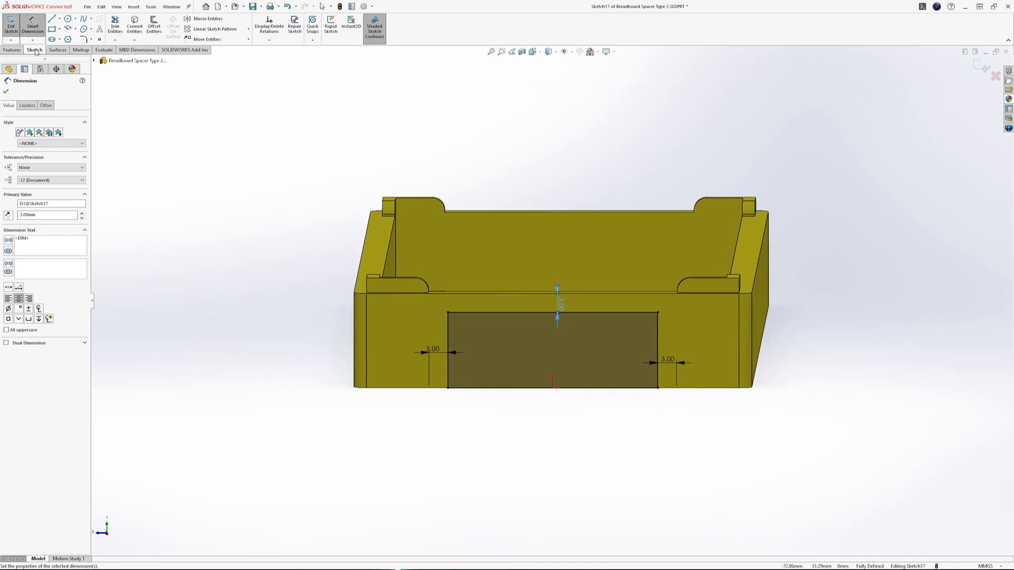
pyautogui.click(15, 50)
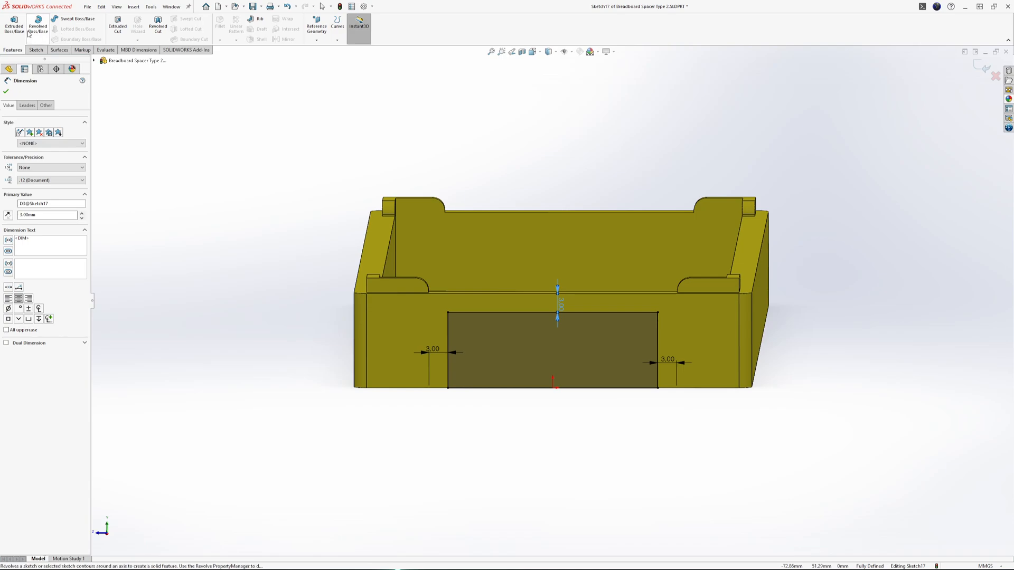
pyautogui.click(126, 26)
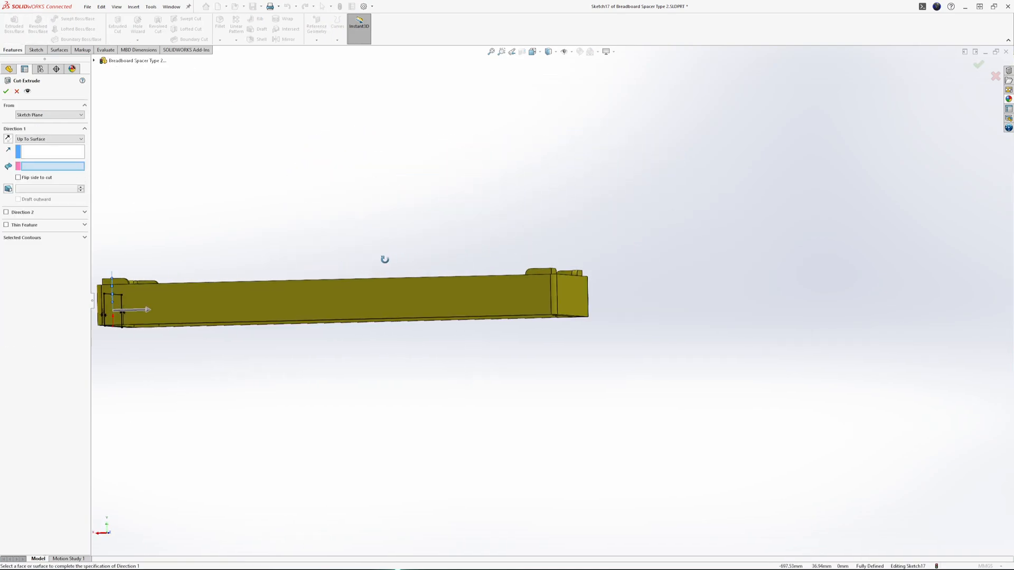
pyautogui.click(453, 312)
pyautogui.click(6, 91)
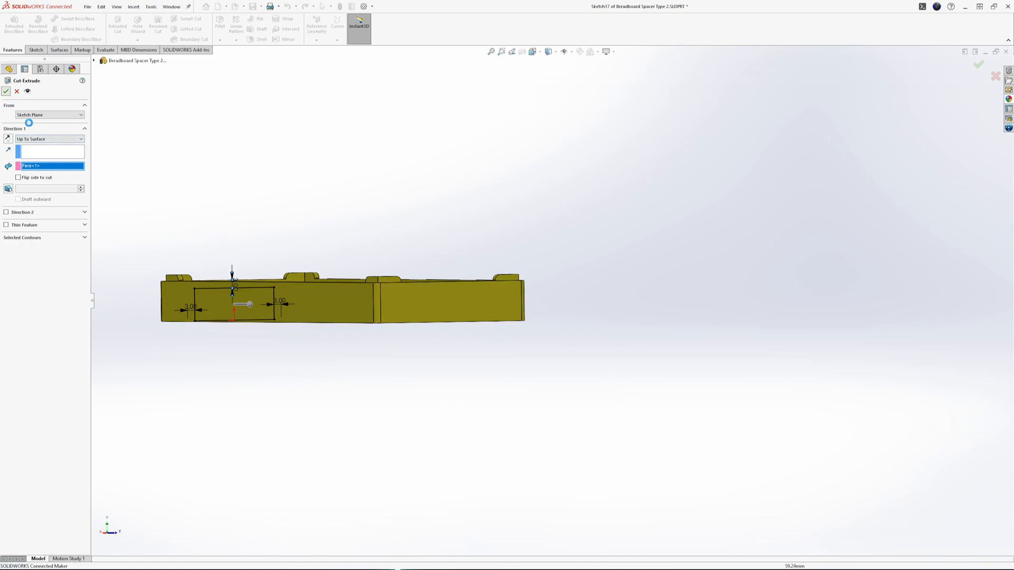
# Step: Sketch a corner rectangle about 138 by 8.5 mm on the long wall's outer face, starting on its lower edge
pyautogui.moveTo(392, 214); pyautogui.dragTo(410, 126, button='middle')
pyautogui.click(295, 302)
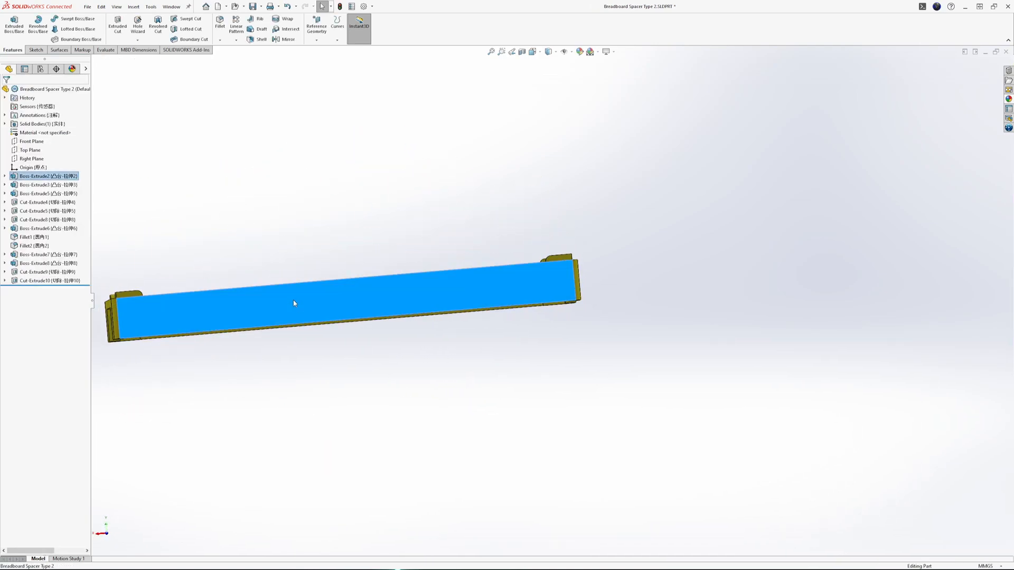
pyautogui.click(311, 291)
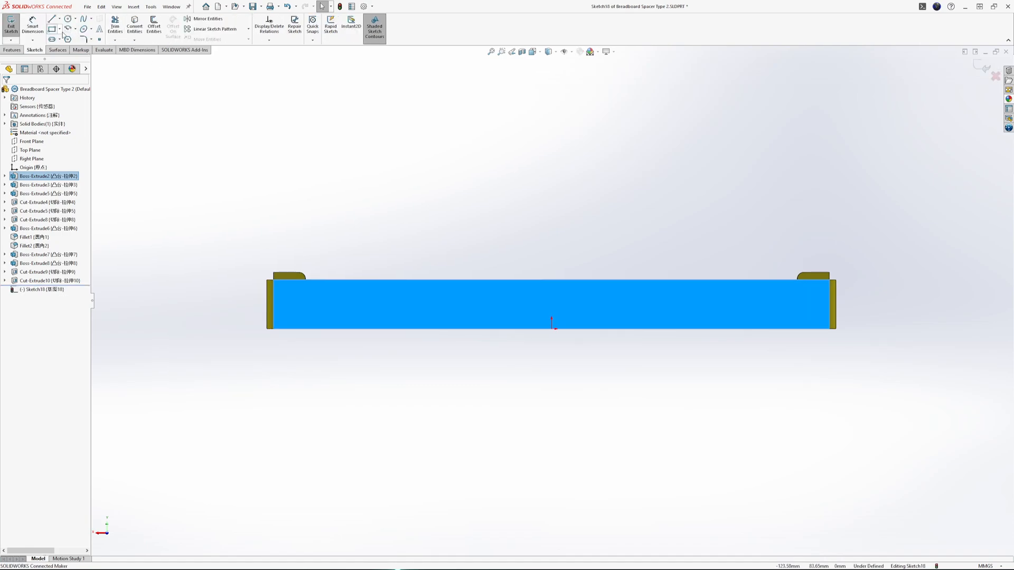
pyautogui.click(52, 30)
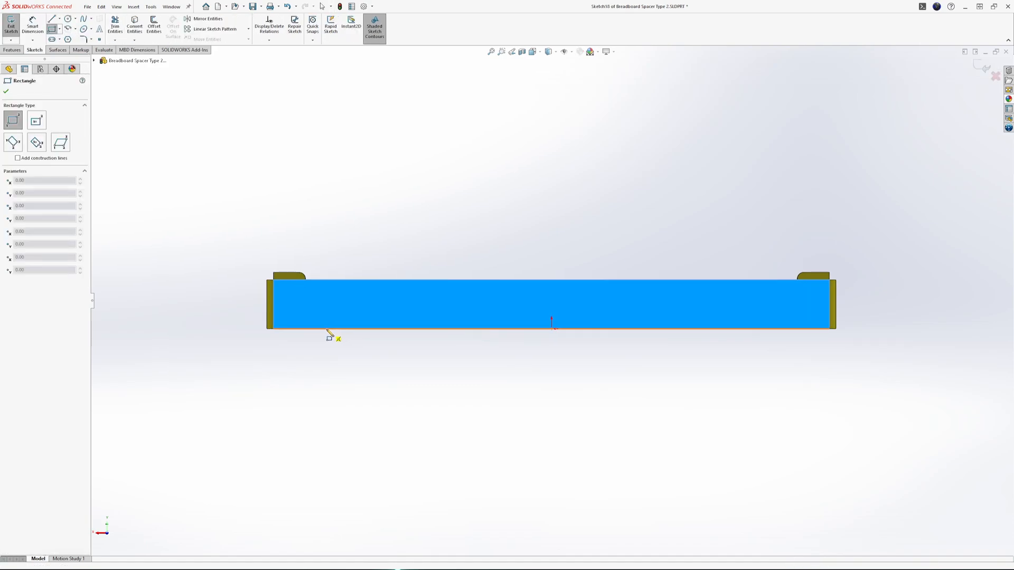
pyautogui.click(328, 329)
pyautogui.click(784, 300)
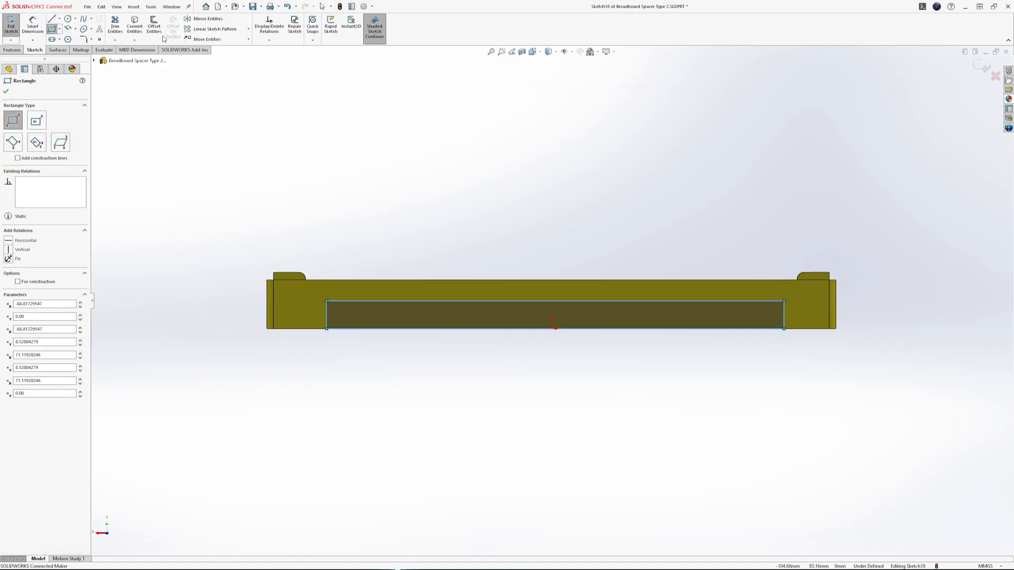
# Step: Dimension the gap between the rectangle's top edge and the long wall's upper edge at 3 mm
pyautogui.click(41, 31)
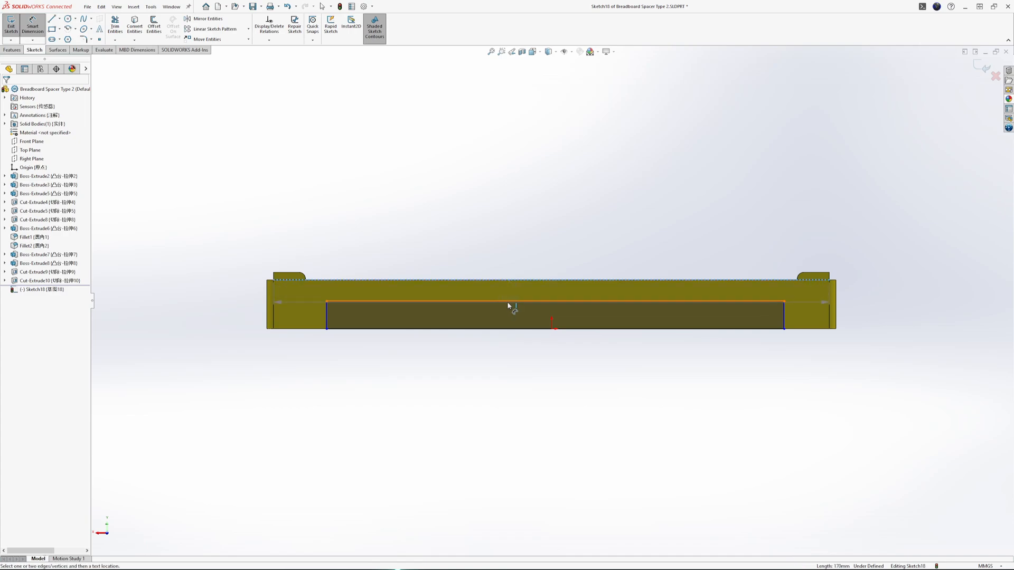
pyautogui.click(509, 301)
pyautogui.click(512, 258)
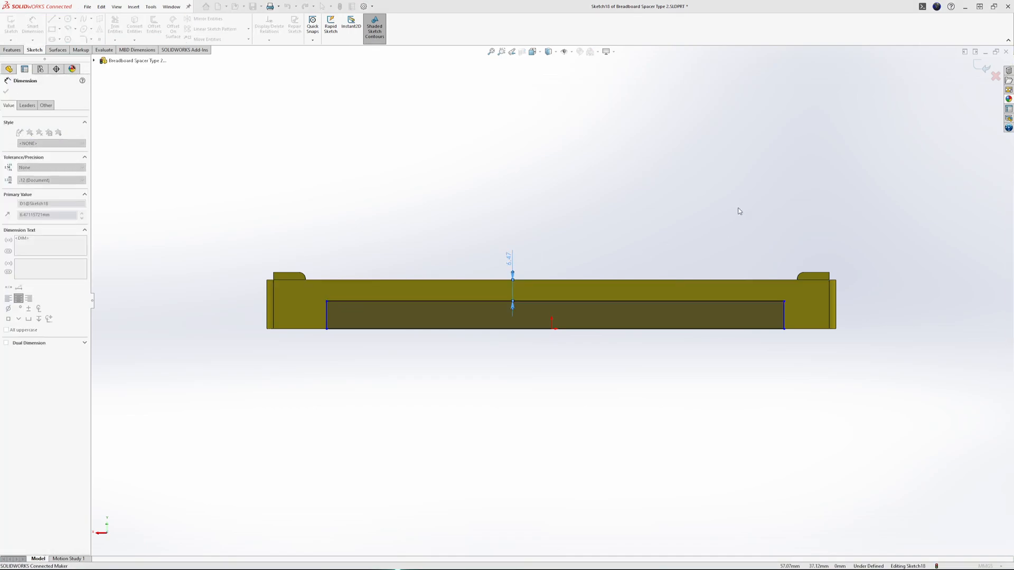
pyautogui.write('3')
pyautogui.press('Return')
# Step: Dimension the rectangle's right vertical side 3 mm from the nearest corner notch edge in the long wall's underside
pyautogui.scroll(-5, 778, 307)
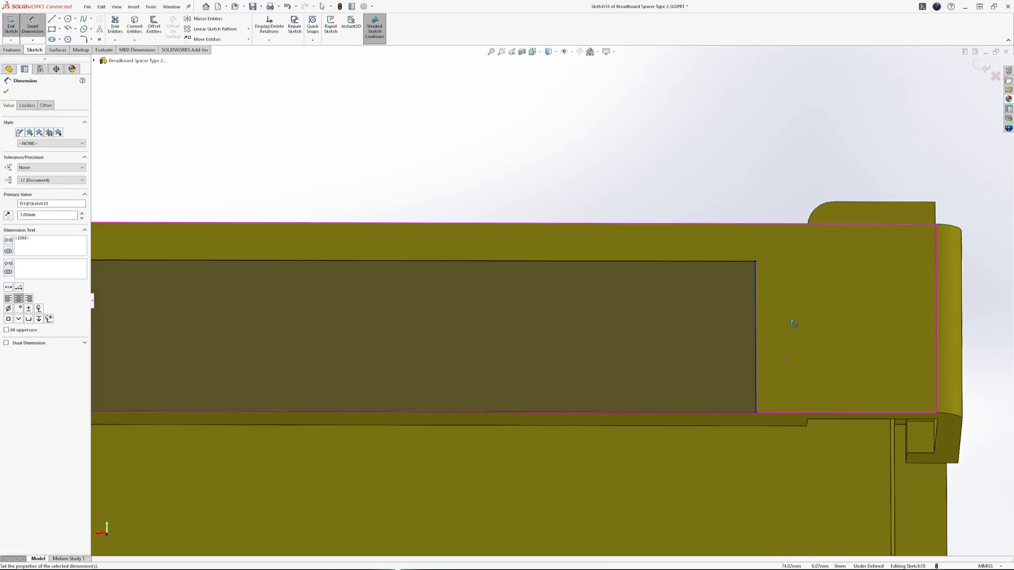
pyautogui.click(756, 378)
pyautogui.click(805, 410)
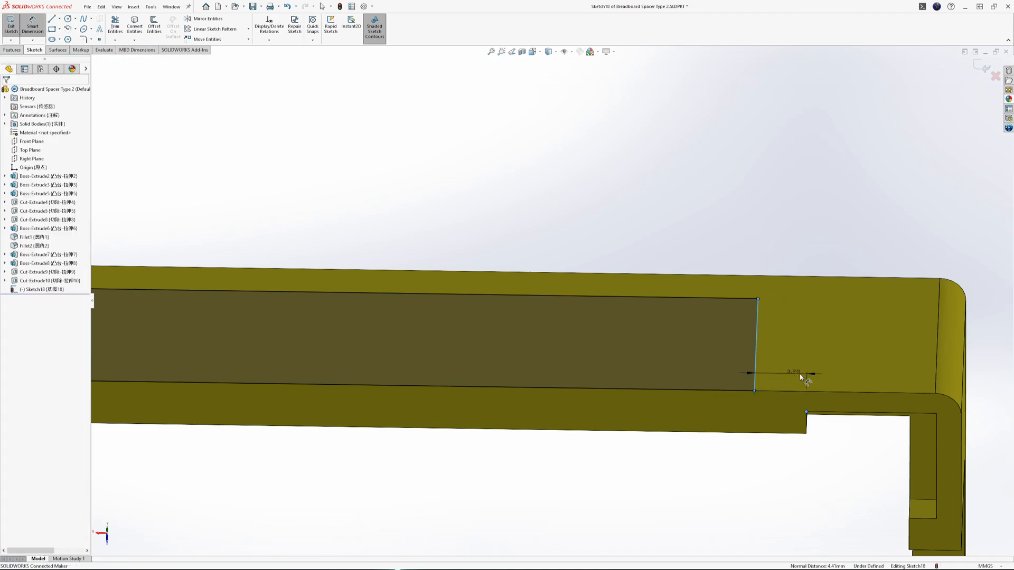
pyautogui.click(800, 376)
pyautogui.write('3')
pyautogui.press('Return')
# Step: Dimension the rectangle's left vertical side 3 mm from the corner notch edge at that end of the long wall
pyautogui.scroll(9, 338, 378)
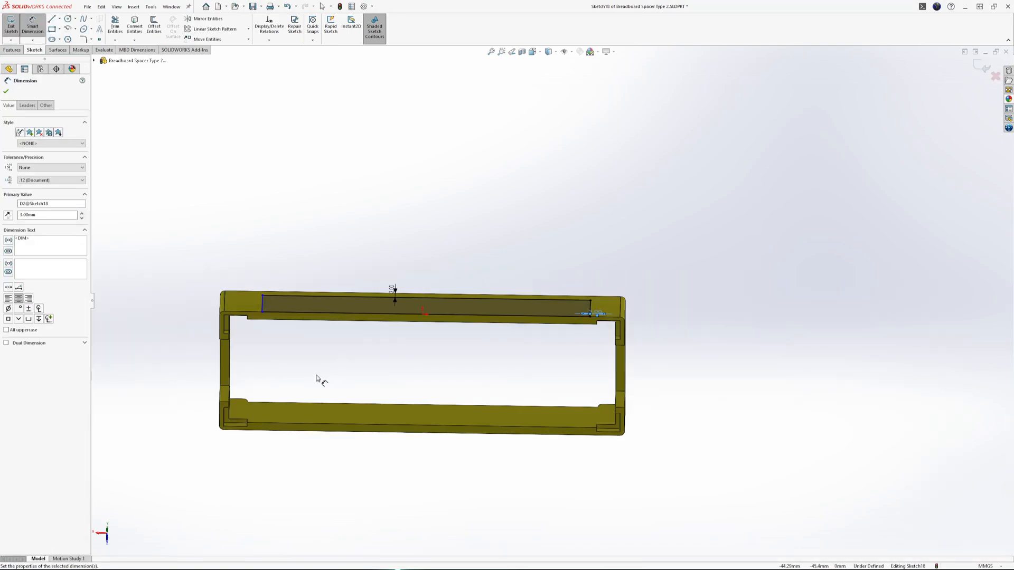
pyautogui.scroll(-2, 349, 340)
pyautogui.scroll(-8, 368, 320)
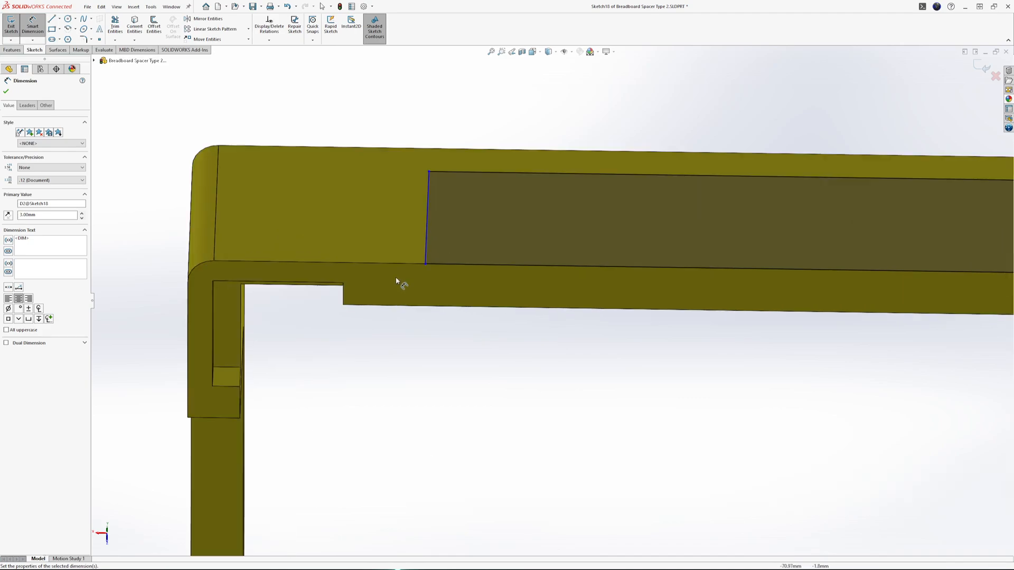
pyautogui.click(425, 249)
pyautogui.click(392, 241)
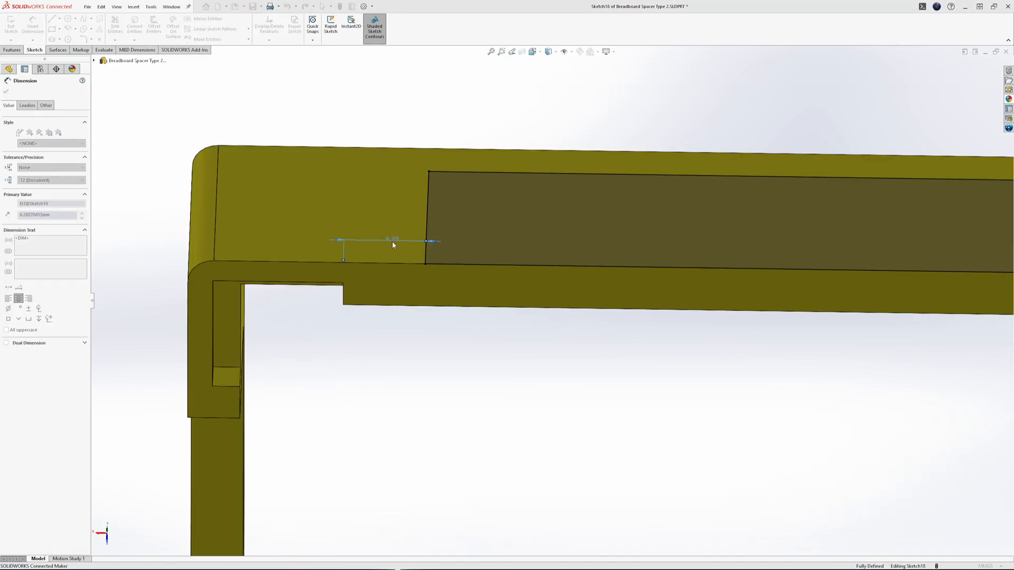
pyautogui.write('3')
pyautogui.press('Return')
# Step: Cut the rectangle through both long side walls with an Extruded Cut, Up To Surface, ending at the opposite long wall's outer face
pyautogui.moveTo(453, 186); pyautogui.dragTo(660, 224, button='middle')
pyautogui.scroll(4, 661, 225)
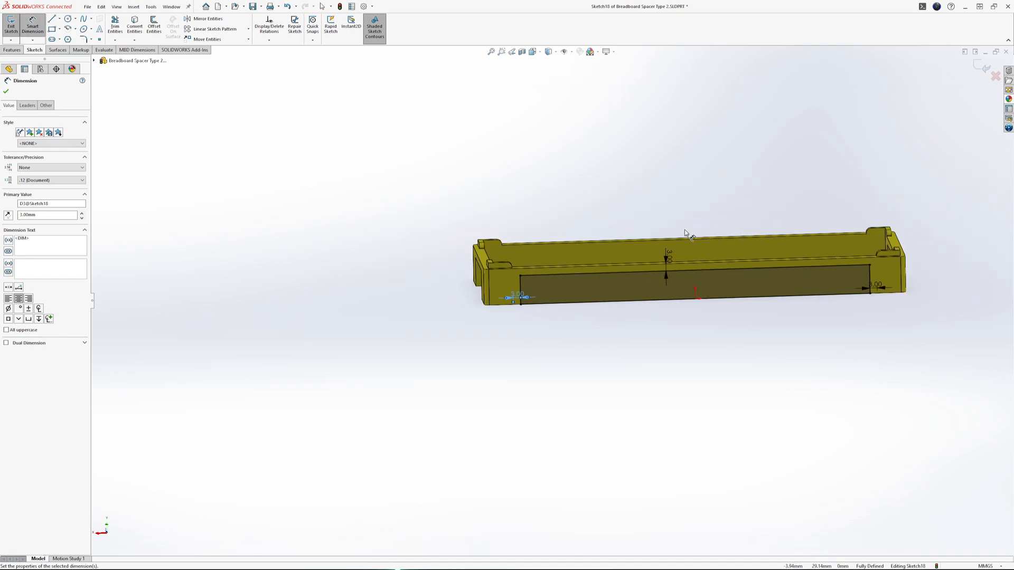
pyautogui.scroll(-3, 685, 230)
pyautogui.moveTo(738, 317); pyautogui.dragTo(702, 363, button='middle')
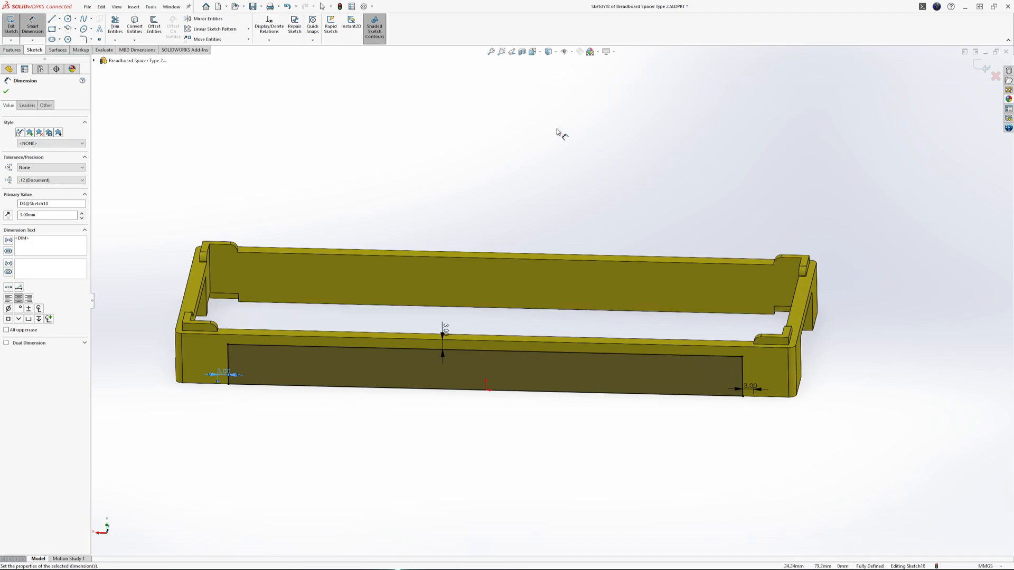
pyautogui.moveTo(741, 359)
pyautogui.mouseDown(button='middle')
pyautogui.moveTo(584, 190)
pyautogui.moveTo(607, 182)
pyautogui.moveTo(638, 293)
pyautogui.moveTo(770, 376)
pyautogui.moveTo(755, 342)
pyautogui.moveTo(735, 363)
pyautogui.mouseUp(button='middle')
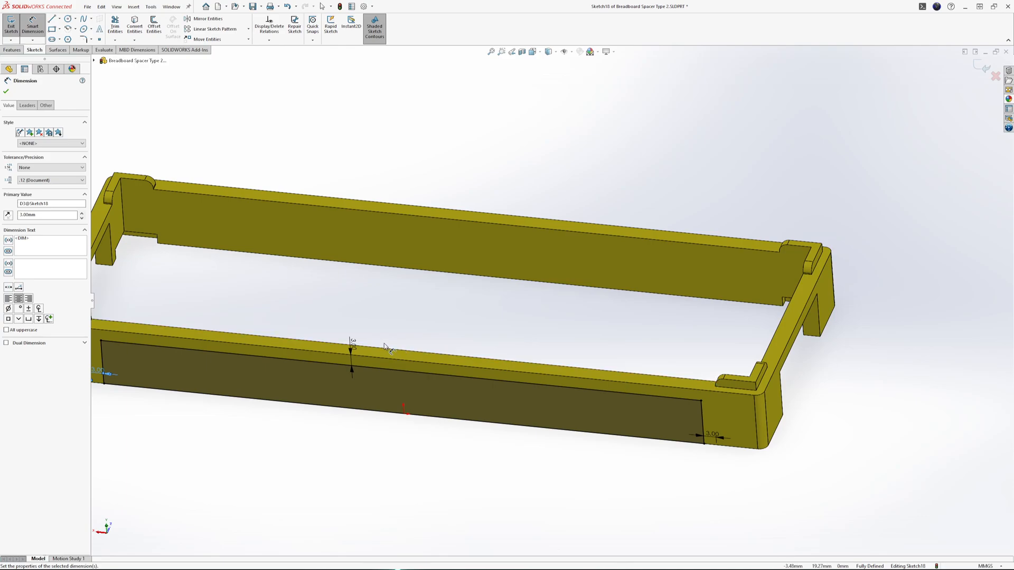
pyautogui.scroll(-2, 389, 349)
pyautogui.moveTo(374, 342); pyautogui.dragTo(127, 338, button='middle')
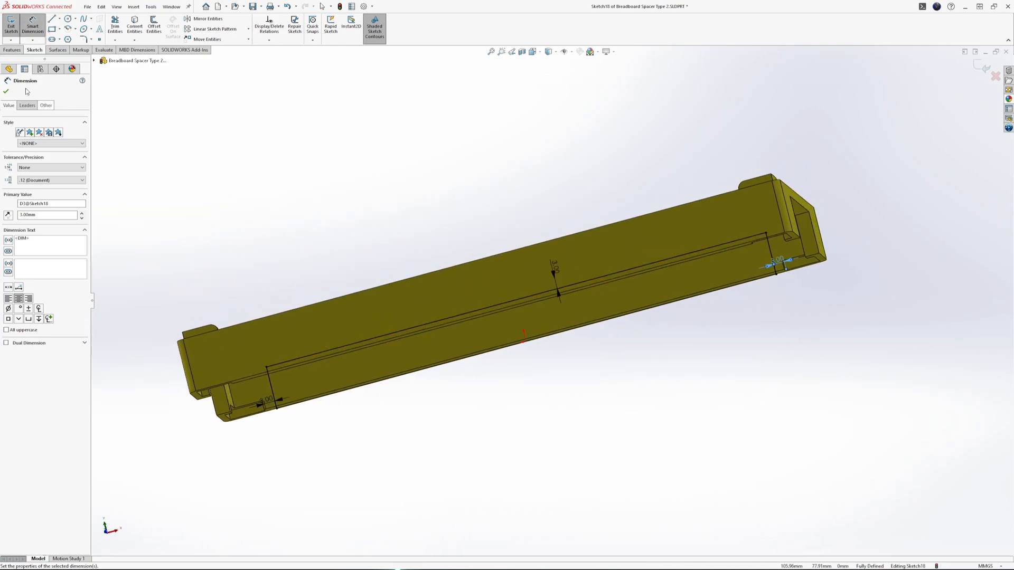
pyautogui.click(12, 50)
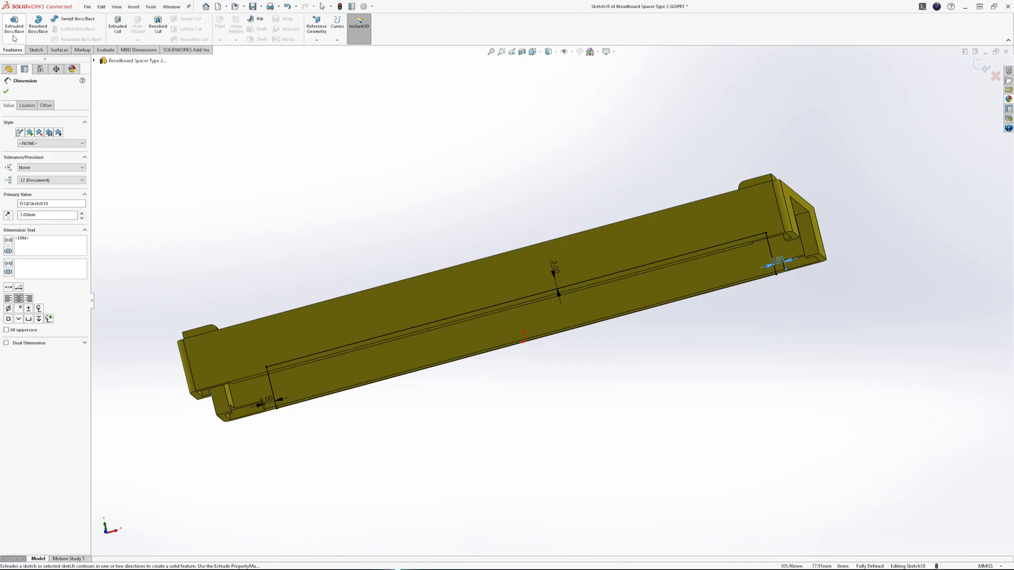
pyautogui.click(14, 24)
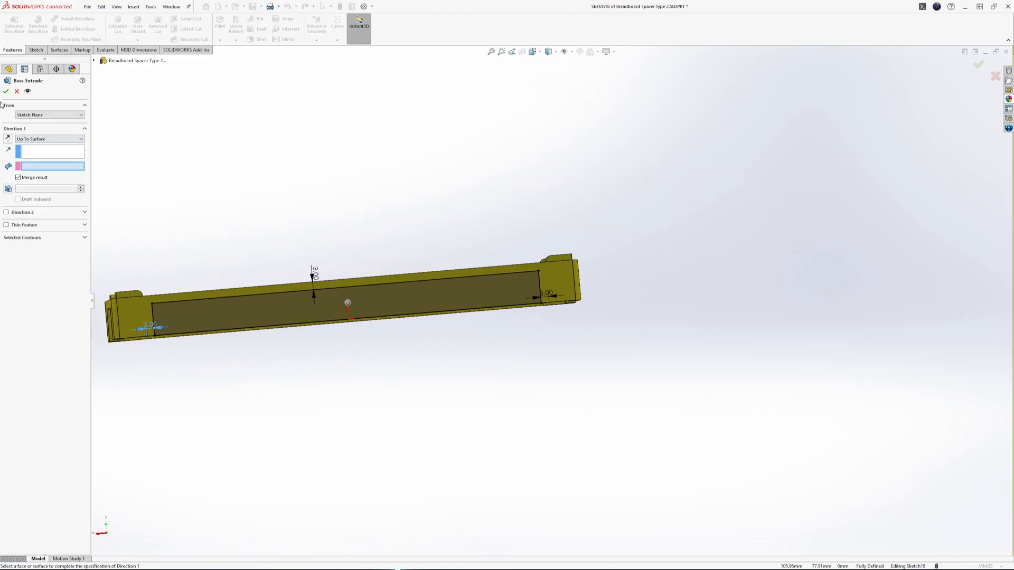
pyautogui.click(17, 92)
pyautogui.click(120, 26)
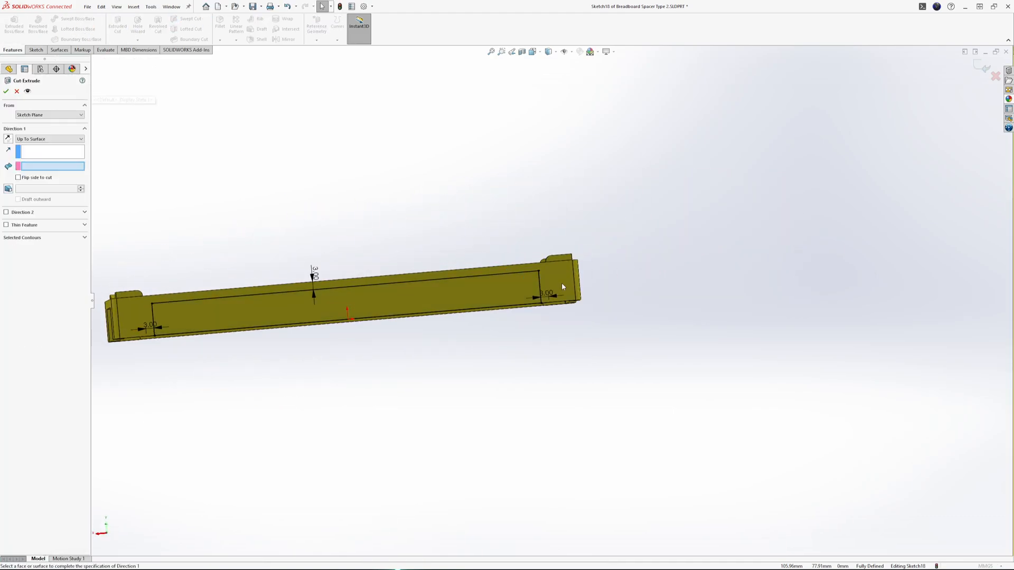
pyautogui.click(426, 294)
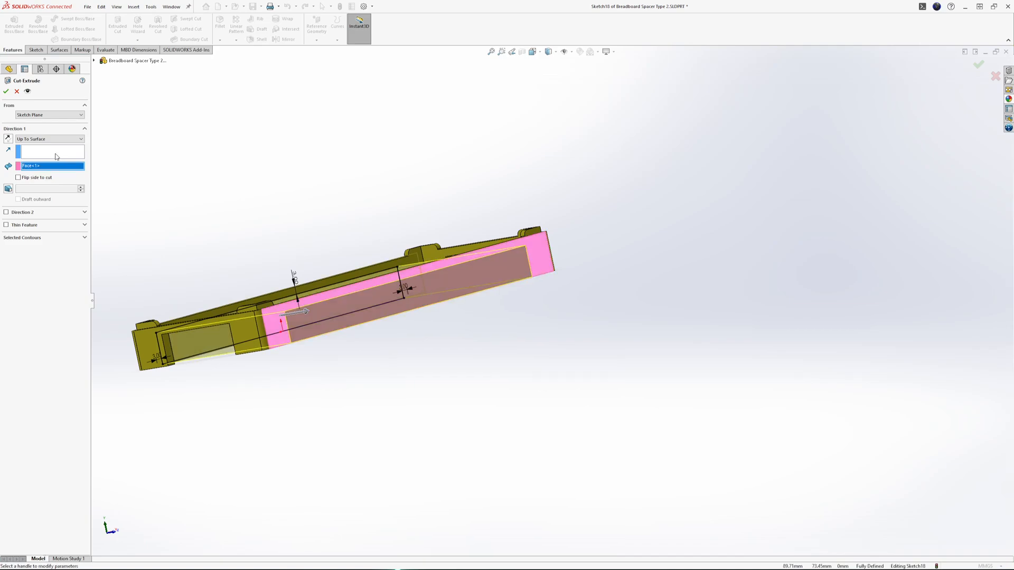
pyautogui.click(6, 92)
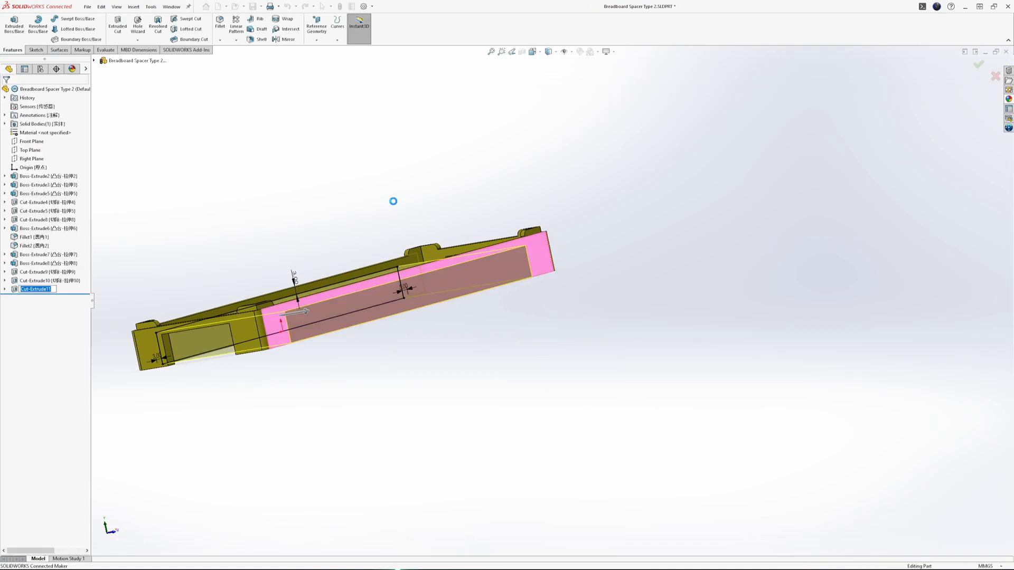
pyautogui.moveTo(519, 281); pyautogui.dragTo(433, 292, button='middle')
pyautogui.scroll(-5, 520, 240)
pyautogui.scroll(5, 451, 217)
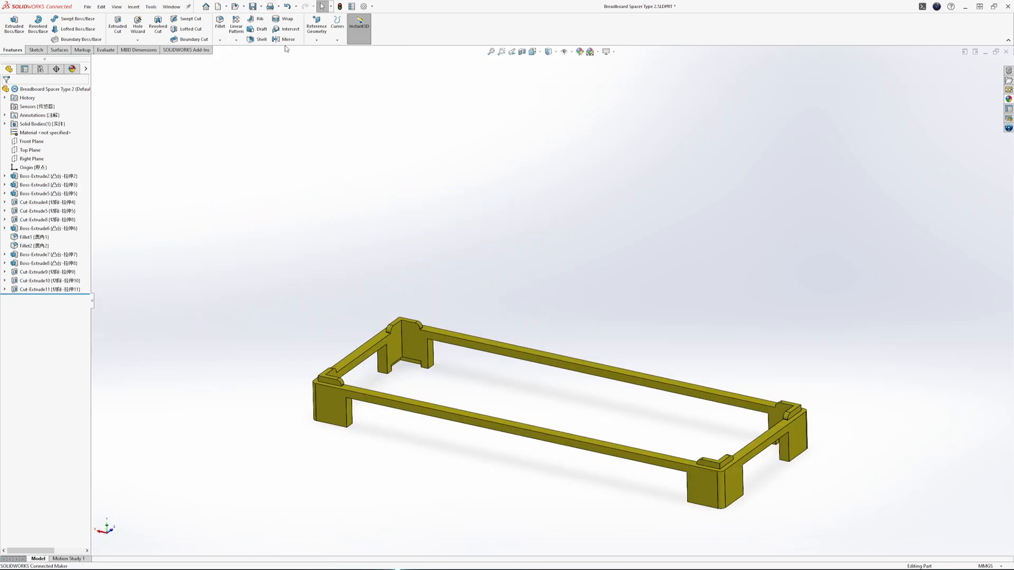
pyautogui.scroll(-3, 703, 258)
pyautogui.moveTo(792, 392); pyautogui.dragTo(787, 363, button='middle')
pyautogui.scroll(1, 782, 395)
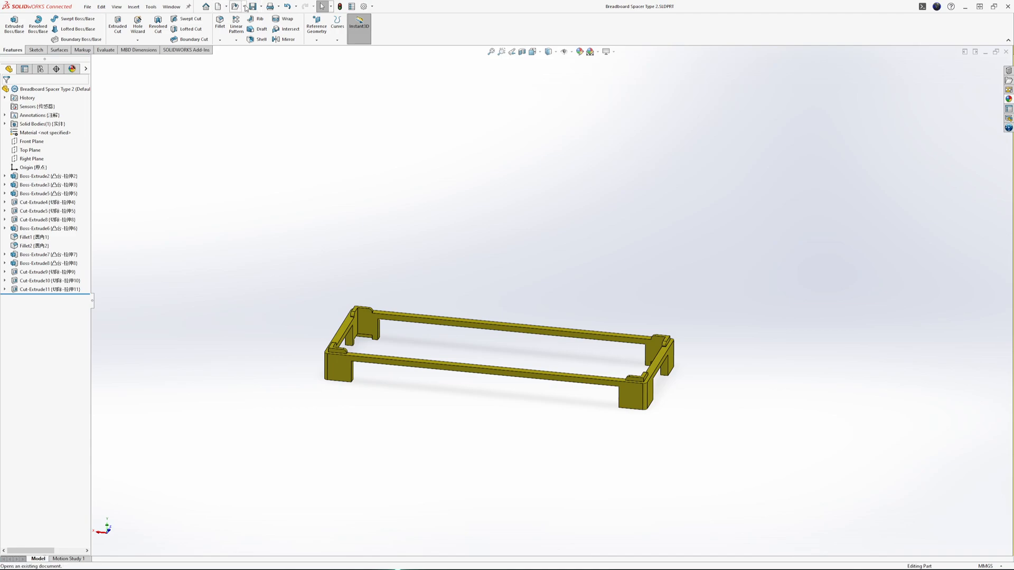
# Step: Create a new assembly and insert the Breadboard, Breadboard Holder, Breadboard Spacer Type 1 and Breadboard Spacer Type 2 parts
pyautogui.click(217, 8)
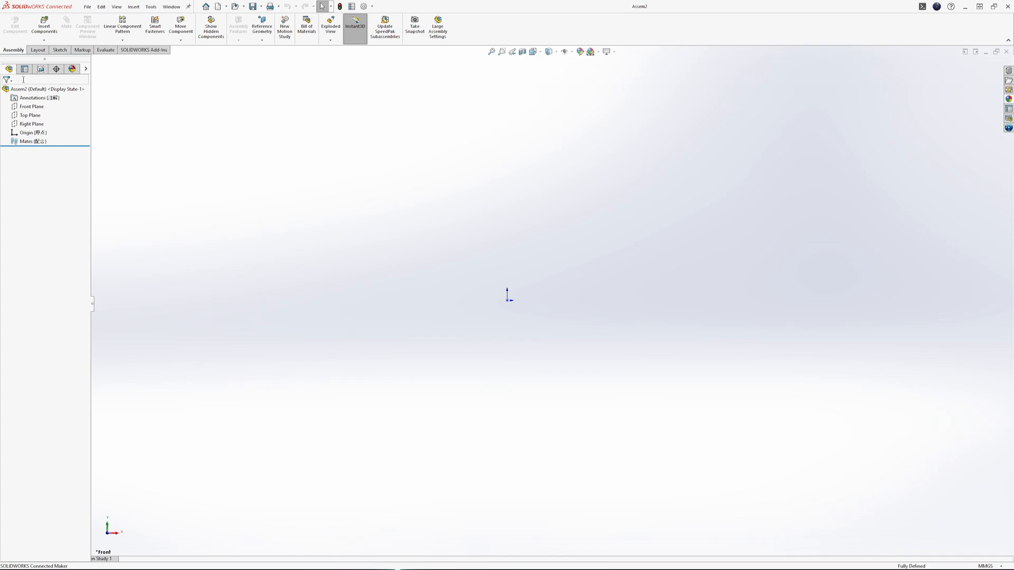
pyautogui.click(45, 29)
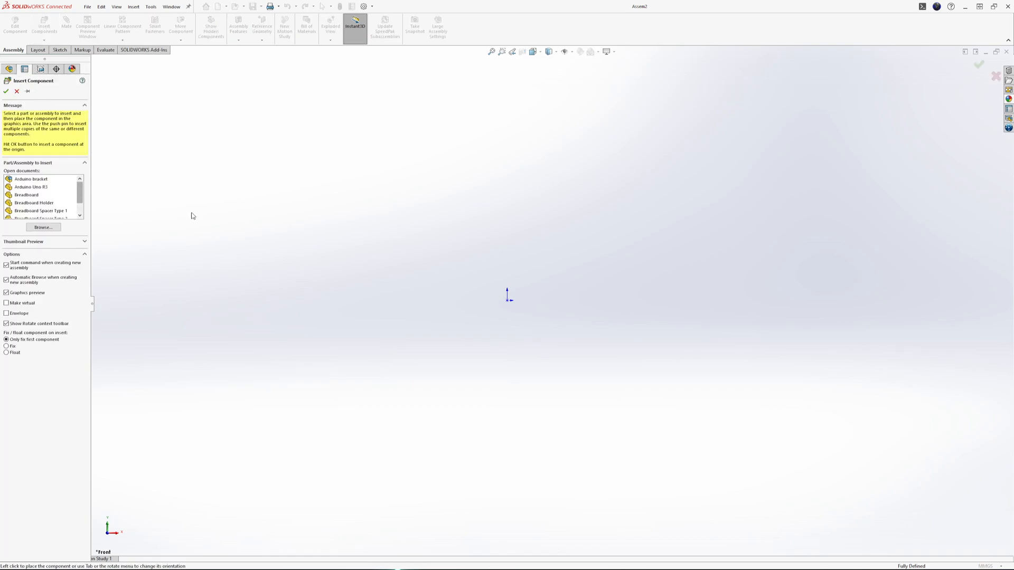
pyautogui.scroll(-1, 58, 208)
pyautogui.scroll(-1, 53, 192)
pyautogui.click(34, 181)
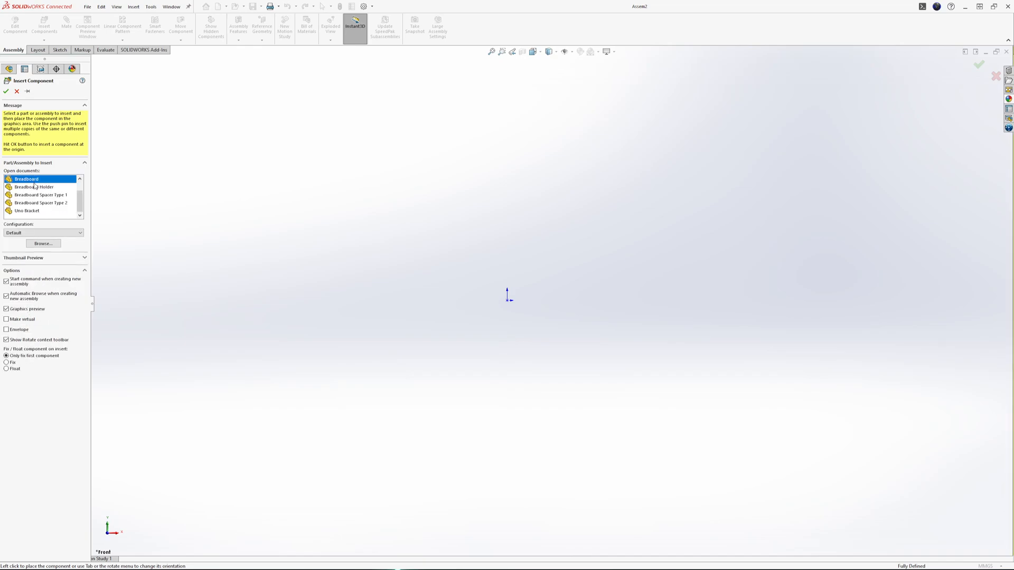
pyautogui.keyDown('shift'); pyautogui.click(39, 195); pyautogui.keyUp('shift')
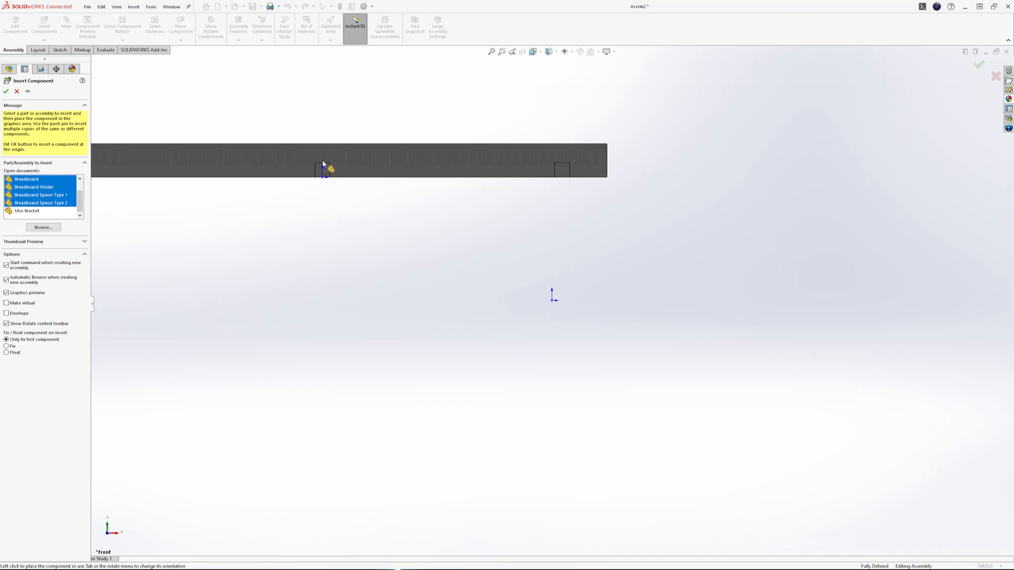
pyautogui.click(323, 160)
pyautogui.click(290, 246)
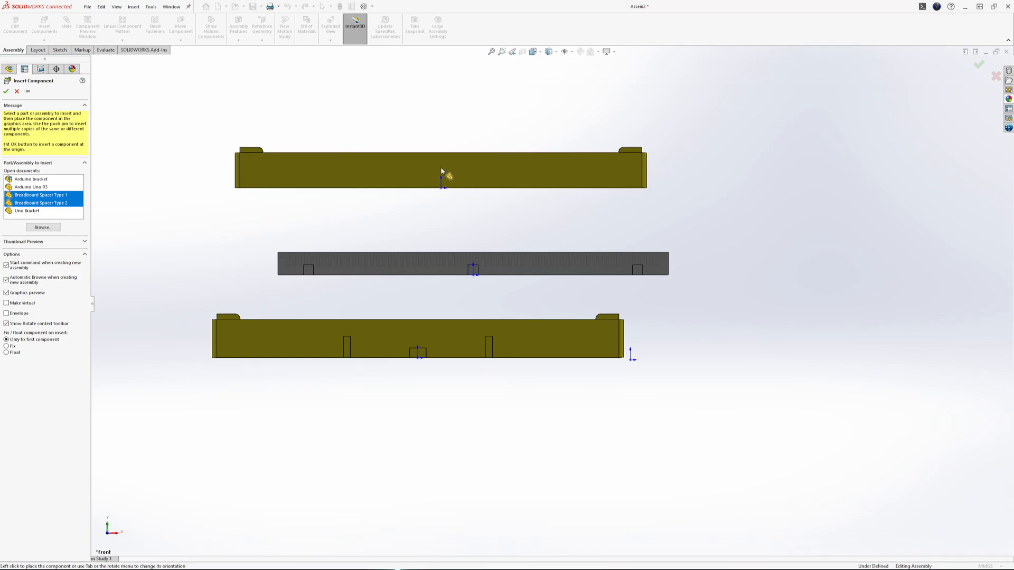
pyautogui.click(441, 166)
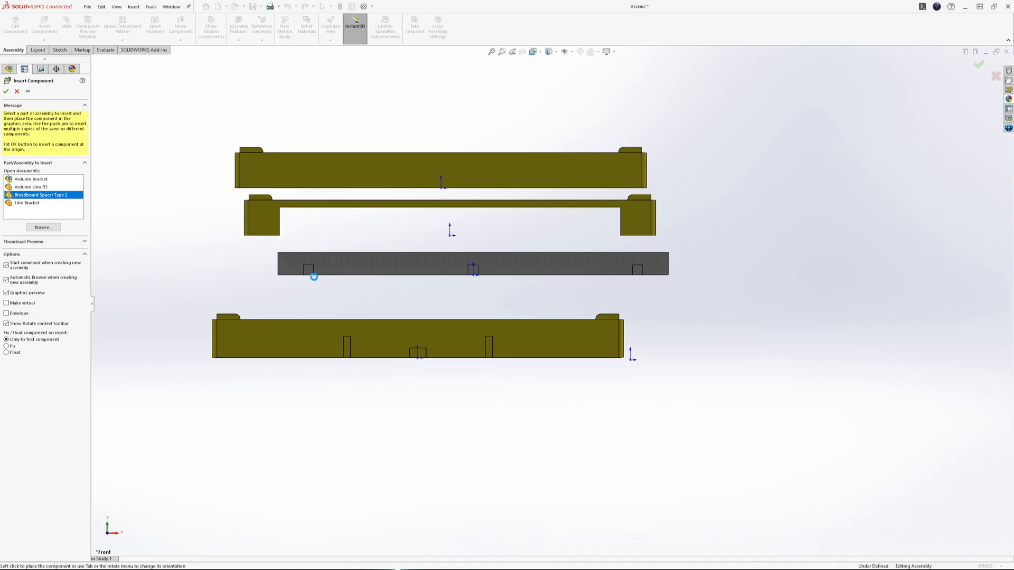
# Step: Add a coincident mate between the Breadboard Holder's inner floor face and the breadboard's underside
pyautogui.moveTo(787, 288); pyautogui.dragTo(783, 339, button='middle')
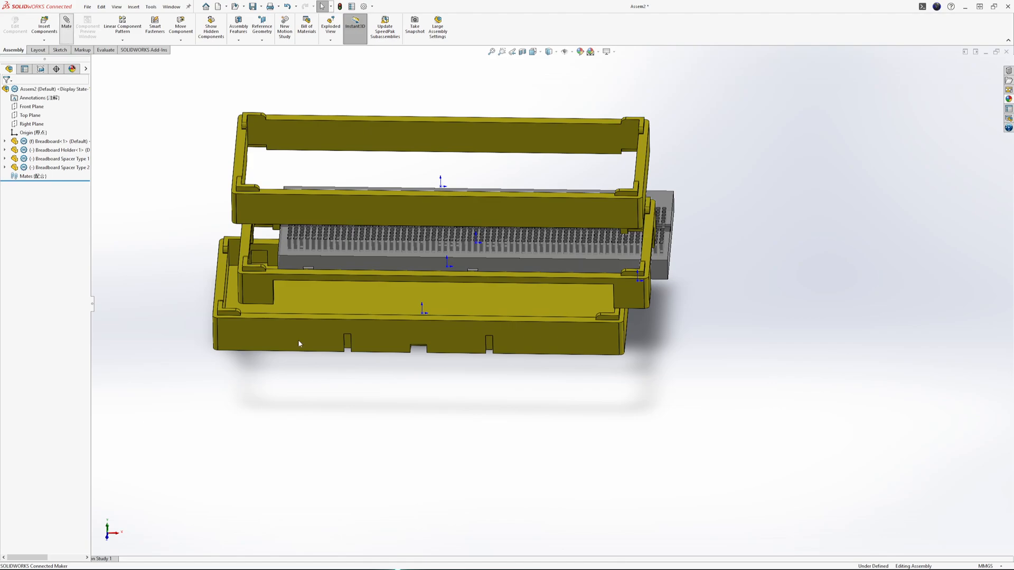
pyautogui.press('m')
pyautogui.click(346, 316)
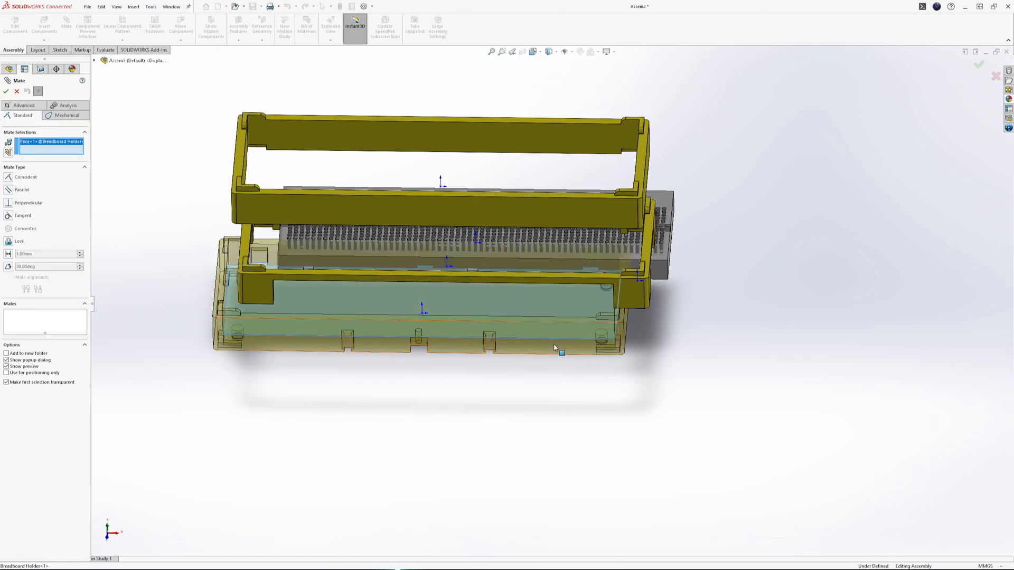
pyautogui.moveTo(554, 343); pyautogui.dragTo(532, 207, button='middle')
pyautogui.click(523, 248)
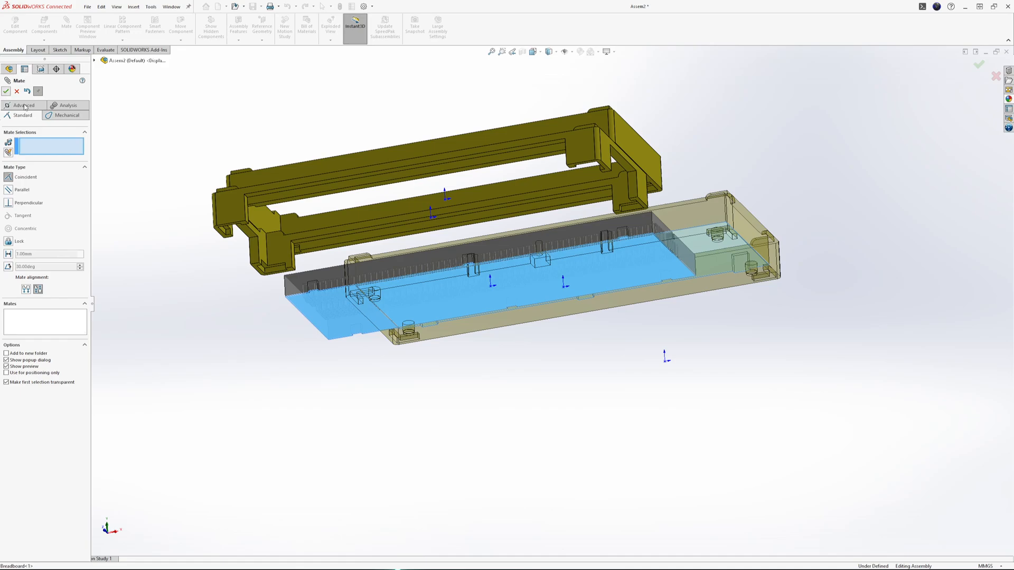
pyautogui.click(6, 91)
# Step: Add a coincident mate between a recess face in the holder's long wall and the outer face of a breadboard side tab
pyautogui.moveTo(475, 264); pyautogui.dragTo(611, 252, button='middle')
pyautogui.scroll(5, 623, 213)
pyautogui.moveTo(625, 210); pyautogui.dragTo(659, 226, button='middle')
pyautogui.scroll(5, 641, 306)
pyautogui.moveTo(641, 305); pyautogui.dragTo(616, 265, button='middle')
pyautogui.click(581, 148)
pyautogui.scroll(-6, 585, 143)
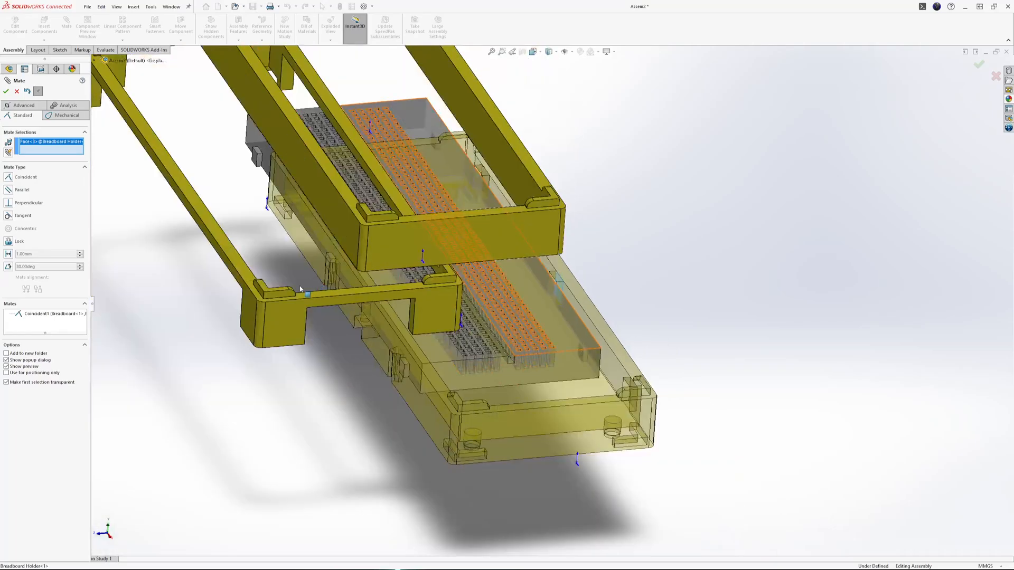
pyautogui.scroll(5, 300, 289)
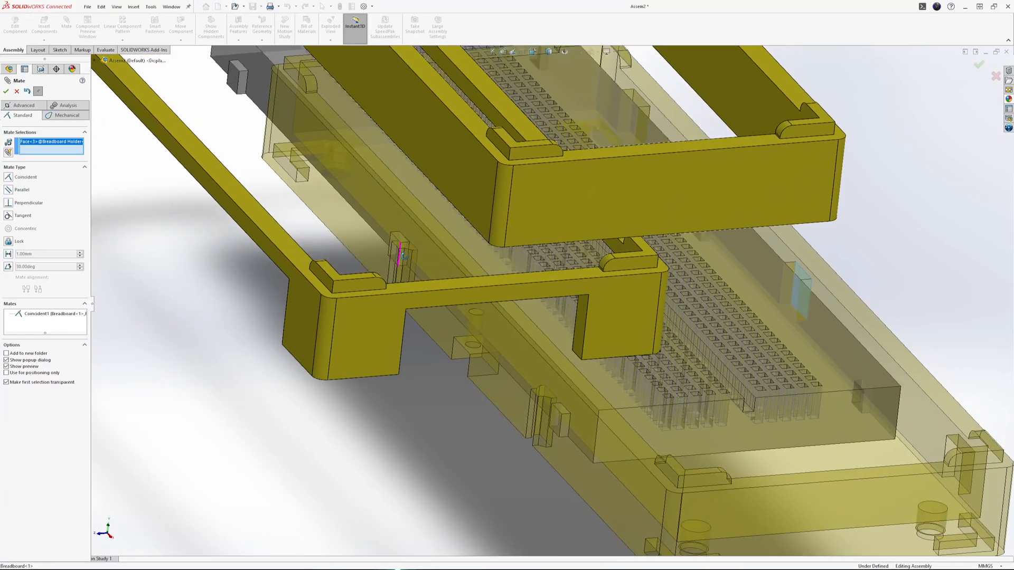
pyautogui.moveTo(453, 331); pyautogui.dragTo(560, 287, button='middle')
pyautogui.click(310, 305)
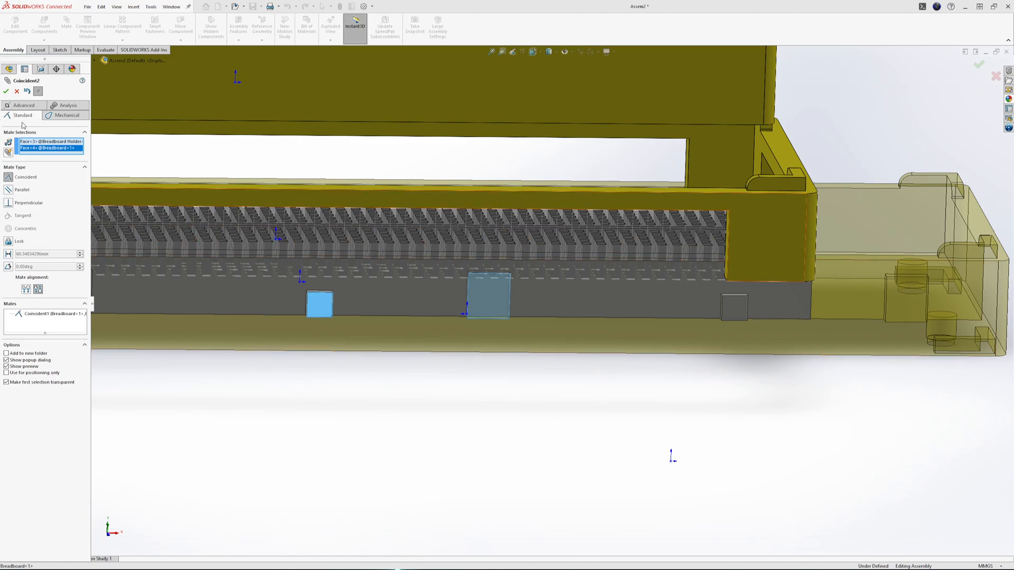
pyautogui.click(6, 92)
# Step: Examine the breadboard's side tabs and end faces against the holder's recesses and walls from several angles
pyautogui.scroll(4, 523, 290)
pyautogui.scroll(-4, 660, 248)
pyautogui.moveTo(652, 255); pyautogui.dragTo(627, 384, button='middle')
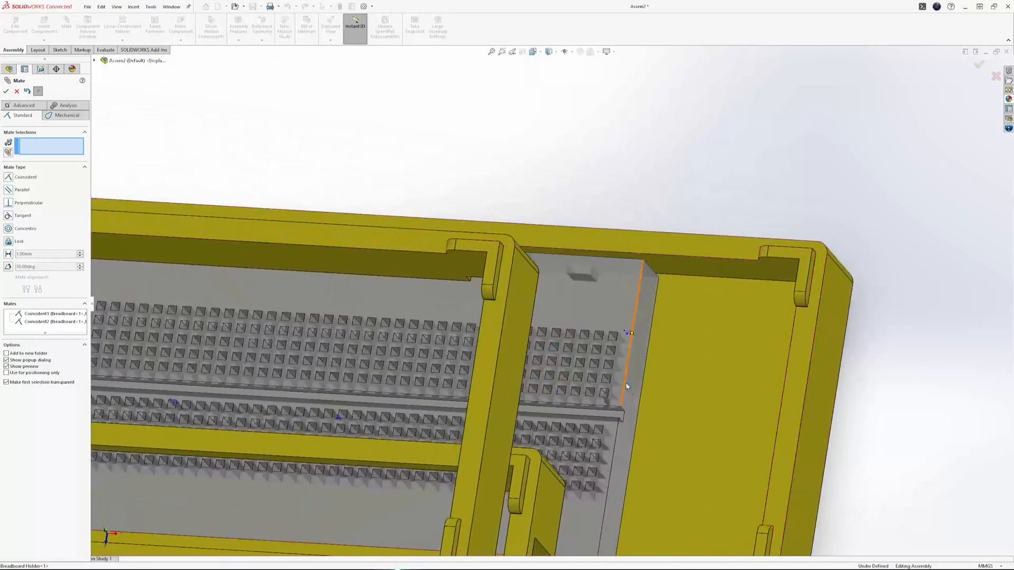
pyautogui.scroll(5, 589, 398)
pyautogui.scroll(-4, 473, 445)
pyautogui.moveTo(422, 358); pyautogui.dragTo(365, 466, button='middle')
pyautogui.scroll(5, 364, 466)
pyautogui.scroll(-4, 595, 356)
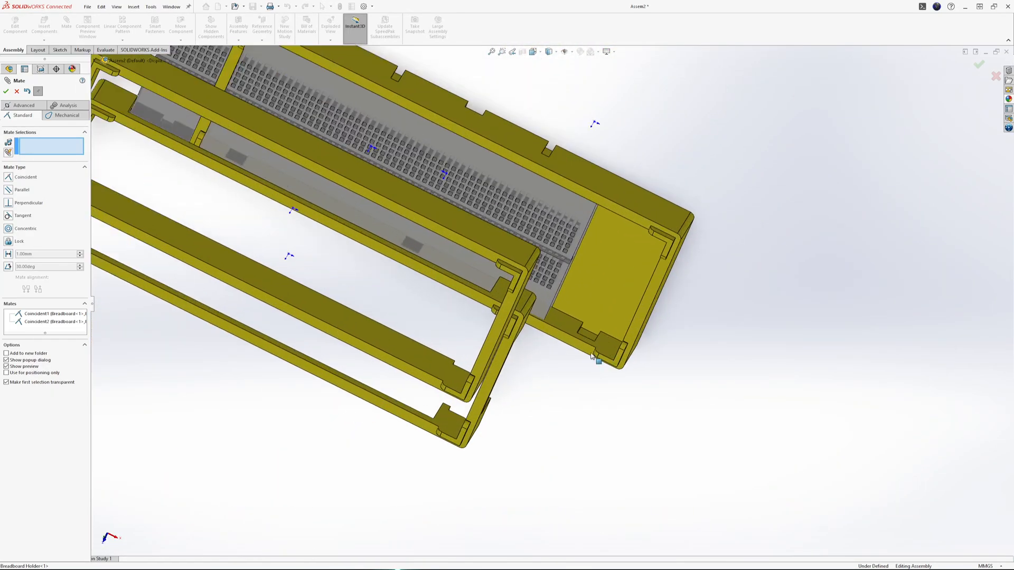
pyautogui.scroll(-2, 595, 357)
pyautogui.scroll(-2, 594, 335)
pyautogui.scroll(6, 543, 302)
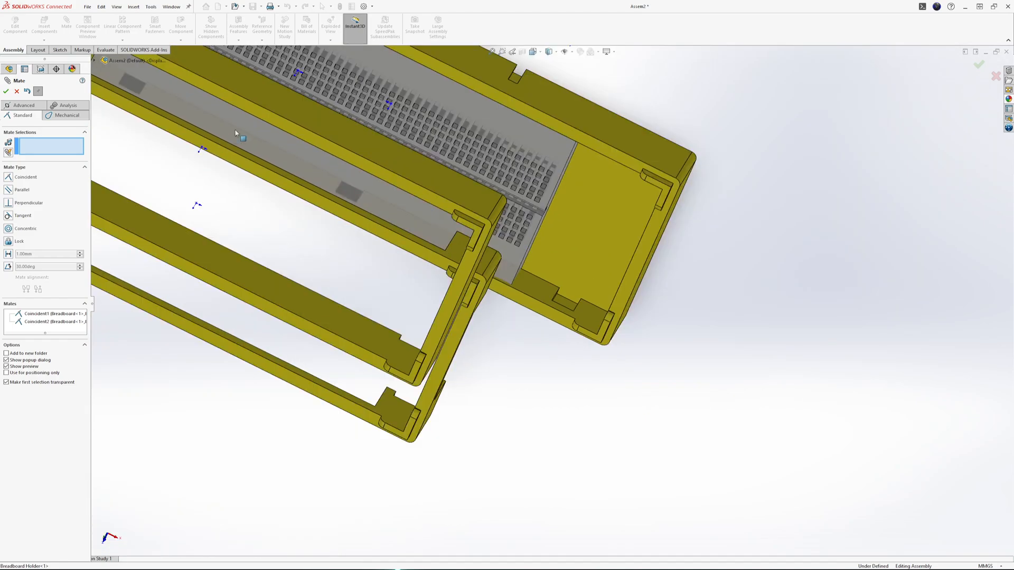
pyautogui.scroll(-4, 560, 322)
pyautogui.scroll(-3, 561, 322)
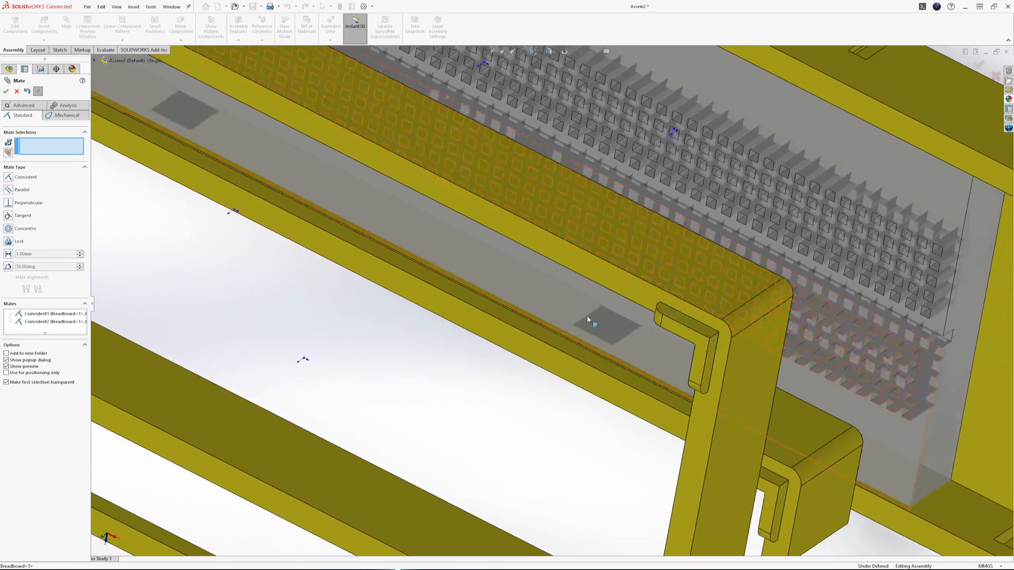
pyautogui.scroll(-4, 586, 317)
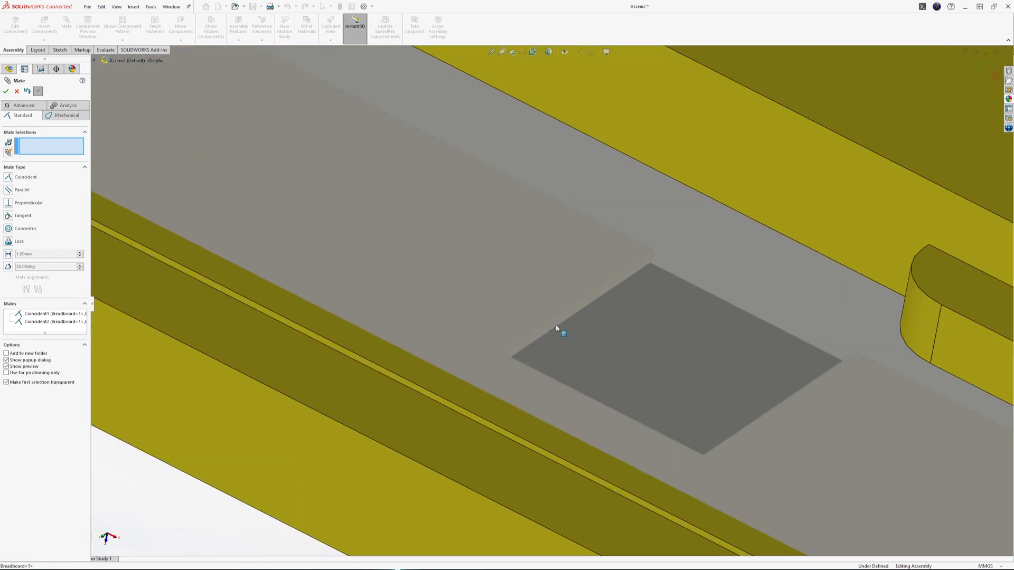
pyautogui.scroll(6, 556, 328)
pyautogui.scroll(-5, 426, 214)
pyautogui.scroll(3, 624, 393)
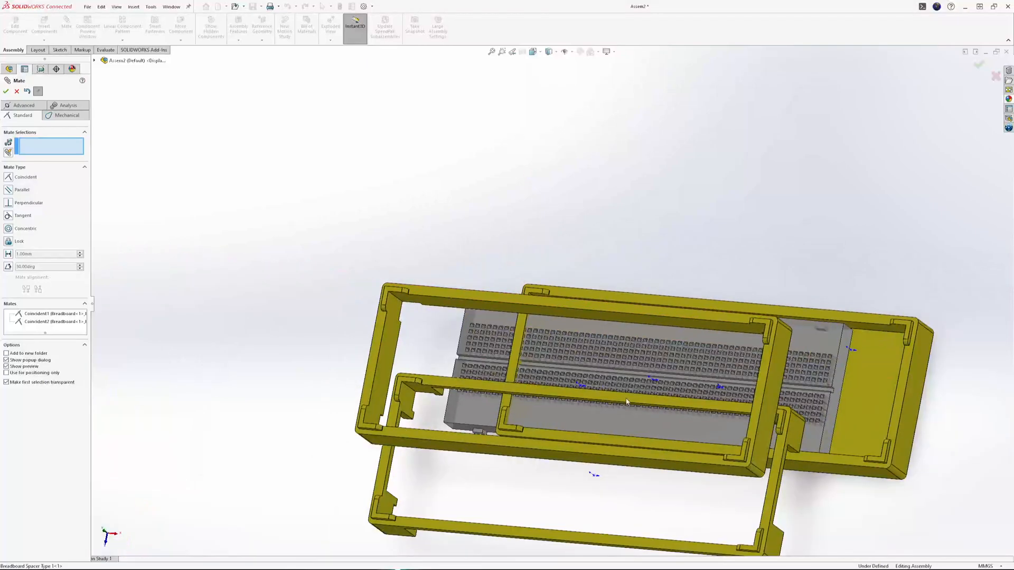
pyautogui.scroll(4, 625, 421)
pyautogui.scroll(-3, 625, 424)
pyautogui.moveTo(608, 414); pyautogui.dragTo(533, 332, button='middle')
pyautogui.scroll(-6, 470, 335)
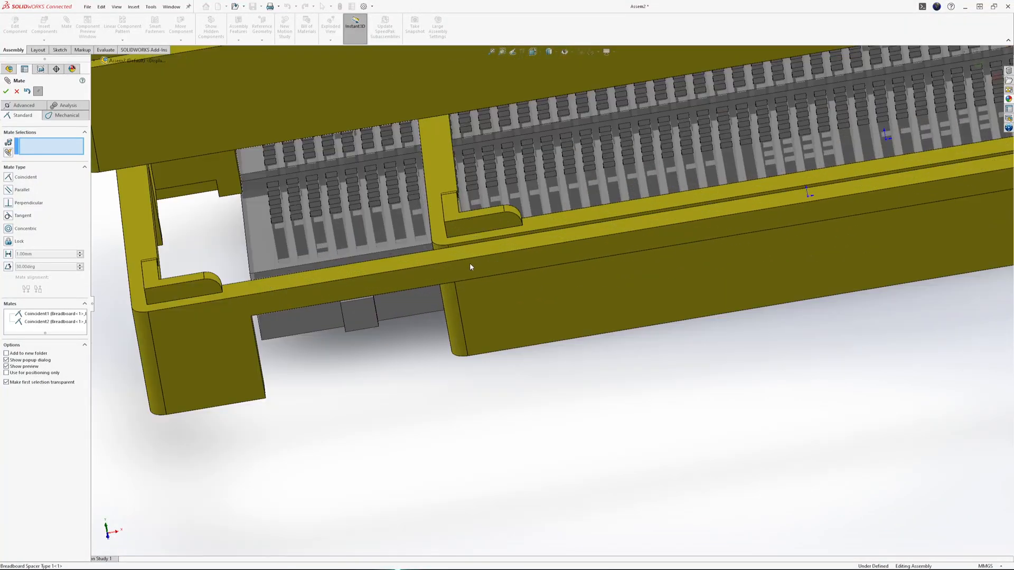
pyautogui.scroll(3, 470, 267)
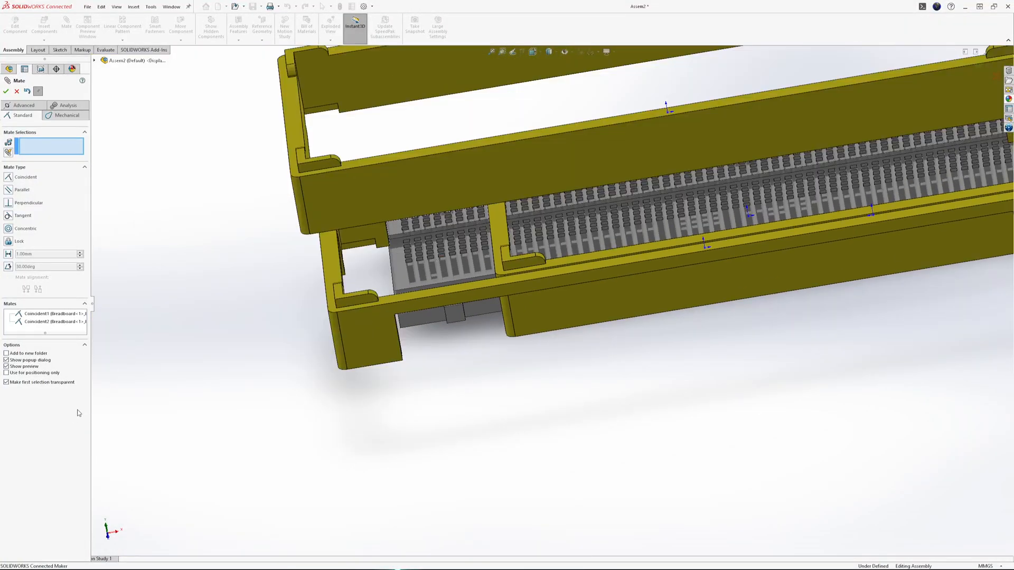
# Step: Try to add a third coincident mate between a face of the breadboard and a face of the Breadboard Holder
pyautogui.scroll(4, 602, 331)
pyautogui.moveTo(736, 267); pyautogui.dragTo(914, 244)
pyautogui.scroll(-8, 503, 283)
pyautogui.scroll(3, 503, 282)
pyautogui.click(862, 383)
pyautogui.scroll(5, 760, 285)
pyautogui.scroll(3, 880, 247)
pyautogui.moveTo(881, 247); pyautogui.dragTo(668, 392, button='middle')
pyautogui.scroll(-8, 667, 392)
pyautogui.click(614, 282)
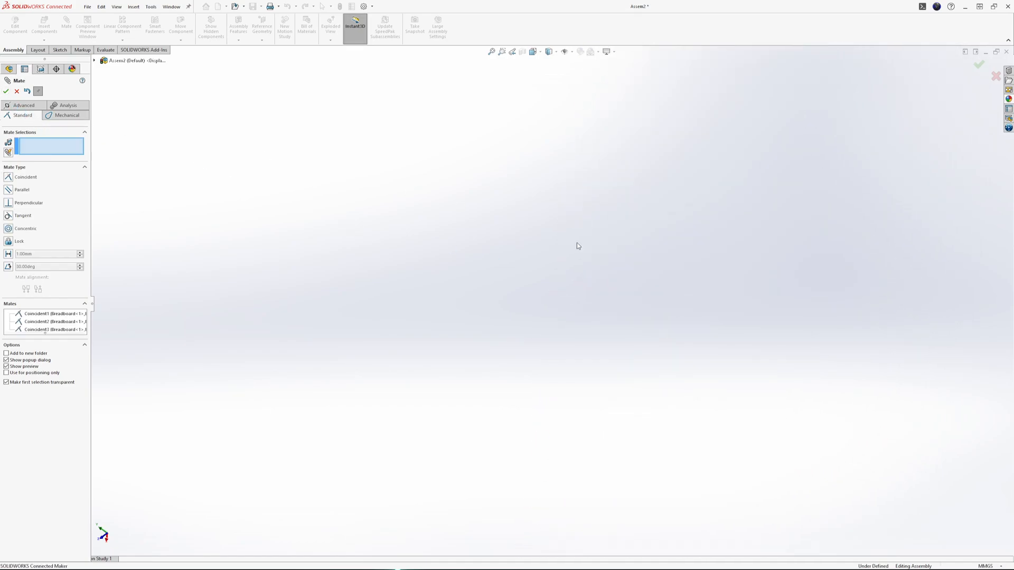
# Step: Inspect how the breadboard sits in its holder and undo the third coincident mate
pyautogui.press('f')
pyautogui.moveTo(583, 442); pyautogui.dragTo(703, 189, button='middle')
pyautogui.scroll(-5, 491, 369)
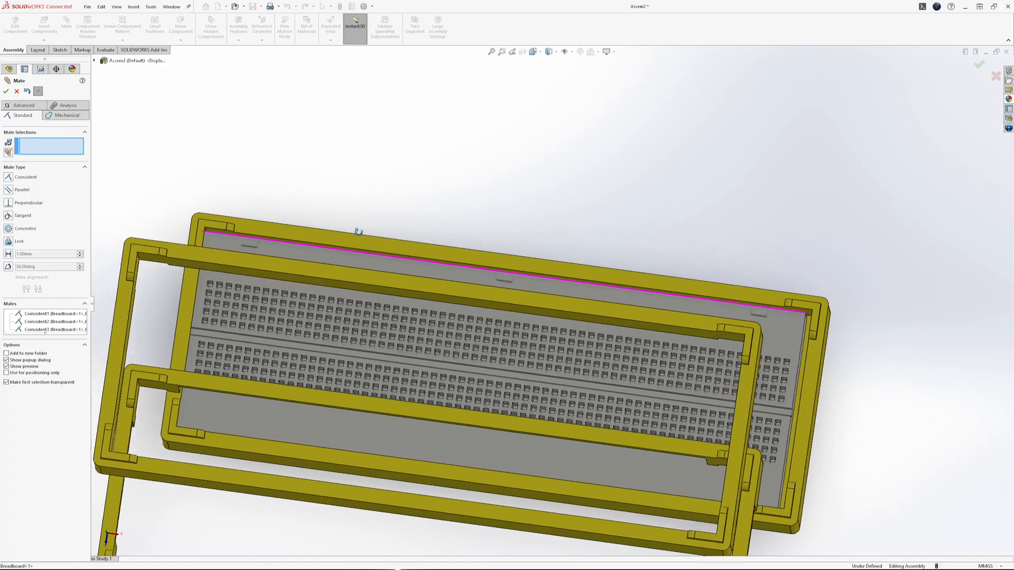
pyautogui.scroll(-3, 796, 362)
pyautogui.press('f')
pyautogui.moveTo(510, 266); pyautogui.dragTo(439, 196, button='middle')
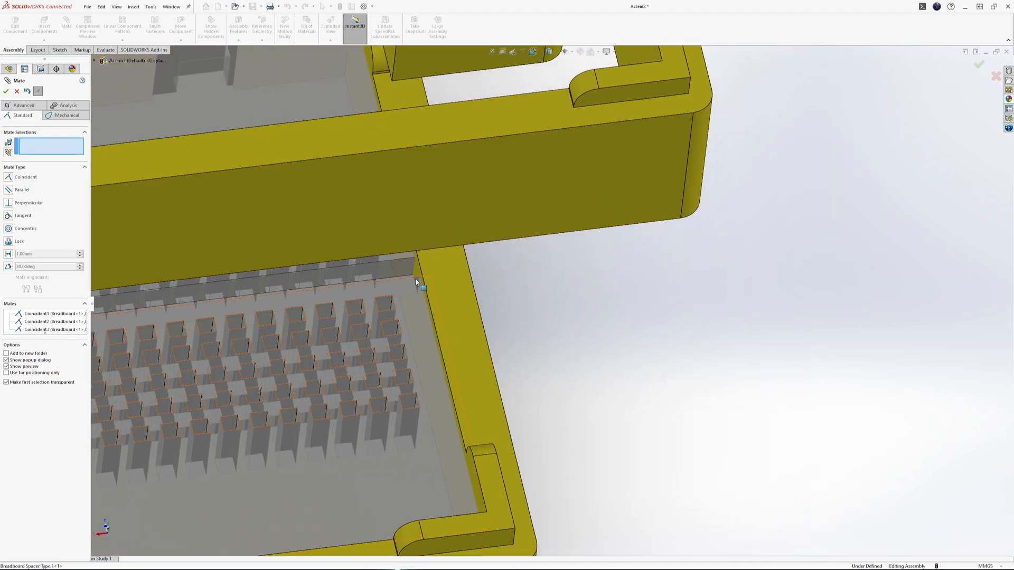
pyautogui.scroll(5, 305, 281)
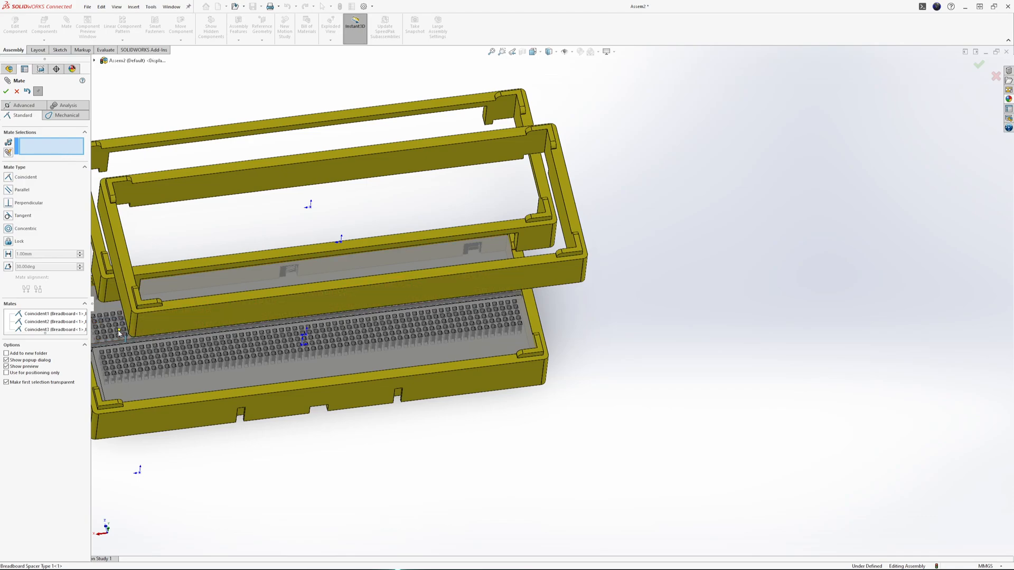
pyautogui.hotkey('ctrl', 'z')
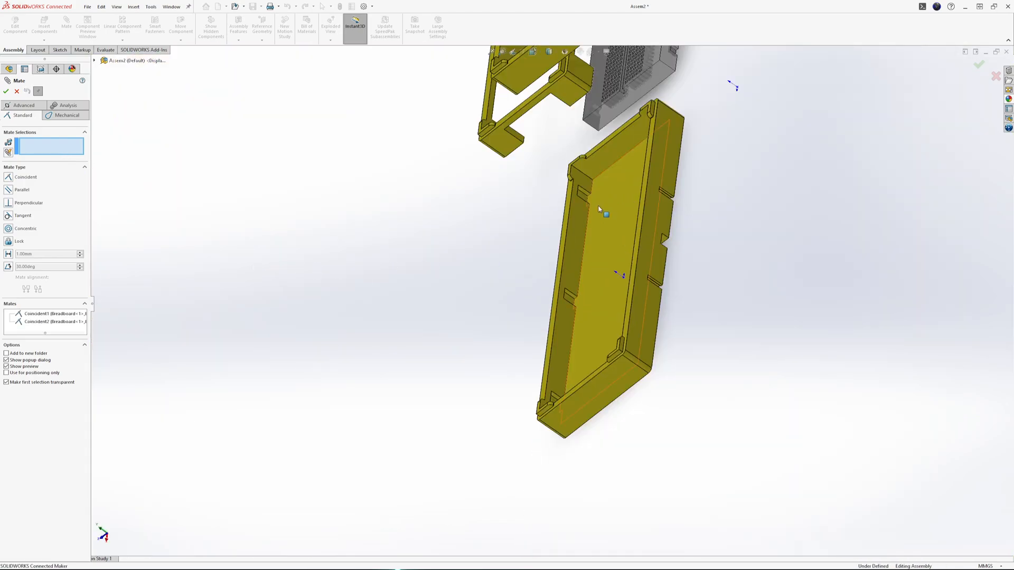
# Step: Move the Breadboard Holder back towards the breadboard
pyautogui.scroll(3, 598, 207)
pyautogui.moveTo(612, 260); pyautogui.dragTo(659, 90)
pyautogui.moveTo(659, 90); pyautogui.dragTo(690, 274, button='middle')
pyautogui.scroll(-3, 674, 108)
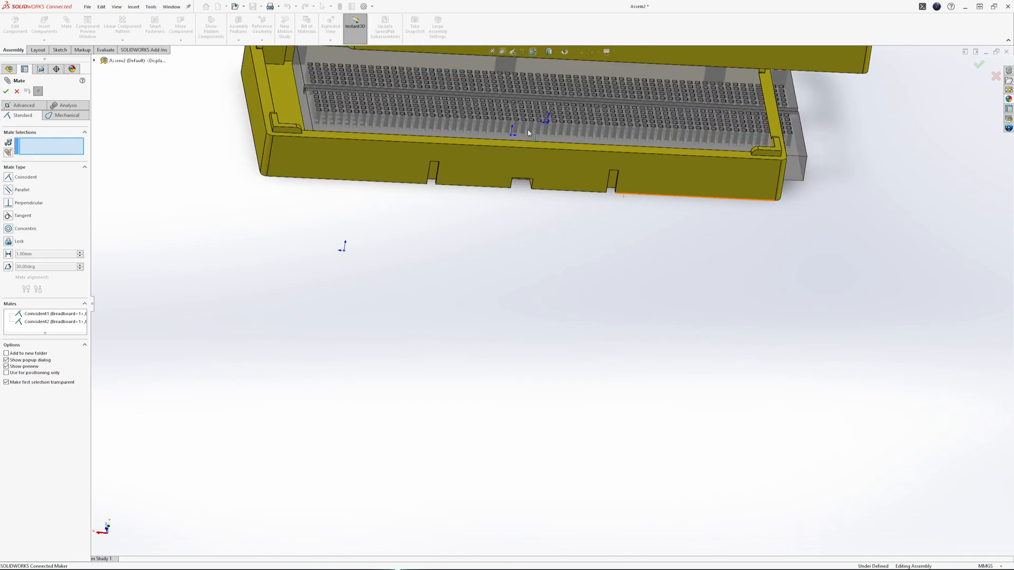
pyautogui.moveTo(528, 133); pyautogui.dragTo(514, 206, button='middle')
pyautogui.moveTo(489, 126); pyautogui.dragTo(488, 151, button='middle')
pyautogui.scroll(3, 500, 107)
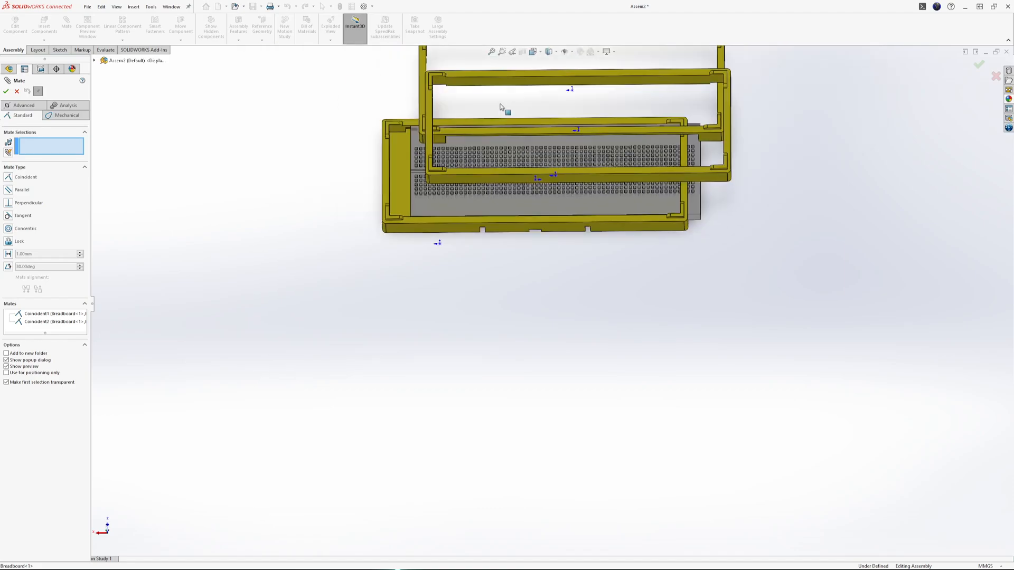
pyautogui.scroll(-5, 500, 107)
pyautogui.scroll(3, 502, 243)
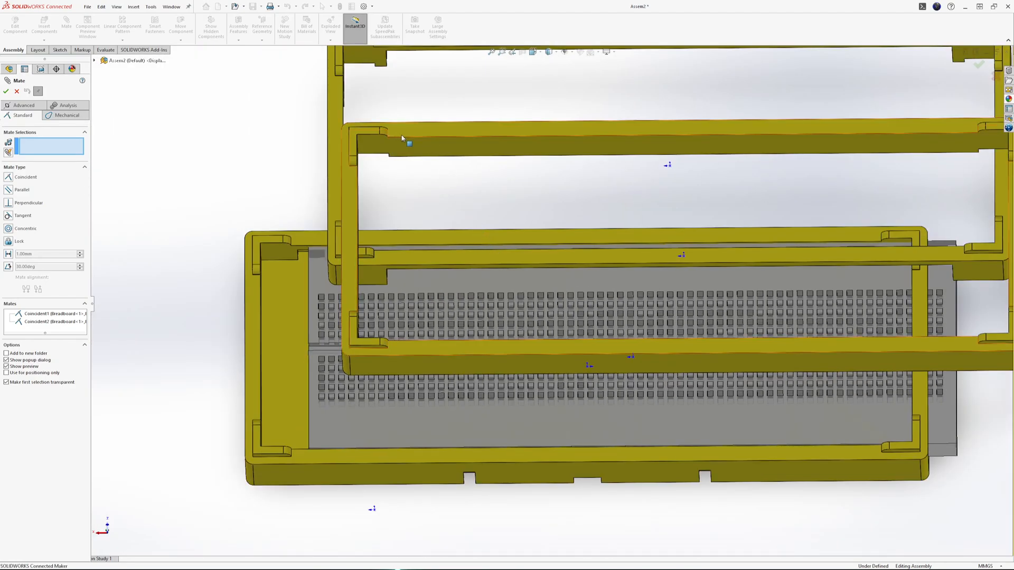
# Step: Move both spacers clear of the holder and slide the holder lengthwise until its walls enclose the breadboard
pyautogui.moveTo(399, 135); pyautogui.dragTo(1008, 48)
pyautogui.moveTo(351, 278); pyautogui.dragTo(814, 103)
pyautogui.moveTo(546, 236); pyautogui.dragTo(587, 227)
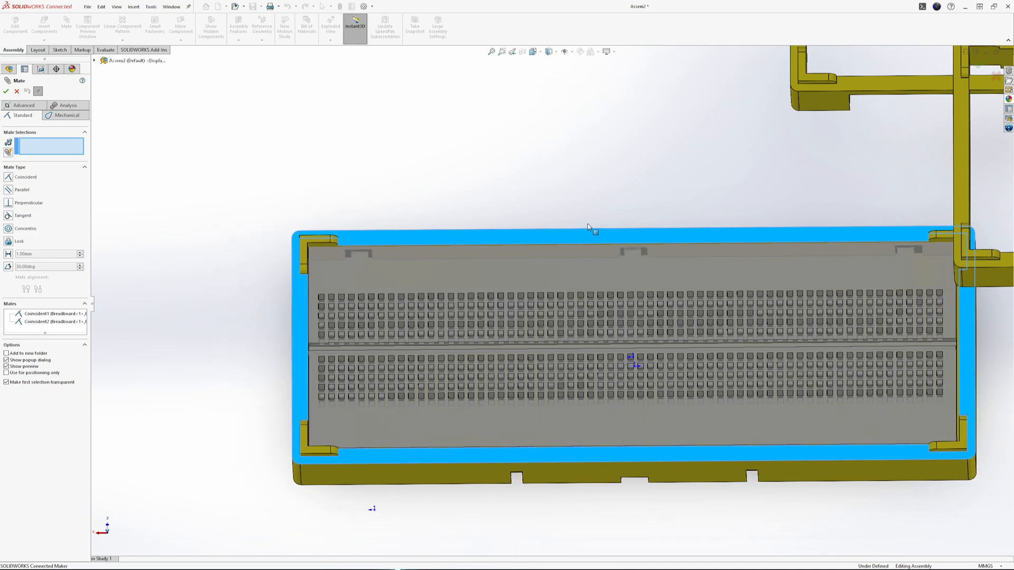
pyautogui.moveTo(586, 223); pyautogui.dragTo(587, 223)
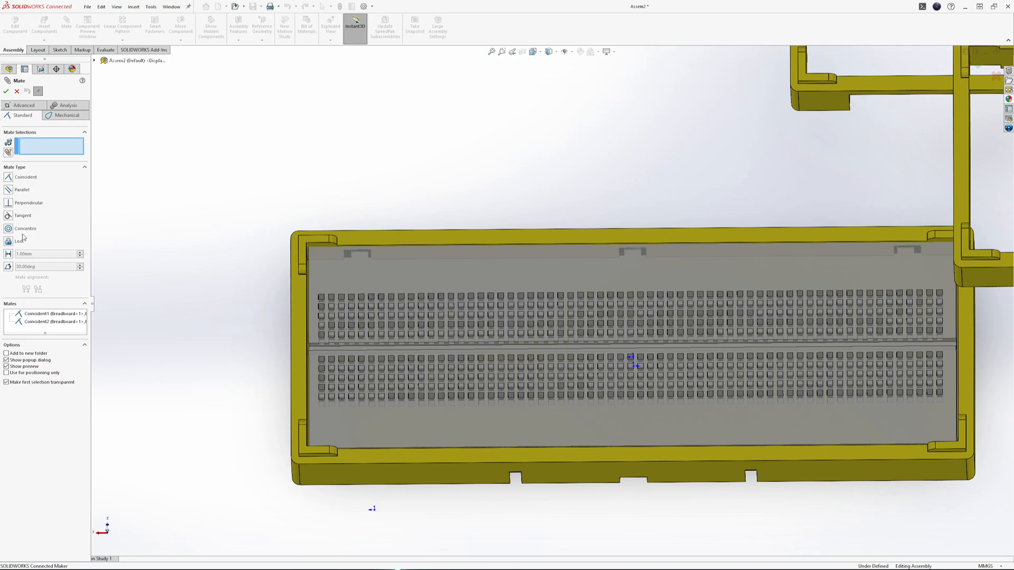
# Step: Add a Lock mate between the Breadboard Holder and the Breadboard
pyautogui.click(559, 236)
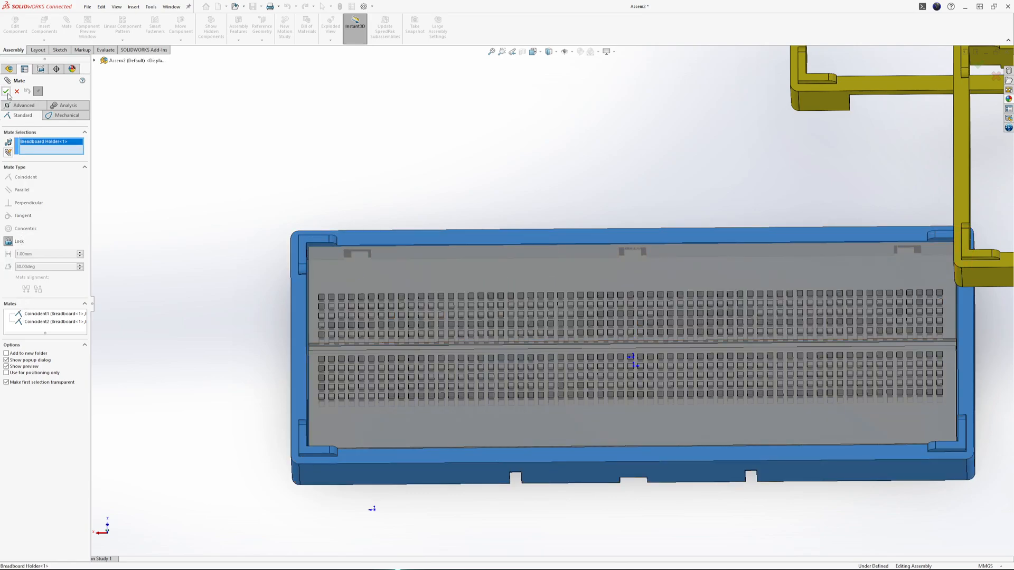
pyautogui.click(633, 281)
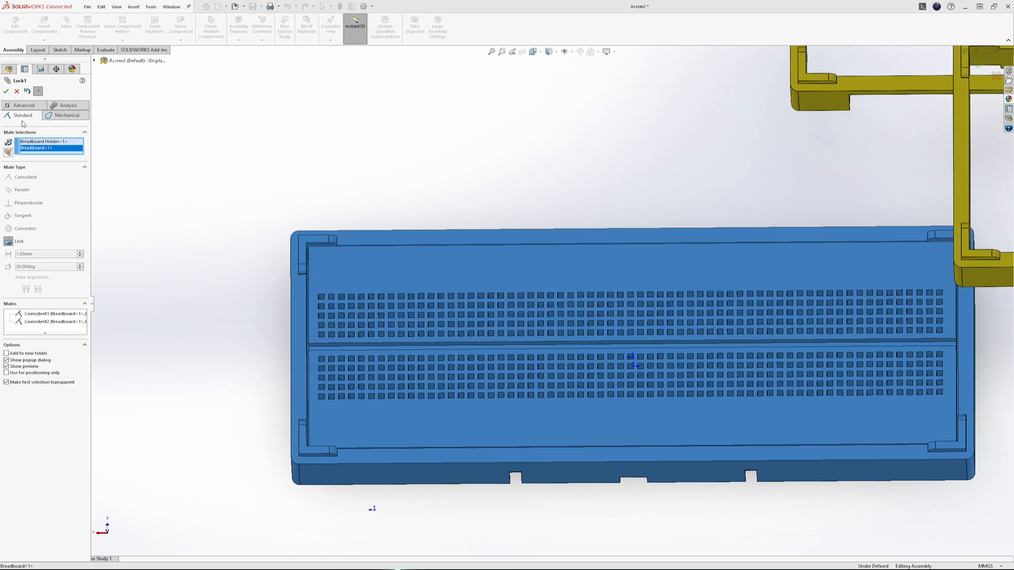
pyautogui.click(7, 92)
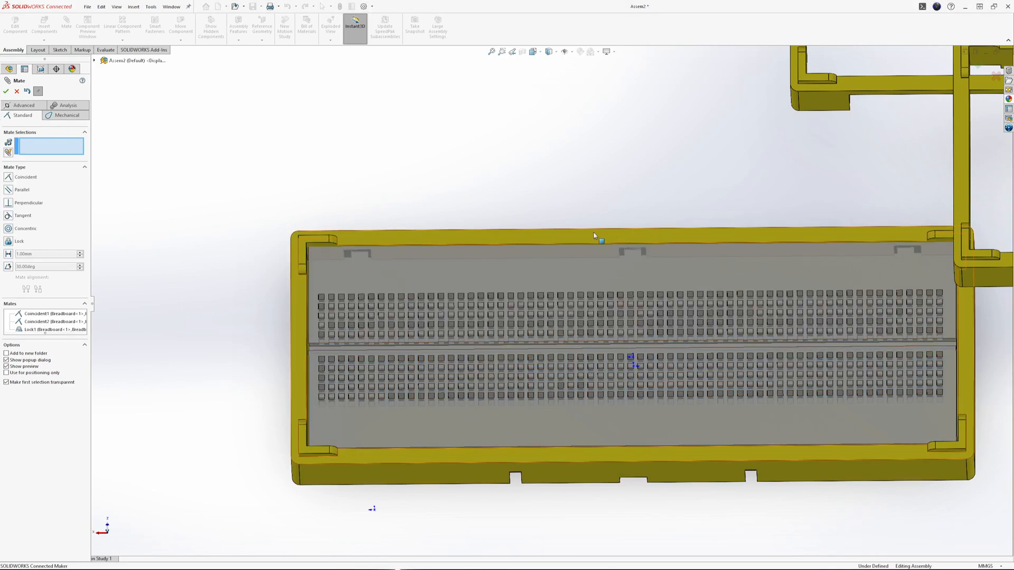
# Step: Add a coincident mate between the holder's top rim face and the underside of Breadboard Spacer Type 2
pyautogui.scroll(-5, 897, 302)
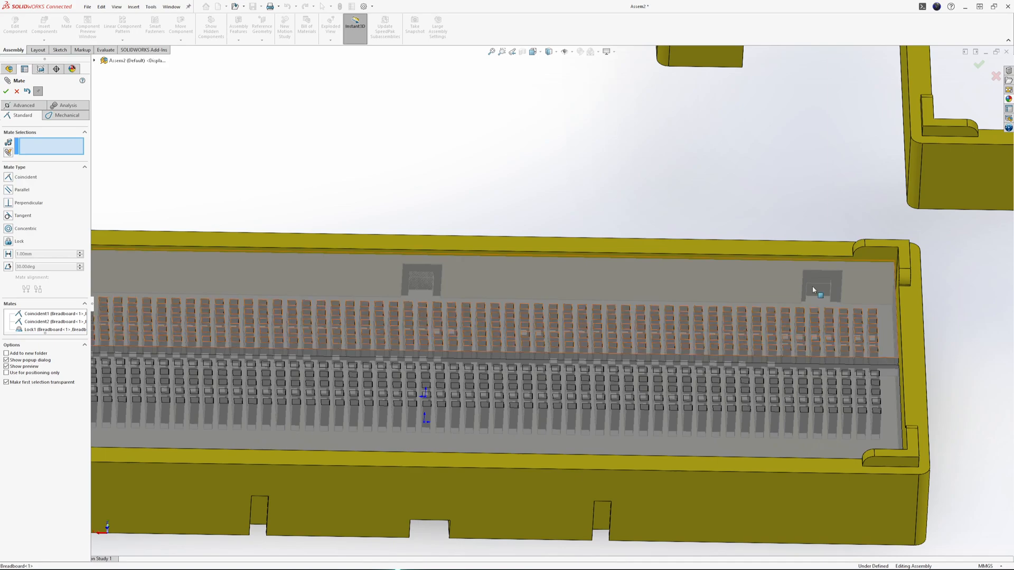
pyautogui.scroll(3, 347, 295)
pyautogui.scroll(-2, 340, 289)
pyautogui.moveTo(341, 289)
pyautogui.mouseDown(button='middle')
pyautogui.moveTo(332, 312)
pyautogui.moveTo(334, 299)
pyautogui.mouseUp(button='middle')
pyautogui.scroll(3, 335, 298)
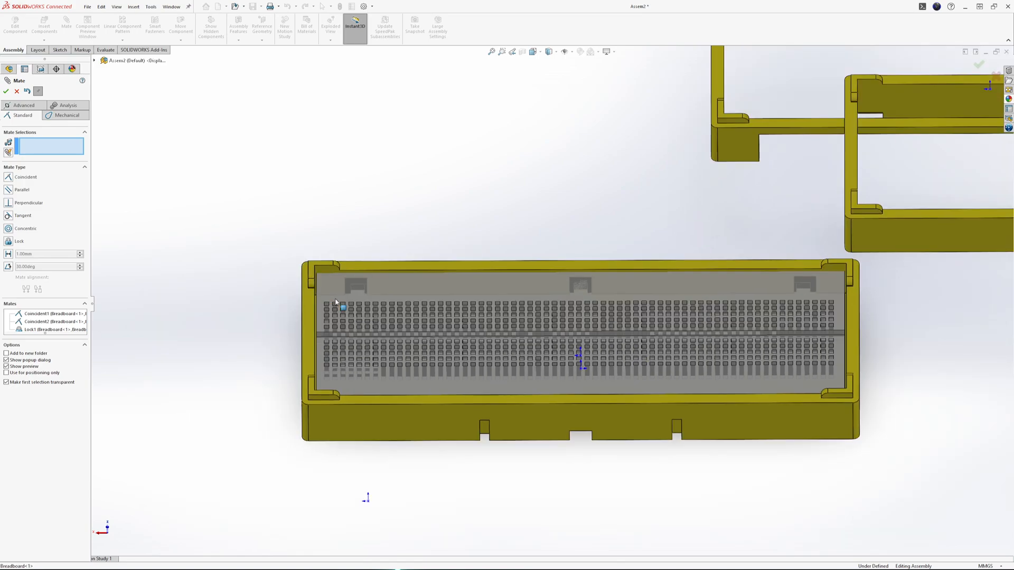
pyautogui.click(401, 404)
pyautogui.scroll(3, 792, 346)
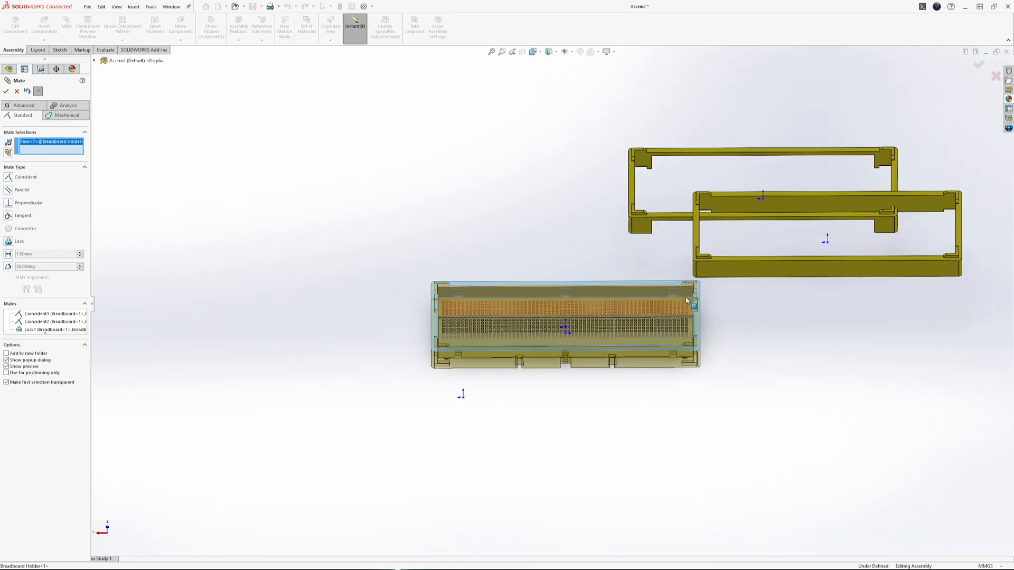
pyautogui.scroll(-2, 638, 243)
pyautogui.moveTo(638, 243); pyautogui.dragTo(530, 139, button='middle')
pyautogui.scroll(-5, 568, 213)
pyautogui.click(281, 168)
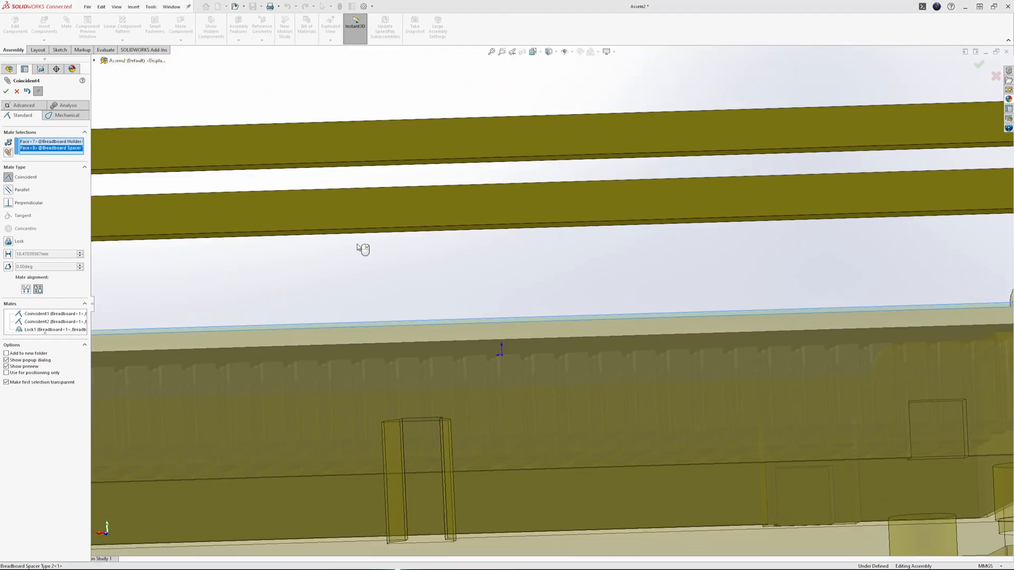
pyautogui.scroll(6, 330, 253)
pyautogui.moveTo(330, 253); pyautogui.dragTo(332, 370, button='middle')
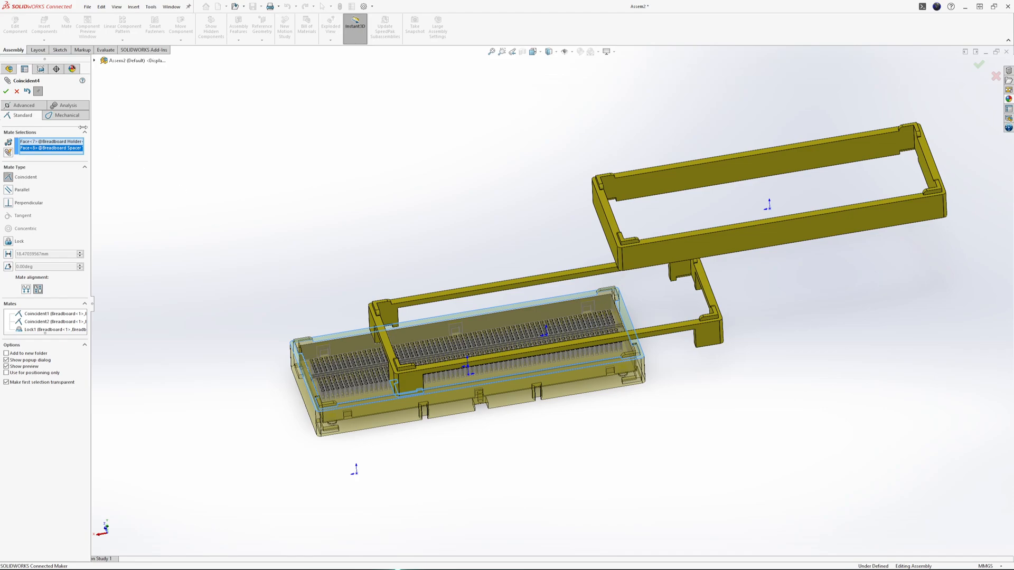
pyautogui.click(7, 94)
pyautogui.scroll(-6, 509, 383)
pyautogui.moveTo(379, 354); pyautogui.dragTo(397, 412, button='middle')
pyautogui.click(143, 392)
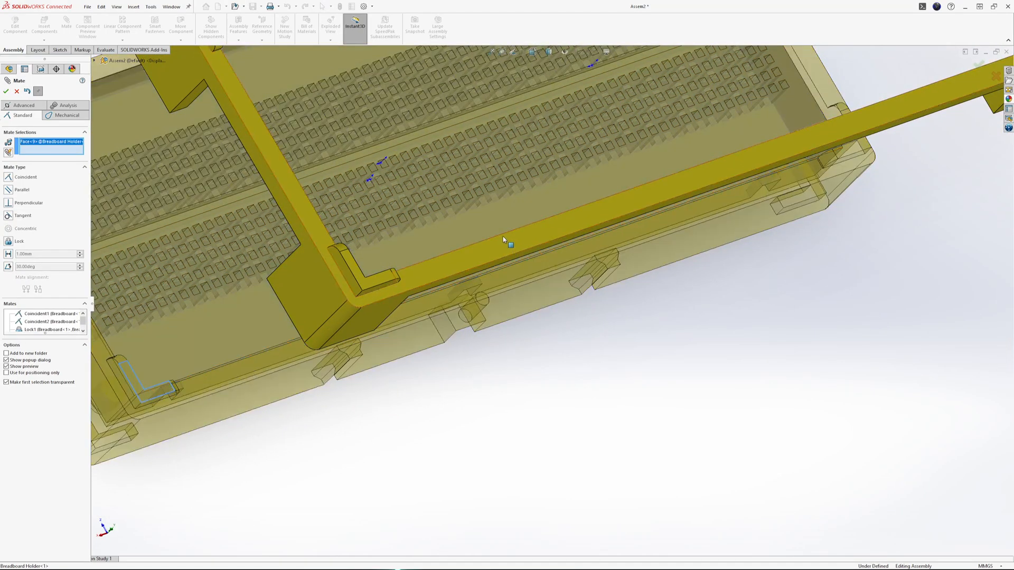
pyautogui.scroll(-3, 502, 233)
pyautogui.moveTo(502, 233); pyautogui.dragTo(468, 265, button='middle')
pyautogui.scroll(3, 468, 266)
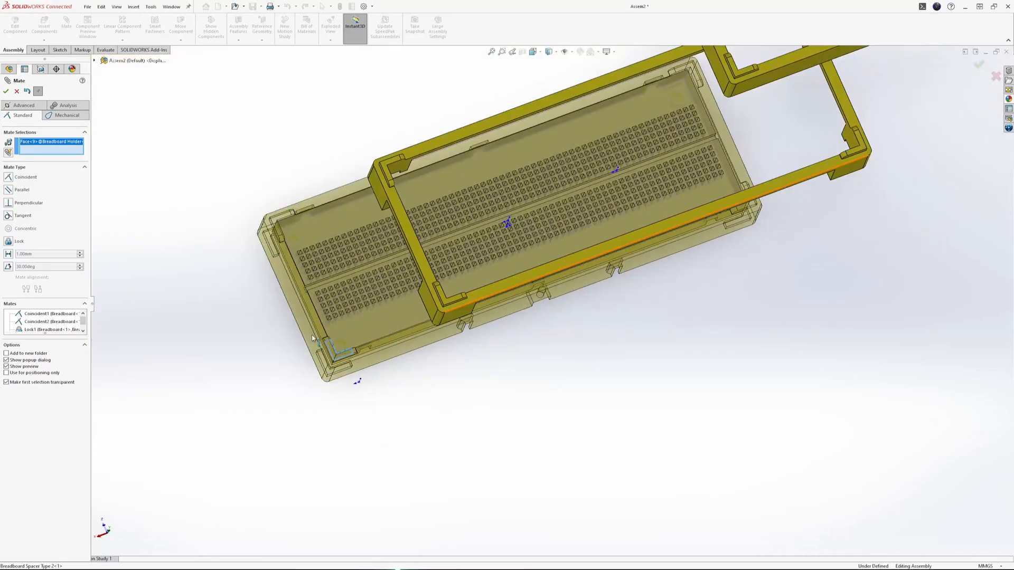
pyautogui.scroll(-3, 392, 367)
pyautogui.click(393, 367)
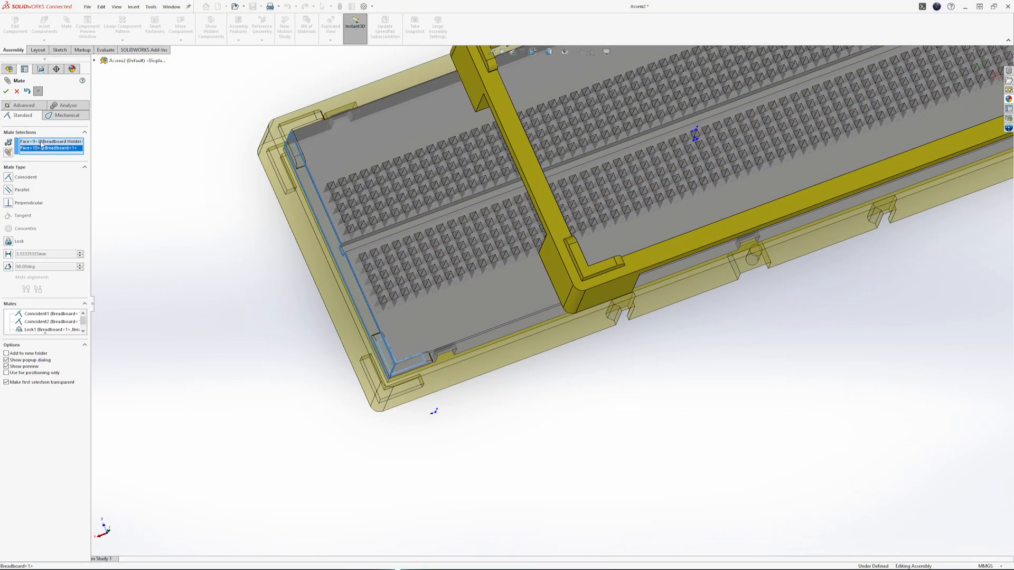
pyautogui.press('Delete')
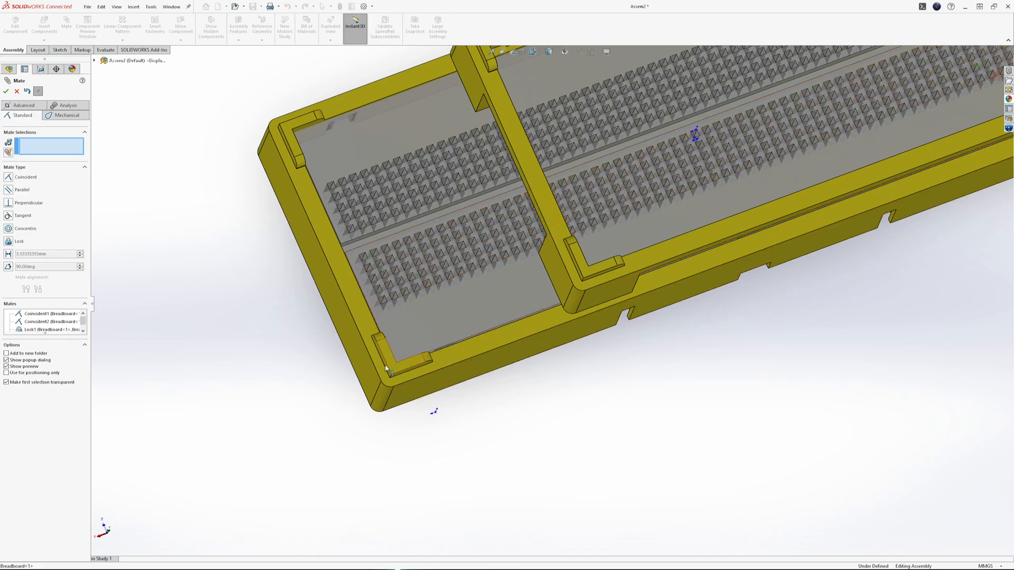
# Step: Add a coincident mate between the short end's outer face of Breadboard Spacer Type 2 and the matching outer end face of the holder
pyautogui.click(567, 289)
pyautogui.click(319, 267)
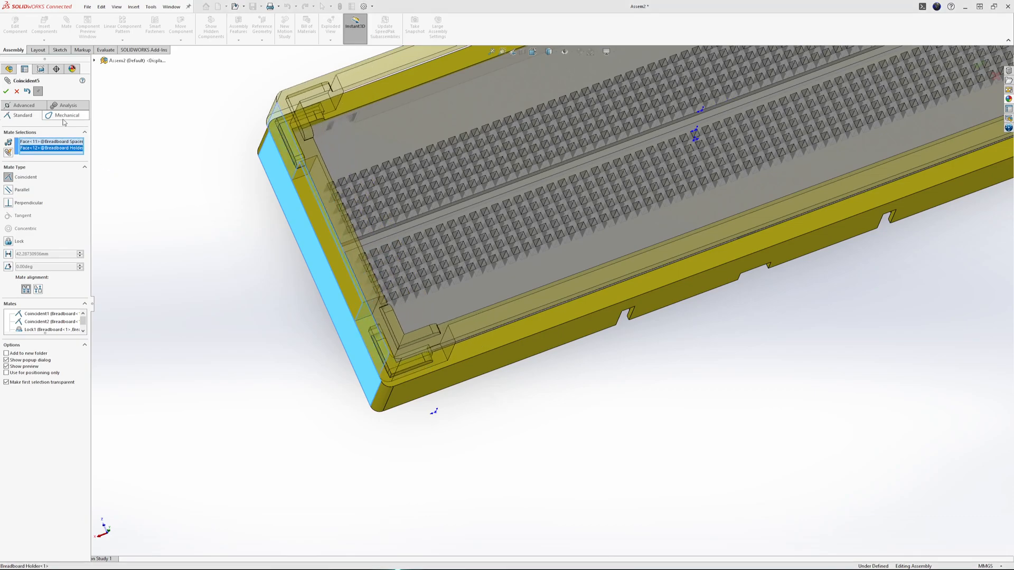
pyautogui.press('Return')
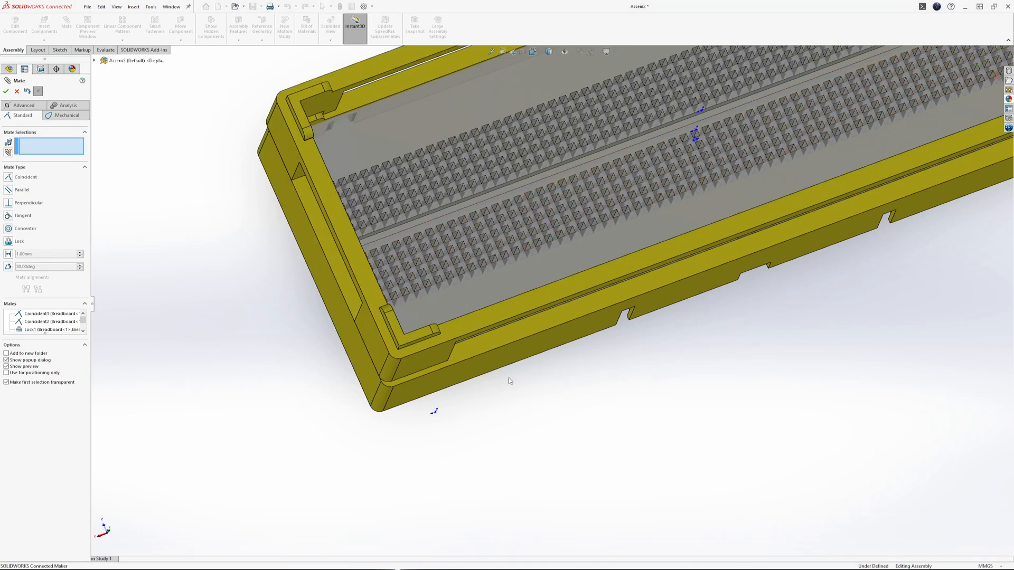
# Step: Add a coincident mate between the long outer side face of Breadboard Spacer Type 2 and the holder's matching long outer face
pyautogui.click(422, 367)
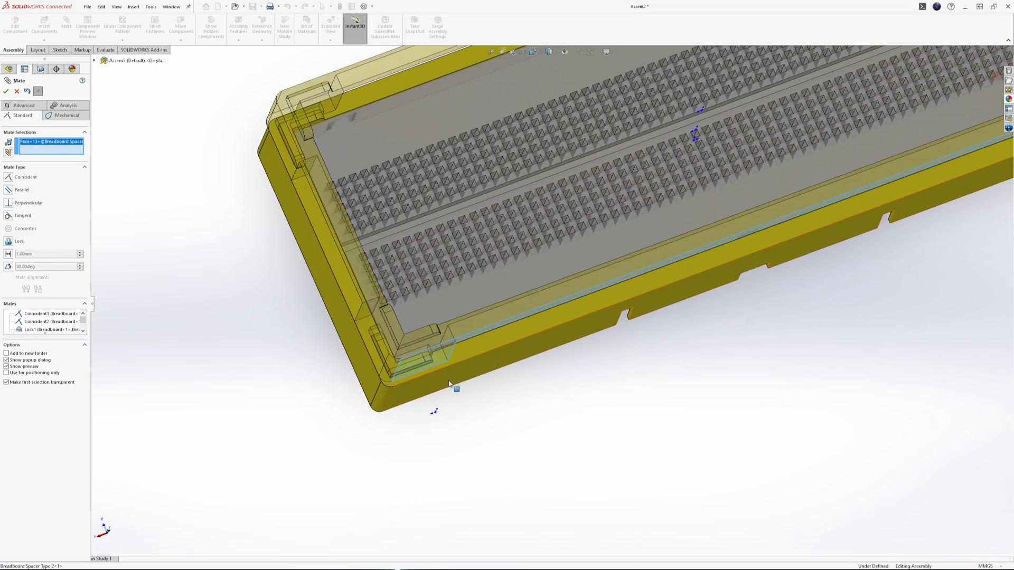
pyautogui.click(449, 385)
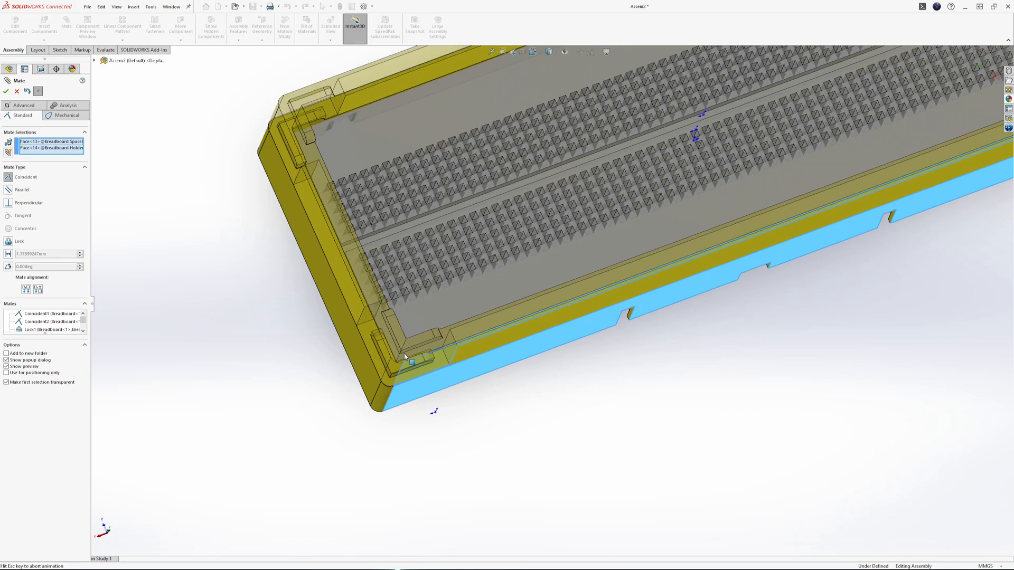
pyautogui.moveTo(387, 127); pyautogui.dragTo(353, 156, button='middle')
pyautogui.scroll(-7, 296, 105)
pyautogui.scroll(6, 467, 230)
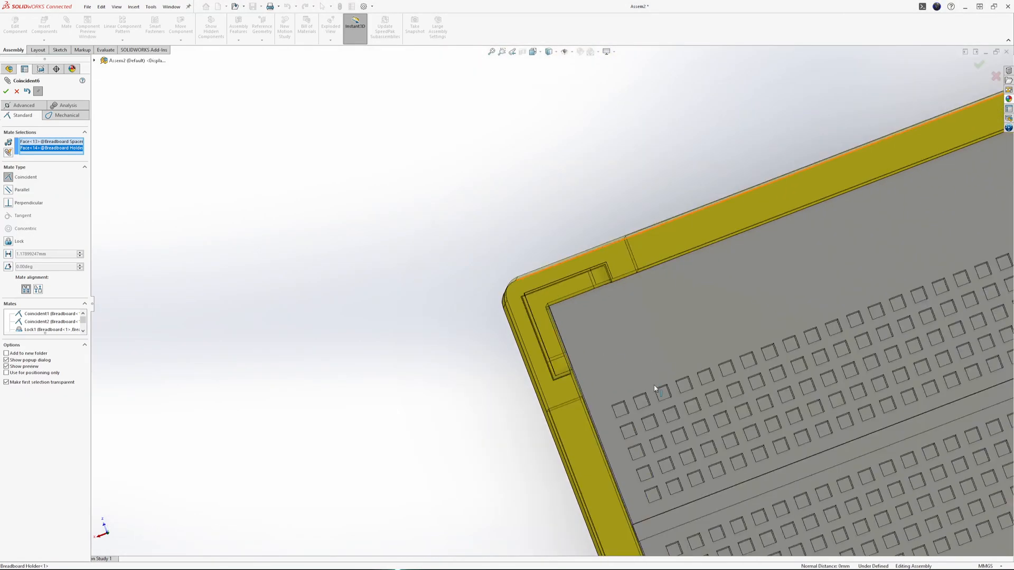
pyautogui.scroll(5, 655, 388)
pyautogui.scroll(-5, 907, 246)
pyautogui.moveTo(908, 246); pyautogui.dragTo(617, 198, button='middle')
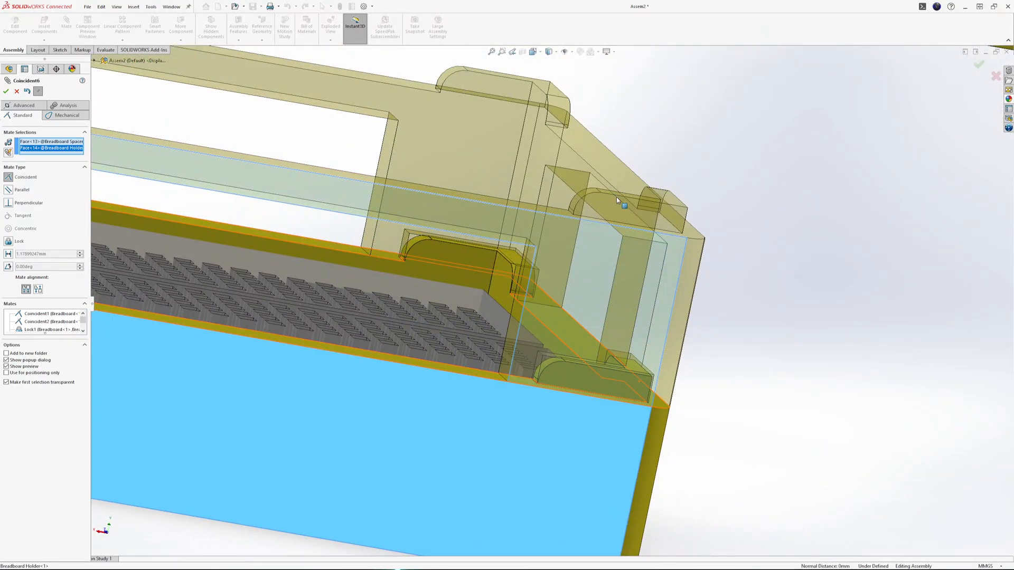
pyautogui.moveTo(766, 268); pyautogui.dragTo(803, 361, button='middle')
pyautogui.moveTo(543, 335)
pyautogui.mouseDown(button='middle')
pyautogui.moveTo(531, 325)
pyautogui.moveTo(544, 318)
pyautogui.mouseUp(button='middle')
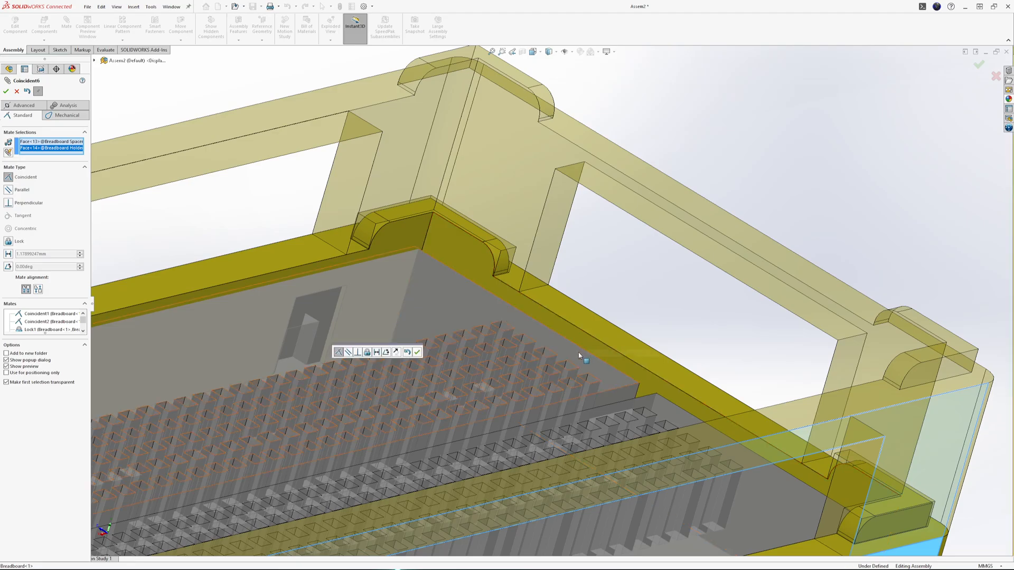
pyautogui.moveTo(582, 355); pyautogui.dragTo(559, 328, button='middle')
pyautogui.scroll(4, 558, 328)
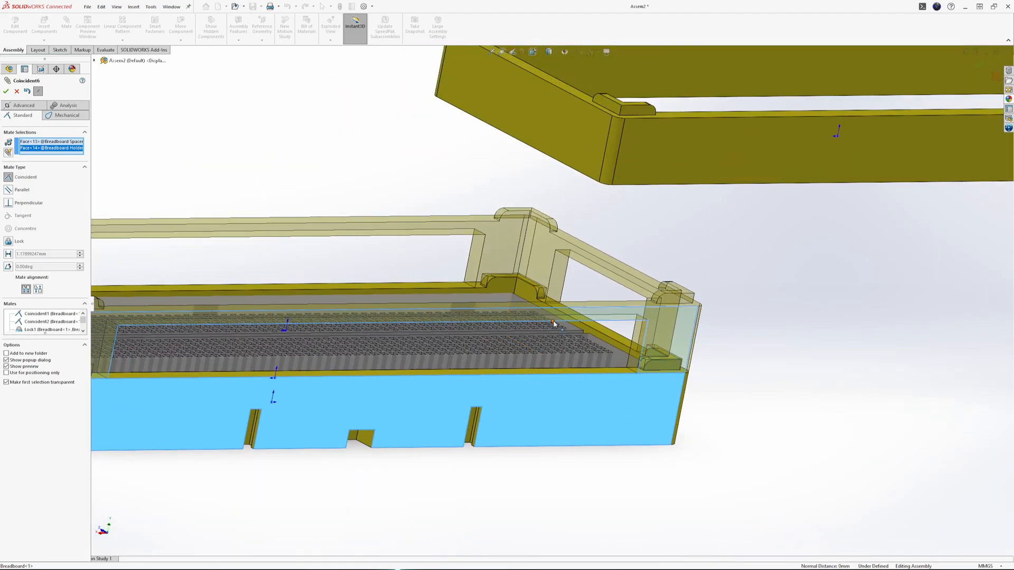
pyautogui.press('f')
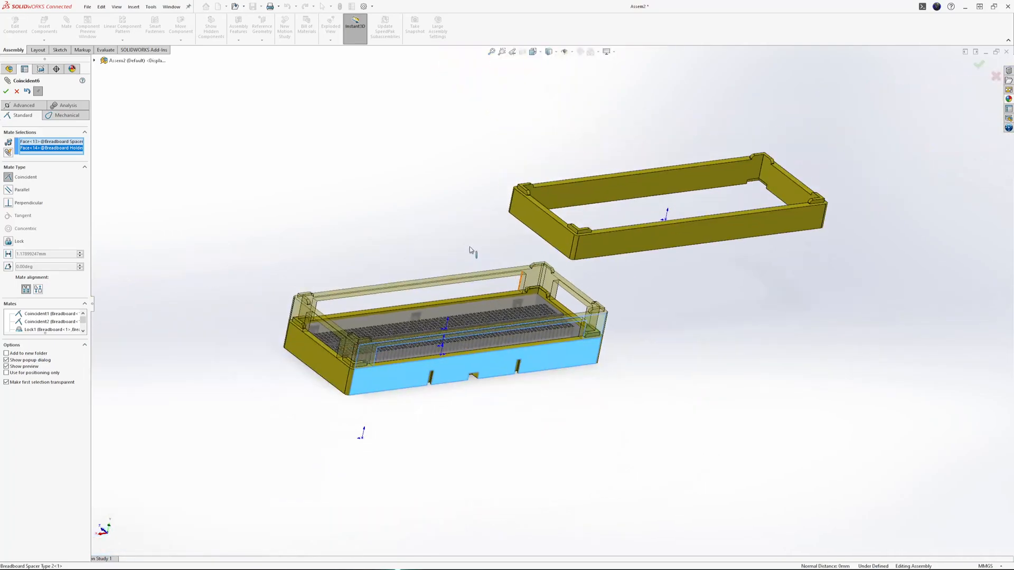
pyautogui.click(6, 92)
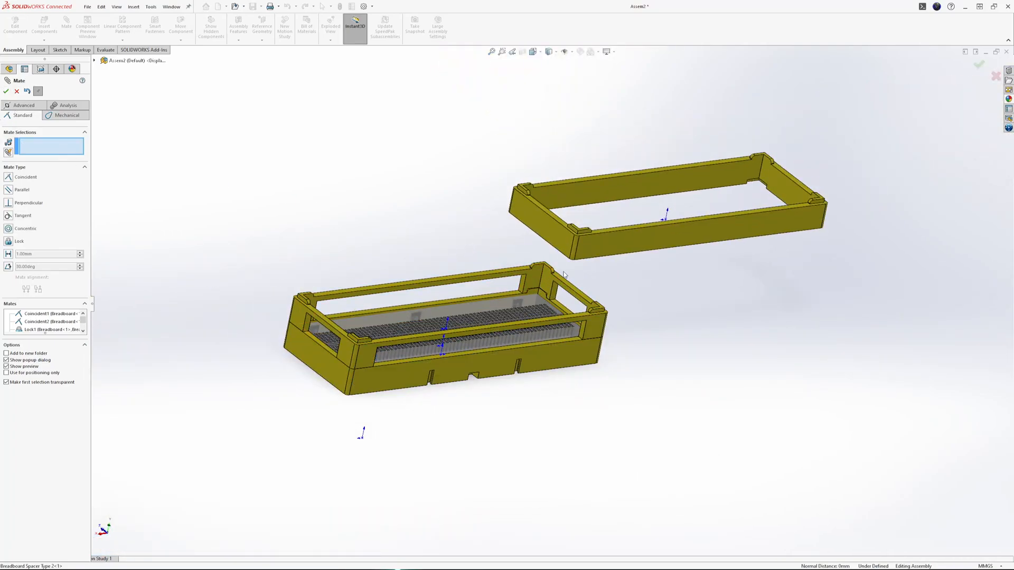
# Step: Add a coincident mate between the long outer side faces of Breadboard Spacer Type 1 and Breadboard Spacer Type 2
pyautogui.scroll(-5, 557, 285)
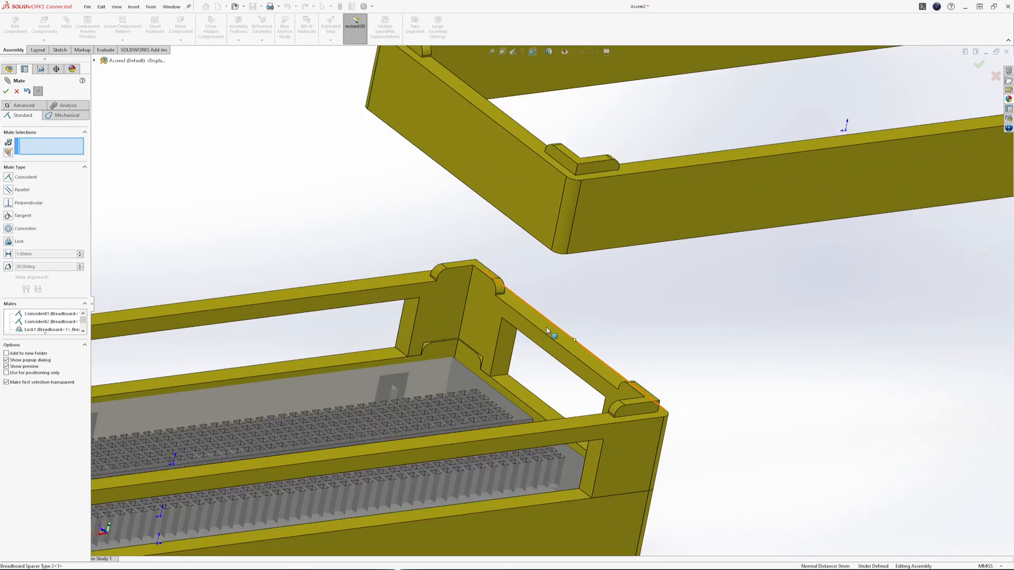
pyautogui.click(604, 244)
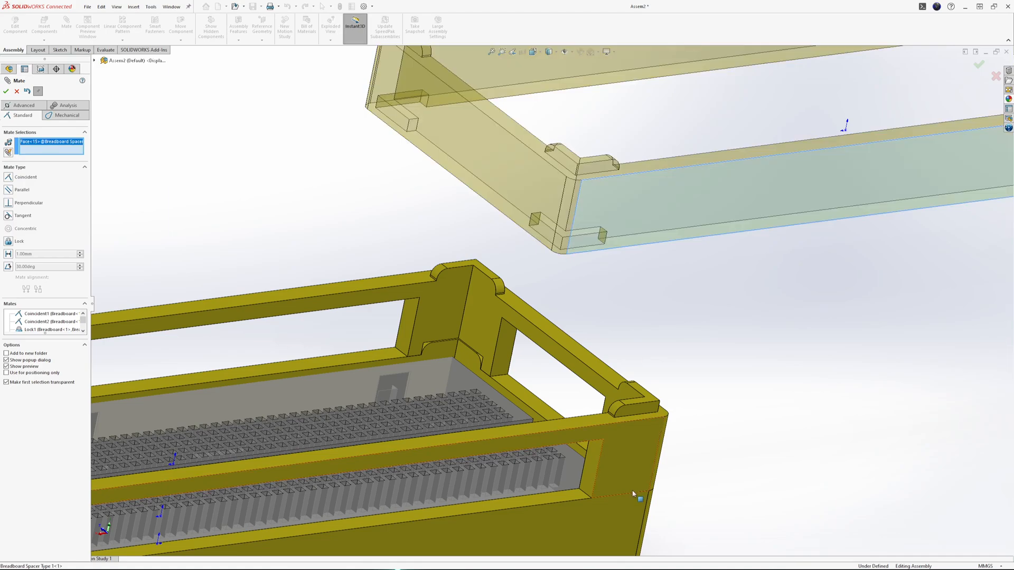
pyautogui.click(638, 490)
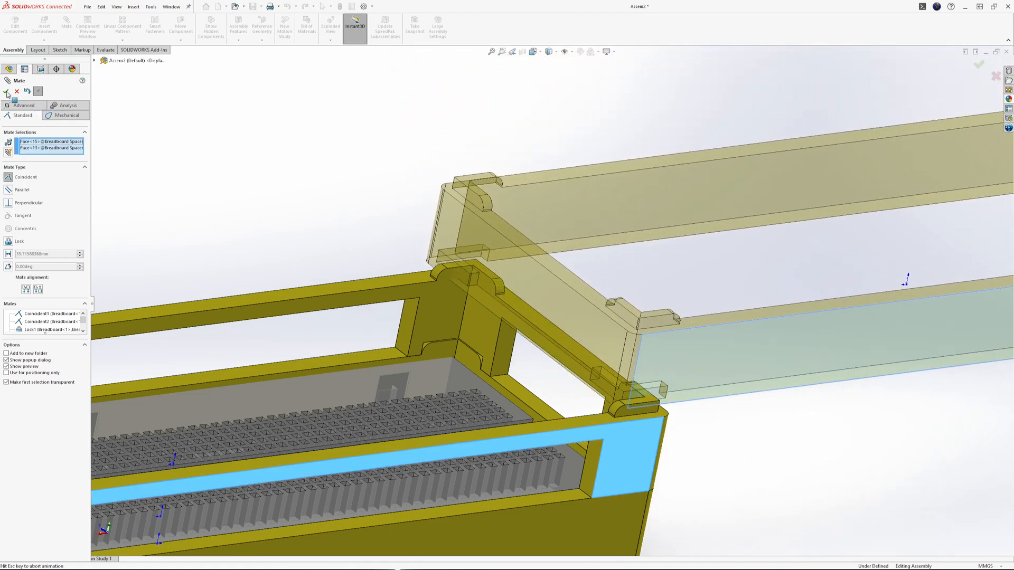
pyautogui.press('Return')
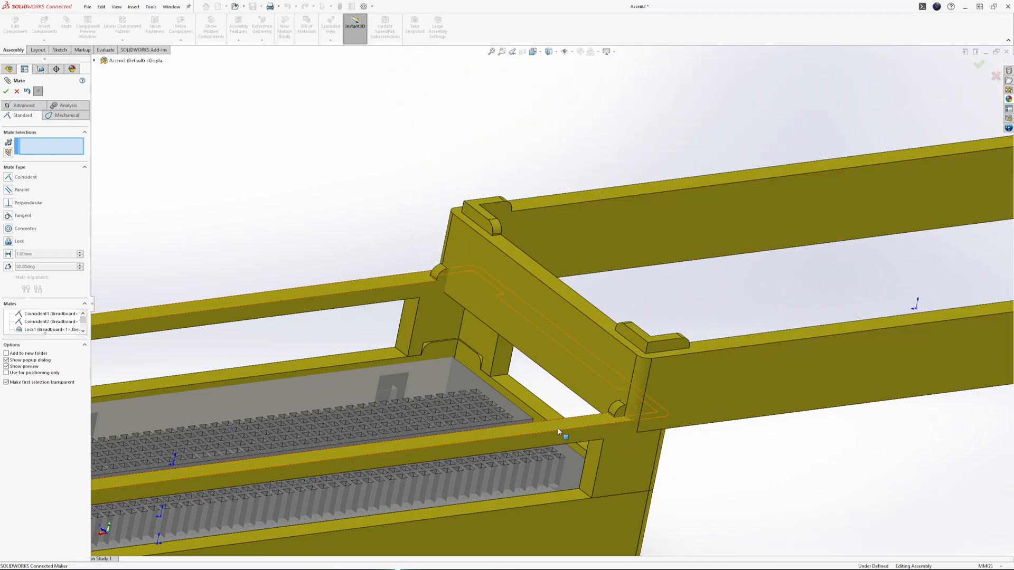
# Step: Add a coincident mate between the top rim face of Breadboard Spacer Type 2 and the underside of Breadboard Spacer Type 1
pyautogui.click(559, 431)
pyautogui.moveTo(722, 496); pyautogui.dragTo(678, 441, button='middle')
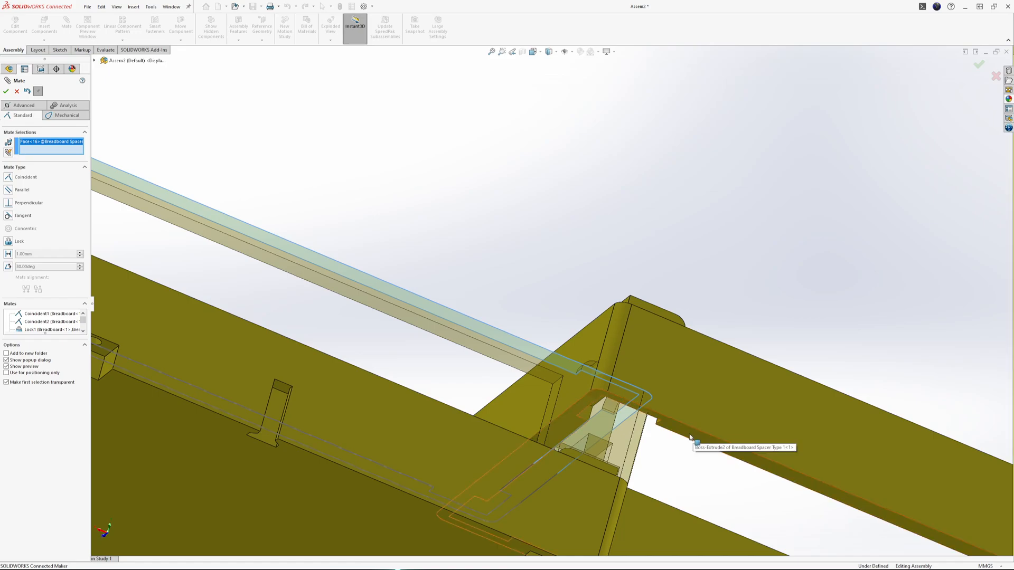
pyautogui.click(690, 437)
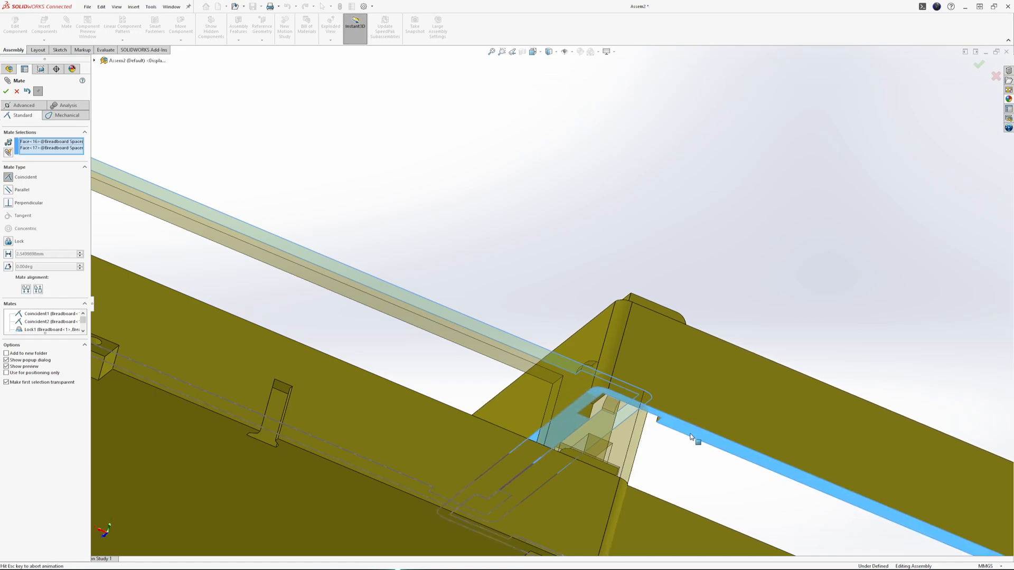
pyautogui.click(7, 93)
# Step: Add a coincident mate between the short end outer faces of the two spacers and finish mating
pyautogui.scroll(7, 324, 289)
pyautogui.moveTo(324, 288); pyautogui.dragTo(439, 362, button='middle')
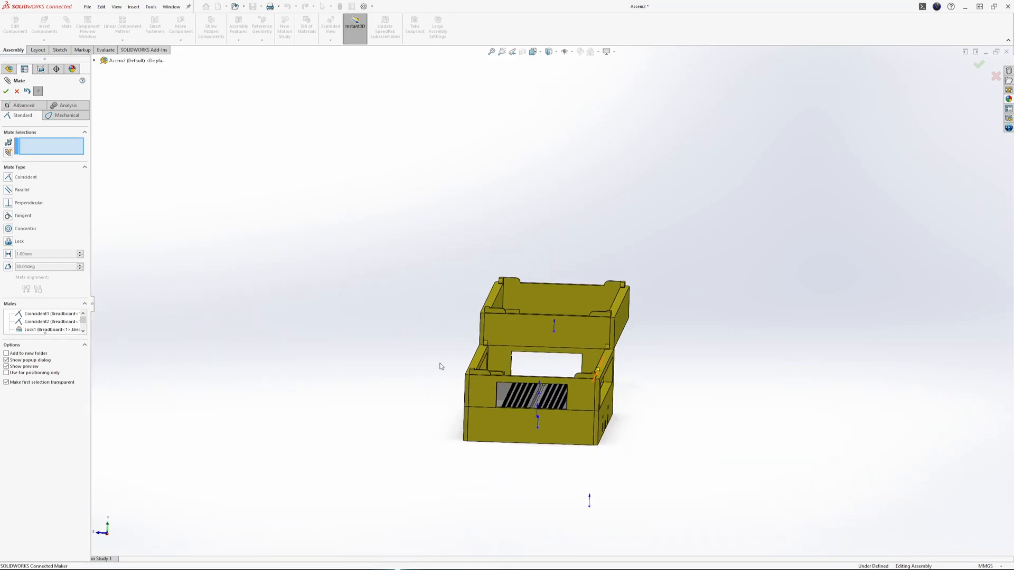
pyautogui.click(490, 393)
pyautogui.click(506, 340)
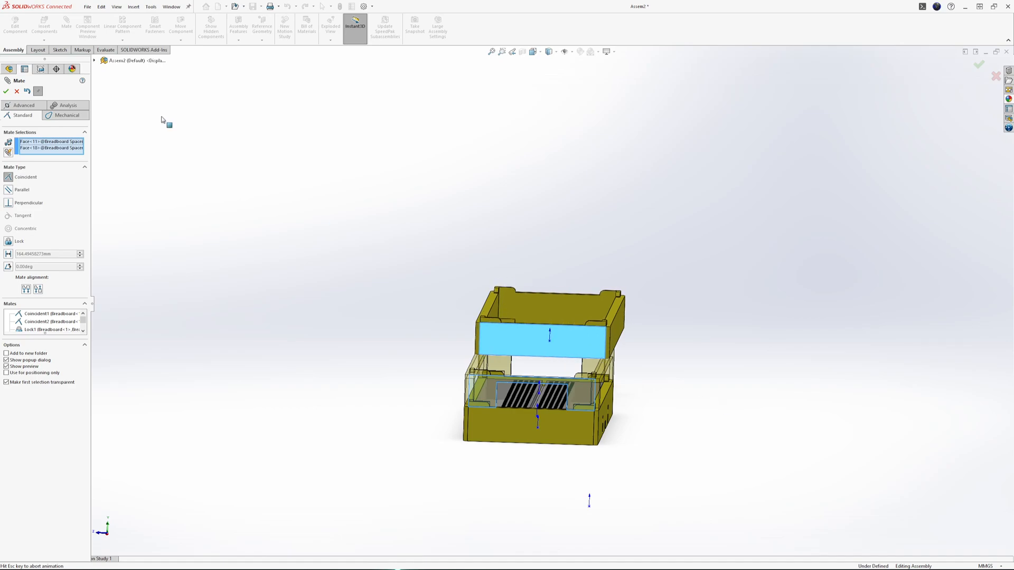
pyautogui.click(7, 91)
pyautogui.moveTo(220, 265); pyautogui.dragTo(401, 501, button='middle')
pyautogui.scroll(-3, 446, 309)
pyautogui.moveTo(453, 341); pyautogui.dragTo(460, 317, button='middle')
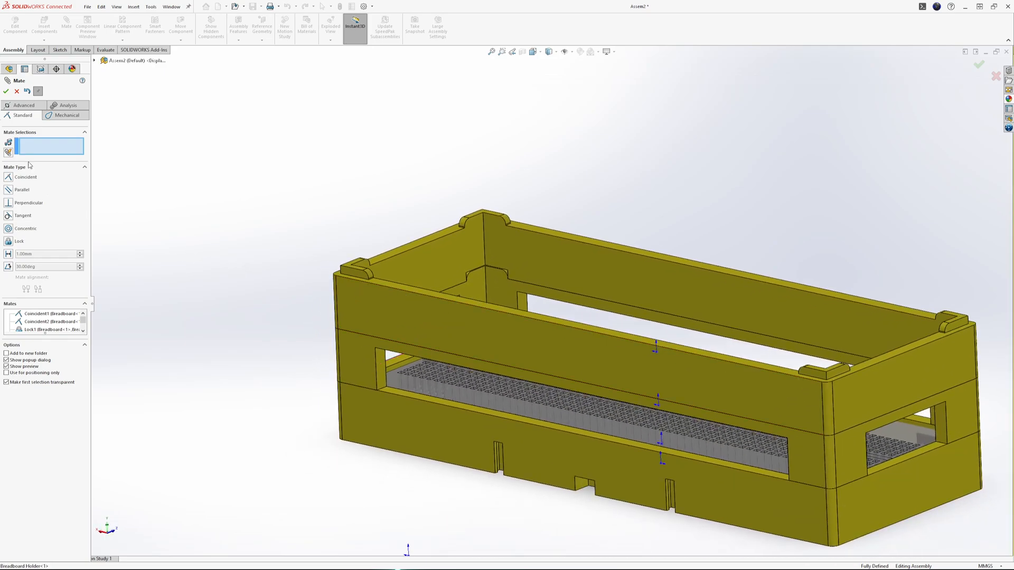
pyautogui.click(16, 92)
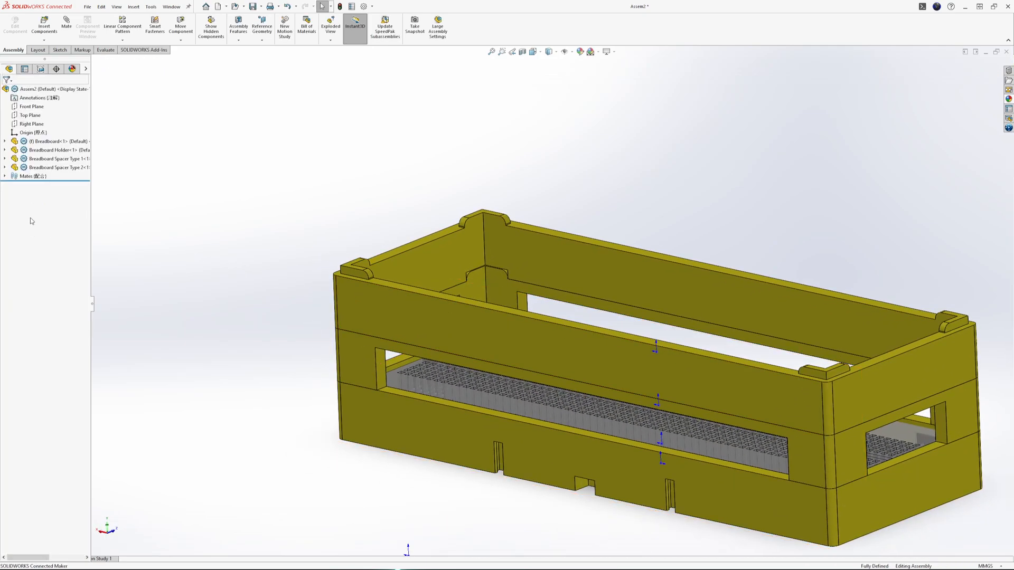
# Step: Duplicate the Breadboard and Breadboard Holder together and move the copies clear above the stack
pyautogui.click(33, 142)
pyautogui.keyDown('ctrl'); pyautogui.click(28, 150); pyautogui.keyUp('ctrl')
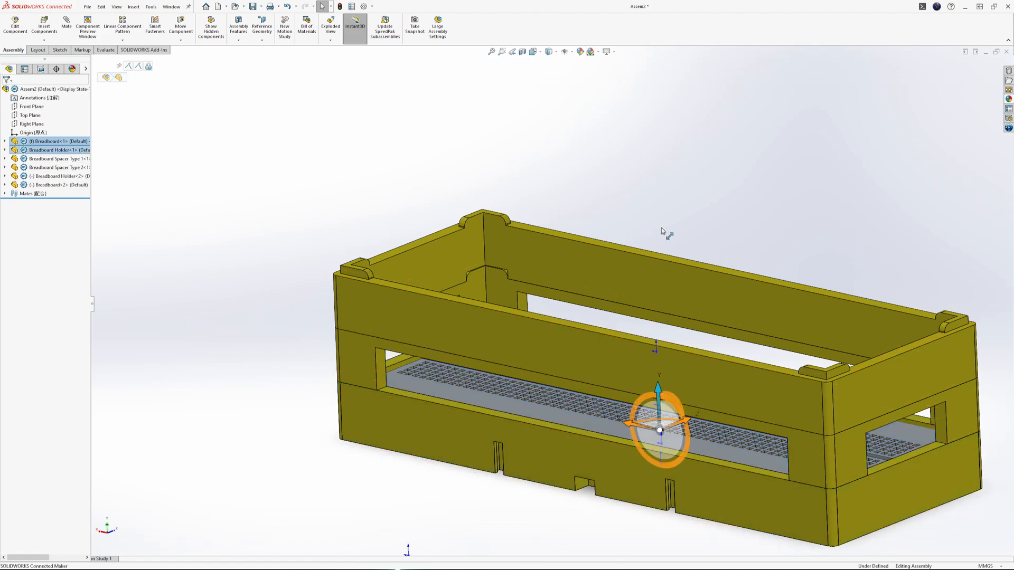
pyautogui.press('Escape')
pyautogui.click(51, 186)
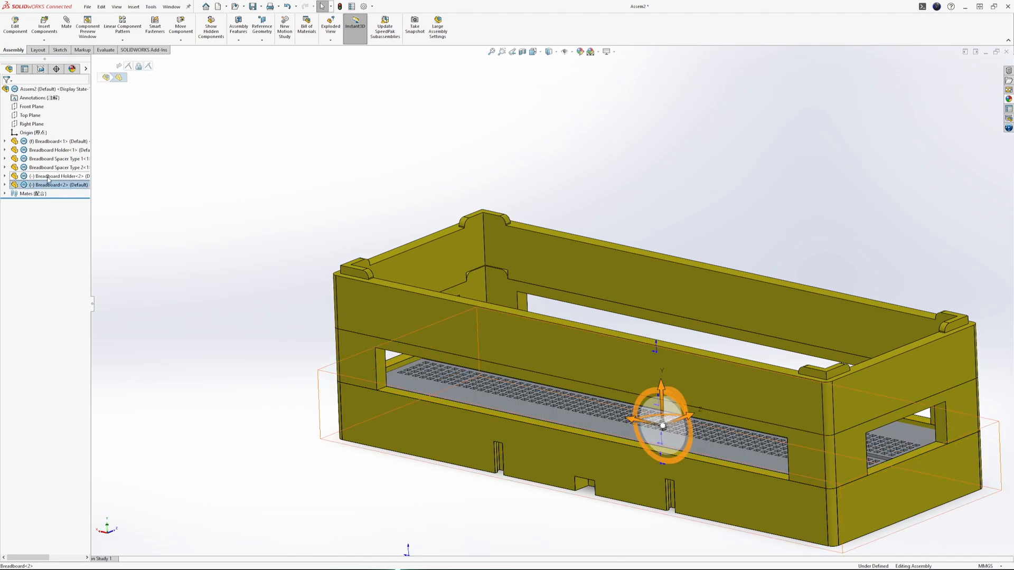
pyautogui.moveTo(657, 402); pyautogui.dragTo(529, 159)
pyautogui.click(253, 209)
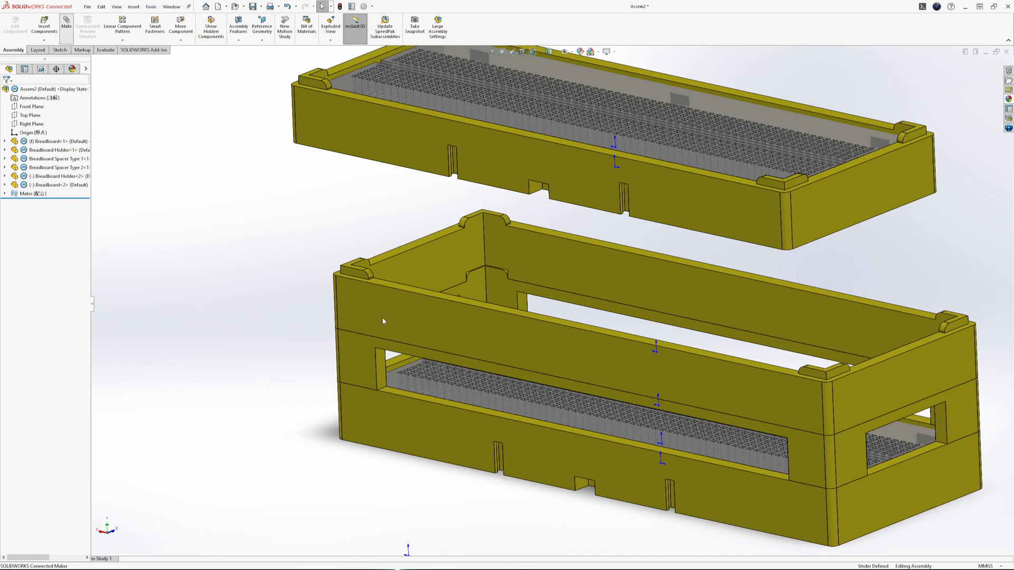
# Step: Add a coincident mate between the long outer side faces of Breadboard Spacer Type 1 and the copied holder
pyautogui.click(410, 327)
pyautogui.click(393, 151)
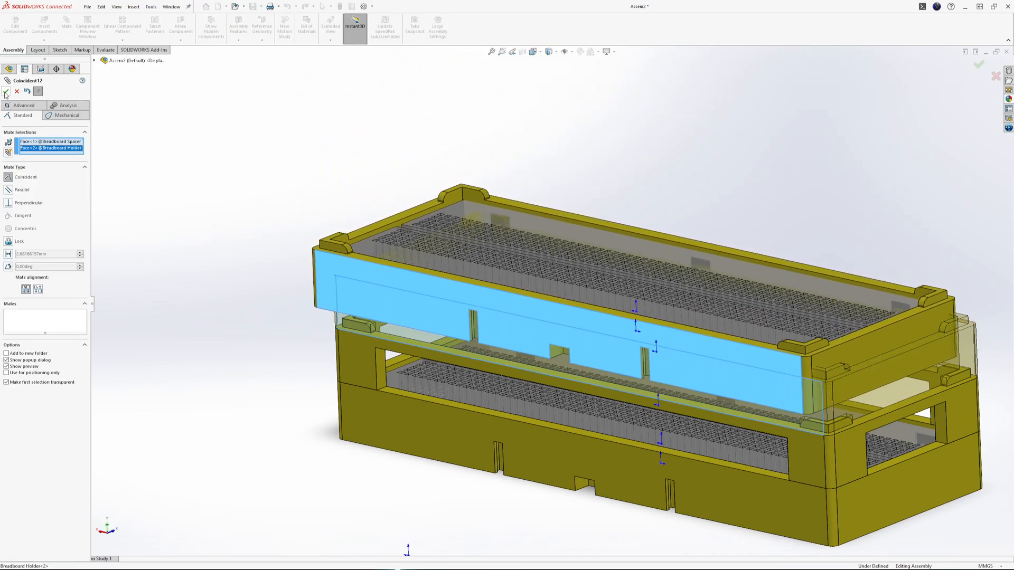
pyautogui.click(6, 91)
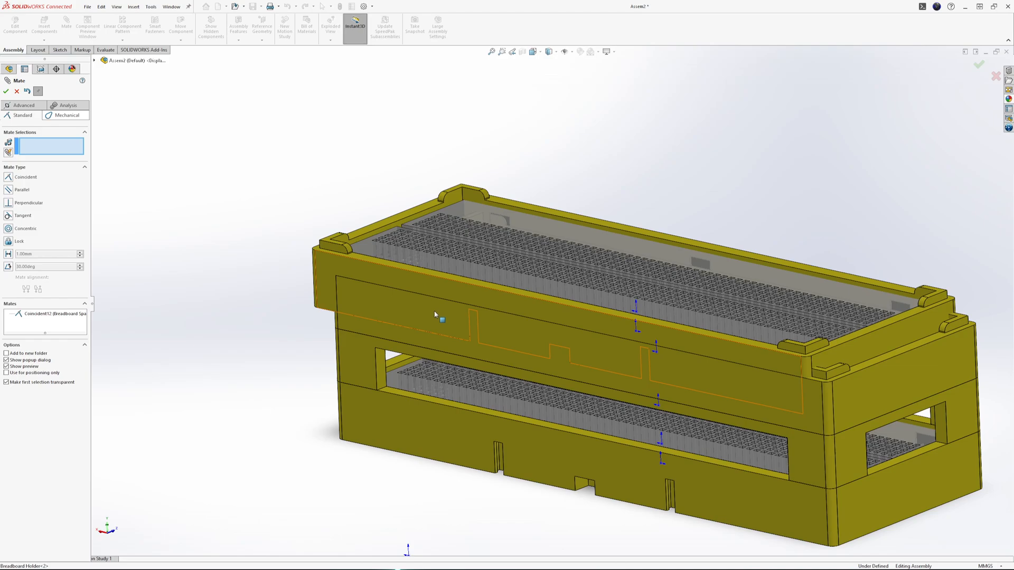
# Step: Add a coincident mate between the short end outer faces of the copied holder and Breadboard Spacer Type 1
pyautogui.click(854, 348)
pyautogui.click(904, 384)
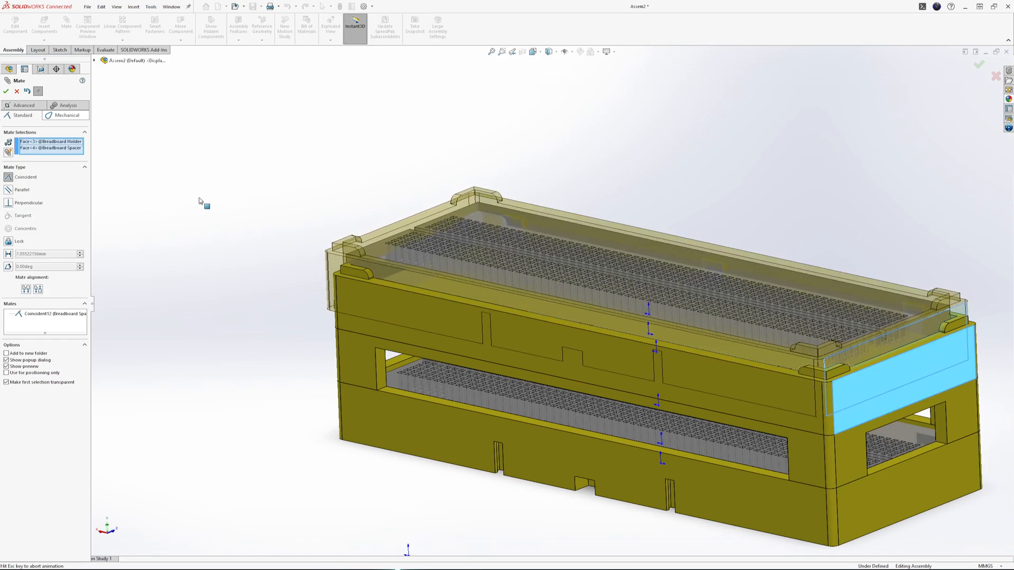
pyautogui.click(7, 92)
# Step: Add a coincident mate between the copied holder's underside and the top rim face of Breadboard Spacer Type 1
pyautogui.moveTo(611, 414); pyautogui.dragTo(588, 331, button='middle')
pyautogui.click(589, 335)
pyautogui.moveTo(597, 293); pyautogui.dragTo(692, 465, button='middle')
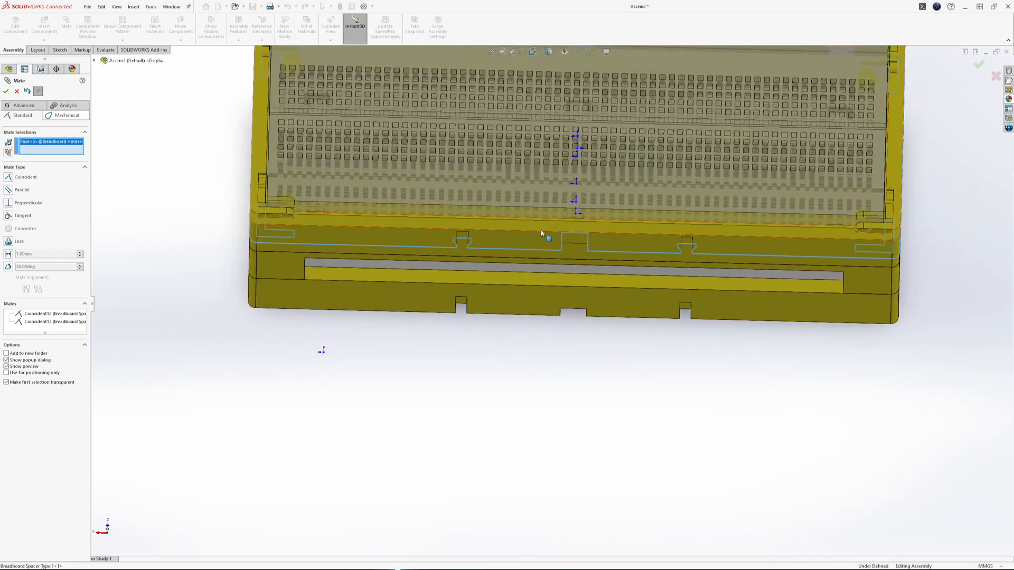
pyautogui.click(541, 233)
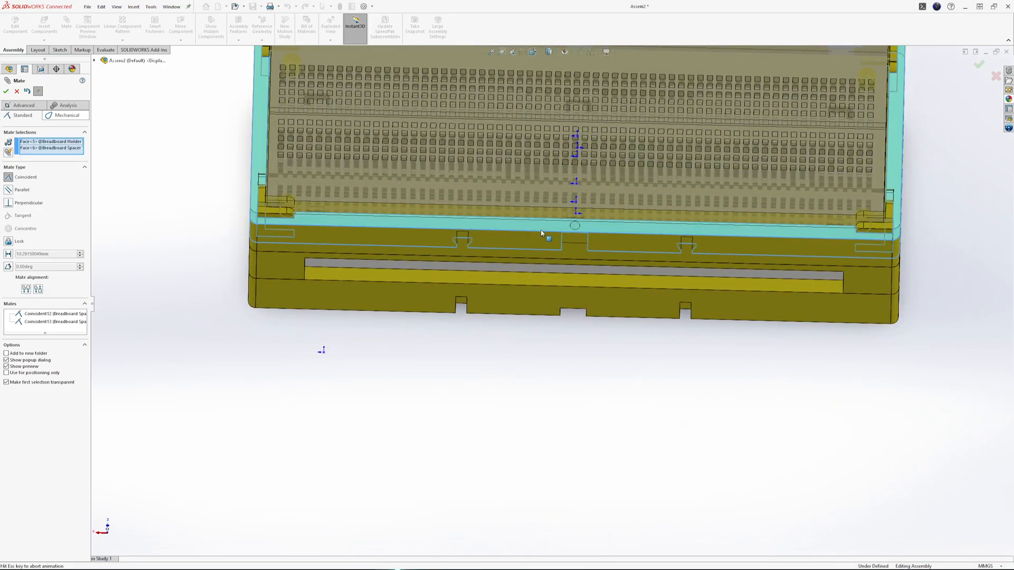
pyautogui.click(6, 91)
# Step: Examine the long sides, joints and upper breadboard of the stacked tower from several angles and finish mating
pyautogui.moveTo(476, 227); pyautogui.dragTo(682, 361, button='middle')
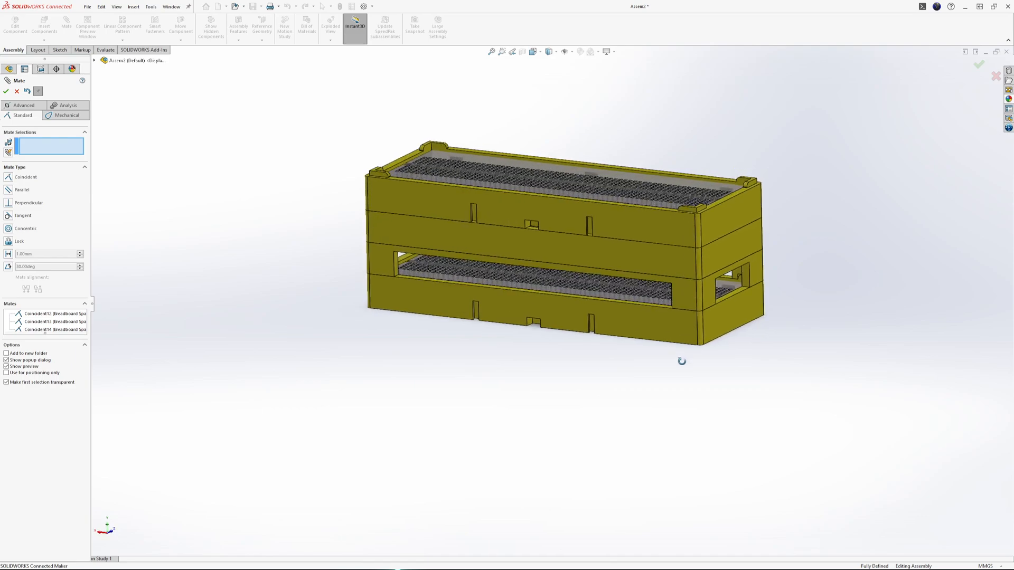
pyautogui.scroll(-2, 737, 185)
pyautogui.moveTo(666, 269); pyautogui.dragTo(691, 341, button='middle')
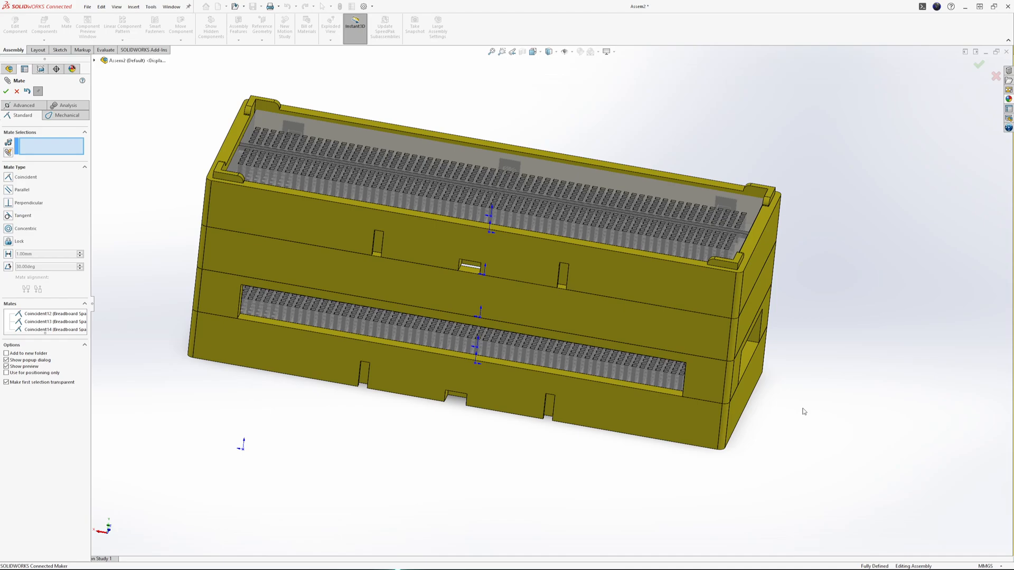
pyautogui.moveTo(649, 365); pyautogui.dragTo(655, 384, button='middle')
pyautogui.scroll(-1, 642, 403)
pyautogui.scroll(2, 655, 385)
pyautogui.moveTo(313, 367); pyautogui.dragTo(763, 95, button='middle')
pyautogui.scroll(-2, 552, 116)
pyautogui.moveTo(552, 116); pyautogui.dragTo(560, 271, button='middle')
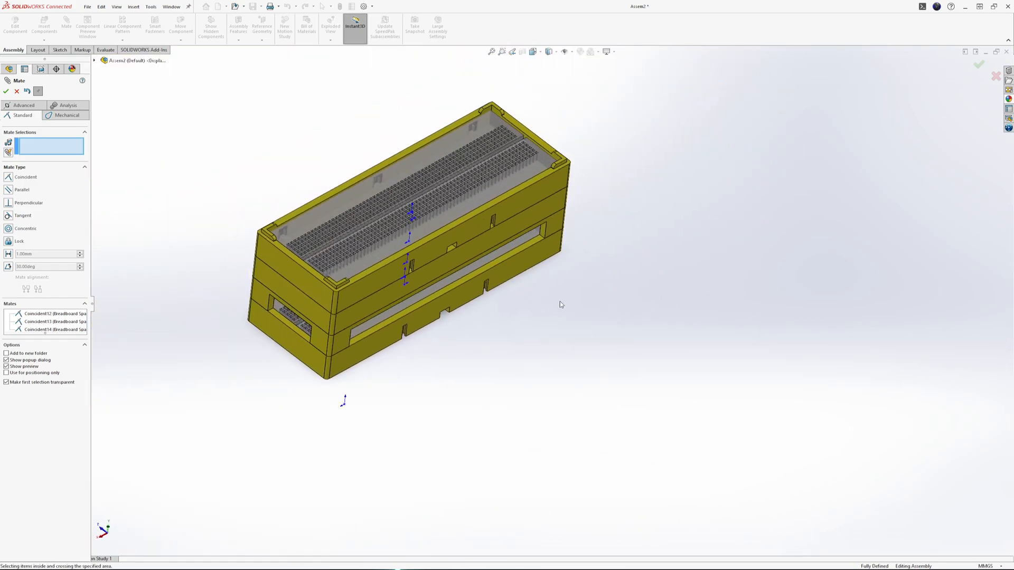
pyautogui.click(17, 92)
# Step: Examine the window openings in Breadboard Spacer Type 2 and the tower's short ends
pyautogui.moveTo(563, 347); pyautogui.dragTo(558, 283, button='middle')
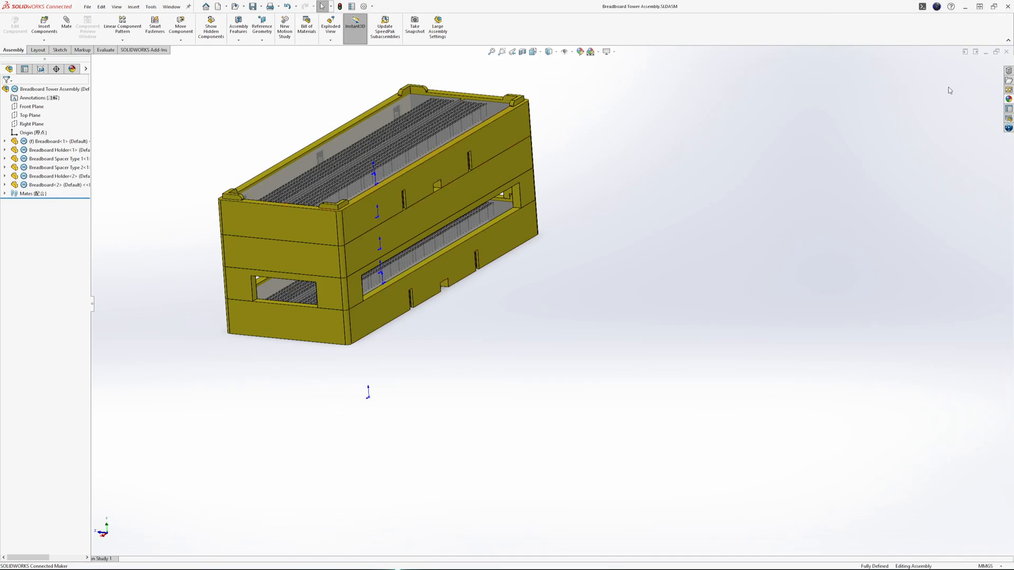
pyautogui.moveTo(496, 256); pyautogui.dragTo(520, 358, button='middle')
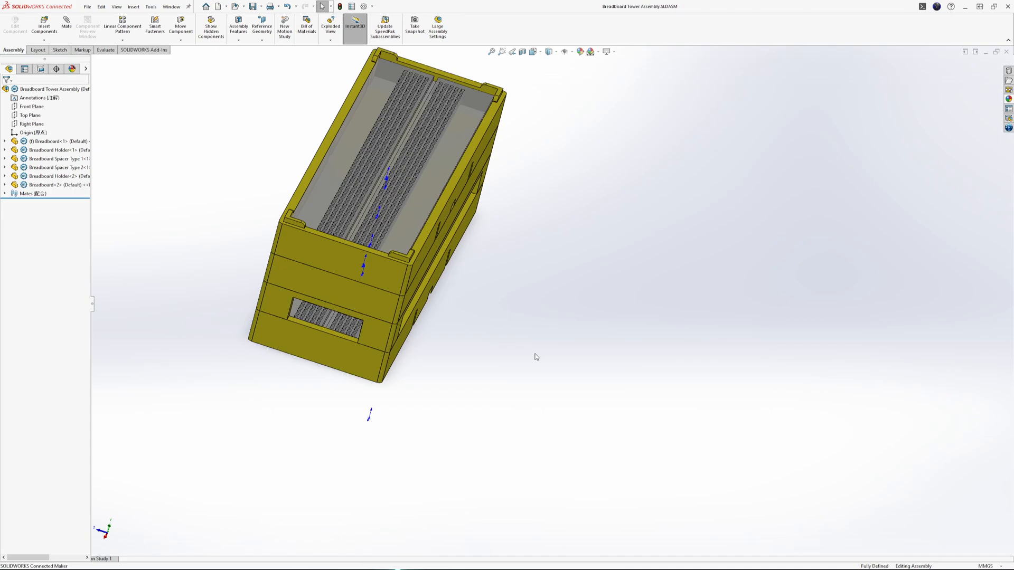
pyautogui.click(373, 333)
pyautogui.moveTo(502, 372); pyautogui.dragTo(227, 247, button='middle')
pyautogui.scroll(3, 227, 249)
pyautogui.moveTo(331, 269); pyautogui.dragTo(337, 302, button='middle')
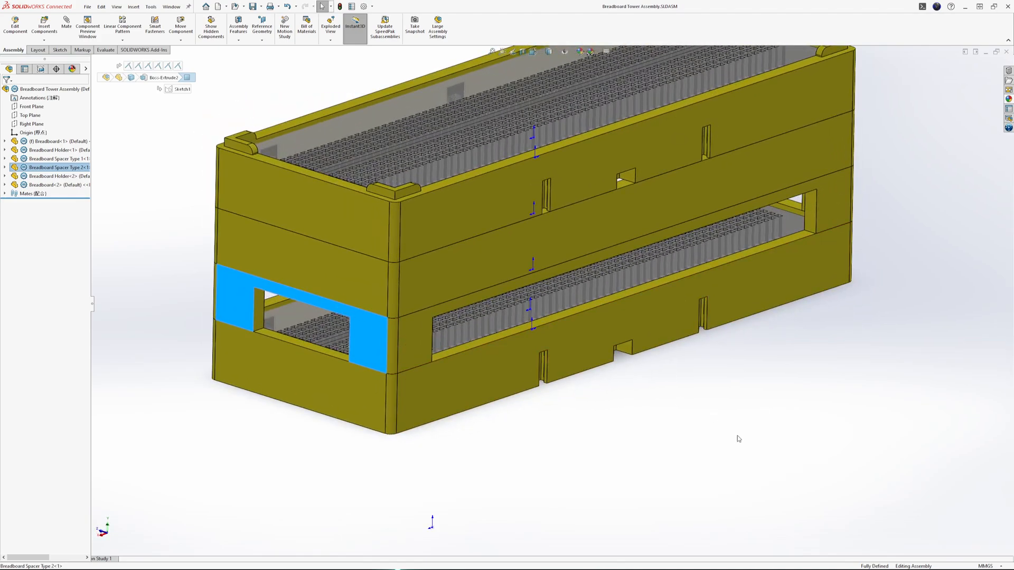
pyautogui.click(650, 417)
pyautogui.moveTo(357, 375); pyautogui.dragTo(404, 342, button='middle')
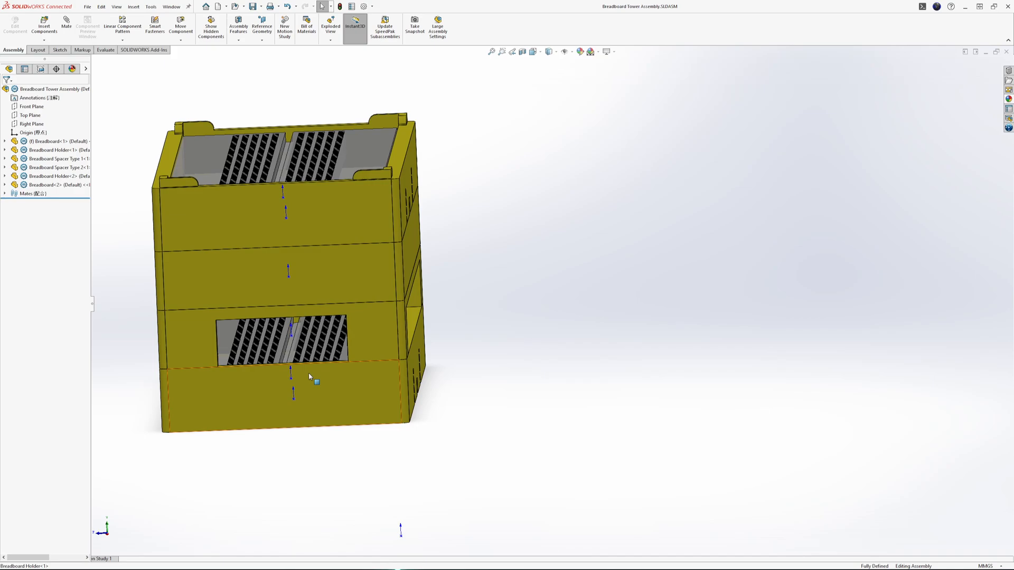
pyautogui.moveTo(310, 376); pyautogui.dragTo(270, 363, button='middle')
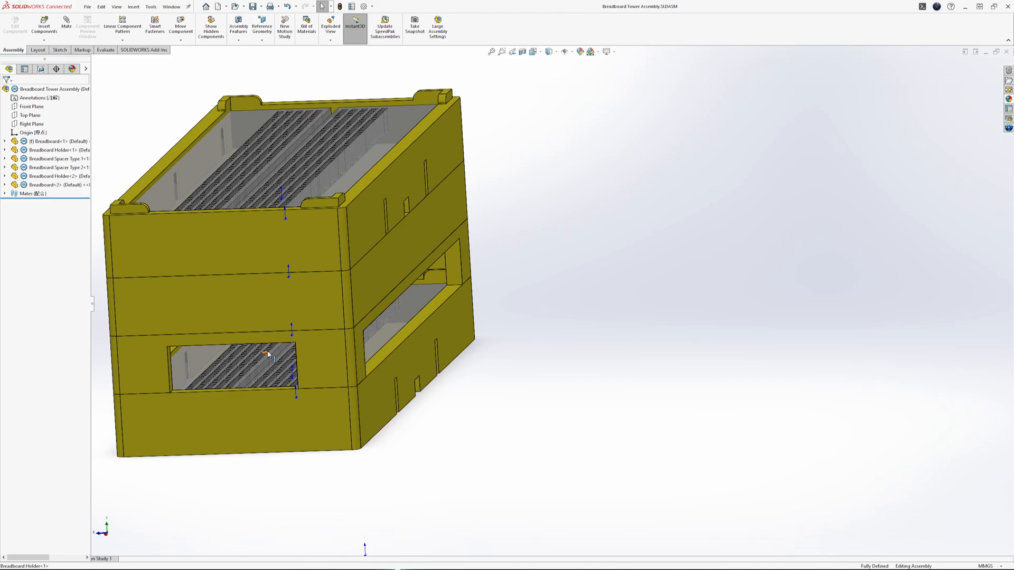
pyautogui.moveTo(482, 449); pyautogui.dragTo(504, 462, button='middle')
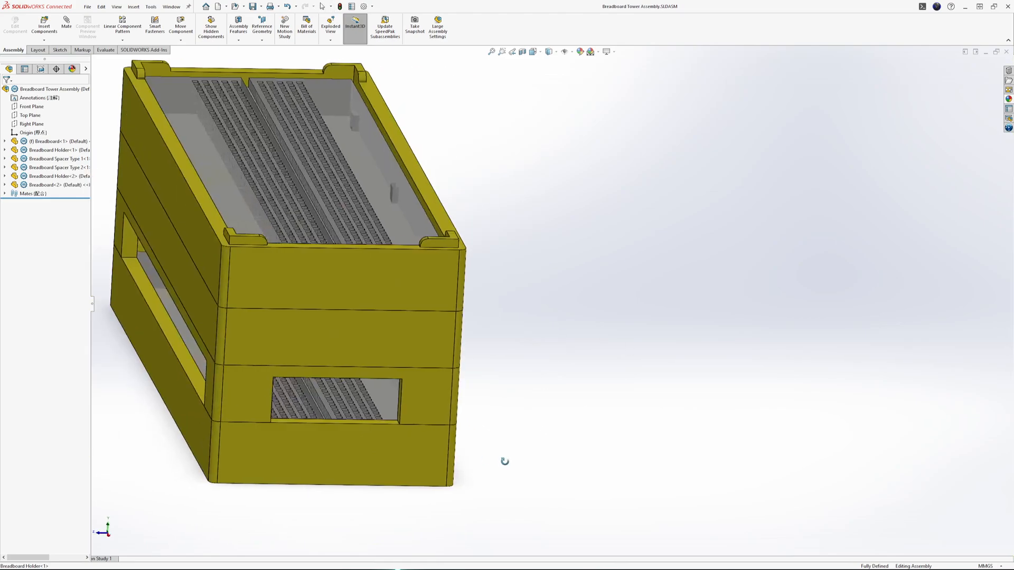
# Step: Close the tower assembly and the spacer, breadboard and Uno Bracket files to return to the Arduino bracket assembly
pyautogui.click(310, 349)
pyautogui.moveTo(525, 389); pyautogui.dragTo(158, 280, button='middle')
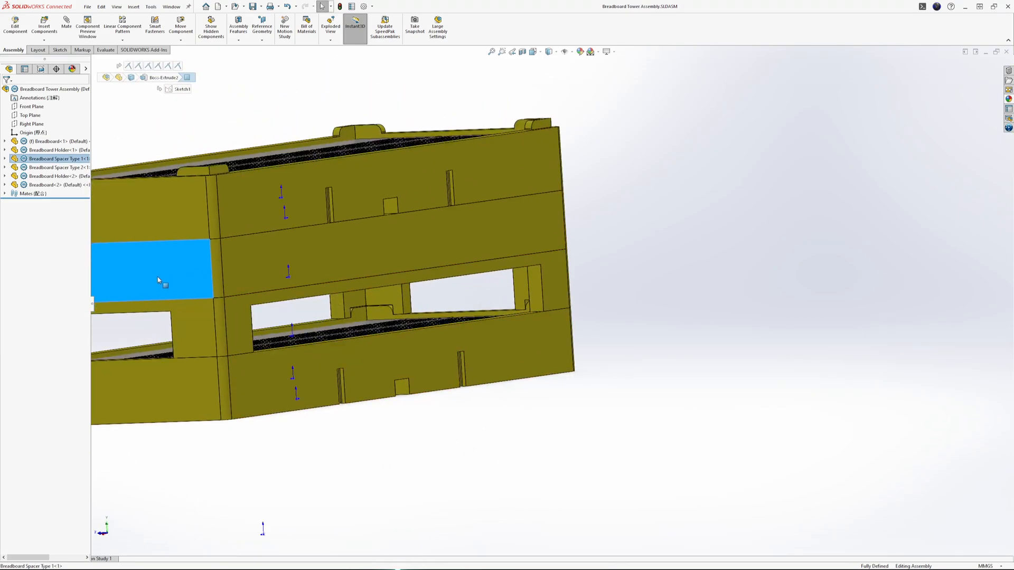
pyautogui.scroll(3, 158, 280)
pyautogui.scroll(-2, 238, 304)
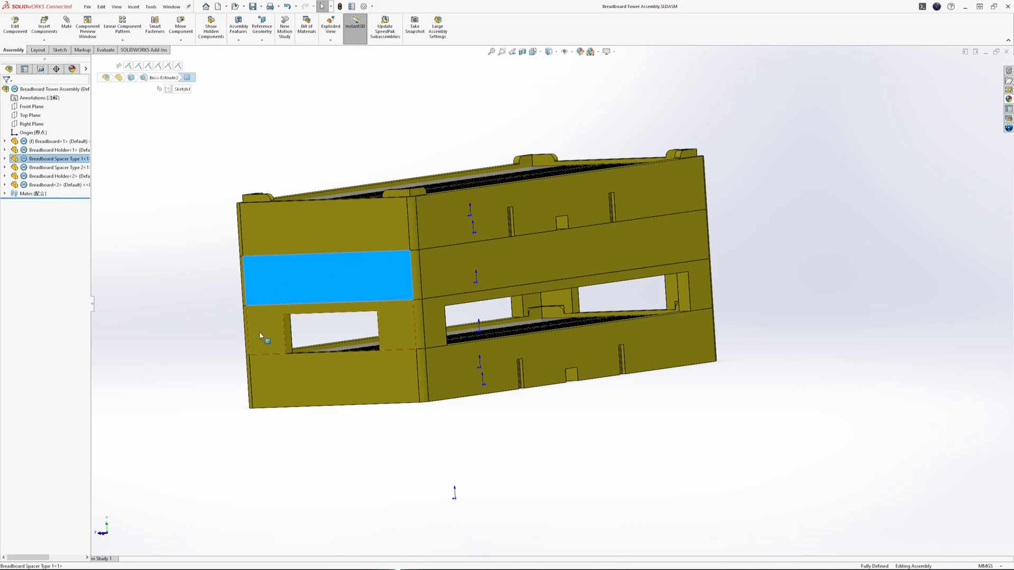
pyautogui.click(1006, 52)
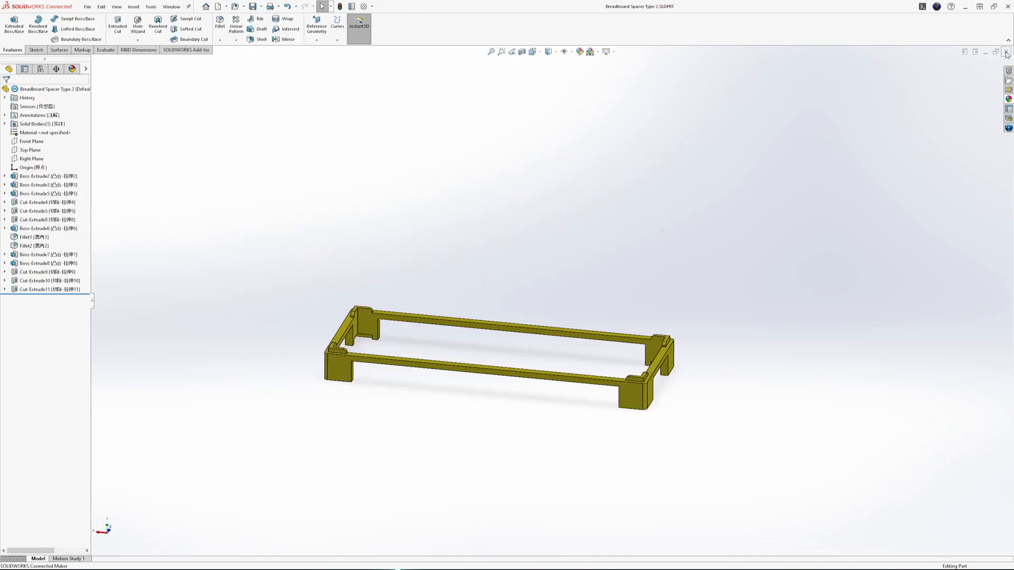
pyautogui.click(1005, 52)
pyautogui.click(1005, 52)
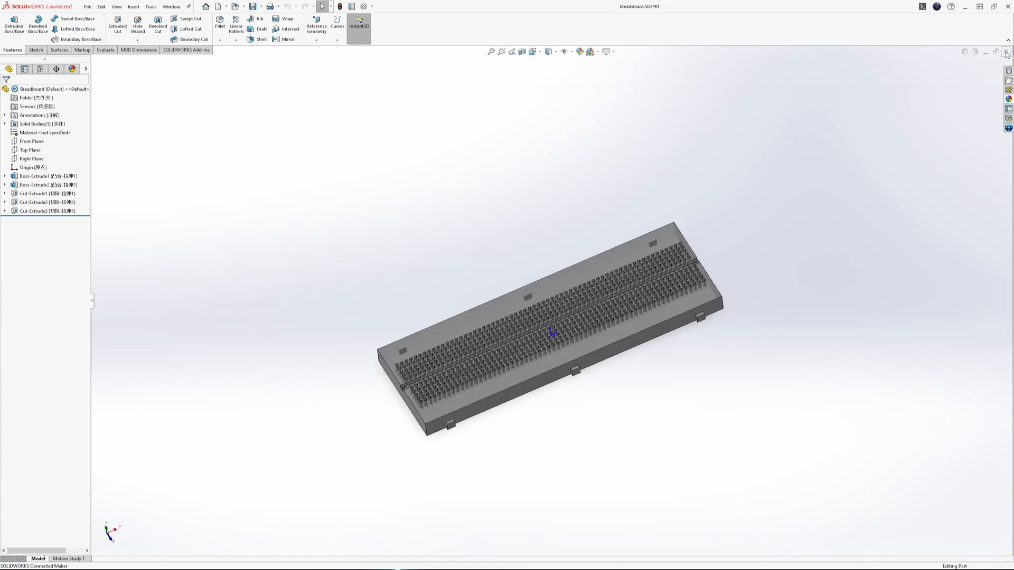
pyautogui.click(1005, 52)
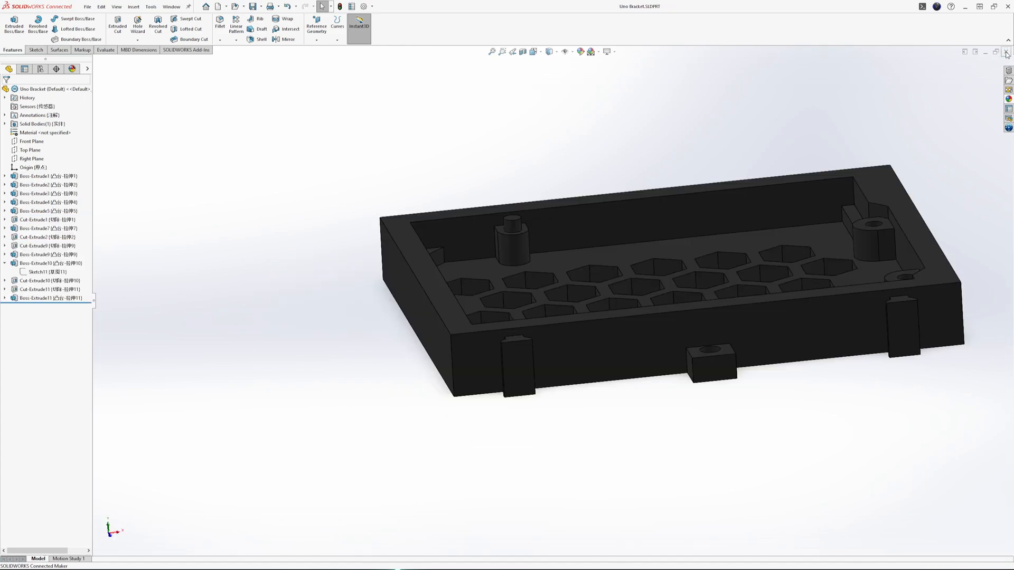
pyautogui.click(1005, 52)
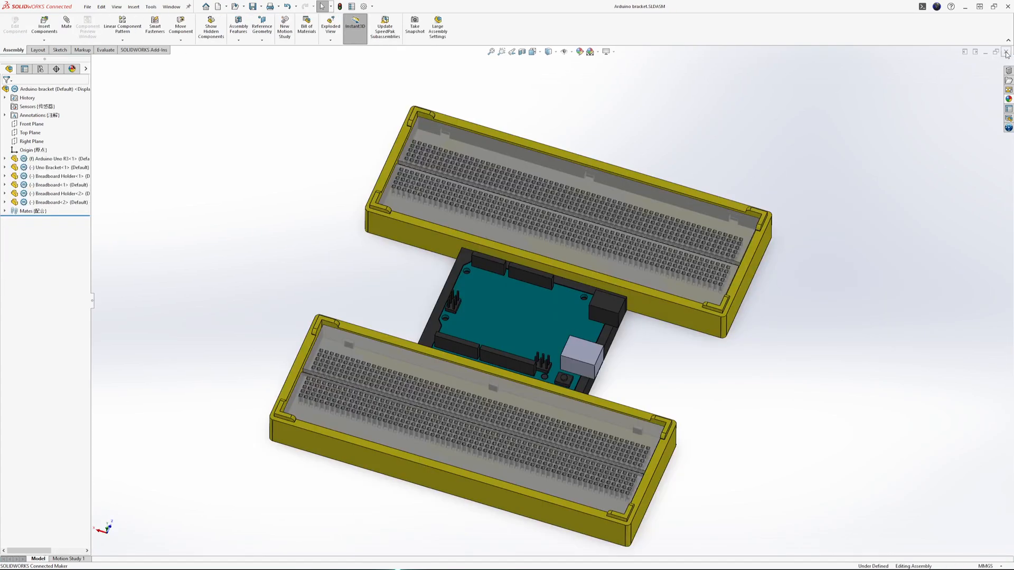
pyautogui.moveTo(768, 385); pyautogui.dragTo(766, 322, button='middle')
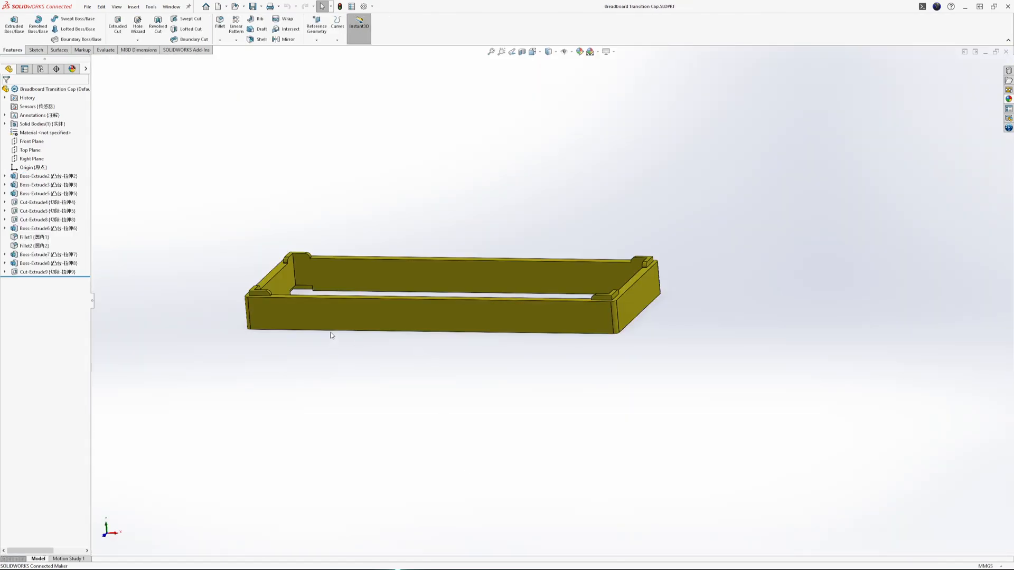
# Step: Set the extrusion depth of the Breadboard Transition Cap's main walls to 31.8 mm
pyautogui.scroll(-3, 332, 336)
pyautogui.moveTo(253, 286); pyautogui.dragTo(328, 290, button='middle')
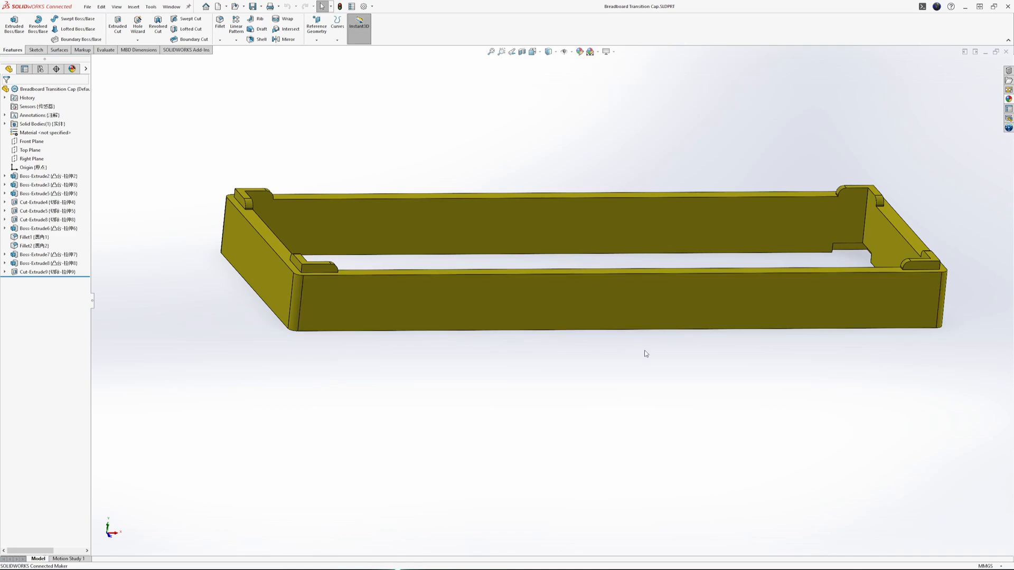
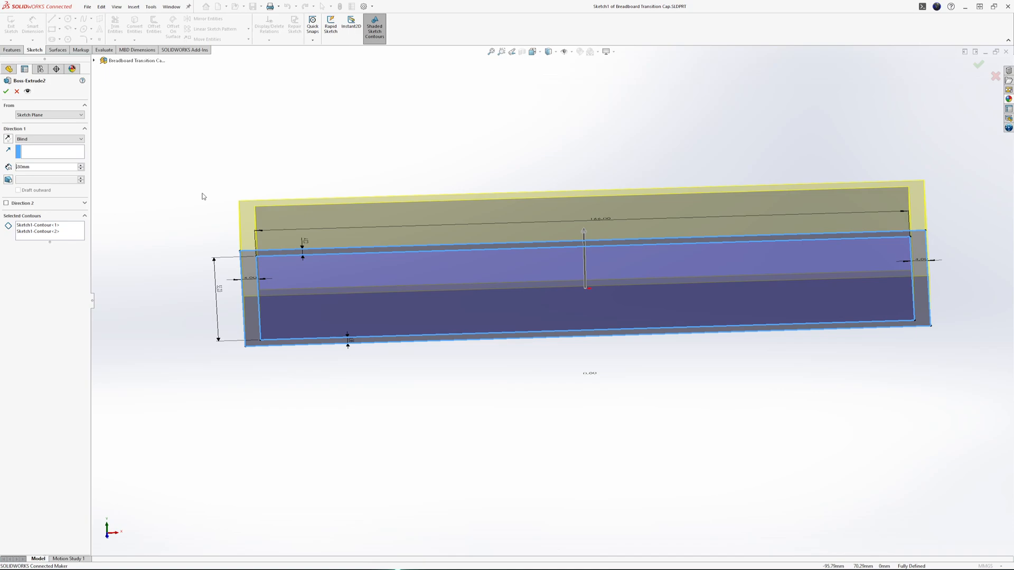
pyautogui.write('31.8')
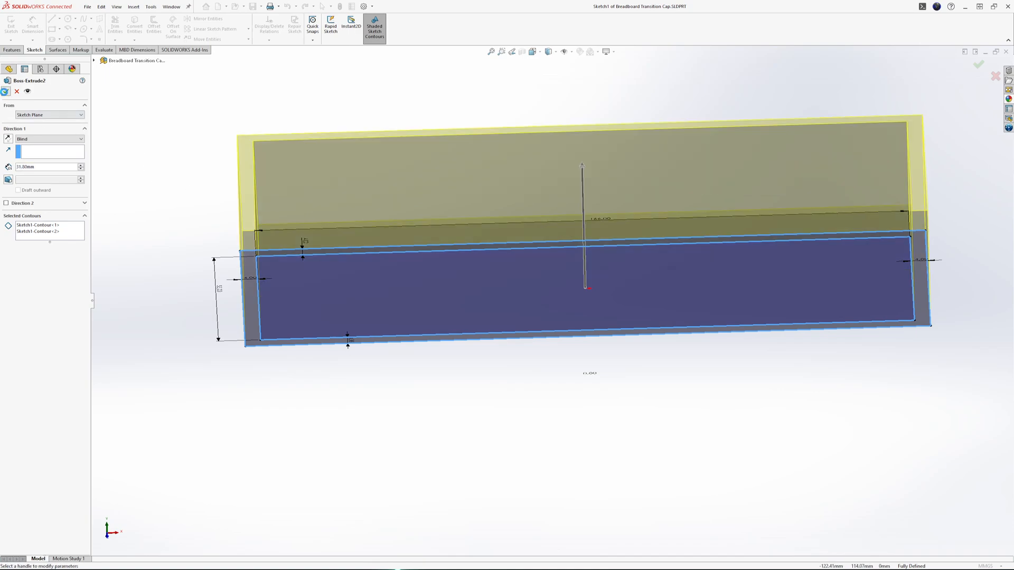
pyautogui.click(5, 93)
pyautogui.moveTo(474, 322); pyautogui.dragTo(486, 435, button='middle')
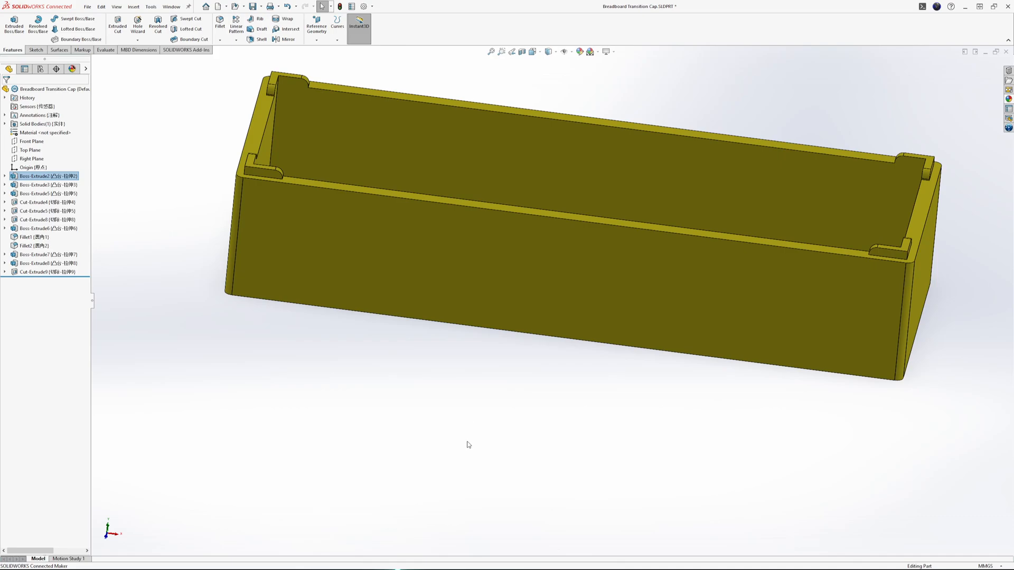
# Step: Reduce the cap's main wall extrusion depth to 28.8 mm
pyautogui.click(927, 161)
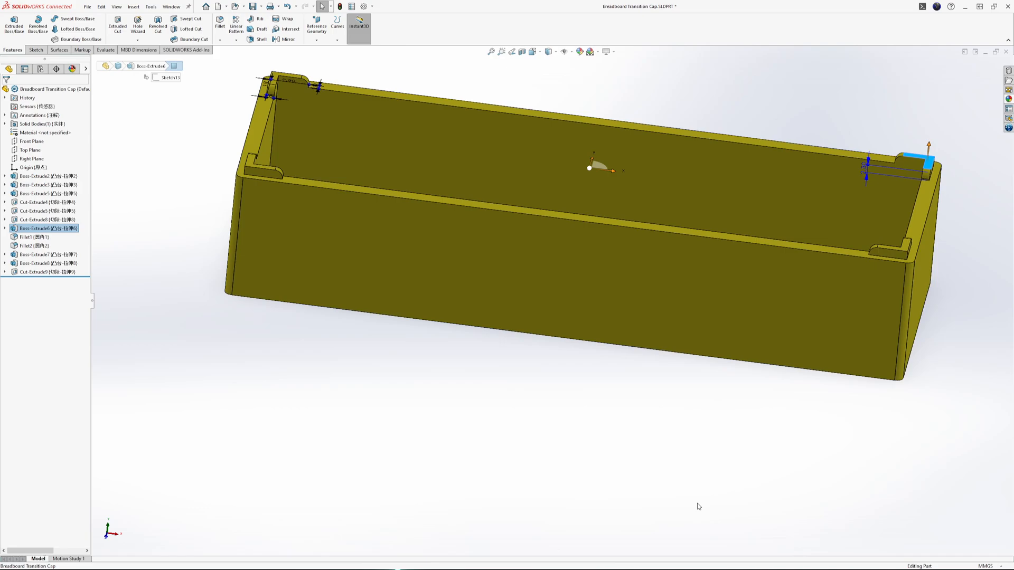
pyautogui.moveTo(770, 454); pyautogui.dragTo(746, 419, button='middle')
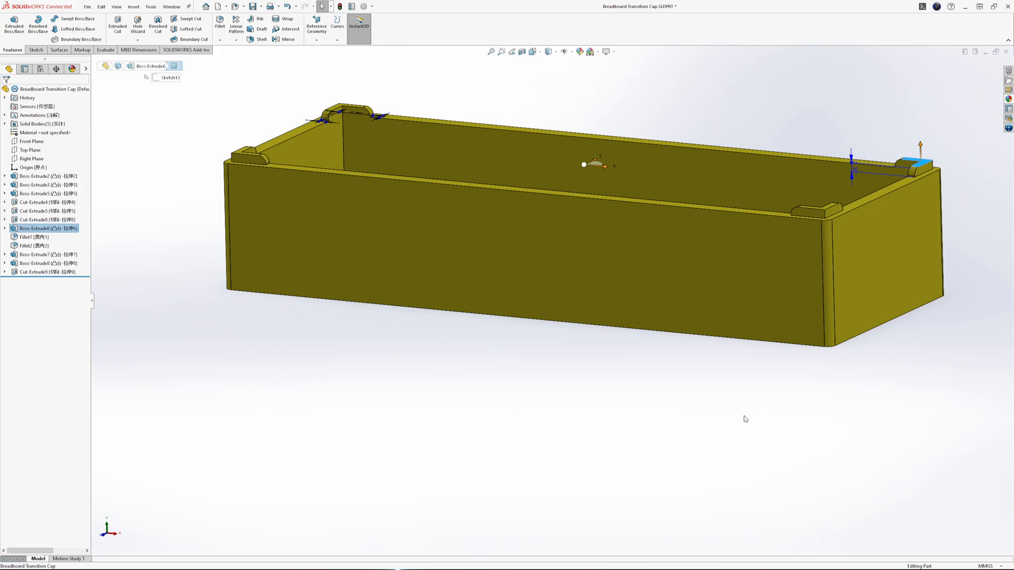
pyautogui.click(30, 178)
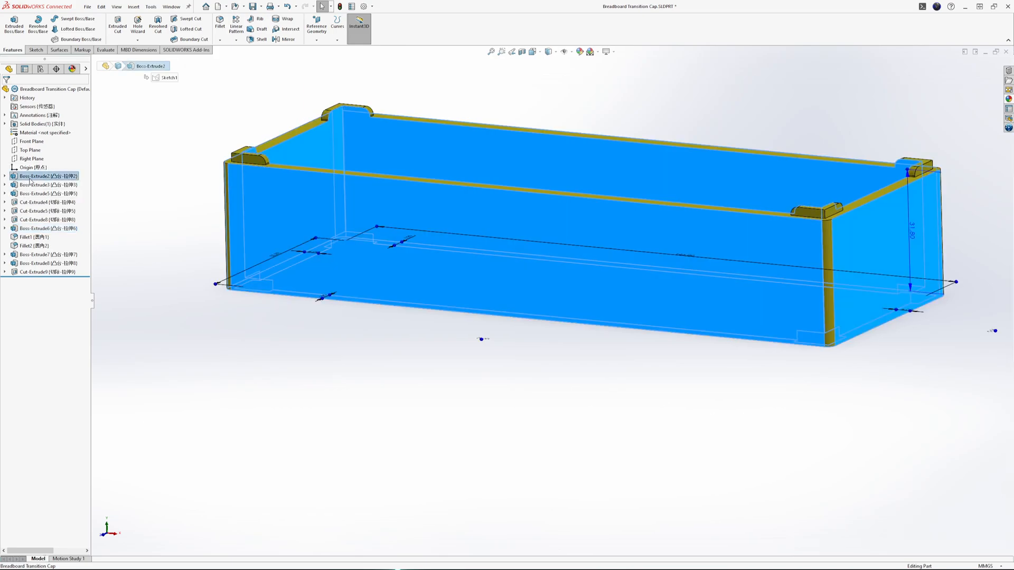
pyautogui.click(34, 157)
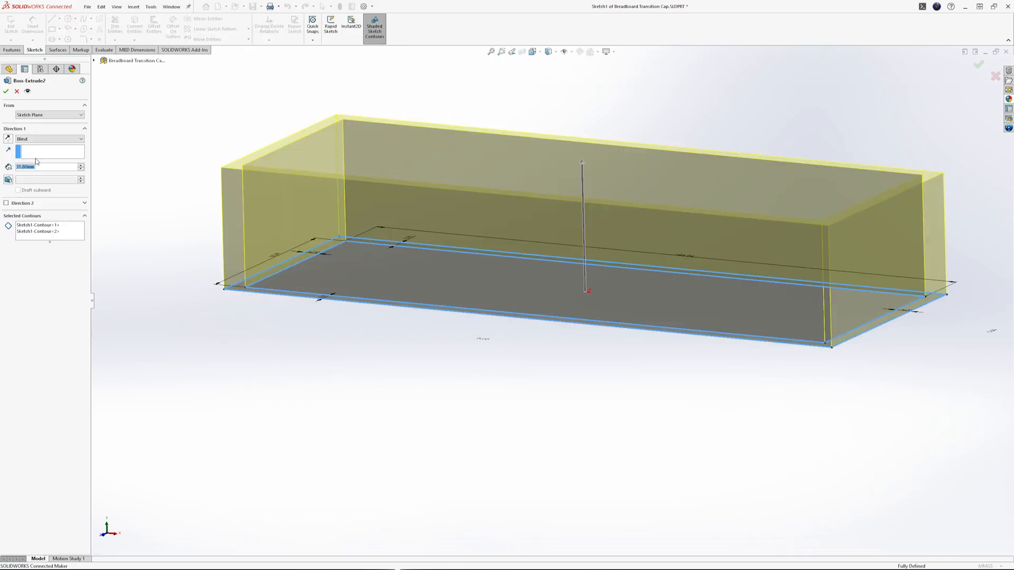
pyautogui.press('Left')
pyautogui.press('BackSpace')
pyautogui.press('BackSpace')
pyautogui.write('28')
pyautogui.press('Return')
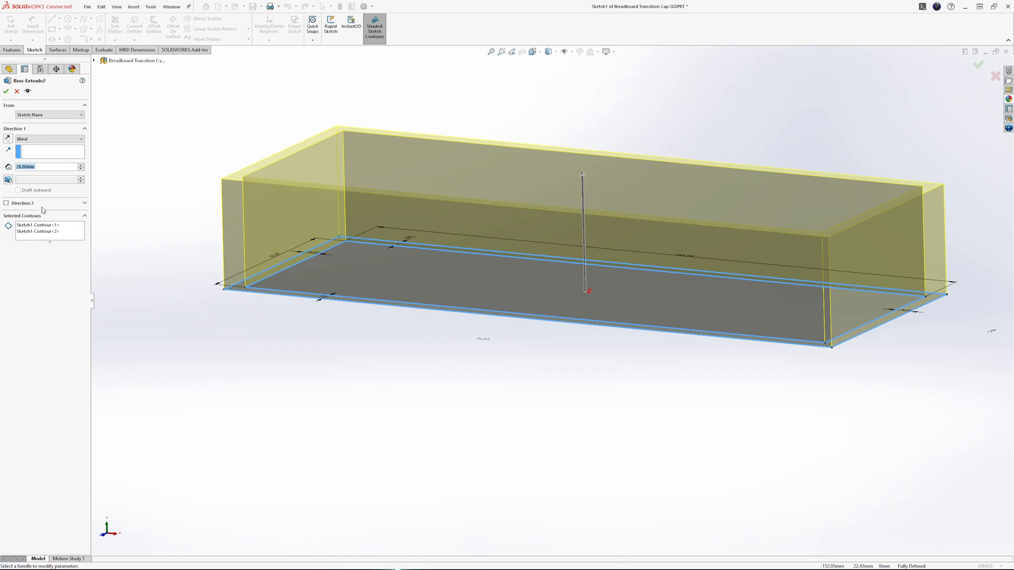
pyautogui.click(5, 91)
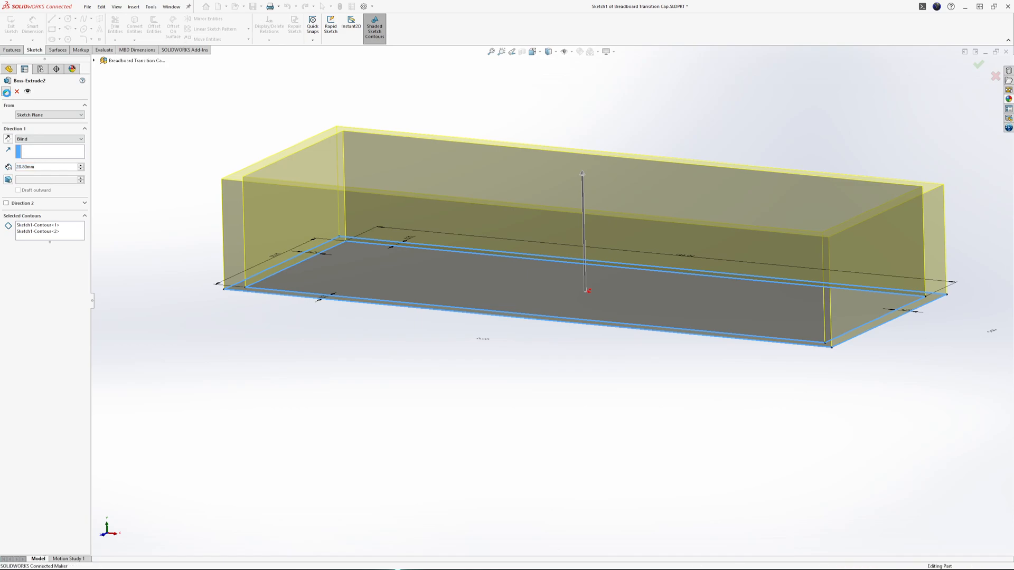
# Step: Delete the raised corner tab extrusion on the cap's top rim together with the fillet rounding the tabs
pyautogui.click(252, 169)
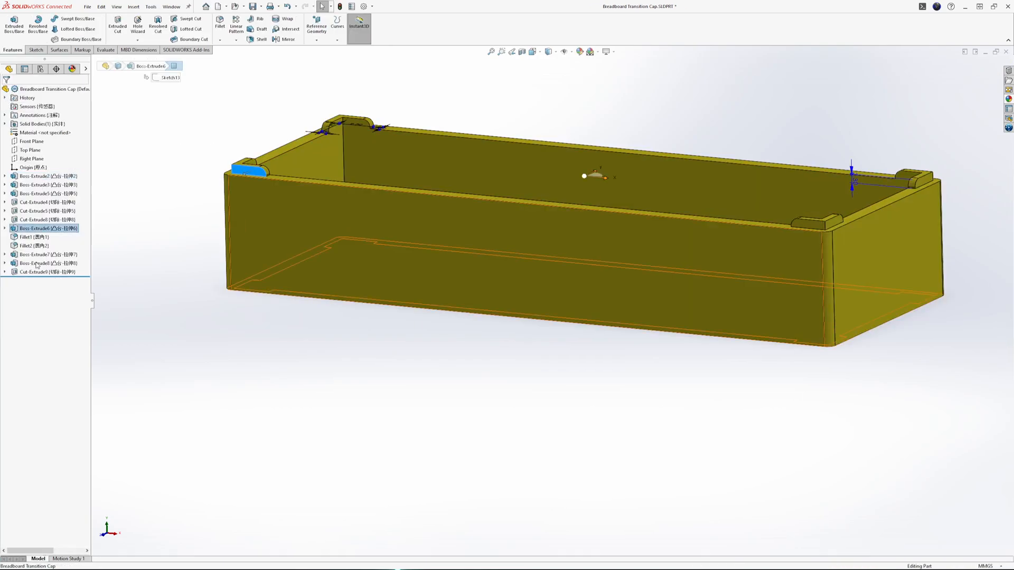
pyautogui.click(32, 238)
pyautogui.click(28, 246)
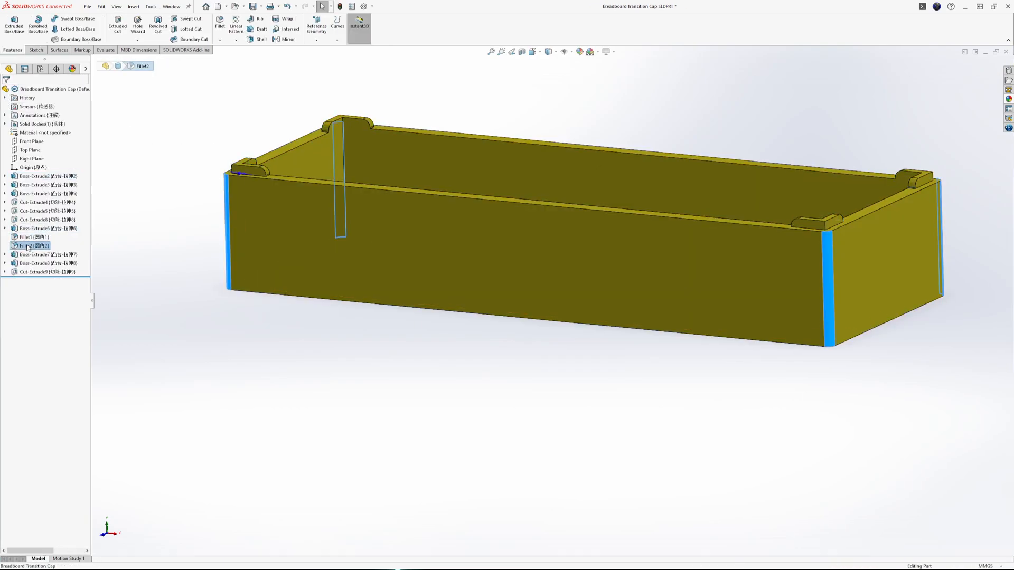
pyautogui.click(21, 238)
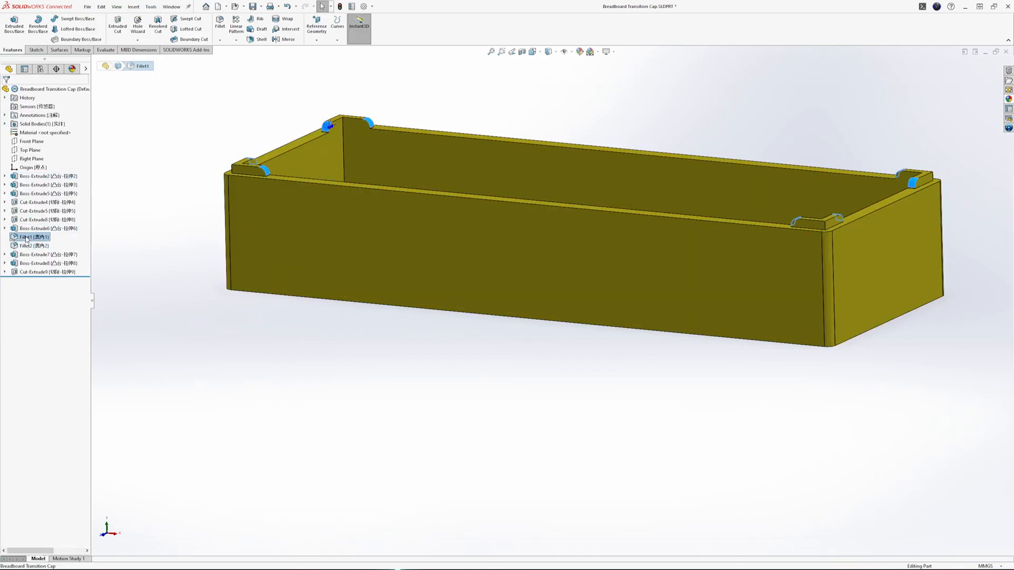
pyautogui.click(16, 229)
pyautogui.press('Delete')
pyautogui.press('Return')
pyautogui.click(16, 229)
pyautogui.press('Delete')
pyautogui.press('Return')
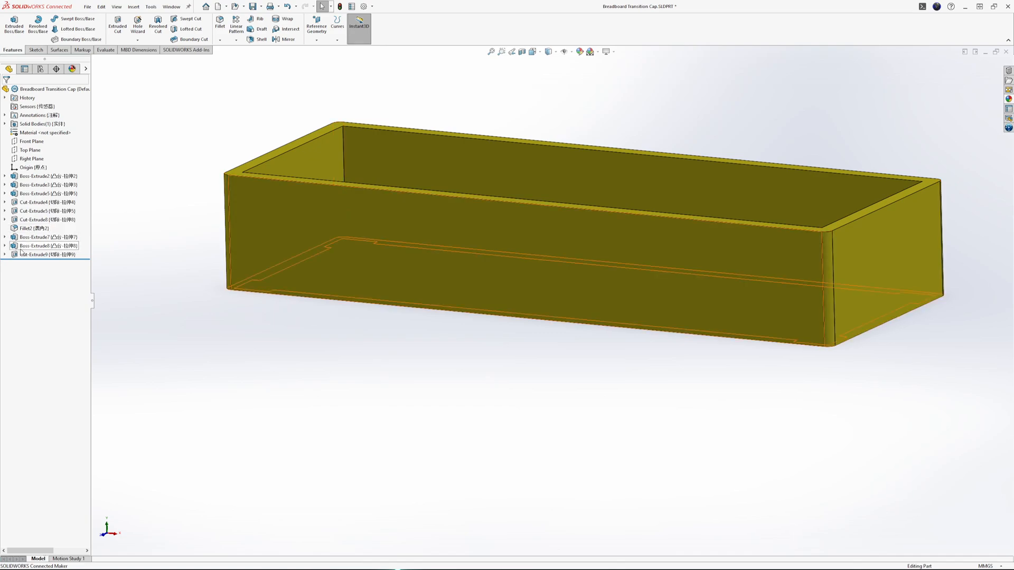
# Step: Edit the base extrusion Boss-Extrude2 of the now tab-free cap and set its depth to 32 mm
pyautogui.moveTo(625, 474); pyautogui.dragTo(650, 288, button='middle')
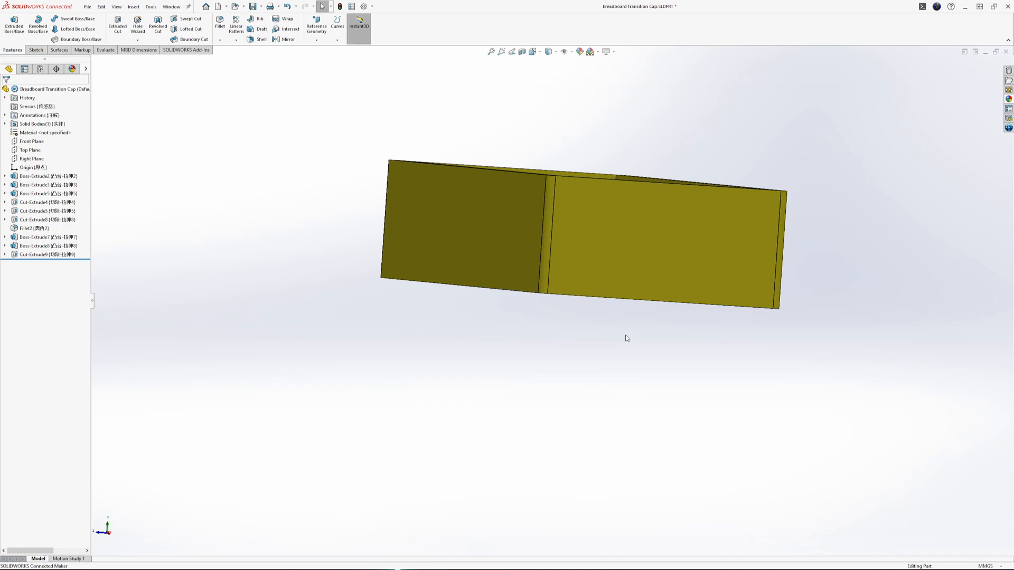
pyautogui.moveTo(584, 315); pyautogui.dragTo(592, 381, button='middle')
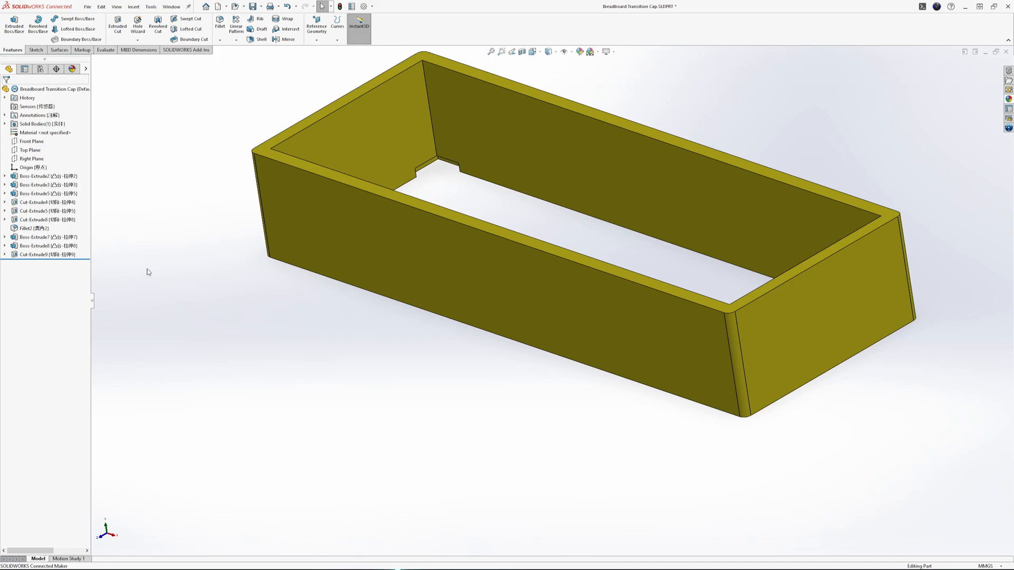
pyautogui.click(46, 177)
pyautogui.click(53, 150)
pyautogui.click(22, 167)
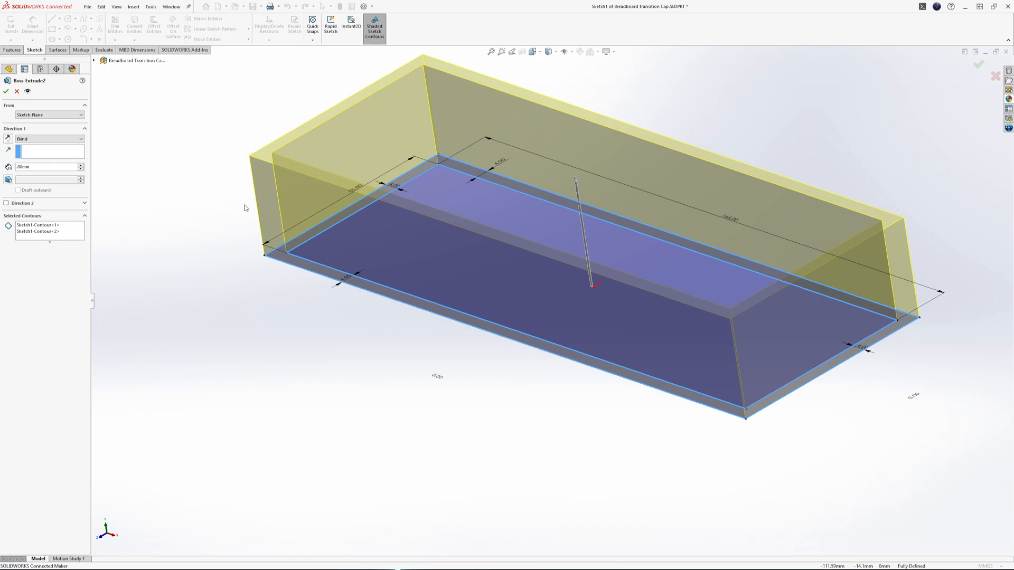
pyautogui.write('32')
pyautogui.press('Return')
pyautogui.press('Return')
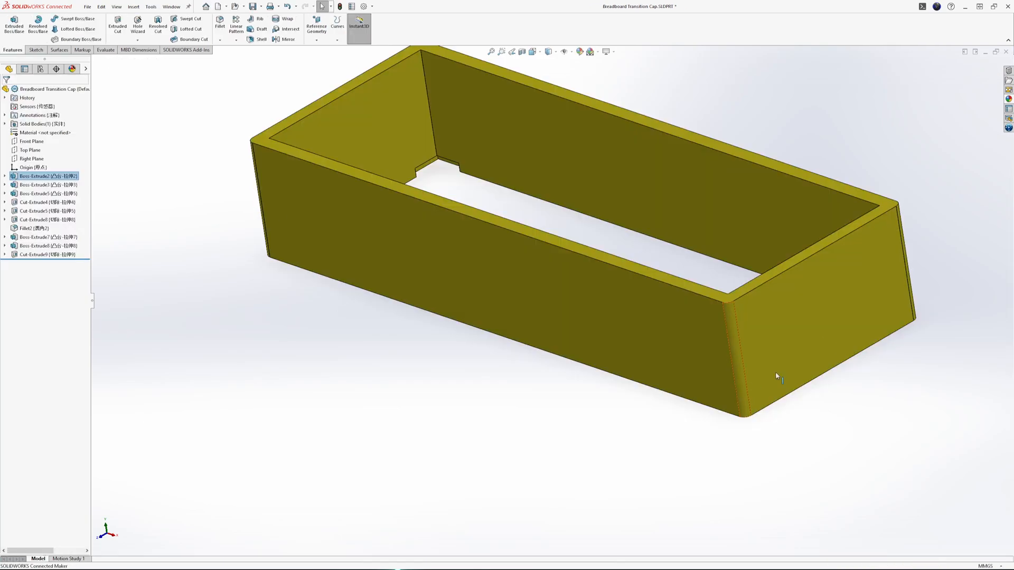
# Step: Open a new sketch on the cap's top rim face and start a corner rectangle
pyautogui.click(280, 129)
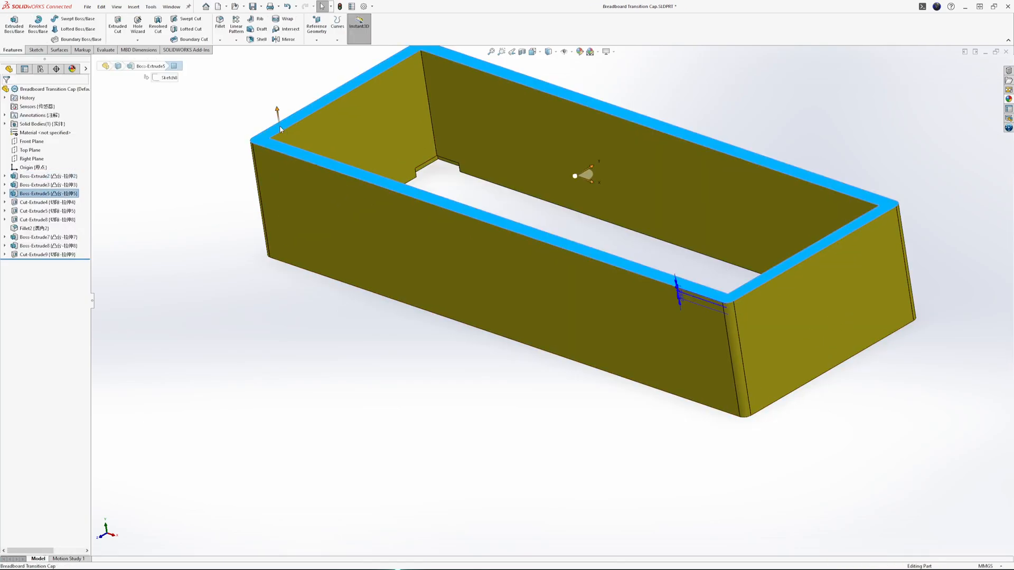
pyautogui.click(313, 102)
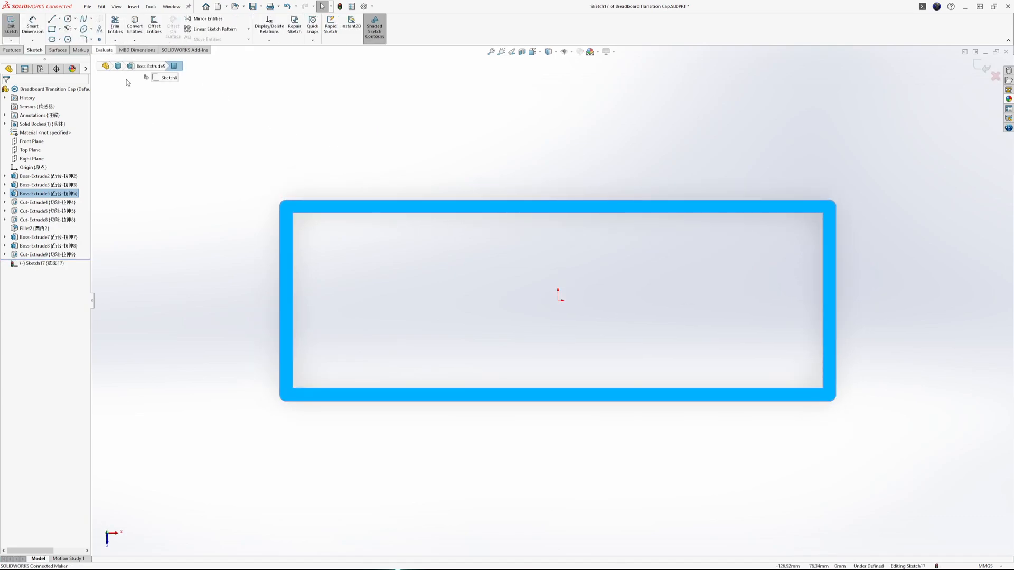
pyautogui.click(52, 29)
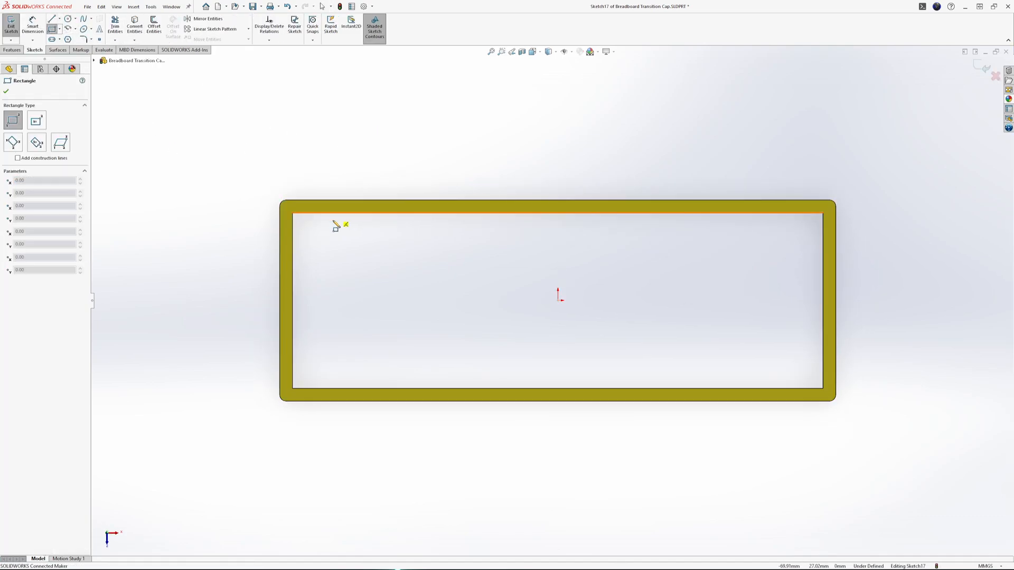
# Step: Sketch a 166 × 55 mm rectangle filling the box's inner opening and extrude it as a blind boss 3 mm into the box
pyautogui.click(293, 213)
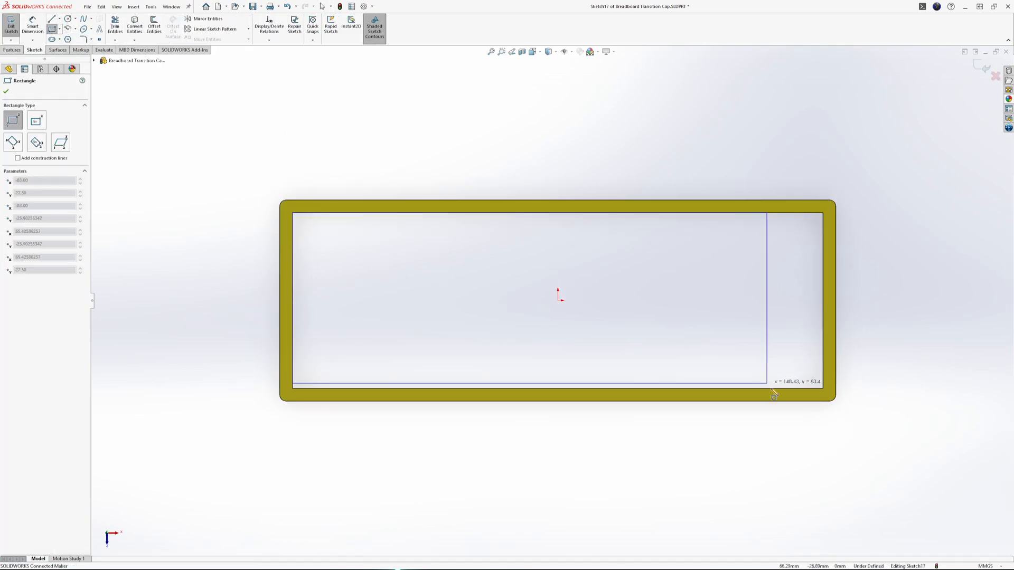
pyautogui.click(823, 388)
pyautogui.click(12, 50)
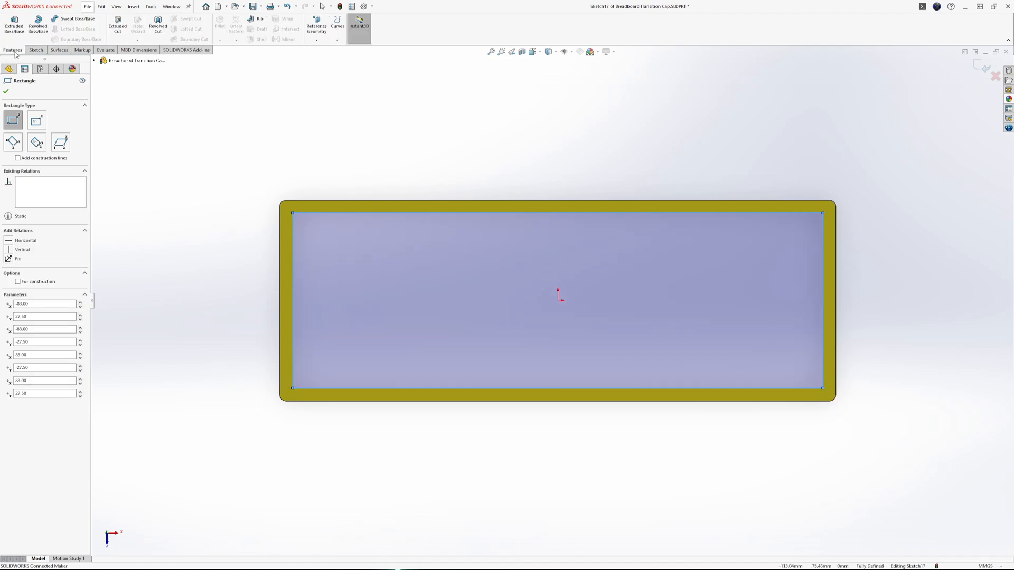
pyautogui.click(15, 28)
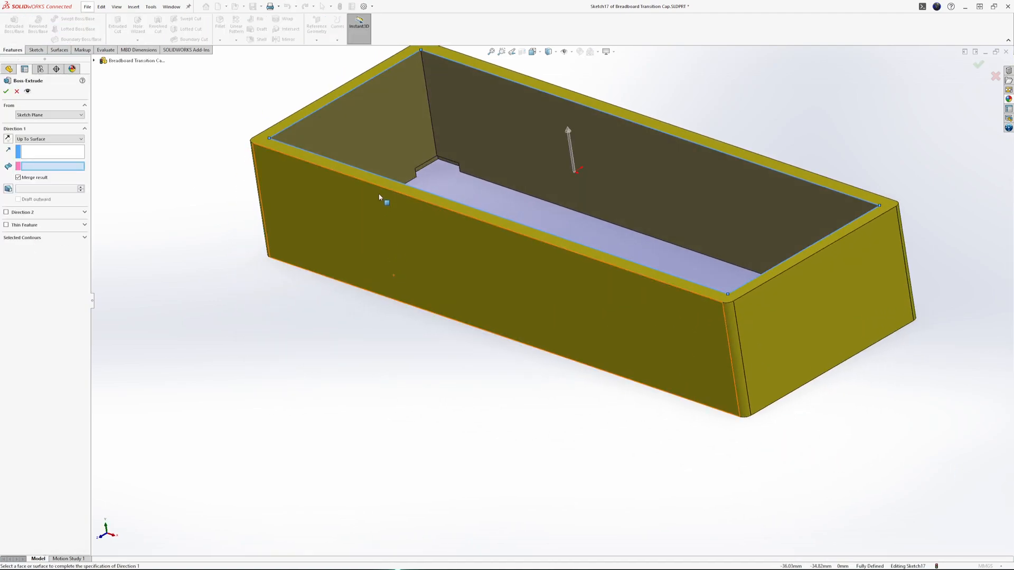
pyautogui.click(50, 139)
pyautogui.click(32, 147)
pyautogui.write('-3')
pyautogui.press('Return')
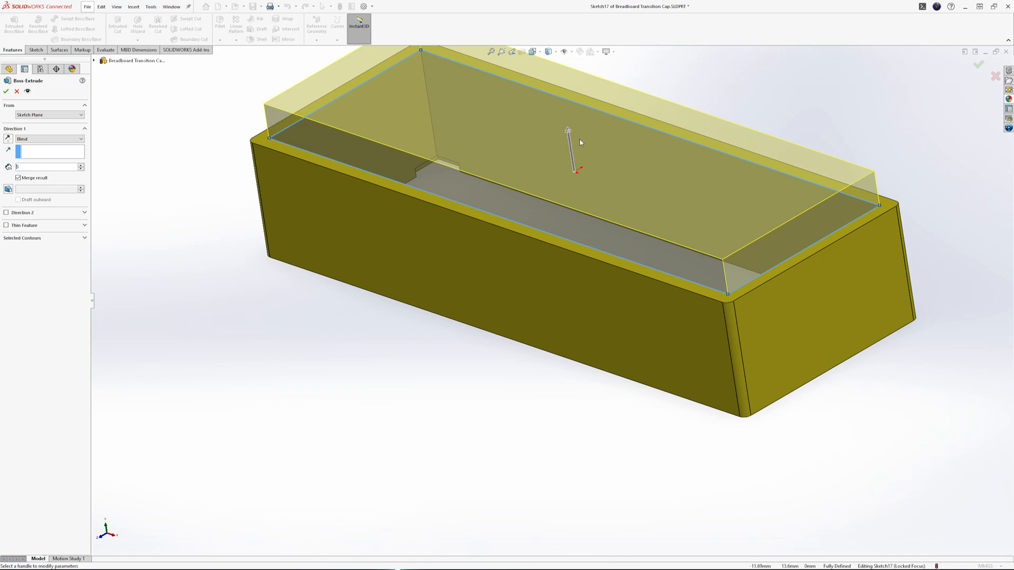
pyautogui.press('Return')
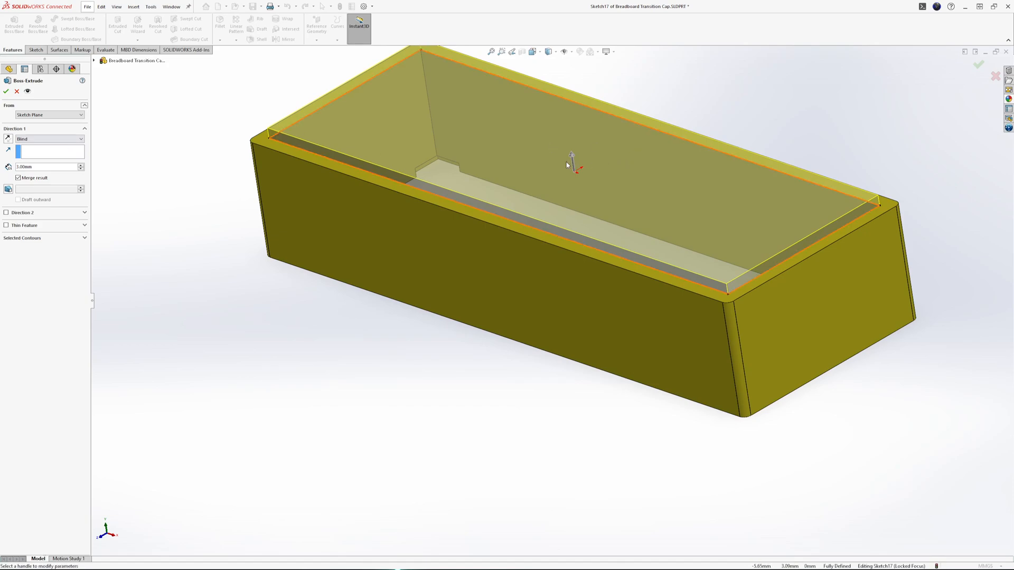
pyautogui.click(574, 158)
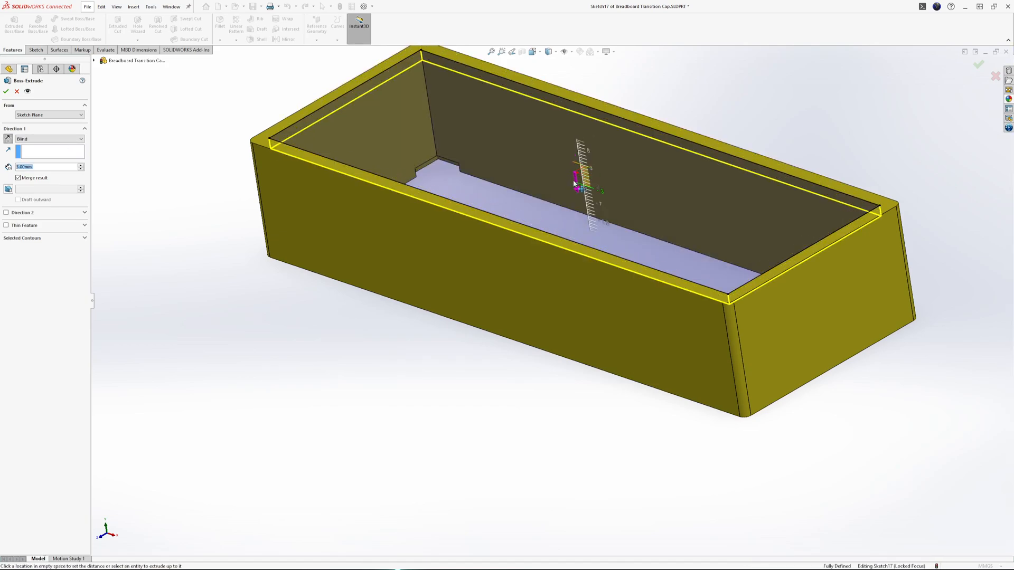
pyautogui.click(574, 182)
pyautogui.click(6, 91)
# Step: Sketch a rectangle about 136 × 13 mm on the outer long side face, with its base on the open-rim edge
pyautogui.moveTo(695, 433); pyautogui.dragTo(652, 271, button='middle')
pyautogui.moveTo(673, 459); pyautogui.dragTo(546, 222, button='middle')
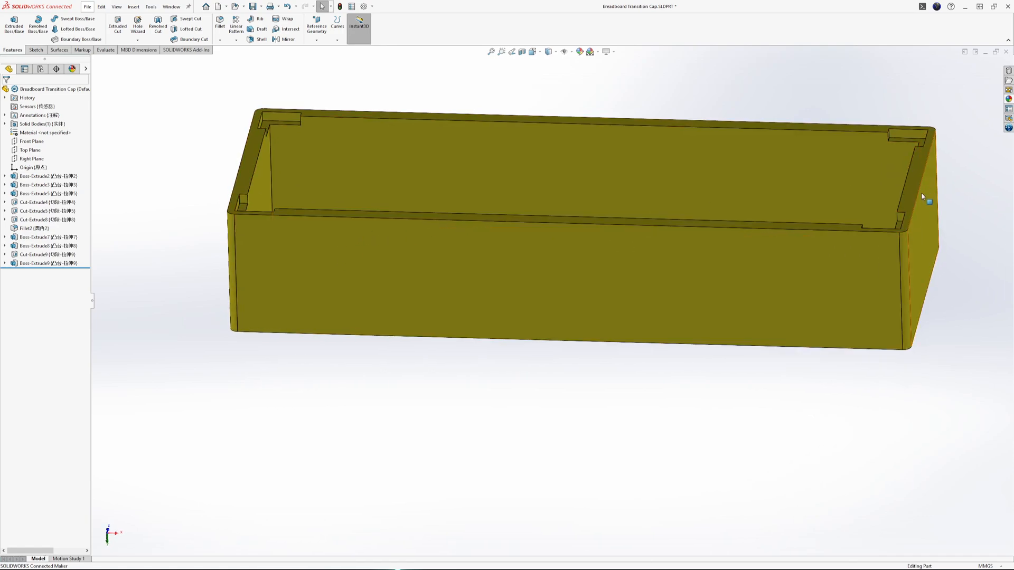
pyautogui.moveTo(399, 130); pyautogui.dragTo(417, 148, button='middle')
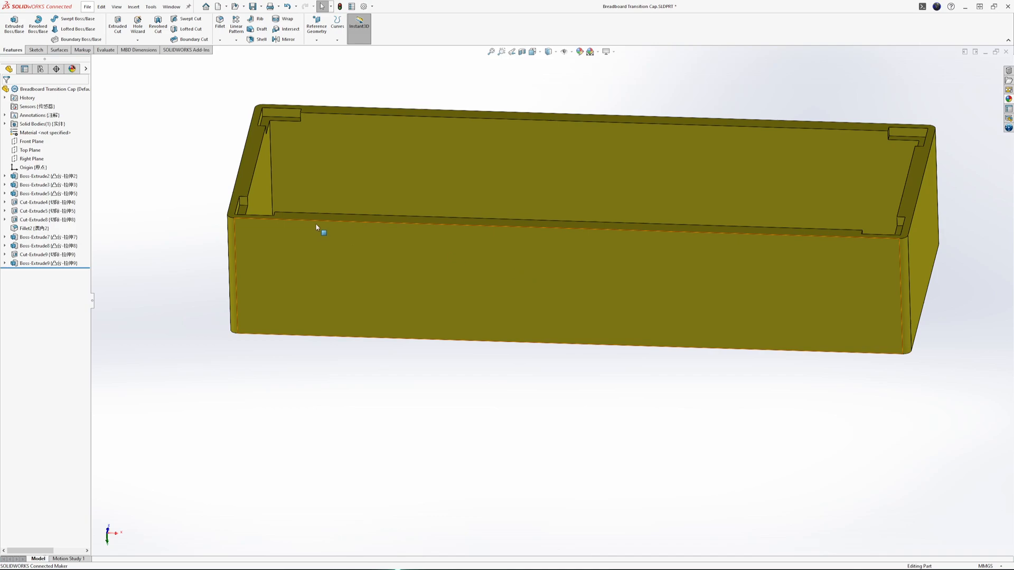
pyautogui.moveTo(294, 236); pyautogui.dragTo(322, 204, button='middle')
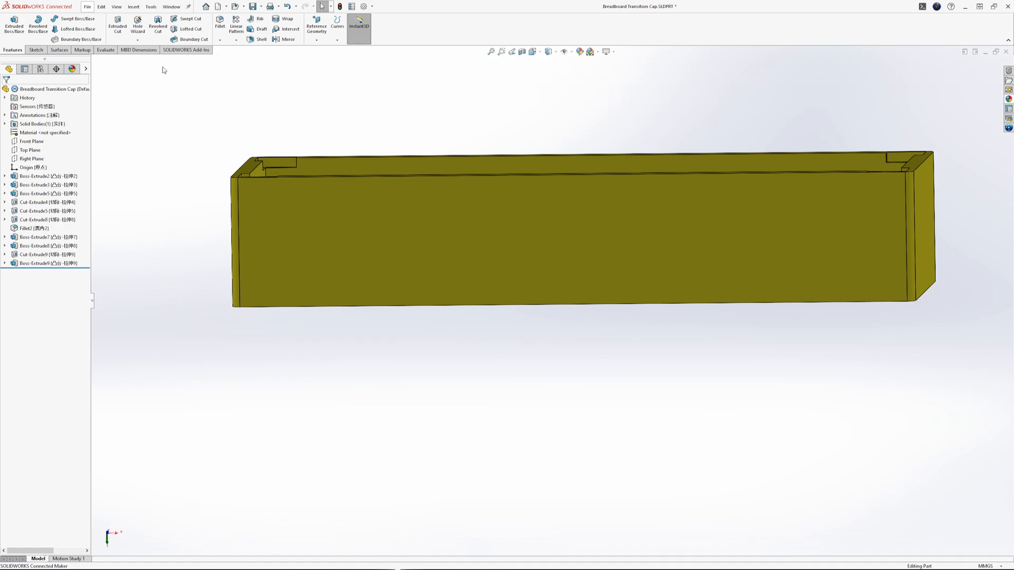
pyautogui.click(413, 205)
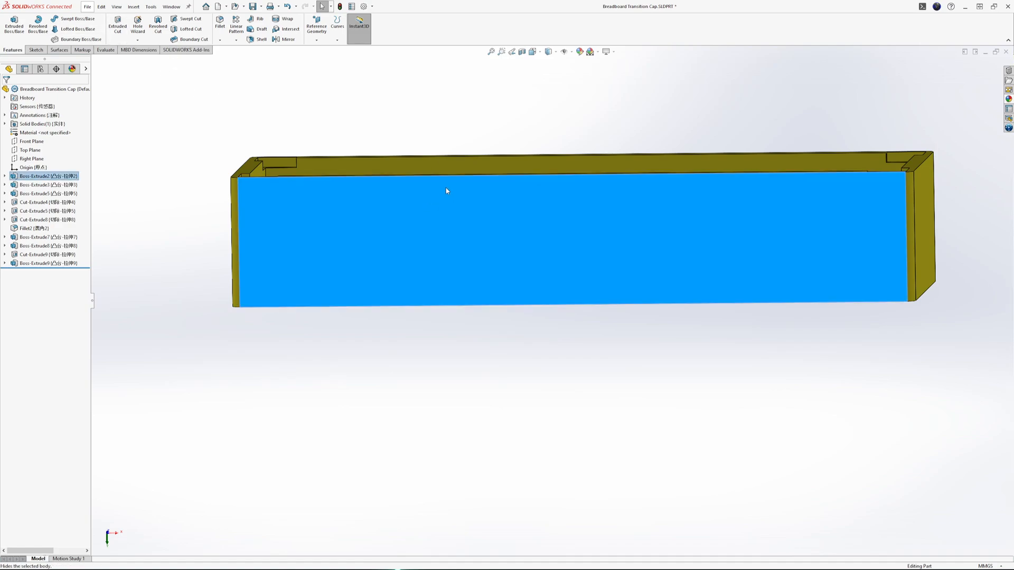
pyautogui.click(435, 190)
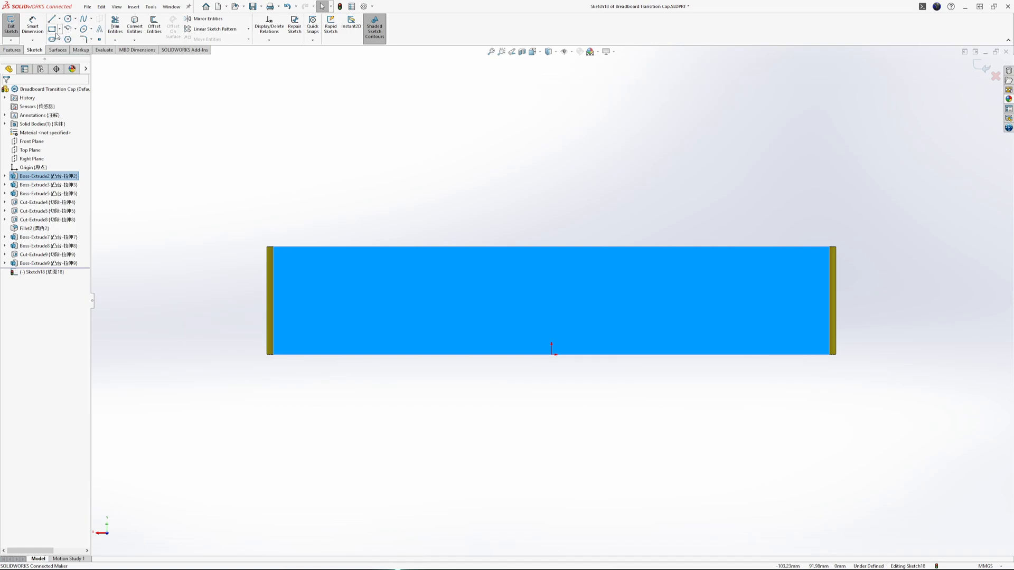
pyautogui.click(52, 29)
pyautogui.click(334, 354)
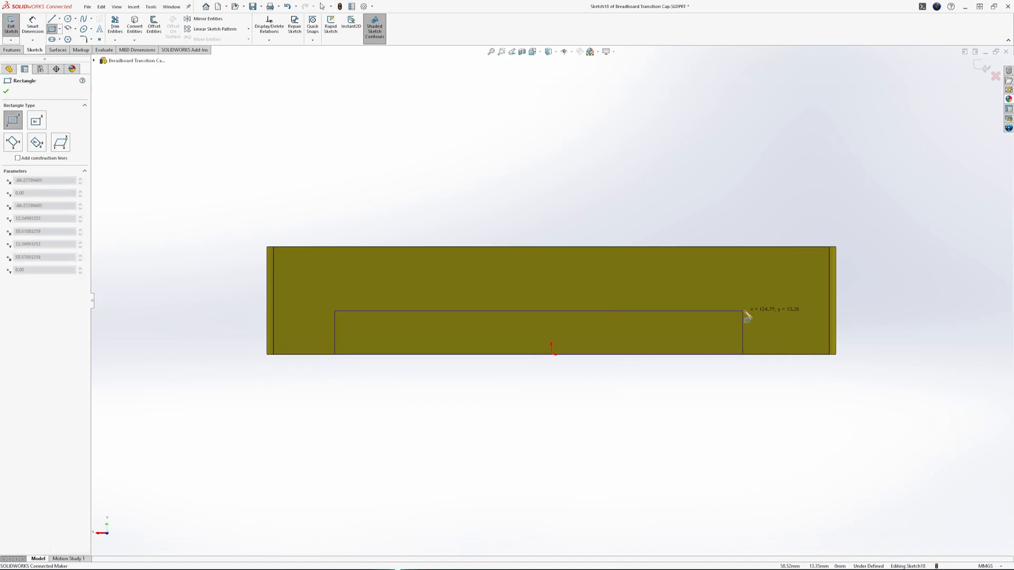
pyautogui.click(781, 312)
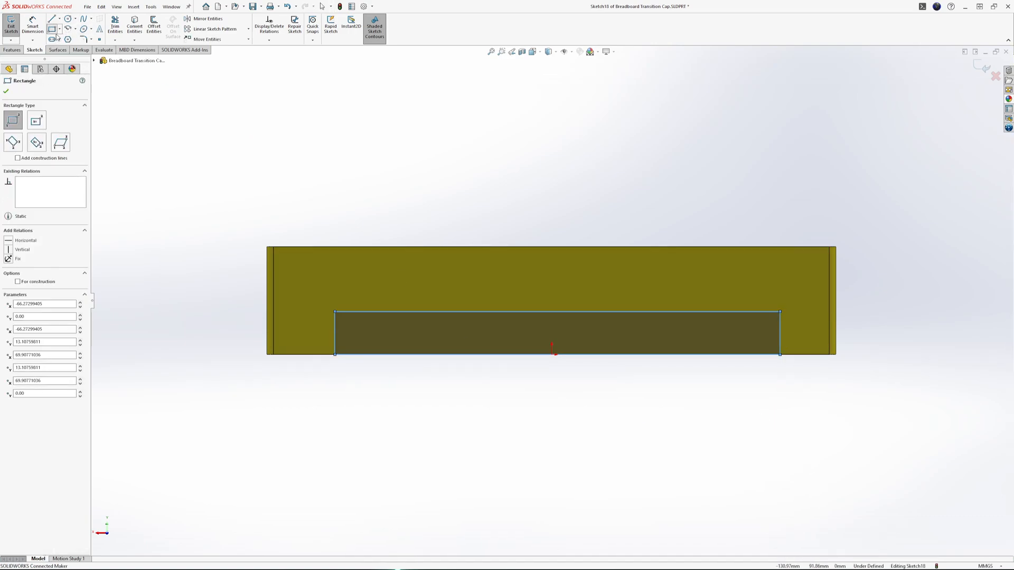
# Step: Set the side rectangle's height to 6 mm and the gap from one end to the nearby corner block's edge to 3 mm
pyautogui.click(32, 25)
pyautogui.click(780, 332)
pyautogui.click(797, 333)
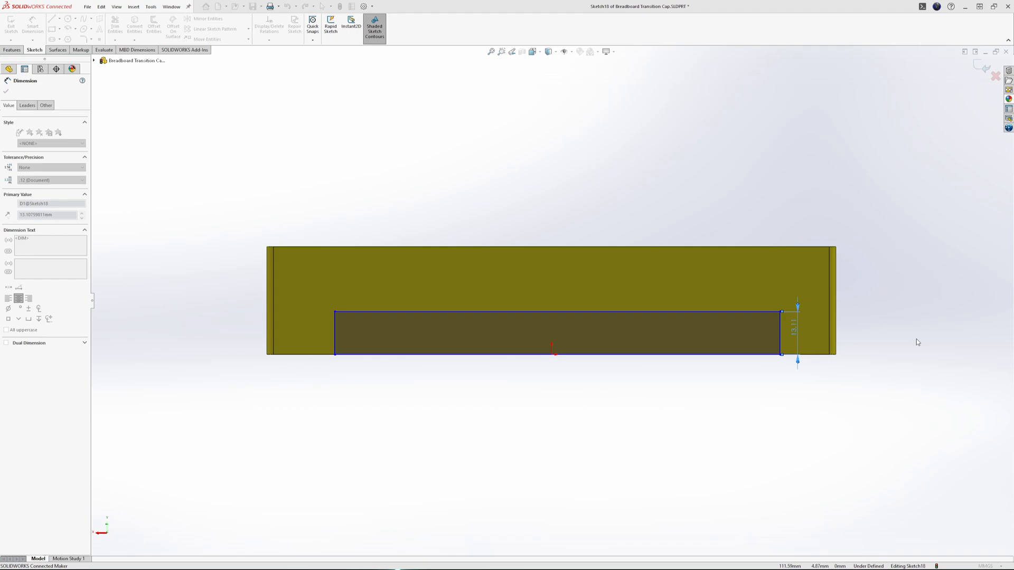
pyautogui.scroll(-5, 808, 378)
pyautogui.moveTo(770, 369); pyautogui.dragTo(854, 272, button='middle')
pyautogui.click(853, 273)
pyautogui.click(812, 250)
pyautogui.click(857, 246)
pyautogui.click(857, 245)
pyautogui.write('3')
pyautogui.press('Return')
# Step: Set the gap between the rectangle's other end and the adjacent corner block's edge to 3 mm
pyautogui.press('f')
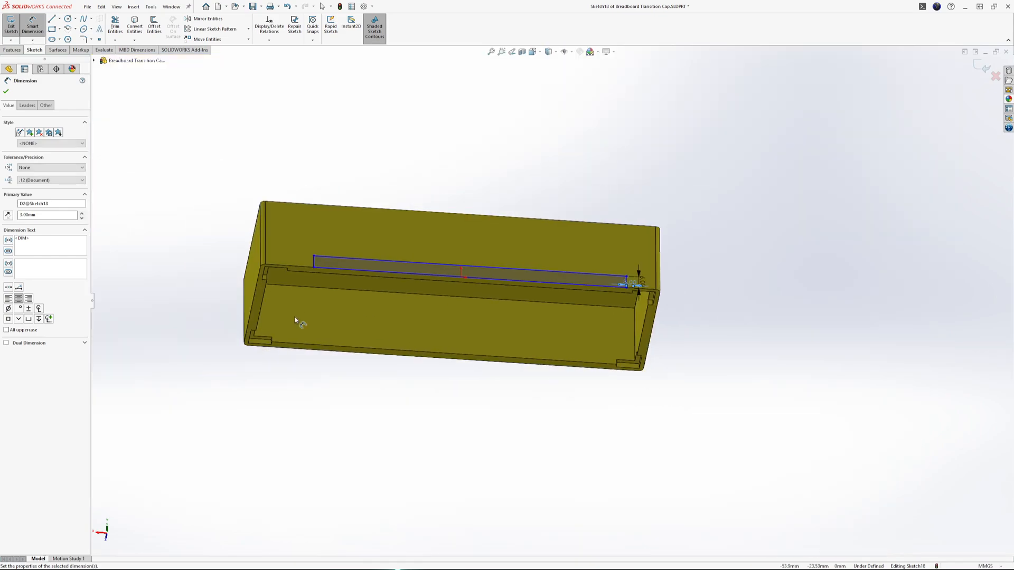
pyautogui.scroll(-6, 449, 272)
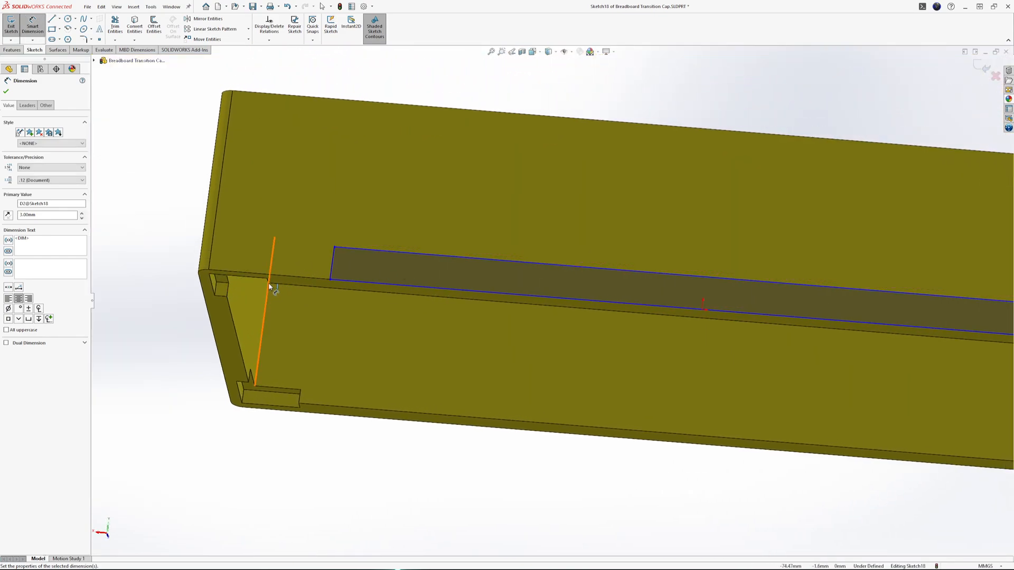
pyautogui.click(331, 271)
pyautogui.moveTo(280, 290); pyautogui.dragTo(269, 285, button='middle')
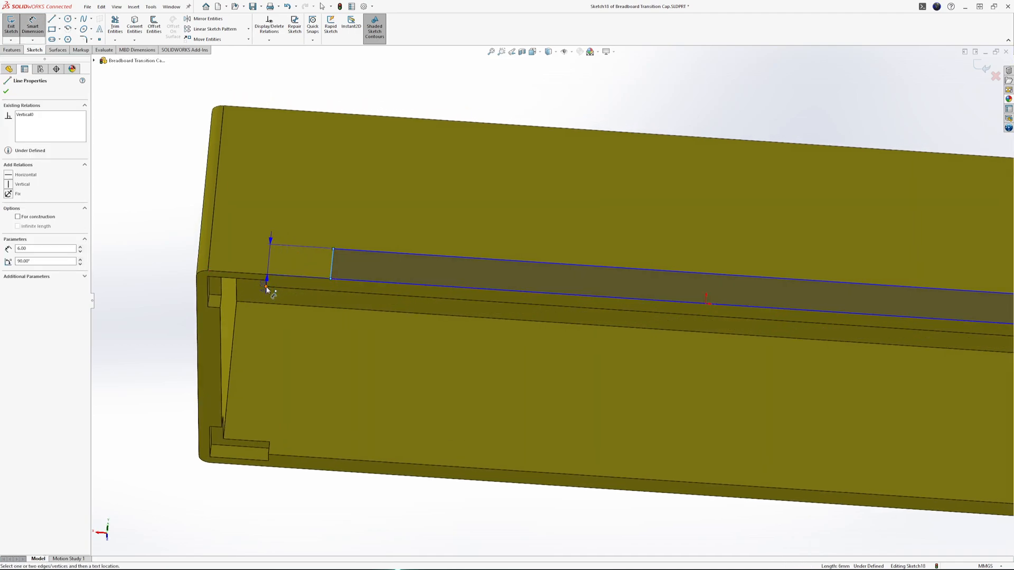
pyautogui.click(267, 288)
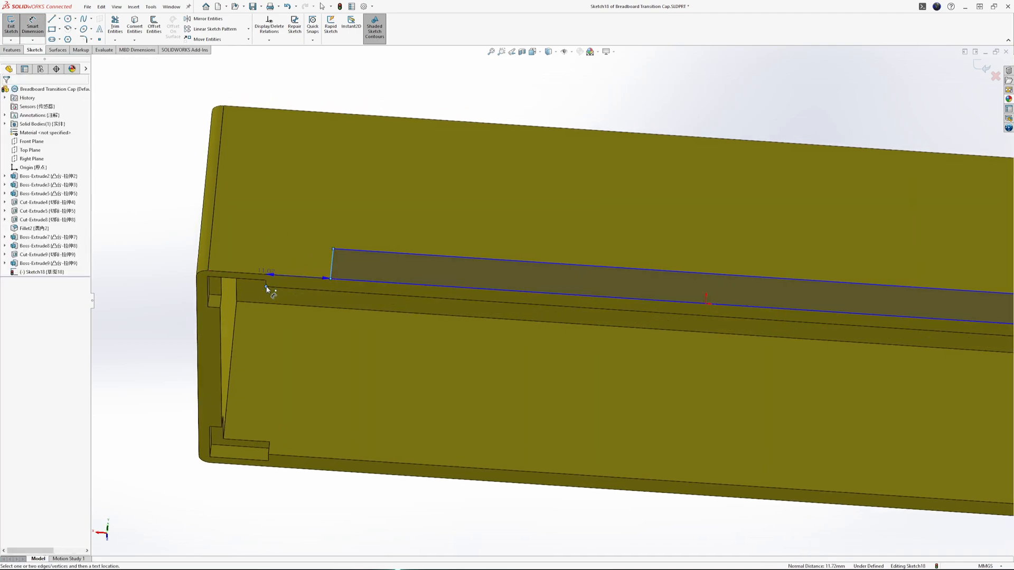
pyautogui.click(294, 250)
pyautogui.write('3')
pyautogui.press('Return')
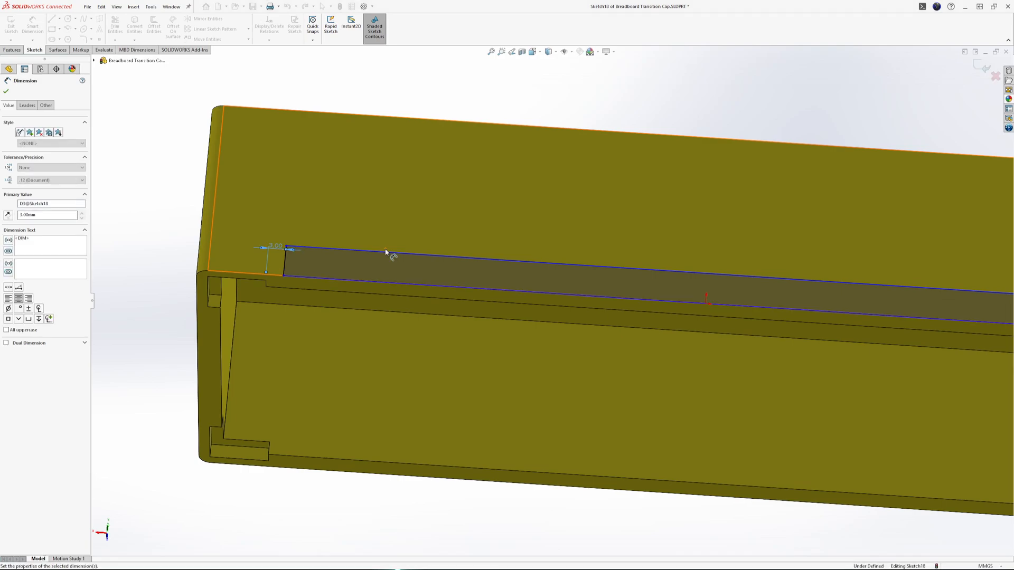
# Step: Cut-extrude the side rectangle through both long walls, up to the surface of the opposite outer side face
pyautogui.moveTo(553, 208); pyautogui.dragTo(241, 56, button='middle')
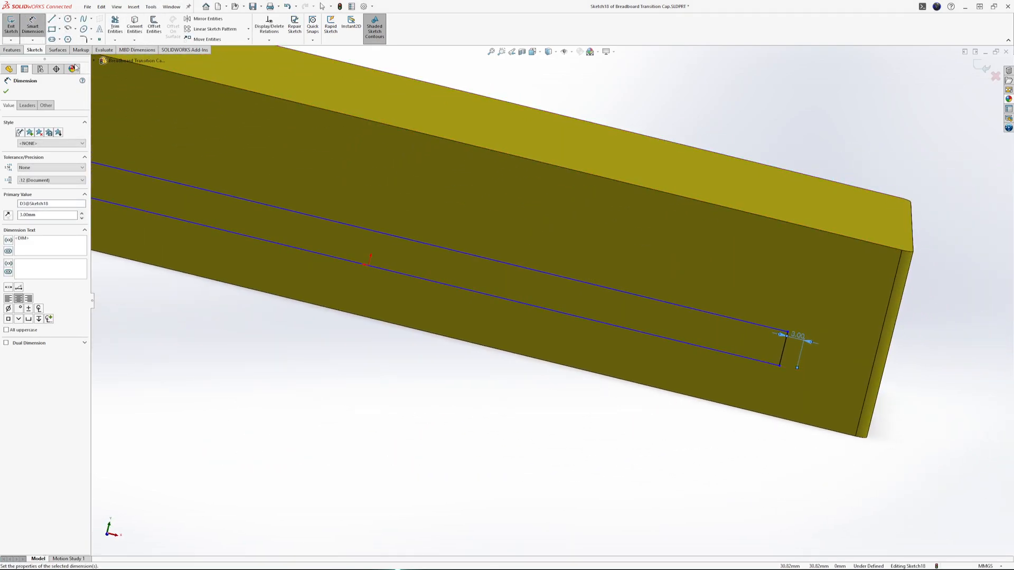
pyautogui.press('f')
pyautogui.click(12, 49)
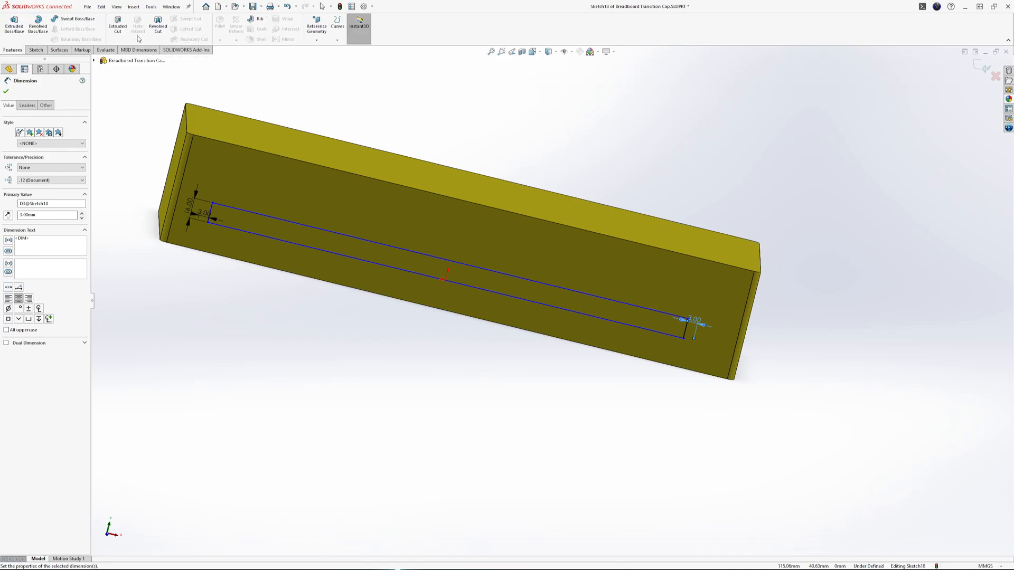
pyautogui.moveTo(340, 235); pyautogui.dragTo(335, 283, button='middle')
pyautogui.click(353, 76)
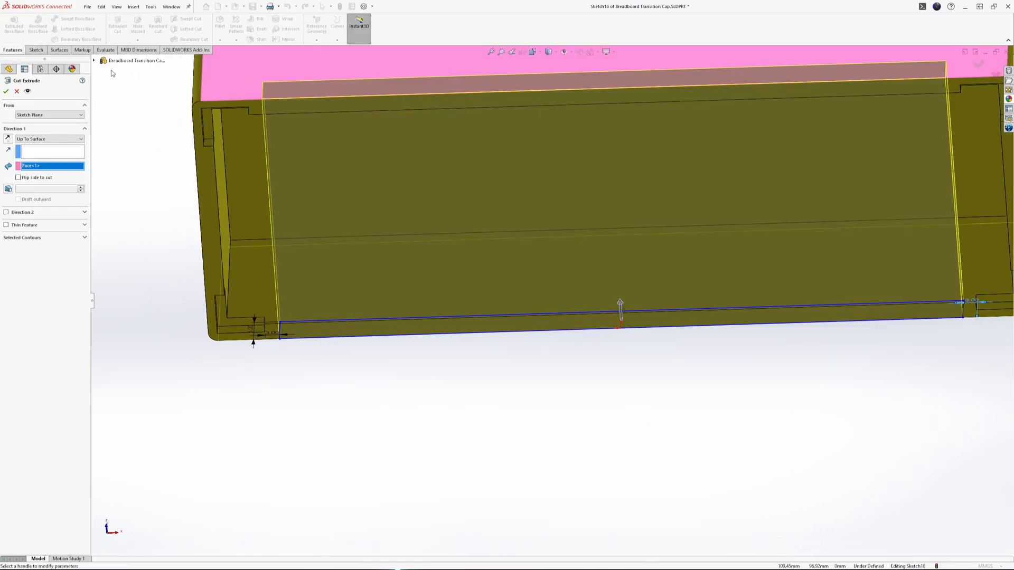
pyautogui.press('Return')
# Step: Start a sketch on the short wall's rim face and draw a 2.1 × 39.2 mm rectangle between its two corner recesses
pyautogui.moveTo(629, 433); pyautogui.dragTo(500, 154, button='middle')
pyautogui.scroll(5, 473, 163)
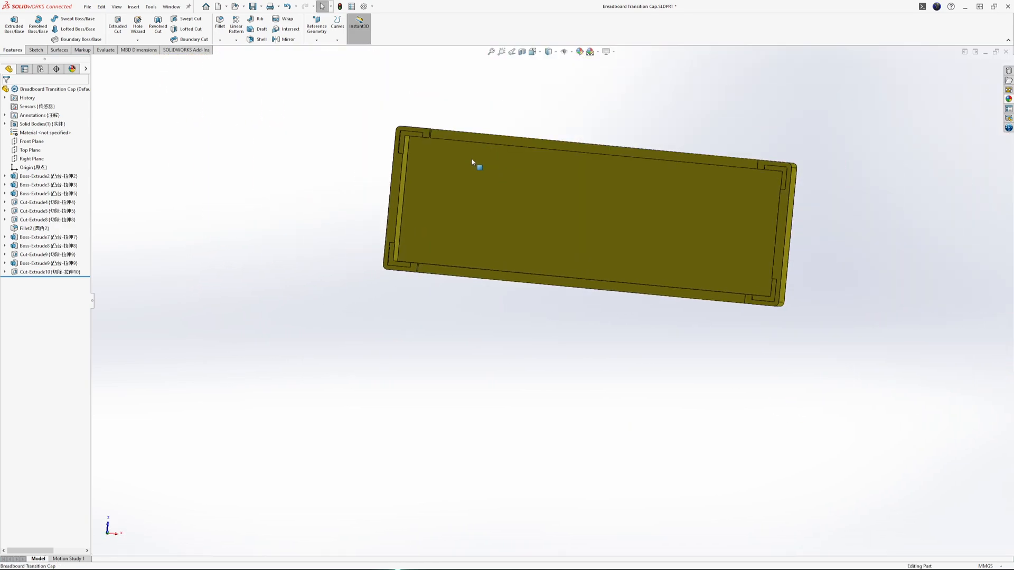
pyautogui.scroll(-5, 659, 222)
pyautogui.moveTo(659, 222); pyautogui.dragTo(396, 242, button='middle')
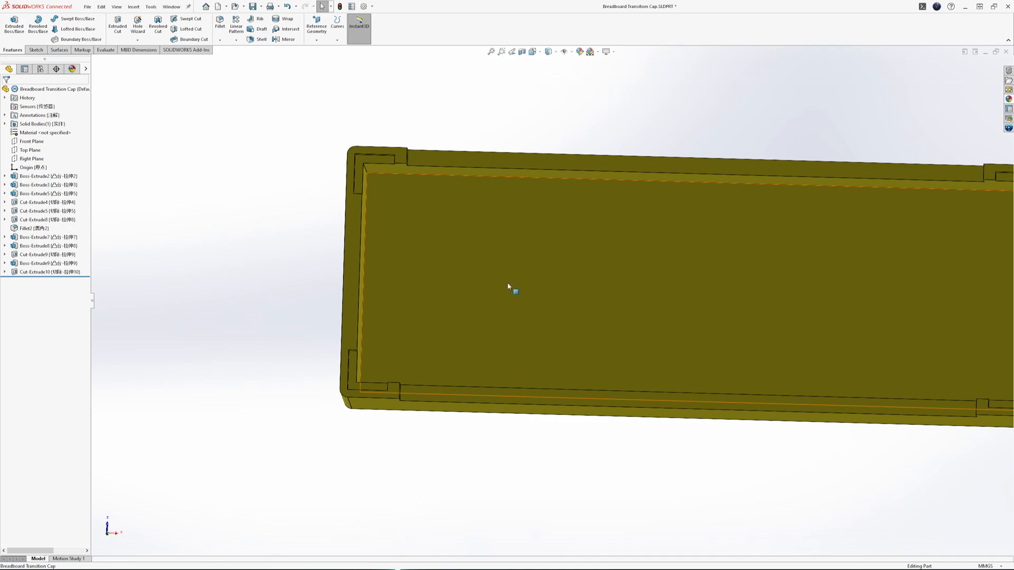
pyautogui.scroll(-2, 681, 269)
pyautogui.click(280, 218)
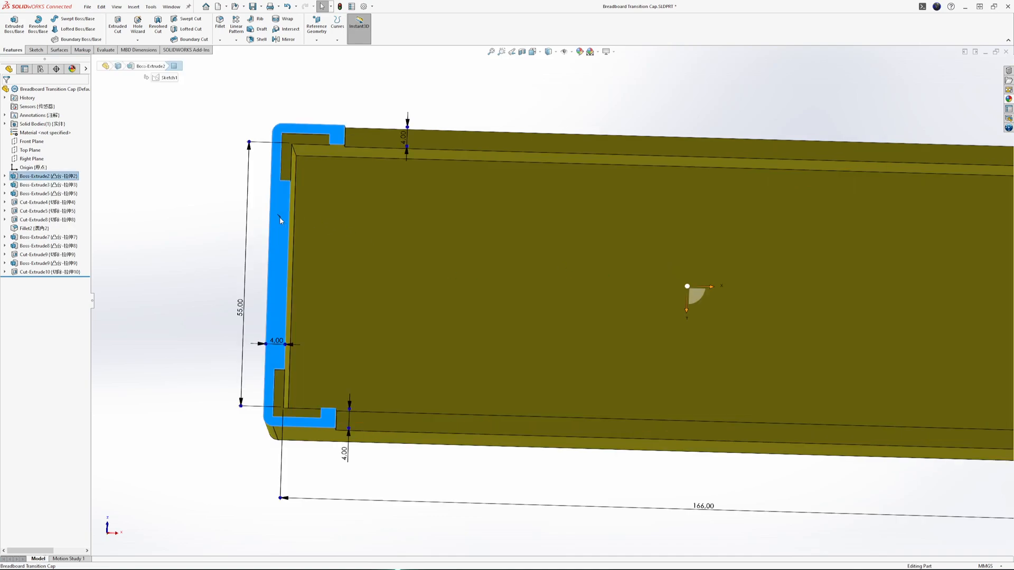
pyautogui.click(205, 209)
pyautogui.moveTo(310, 208); pyautogui.dragTo(264, 212, button='middle')
pyautogui.click(265, 213)
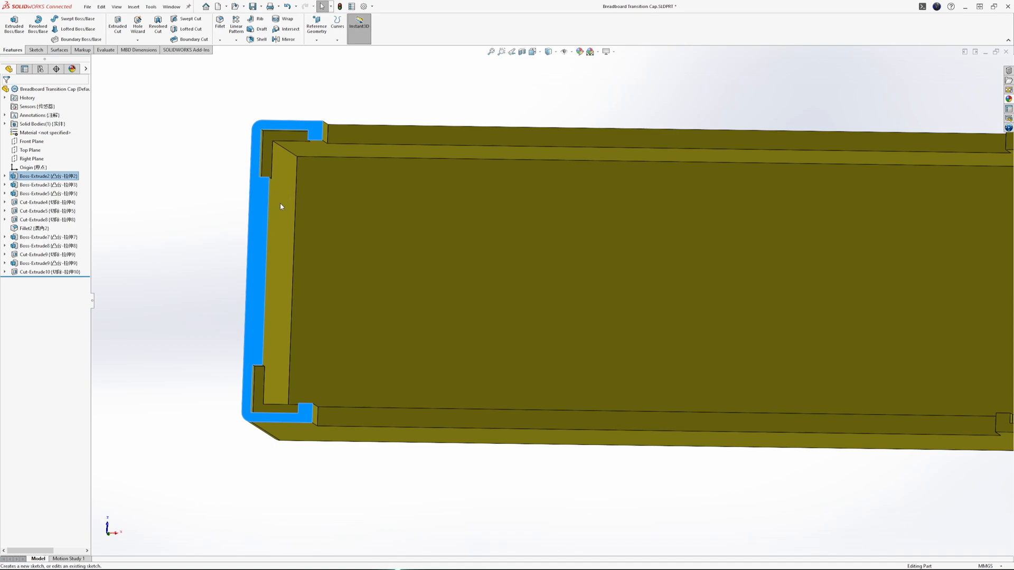
pyautogui.hotkey('ctrl', '8')
pyautogui.scroll(-4, 255, 213)
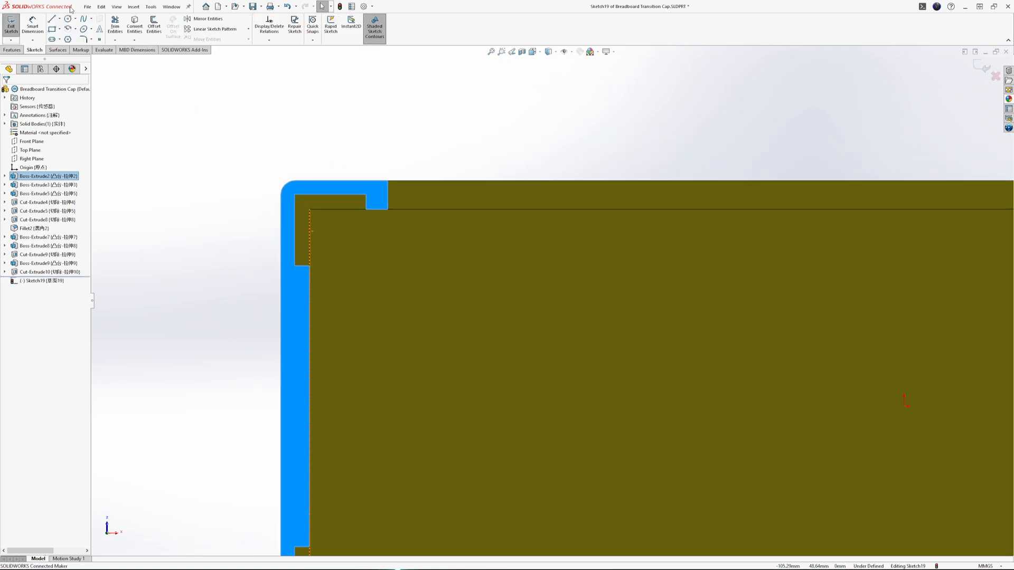
pyautogui.scroll(1, 383, 328)
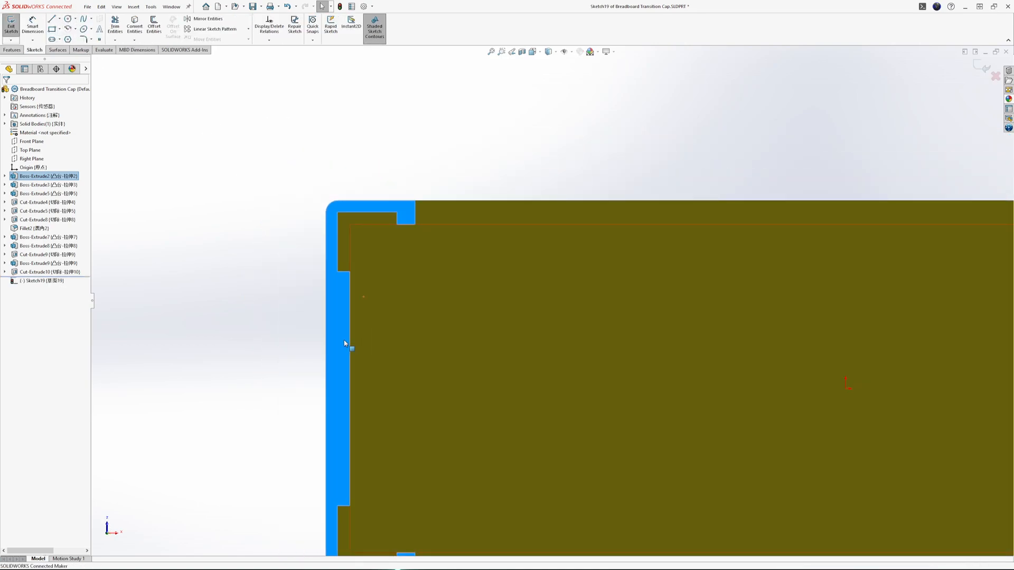
pyautogui.click(52, 29)
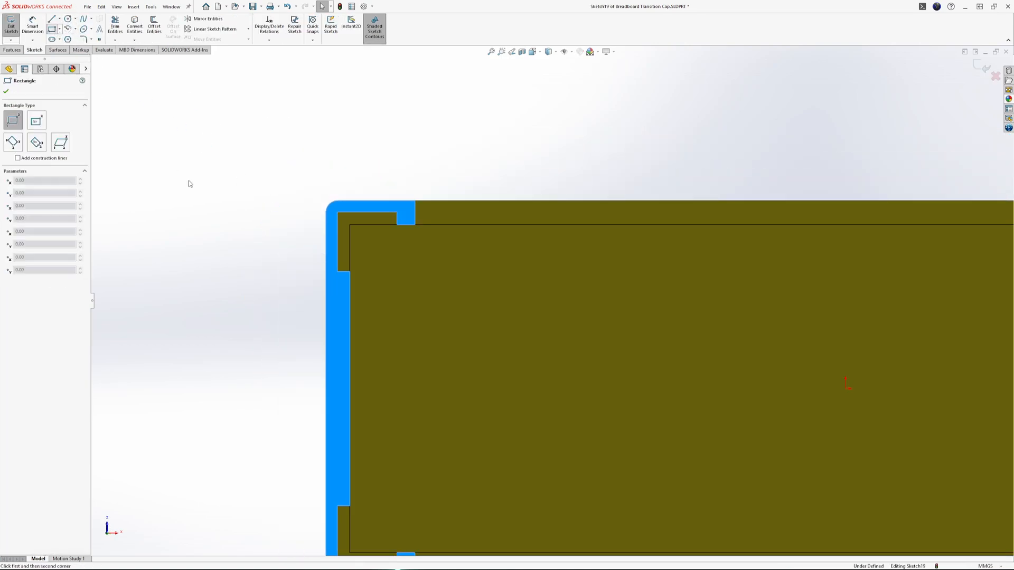
pyautogui.click(350, 272)
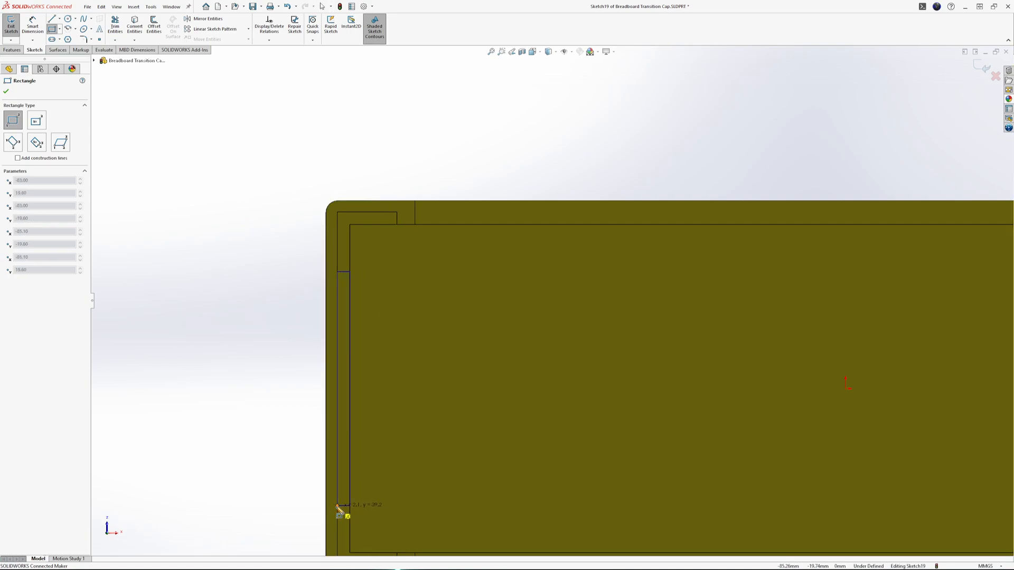
pyautogui.click(338, 507)
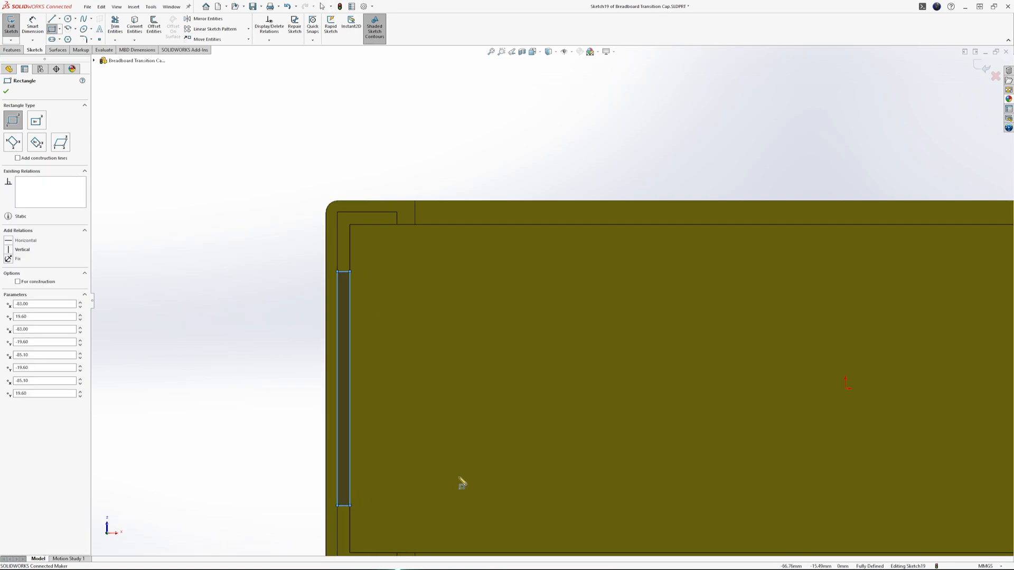
# Step: Draw a matching 2.1 × 39.2 mm rectangle between the corner recesses on the opposite short wall's rim
pyautogui.scroll(4, 645, 389)
pyautogui.scroll(-5, 792, 343)
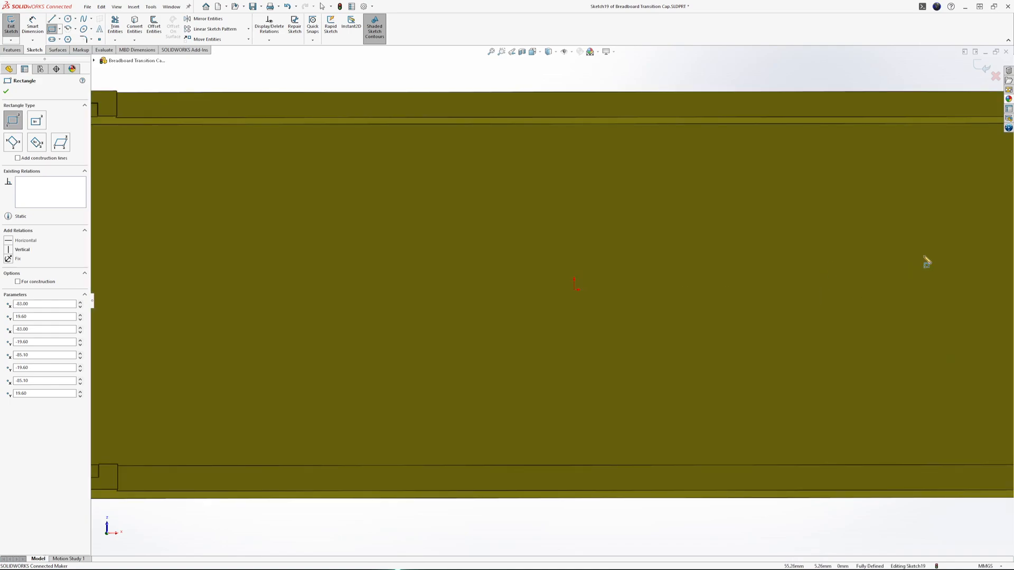
pyautogui.scroll(3, 863, 243)
pyautogui.scroll(-4, 845, 238)
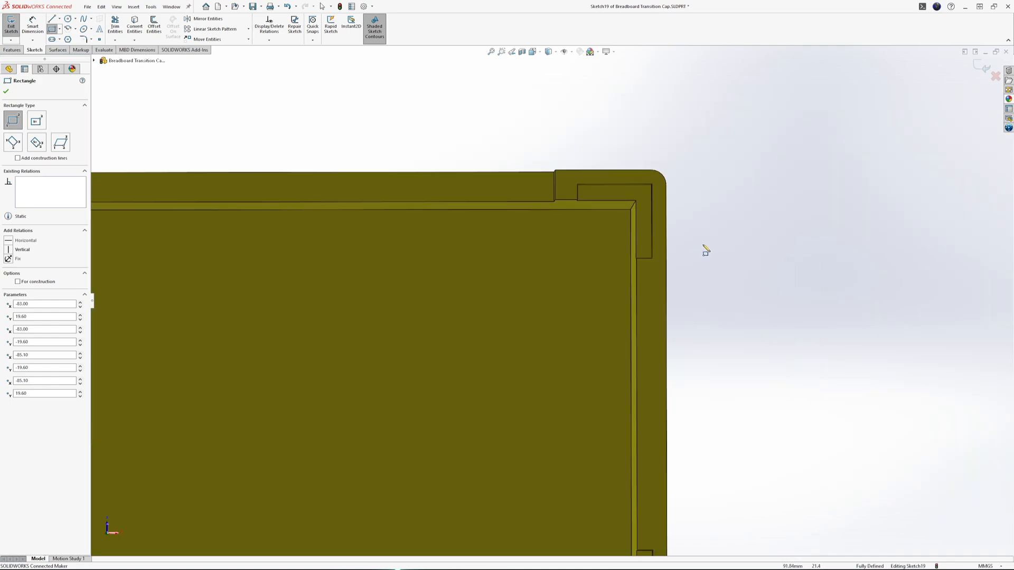
pyautogui.click(636, 258)
pyautogui.scroll(4, 659, 330)
pyautogui.scroll(-5, 655, 459)
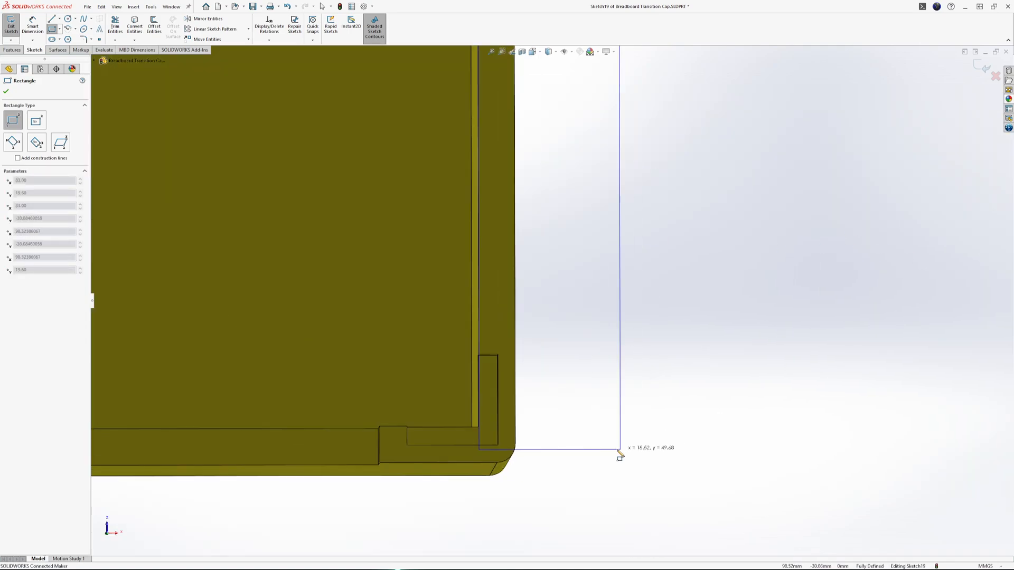
pyautogui.click(498, 355)
pyautogui.scroll(5, 338, 317)
pyautogui.scroll(3, 283, 226)
pyautogui.scroll(-4, 352, 279)
pyautogui.moveTo(351, 279); pyautogui.dragTo(335, 267, button='middle')
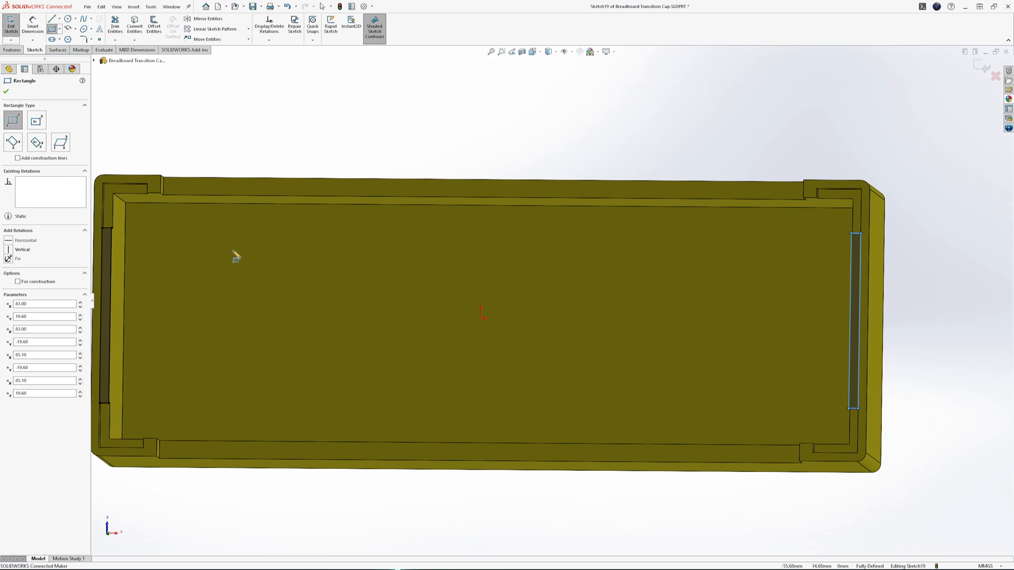
# Step: Examine the open rim, its corner recesses and the two short-wall rectangles from several angles
pyautogui.moveTo(156, 256); pyautogui.dragTo(143, 255, button='middle')
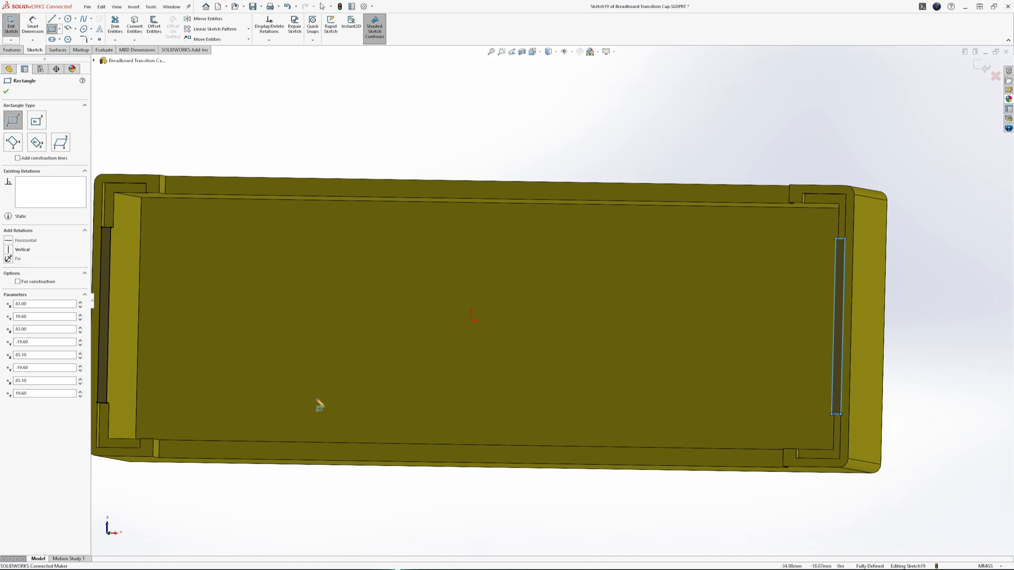
pyautogui.moveTo(274, 379)
pyautogui.mouseDown(button='middle')
pyautogui.moveTo(251, 364)
pyautogui.moveTo(256, 318)
pyautogui.moveTo(263, 385)
pyautogui.mouseUp(button='middle')
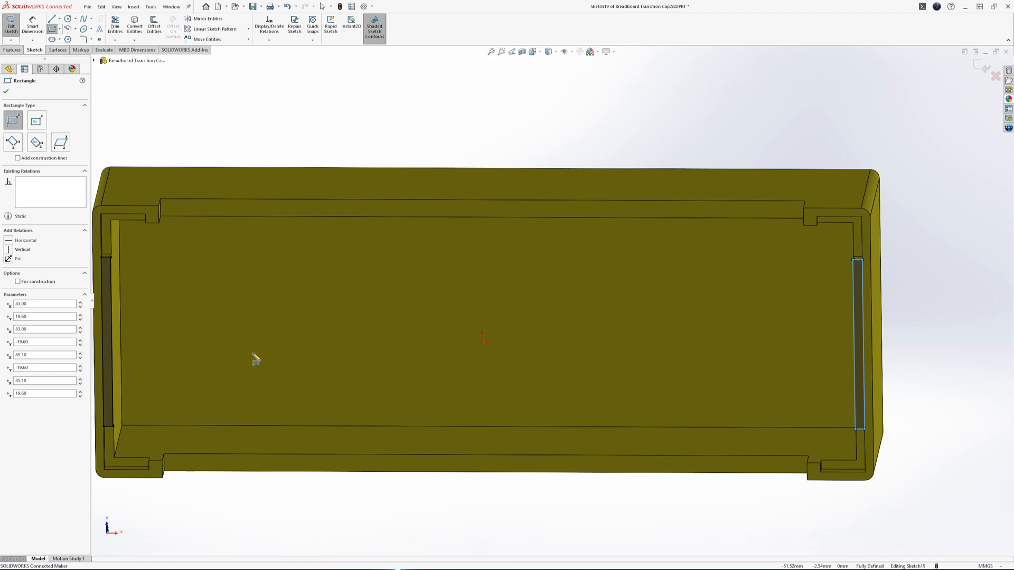
pyautogui.moveTo(254, 349)
pyautogui.mouseDown(button='middle')
pyautogui.moveTo(260, 356)
pyautogui.moveTo(215, 237)
pyautogui.mouseUp(button='middle')
pyautogui.scroll(3, 217, 241)
pyautogui.scroll(-3, 443, 306)
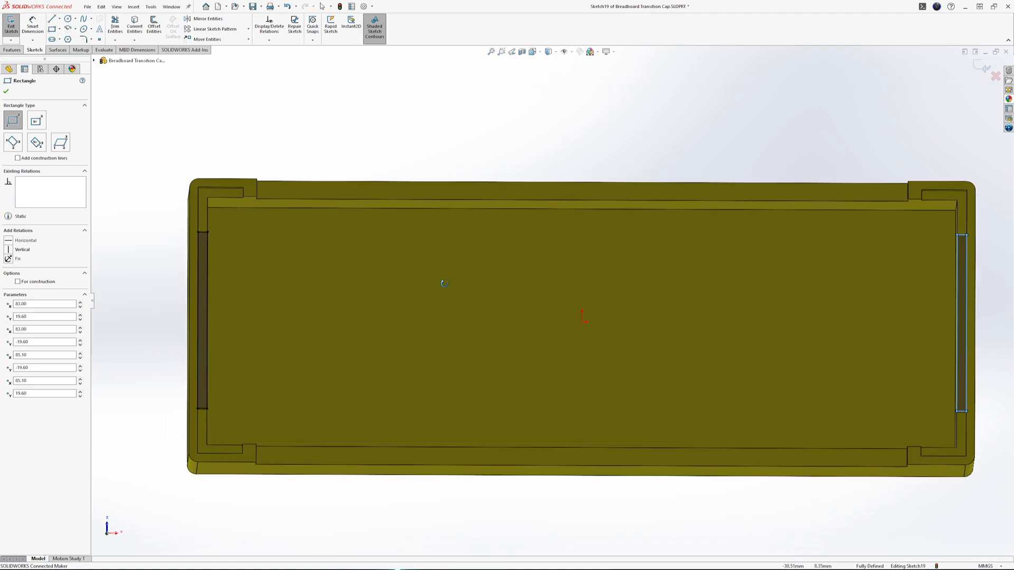
pyautogui.moveTo(441, 280); pyautogui.dragTo(350, 294, button='middle')
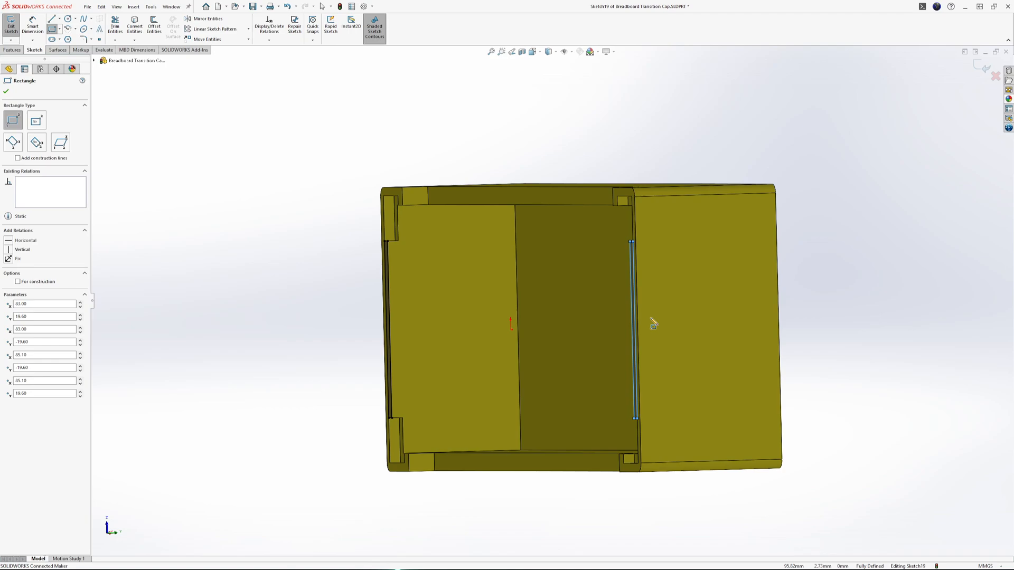
pyautogui.moveTo(386, 432); pyautogui.dragTo(430, 438, button='middle')
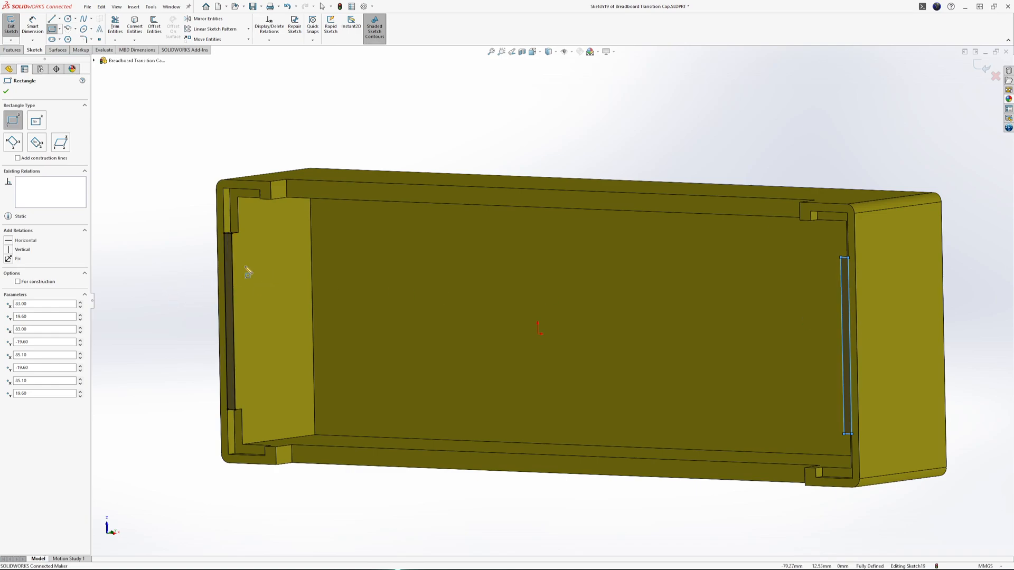
pyautogui.moveTo(184, 323); pyautogui.dragTo(203, 320, button='middle')
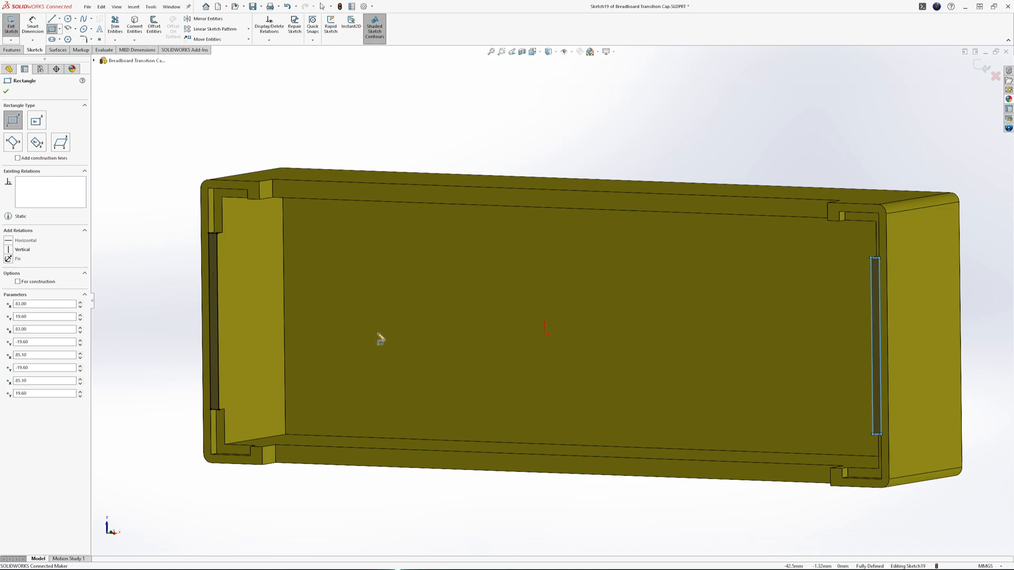
pyautogui.moveTo(342, 290)
pyautogui.mouseDown(button='middle')
pyautogui.moveTo(346, 316)
pyautogui.moveTo(350, 283)
pyautogui.moveTo(358, 296)
pyautogui.mouseUp(button='middle')
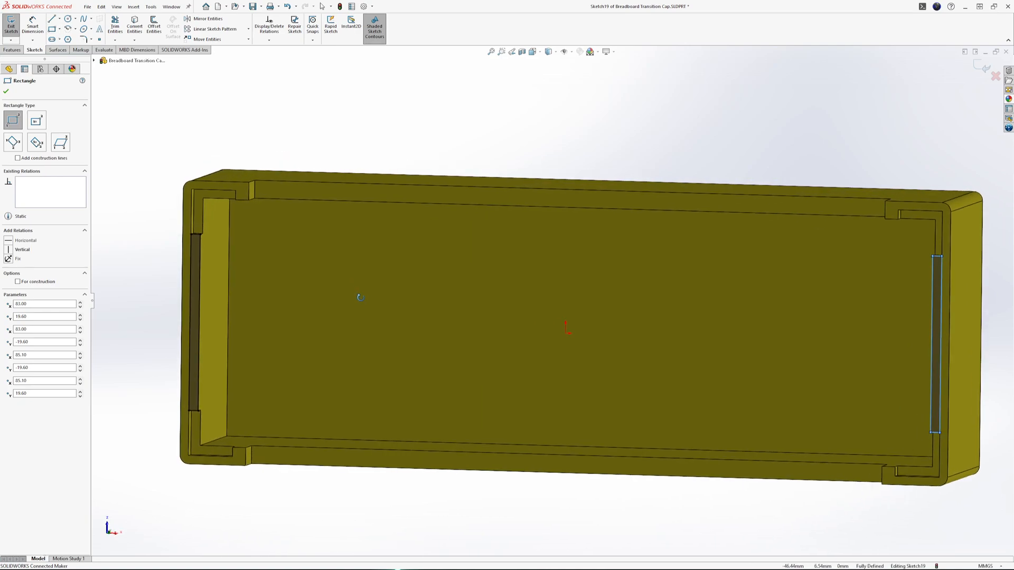
# Step: Cut-extrude the two short-wall rim rectangles as a blind cut 8 mm deep
pyautogui.click(12, 53)
pyautogui.click(117, 26)
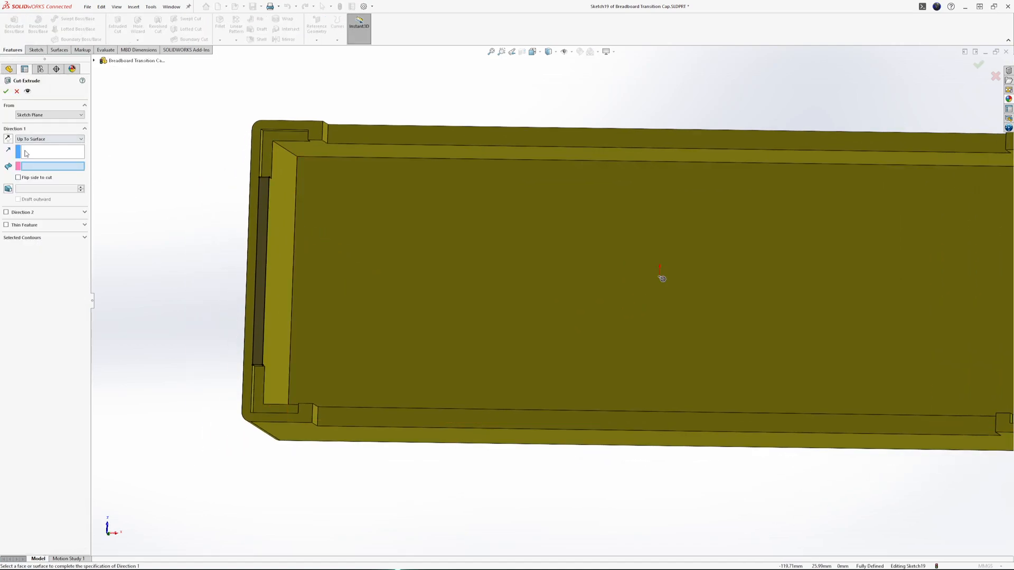
pyautogui.scroll(5, 35, 140)
pyautogui.moveTo(378, 257); pyautogui.dragTo(315, 271, button='middle')
pyautogui.click(633, 286)
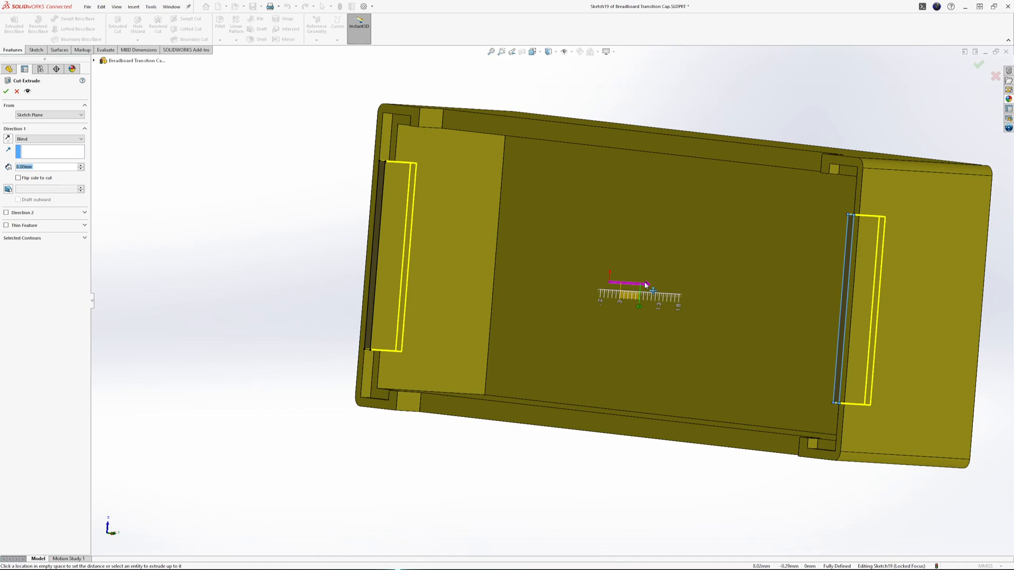
pyautogui.click(646, 285)
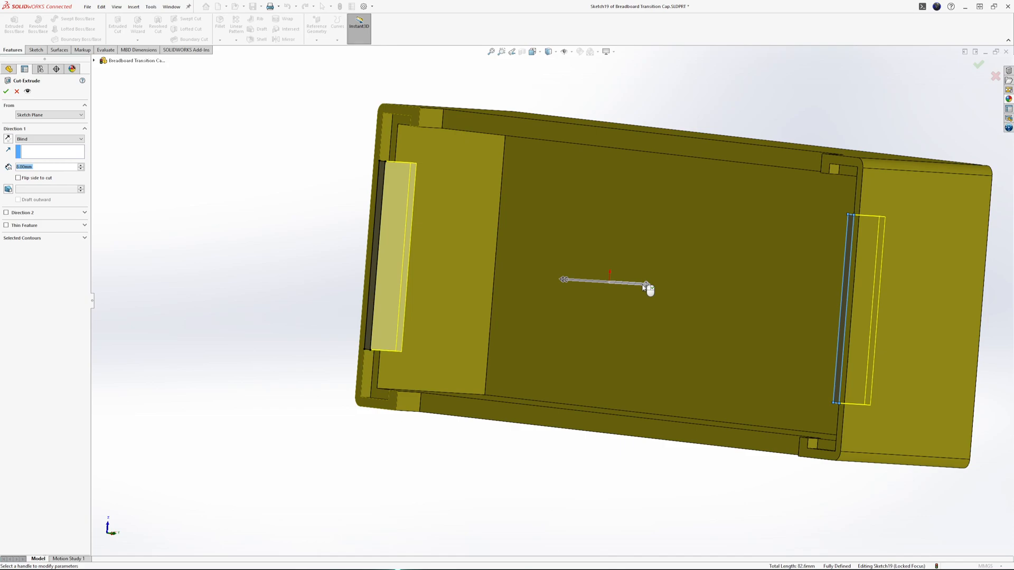
pyautogui.press('Return')
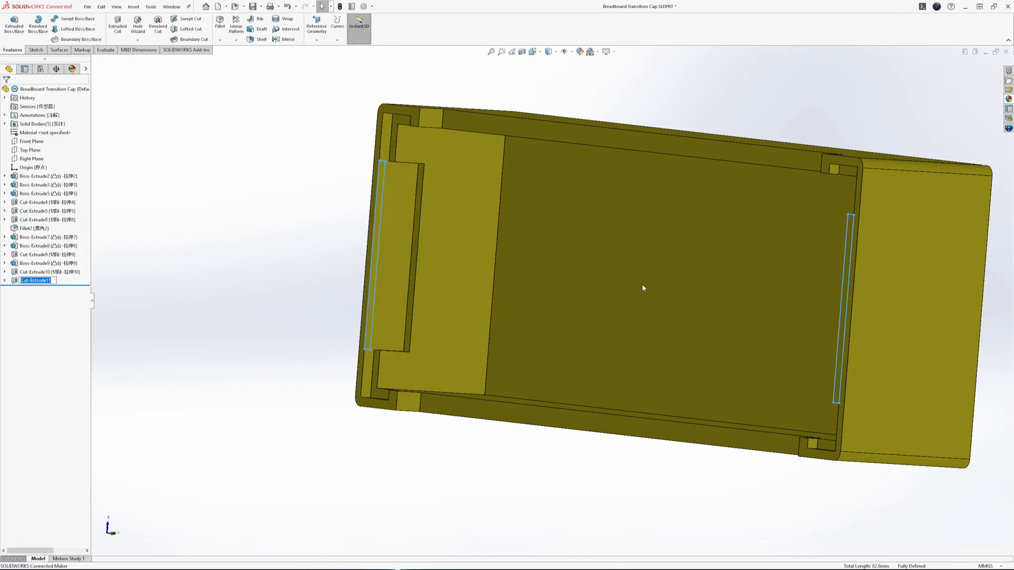
# Step: Examine the new short-wall recesses and the outside of the cap from several angles
pyautogui.scroll(3, 814, 235)
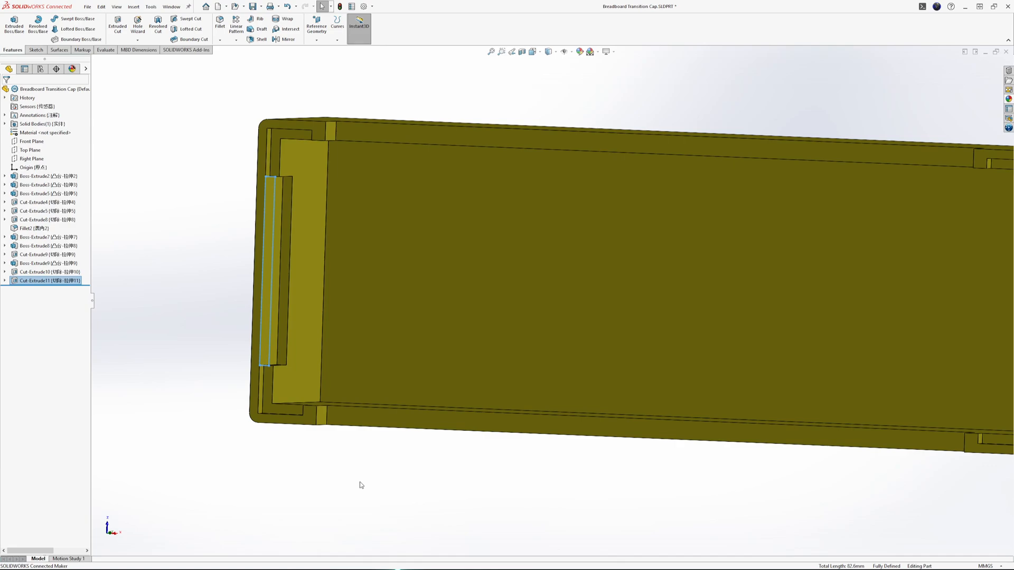
pyautogui.moveTo(360, 482); pyautogui.dragTo(310, 265, button='middle')
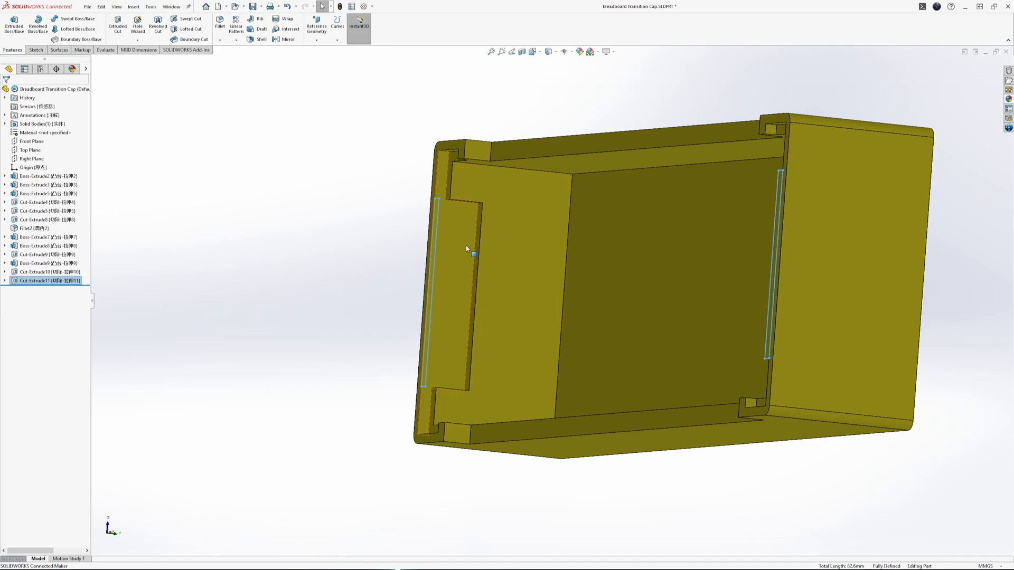
pyautogui.moveTo(447, 290)
pyautogui.mouseDown(button='middle')
pyautogui.moveTo(512, 315)
pyautogui.moveTo(518, 287)
pyautogui.moveTo(523, 299)
pyautogui.mouseUp(button='middle')
pyautogui.click(187, 358)
pyautogui.scroll(4, 317, 348)
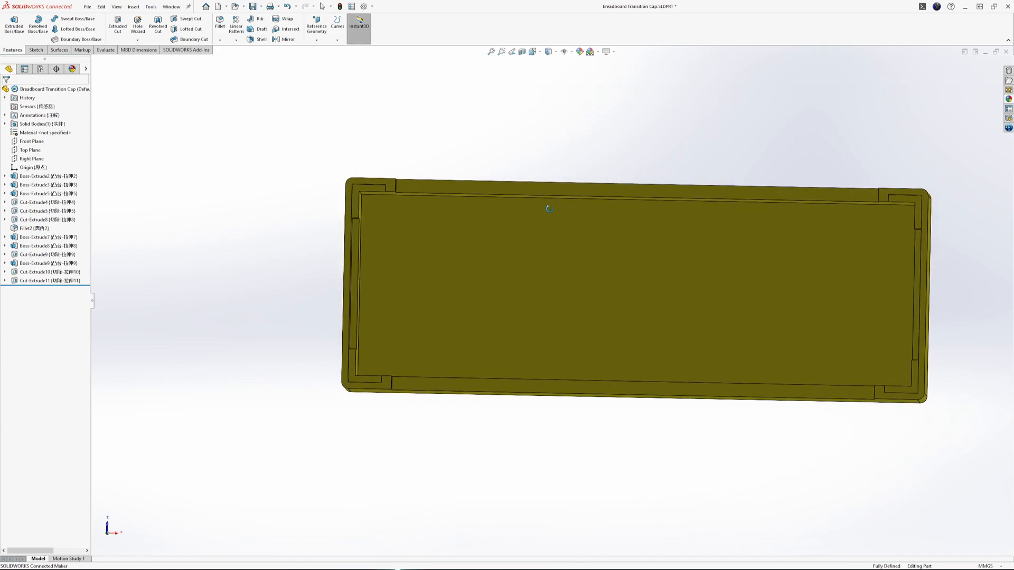
pyautogui.scroll(-2, 482, 247)
pyautogui.moveTo(301, 249); pyautogui.dragTo(412, 261, button='middle')
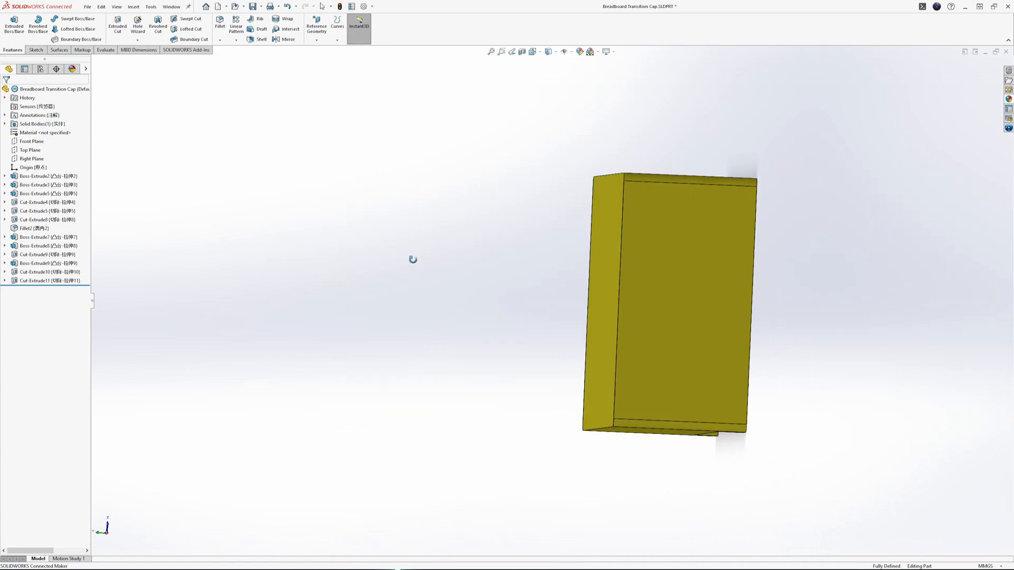
# Step: Start a sketch on the outer short-wall face and draw a rectangle about 7.9 × 14.5 mm extending outward from its rim edge
pyautogui.click(750, 289)
pyautogui.click(780, 267)
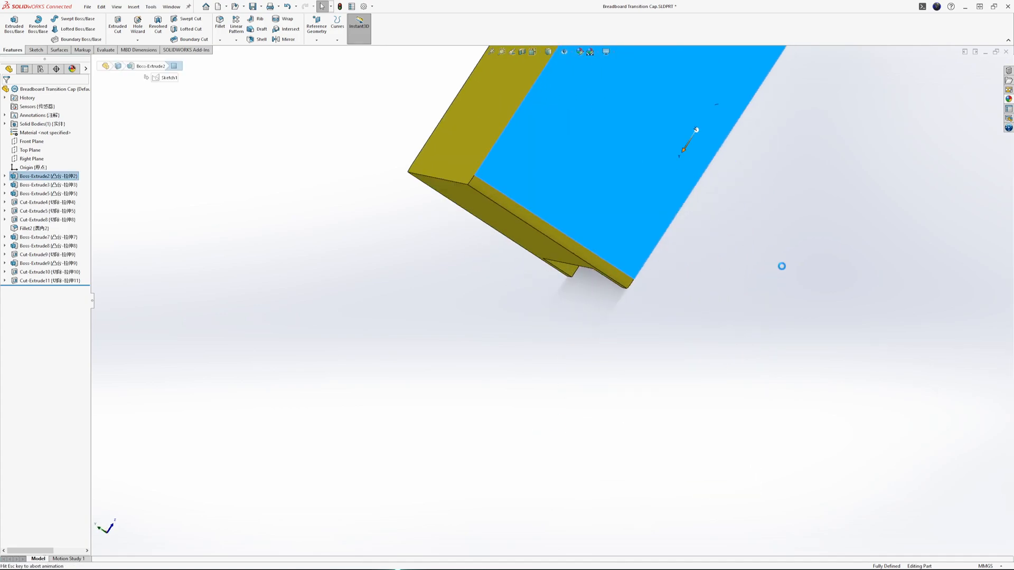
pyautogui.click(495, 500)
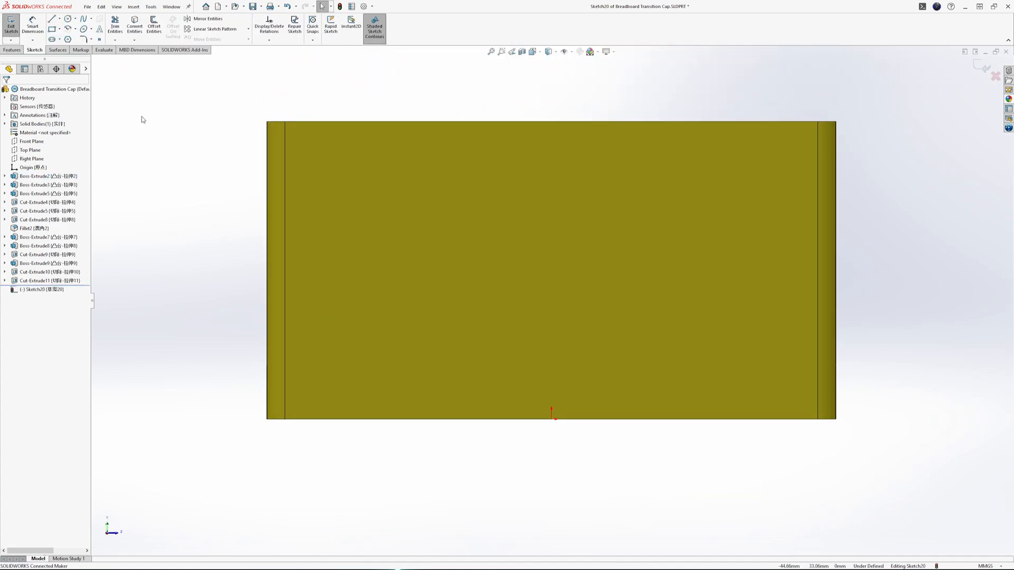
pyautogui.click(52, 29)
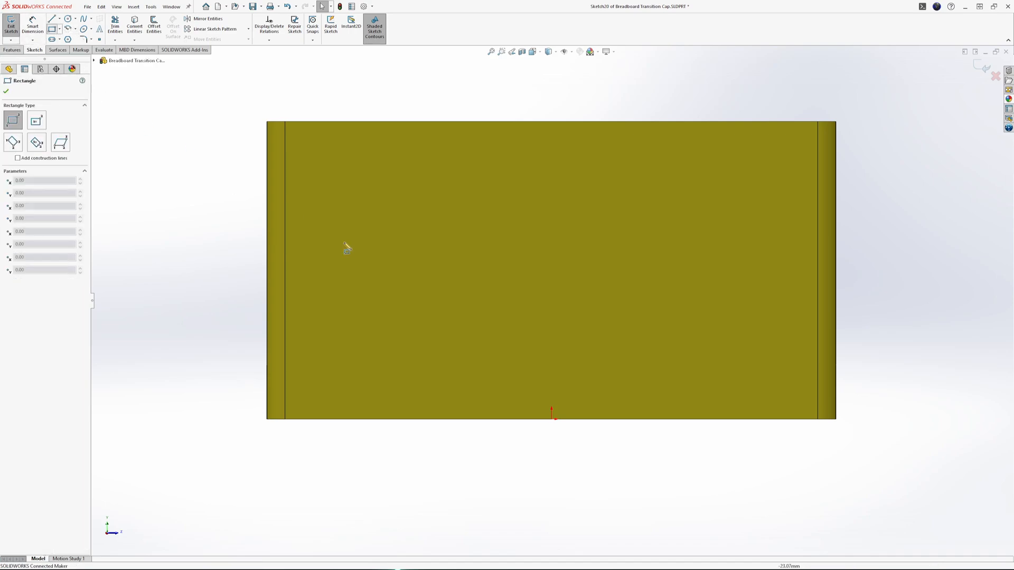
pyautogui.click(467, 419)
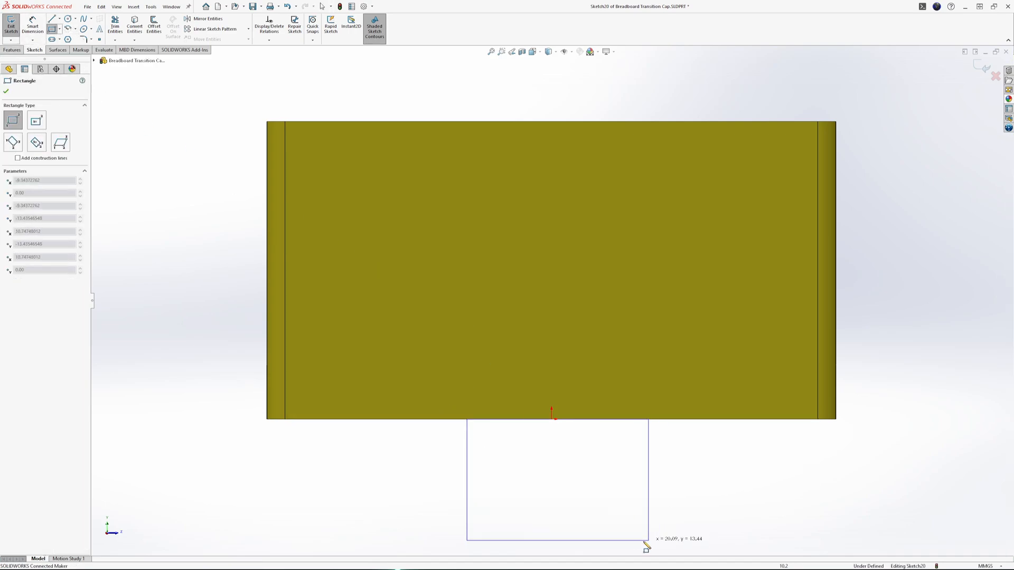
pyautogui.click(538, 550)
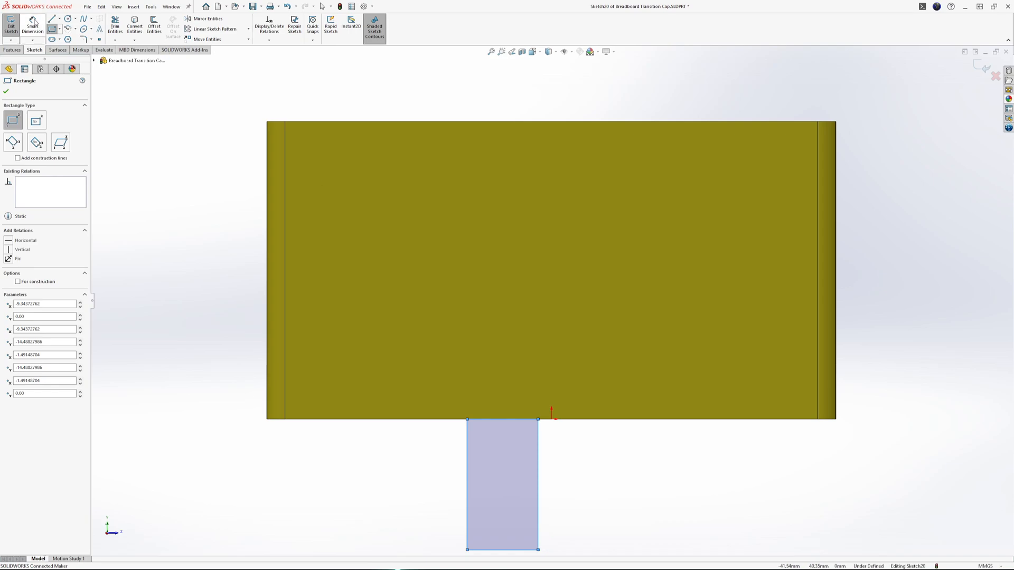
pyautogui.press('Escape')
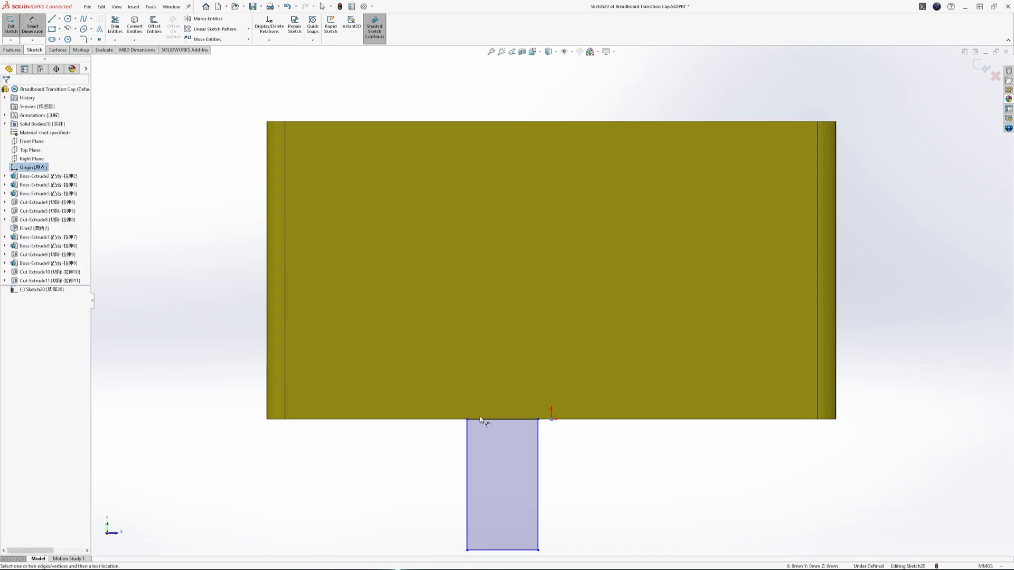
# Step: Centre the rectangle on the origin by setting the offset from its rim-edge midpoint to 0 mm
pyautogui.click(551, 419)
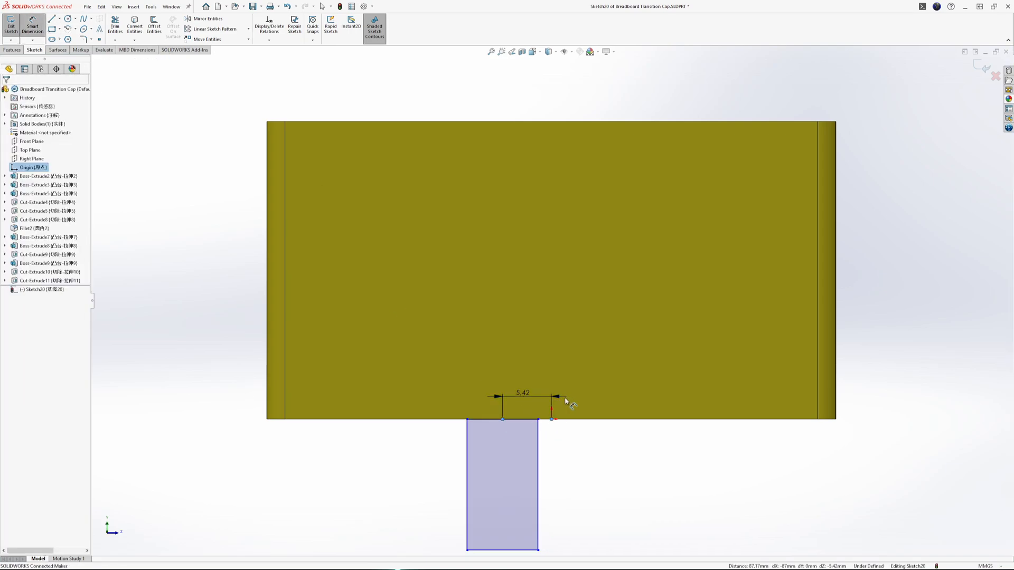
pyautogui.click(523, 394)
pyautogui.moveTo(752, 400); pyautogui.dragTo(579, 304, button='middle')
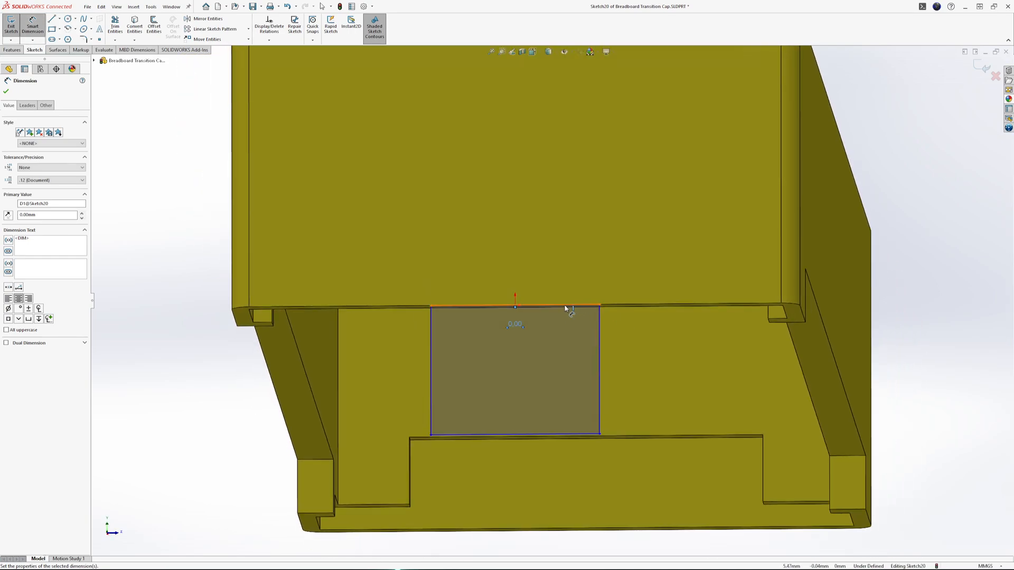
# Step: Set the rectangle's width to 20 mm and dimension its length perpendicular to the rim
pyautogui.click(570, 305)
pyautogui.click(581, 268)
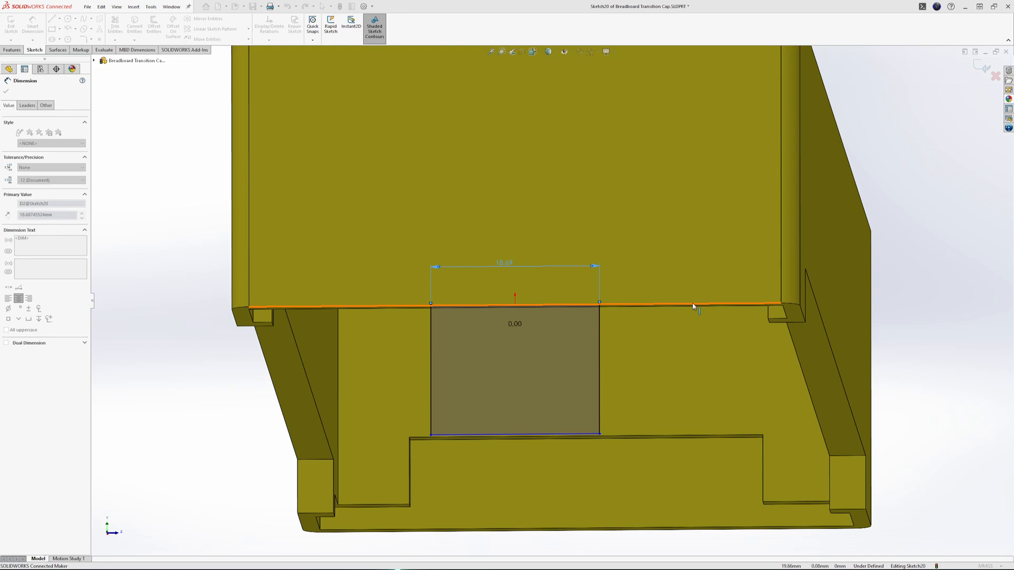
pyautogui.write('20')
pyautogui.press('Return')
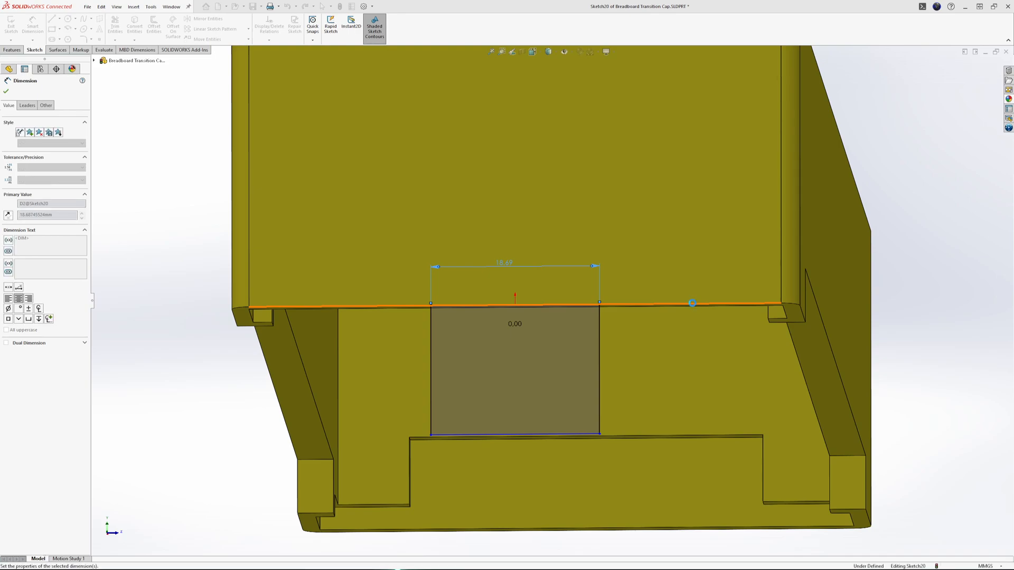
pyautogui.click(607, 375)
pyautogui.click(663, 365)
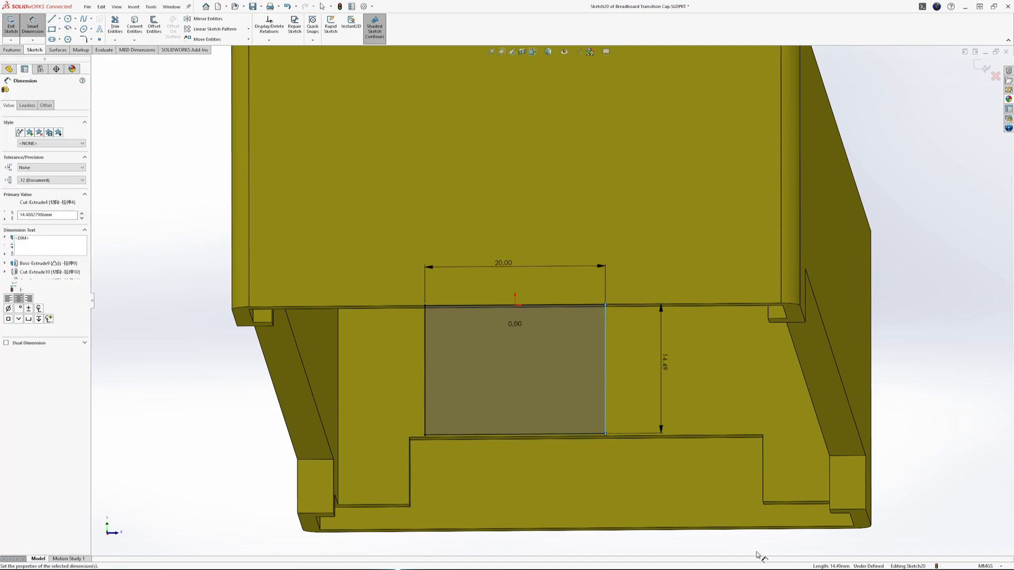
# Step: Switch to the Arduino bracket assembly, examine how the breadboard holders sit beside the Arduino, and open the Breadboard Holder part
pyautogui.click(639, 347)
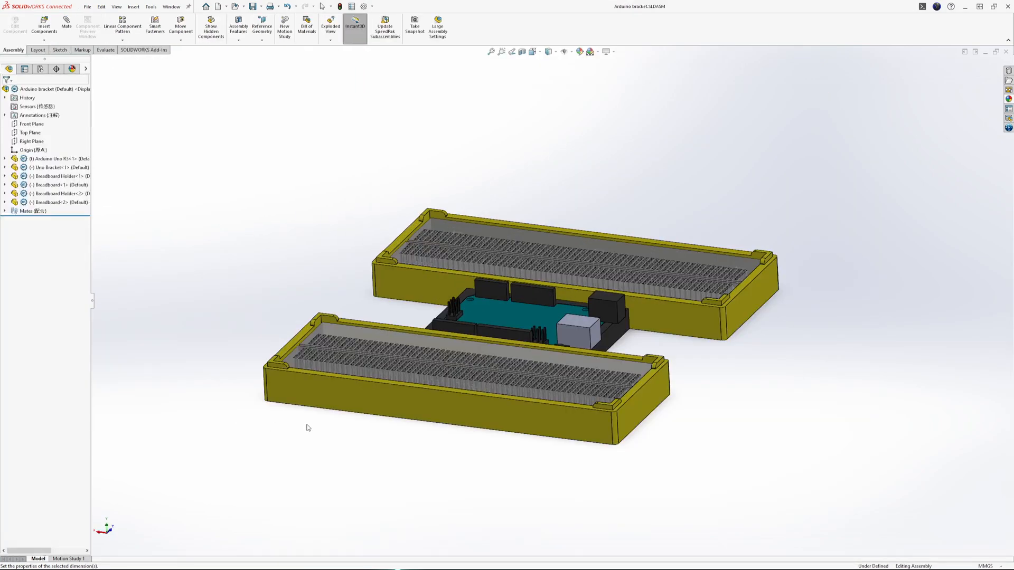
pyautogui.moveTo(594, 420); pyautogui.dragTo(477, 352, button='middle')
pyautogui.moveTo(264, 351); pyautogui.dragTo(326, 427, button='middle')
pyautogui.scroll(-3, 332, 348)
pyautogui.moveTo(331, 342); pyautogui.dragTo(247, 358, button='middle')
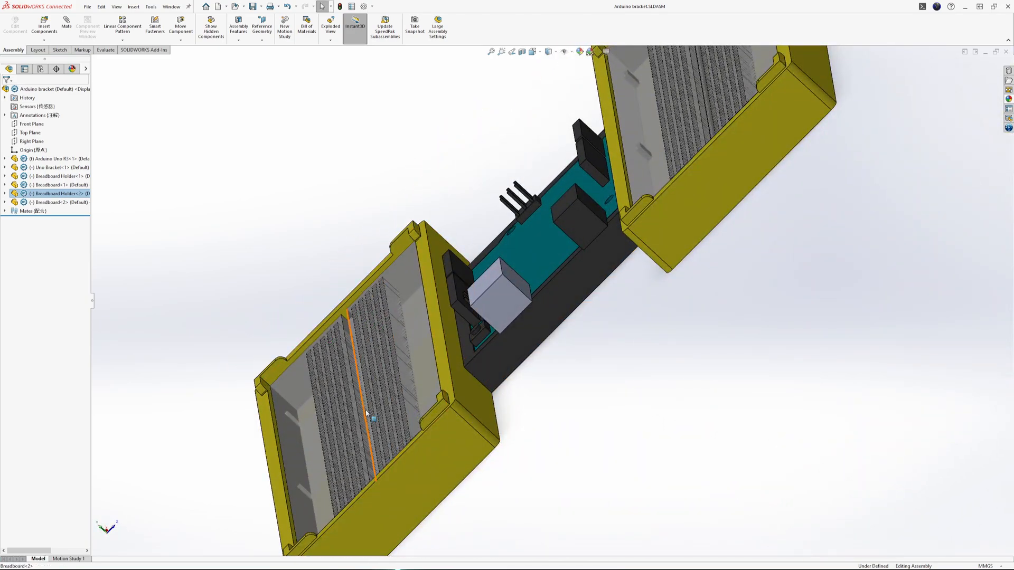
pyautogui.moveTo(324, 476); pyautogui.dragTo(415, 435, button='middle')
pyautogui.scroll(1, 415, 432)
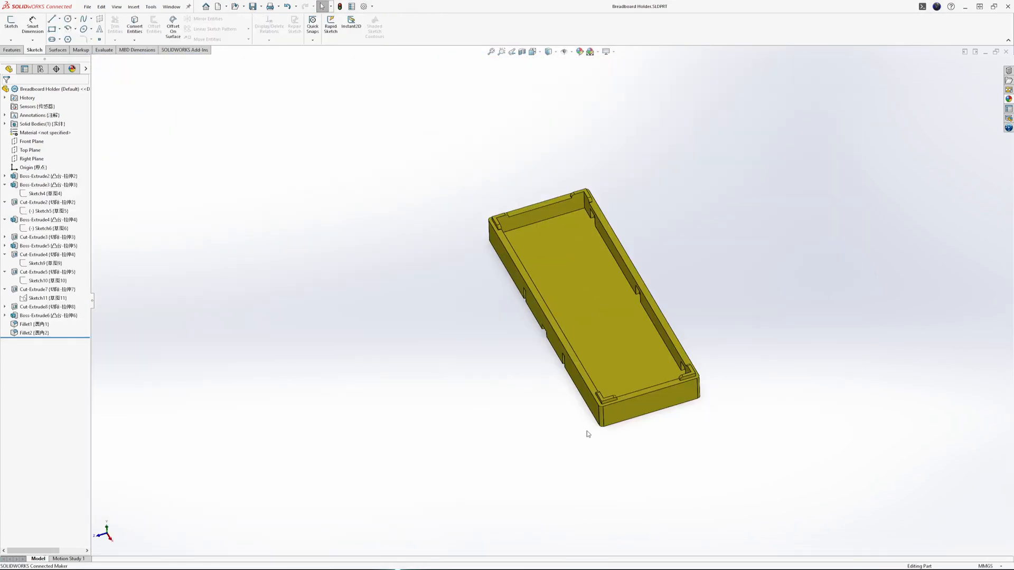
# Step: Examine the Breadboard Holder's floor and side-wall extrusion dimensions, and return to the Breadboard Transition Cap sketch
pyautogui.scroll(-3, 588, 431)
pyautogui.moveTo(700, 381); pyautogui.dragTo(693, 336, button='middle')
pyautogui.click(620, 260)
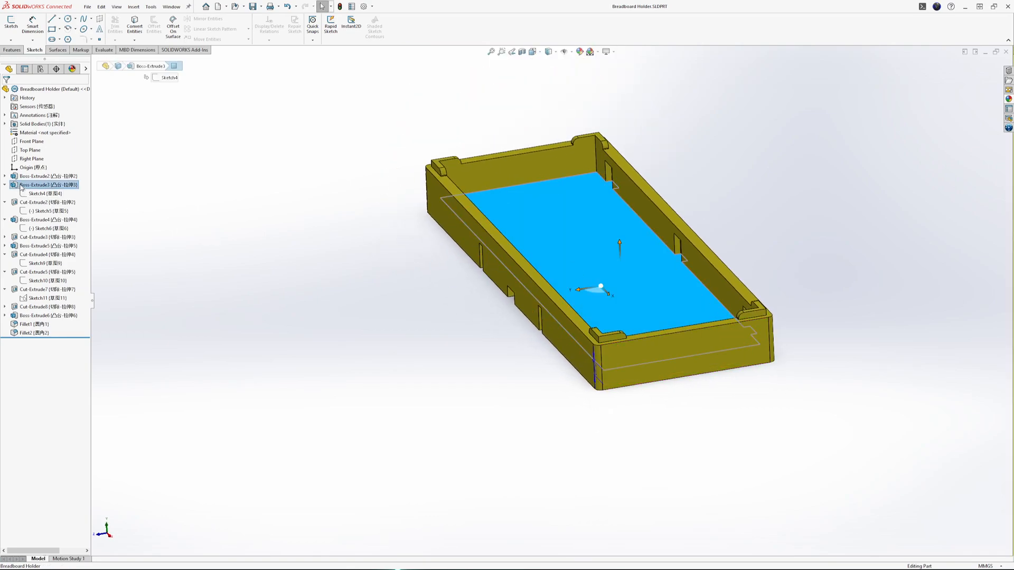
pyautogui.click(38, 186)
pyautogui.moveTo(691, 316); pyautogui.dragTo(735, 297, button='middle')
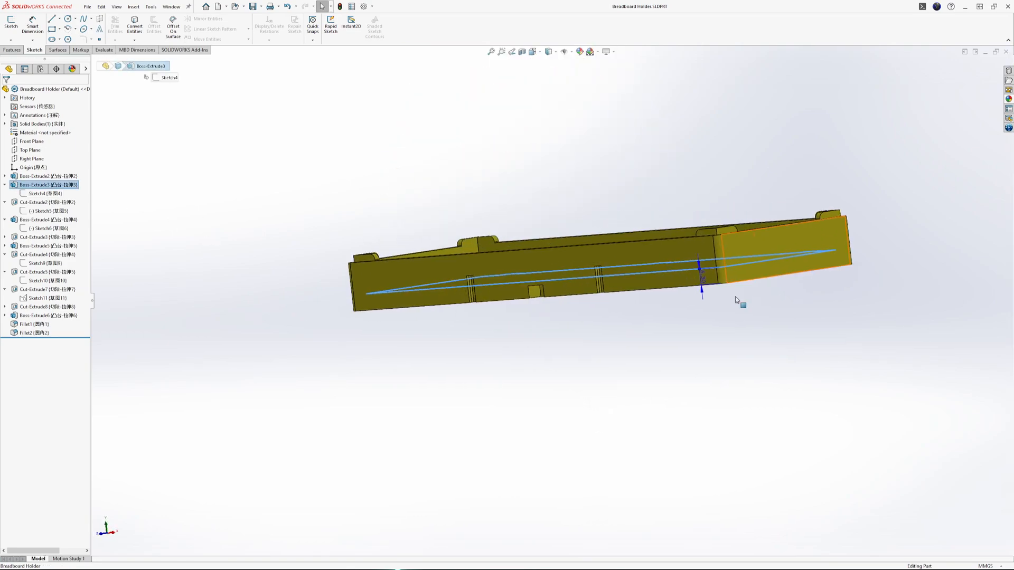
pyautogui.scroll(-8, 716, 284)
pyautogui.moveTo(625, 326); pyautogui.dragTo(601, 316, button='middle')
pyautogui.scroll(3, 600, 316)
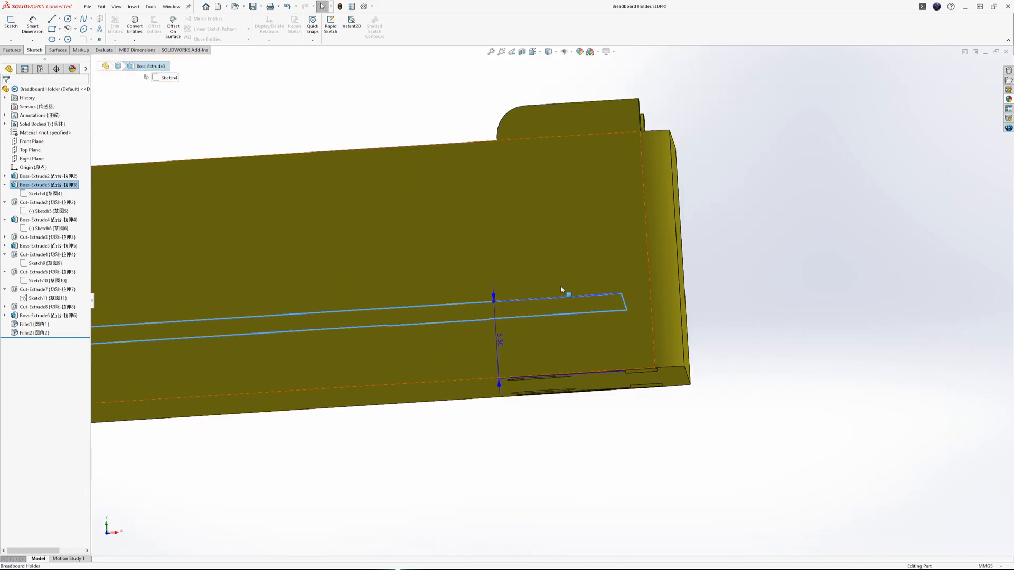
pyautogui.scroll(3, 559, 285)
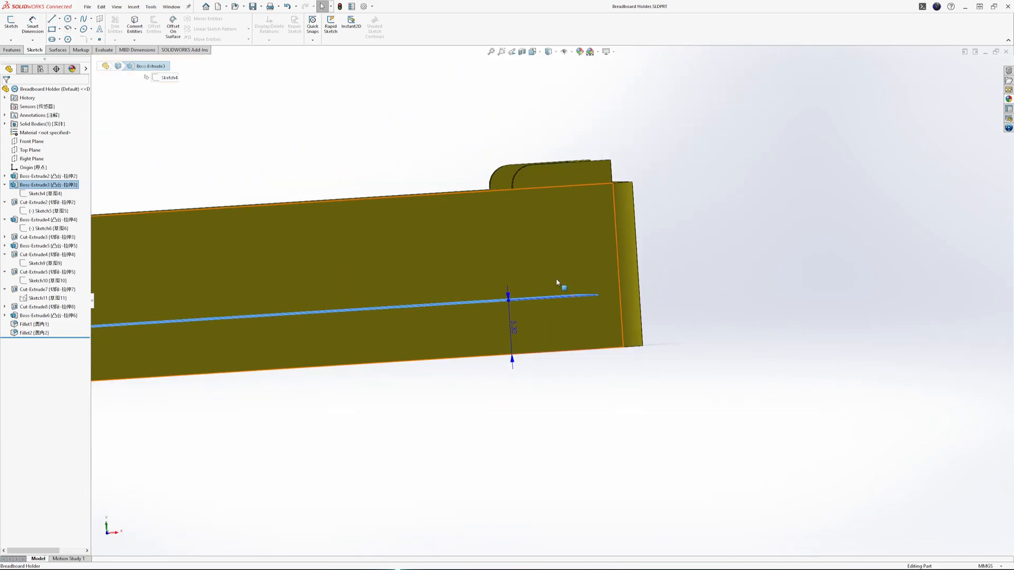
pyautogui.click(444, 237)
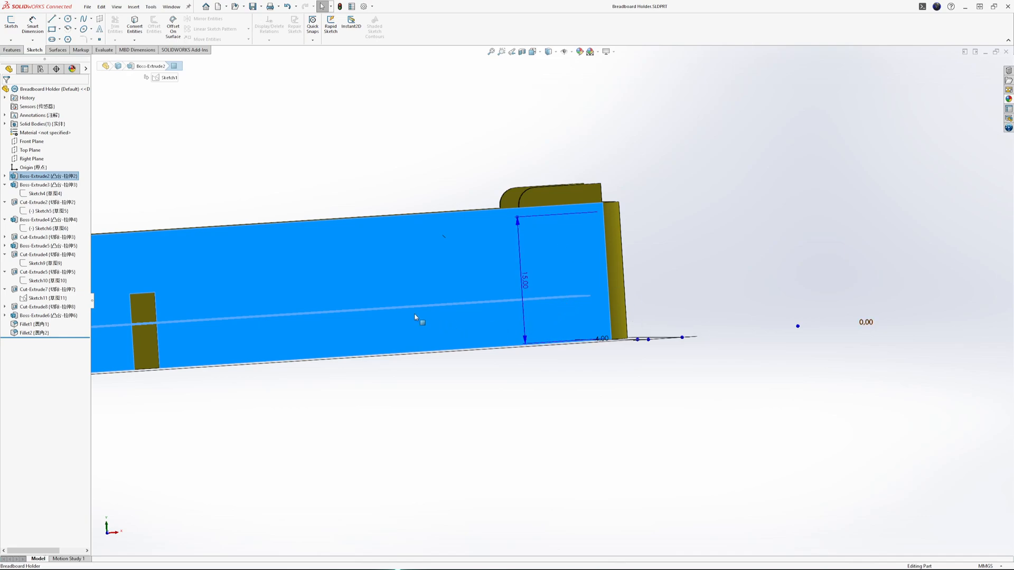
pyautogui.click(321, 146)
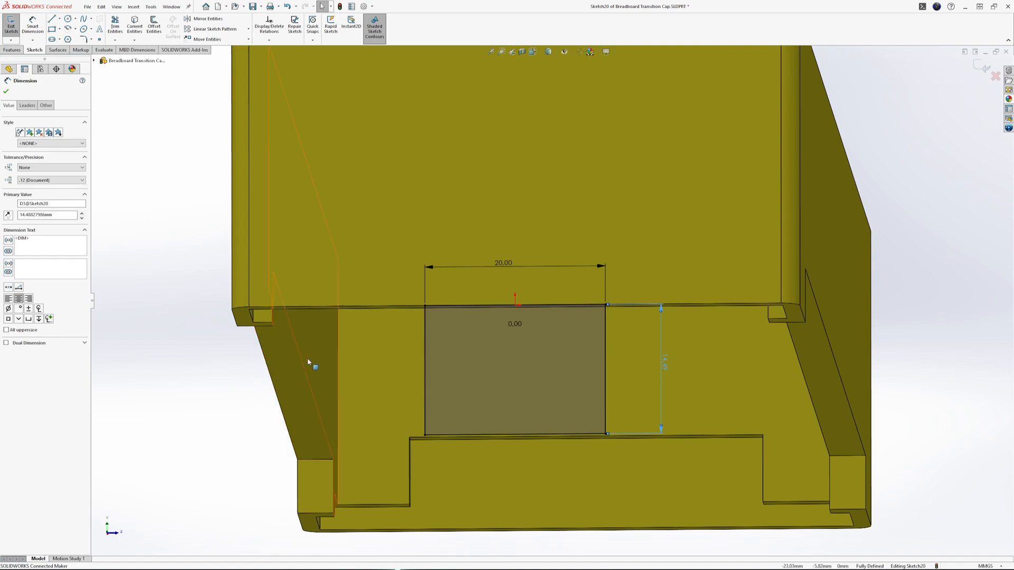
# Step: Set the tab rectangle's length perpendicular to the rim to 16.2 mm
pyautogui.moveTo(517, 332); pyautogui.dragTo(570, 335, button='middle')
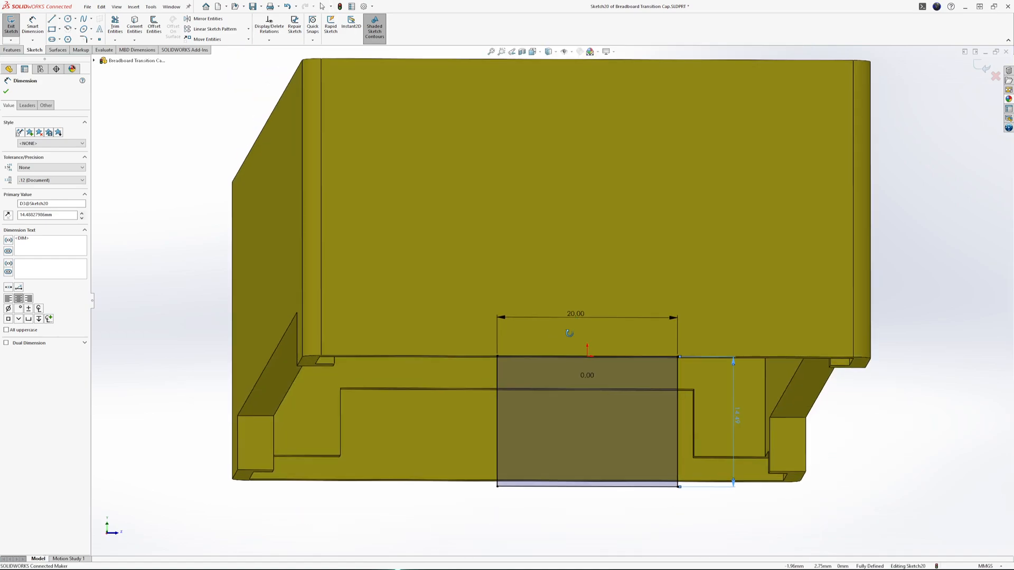
pyautogui.doubleClick(737, 414)
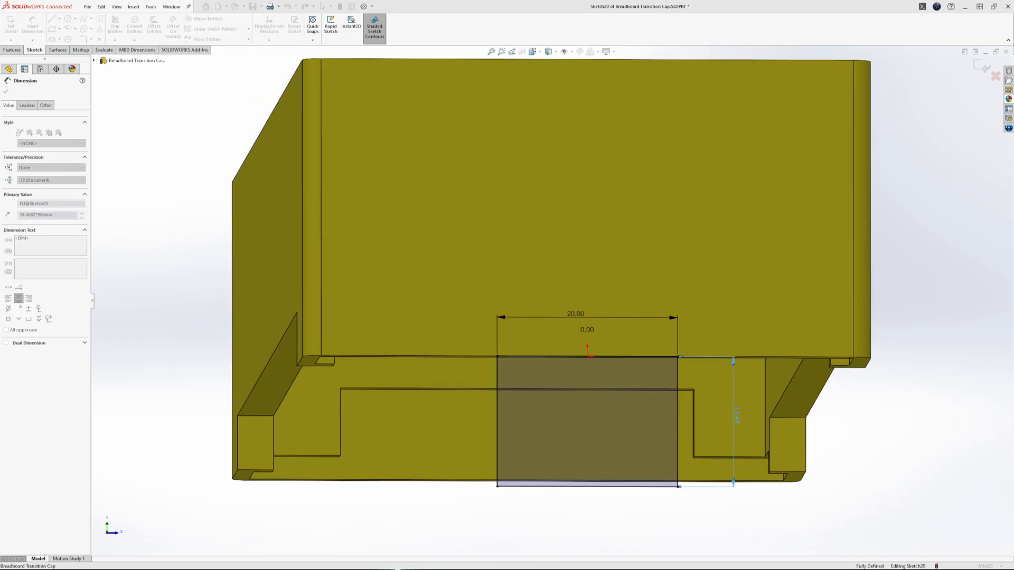
pyautogui.write('16.2')
pyautogui.press('Return')
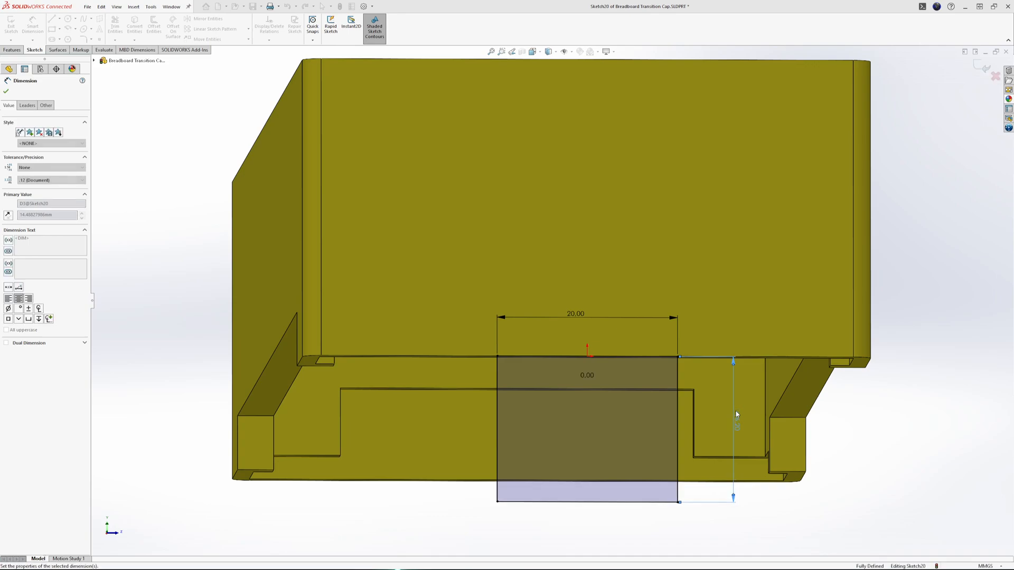
# Step: Examine the tab rectangle from several angles against the cap's rim and recesses
pyautogui.moveTo(697, 390); pyautogui.dragTo(693, 402, button='middle')
pyautogui.scroll(3, 693, 402)
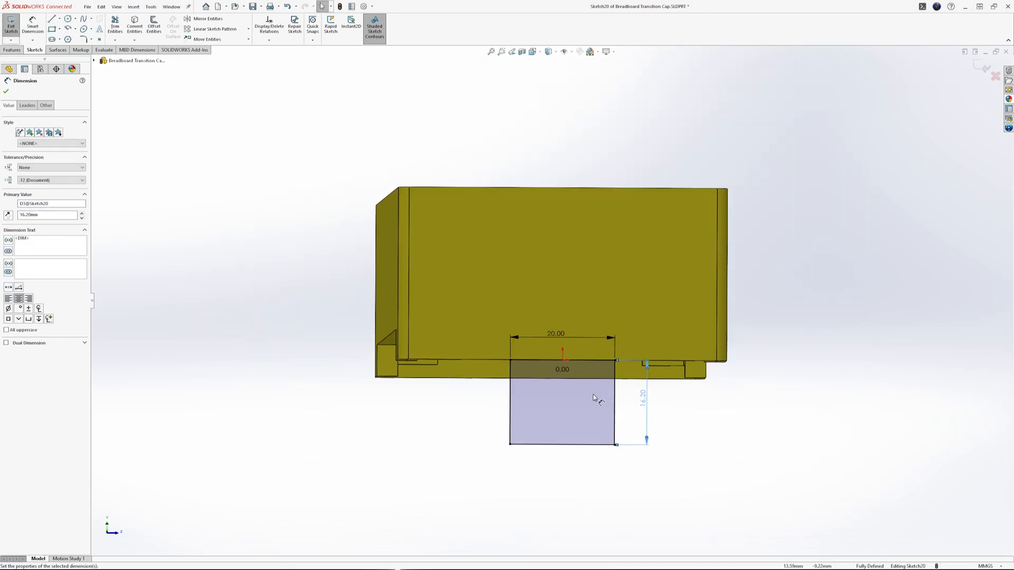
pyautogui.scroll(-5, 600, 397)
pyautogui.scroll(2, 354, 363)
pyautogui.scroll(-1, 459, 375)
pyautogui.scroll(-1, 446, 373)
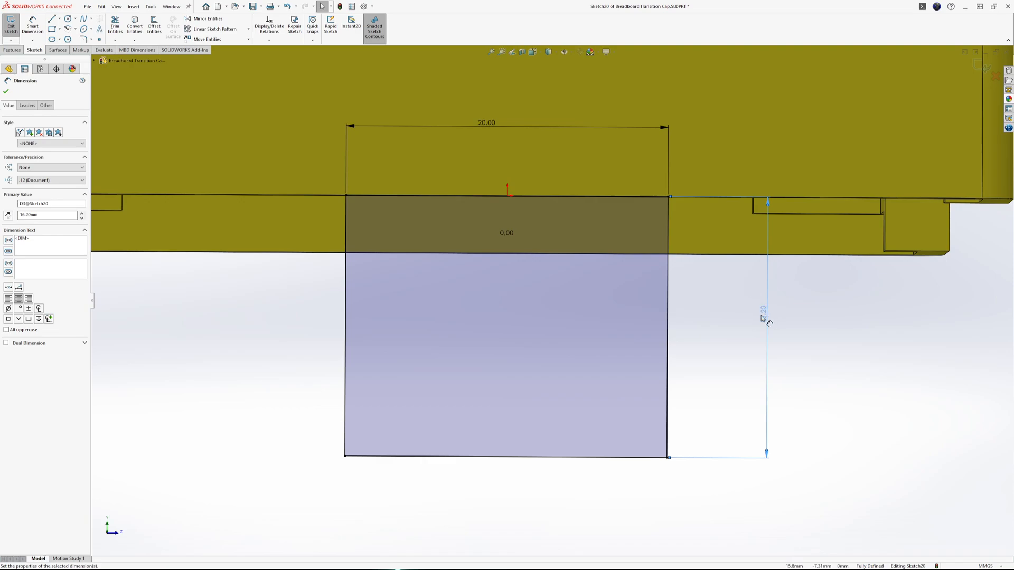
pyautogui.scroll(5, 704, 278)
pyautogui.moveTo(704, 278)
pyautogui.mouseDown(button='middle')
pyautogui.moveTo(538, 128)
pyautogui.moveTo(523, 203)
pyautogui.moveTo(530, 129)
pyautogui.moveTo(521, 294)
pyautogui.mouseUp(button='middle')
pyautogui.scroll(-5, 520, 294)
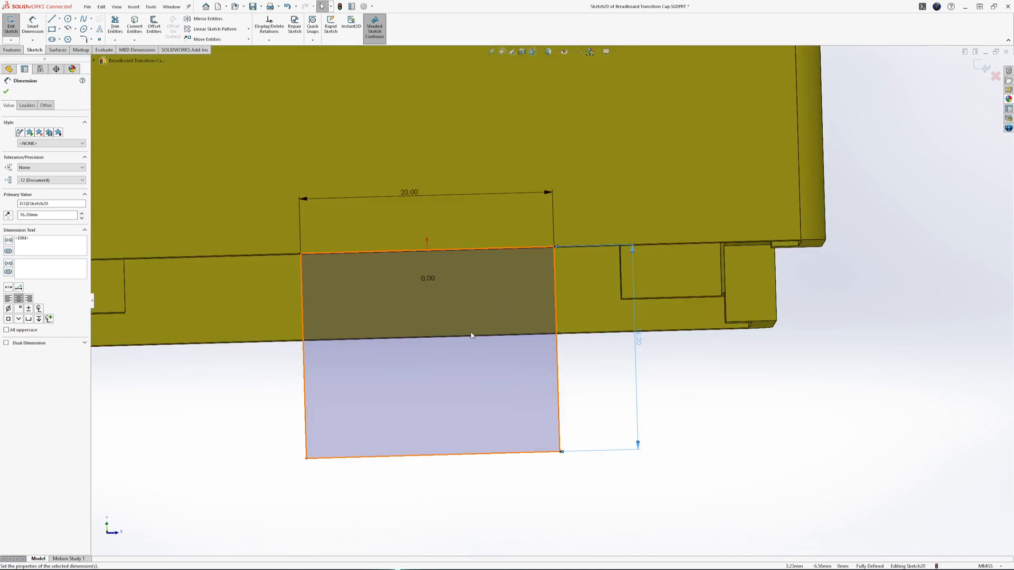
pyautogui.moveTo(472, 336)
pyautogui.mouseDown(button='middle')
pyautogui.moveTo(429, 364)
pyautogui.moveTo(463, 368)
pyautogui.moveTo(461, 350)
pyautogui.mouseUp(button='middle')
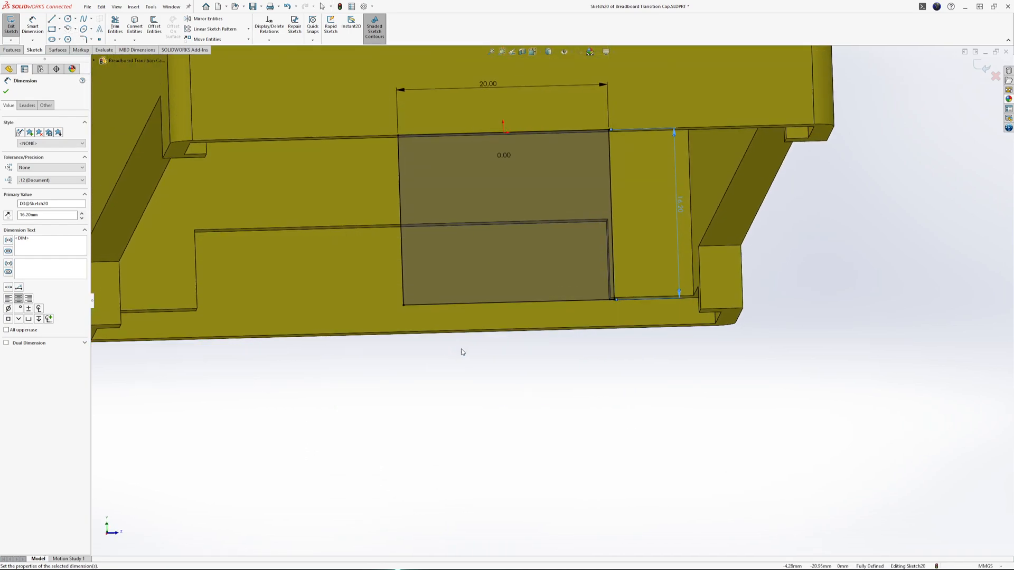
# Step: Extrude the tab rectangle up to the recessed face just inside the rim, merging it with the cap
pyautogui.click(11, 50)
pyautogui.click(14, 25)
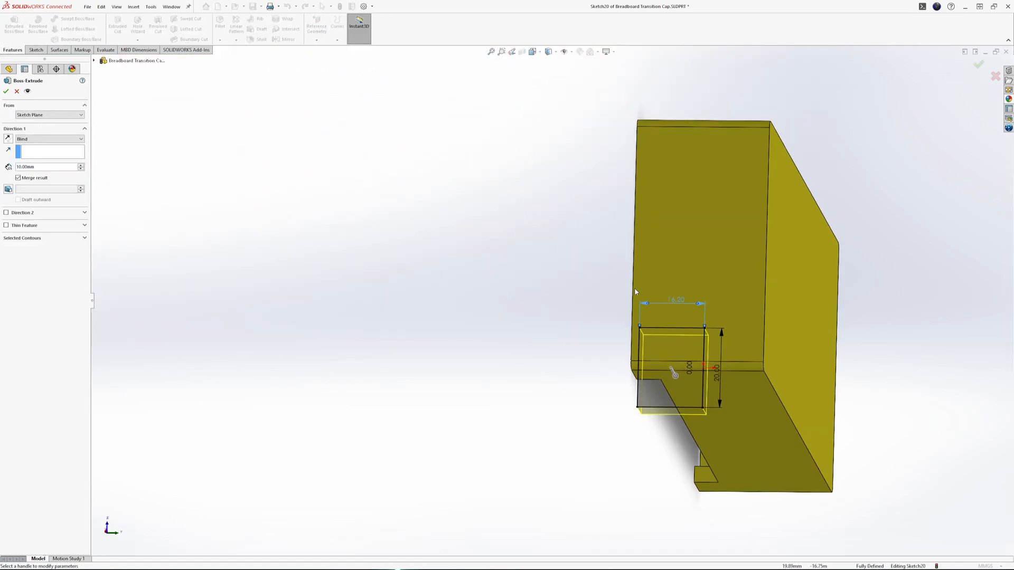
pyautogui.moveTo(654, 292); pyautogui.dragTo(715, 296, button='middle')
pyautogui.scroll(-7, 342, 352)
pyautogui.moveTo(417, 321); pyautogui.dragTo(425, 317, button='middle')
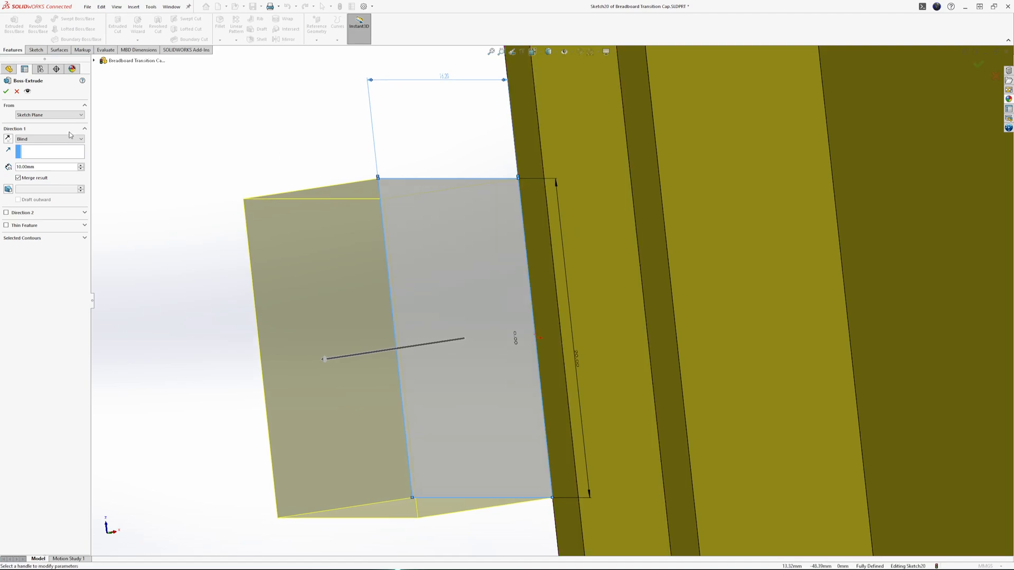
pyautogui.click(45, 167)
pyautogui.click(594, 151)
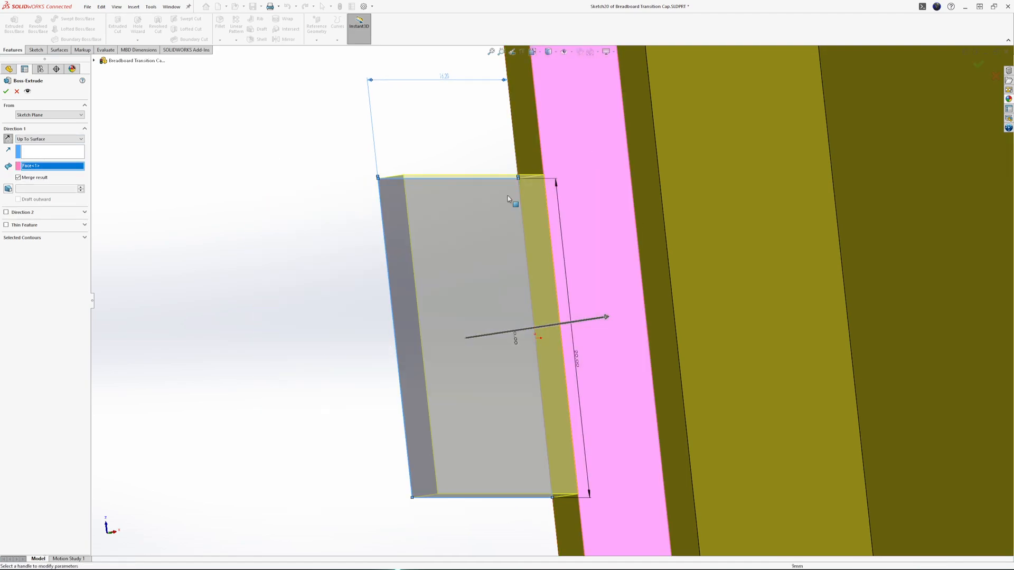
pyautogui.click(6, 92)
# Step: Start a Fillet on the two outer corner edges of the tab
pyautogui.moveTo(451, 287); pyautogui.dragTo(150, 237, button='middle')
pyautogui.scroll(5, 469, 265)
pyautogui.moveTo(529, 223)
pyautogui.mouseDown(button='middle')
pyautogui.moveTo(518, 227)
pyautogui.moveTo(603, 232)
pyautogui.moveTo(543, 240)
pyautogui.moveTo(550, 219)
pyautogui.moveTo(509, 220)
pyautogui.mouseUp(button='middle')
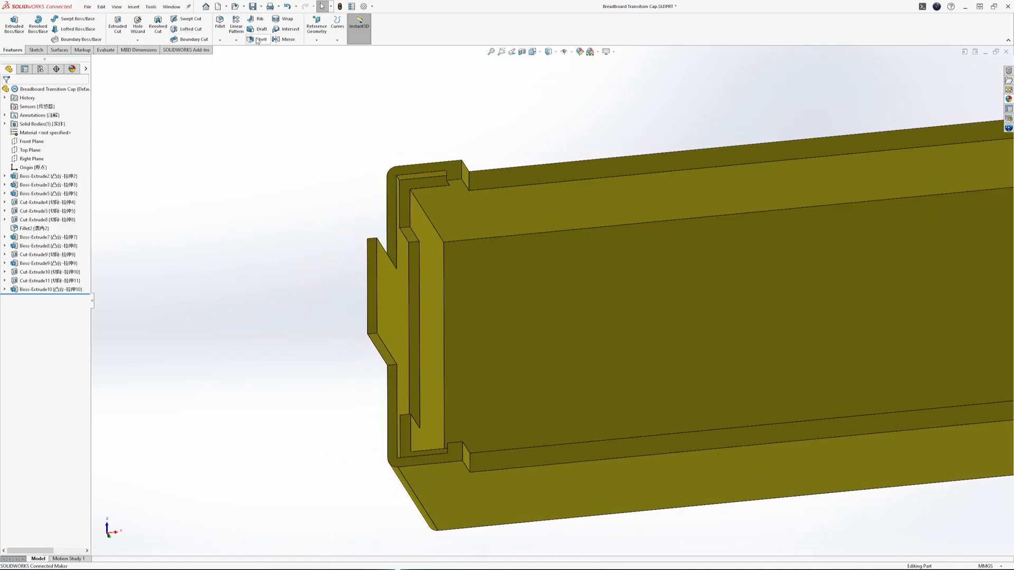
pyautogui.click(219, 24)
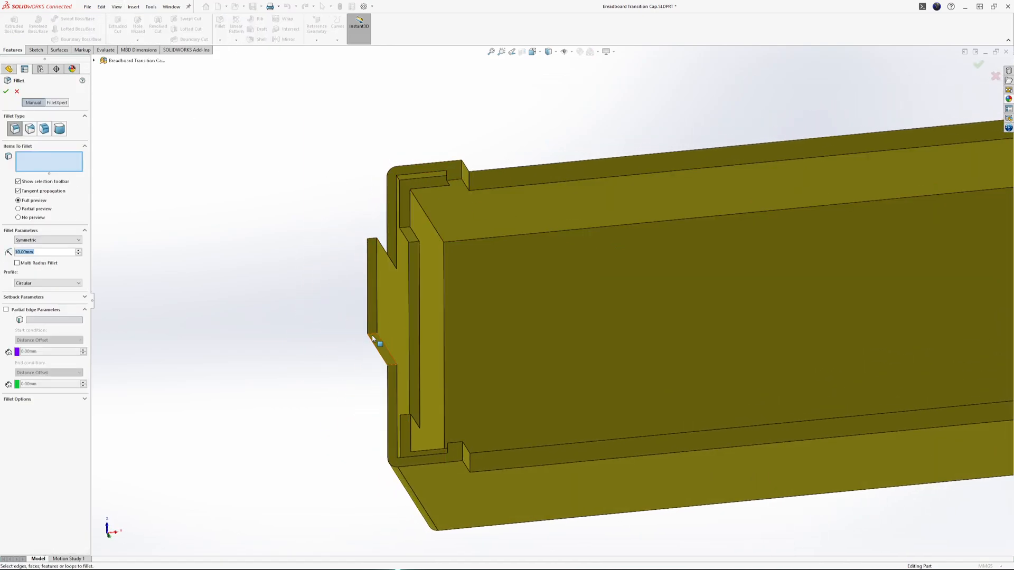
pyautogui.click(372, 338)
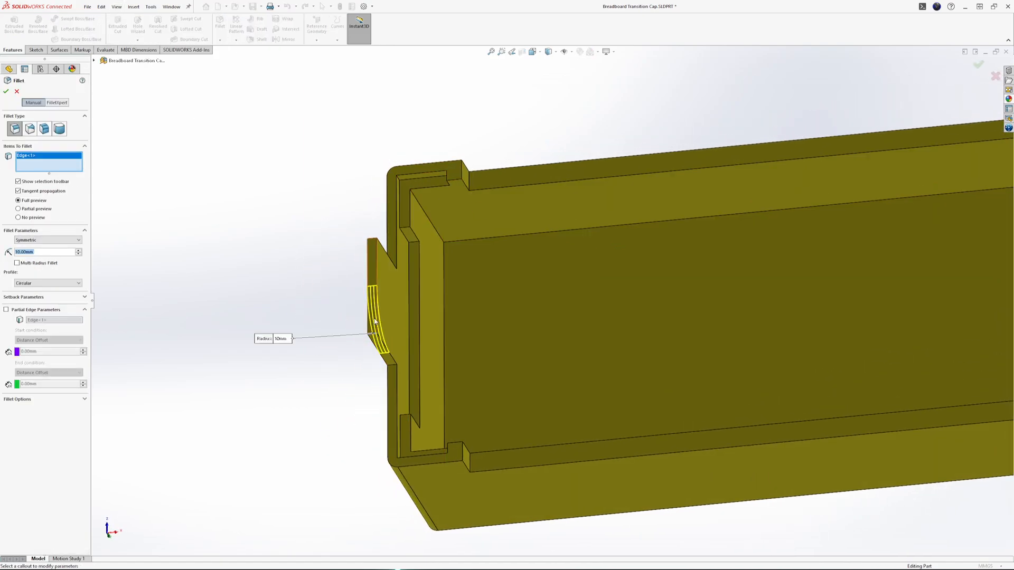
pyautogui.click(372, 242)
pyautogui.moveTo(287, 284); pyautogui.dragTo(412, 252, button='middle')
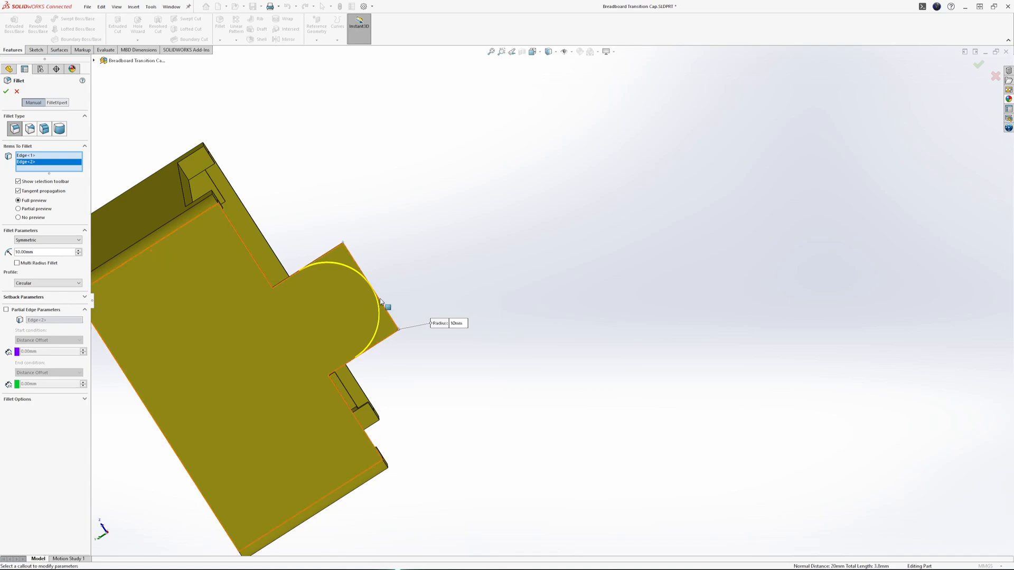
# Step: Set the fillet radius to 6 mm and examine the rounded tab corners in the preview
pyautogui.doubleClick(37, 252)
pyautogui.write('6')
pyautogui.press('Return')
pyautogui.moveTo(233, 244); pyautogui.dragTo(445, 282, button='middle')
pyautogui.scroll(-6, 346, 267)
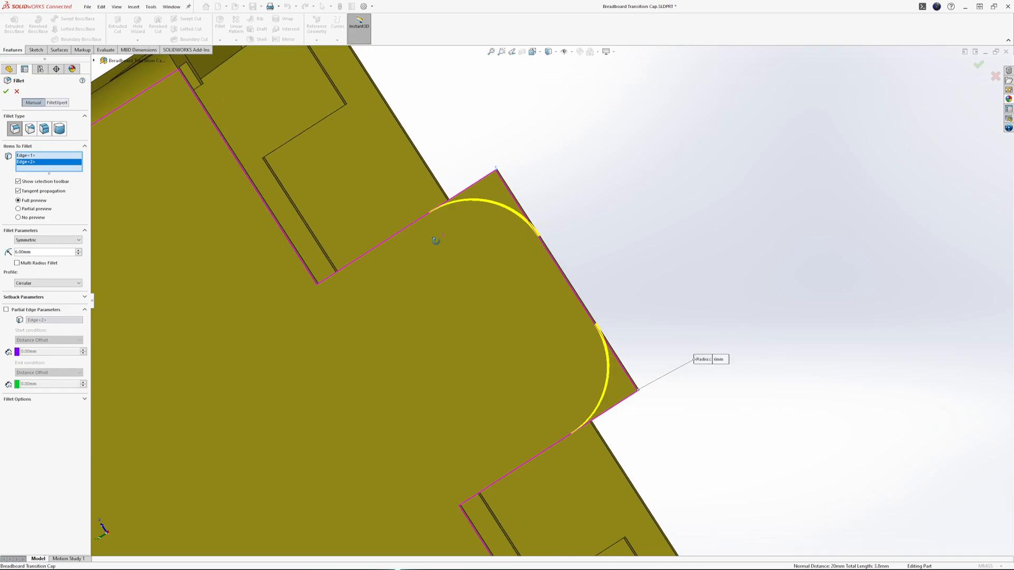
pyautogui.moveTo(402, 275); pyautogui.dragTo(516, 235, button='middle')
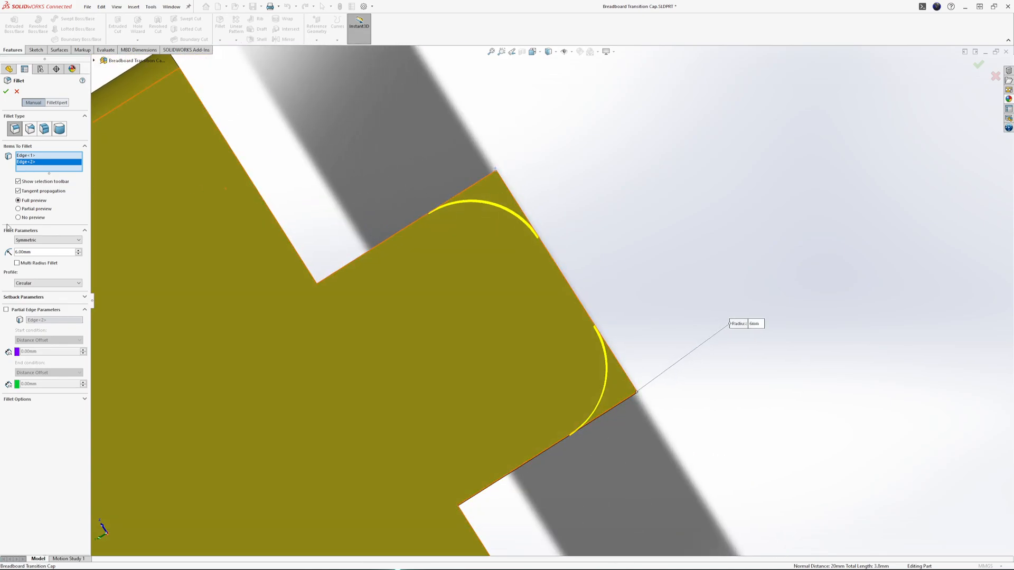
# Step: Set the tab corner fillet radius to 5 mm and apply the fillet
pyautogui.click(59, 251)
pyautogui.click(79, 254)
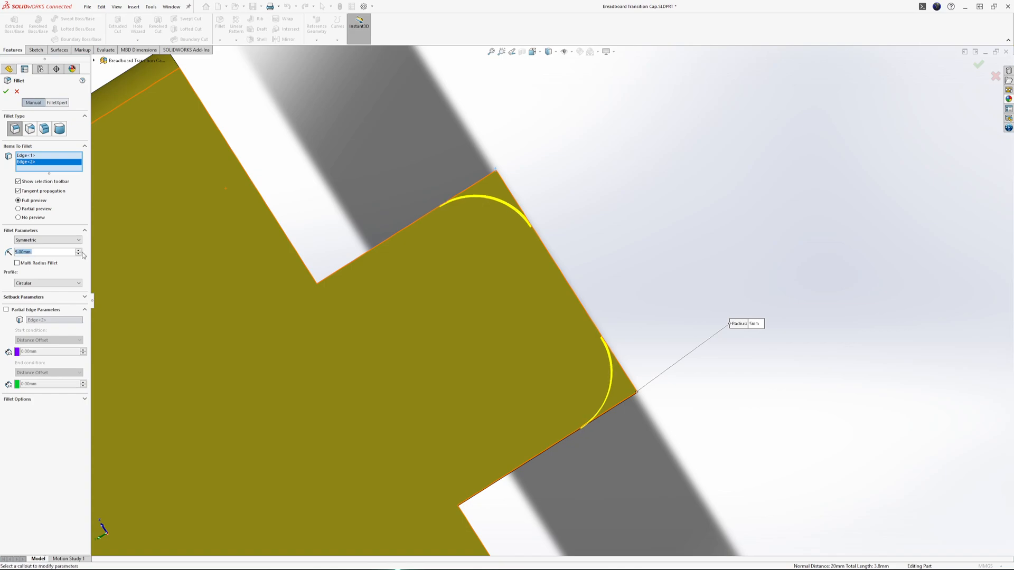
pyautogui.press('Return')
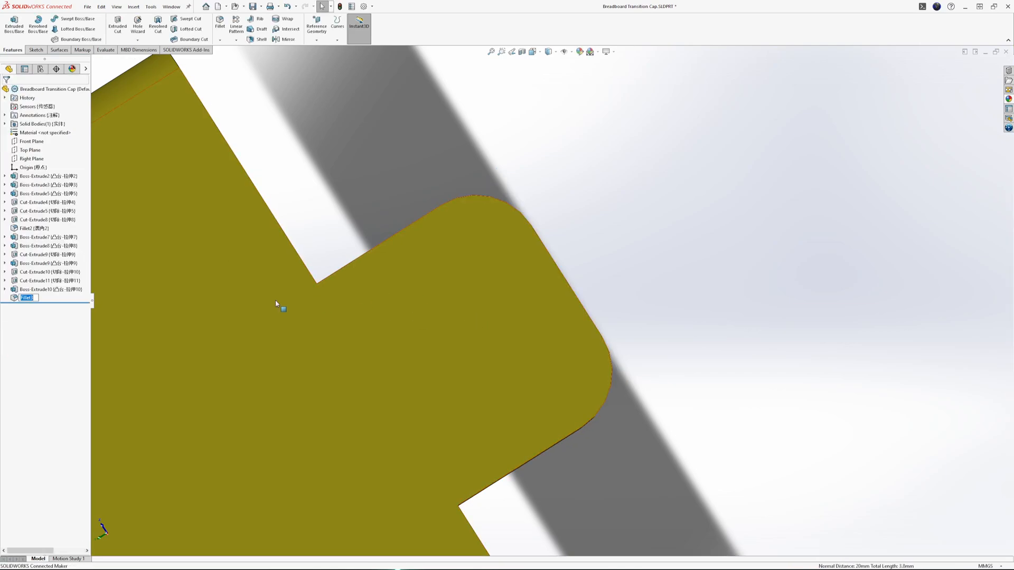
# Step: Edit the tab's sketch and draw a circle of 1.6 mm radius inside the rectangle, close to its outer edge
pyautogui.click(35, 309)
pyautogui.click(45, 293)
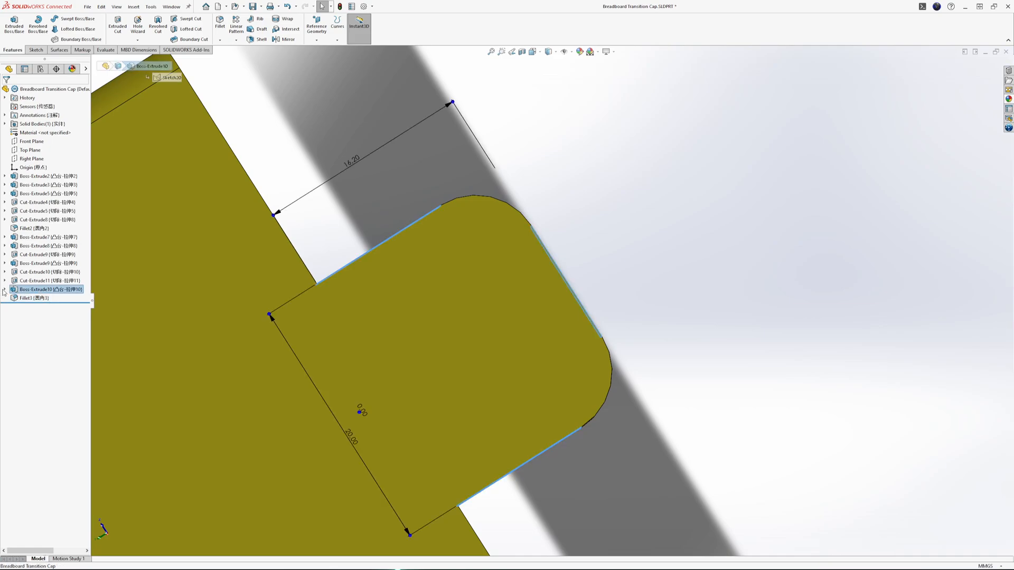
pyautogui.click(51, 276)
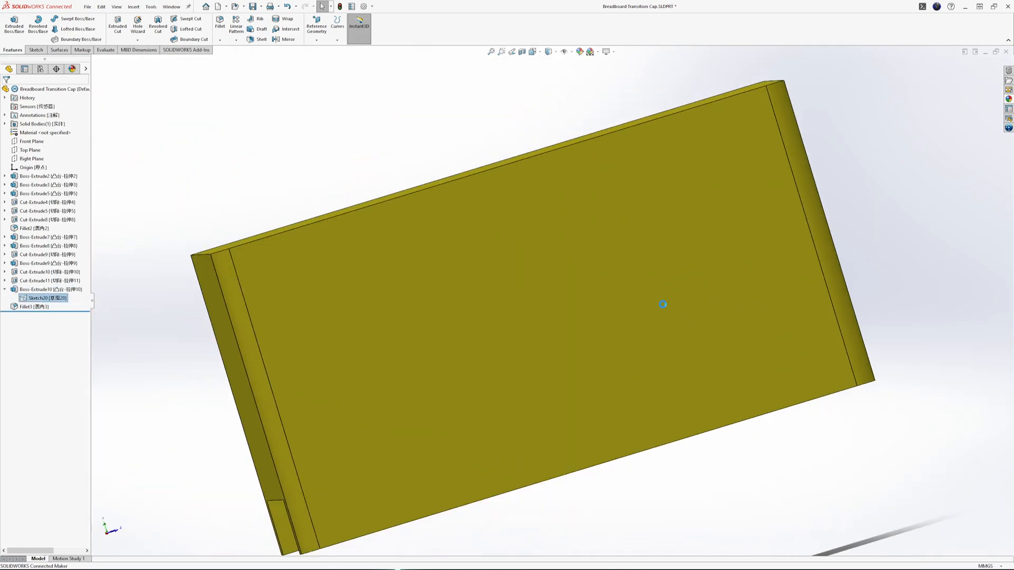
pyautogui.scroll(4, 556, 413)
pyautogui.scroll(-3, 556, 421)
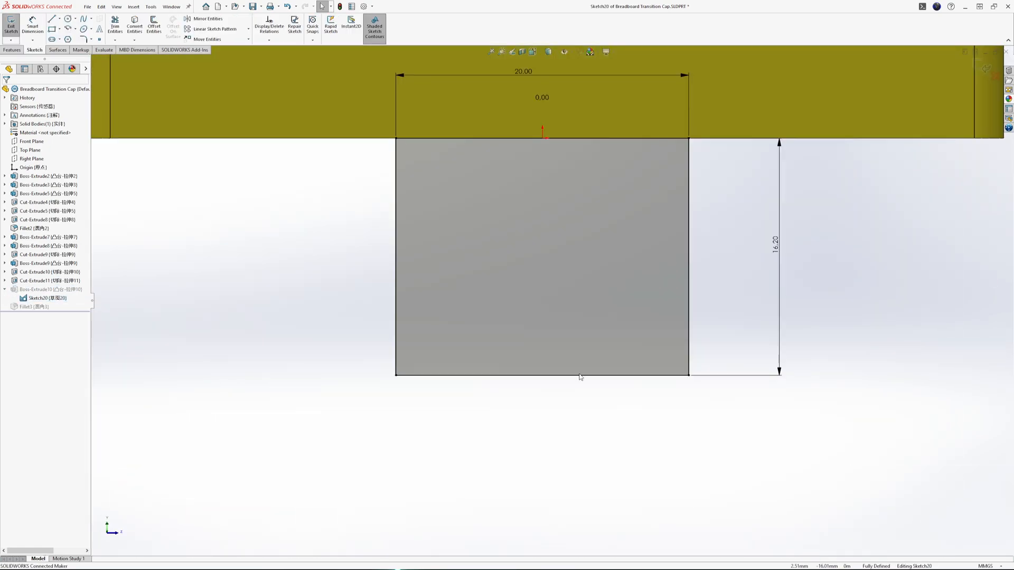
pyautogui.click(67, 19)
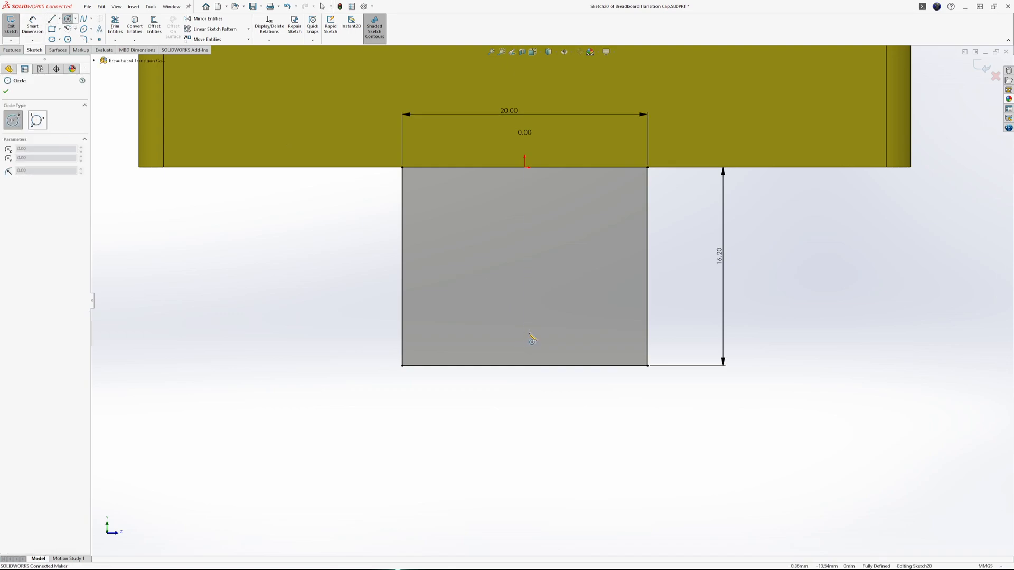
pyautogui.click(529, 333)
pyautogui.click(547, 315)
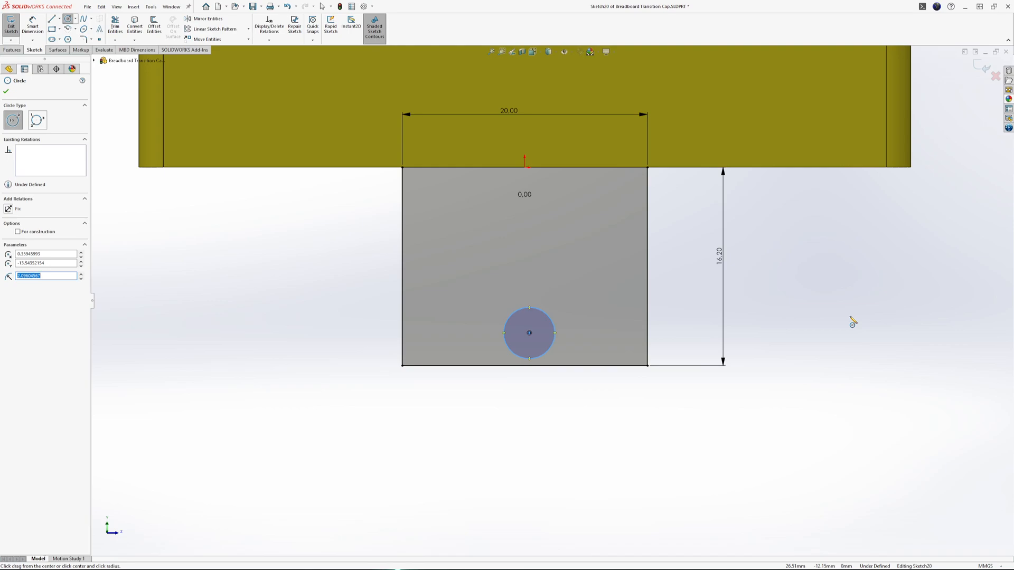
pyautogui.press('Return')
pyautogui.scroll(-3, 669, 212)
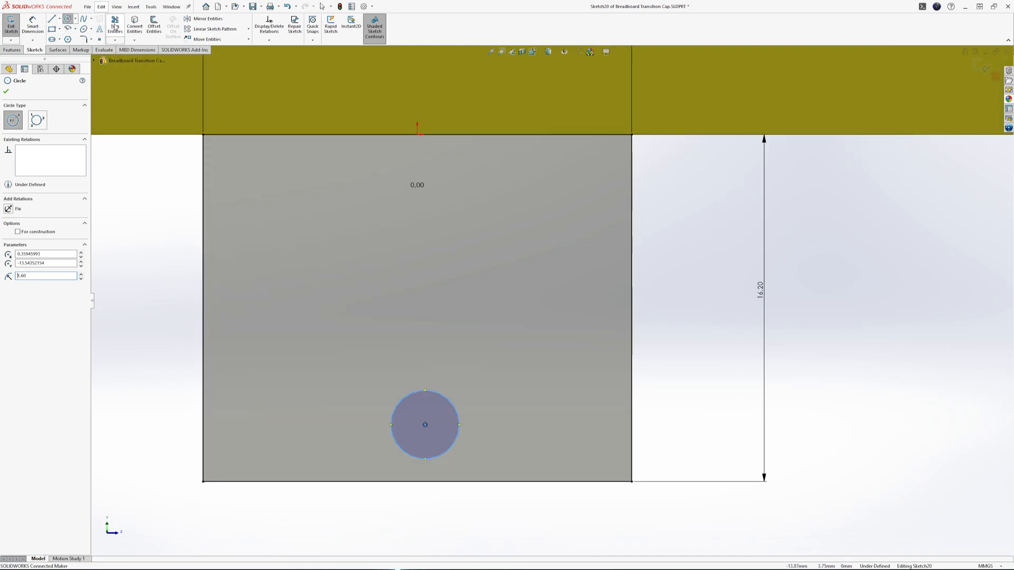
# Step: Dimension the circle's diameter as 3.2 mm
pyautogui.click(115, 27)
pyautogui.click(33, 25)
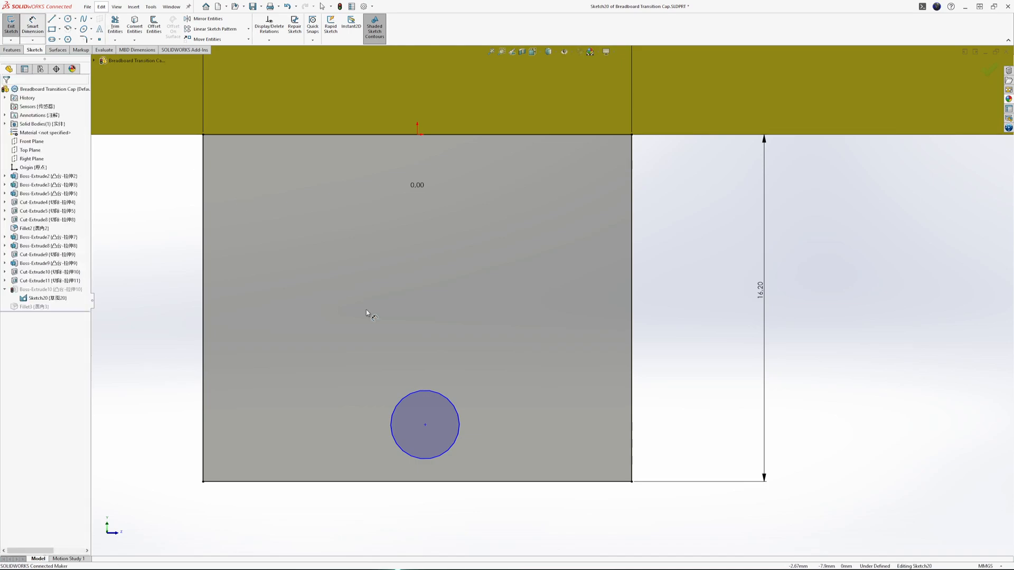
pyautogui.click(449, 400)
pyautogui.click(487, 399)
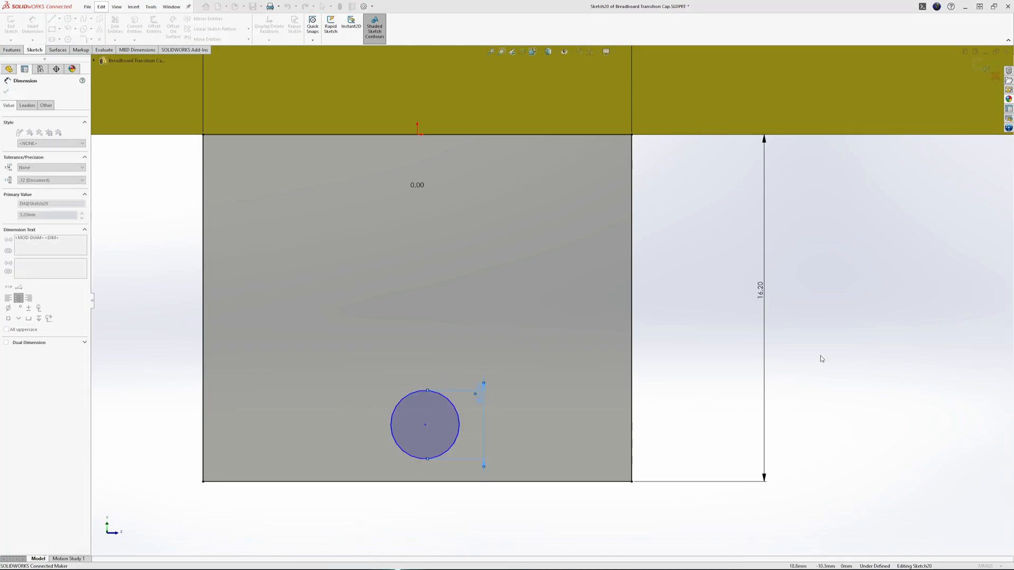
pyautogui.click(660, 398)
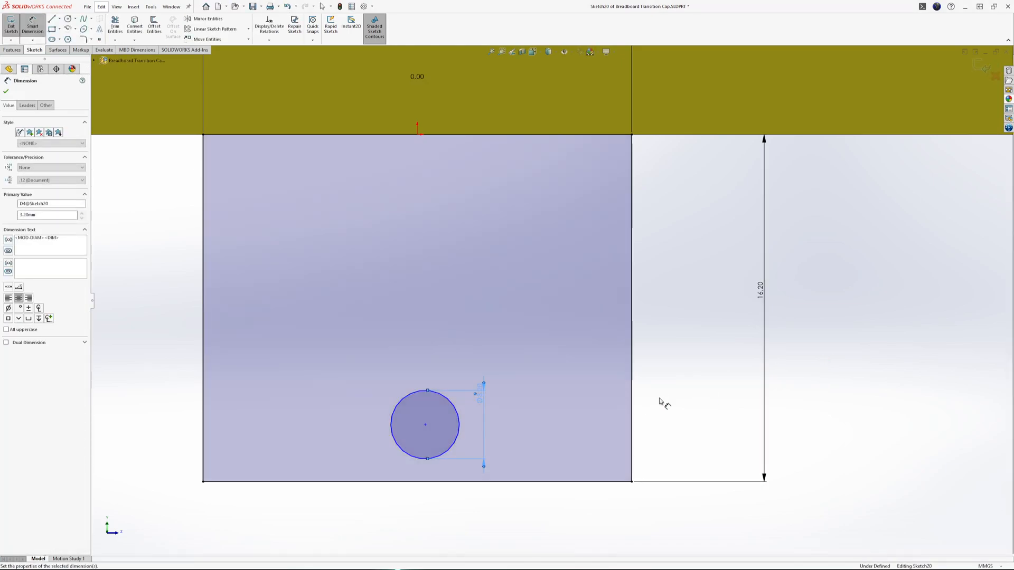
# Step: Align the circle's centre with the origin by setting their horizontal offset to 0 mm
pyautogui.click(426, 426)
pyautogui.click(418, 134)
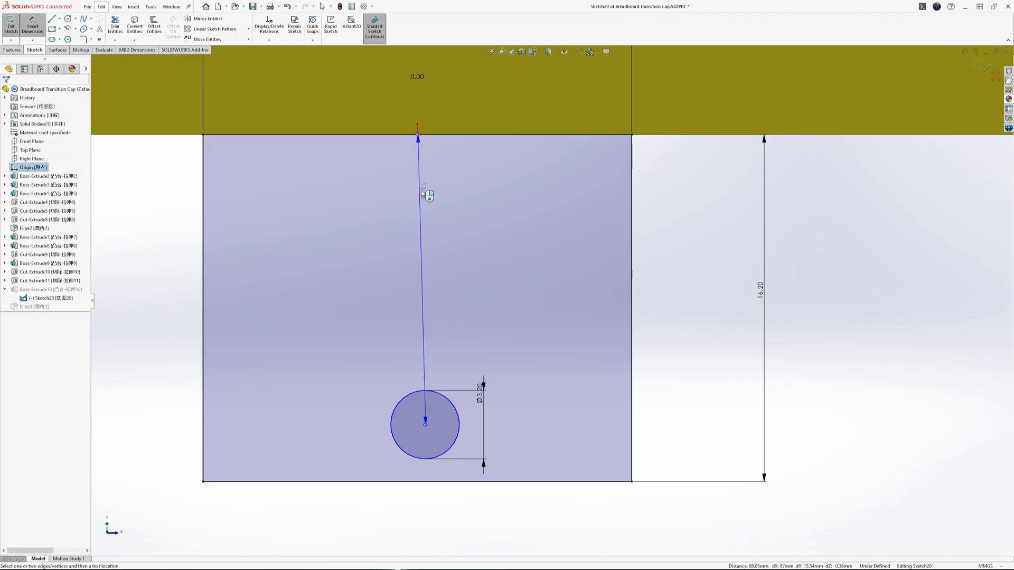
pyautogui.click(423, 431)
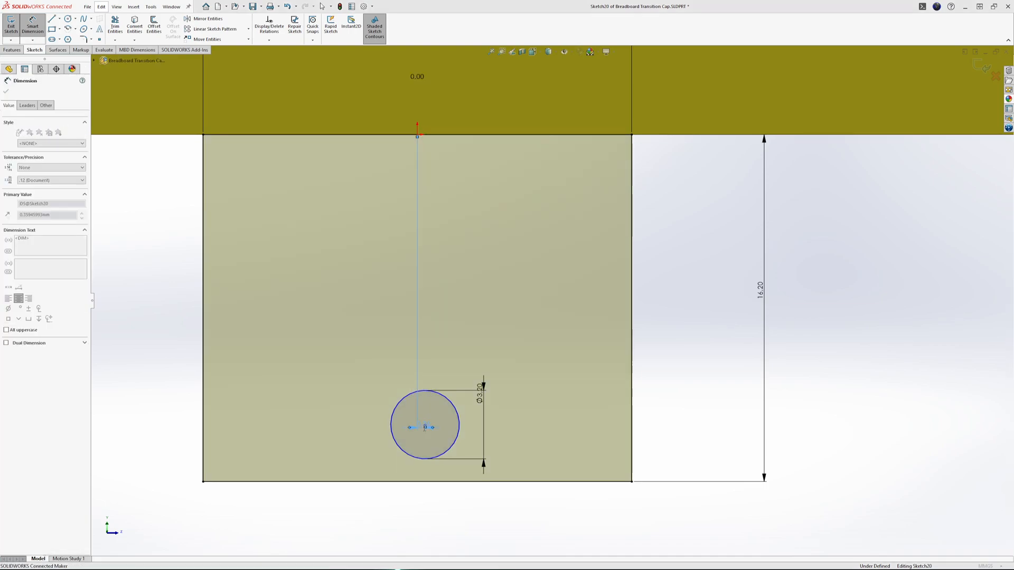
pyautogui.write('0')
pyautogui.press('Return')
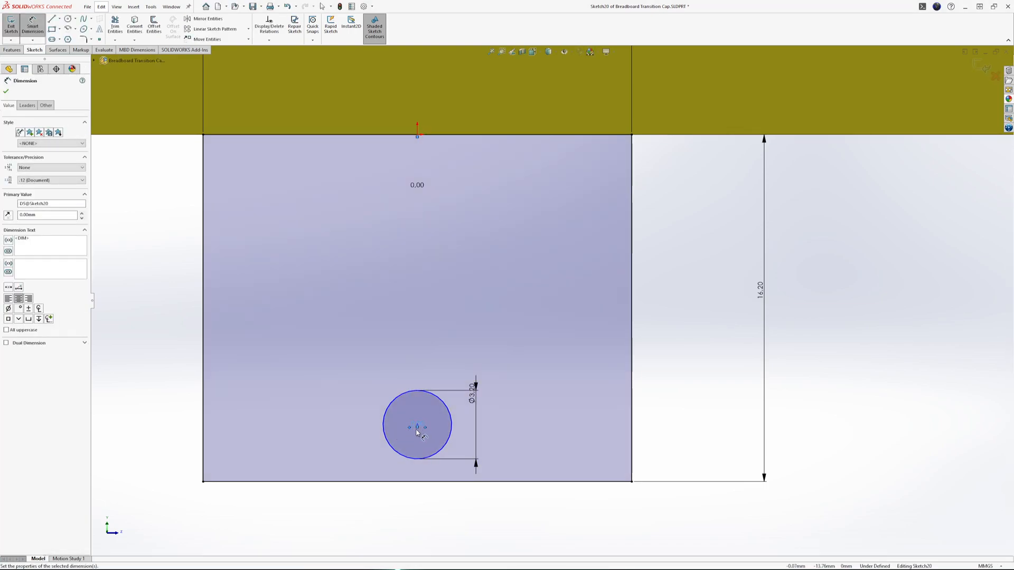
# Step: Set the distance from the circle's centre to the tab's outer edge to 2.8 mm
pyautogui.click(420, 482)
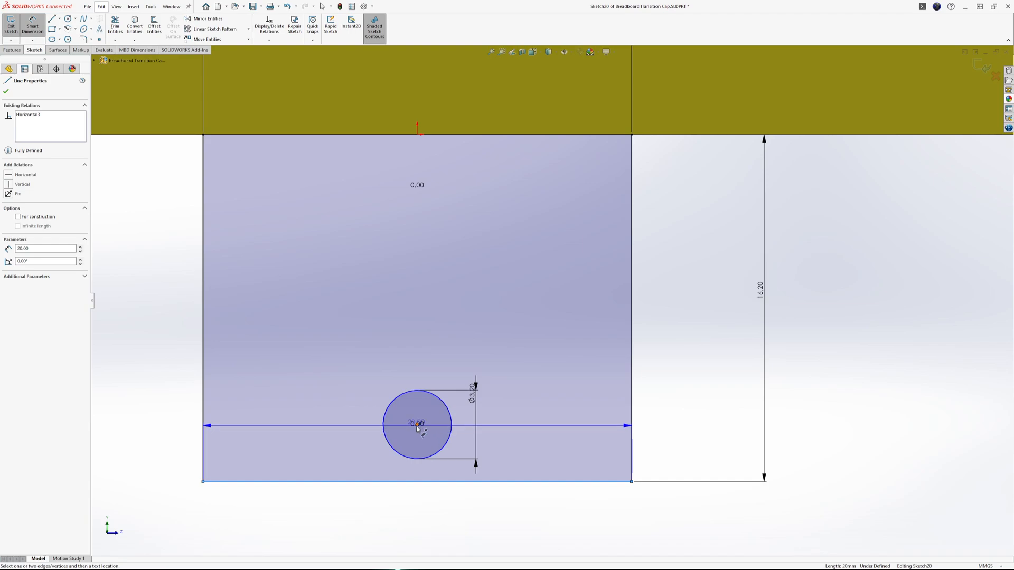
pyautogui.click(417, 425)
pyautogui.click(500, 439)
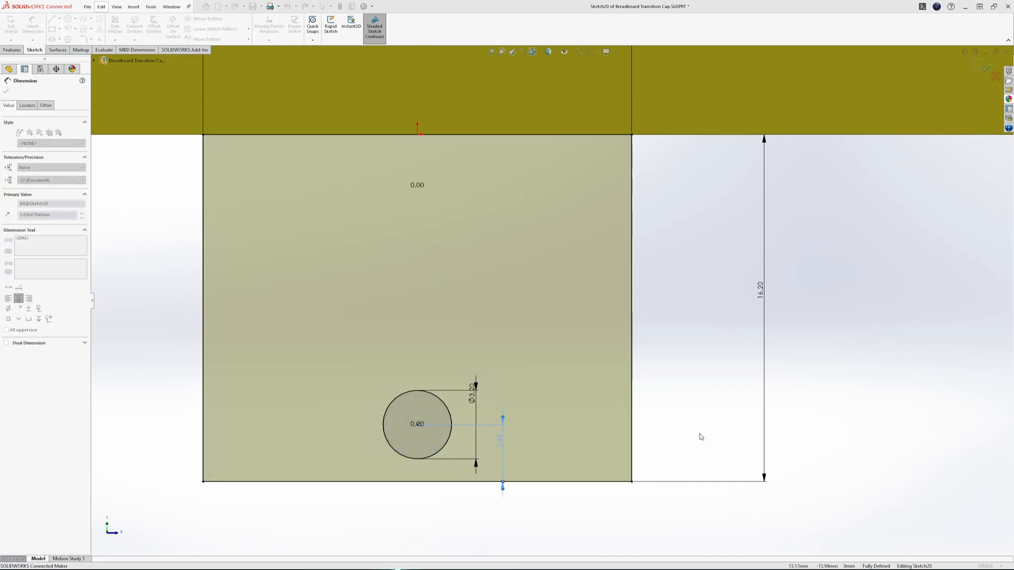
pyautogui.write('2.8')
pyautogui.press('Return')
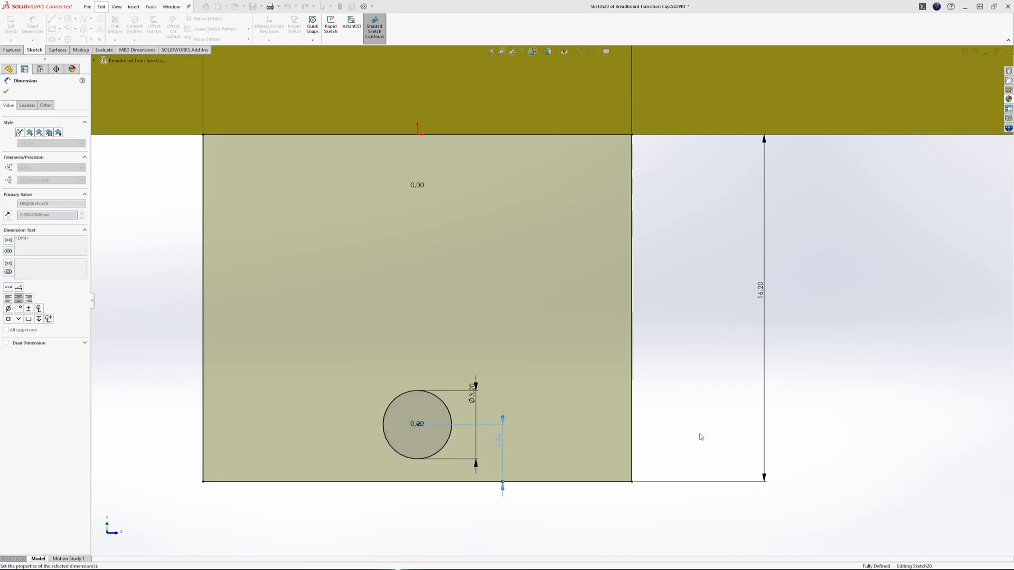
# Step: Close the sketch and edit the tab's extrusion so its contour excludes the circle, leaving a through hole in the tab
pyautogui.click(11, 32)
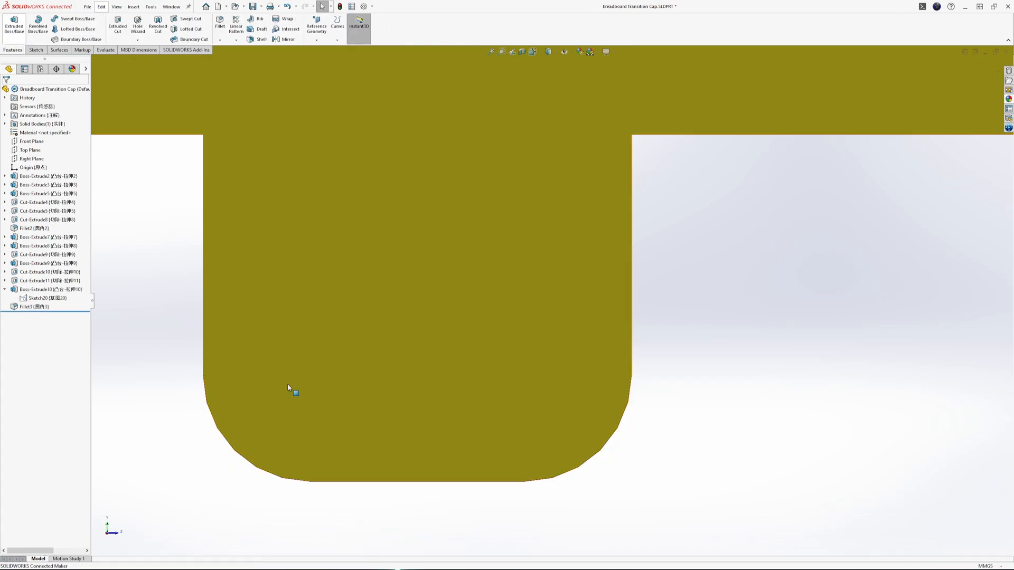
pyautogui.click(29, 290)
pyautogui.click(39, 269)
pyautogui.click(417, 415)
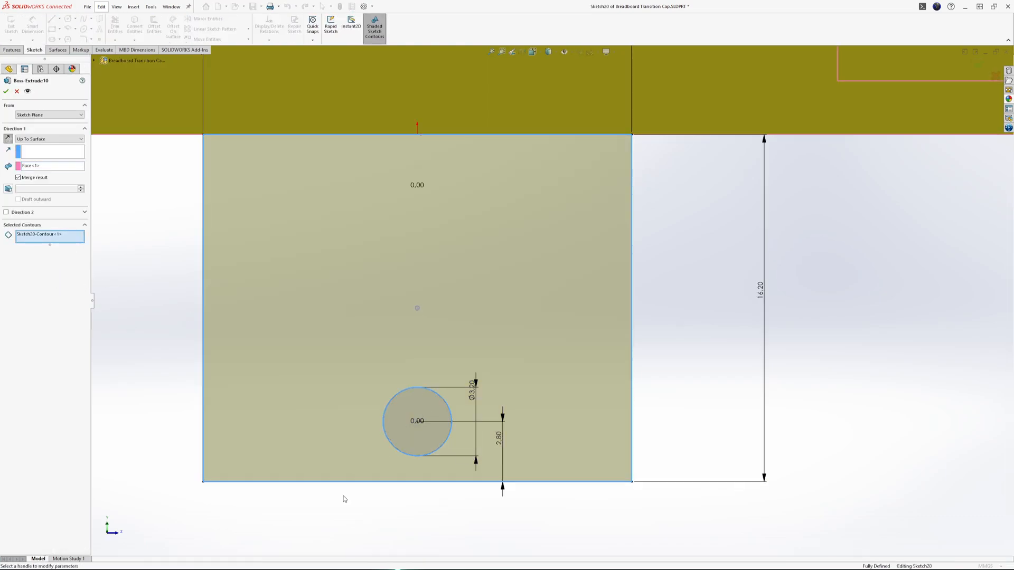
pyautogui.moveTo(561, 370); pyautogui.dragTo(466, 315, button='middle')
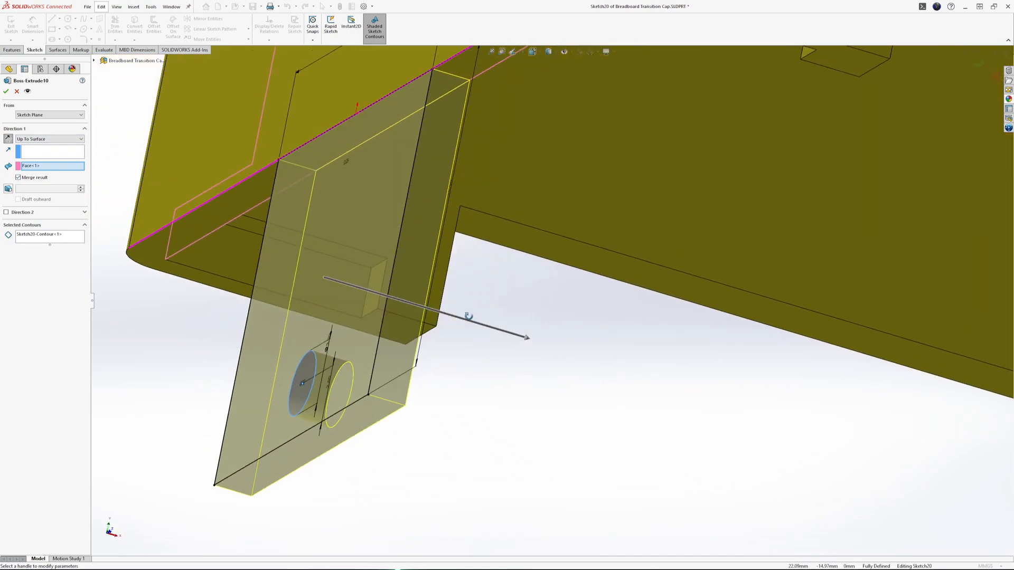
pyautogui.click(6, 93)
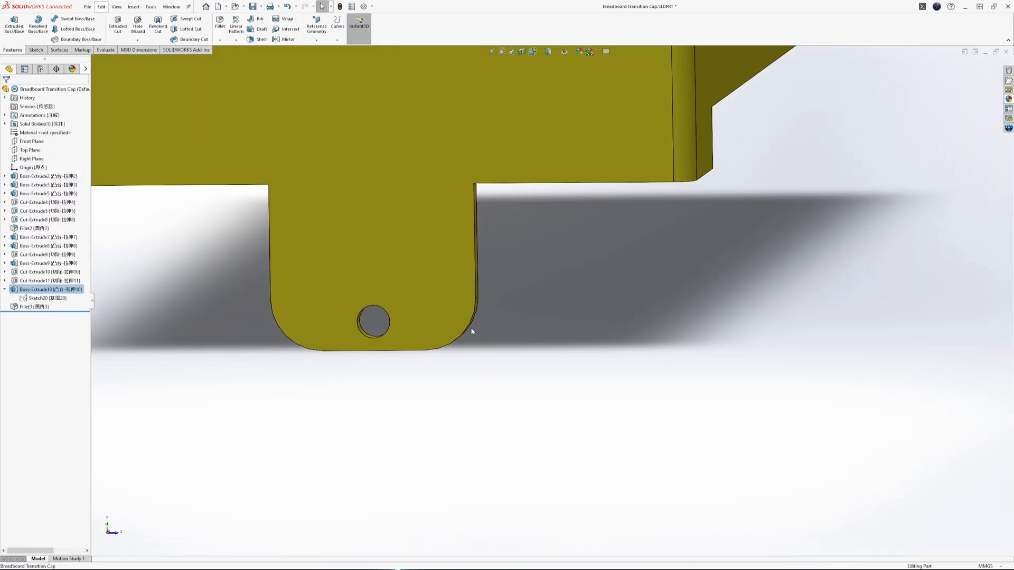
pyautogui.scroll(2, 471, 328)
pyautogui.moveTo(417, 262)
pyautogui.mouseDown(button='middle')
pyautogui.moveTo(417, 237)
pyautogui.moveTo(426, 248)
pyautogui.mouseUp(button='middle')
pyautogui.moveTo(617, 333); pyautogui.dragTo(470, 400, button='middle')
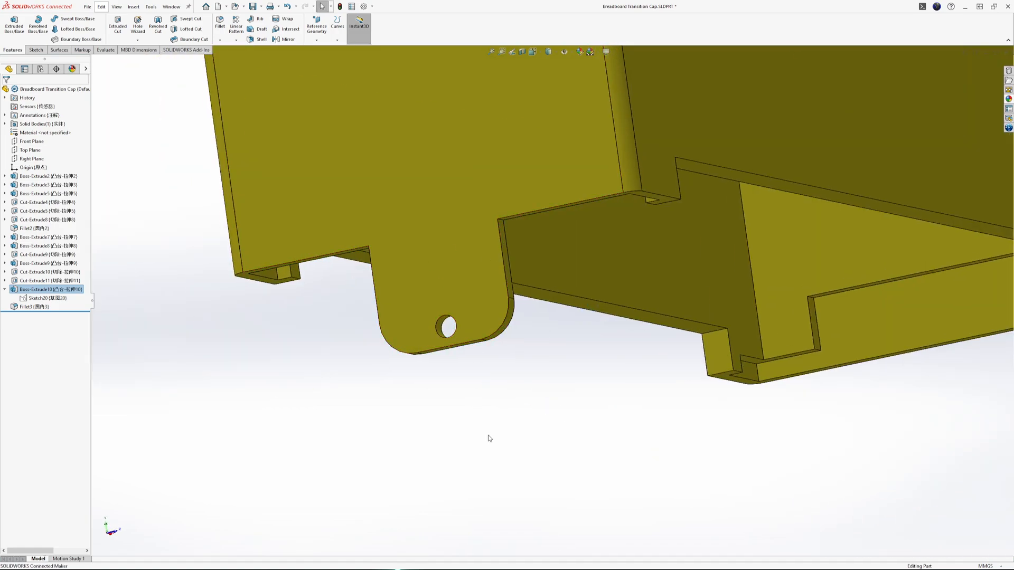
# Step: On the opposite end's outer face, sketch a rectangle about 6.7 mm by 14.7 mm extending down from the wall's lower edge
pyautogui.click(540, 505)
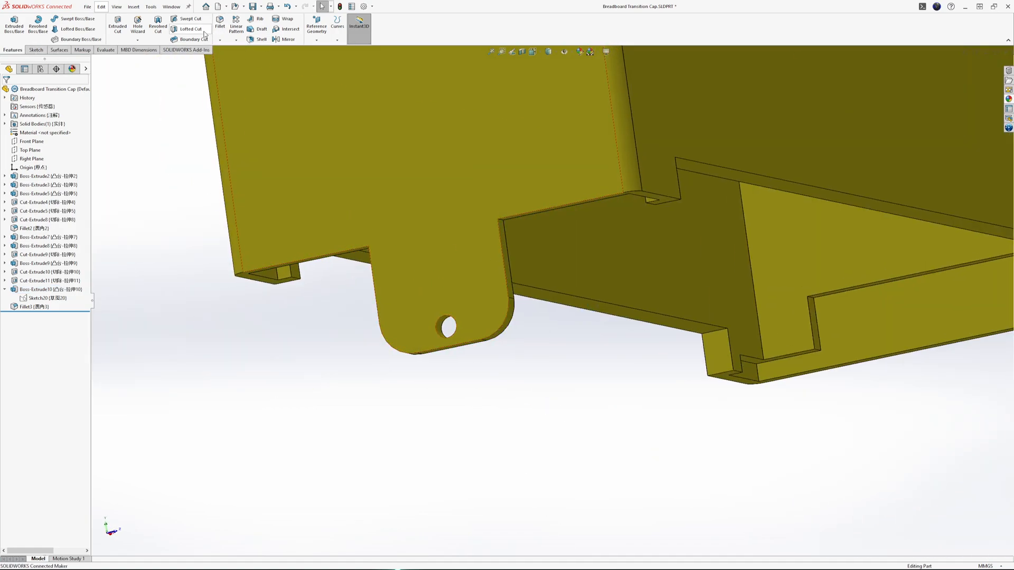
pyautogui.moveTo(609, 355); pyautogui.dragTo(496, 237, button='middle')
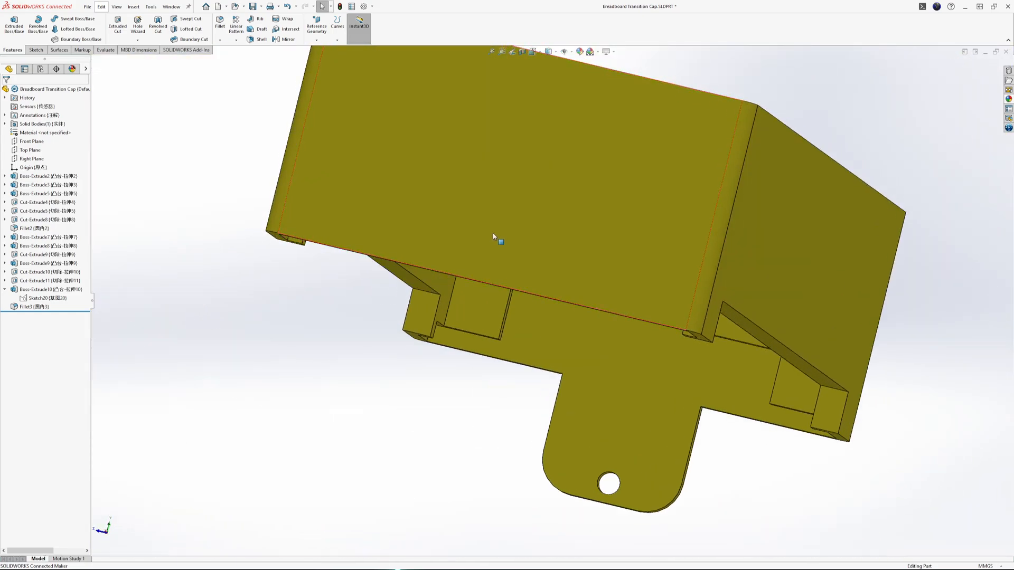
pyautogui.click(493, 236)
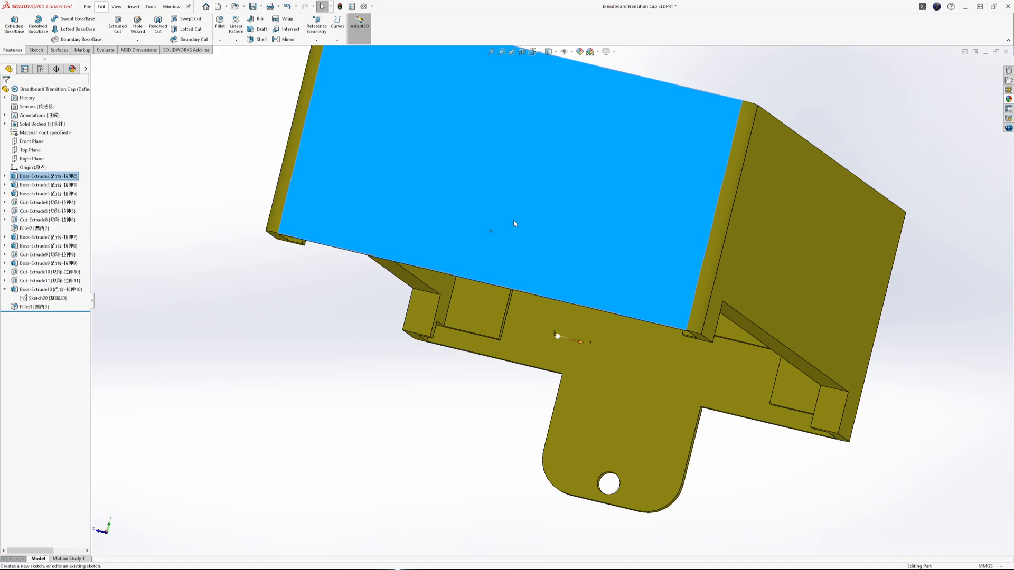
pyautogui.click(512, 221)
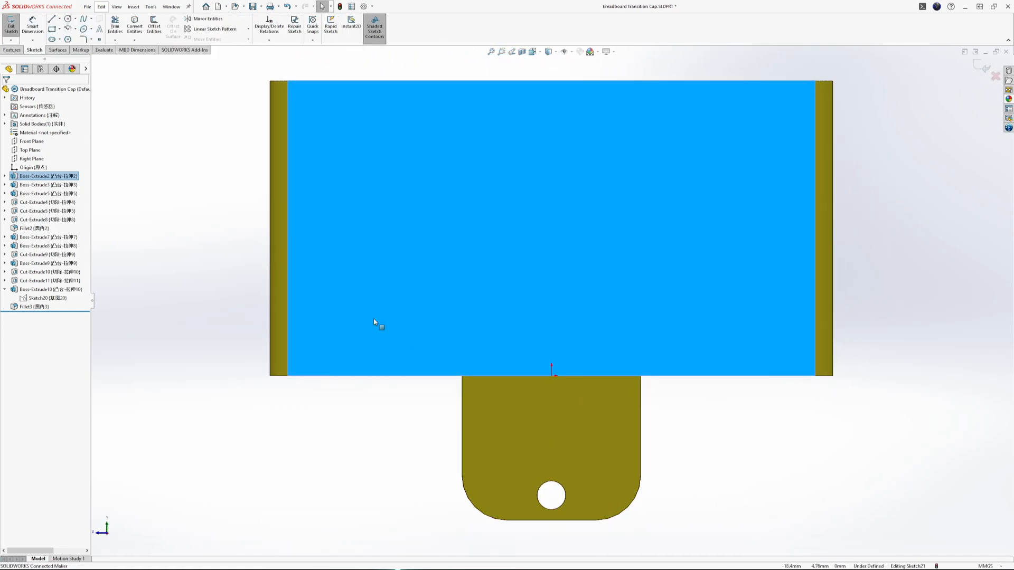
pyautogui.click(52, 29)
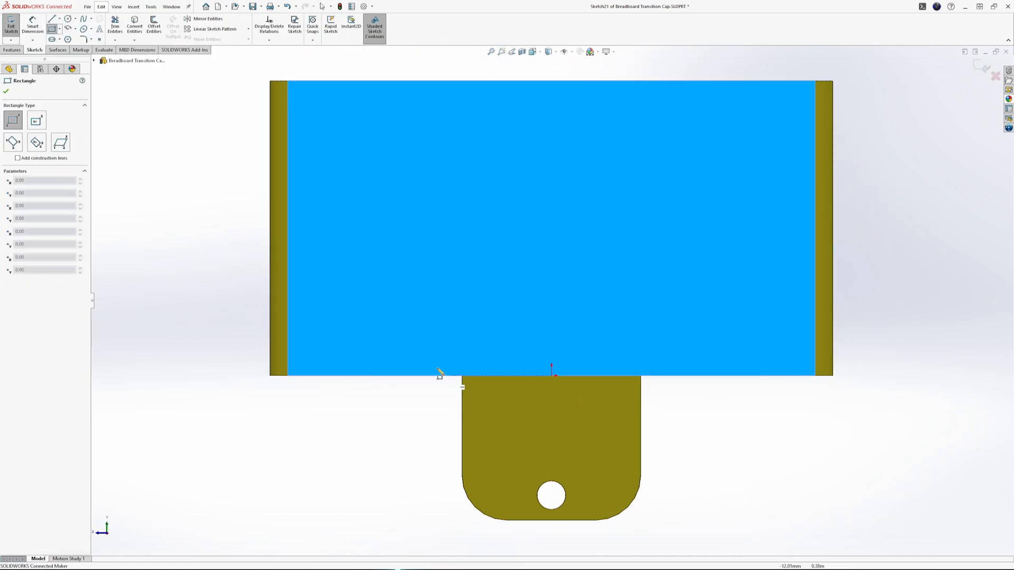
pyautogui.click(382, 376)
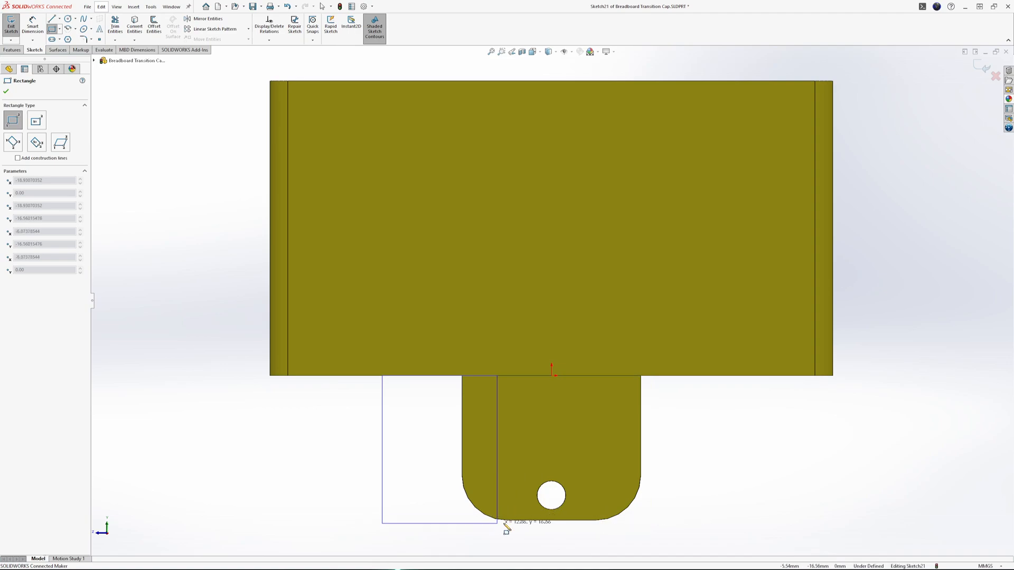
pyautogui.click(442, 507)
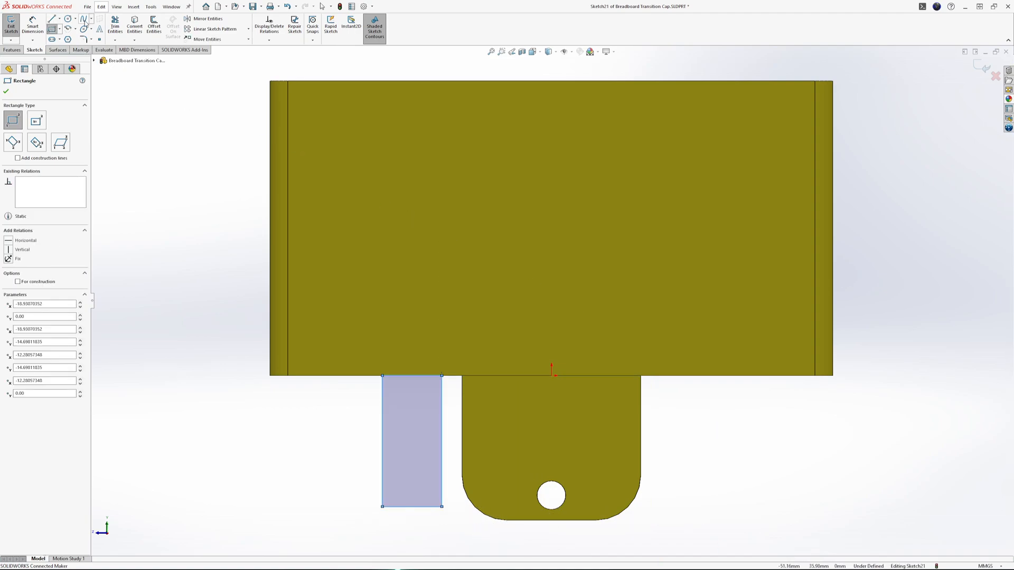
# Step: Centre the rectangle by setting the horizontal offset between the origin and its upper edge's midpoint to 0 mm
pyautogui.click(32, 25)
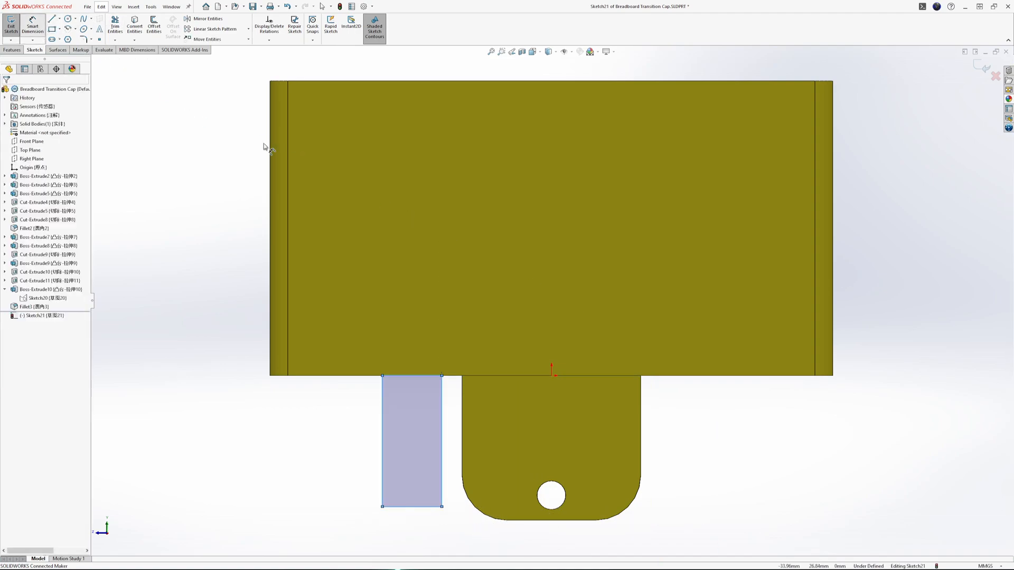
pyautogui.click(552, 377)
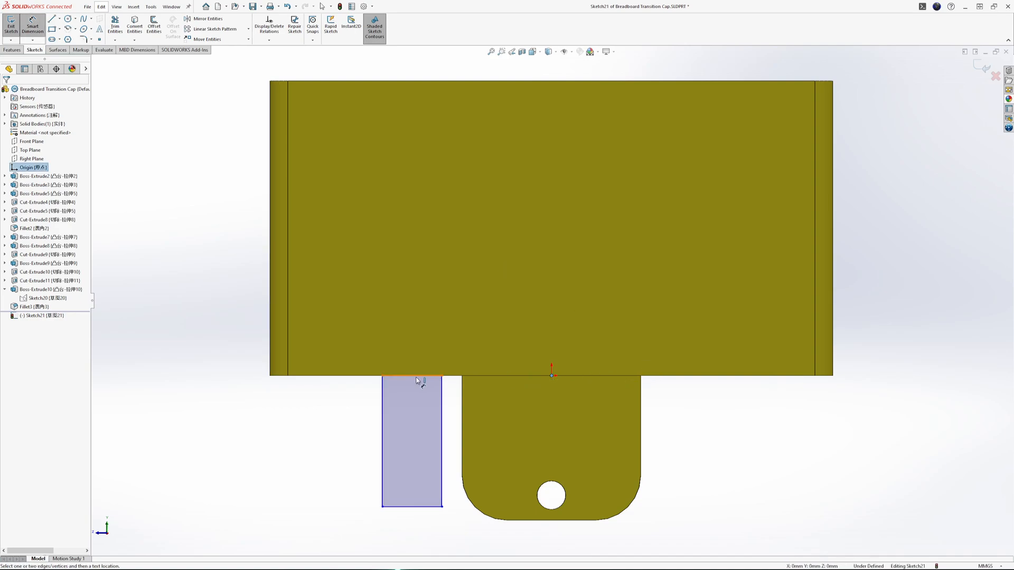
pyautogui.click(412, 376)
pyautogui.click(452, 333)
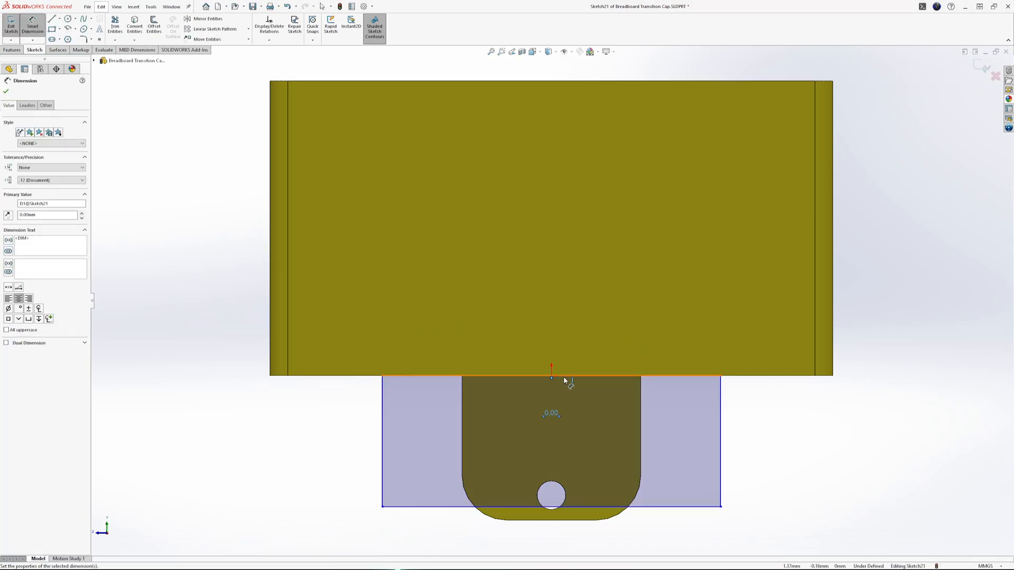
# Step: Set the rectangle's width to 20 mm
pyautogui.click(563, 376)
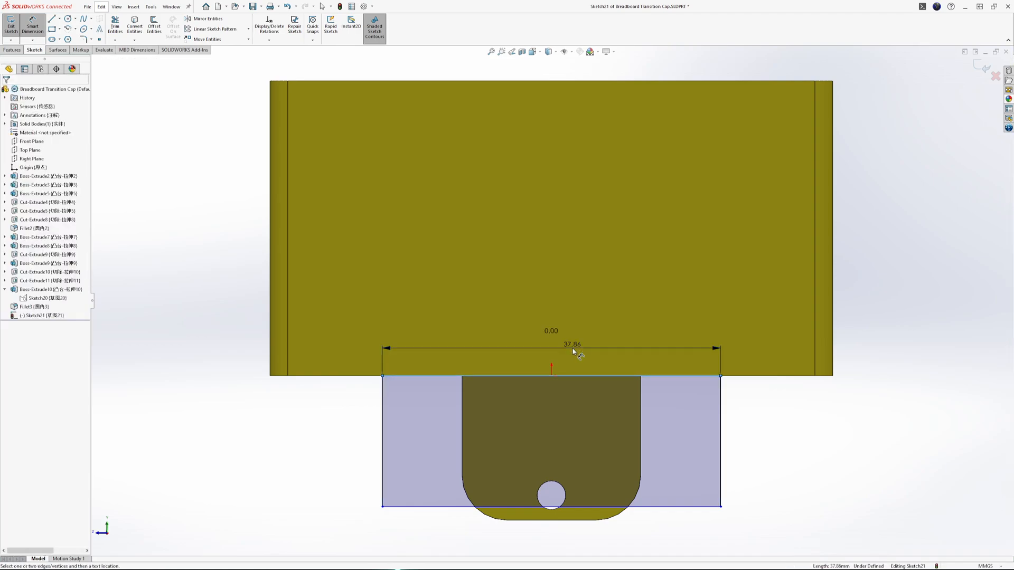
pyautogui.click(576, 347)
pyautogui.write('20')
pyautogui.press('Return')
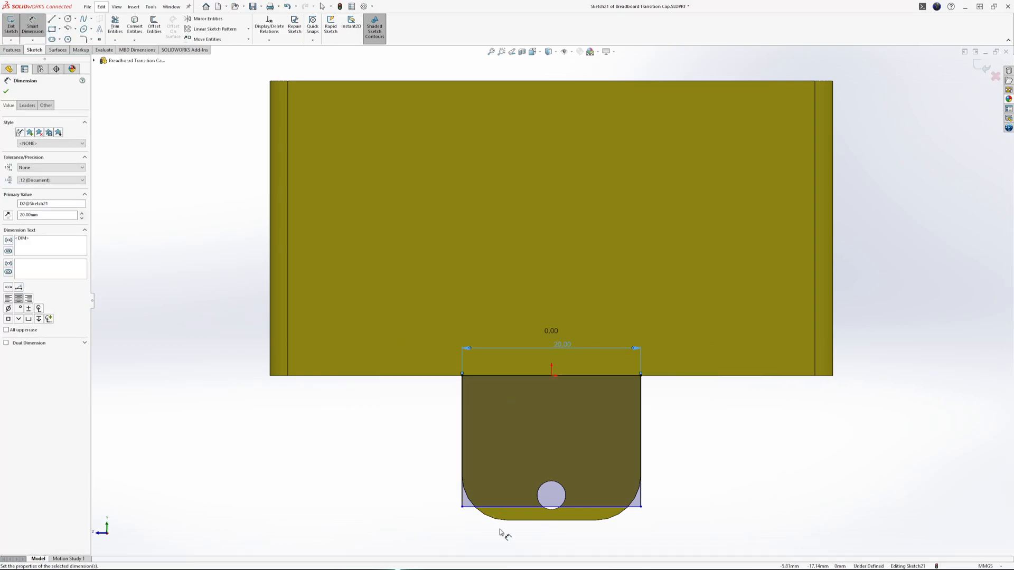
# Step: Align the rectangle's lower edge with the first tab's lower edge by setting the distance between them to 0 mm
pyautogui.click(541, 526)
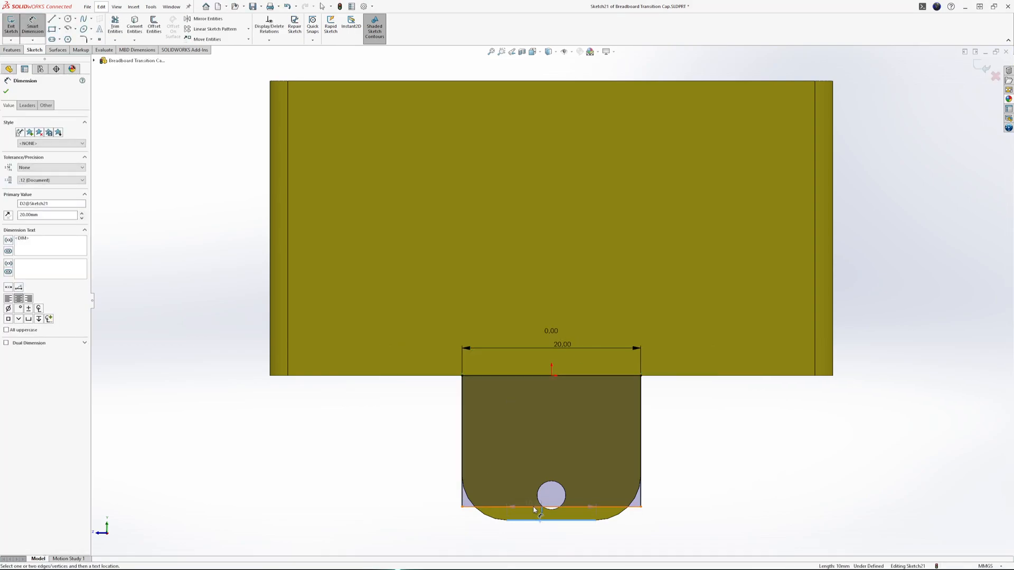
pyautogui.click(534, 509)
pyautogui.click(415, 525)
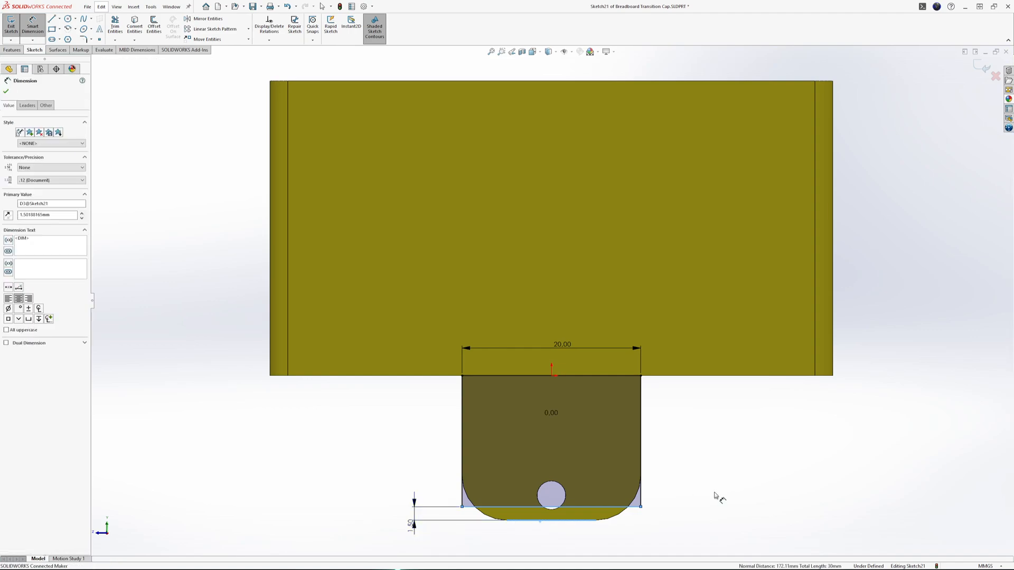
pyautogui.write('0')
pyautogui.press('Return')
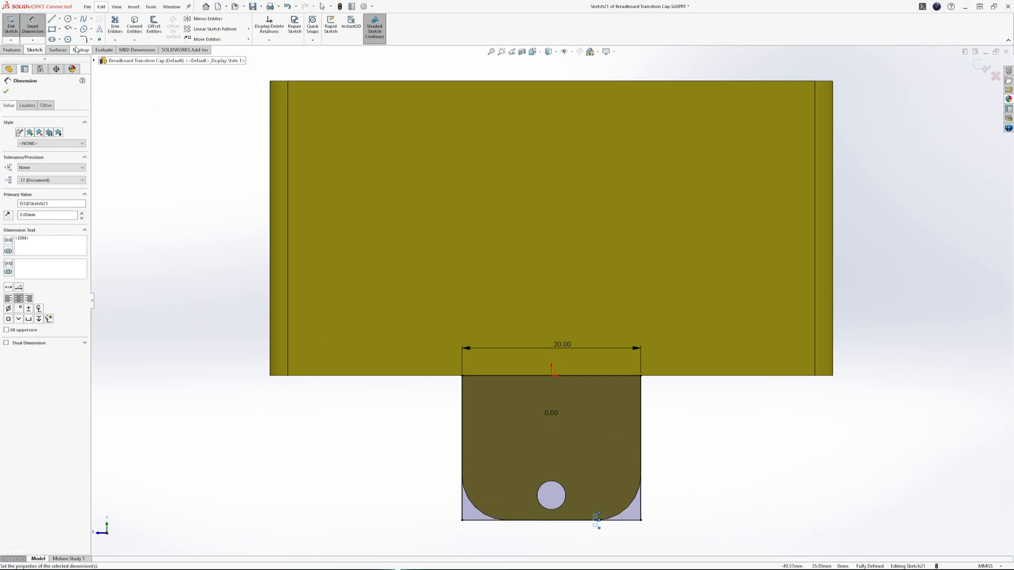
# Step: Draw a circle of 1.6 mm radius in the rectangle, concentric with the first tab's hole and matching its size
pyautogui.click(68, 18)
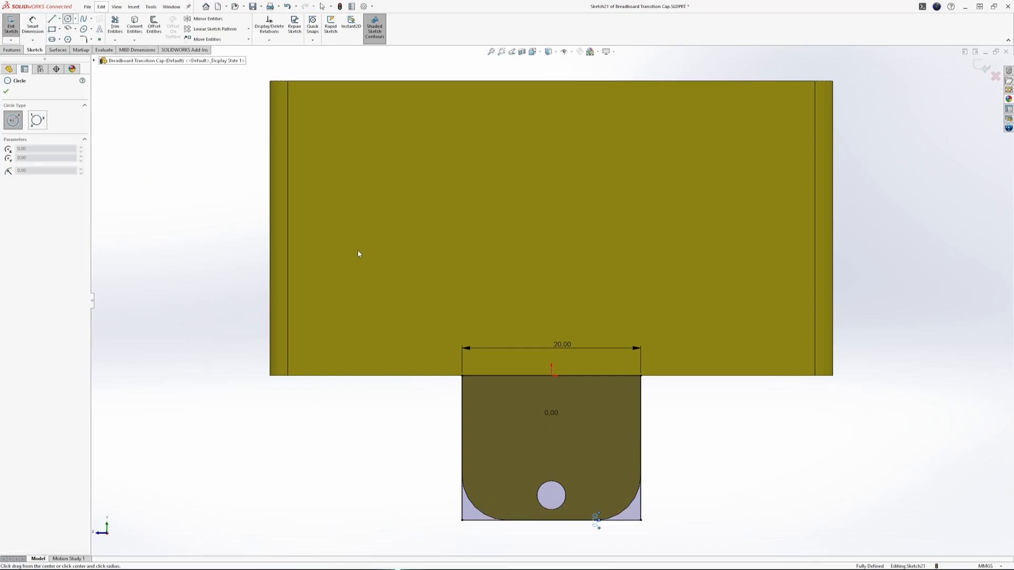
pyautogui.click(552, 497)
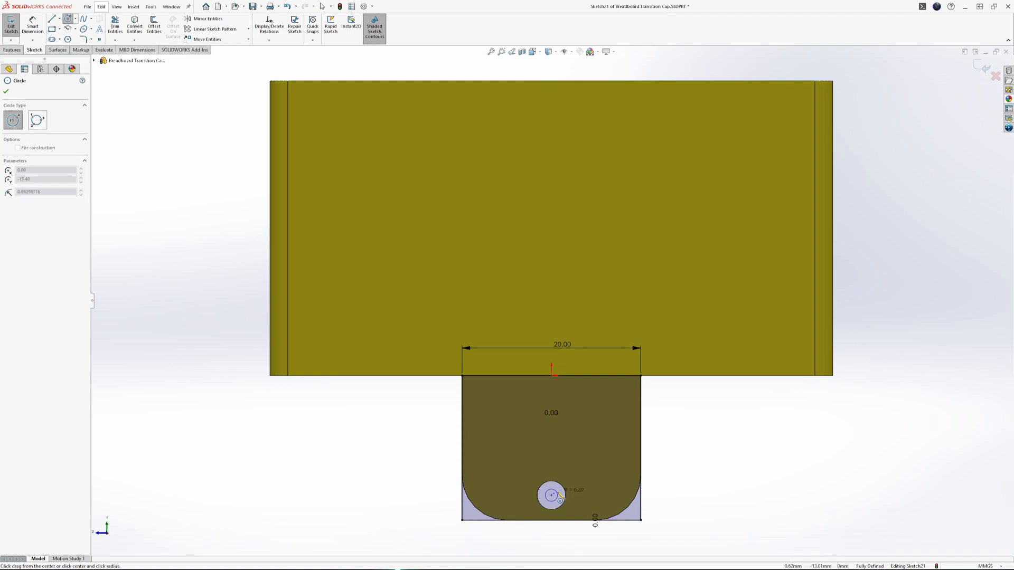
pyautogui.click(566, 496)
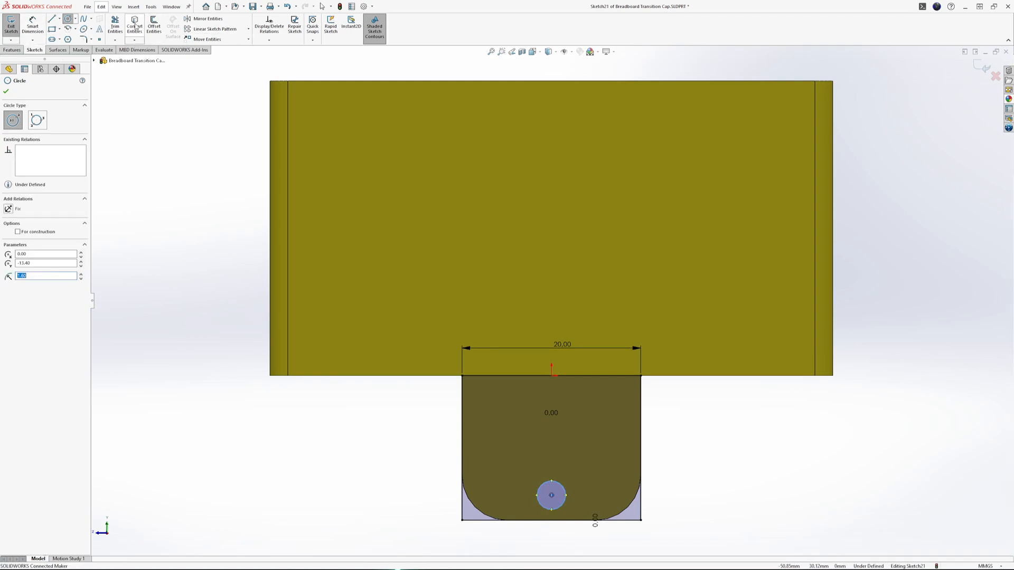
# Step: Extrude the sketch with Up To Surface to the end wall's inner rim face, forming a second tab with a hole
pyautogui.click(21, 49)
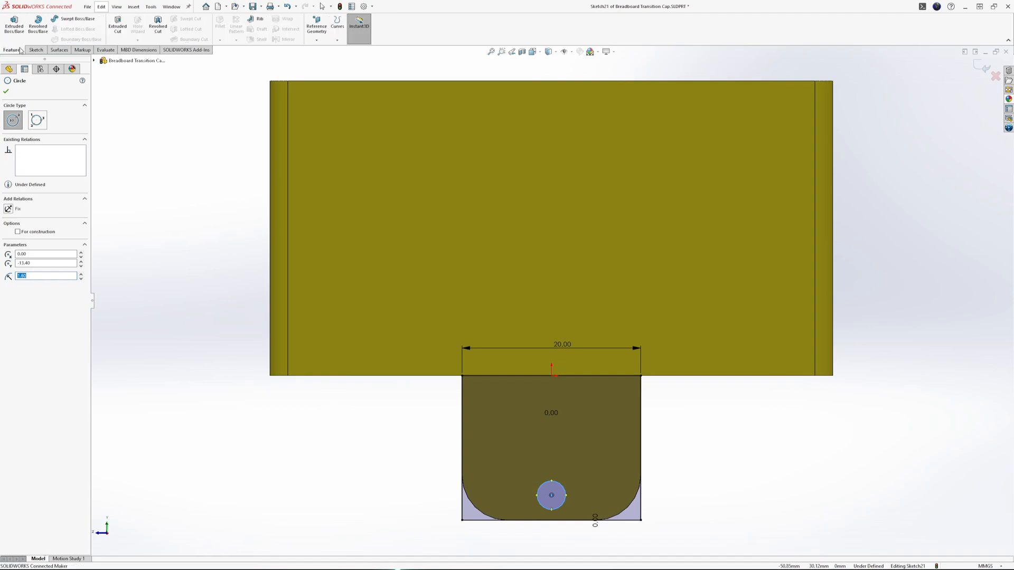
pyautogui.click(14, 26)
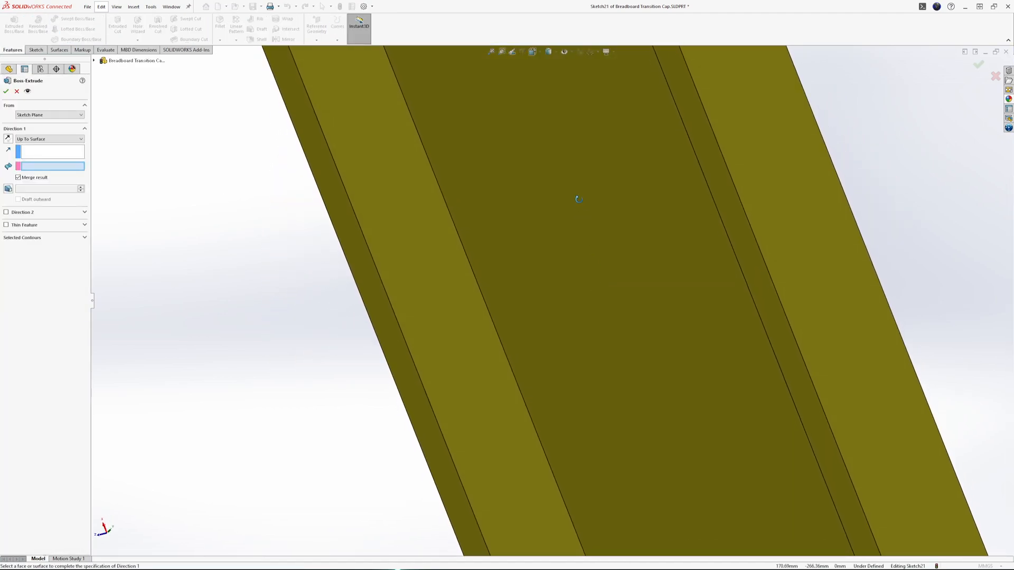
pyautogui.scroll(7, 496, 145)
pyautogui.scroll(-5, 496, 145)
pyautogui.click(562, 254)
pyautogui.moveTo(561, 254); pyautogui.dragTo(592, 293, button='middle')
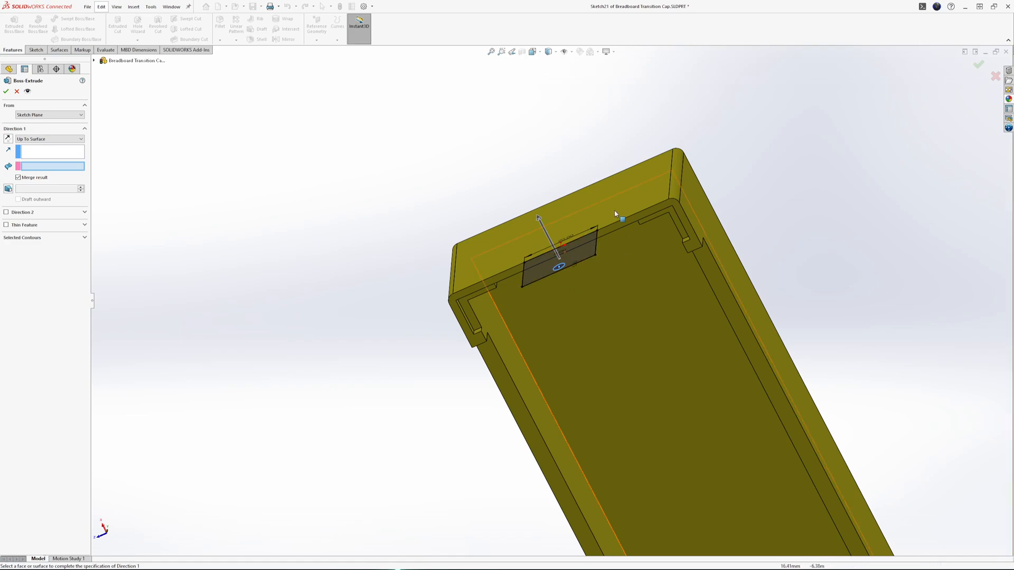
pyautogui.moveTo(620, 235); pyautogui.dragTo(614, 287, button='middle')
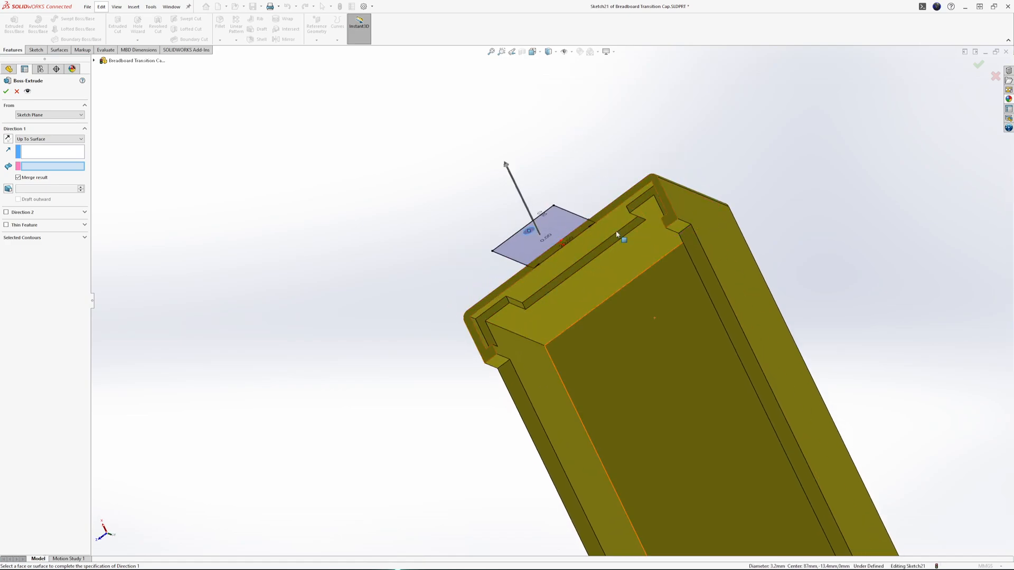
pyautogui.click(588, 242)
pyautogui.moveTo(588, 241); pyautogui.dragTo(563, 354, button='middle')
pyautogui.click(7, 91)
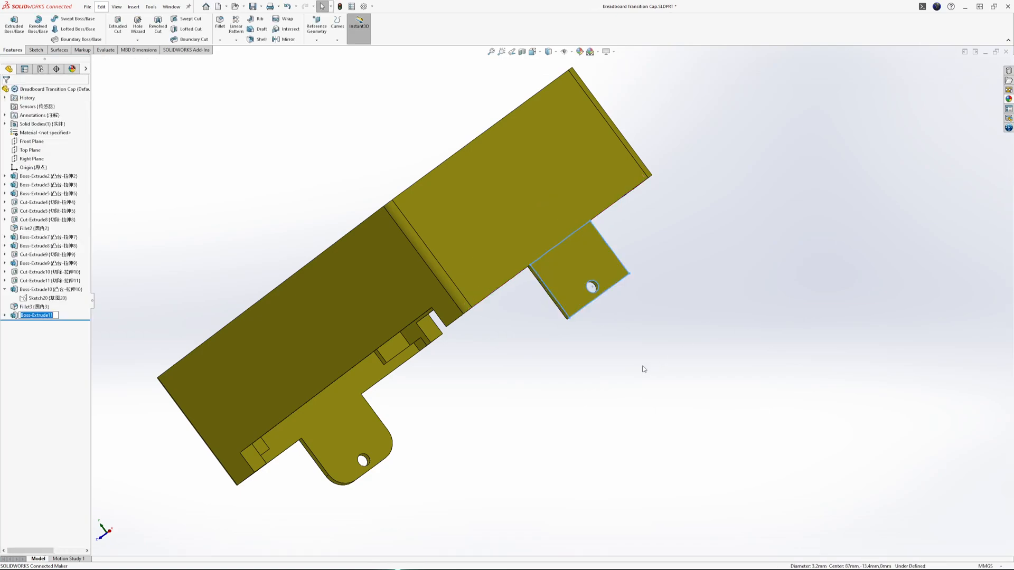
# Step: Fillet the two outer corner edges of the new tab with a 5 mm radius
pyautogui.moveTo(645, 370); pyautogui.dragTo(611, 272, button='middle')
pyautogui.click(219, 22)
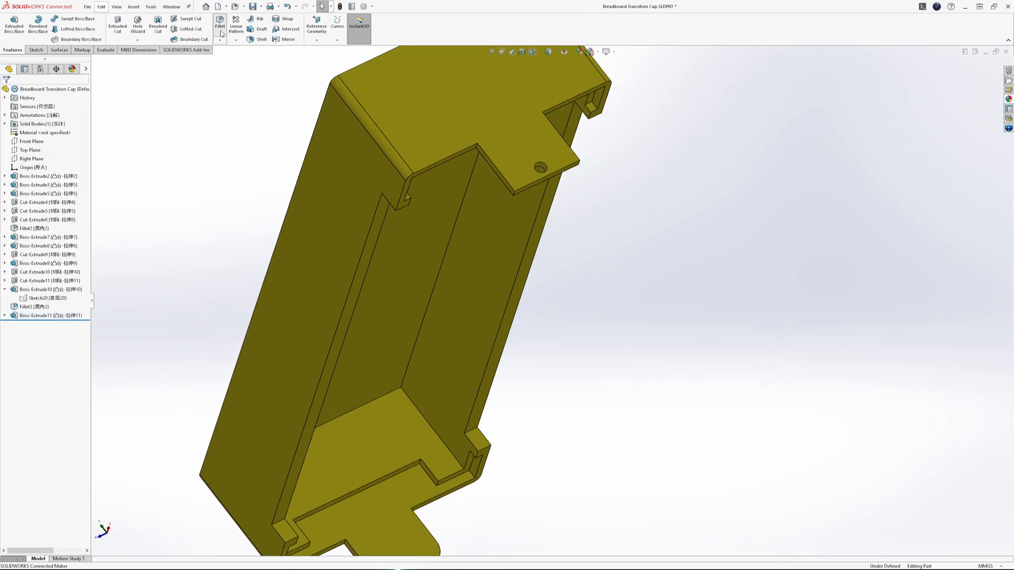
pyautogui.click(515, 194)
pyautogui.moveTo(607, 177); pyautogui.dragTo(585, 188, button='middle')
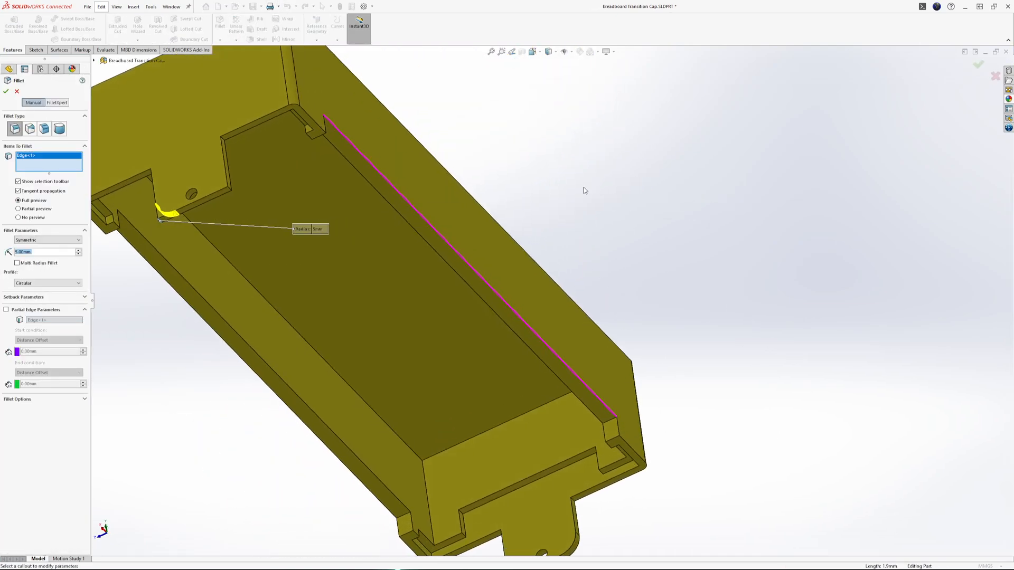
pyautogui.click(228, 186)
pyautogui.click(222, 194)
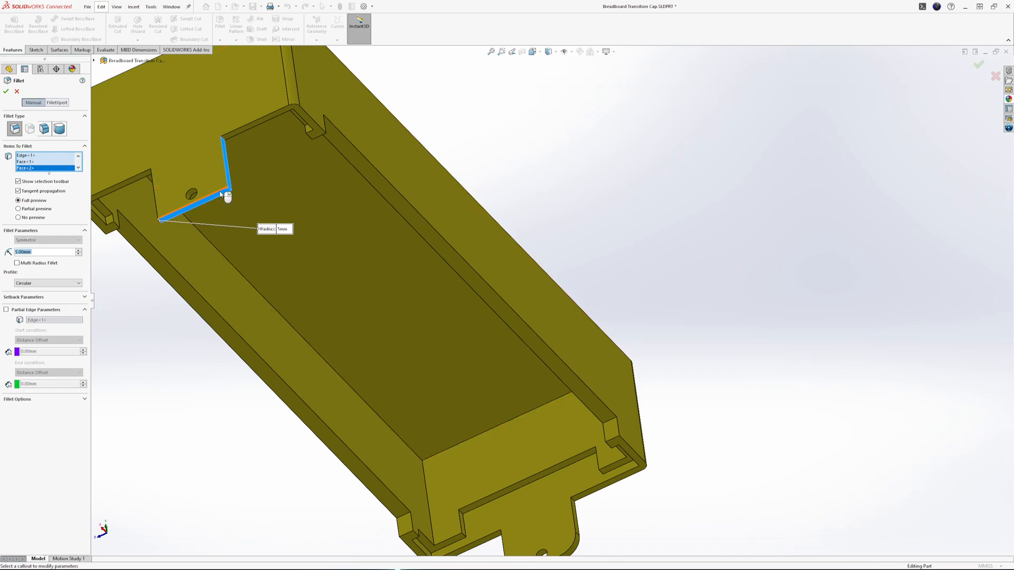
pyautogui.click(222, 193)
pyautogui.click(228, 180)
pyautogui.click(230, 186)
pyautogui.click(229, 186)
pyautogui.scroll(-5, 229, 186)
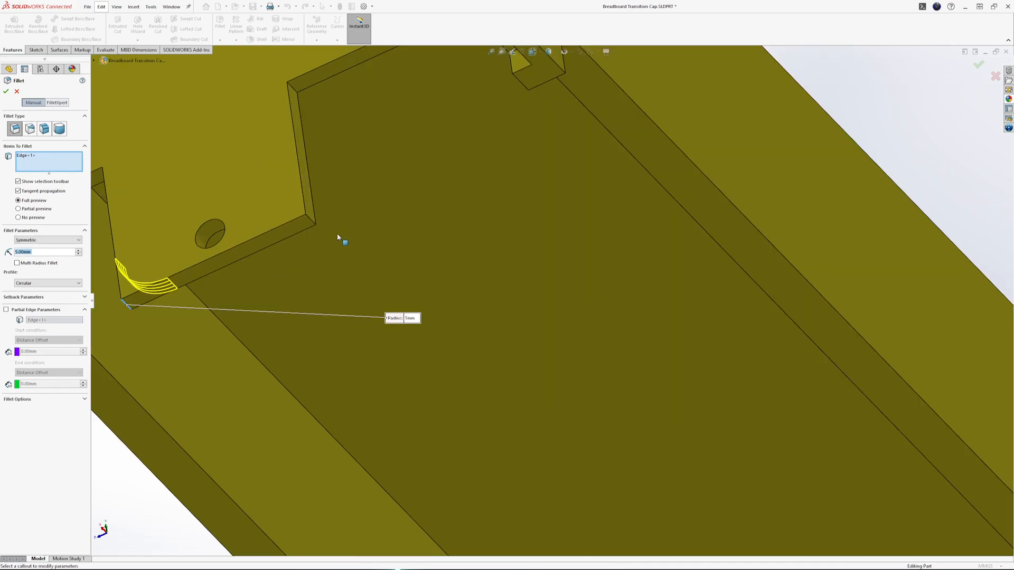
pyautogui.click(310, 220)
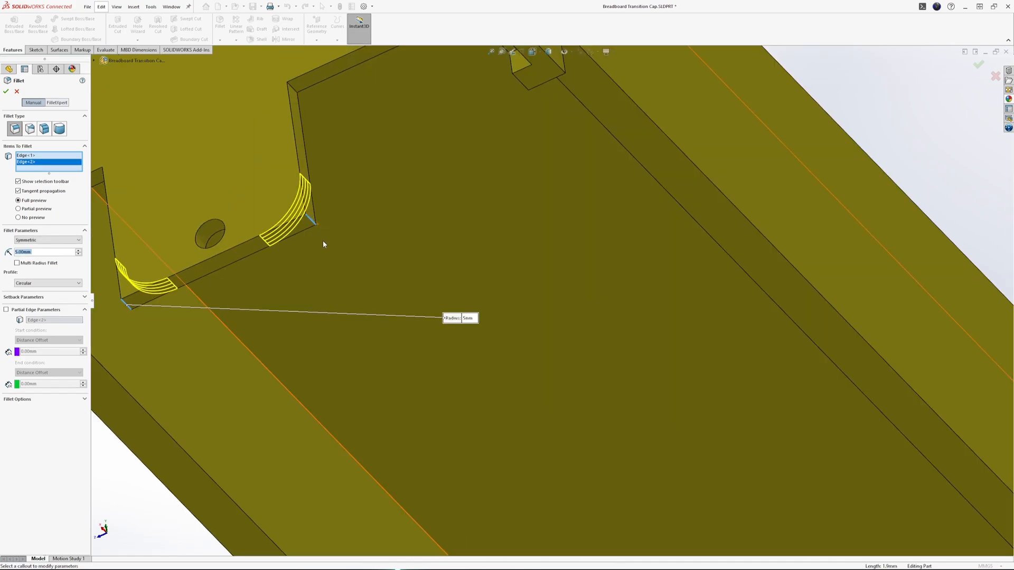
pyautogui.click(7, 92)
pyautogui.scroll(10, 497, 343)
pyautogui.moveTo(716, 251); pyautogui.dragTo(746, 358, button='middle')
pyautogui.scroll(-3, 706, 365)
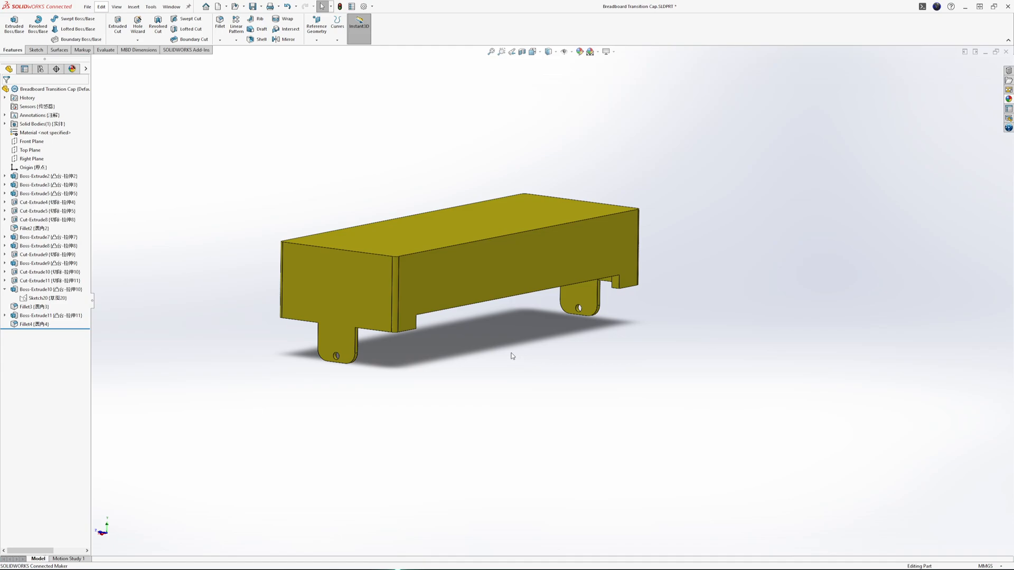
pyautogui.scroll(-3, 410, 332)
pyautogui.moveTo(410, 331); pyautogui.dragTo(496, 310, button='middle')
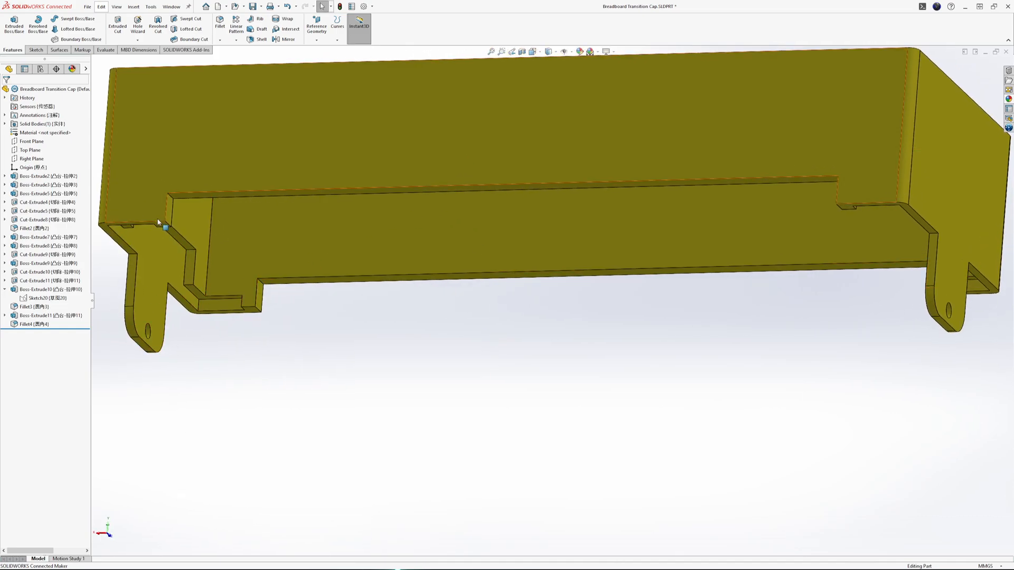
# Step: Switch to the Breadboard Holder part and sketch a full-height rectangle about 15 mm wide on the end wall's outer face
pyautogui.moveTo(338, 370); pyautogui.dragTo(450, 284, button='middle')
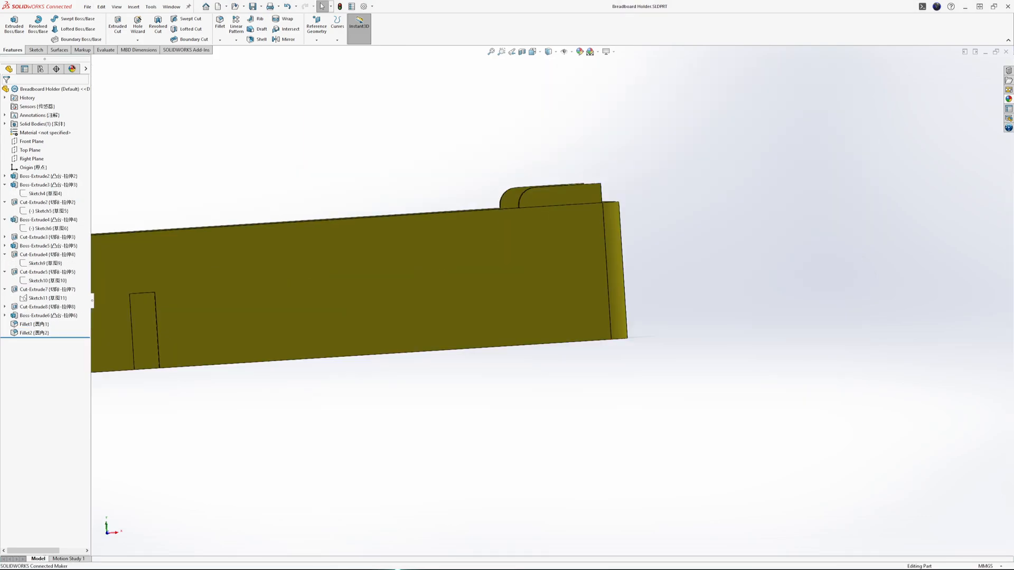
pyautogui.moveTo(638, 217); pyautogui.dragTo(718, 299, button='middle')
pyautogui.click(634, 311)
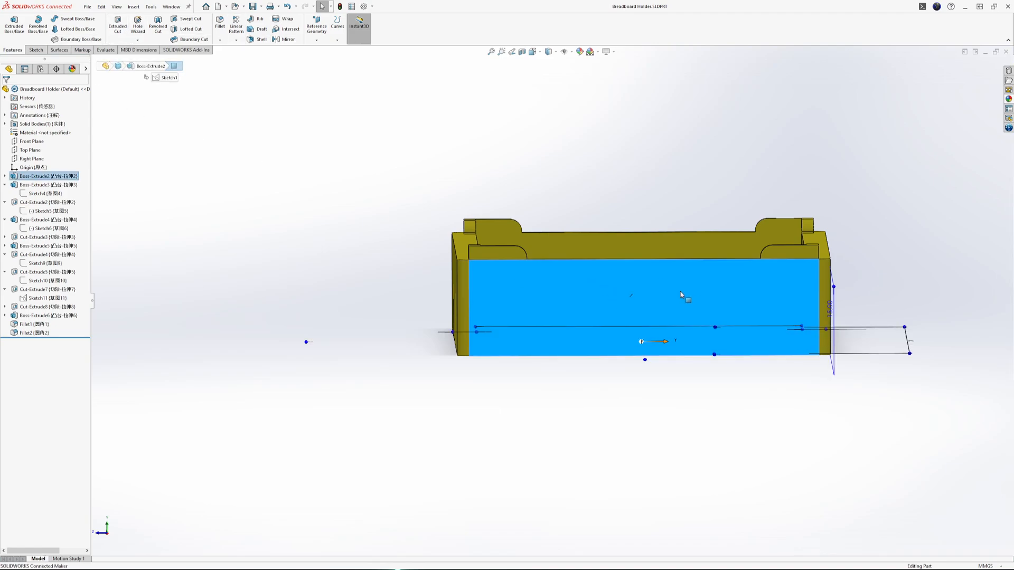
pyautogui.click(663, 278)
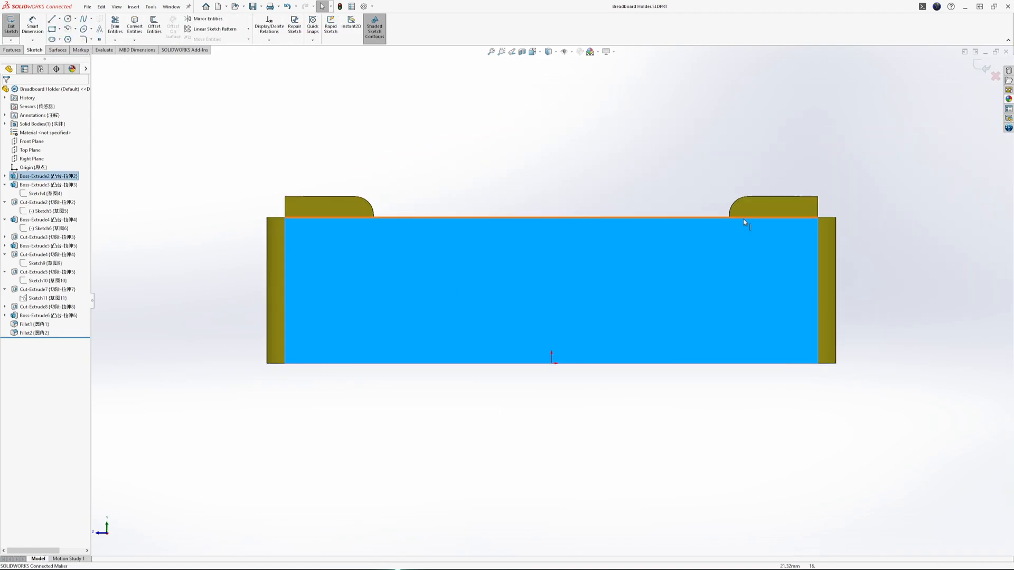
pyautogui.click(53, 30)
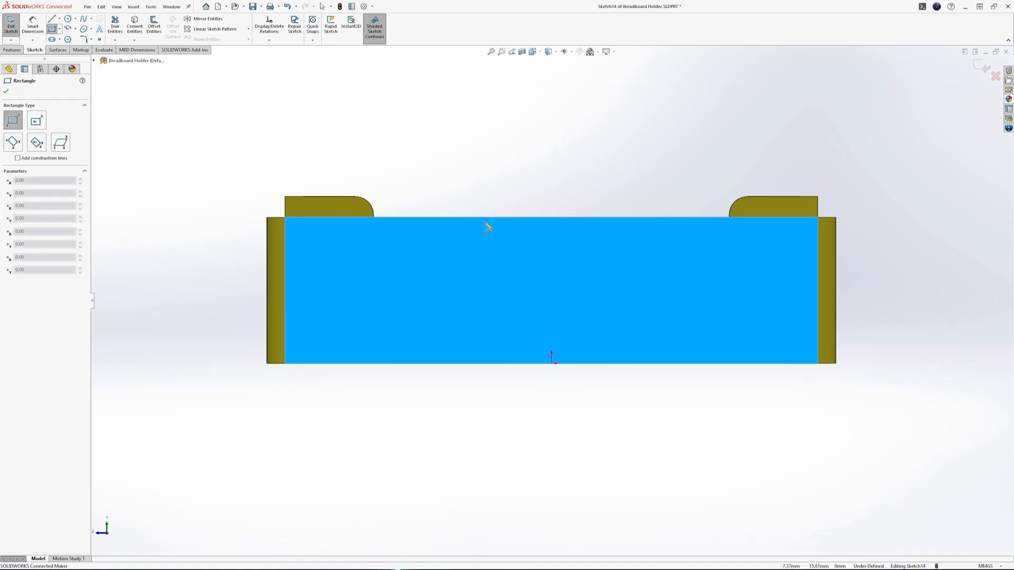
pyautogui.click(475, 217)
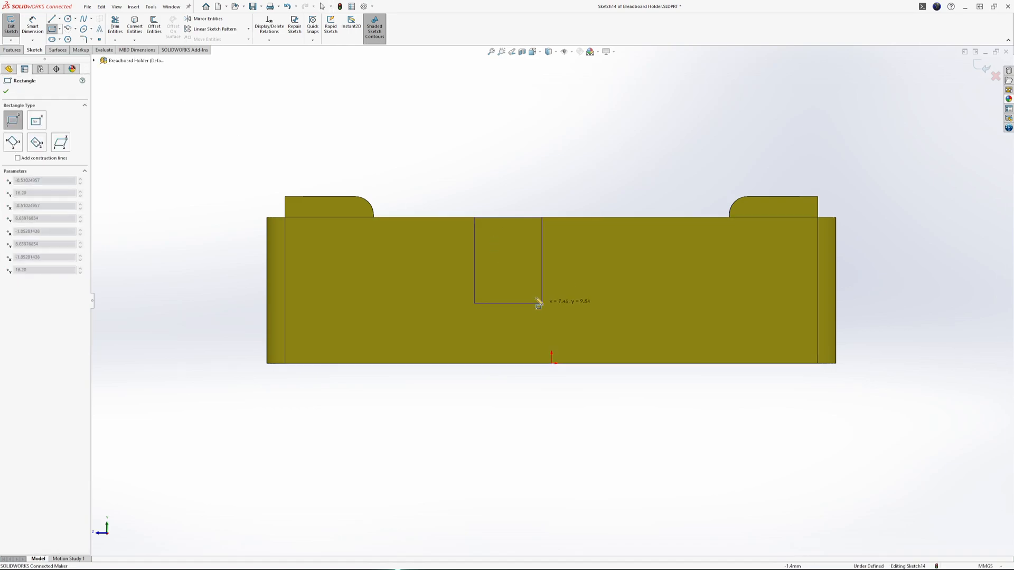
pyautogui.click(614, 367)
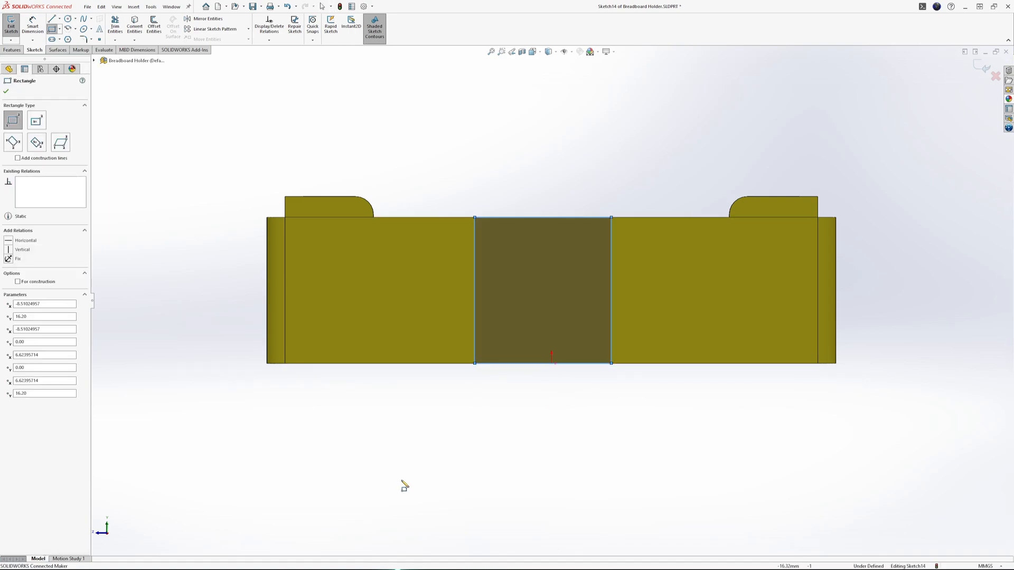
# Step: Centre the rectangle by setting the horizontal distance between its lower edge's midpoint and the origin to 0 mm
pyautogui.click(40, 25)
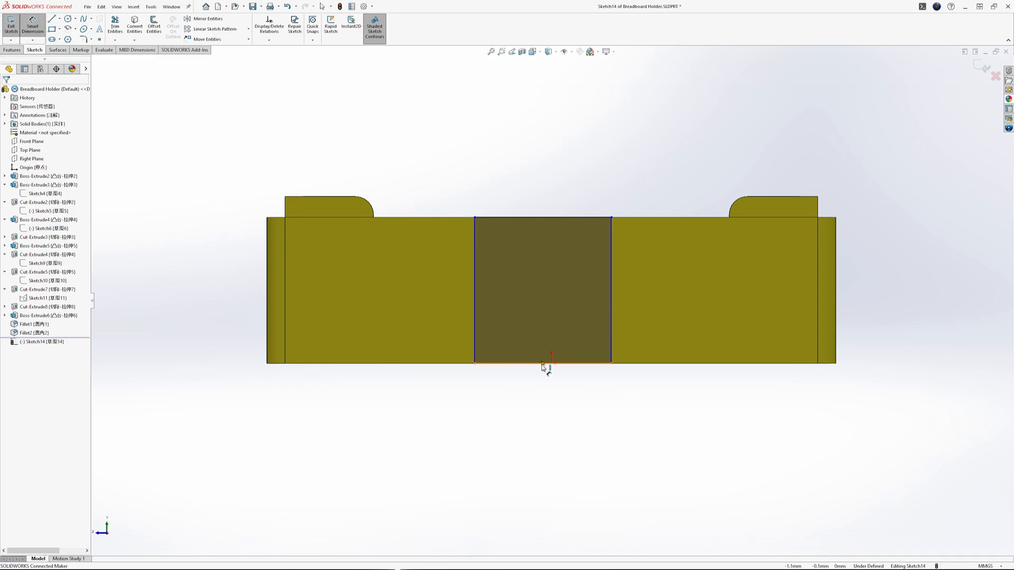
pyautogui.click(543, 364)
pyautogui.click(552, 364)
pyautogui.click(559, 373)
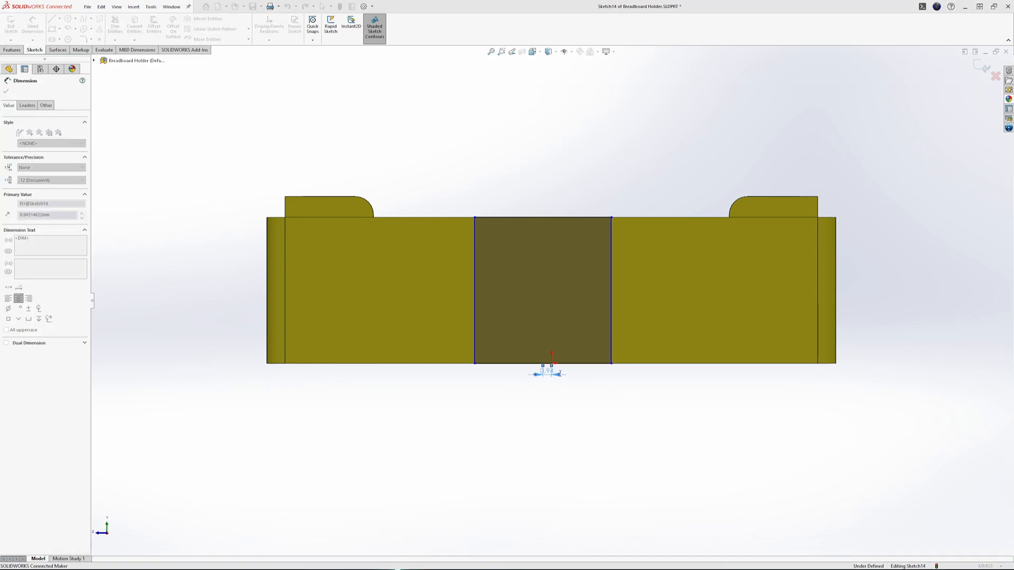
pyautogui.write('0')
pyautogui.press('Return')
# Step: Dimension the rectangle's width as 22 mm
pyautogui.click(601, 364)
pyautogui.click(590, 324)
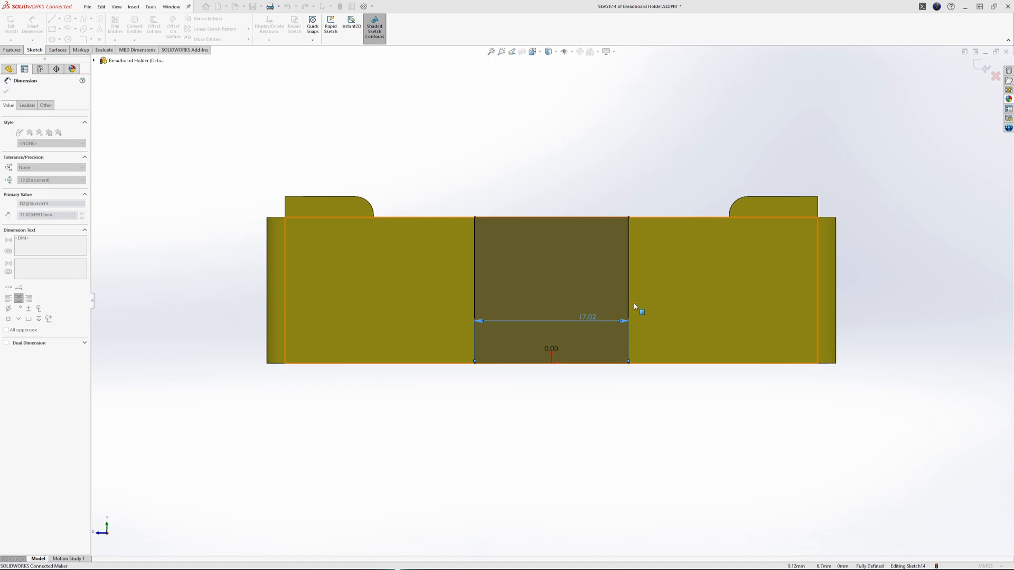
pyautogui.write('22')
pyautogui.press('Return')
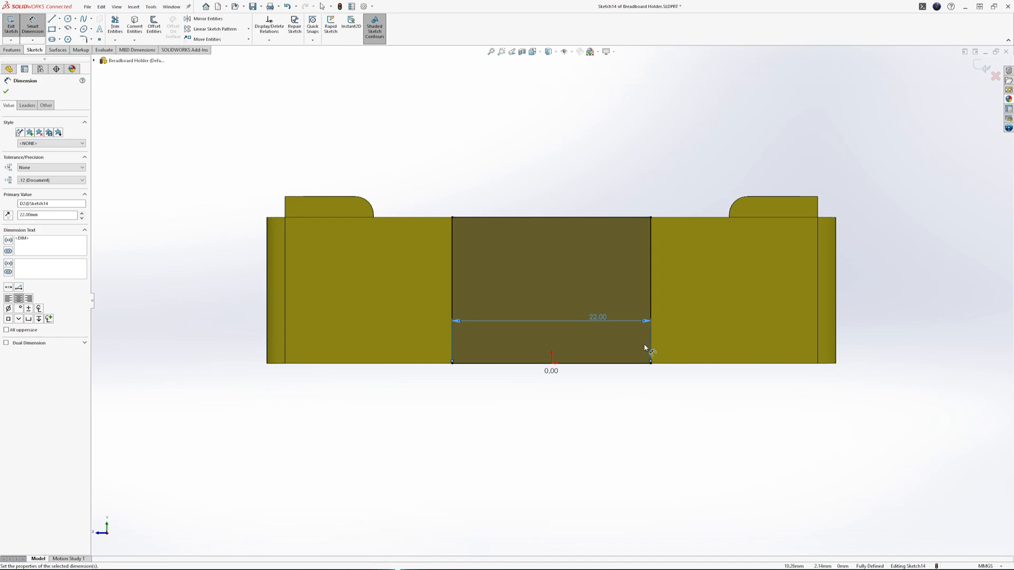
# Step: Cut-extrude the rectangle 2 mm blind into the end wall to form a shallow recess
pyautogui.moveTo(644, 345)
pyautogui.mouseDown(button='middle')
pyautogui.moveTo(570, 377)
pyautogui.moveTo(585, 292)
pyautogui.moveTo(586, 369)
pyautogui.moveTo(601, 296)
pyautogui.moveTo(596, 328)
pyautogui.mouseUp(button='middle')
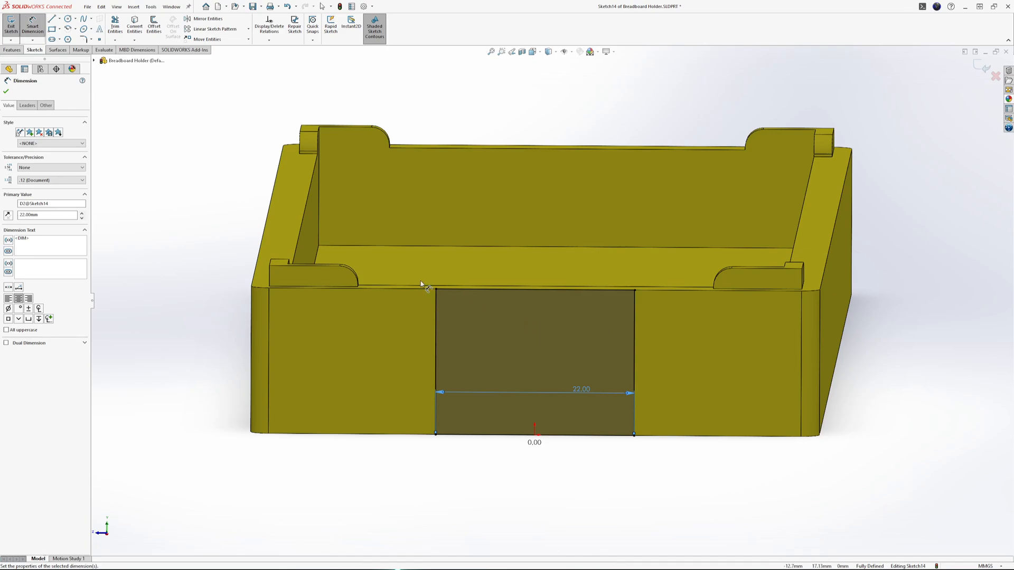
pyautogui.click(12, 50)
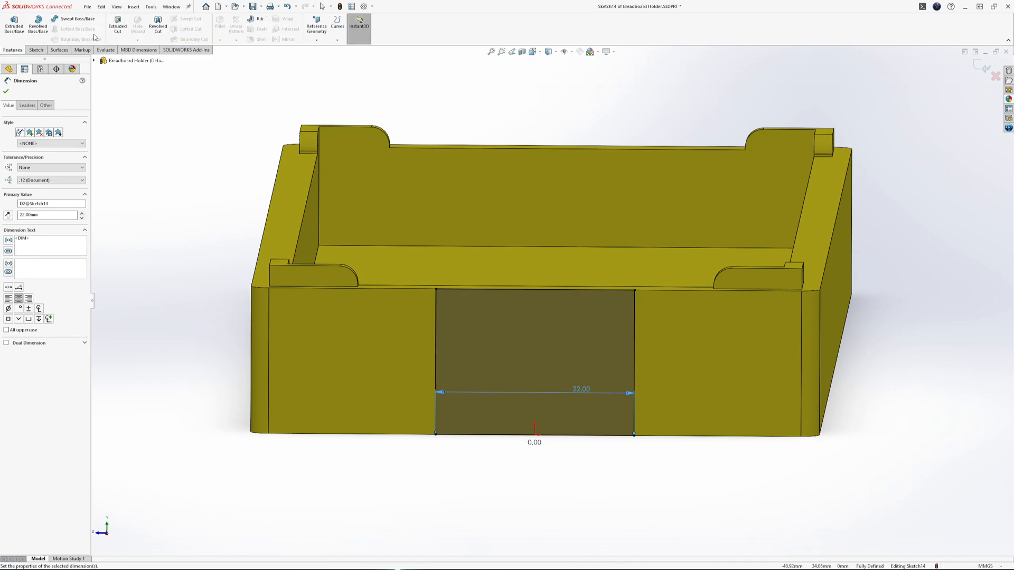
pyautogui.click(118, 27)
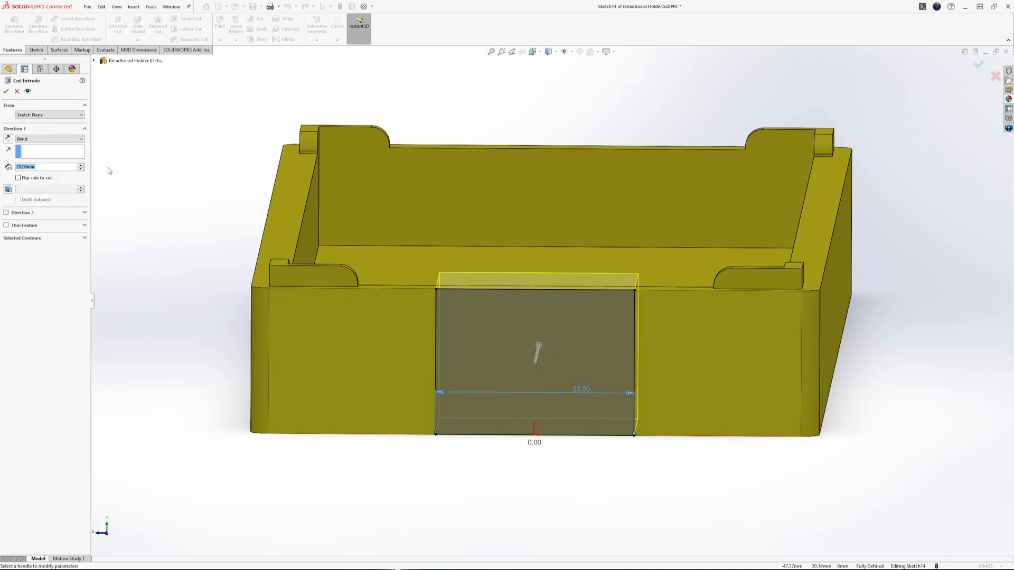
pyautogui.moveTo(516, 261); pyautogui.dragTo(327, 149, button='middle')
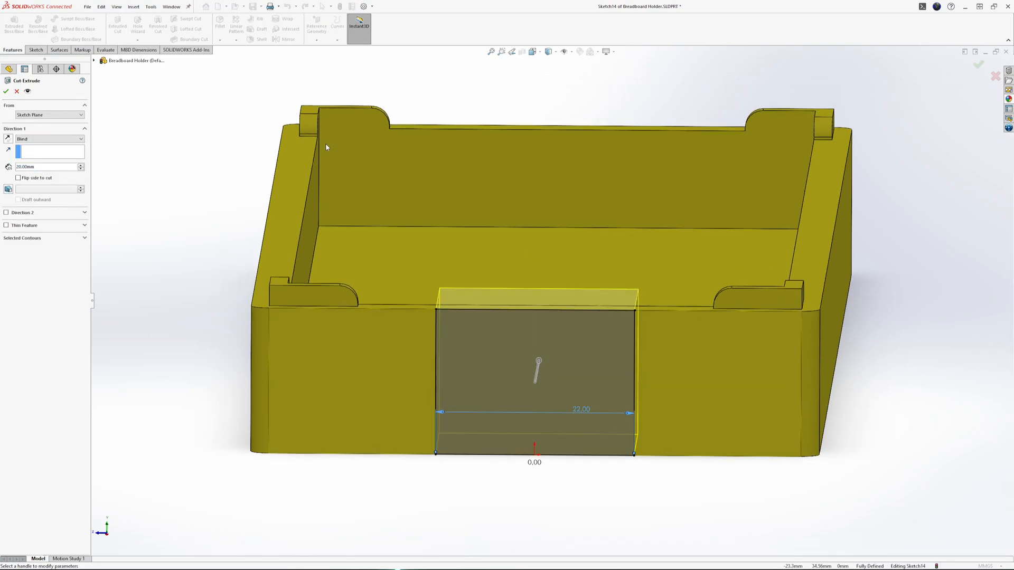
pyautogui.moveTo(324, 141); pyautogui.dragTo(368, 280, button='middle')
pyautogui.hotkey('ctrl', '7')
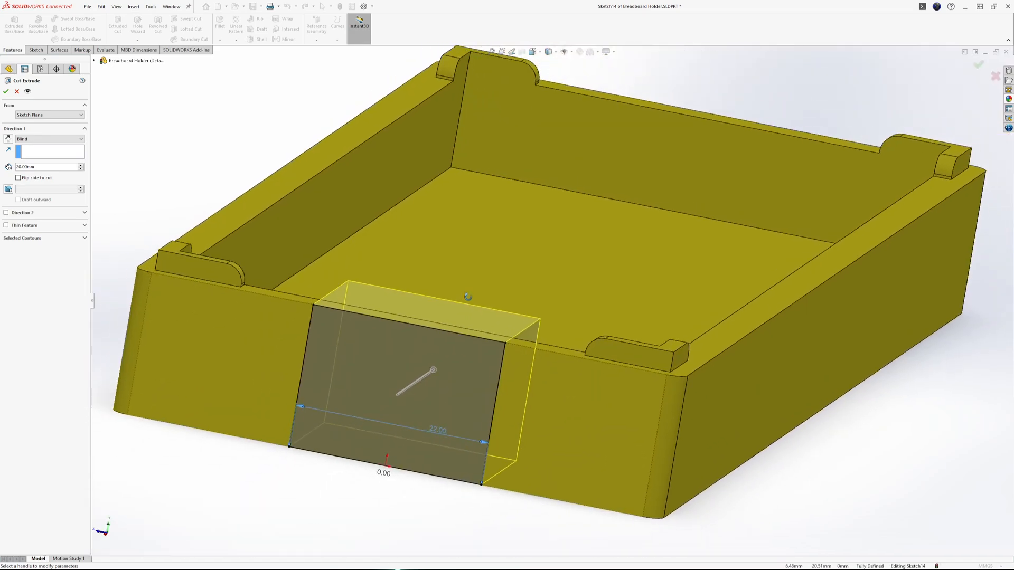
pyautogui.click(47, 168)
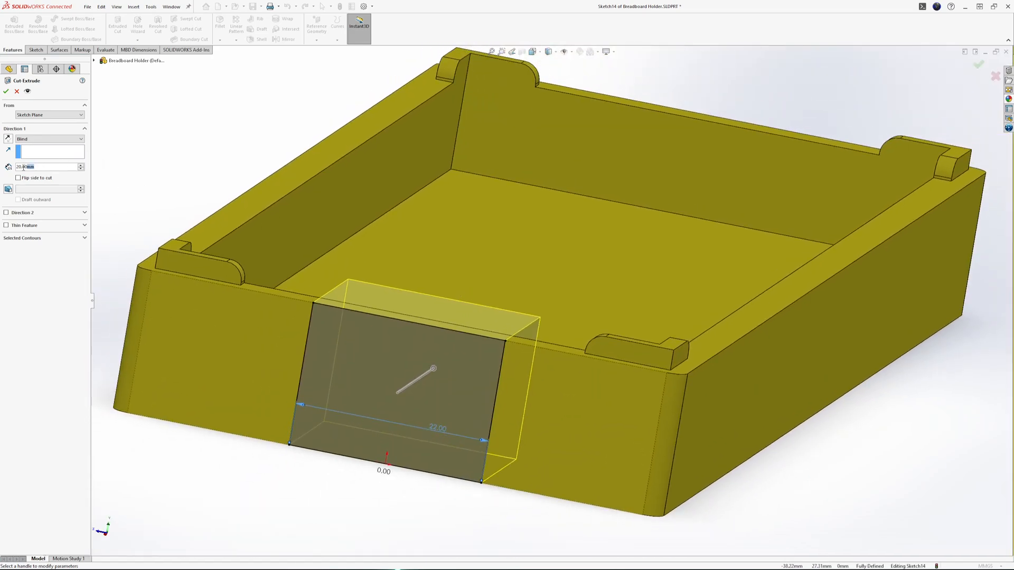
pyautogui.write('2')
pyautogui.press('Return')
pyautogui.press('Return')
pyautogui.click(924, 375)
# Step: Start a sketch on the recessed end-wall face and draw a circle of 1.6 mm radius directly above the origin
pyautogui.moveTo(596, 353); pyautogui.dragTo(527, 231, button='middle')
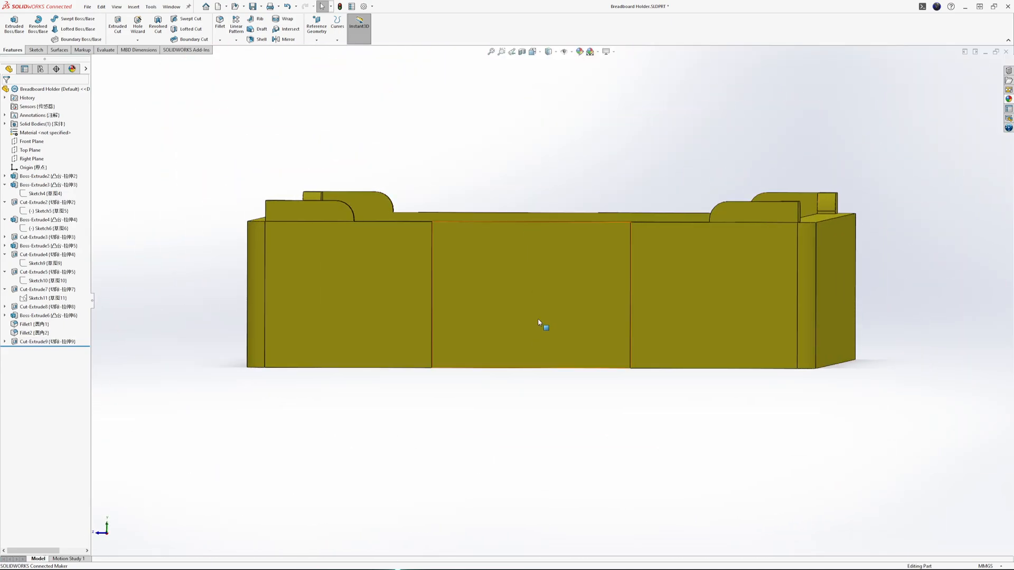
pyautogui.click(531, 295)
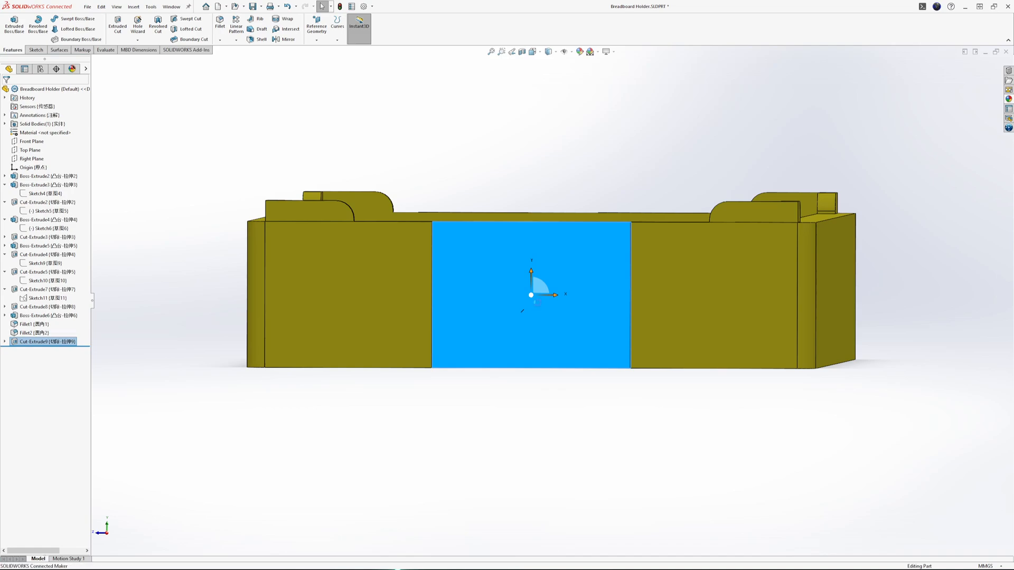
pyautogui.click(538, 304)
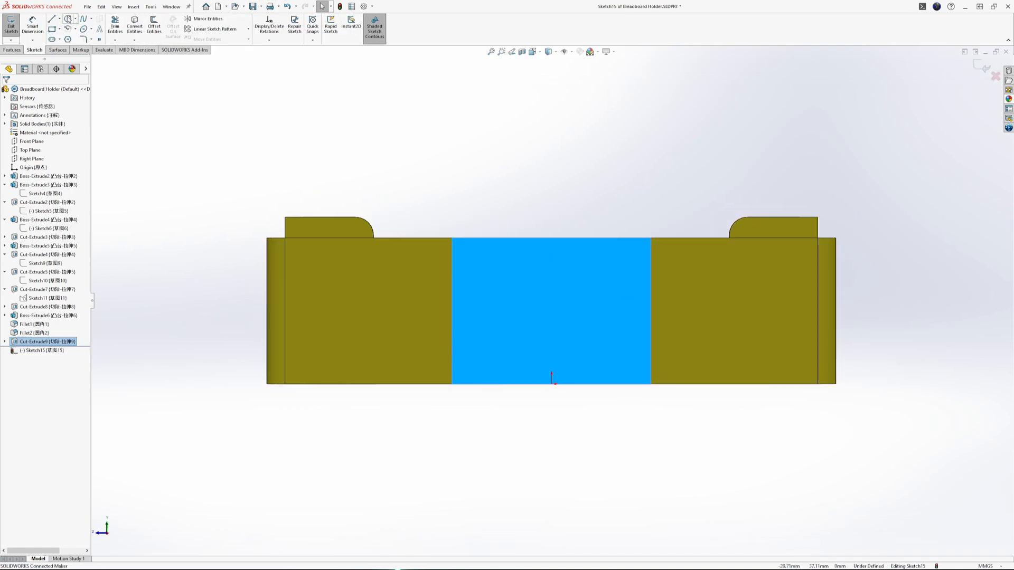
pyautogui.click(67, 19)
pyautogui.scroll(-3, 563, 400)
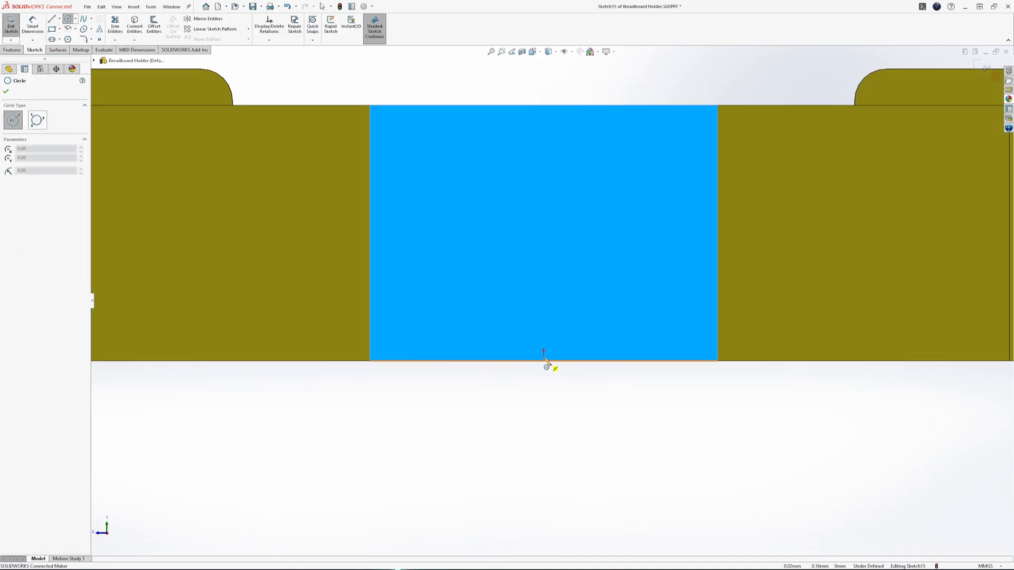
pyautogui.click(545, 332)
pyautogui.click(575, 331)
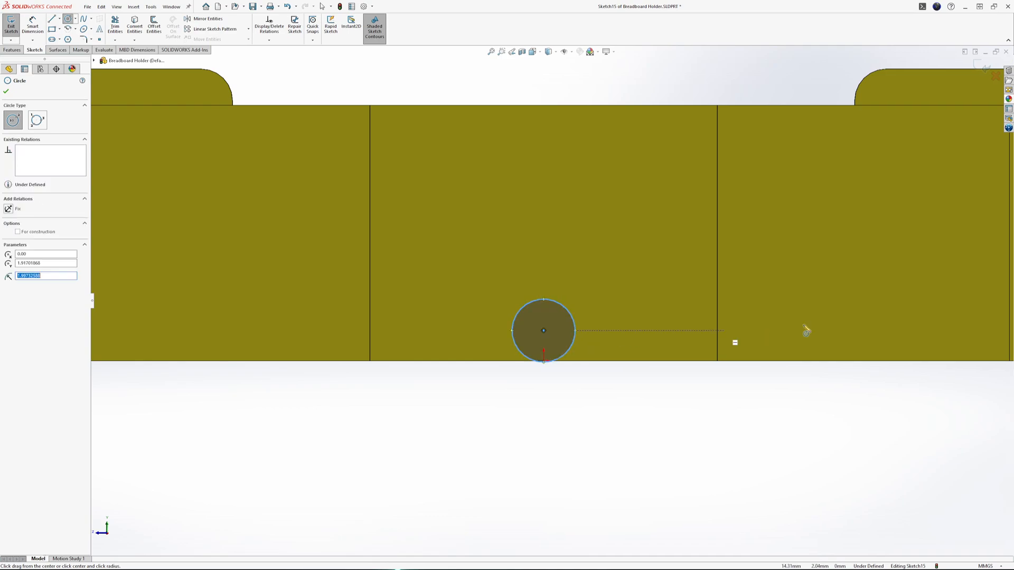
pyautogui.write('1.6')
pyautogui.press('Return')
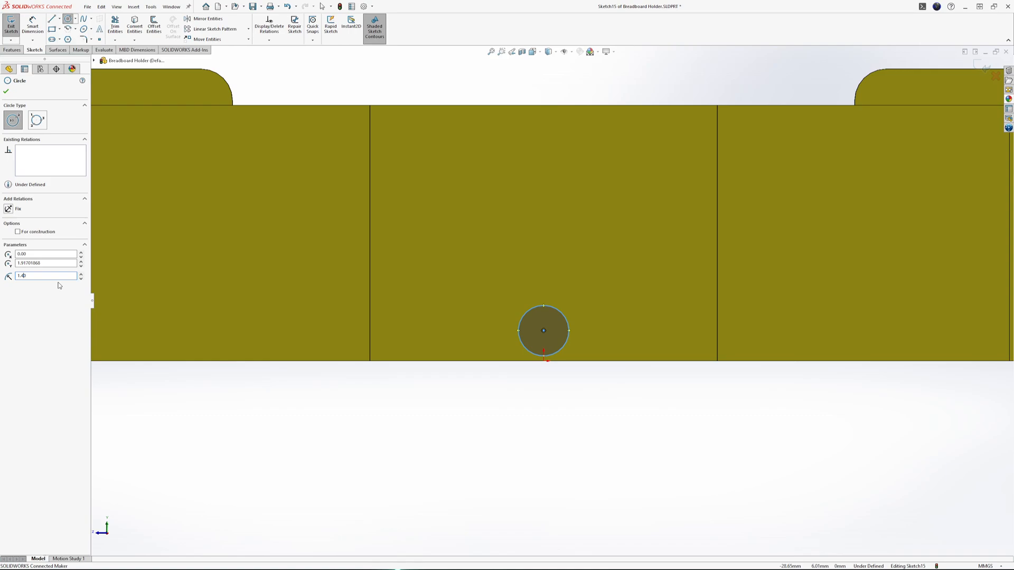
# Step: Reduce the circle's radius to 1.4 mm, and dimension its diameter as 2.6 mm
pyautogui.press('Return')
pyautogui.click(482, 461)
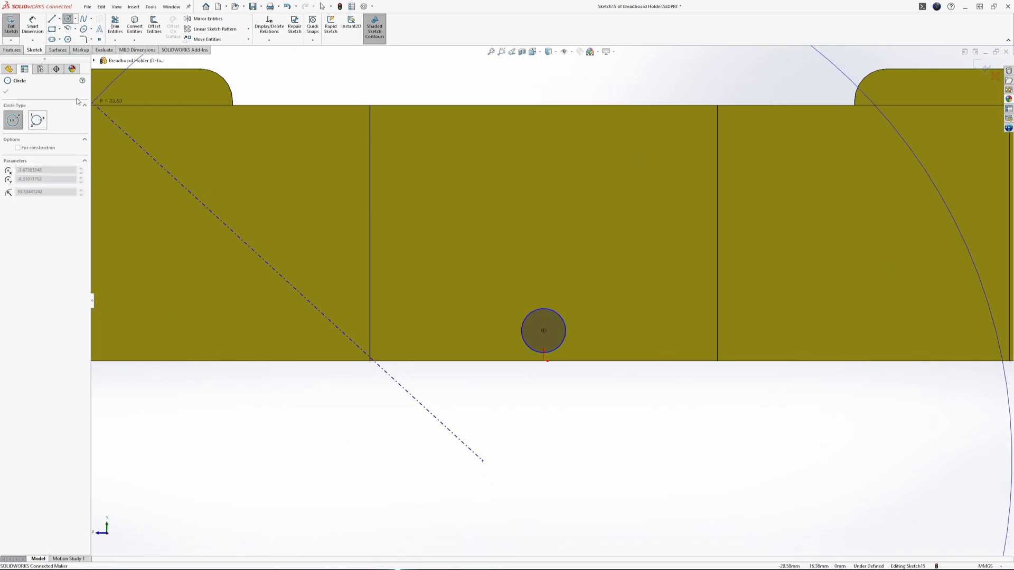
pyautogui.press('Escape')
pyautogui.click(35, 24)
pyautogui.click(560, 315)
pyautogui.click(546, 298)
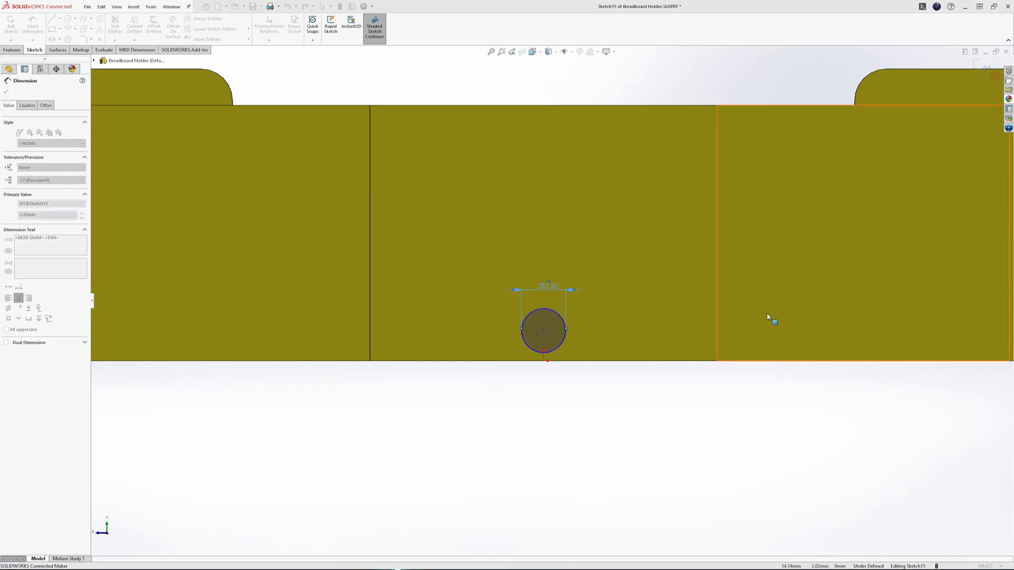
pyautogui.write('2.6')
pyautogui.press('Return')
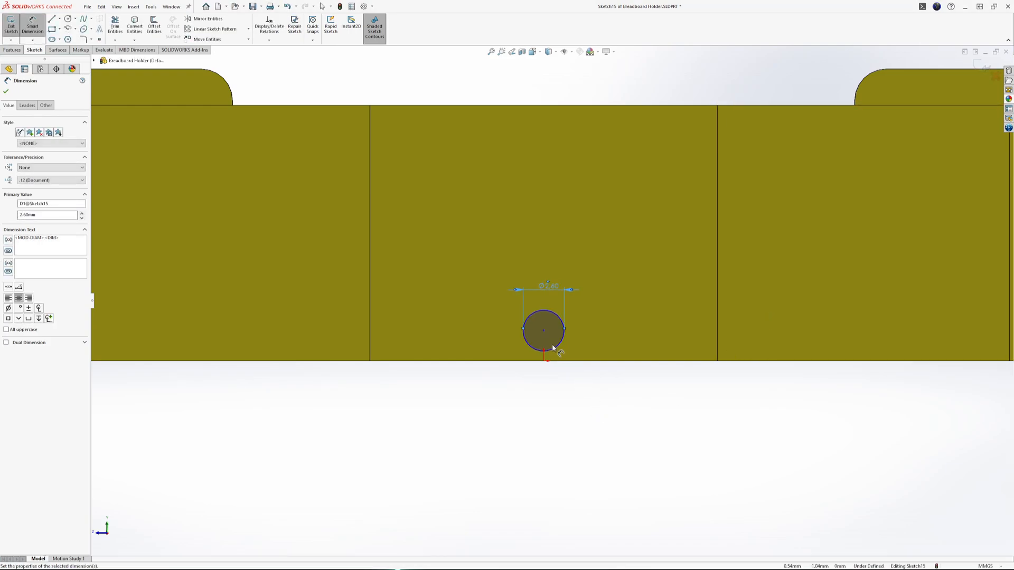
# Step: Dimension the distance between the circle's centre and the origin as 3.8 mm, and correct it to 2.8 mm
pyautogui.click(544, 332)
pyautogui.click(547, 361)
pyautogui.click(605, 346)
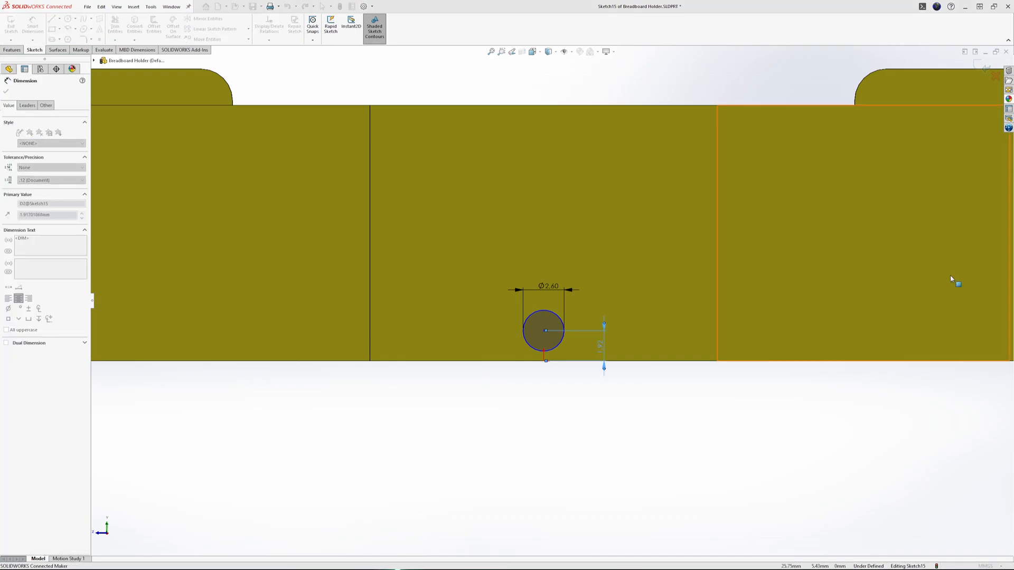
pyautogui.write('3.8')
pyautogui.press('Return')
pyautogui.doubleClick(601, 330)
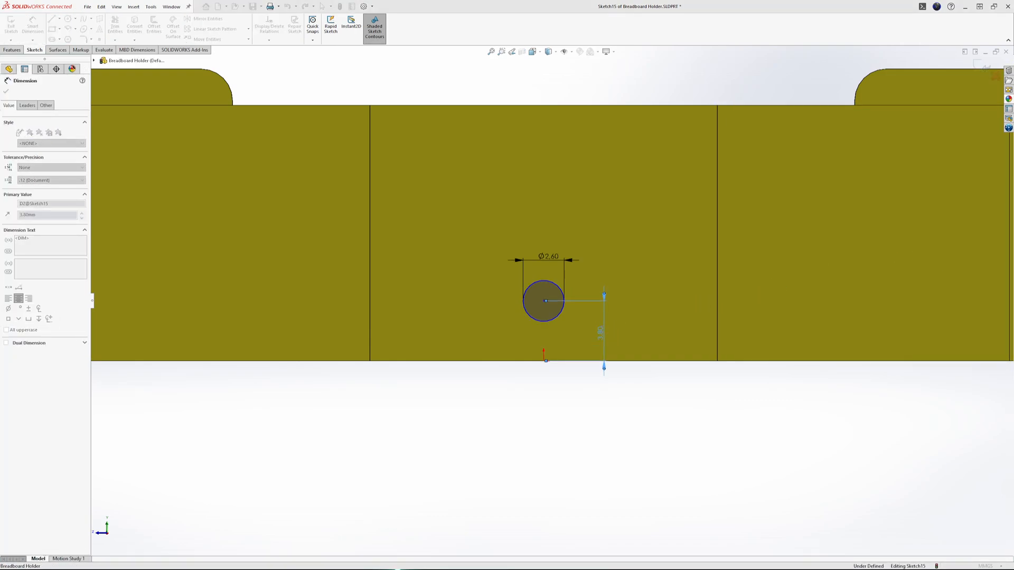
pyautogui.write('2.8')
pyautogui.press('Return')
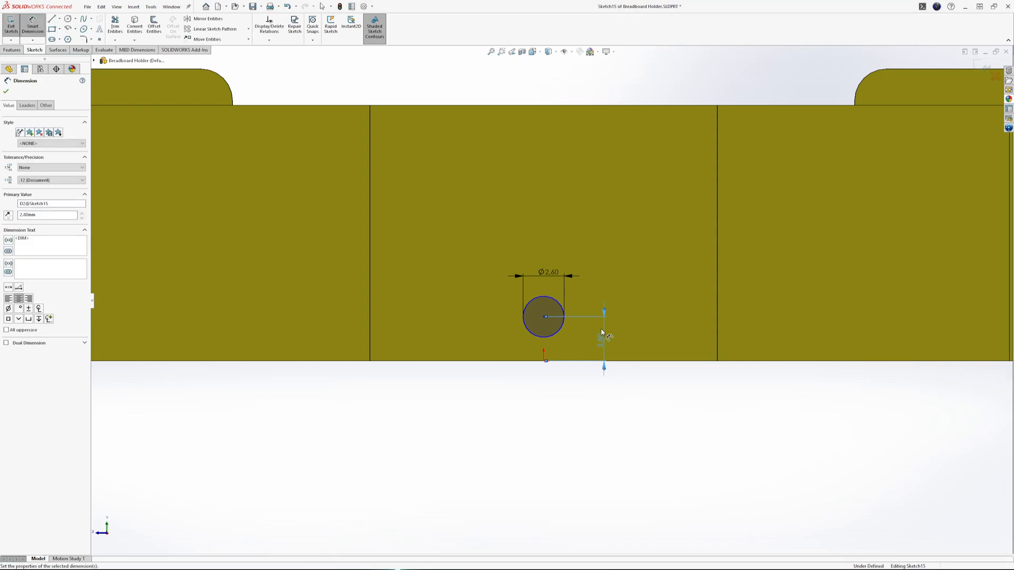
pyautogui.click(544, 318)
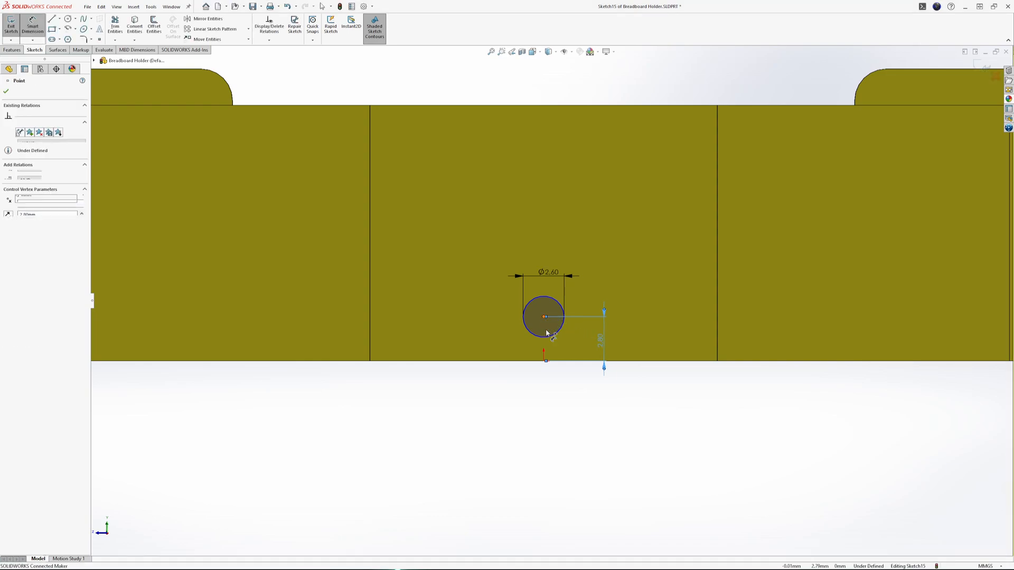
pyautogui.click(545, 361)
pyautogui.press('Escape')
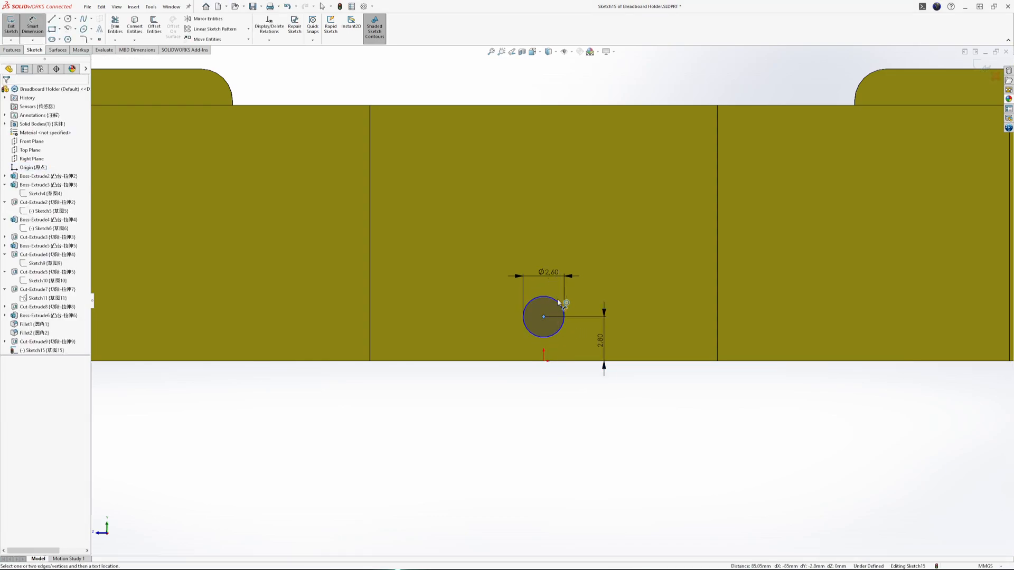
pyautogui.click(544, 318)
pyautogui.press('Escape')
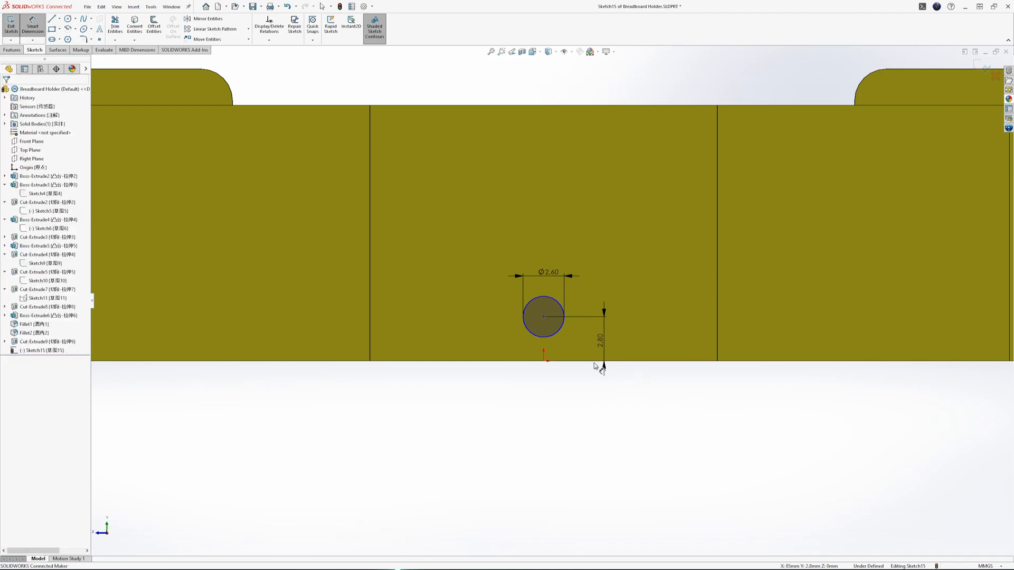
pyautogui.press('Escape')
# Step: Move the circle sideways off the origin's vertical axis, and set the horizontal distance between its centre and the origin to 0 mm
pyautogui.moveTo(544, 318); pyautogui.dragTo(577, 332)
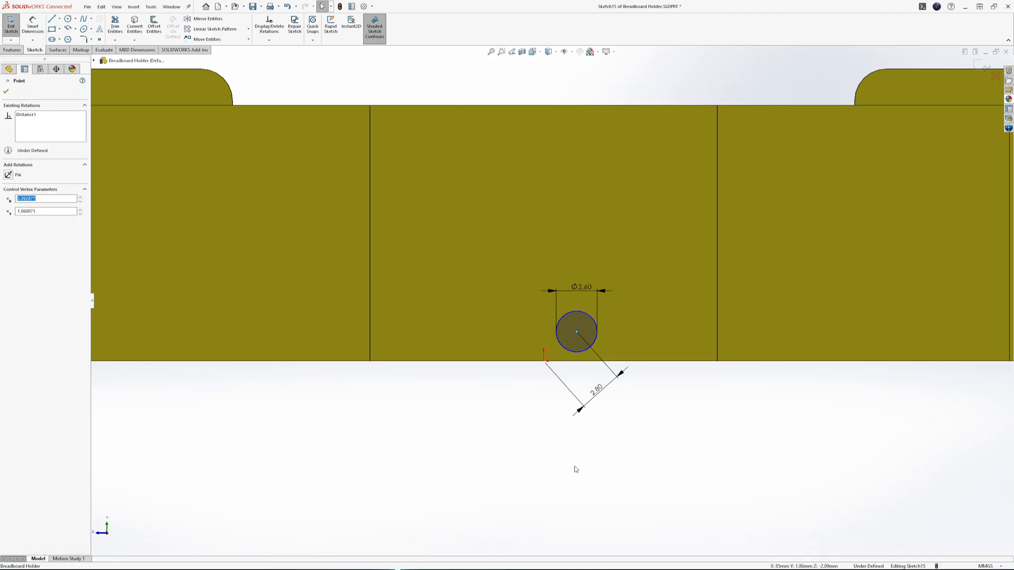
pyautogui.click(572, 466)
pyautogui.click(32, 24)
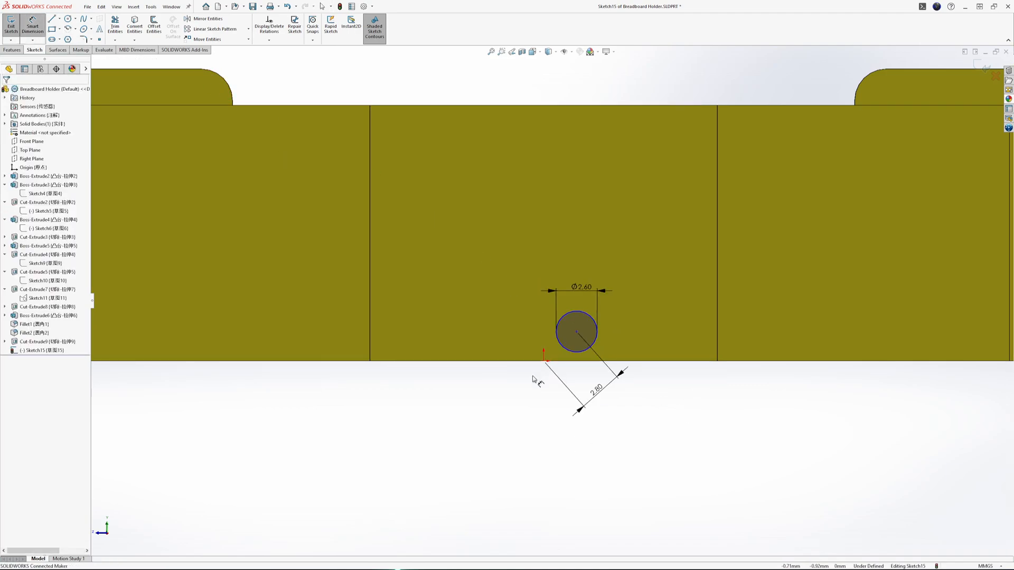
pyautogui.click(545, 362)
pyautogui.click(577, 332)
pyautogui.click(579, 220)
pyautogui.write('0.00mm')
pyautogui.press('Return')
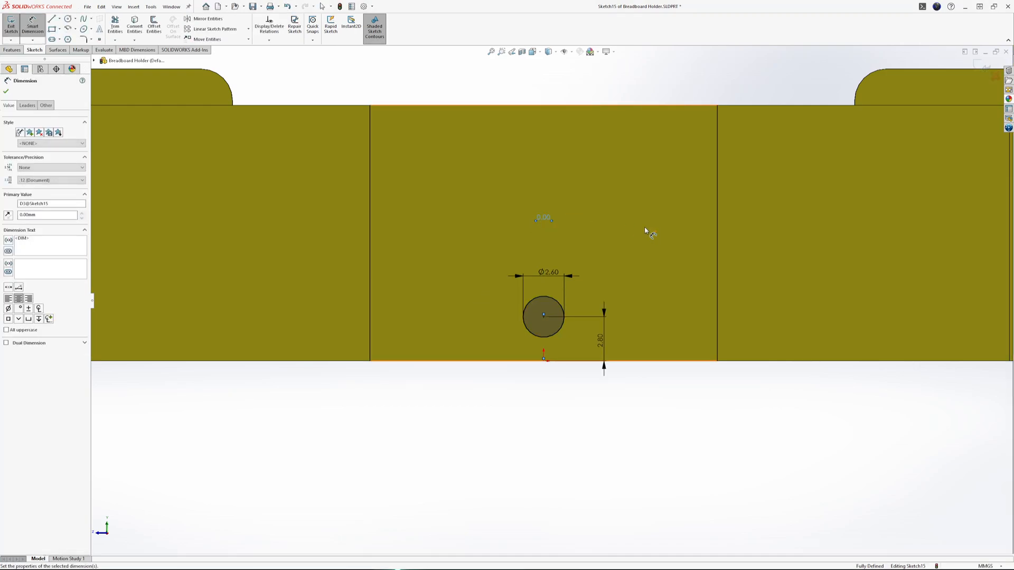
pyautogui.click(606, 402)
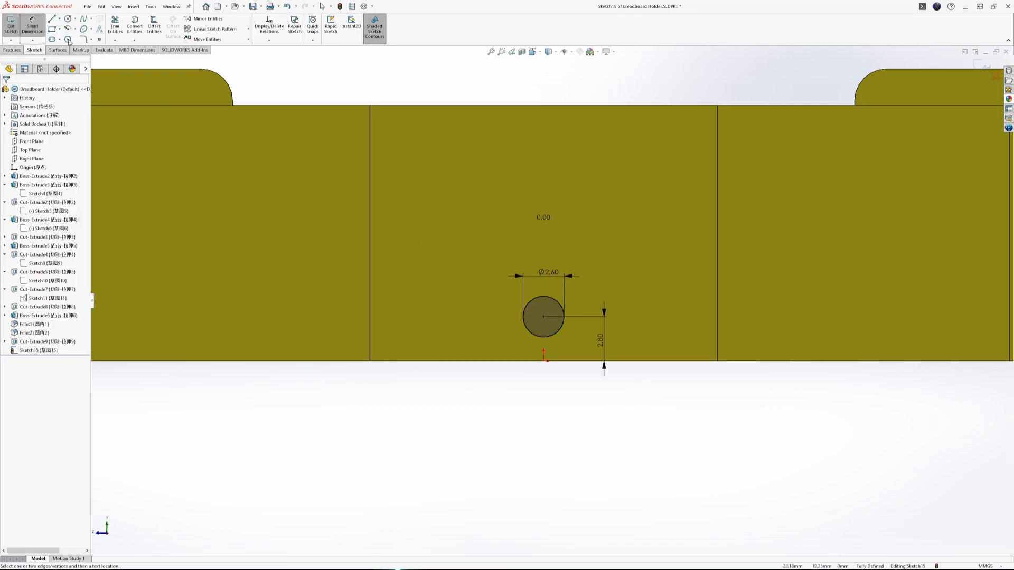
# Step: Cut the 2.6 mm circle blind into the recessed end wall with Extruded Cut to form the screw hole
pyautogui.click(13, 52)
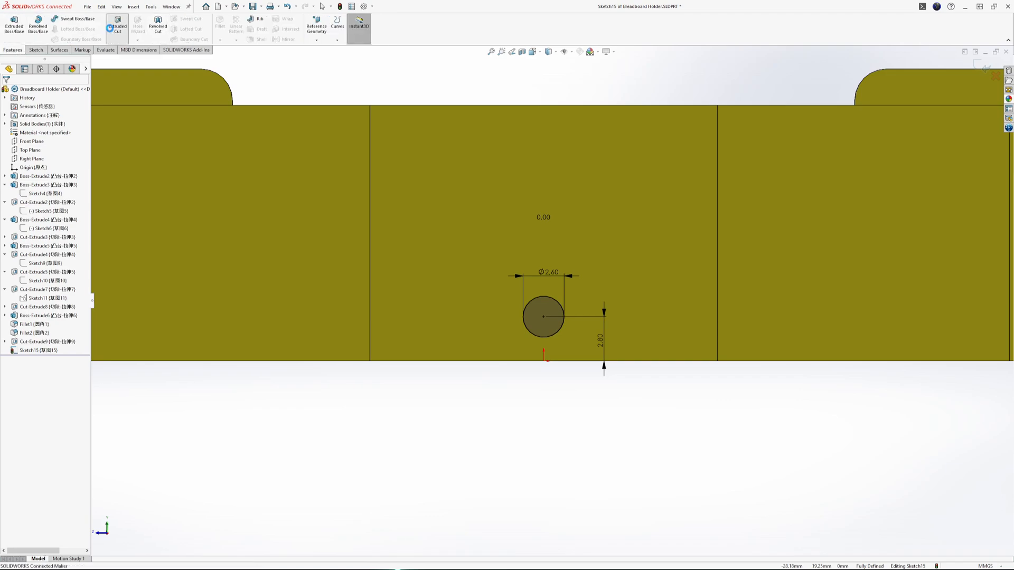
pyautogui.click(117, 26)
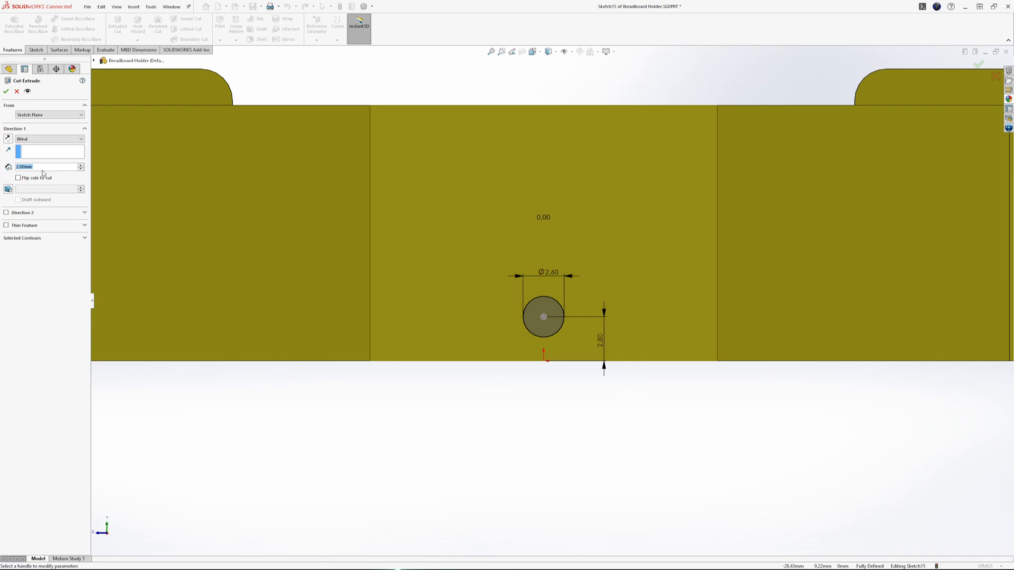
pyautogui.write('10')
pyautogui.press('Return')
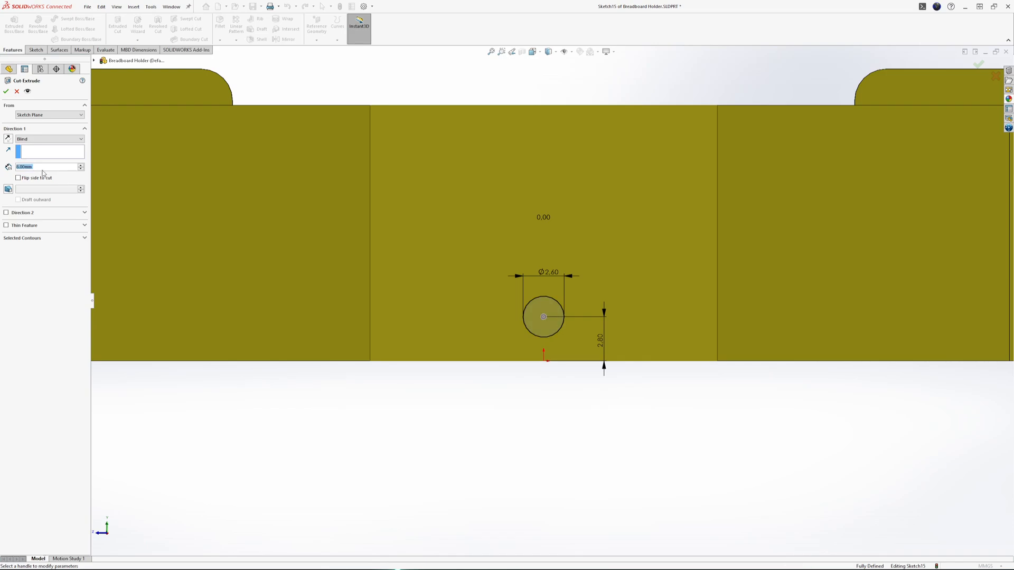
pyautogui.press('Return')
pyautogui.hotkey('ctrl', '7')
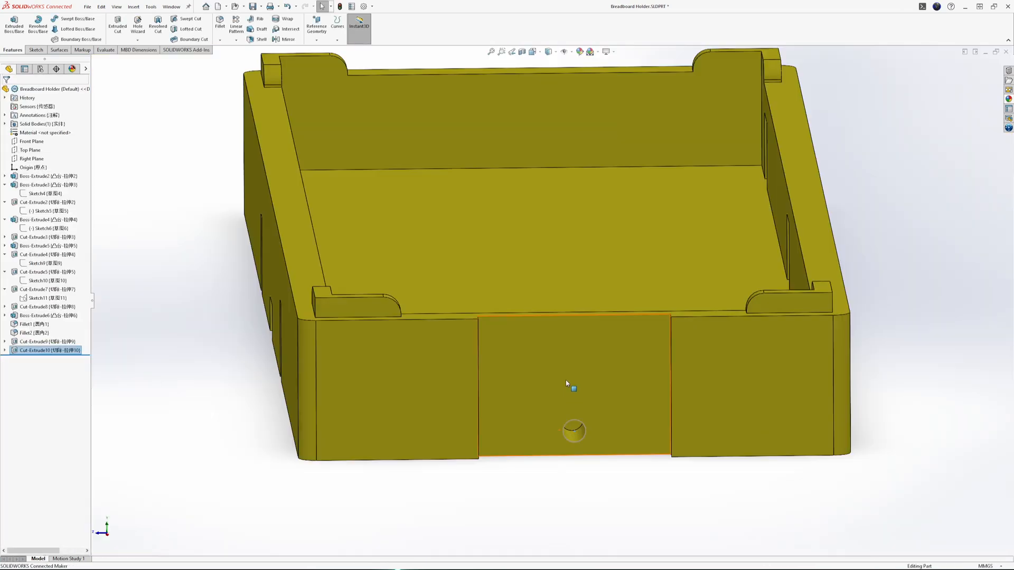
# Step: Examine the screw hole and the recessed end wall from several angles
pyautogui.moveTo(731, 494); pyautogui.dragTo(621, 416, button='middle')
pyautogui.click(635, 376)
pyautogui.scroll(5, 707, 422)
pyautogui.scroll(-3, 706, 422)
pyautogui.moveTo(416, 269); pyautogui.dragTo(412, 269, button='middle')
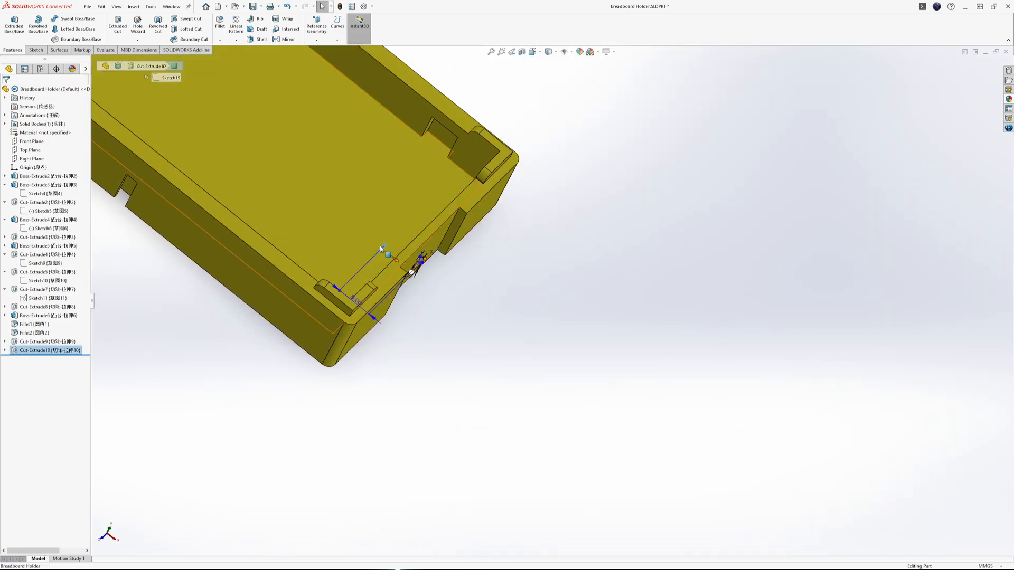
pyautogui.scroll(-6, 412, 269)
pyautogui.click(707, 387)
pyautogui.moveTo(627, 319); pyautogui.dragTo(602, 243, button='middle')
pyautogui.scroll(10, 602, 243)
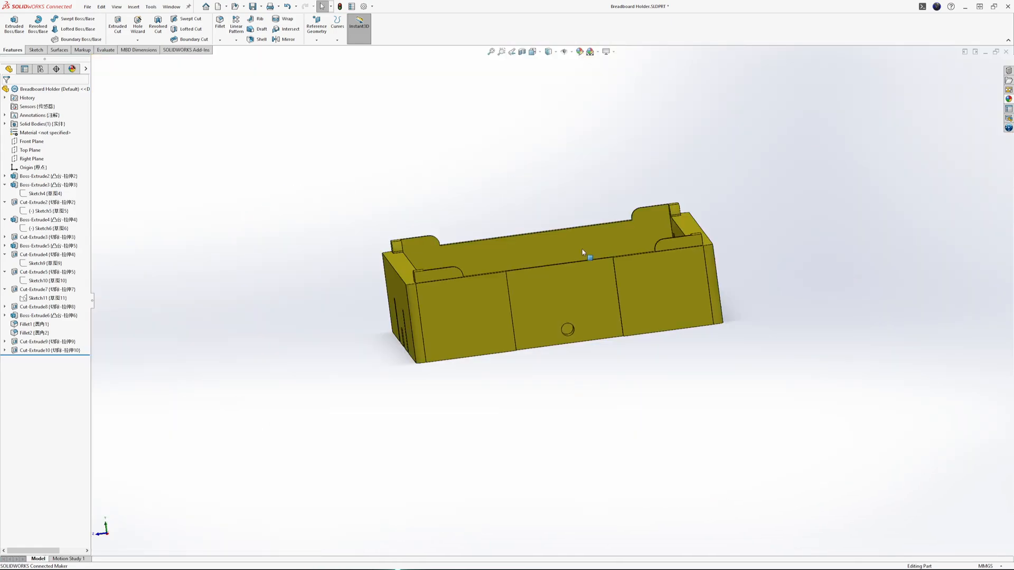
# Step: Start a sketch on the opposite end wall's outer face and draw a full-height rectangle about 20 mm wide around the origin
pyautogui.moveTo(671, 260); pyautogui.dragTo(509, 347, button='middle')
pyautogui.click(517, 338)
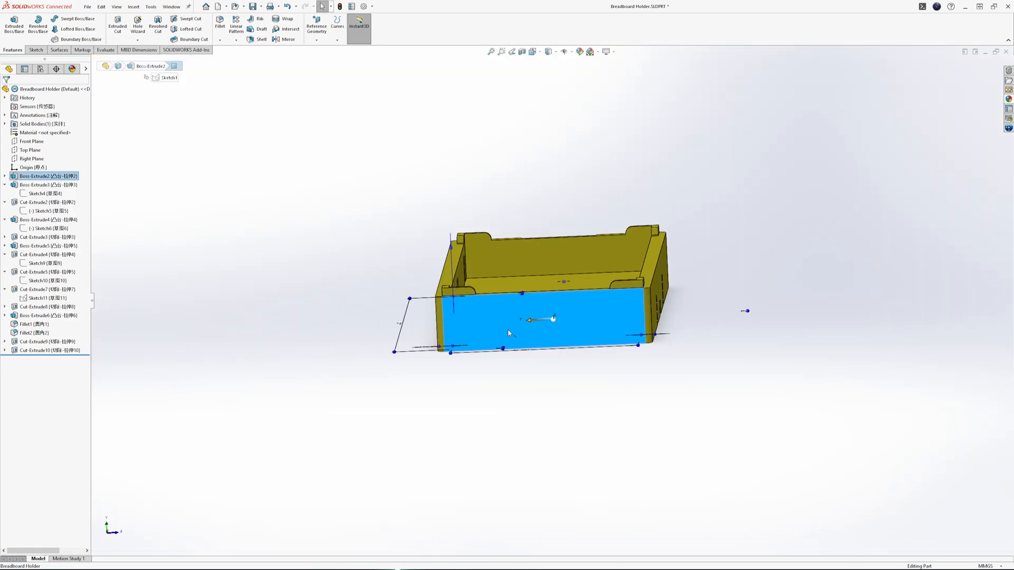
pyautogui.click(561, 304)
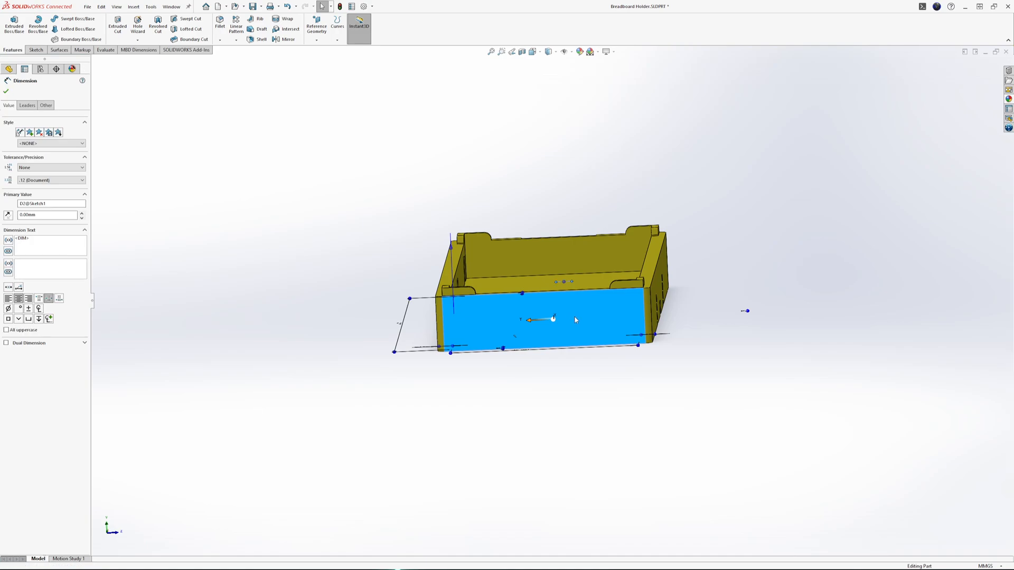
pyautogui.click(258, 252)
pyautogui.click(591, 316)
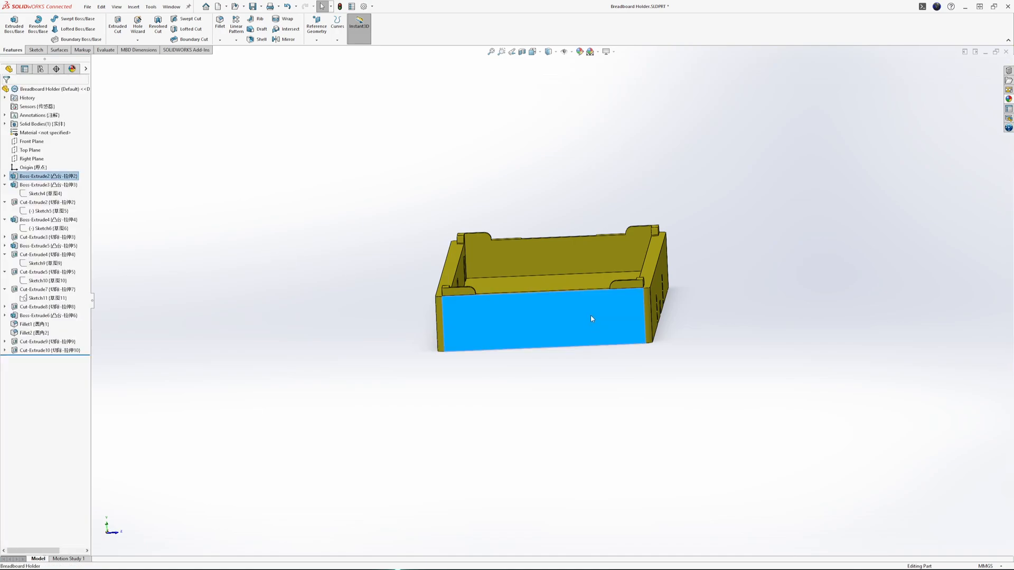
pyautogui.click(613, 293)
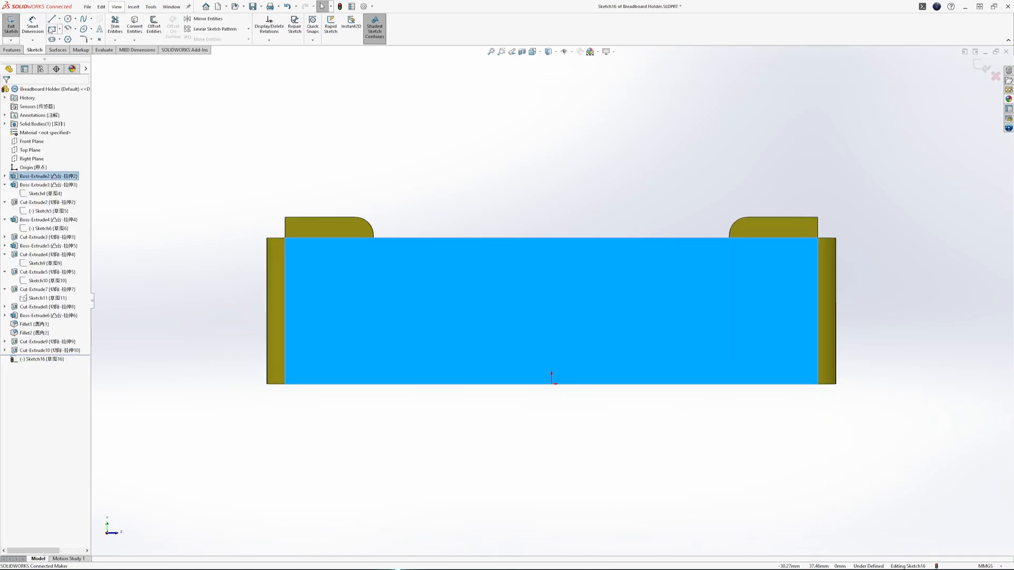
pyautogui.click(51, 29)
pyautogui.click(466, 238)
pyautogui.click(645, 386)
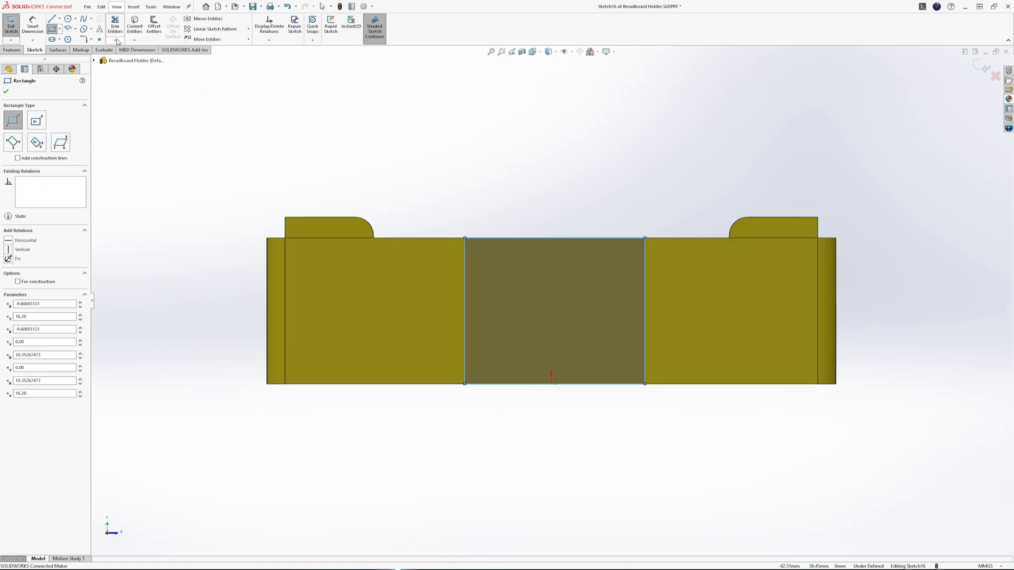
# Step: Dimension the rectangle's width as 22 mm
pyautogui.click(29, 24)
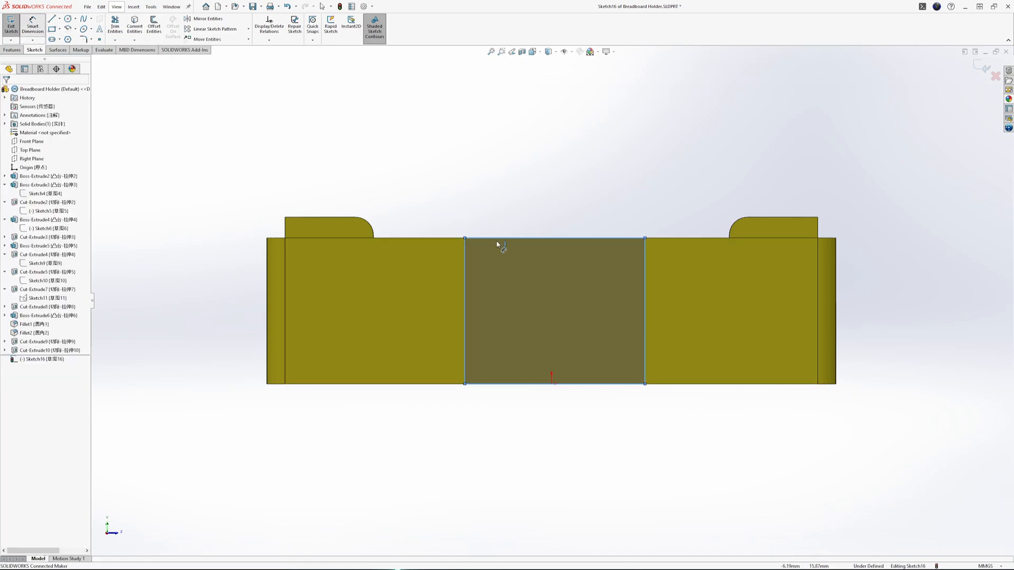
pyautogui.click(544, 239)
pyautogui.click(554, 218)
pyautogui.write('22')
pyautogui.press('Return')
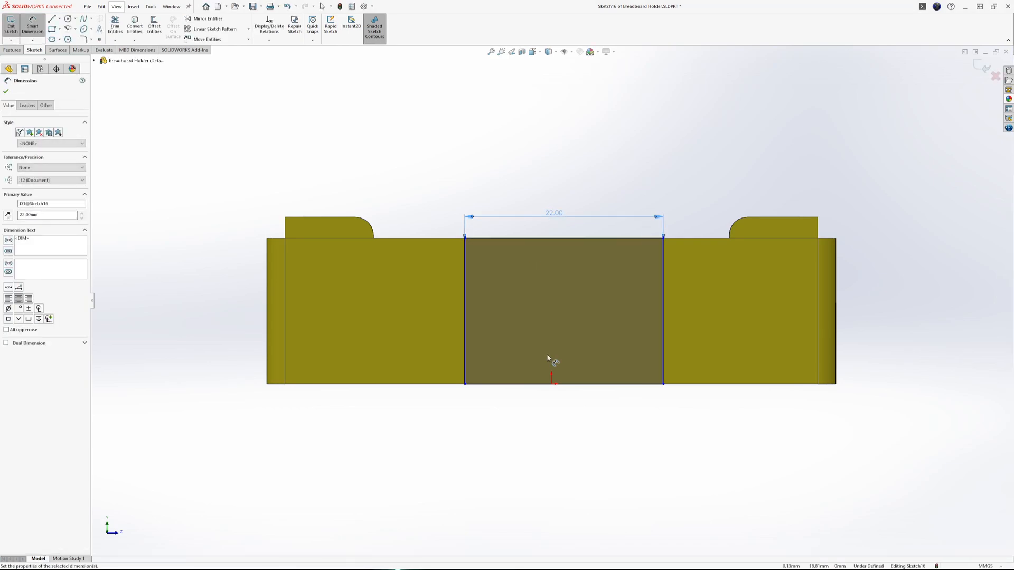
# Step: Centre the rectangle on the origin by setting the distance between its lower edge's midpoint and the origin to 0 mm
pyautogui.click(552, 384)
pyautogui.click(564, 385)
pyautogui.click(565, 398)
pyautogui.write('0')
pyautogui.press('Return')
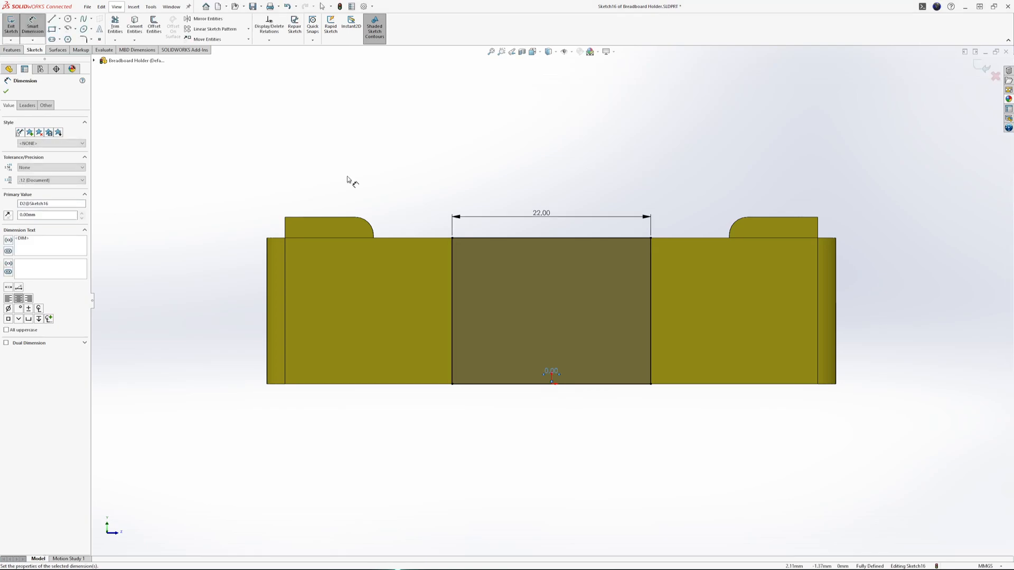
pyautogui.click(69, 19)
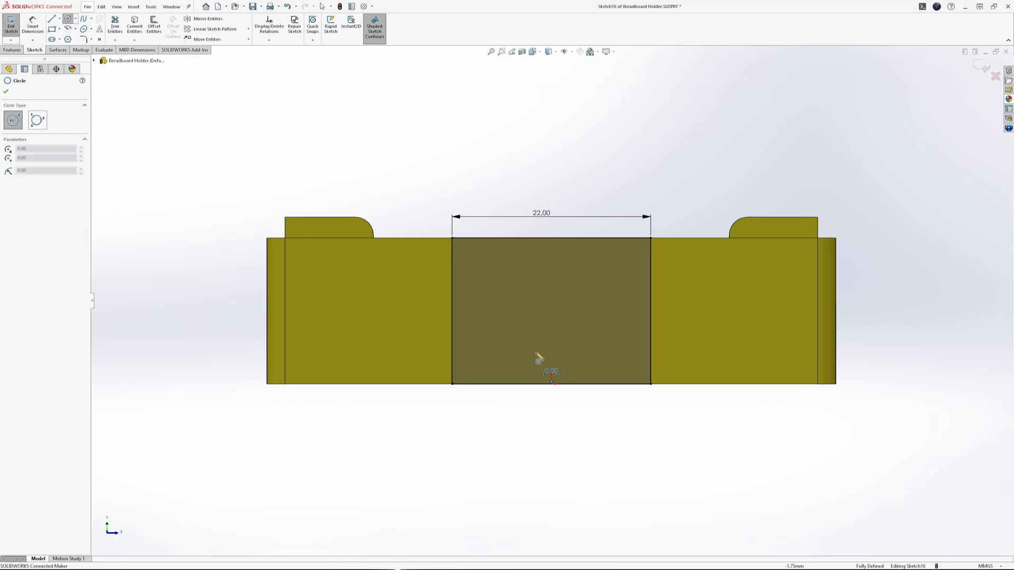
pyautogui.moveTo(559, 337)
pyautogui.mouseDown(button='middle')
pyautogui.moveTo(533, 325)
pyautogui.moveTo(306, 317)
pyautogui.moveTo(423, 359)
pyautogui.moveTo(426, 343)
pyautogui.mouseUp(button='middle')
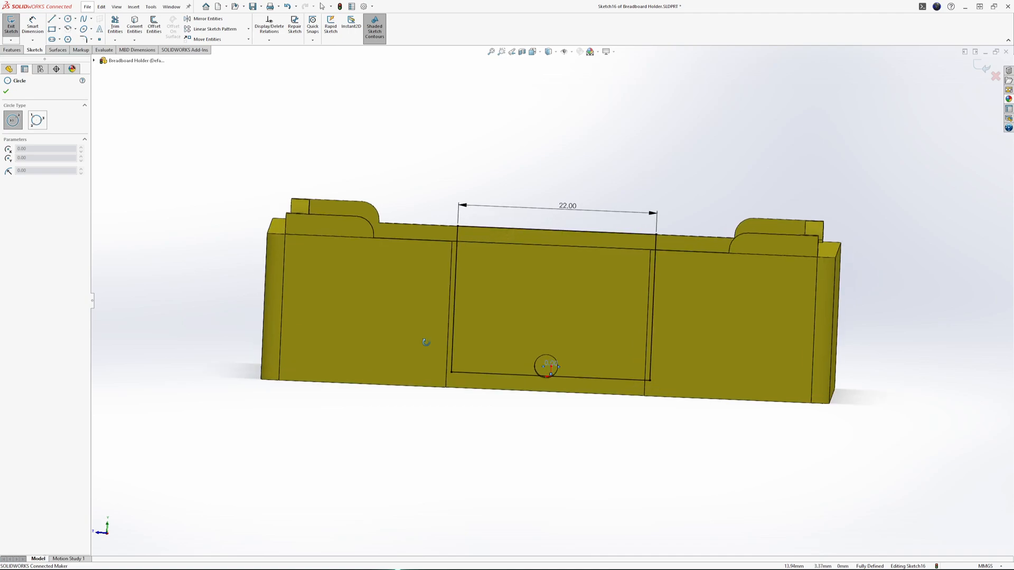
pyautogui.scroll(-8, 541, 361)
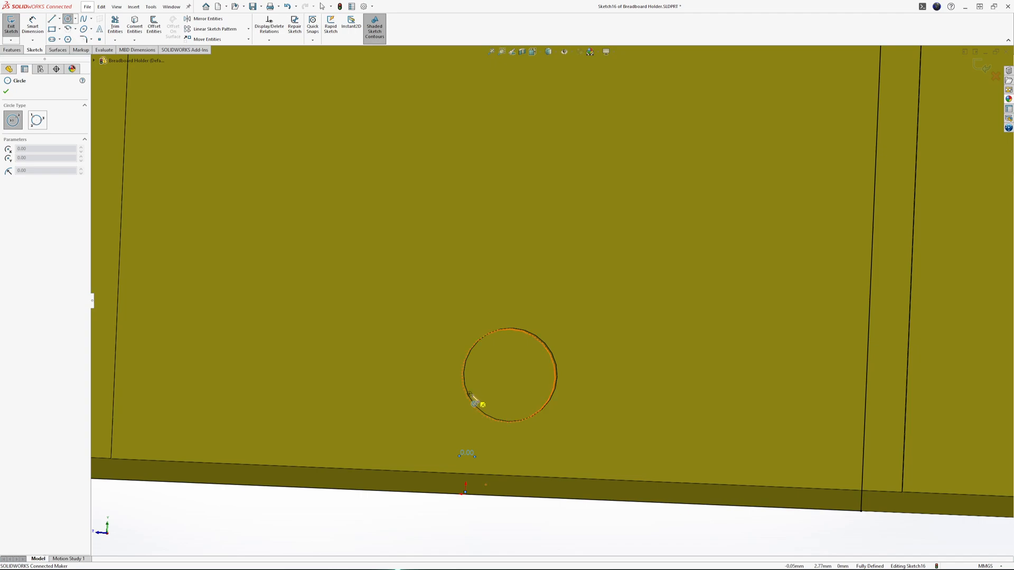
pyautogui.click(469, 394)
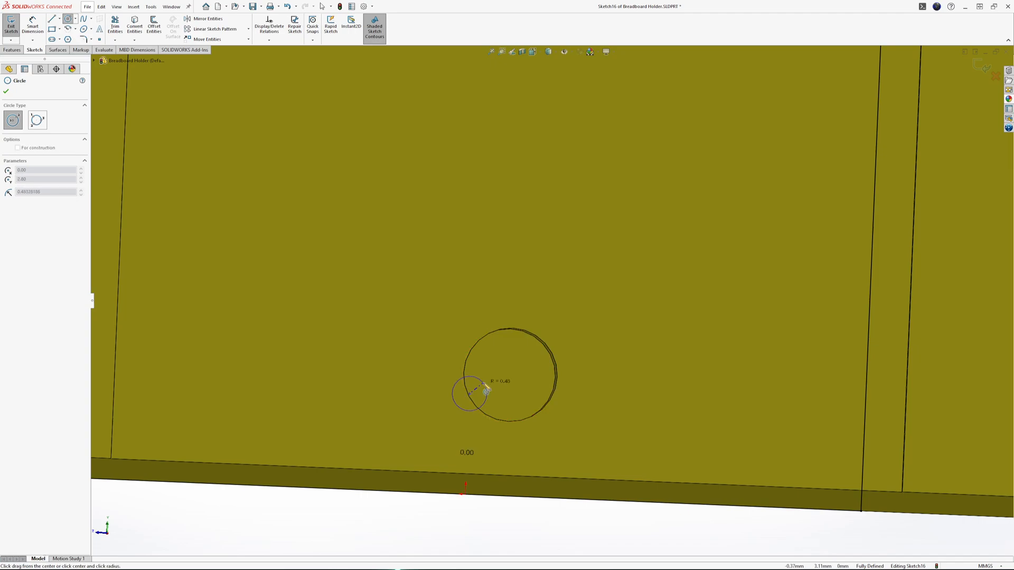
pyautogui.moveTo(567, 342); pyautogui.dragTo(577, 365, button='middle')
pyautogui.scroll(-1, 575, 369)
pyautogui.press('Escape')
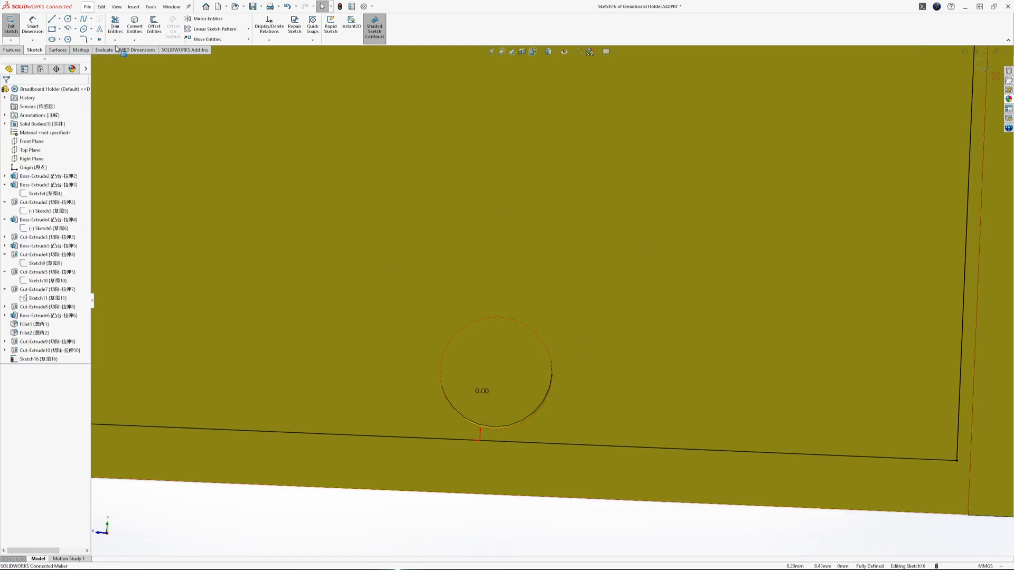
# Step: Draw a circle of 1.3 mm radius centred 2.8 mm directly above the origin, matching the screw hole in the other end wall
pyautogui.click(68, 20)
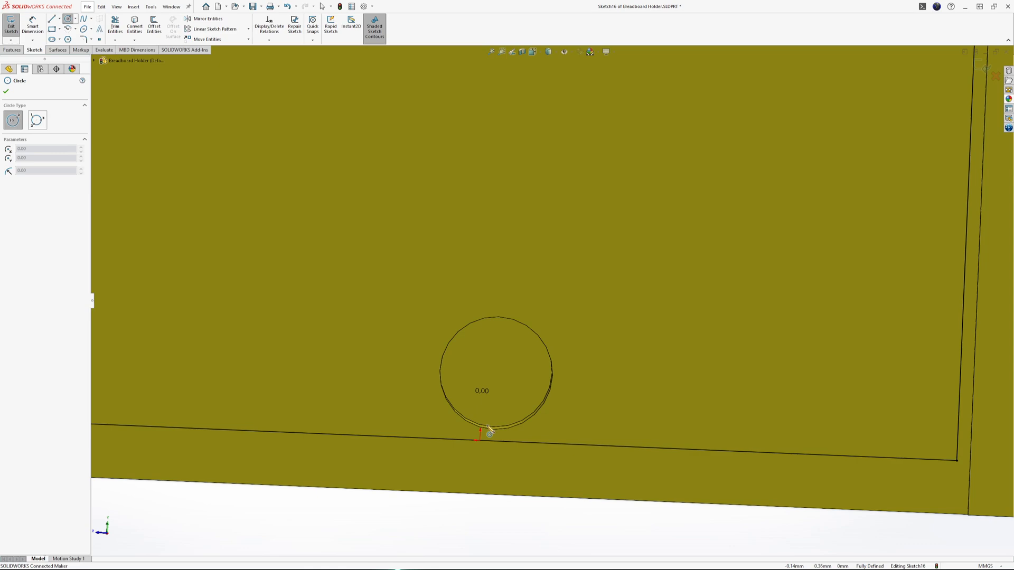
pyautogui.moveTo(490, 434); pyautogui.dragTo(488, 435, button='middle')
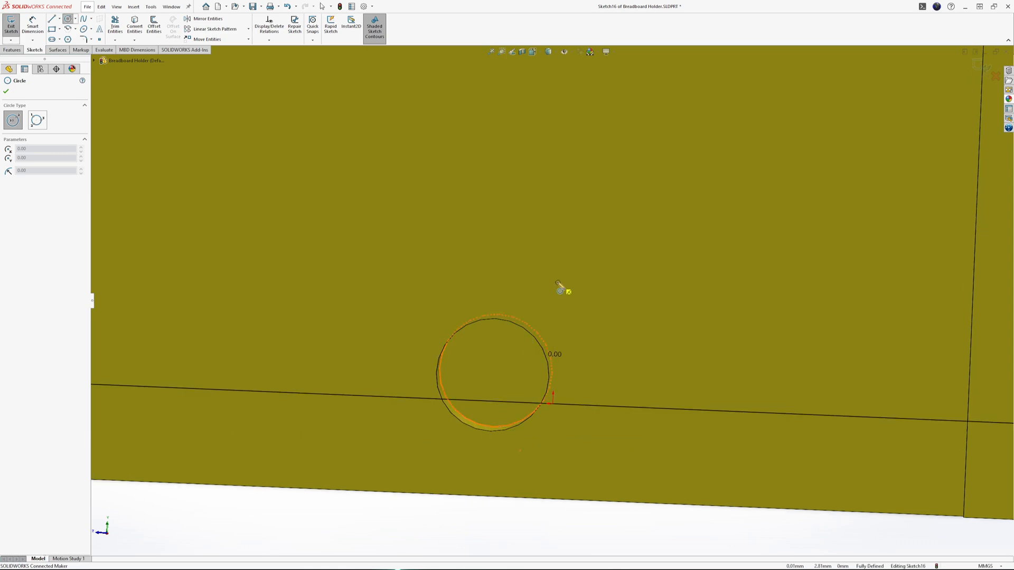
pyautogui.click(560, 285)
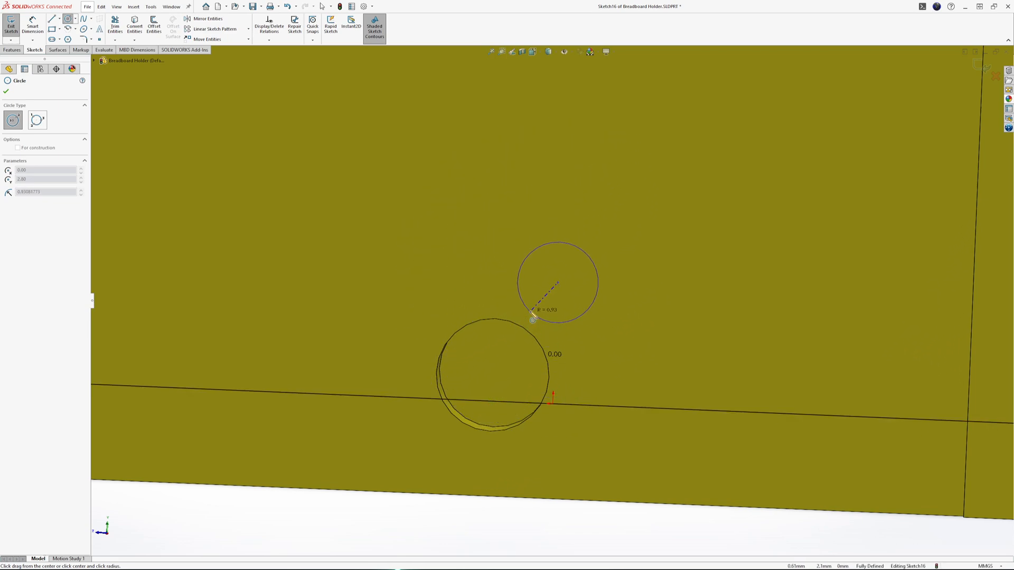
pyautogui.moveTo(520, 297); pyautogui.dragTo(521, 296, button='middle')
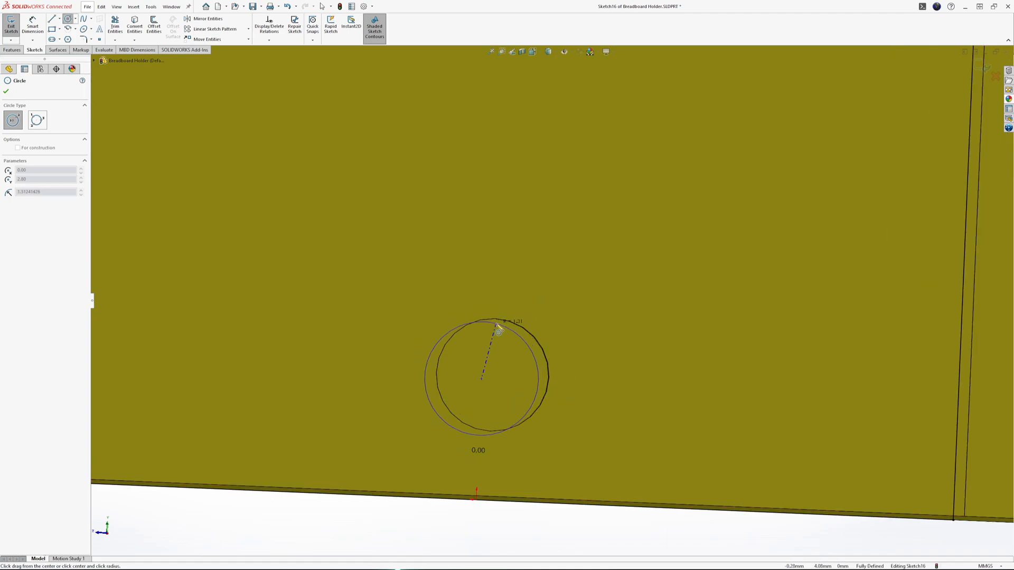
pyautogui.moveTo(438, 374); pyautogui.dragTo(444, 353, button='middle')
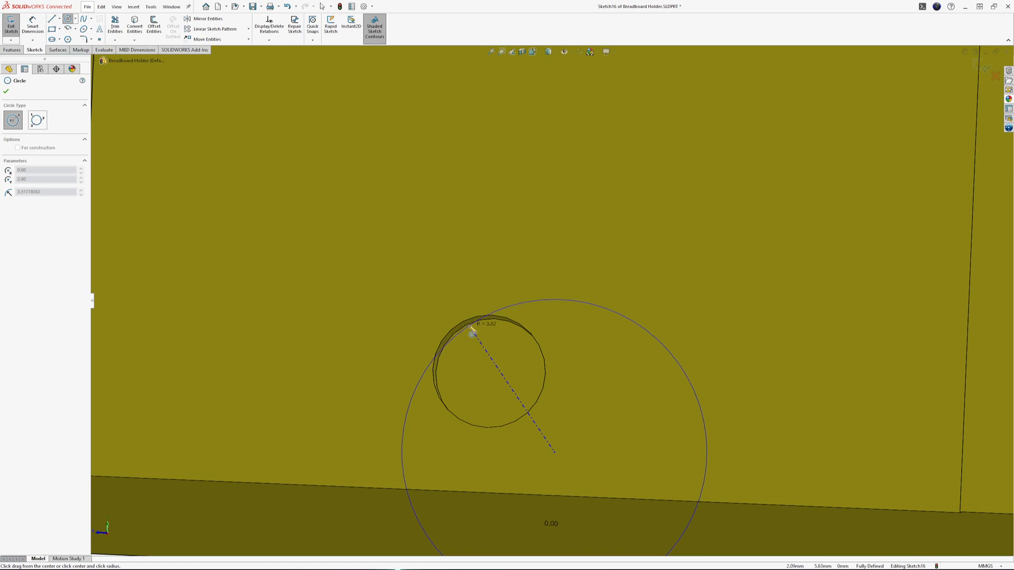
pyautogui.click(518, 420)
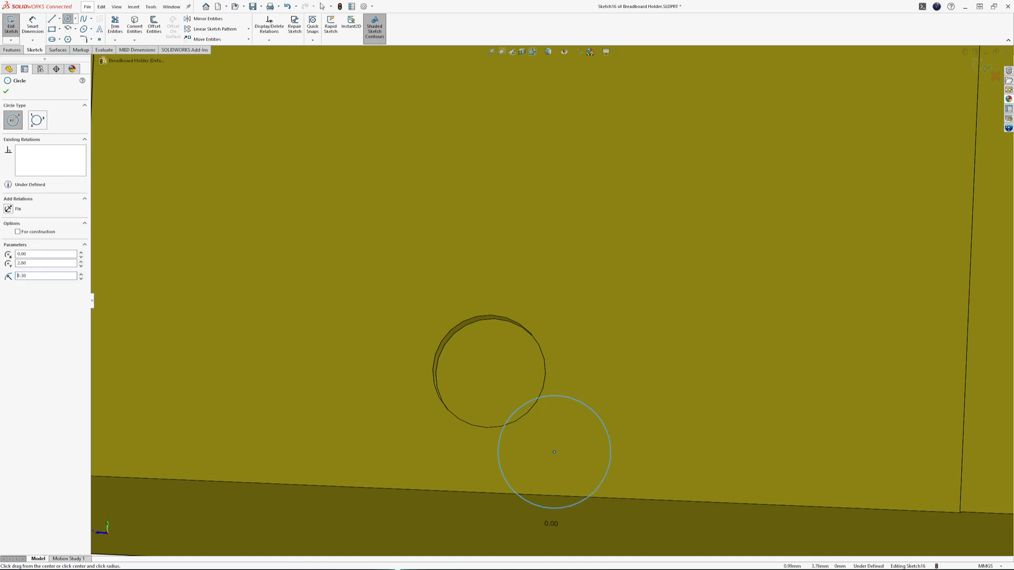
# Step: Dimension the circle's diameter as 2.6 mm
pyautogui.scroll(6, 664, 368)
pyautogui.moveTo(732, 355)
pyautogui.mouseDown(button='middle')
pyautogui.moveTo(454, 340)
pyautogui.moveTo(491, 347)
pyautogui.moveTo(528, 377)
pyautogui.mouseUp(button='middle')
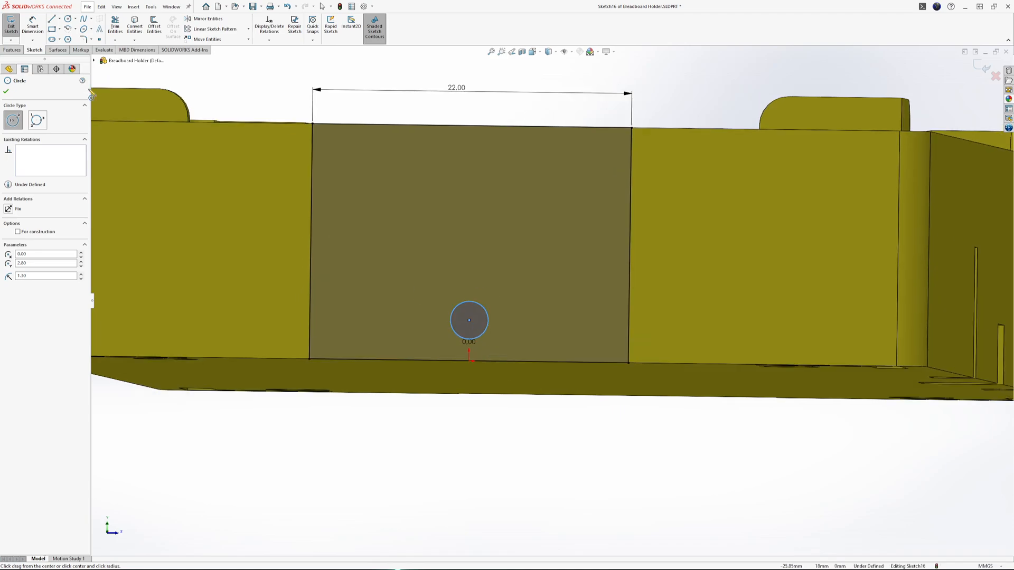
pyautogui.moveTo(411, 269); pyautogui.dragTo(424, 283, button='middle')
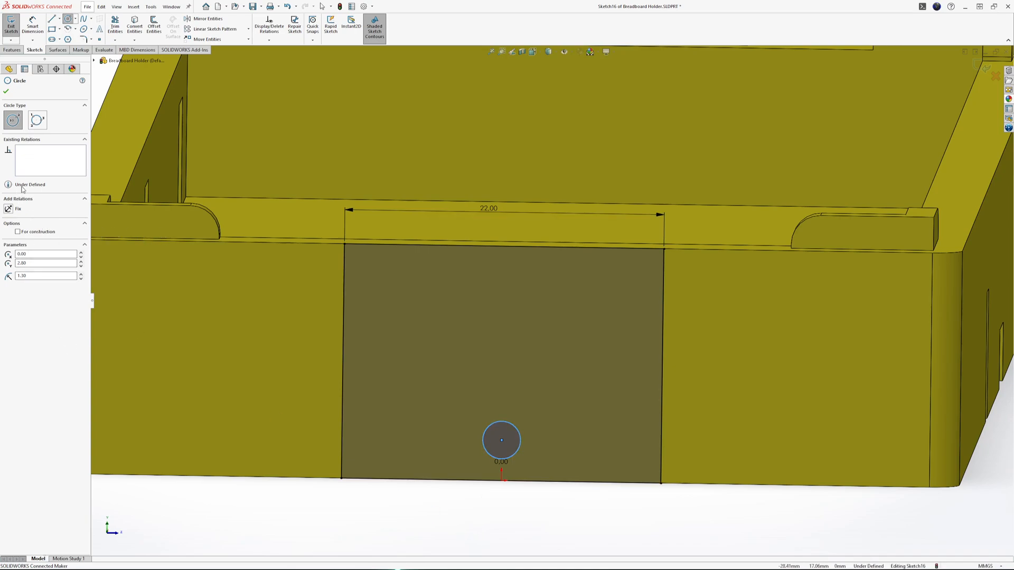
pyautogui.click(33, 24)
pyautogui.click(521, 434)
pyautogui.click(499, 381)
pyautogui.press('Return')
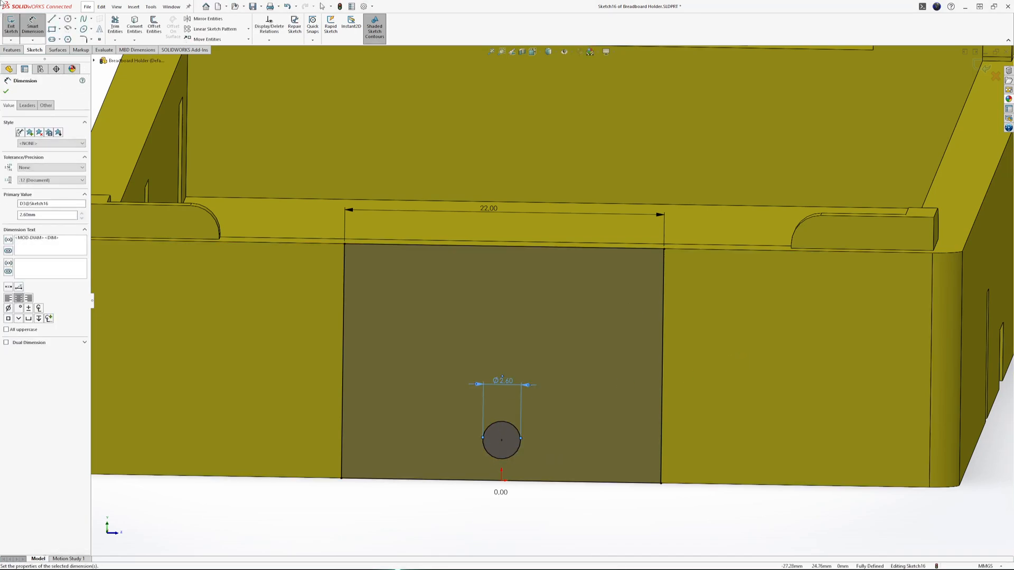
pyautogui.press('Escape')
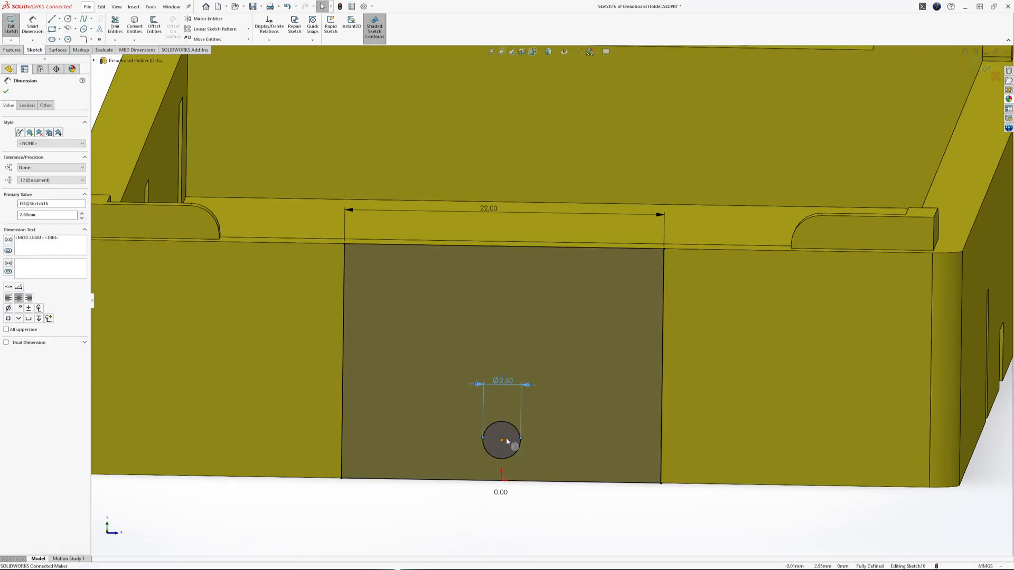
pyautogui.click(503, 440)
pyautogui.click(527, 514)
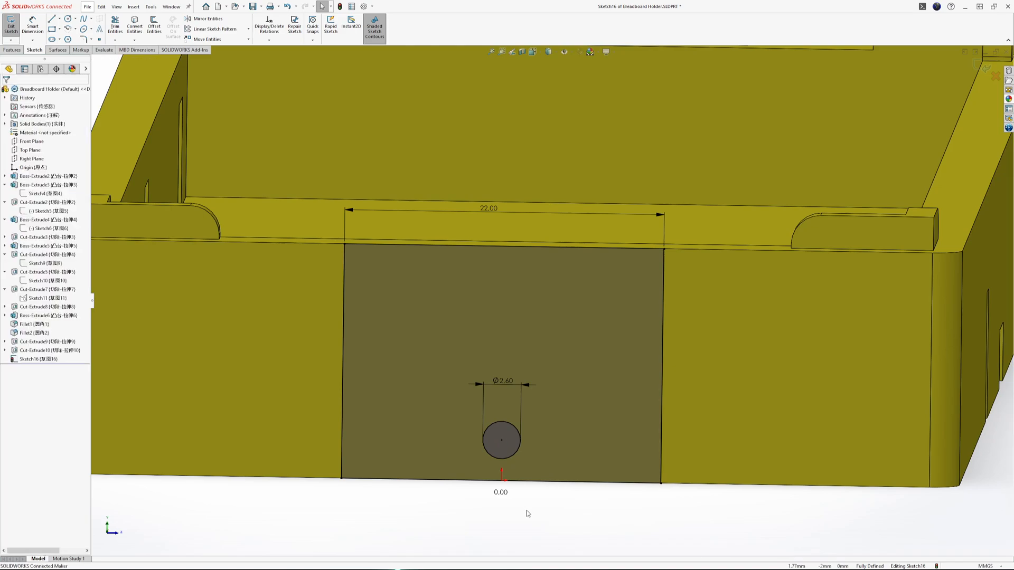
# Step: Cut the rectangle area around the circle into the end wall as a shallow blind recess
pyautogui.click(10, 50)
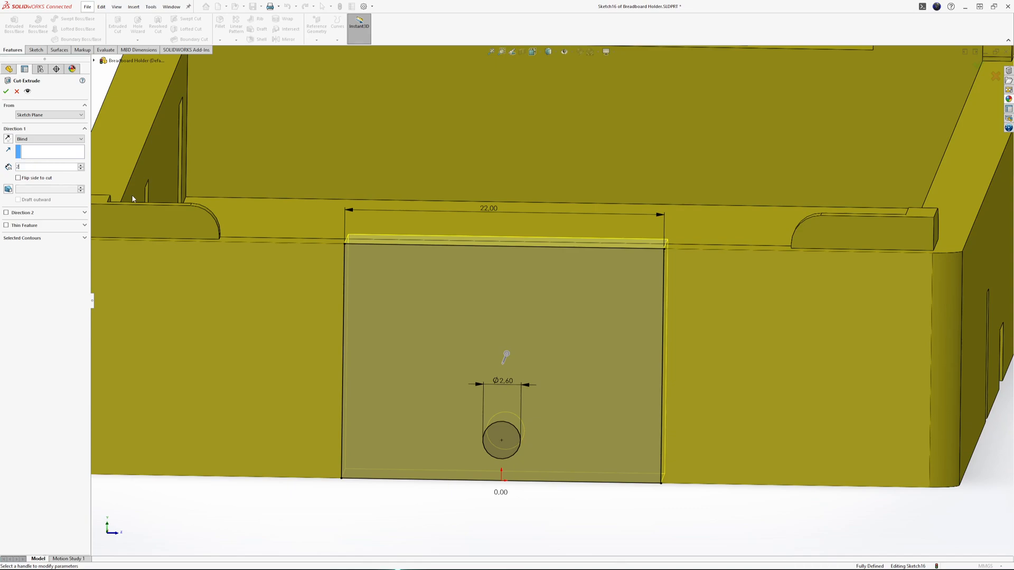
pyautogui.press('Return')
pyautogui.press('Return')
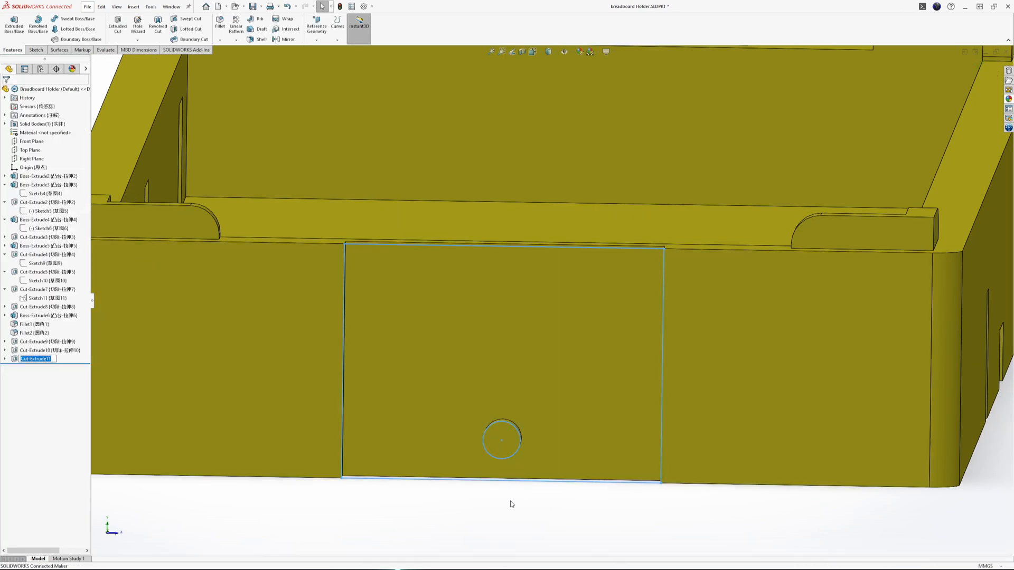
# Step: Sketch a circle on the round face inside the end-wall recess, centred on it and matching its outline
pyautogui.click(513, 451)
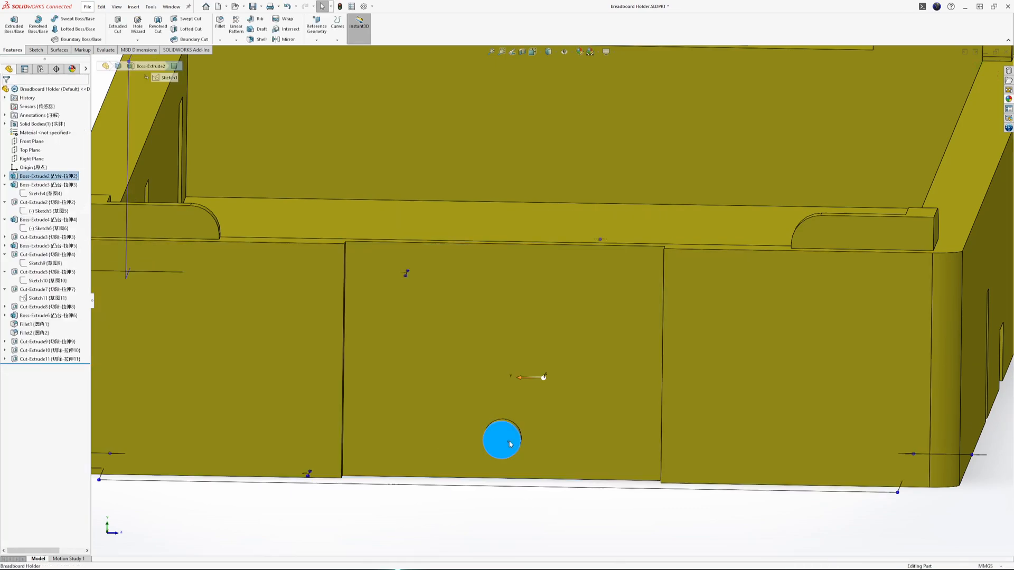
pyautogui.click(546, 417)
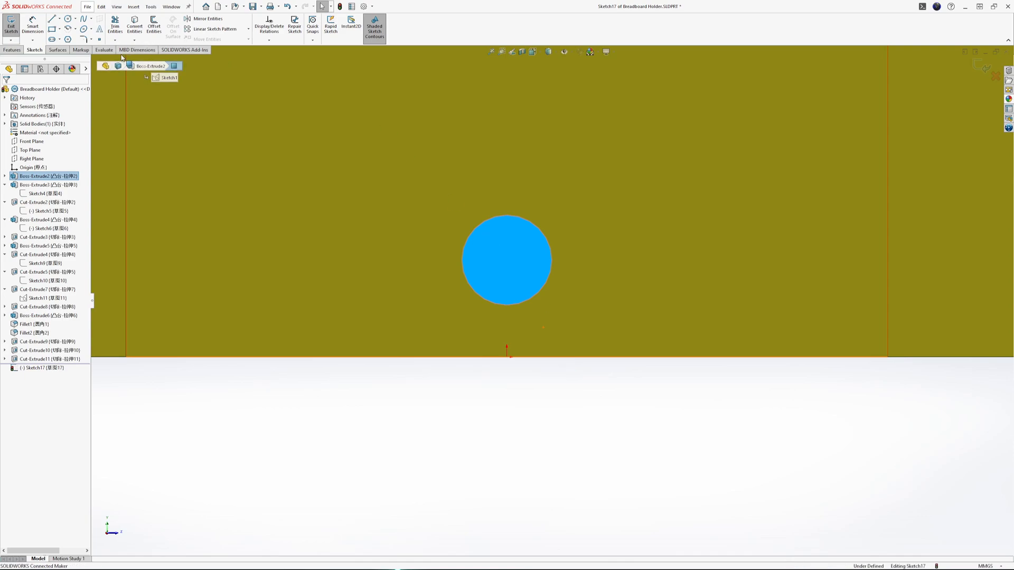
pyautogui.click(68, 19)
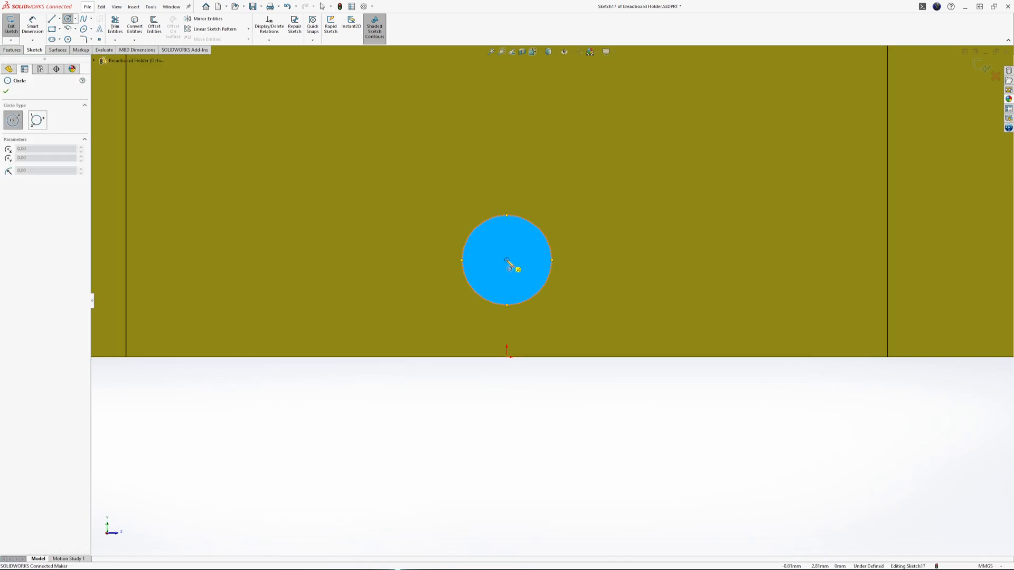
pyautogui.click(507, 260)
pyautogui.click(518, 221)
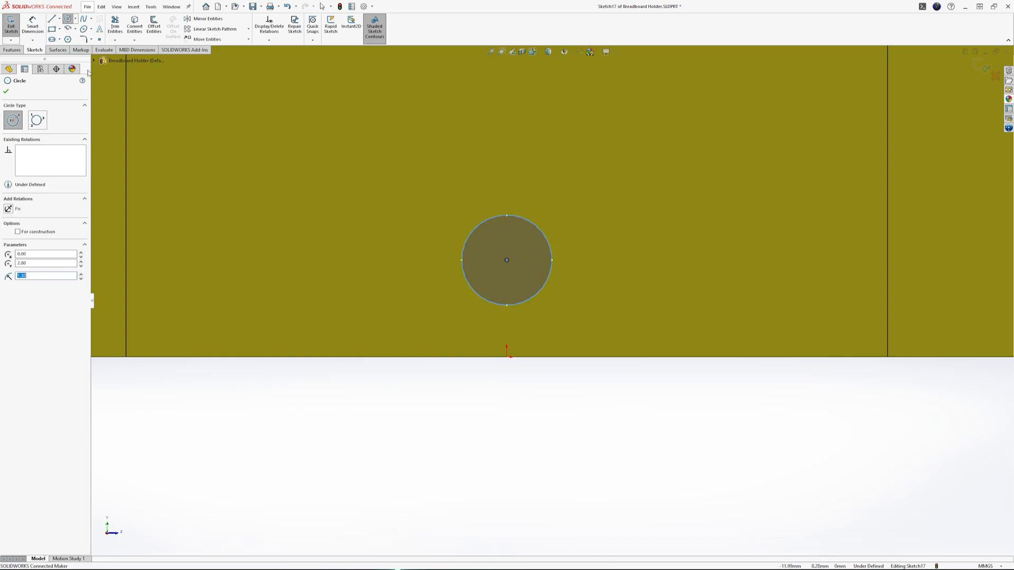
# Step: Cut the circle into the end wall as a 10 mm blind screw hole and save the part
pyautogui.click(9, 50)
pyautogui.click(117, 25)
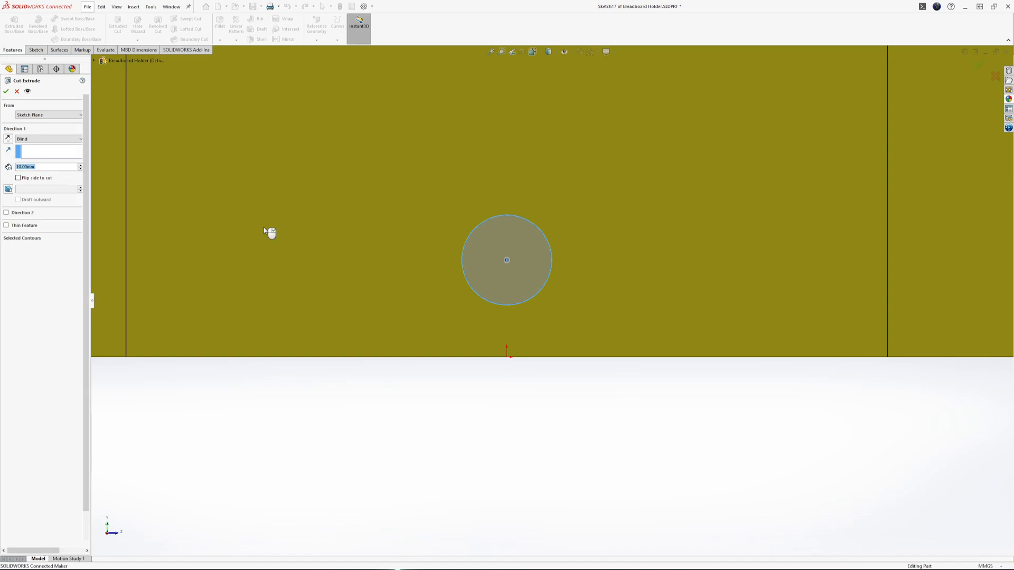
pyautogui.press('Return')
pyautogui.hotkey('ctrl', '7')
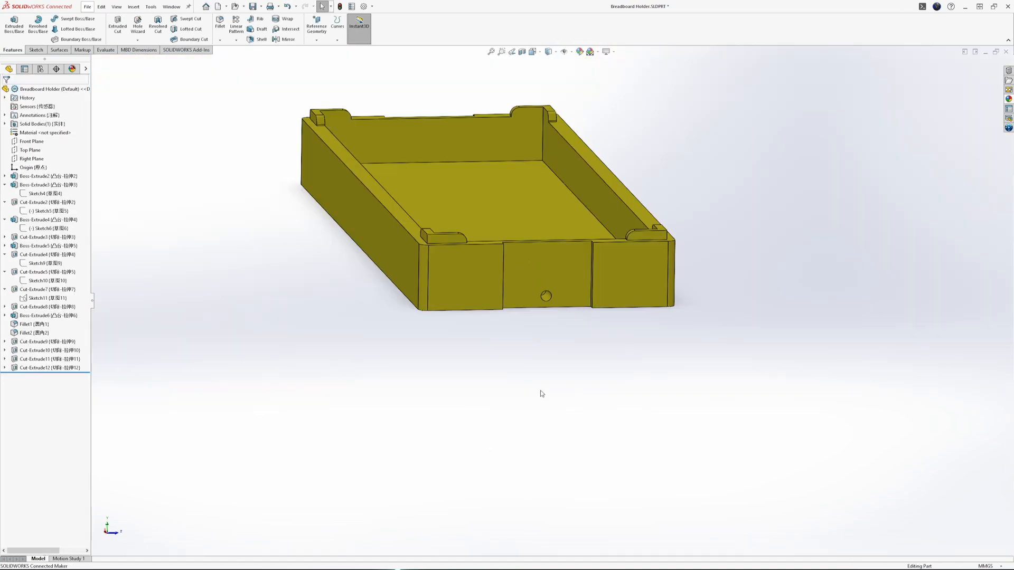
pyautogui.click(257, 8)
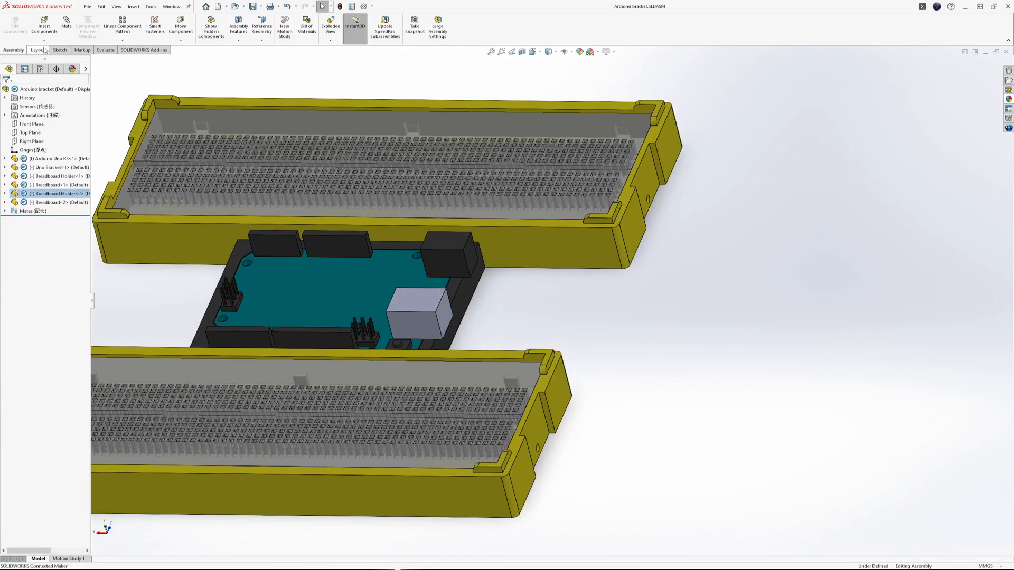
# Step: Insert the Breadboard Transition Cap into the Arduino bracket assembly, placing it above the rear breadboard holder
pyautogui.click(47, 24)
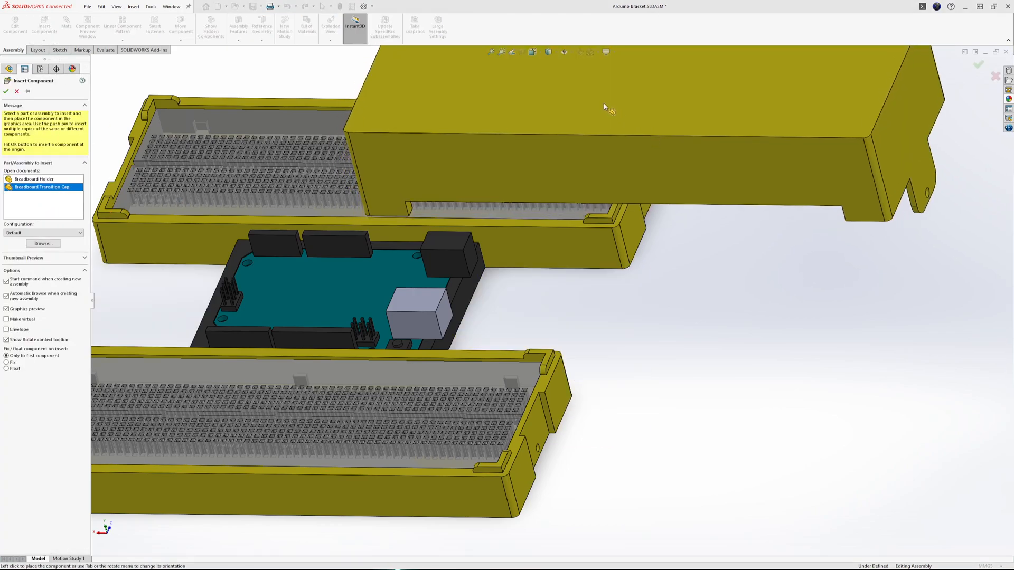
pyautogui.scroll(3, 518, 111)
pyautogui.click(472, 96)
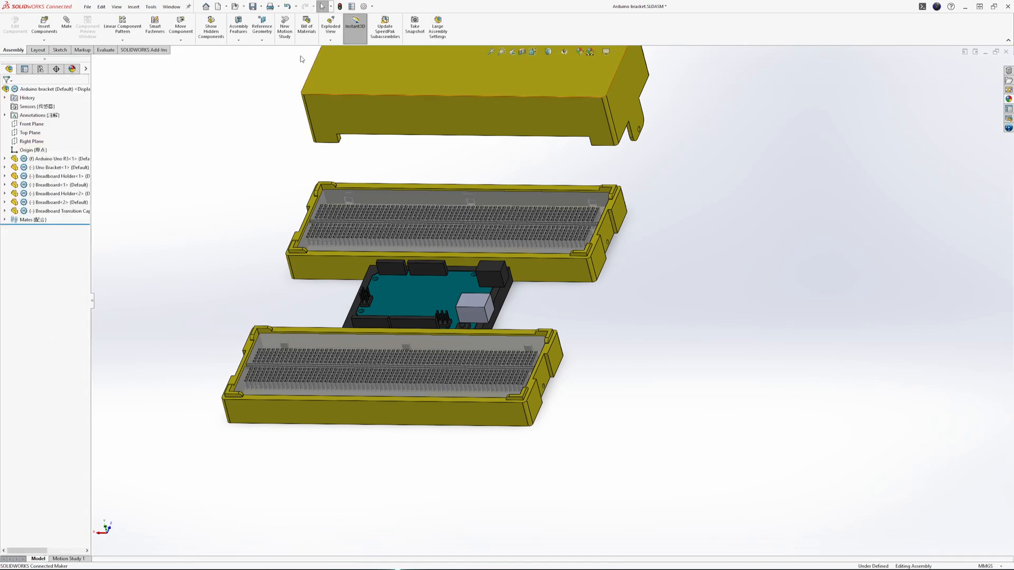
# Step: Mate the cap's long side face coincident with the rear breadboard holder's long side face facing the Arduino
pyautogui.click(540, 135)
pyautogui.click(518, 118)
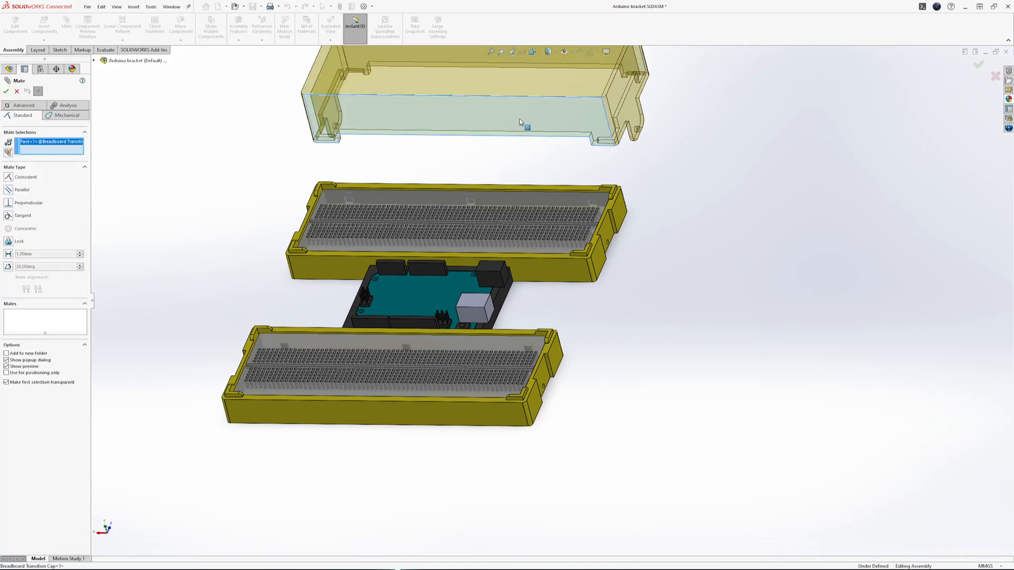
pyautogui.click(556, 268)
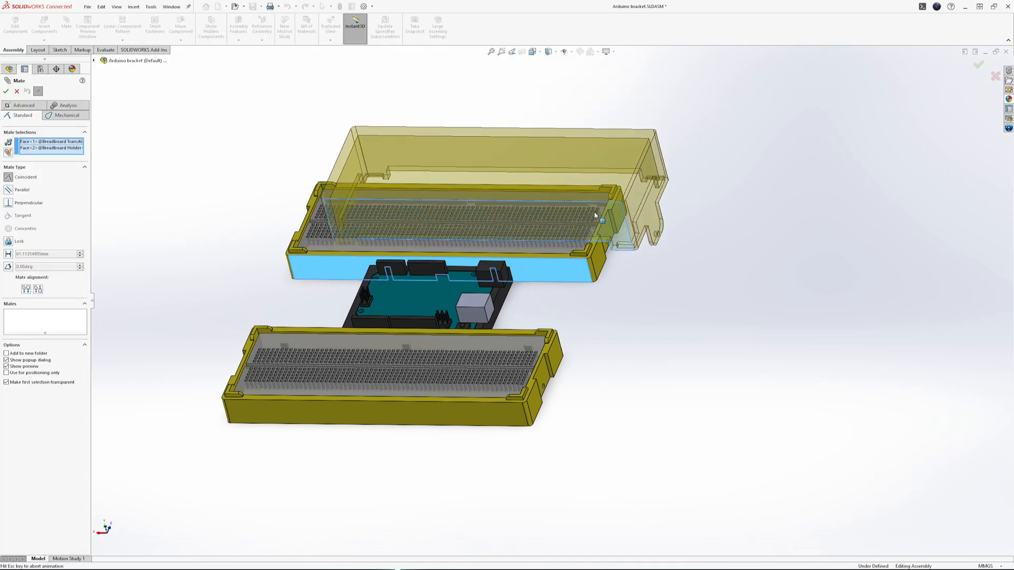
pyautogui.scroll(-5, 666, 254)
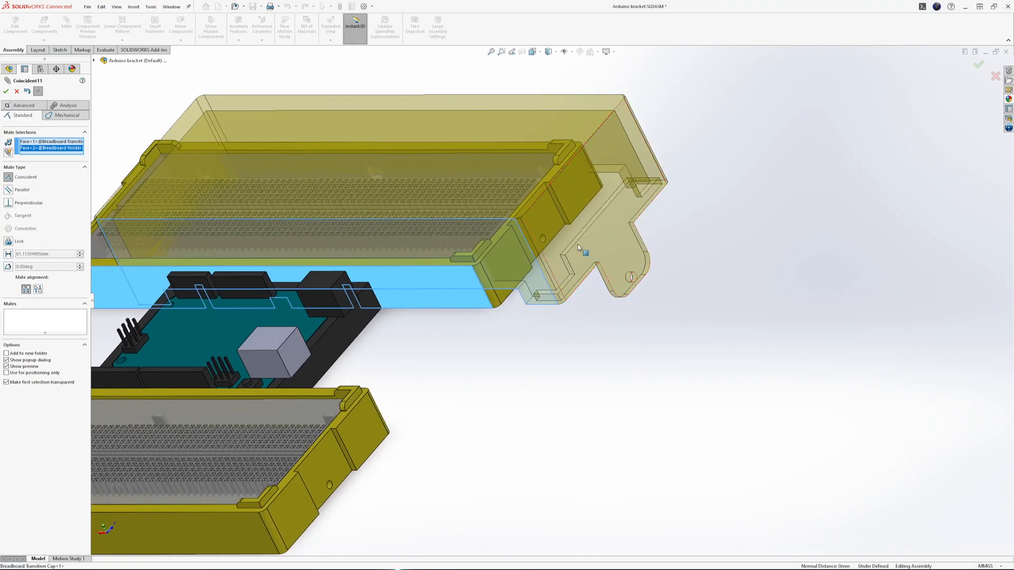
pyautogui.press('Return')
# Step: Mate the holder's outer end face coincident with the cap's end face
pyautogui.click(549, 299)
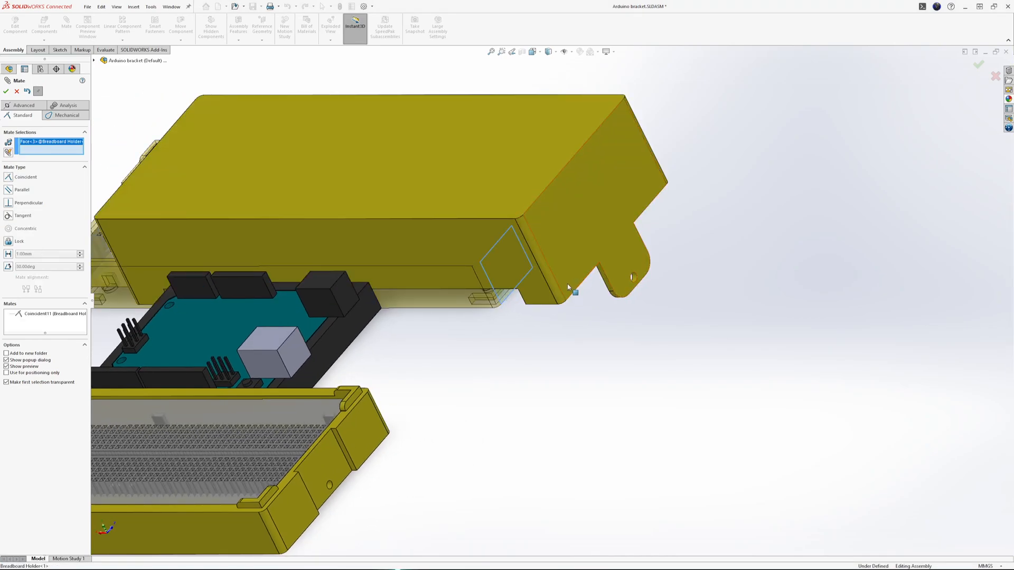
pyautogui.click(572, 290)
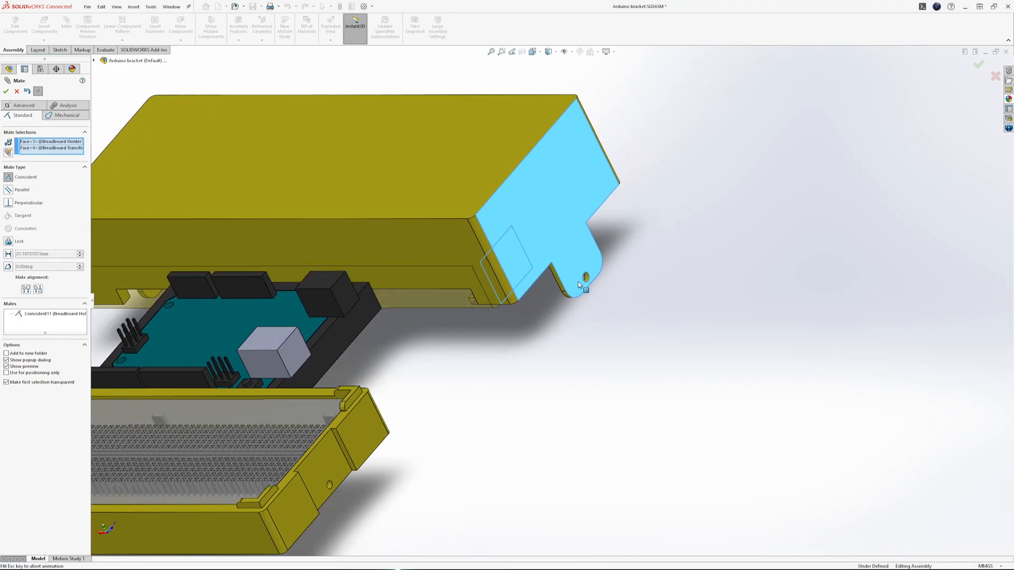
pyautogui.press('Return')
# Step: Mate the holder's upper rim face coincident with the cap's lower edge face so the cap sits on the holder
pyautogui.moveTo(576, 271); pyautogui.dragTo(434, 245, button='middle')
pyautogui.scroll(-6, 625, 188)
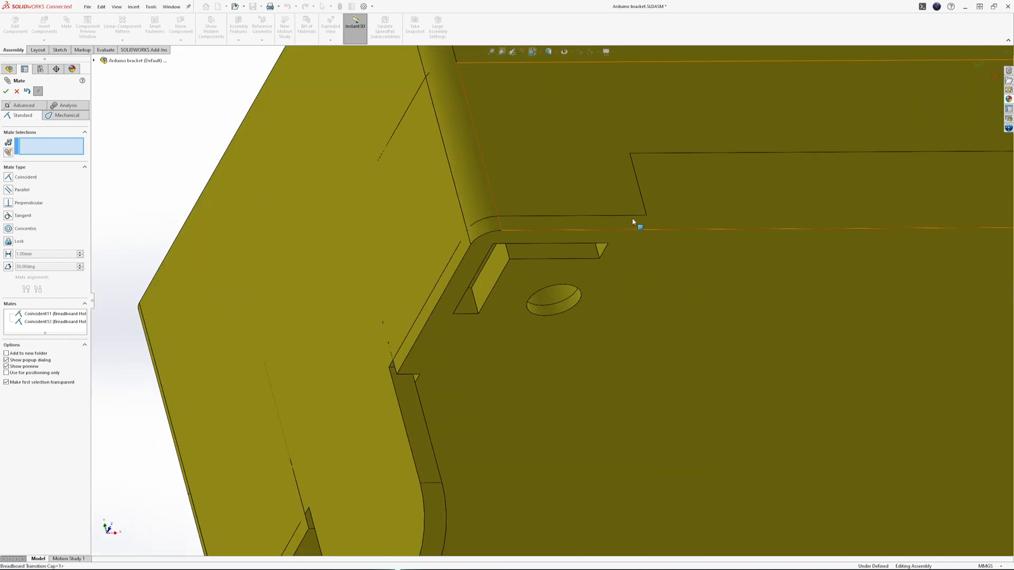
pyautogui.scroll(5, 557, 183)
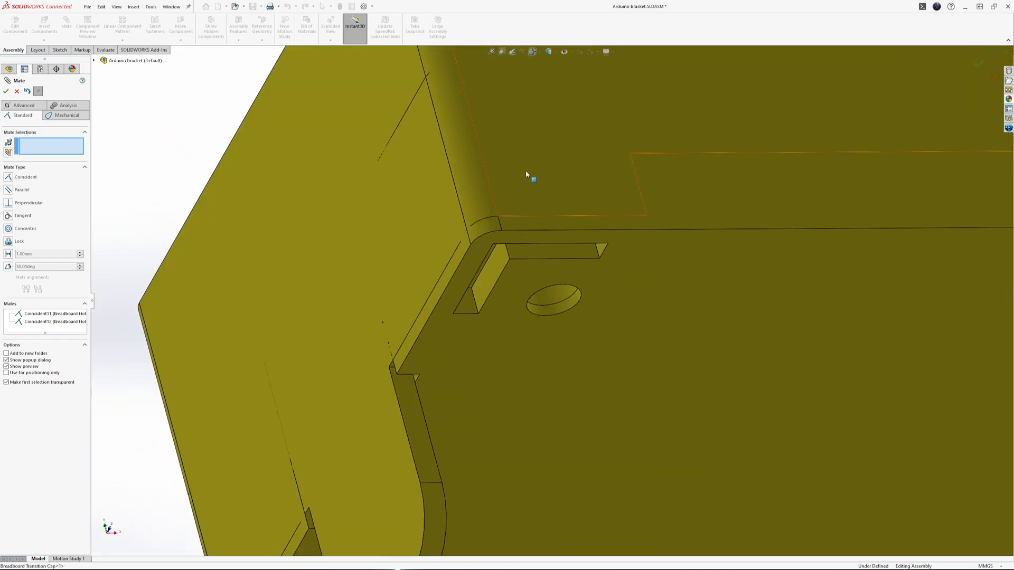
pyautogui.moveTo(556, 183); pyautogui.dragTo(516, 240, button='middle')
pyautogui.scroll(-4, 542, 198)
pyautogui.scroll(4, 541, 201)
pyautogui.click(443, 205)
pyautogui.moveTo(547, 286); pyautogui.dragTo(478, 151, button='middle')
pyautogui.click(444, 145)
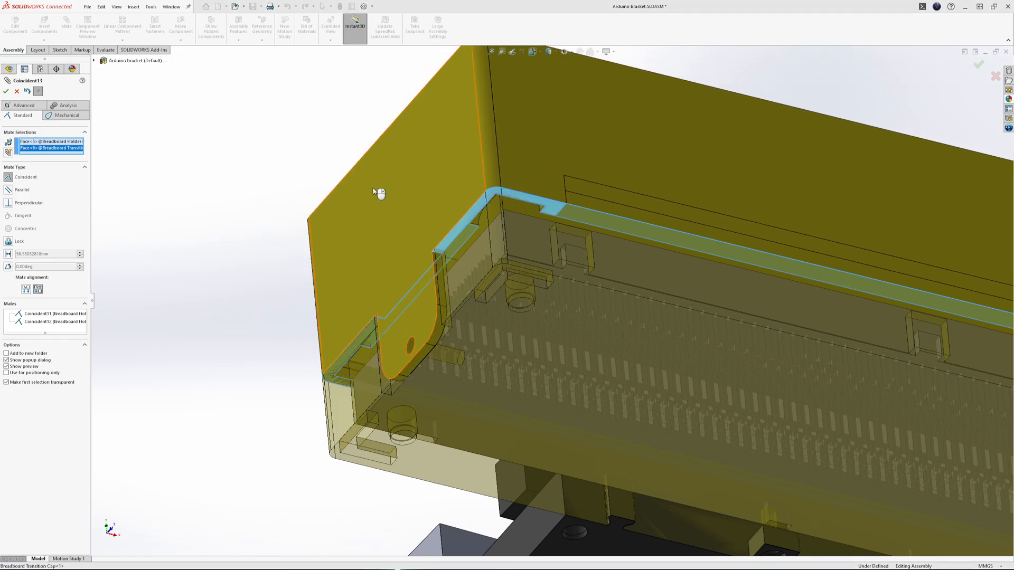
pyautogui.moveTo(457, 150); pyautogui.dragTo(569, 138, button='middle')
pyautogui.click(6, 93)
# Step: Examine how the cap's rounded screw tab fits the holder's end recess and how its screw hole lines up
pyautogui.scroll(-5, 789, 308)
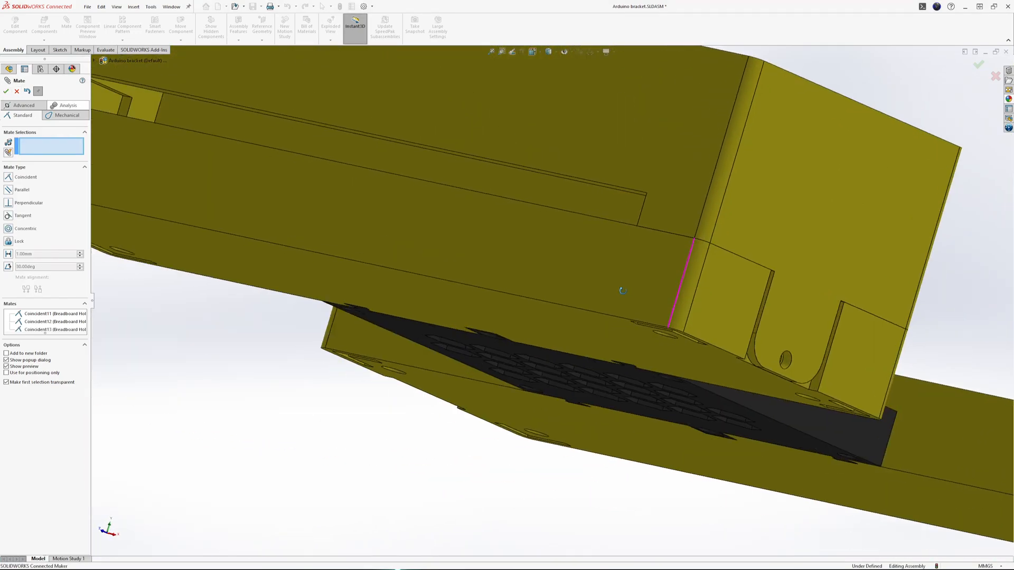
pyautogui.moveTo(623, 291); pyautogui.dragTo(574, 270, button='middle')
pyautogui.scroll(-4, 914, 285)
pyautogui.moveTo(877, 283); pyautogui.dragTo(638, 296, button='middle')
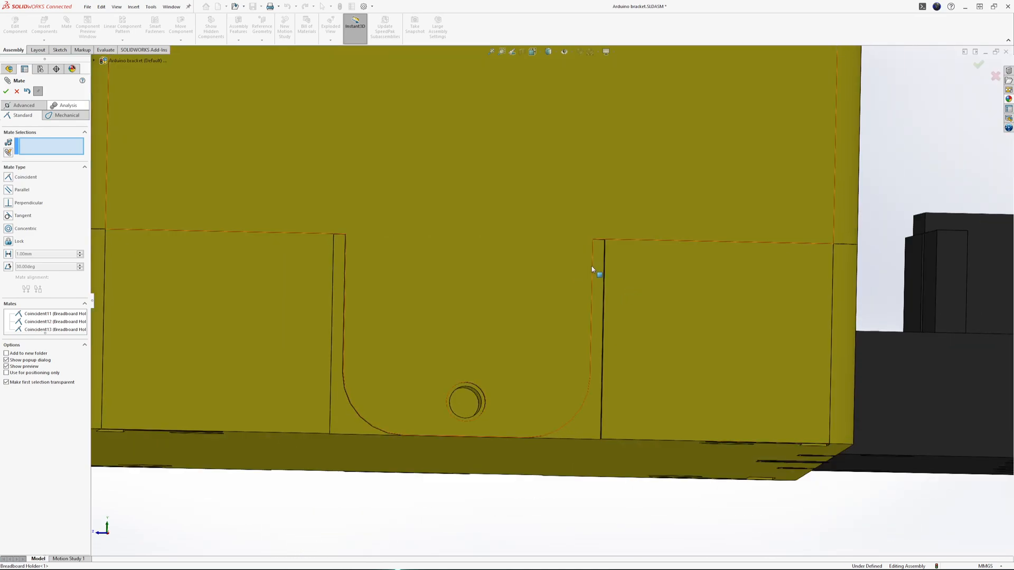
pyautogui.scroll(5, 325, 267)
pyautogui.moveTo(427, 317); pyautogui.dragTo(867, 399, button='middle')
pyautogui.scroll(-5, 845, 371)
pyautogui.moveTo(679, 296); pyautogui.dragTo(745, 302, button='middle')
pyautogui.scroll(4, 743, 303)
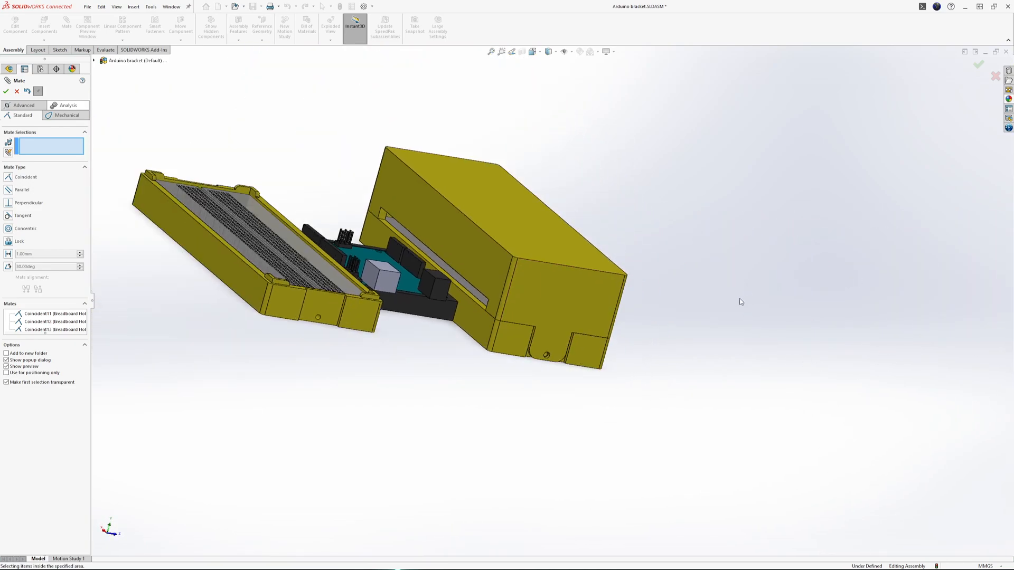
pyautogui.scroll(2, 467, 226)
pyautogui.scroll(-3, 444, 209)
pyautogui.moveTo(448, 214); pyautogui.dragTo(465, 262, button='middle')
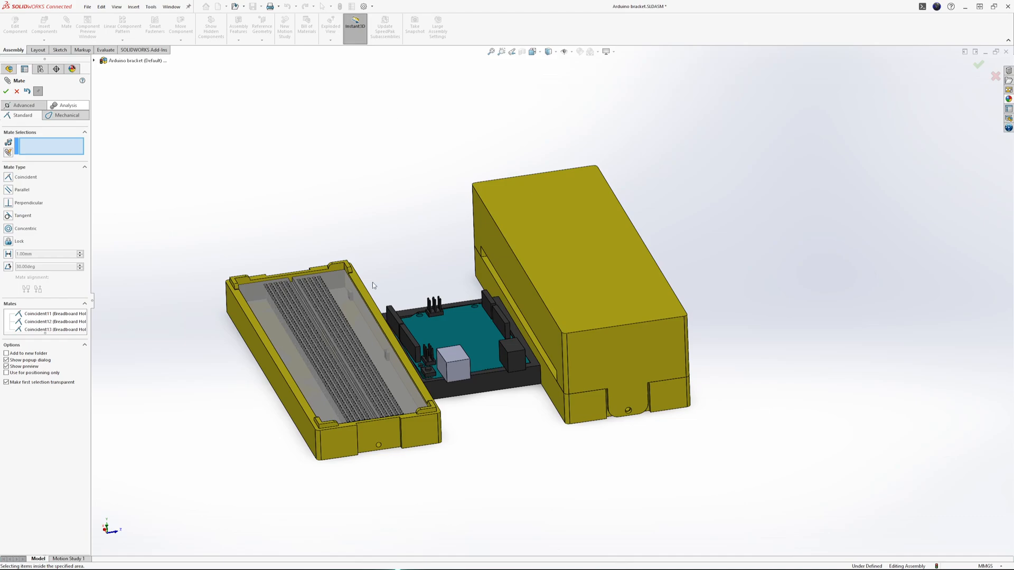
# Step: Inspect the cap tab's fit in the recess from the holder's underside and end mating
pyautogui.scroll(-5, 640, 412)
pyautogui.moveTo(640, 412); pyautogui.dragTo(595, 65, button='middle')
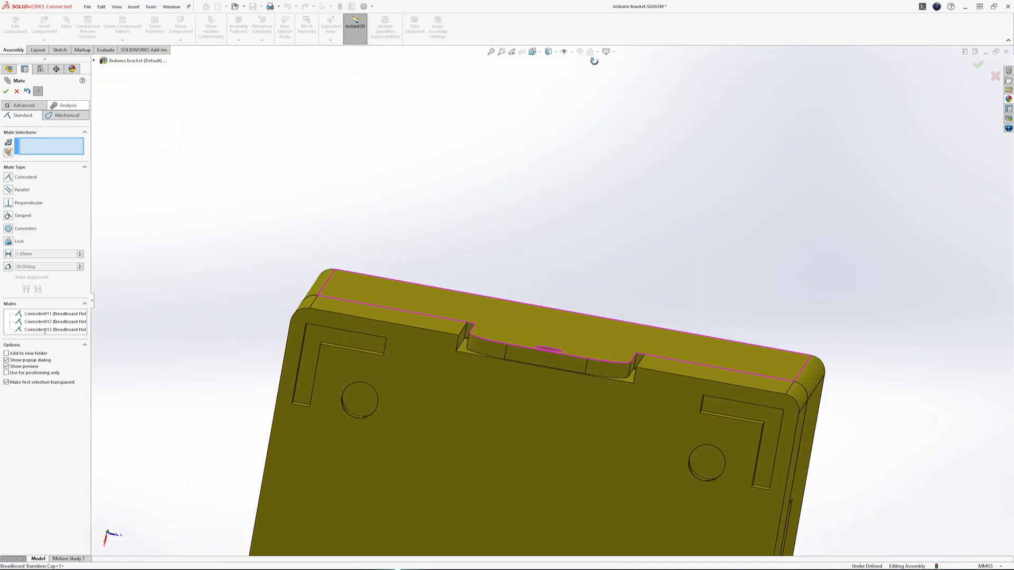
pyautogui.scroll(-5, 544, 347)
pyautogui.moveTo(544, 347); pyautogui.dragTo(477, 379, button='middle')
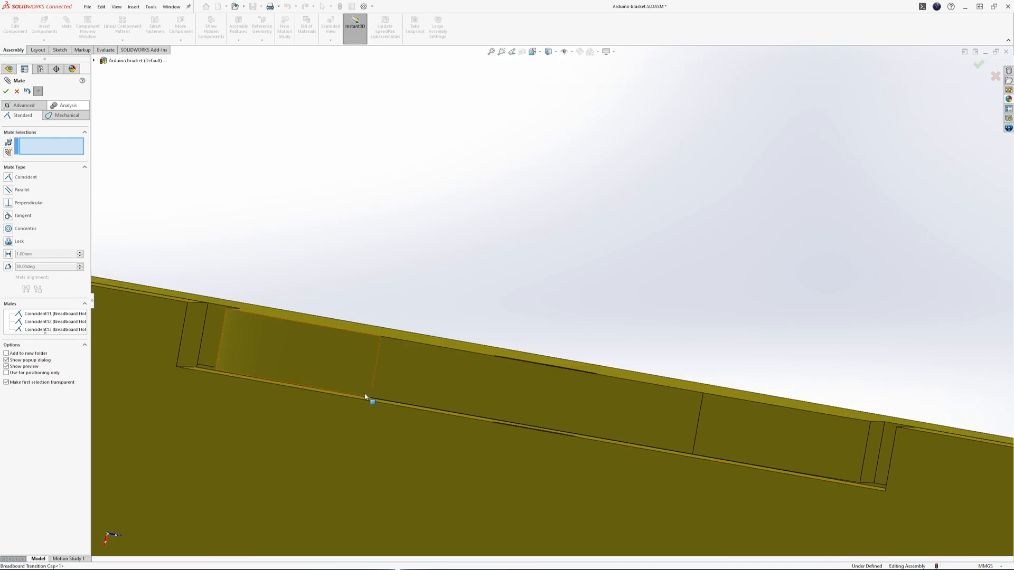
pyautogui.scroll(8, 365, 397)
pyautogui.scroll(-10, 602, 462)
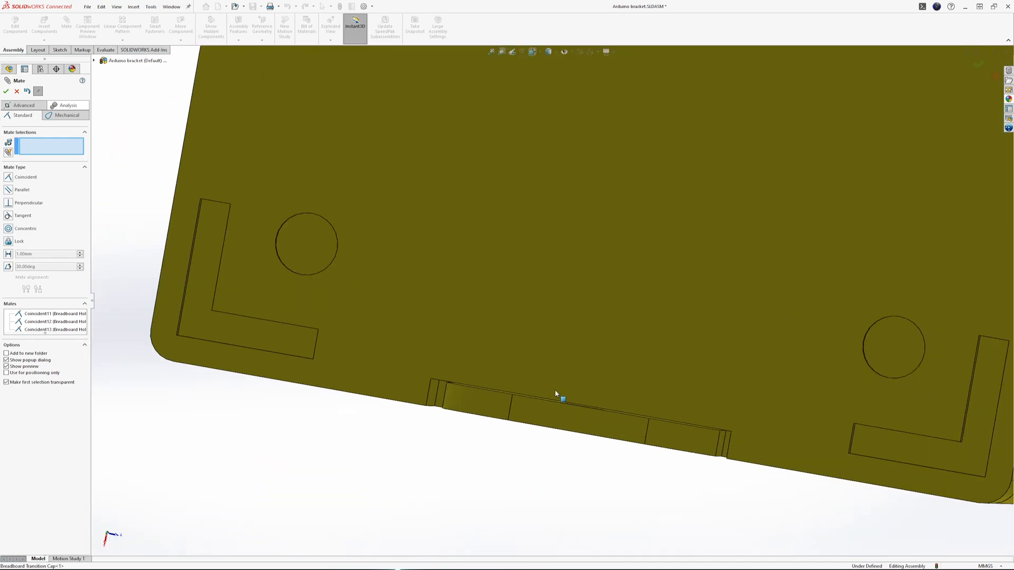
pyautogui.scroll(-5, 556, 393)
pyautogui.moveTo(548, 388); pyautogui.dragTo(551, 388, button='middle')
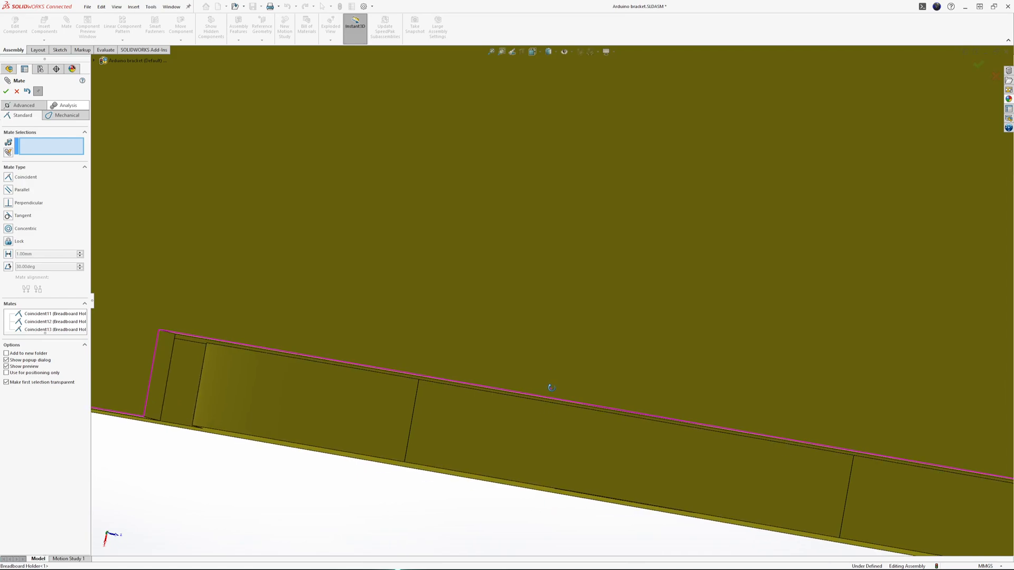
pyautogui.scroll(3, 551, 391)
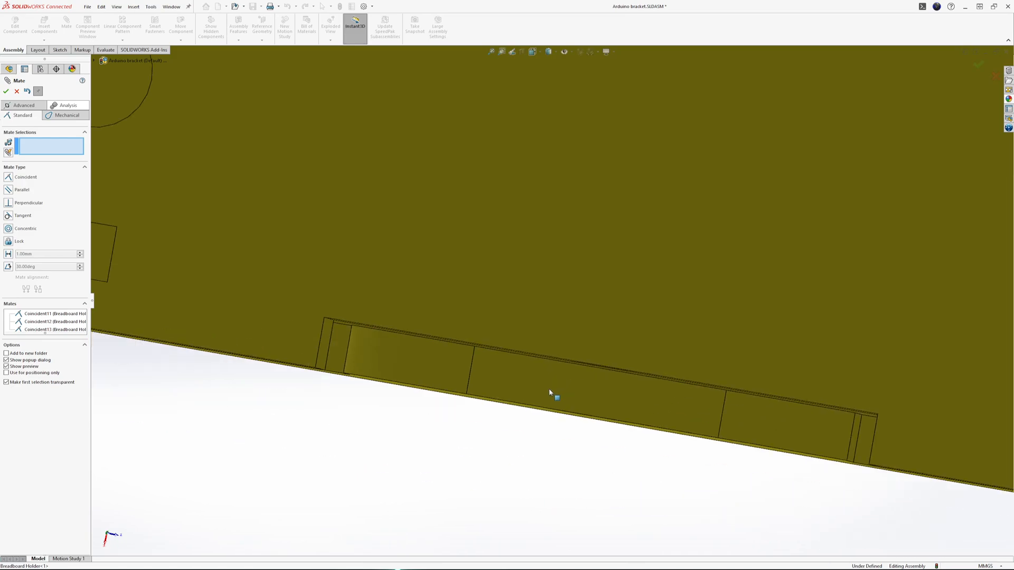
pyautogui.scroll(-3, 550, 393)
pyautogui.moveTo(513, 345); pyautogui.dragTo(509, 342, button='middle')
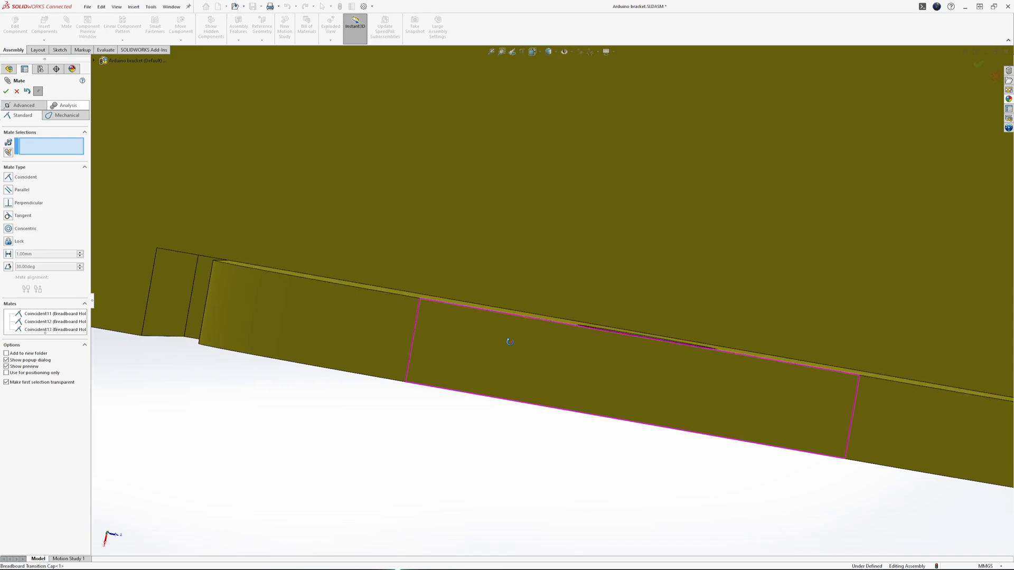
pyautogui.scroll(5, 510, 342)
pyautogui.scroll(4, 566, 173)
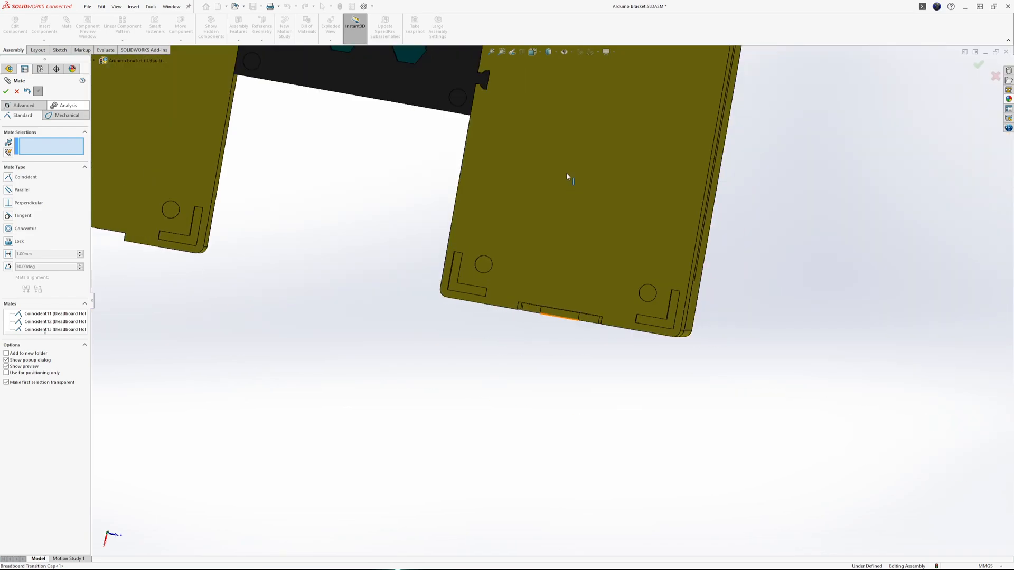
pyautogui.scroll(-8, 600, 290)
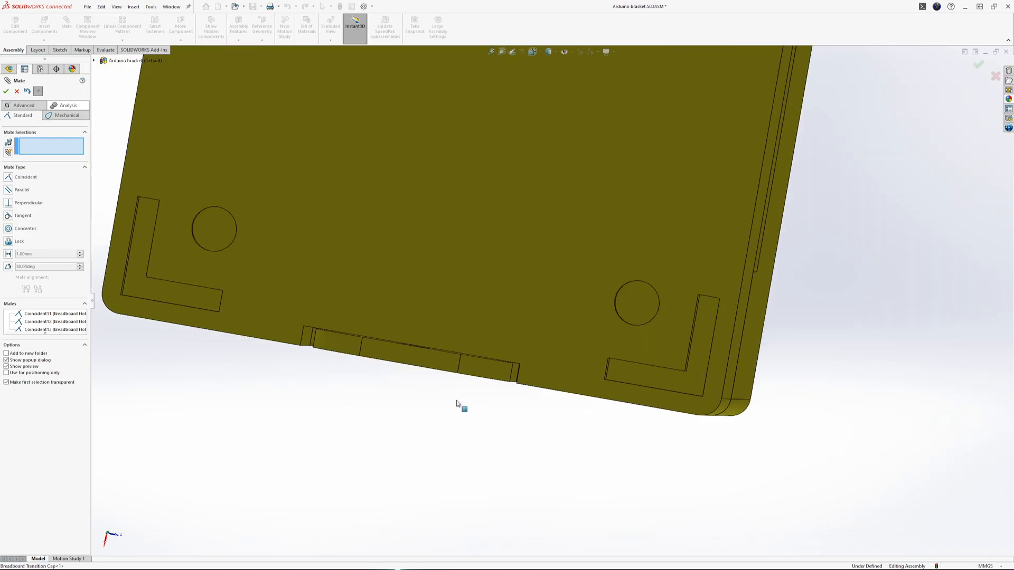
pyautogui.moveTo(436, 316); pyautogui.dragTo(329, 298, button='middle')
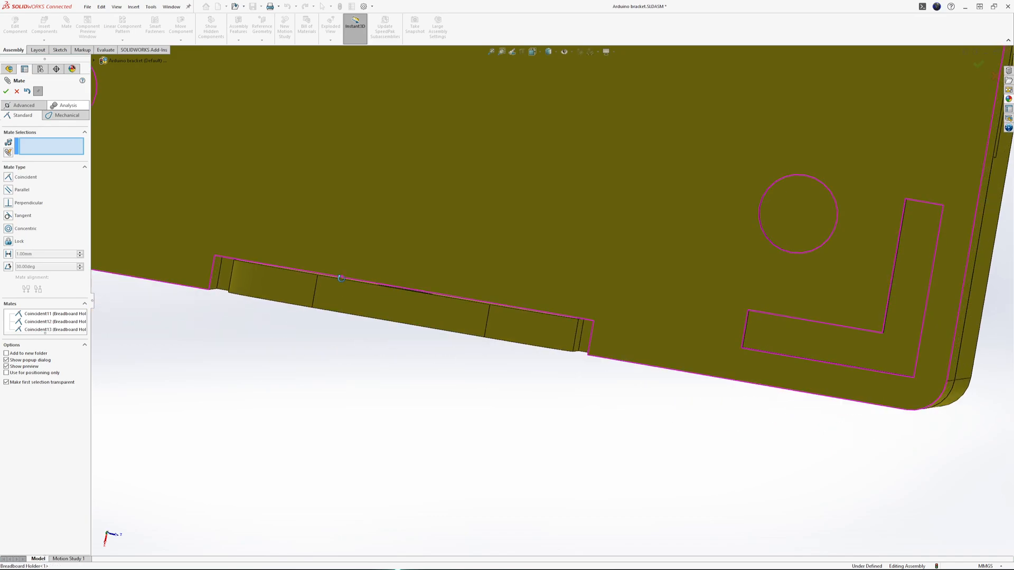
pyautogui.moveTo(182, 258); pyautogui.dragTo(389, 252, button='middle')
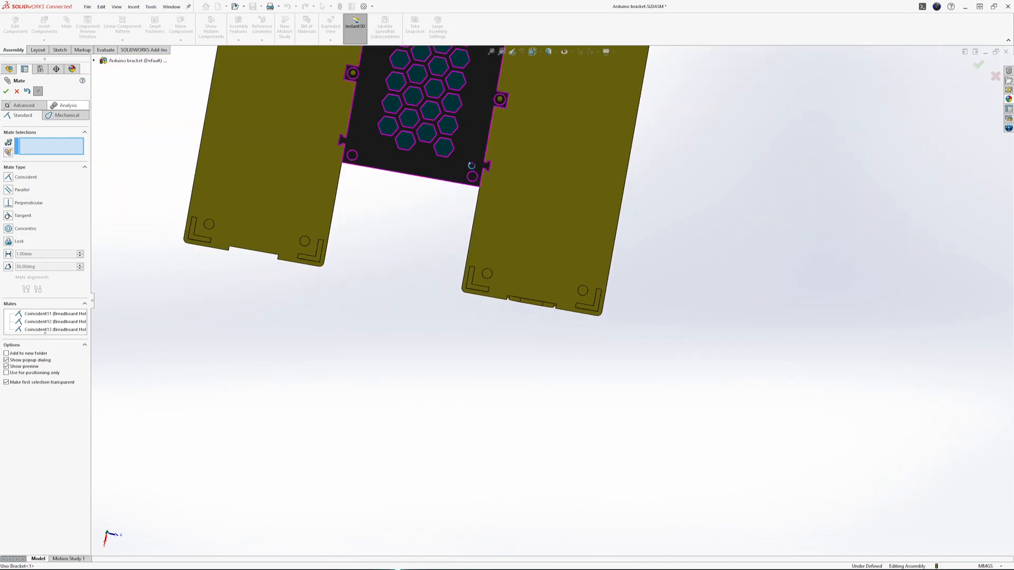
pyautogui.moveTo(473, 165); pyautogui.dragTo(470, 175, button='middle')
pyautogui.scroll(4, 470, 174)
pyautogui.scroll(-3, 596, 165)
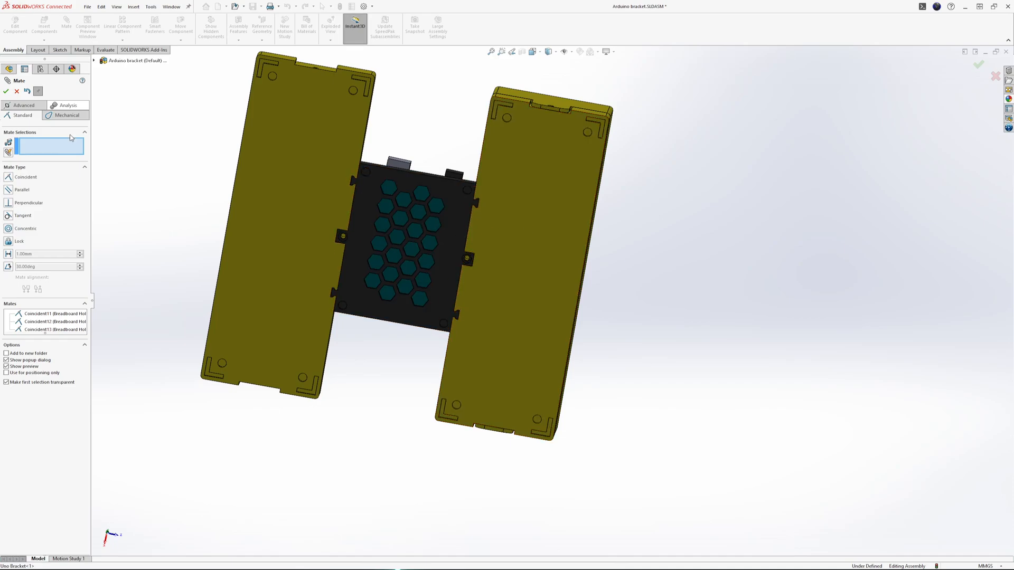
pyautogui.click(17, 91)
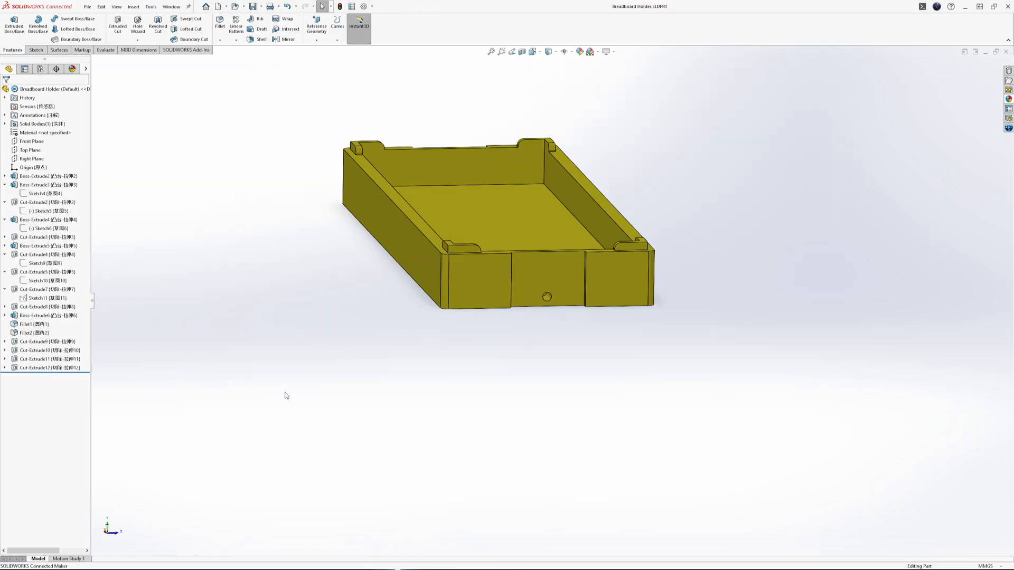
# Step: Set the depth of the recess cut in the holder's end wall to 1.9 mm
pyautogui.moveTo(285, 396); pyautogui.dragTo(289, 468, button='middle')
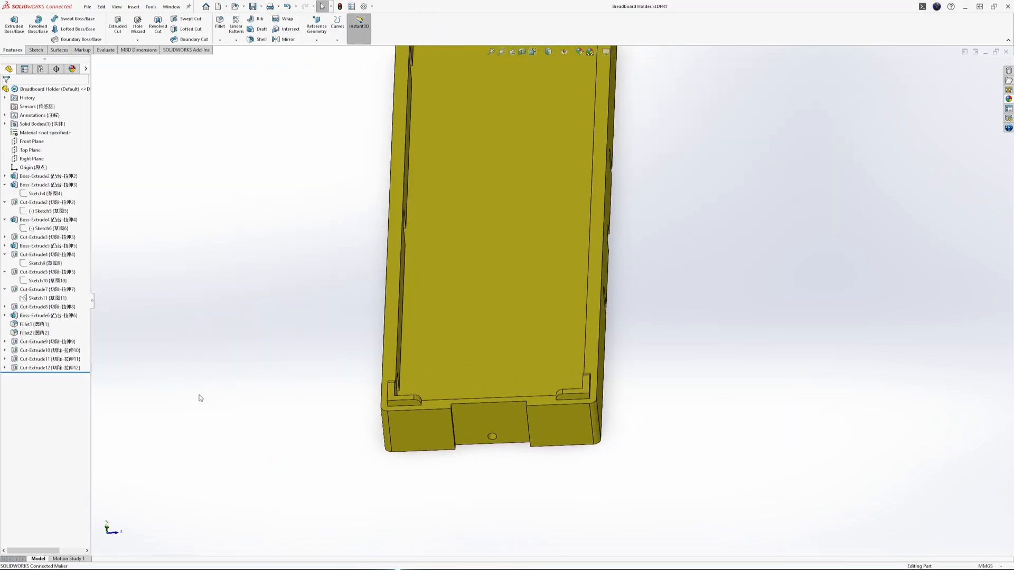
pyautogui.click(466, 416)
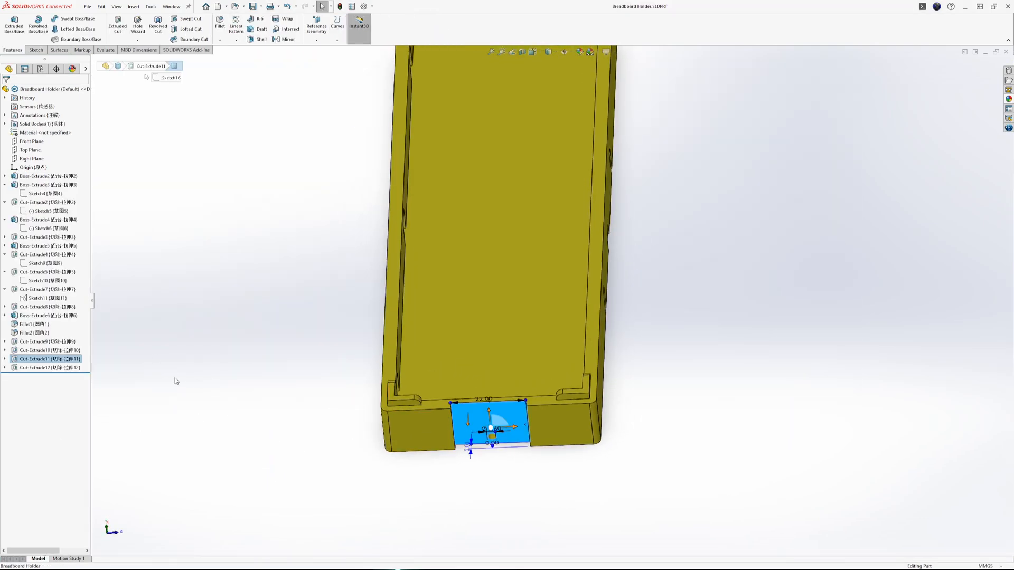
pyautogui.click(32, 363)
pyautogui.click(39, 336)
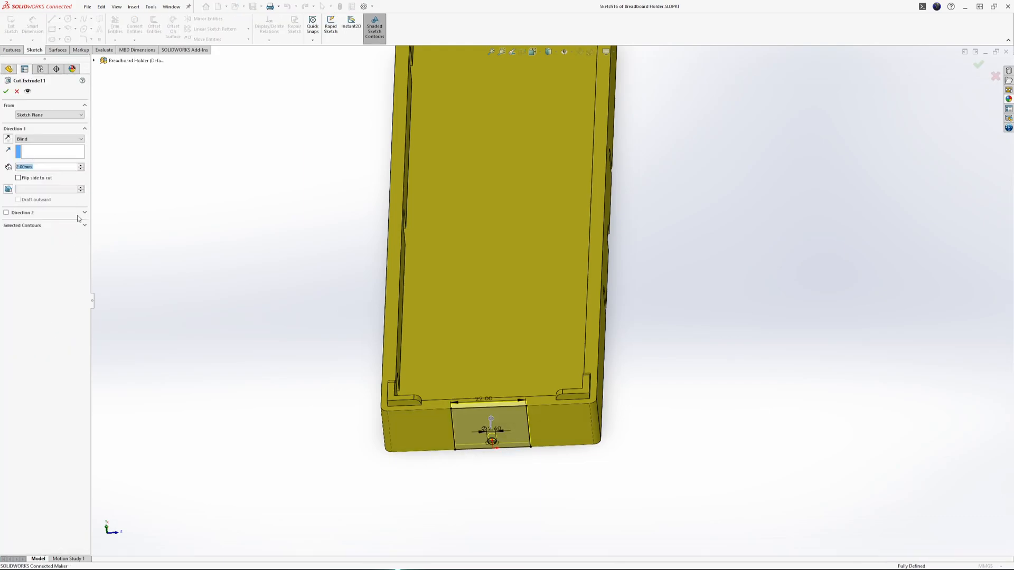
pyautogui.write('1.9')
pyautogui.press('Return')
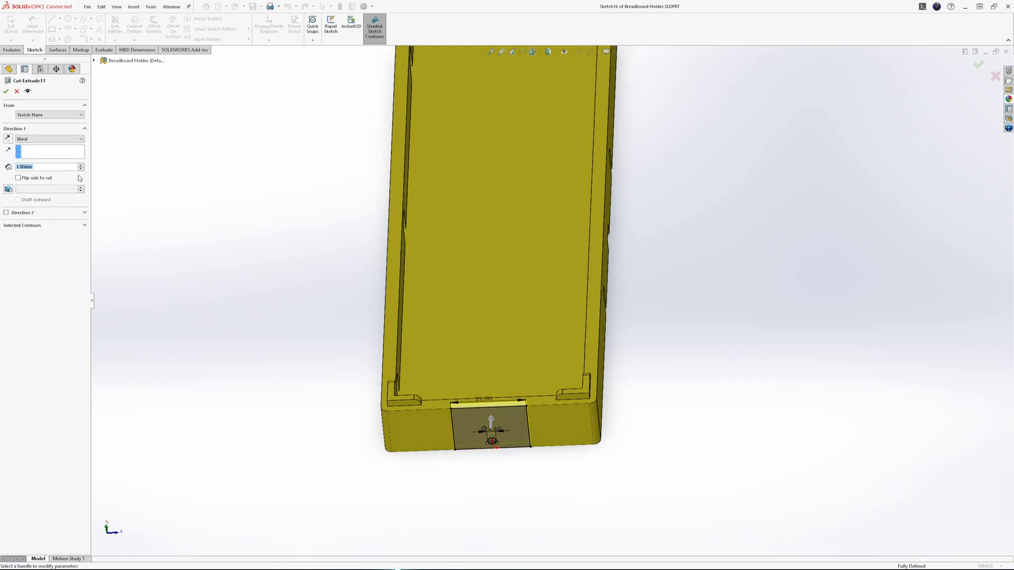
pyautogui.press('Return')
# Step: Set the depth of the recess cut in the holder's opposite end wall to 1.9 mm
pyautogui.scroll(4, 636, 206)
pyautogui.moveTo(590, 174); pyautogui.dragTo(562, 254, button='middle')
pyautogui.scroll(-3, 515, 159)
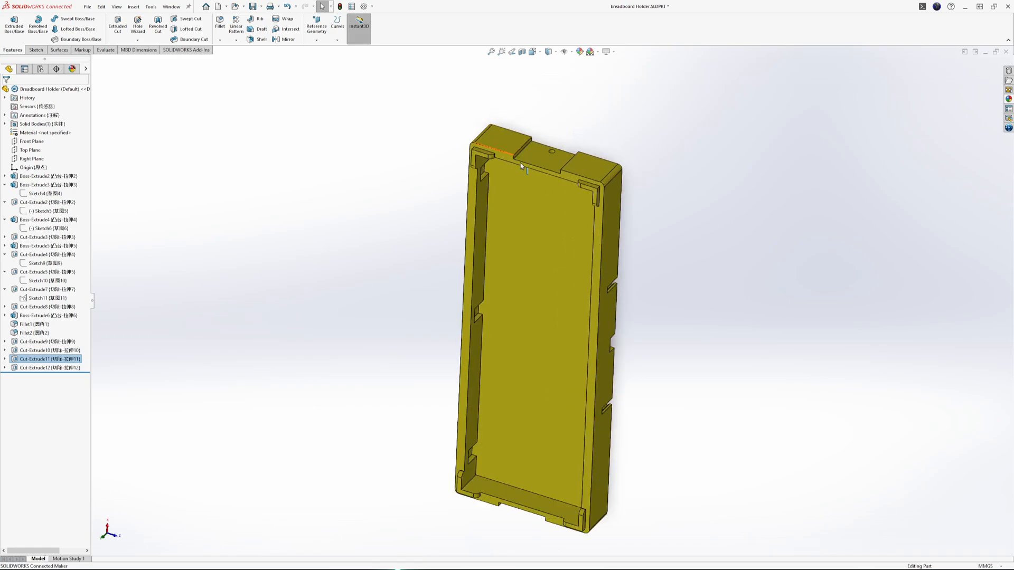
pyautogui.click(537, 165)
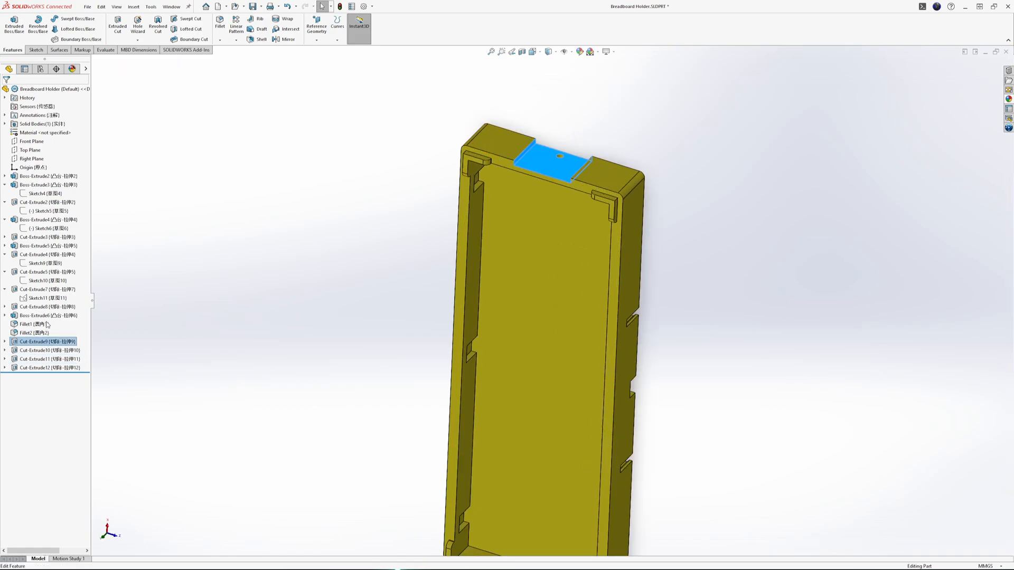
pyautogui.press('Return')
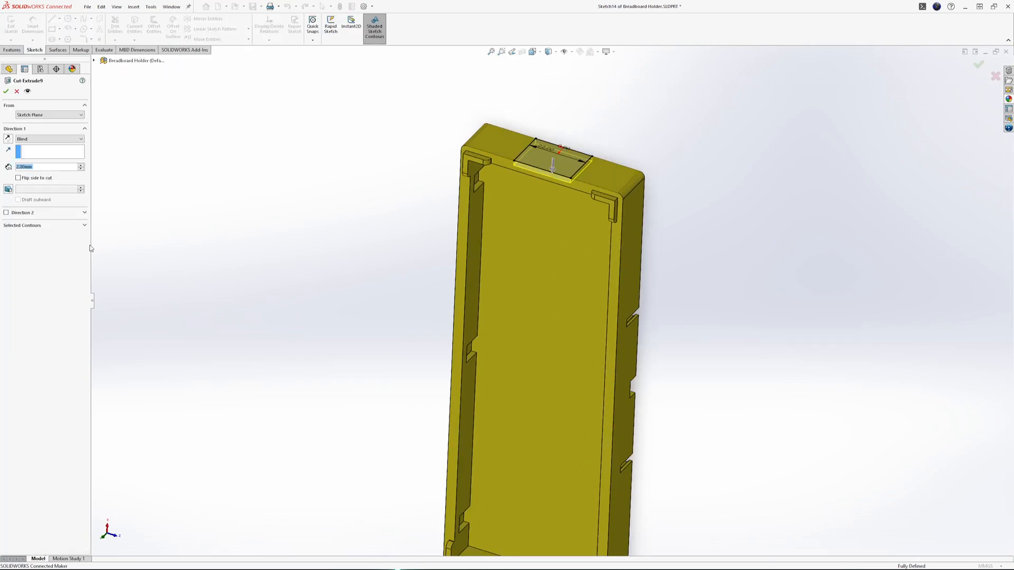
pyautogui.write('1.9')
pyautogui.press('Return')
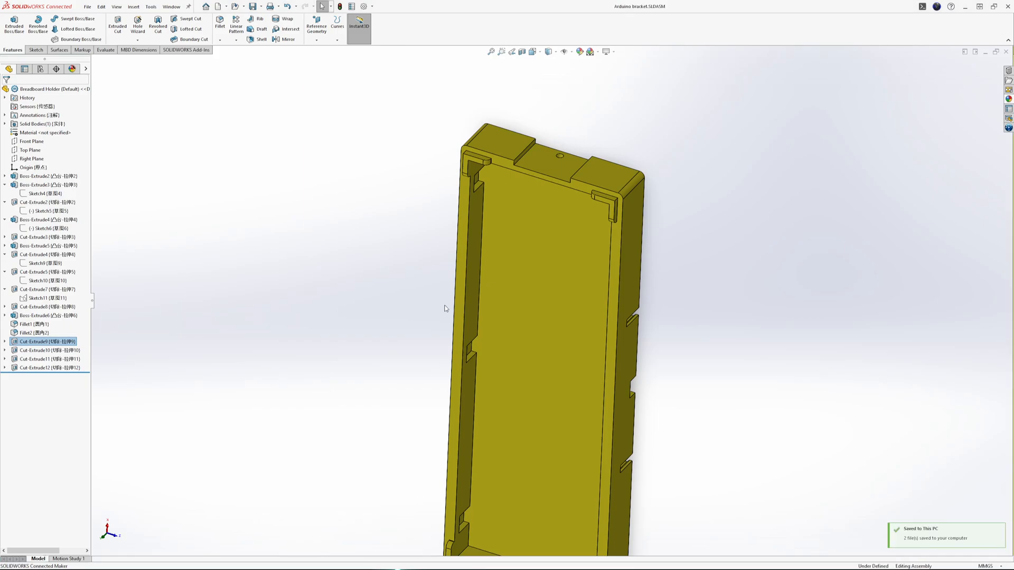
# Step: Switch to the Arduino bracket assembly and examine the capped and open breadboard holders from both ends
pyautogui.hotkey('ctrl', 'Tab')
pyautogui.scroll(-10, 547, 124)
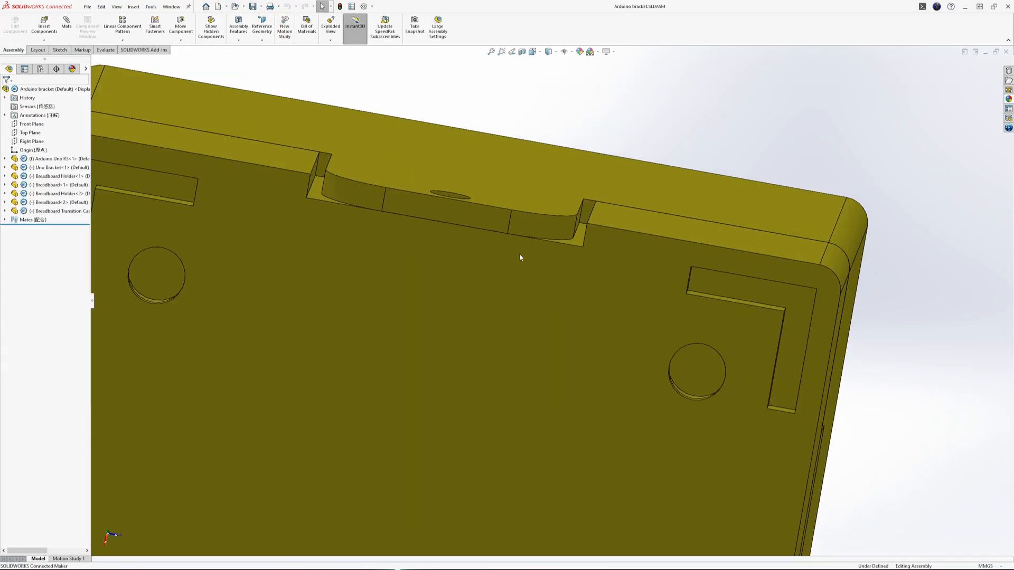
pyautogui.moveTo(509, 269); pyautogui.dragTo(305, 414, button='middle')
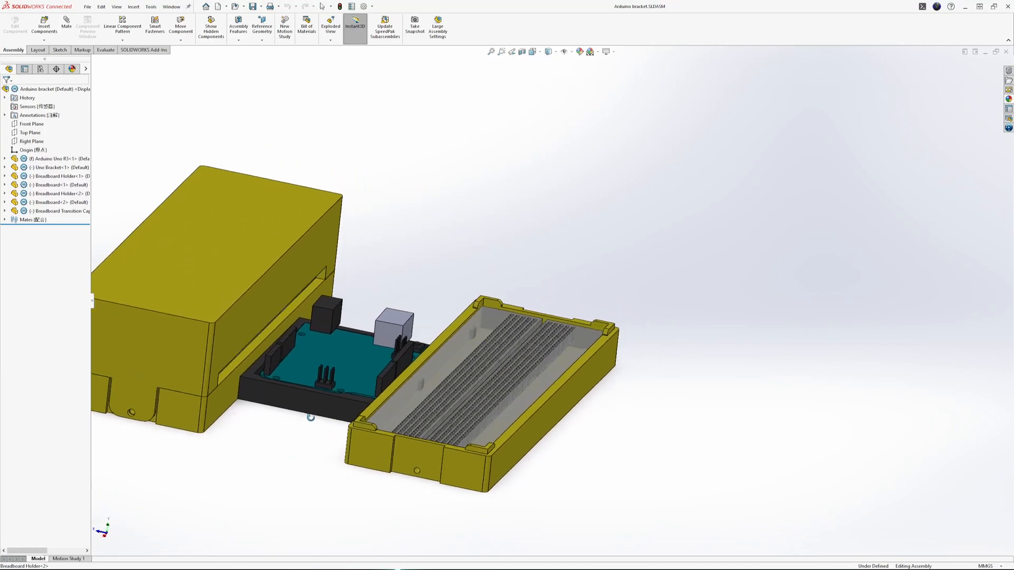
pyautogui.scroll(5, 335, 373)
pyautogui.scroll(-4, 551, 272)
pyautogui.moveTo(551, 272); pyautogui.dragTo(542, 280, button='middle')
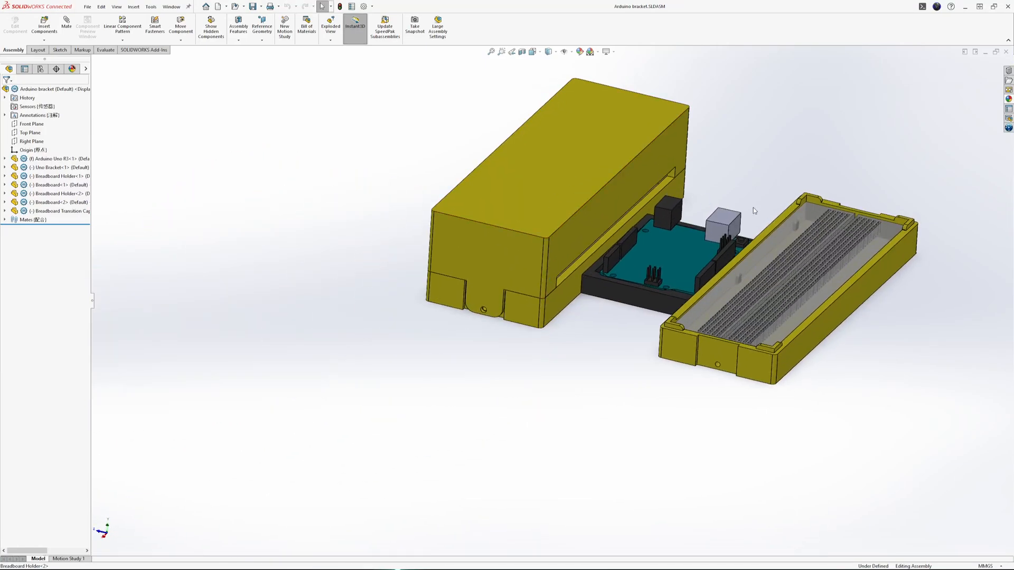
pyautogui.moveTo(726, 379); pyautogui.dragTo(496, 408, button='middle')
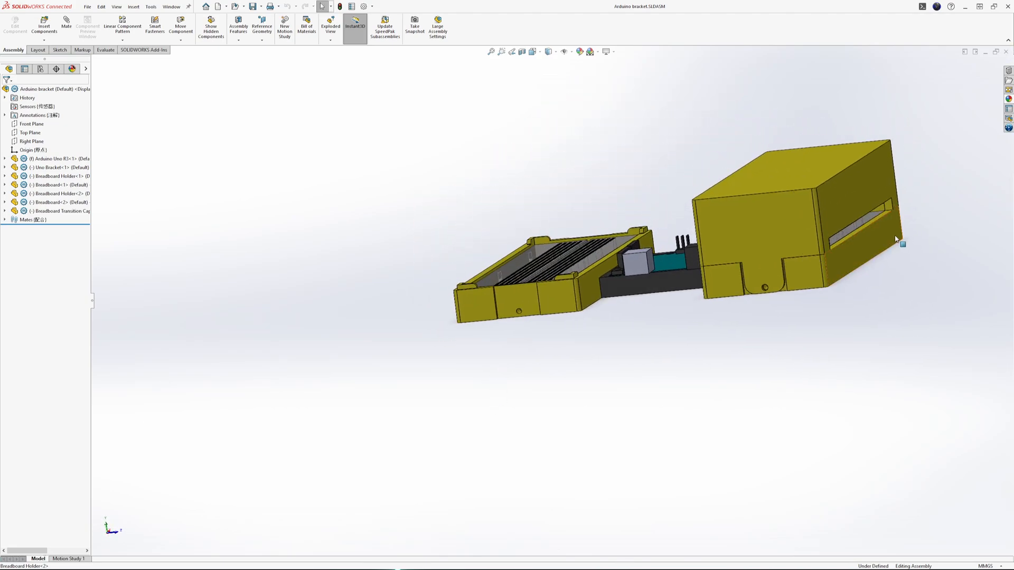
pyautogui.scroll(-5, 756, 300)
pyautogui.moveTo(756, 299)
pyautogui.mouseDown(button='middle')
pyautogui.moveTo(750, 280)
pyautogui.moveTo(745, 307)
pyautogui.moveTo(765, 245)
pyautogui.moveTo(774, 293)
pyautogui.mouseUp(button='middle')
pyautogui.press('f')
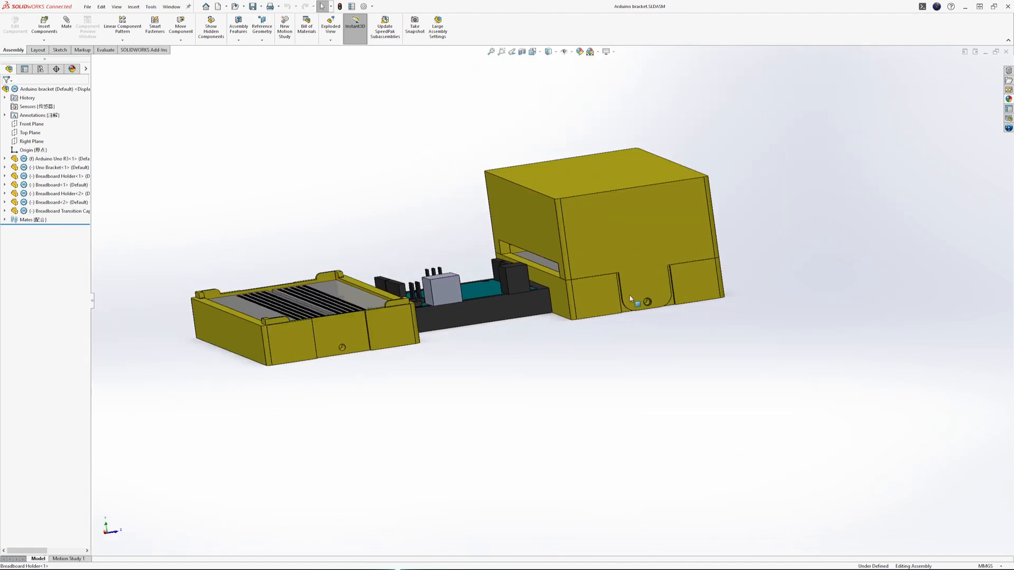
# Step: Inspect the cap's screw tab in the holder recess from below and the gap along the cap's side slot
pyautogui.moveTo(494, 312); pyautogui.dragTo(501, 243, button='middle')
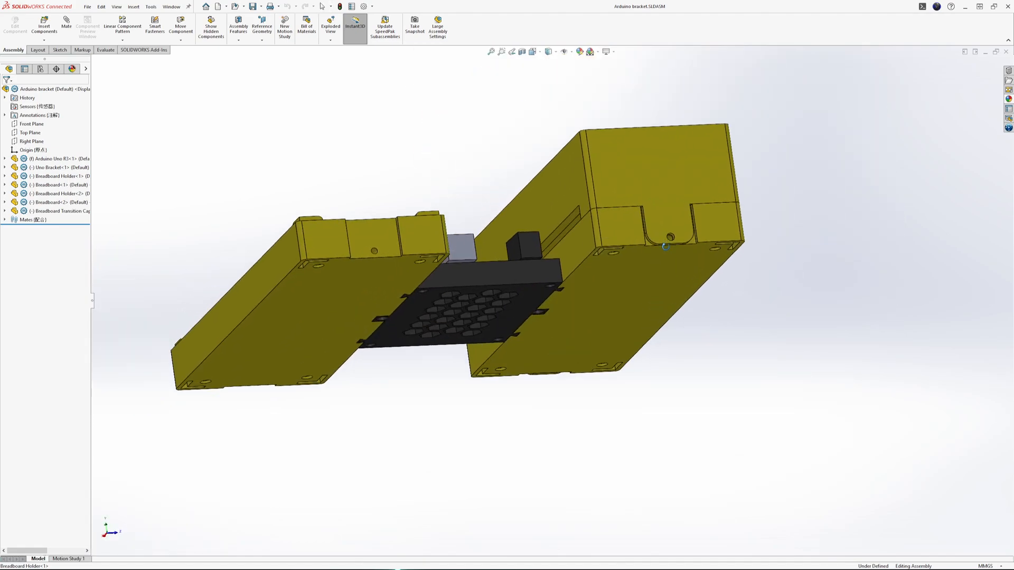
pyautogui.scroll(-6, 666, 236)
pyautogui.moveTo(647, 183); pyautogui.dragTo(669, 282, button='middle')
pyautogui.scroll(9, 669, 282)
pyautogui.scroll(-2, 497, 276)
pyautogui.moveTo(497, 275); pyautogui.dragTo(626, 313, button='middle')
pyautogui.scroll(-6, 338, 236)
pyautogui.moveTo(365, 290); pyautogui.dragTo(593, 216, button='middle')
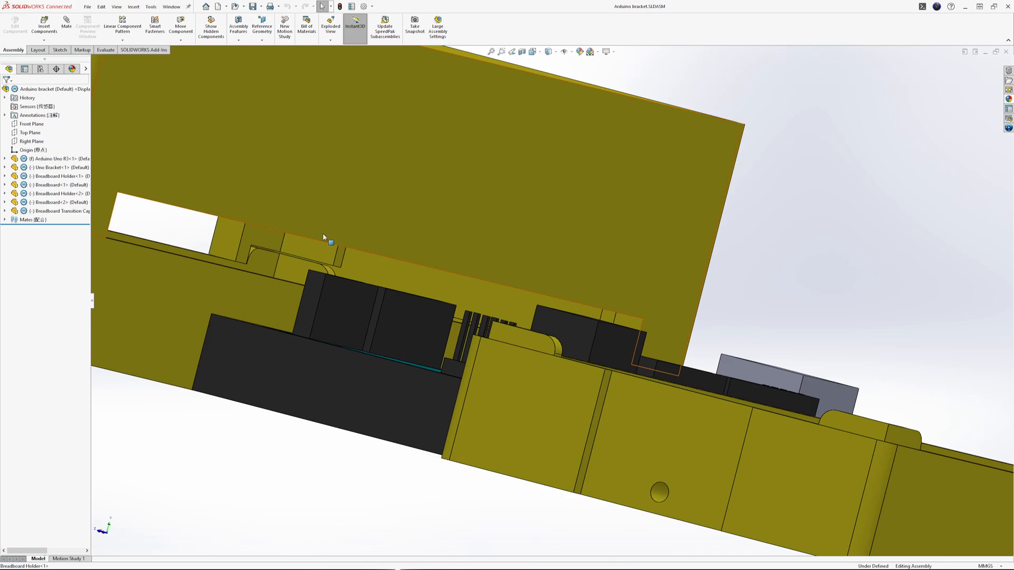
pyautogui.scroll(6, 338, 236)
pyautogui.moveTo(338, 236); pyautogui.dragTo(723, 374, button='middle')
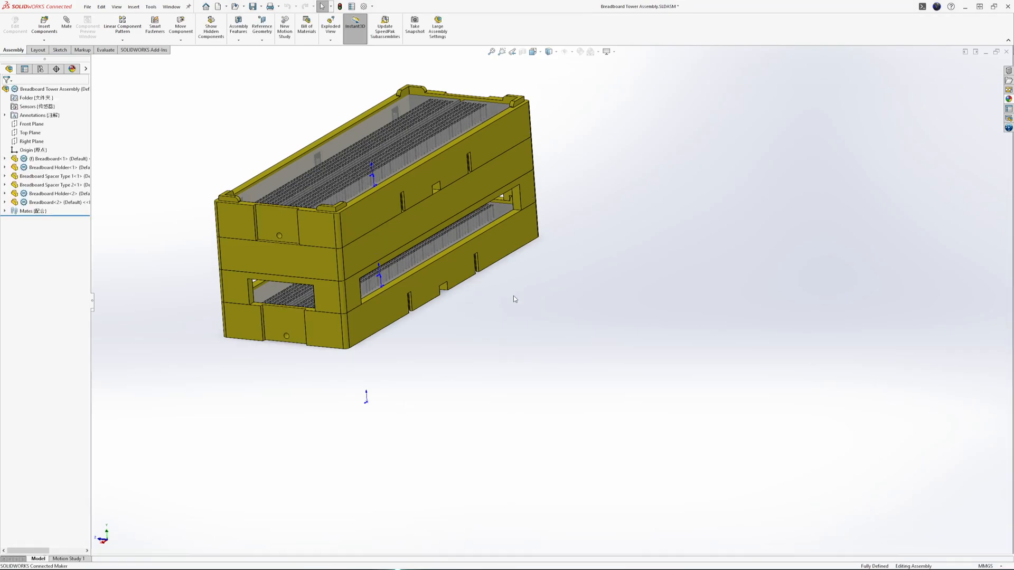
# Step: Examine the Breadboard Tower Assembly's end walls, comparing the holder recesses and screw holes with the spacers stacked between them
pyautogui.scroll(-5, 309, 251)
pyautogui.moveTo(323, 279); pyautogui.dragTo(416, 289, button='middle')
pyautogui.scroll(-5, 314, 245)
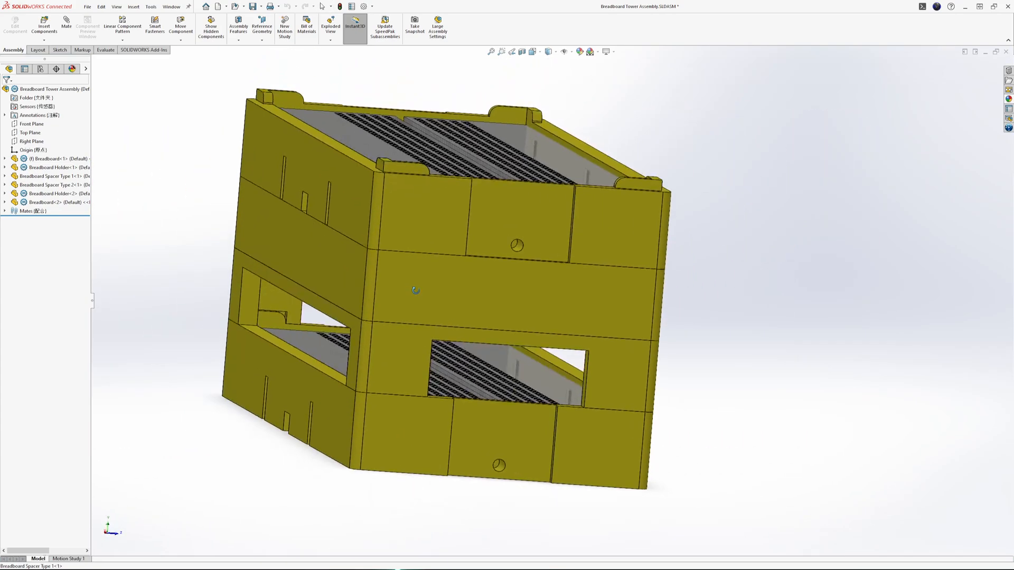
pyautogui.moveTo(495, 285); pyautogui.dragTo(382, 379, button='middle')
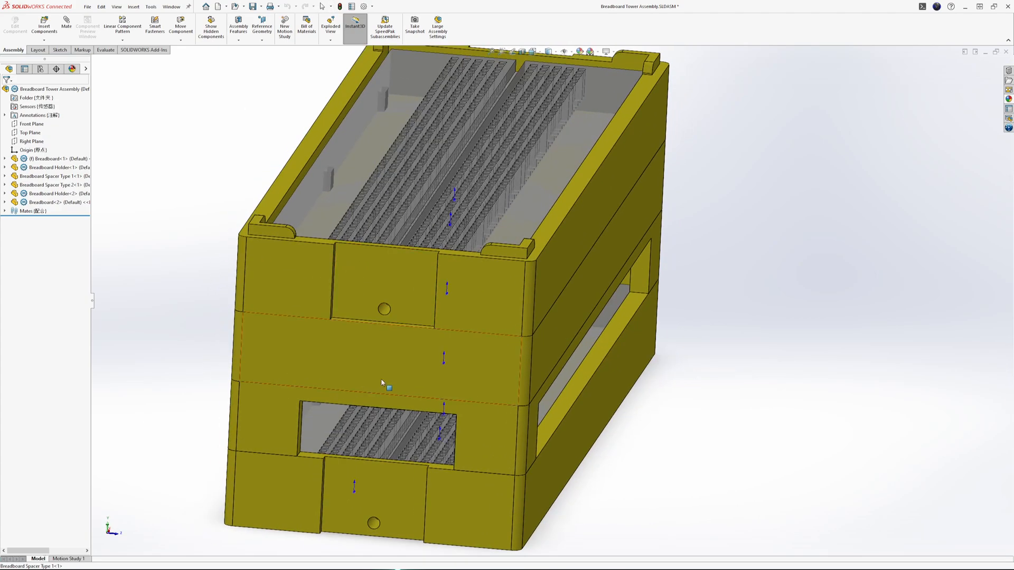
pyautogui.scroll(-2, 391, 296)
pyautogui.moveTo(391, 295); pyautogui.dragTo(400, 316, button='middle')
pyautogui.scroll(-2, 432, 353)
pyautogui.moveTo(496, 344)
pyautogui.mouseDown(button='middle')
pyautogui.moveTo(508, 323)
pyautogui.moveTo(500, 363)
pyautogui.mouseUp(button='middle')
pyautogui.click(484, 396)
pyautogui.click(885, 326)
pyautogui.moveTo(811, 345); pyautogui.dragTo(803, 298, button='middle')
pyautogui.scroll(2, 729, 326)
pyautogui.scroll(-1, 627, 373)
pyautogui.moveTo(439, 390)
pyautogui.mouseDown(button='middle')
pyautogui.moveTo(433, 353)
pyautogui.moveTo(439, 394)
pyautogui.mouseUp(button='middle')
pyautogui.scroll(4, 444, 417)
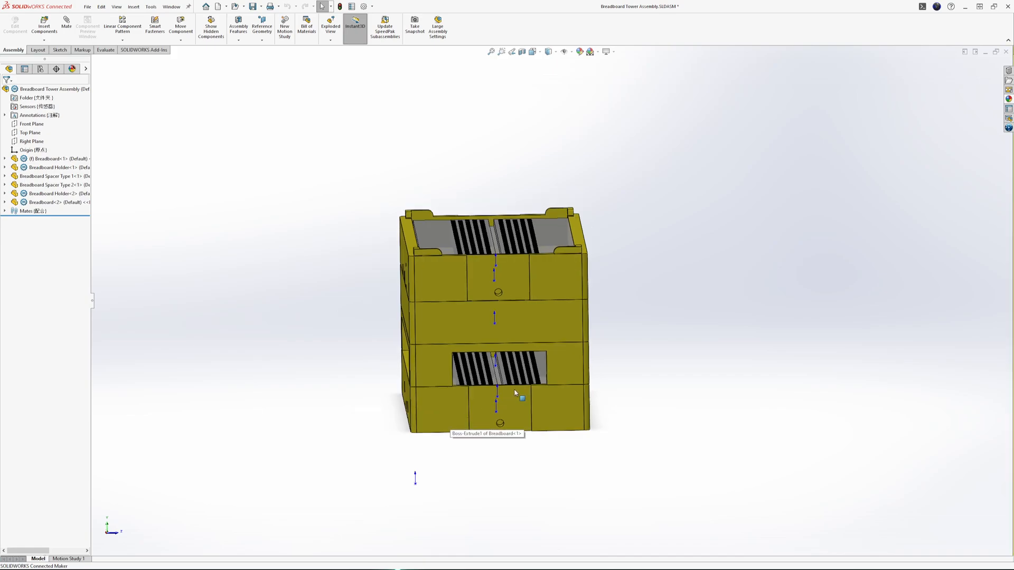
pyautogui.scroll(-5, 515, 391)
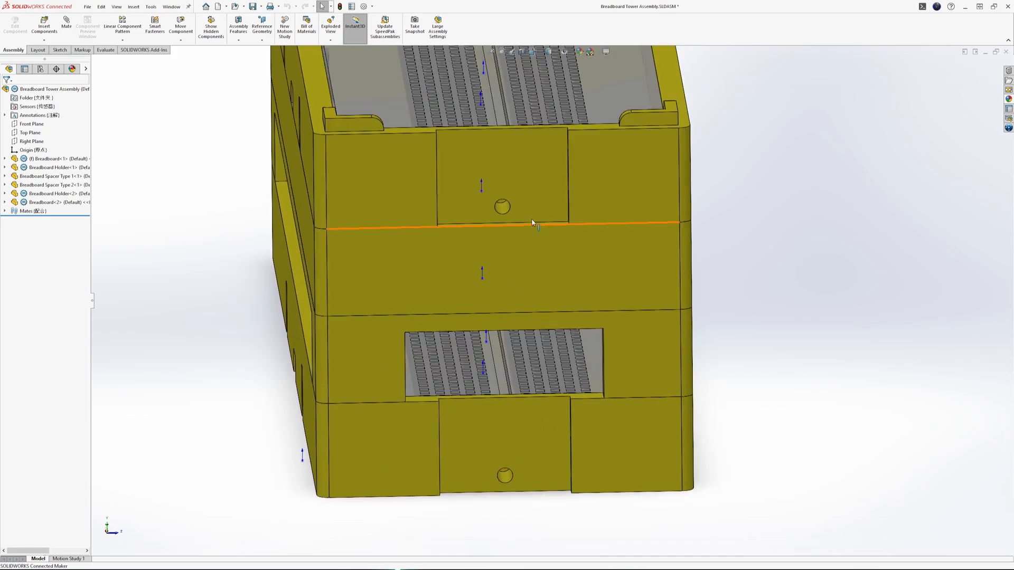
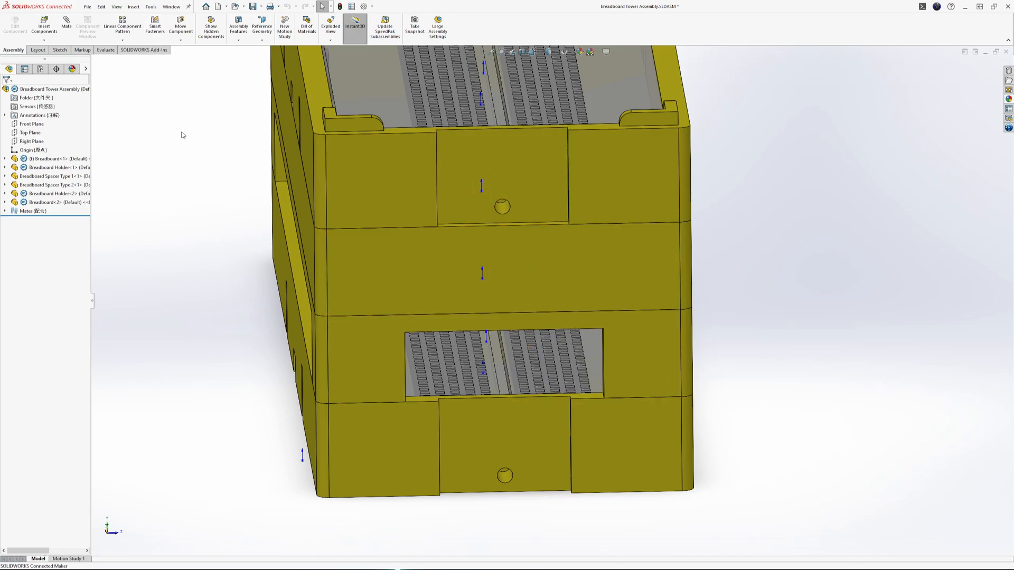
# Step: Open Breadboard Spacer Type 2 and sketch a rectangle about 29 by 3 mm across the rail on its end face
pyautogui.click(509, 276)
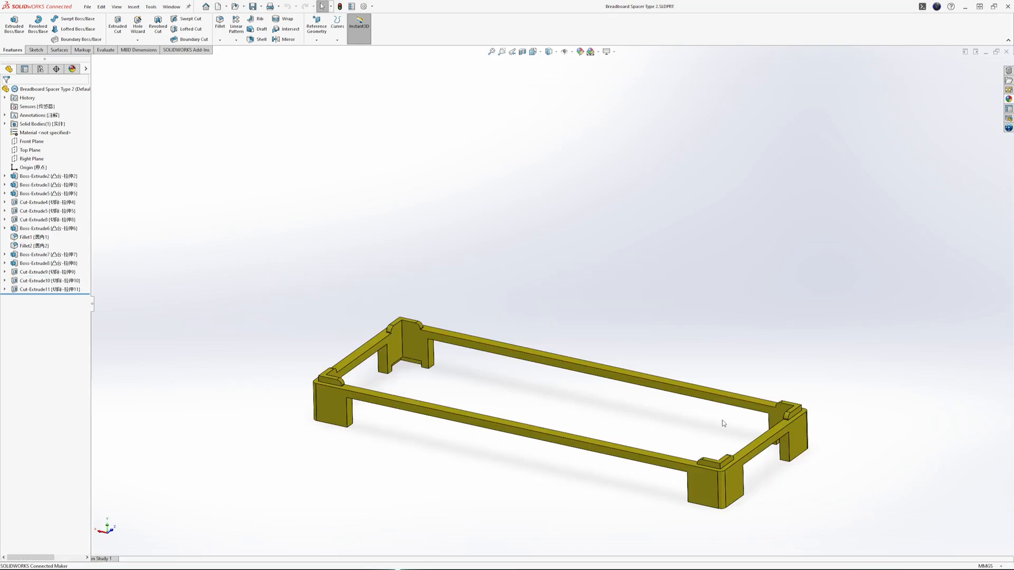
pyautogui.moveTo(720, 419); pyautogui.dragTo(530, 397, button='middle')
pyautogui.scroll(-3, 515, 428)
pyautogui.click(544, 380)
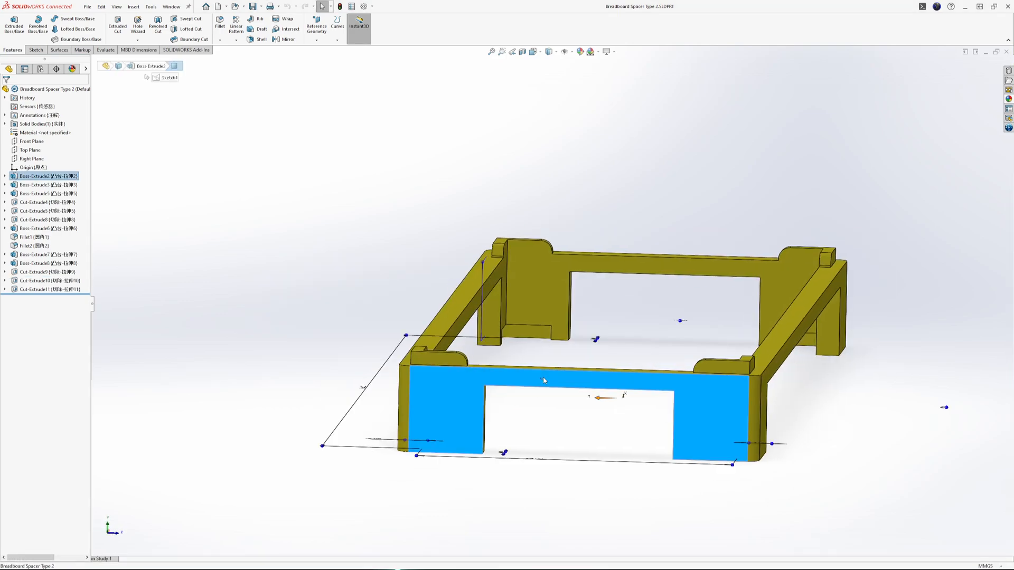
pyautogui.click(578, 358)
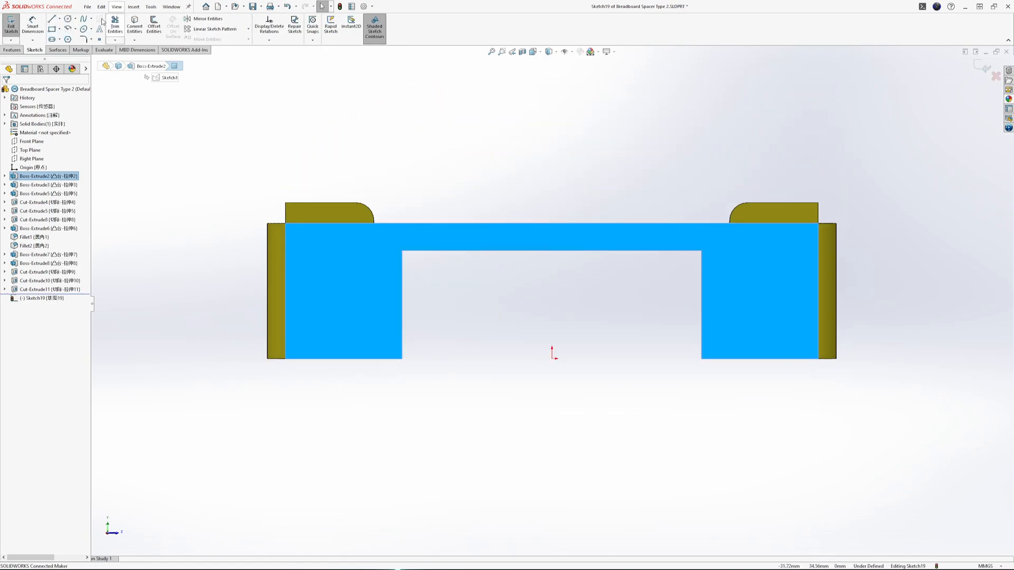
pyautogui.click(52, 29)
pyautogui.click(424, 224)
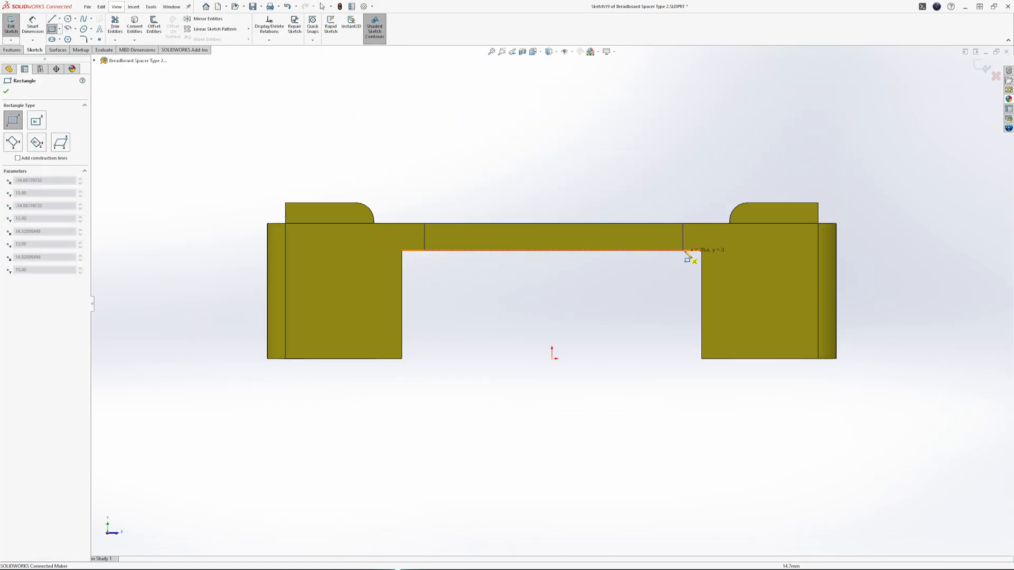
pyautogui.click(686, 251)
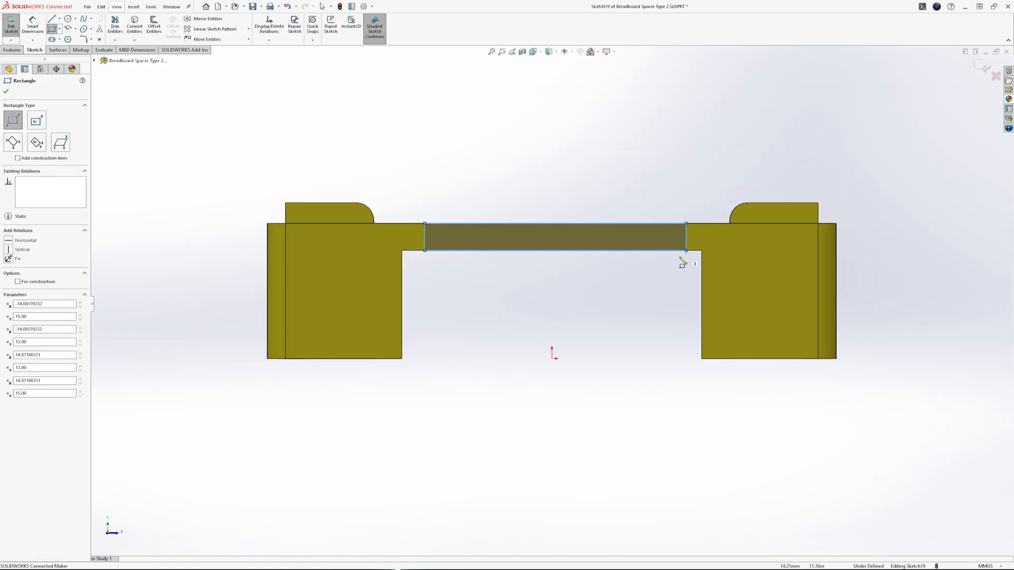
# Step: Centre the rectangle horizontally by dimensioning its lower edge midpoint 0 mm from the origin
pyautogui.click(33, 26)
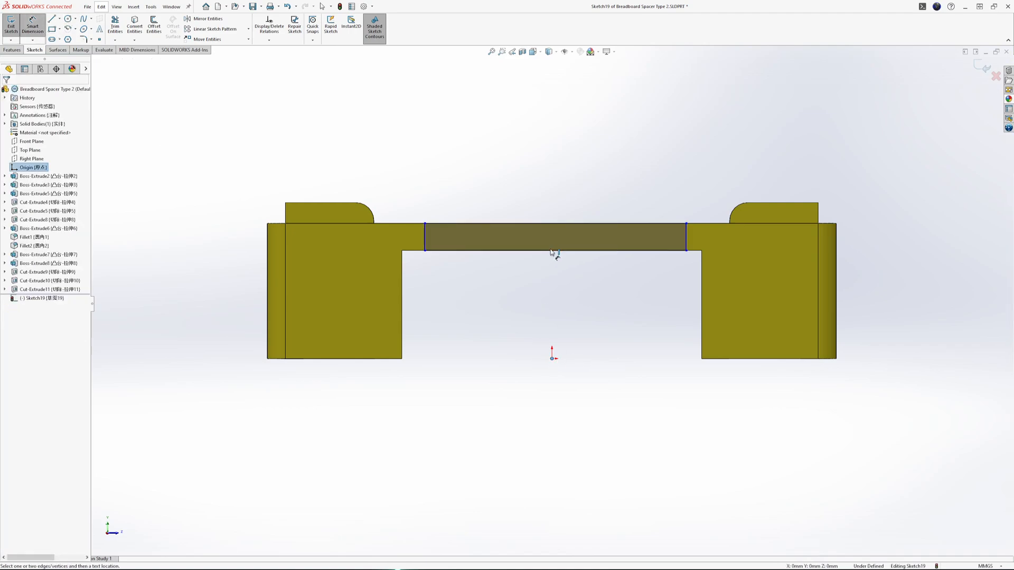
pyautogui.click(555, 250)
pyautogui.click(552, 359)
pyautogui.click(558, 368)
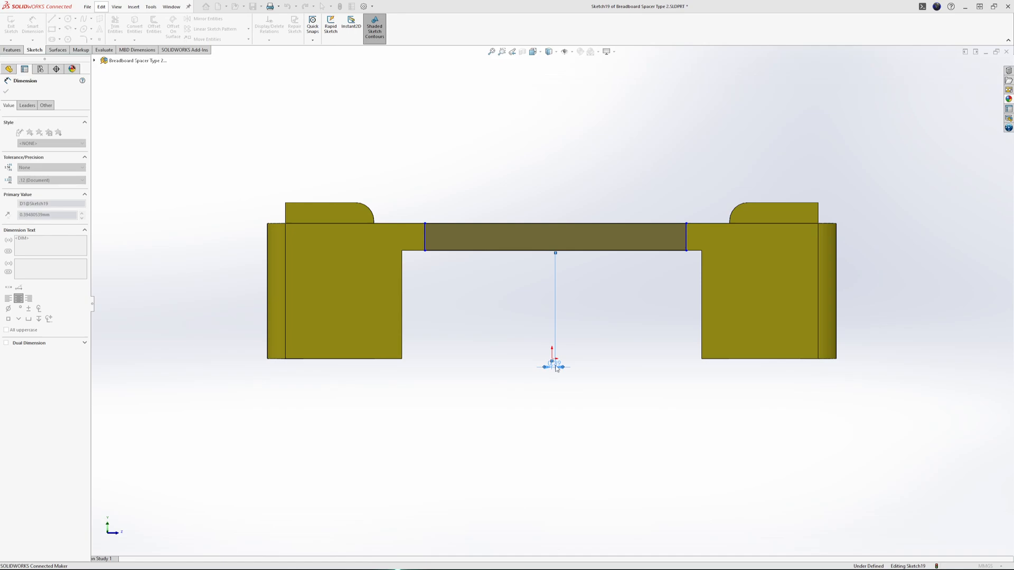
pyautogui.write('0')
pyautogui.press('Return')
# Step: Dimension the rectangle's upper edge to a width of 20 mm
pyautogui.click(515, 224)
pyautogui.click(522, 205)
pyautogui.write('20')
pyautogui.press('Return')
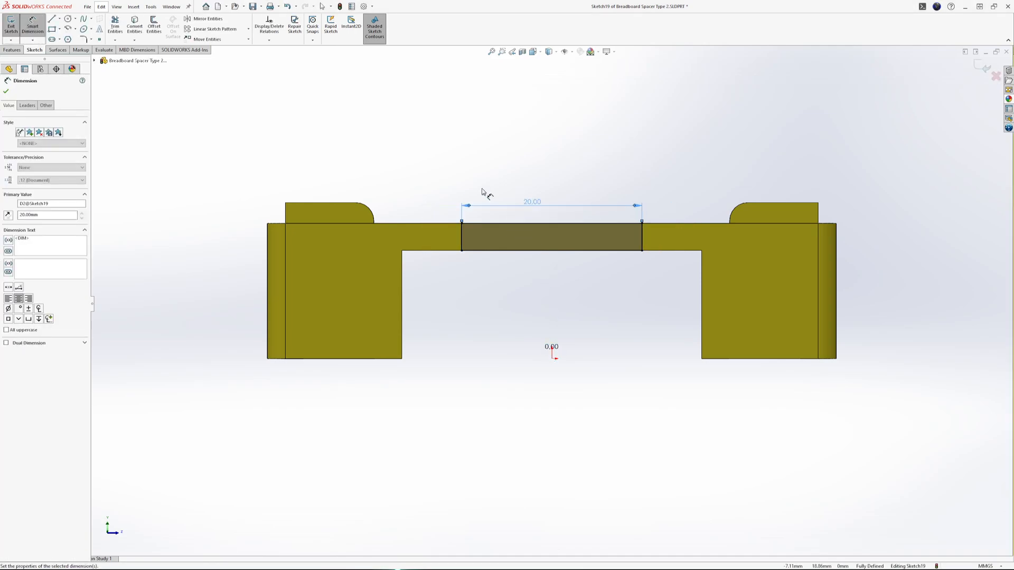
# Step: Cut the 20 mm rectangle 1.9 mm deep into the spacer's end rail as a blind extruded cut
pyautogui.click(12, 50)
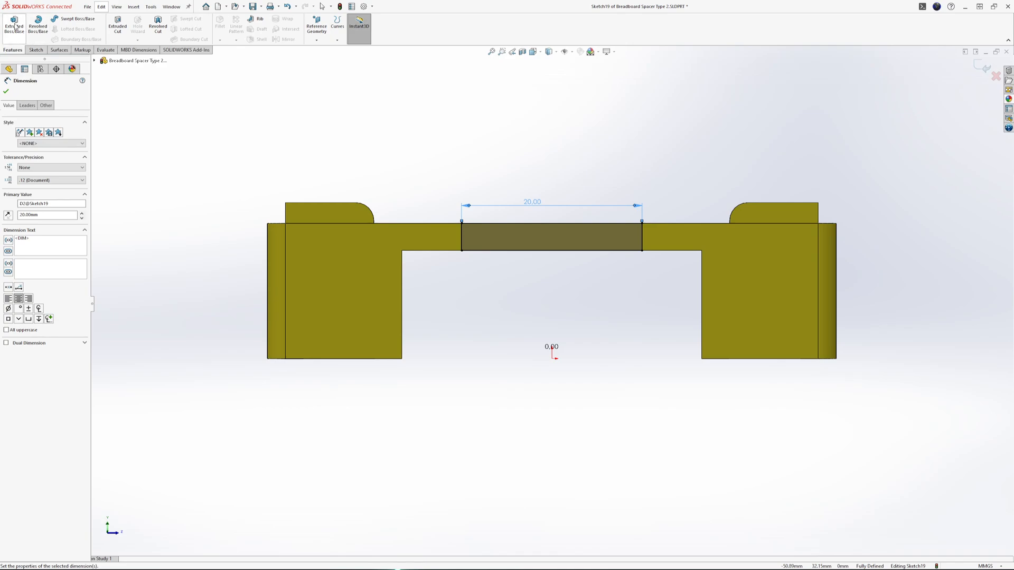
pyautogui.click(117, 26)
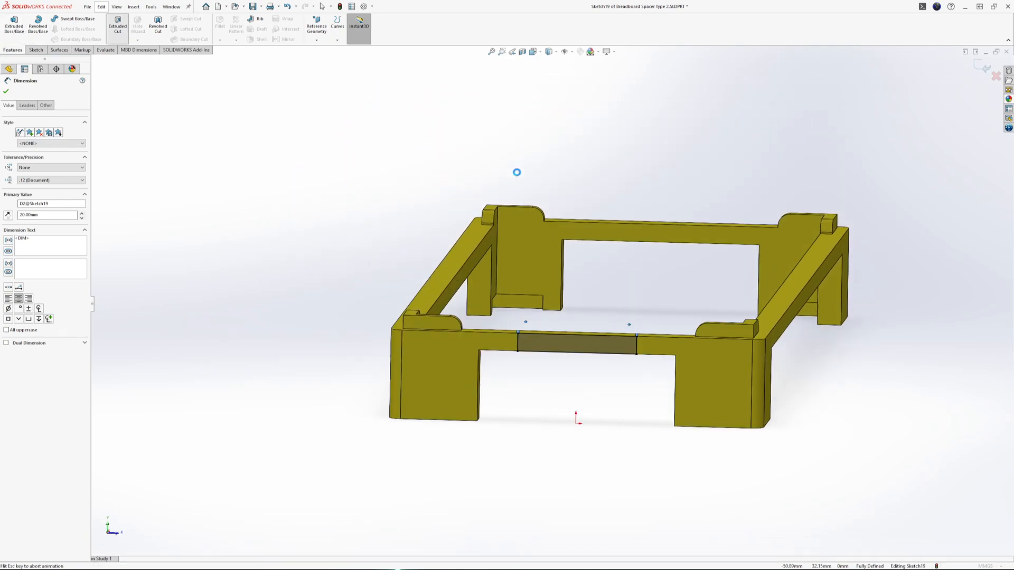
pyautogui.write('1.90mm')
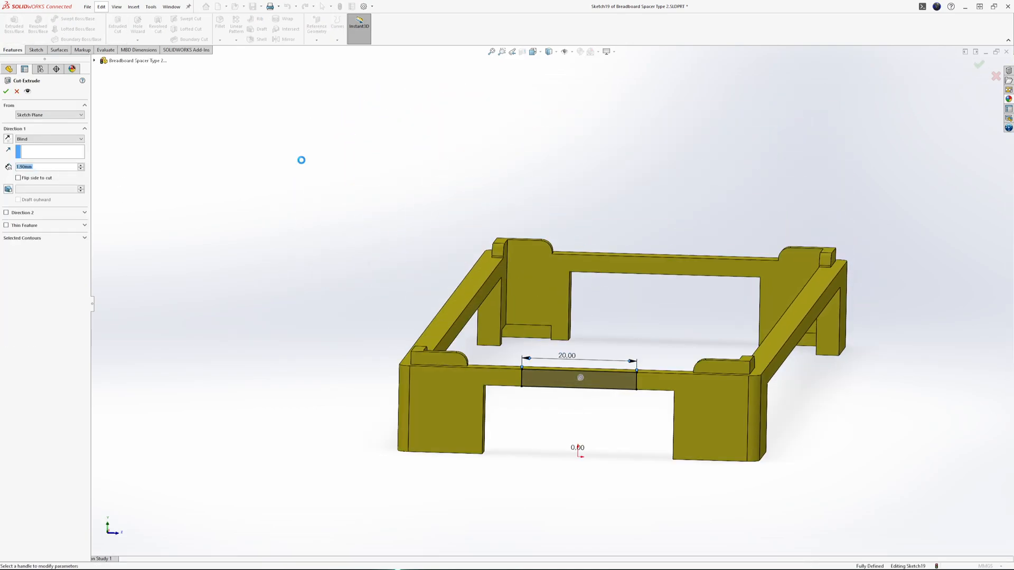
pyautogui.press('Return')
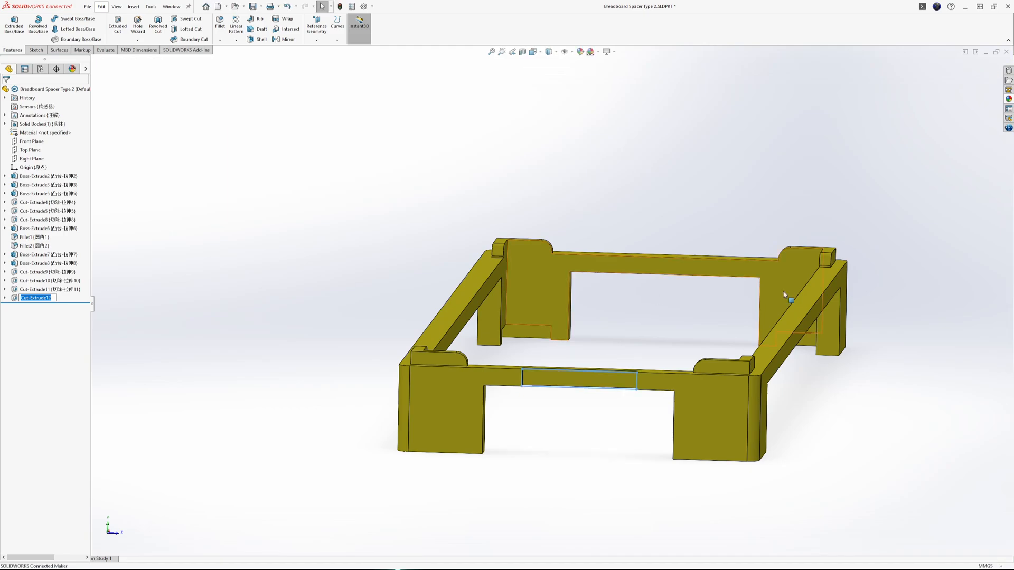
# Step: Sketch a rectangle about 19 by 3 mm across the full rail height on the spacer's opposite end face
pyautogui.moveTo(552, 323); pyautogui.dragTo(515, 388, button='middle')
pyautogui.click(516, 400)
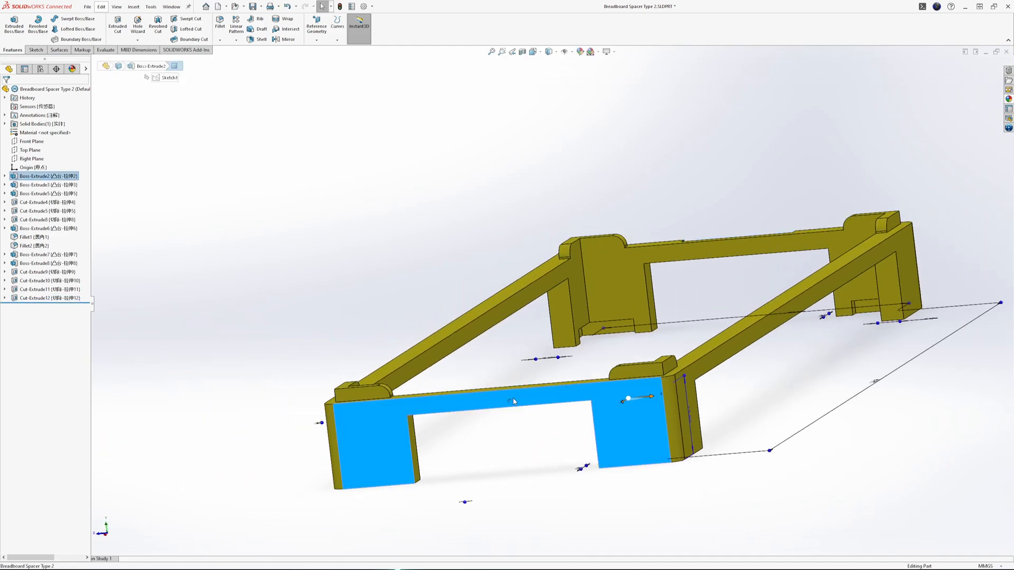
pyautogui.click(534, 360)
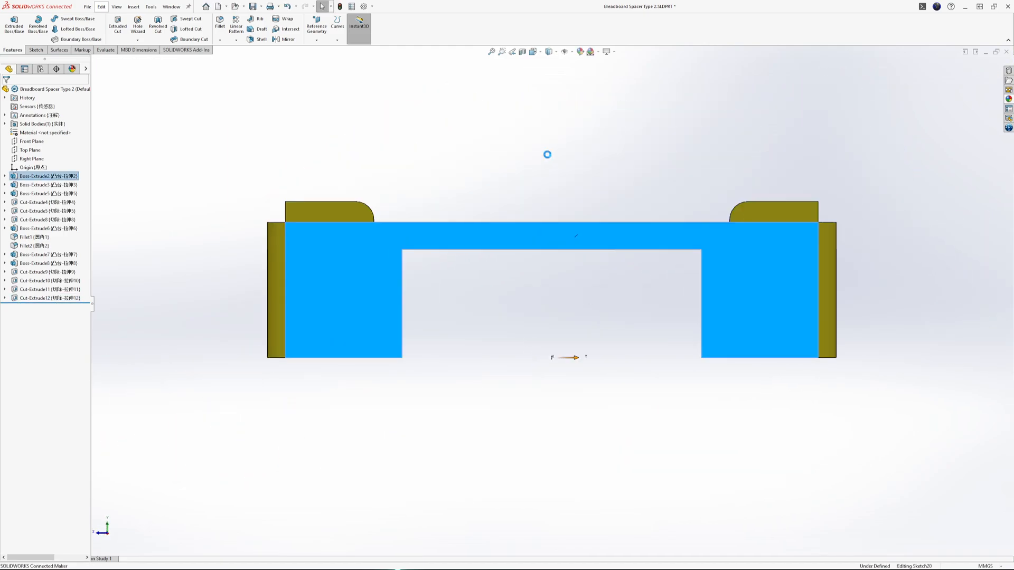
pyautogui.click(52, 30)
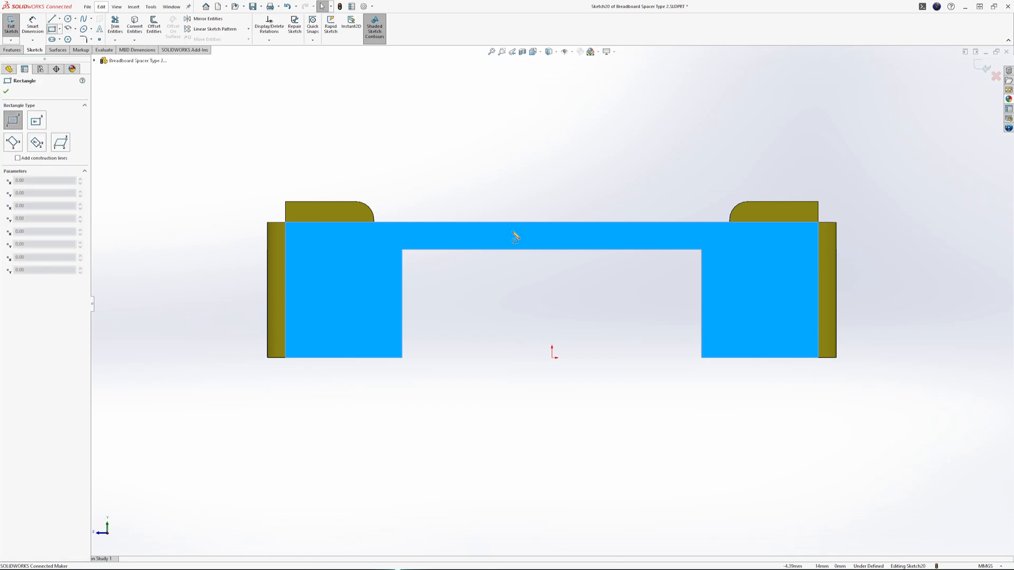
pyautogui.click(467, 223)
pyautogui.click(637, 249)
# Step: Align one vertical side of the rectangle with the matching corner of the recess on the other end using a 0 mm dimension
pyautogui.moveTo(648, 243); pyautogui.dragTo(648, 217, button='middle')
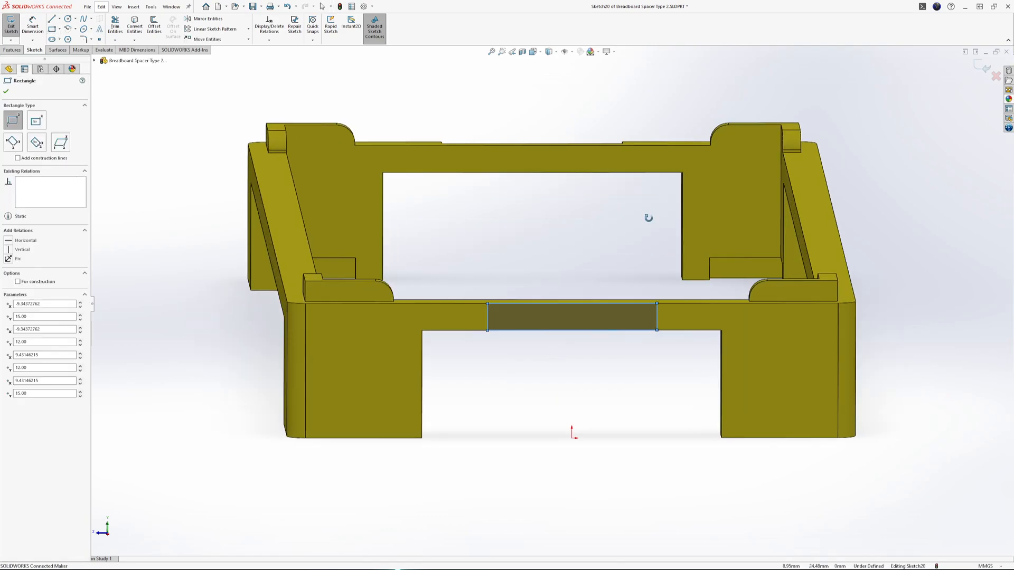
pyautogui.click(32, 26)
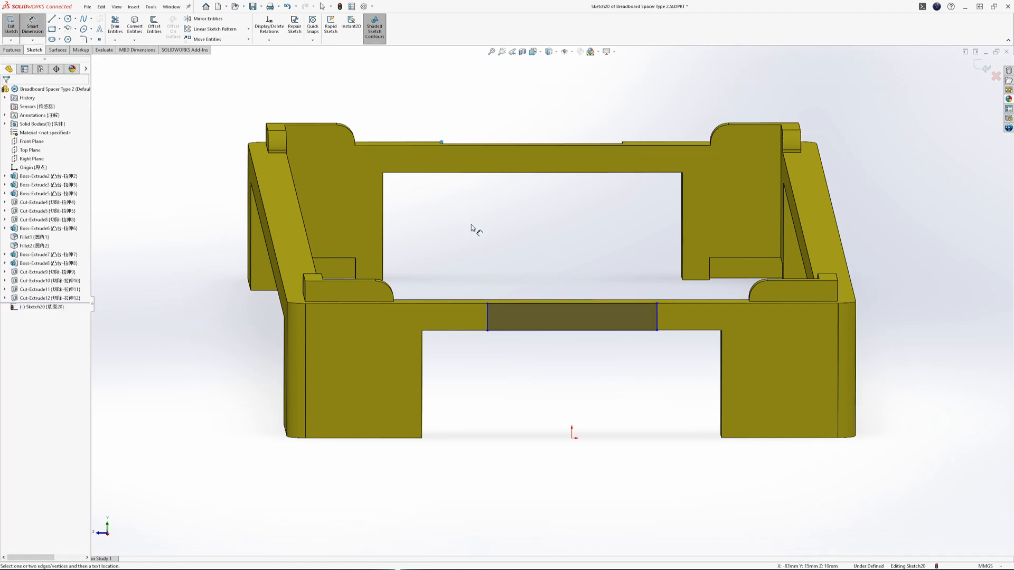
pyautogui.click(487, 313)
pyautogui.click(480, 288)
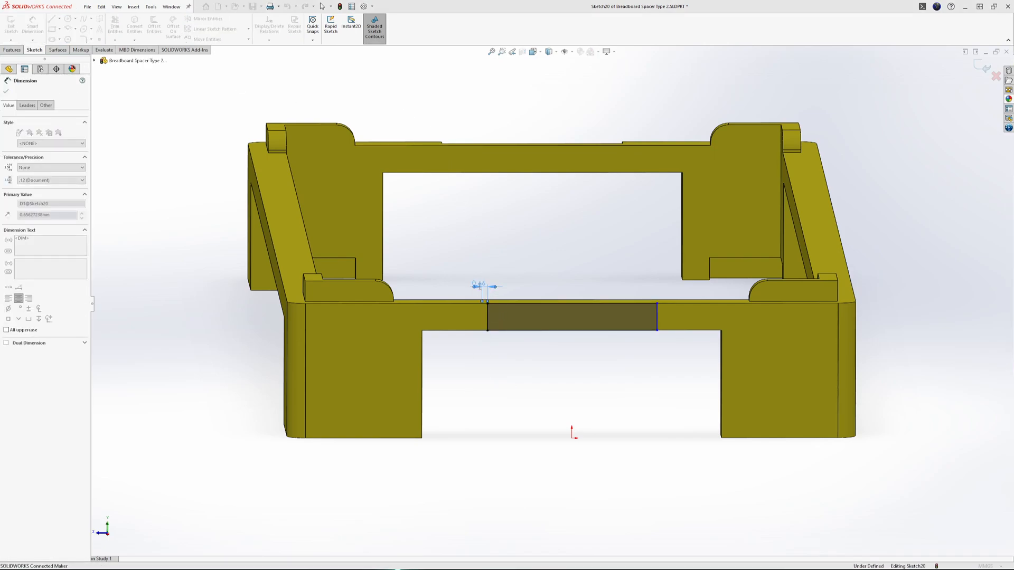
pyautogui.write('0')
pyautogui.press('Return')
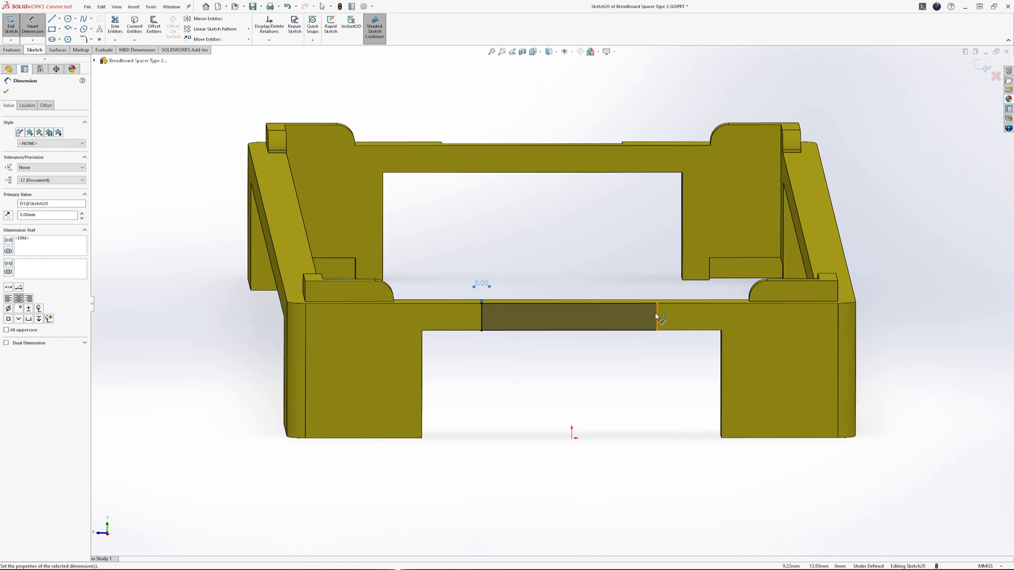
# Step: Align the rectangle's remaining vertical side with the other corner of that recess using a 0 mm dimension
pyautogui.click(656, 316)
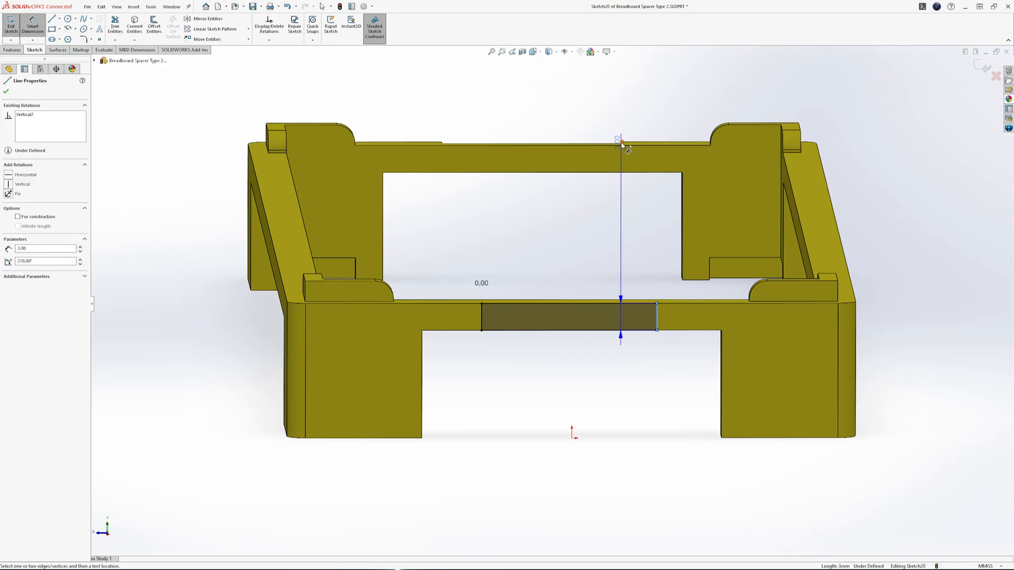
pyautogui.click(622, 143)
pyautogui.click(682, 252)
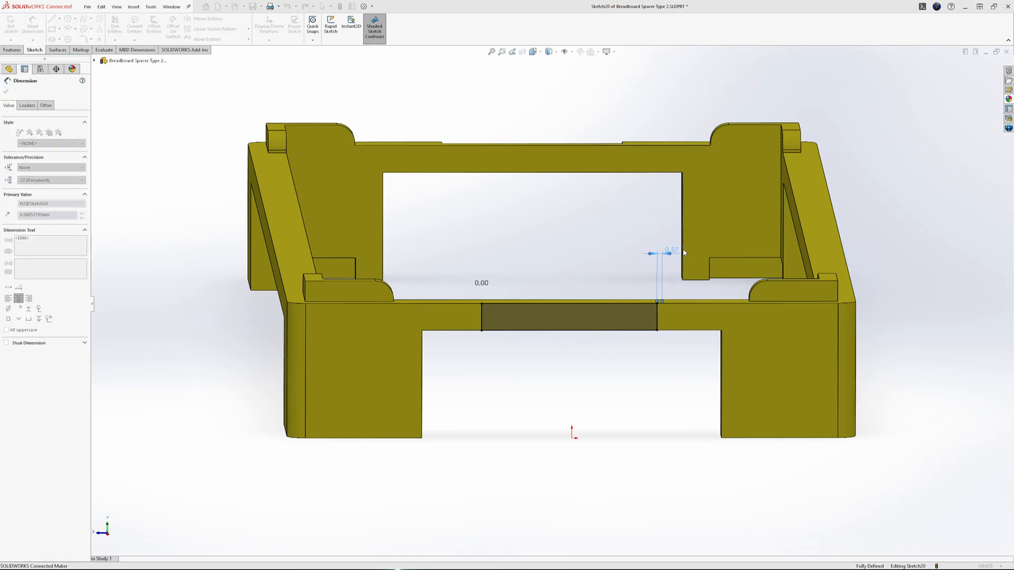
pyautogui.write('0')
pyautogui.press('Return')
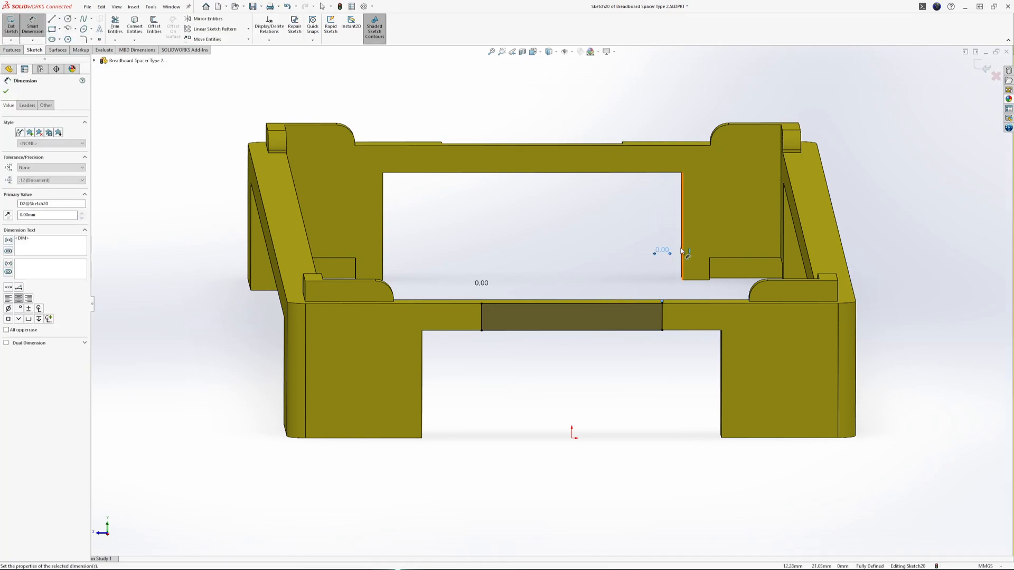
# Step: Cut the aligned rectangle 1.9 mm deep into the second end rail as a blind extruded cut
pyautogui.click(11, 48)
pyautogui.click(117, 25)
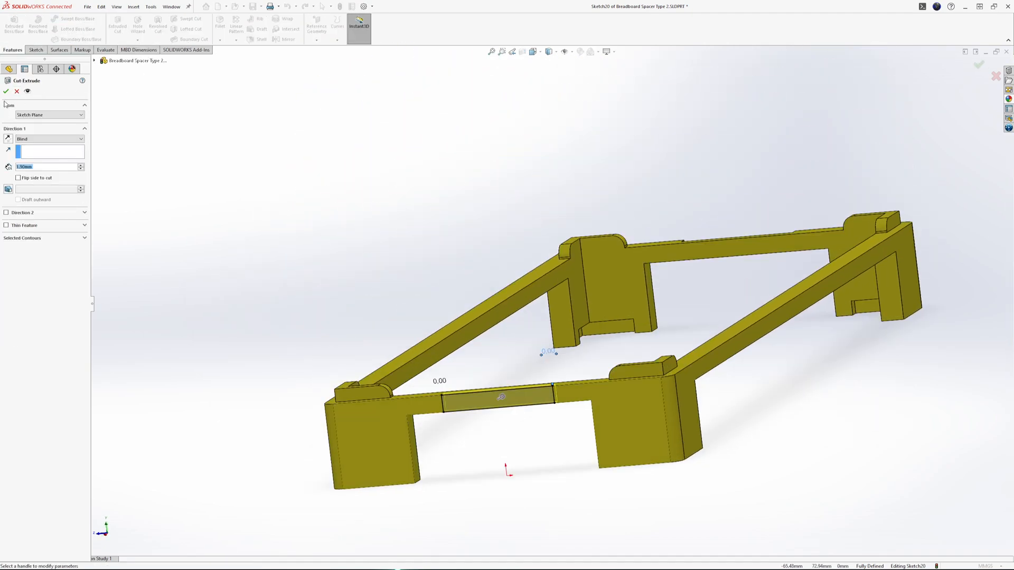
pyautogui.click(6, 92)
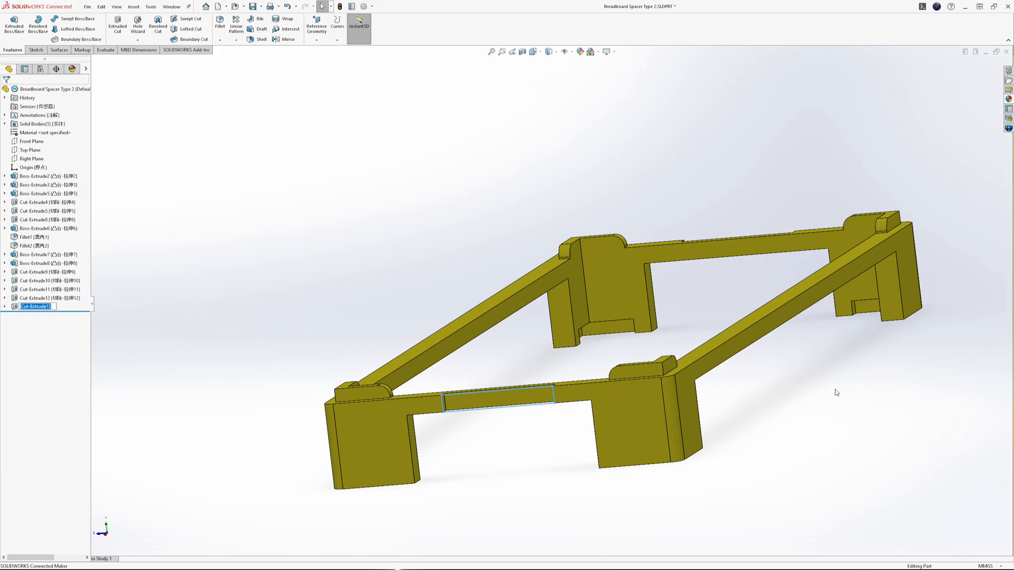
# Step: Set the part to the isometric view and save Breadboard Spacer Type 2
pyautogui.moveTo(835, 391); pyautogui.dragTo(827, 357, button='middle')
pyautogui.click(817, 431)
pyautogui.moveTo(817, 431); pyautogui.dragTo(734, 374, button='middle')
pyautogui.hotkey('ctrl', '7')
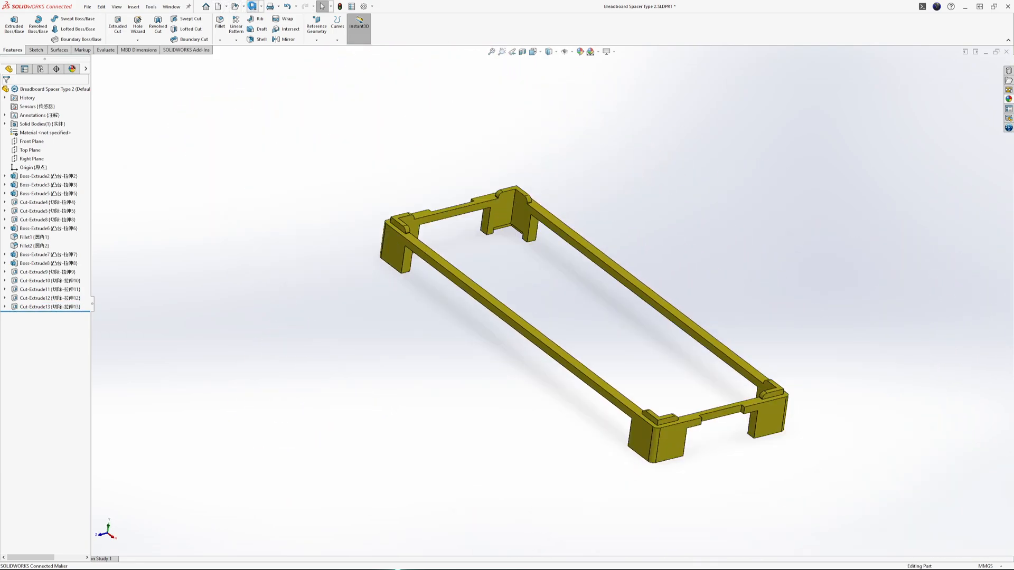
pyautogui.click(252, 6)
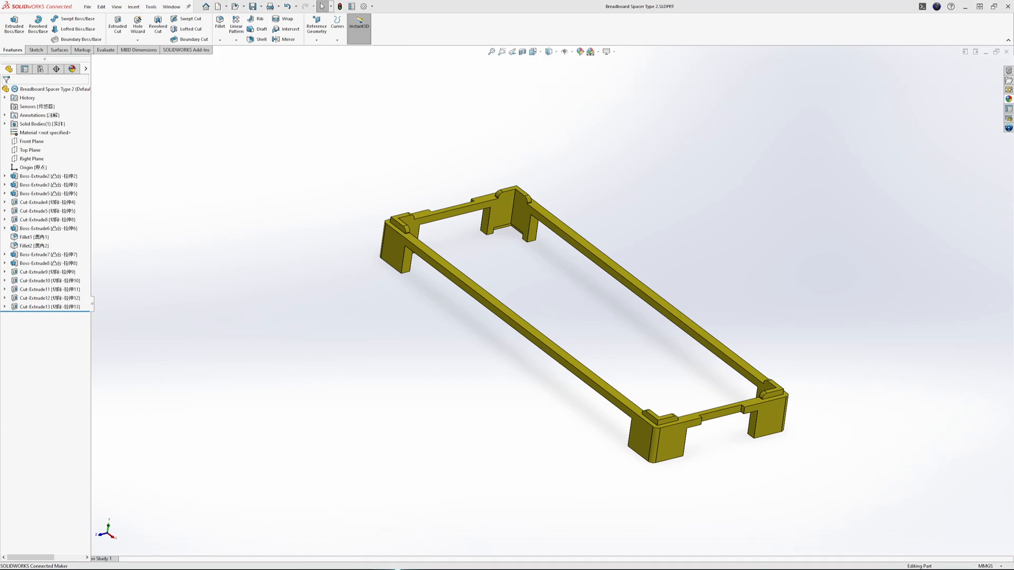
# Step: Return to the Breadboard Tower Assembly and open Breadboard Spacer Type 1 as a part
pyautogui.click(154, 515)
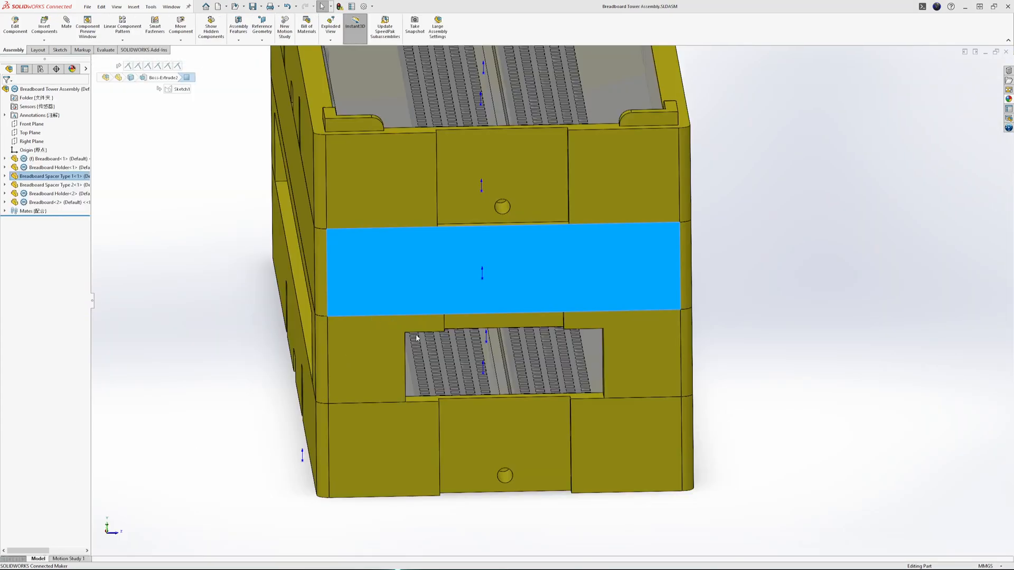
pyautogui.click(815, 250)
pyautogui.moveTo(574, 227); pyautogui.dragTo(531, 85, button='middle')
pyautogui.moveTo(531, 85); pyautogui.dragTo(550, 253, button='middle')
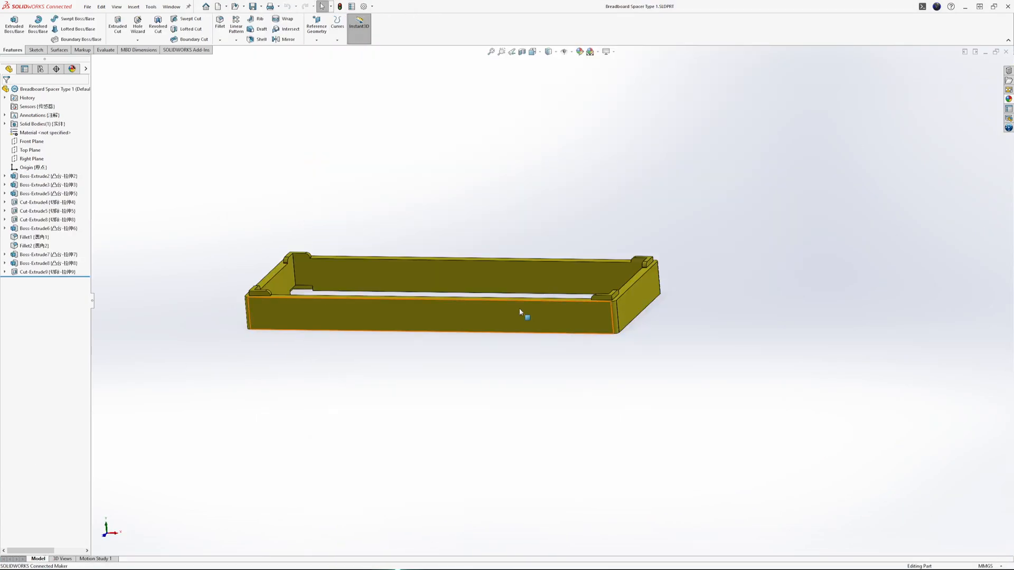
pyautogui.moveTo(520, 311); pyautogui.dragTo(475, 332, button='middle')
# Step: Sketch a rectangle about 17 by 15 mm across the full height of the spacer's end face
pyautogui.click(475, 333)
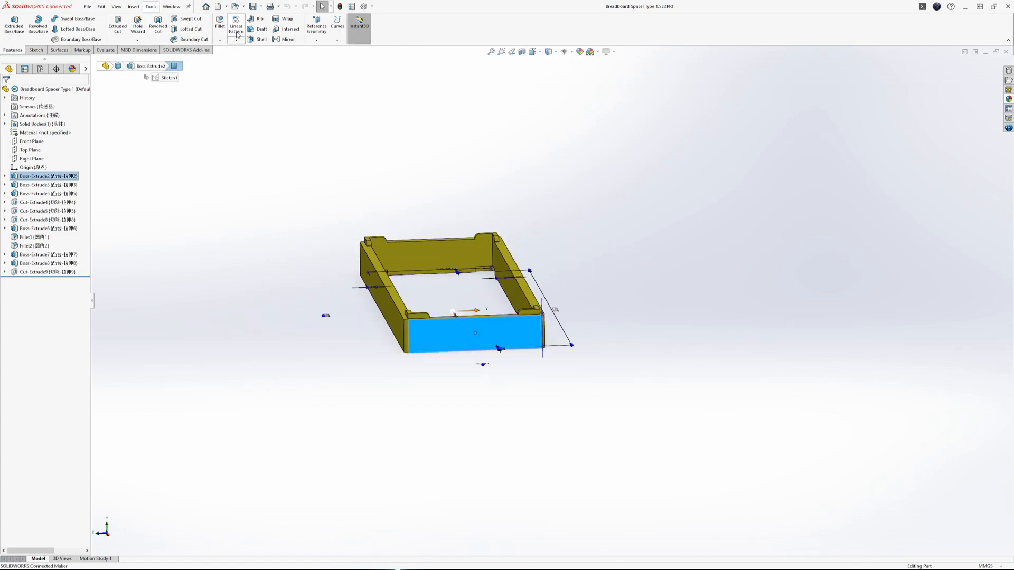
pyautogui.click(36, 50)
pyautogui.click(10, 23)
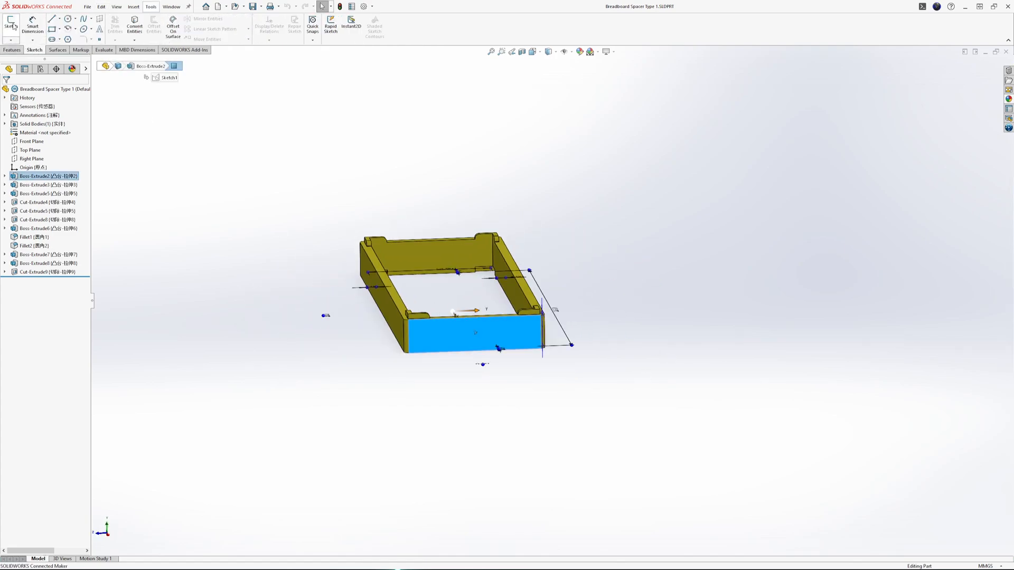
pyautogui.click(52, 29)
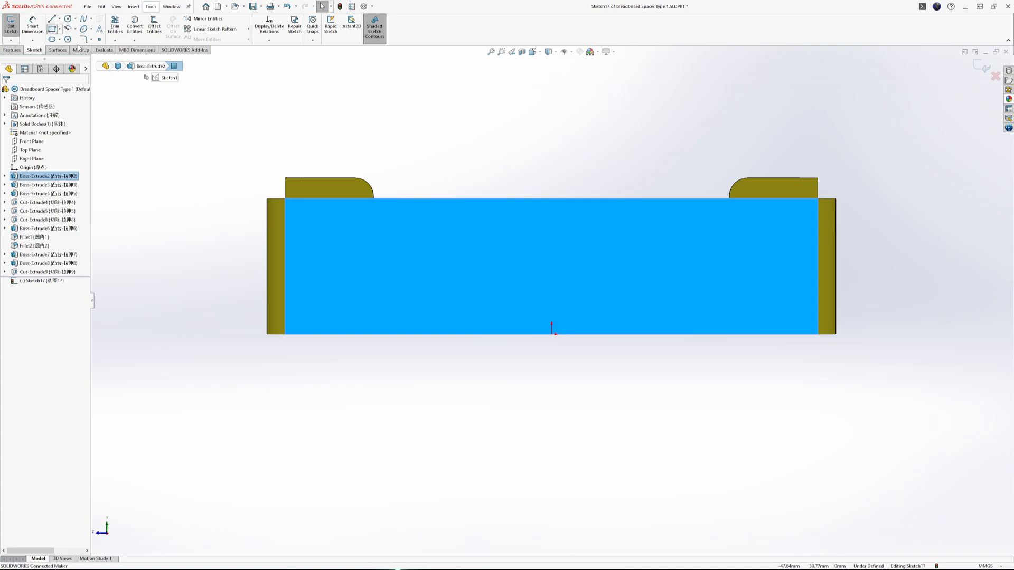
pyautogui.click(467, 199)
pyautogui.click(623, 334)
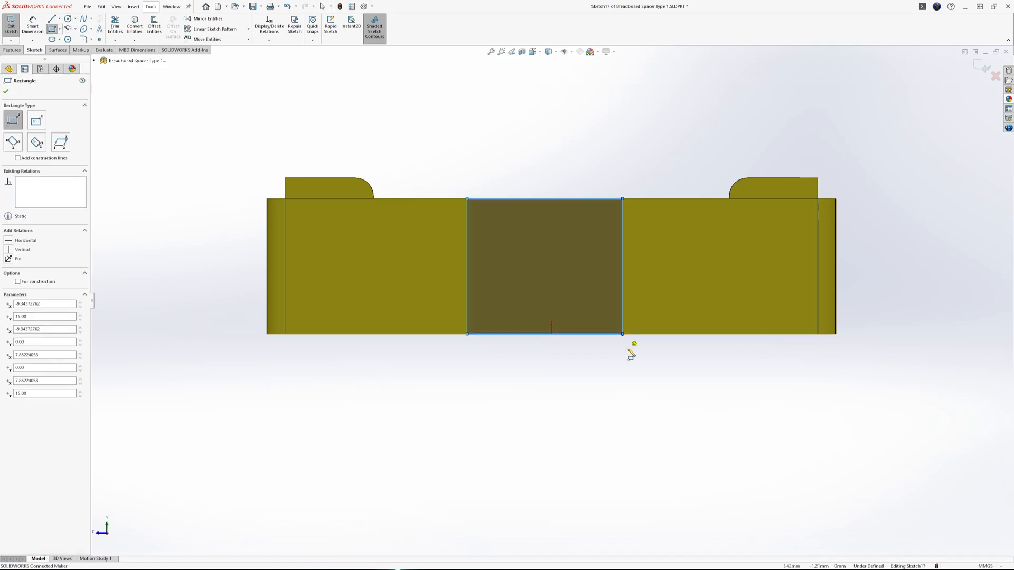
# Step: Centre the rectangle by dimensioning its lower edge midpoint 0 mm from the origin, and set its width to 22 mm
pyautogui.click(33, 26)
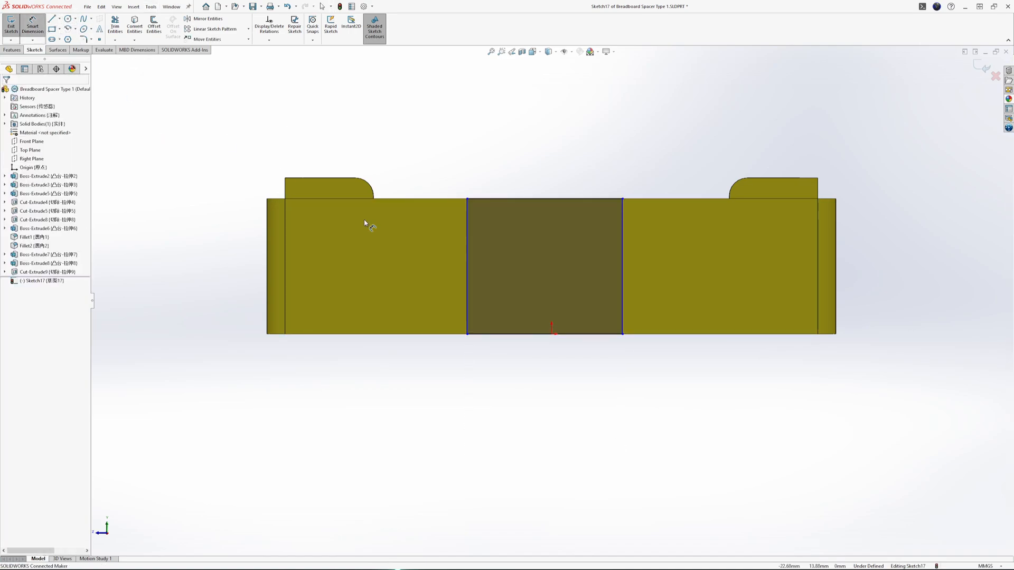
pyautogui.click(552, 335)
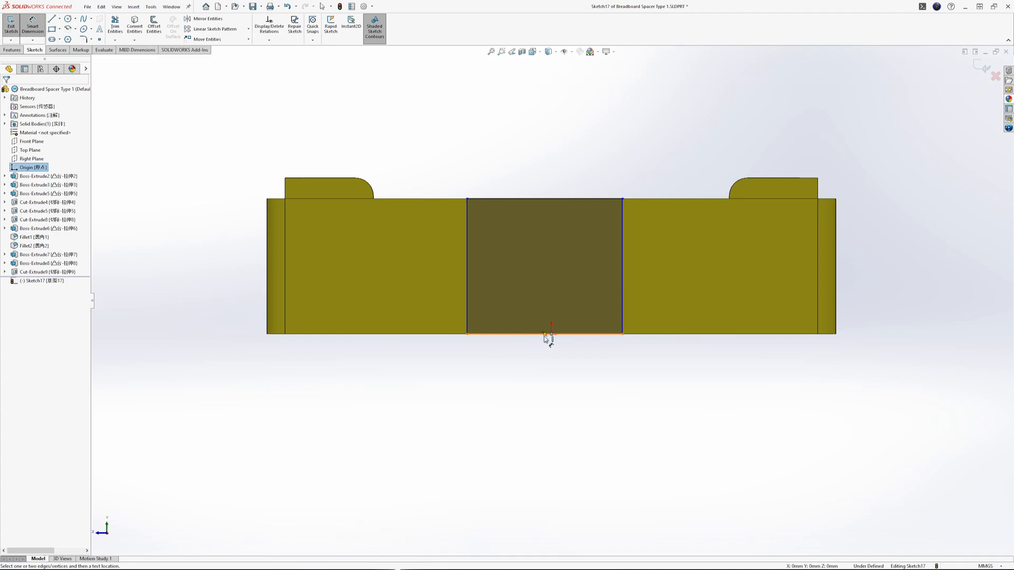
pyautogui.click(546, 334)
pyautogui.click(550, 347)
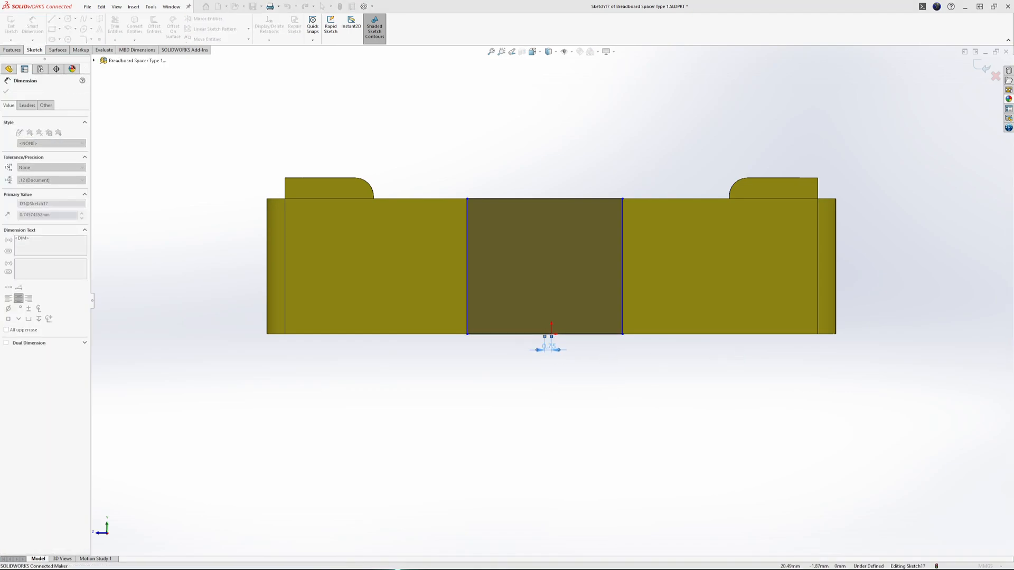
pyautogui.click(553, 201)
pyautogui.click(548, 182)
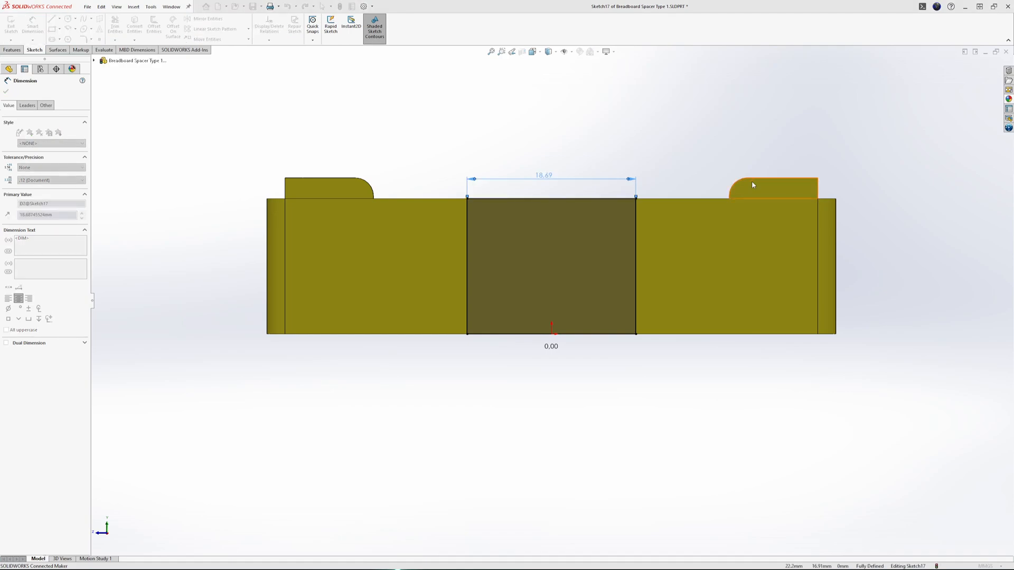
pyautogui.write('22')
pyautogui.press('Return')
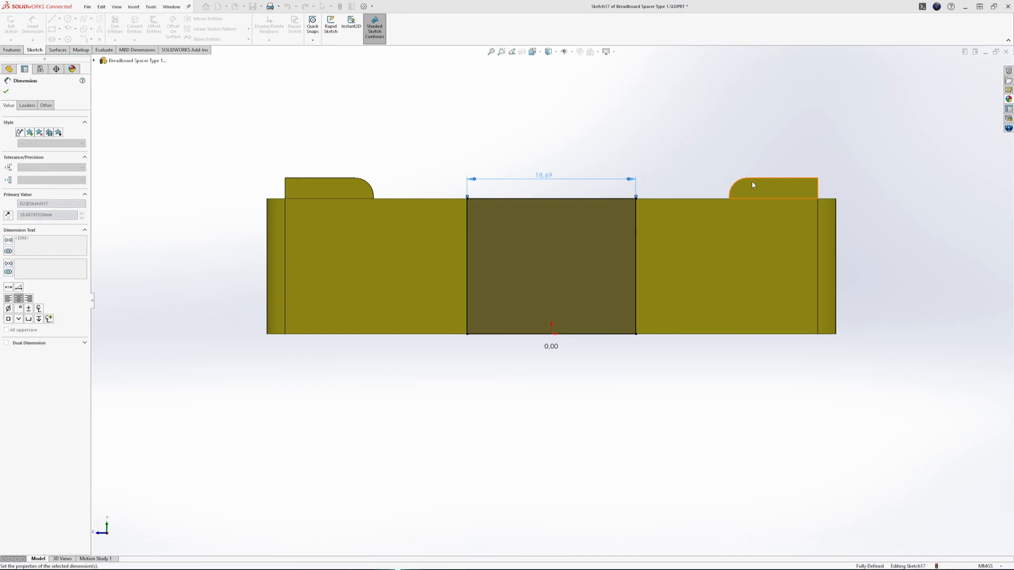
# Step: Cut the 22 mm rectangle 1.9 mm deep into the end wall as a blind extruded cut
pyautogui.moveTo(756, 237); pyautogui.dragTo(744, 244, button='middle')
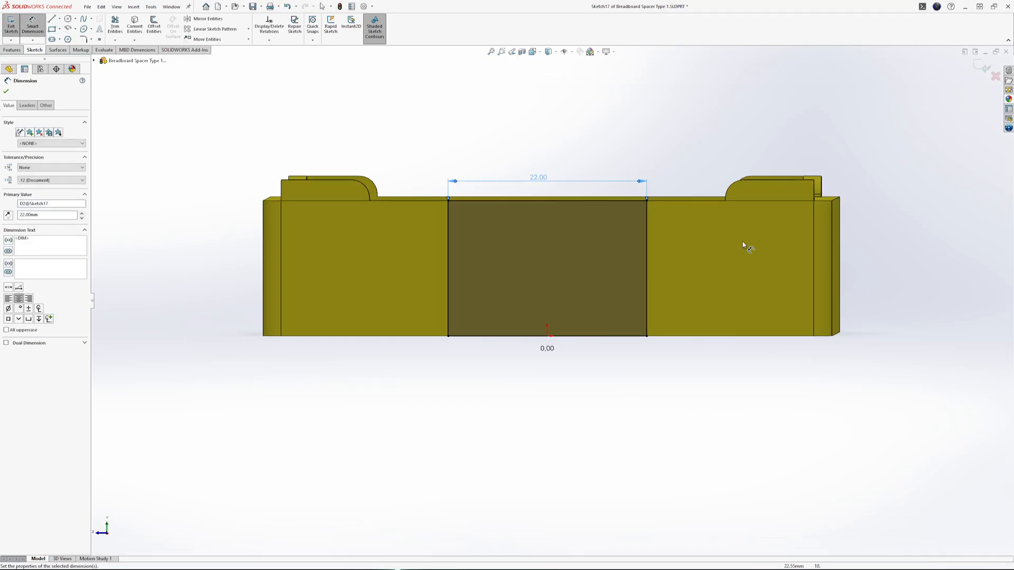
pyautogui.click(12, 50)
pyautogui.click(117, 25)
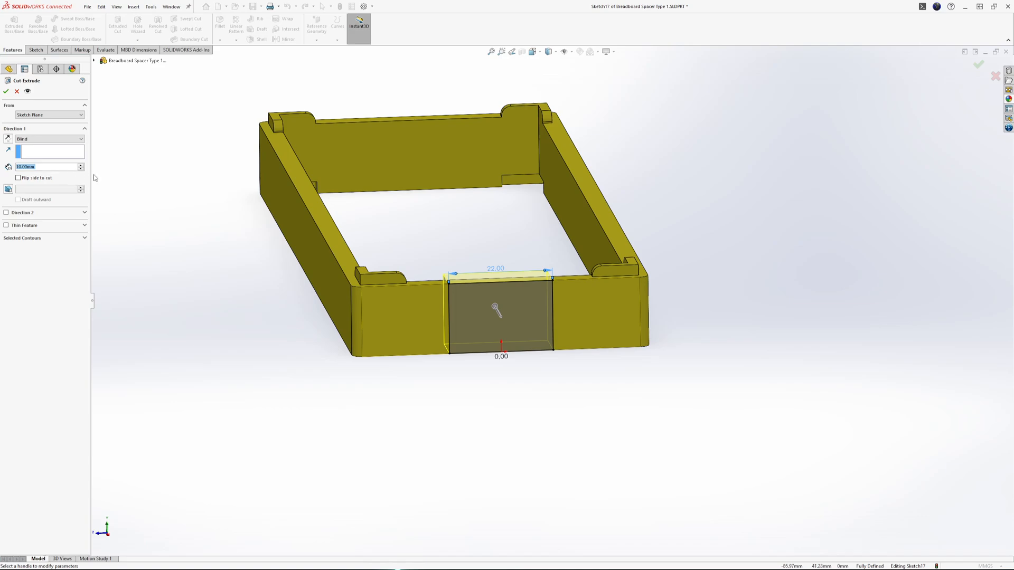
pyautogui.write('1.9')
pyautogui.press('Return')
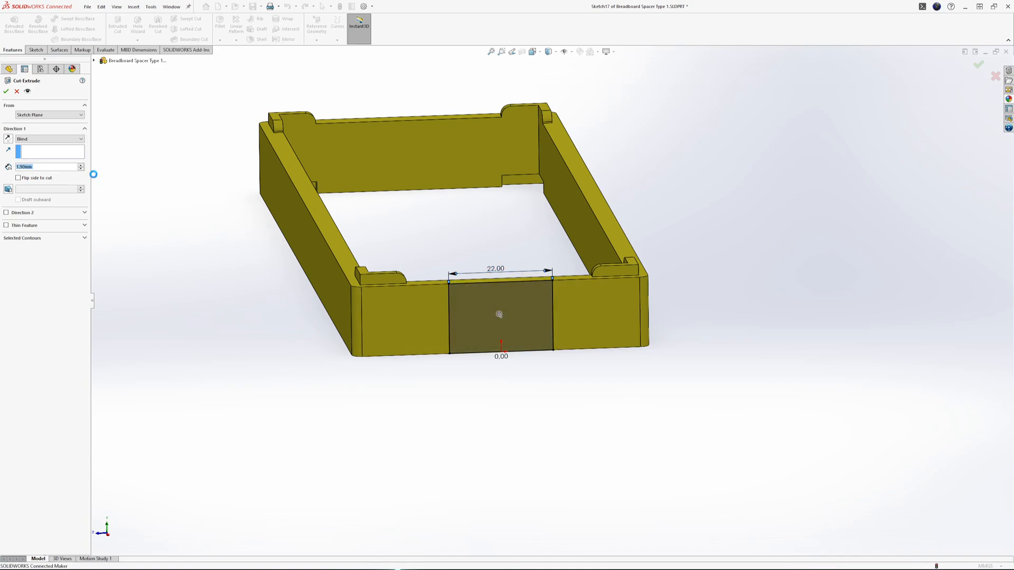
# Step: Sketch a rectangle about 24 by 15 mm across the full height of the opposite end face of Breadboard Spacer Type 1
pyautogui.moveTo(385, 215); pyautogui.dragTo(484, 263, button='middle')
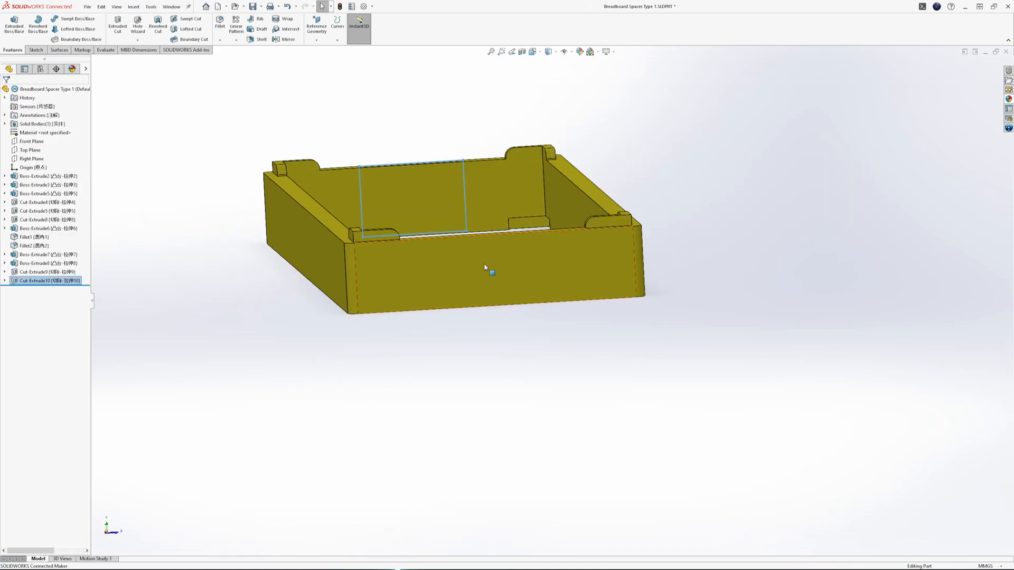
pyautogui.click(566, 265)
pyautogui.click(576, 253)
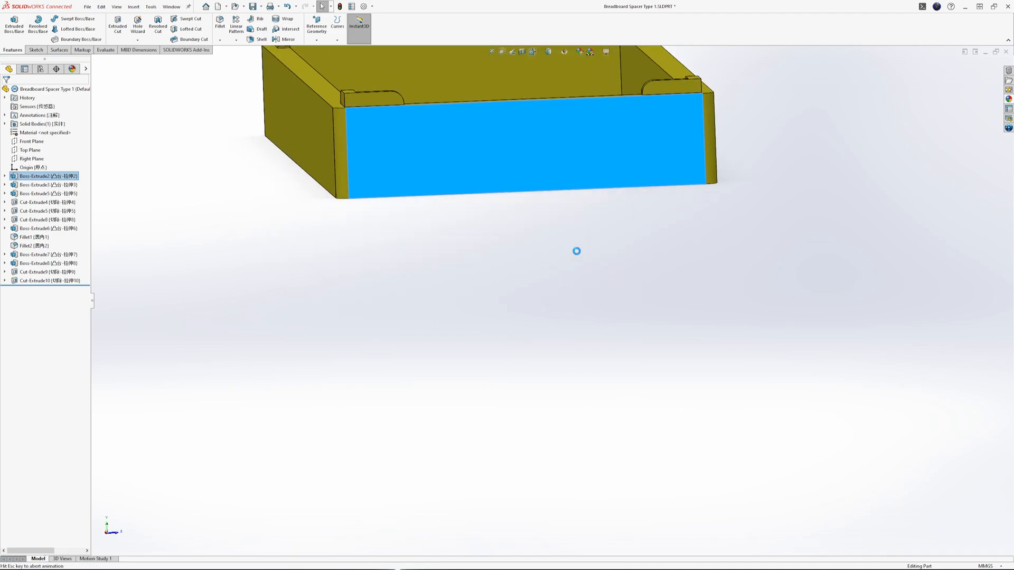
pyautogui.click(51, 28)
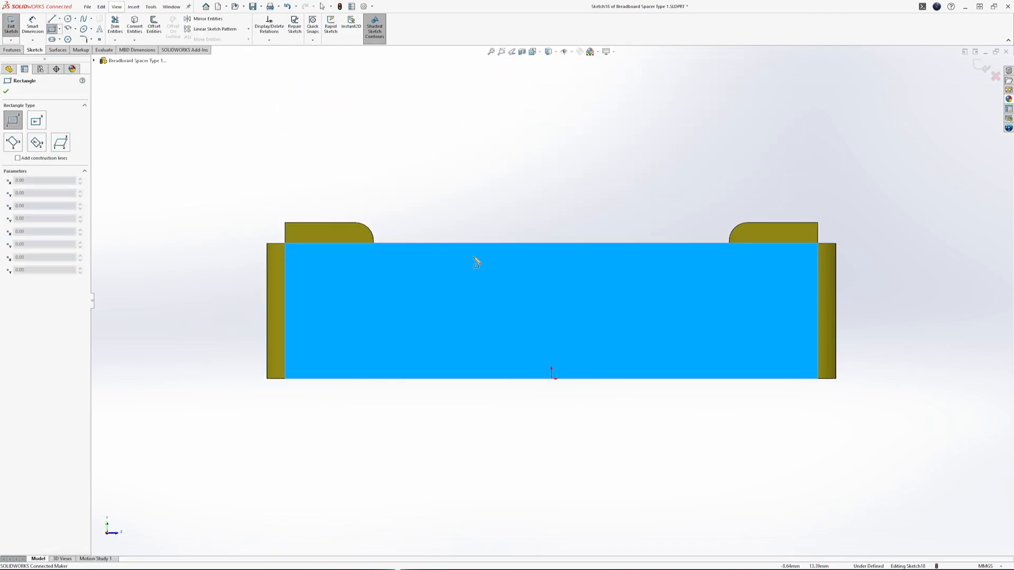
pyautogui.click(457, 244)
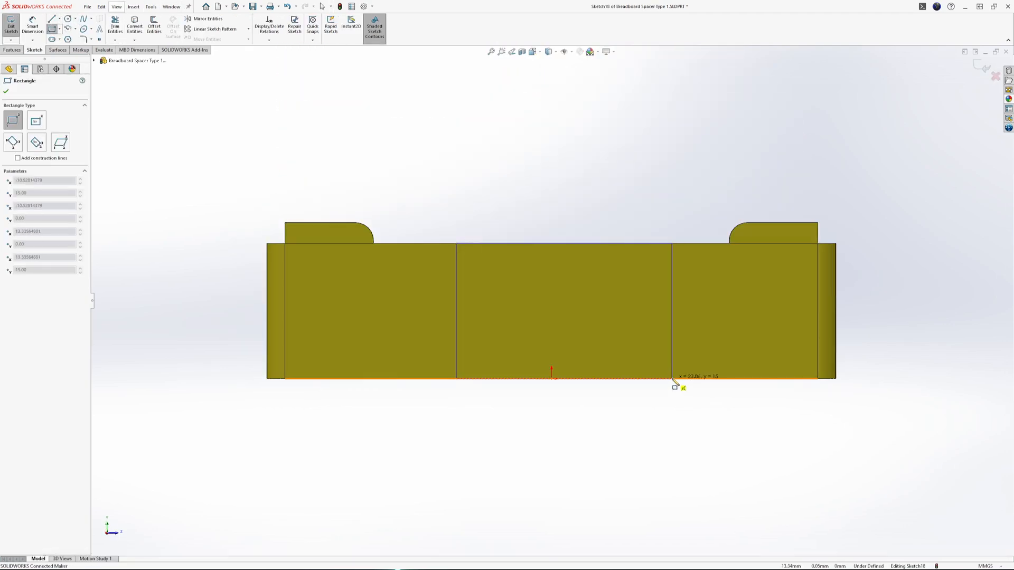
pyautogui.click(672, 379)
pyautogui.press('Escape')
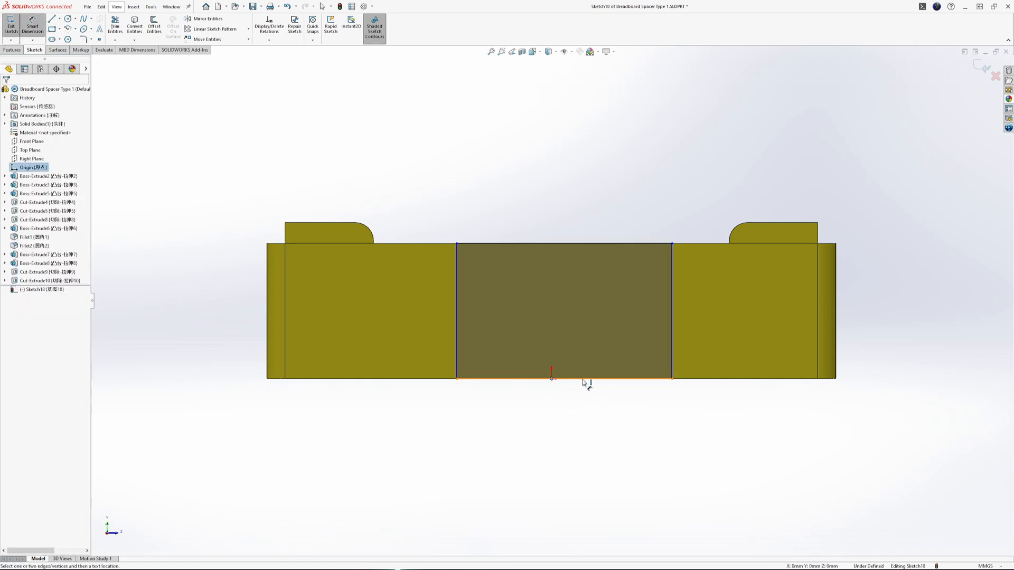
# Step: Centre the second end's rectangle at 0 mm from the origin and dimension its upper edge to 22 mm
pyautogui.click(564, 378)
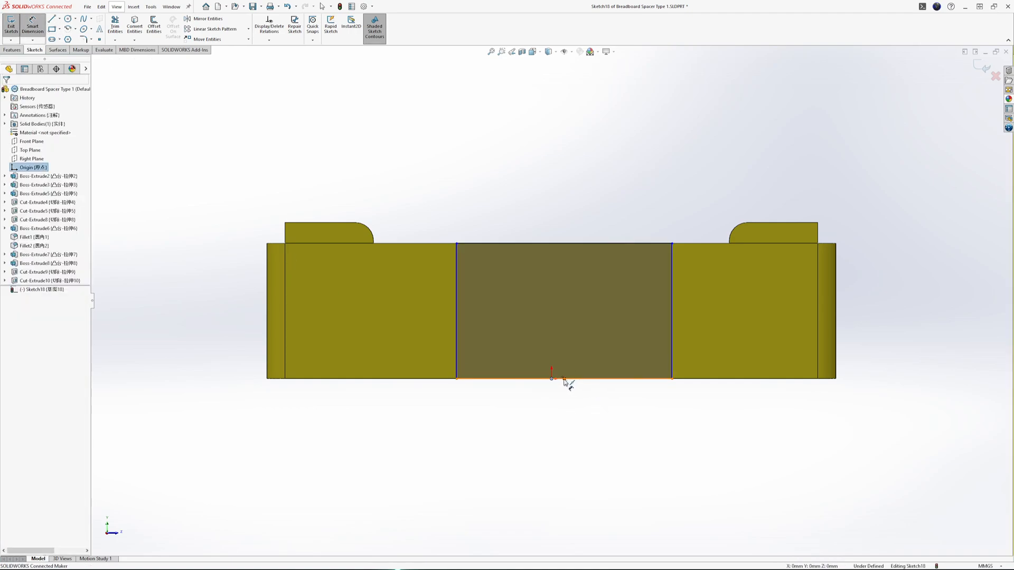
pyautogui.click(672, 405)
pyautogui.write('0')
pyautogui.press('Return')
pyautogui.click(552, 243)
pyautogui.click(544, 219)
pyautogui.write('22')
pyautogui.press('Return')
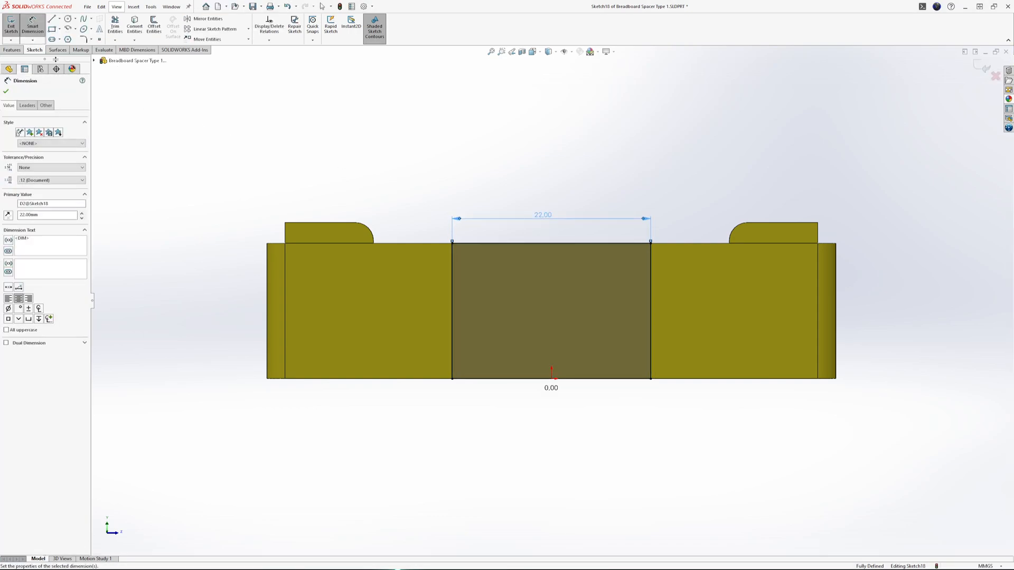
# Step: Cut the rectangle 1.9 mm deep into the second end wall as a blind extruded cut and save Breadboard Spacer Type 1
pyautogui.click(12, 50)
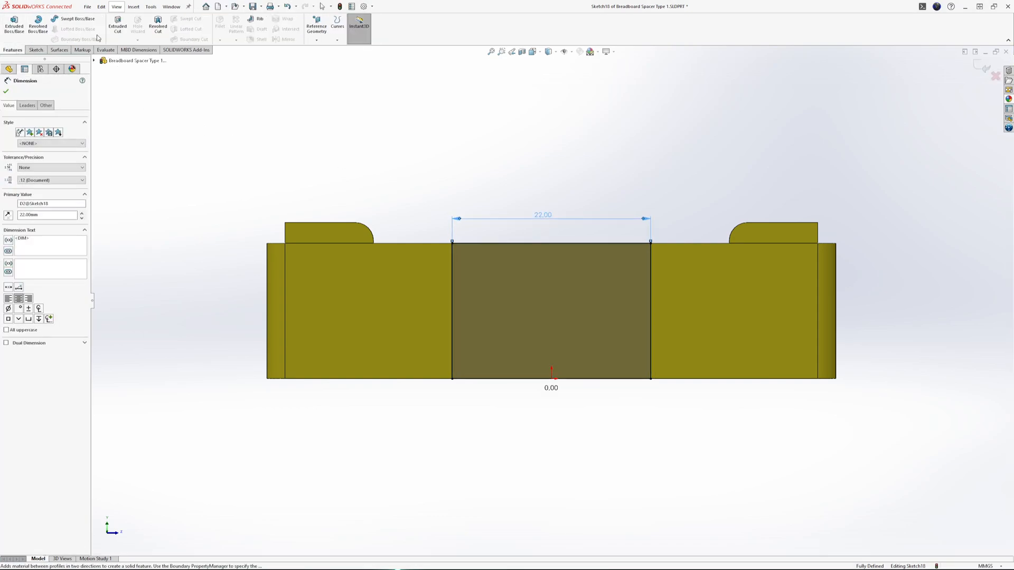
pyautogui.click(121, 32)
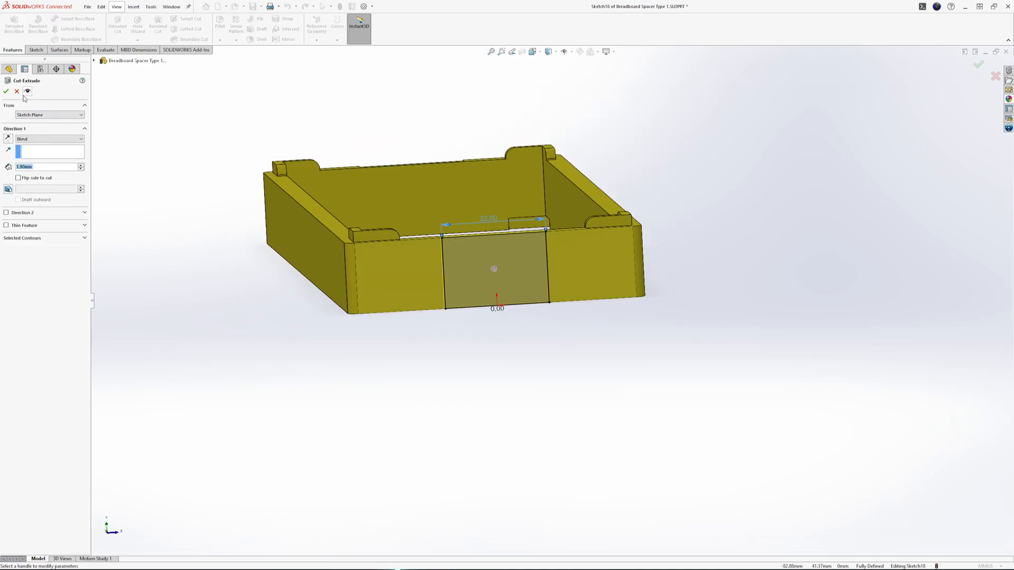
pyautogui.click(6, 92)
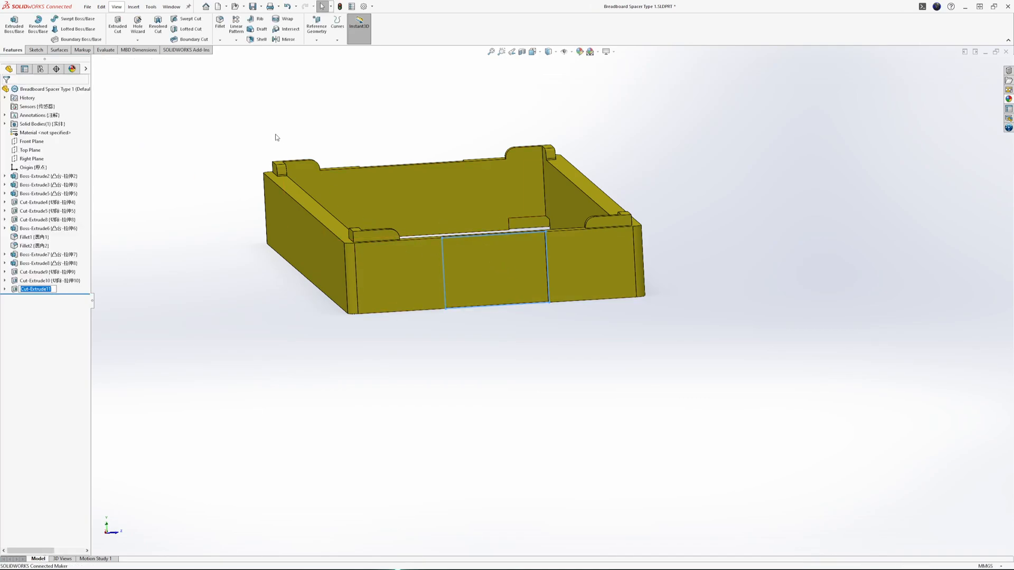
pyautogui.click(196, 320)
pyautogui.moveTo(607, 285); pyautogui.dragTo(599, 302, button='middle')
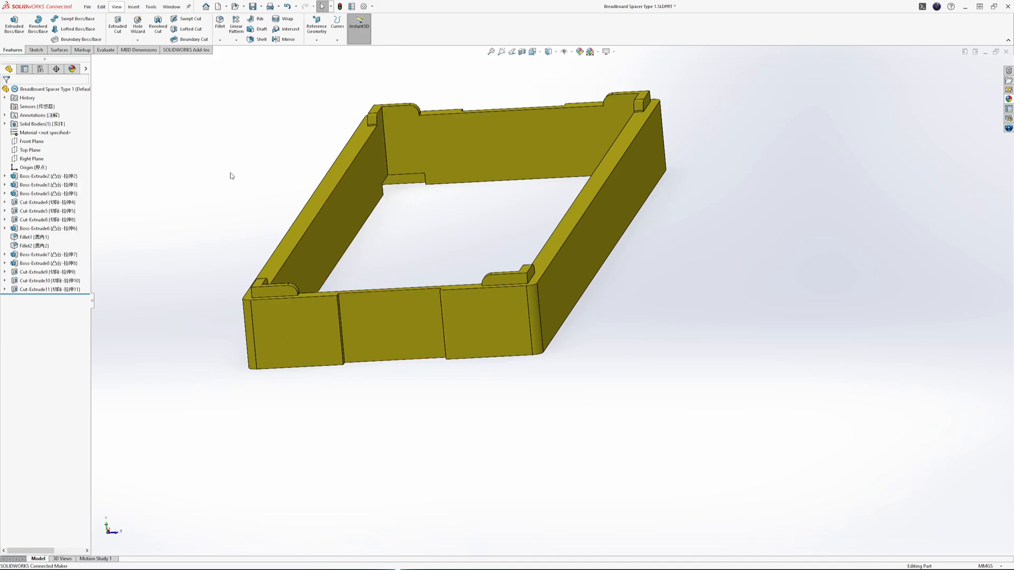
pyautogui.moveTo(594, 145); pyautogui.dragTo(506, 232, button='middle')
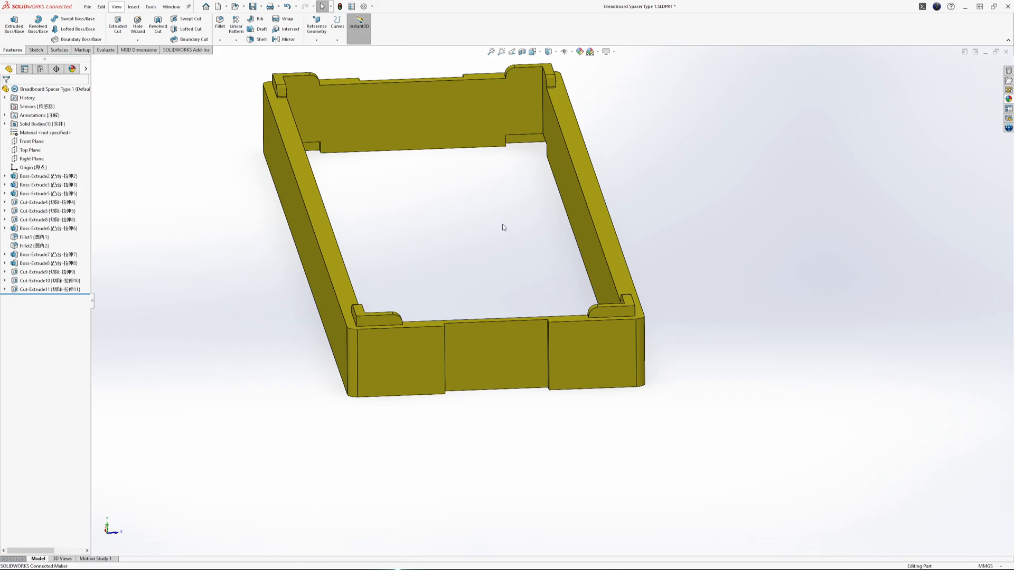
pyautogui.click(262, 7)
pyautogui.click(269, 33)
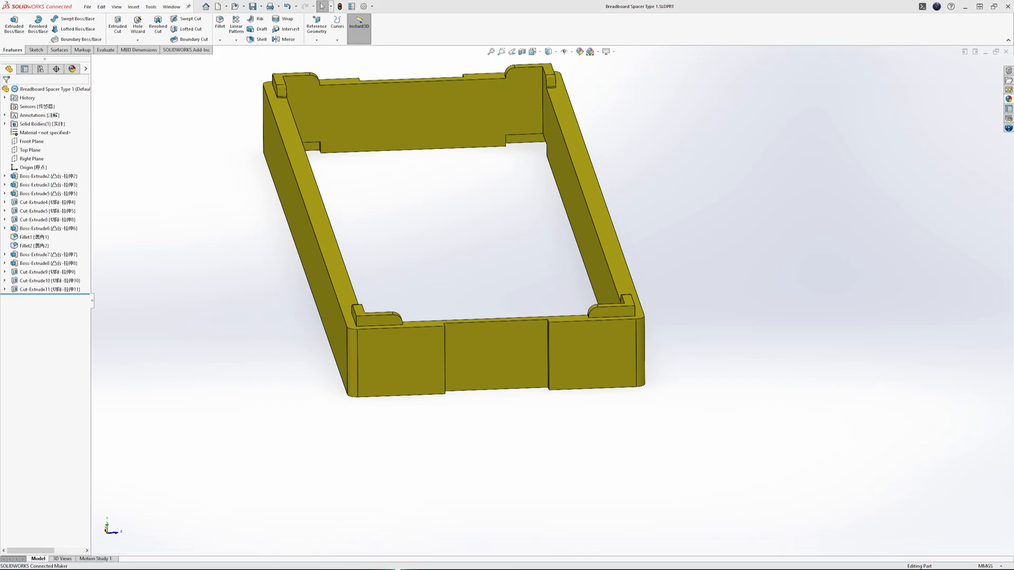
# Step: Check the stacked end recesses in the Breadboard Tower Assembly and switch to the Breadboard Spacer Type 2 part
pyautogui.hotkey('ctrl', 'Tab')
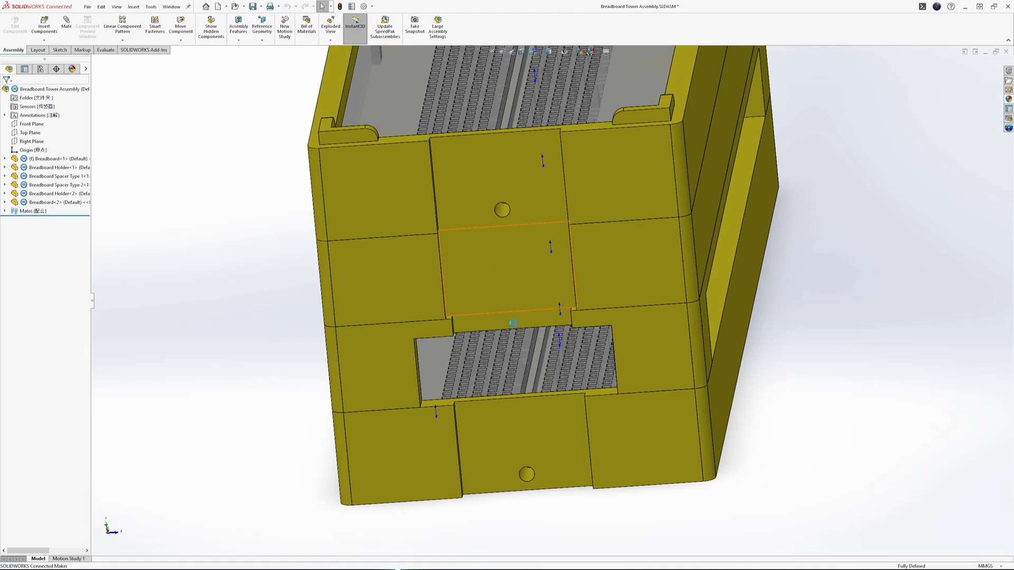
pyautogui.moveTo(516, 331); pyautogui.dragTo(504, 296, button='middle')
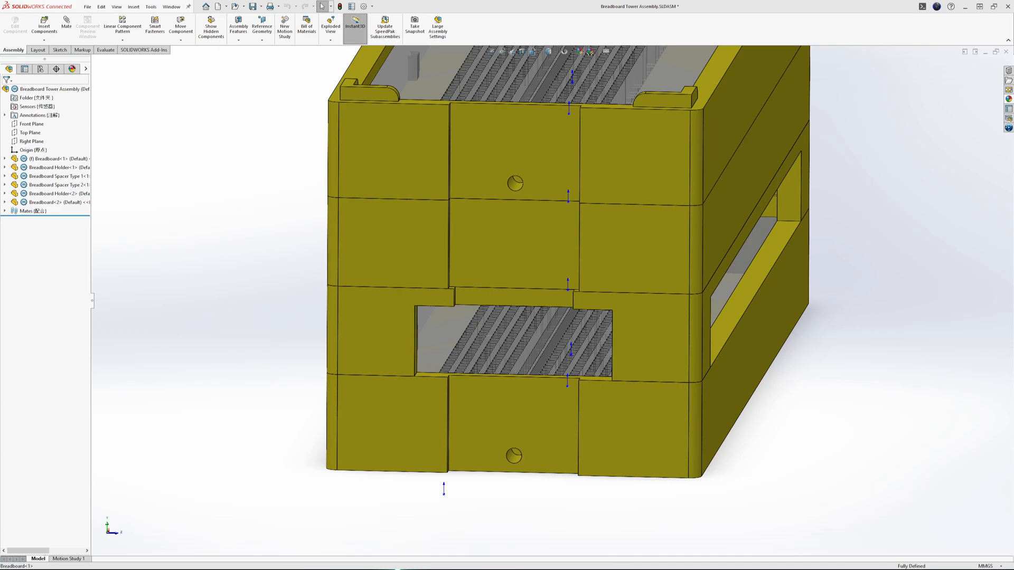
pyautogui.hotkey('ctrl', 'Tab')
pyautogui.moveTo(652, 262); pyautogui.dragTo(560, 364, button='middle')
pyautogui.click(33, 308)
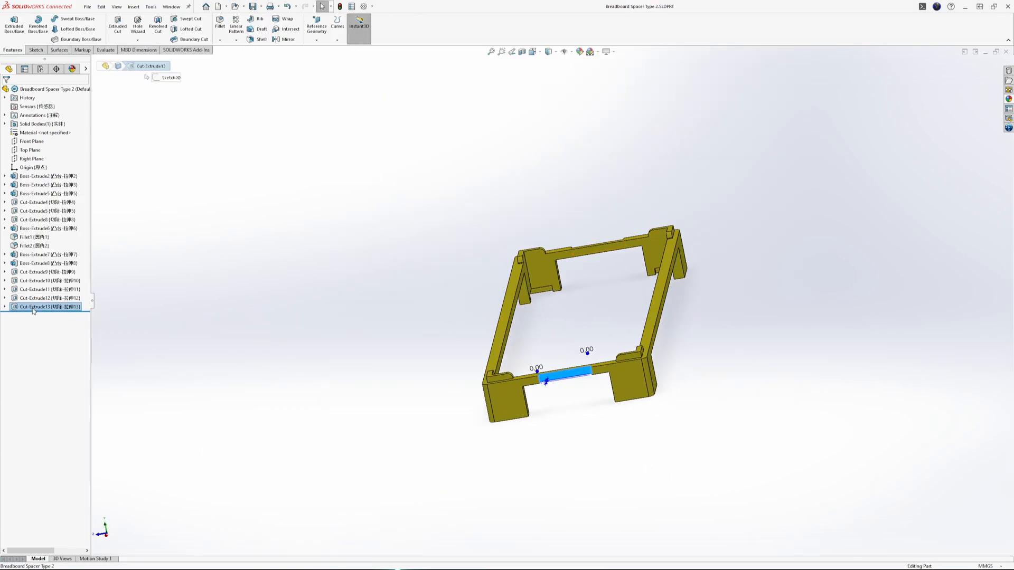
pyautogui.click(5, 307)
pyautogui.click(33, 316)
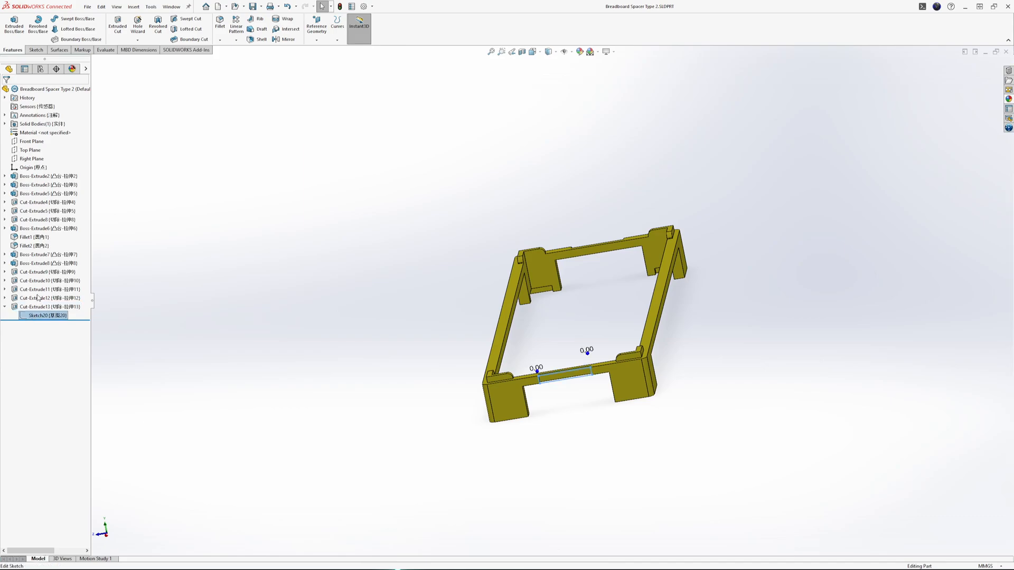
pyautogui.click(37, 294)
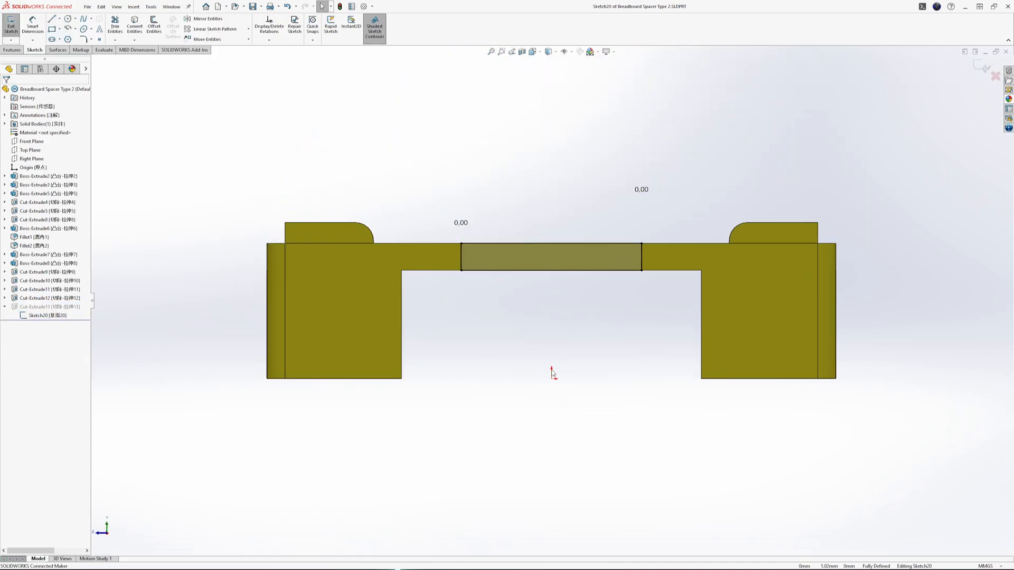
pyautogui.click(10, 24)
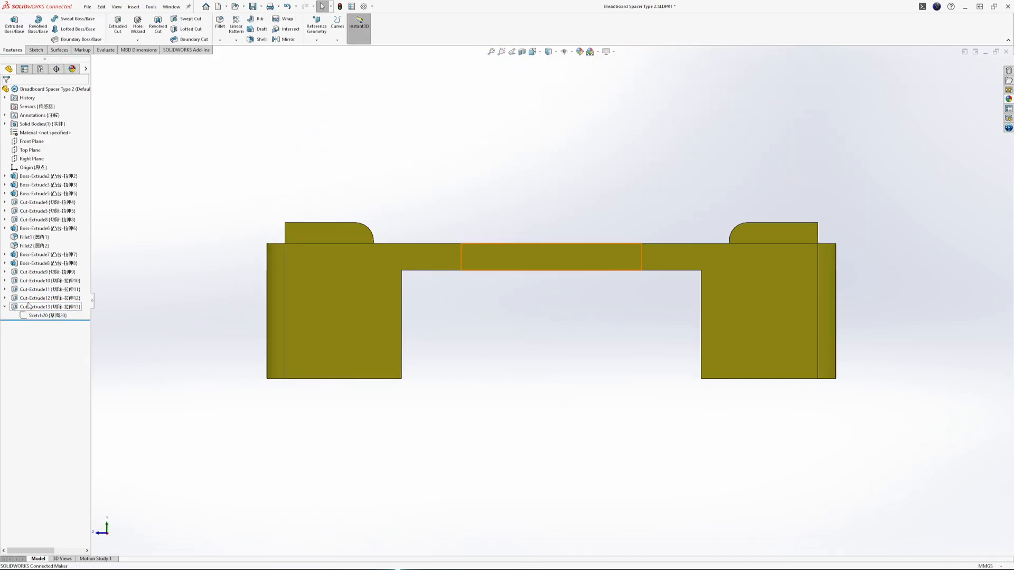
# Step: Set the recess width in the sketch of Cut-Extrude12 to 22 mm and save Breadboard Spacer Type 2
pyautogui.click(5, 298)
pyautogui.click(45, 307)
pyautogui.click(36, 285)
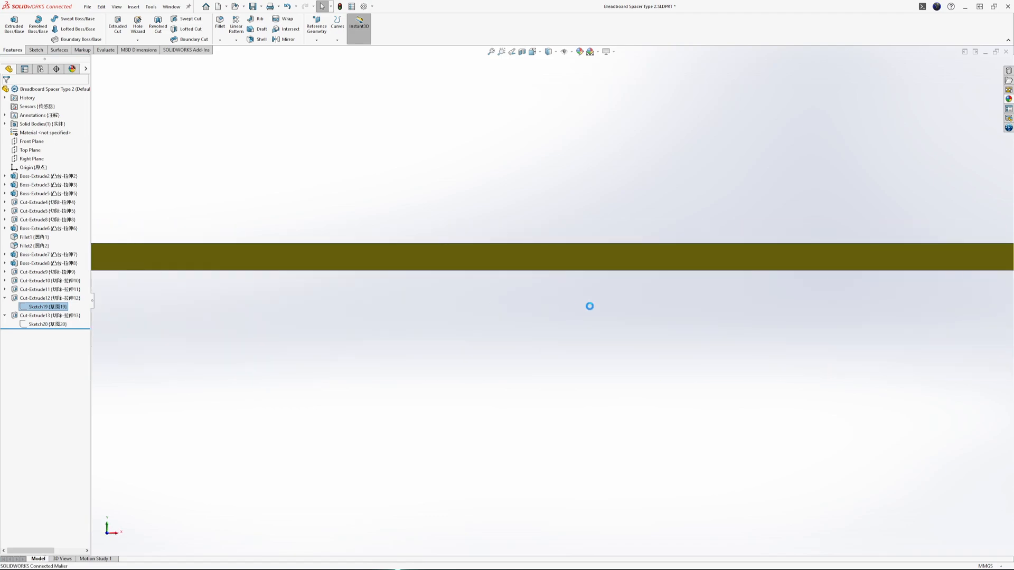
pyautogui.doubleClick(525, 222)
pyautogui.write('22')
pyautogui.press('Return')
pyautogui.click(12, 22)
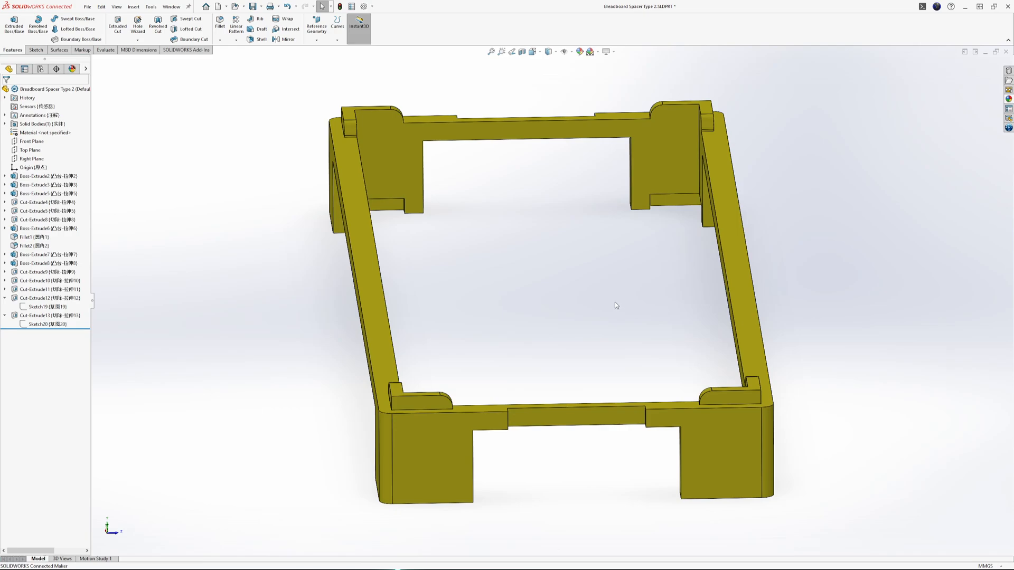
pyautogui.moveTo(611, 432); pyautogui.dragTo(602, 465, button='middle')
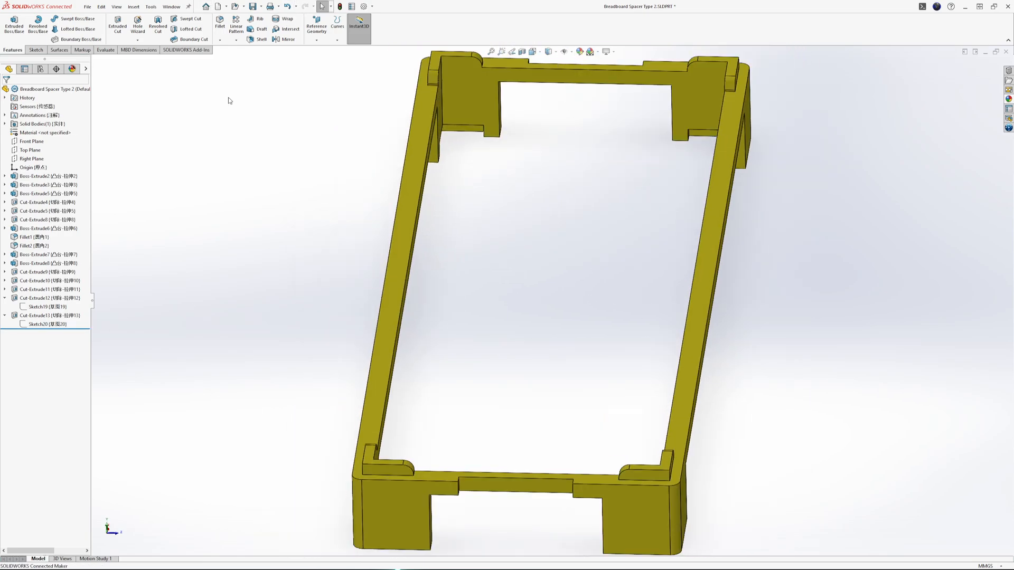
pyautogui.click(254, 7)
# Step: Return to the Breadboard Tower Assembly, inspect the alignment of the end recesses across the stack, and save the assembly
pyautogui.hotkey('ctrl', 'Tab')
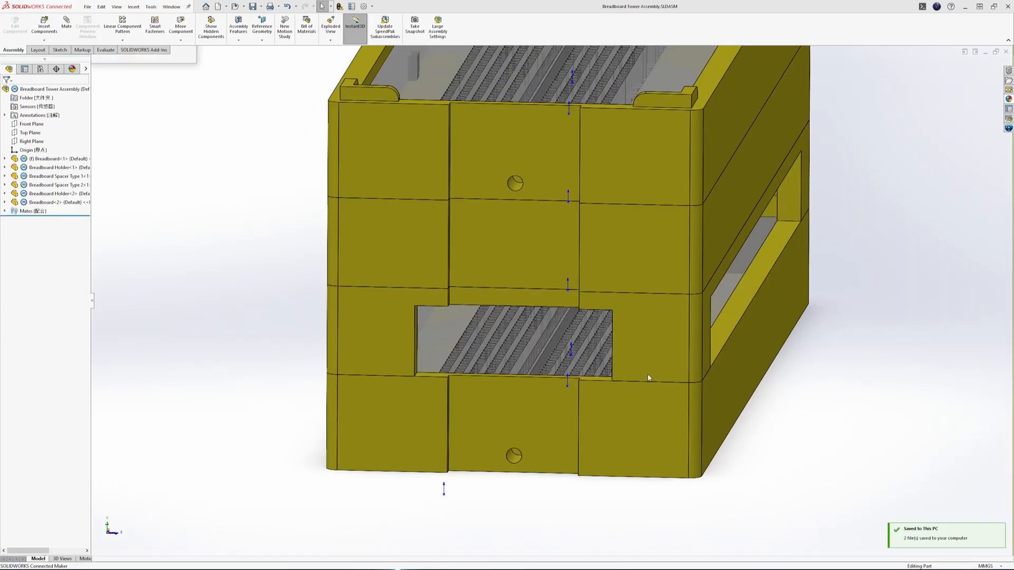
pyautogui.moveTo(798, 256); pyautogui.dragTo(555, 269, button='middle')
pyautogui.scroll(4, 553, 270)
pyautogui.moveTo(819, 214); pyautogui.dragTo(560, 364, button='middle')
pyautogui.scroll(2, 779, 264)
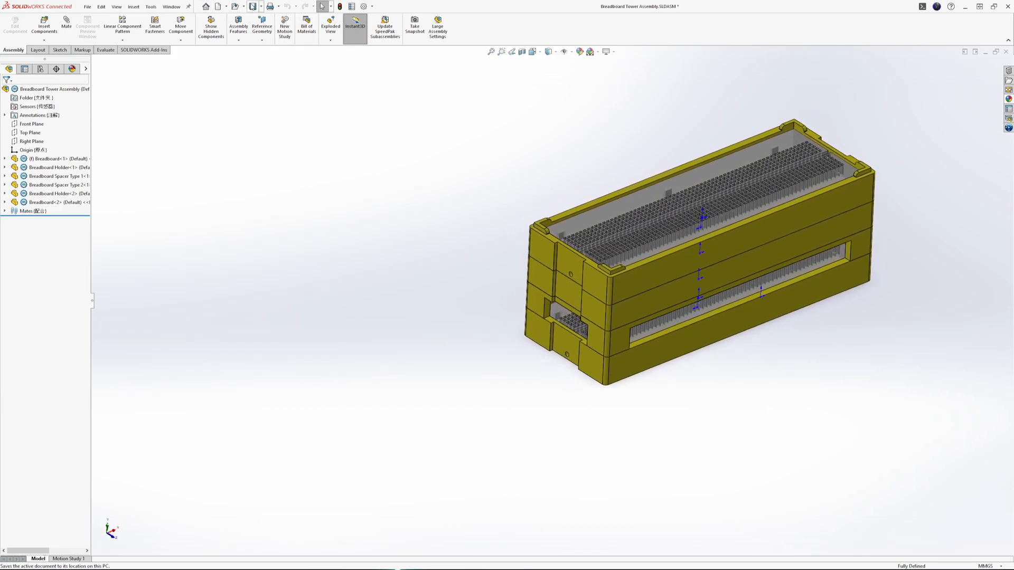
pyautogui.click(263, 12)
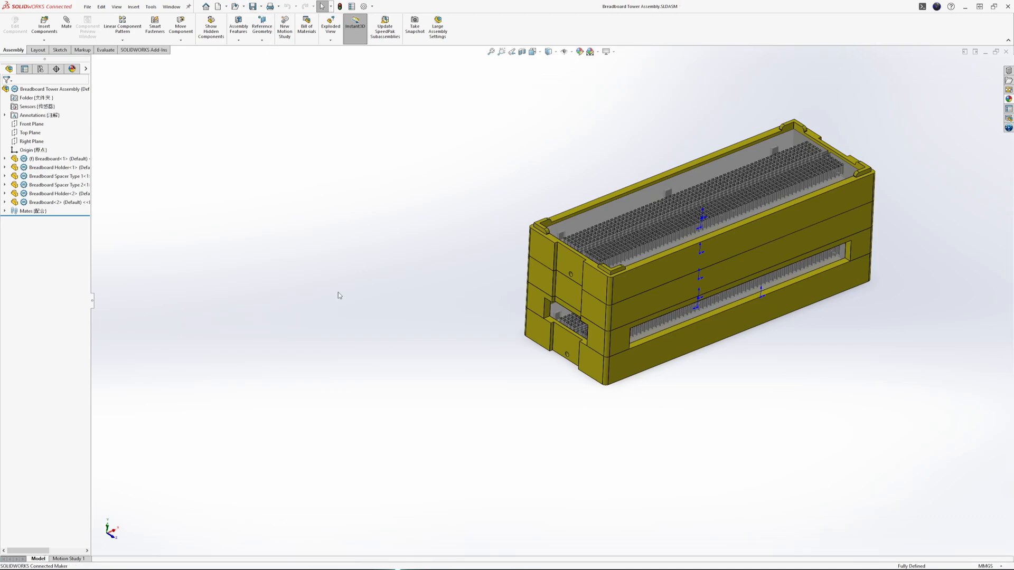